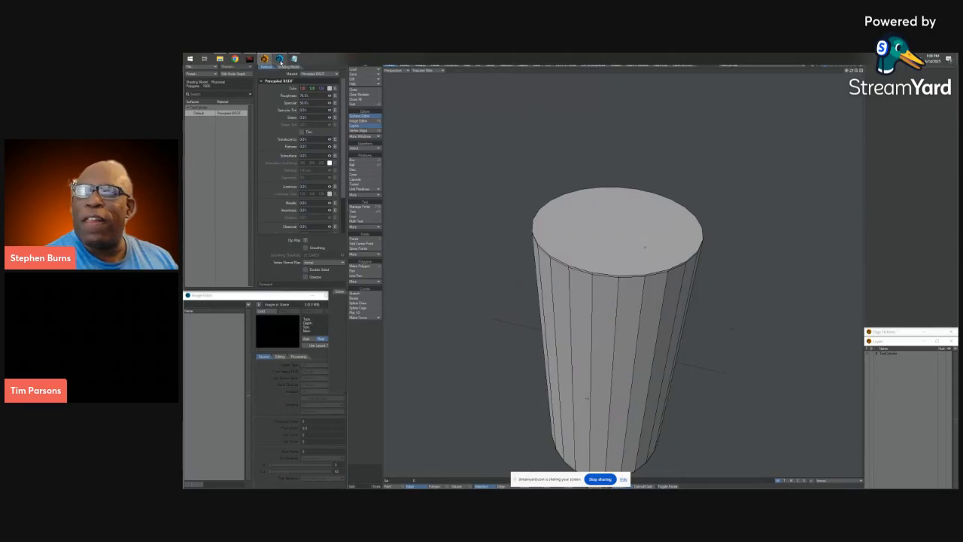
mouse_move(280, 61)
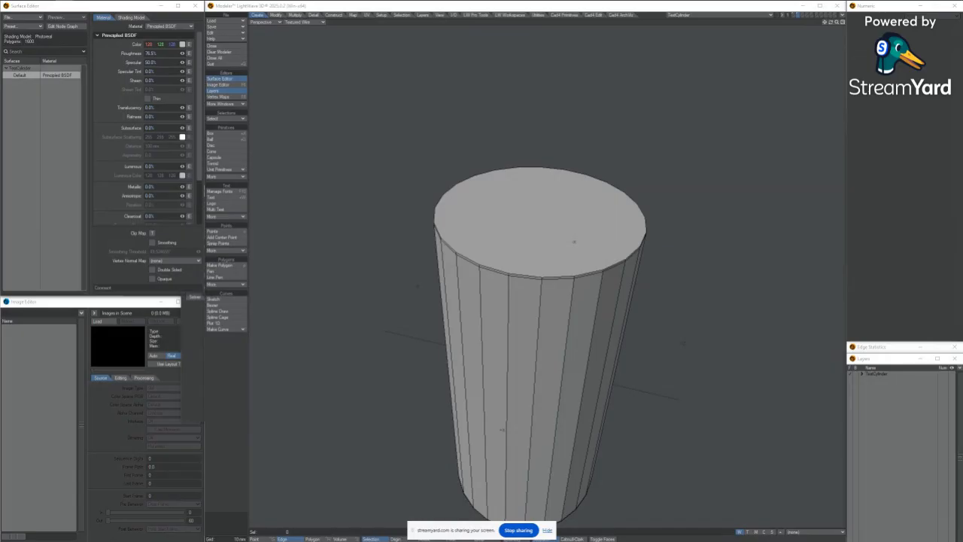
mouse_move(31, 1)
left_click_drag(629, 342, 681, 173, "alt+shift")
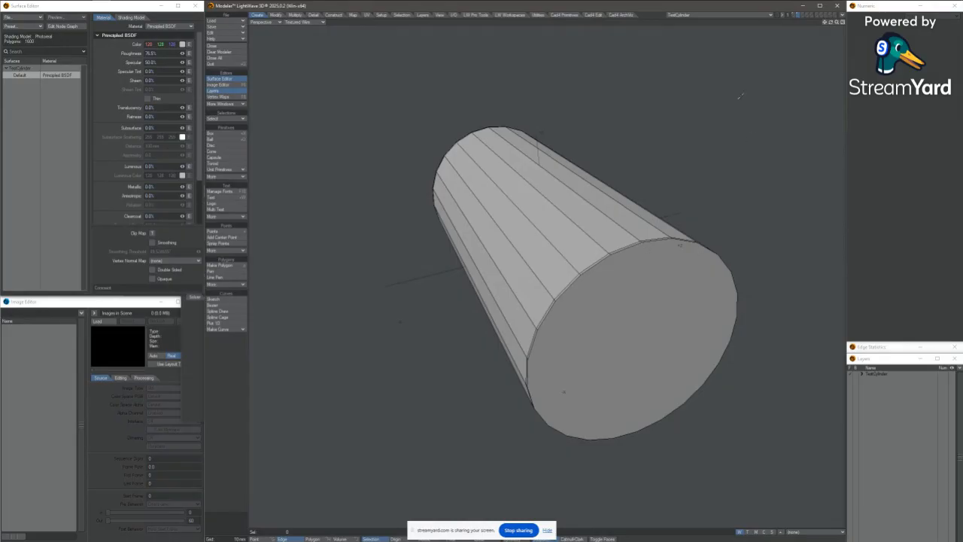
Switch from the cylinder layer to the hilly terrain layer and activate polygon selection mode.
left_click(795, 15)
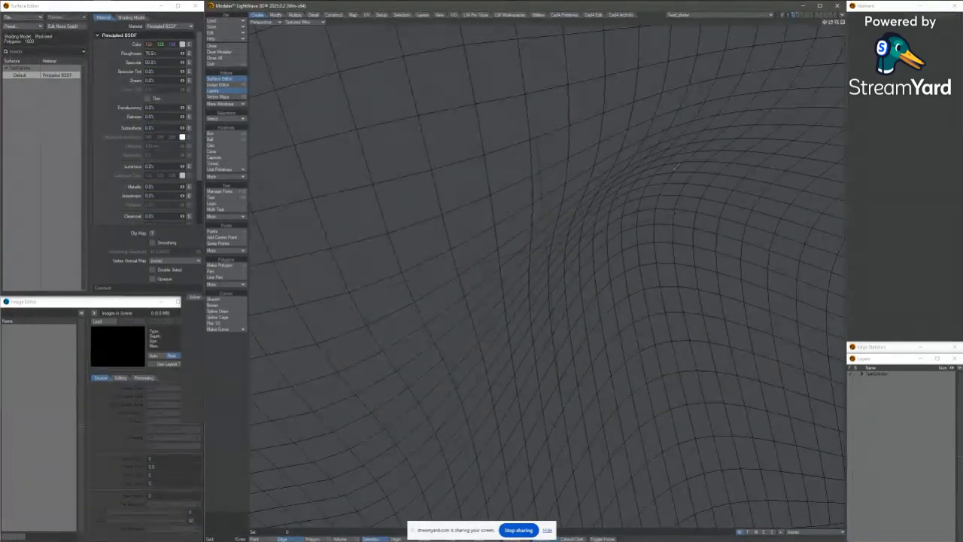
left_click_drag(611, 261, 501, 267, "ctrl+alt")
mouse_move(604, 290)
left_mouse_down("alt")
mouse_move(615, 316)
mouse_move(577, 445)
mouse_move(434, 419)
mouse_move(475, 471)
left_mouse_up("alt")
key("ctrl+j")
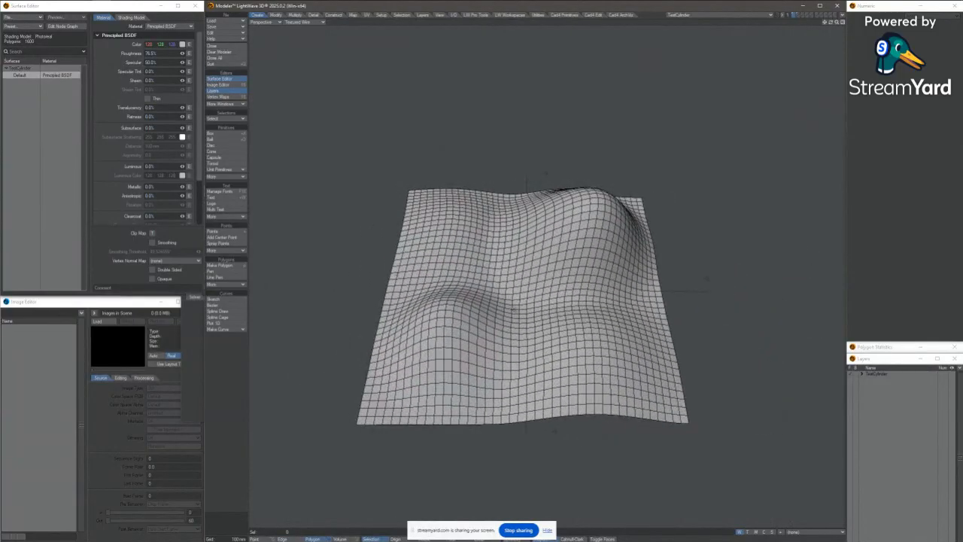
Select a few polygons at the terrain's center, expand the selection into a large block around them, and delete it.
left_click_drag(509, 292, 522, 250, "alt")
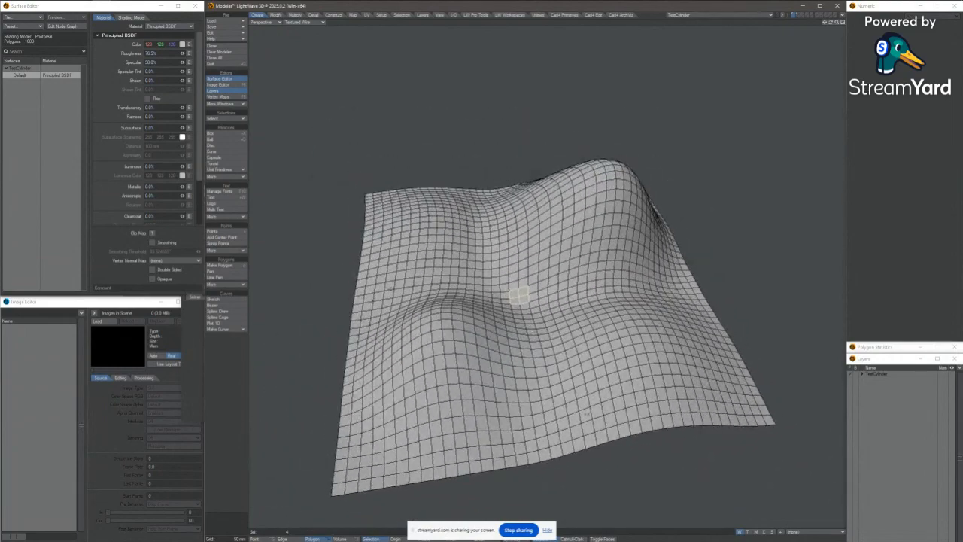
key("shift+]")
key("shift+]")
key("shift+]")
key("shift+]")
key("shift+]")
key("shift+]")
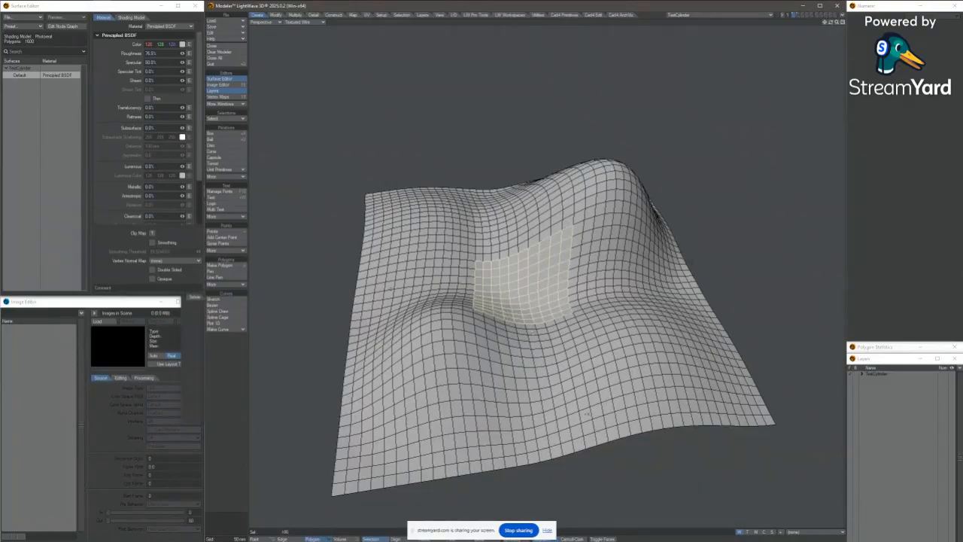
key("shift+]")
key("shift+]")
key("shift+]")
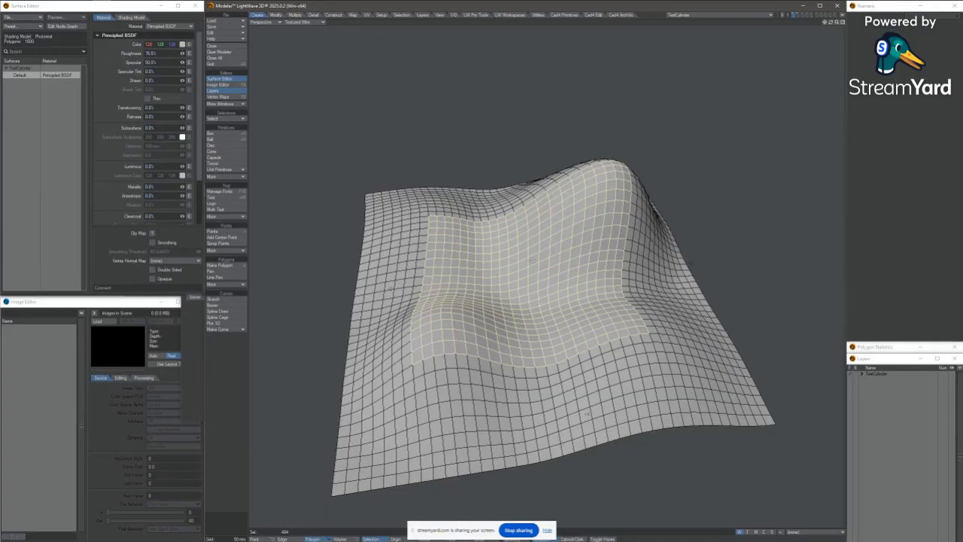
left_click_drag(533, 259, 585, 266, "alt")
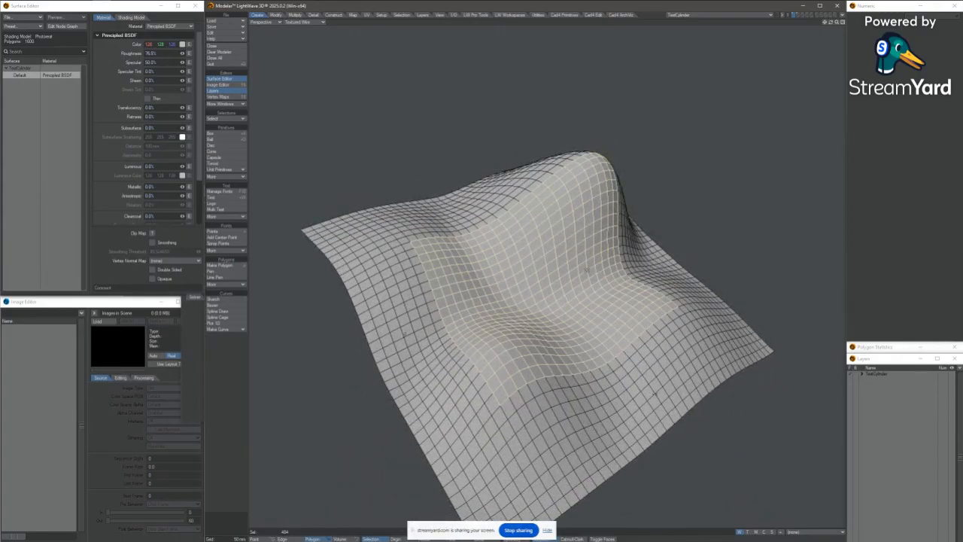
key("Delete")
Undo the deletion of the central polygon block, then delete the same block again.
left_click_drag(580, 281, 546, 336, "alt")
scroll(546, 336, "up", 3)
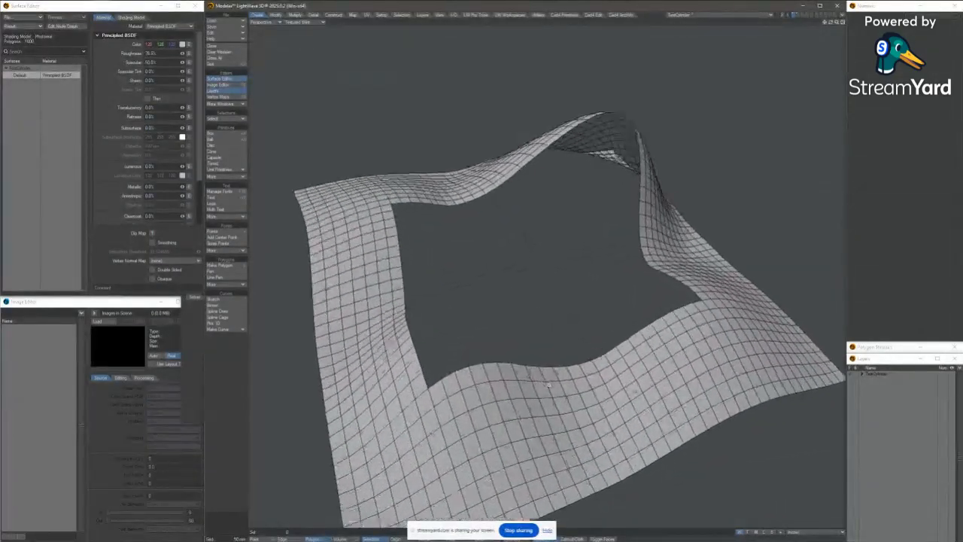
left_click_drag(533, 298, 555, 348, "alt")
key("ctrl+z")
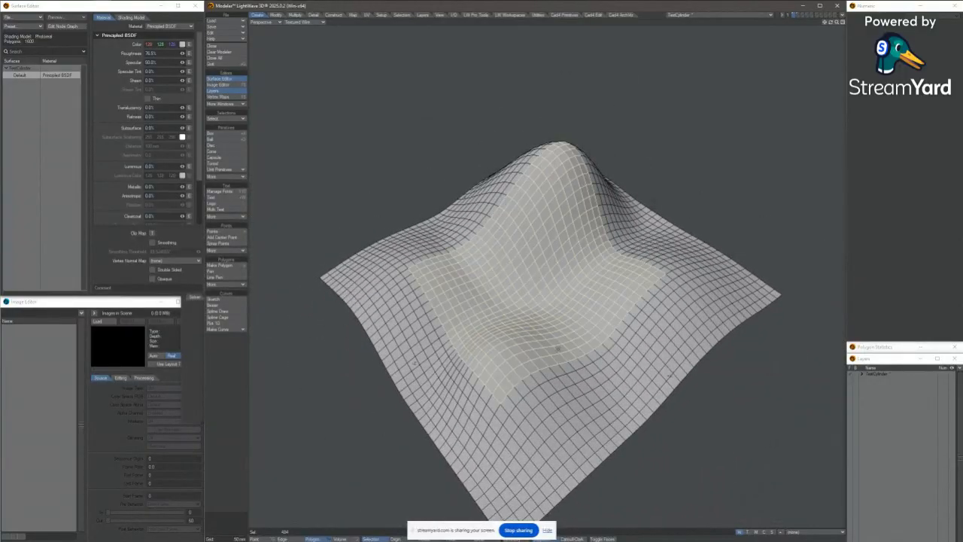
key("Delete")
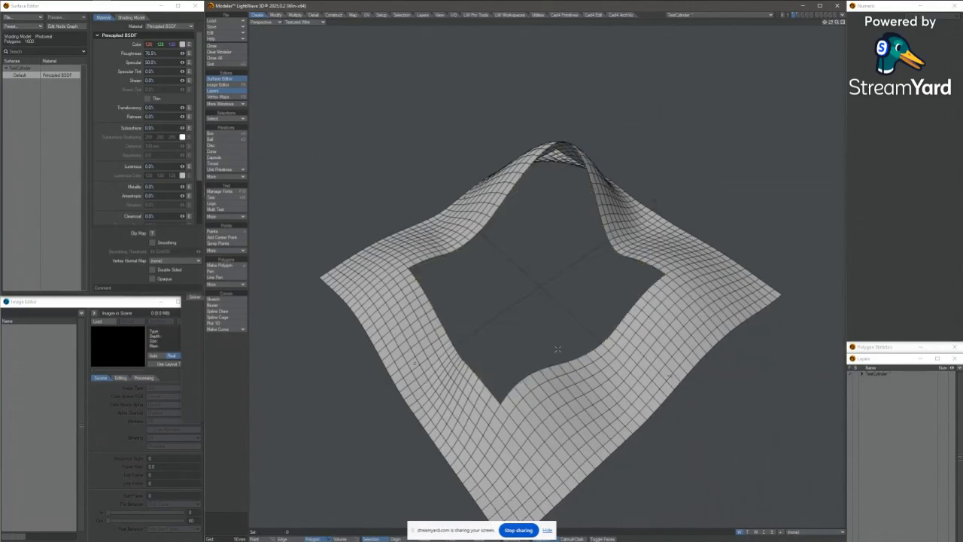
Fill the hole in the terrain from its border edges with Super Patcher and flip the patch's normals.
scroll(565, 354, "up", 3)
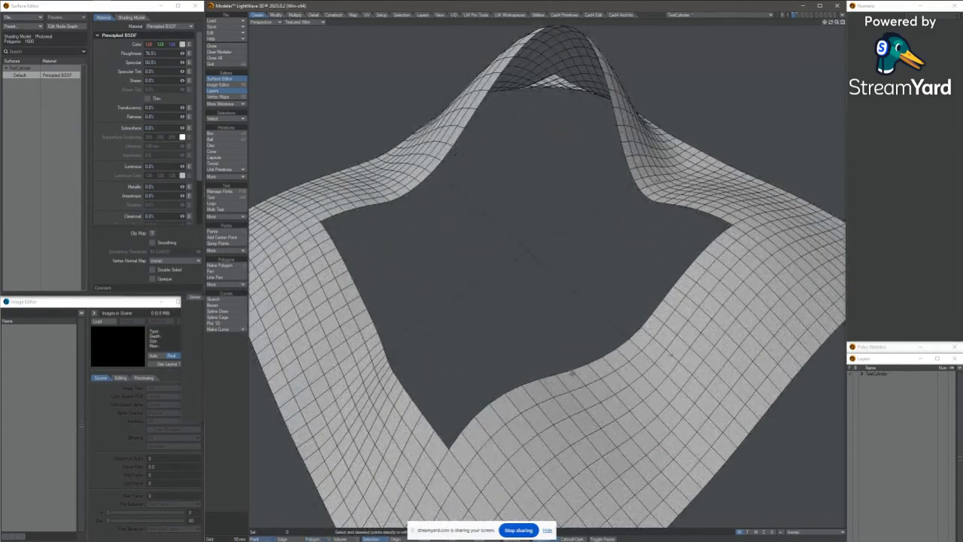
left_click(282, 539)
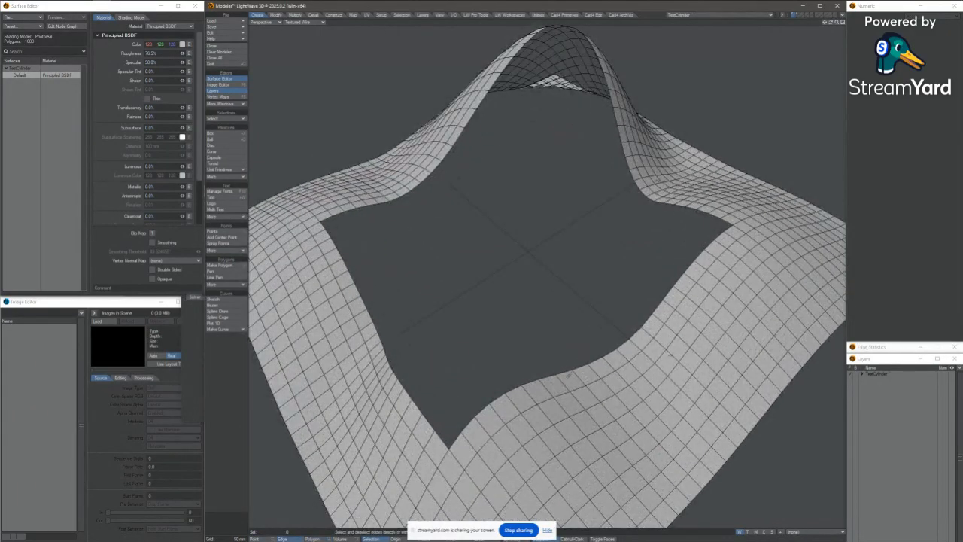
right_click(505, 285, "ctrl+shift")
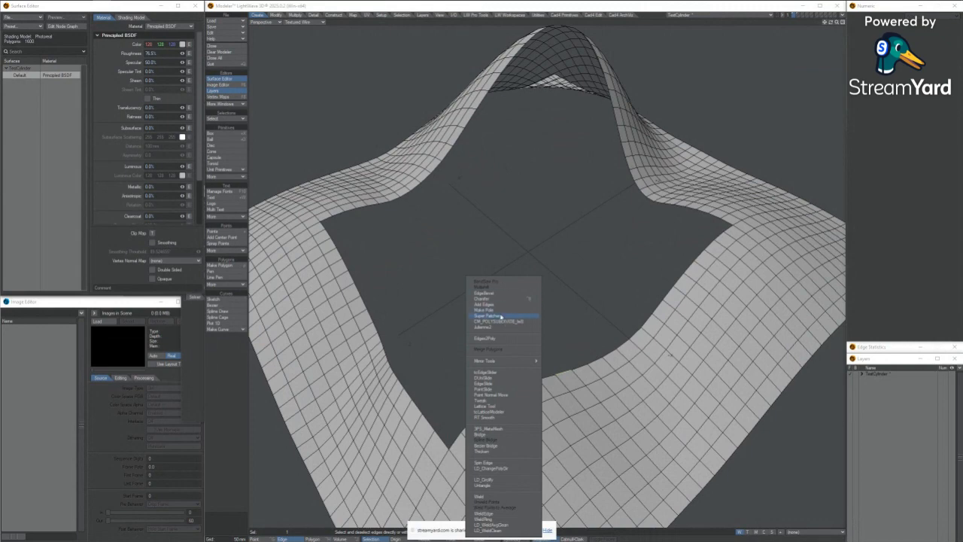
left_click(501, 316)
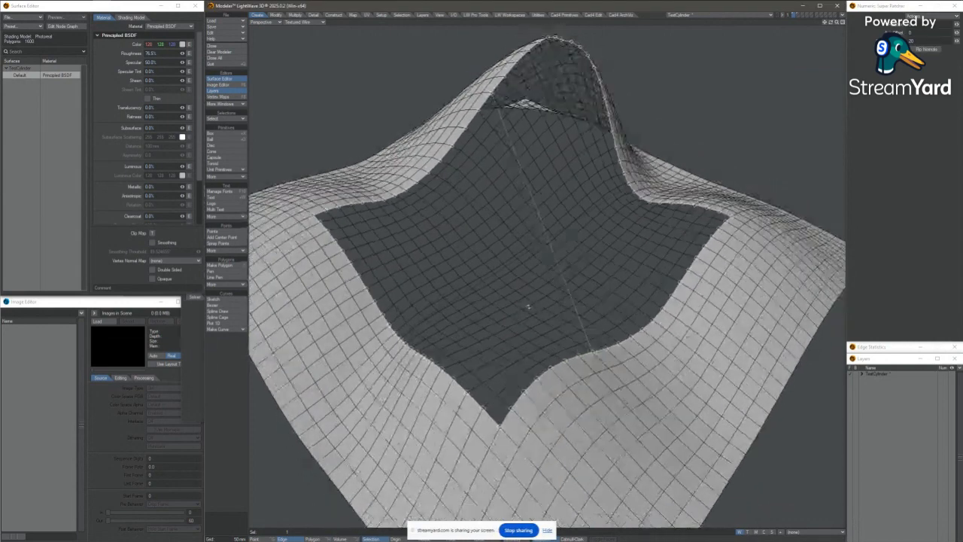
left_click(913, 49)
Adjust the Super Patcher relax iterations so the patch blends smoothly into the surrounding terrain.
left_click_drag(648, 271, 798, 180, "alt")
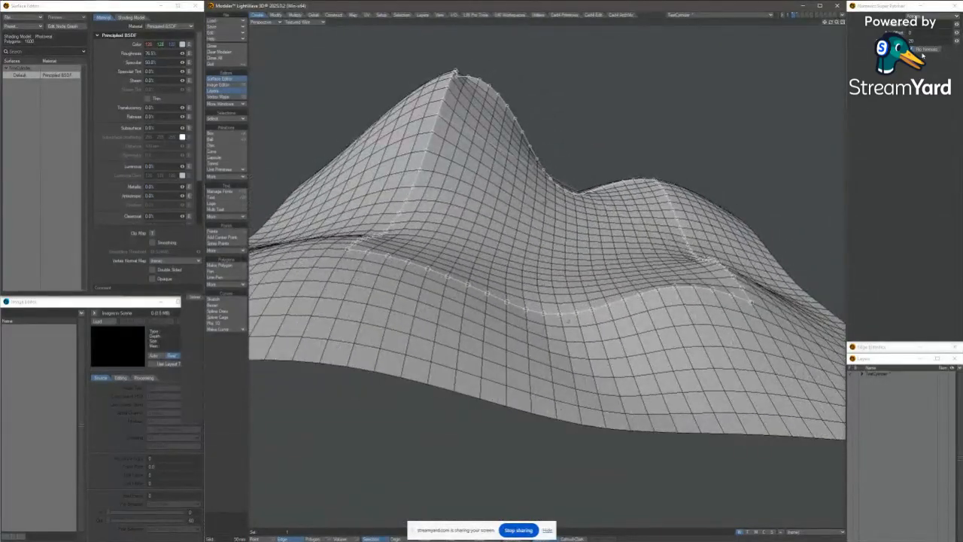
left_click_drag(957, 42, 736, 60)
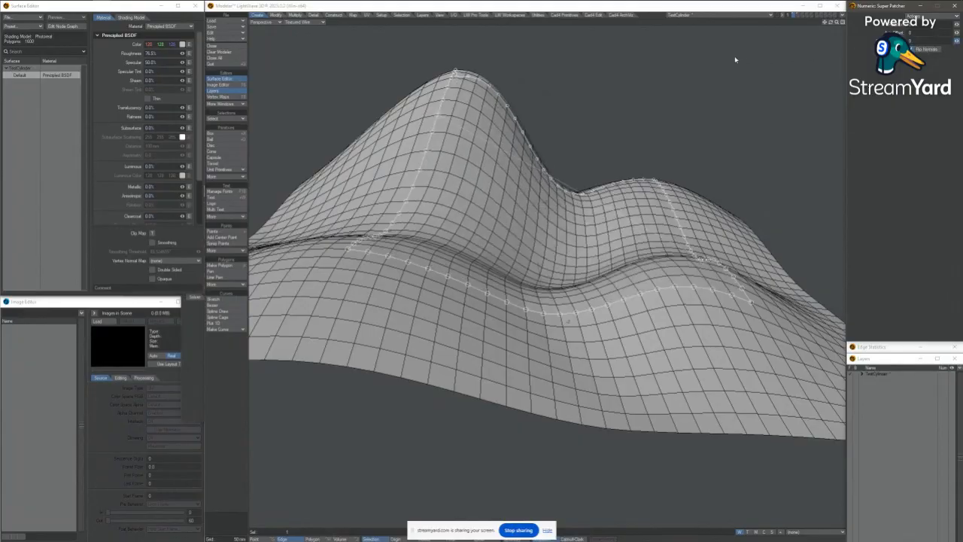
left_click_drag(581, 190, 538, 226, "alt")
scroll(595, 429, "up", 3)
left_click_drag(595, 444, 631, 395, "alt")
scroll(612, 379, "down", 2)
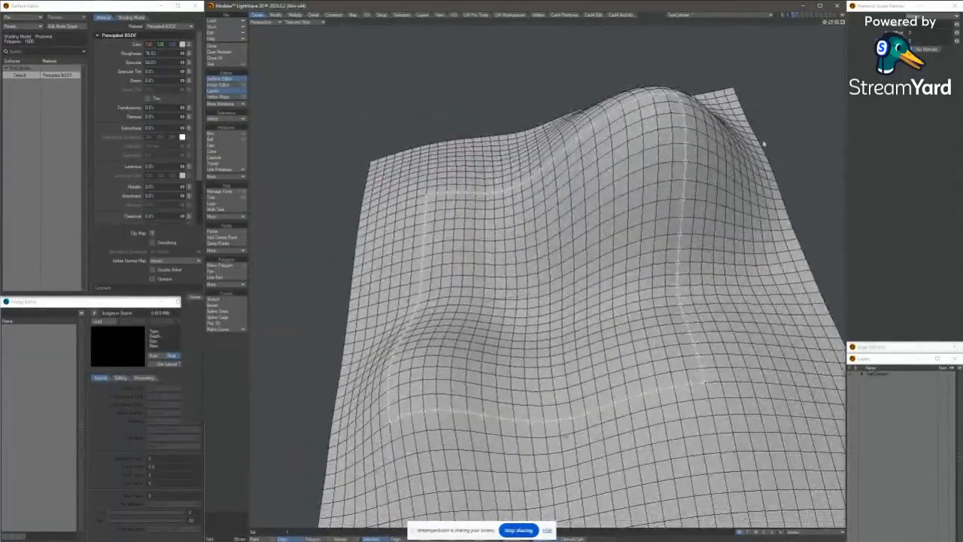
End the Super Patcher operation and view the cylinder layer, returning to the terrain layer.
left_click(798, 15)
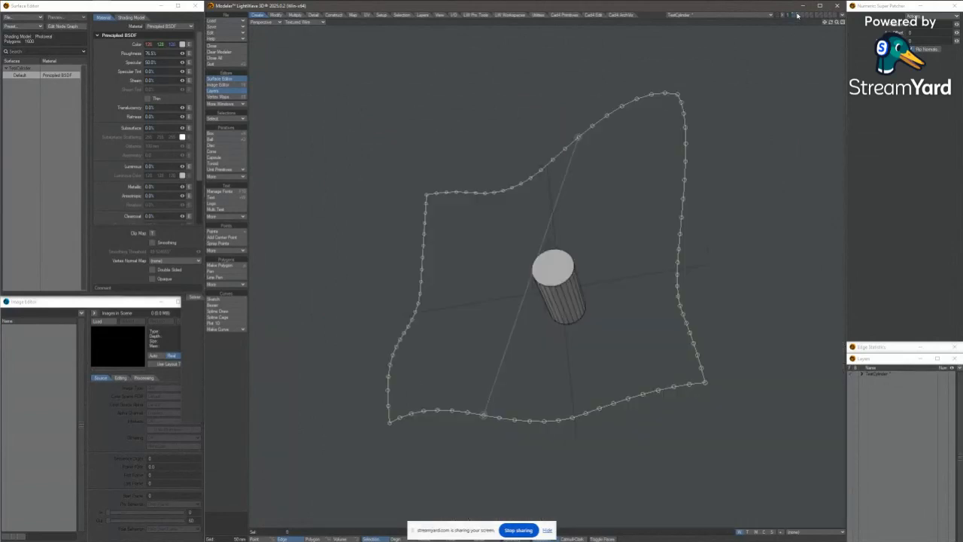
key("space")
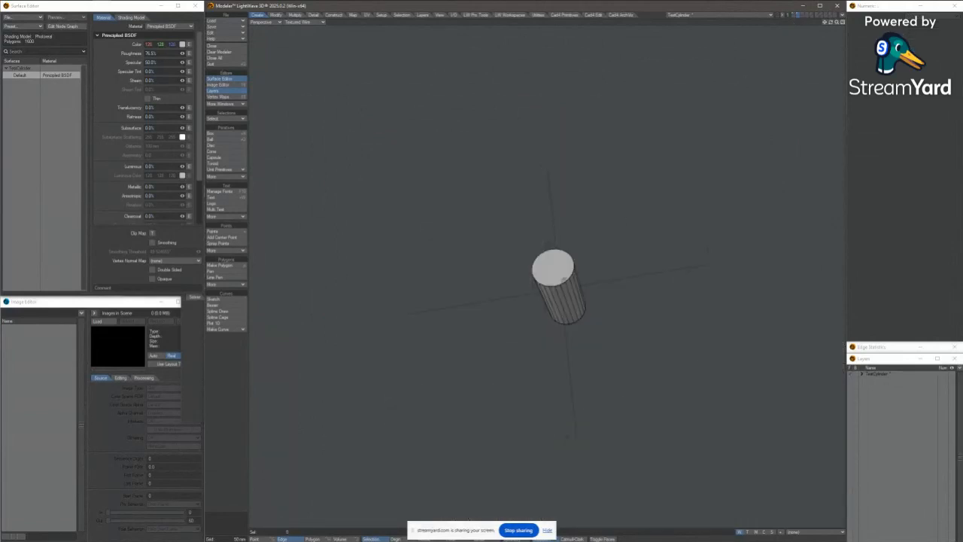
scroll(565, 280, "up", 5)
left_click_drag(613, 308, 574, 198, "alt")
left_click_drag(553, 240, 675, 323, "alt")
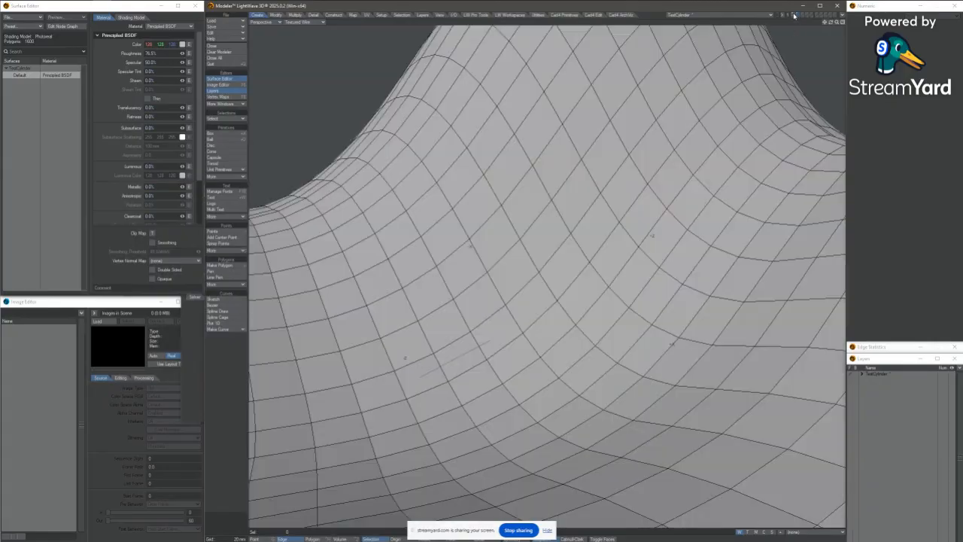
Select polygons in the middle of the patched terrain, expand the selection outward ring by ring, and delete the block.
scroll(548, 276, "down", 5)
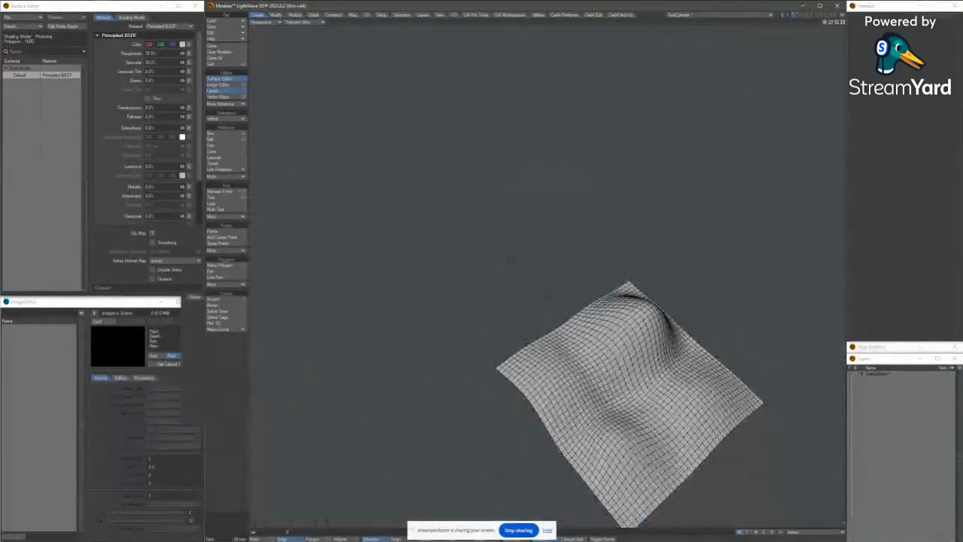
left_click_drag(602, 362, 523, 276, "alt")
scroll(548, 276, "up", 3)
left_click_drag(542, 381, 534, 379, "alt")
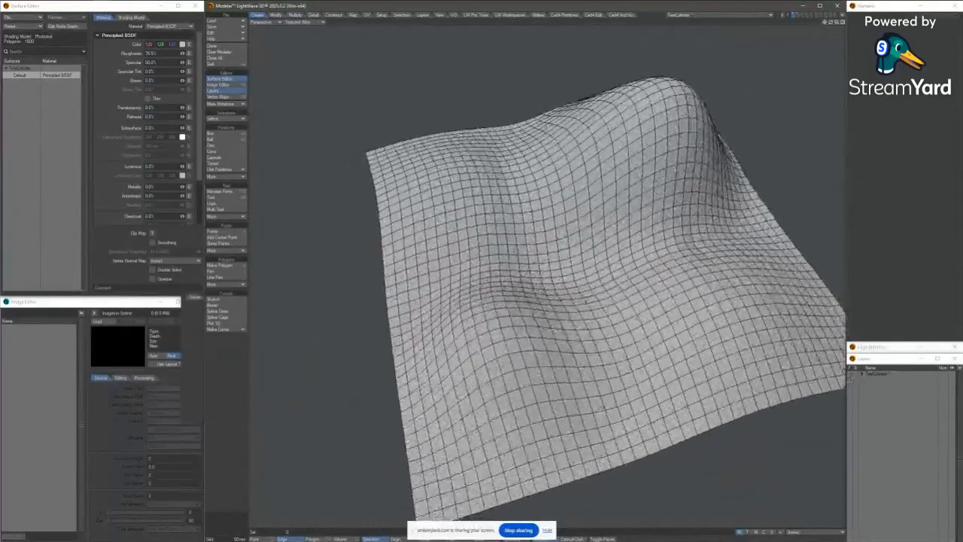
key("space")
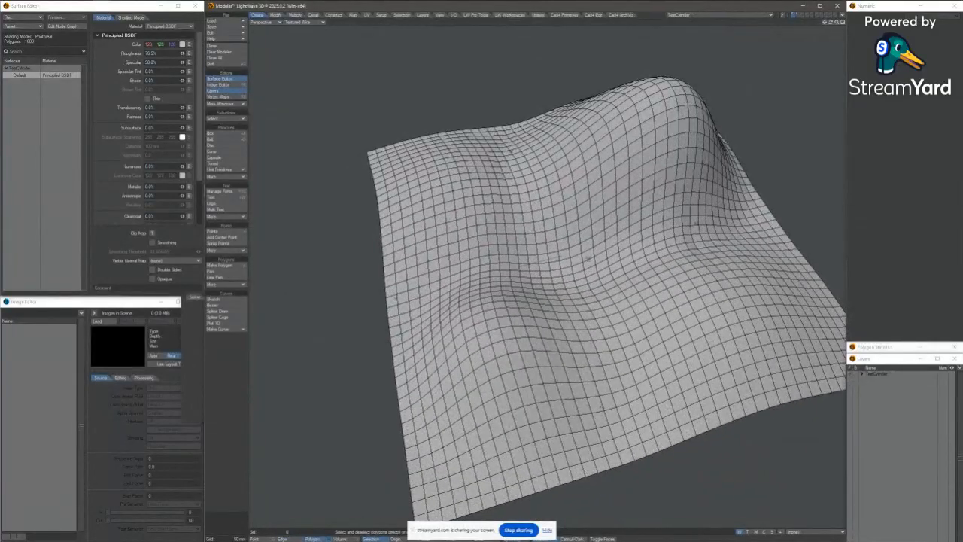
mouse_move(591, 269)
left_mouse_down()
mouse_move(577, 273)
mouse_move(585, 265)
left_mouse_up()
key("shift+bracketright")
key("shift+bracketright")
key("shift+bracketright")
key("shift+bracketright")
key("shift+bracketright")
key("shift+bracketright")
key("shift+bracketright")
key("shift+bracketright")
key("shift+bracketright")
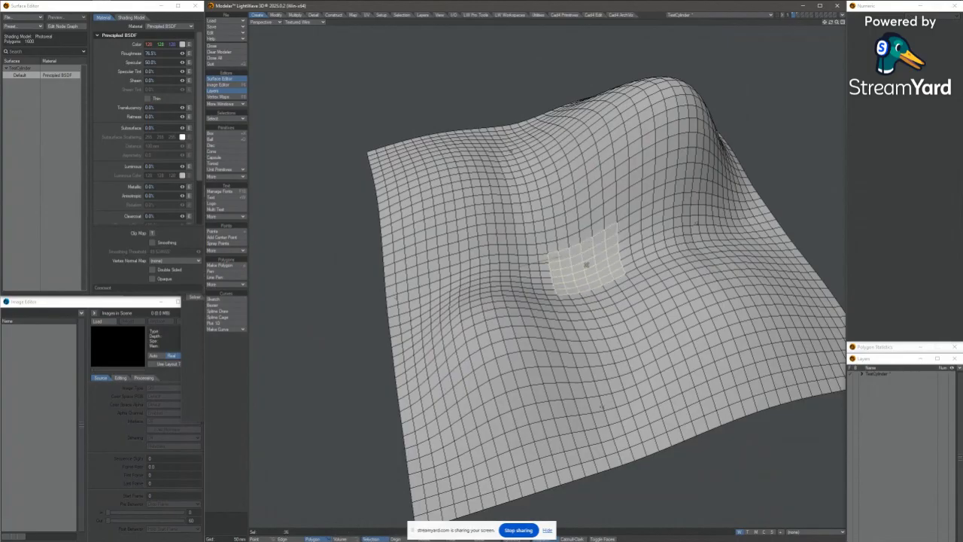
key("shift+bracketright")
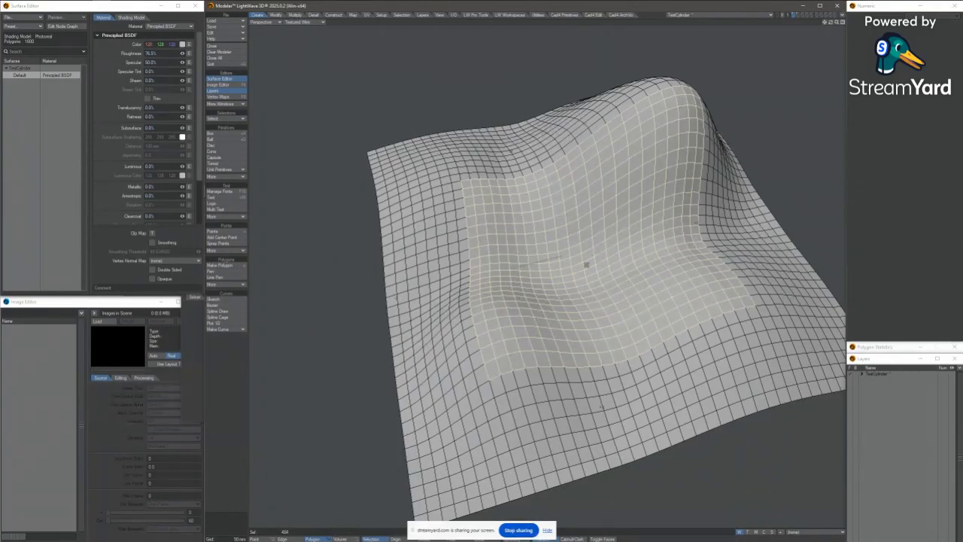
key("Delete")
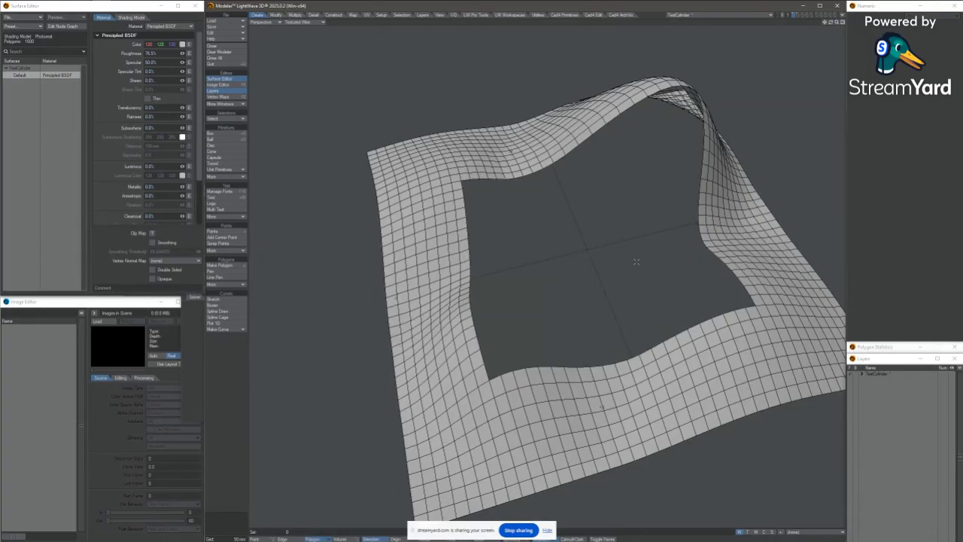
In edge mode, run Super Patcher on the new hole's border and flip the normals of the generated patch.
left_click_drag(637, 262, 592, 336, "alt")
key("space")
key("space")
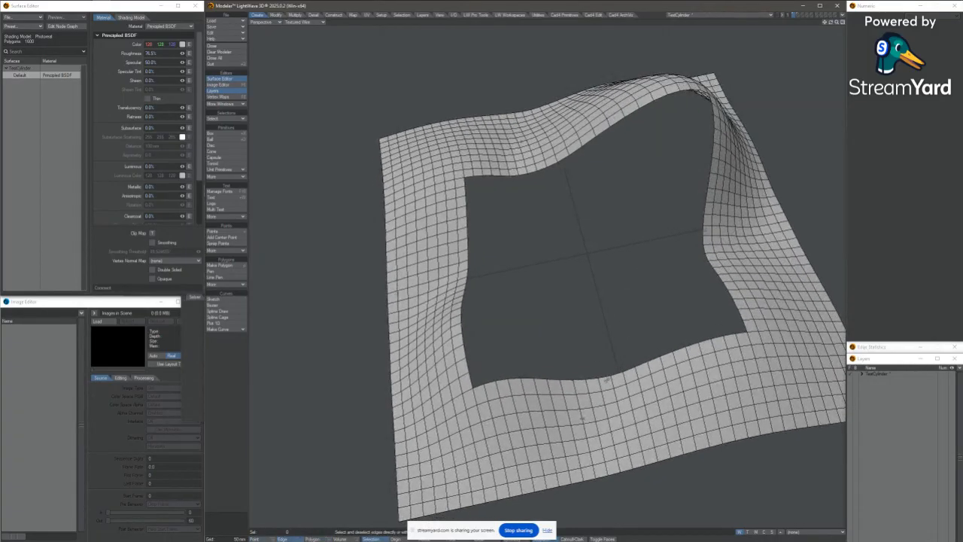
left_click_drag(591, 351, 563, 329, "alt")
left_click(586, 323, "ctrl+shift")
left_click(586, 317)
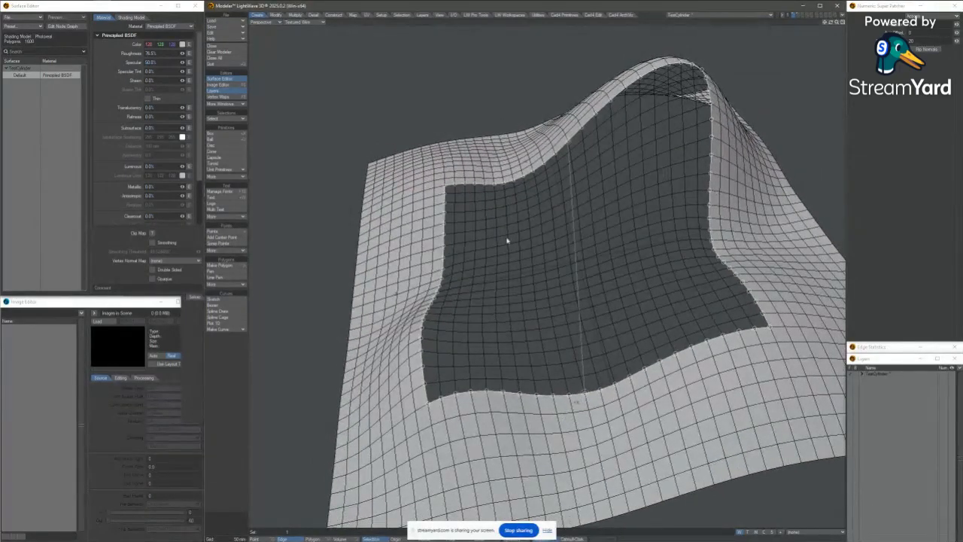
left_click_drag(508, 241, 589, 224, "alt")
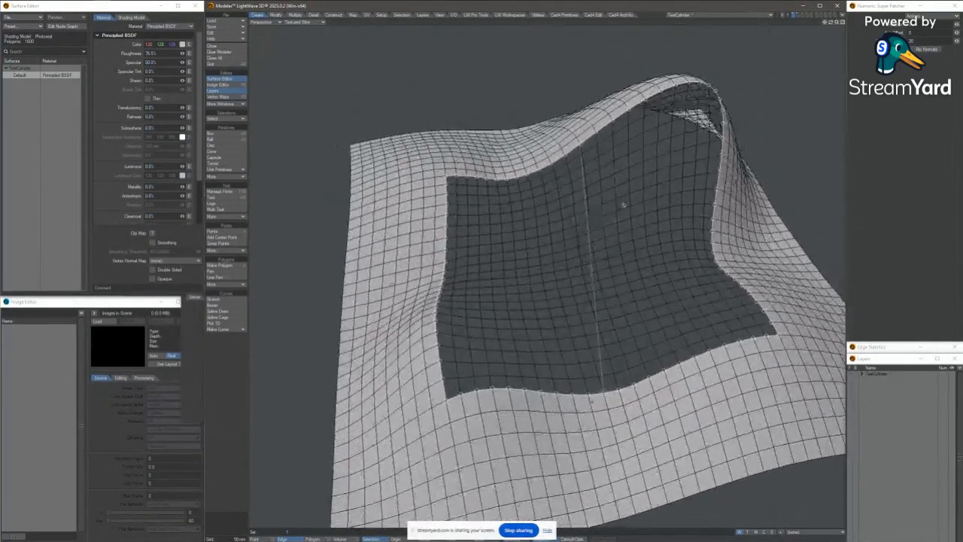
left_click(920, 50)
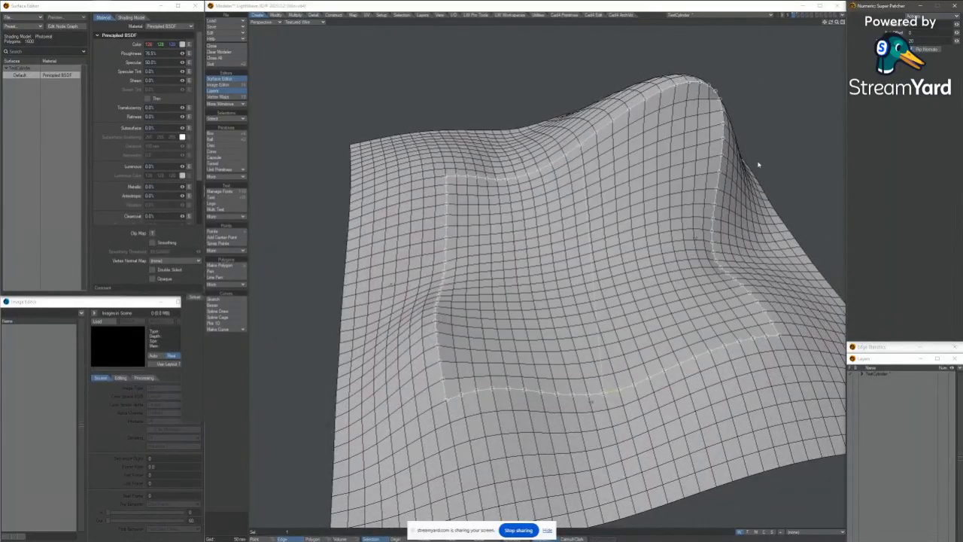
Inspect the patch's seams from low angles and place the Super Patcher numeric window over the viewport.
left_click_drag(681, 214, 634, 149, "alt")
mouse_move(442, 267)
left_mouse_down("alt")
mouse_move(455, 246)
mouse_move(450, 227)
mouse_move(420, 214)
mouse_move(459, 324)
left_mouse_up("alt")
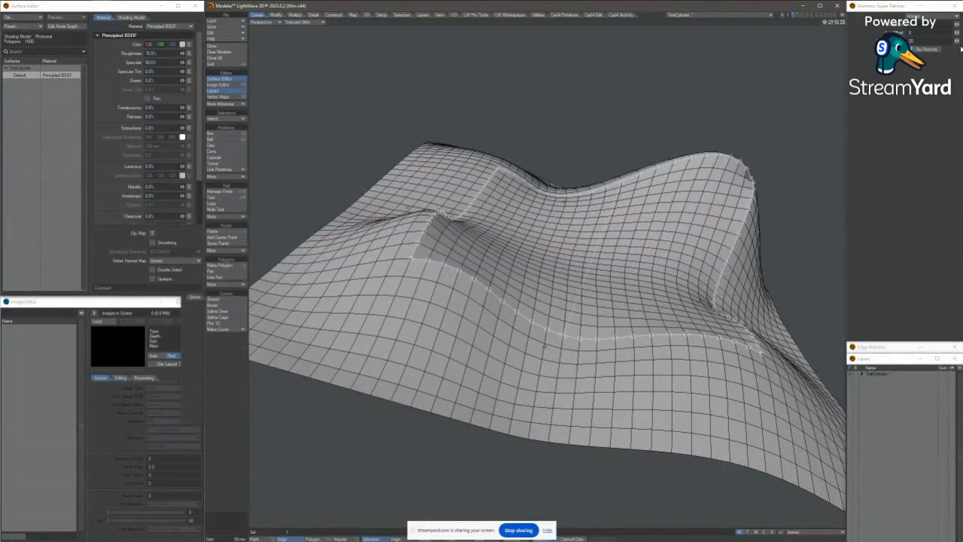
left_click(957, 42)
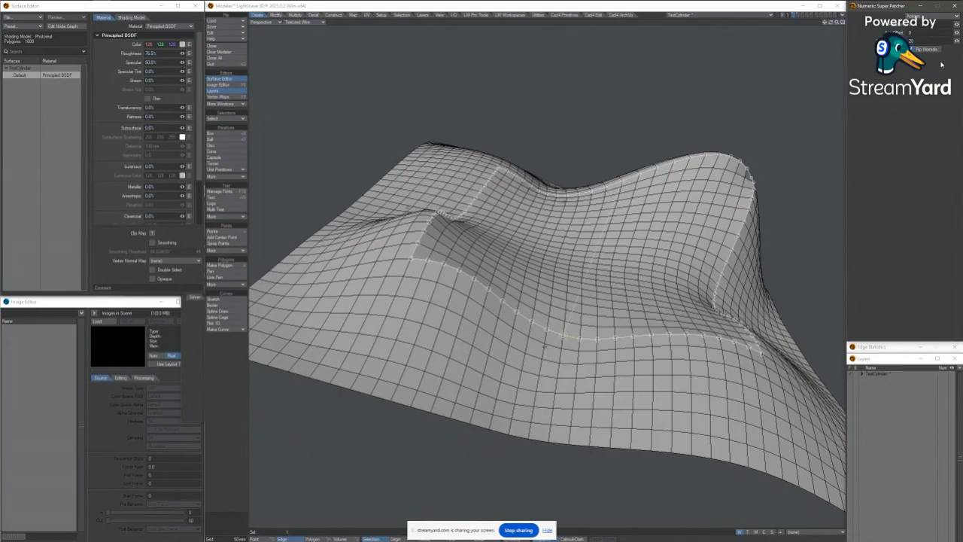
left_click_drag(544, 346, 631, 141, "alt")
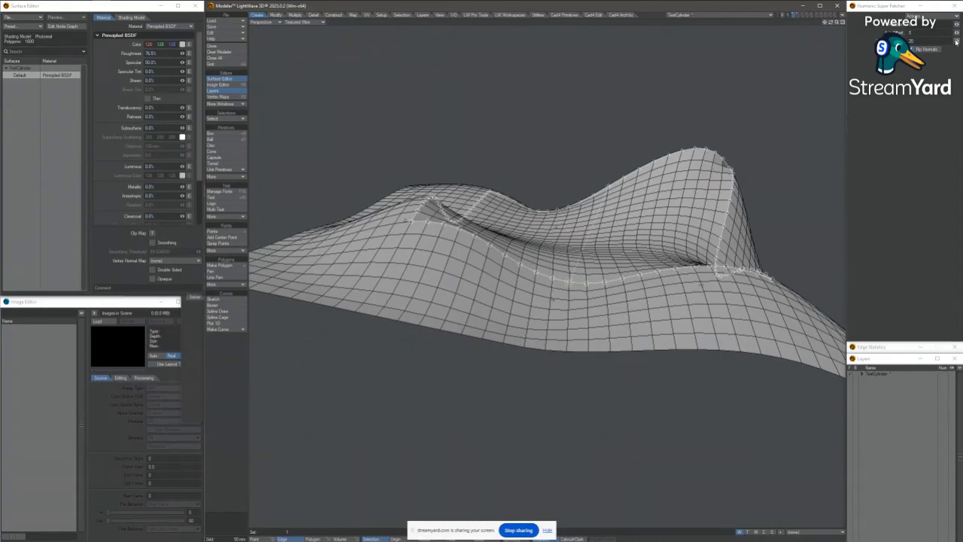
left_click_drag(889, 6, 752, 162)
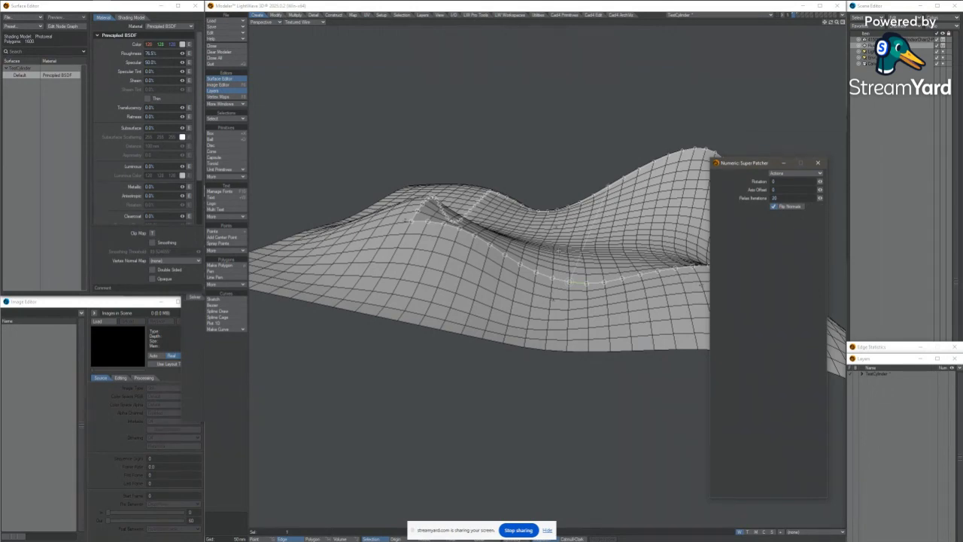
Reduce the patch's Relax Iterations to 0, check the seams on the terrain, and end the Super Patcher operation.
left_click_drag(553, 299, 525, 244, "alt")
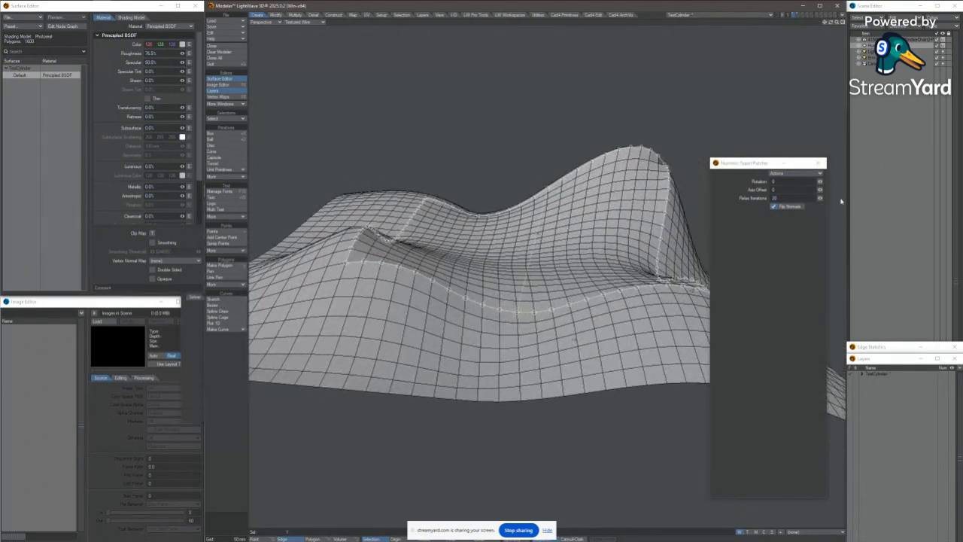
left_click_drag(820, 198, 934, 264)
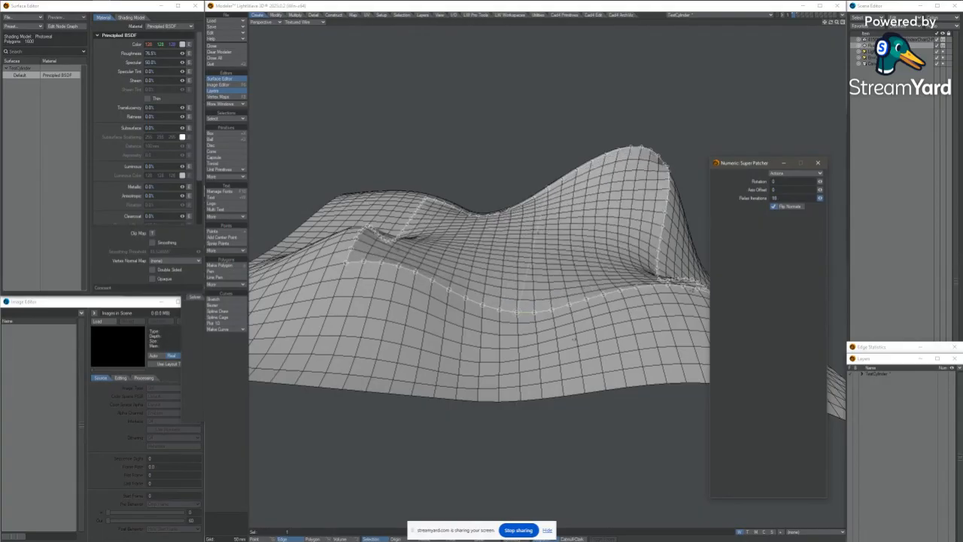
left_click_drag(820, 198, 847, 198)
left_click_drag(895, 248, 738, 300)
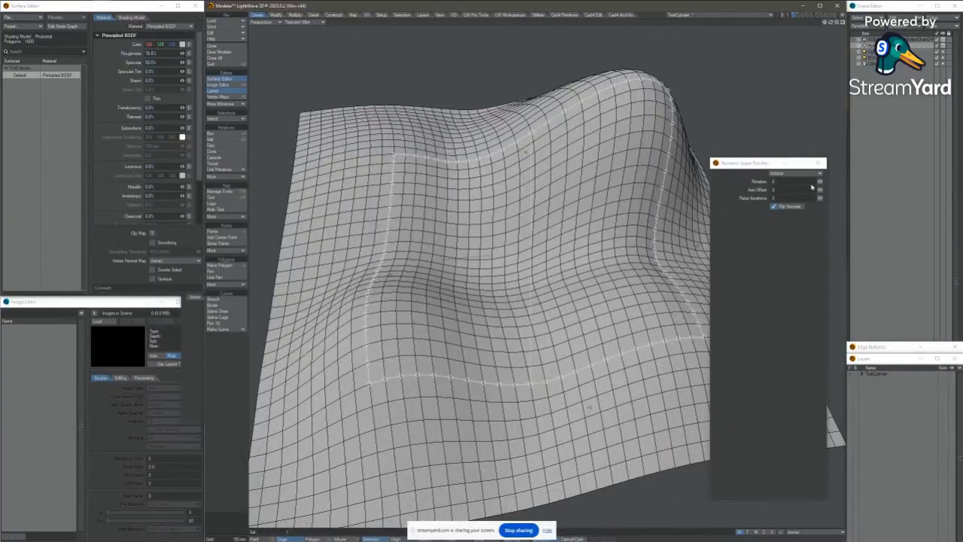
mouse_move(570, 286)
left_mouse_down("alt")
mouse_move(566, 253)
mouse_move(574, 273)
left_mouse_up("alt")
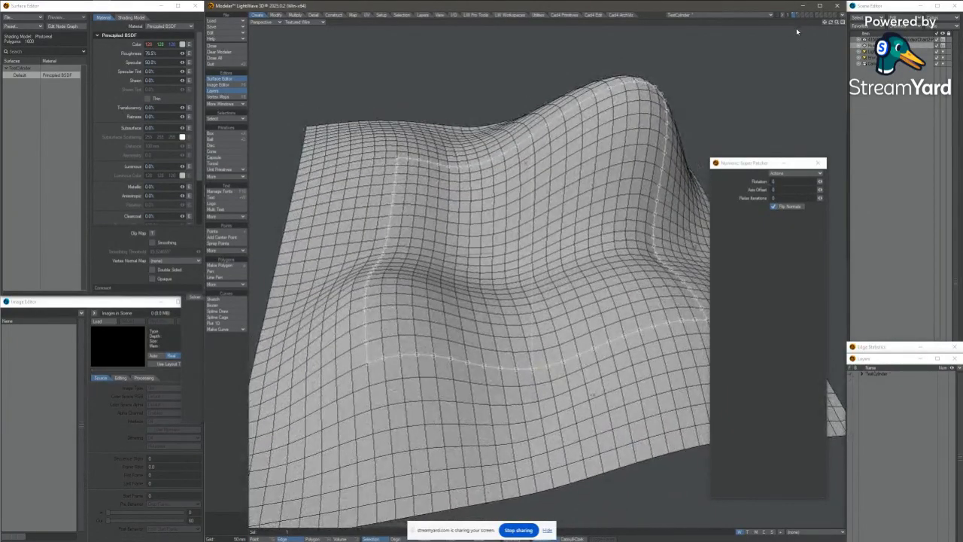
key("space")
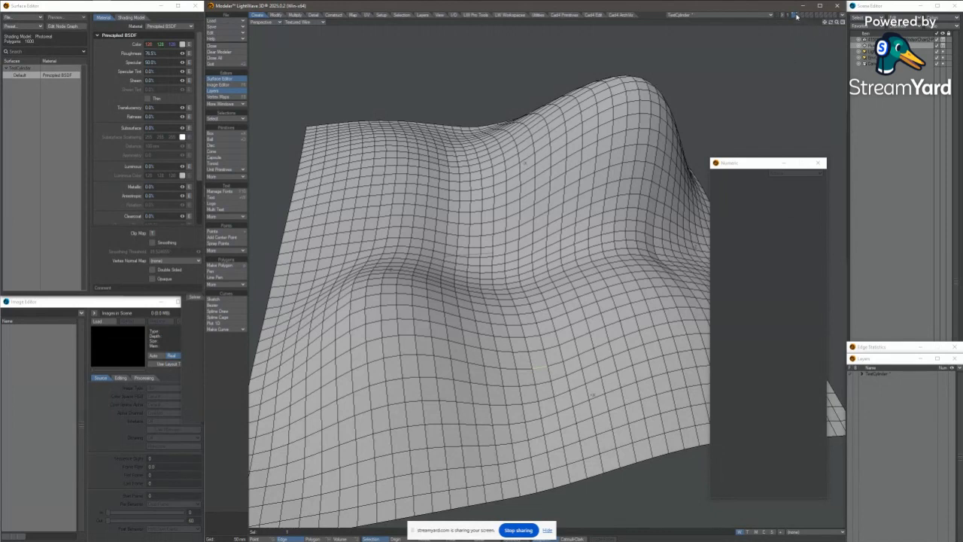
Switch to the cylinder layer and turn on subdivision to preview the smoothed shape.
left_click(796, 15)
scroll(587, 229, "up", 2)
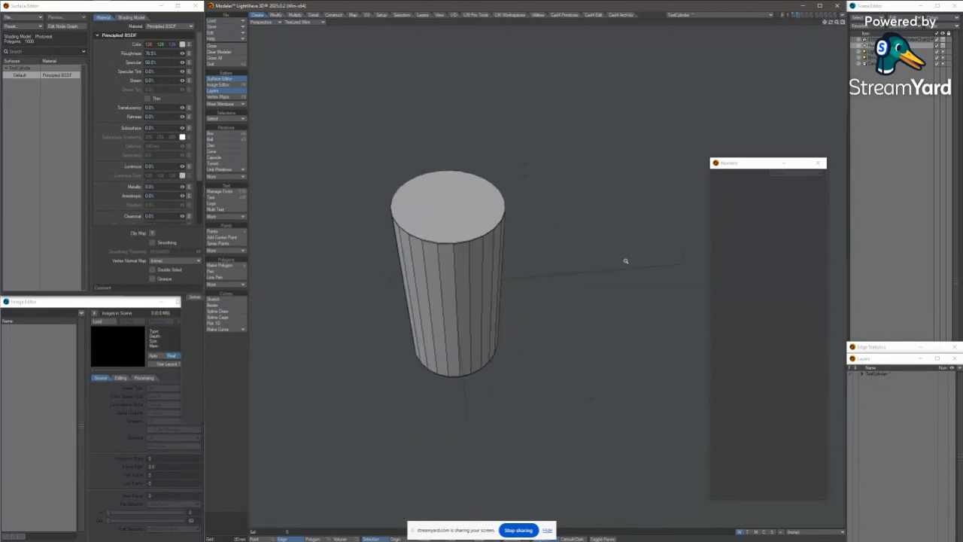
scroll(459, 226, "up", 3)
left_click_drag(473, 261, 563, 417, "alt")
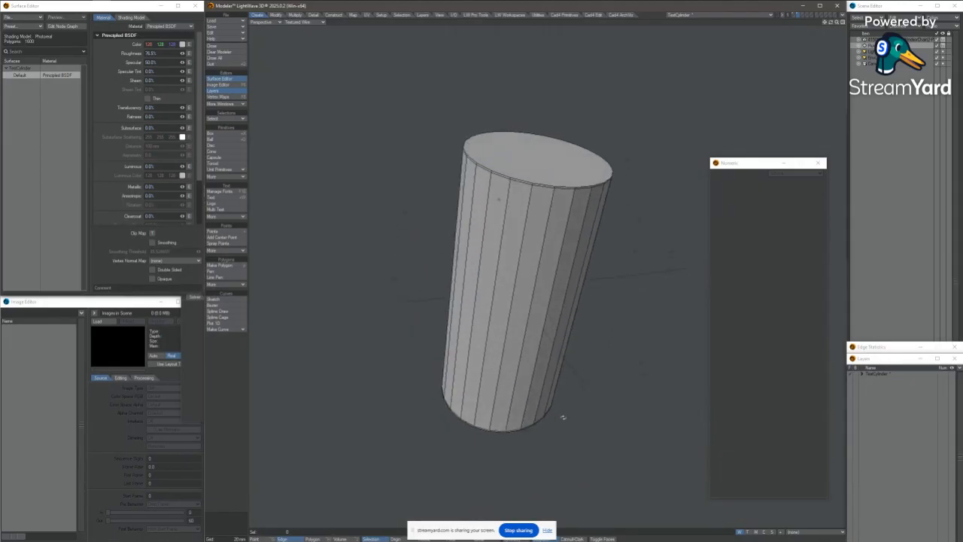
left_click_drag(557, 285, 551, 221, "alt")
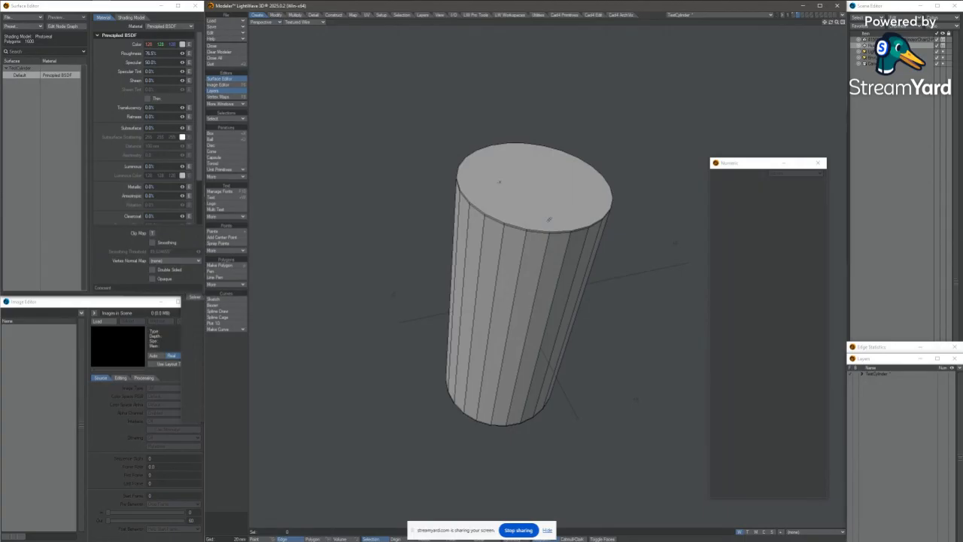
key("Tab")
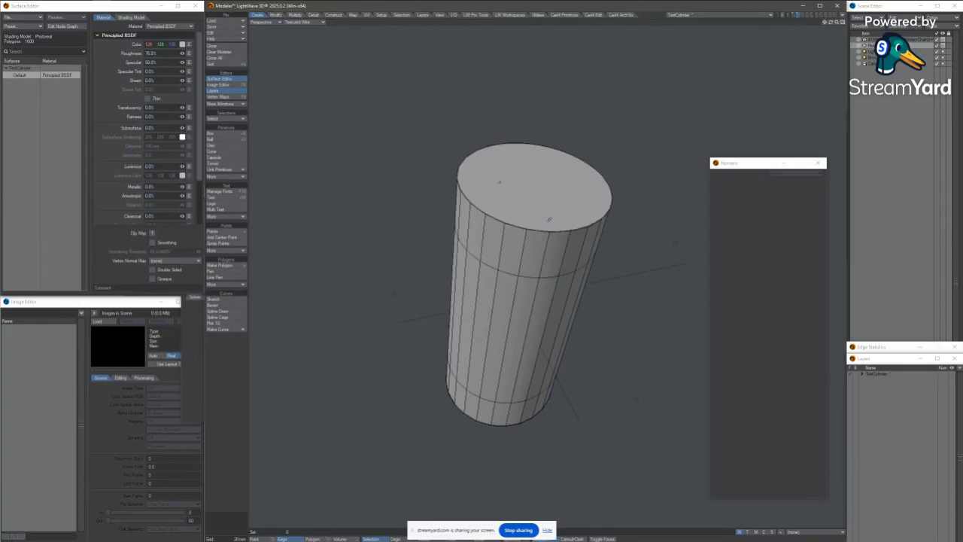
Turn subdivision off and select the cylinder's top and bottom cap polygons in polygon mode.
left_click_drag(499, 181, 484, 195, "alt")
key("space")
left_click(475, 323)
key("/")
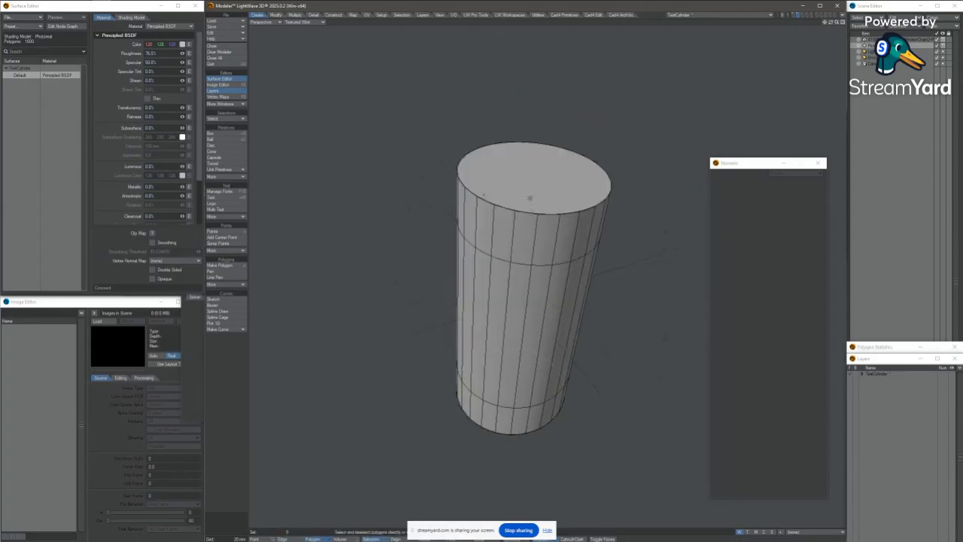
key("Tab")
left_click(530, 197)
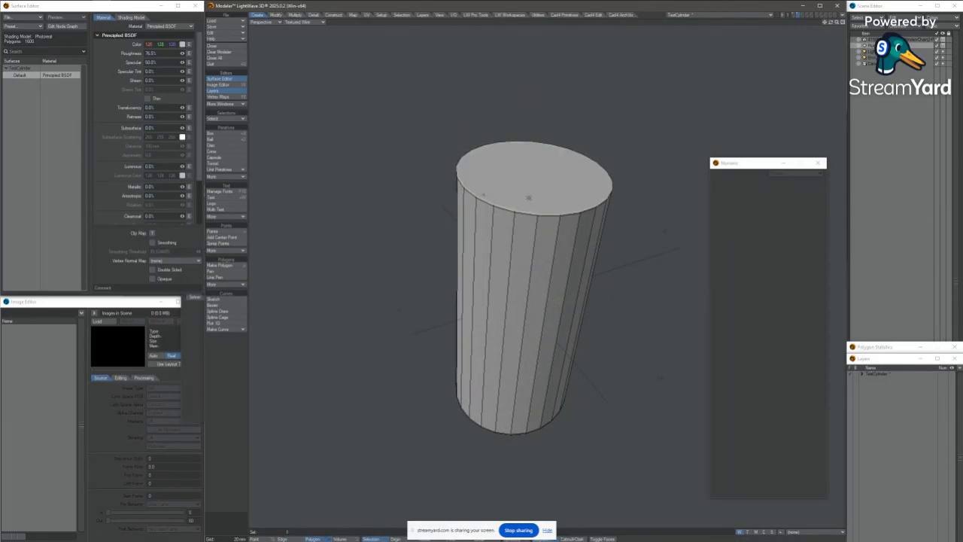
left_click_drag(536, 430, 592, 349, "alt")
left_click(563, 387)
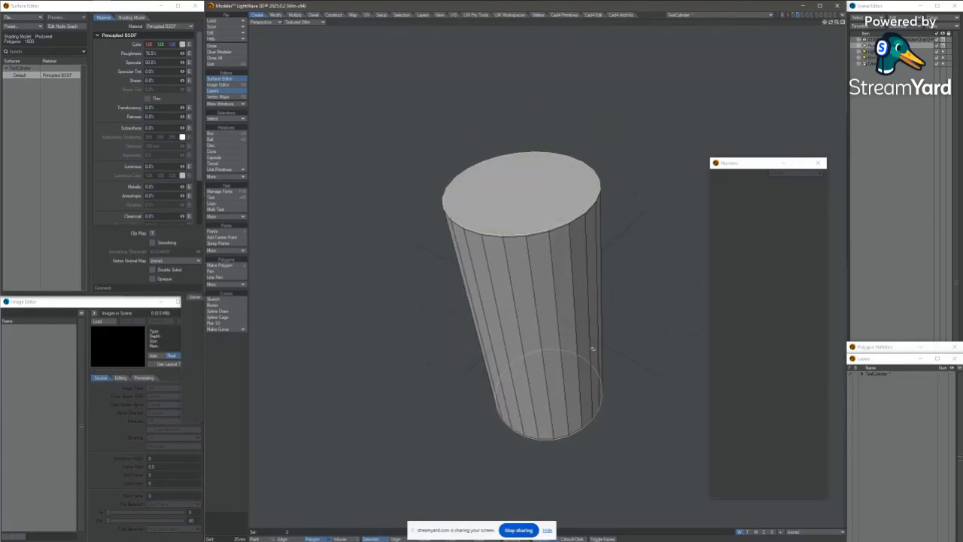
Bevel both selected caps with a small inset that leaves a narrow rim around each.
key("b")
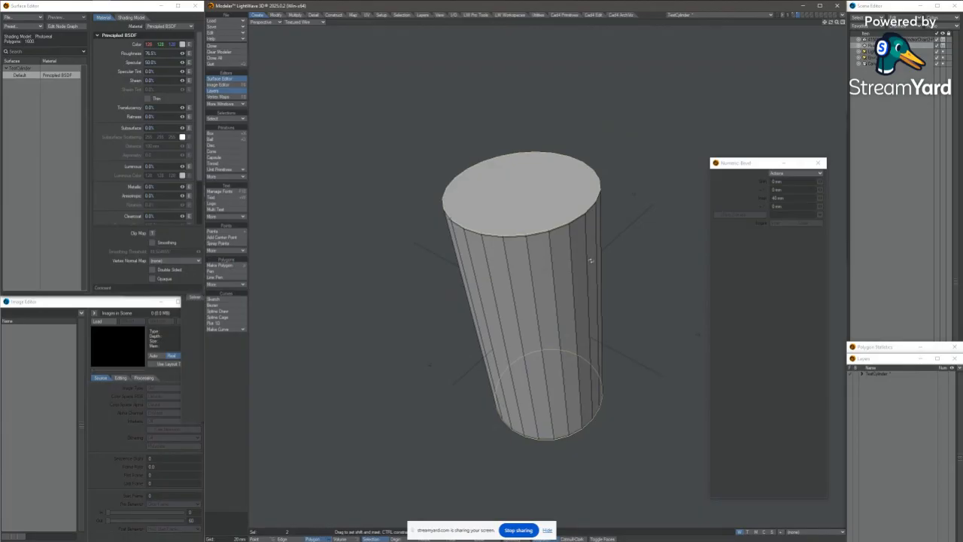
left_click_drag(593, 362, 549, 291, "alt")
left_click_drag(533, 215, 536, 283, "alt")
Run Make Pole on both inset caps and turn on subdivision to preview the result.
right_click(606, 300, "ctrl+shift")
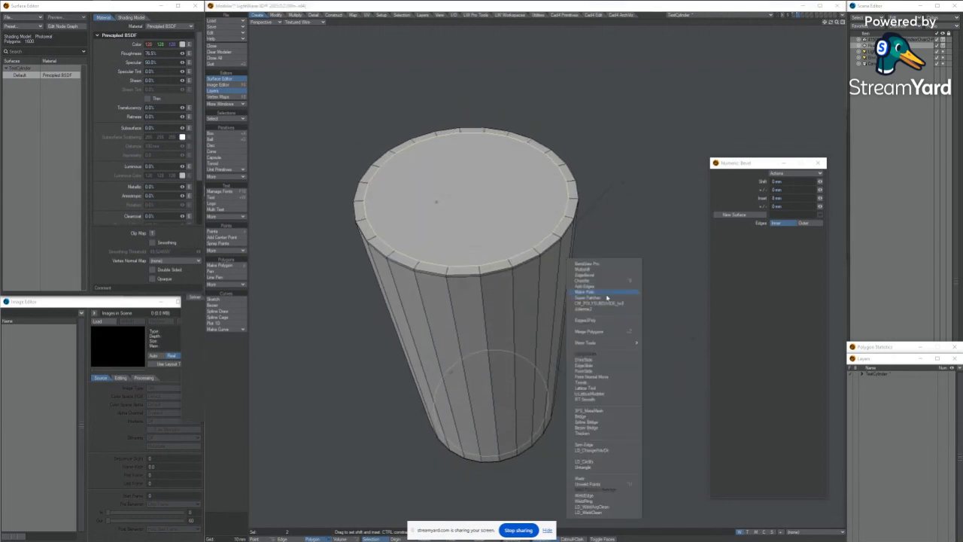
left_click(595, 292)
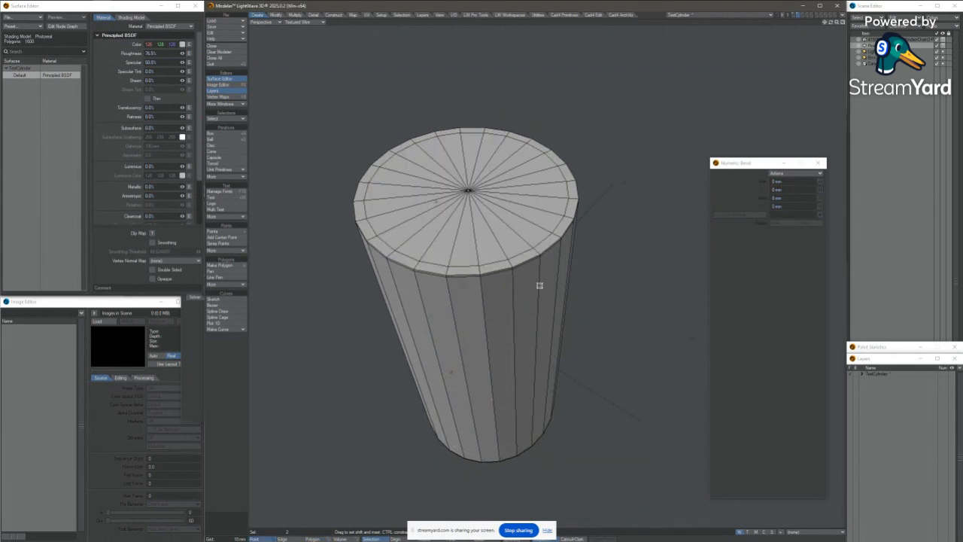
left_click_drag(537, 284, 490, 317, "alt")
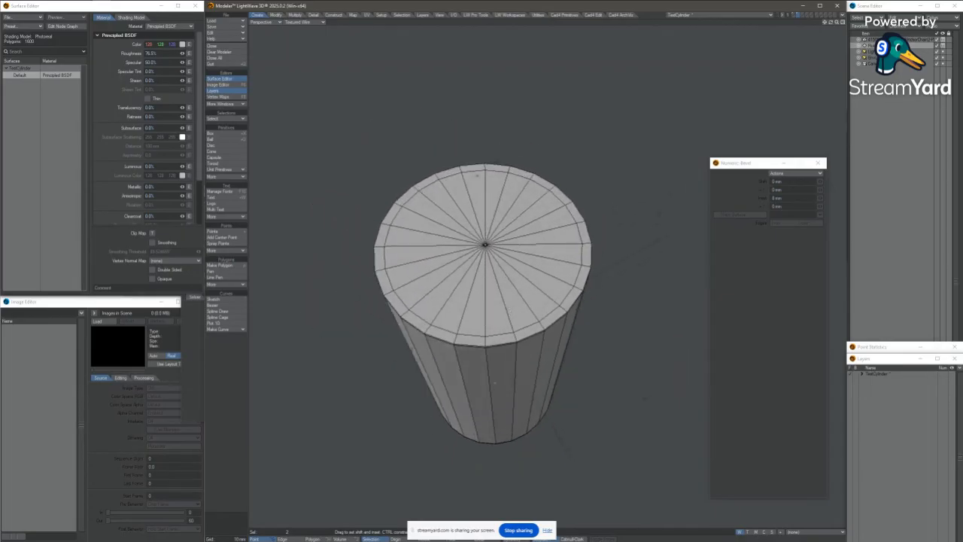
key("Tab")
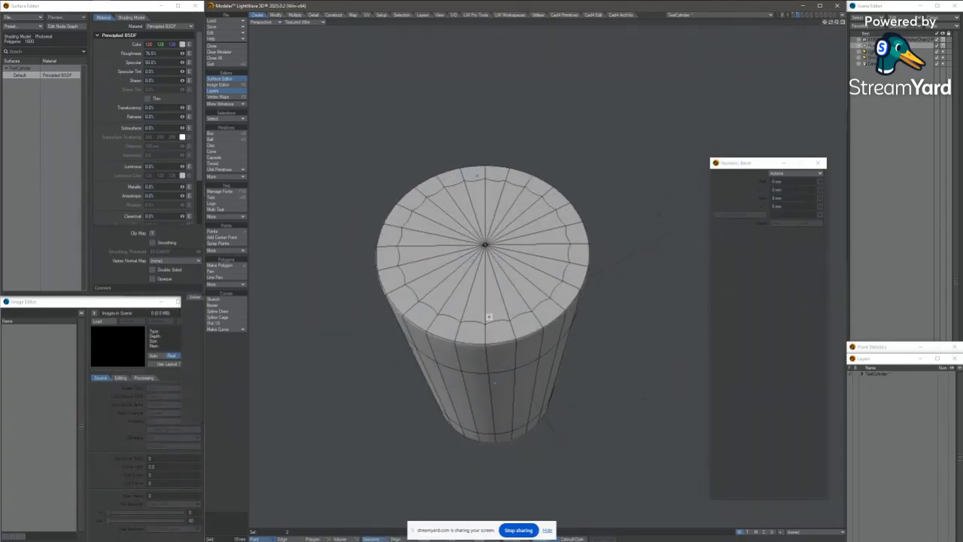
In edge mode, select every other radial edge of the caps from the top view and delete these edges.
key("space")
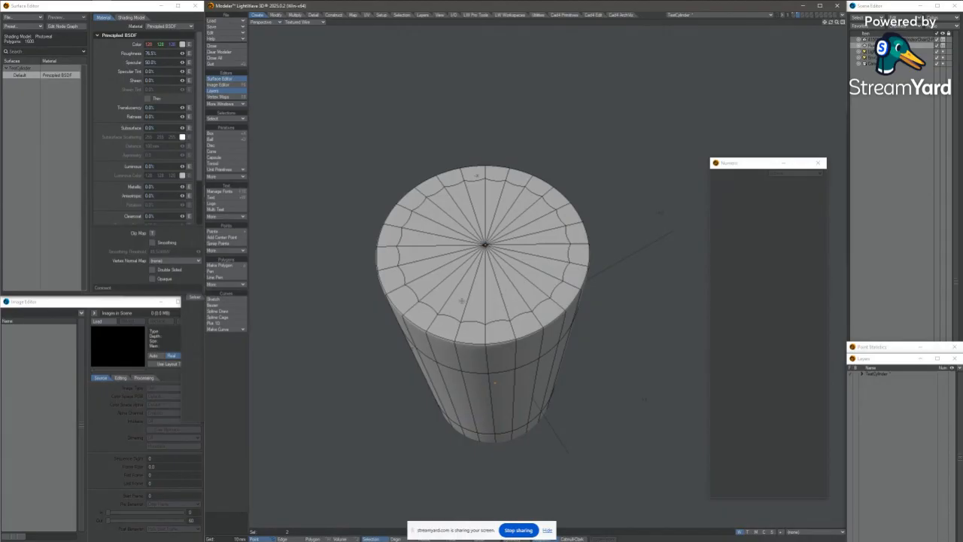
key("space")
key("slash")
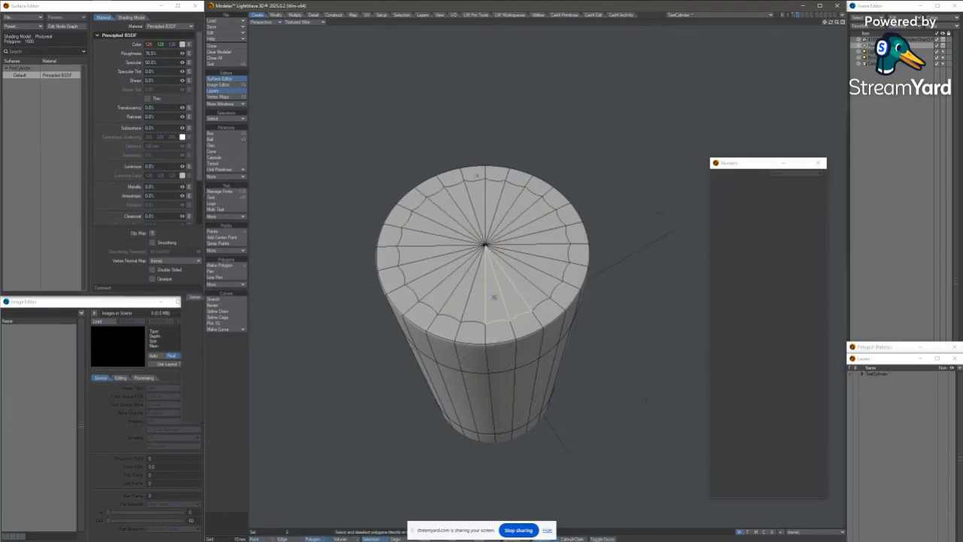
key("KP_7")
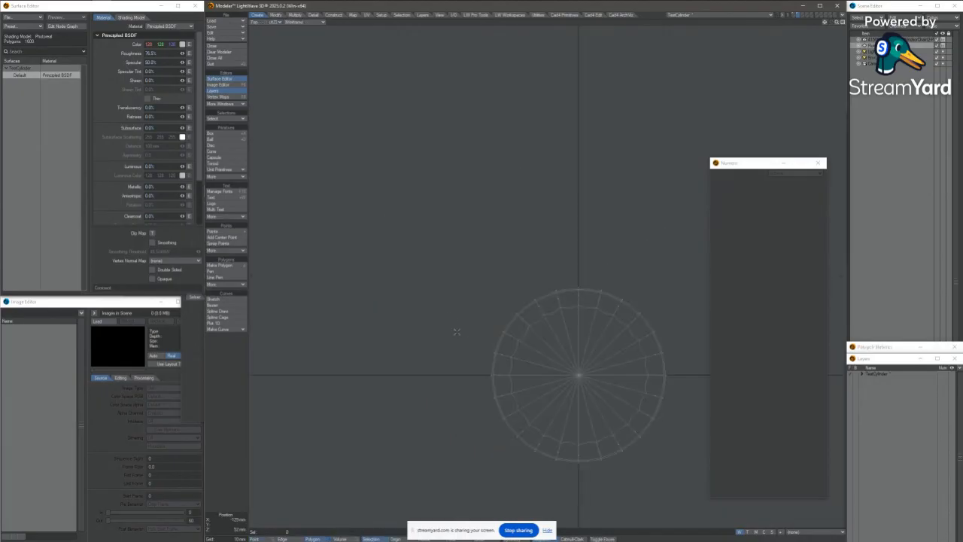
left_click_drag(562, 372, 547, 322, "alt")
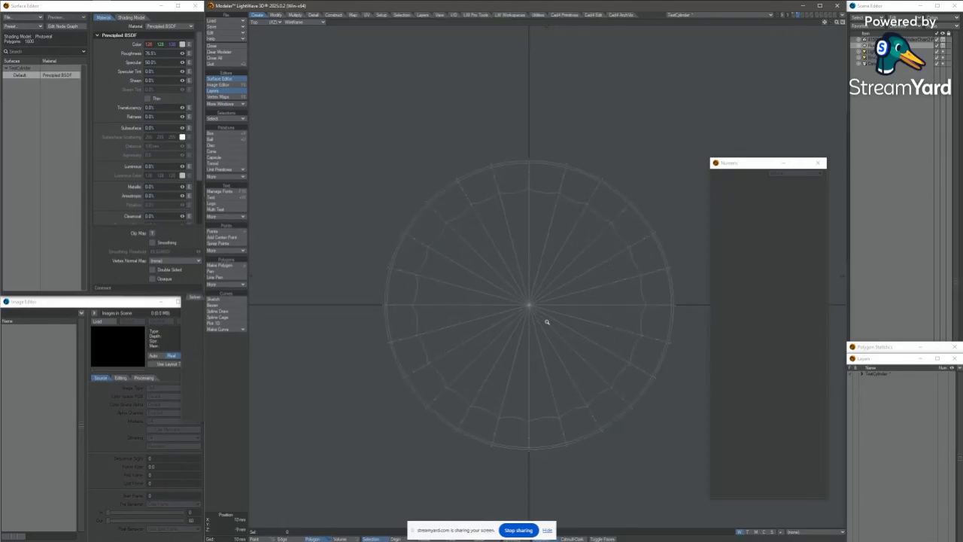
key("ctrl+g")
key("space")
key("space")
key("space")
key("space")
left_click(545, 237)
left_click(573, 262, "shift")
left_click(594, 289, "shift")
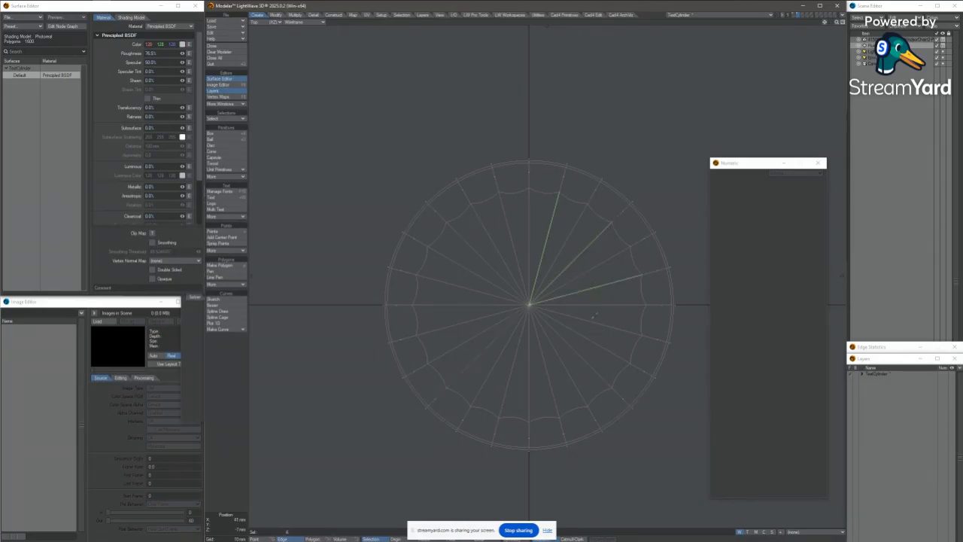
left_click(594, 319, "shift")
left_click(578, 354, "shift")
left_click(547, 372, "shift")
left_click(507, 382, "shift")
left_click(484, 351, "shift")
left_click(468, 321, "shift")
left_click(470, 289, "shift")
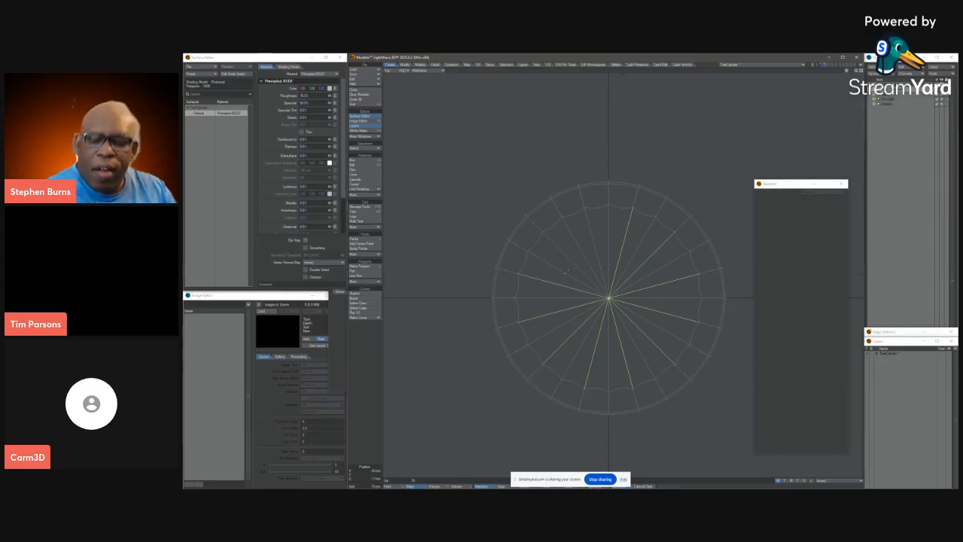
left_click(578, 267, "shift")
left_click(599, 261, "shift")
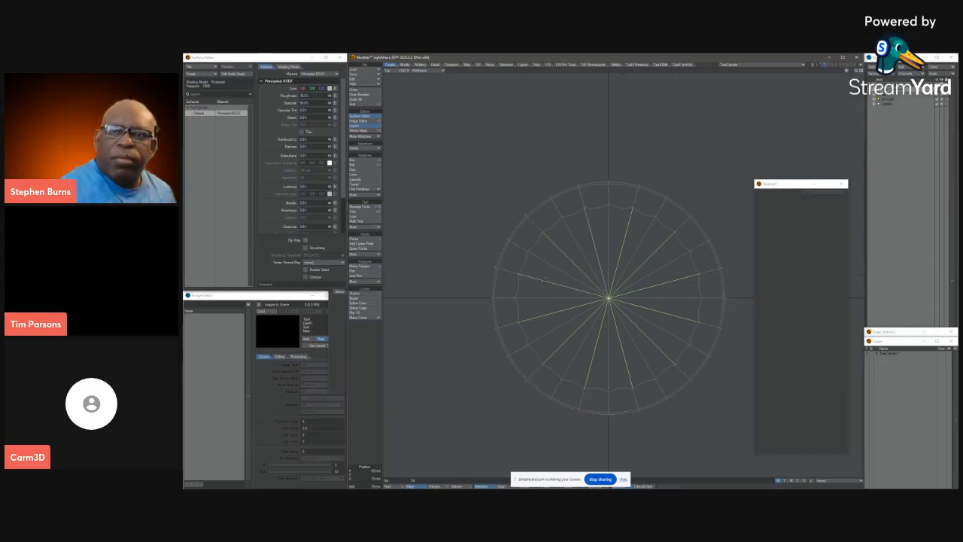
key("0")
mouse_move(600, 180)
left_mouse_down("alt+shift")
mouse_move(577, 277)
mouse_move(544, 278)
left_mouse_up("alt+shift")
key("Delete")
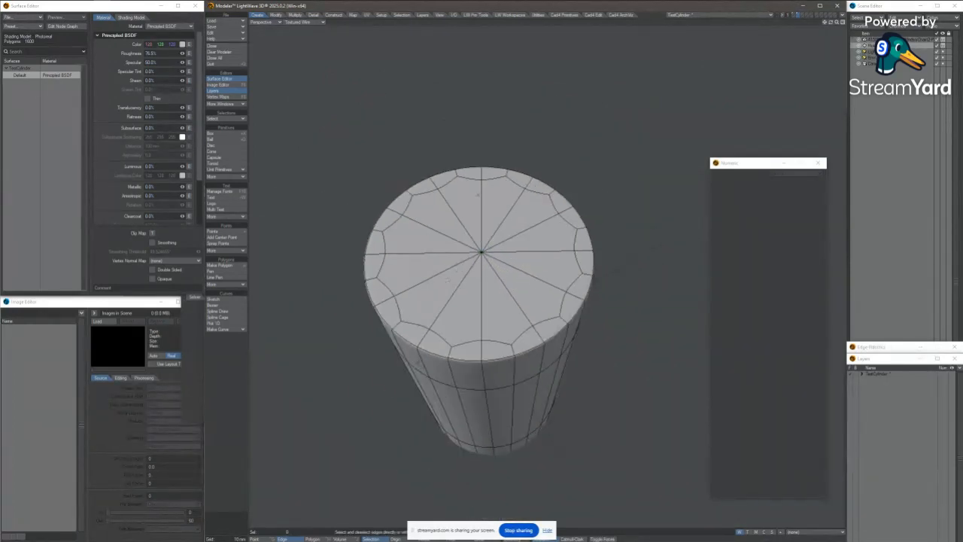
mouse_move(478, 195)
left_mouse_down("alt")
mouse_move(474, 211)
mouse_move(476, 198)
left_mouse_up("alt")
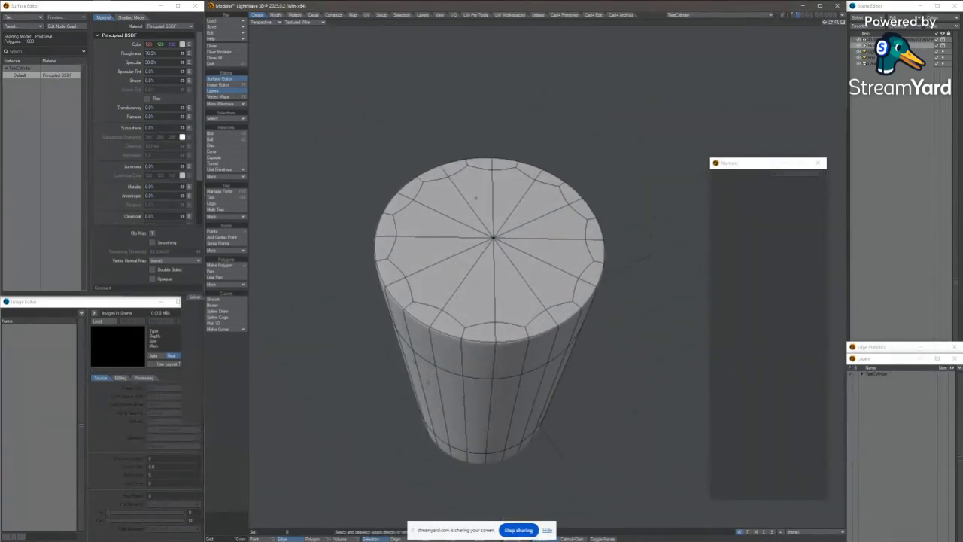
Undo the edge deletion, the subdivision and the Make Pole operation, back to the inset caps.
key("ctrl+z")
key("ctrl+z")
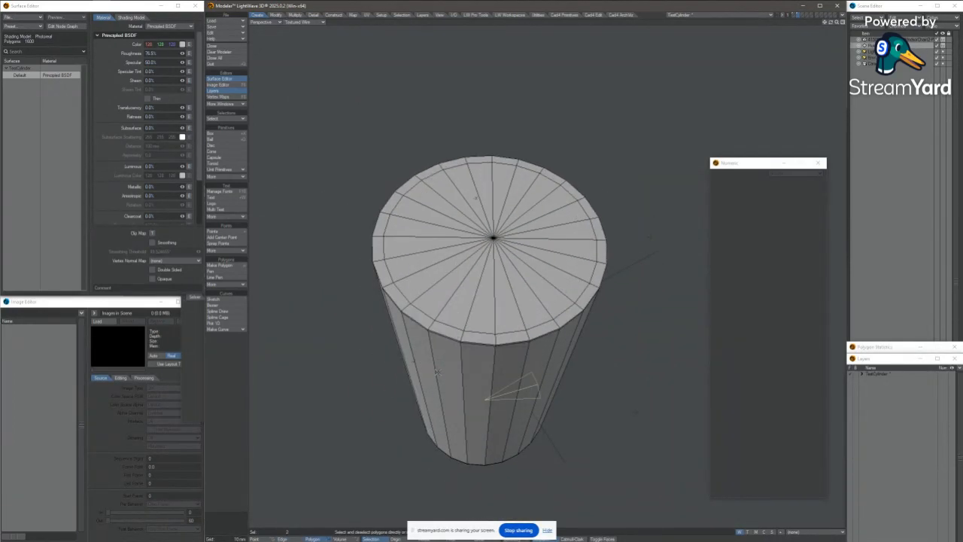
key("z")
Subdivide both inset caps with the CM_POLYSUBDIVIDE script, and preview the smoothed cylinder by toggling subdivision on and off.
left_click_drag(476, 198, 477, 201, "alt")
right_click(486, 234, "ctrl+shift")
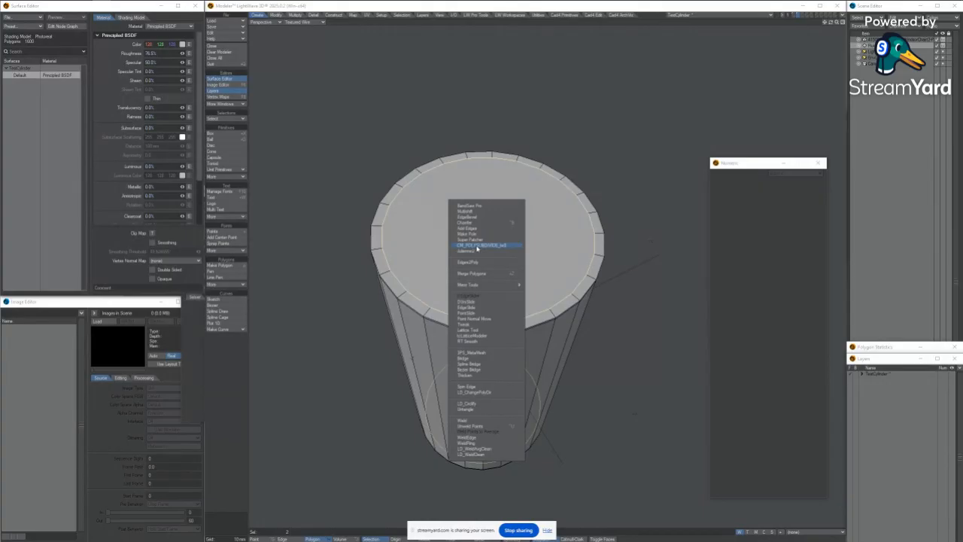
left_click(476, 246)
left_click_drag(491, 256, 501, 220, "alt")
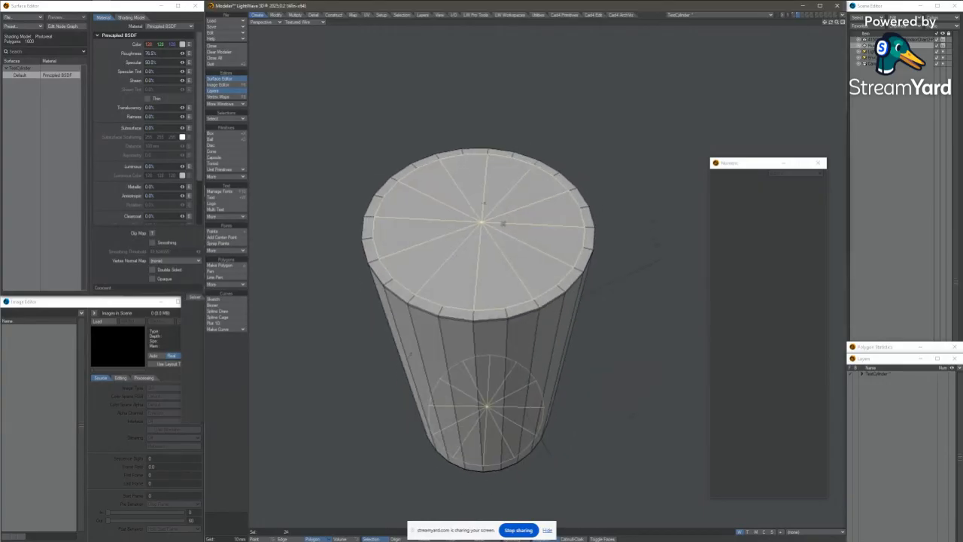
key("Tab")
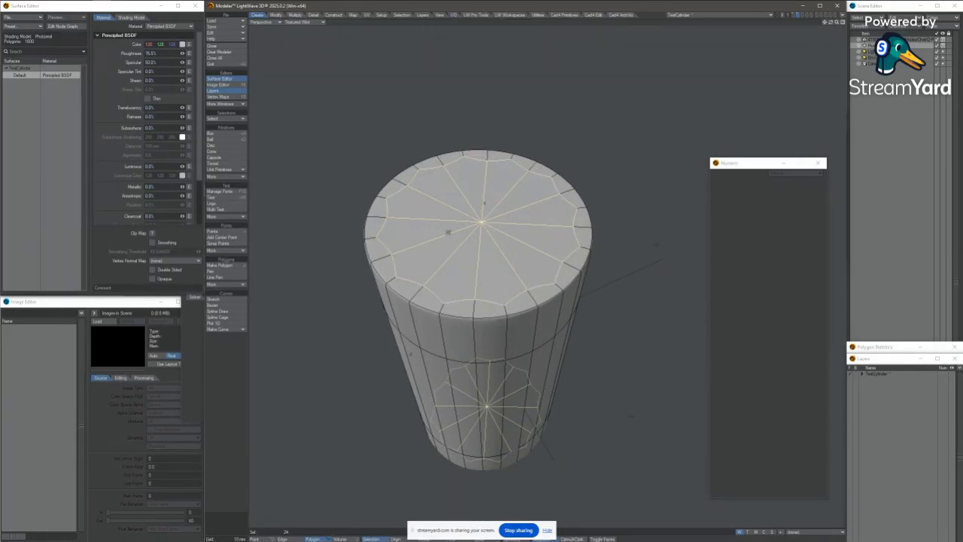
key("Tab")
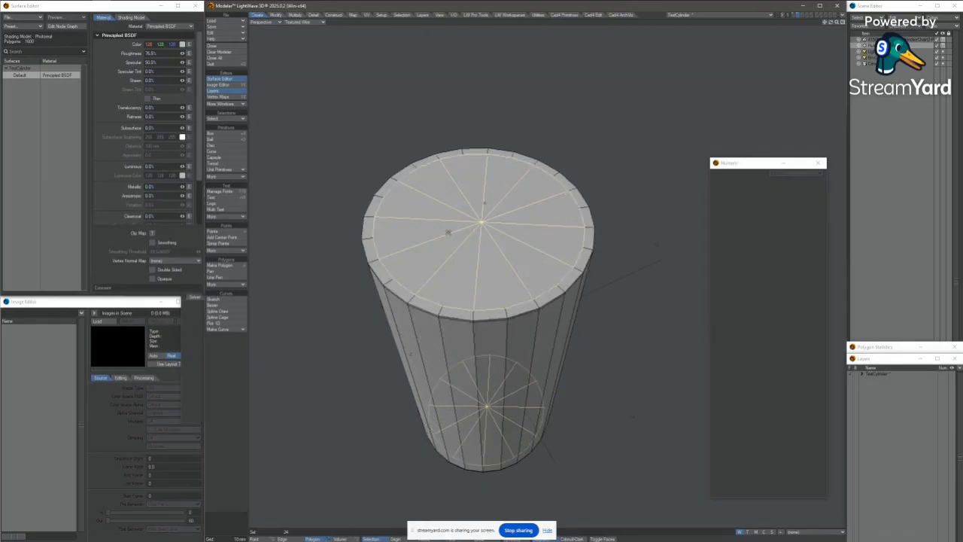
Examine the top cap's radial quads and rim up close, and deselect the bottom cap's polygons.
left_click_drag(448, 232, 503, 218, "alt")
left_click_drag(486, 274, 486, 216, "alt")
scroll(479, 254, "up", 3)
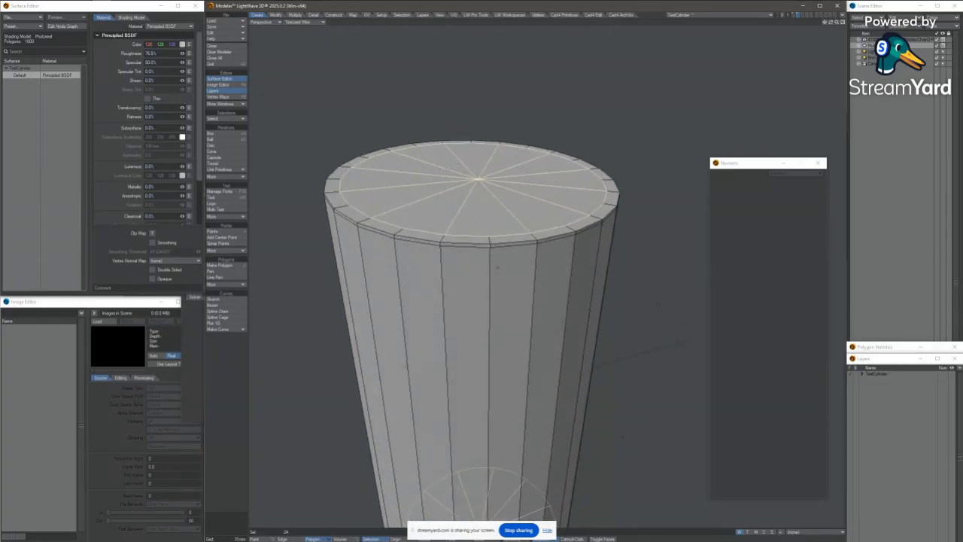
left_click_drag(511, 197, 497, 234, "alt")
scroll(489, 280, "up", 3)
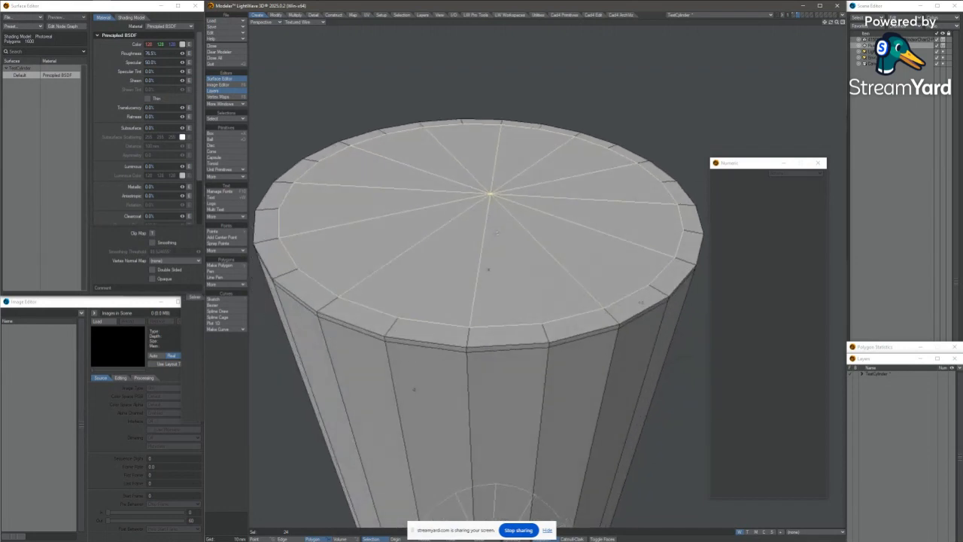
scroll(488, 269, "down", 3)
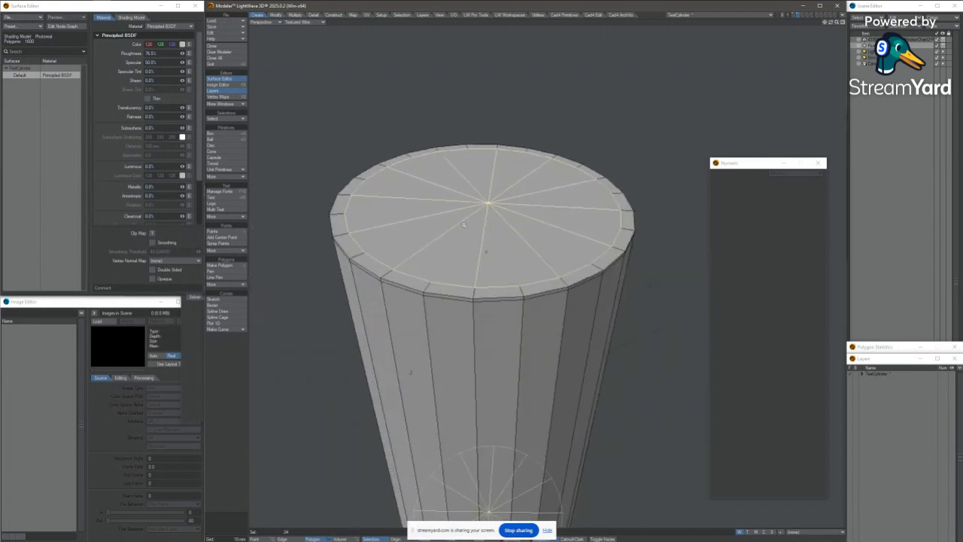
key("slash")
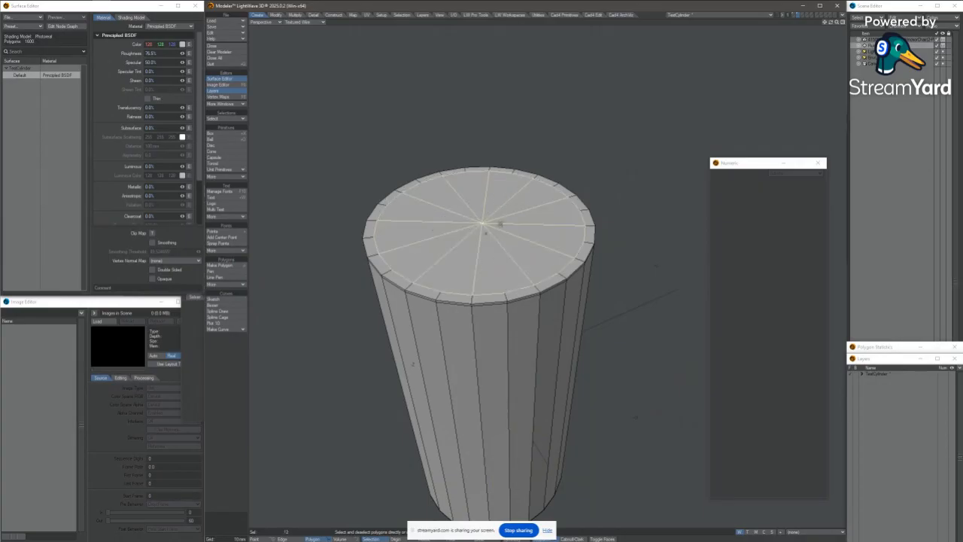
Delete the top cap's radial polygons and fill the opening with Super Patcher, starting from one inner rim edge.
key("Delete")
key("space")
key("space")
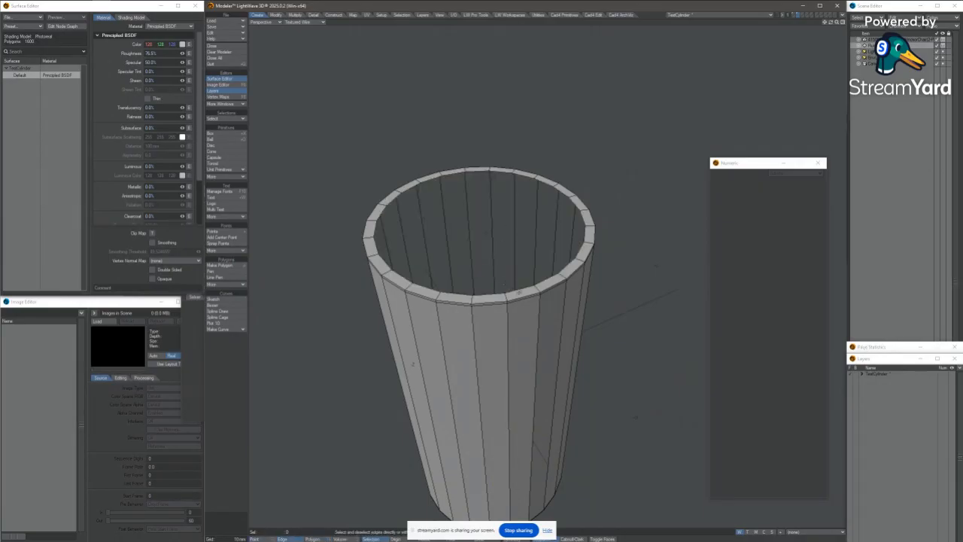
left_click(518, 291)
right_click(492, 242, "ctrl+shift")
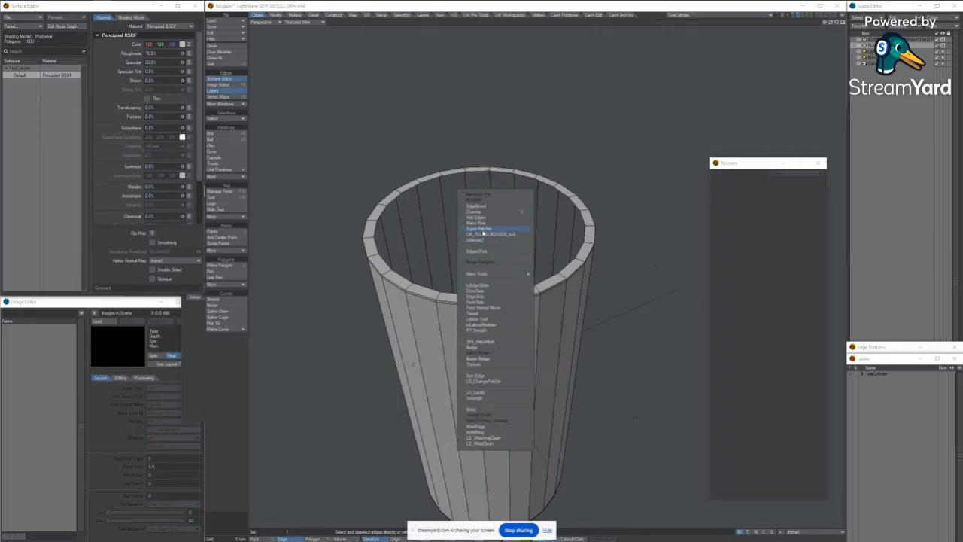
left_click(484, 230)
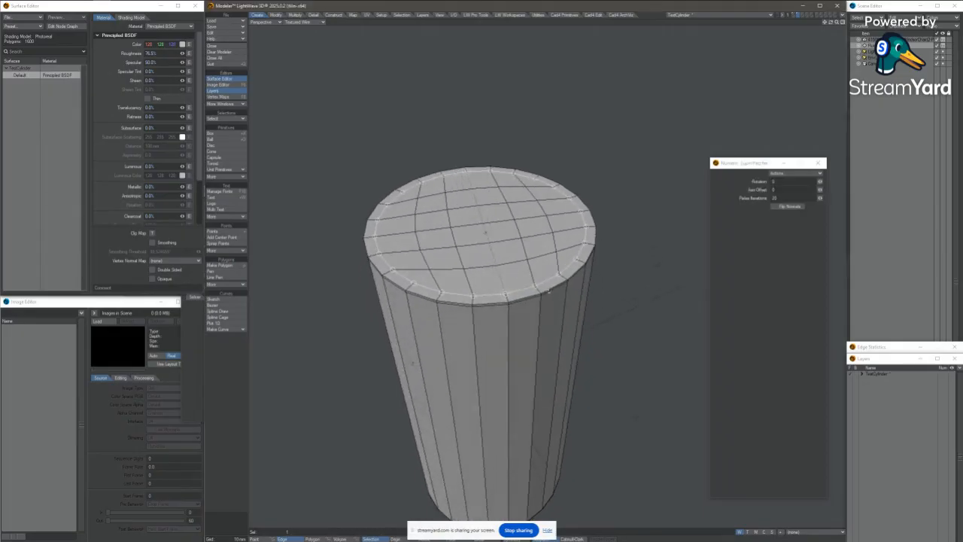
Align the top cap's patch grid with the axes in the top view by setting Rotation to -7, and finish the patch.
left_click_drag(485, 232, 503, 268, "alt")
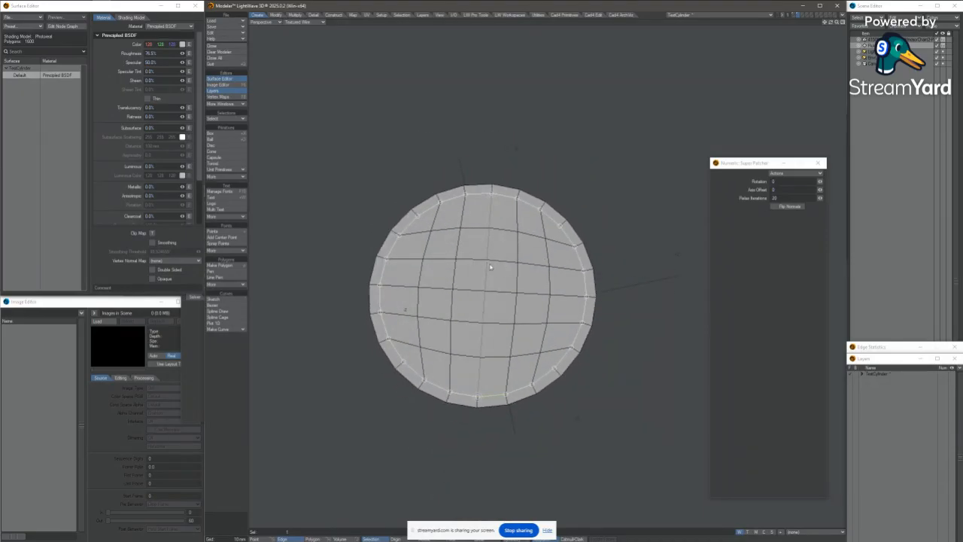
key("KP_0")
scroll(535, 351, "down", 2)
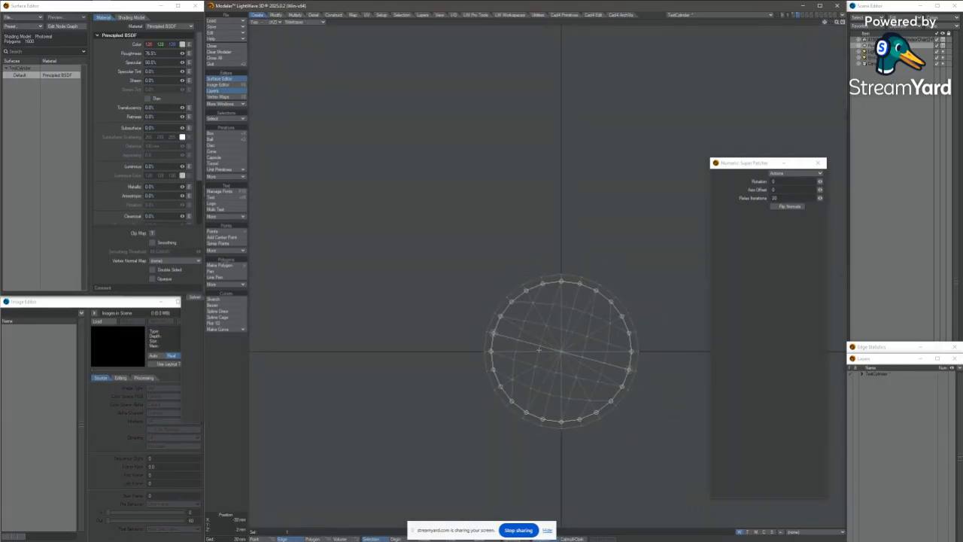
left_click_drag(545, 337, 486, 254, "alt+shift")
scroll(486, 254, "up", 3)
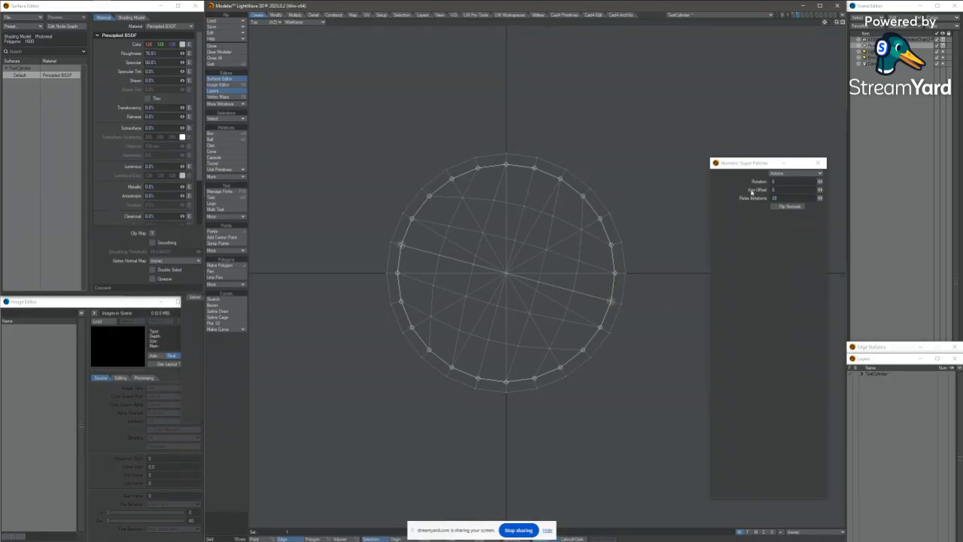
left_click_drag(821, 182, 796, 194)
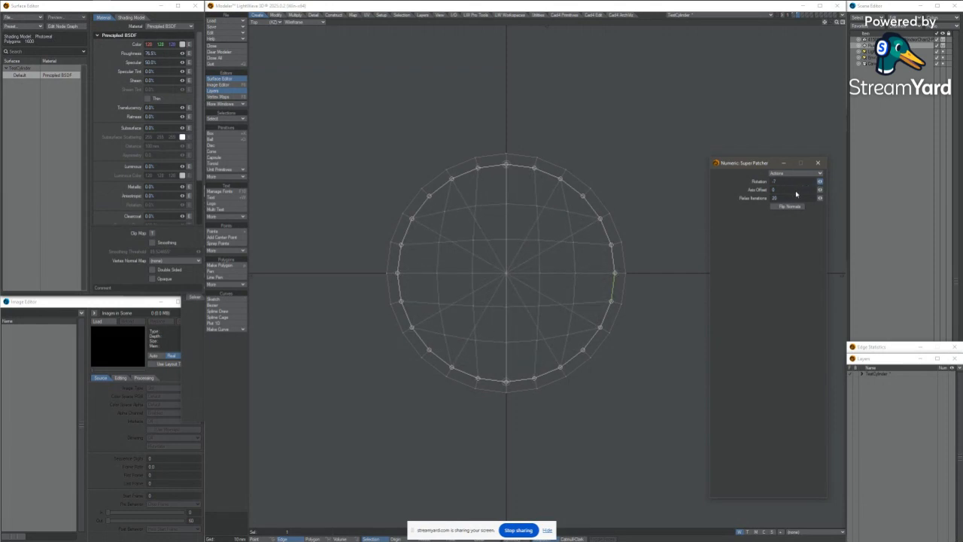
scroll(518, 287, "down", 2)
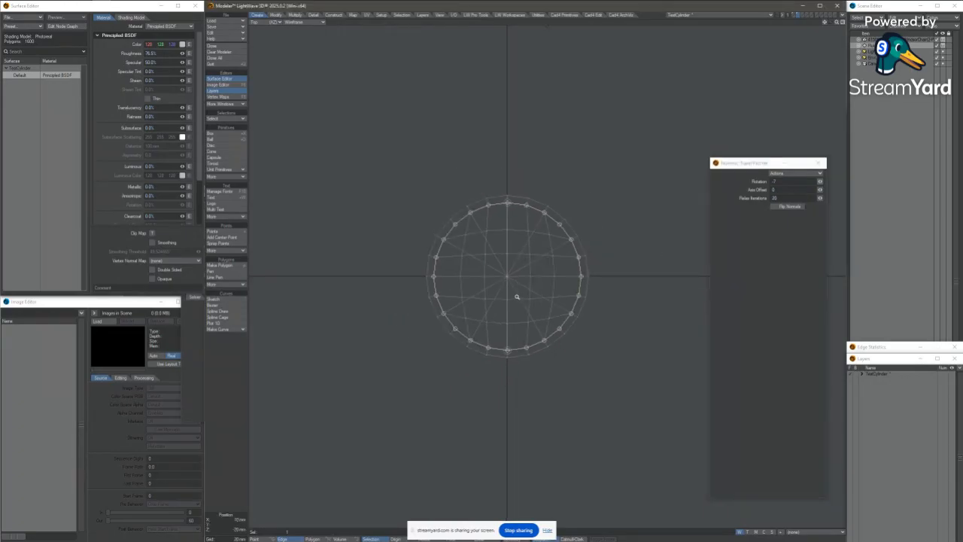
scroll(515, 330, "up", 3)
scroll(530, 320, "down", 2)
left_click_drag(536, 317, 482, 305, "alt")
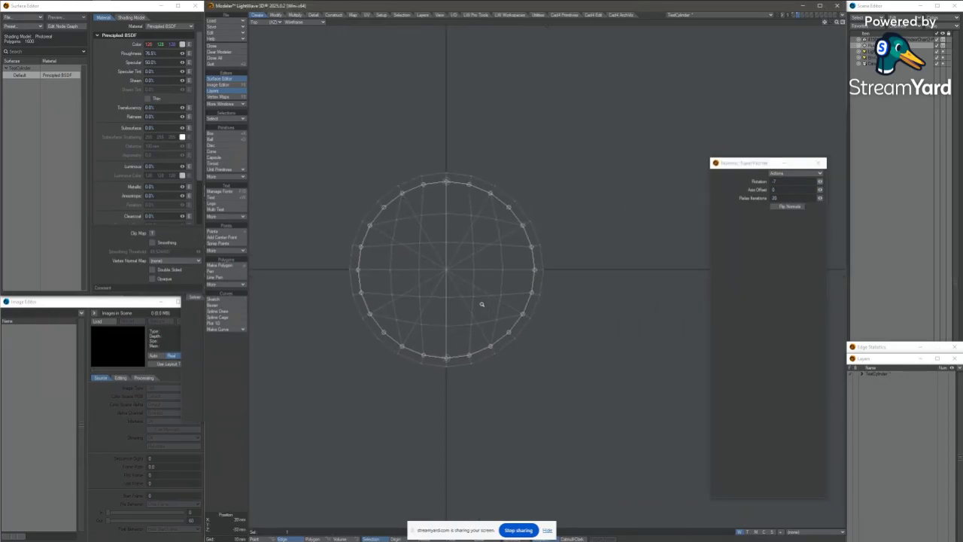
scroll(482, 305, "down", 3)
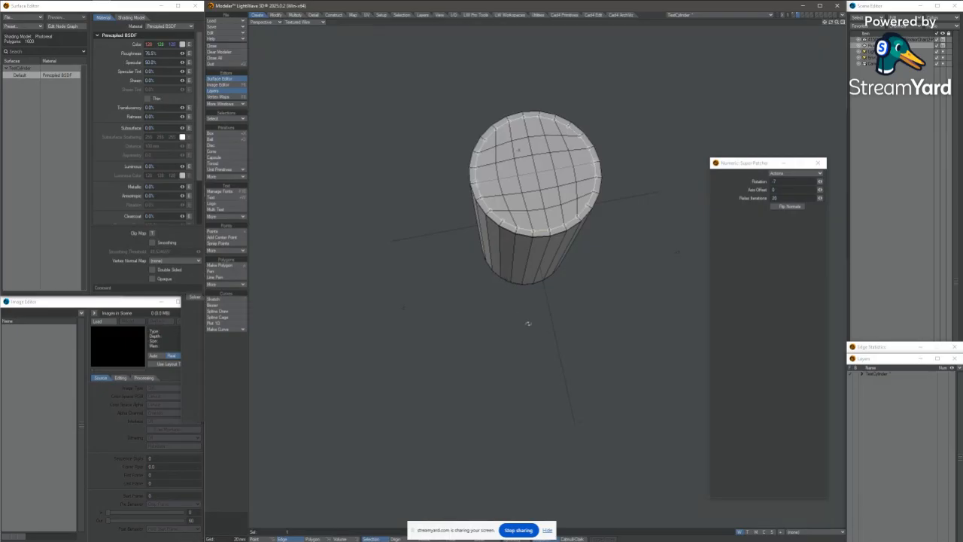
left_click_drag(528, 323, 601, 126, "alt")
key("space")
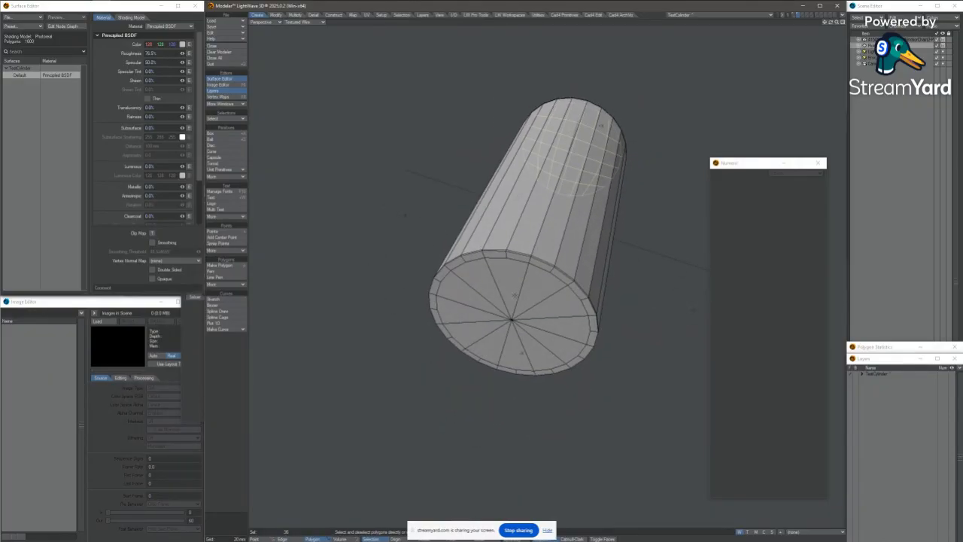
Delete the bottom cap's radial polygons and fill the opening with Super Patcher from one inner rim edge.
key("slash")
mouse_move(515, 296)
left_mouse_down()
mouse_move(527, 348)
mouse_move(510, 281)
mouse_move(549, 239)
left_mouse_up()
key("Delete")
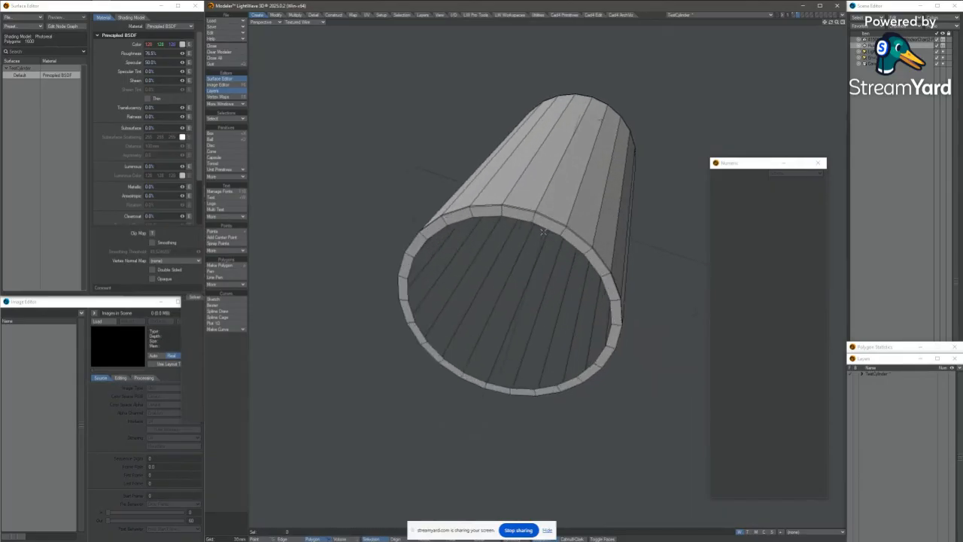
key("space")
key("space")
left_click(550, 228)
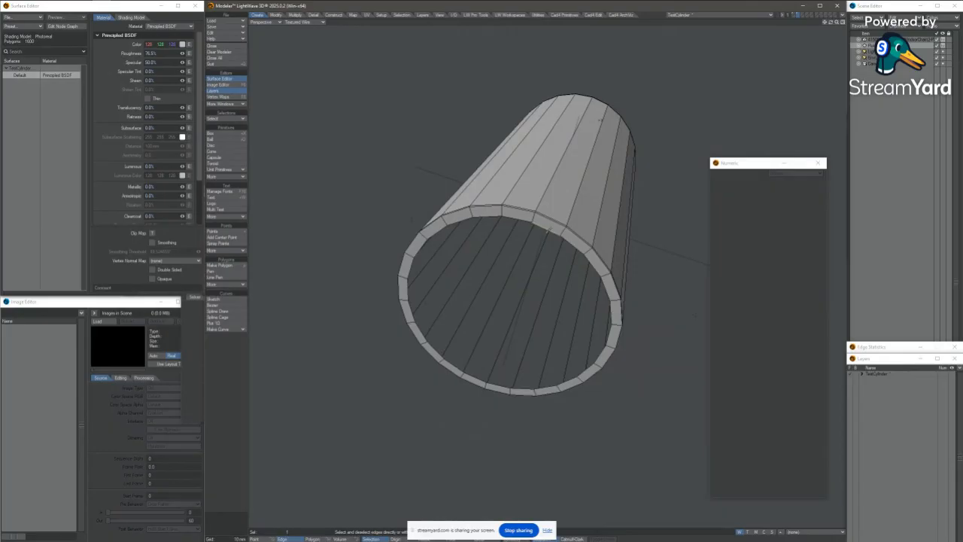
right_click(556, 269, "ctrl+shift")
left_click(547, 267)
Set the bottom patch's Rotation to 5 in the top view so its grid lines up with the top cap's grid.
left_click_drag(561, 276, 541, 331, "alt")
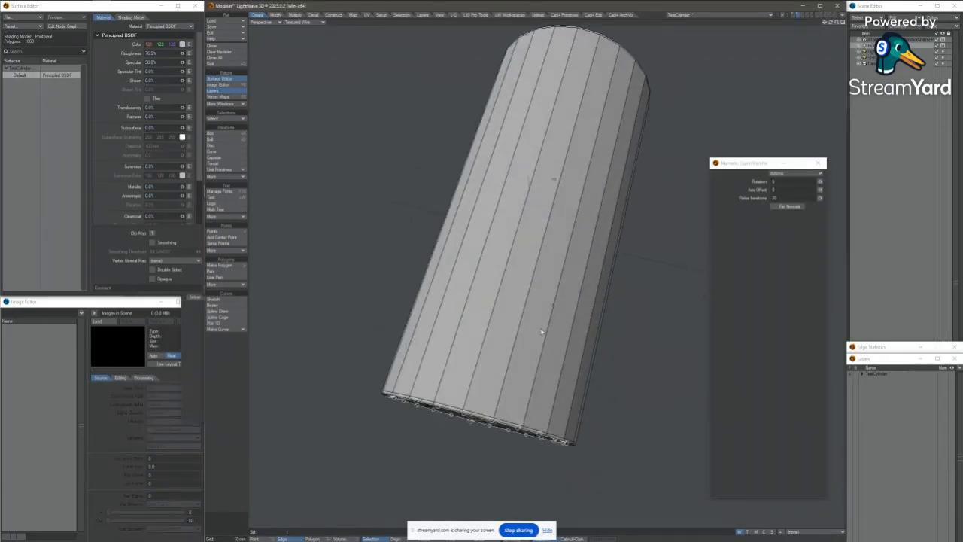
key("KP_0")
key("KP_0")
key("g")
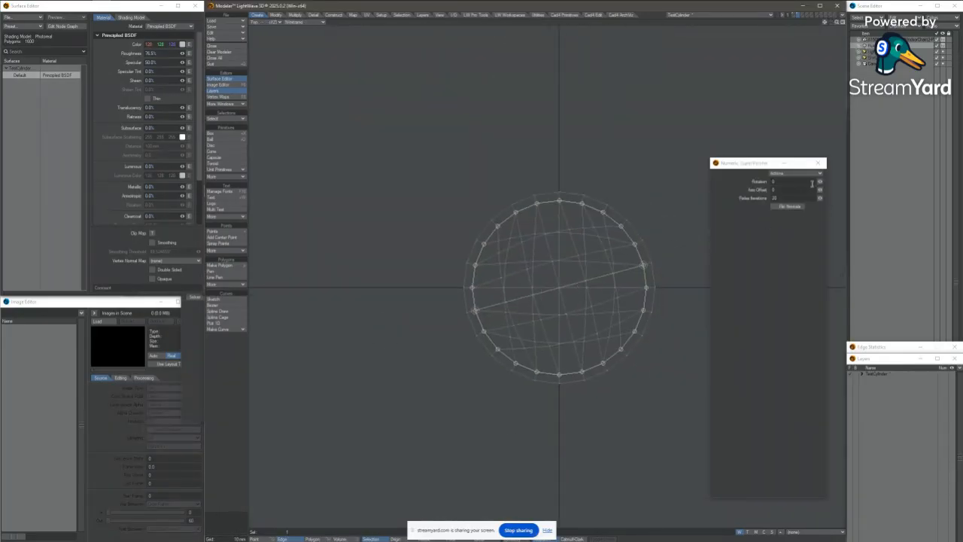
left_click_drag(820, 183, 843, 191)
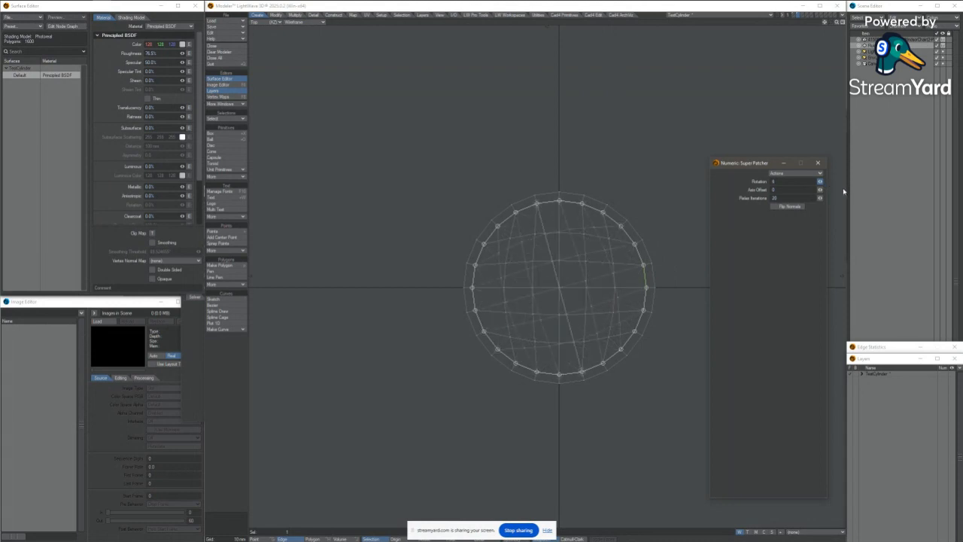
scroll(576, 314, "up", 5)
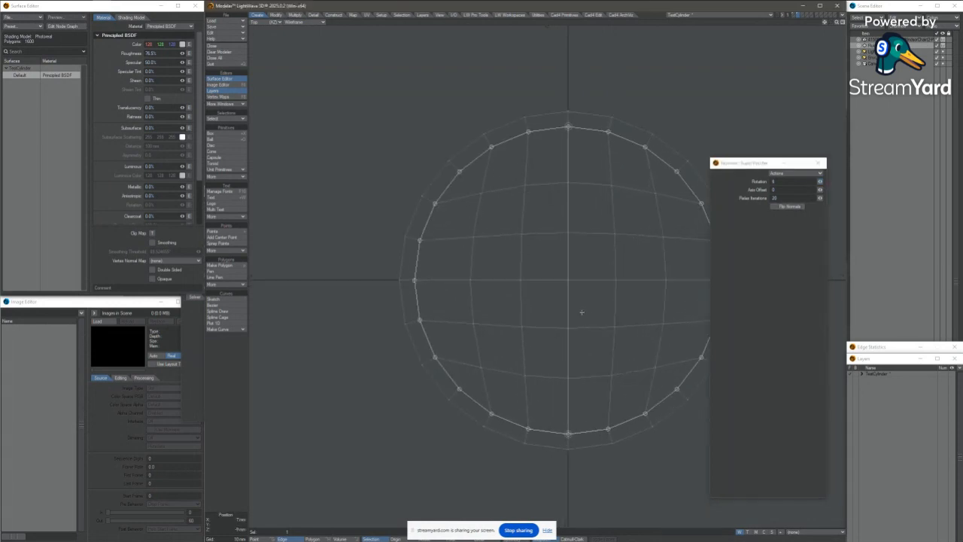
Try an Axis Offset of -1 on the bottom patch and undo it.
left_click(819, 197)
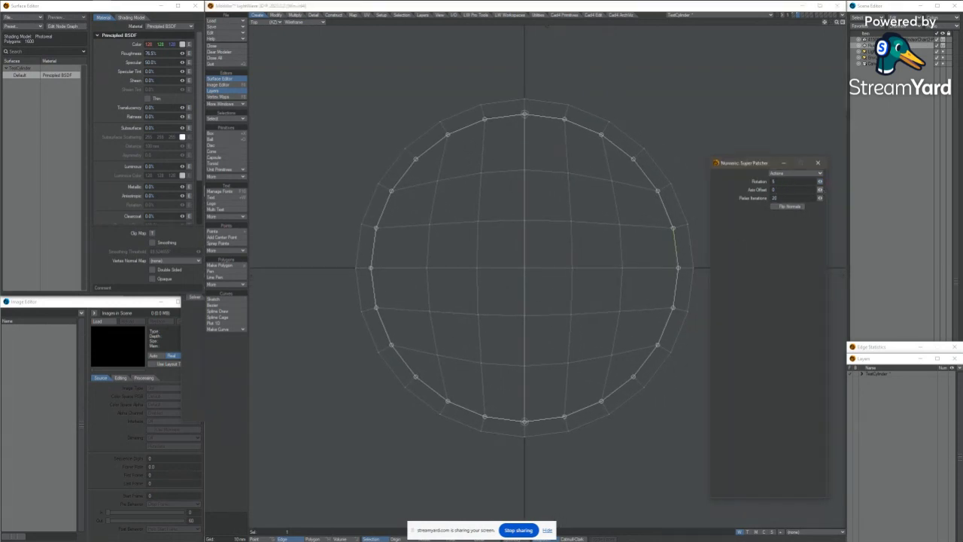
mouse_move(821, 191)
left_mouse_down()
mouse_move(811, 191)
mouse_move(821, 193)
left_mouse_up()
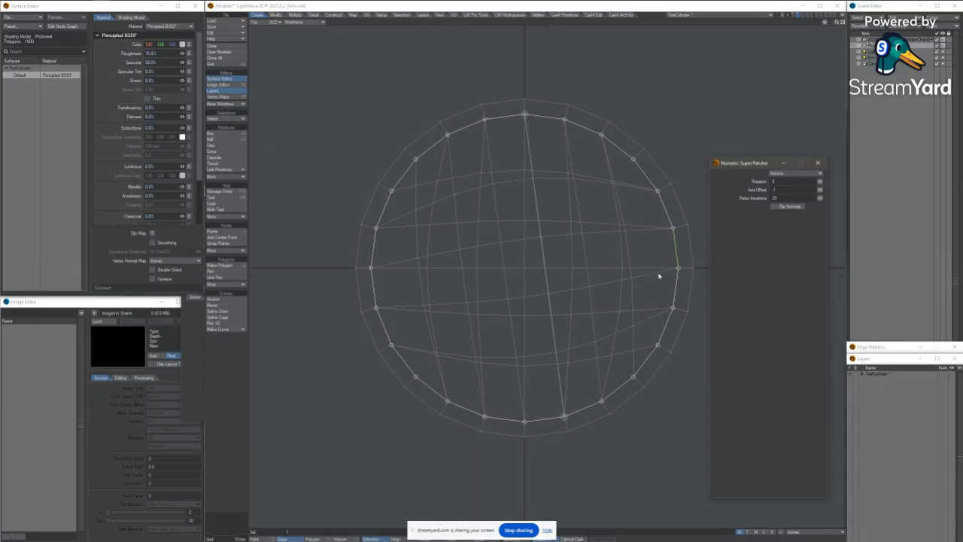
left_click(467, 283)
scroll(467, 282, "down", 2)
key("ctrl+z")
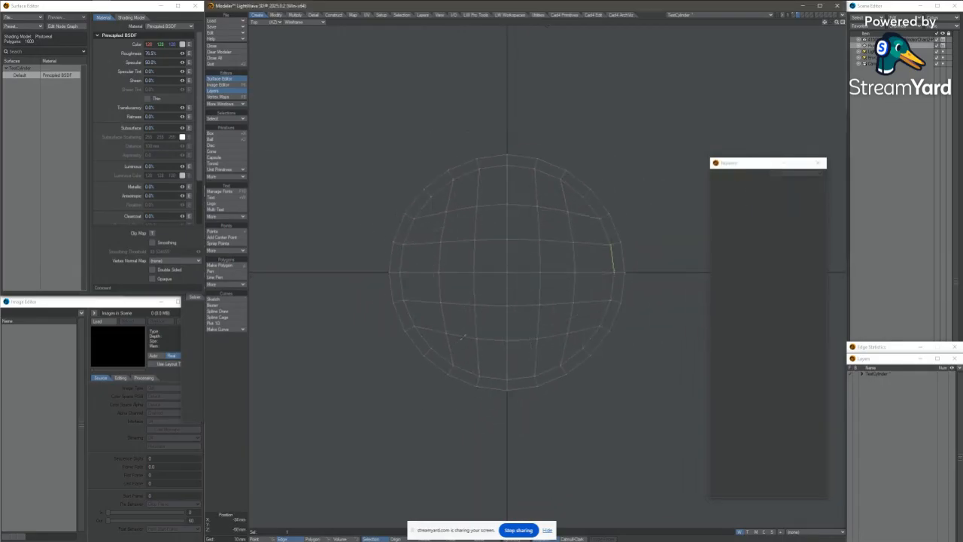
Select the cylinder's side walls and bottom end in the back view and delete them, keeping only the top cap.
key("KP_0")
key("KP_0")
scroll(471, 307, "down", 4)
key("space")
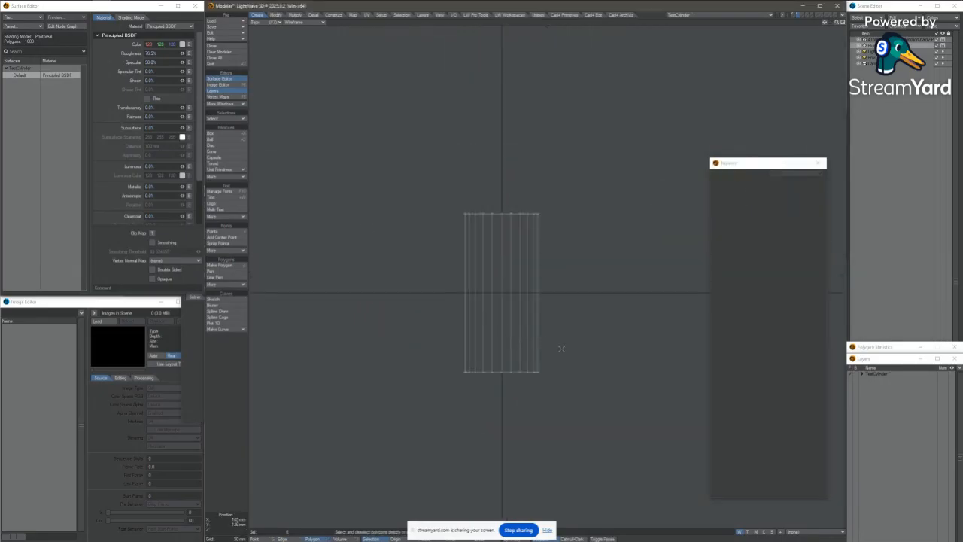
left_click_drag(561, 349, 457, 340)
right_click_drag(565, 352, 594, 354, "shift")
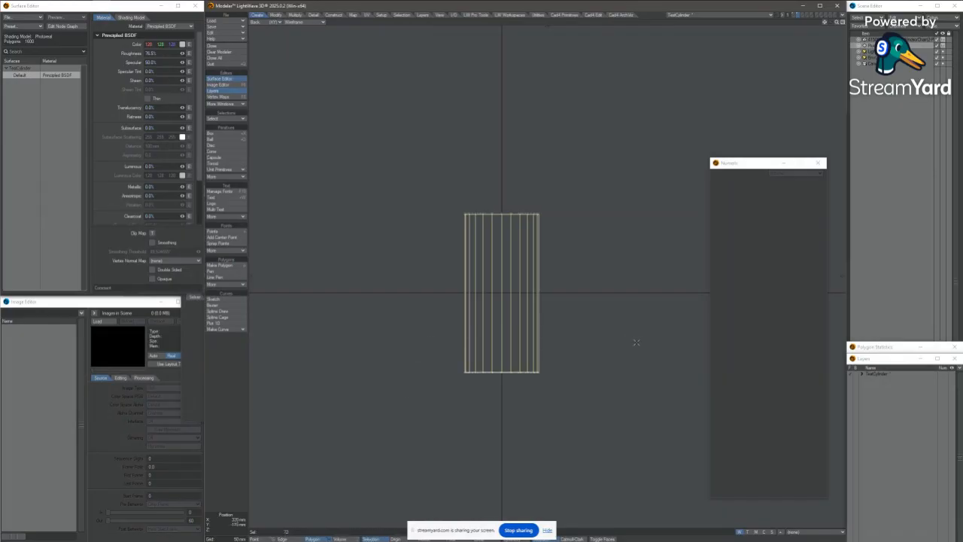
key("Delete")
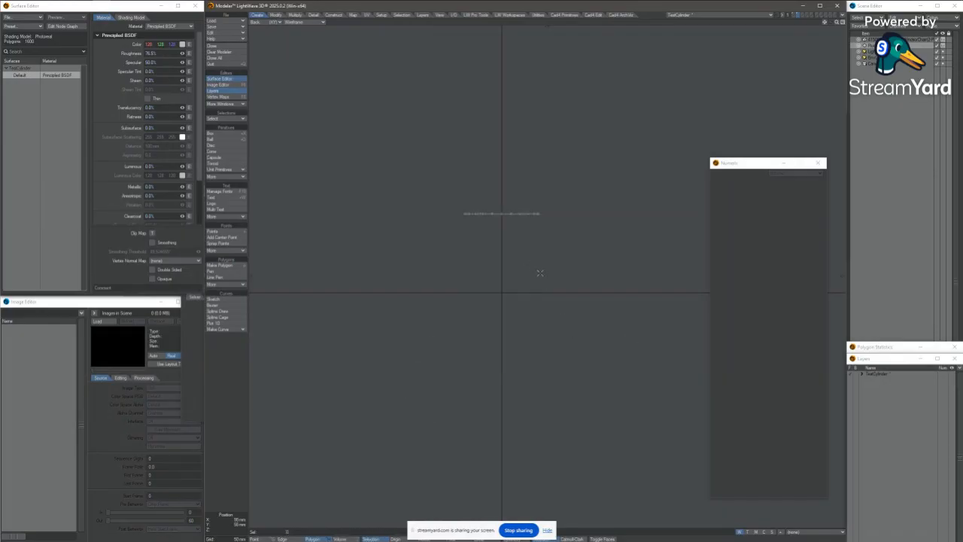
Select the whole grid patch inside the top cap and delete it, keeping only the outer ring of quads.
key("KP_5")
mouse_move(549, 244)
left_mouse_down("alt")
mouse_move(607, 298)
mouse_move(441, 381)
mouse_move(563, 187)
mouse_move(506, 275)
mouse_move(503, 307)
left_mouse_up("alt")
key("shift+bracketright")
key("shift+bracketright")
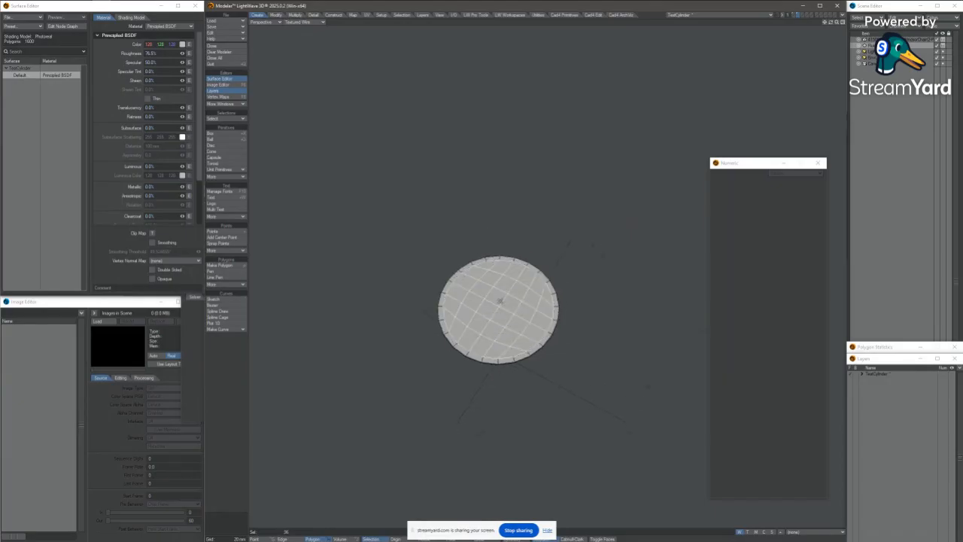
key("Delete")
Fill the empty ring again with Super Patcher, starting from one of its inner edges.
scroll(502, 360, "up", 2)
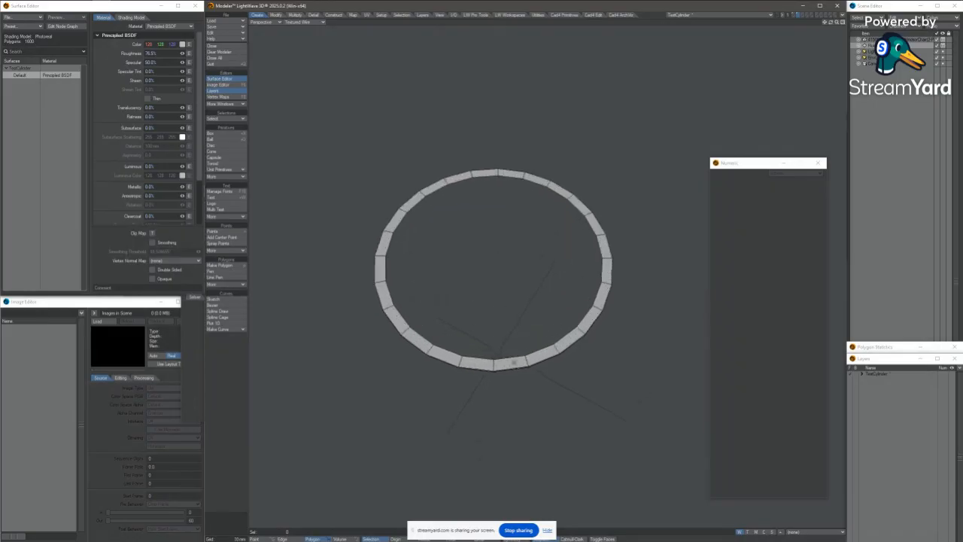
key("ctrl+h")
right_click(488, 321, "ctrl+shift")
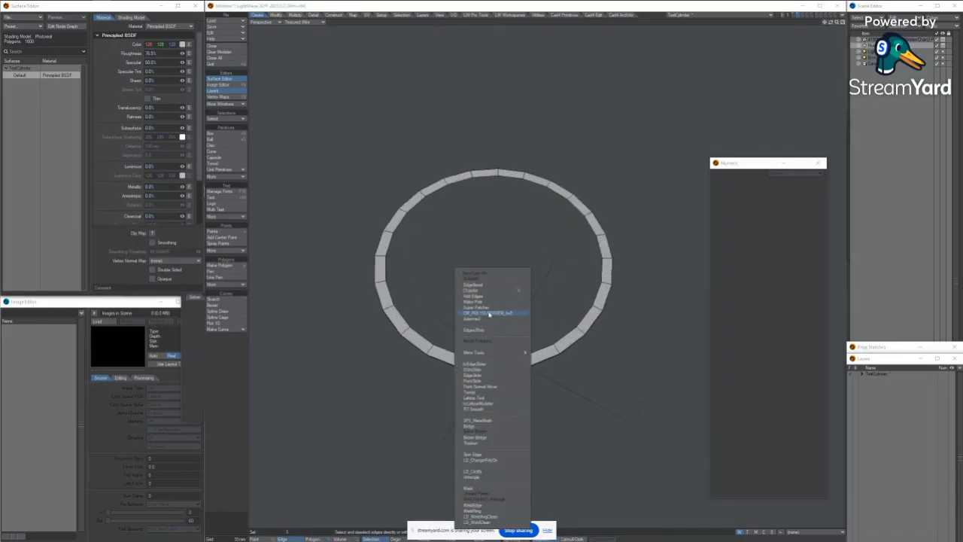
left_click(490, 307)
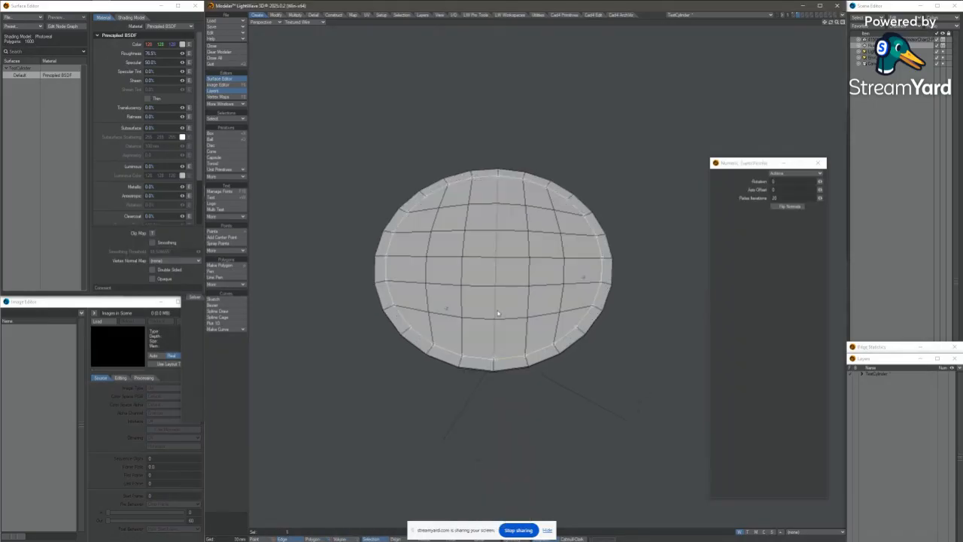
Try a Rotation of 2 and an Axis Offset of -3 on the ring's patch in the top view.
left_click_drag(489, 282, 501, 298, "alt")
key("KP_7")
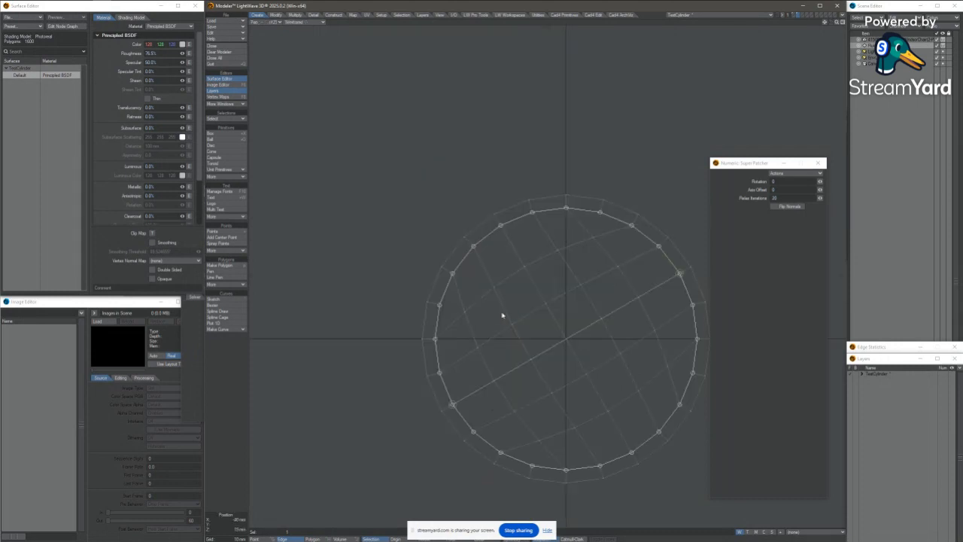
left_click_drag(562, 326, 481, 262, "alt+shift")
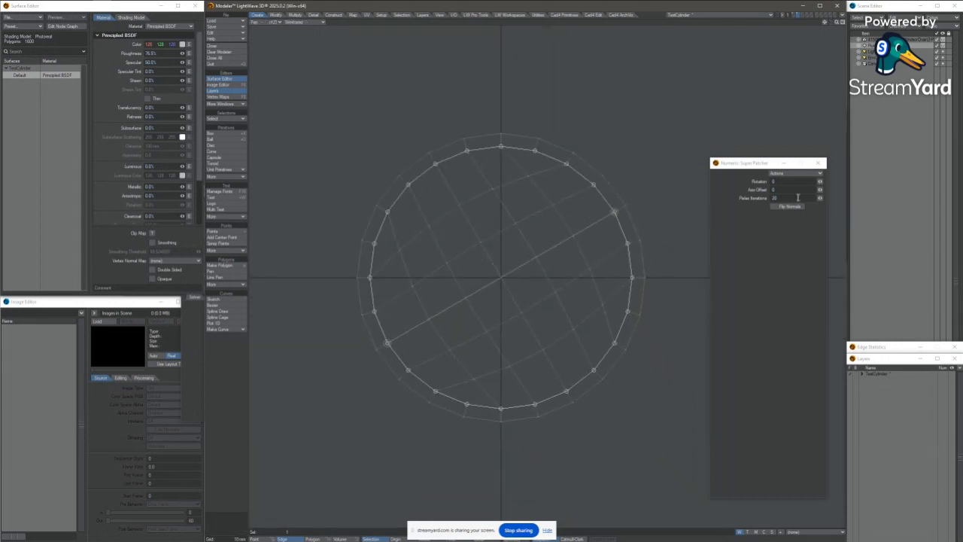
mouse_move(821, 182)
left_mouse_down()
mouse_move(834, 191)
mouse_move(816, 184)
left_mouse_up()
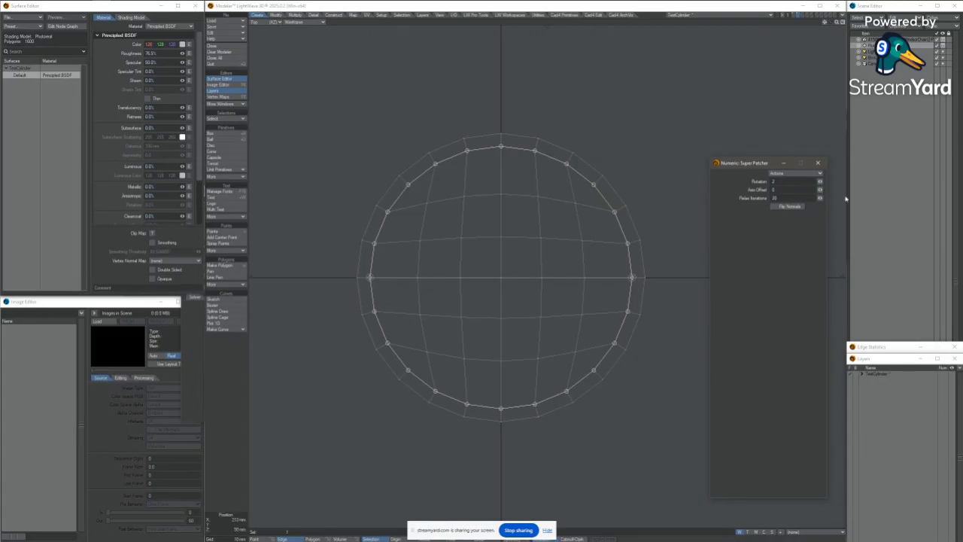
left_click_drag(823, 192, 813, 192)
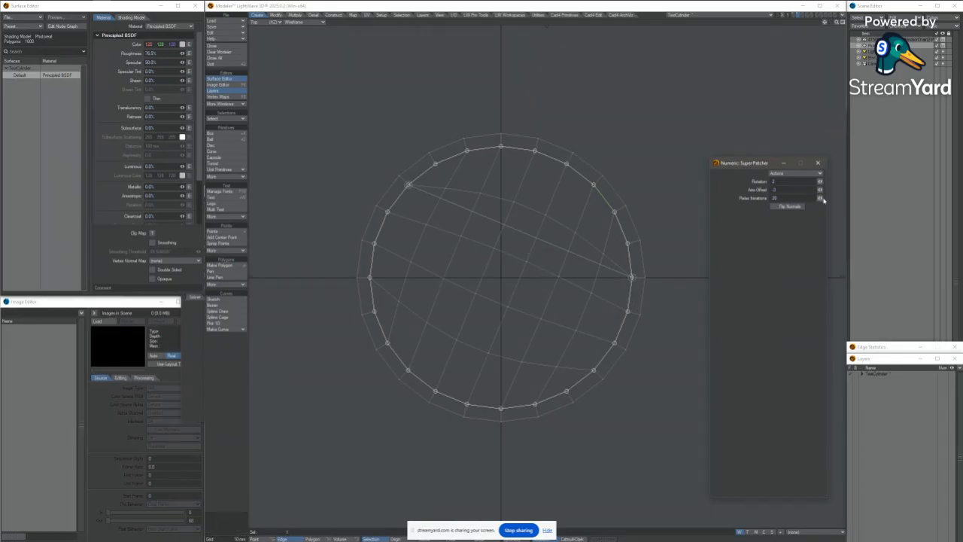
Set the patch's Axis Offset to 2 and Rotation to 9, finish the patch and return to the perspective view.
left_click_drag(820, 190, 863, 201)
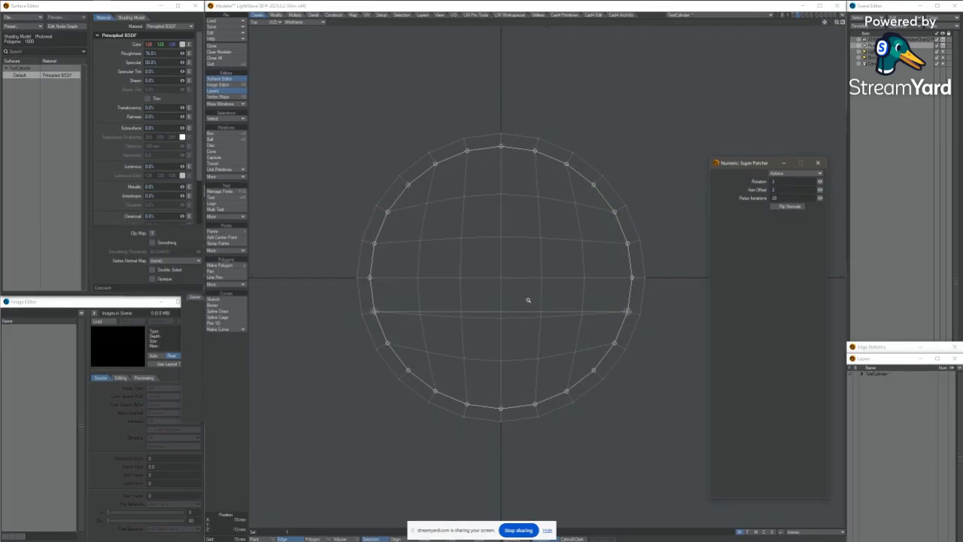
mouse_move(527, 299)
left_mouse_down("ctrl+alt")
mouse_move(514, 299)
mouse_move(514, 285)
left_mouse_up("ctrl+alt")
left_click_drag(514, 285, 524, 284, "ctrl+alt")
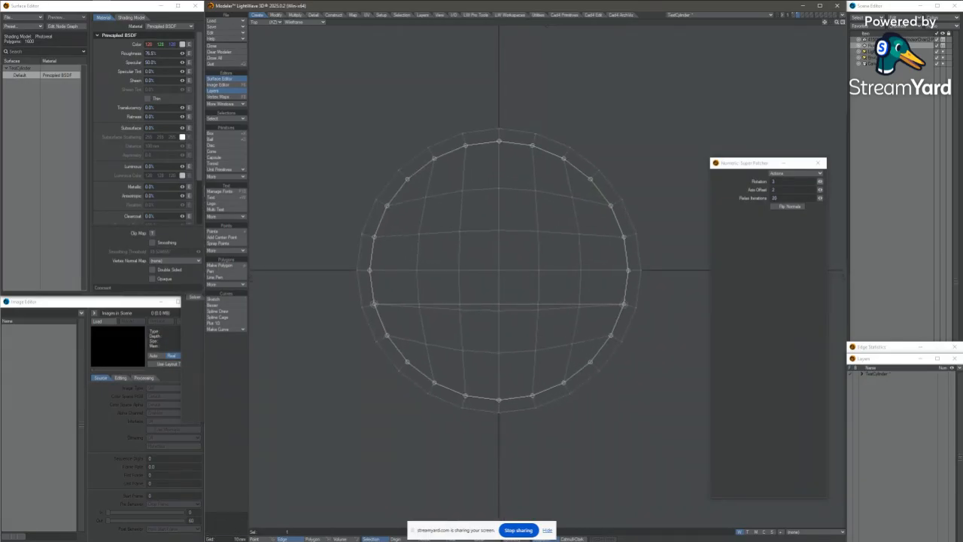
left_click_drag(820, 181, 844, 191)
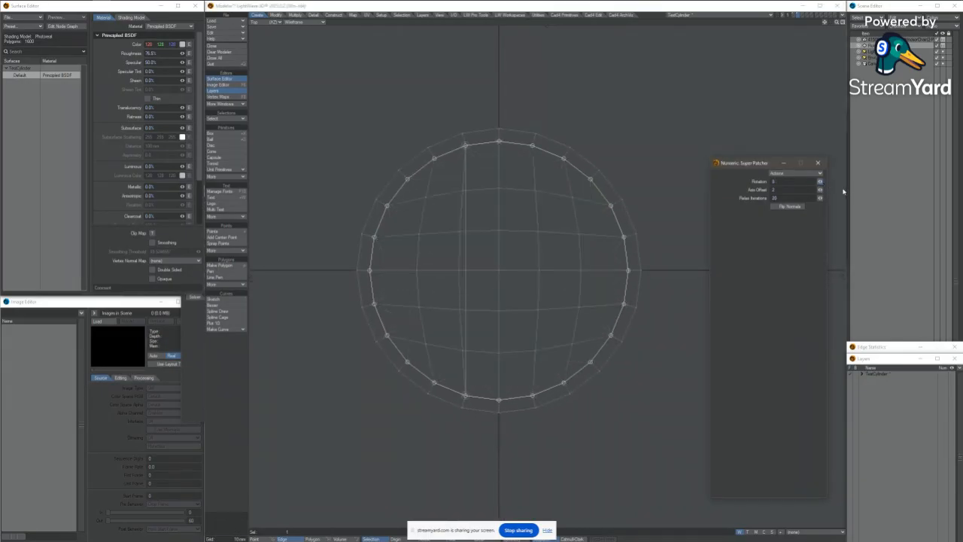
left_click_drag(521, 279, 475, 255, "ctrl+alt")
key("space")
key("KP_5")
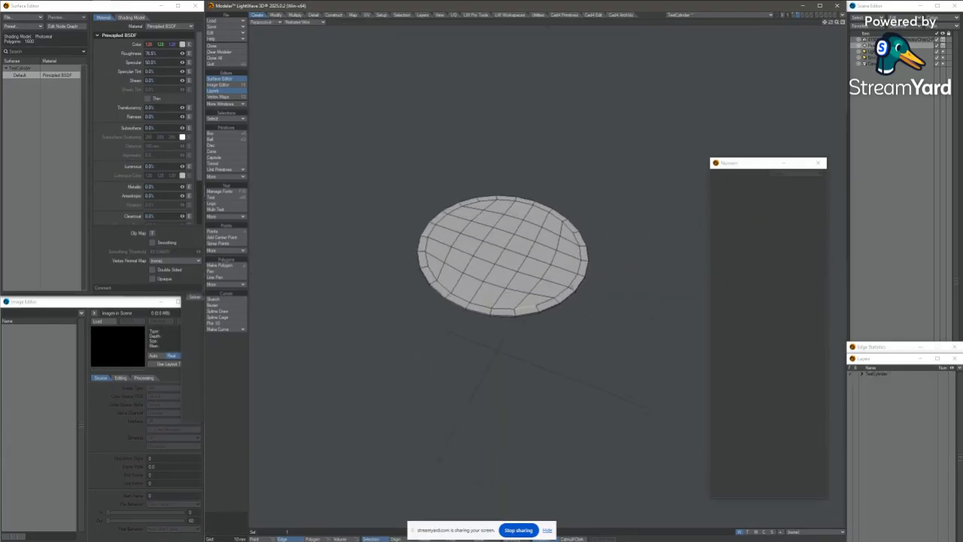
Clear the selection on the patched cap, switch to an empty layer and close the numeric window.
key("slash")
left_click_drag(508, 283, 500, 312, "ctrl+alt")
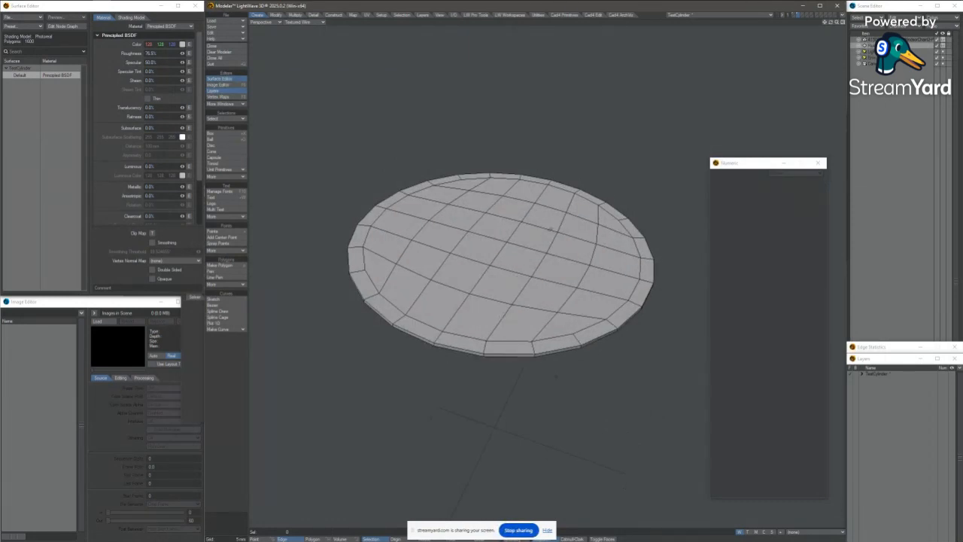
left_click_drag(537, 210, 634, 179, "alt")
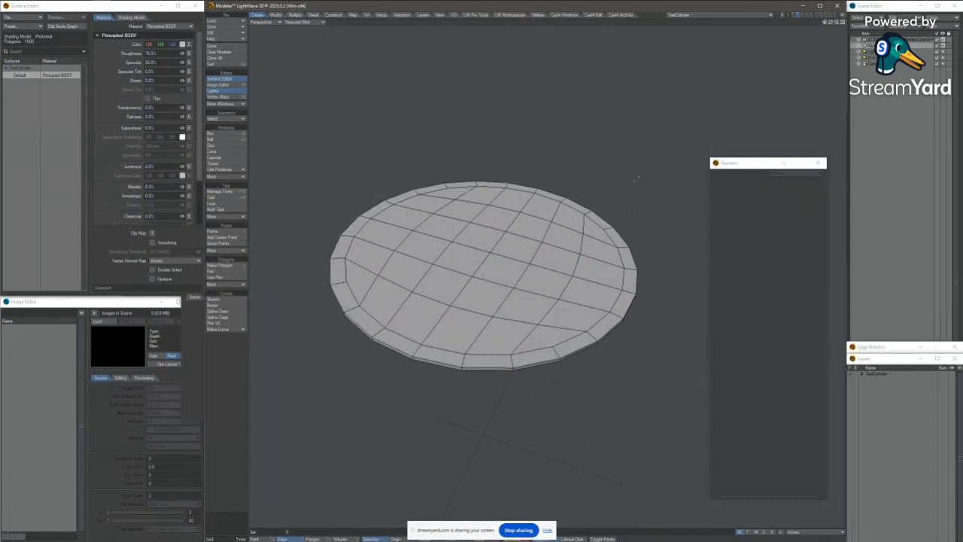
left_click(803, 15)
left_click(821, 162)
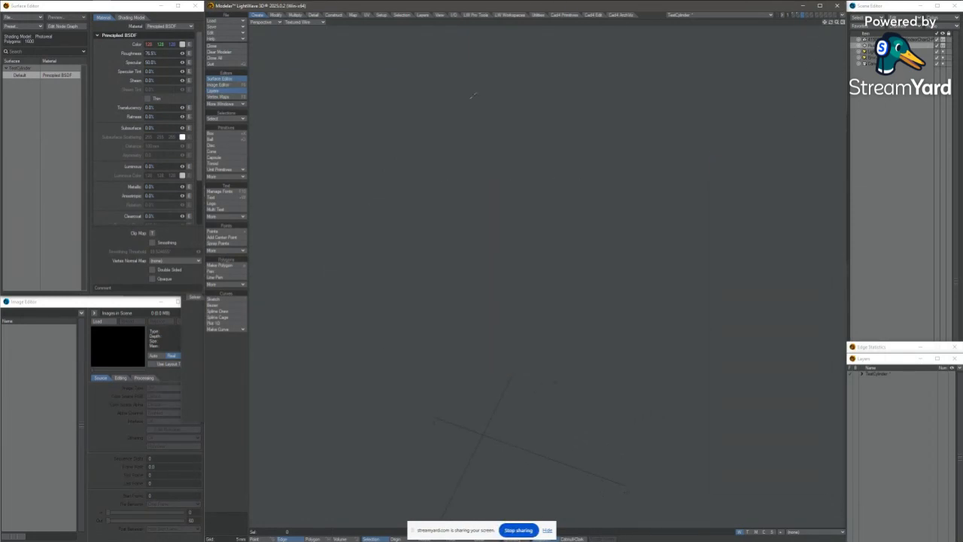
Draw a circular disc in the back view and give it a thin depth in the right view.
left_click(220, 145)
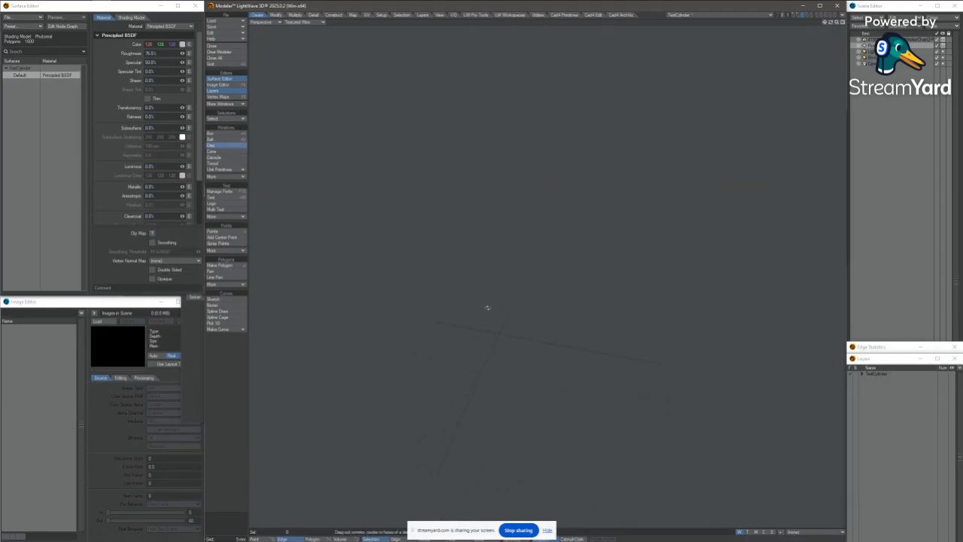
key("KP_1")
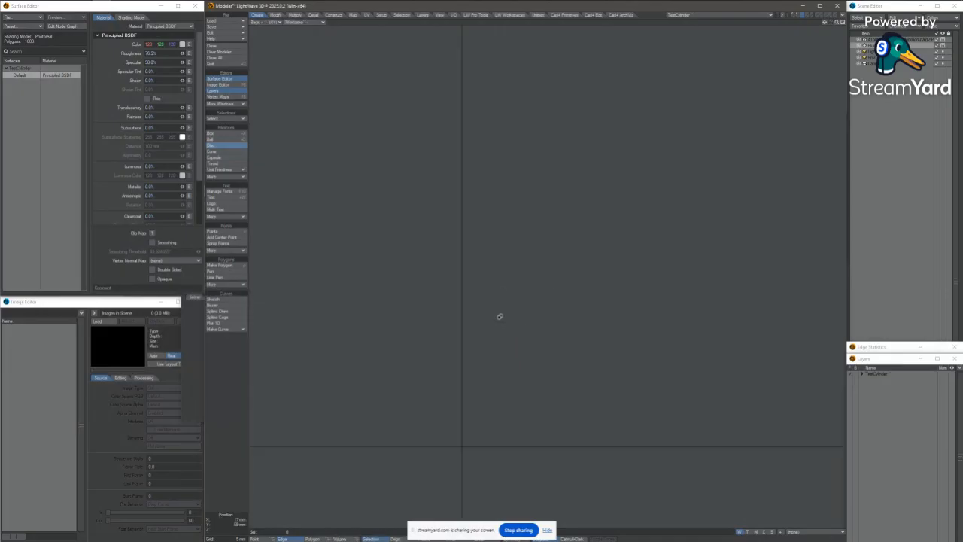
left_click_drag(469, 357, 574, 281, "alt")
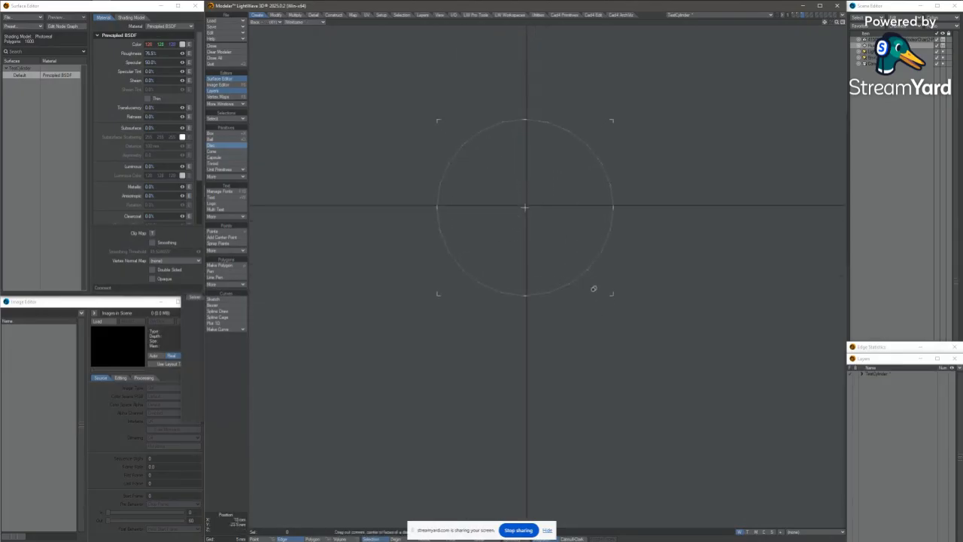
key("KP_3")
mouse_move(536, 202)
left_mouse_down("ctrl+alt")
mouse_move(551, 205)
mouse_move(533, 211)
left_mouse_up("ctrl+alt")
key("space")
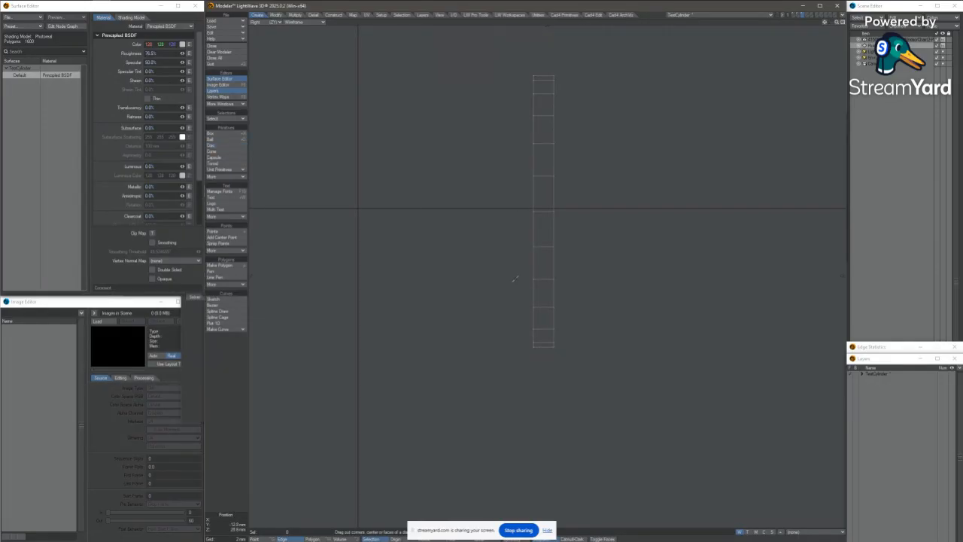
Select all of the disc's polygons in the right view and centre the disc on the origin.
key("space")
mouse_move(655, 305)
right_mouse_down()
mouse_move(424, 280)
mouse_move(629, 229)
right_mouse_up()
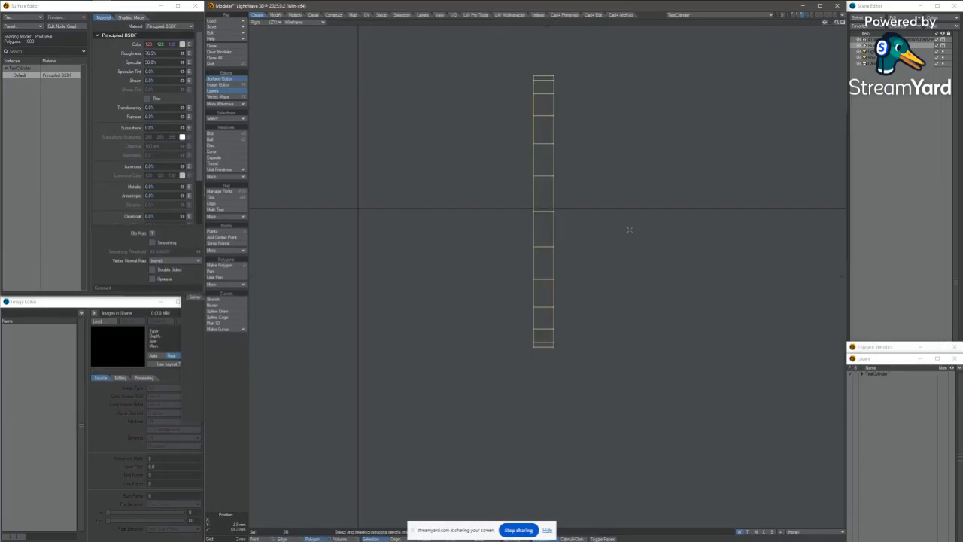
key("F2")
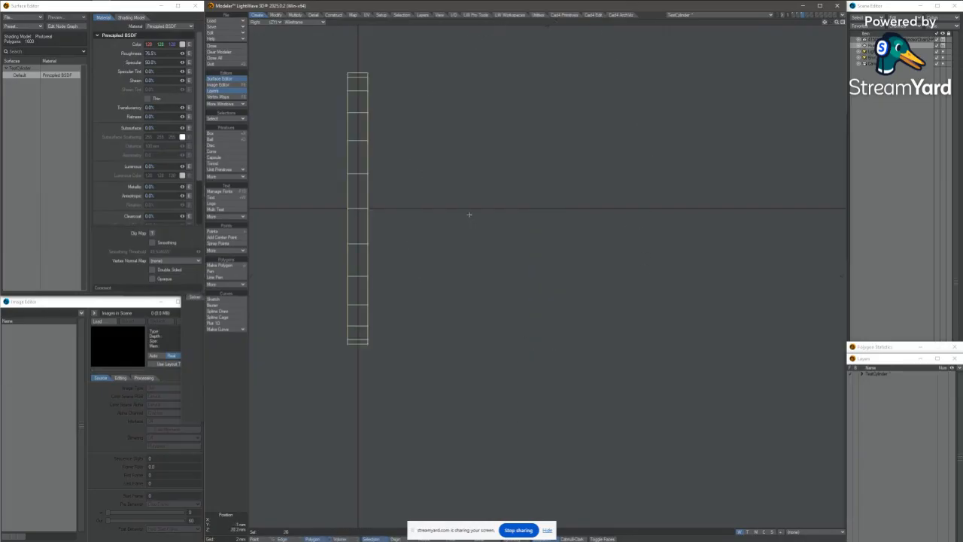
left_click_drag(469, 215, 590, 255, "alt")
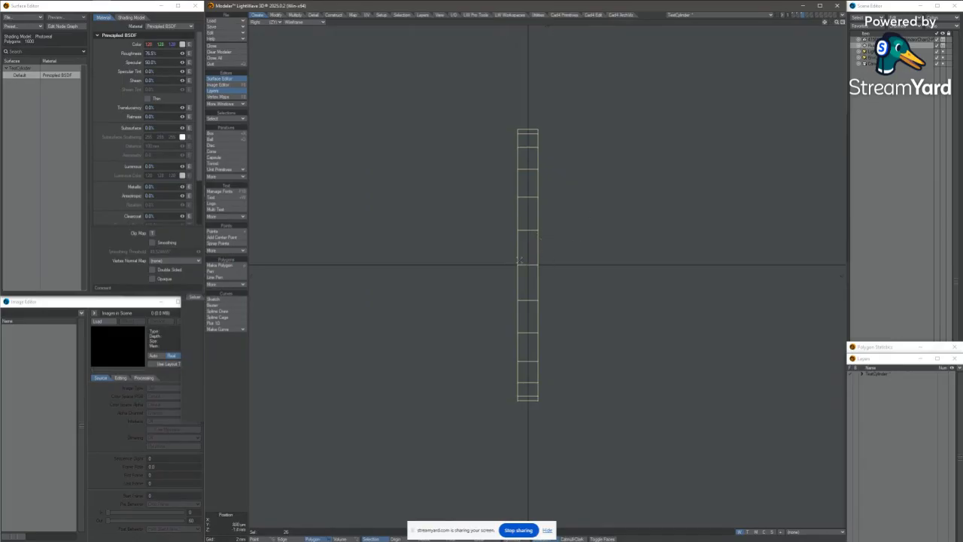
Select only the disc's end face and bevel it repeatedly into a narrow neck that flares into a wide head.
key("slash")
left_click(518, 260)
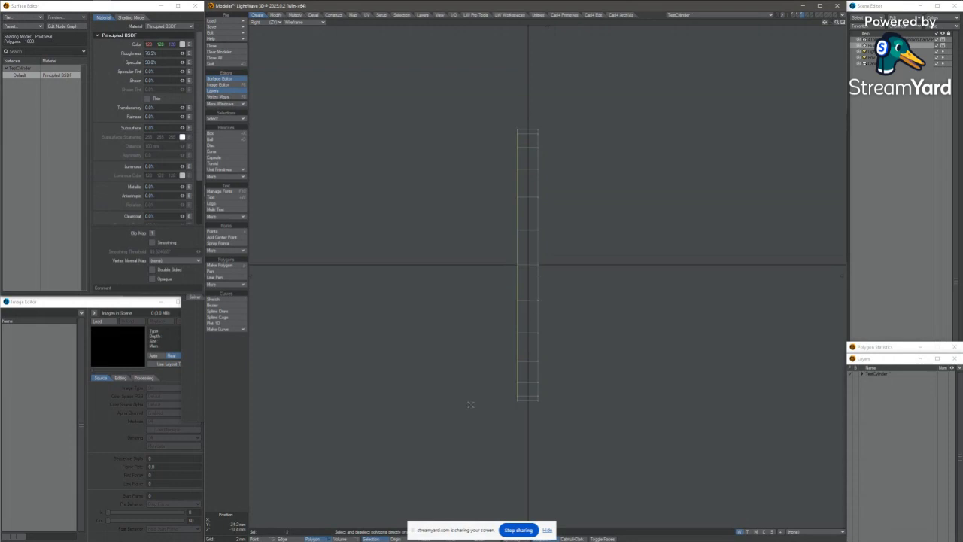
key("b")
scroll(512, 306, "up", 1)
left_click_drag(521, 329, 533, 312, "alt")
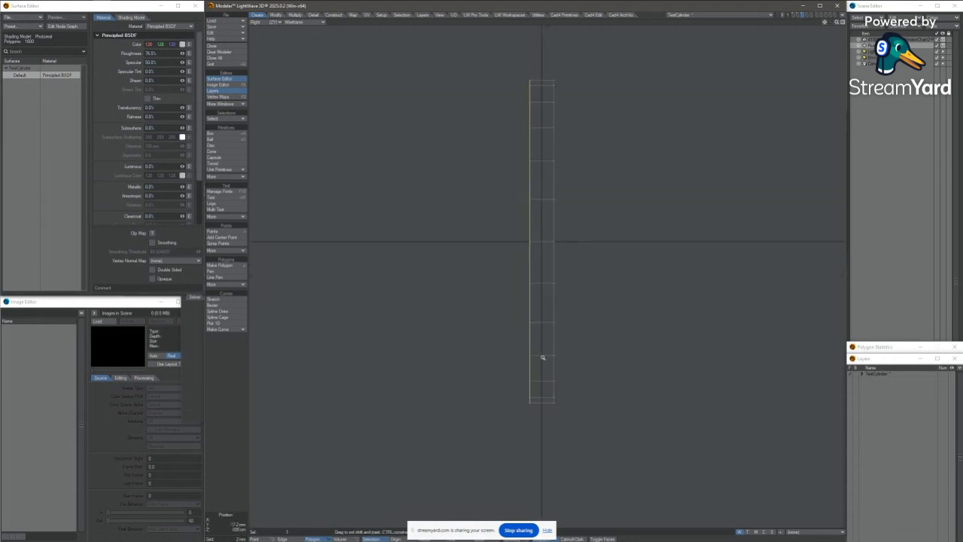
left_click_drag(553, 372, 612, 285, "ctrl")
scroll(502, 314, "down", 2)
scroll(516, 301, "down", 2)
scroll(531, 305, "up", 1)
right_click(531, 310)
scroll(506, 303, "down", 2)
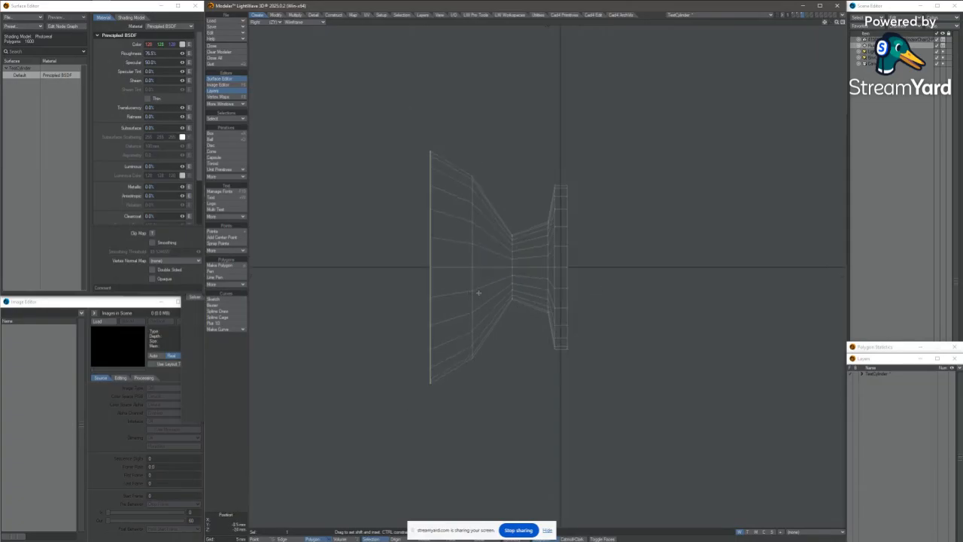
Add further inward bevels to the wide head, tapering it down to a small end face.
left_click_drag(477, 293, 536, 235, "alt")
right_click(546, 275)
right_click(524, 259)
mouse_move(525, 259)
left_mouse_down()
mouse_move(503, 226)
mouse_move(494, 269)
mouse_move(406, 276)
mouse_move(390, 251)
mouse_move(374, 250)
mouse_move(456, 247)
mouse_move(504, 278)
mouse_move(508, 268)
left_mouse_up()
right_click(508, 268)
left_click_drag(508, 268, 366, 230)
Fill the small end face with Make Pole in the perspective view and turn on subdivision for the object.
key("KP_9")
mouse_move(419, 244)
left_mouse_down("alt")
mouse_move(478, 291)
mouse_move(504, 258)
mouse_move(549, 239)
mouse_move(493, 280)
mouse_move(501, 218)
mouse_move(548, 143)
mouse_move(527, 275)
mouse_move(520, 239)
mouse_move(538, 246)
left_mouse_up("alt")
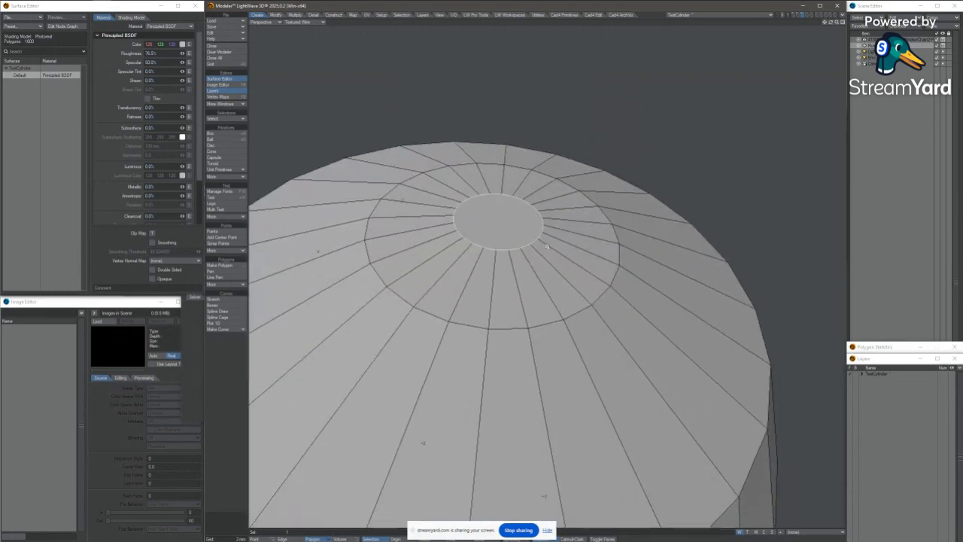
key("b")
right_click(541, 249, "ctrl+shift")
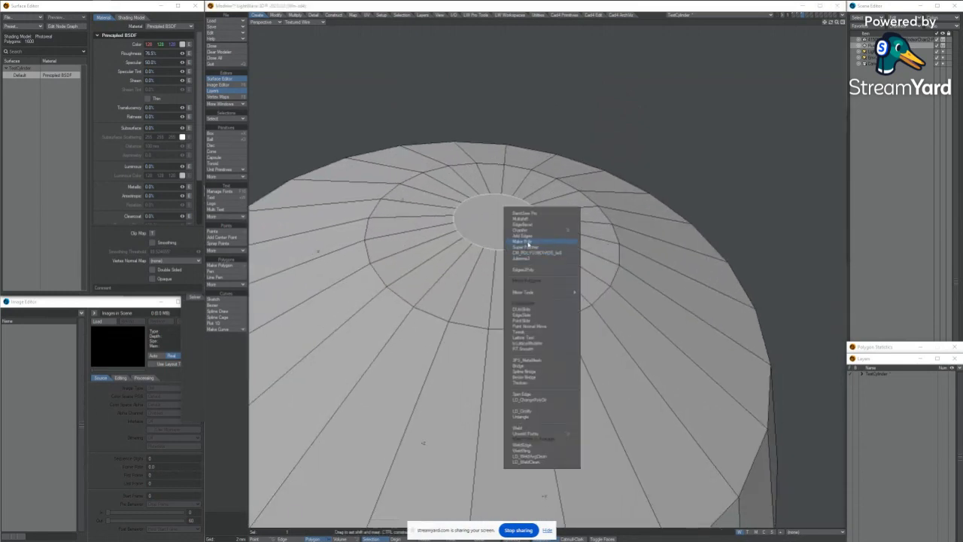
left_click(544, 253)
left_click_drag(531, 237, 557, 311, "ctrl+alt")
key("Tab")
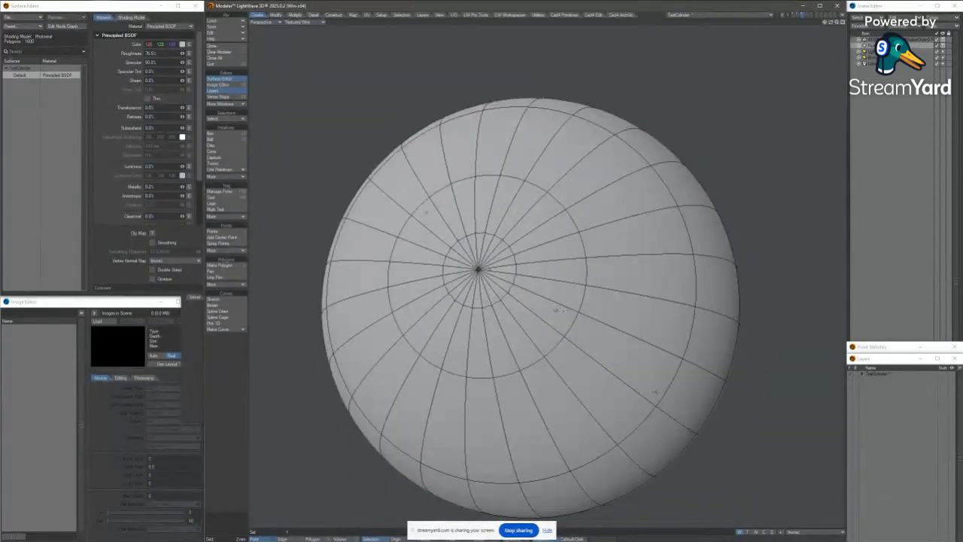
Show the pole cap shaded without wireframe and deselect its centre point.
scroll(486, 263, "up", 8)
key("b")
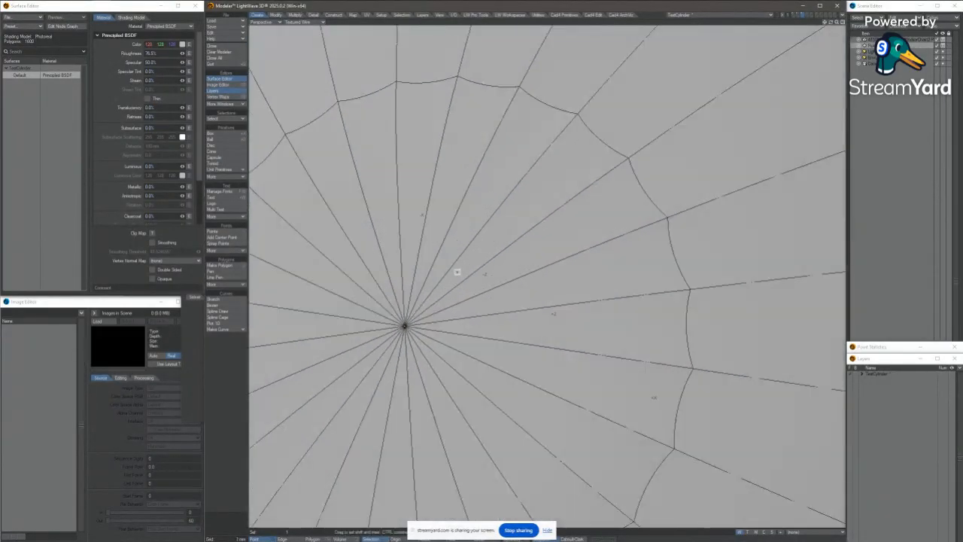
scroll(493, 282, "down", 4)
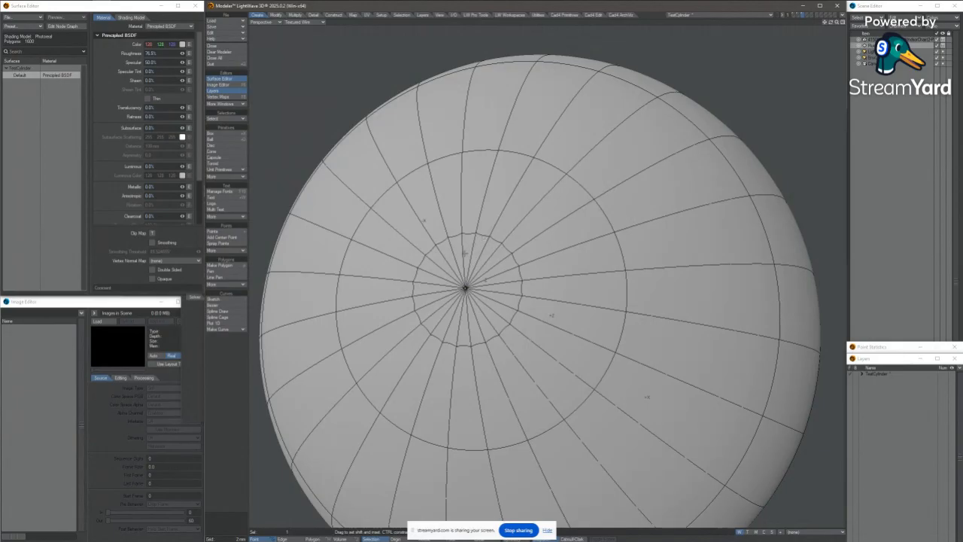
key("KP_8")
left_click_drag(466, 280, 474, 220, "alt")
key("slash")
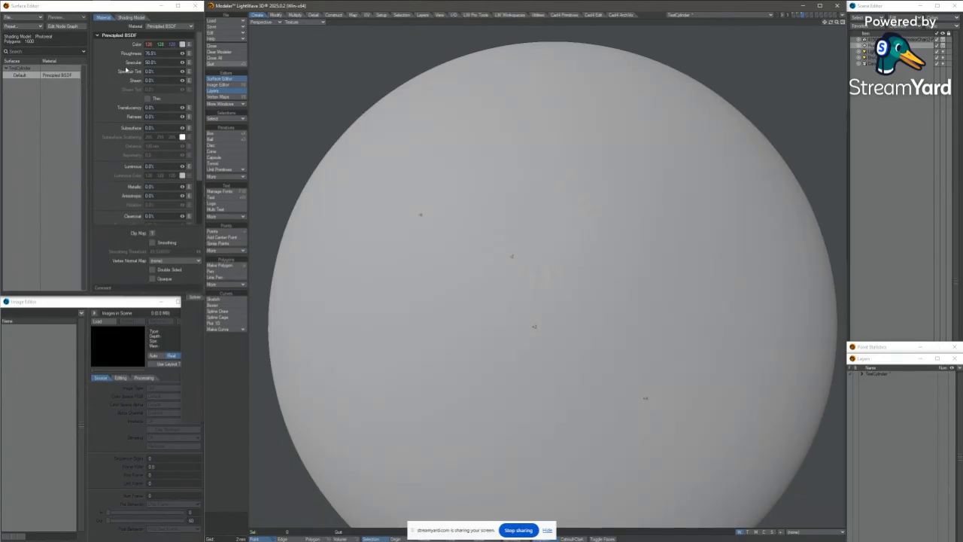
Set the Default surface's Metallic to 100% and Roughness to about 55%, and check the reflections around the pole.
mouse_move(182, 187)
left_mouse_down()
mouse_move(480, 229)
mouse_move(737, 284)
left_mouse_up()
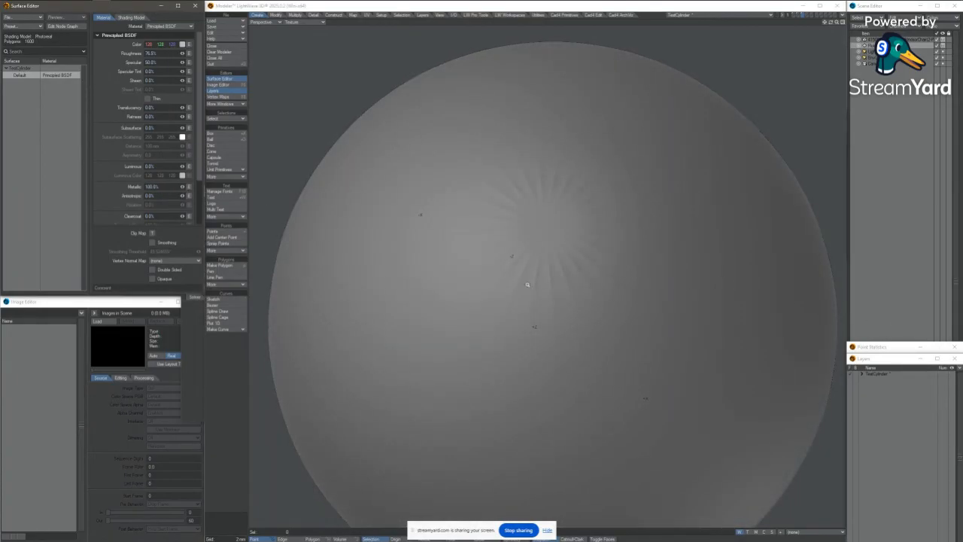
left_click_drag(528, 282, 519, 225, "alt")
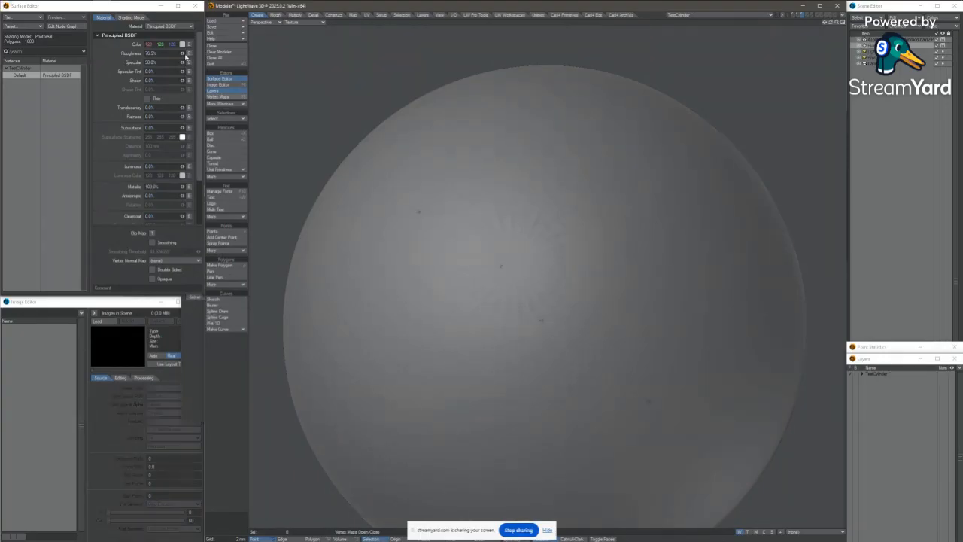
left_click(188, 53)
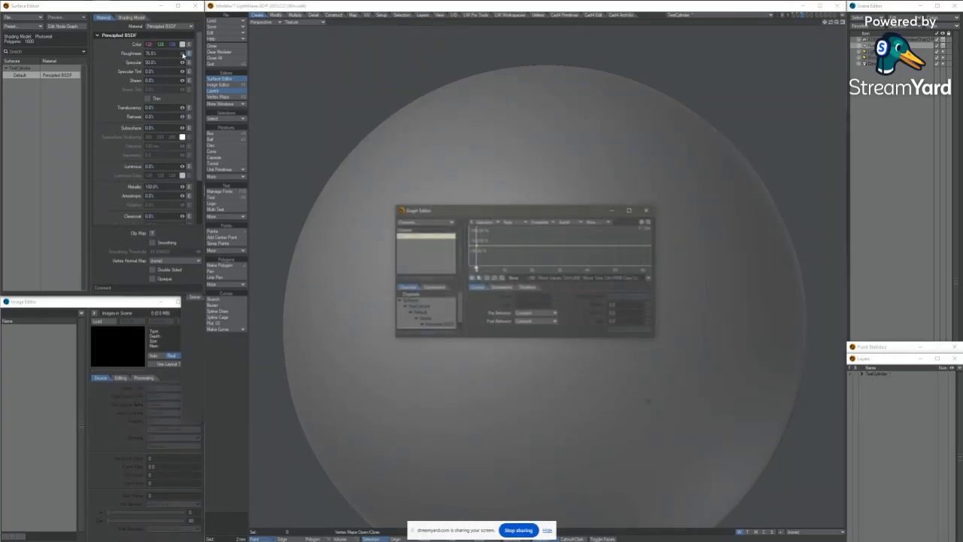
left_click(649, 211)
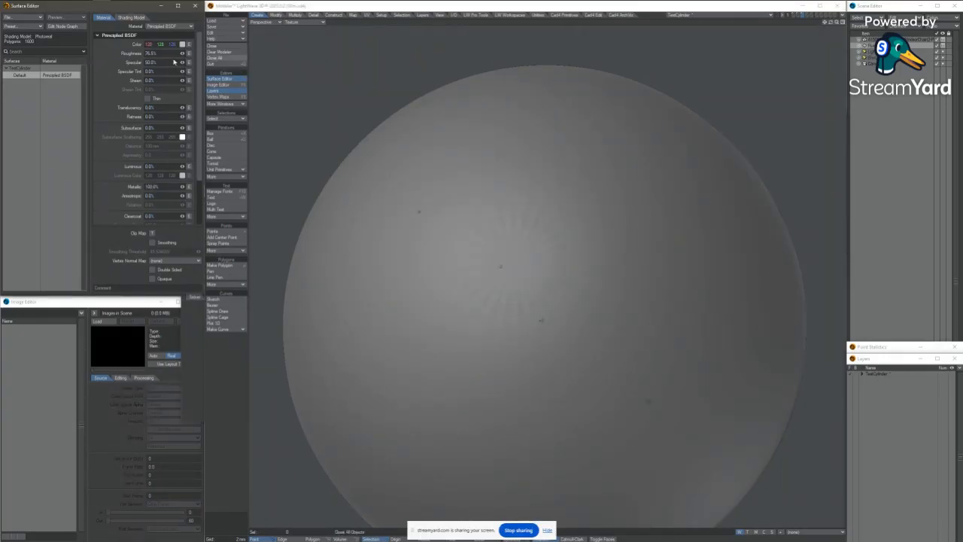
left_click_drag(181, 53, 102, 52)
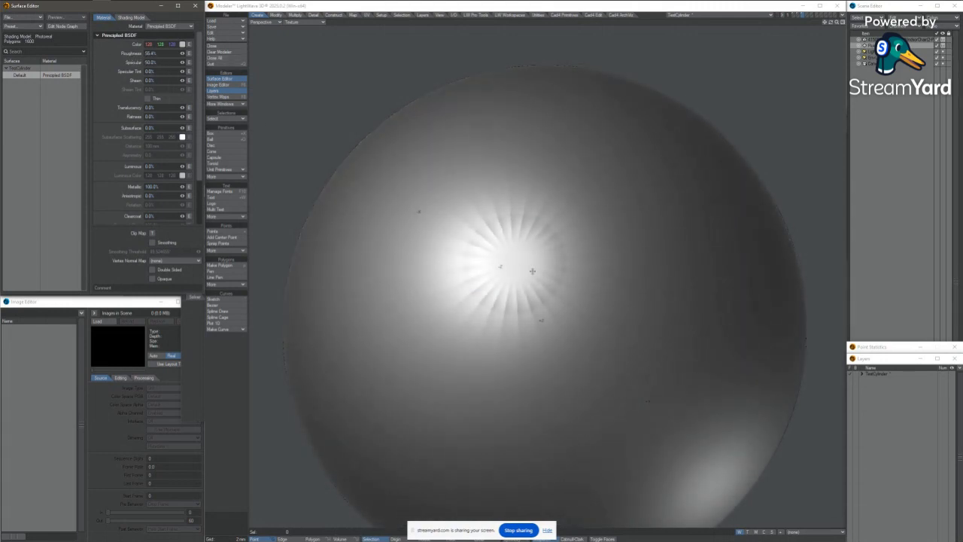
scroll(527, 271, "down", 3)
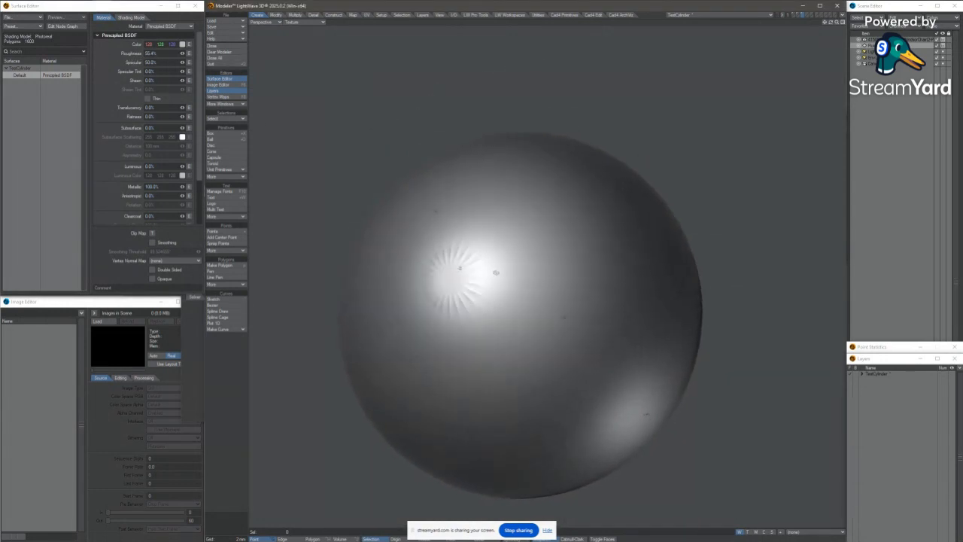
mouse_move(496, 272)
left_mouse_down("alt")
mouse_move(456, 279)
mouse_move(468, 290)
mouse_move(485, 267)
left_mouse_up("alt")
scroll(464, 282, "up", 4)
scroll(468, 282, "down", 4)
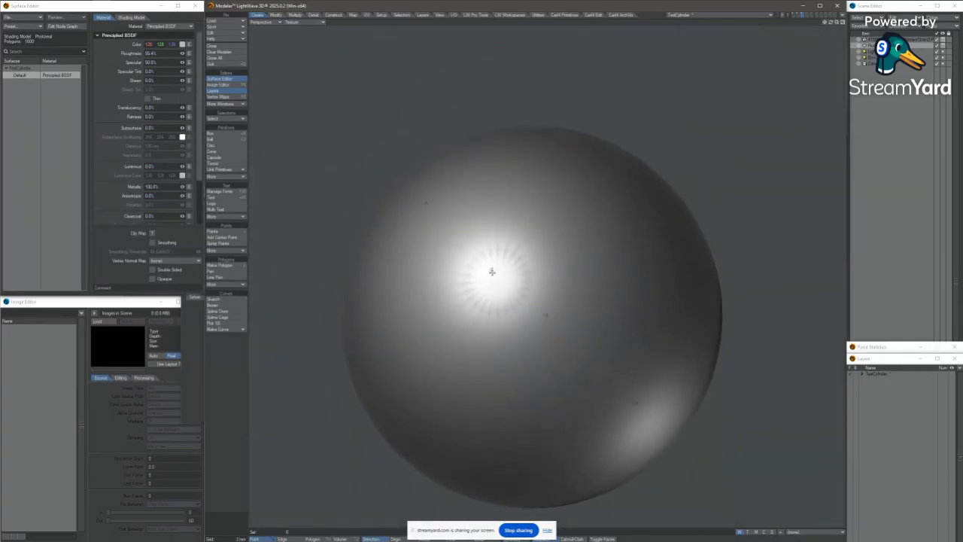
Restore the wireframe shading, select every second spoke edge of the pole in the back view and remove them.
key("KP_6")
scroll(495, 270, "up", 3)
key("space")
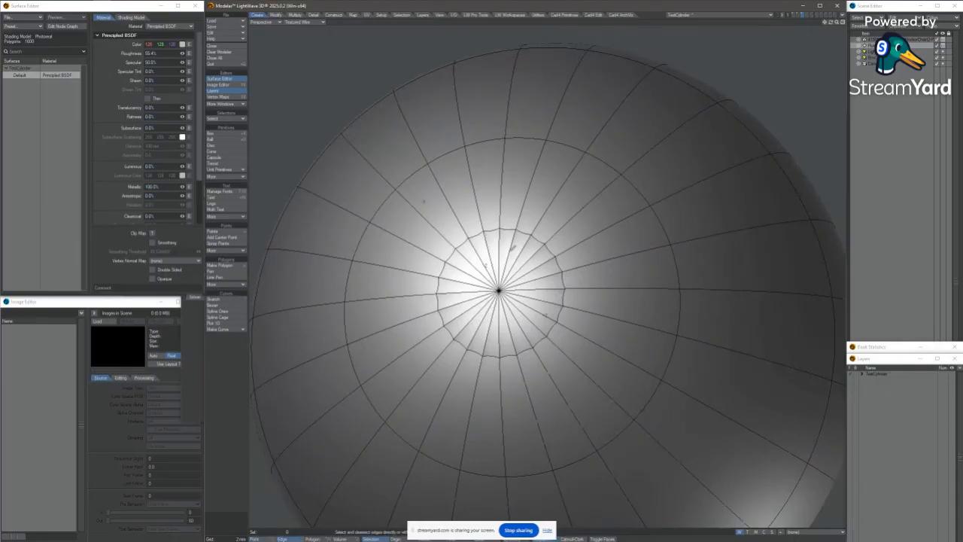
key("KP_1")
mouse_move(583, 278)
left_mouse_down("alt")
mouse_move(519, 225)
mouse_move(582, 243)
mouse_move(607, 265)
mouse_move(624, 317)
mouse_move(613, 350)
mouse_move(553, 369)
mouse_move(506, 359)
mouse_move(493, 309)
mouse_move(500, 269)
mouse_move(546, 246)
left_mouse_up("alt")
scroll(527, 230, "up", 4)
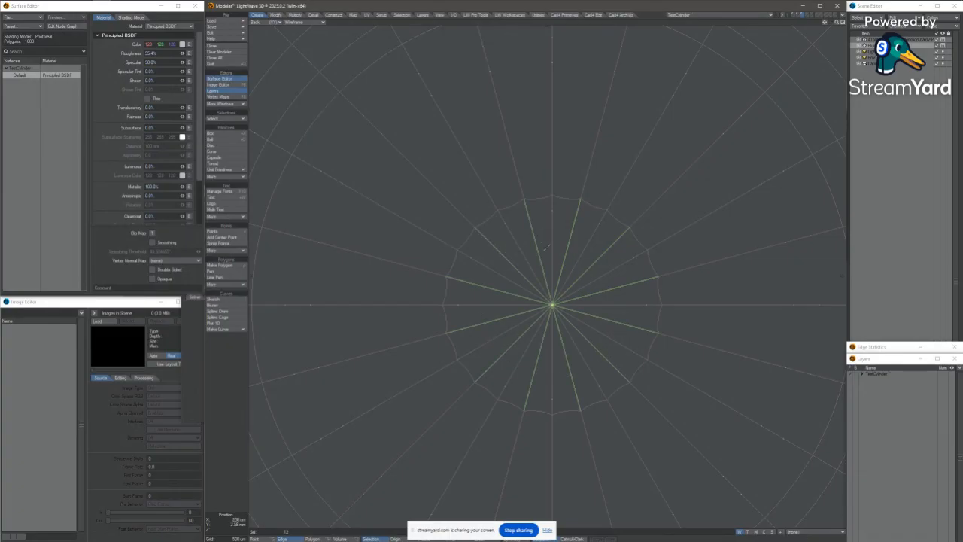
key("KP_3")
left_click_drag(541, 300, 428, 200, "ctrl+alt")
left_click_drag(428, 200, 424, 196, "ctrl+alt")
key("Delete")
left_click_drag(424, 196, 423, 192, "ctrl+alt")
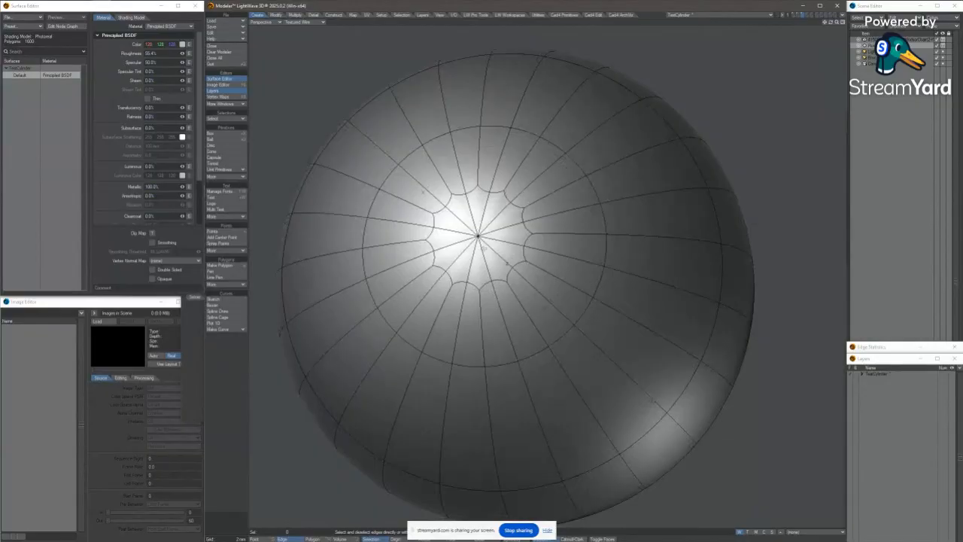
Select the polygons around the pole's centre and delete them to open a round hole.
mouse_move(484, 248)
left_mouse_down("alt")
mouse_move(509, 234)
mouse_move(476, 247)
mouse_move(502, 231)
mouse_move(480, 227)
left_mouse_up("alt")
key("space")
left_click(506, 228)
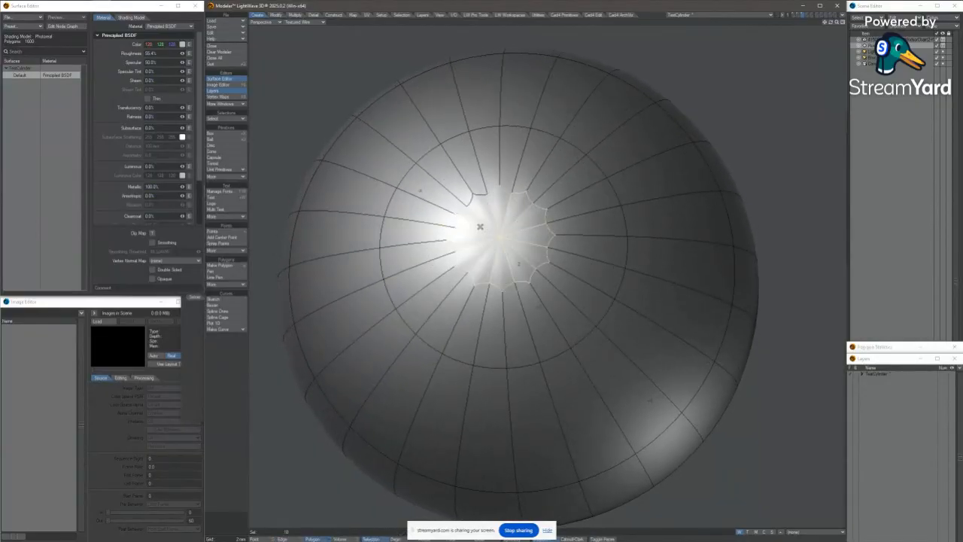
key("Delete")
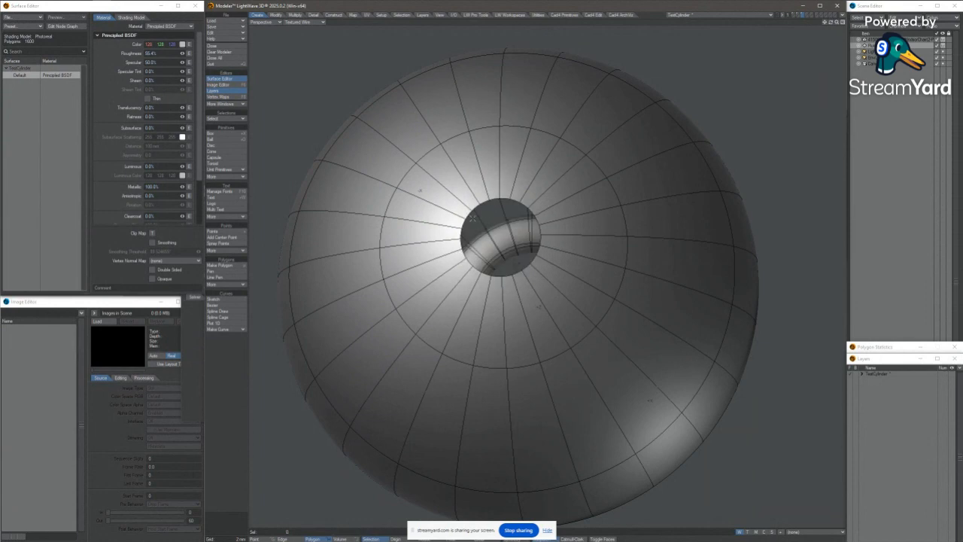
Fill the round hole with Super Patcher from one of its border edges and enable Flip Normals for the patch.
key("space")
key("space")
right_click(511, 229, "ctrl+shift")
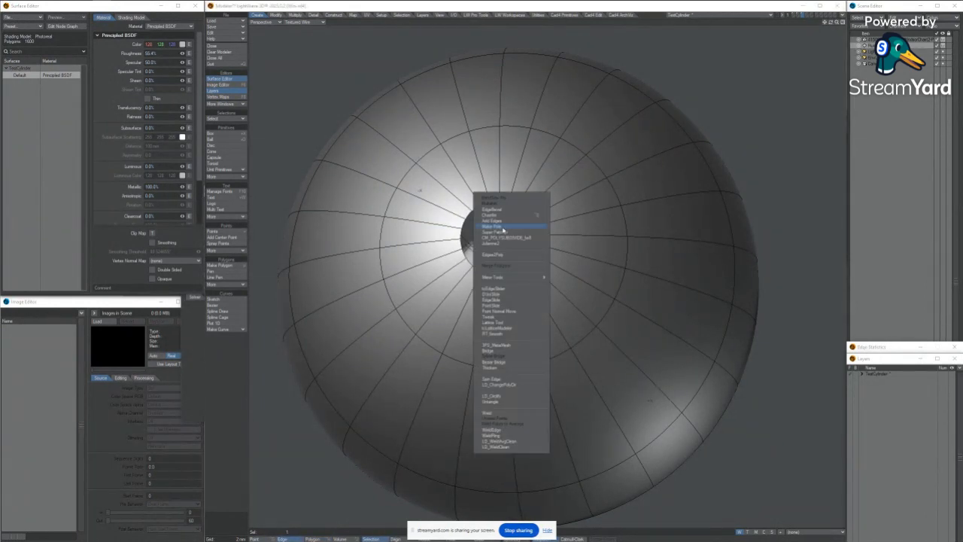
left_click(503, 235)
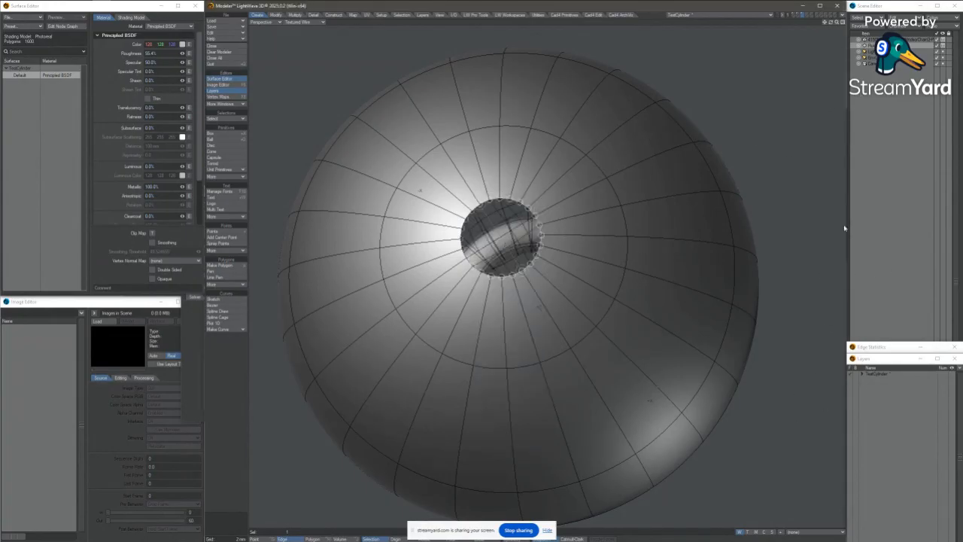
key("n")
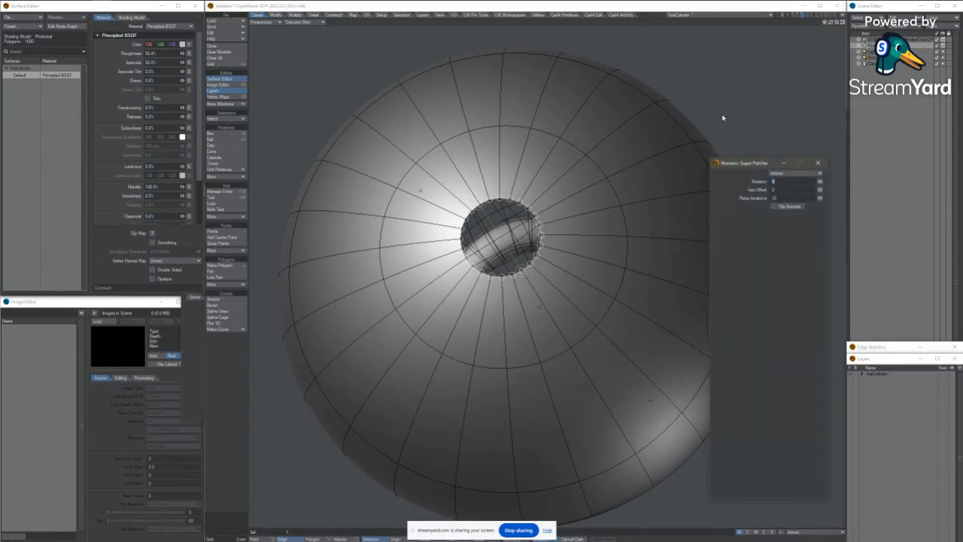
left_click(795, 207)
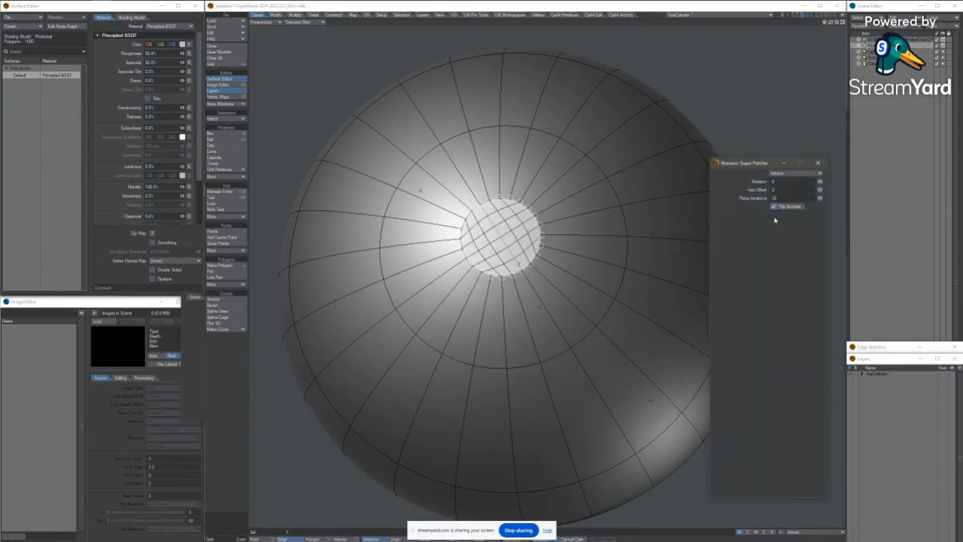
Rotate the Super Patcher grid to align with the surrounding spoke edges, apply it and subdivide the patch to check its shading.
mouse_move(501, 232)
left_mouse_down("alt")
mouse_move(512, 217)
mouse_move(510, 230)
left_mouse_up("alt")
scroll(512, 216, "up", 2)
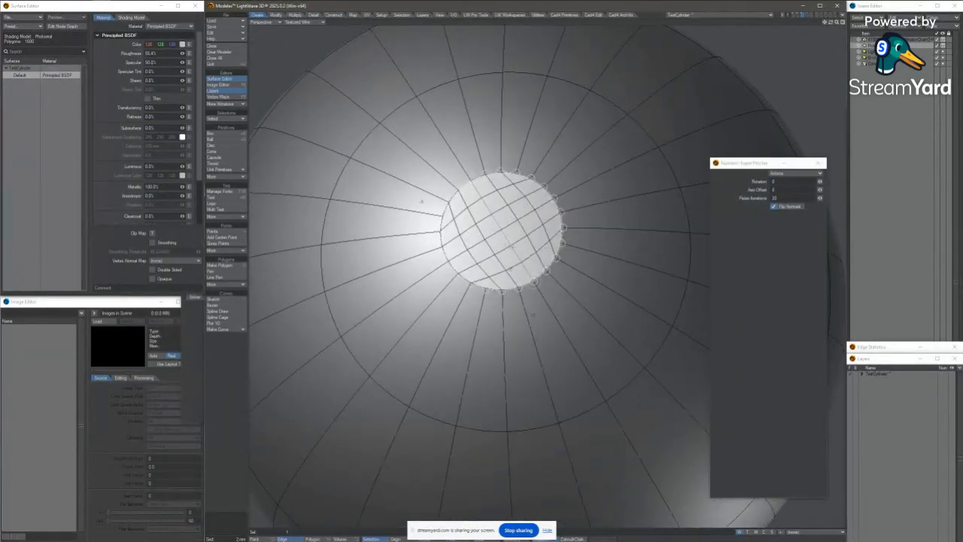
left_click_drag(821, 182, 835, 188)
scroll(514, 241, "down", 3)
left_click_drag(514, 241, 498, 260, "alt")
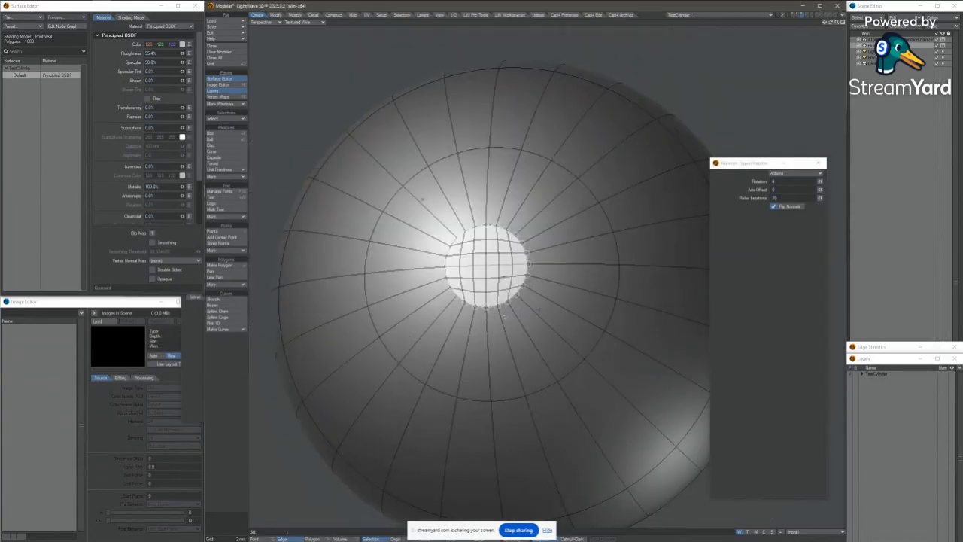
key("space")
key("space")
key("space")
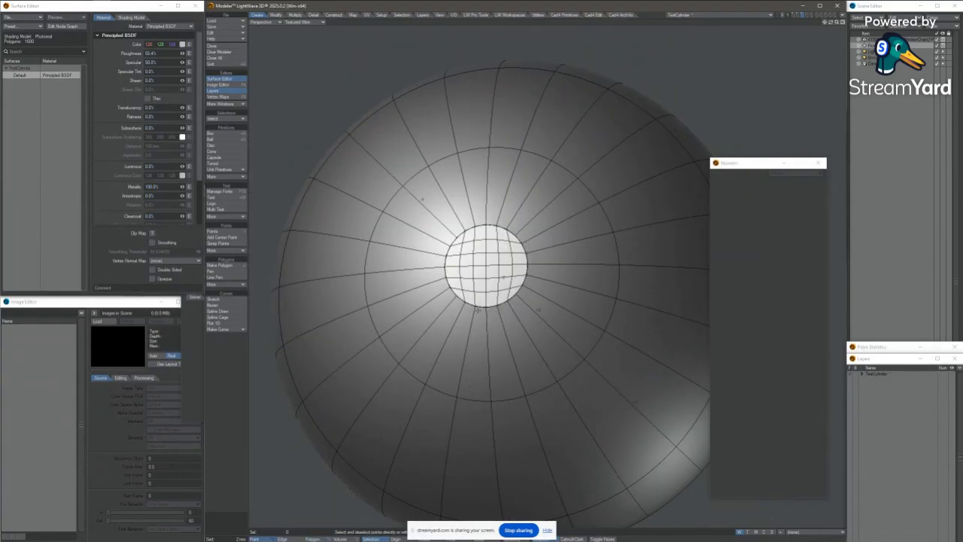
key("space")
scroll(479, 290, "up", 2)
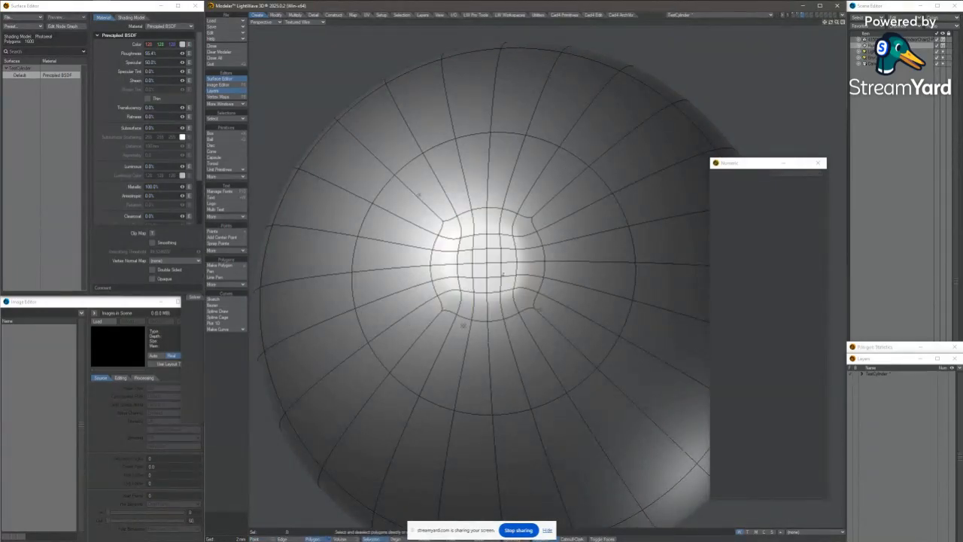
scroll(467, 315, "down", 3)
scroll(465, 279, "up", 2)
scroll(465, 278, "down", 3)
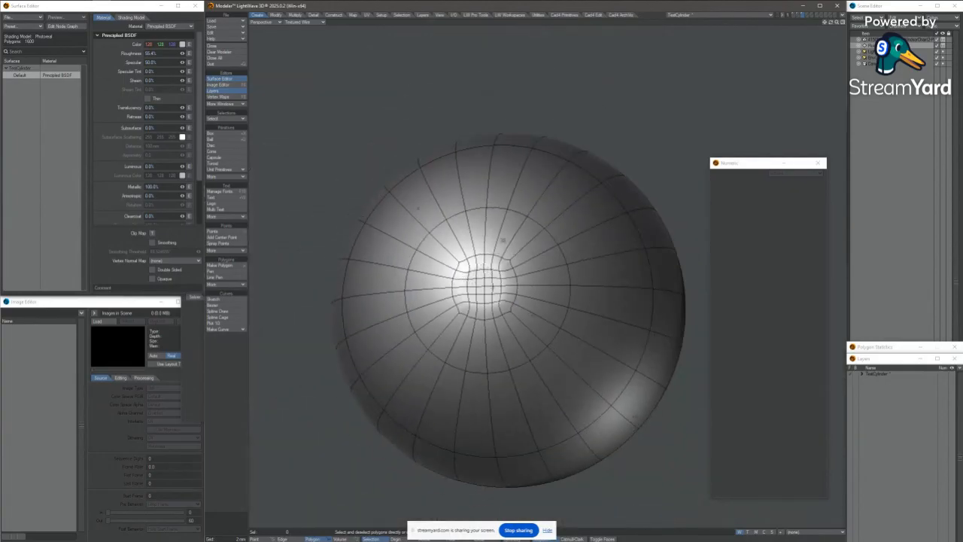
Select the central patch and the ring of polygons around it and delete them to open a larger round hole.
mouse_move(503, 241)
left_mouse_down()
mouse_move(544, 335)
mouse_move(451, 225)
mouse_move(489, 214)
left_mouse_up()
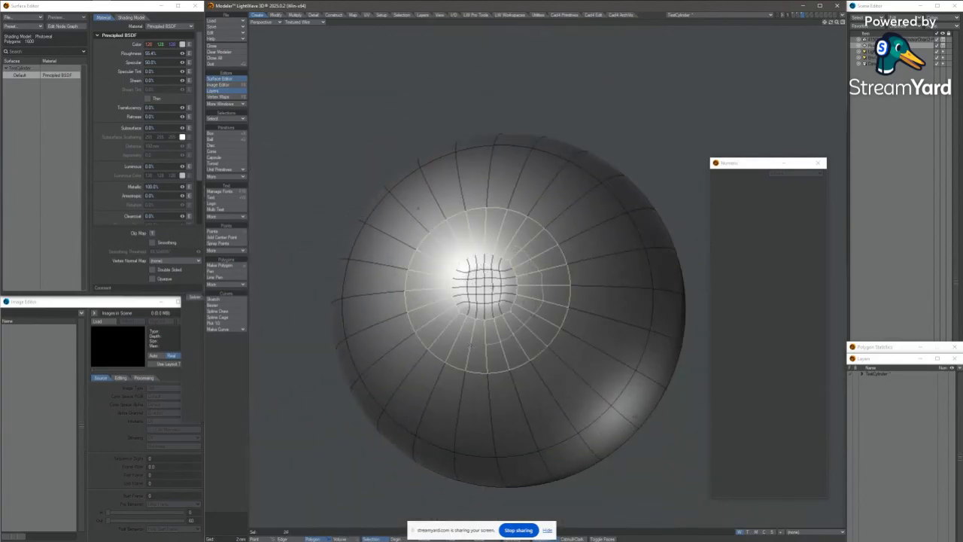
right_click_drag(473, 344, 541, 258, "shift")
key("Delete")
Fill the larger hole with Super Patcher from a border edge, flip its normals and rotate the grid to align with the spokes.
key("space")
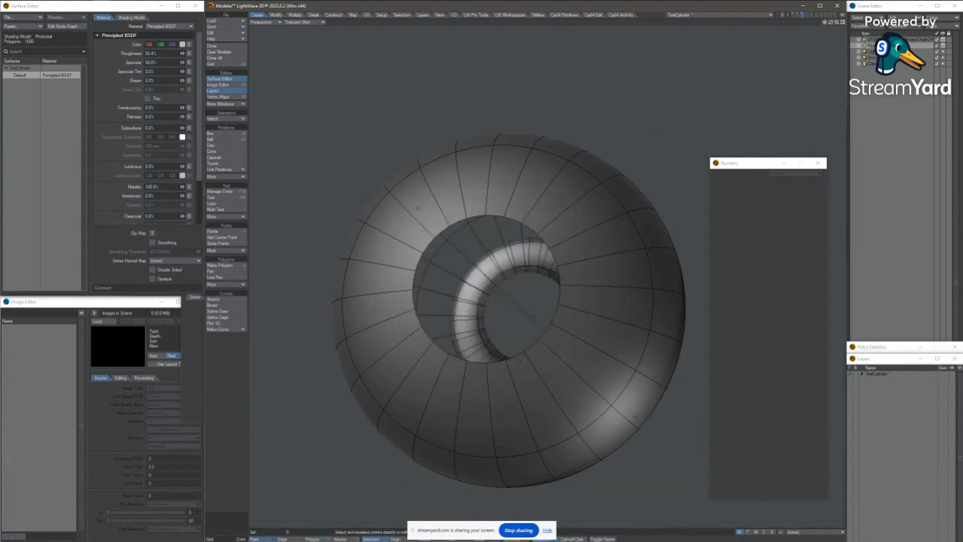
left_click(518, 356)
right_click(519, 349, "ctrl+shift")
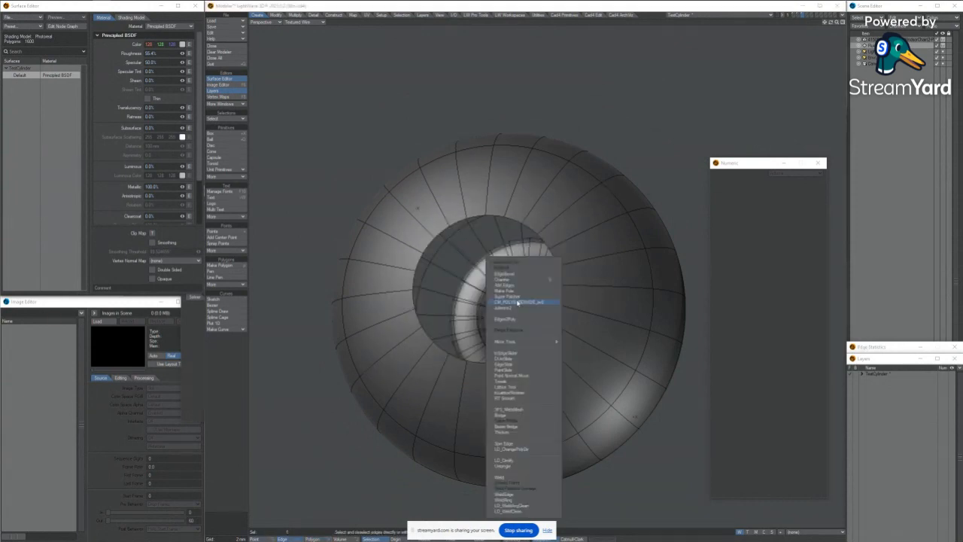
left_click(519, 303)
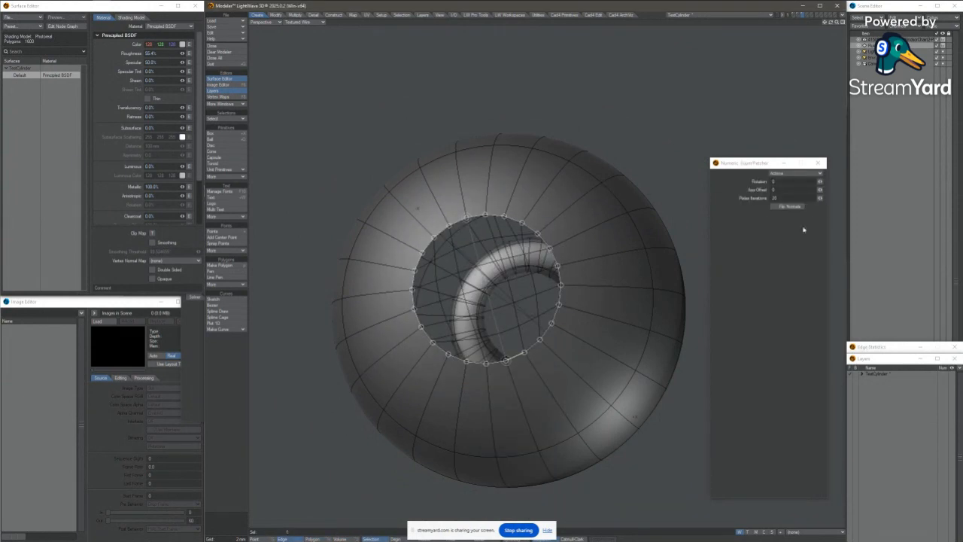
left_click(792, 206)
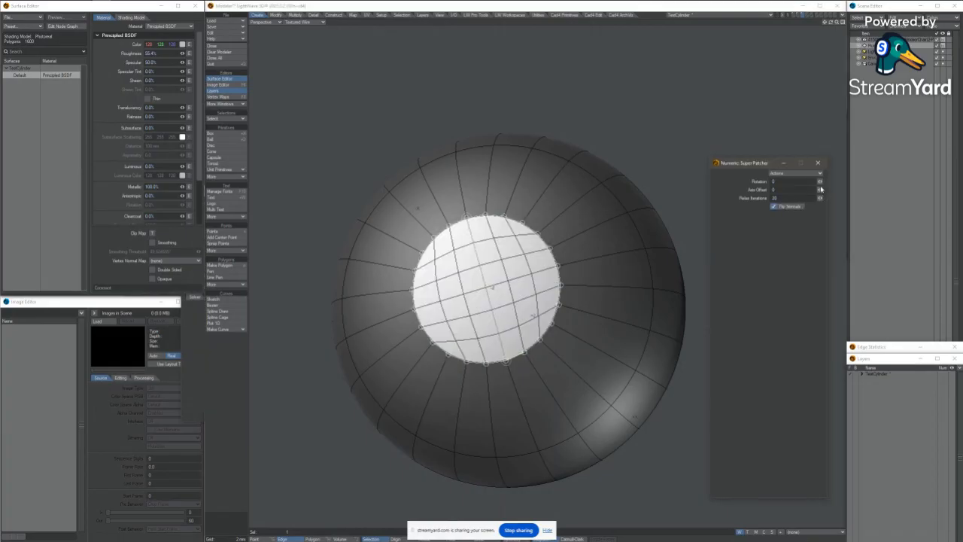
left_click_drag(820, 183, 838, 195)
left_click_drag(500, 257, 479, 286, "alt")
Apply the patch, toggle its polygons to subdivision faces and reselect all polygons of the patch.
key("space")
key("space")
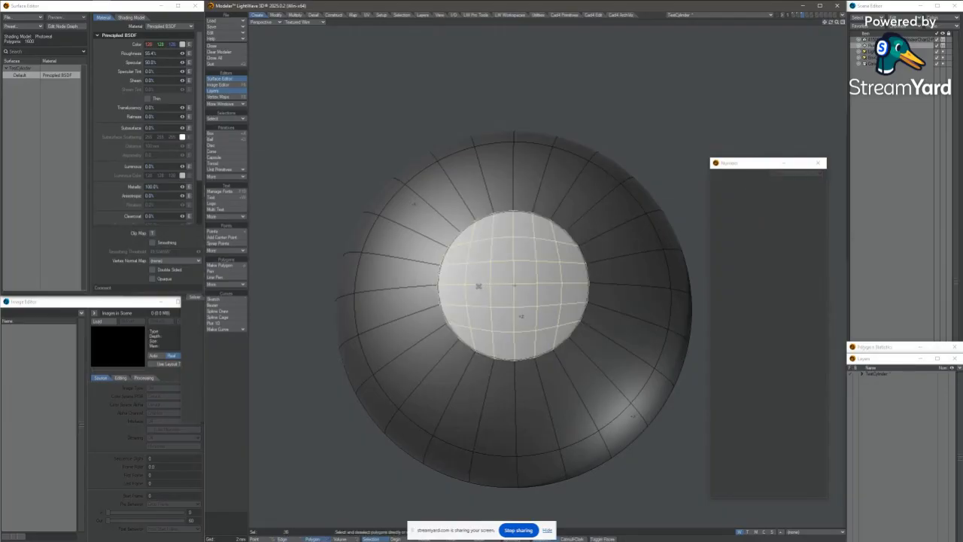
left_click(602, 539)
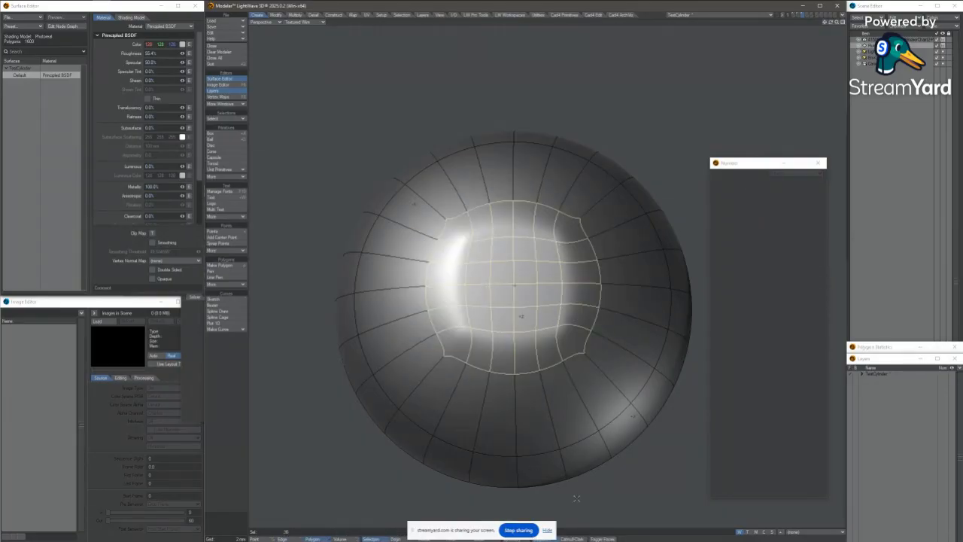
key("slash")
mouse_move(519, 285)
left_mouse_down()
mouse_move(521, 323)
mouse_move(510, 283)
mouse_move(505, 313)
left_mouse_up()
key("shift+bracketright")
right_click(541, 271)
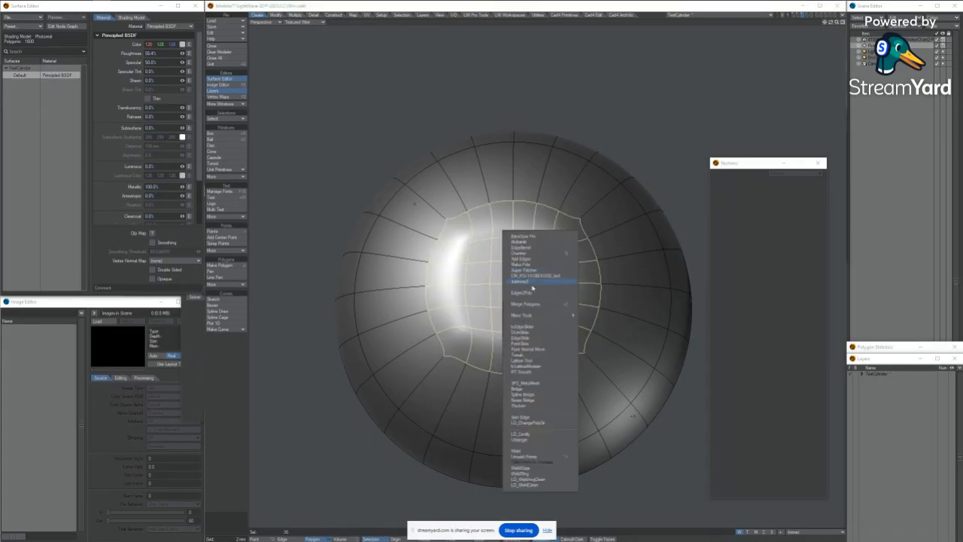
left_click(528, 372)
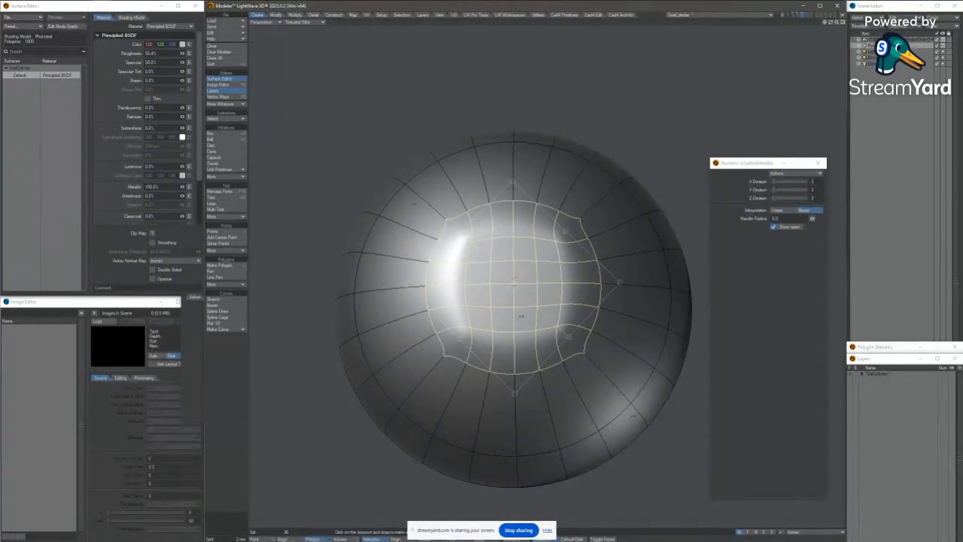
scroll(633, 416, "up", 3)
key("space")
scroll(504, 291, "down", 3)
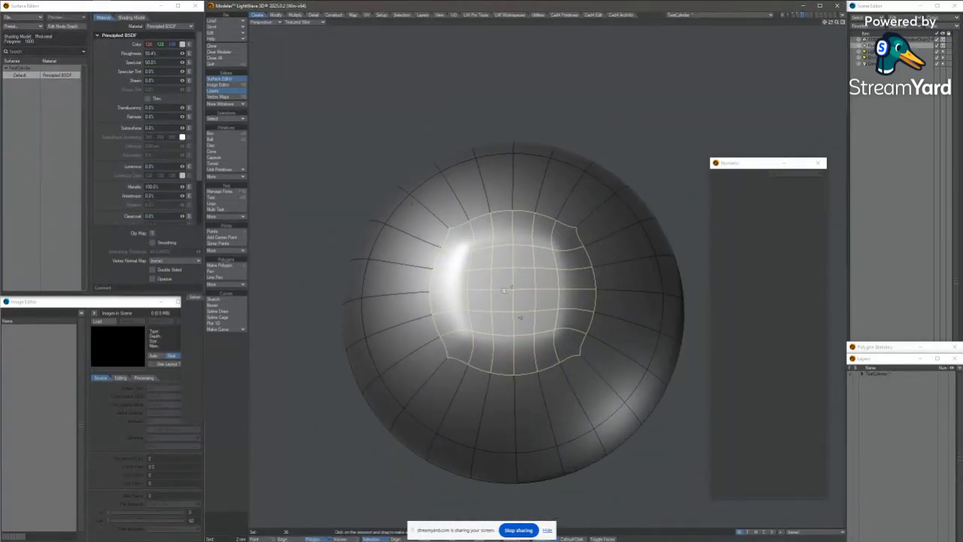
Smooth the selected patch with RT Smooth at strength 1.0, raising the iterations until it follows the dome's curvature, and clear the selection.
right_click(504, 290)
left_click(509, 302)
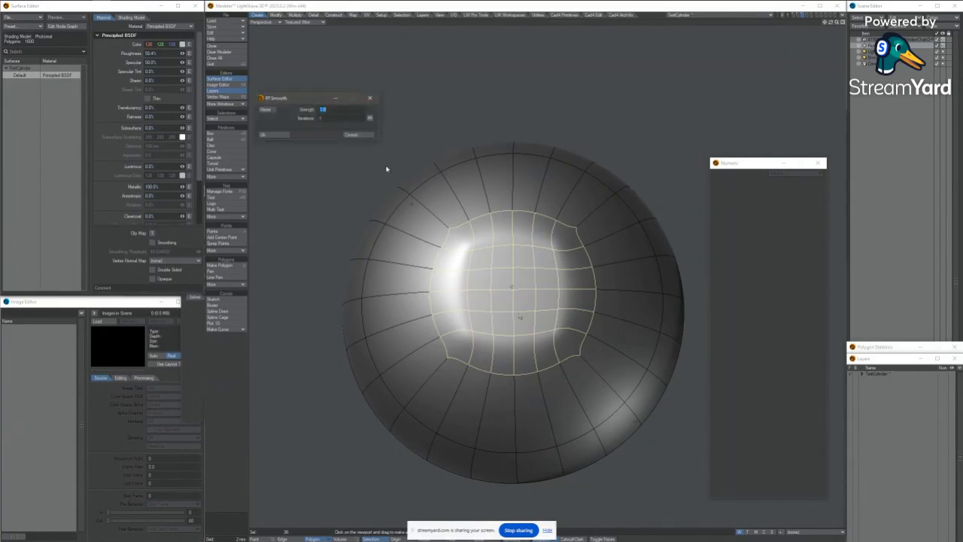
left_click_drag(370, 118, 443, 145)
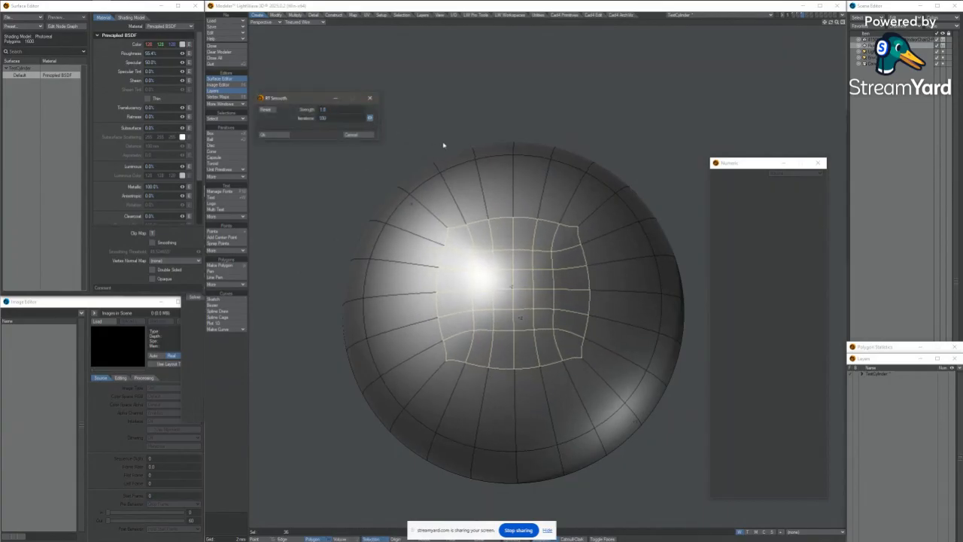
left_click(286, 136)
scroll(519, 226, "down", 3)
left_click_drag(520, 225, 495, 305, "alt")
key("slash")
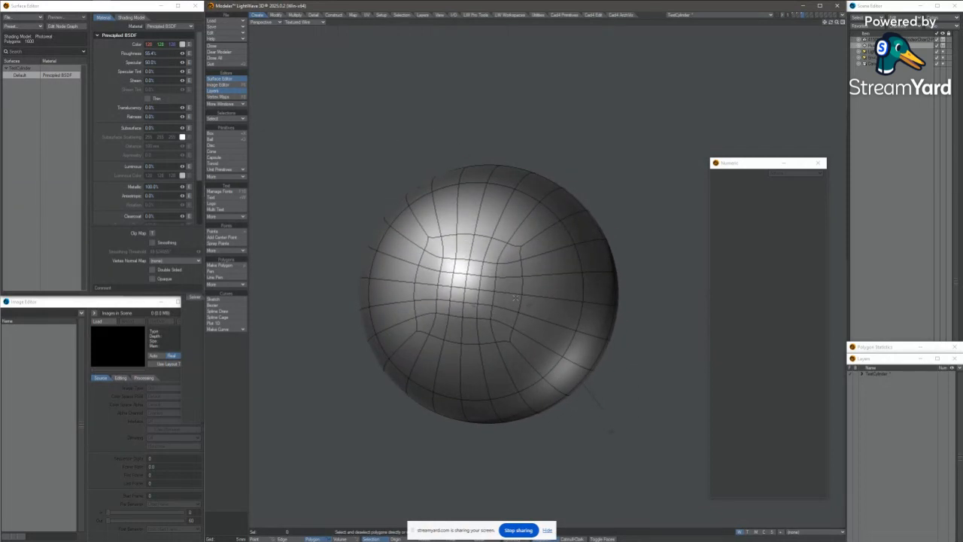
left_click_drag(575, 268, 618, 189, "alt")
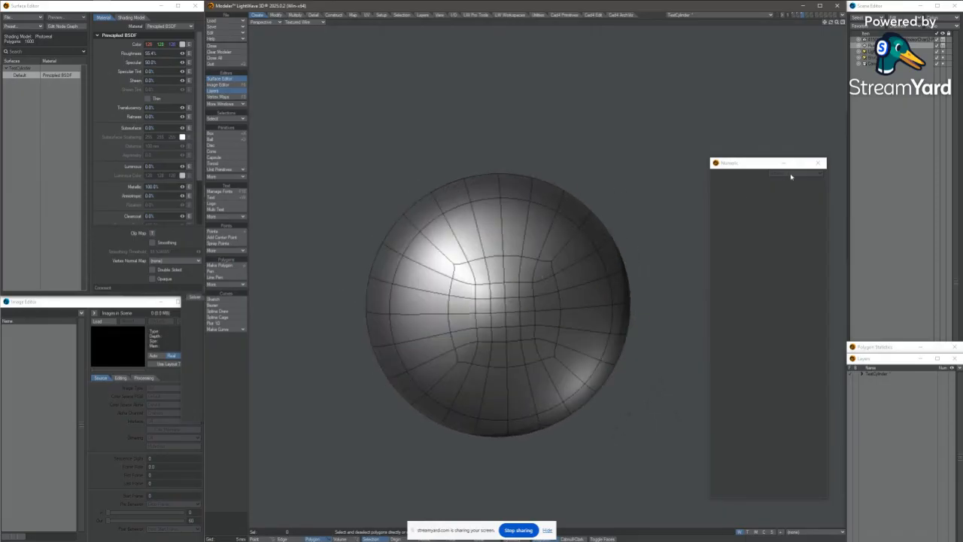
Switch to the layer holding the flat disc and examine the quad grid inside its border ring.
left_click(799, 16)
scroll(484, 221, "down", 5)
left_click_drag(520, 170, 403, 284, "alt")
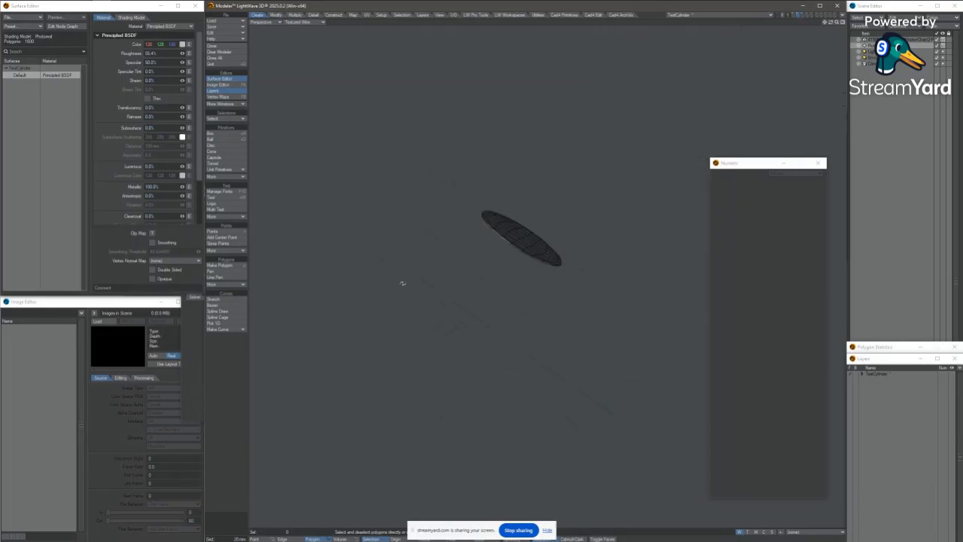
left_click_drag(524, 252, 466, 253, "ctrl+alt")
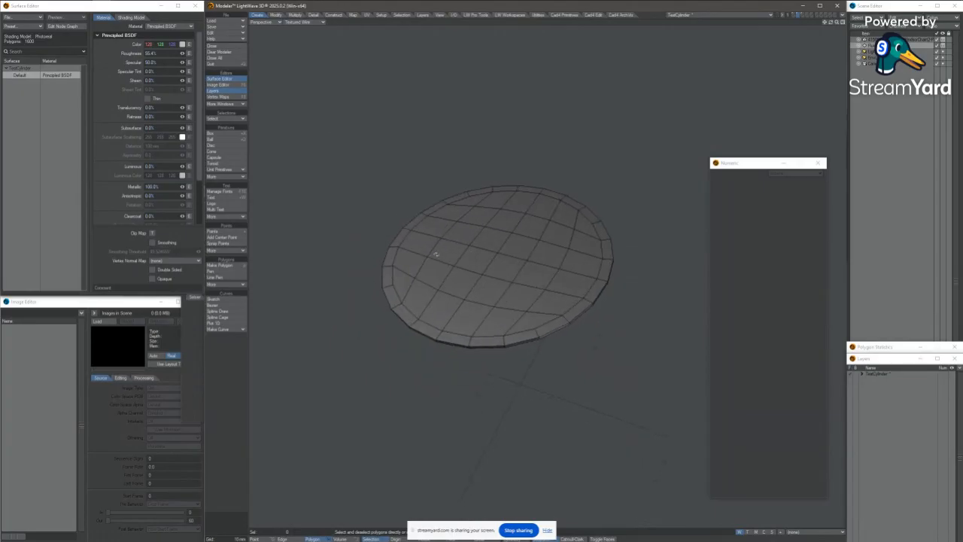
scroll(491, 282, "up", 3)
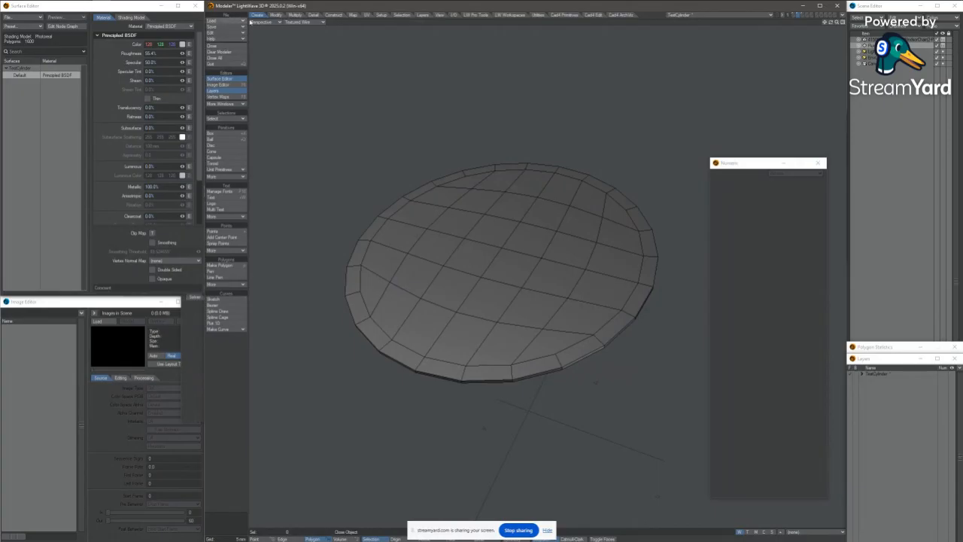
Load the 2000_Bit object from the recent files and skip the first requests for its images.
left_click(223, 21)
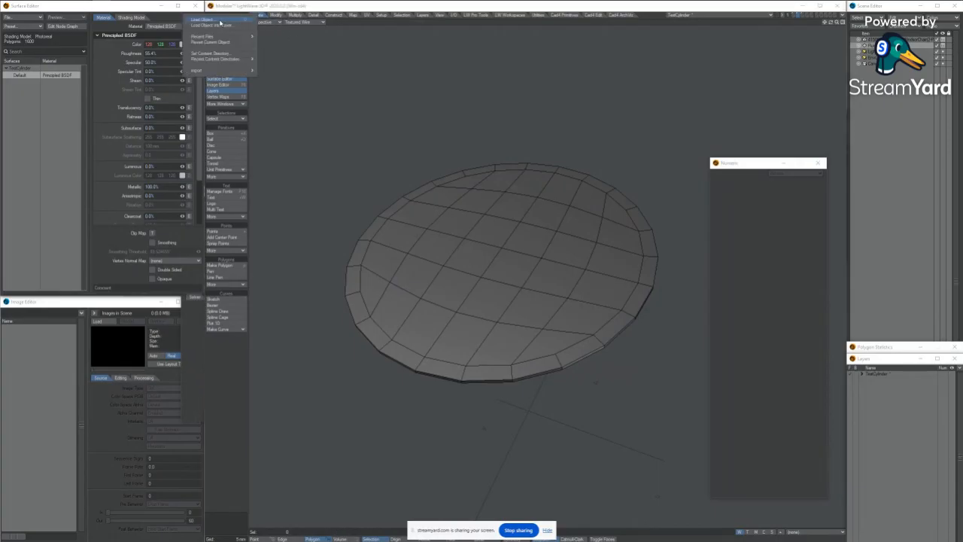
mouse_move(220, 38)
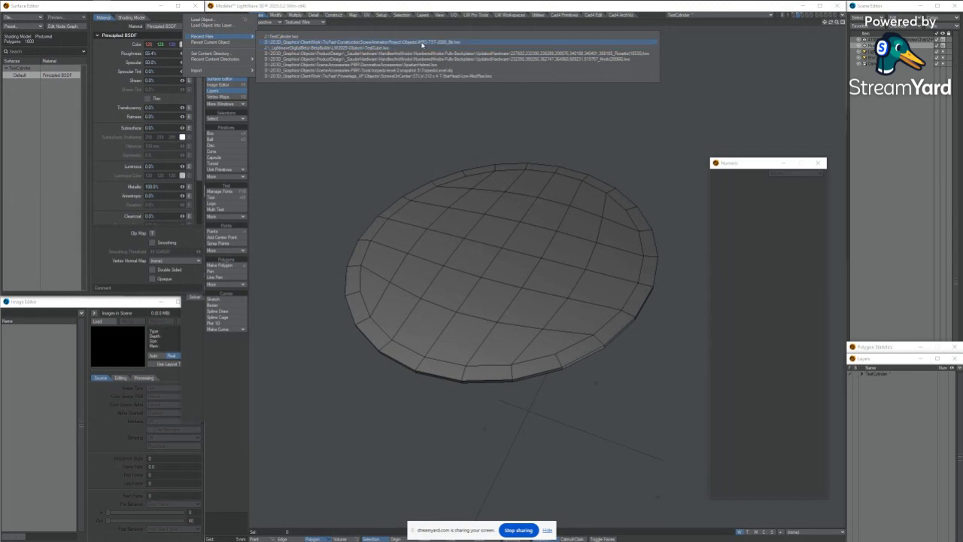
left_click(422, 44)
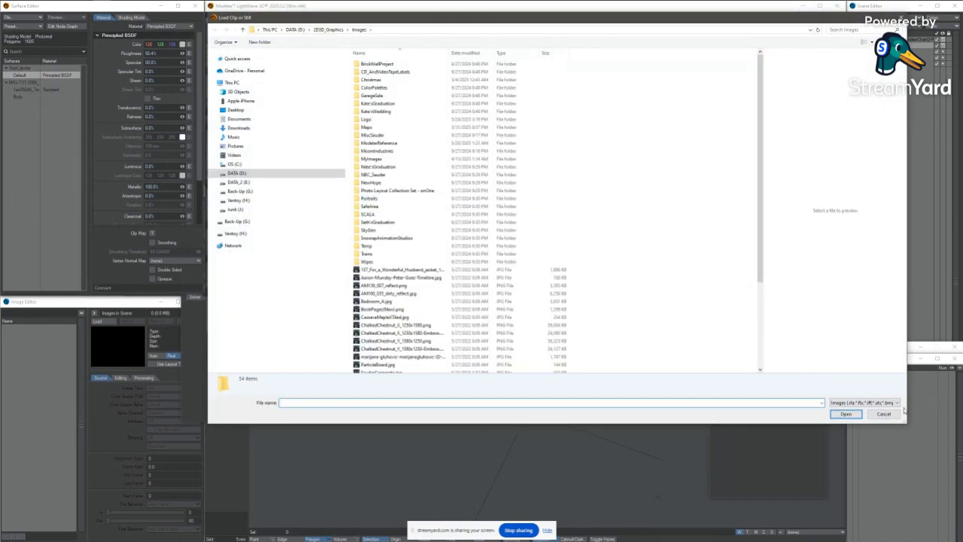
left_click(879, 415)
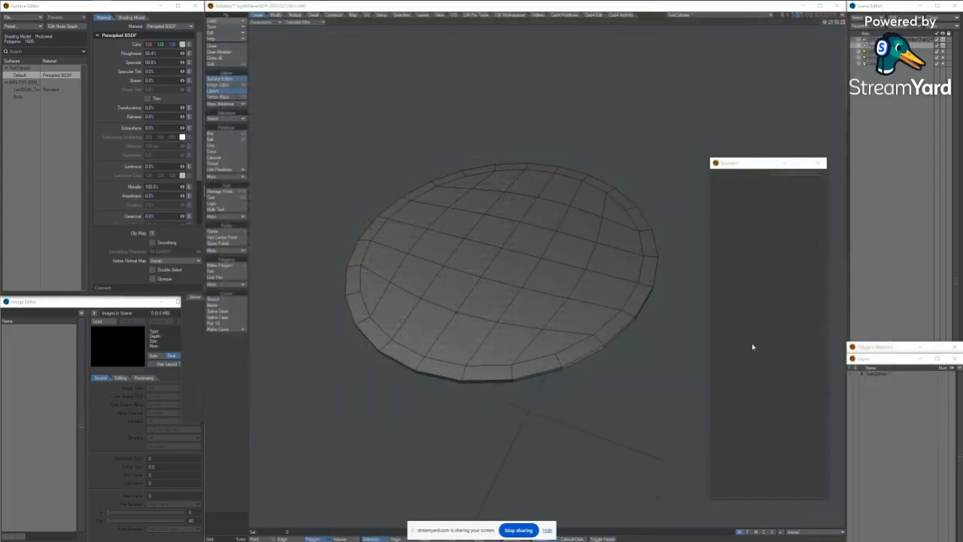
left_click(879, 415)
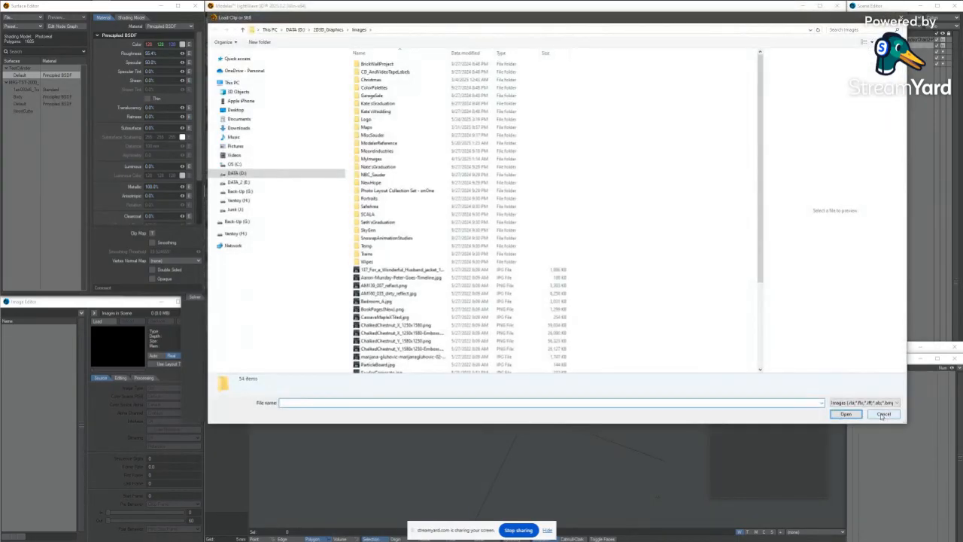
left_click(884, 414)
left_click(883, 414)
left_click(884, 414)
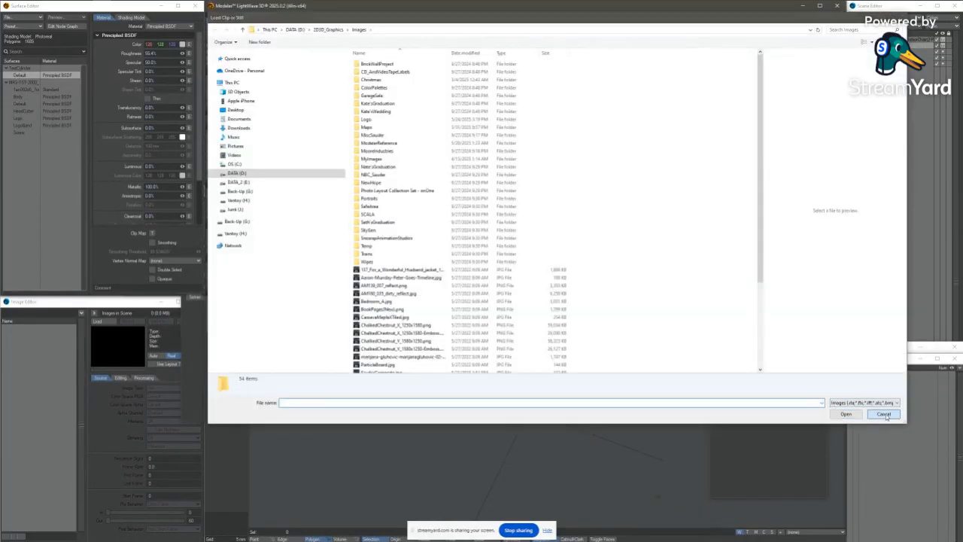
left_click(884, 414)
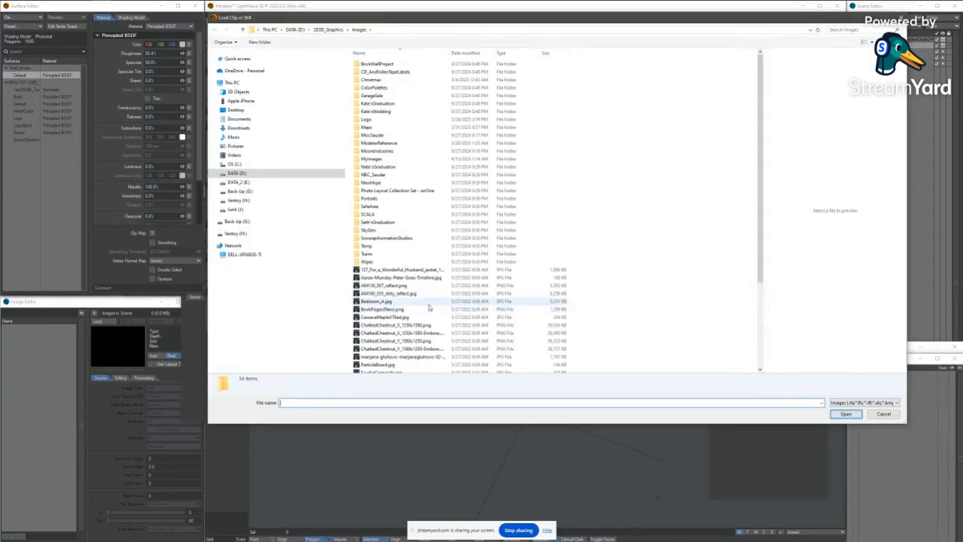
Supply the Timeline JPG and the Wonderful Husband jacket JPG for the remaining image requests to finish loading the object.
left_click(398, 278)
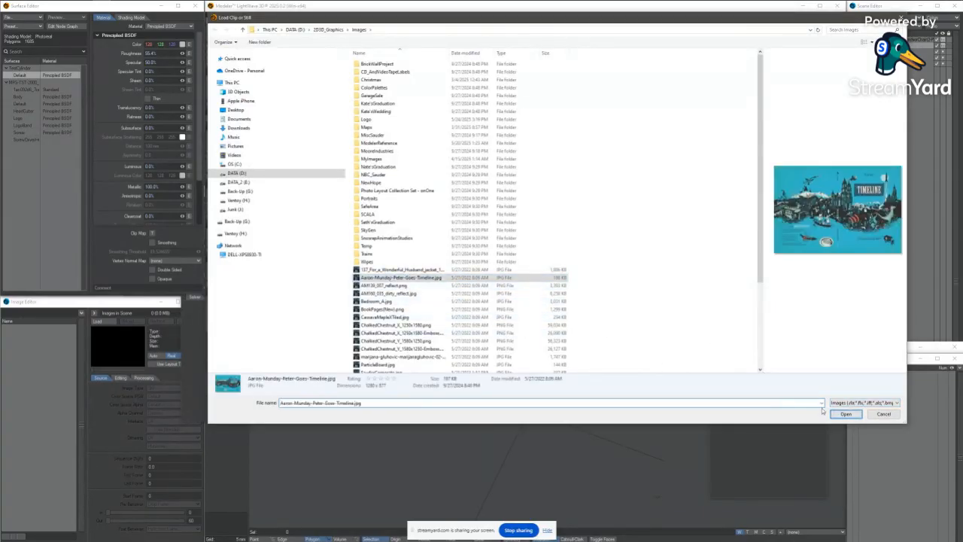
left_click(846, 414)
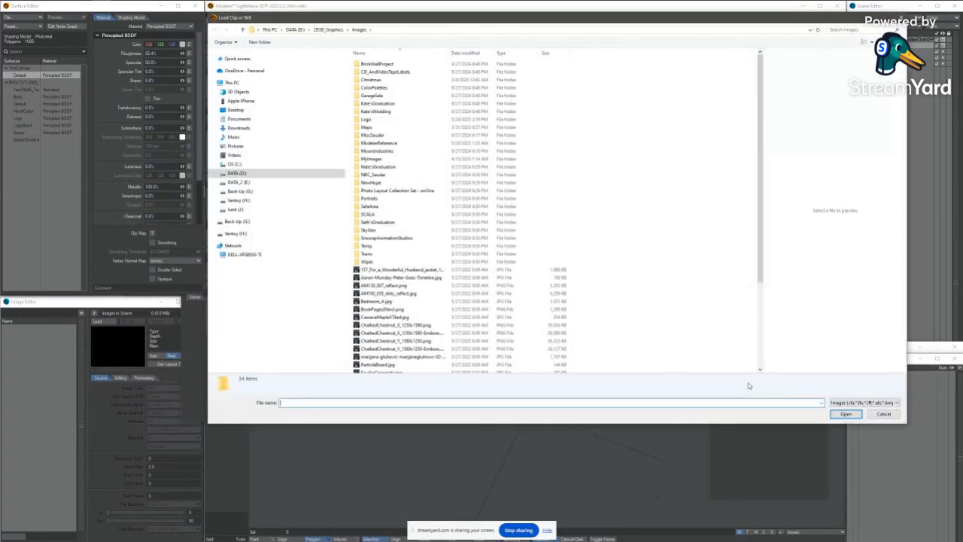
left_click(399, 269)
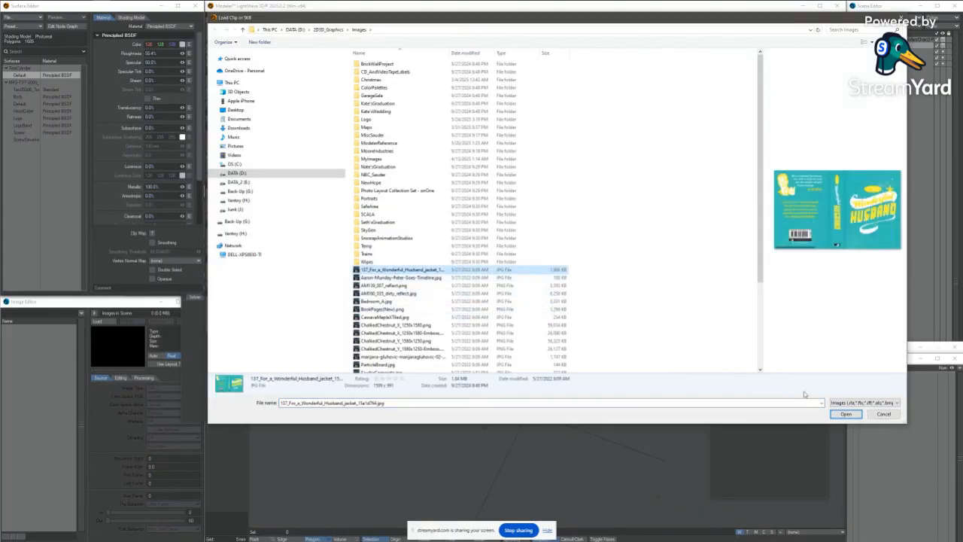
left_click(843, 415)
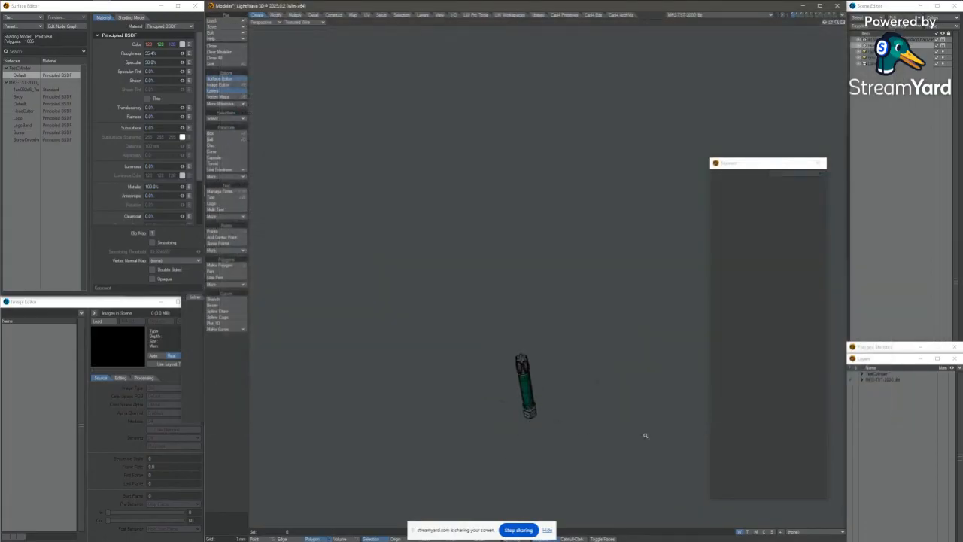
Fit the loaded bit object in view and examine the patched quad topology of its rounded end and the overall model.
key("a")
mouse_move(509, 216)
left_mouse_down("alt")
mouse_move(490, 233)
mouse_move(512, 305)
mouse_move(529, 202)
mouse_move(524, 245)
mouse_move(496, 218)
left_mouse_up("alt")
scroll(524, 245, "up", 4)
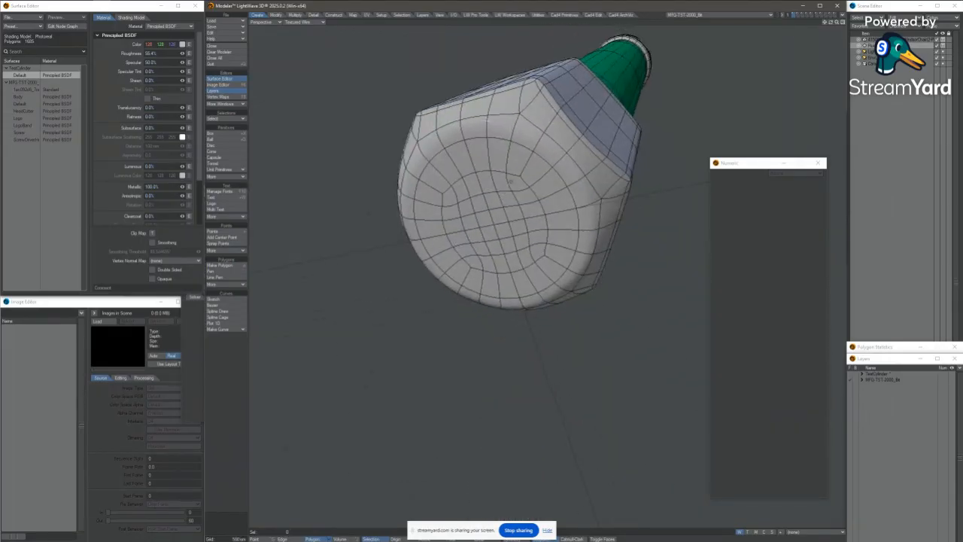
left_click_drag(509, 181, 520, 331, "alt")
left_click_drag(518, 203, 513, 361, "alt+shift")
left_click_drag(512, 227, 512, 361, "alt+shift")
scroll(505, 323, "down", 4)
left_click_drag(493, 301, 491, 198, "alt")
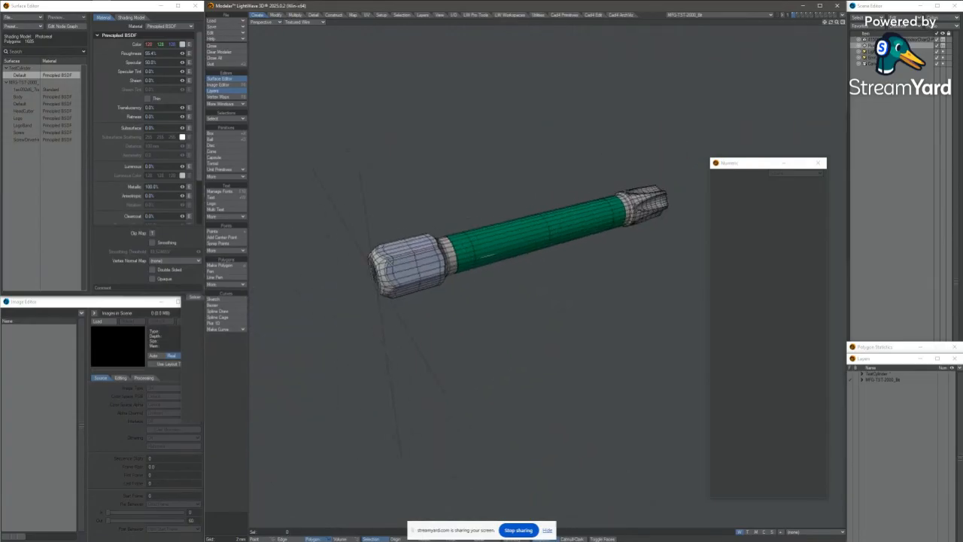
Examine the selected quad cap on the fluted end of the bit in perspective and in the back wireframe view.
left_click_drag(503, 265, 589, 273, "alt+shift")
mouse_move(489, 236)
left_mouse_down("alt")
mouse_move(418, 290)
mouse_move(454, 294)
mouse_move(506, 332)
mouse_move(455, 345)
mouse_move(482, 242)
left_mouse_up("alt")
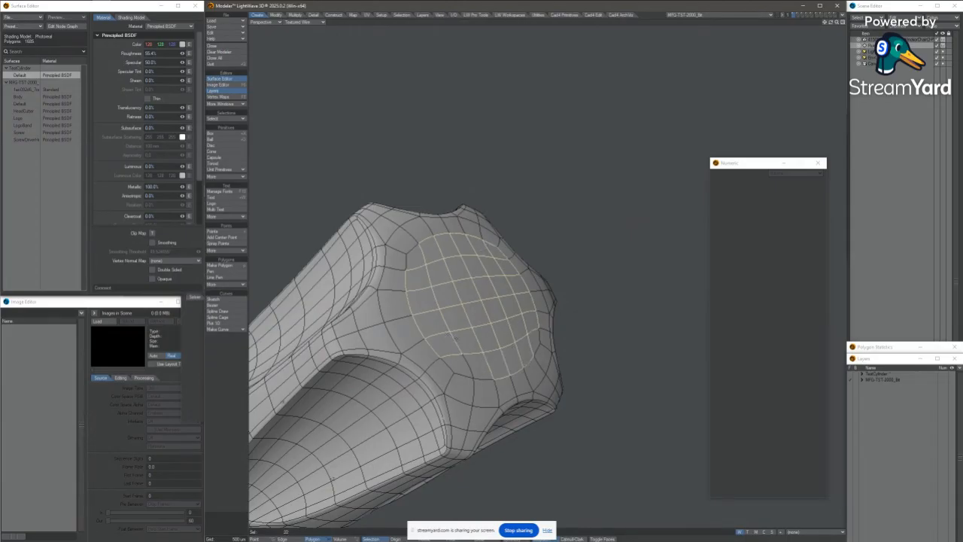
key("KP_0")
key("KP_0")
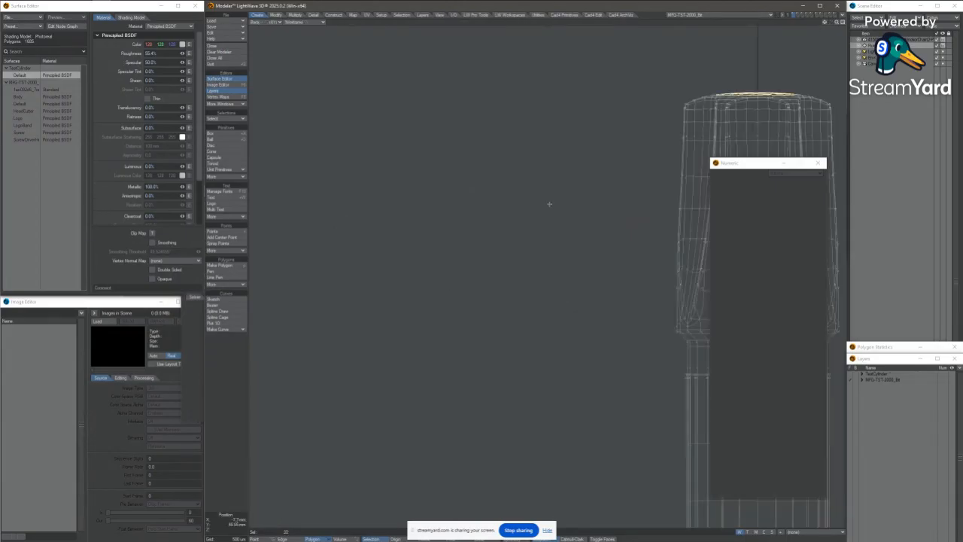
left_click_drag(699, 133, 605, 206, "alt")
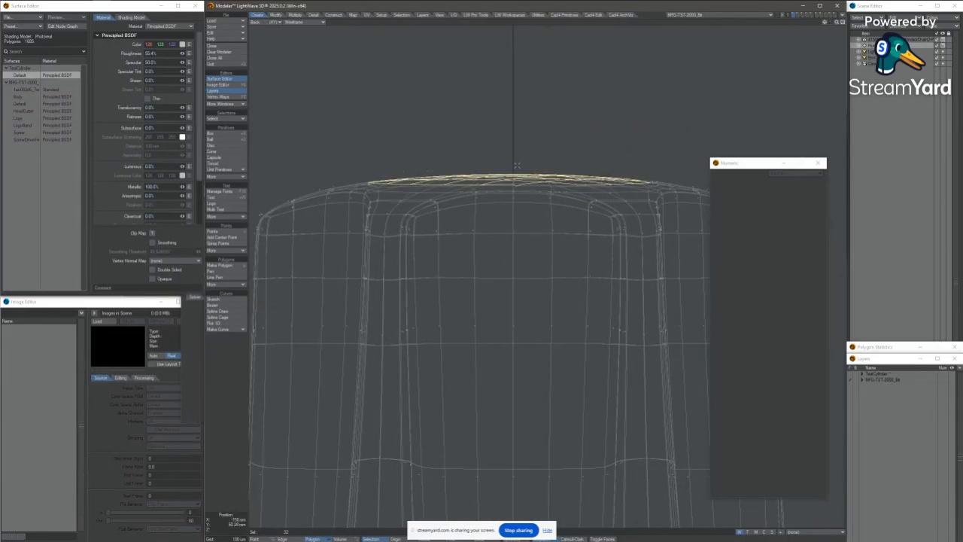
left_click_drag(508, 232, 519, 190, "ctrl+alt")
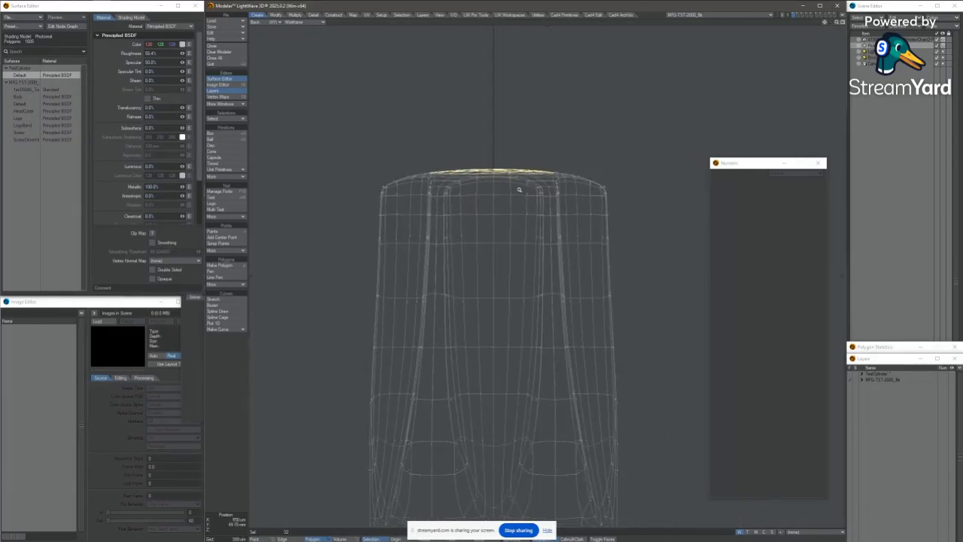
key("KP_9")
left_click_drag(495, 265, 468, 286, "ctrl+alt")
left_click_drag(469, 286, 521, 279, "ctrl+alt")
left_click_drag(505, 278, 536, 298, "alt")
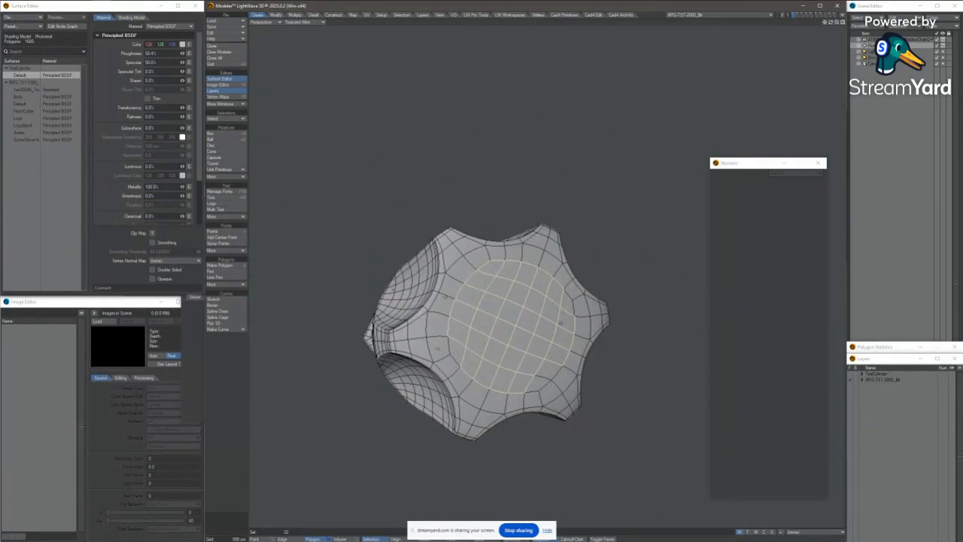
mouse_move(556, 331)
left_mouse_down()
mouse_move(550, 364)
mouse_move(449, 350)
mouse_move(461, 387)
mouse_move(519, 361)
mouse_move(482, 339)
left_mouse_up()
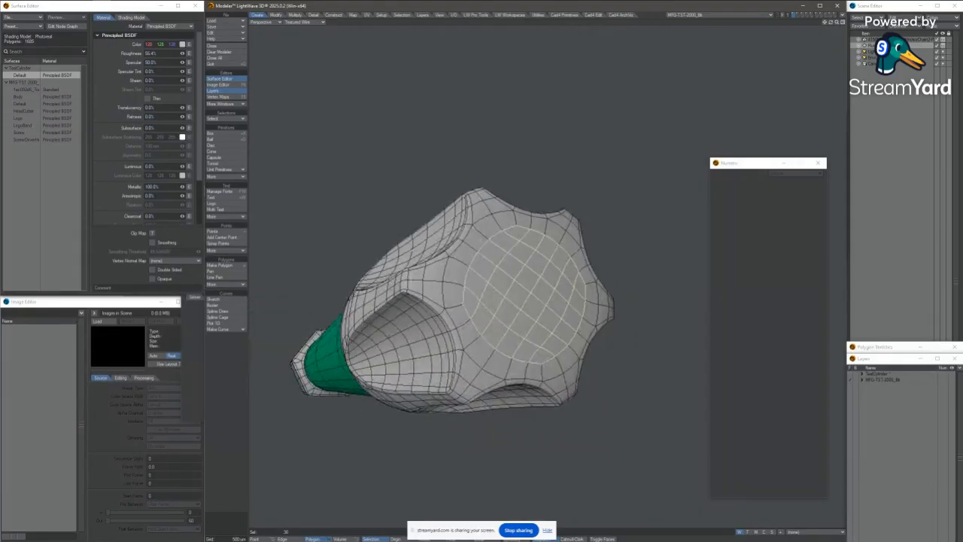
Deselect the cap polygons and examine the patched topology of the bit's opposite rounded end and its overall shape.
left_click_drag(527, 283, 544, 431, "alt")
left_click_drag(588, 389, 461, 296, "alt")
key("slash")
scroll(531, 331, "down", 5)
scroll(593, 342, "up", 4)
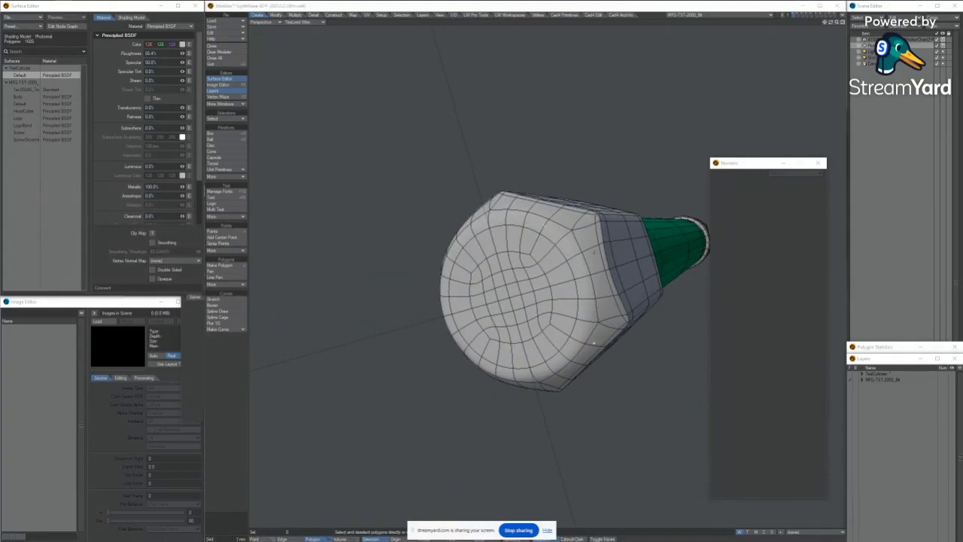
left_click_drag(535, 318, 452, 226, "alt")
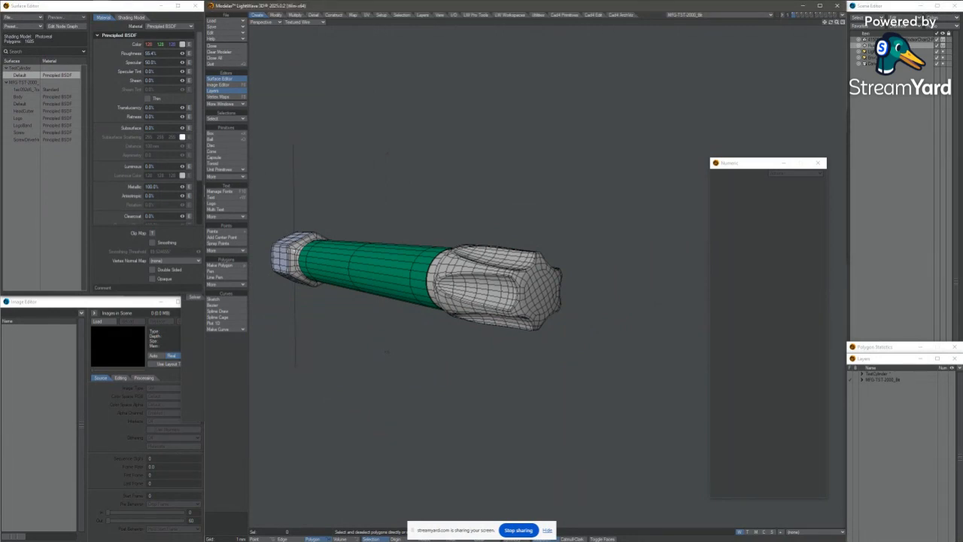
Switch to LightWave Layout and clear the burning chair scene without saving it.
mouse_move(255, 3)
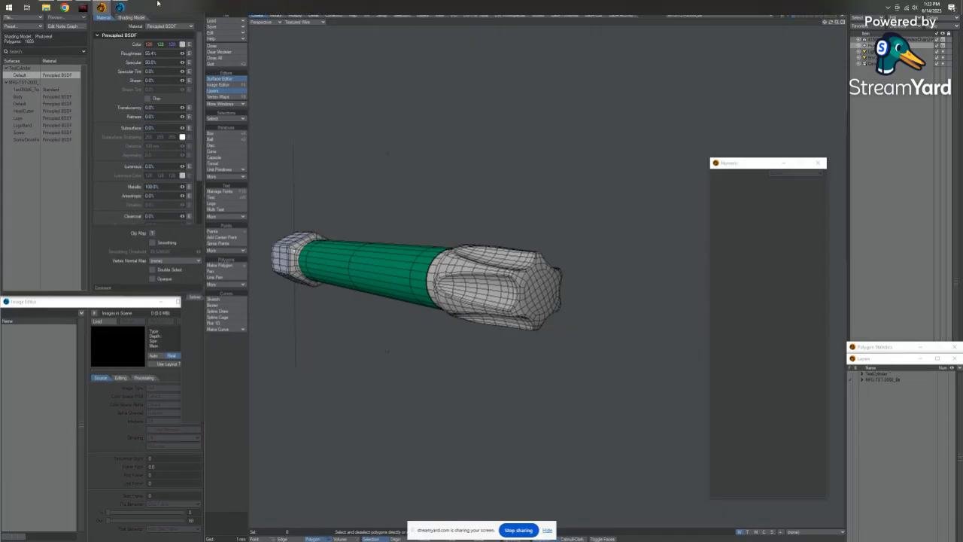
left_click(120, 7)
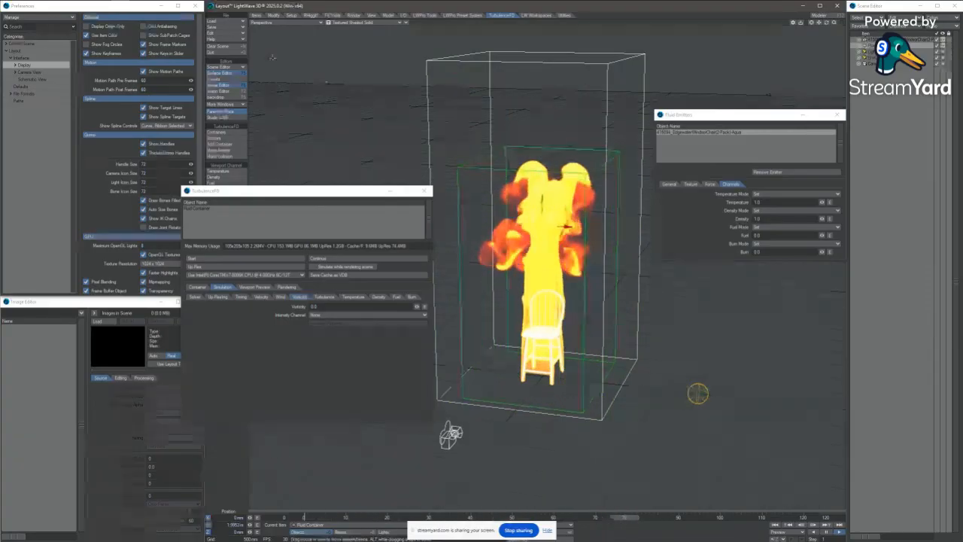
left_click(231, 47)
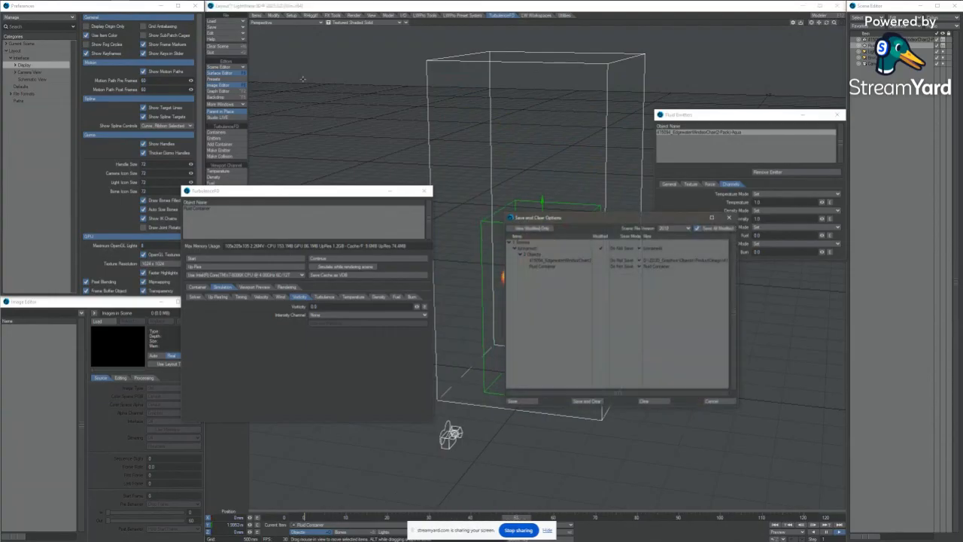
left_click(655, 401)
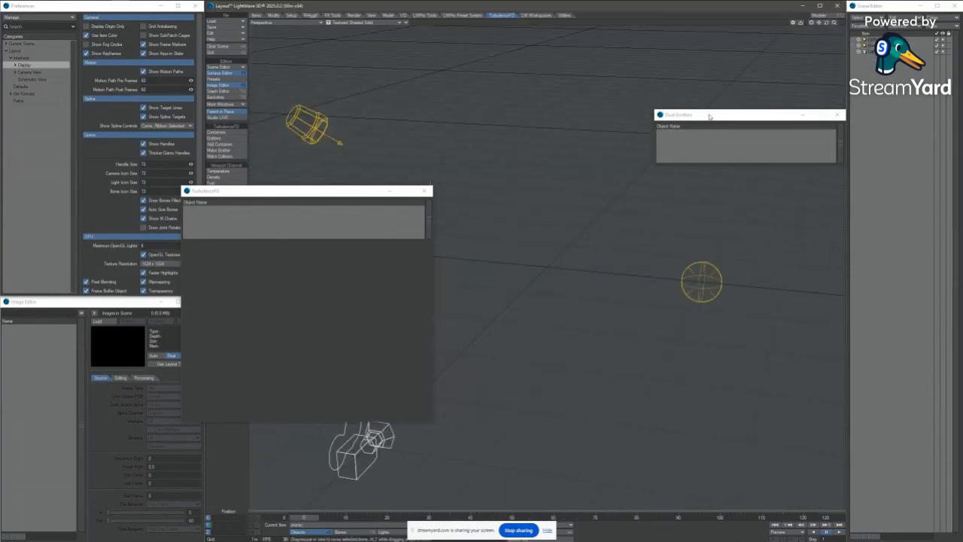
Close the Fluid Emitters and TurbulenceFD windows and quit Layout.
left_click(838, 115)
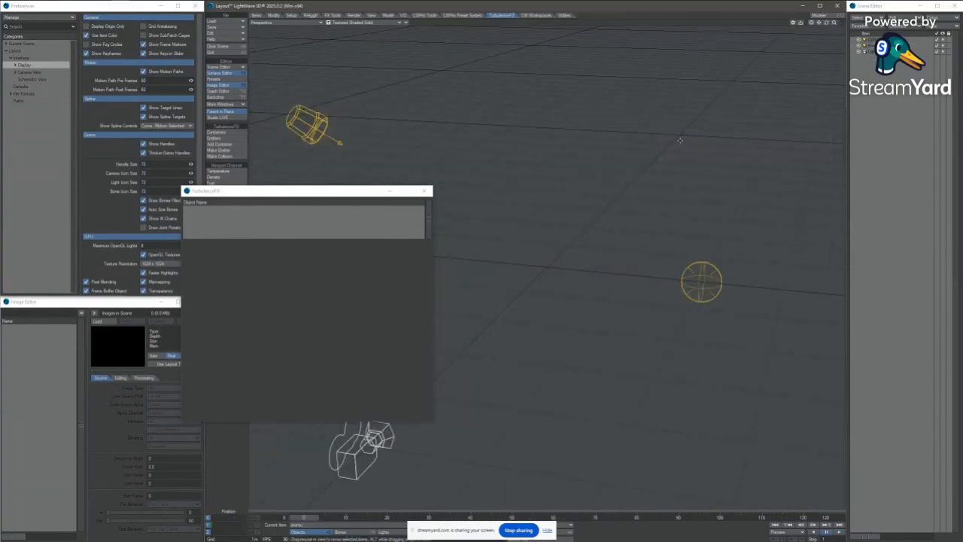
left_click(424, 191)
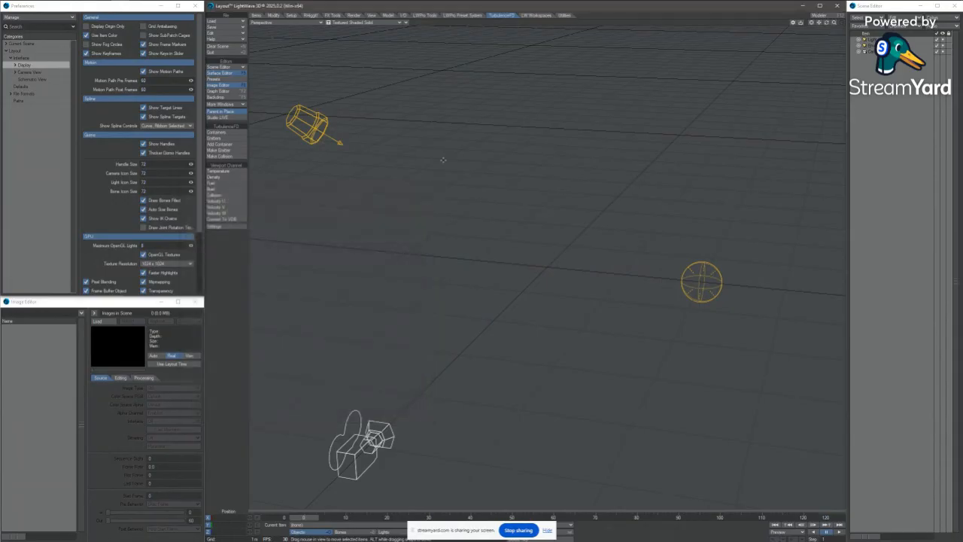
left_click(837, 7)
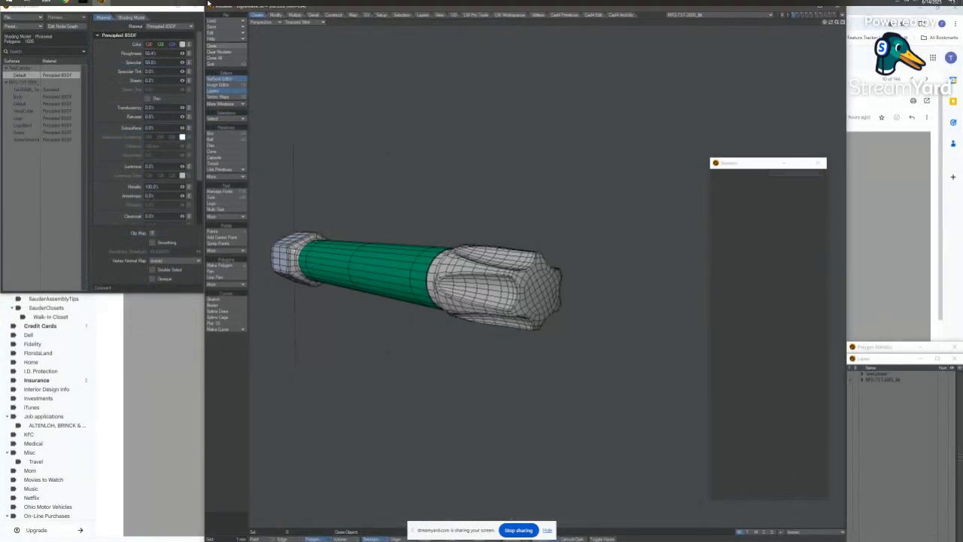
Launch Layout 2025.0.2 again and hide the screen-sharing notice.
mouse_move(112, 4)
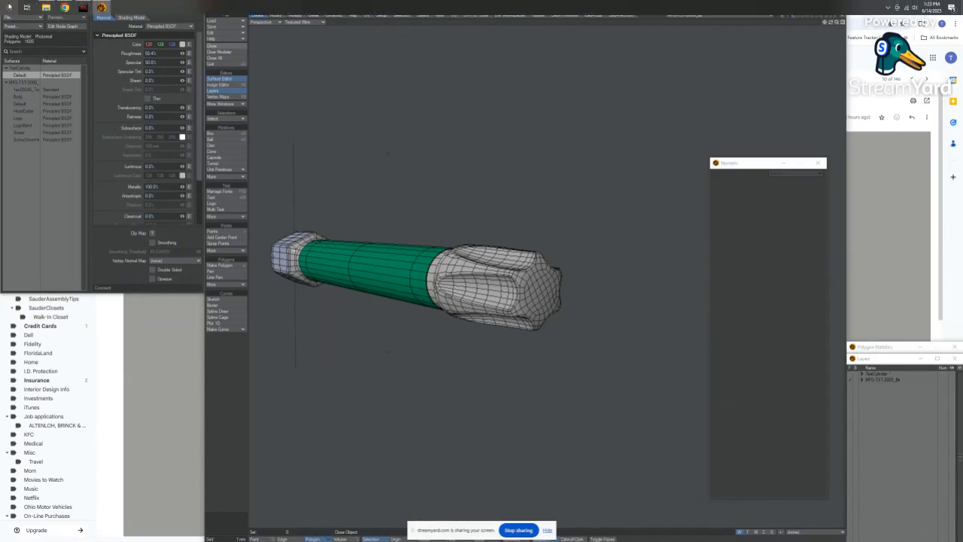
left_click(9, 4)
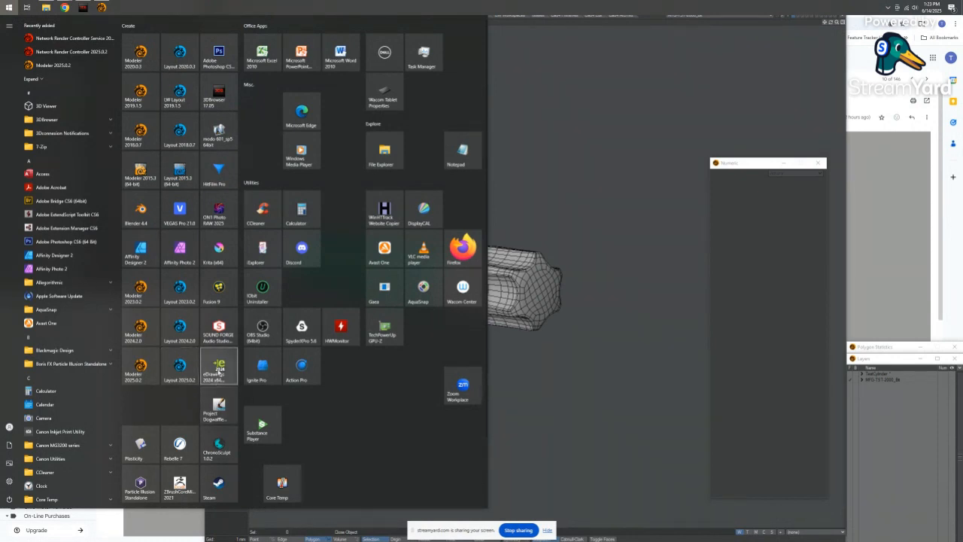
left_click(180, 367)
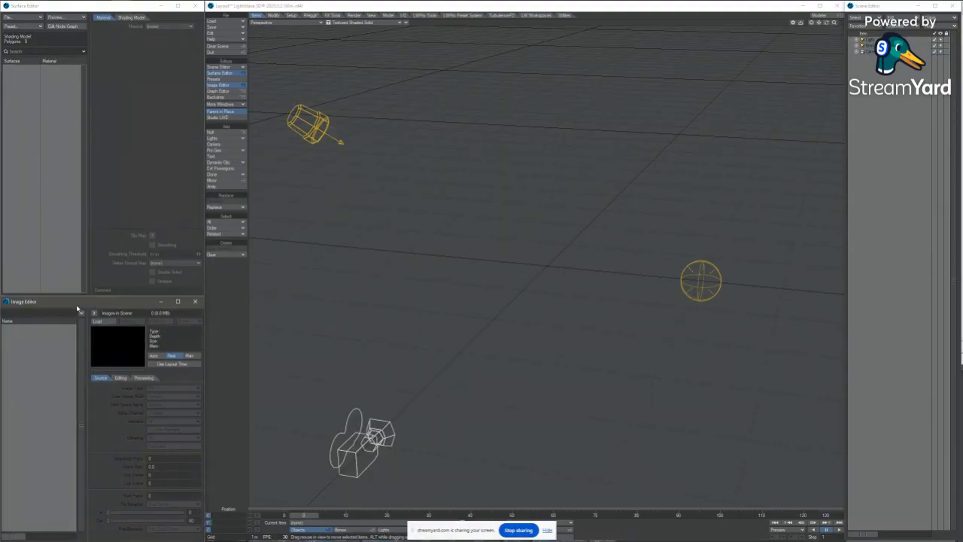
left_click_drag(685, 539, 684, 541)
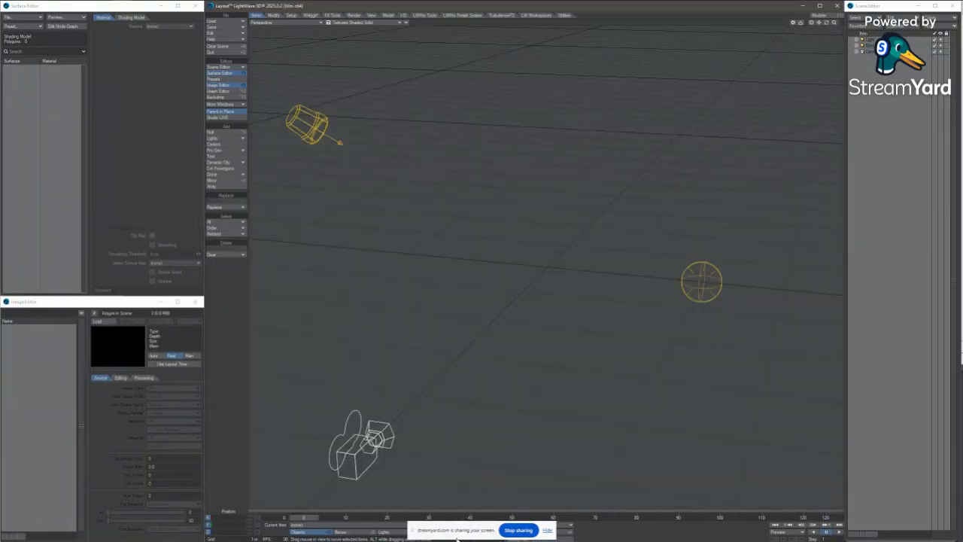
left_click(548, 530)
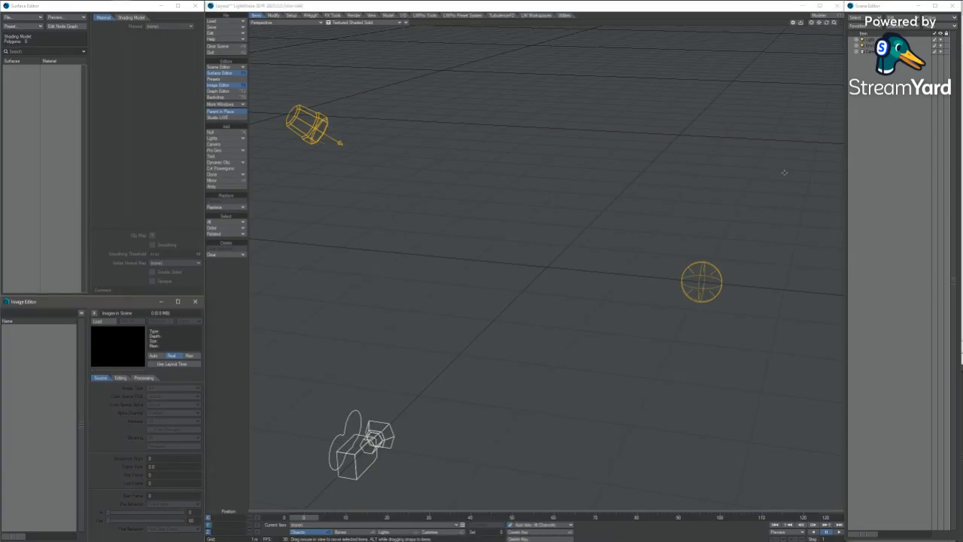
Load the aqua Edgewater Windsor chair object into the empty scene and frame it in the perspective view.
left_click(889, 16)
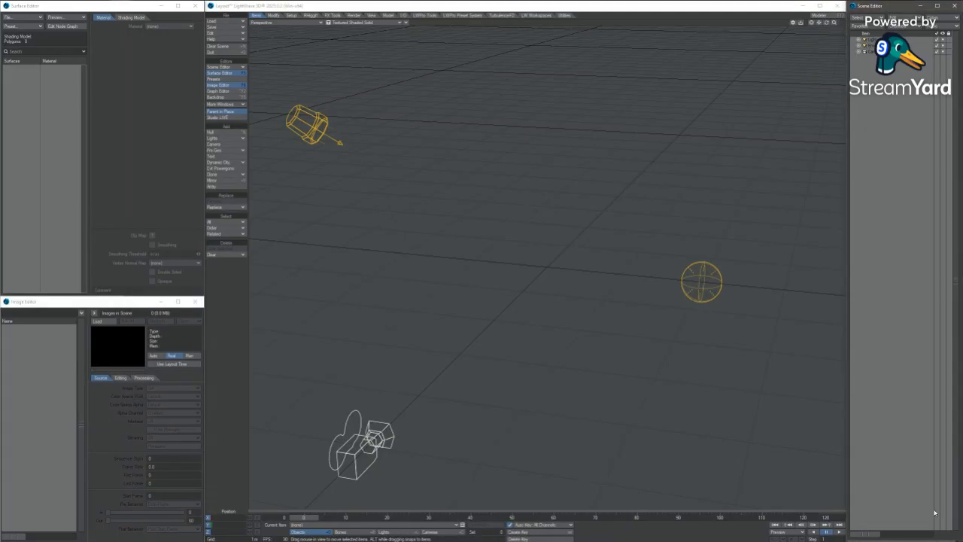
left_click_drag(931, 538, 931, 541)
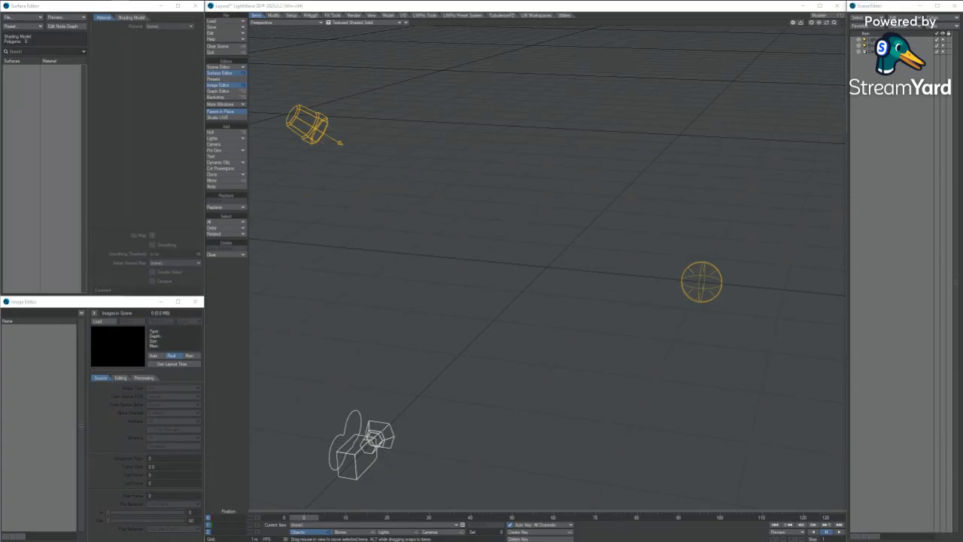
left_click_drag(120, 0, 552, 268)
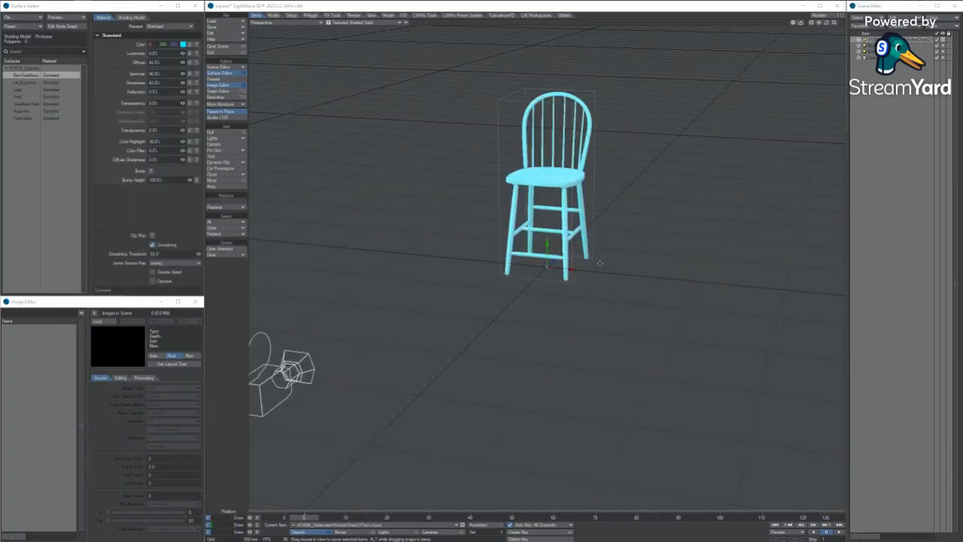
left_click_drag(584, 239, 546, 274, "alt+shift")
mouse_move(530, 204)
left_mouse_down("alt")
mouse_move(492, 297)
mouse_move(502, 318)
mouse_move(536, 312)
mouse_move(502, 297)
mouse_move(527, 193)
left_mouse_up("alt")
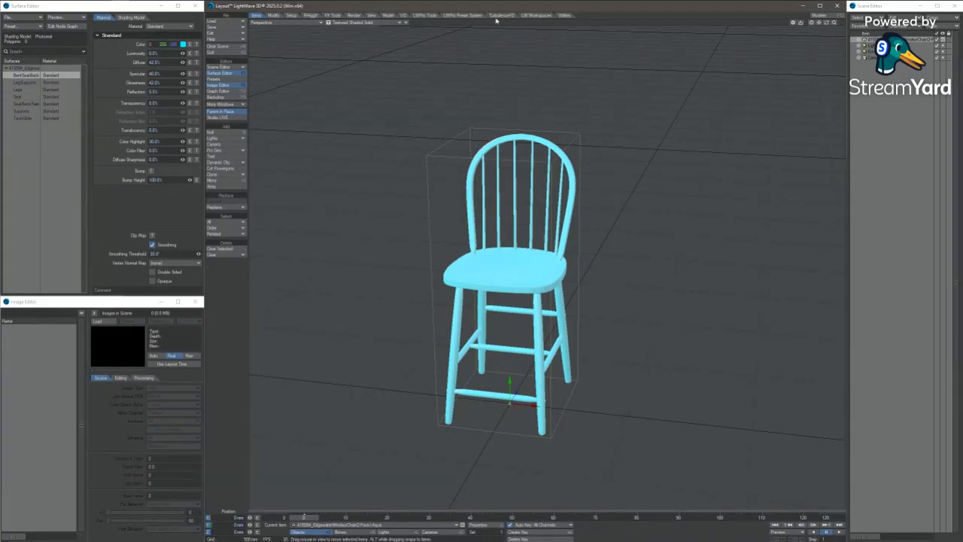
Make the chair a TurbulenceFD fluid emitter and select it in the Fluid Emitters window.
left_click(496, 17)
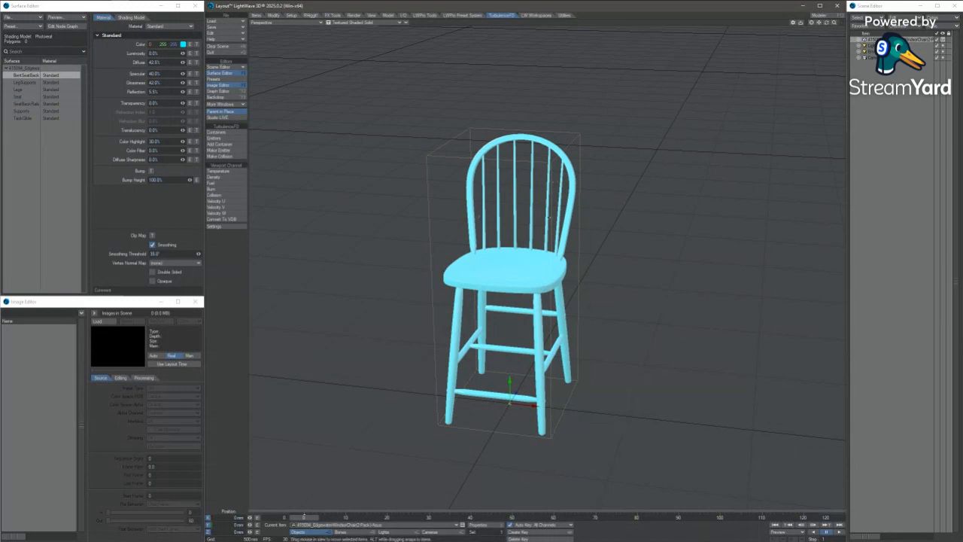
left_click(236, 139)
left_click_drag(260, 197, 729, 124)
left_click(687, 138)
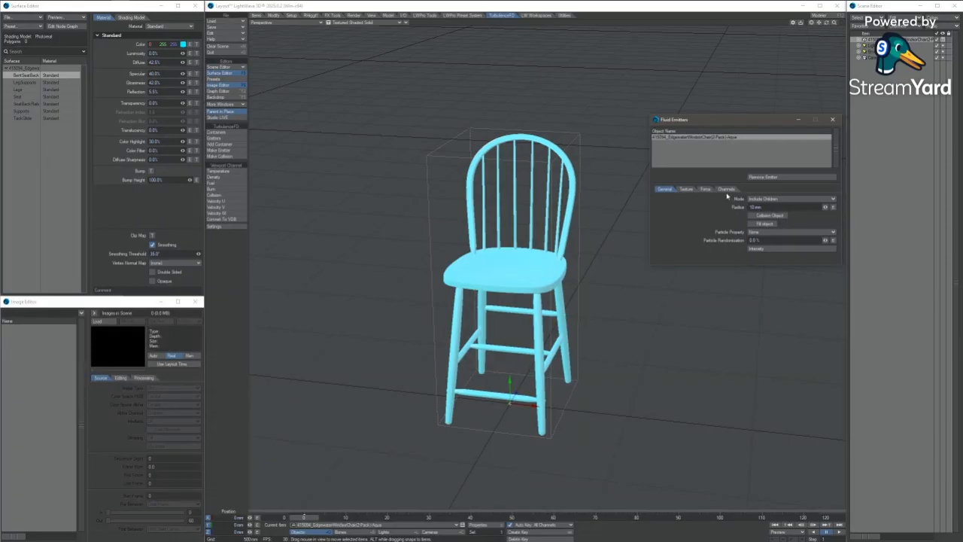
left_click_drag(745, 126, 734, 130)
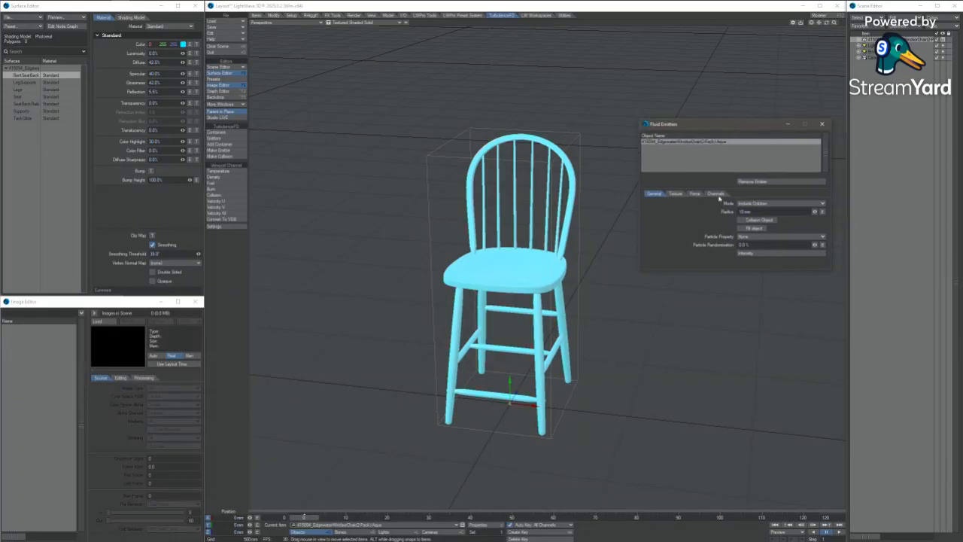
Set the chair emitter's temperature and density channel values to 1.0.
left_click(720, 194)
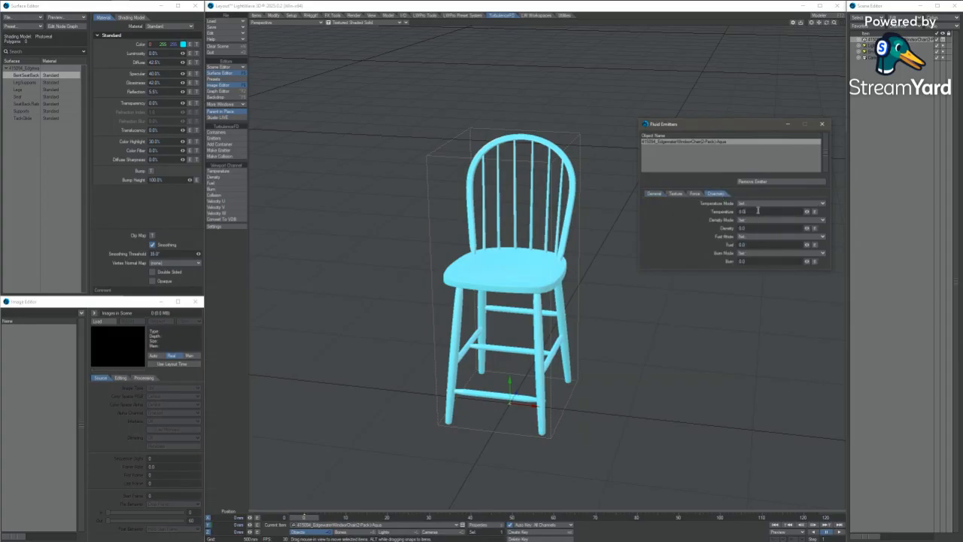
left_click(758, 212)
type("1")
key("Tab")
key("Tab")
left_click_drag(742, 131, 750, 123)
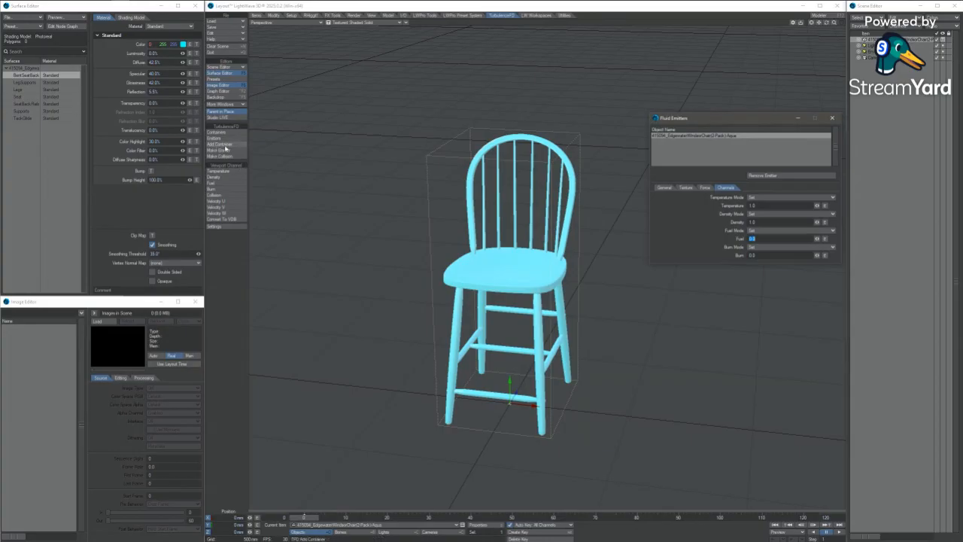
Add a fluid container under the default name Fluid Container and arrange its settings window and view around the chair.
left_click(226, 145)
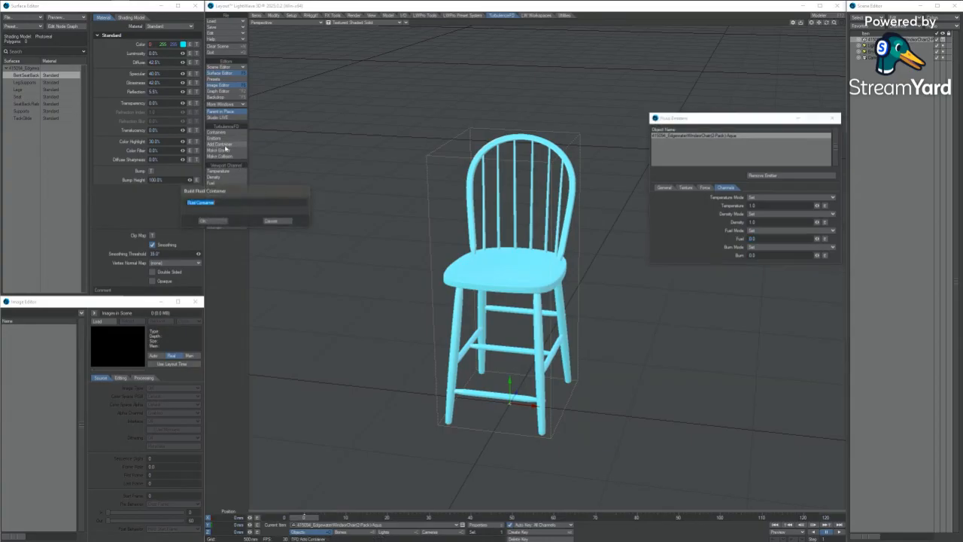
left_click(206, 221)
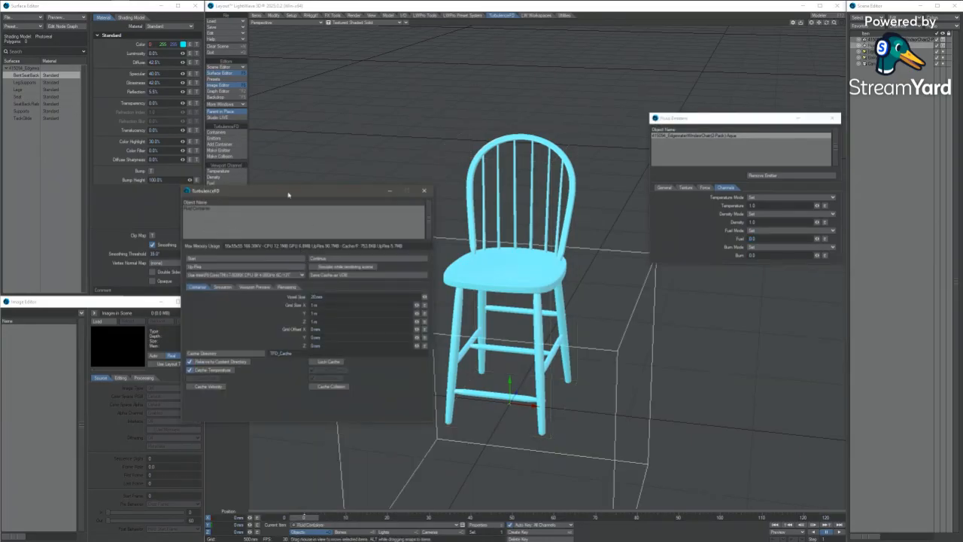
left_click_drag(289, 196, 150, 195)
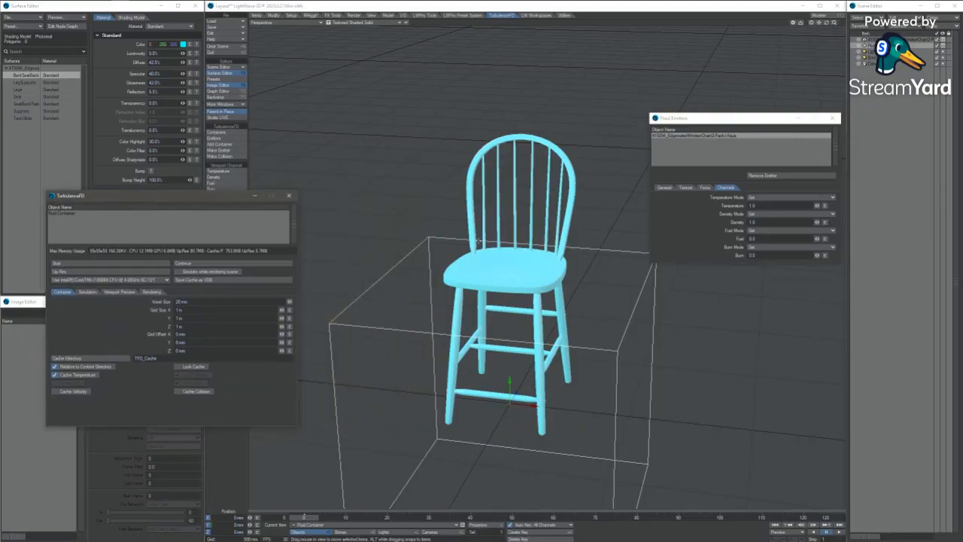
left_click(478, 241)
scroll(479, 240, "down", 5)
left_click_drag(479, 244, 362, 293, "alt")
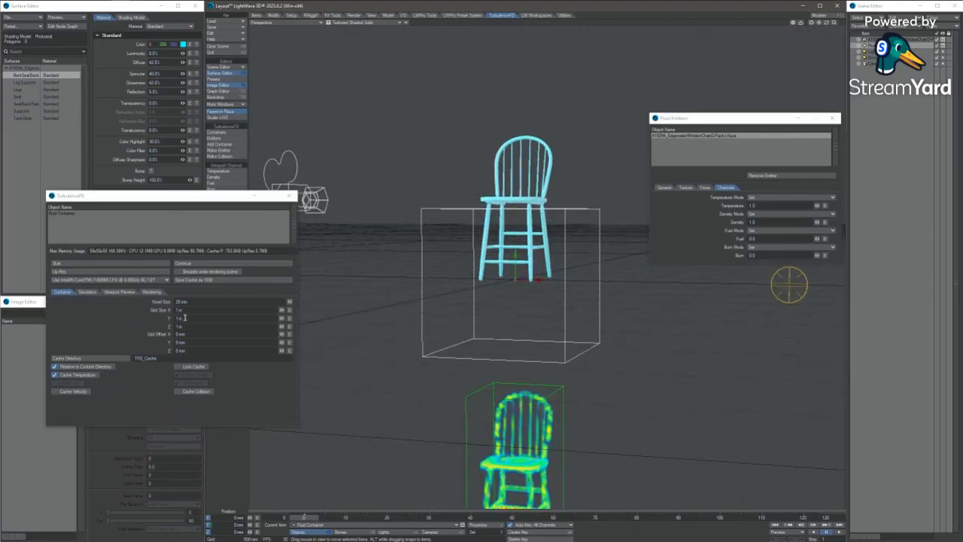
Set the fluid container's grid size to 2 m in X, 4 m in Y and 2 m in Z.
left_click_drag(191, 310, 139, 312)
type("2")
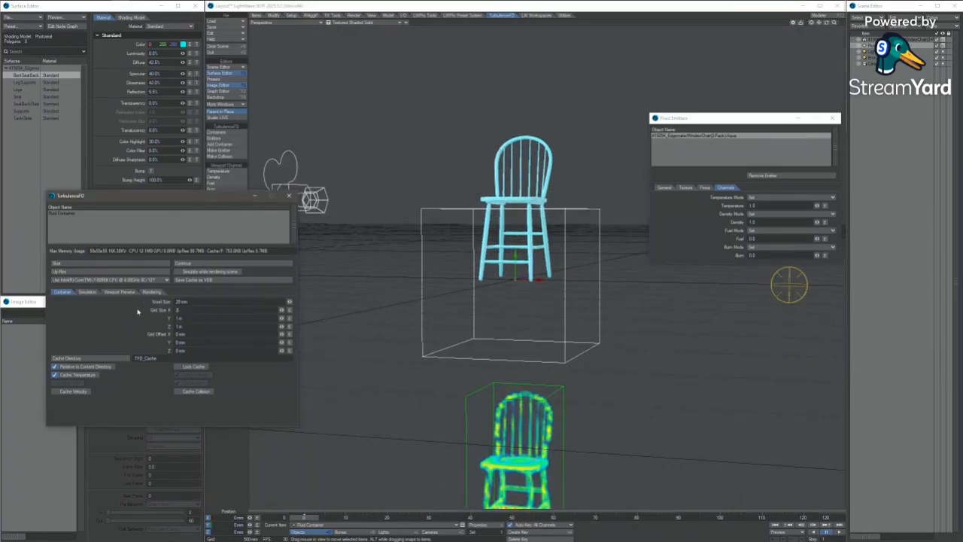
key("Tab")
type("4")
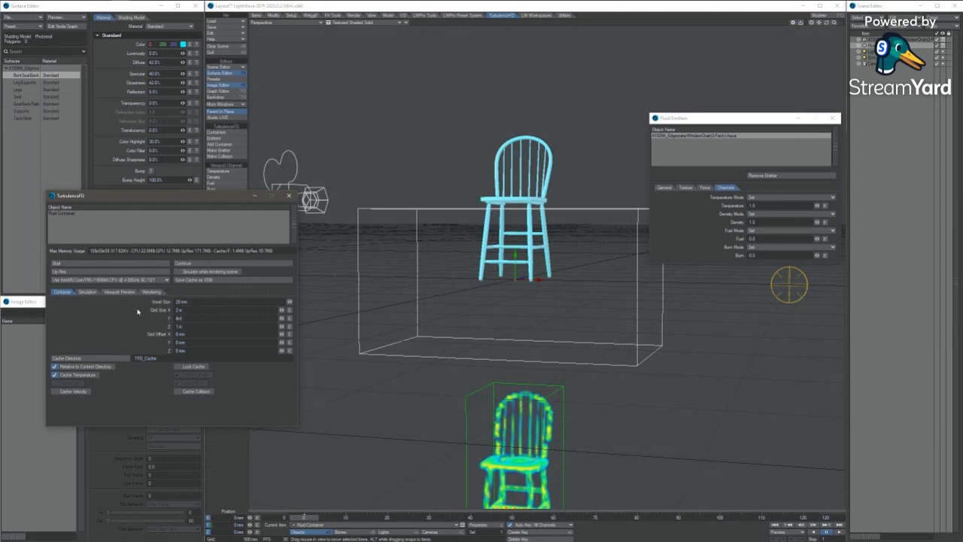
key("Tab")
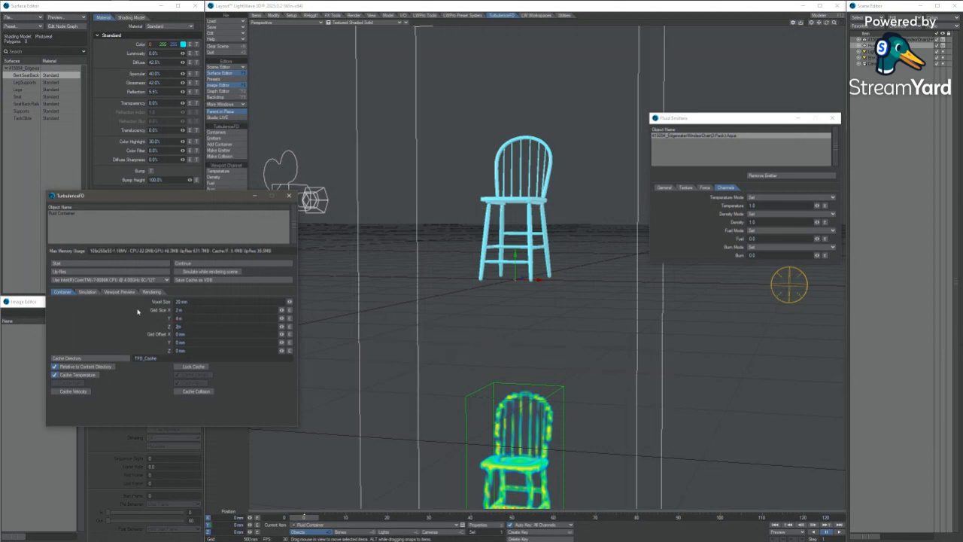
key("Tab")
Raise the fluid container to about 1.99 m in Y so that its base sits at floor level beneath the chair.
scroll(430, 266, "down", 5)
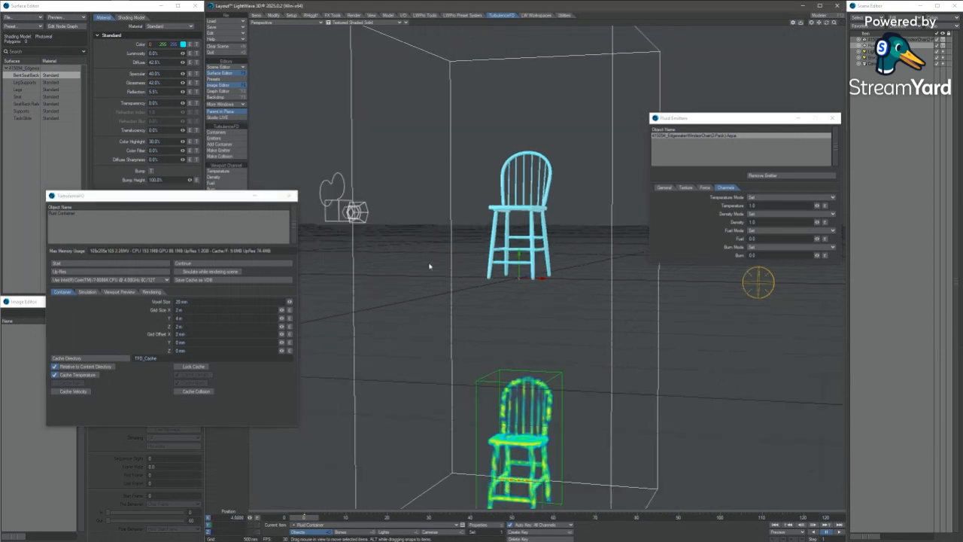
left_click_drag(430, 266, 504, 192, "alt")
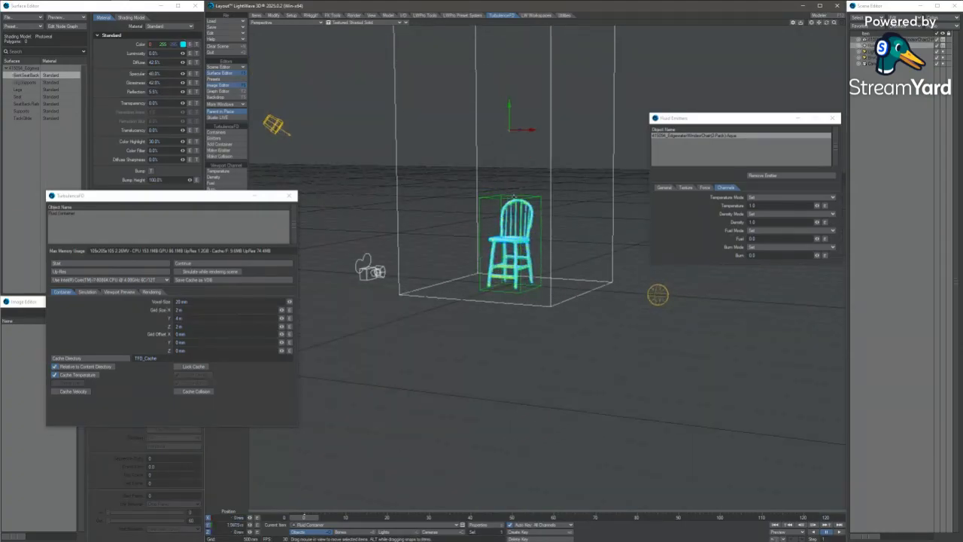
left_click_drag(468, 251, 399, 417, "alt")
left_click_drag(484, 185, 465, 238, "alt+shift")
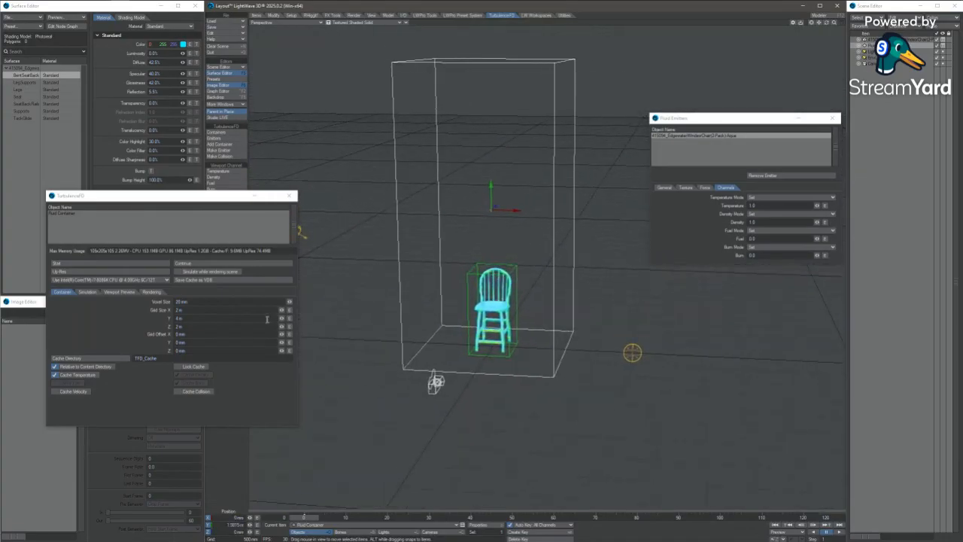
Set the container's Y grid size to 5 m and raise it to about 2.47 m so its base rests on the floor.
left_click(193, 318)
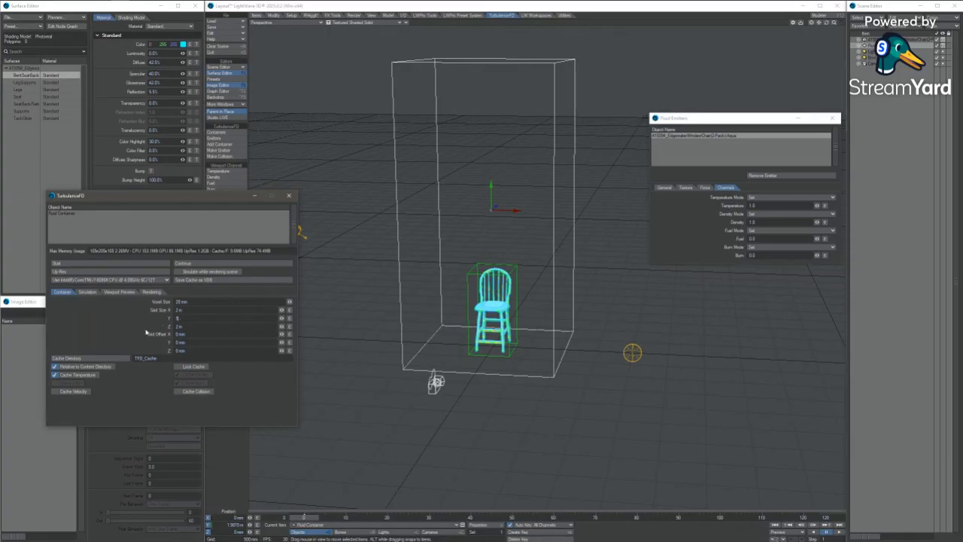
key("Tab")
left_click_drag(475, 197, 493, 115, "alt")
key("1")
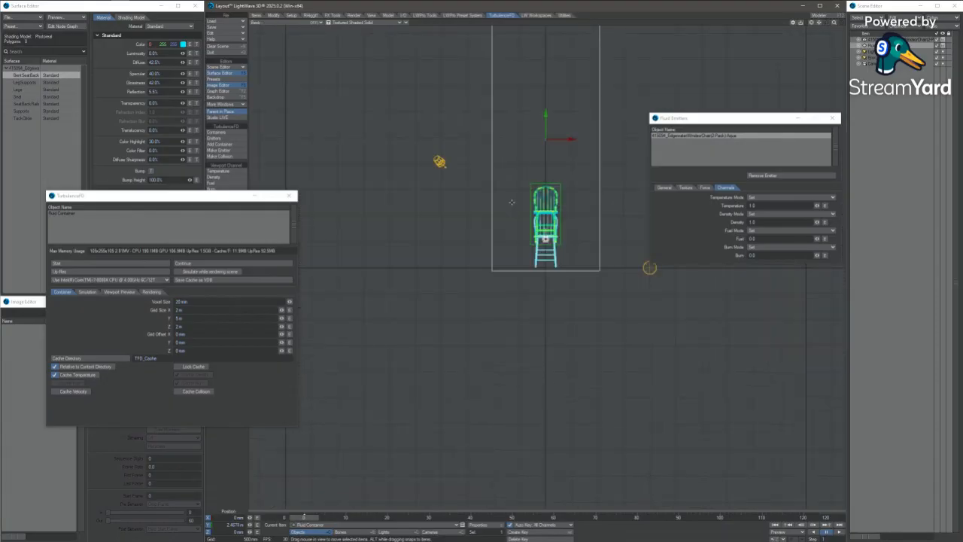
left_click_drag(485, 286, 447, 344, "alt+shift")
key("4")
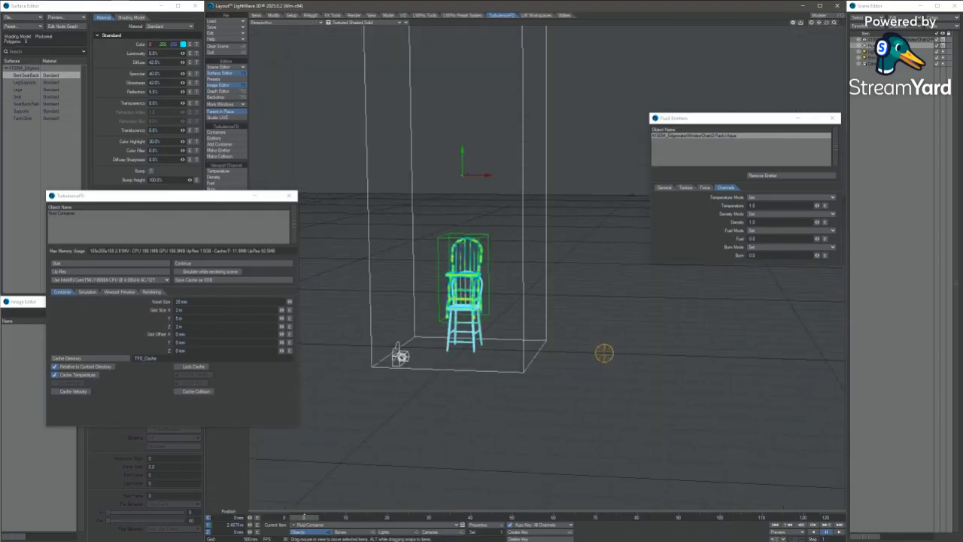
left_click_drag(465, 200, 460, 274, "alt+shift")
left_click_drag(435, 314, 493, 241, "alt")
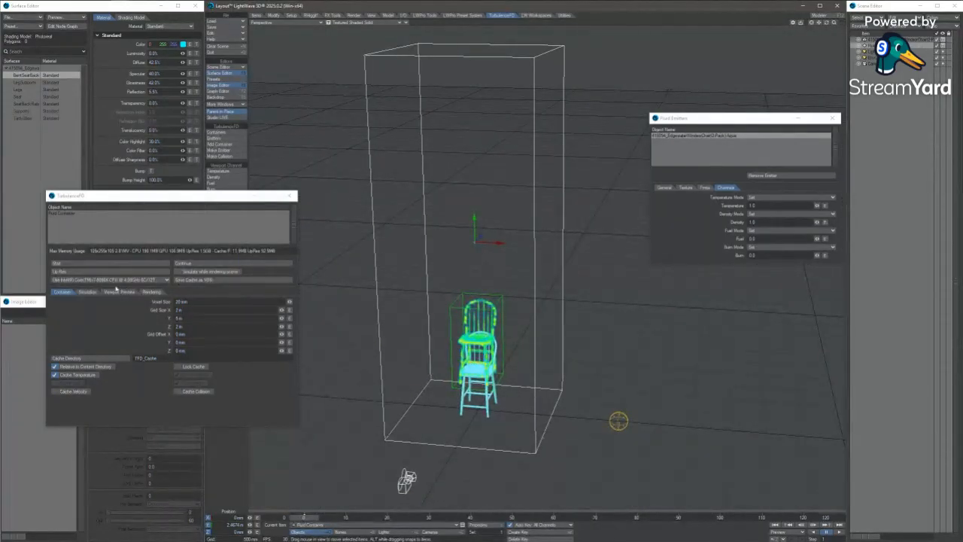
Inspect the emitter preview on the chair up close and switch the simulation device to the NVIDIA GeForce GTX GPU.
left_click_drag(183, 209, 224, 203)
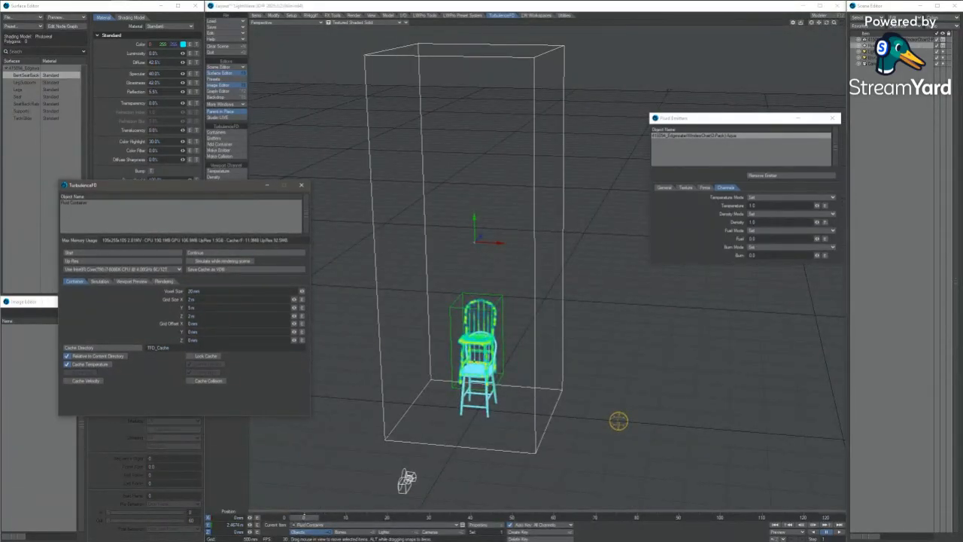
left_click_drag(484, 410, 495, 256, "alt")
scroll(501, 366, "up", 6)
scroll(493, 255, "up", 6)
left_click_drag(432, 216, 502, 250, "alt+shift")
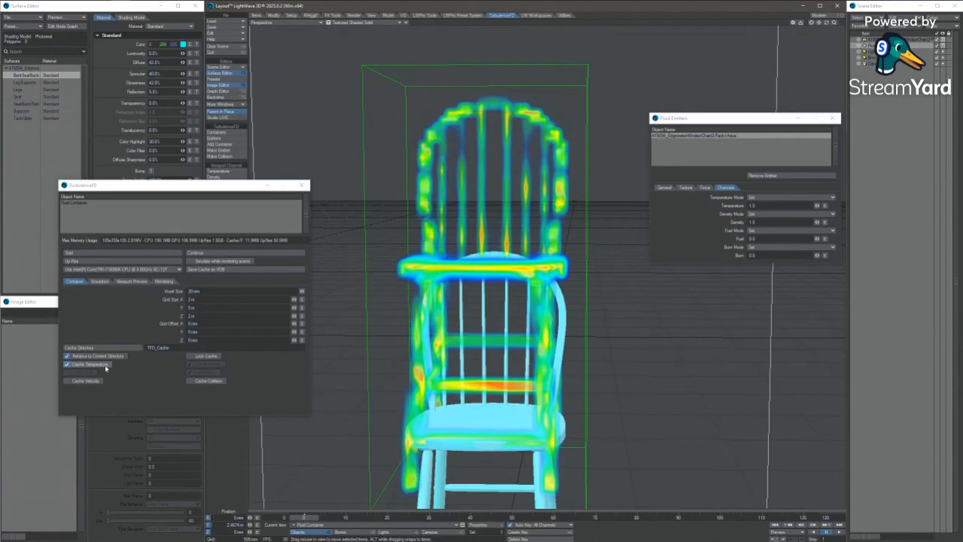
left_click(155, 269)
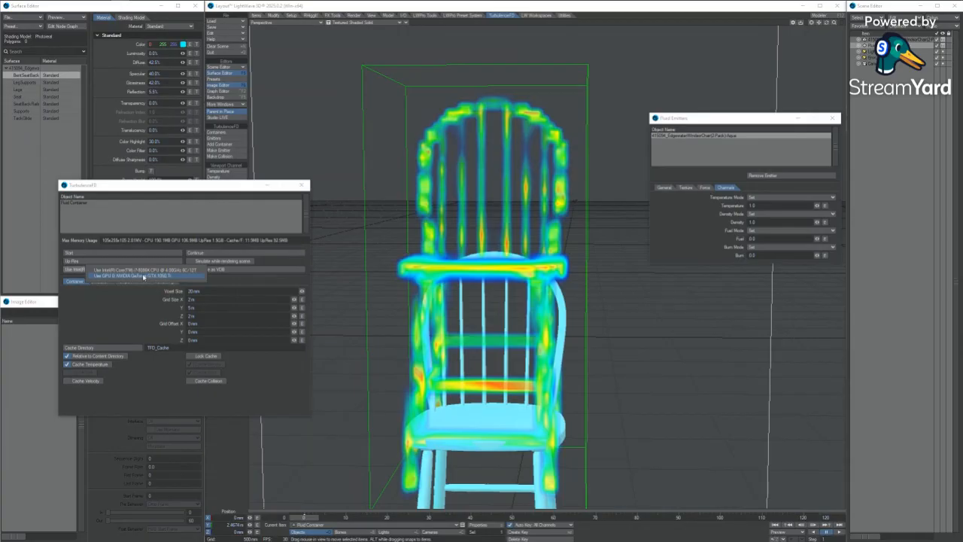
left_click(144, 276)
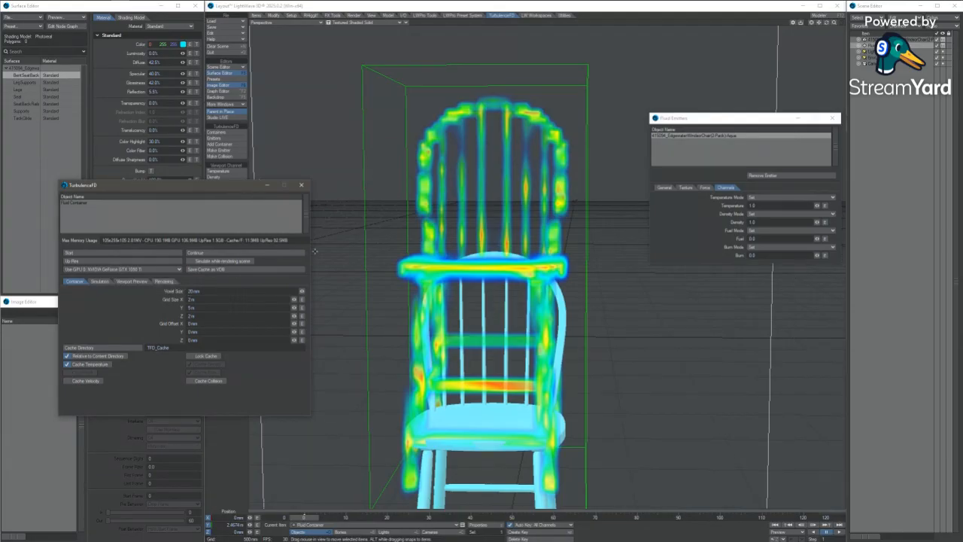
Try to run the fluid simulation on the GPU, overwriting the existing cache, and decline to create a crash report.
scroll(348, 213, "down", 4)
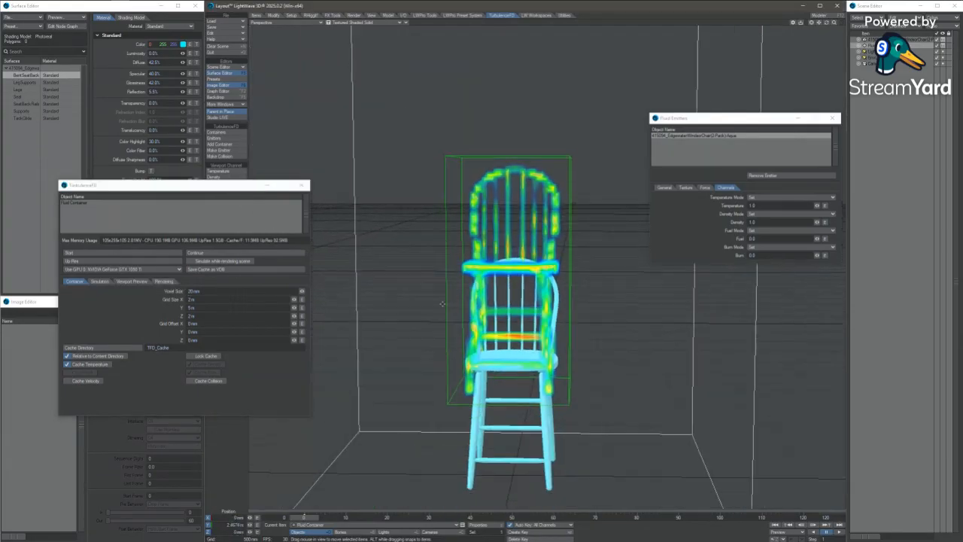
left_click(112, 253)
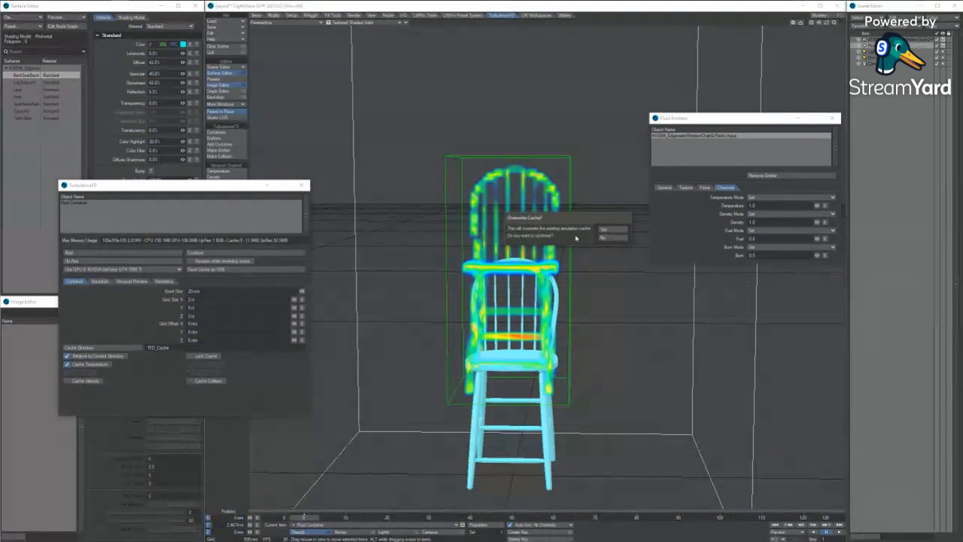
left_click(613, 229)
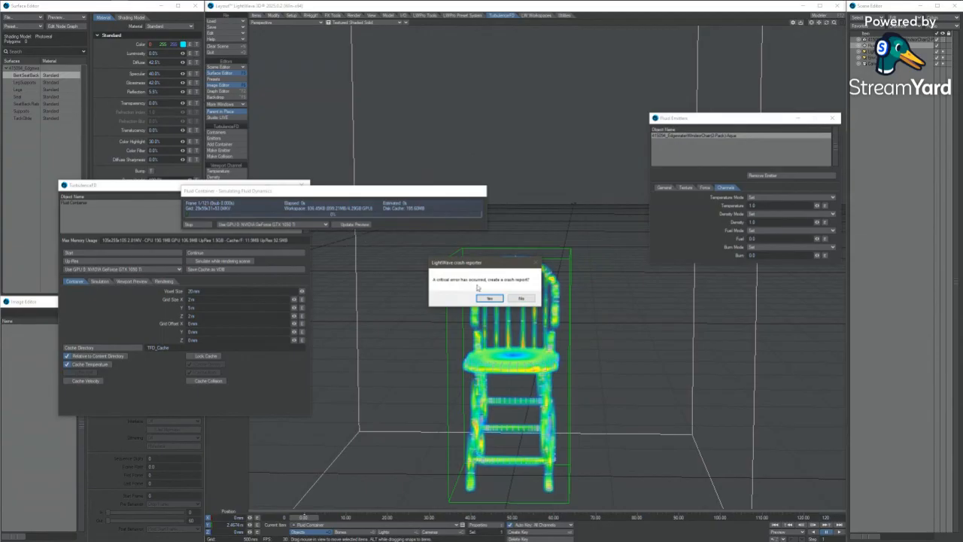
left_click(523, 299)
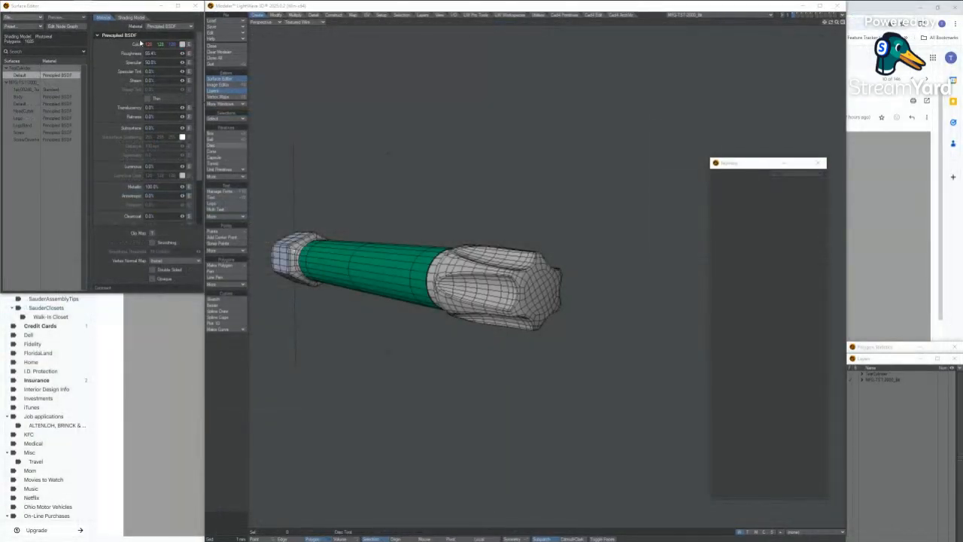
Relaunch Layout 2025.0.2 and realign the Image Editor, main and Scene Editor windows.
left_click(9, 7)
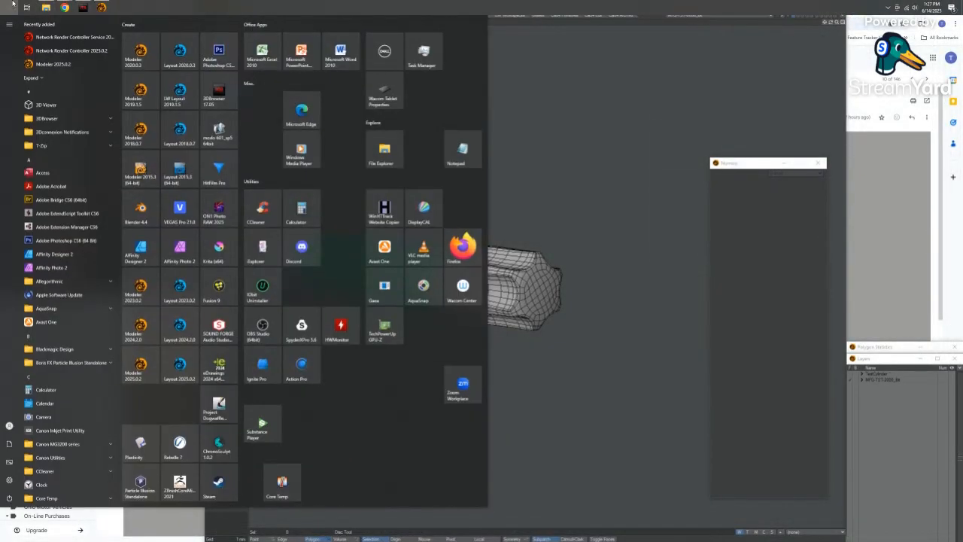
left_click(192, 372)
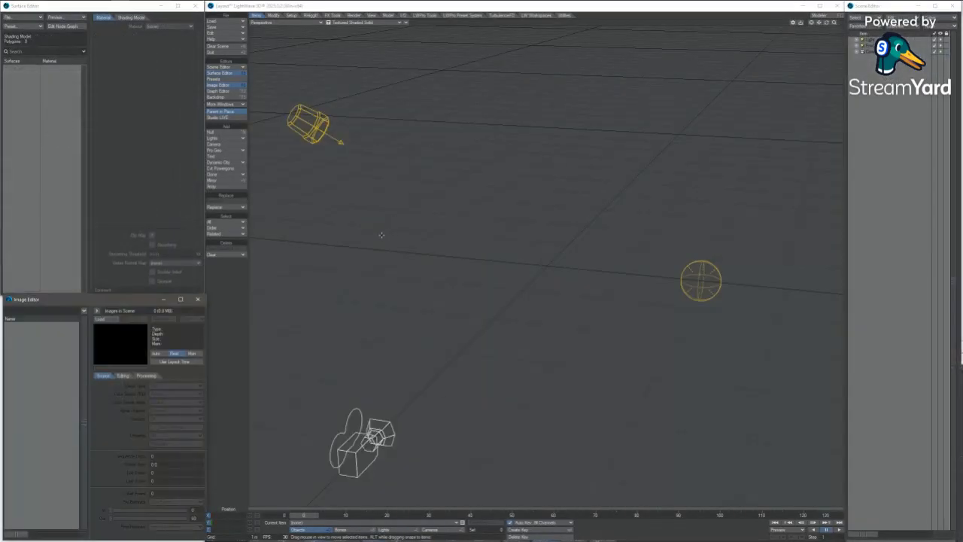
left_click_drag(90, 305, 88, 306)
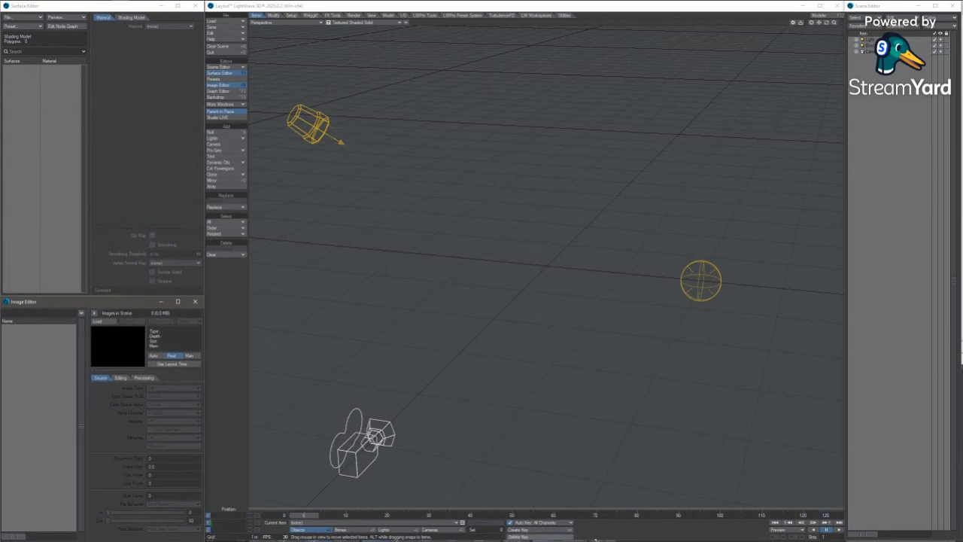
left_click_drag(539, 540, 539, 541)
left_click(891, 17)
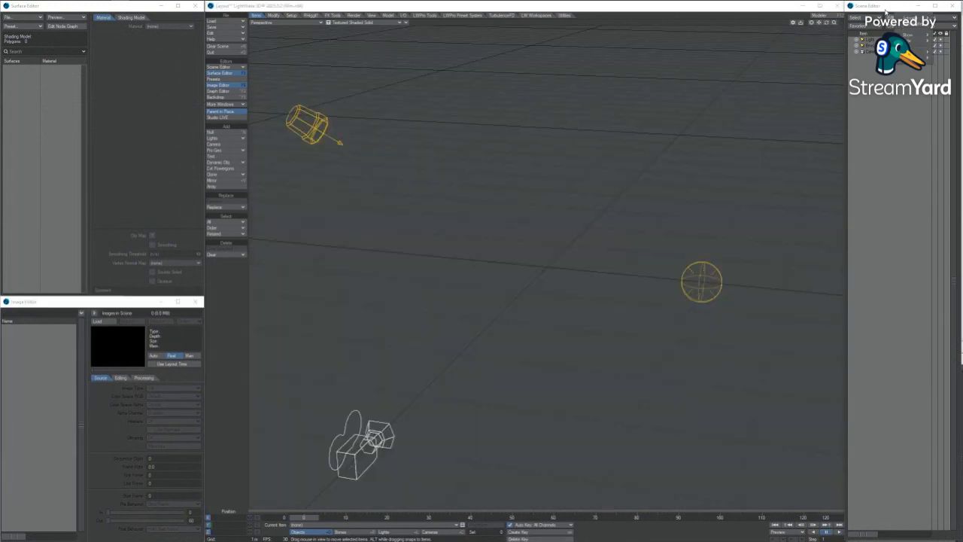
left_click(887, 11)
left_click_drag(889, 7, 892, 6)
left_click_drag(897, 537, 897, 540)
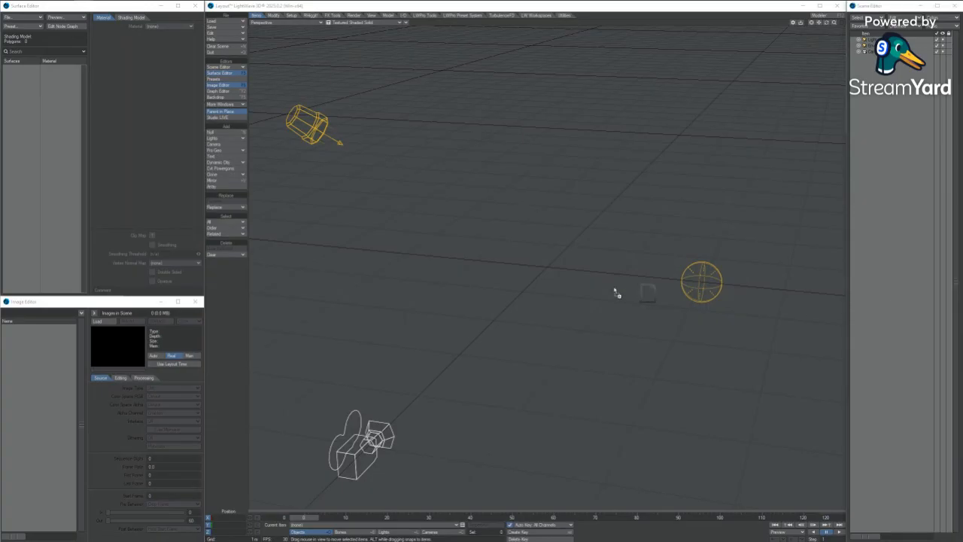
Load the aqua Edgewater Windsor chair and make it a TurbulenceFD emitter with temperature and density channel values of 1.0.
left_click_drag(616, 293, 543, 261)
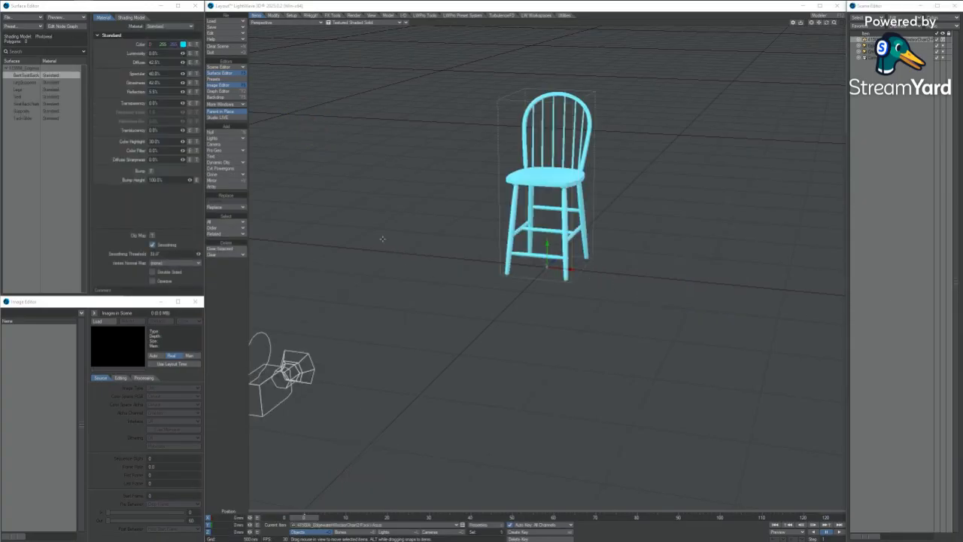
left_click(506, 15)
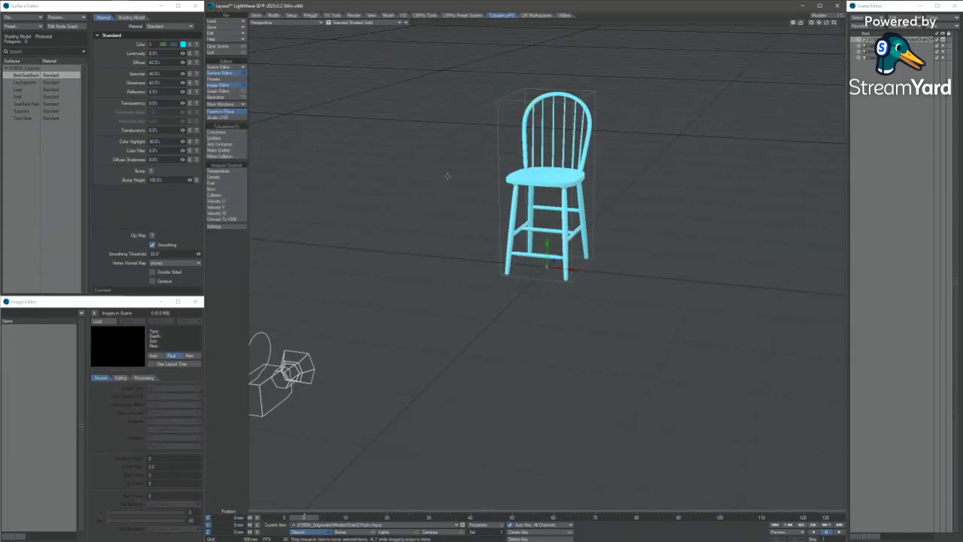
left_click(219, 150)
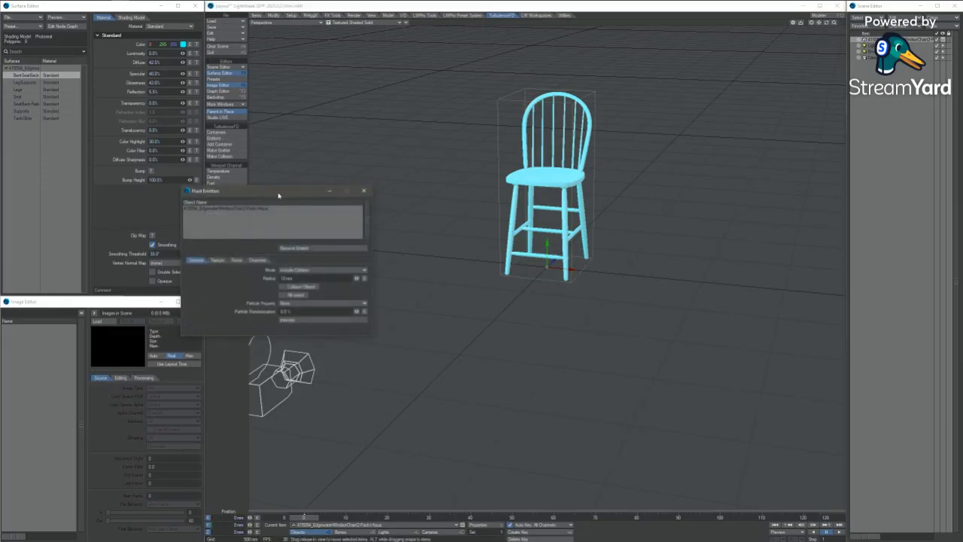
left_click_drag(277, 192, 724, 134)
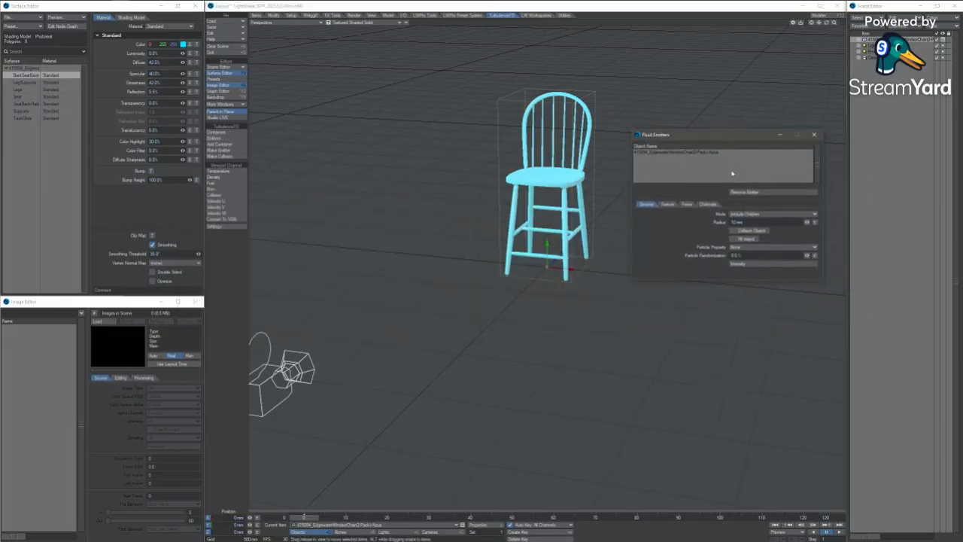
left_click(708, 204)
left_click(745, 222)
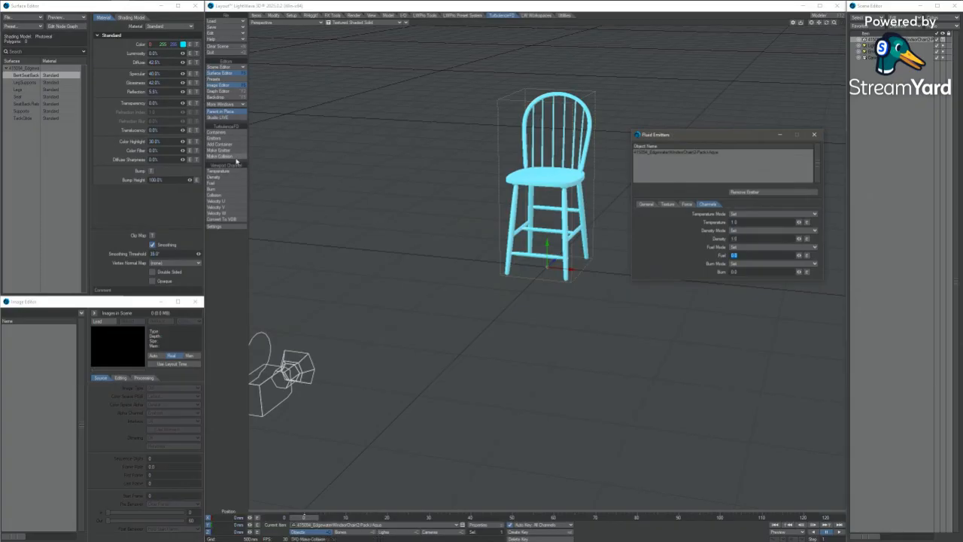
Add a fluid container under its default name with a grid size of 2 m in X, 4 m in Y and 2 m in Z.
left_click(219, 145)
left_click(276, 222)
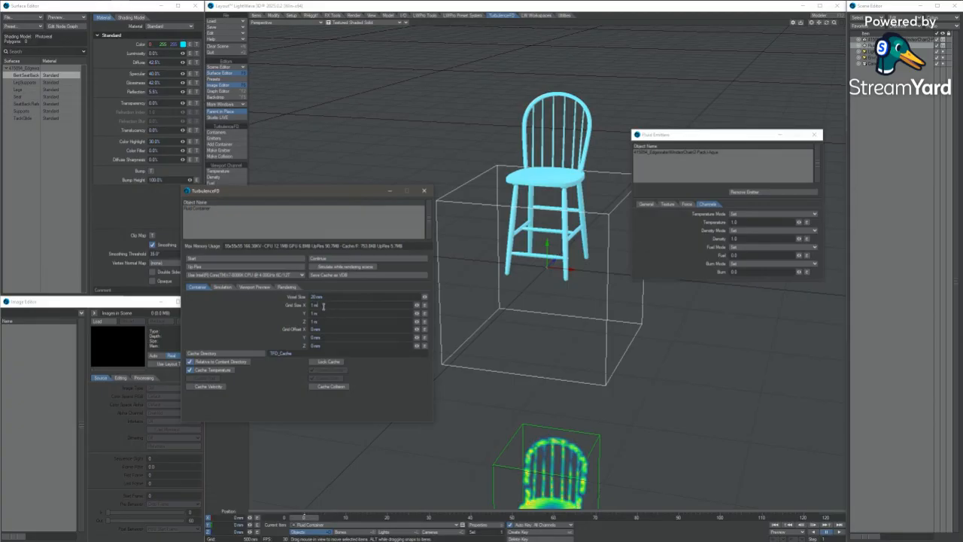
key("Tab")
key("Tab")
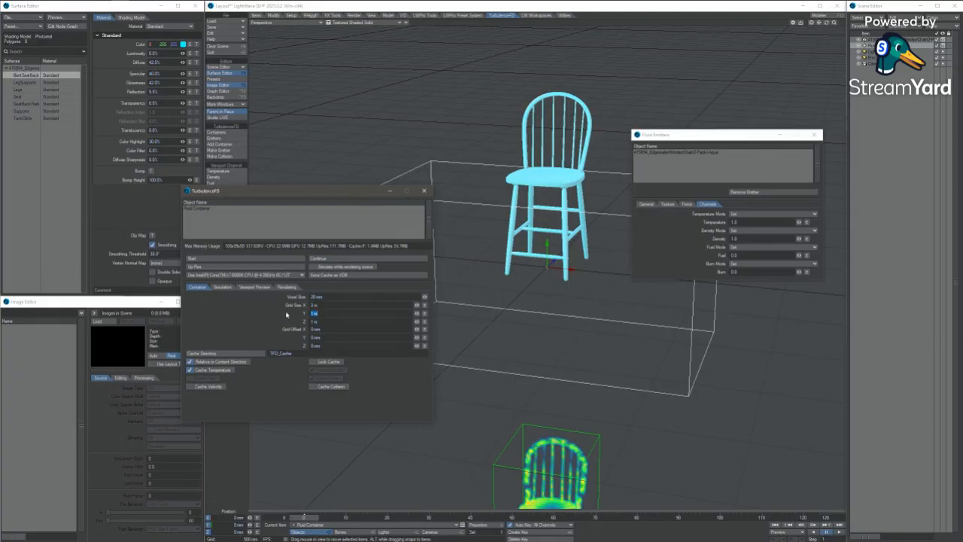
type("4")
key("Tab")
type("2")
key("Tab")
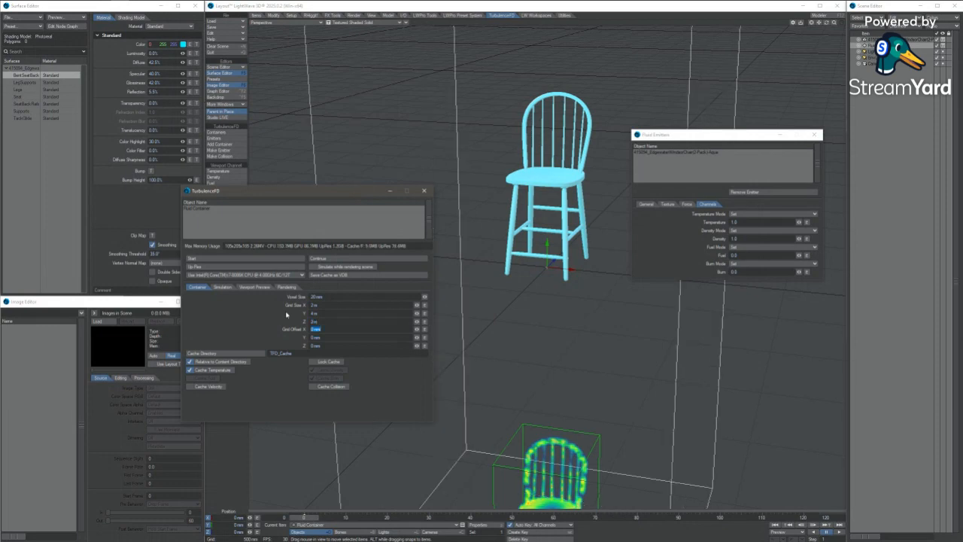
Raise the new fluid container to about 2.38 m in Y so that it surrounds the chair from near the floor.
scroll(515, 319, "down", 5)
mouse_move(505, 316)
left_mouse_down("alt")
mouse_move(514, 273)
mouse_move(515, 301)
left_mouse_up("alt")
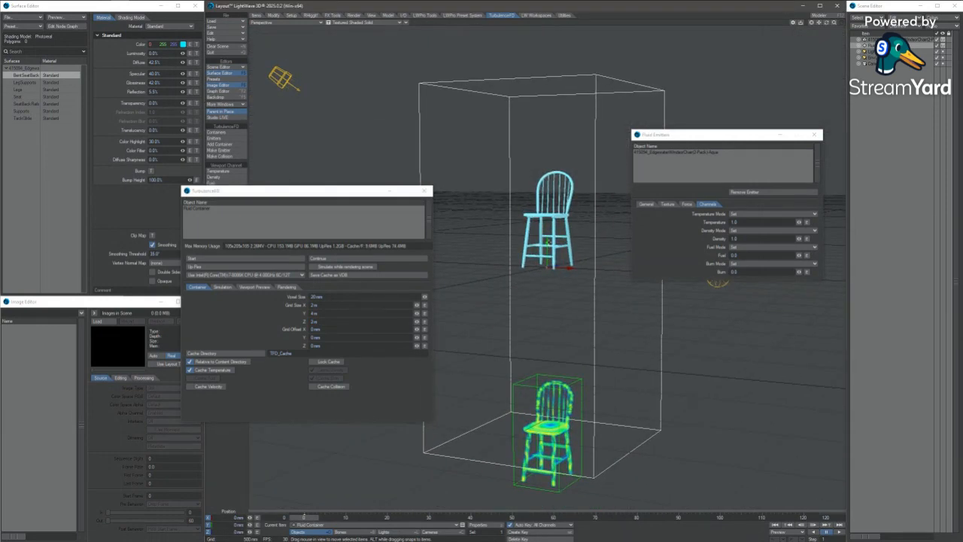
left_click_drag(548, 242, 539, 186)
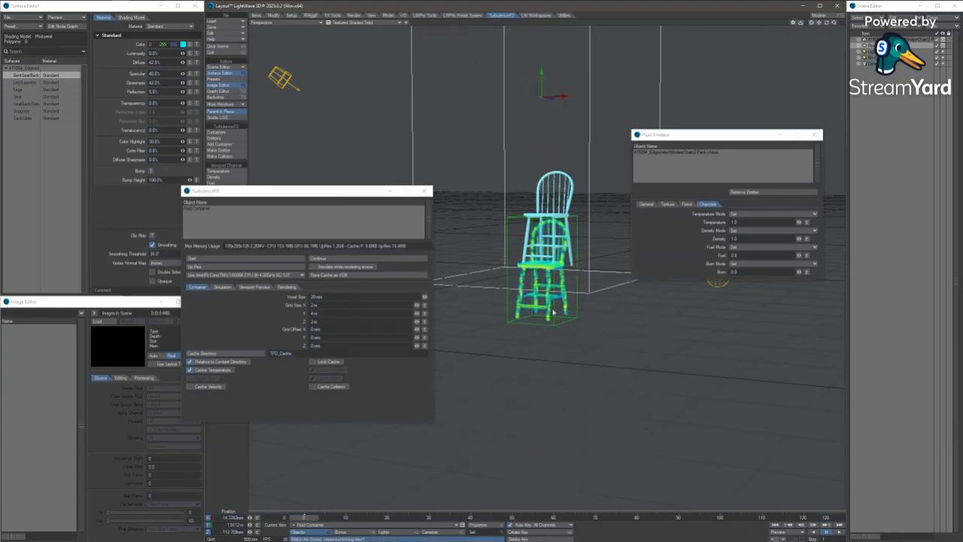
scroll(554, 305, "down", 3)
left_click_drag(554, 305, 520, 304, "alt")
left_click_drag(544, 143, 511, 288)
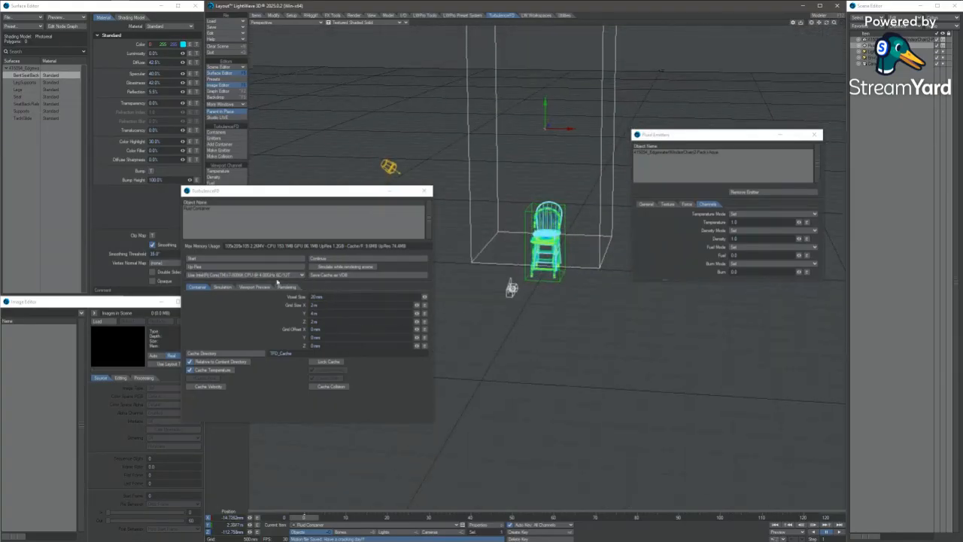
Try to start the fluid simulation, overwriting the existing simulation cache, and decline the crash report.
left_click(232, 261)
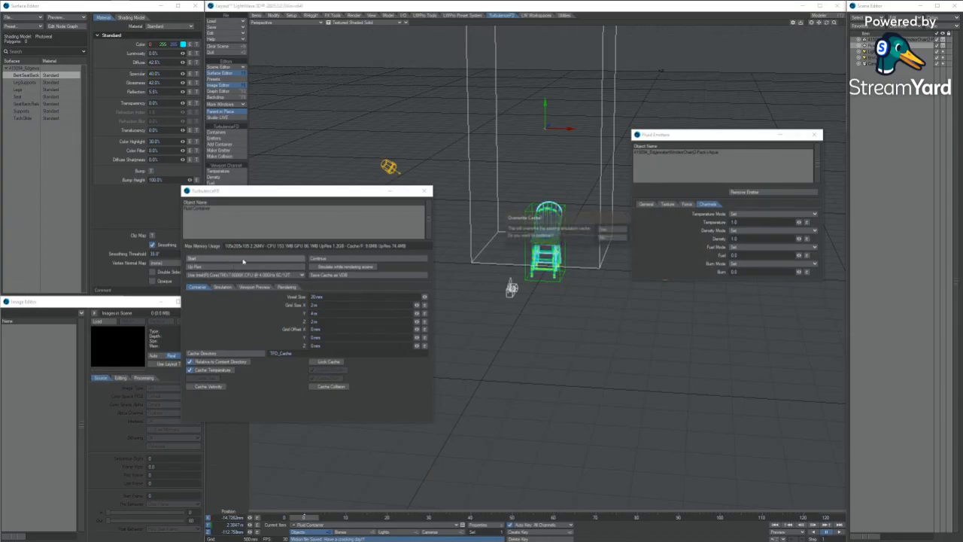
left_click(603, 229)
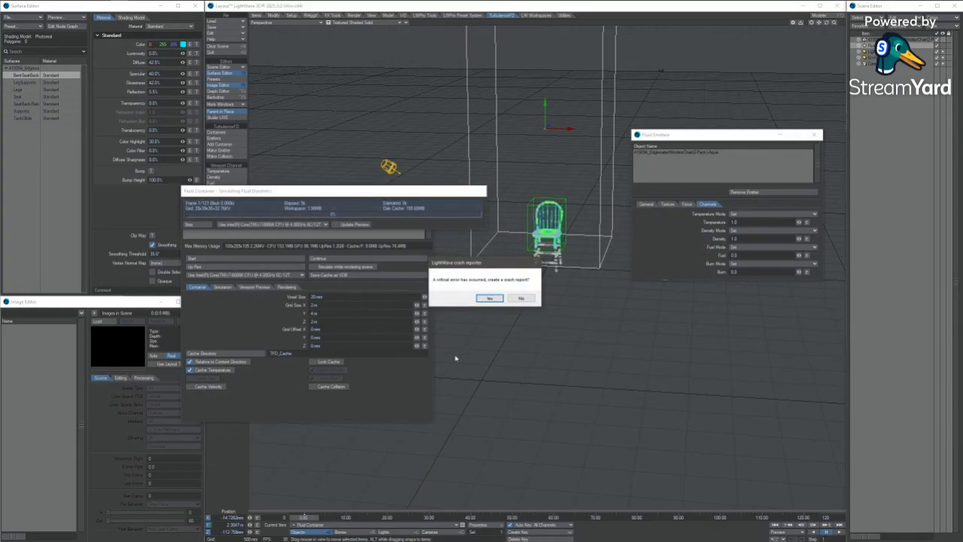
left_click(521, 300)
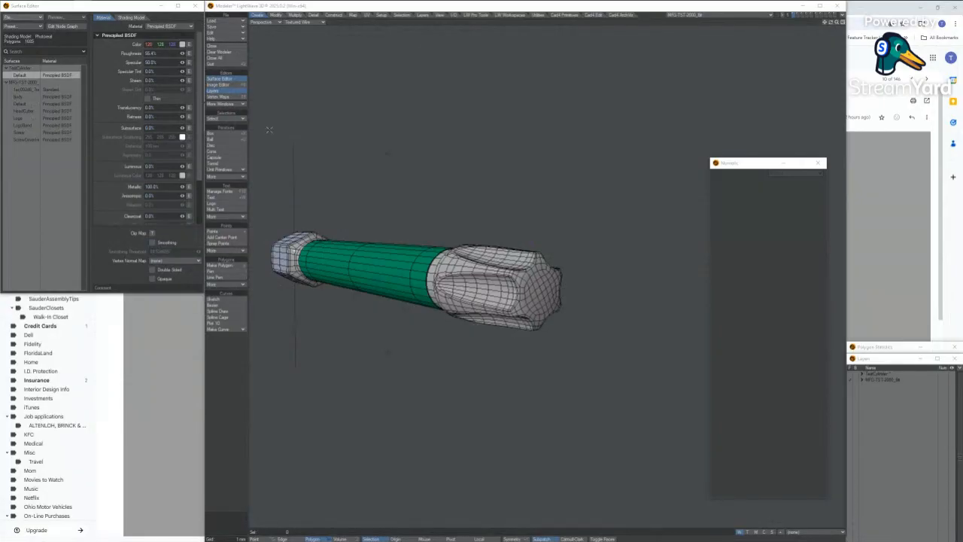
Relaunch Layout 2025.0.2 and realign the main and Scene Editor windows.
left_click(8, 7)
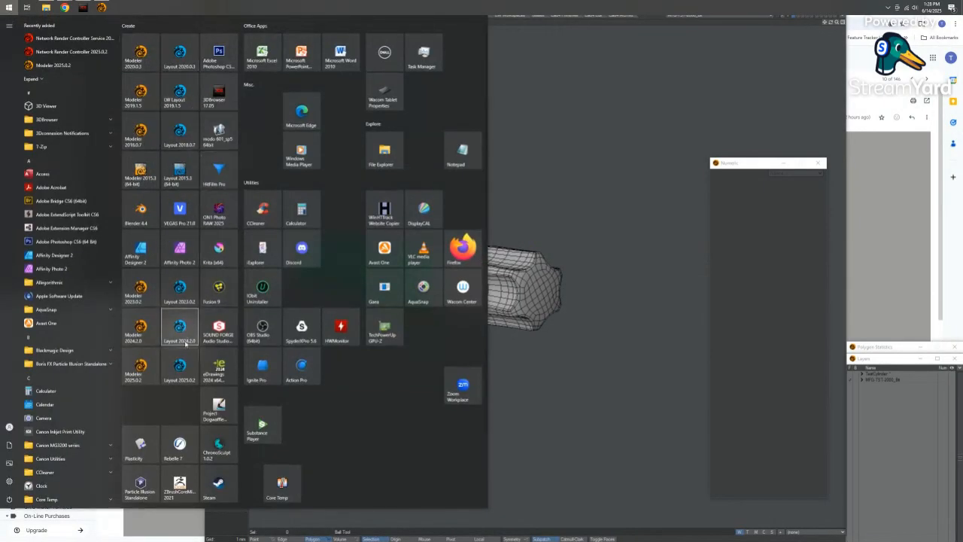
left_click(185, 372)
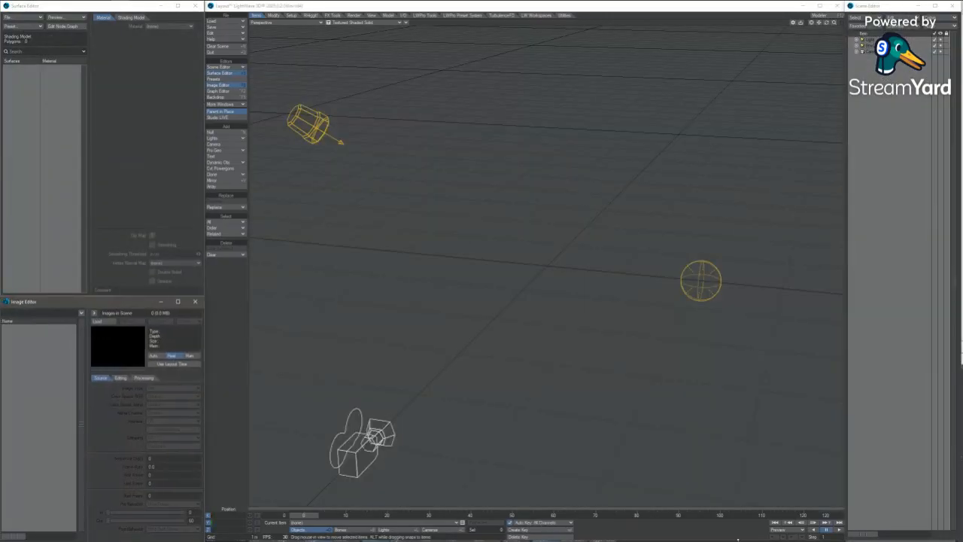
left_click_drag(739, 540, 739, 541)
left_click(878, 11)
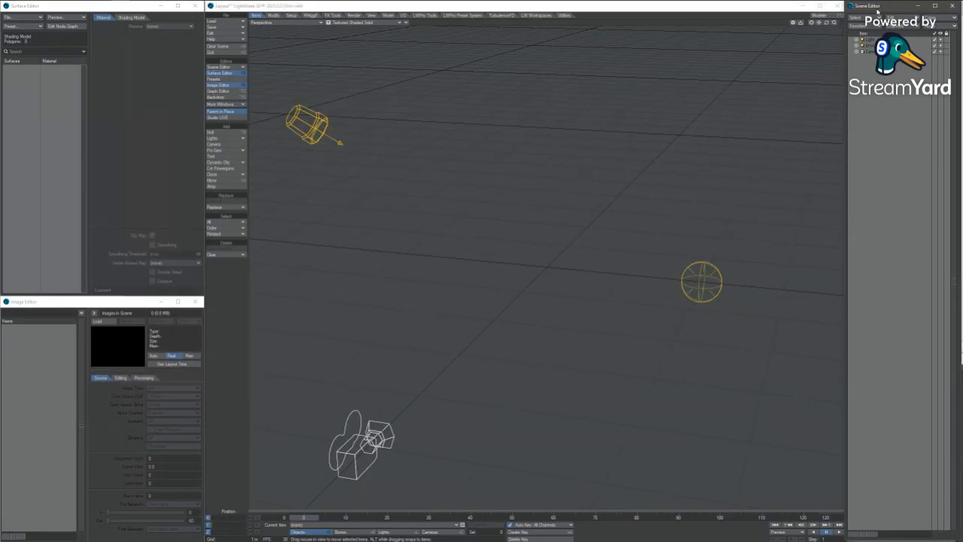
left_click_drag(878, 540, 885, 541)
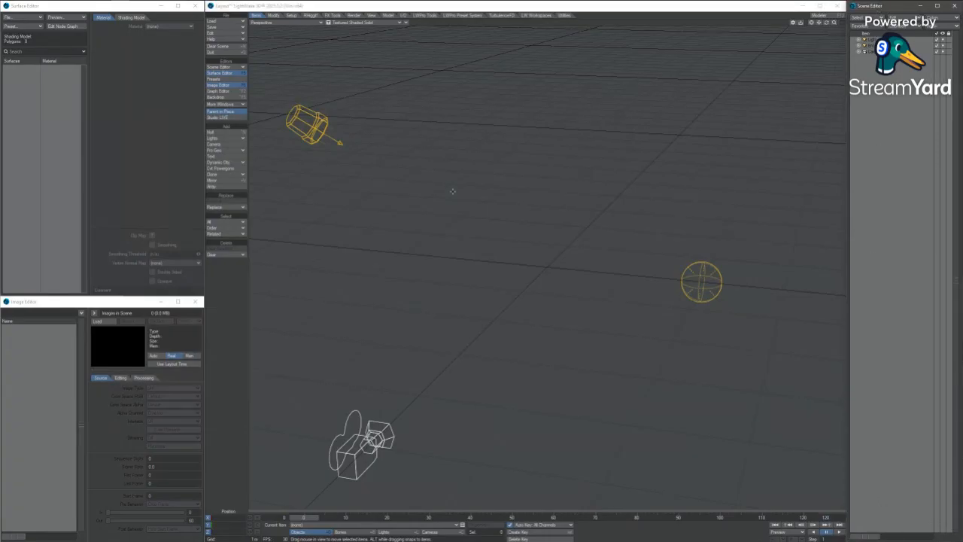
Create a sphere object with a radius of 50 mm in X, Y and Z.
left_click(389, 15)
left_click(224, 152)
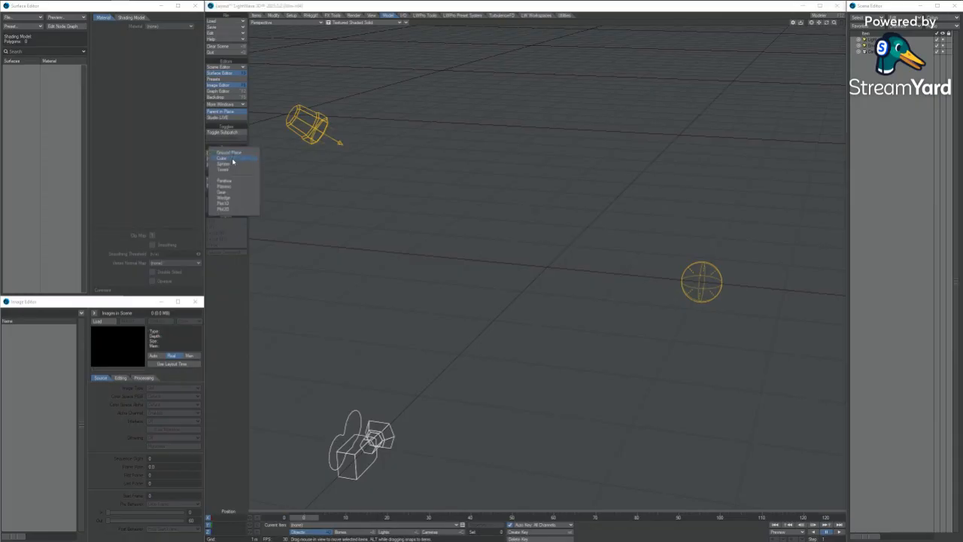
left_click(232, 164)
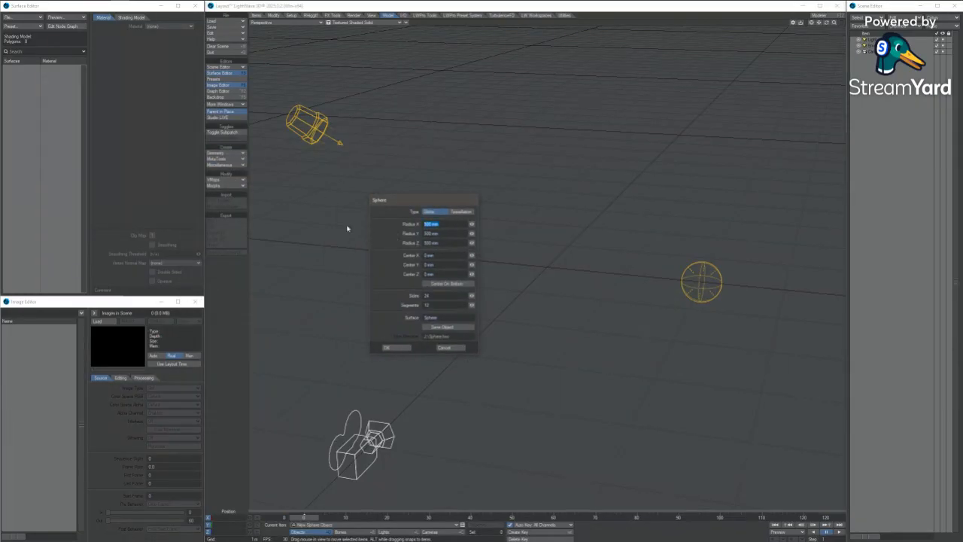
type("50")
key("Tab")
type("50")
key("Tab")
type("50")
key("Tab")
left_click(398, 348)
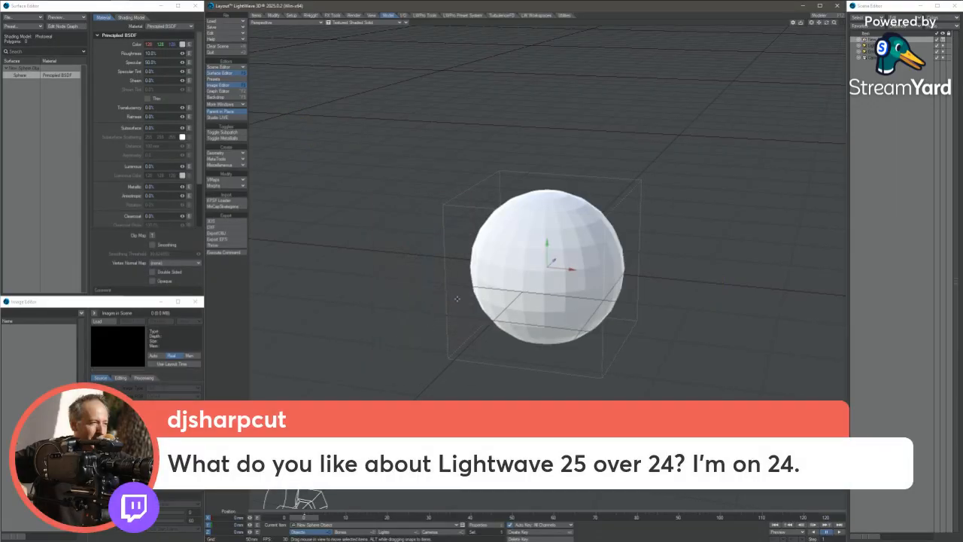
left_click_drag(551, 242, 509, 219, "alt")
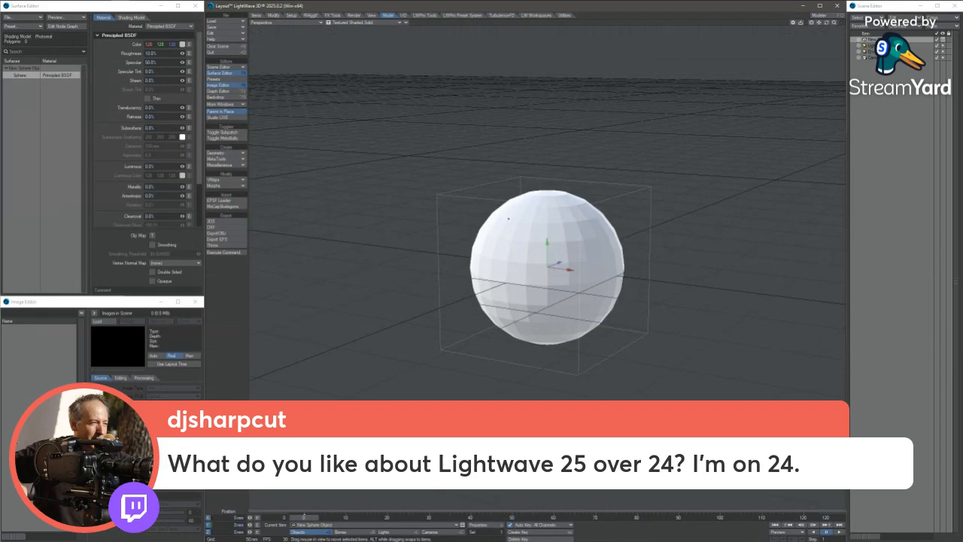
mouse_move(519, 304)
left_mouse_down("alt")
mouse_move(518, 320)
mouse_move(523, 289)
mouse_move(531, 297)
left_mouse_up("alt")
scroll(526, 301, "down", 3)
scroll(538, 305, "up", 5)
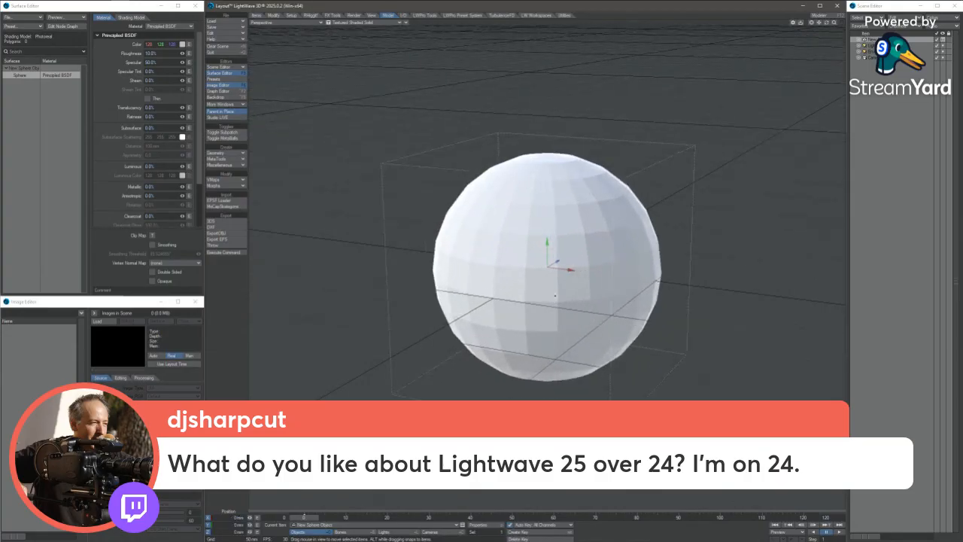
scroll(548, 292, "down", 5)
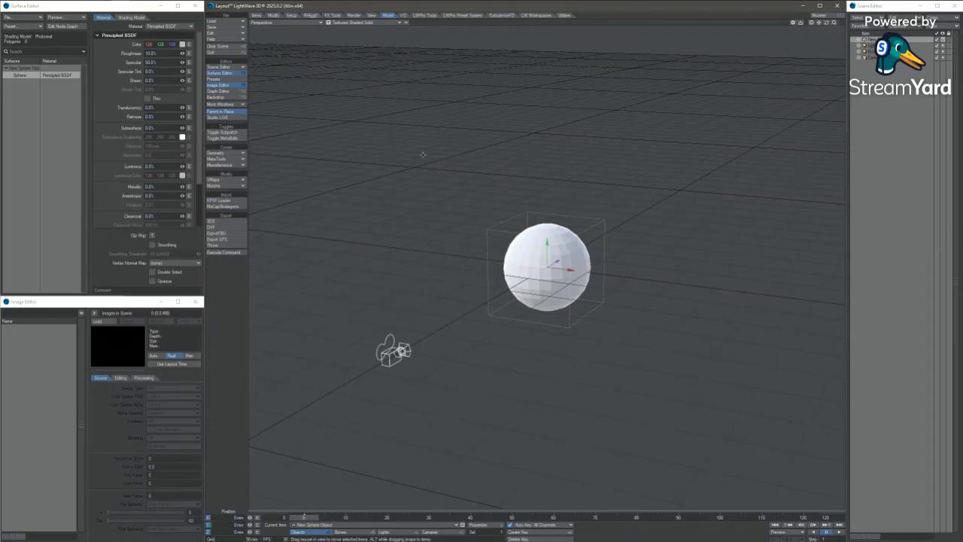
left_click_drag(423, 154, 437, 192, "alt")
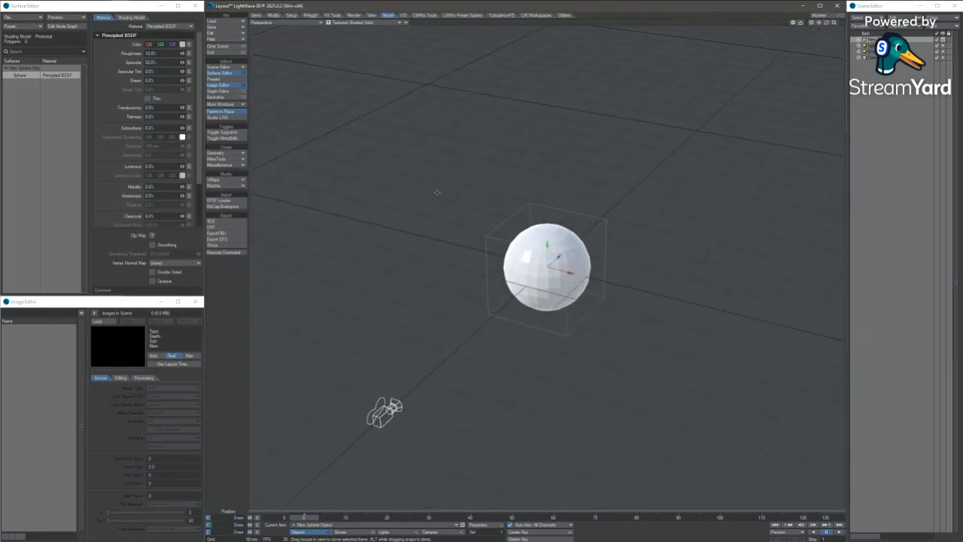
left_click_drag(526, 257, 496, 220, "alt")
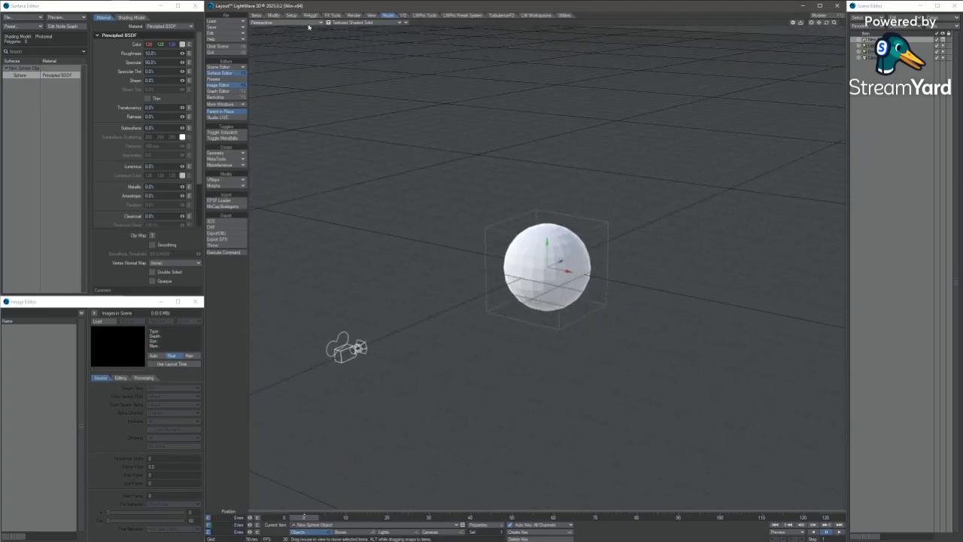
left_click_drag(415, 174, 463, 191, "alt")
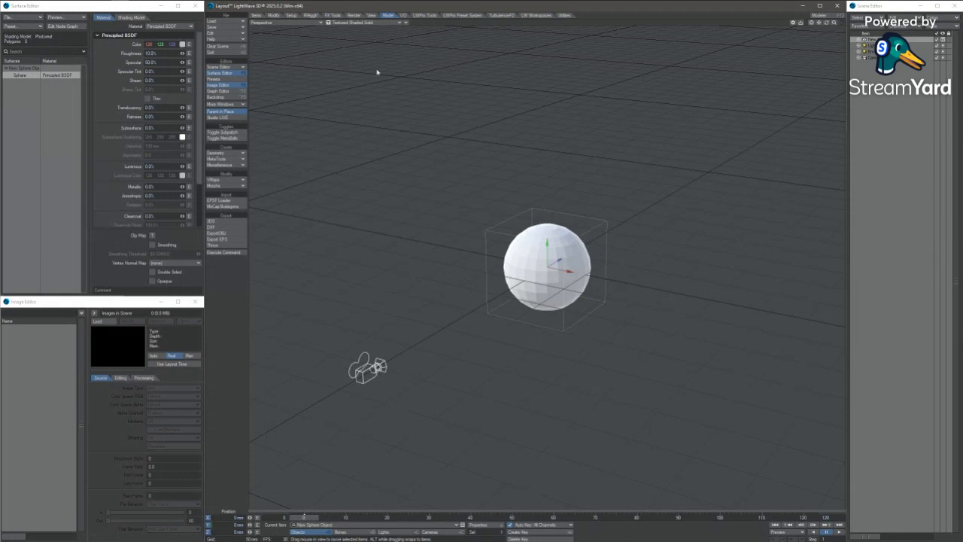
mouse_move(378, 72)
left_mouse_down("alt")
mouse_move(370, 88)
mouse_move(365, 79)
left_mouse_up("alt")
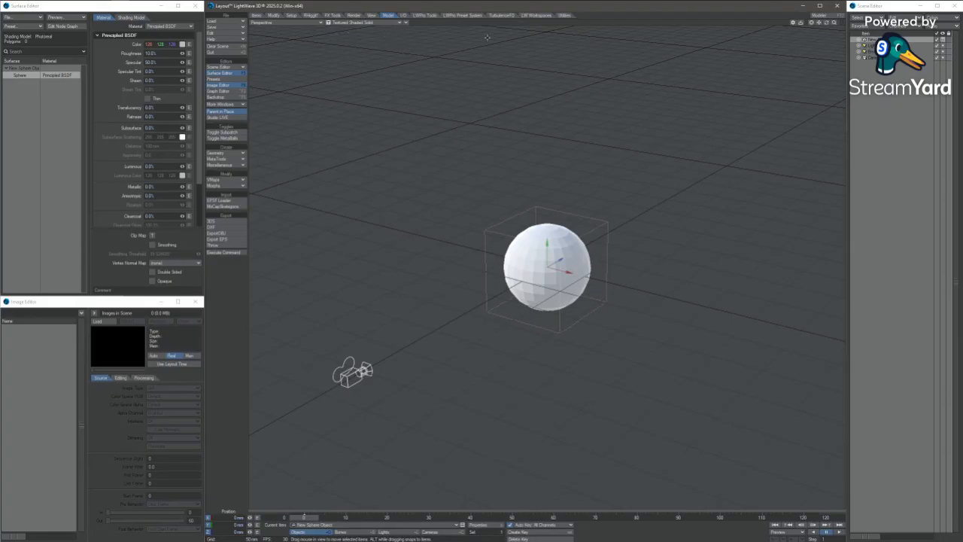
Make the sphere a TurbulenceFD emitter and add a fluid container under its default name, keeping both settings windows clear of the sphere.
left_click(499, 15)
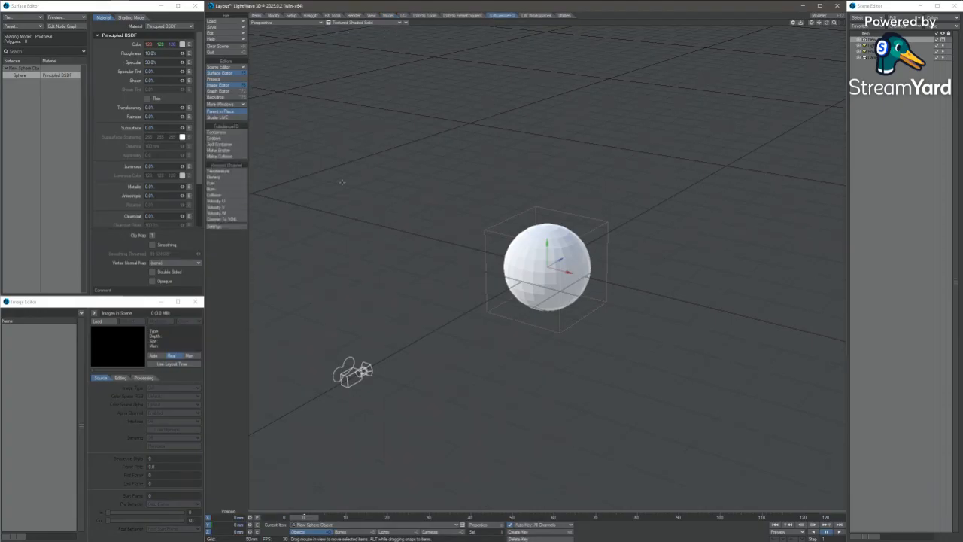
left_click(218, 138)
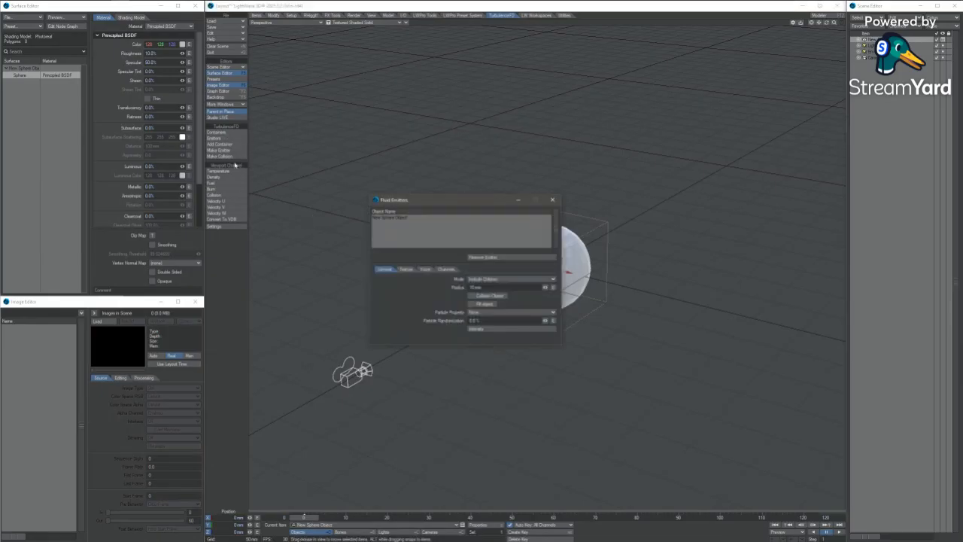
left_click(220, 145)
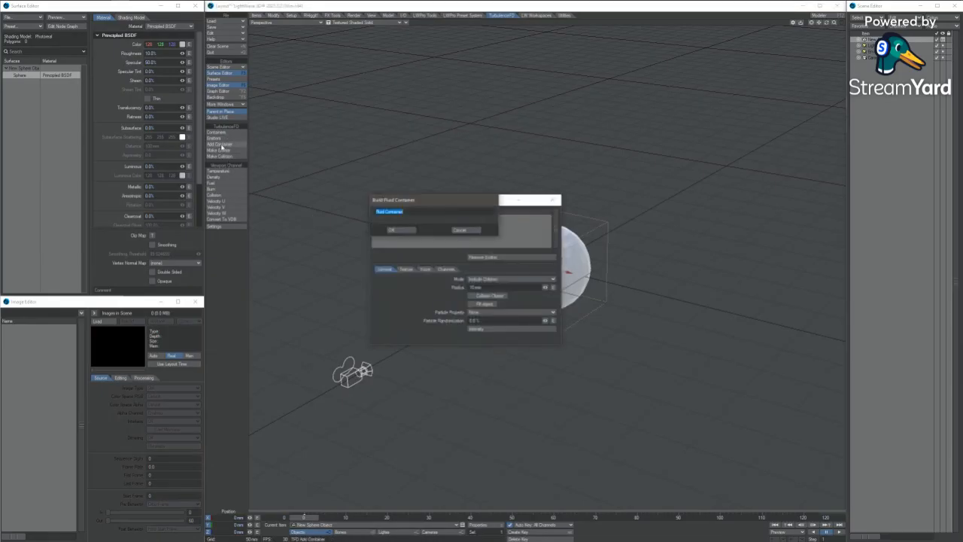
left_click(401, 229)
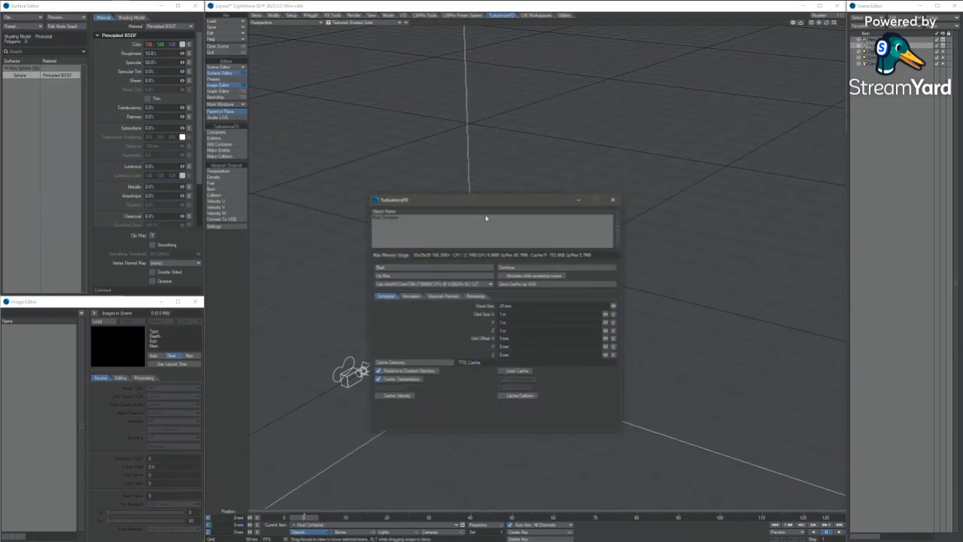
left_click_drag(472, 204, 162, 228)
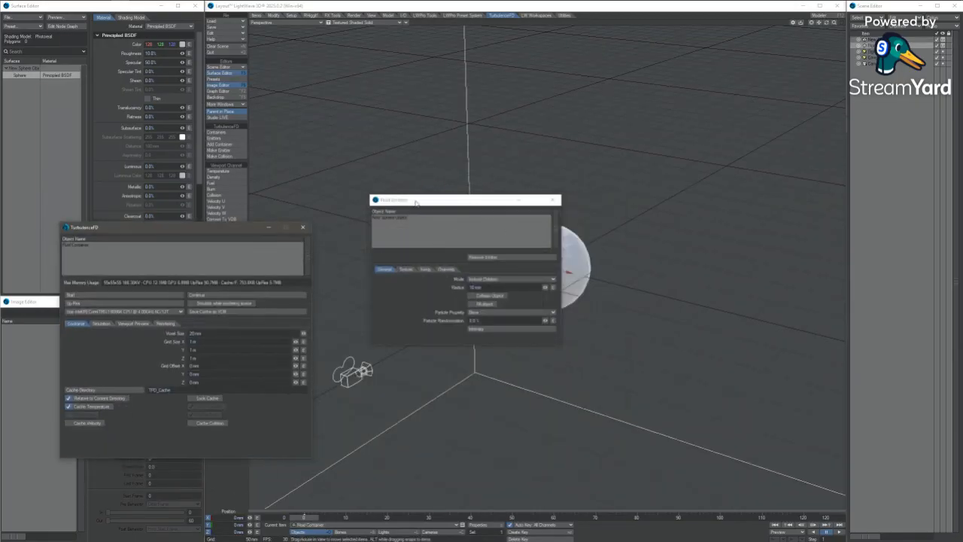
left_click_drag(416, 202, 724, 185)
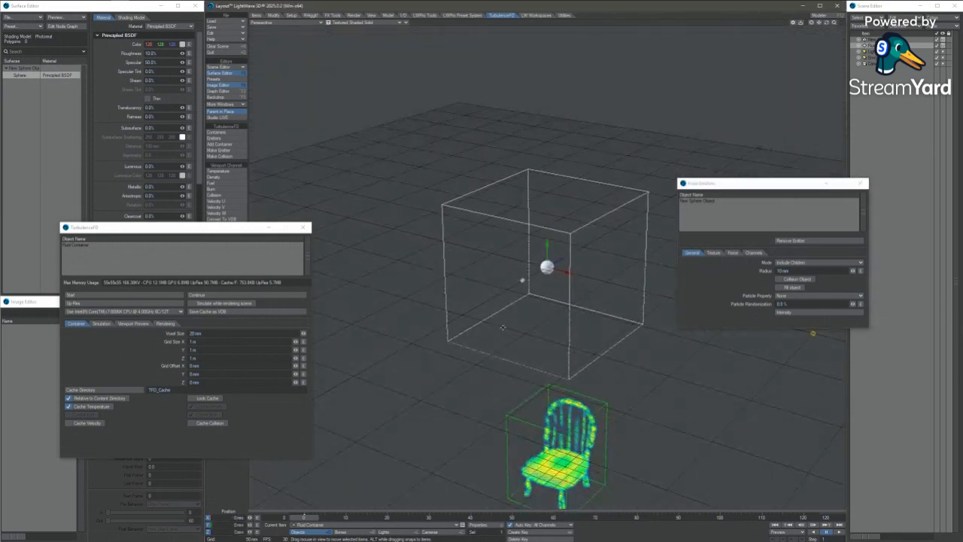
Set the container's cache directory to the TurbulenceFD_Cache folder on the Junk drive.
left_click_drag(503, 327, 535, 320, "alt")
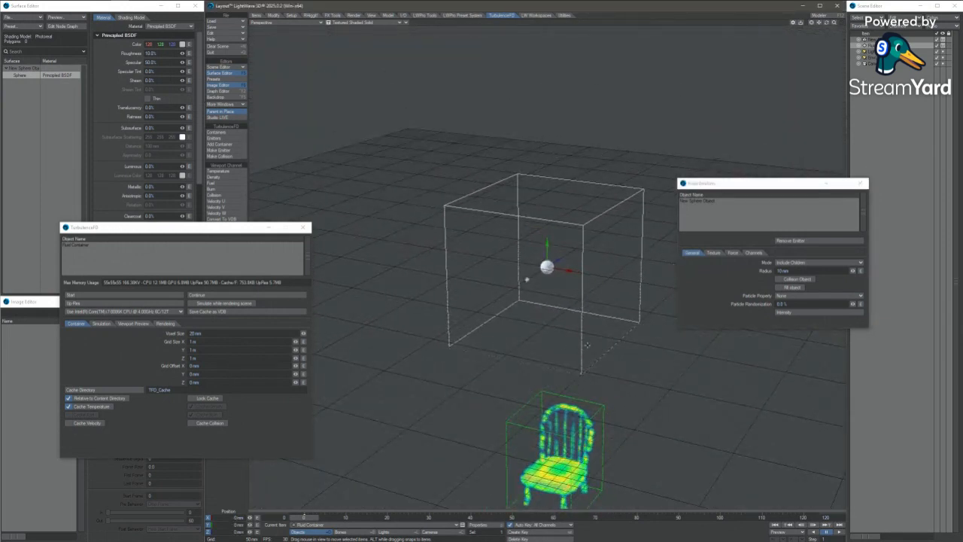
left_click(106, 391)
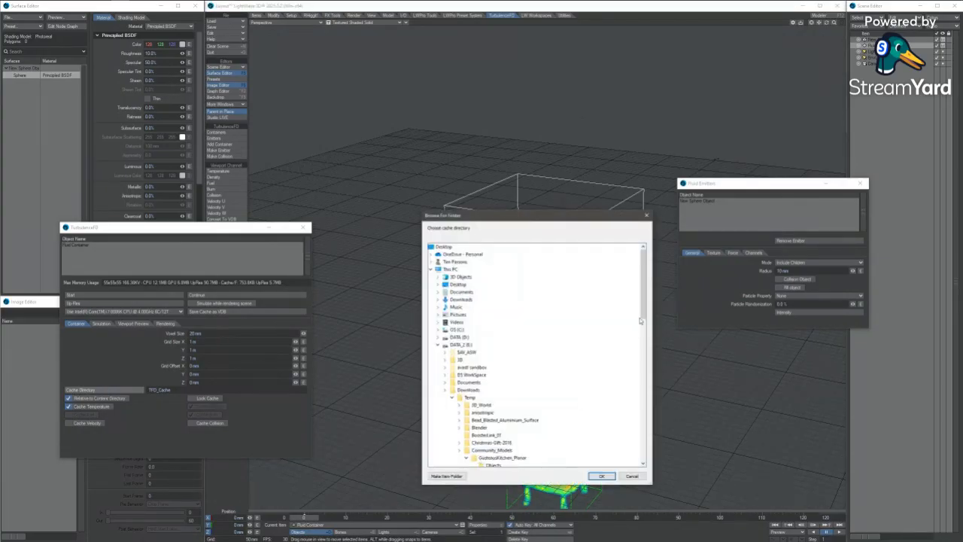
left_click_drag(641, 320, 640, 454)
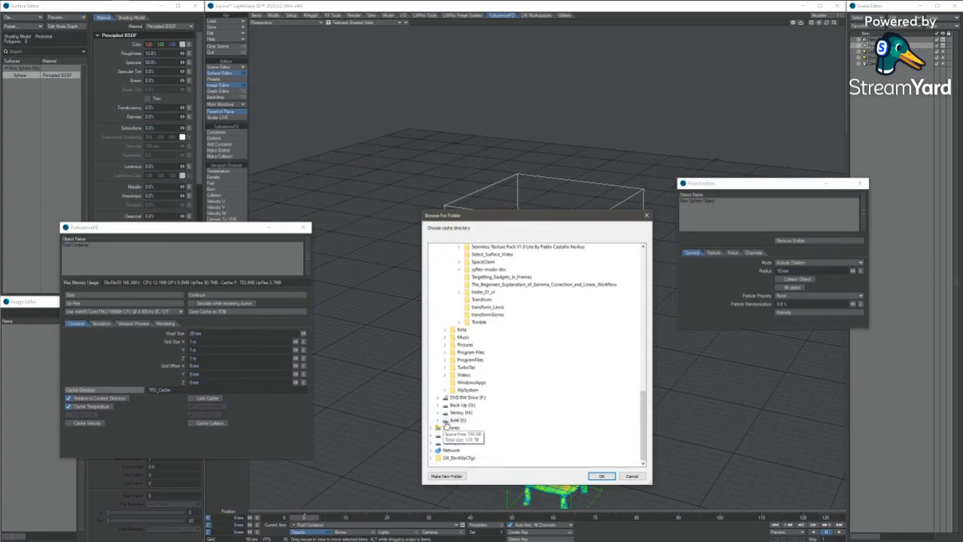
double_click(457, 420)
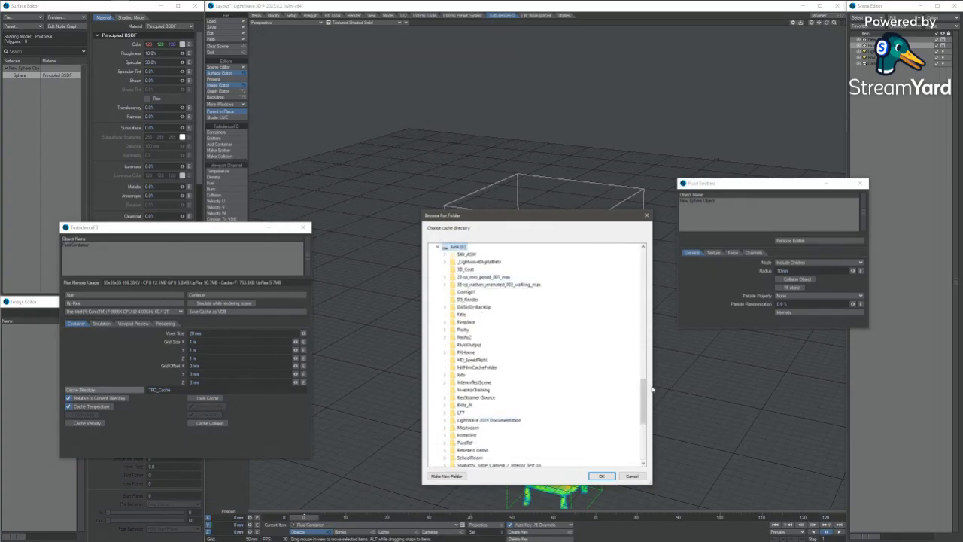
left_click_drag(644, 400, 641, 435)
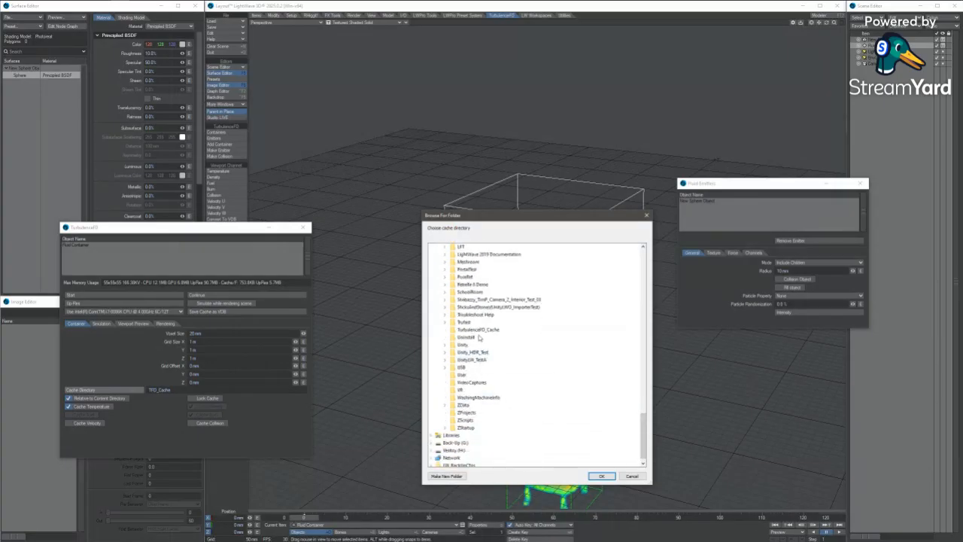
left_click(478, 330)
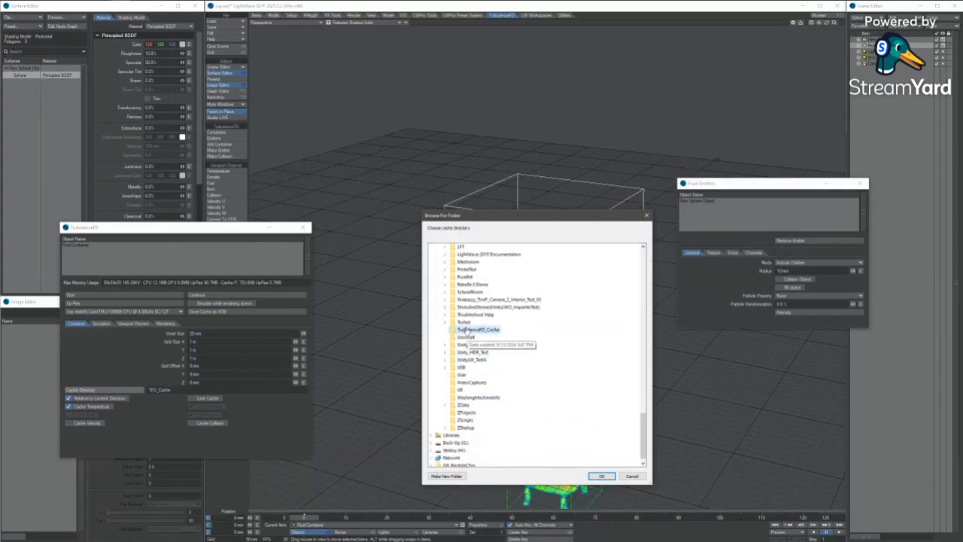
left_click(602, 476)
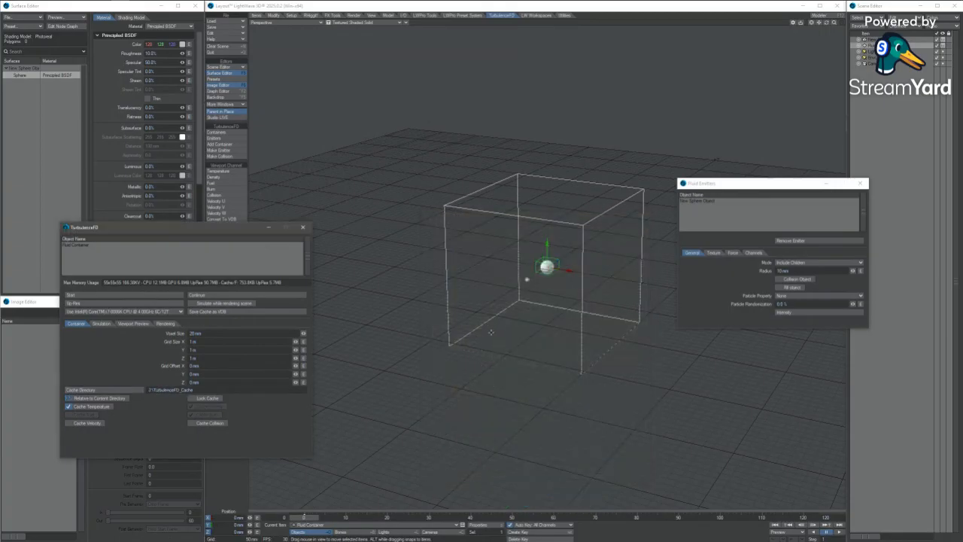
Set the fluid container's Y grid size to 5 m.
left_click_drag(491, 332, 487, 219, "alt")
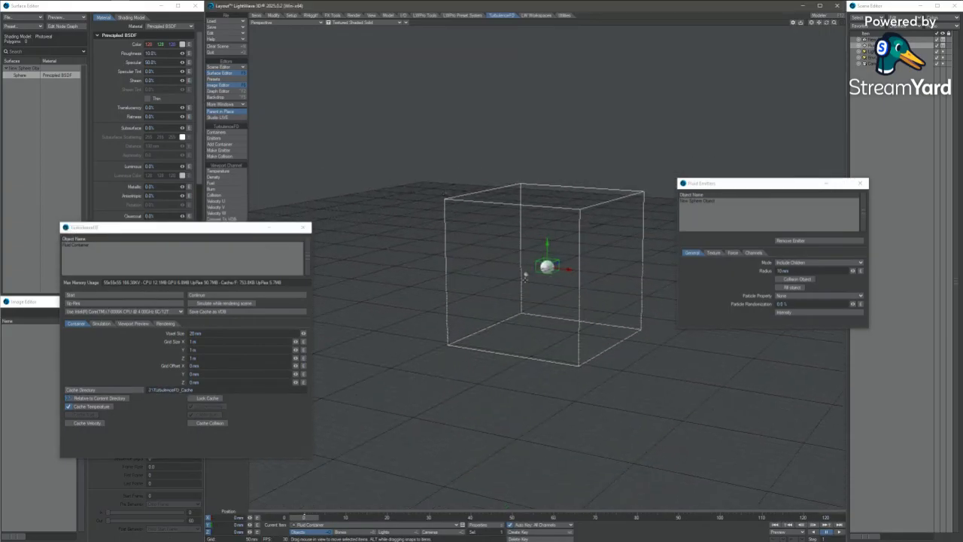
scroll(502, 283, "up", 3)
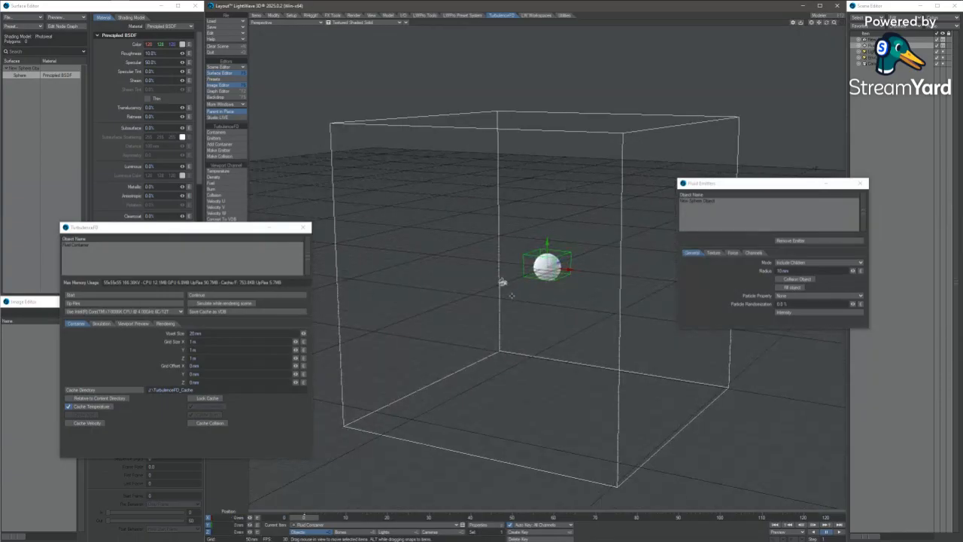
scroll(503, 282, "down", 4)
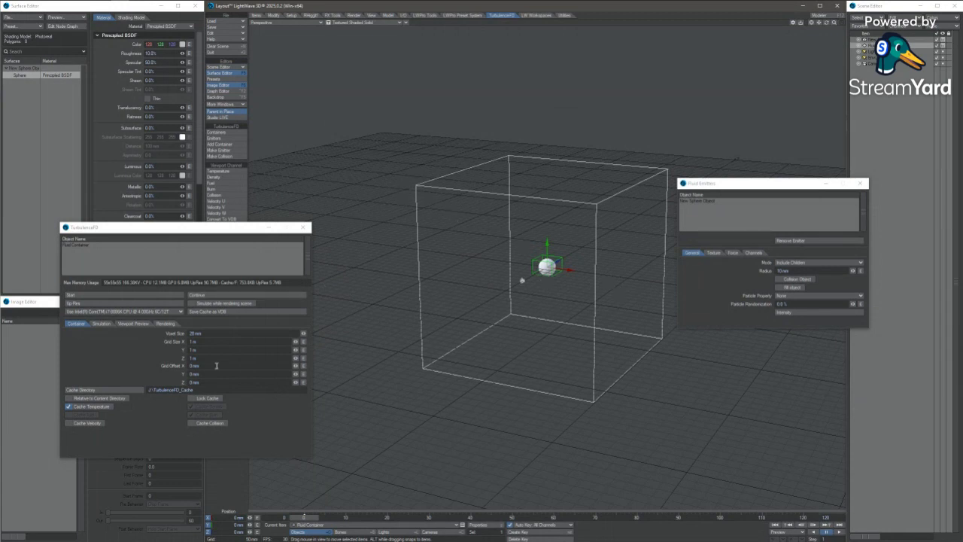
left_click(201, 350)
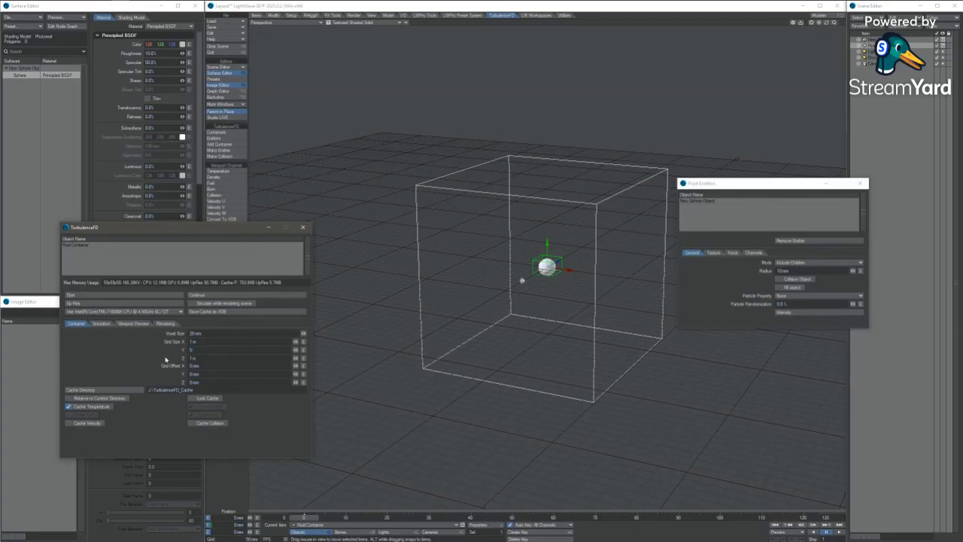
type("5m")
key("Tab")
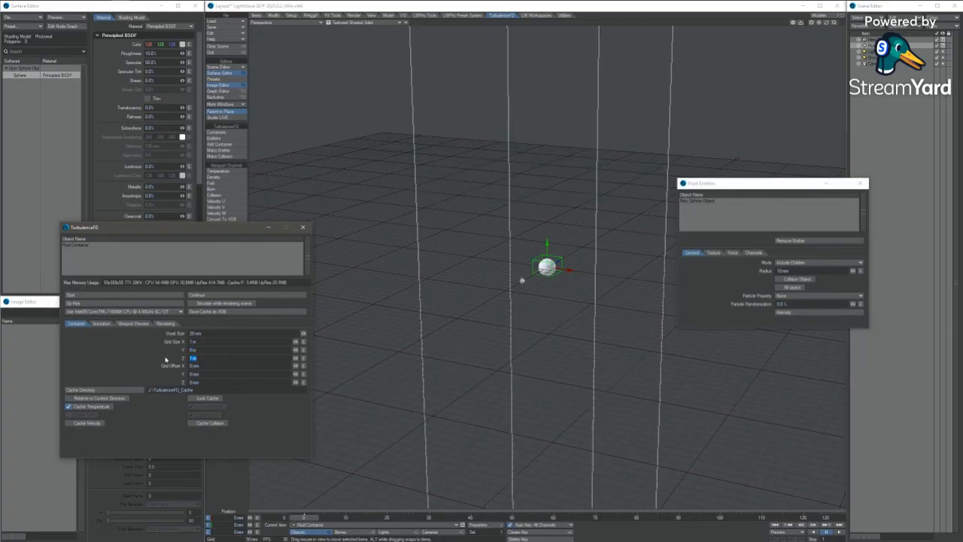
Raise the fluid container vertically to about 2.02 m so its base sits just below the sphere.
scroll(451, 289, "down", 8)
left_click_drag(556, 271, 560, 57, "alt")
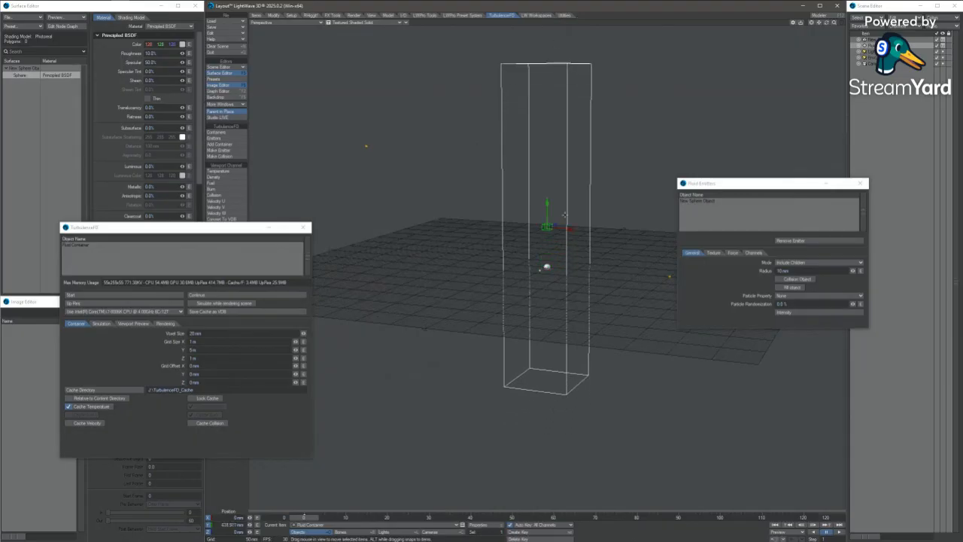
scroll(513, 224, "down", 4)
left_click_drag(547, 241, 550, 15)
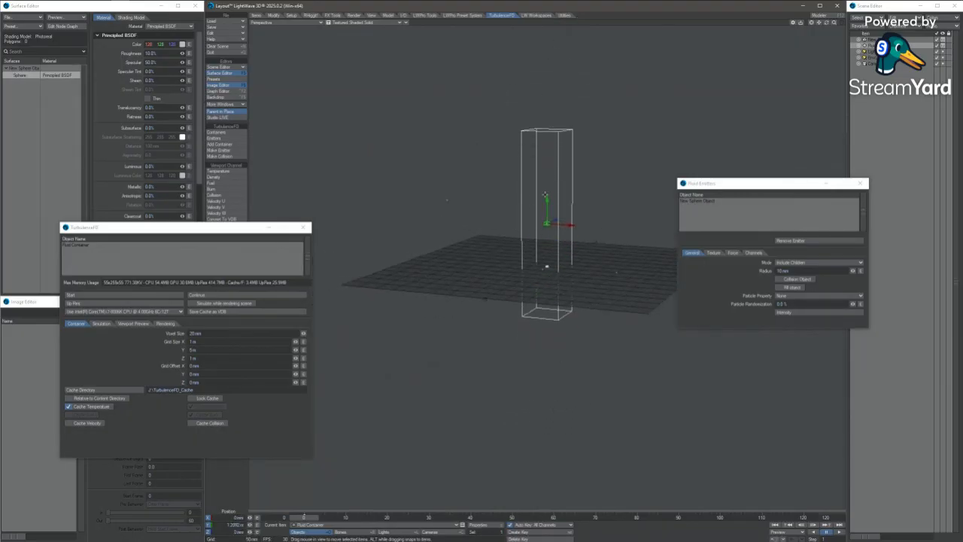
left_click_drag(546, 195, 555, 29)
left_click_drag(547, 195, 551, 143)
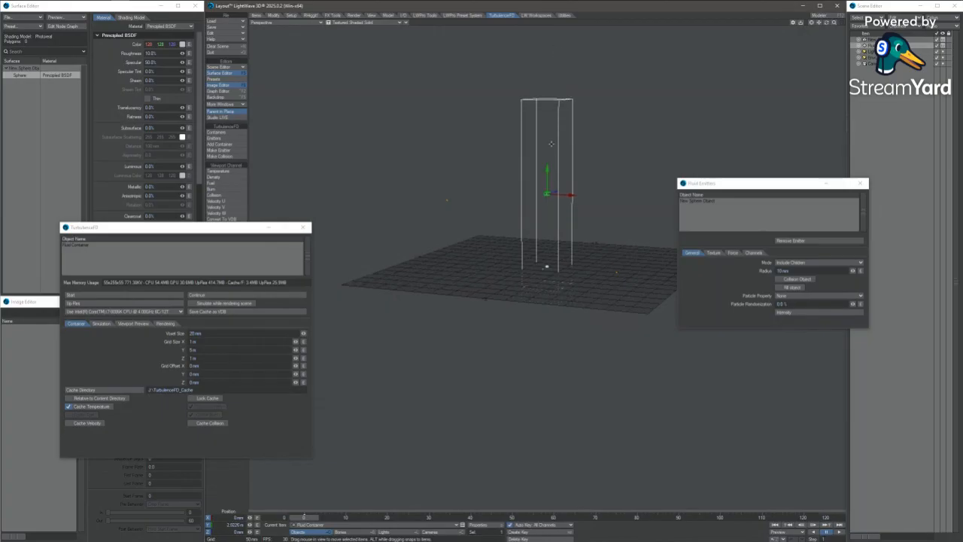
scroll(510, 261, "up", 8)
left_click_drag(612, 318, 423, 287, "alt")
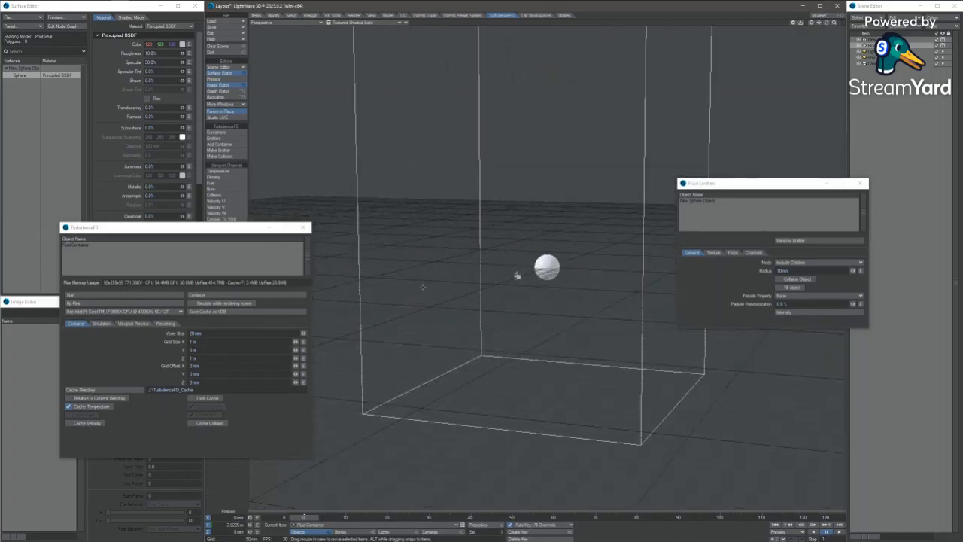
Bring up the emitter's channel settings and start the fluid simulation, overwriting the existing cache.
left_click(755, 253)
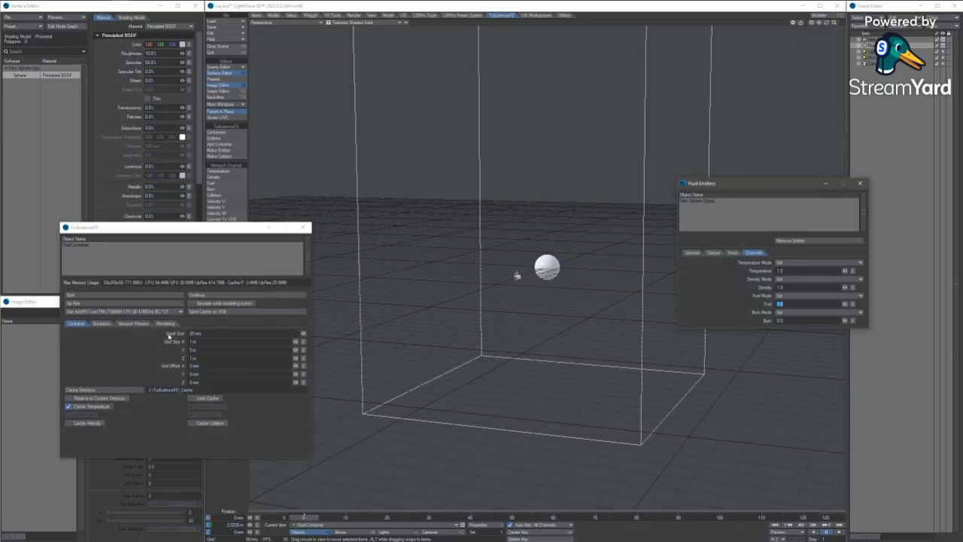
left_click(131, 300)
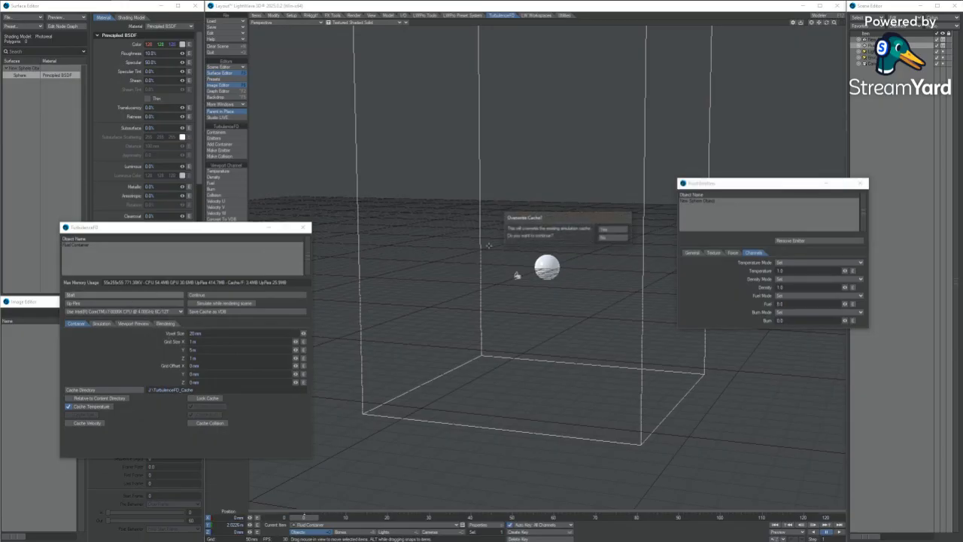
left_click(621, 229)
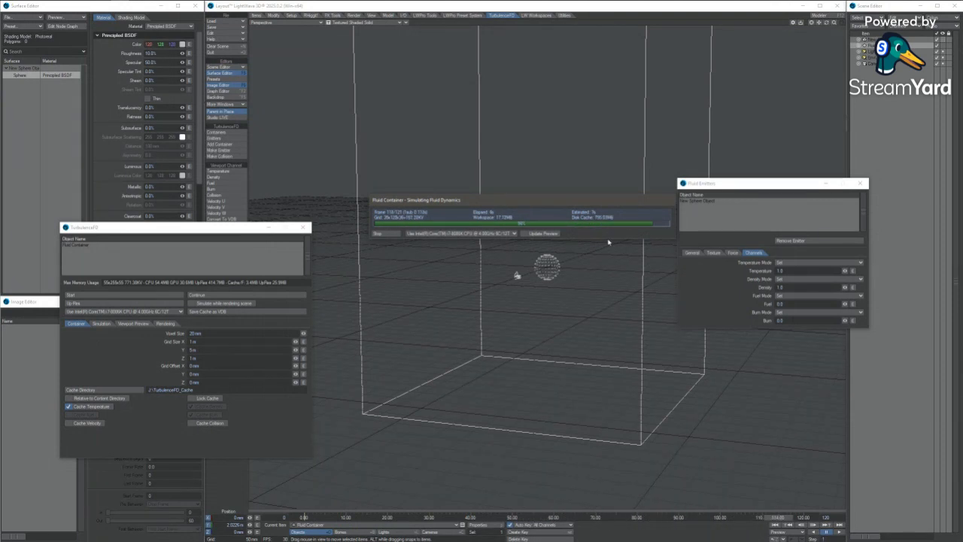
Examine the simulated plume above the sphere from several views and play back the animation.
scroll(530, 416, "down", 3)
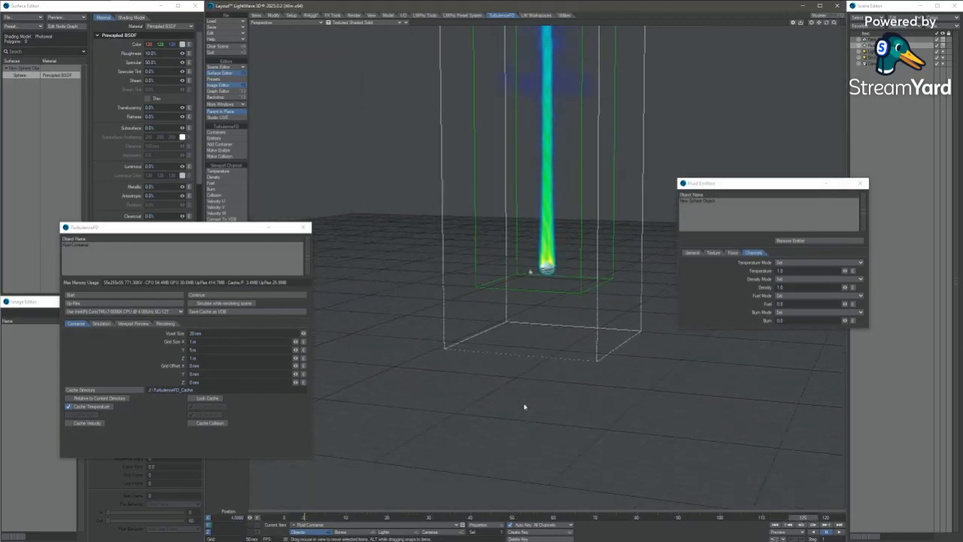
left_click_drag(525, 407, 578, 362, "alt")
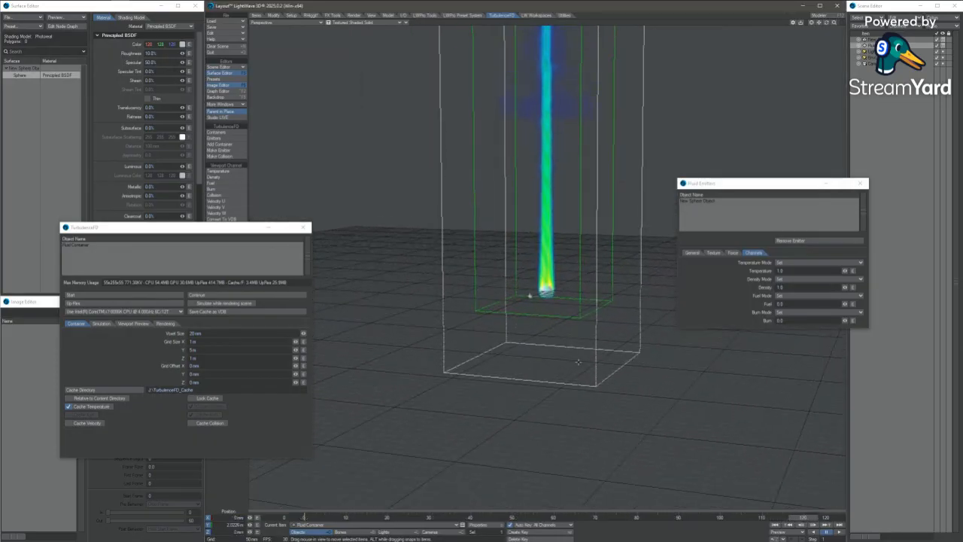
scroll(530, 295, "down", 3)
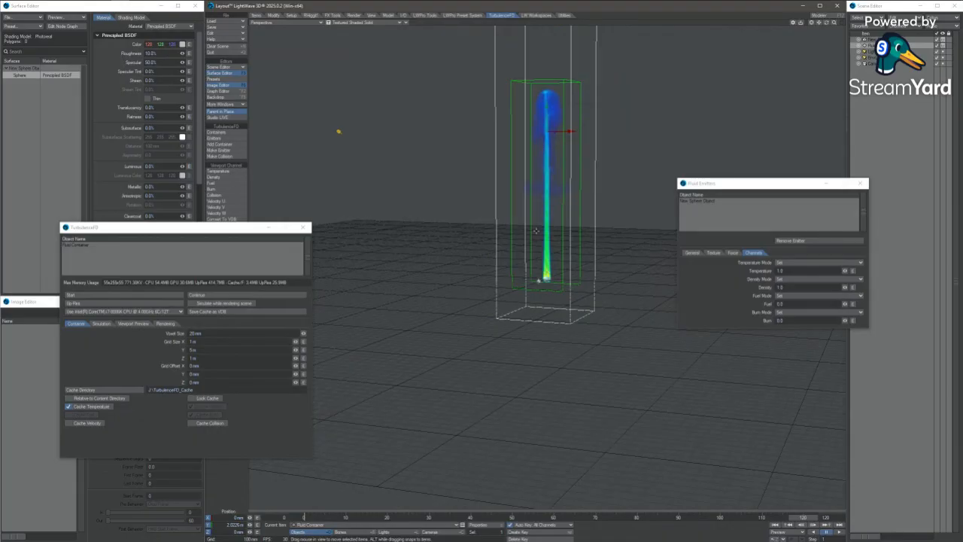
scroll(536, 230, "up", 4)
right_click_drag(575, 269, 406, 351, "alt+shift")
scroll(516, 246, "down", 3)
left_click_drag(516, 250, 482, 325, "alt+shift")
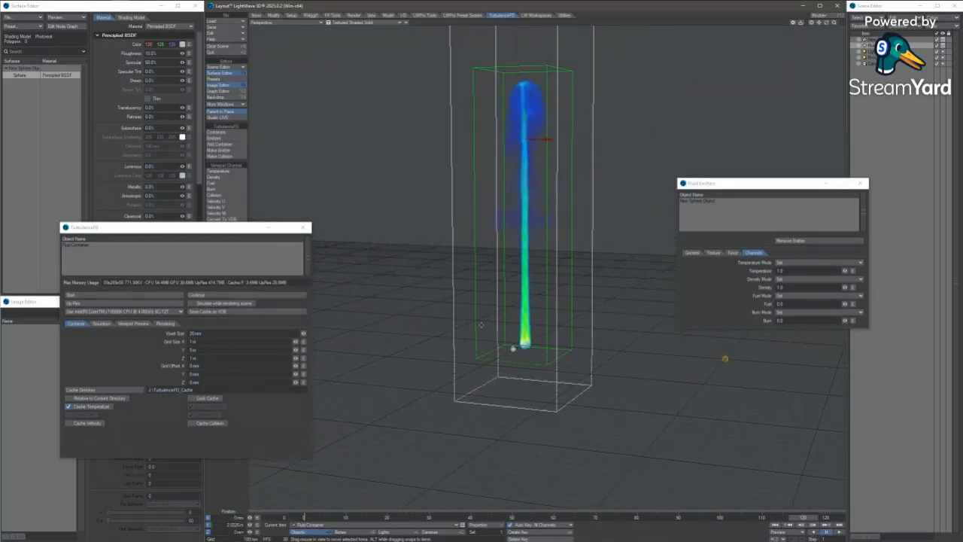
left_click(838, 533)
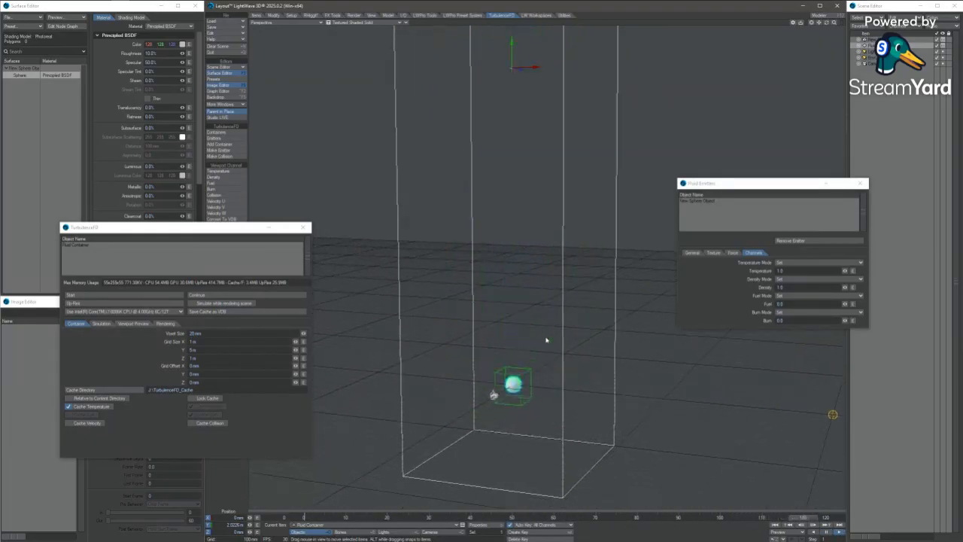
scroll(521, 337, "down", 1)
left_click_drag(521, 338, 490, 346, "alt+shift")
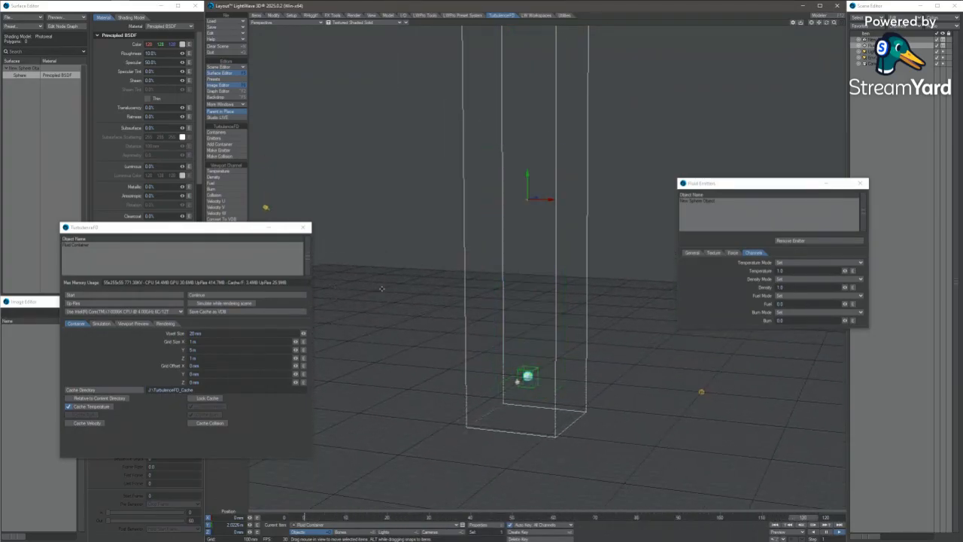
Set the container's viewport preview shader to Fire Shader and view the shaded flame up close.
left_click(132, 324)
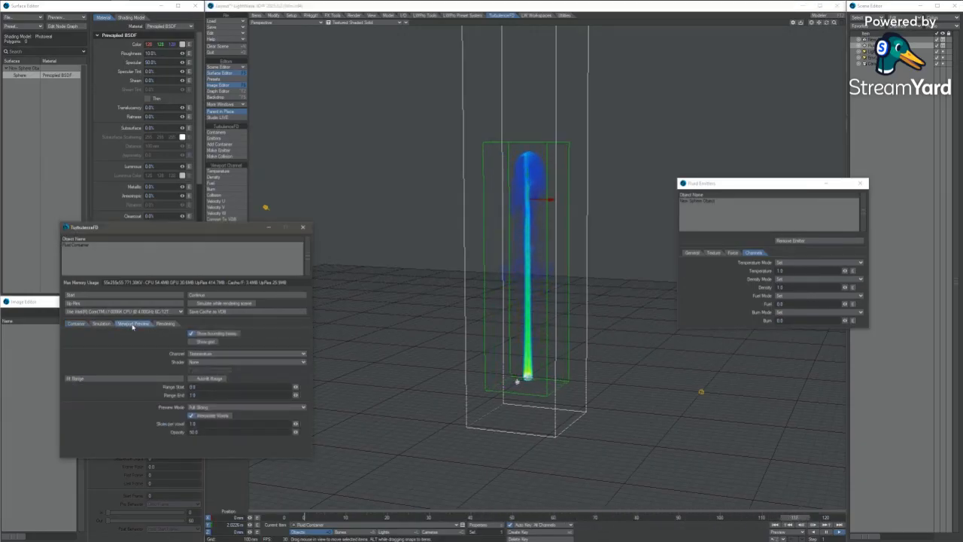
left_click(202, 363)
left_click(202, 368)
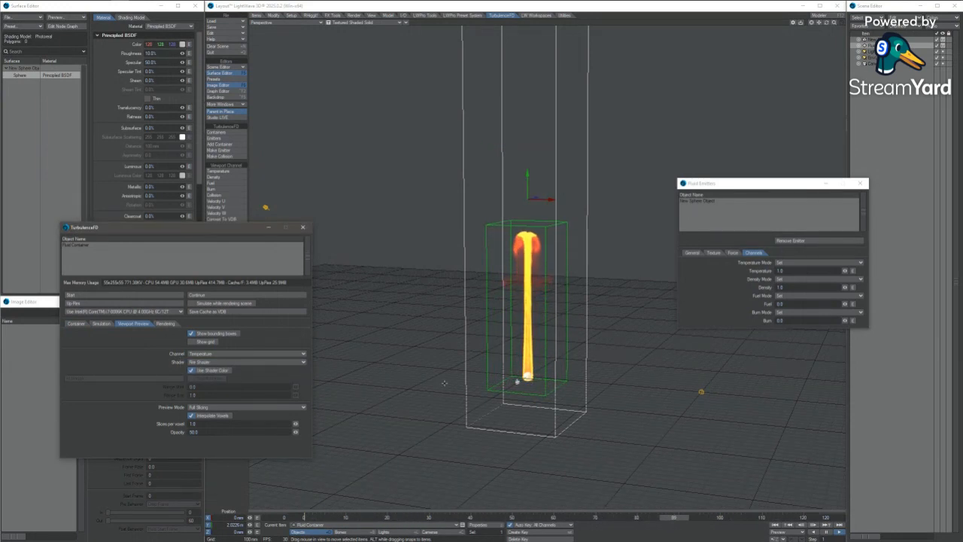
left_click_drag(462, 401, 504, 387, "ctrl+alt")
left_click_drag(506, 436, 493, 391, "alt")
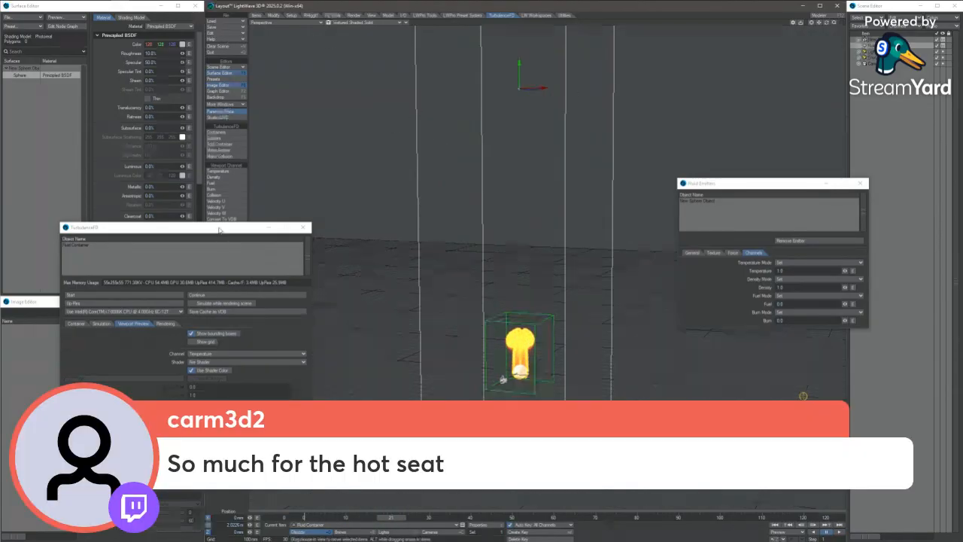
Replace the selected fluid container with the aqua Windsor chair object file, browsing from the DATA drive's graphics folder.
left_click_drag(217, 226, 207, 261)
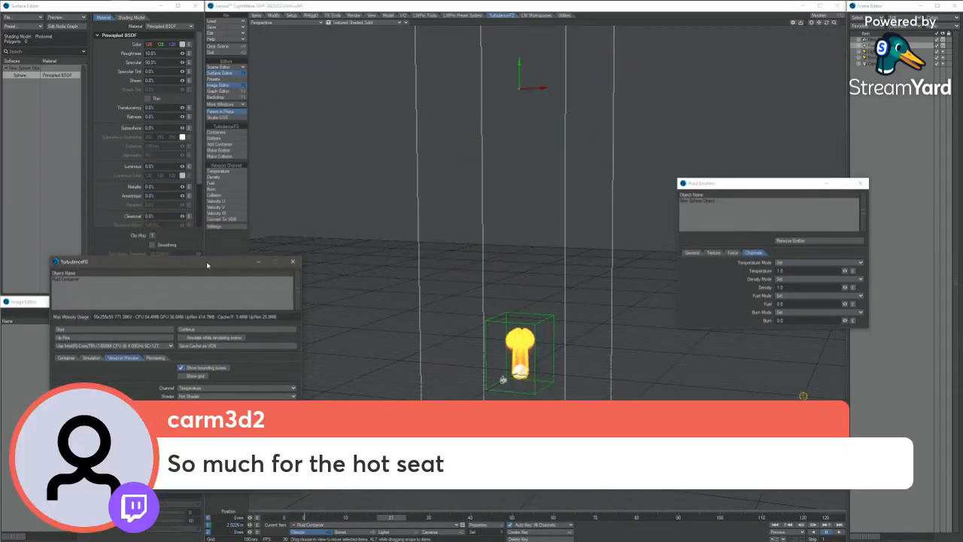
left_click(257, 15)
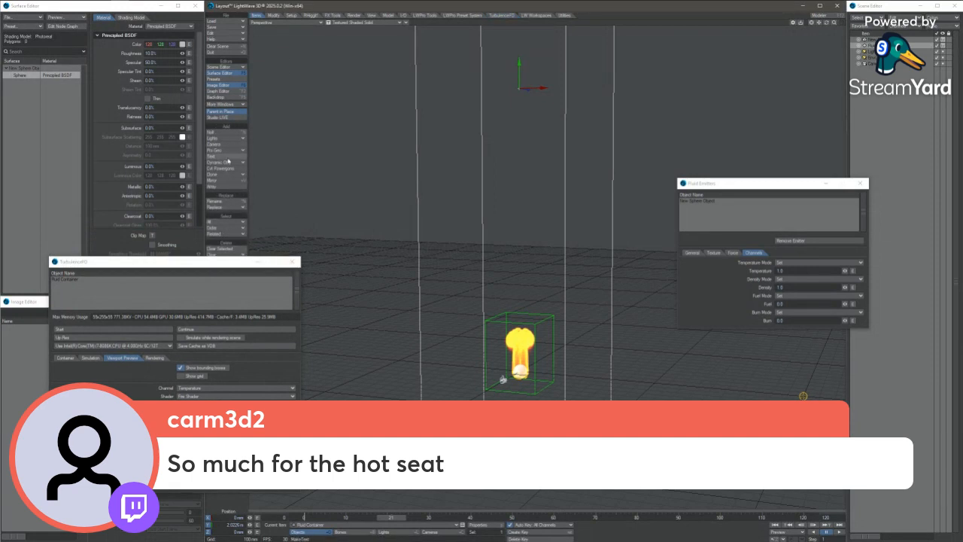
left_click(221, 208)
left_click(216, 207)
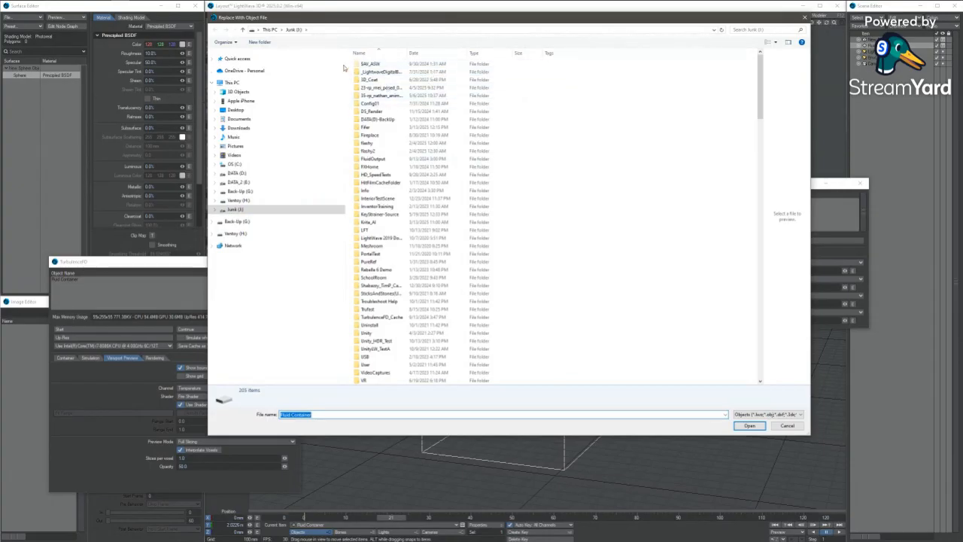
left_click(237, 174)
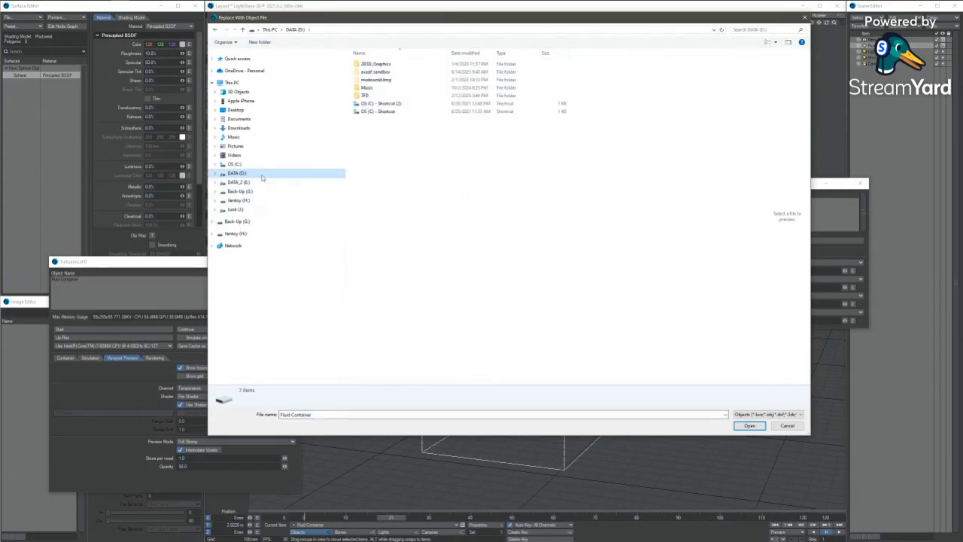
double_click(380, 65)
left_click(382, 69)
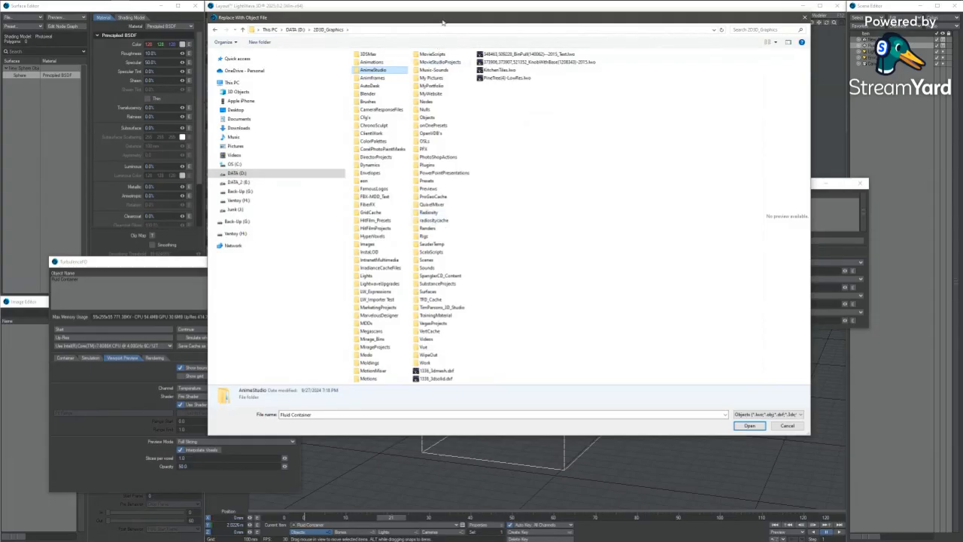
key("Escape")
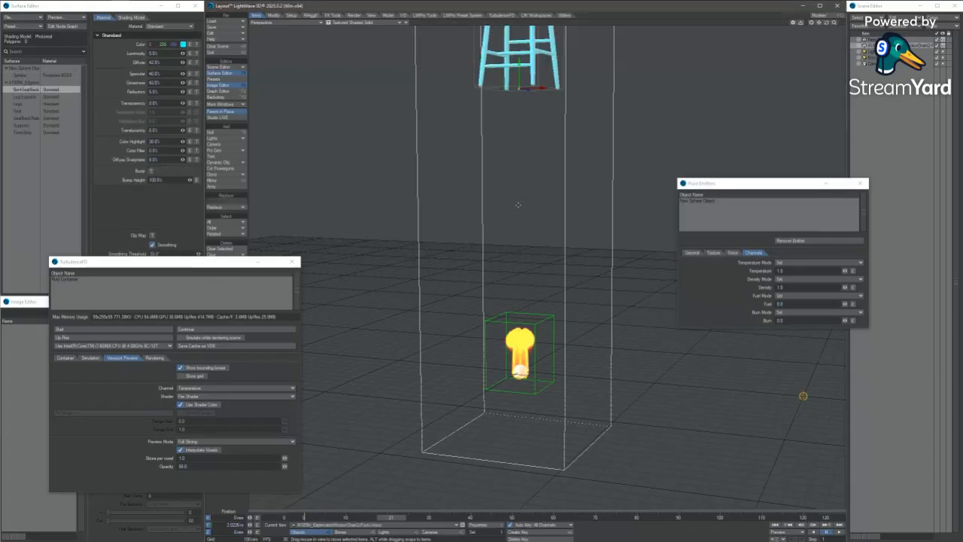
Set the chair's Y position to 0 so it stands on the ground grid.
scroll(514, 205, "down", 4)
left_click_drag(531, 180, 576, 179, "alt")
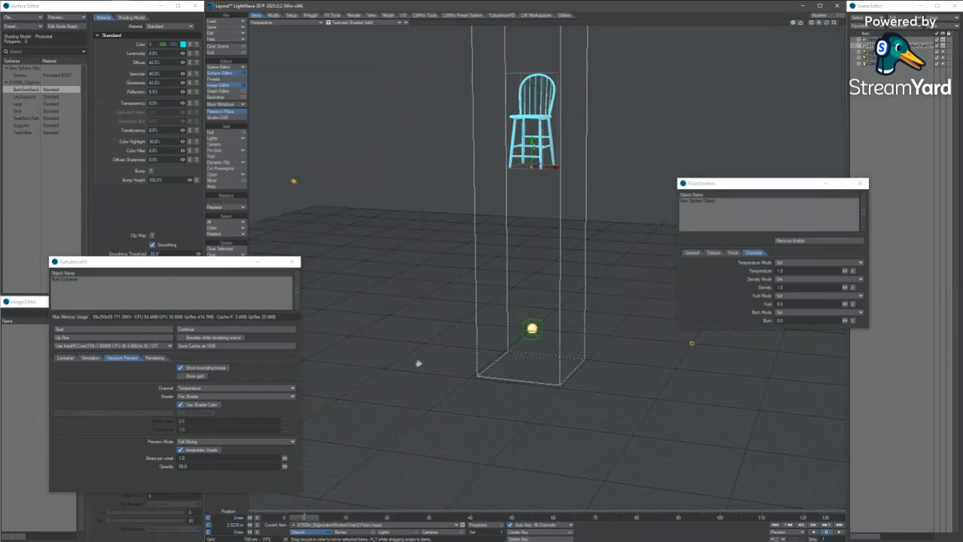
left_click(229, 525)
type("0")
key("Return")
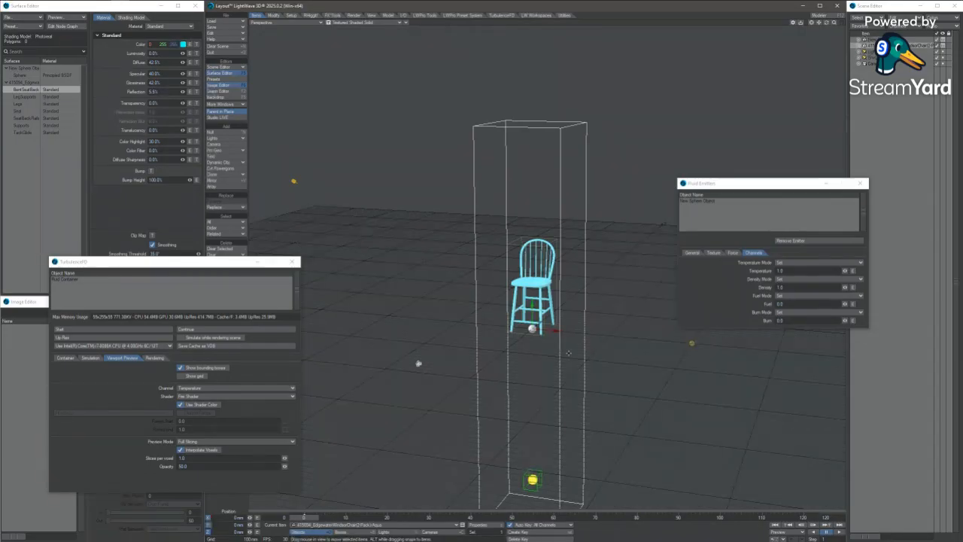
scroll(569, 343, "down", 2)
left_click_drag(567, 282, 544, 355, "alt")
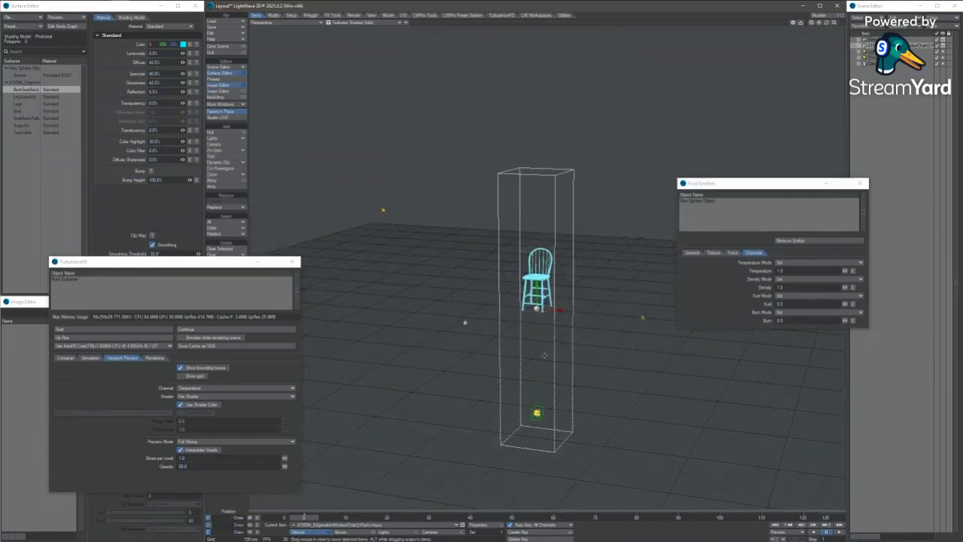
Replace the sphere emitter with the Windsor chair and delete the duplicate chair that carries the fluid container.
left_click(873, 40)
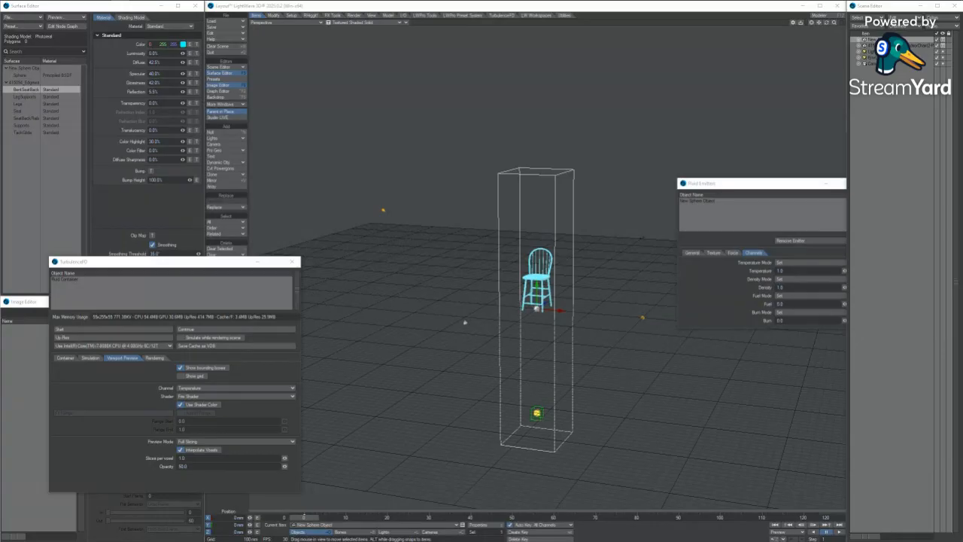
key("minus")
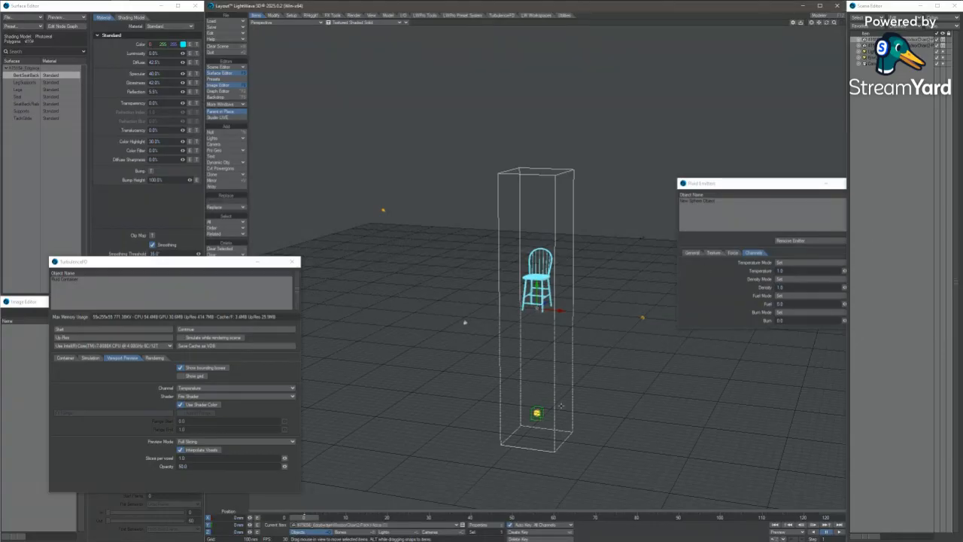
left_click(912, 46)
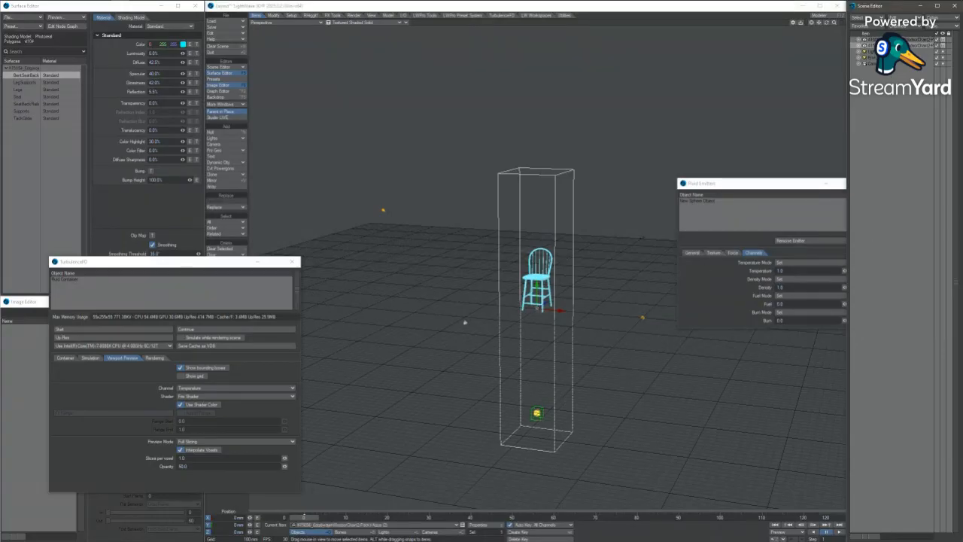
key("minus")
key("Return")
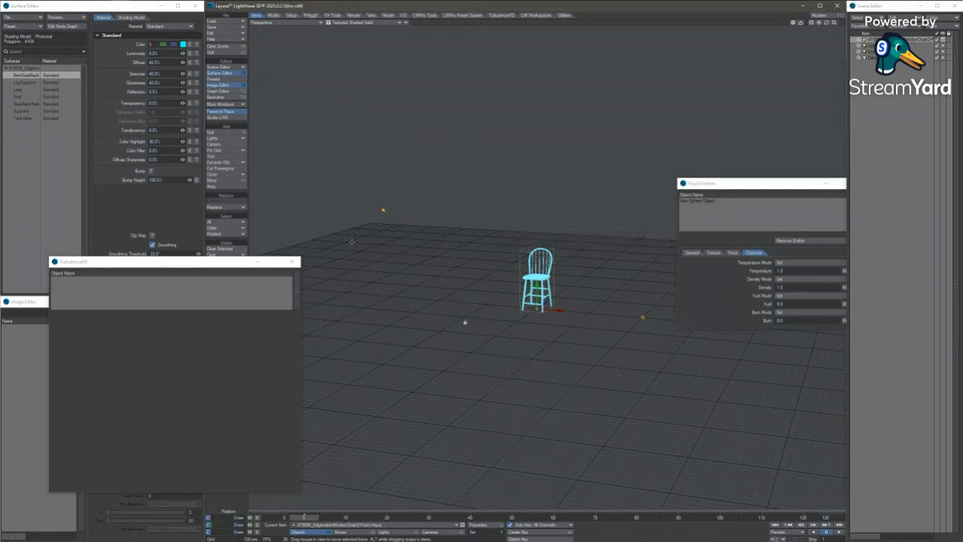
Close the empty container settings and add a new fluid container under its default name.
left_click(289, 262)
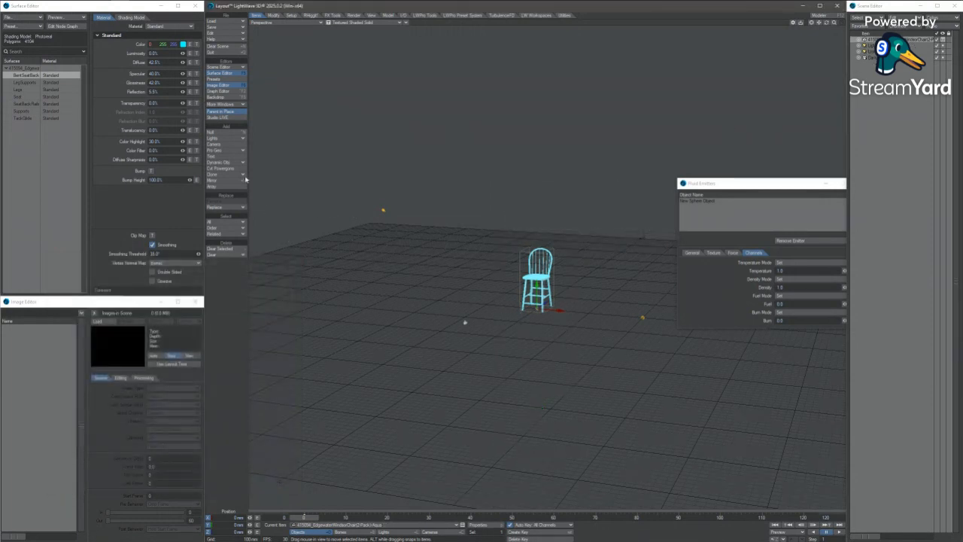
left_click(502, 15)
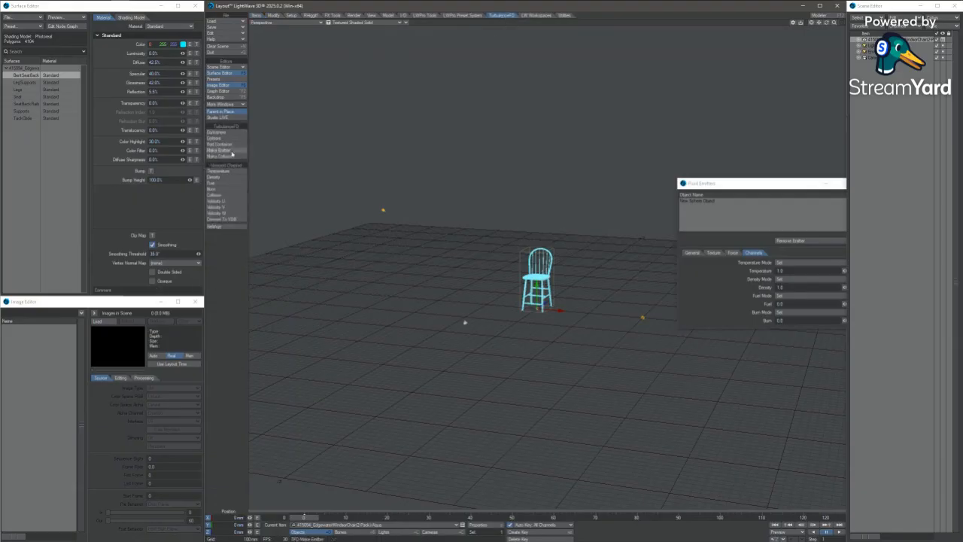
left_click(220, 144)
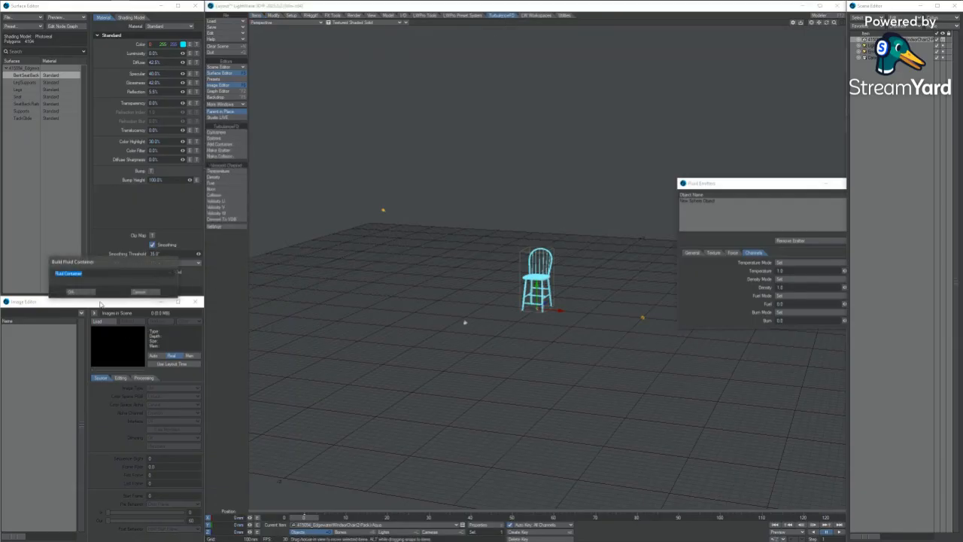
left_click(75, 292)
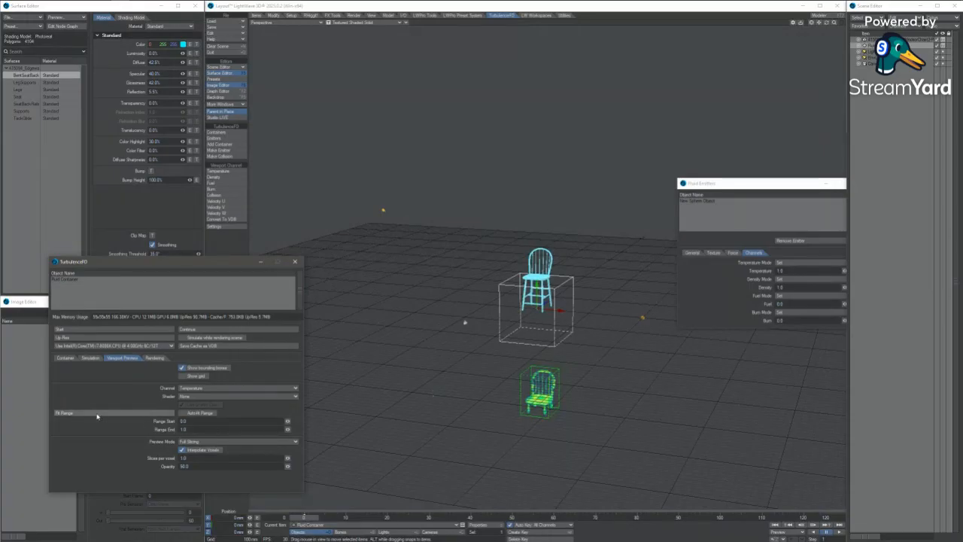
Set the fluid container's cache directory to the TurbulenceFD_Cache folder on the J: drive.
left_click_drag(162, 266, 222, 241)
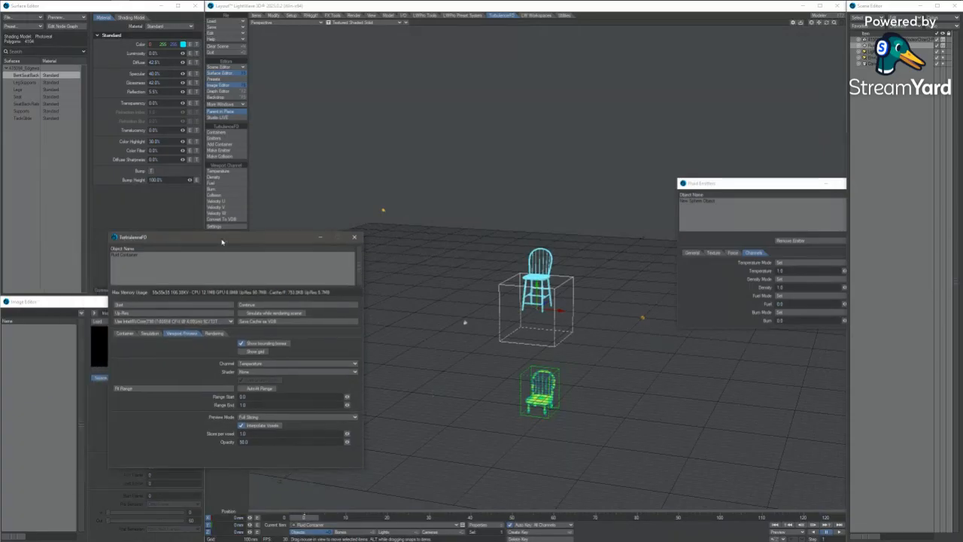
left_click(125, 332)
left_click(179, 400)
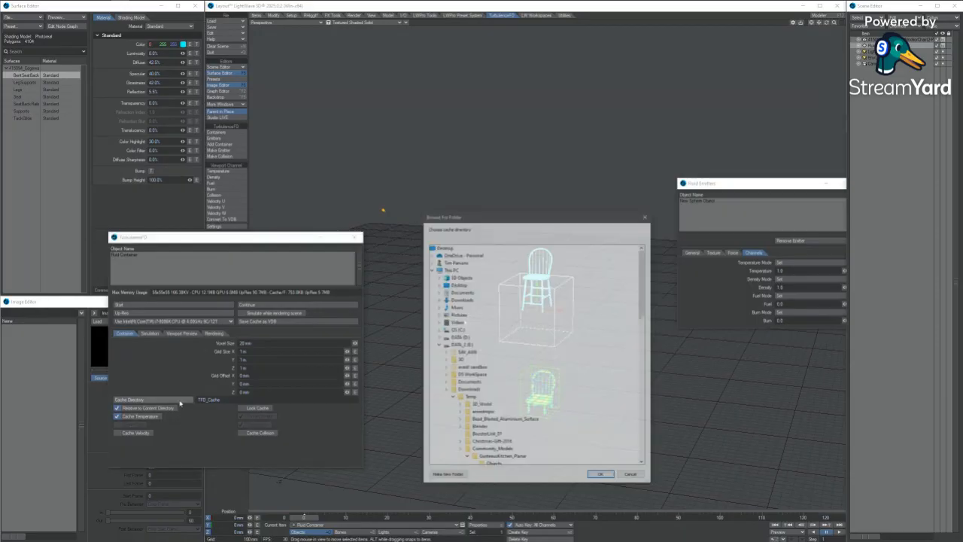
left_click_drag(651, 293, 648, 456)
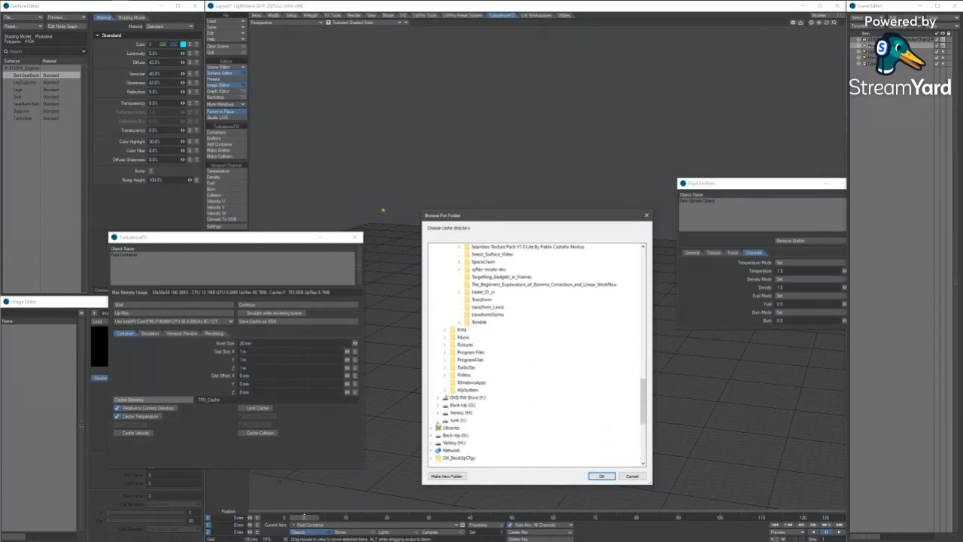
left_click(437, 420)
left_click_drag(642, 399, 640, 427)
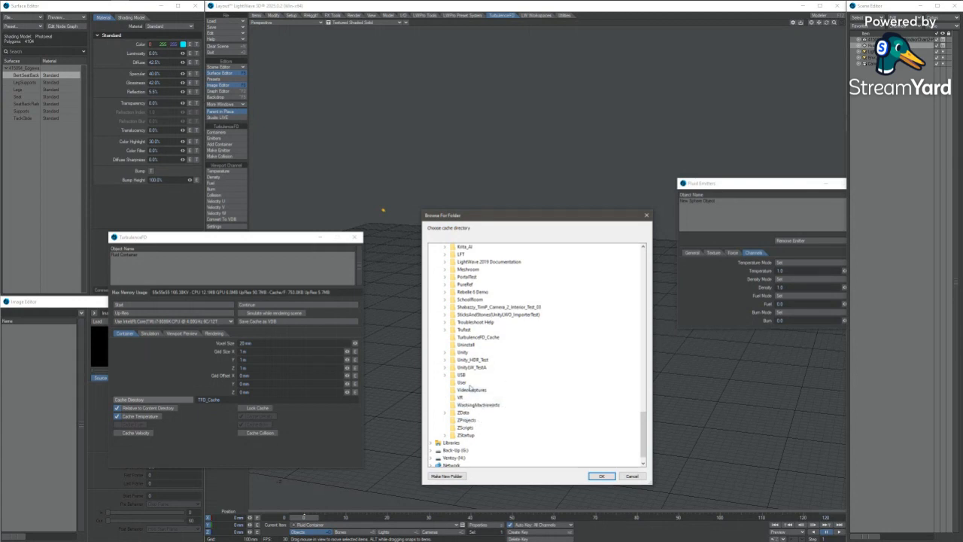
left_click(471, 340)
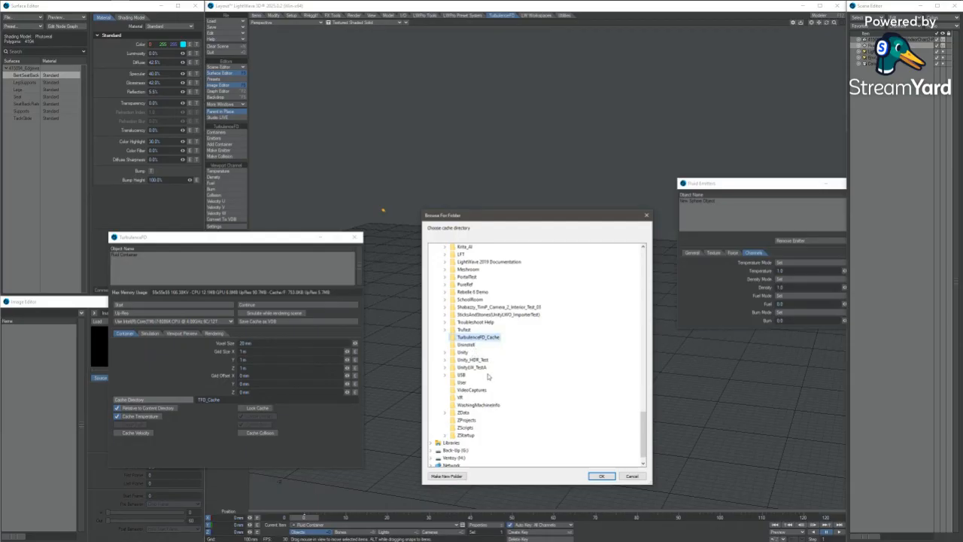
left_click(600, 476)
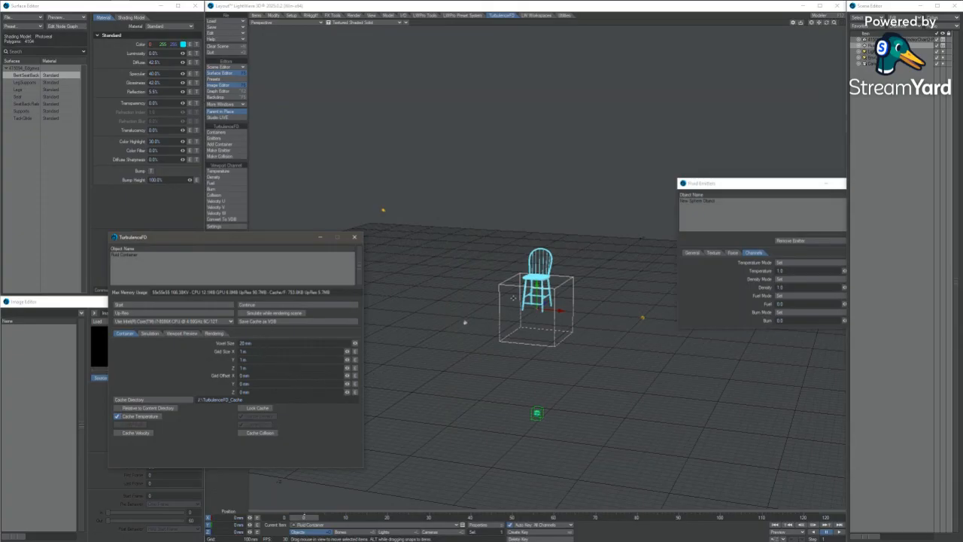
Set the container's grid size to 2 m × 4 m × 2 m and raise it to about 1.8 m in Y around the chair.
left_click(258, 352)
type("3m")
key("Tab")
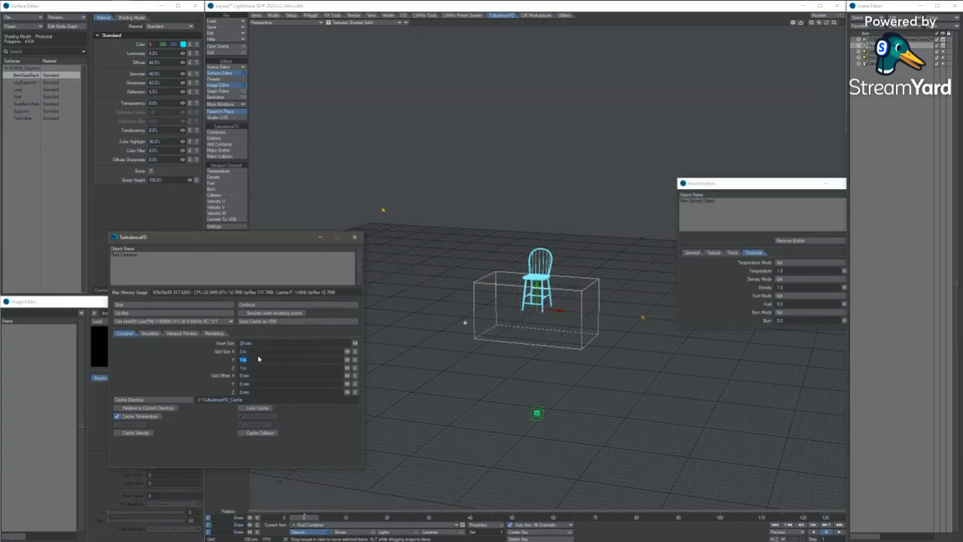
type("4")
key("Tab")
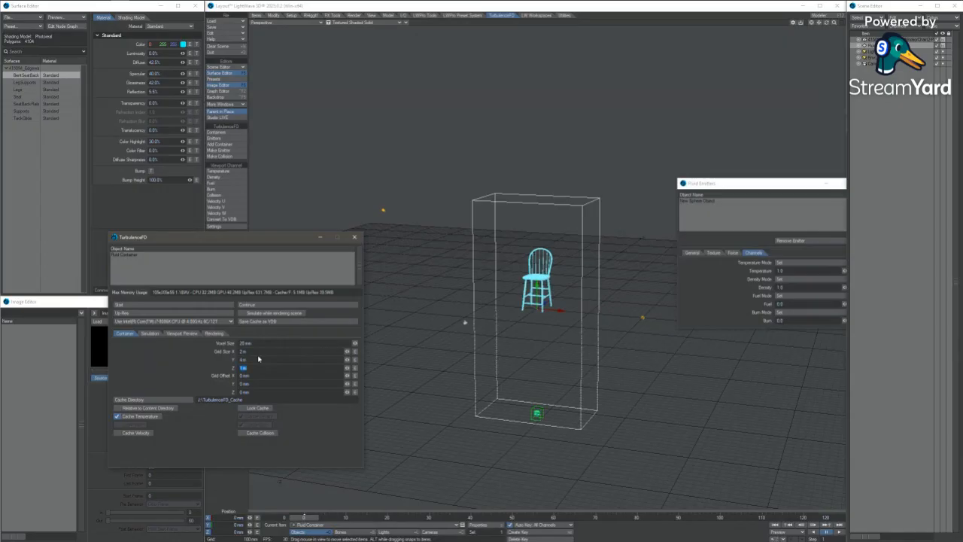
type("2")
key("Tab")
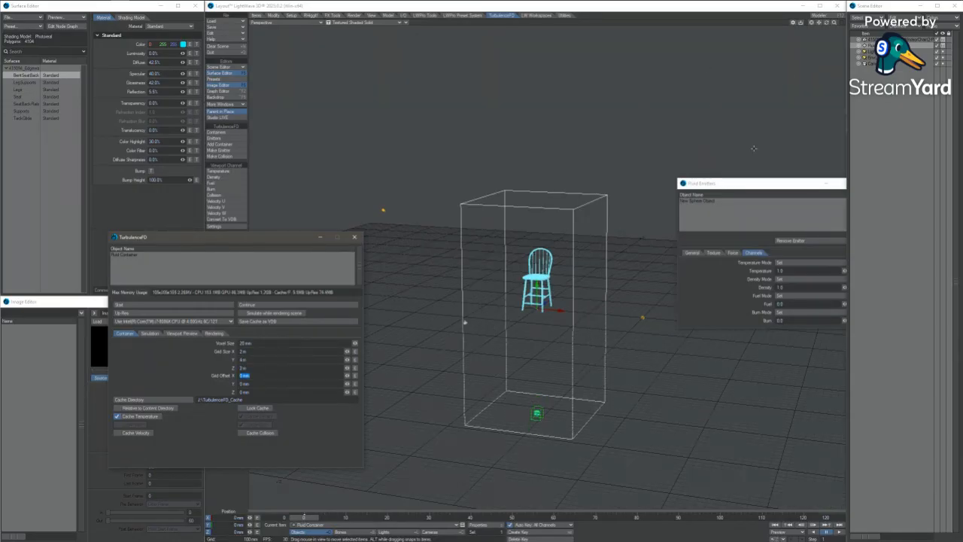
left_click_drag(536, 286, 586, 4)
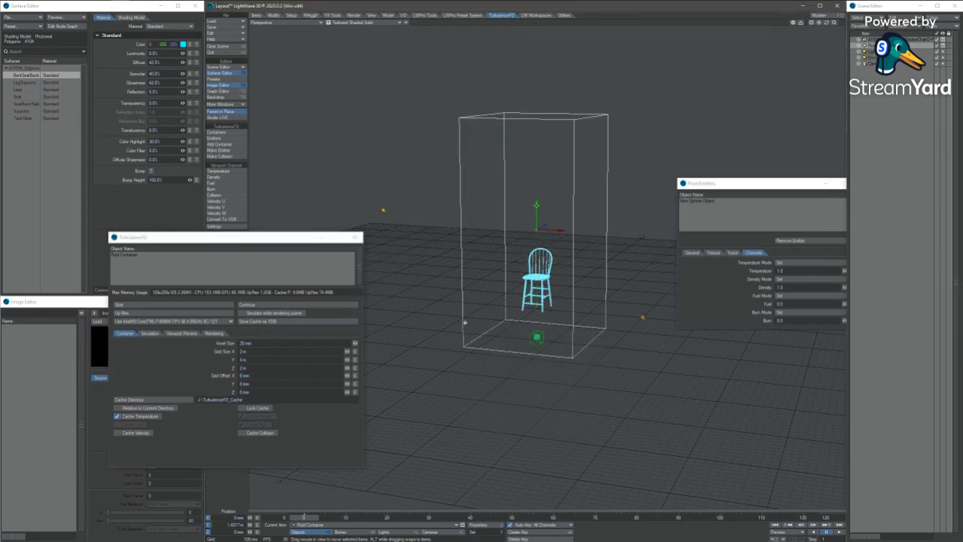
left_click_drag(537, 207, 549, 143)
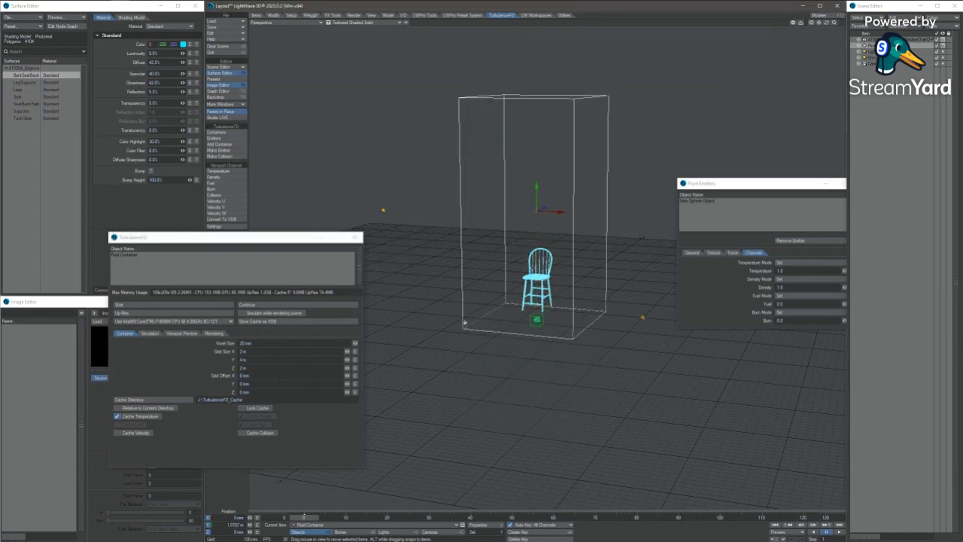
Run the fluid simulation with the Windsor chair as emitter, overwriting the existing cache.
left_click(691, 201)
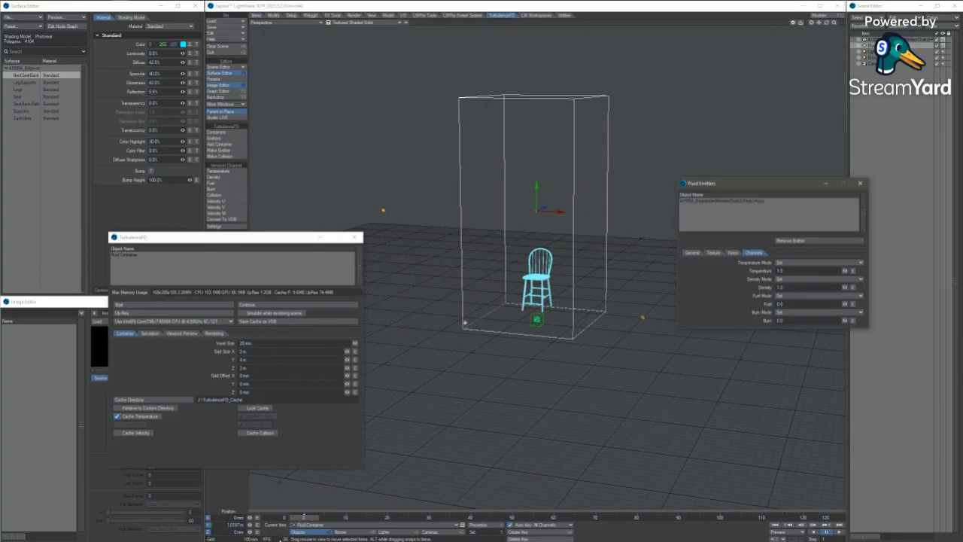
left_click(182, 306)
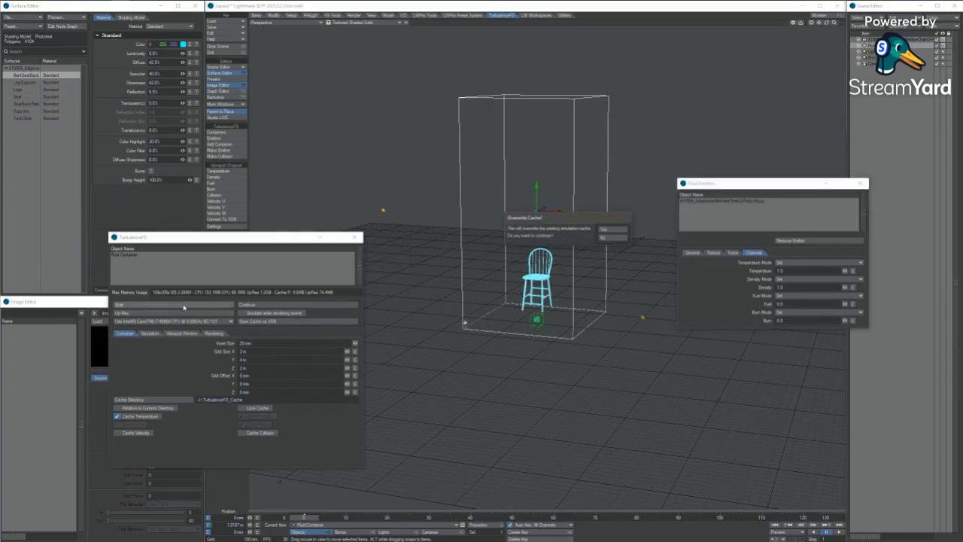
left_click(606, 229)
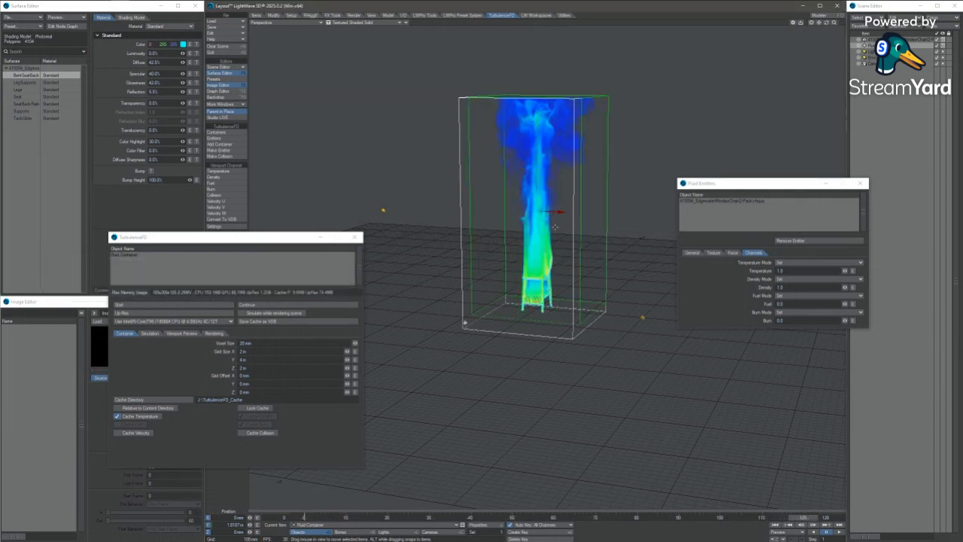
scroll(527, 311, "up", 2)
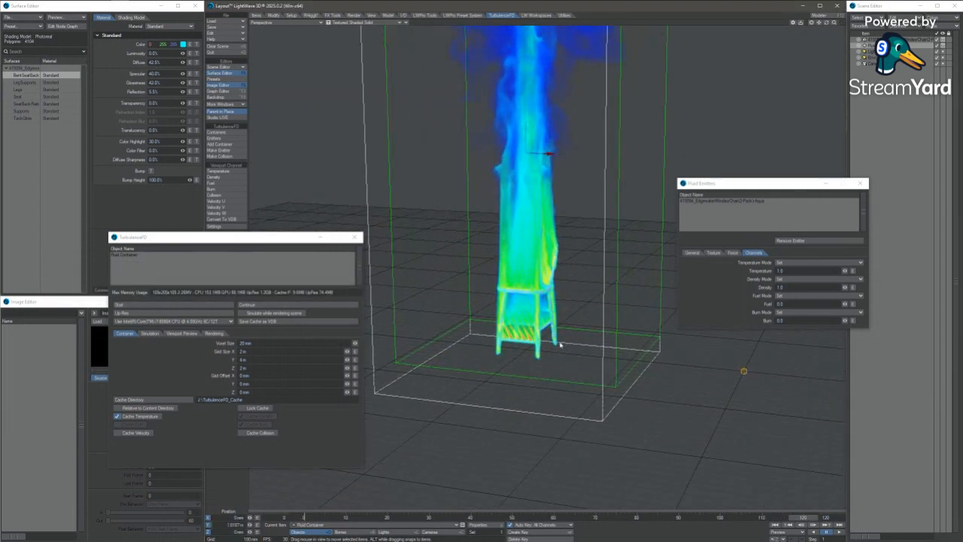
scroll(534, 372, "up", 2)
Set the viewport preview shader to Fire Shader and play back the simulated flames on the chair.
left_click(180, 334)
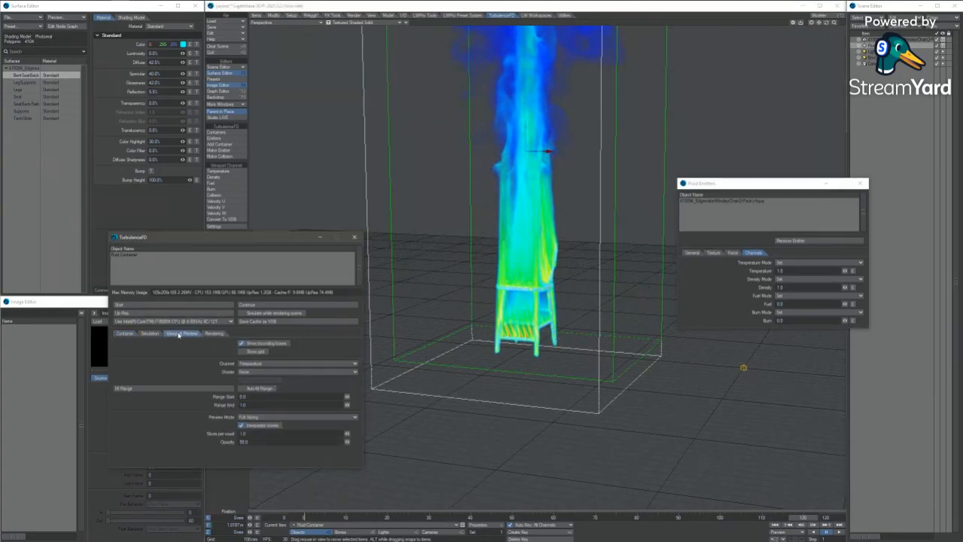
left_click(257, 372)
left_click(256, 377)
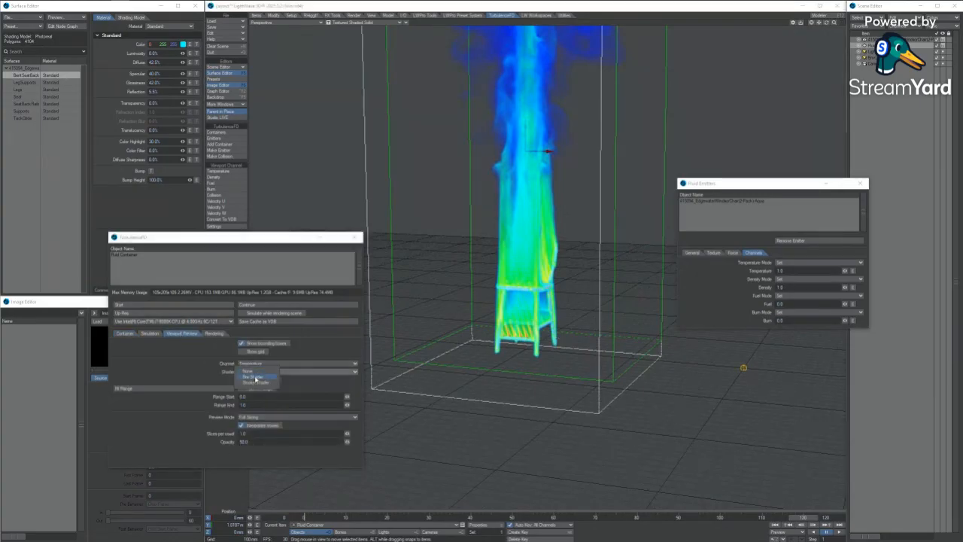
left_click(838, 531)
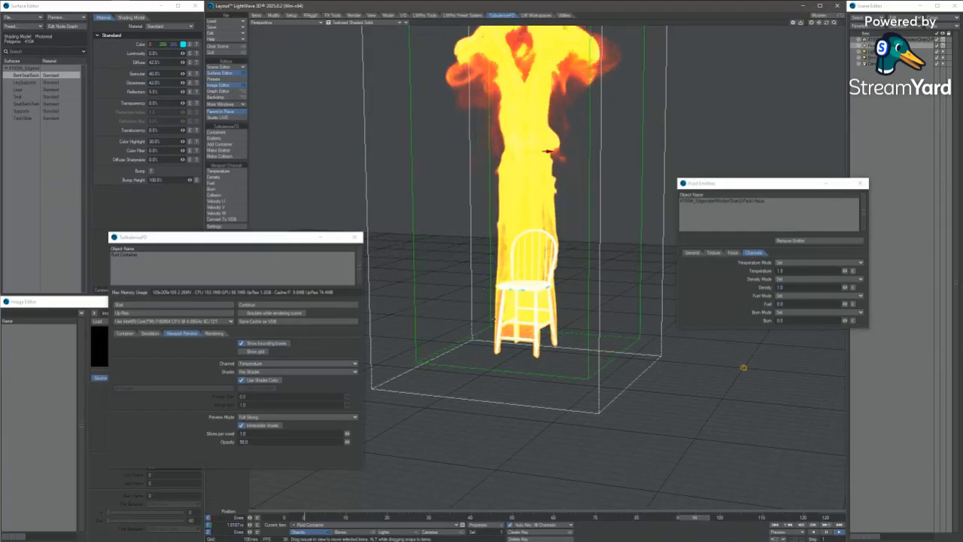
scroll(516, 361, "down", 5)
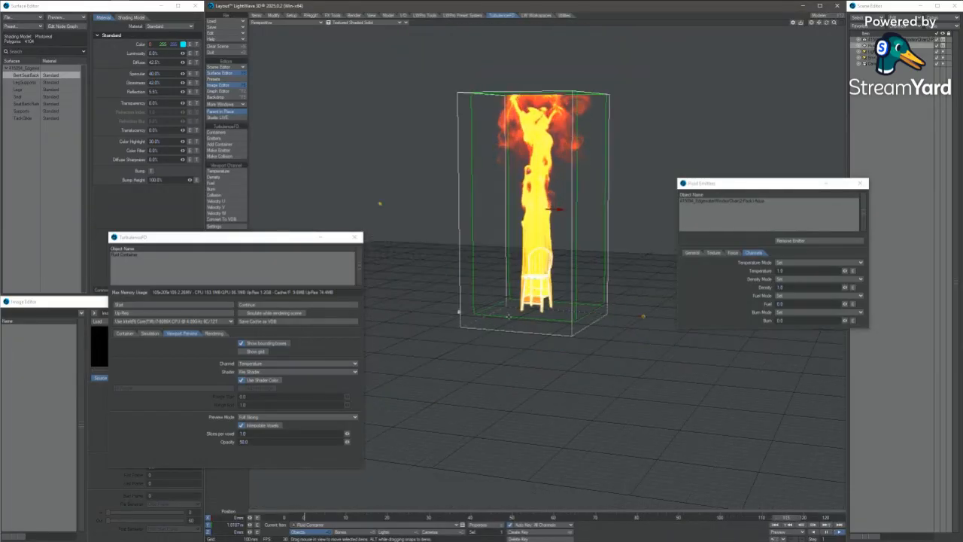
scroll(535, 301, "up", 3)
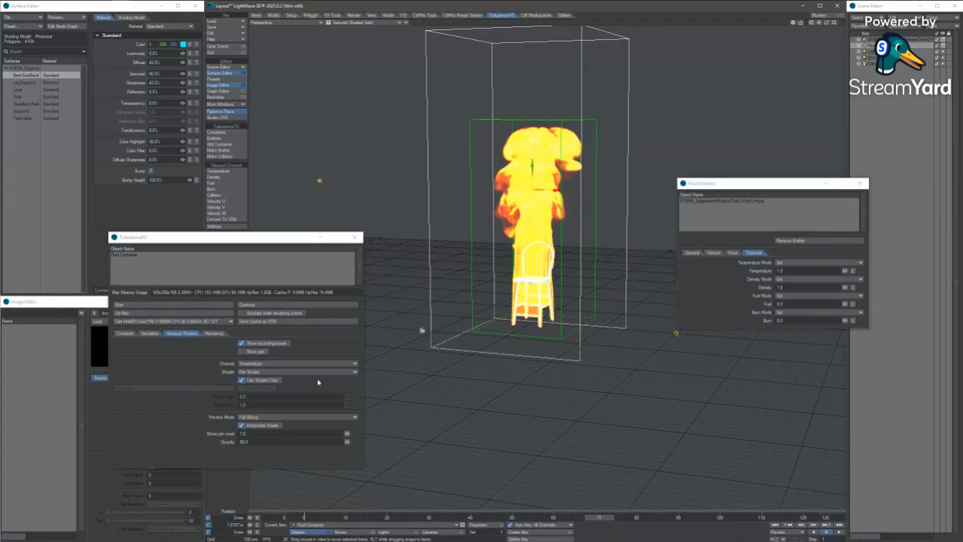
Set the simulation's vorticity to 4.0, rerun it over the existing cache and play back the result.
left_click(149, 333)
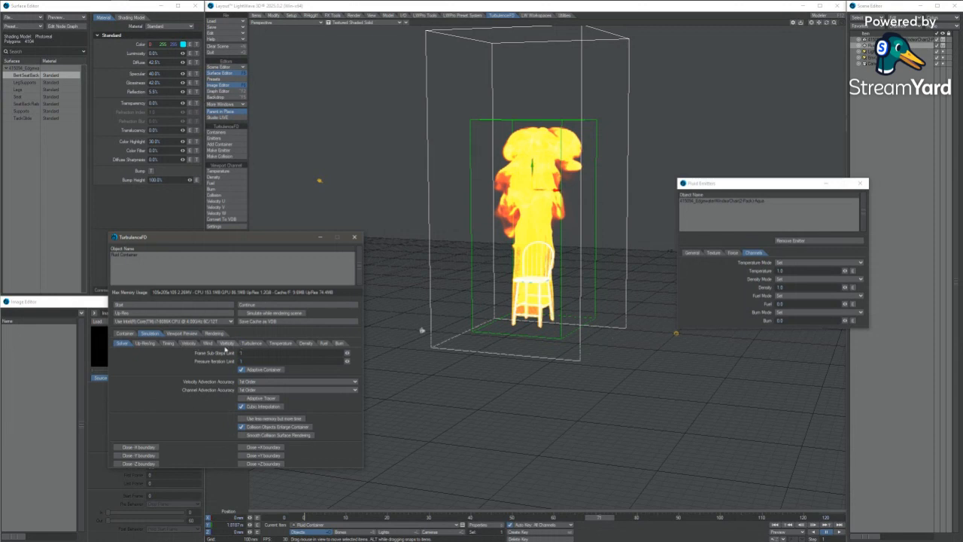
left_click(228, 343)
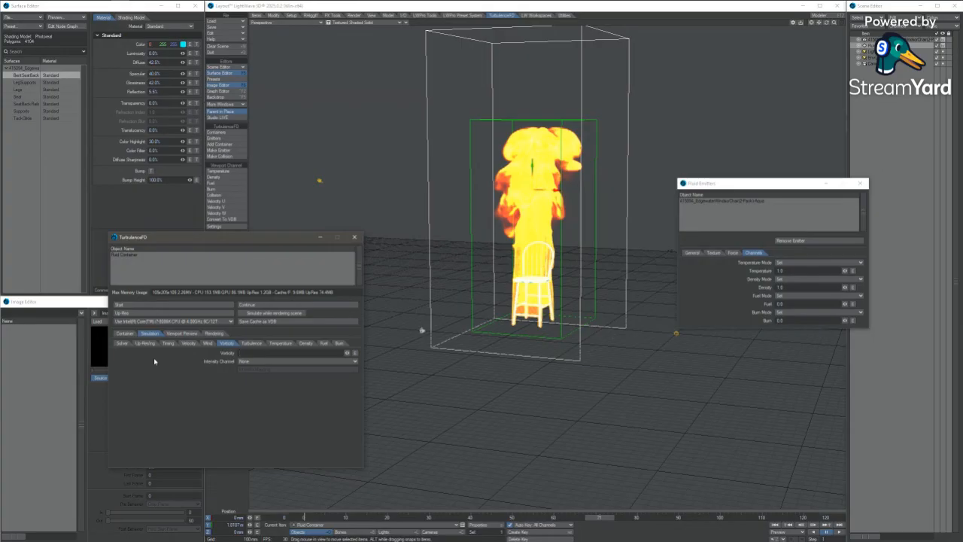
type("4.0")
left_click(173, 304)
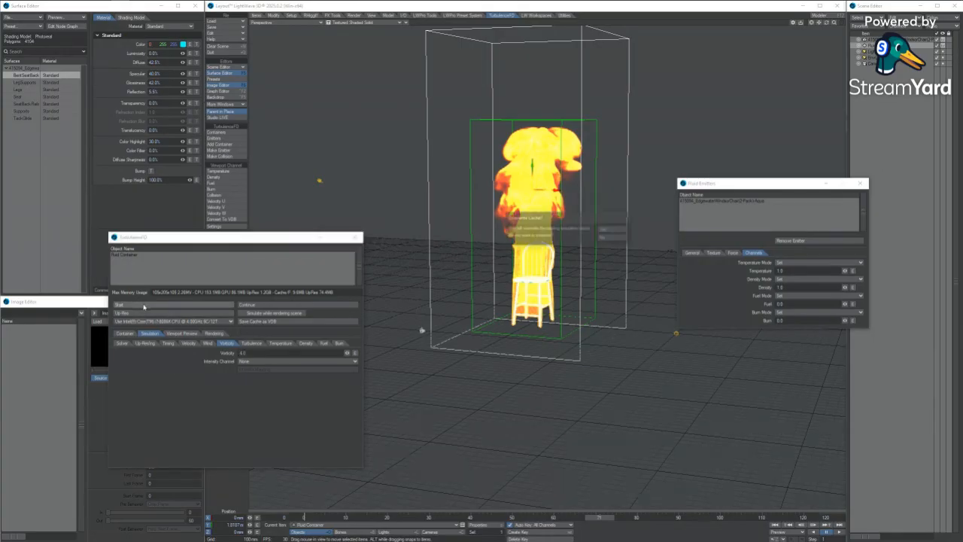
left_click(607, 230)
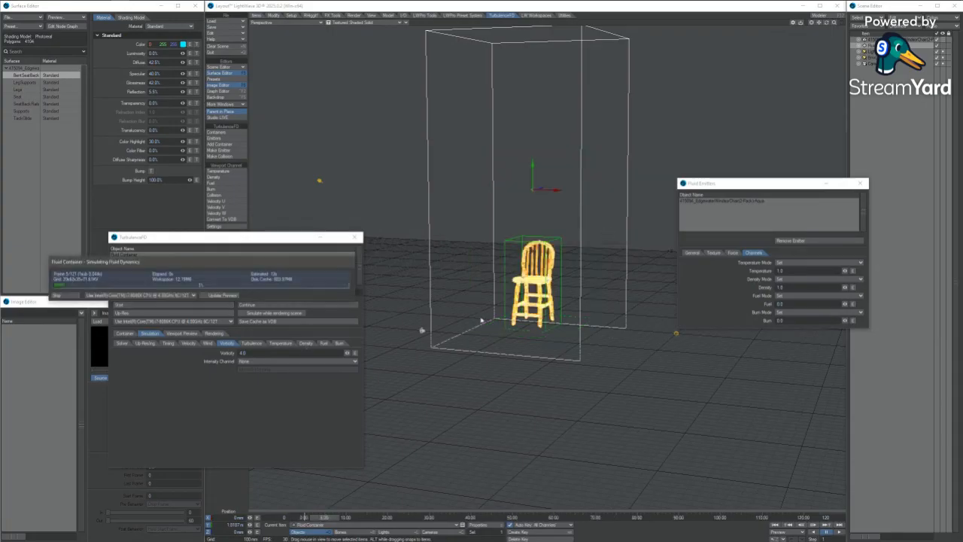
left_click(215, 296)
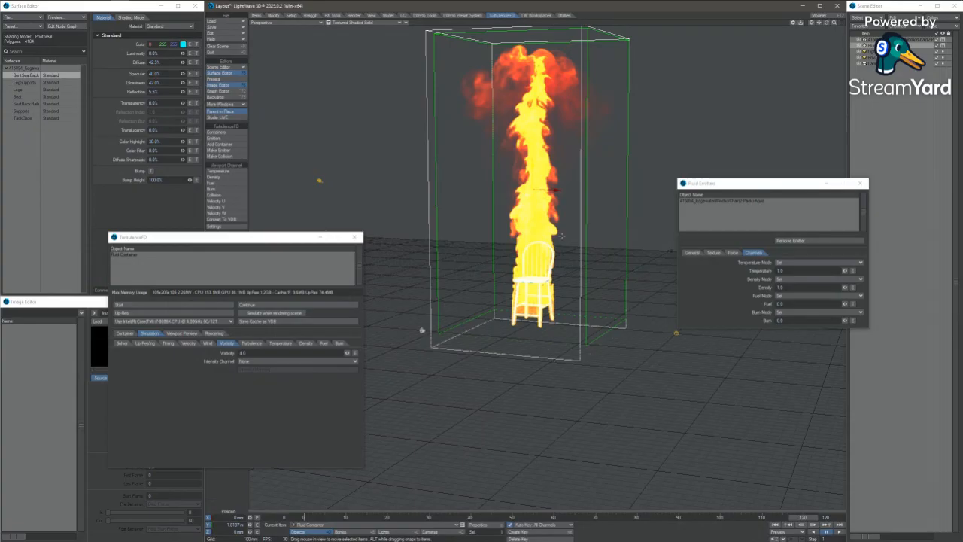
left_click(842, 533)
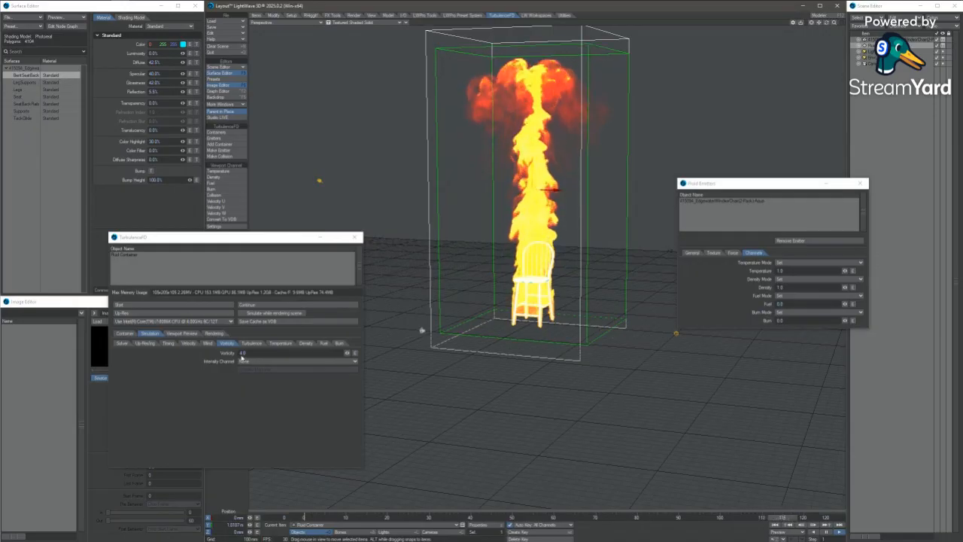
Try the Smoke Shader in the viewport preview and switch back to the Fire Shader.
left_click(189, 335)
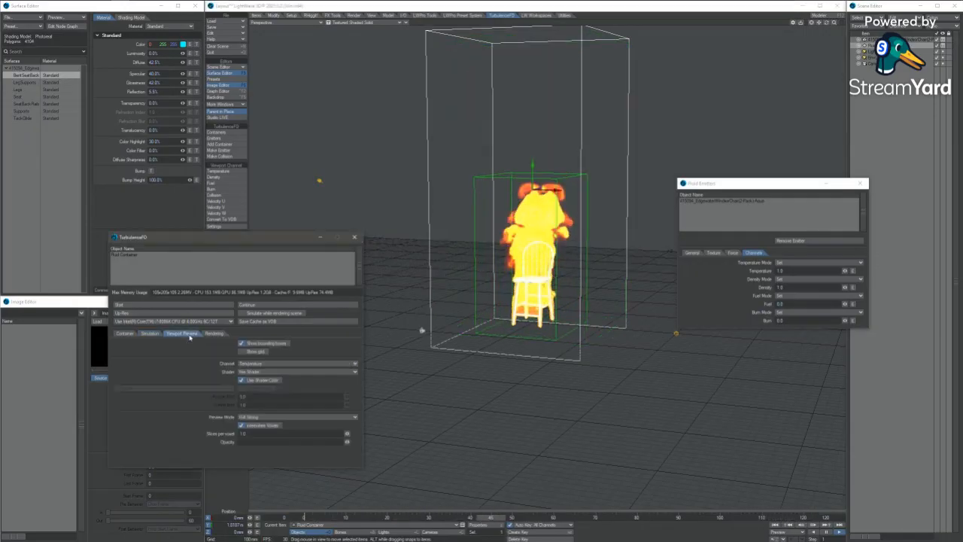
left_click(251, 371)
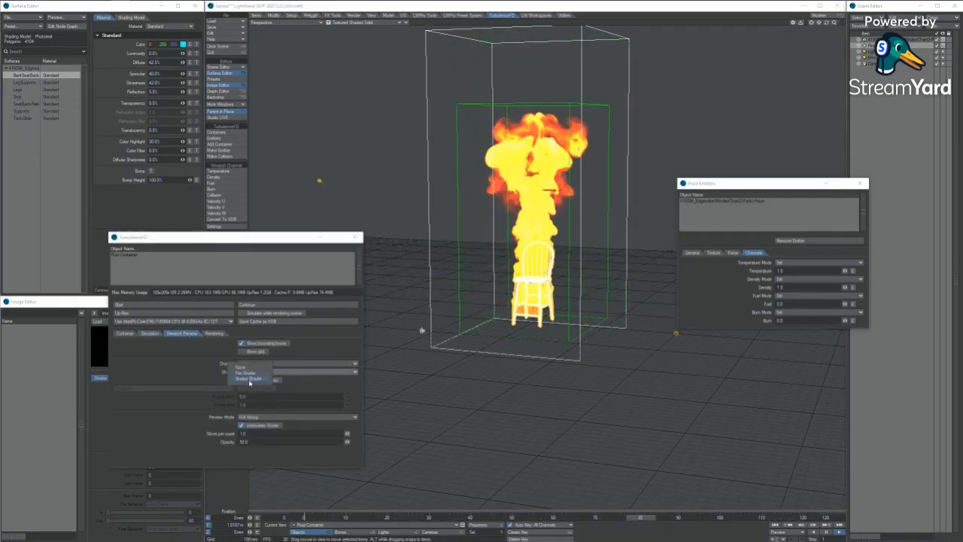
left_click(250, 379)
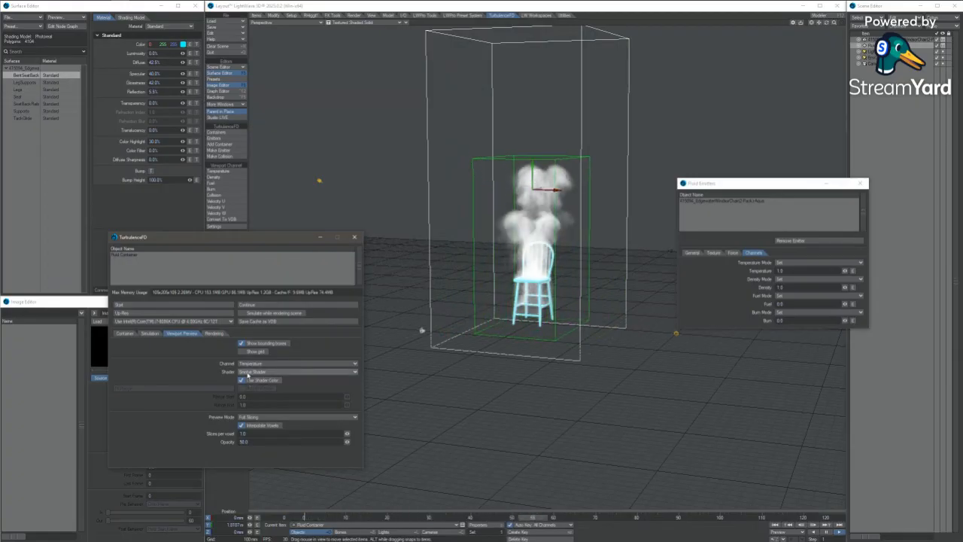
left_click(248, 373)
left_click(243, 367)
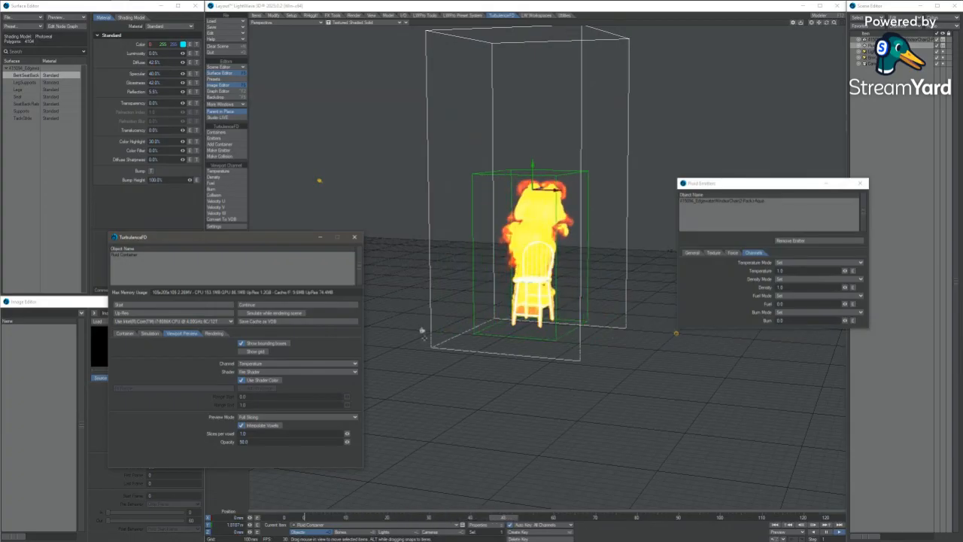
Go to frame 40 and raise the fluid container to a Y position of about 3 m.
left_click_drag(257, 243, 260, 214)
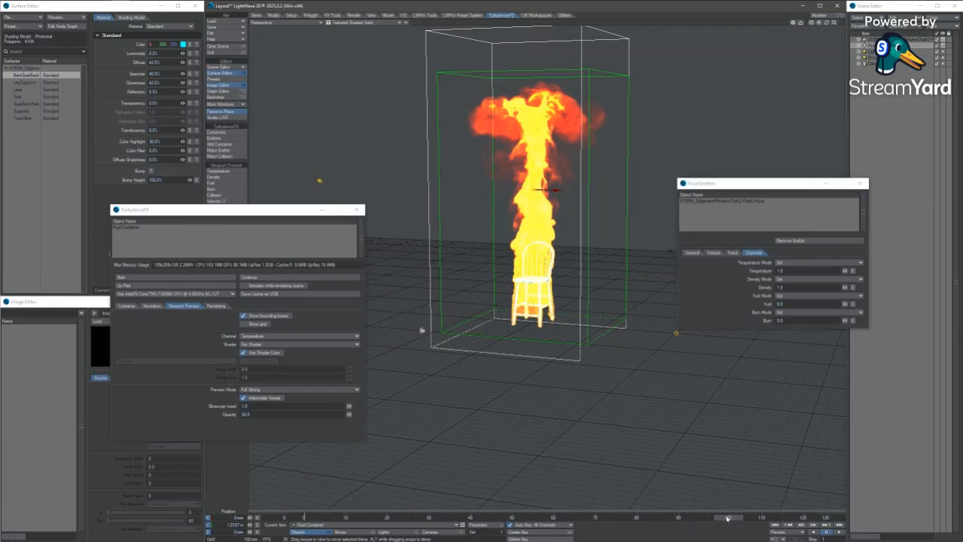
left_click_drag(728, 519, 407, 518)
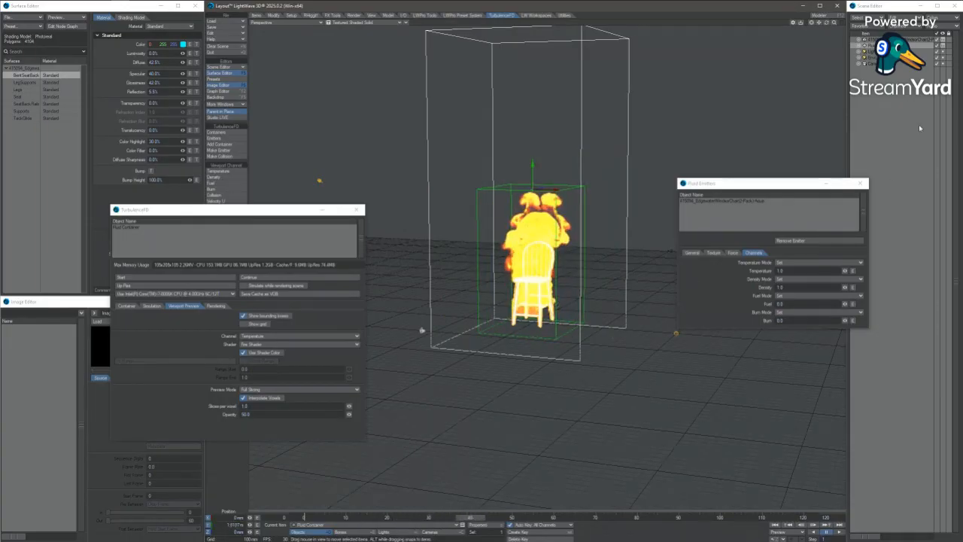
left_click(903, 42)
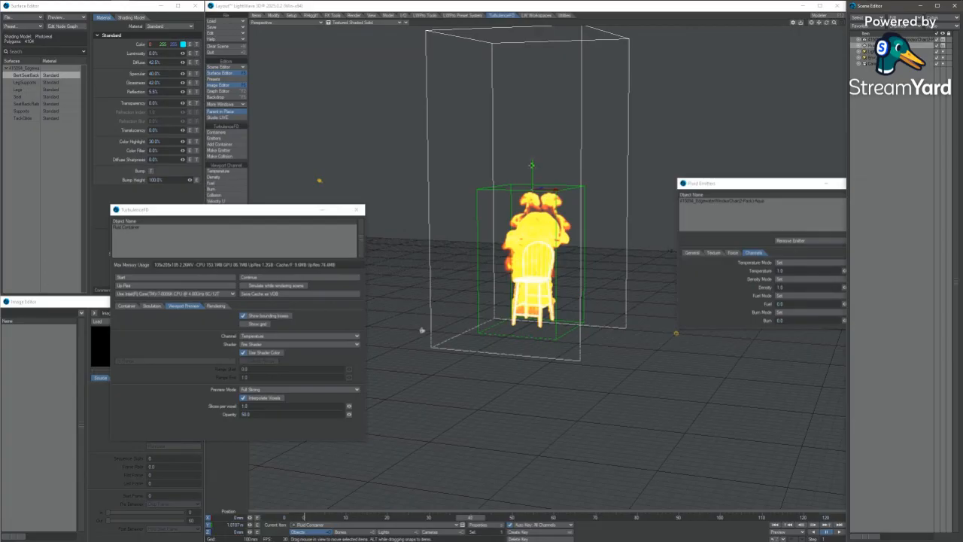
left_click_drag(532, 165, 559, 25)
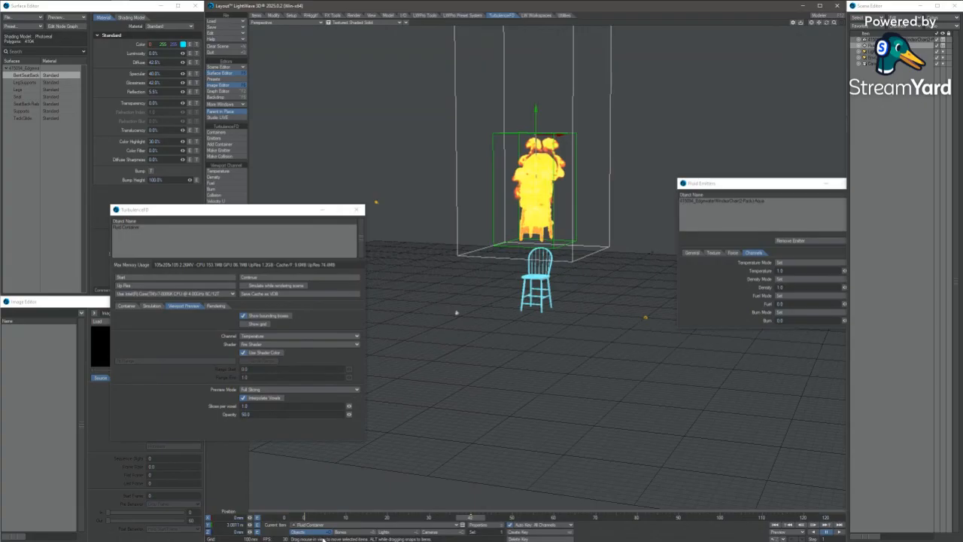
Set the tension of the fluid container's Y position keys at frames 40 and 0 to 1.0 in the Graph Editor.
key("ctrl+F2")
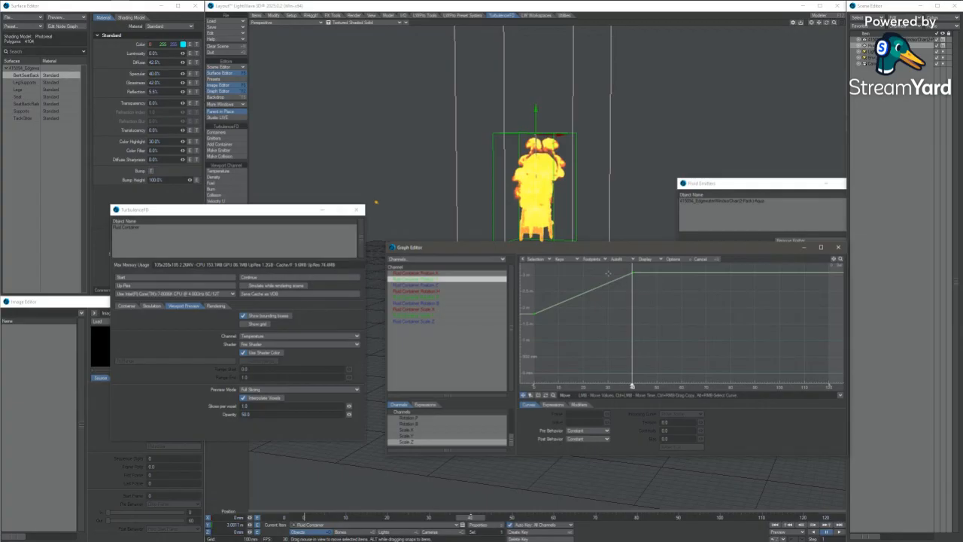
left_click(632, 273)
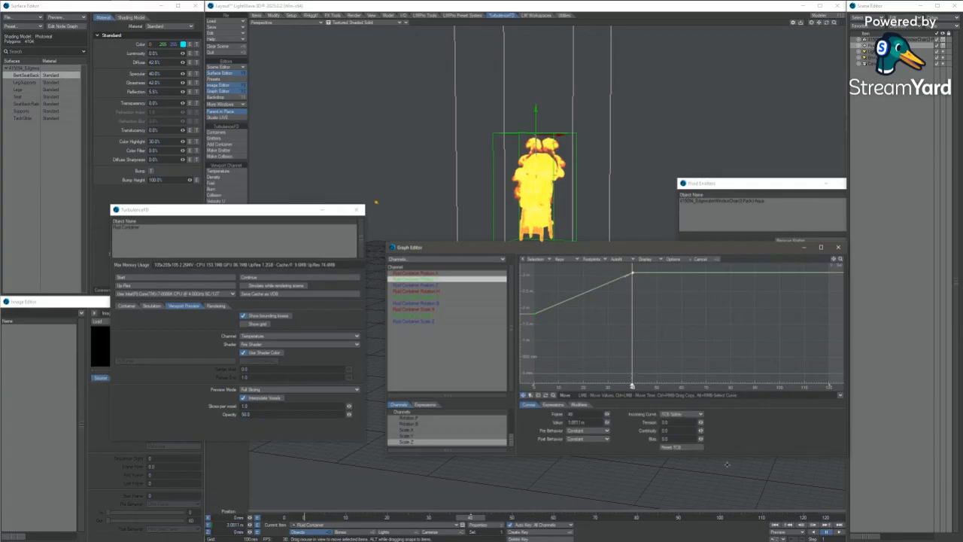
left_click_drag(701, 423, 888, 427)
left_click_drag(702, 423, 790, 424)
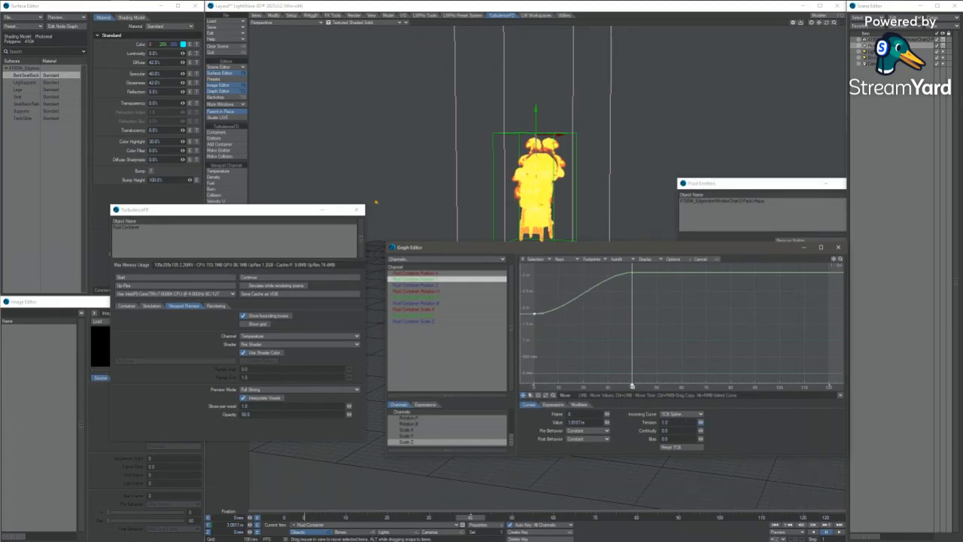
left_click(839, 247)
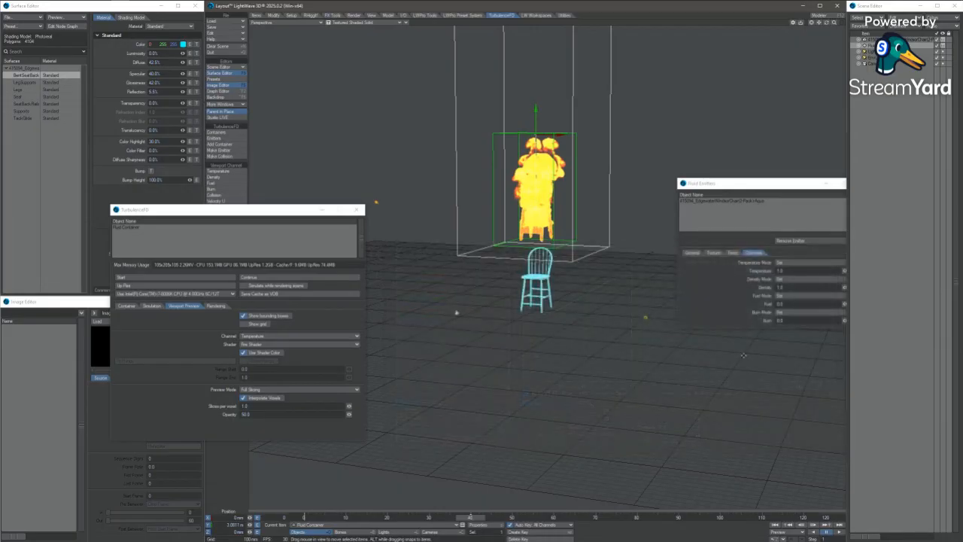
Rerun the fluid simulation over the existing cache and play back the flames with the moving container.
left_click(170, 280)
left_click(616, 235)
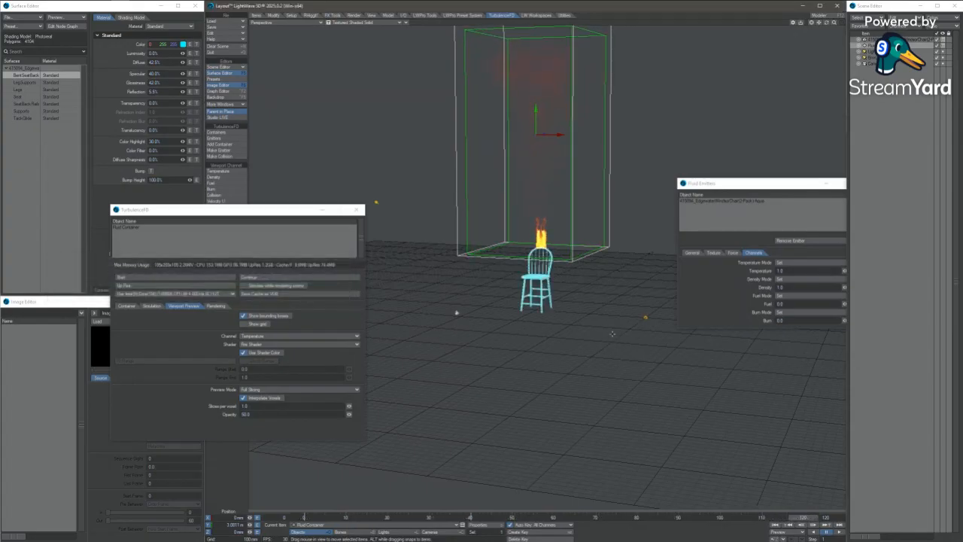
left_click(838, 532)
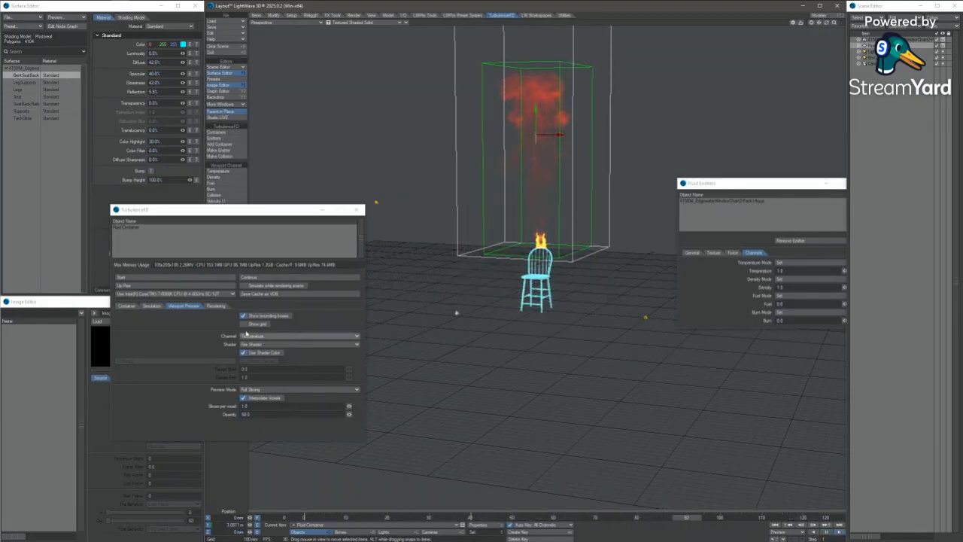
Hide the container's bounding boxes in the viewport preview and delete its motion key at frame 40.
left_click(243, 316)
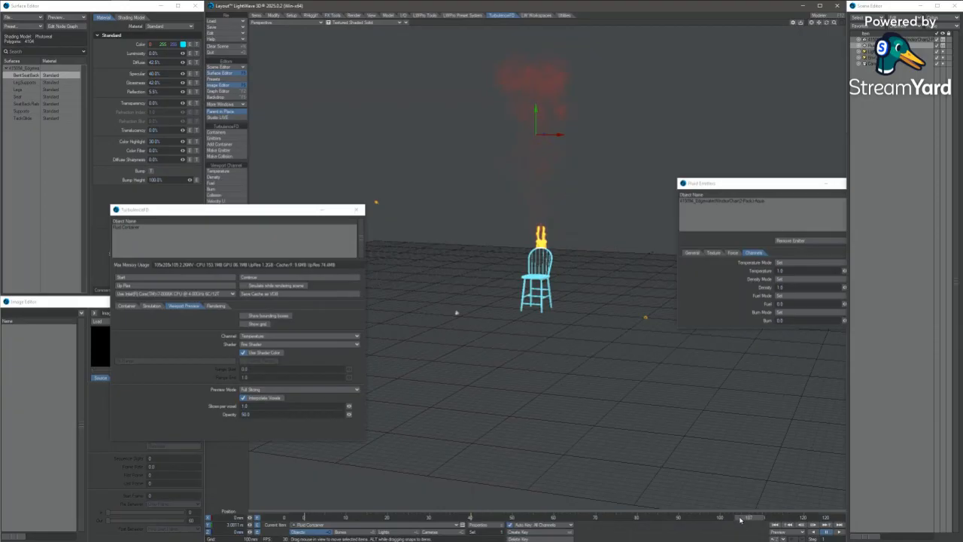
left_click(517, 514)
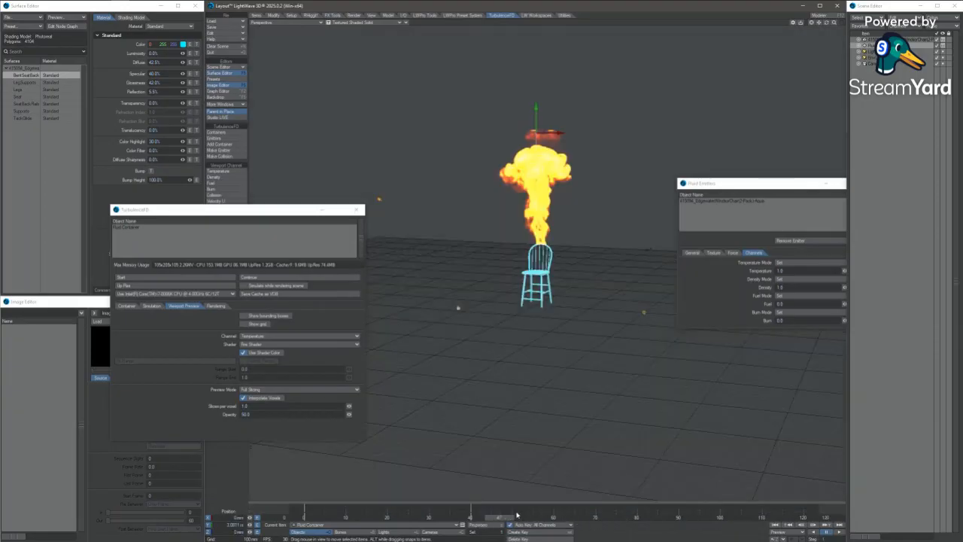
right_click(472, 507)
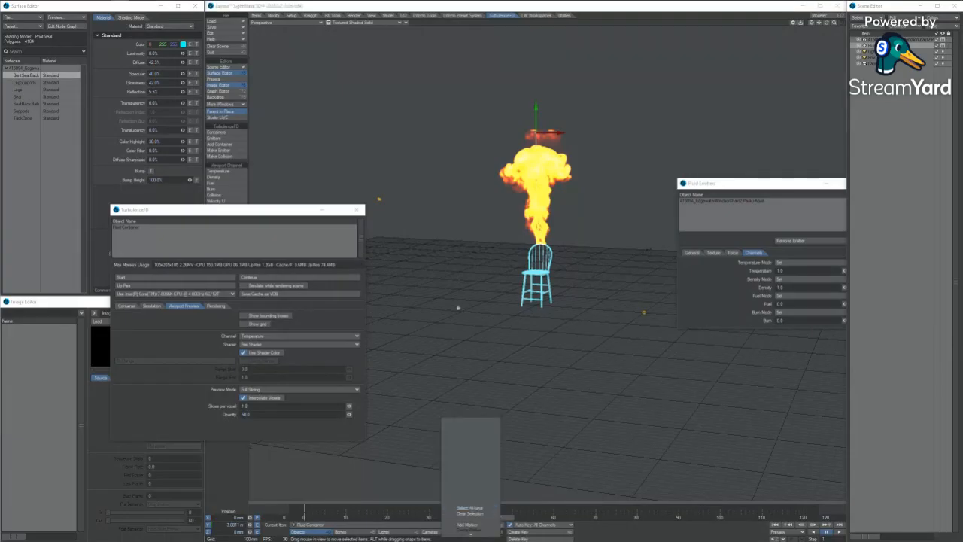
left_click(473, 518)
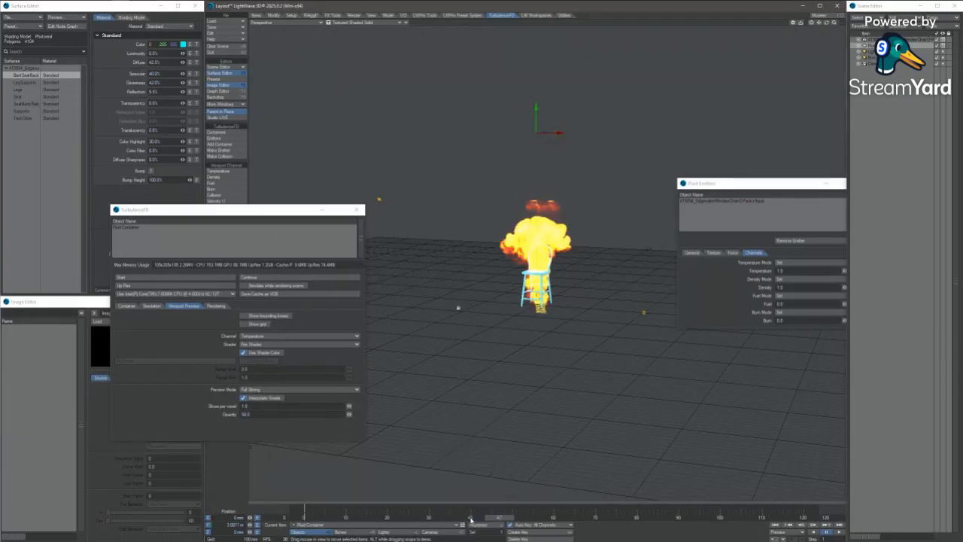
left_click_drag(505, 519, 224, 525)
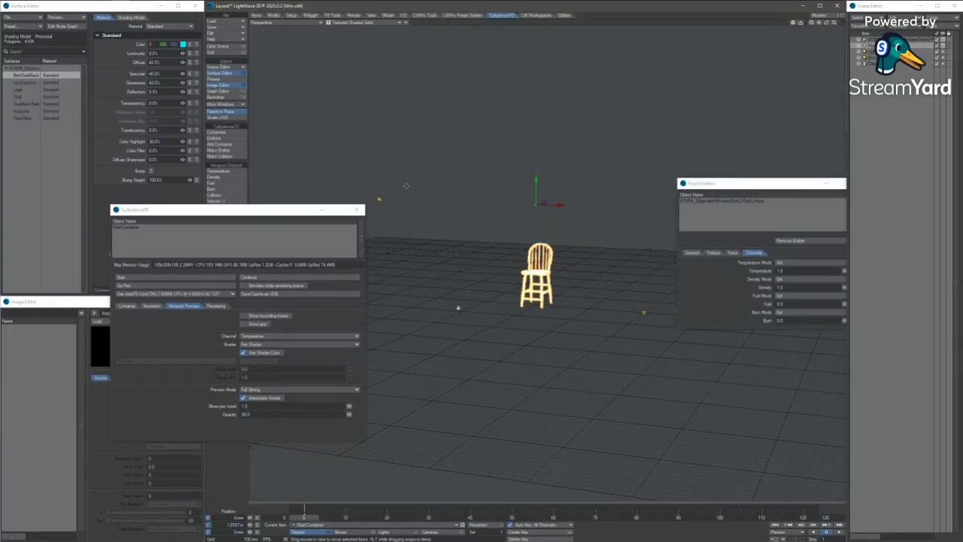
Create a cube 2 m wide, 200 mm high and 200 mm deep and raise it above the chair to about 1.5 m in Y.
left_click_drag(288, 214, 280, 251)
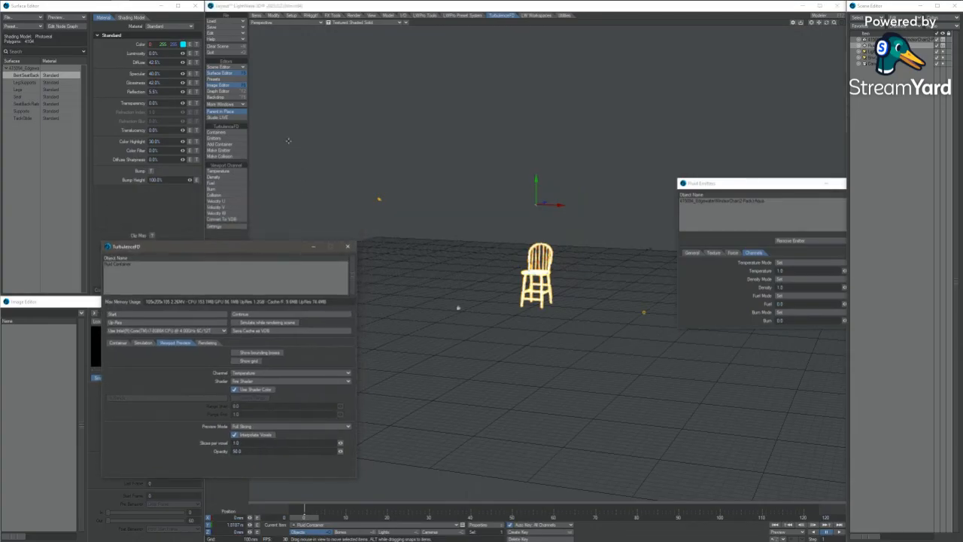
left_click(388, 15)
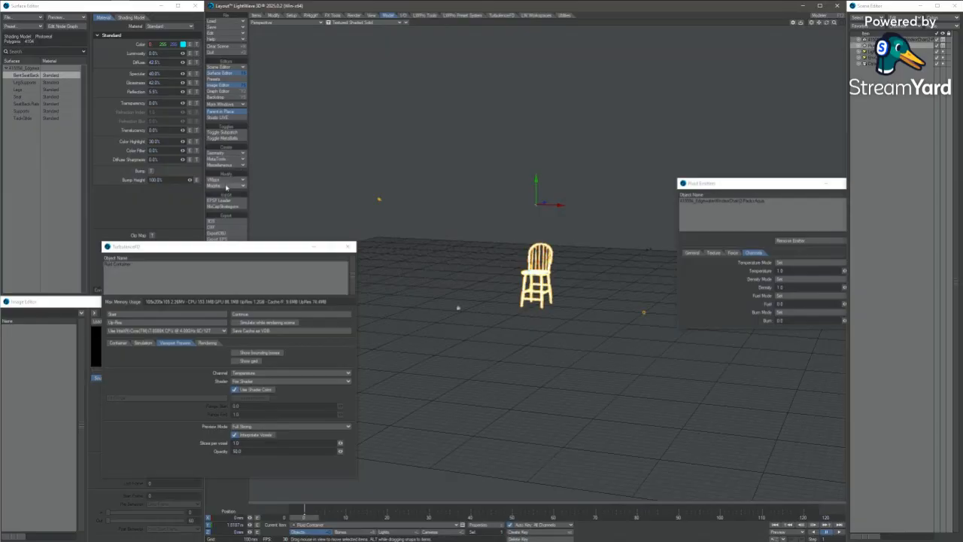
left_click(226, 153)
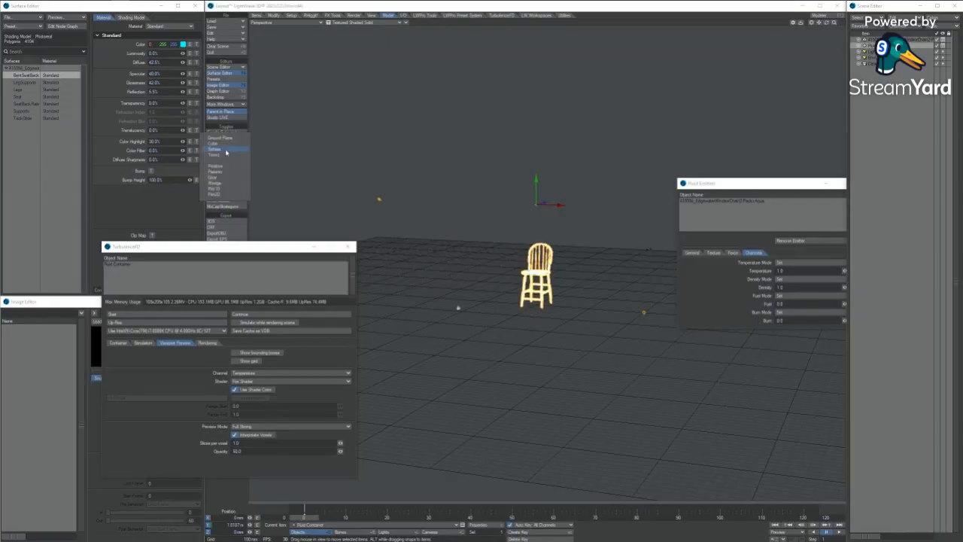
left_click(224, 146)
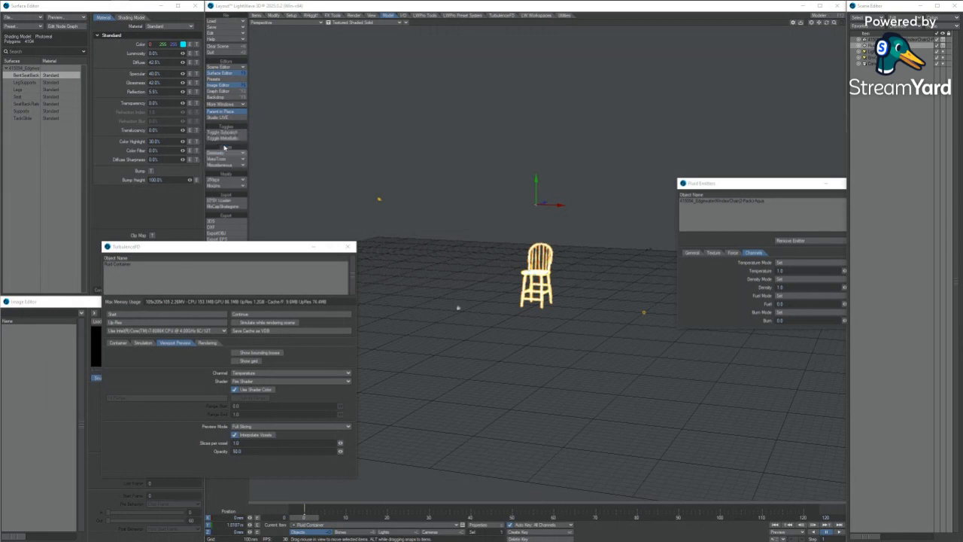
left_click_drag(107, 264, 315, 251)
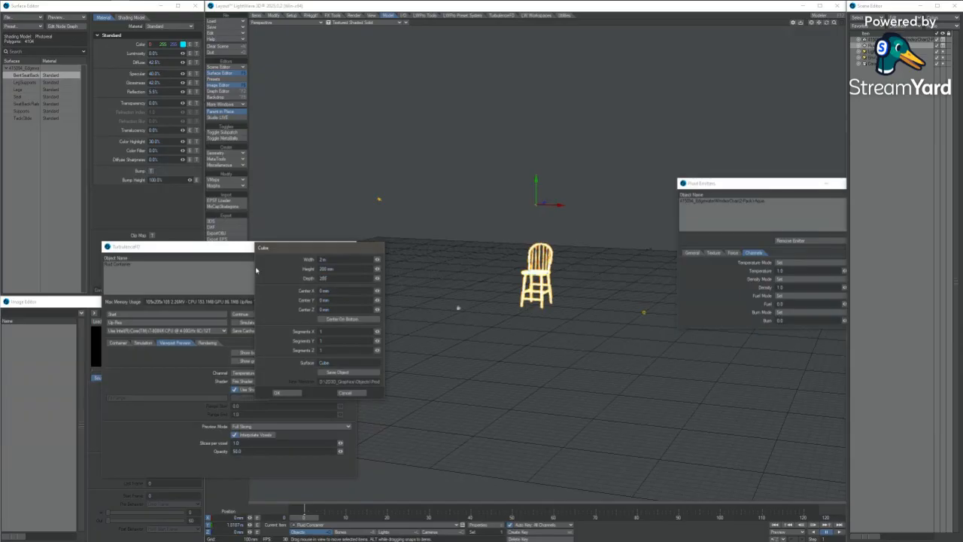
key("Tab")
left_click(290, 393)
scroll(531, 326, "up", 5)
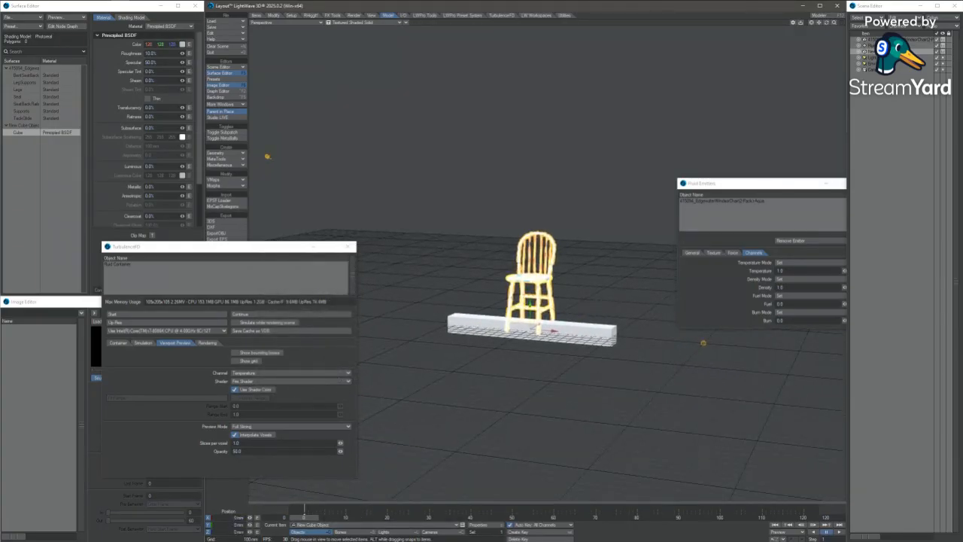
left_click_drag(539, 302, 595, 223)
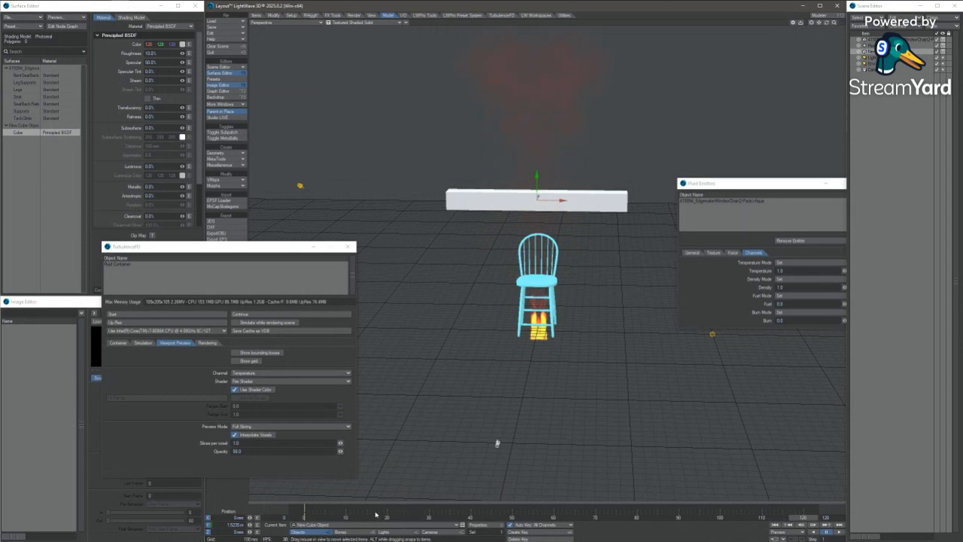
Rotate the cube's heading to 360° at frame 120 and play back its spin.
key("y")
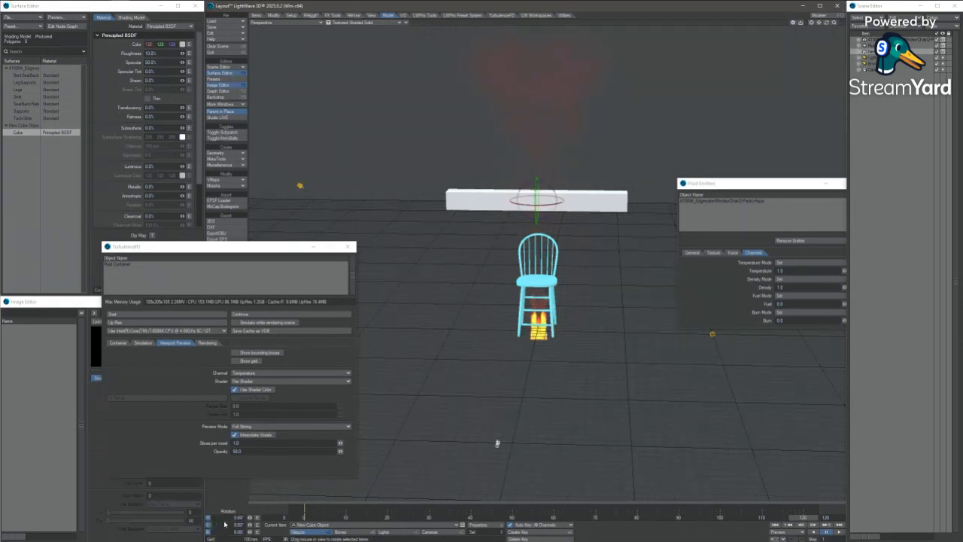
left_click_drag(521, 203, 908, 252)
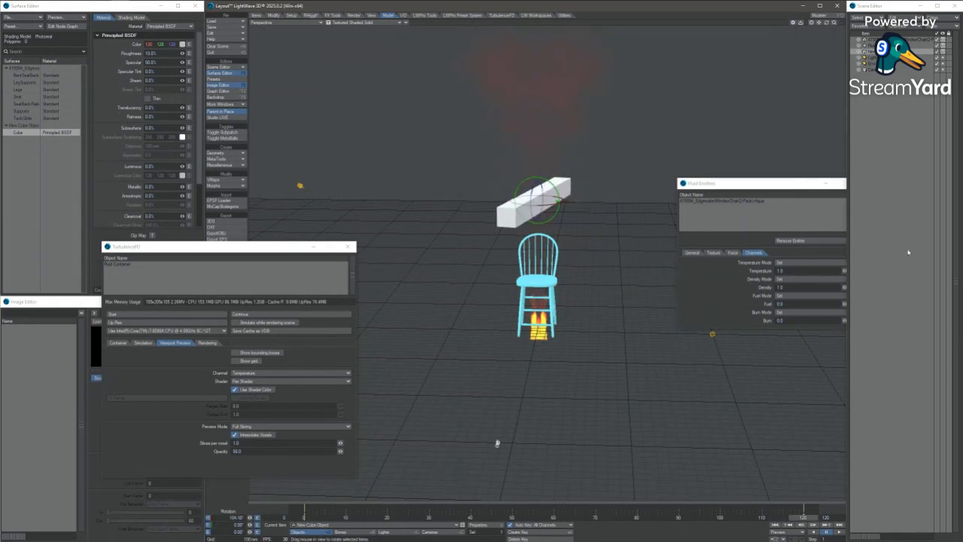
left_click_drag(232, 518, 288, 513)
type("0")
key("Return")
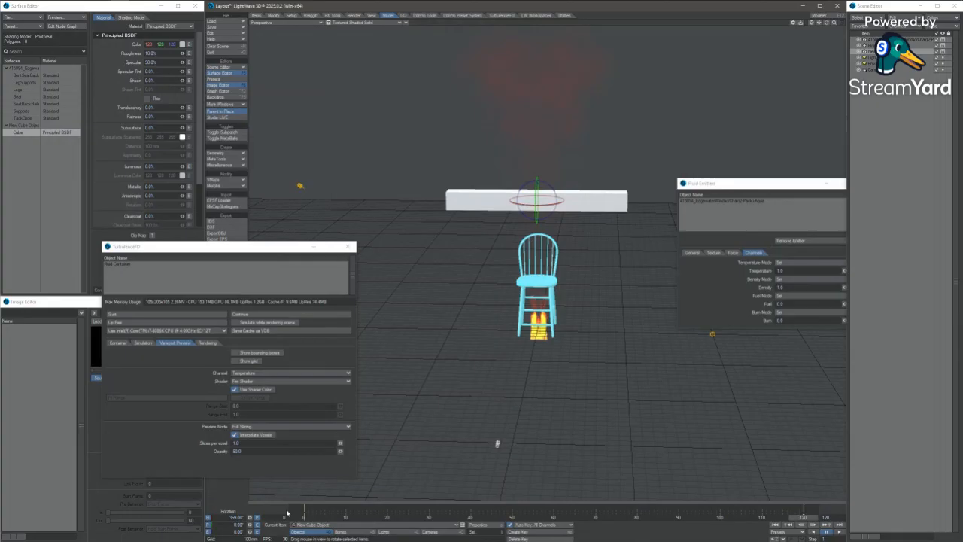
left_click(840, 532)
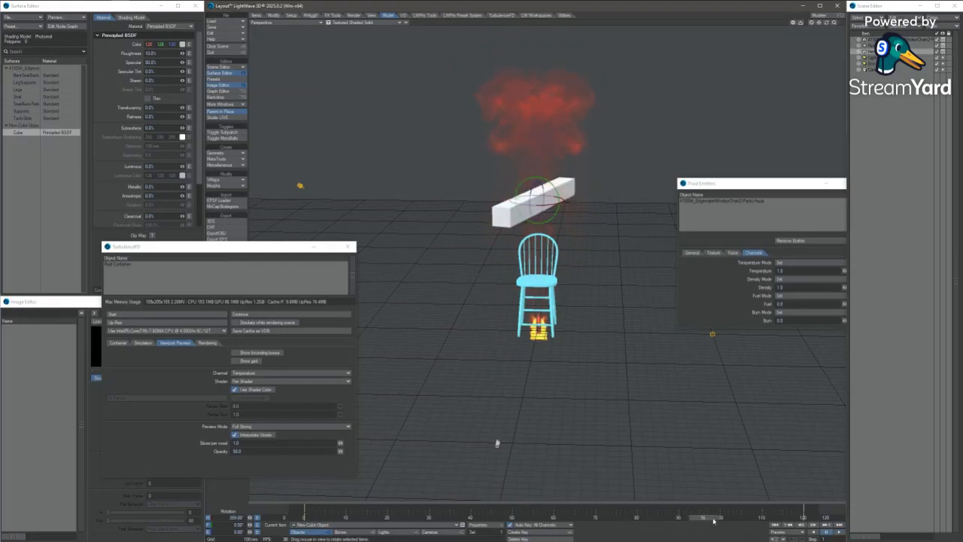
left_click_drag(714, 521, 188, 517)
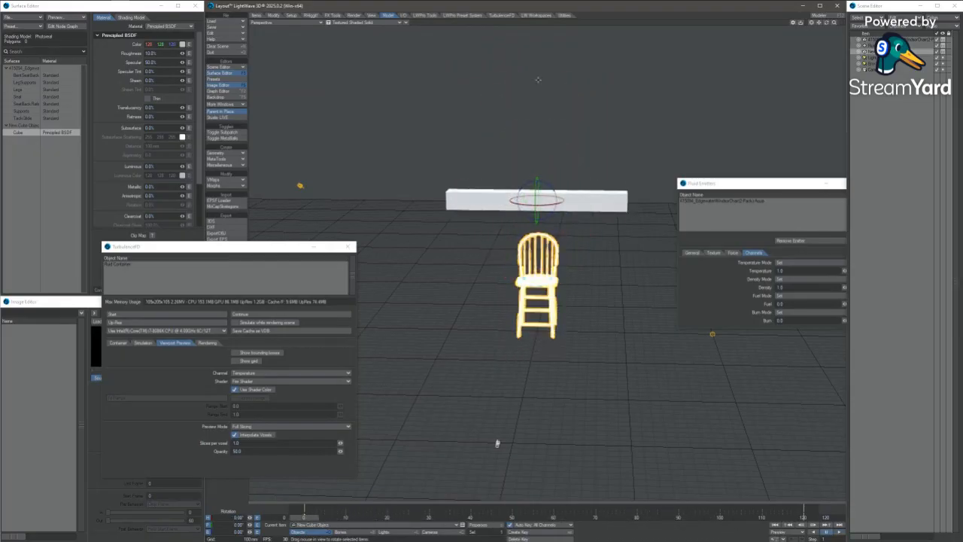
Make the cube a TurbulenceFD collision object and restart the simulation over the existing cache.
left_click(509, 15)
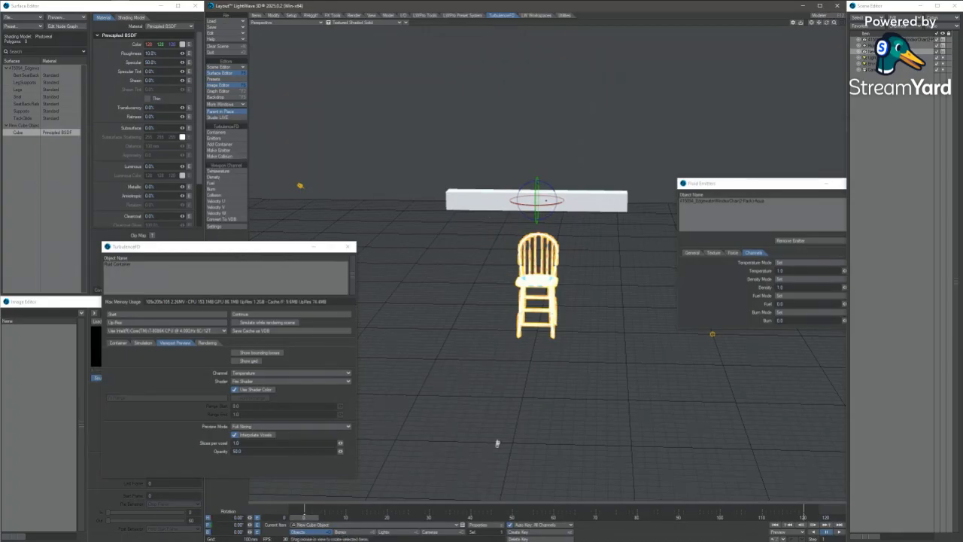
left_click(220, 156)
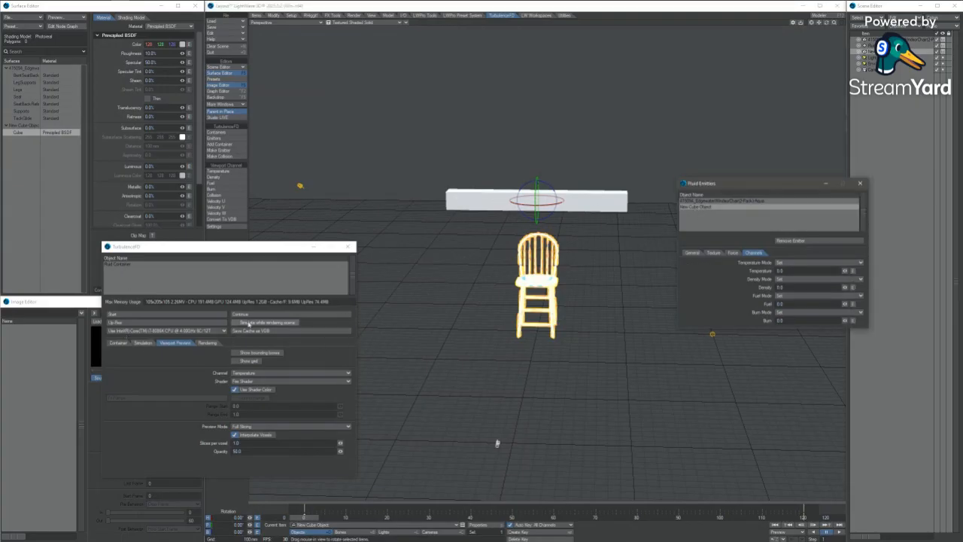
left_click(148, 318)
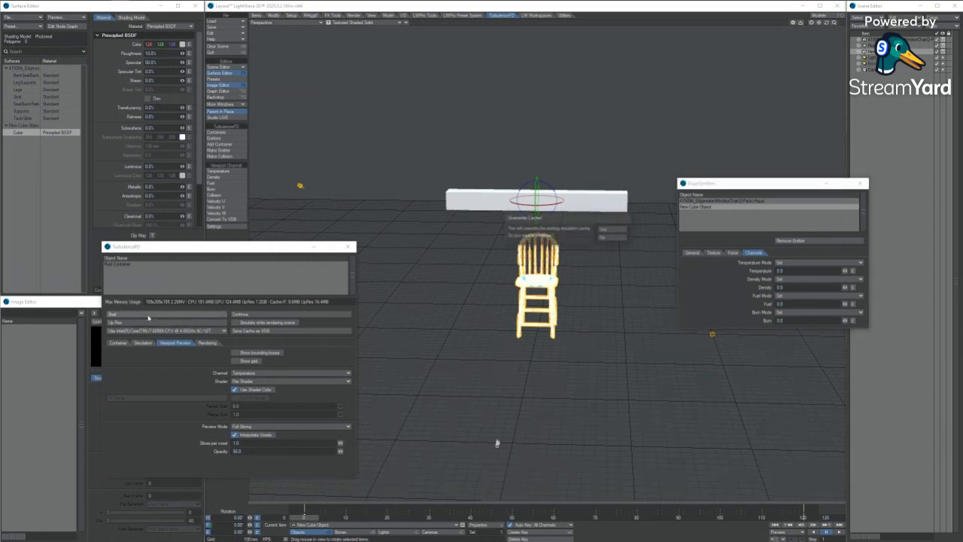
left_click(602, 229)
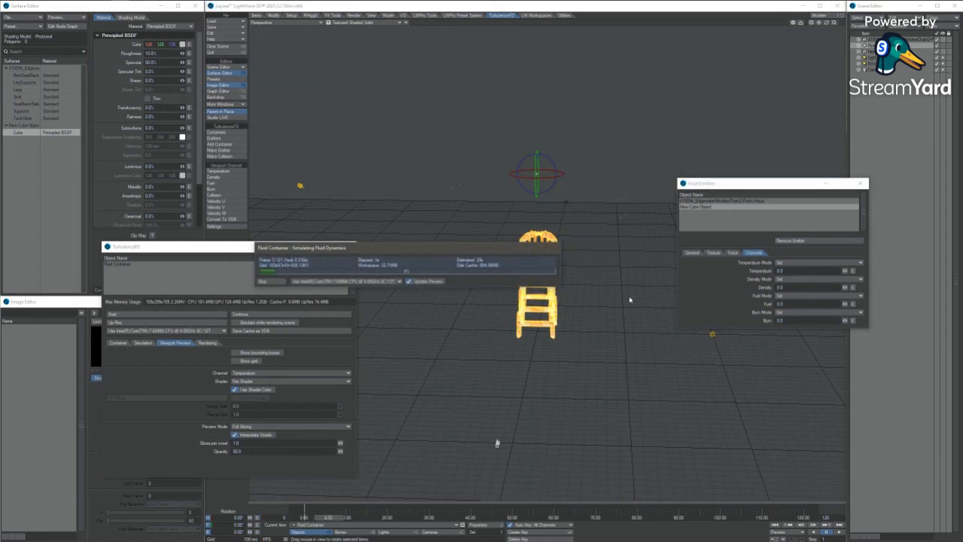
Turn off preview updating for the running simulation and play back the flames around the spinning cube.
left_click_drag(461, 252, 327, 243)
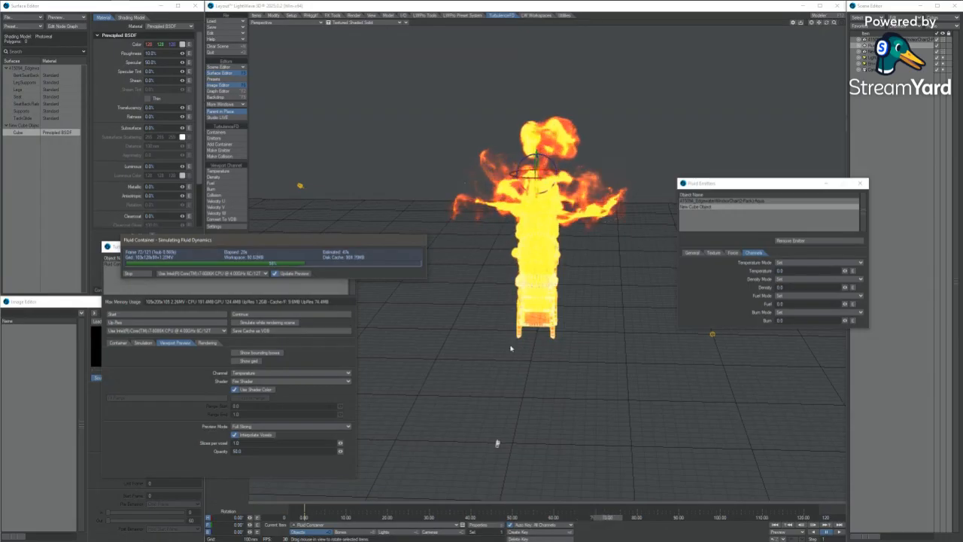
left_click(297, 274)
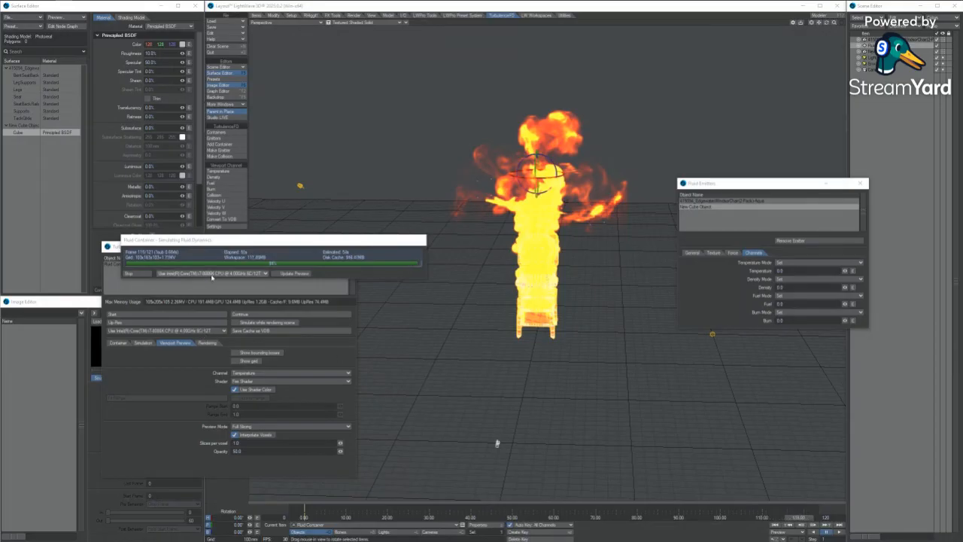
left_click(211, 274)
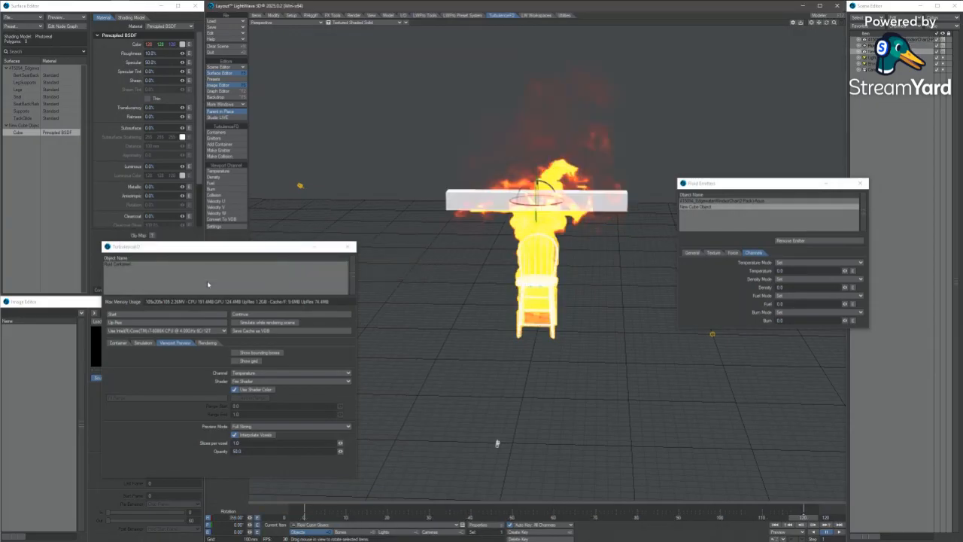
left_click(839, 532)
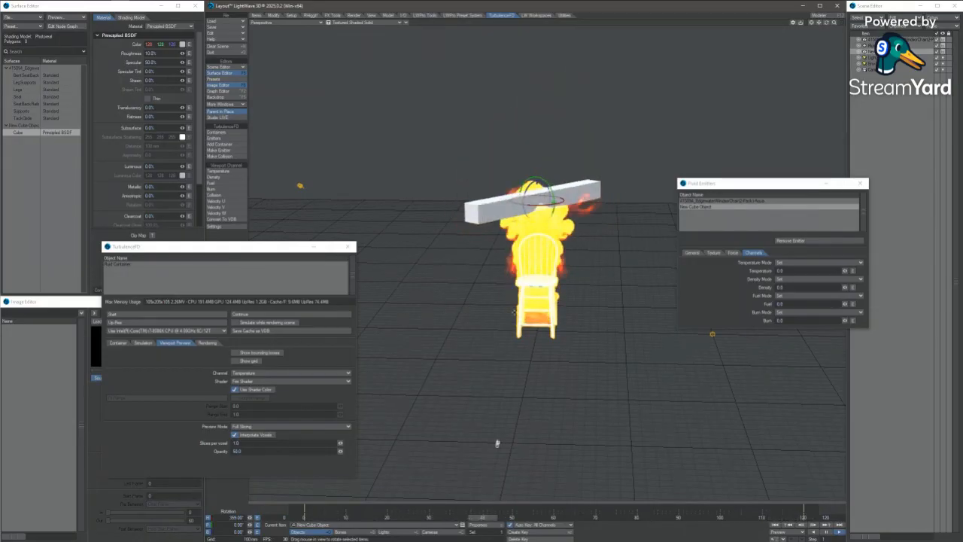
Set the fluid container's vorticity to 8, restart the simulation over the existing cache and decline the crash report.
left_click(143, 344)
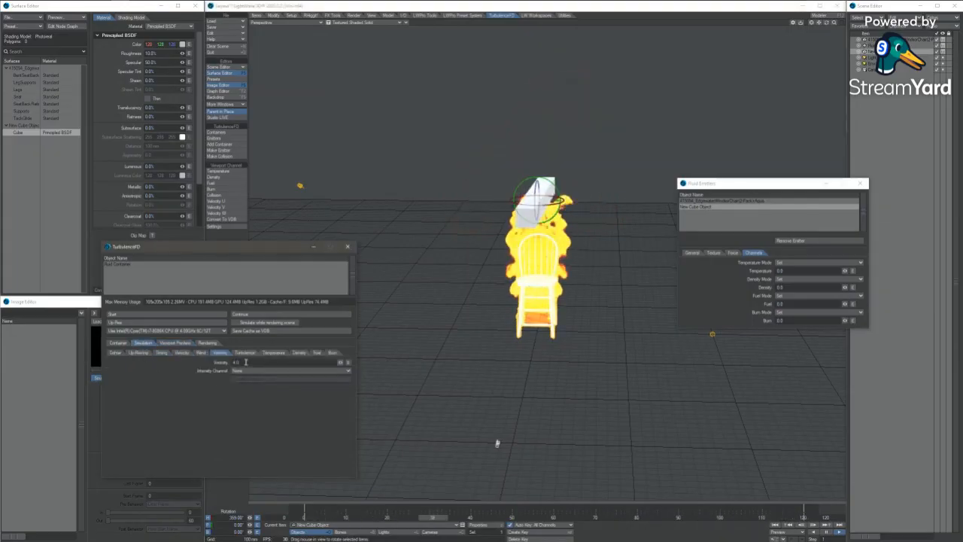
left_click_drag(246, 363, 199, 374)
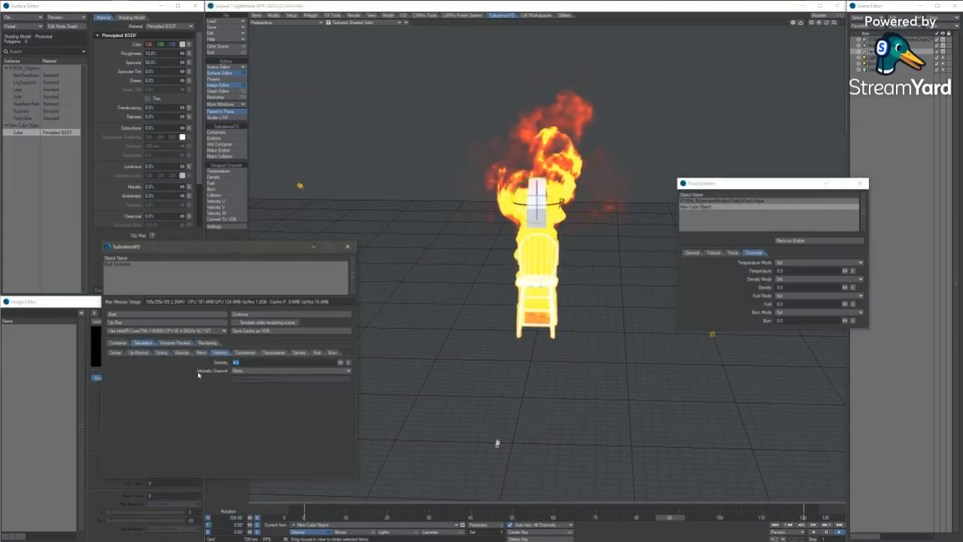
type("8")
key("Return")
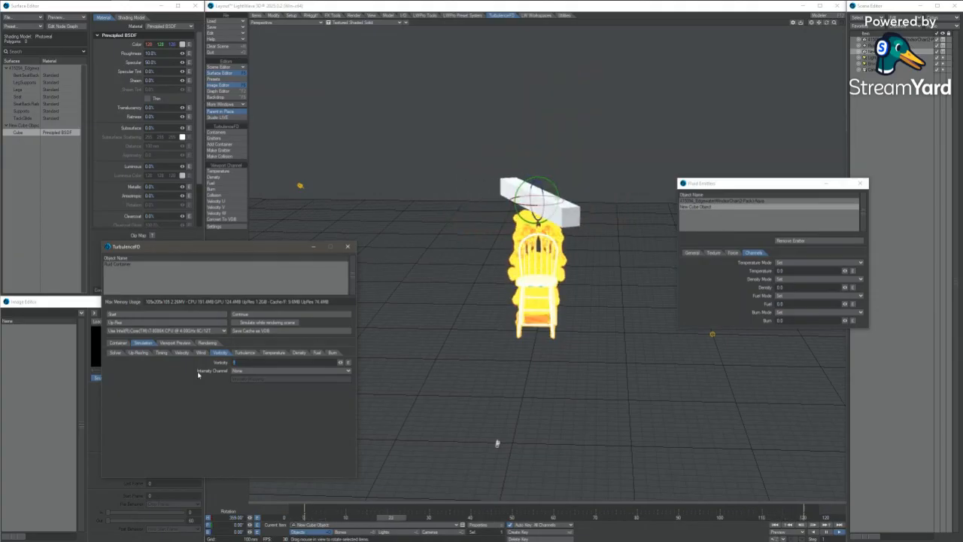
left_click(167, 314)
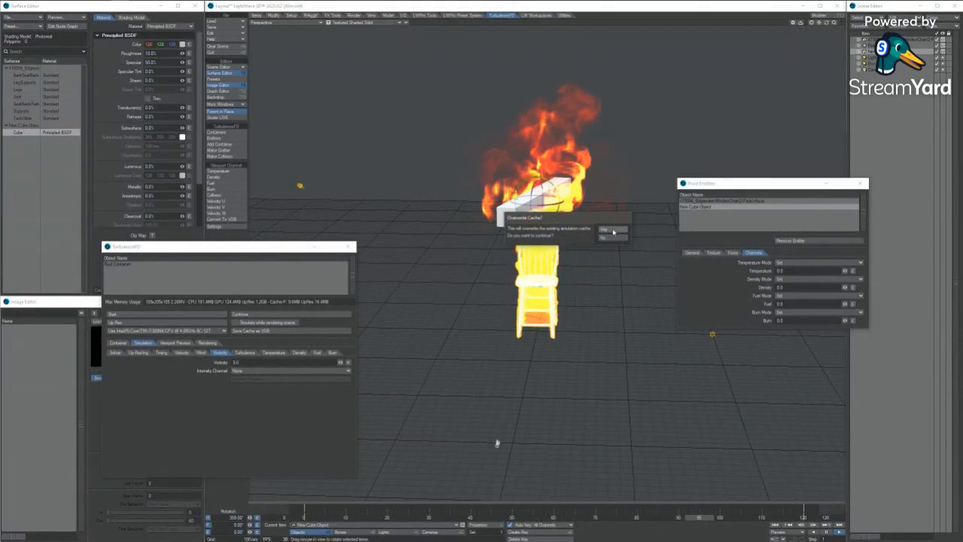
left_click(613, 230)
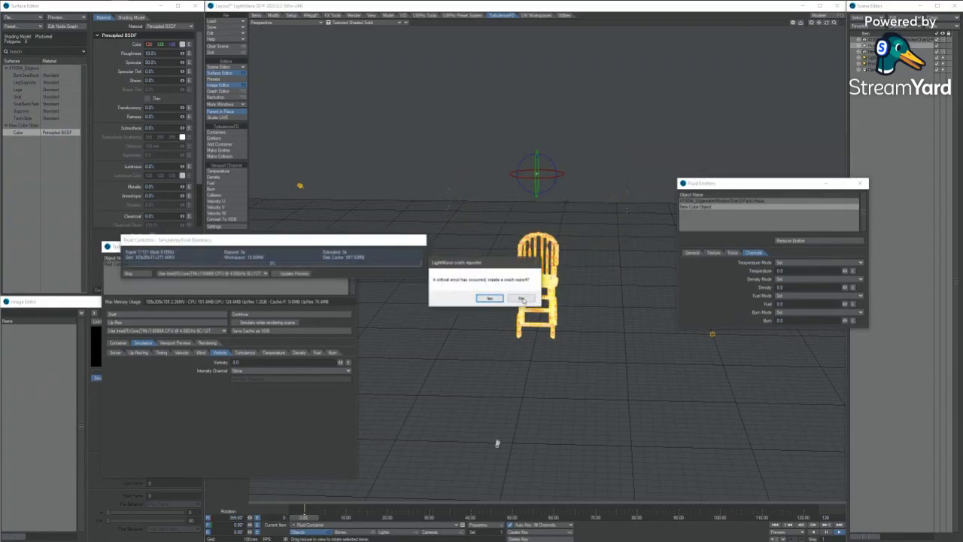
left_click(524, 298)
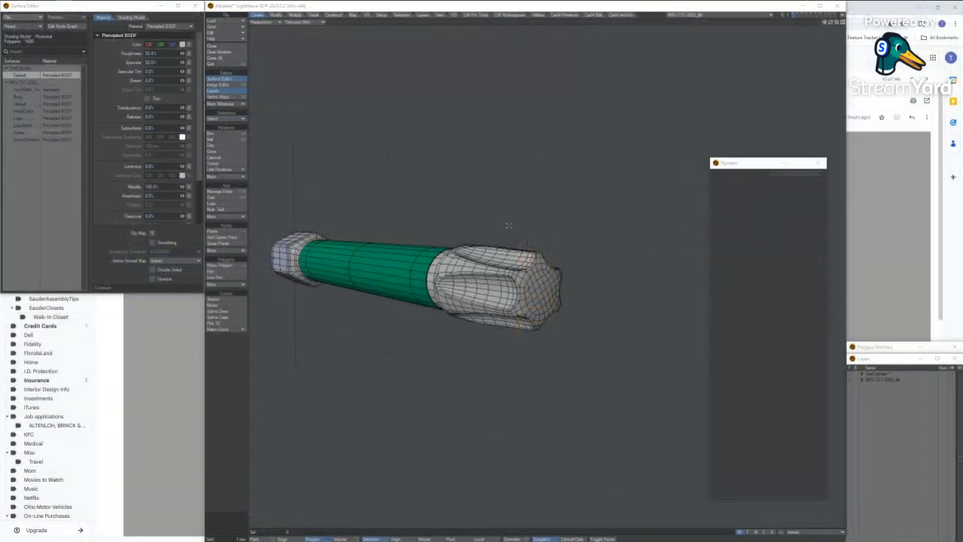
In Modeler, move the Numeric window clear of the model and open the Image Editor.
left_click_drag(734, 167, 869, 17)
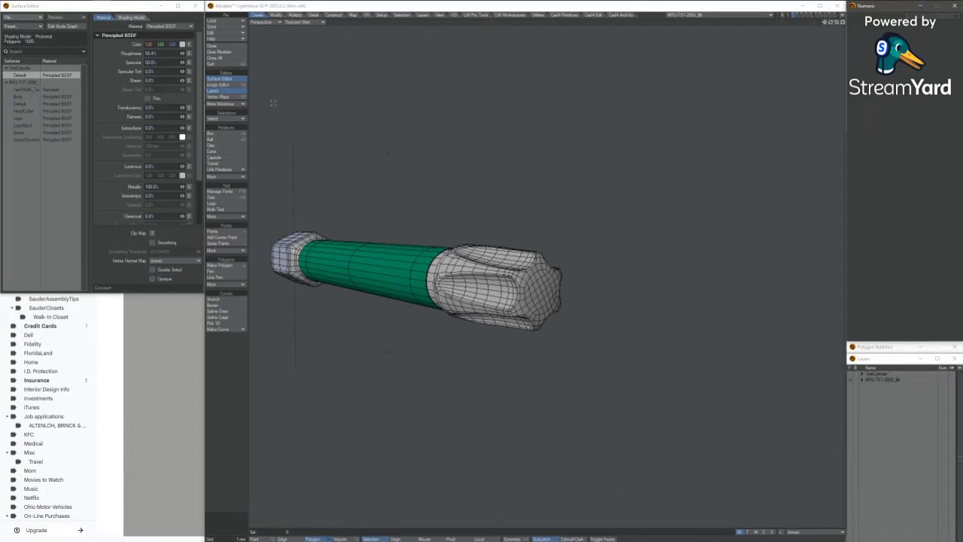
left_click(218, 85)
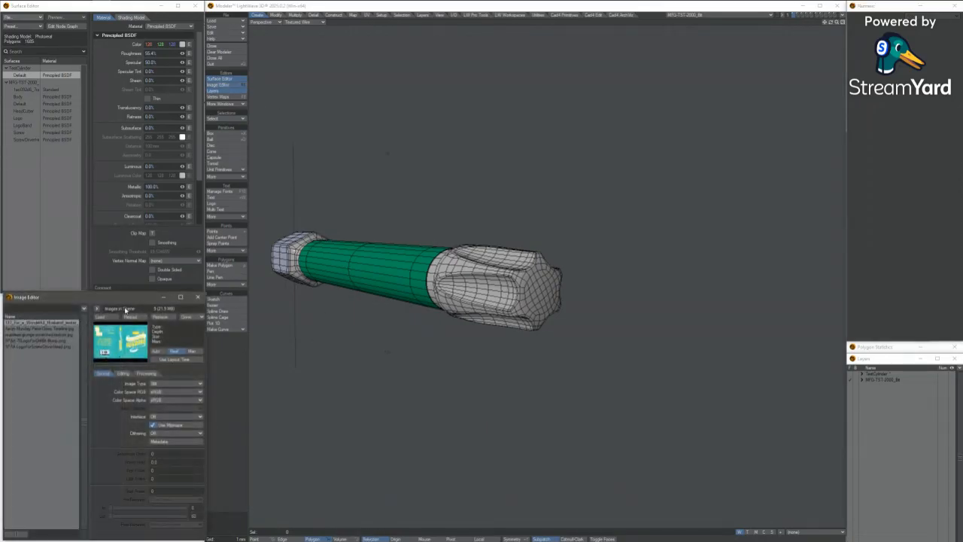
mouse_move(366, 3)
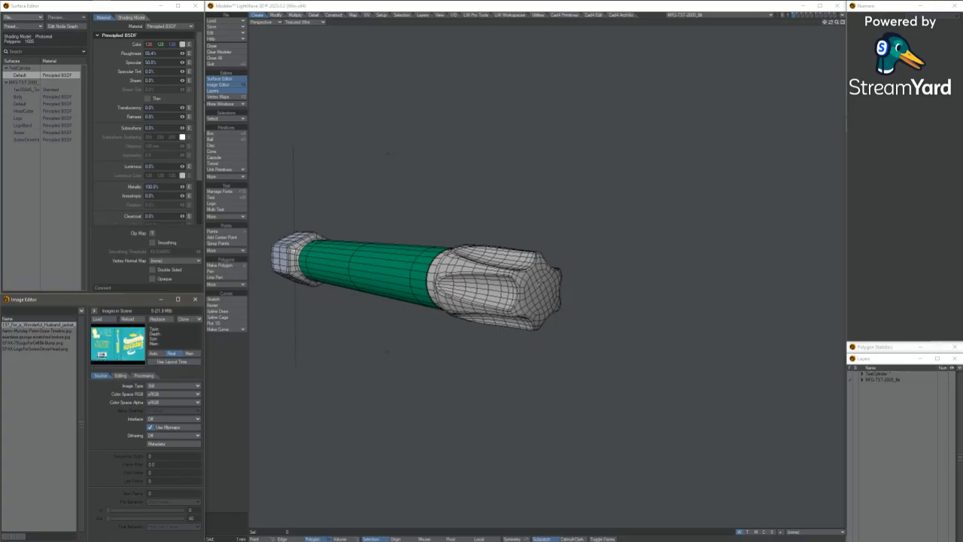
Examine the screwdriver handle model's fluted end, green middle section and opposite rounded end for their mesh flow.
mouse_move(554, 316)
left_mouse_down("alt")
mouse_move(482, 290)
mouse_move(461, 294)
mouse_move(474, 265)
left_mouse_up("alt")
key("slash")
left_click_drag(413, 291, 553, 313, "alt")
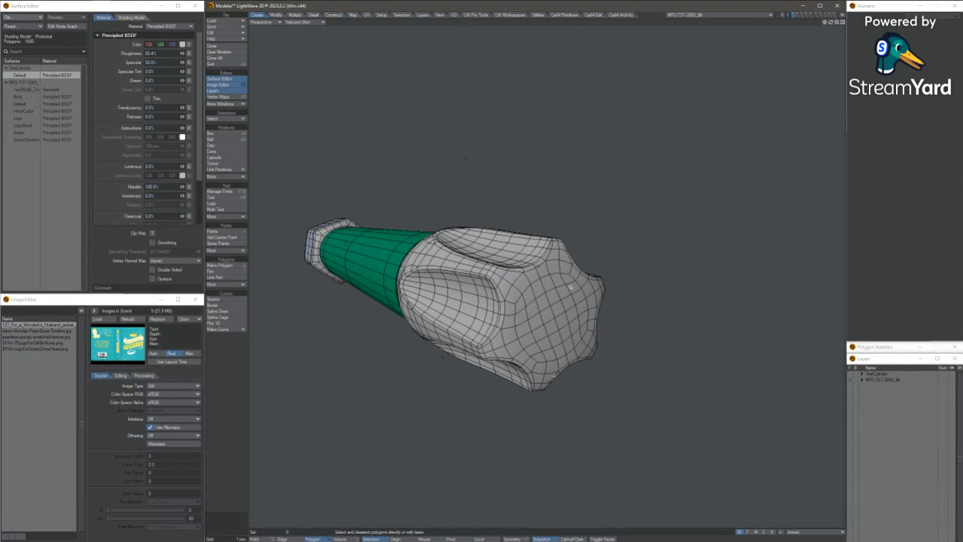
left_click_drag(570, 286, 622, 289, "ctrl+alt")
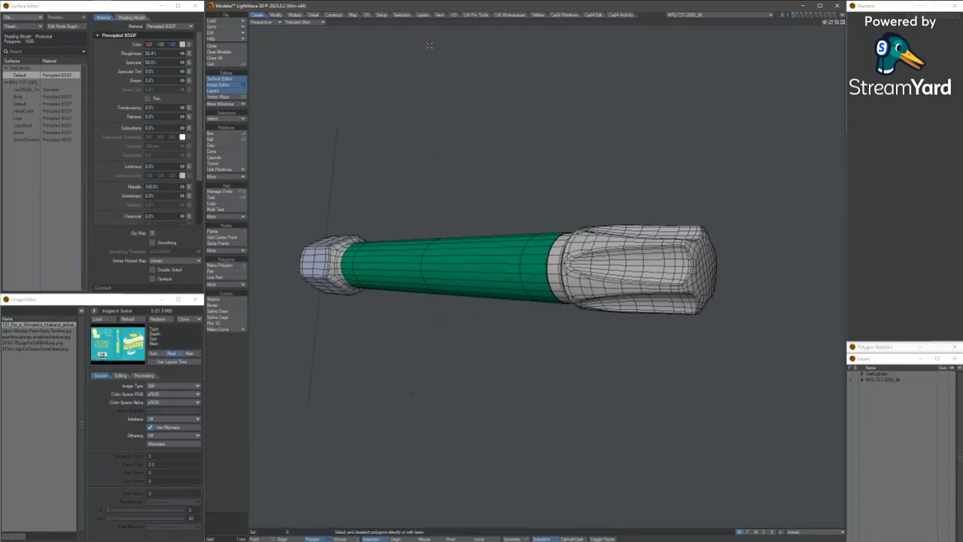
mouse_move(233, 4)
mouse_move(110, 6)
left_click_drag(326, 310, 554, 300, "alt")
left_click_drag(649, 304, 426, 268, "alt")
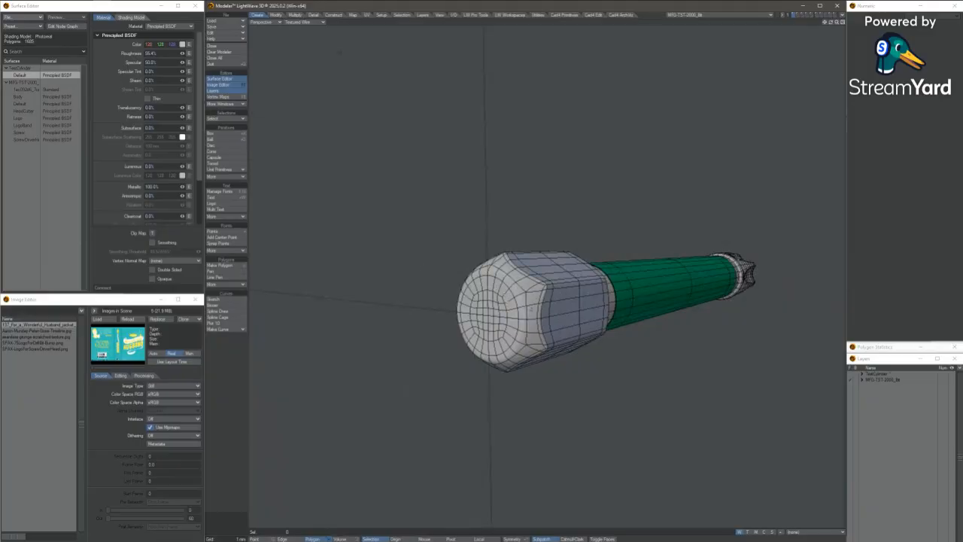
mouse_move(522, 294)
left_mouse_down("alt")
mouse_move(589, 366)
mouse_move(587, 310)
mouse_move(436, 280)
mouse_move(527, 265)
mouse_move(490, 316)
mouse_move(477, 315)
mouse_move(536, 285)
left_mouse_up("alt")
left_click_drag(418, 273, 391, 286, "alt")
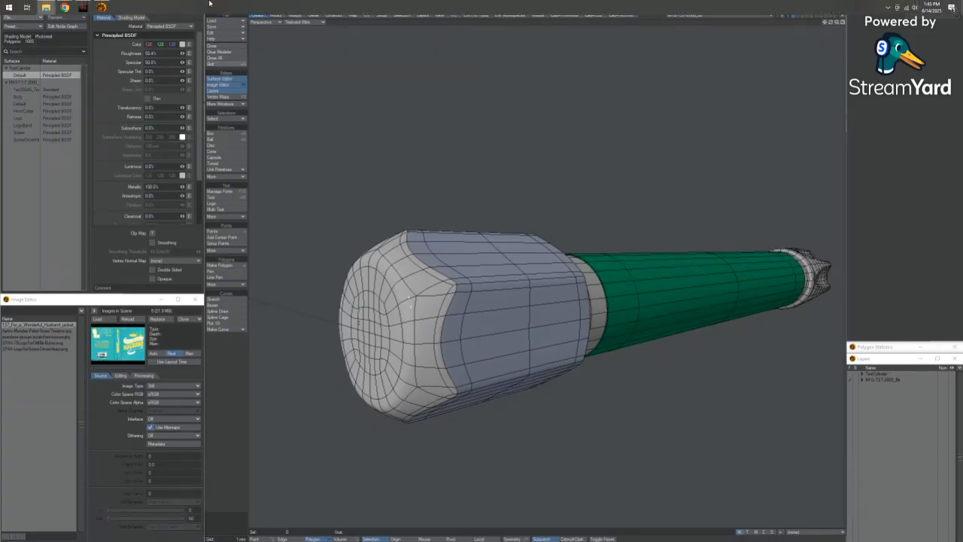
Switch to the StreamYard Studio window in Chrome.
mouse_move(65, 7)
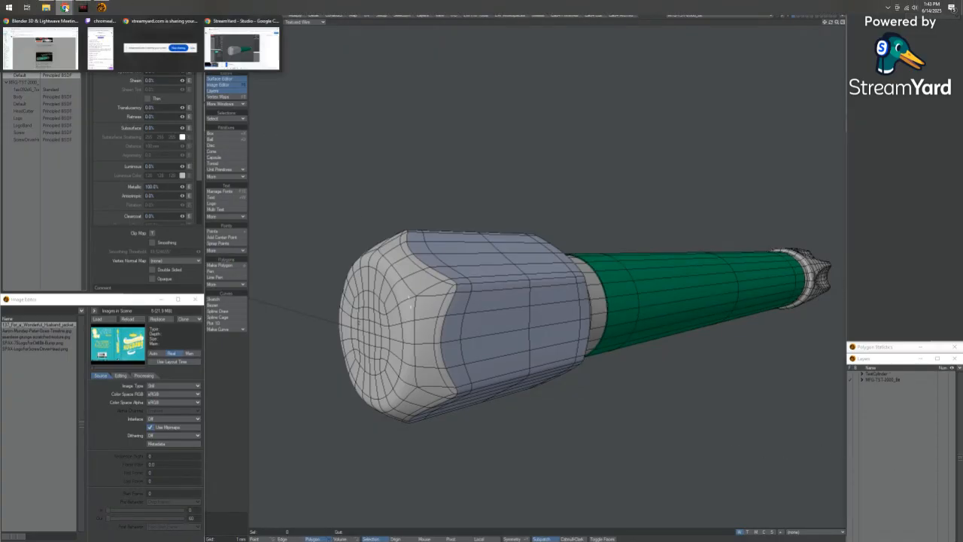
left_click(229, 22)
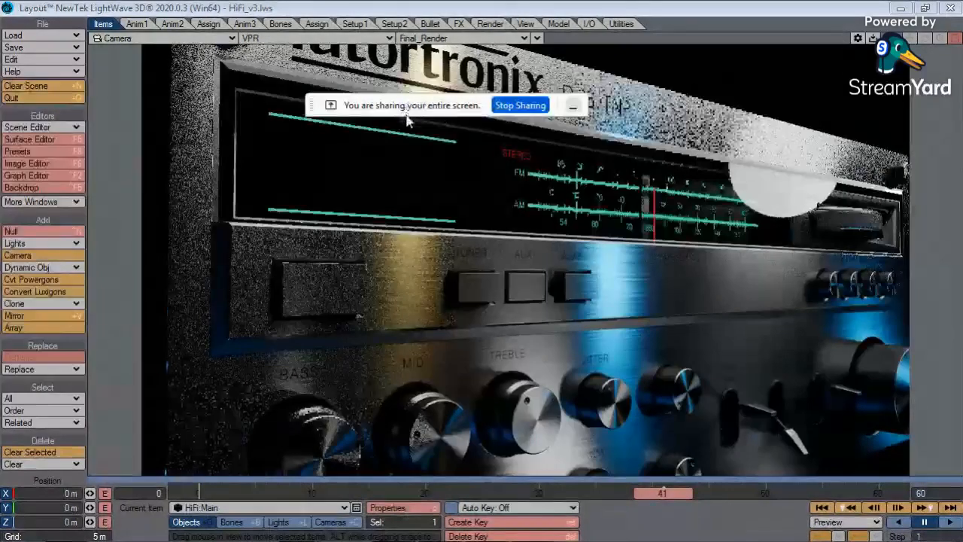
Hide the screen-sharing notice and change the camera viewport of the HiFi scene from VPR to Shaded Solid.
left_click(573, 106)
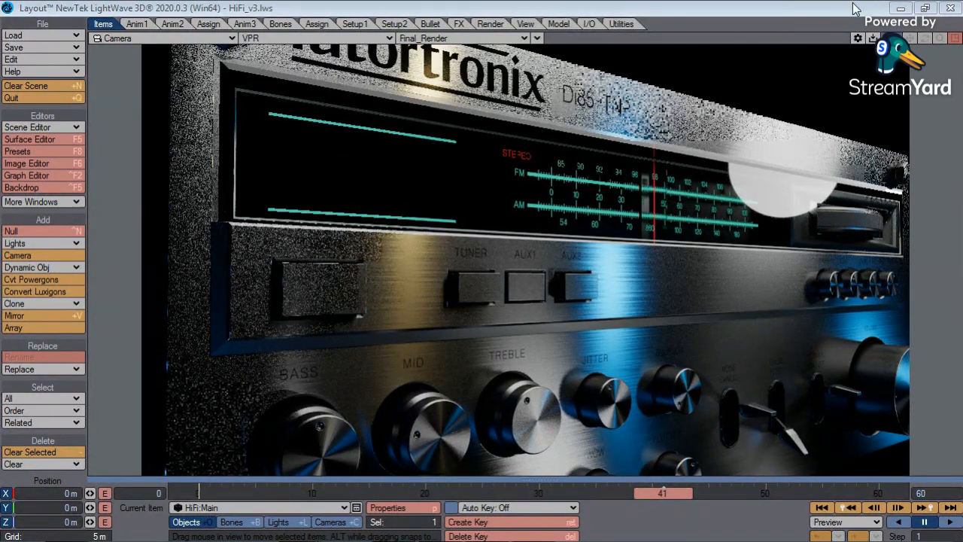
left_click(324, 46)
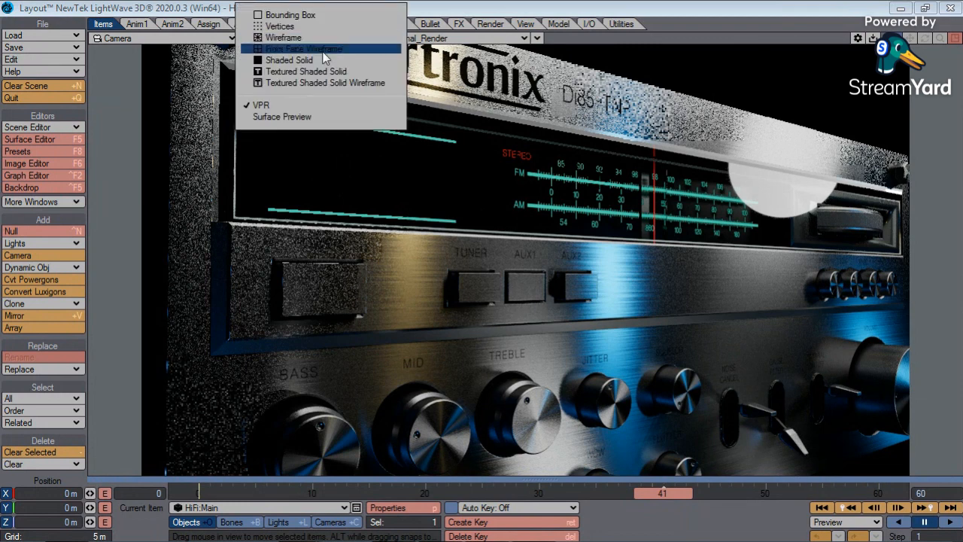
left_click(326, 65)
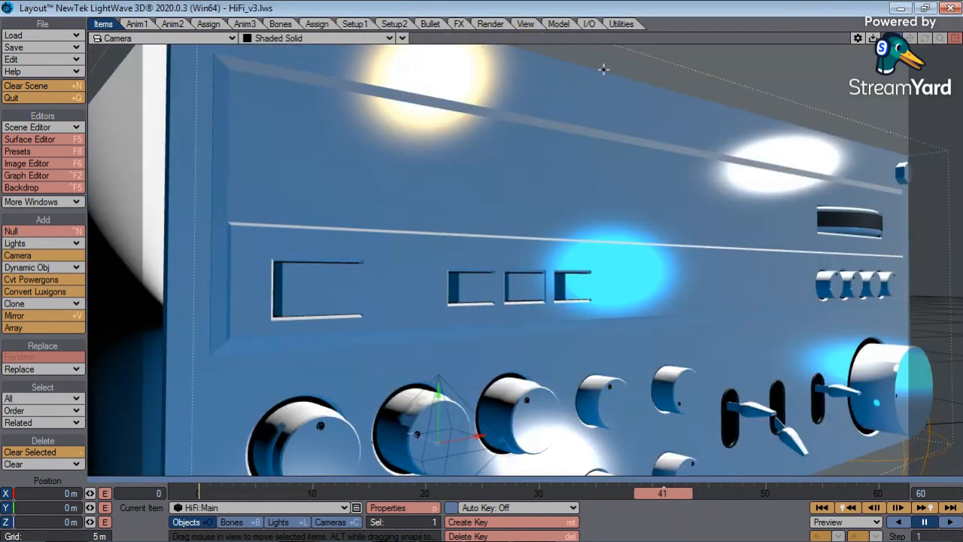
Minimise Layout to the desktop and bring up the options for the open Windows Explorer window.
left_click(901, 8)
right_click(67, 527)
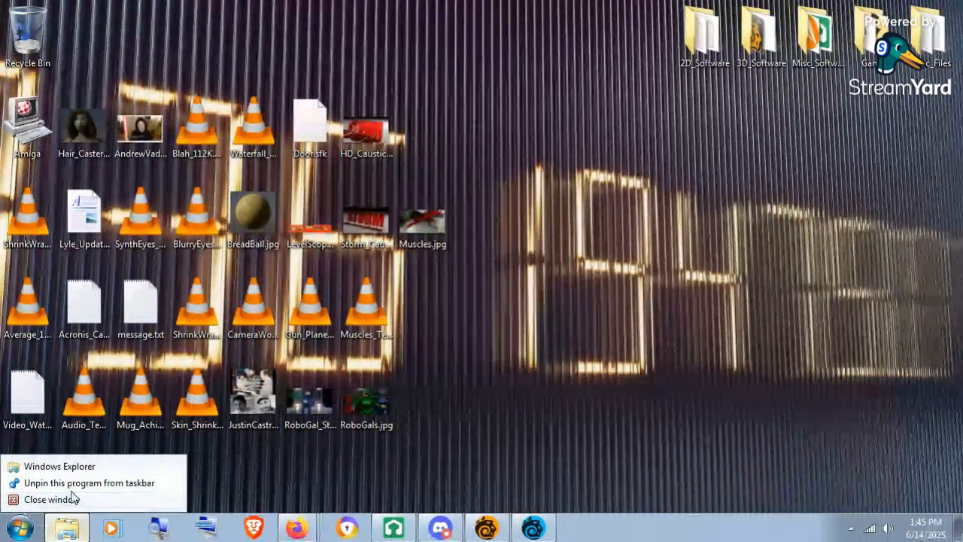
Open a new file browser window and go to the Renders folder of Digital_Infiltrators on the Projects (P:) drive.
left_click(72, 466)
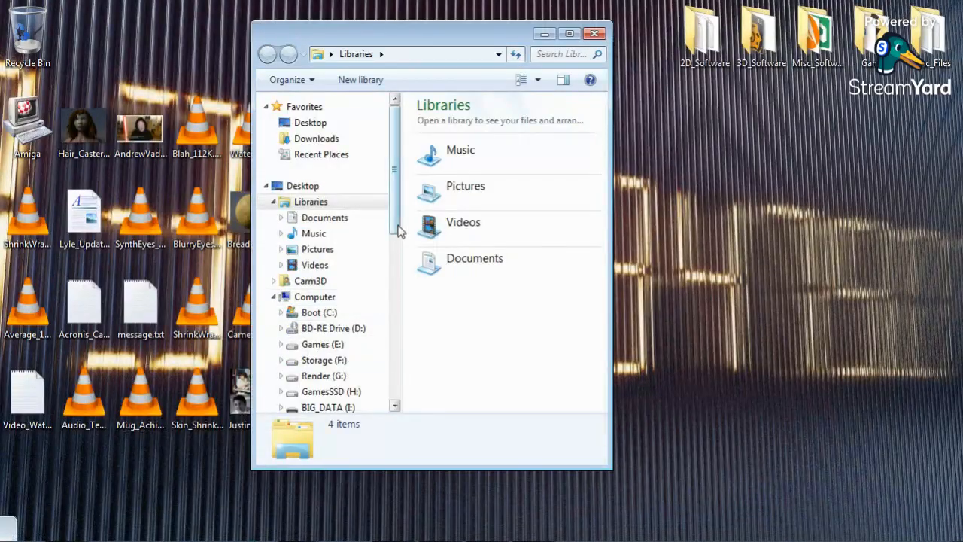
scroll(399, 231, "down", 3)
left_click(339, 291)
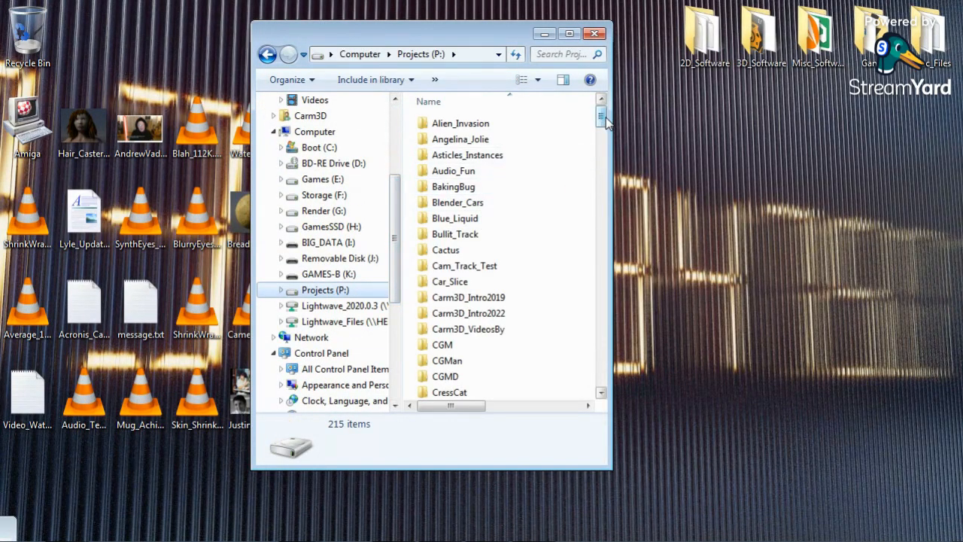
scroll(452, 123, "down", 5)
scroll(452, 122, "up", 2)
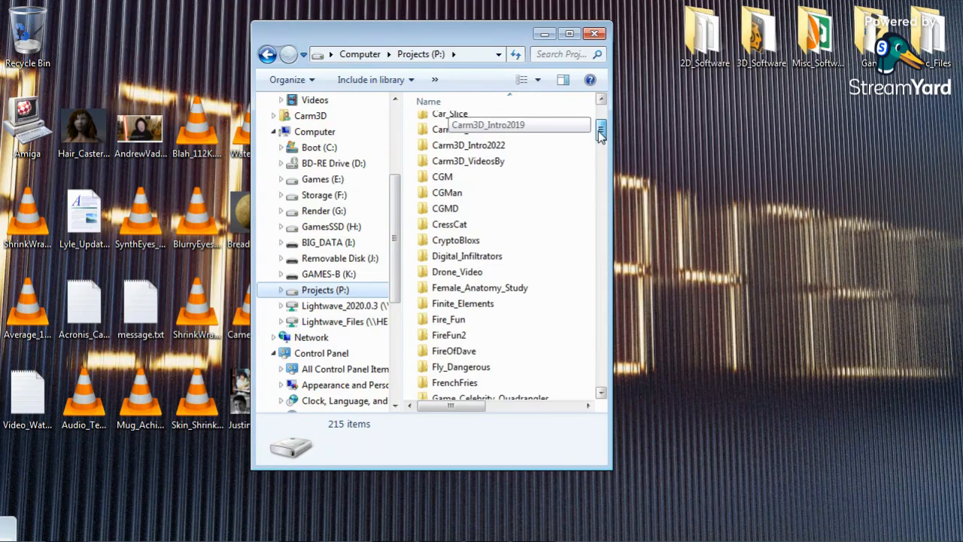
double_click(459, 255)
scroll(519, 252, "down", 1)
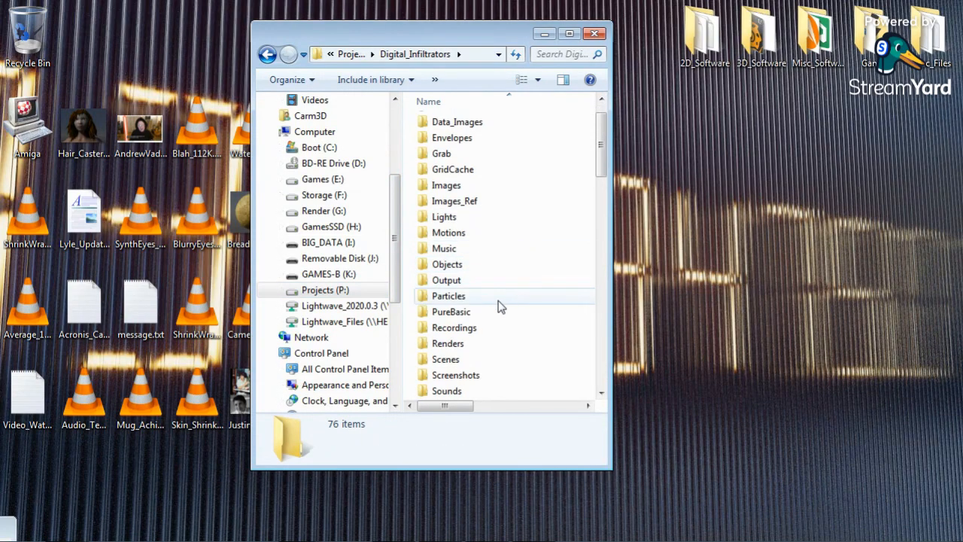
double_click(474, 343)
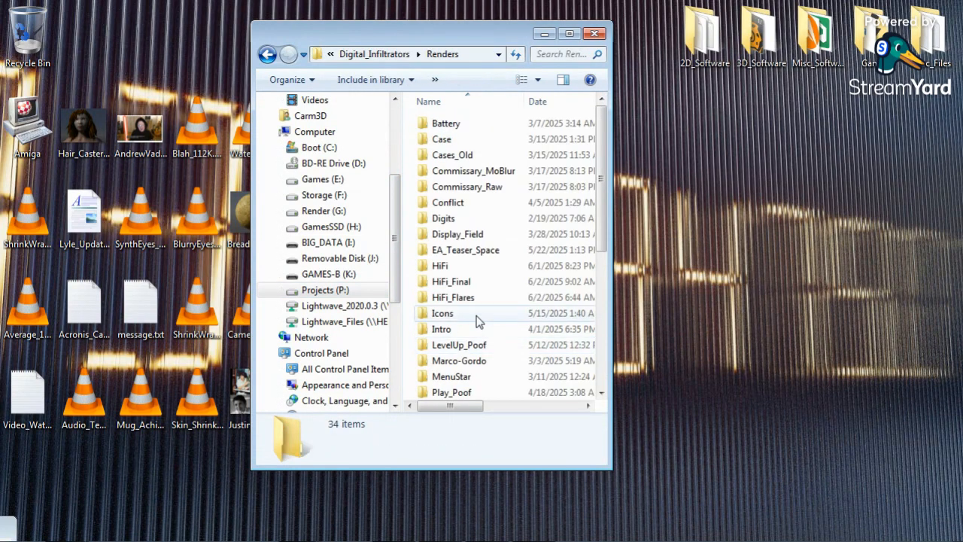
Look through the image sequences in the HiFi, HiFi_Final and HiFi_Flares render folders.
double_click(452, 268)
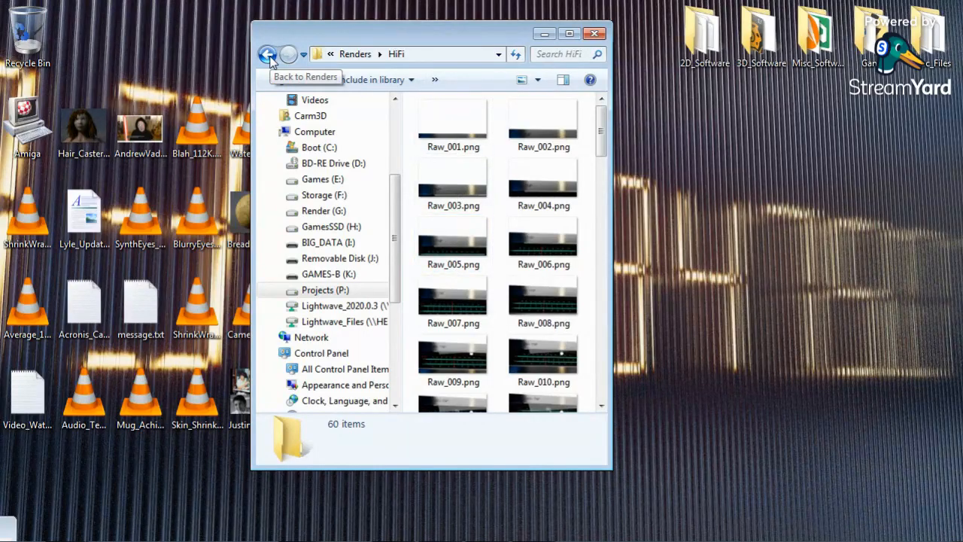
left_click_drag(600, 152, 615, 402)
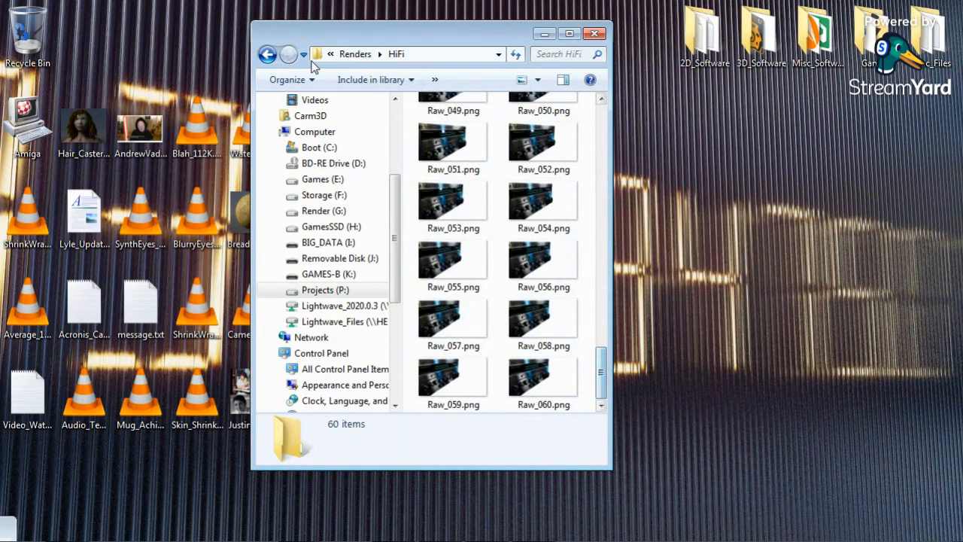
left_click(267, 54)
double_click(444, 279)
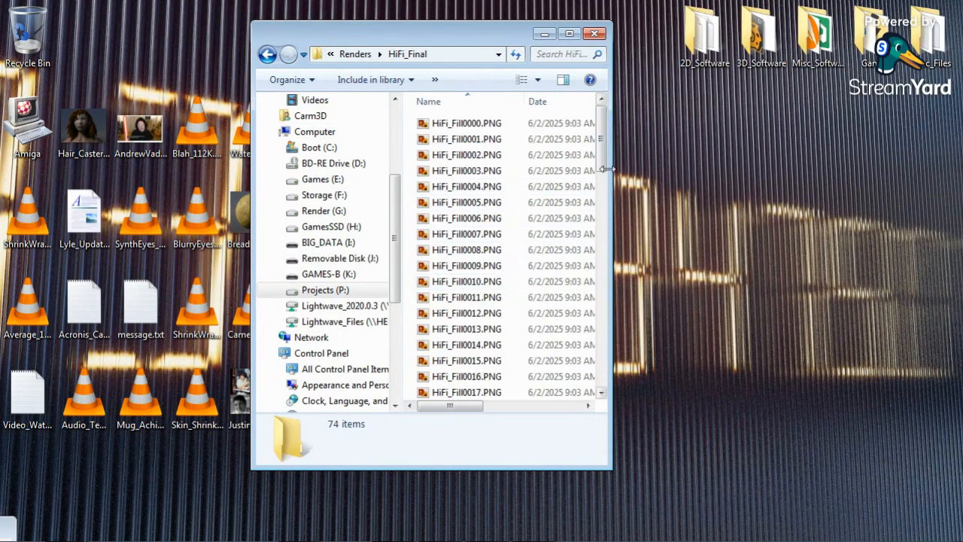
left_click_drag(602, 162, 607, 107)
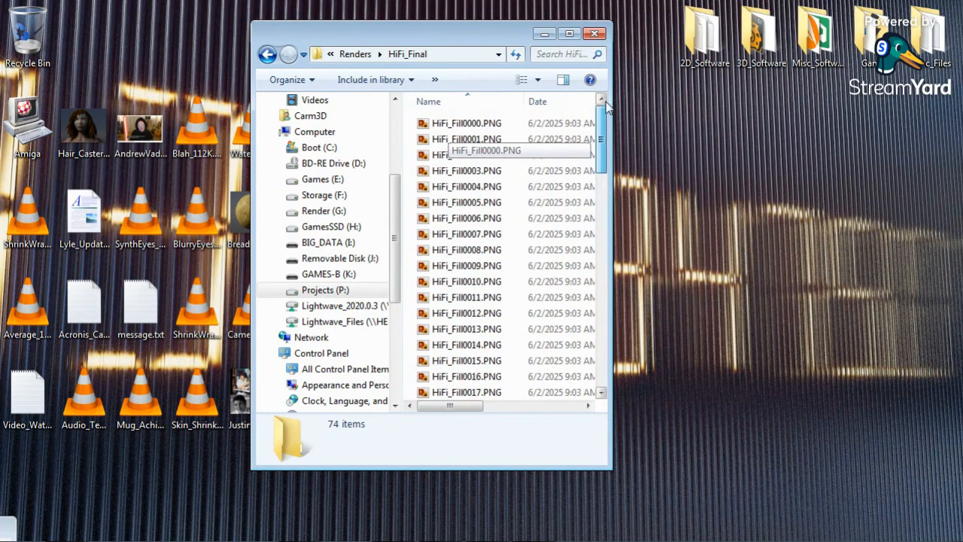
left_click(268, 54)
left_click(452, 298)
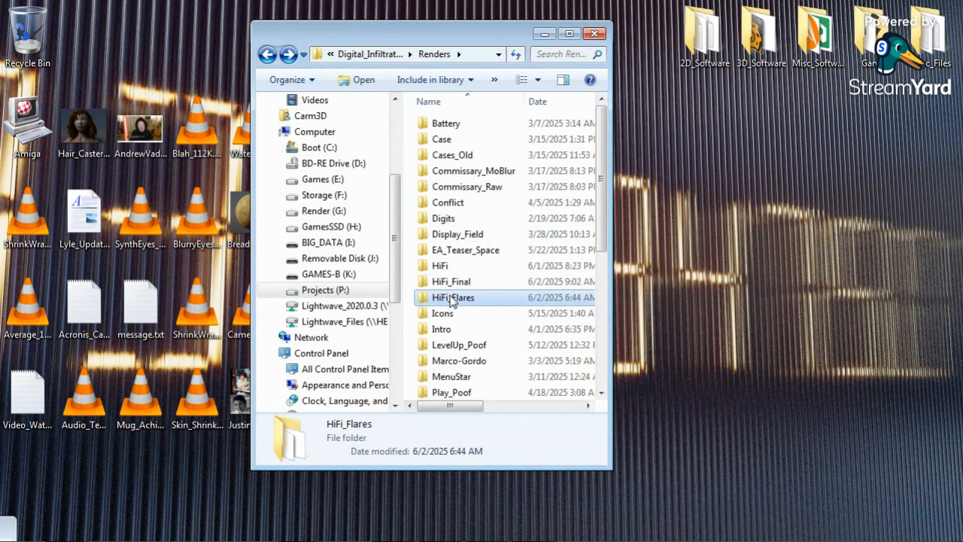
double_click(452, 298)
left_click_drag(603, 125, 624, 110)
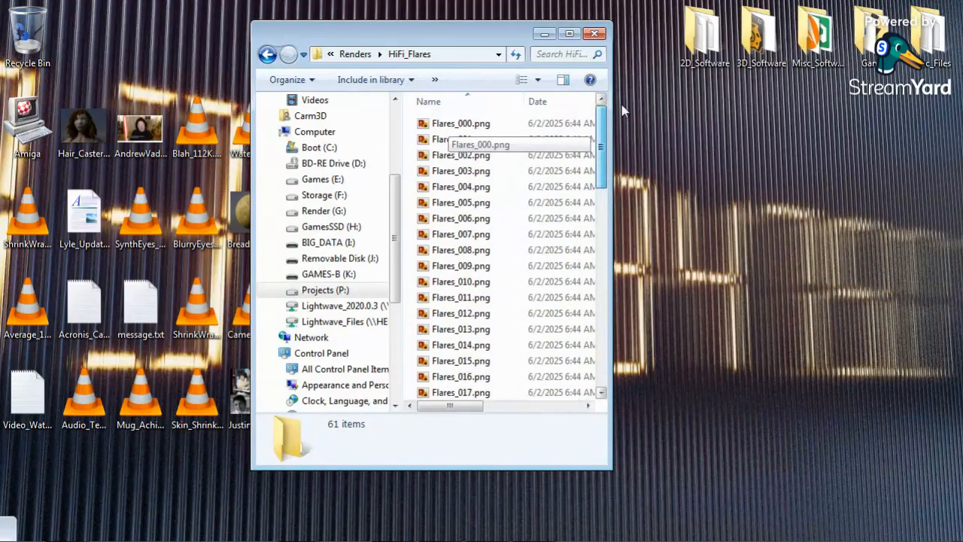
left_click(267, 54)
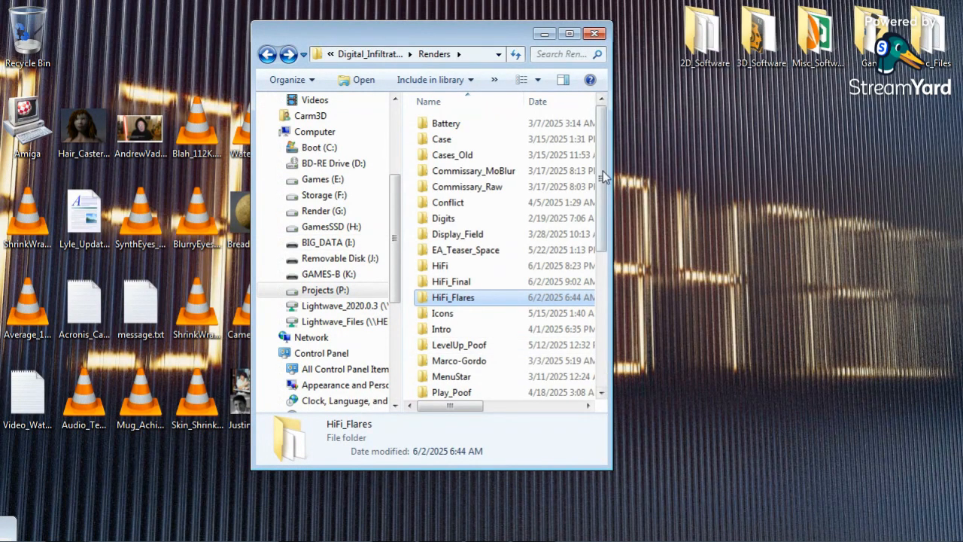
Launch Vision from the 2D_Software folder on the desktop and close that folder's window.
left_click_drag(604, 176, 611, 295)
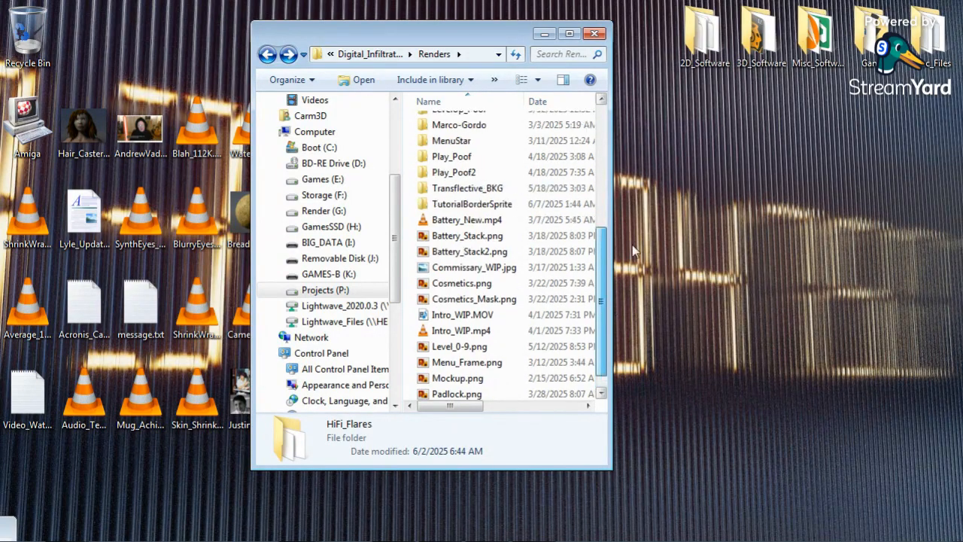
double_click(706, 31)
double_click(459, 284)
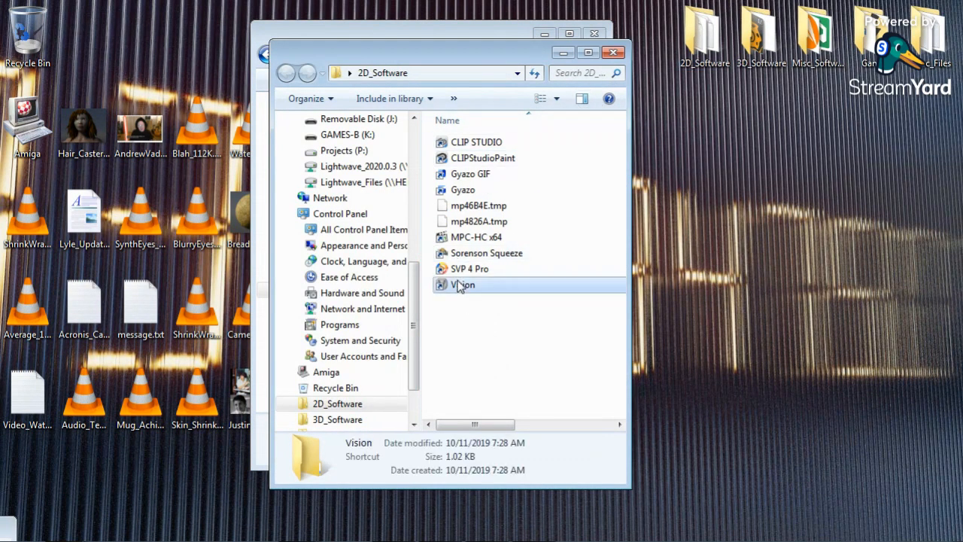
left_click(613, 52)
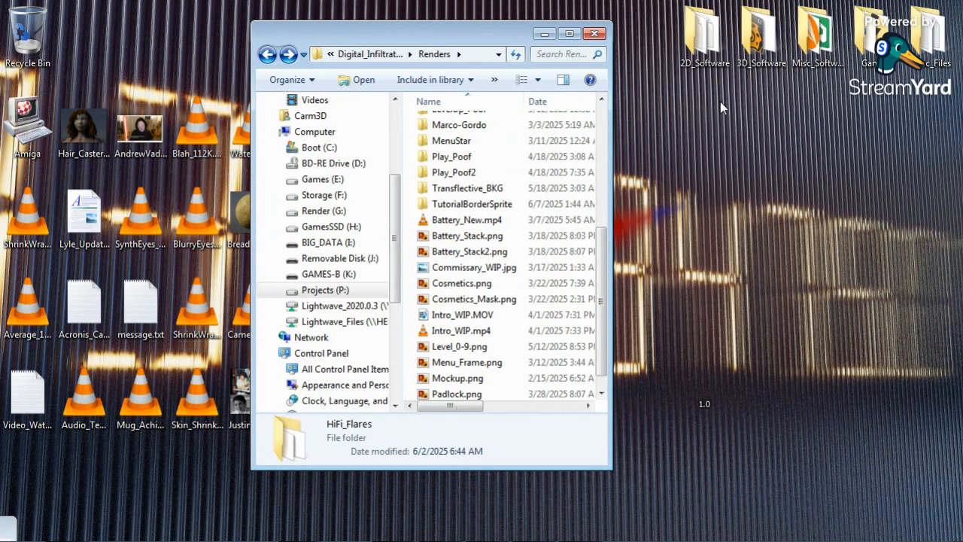
Load the Raw PNG sequence from the HiFi render folder into the Vision flow as a loader.
scroll(572, 241, "up", 5)
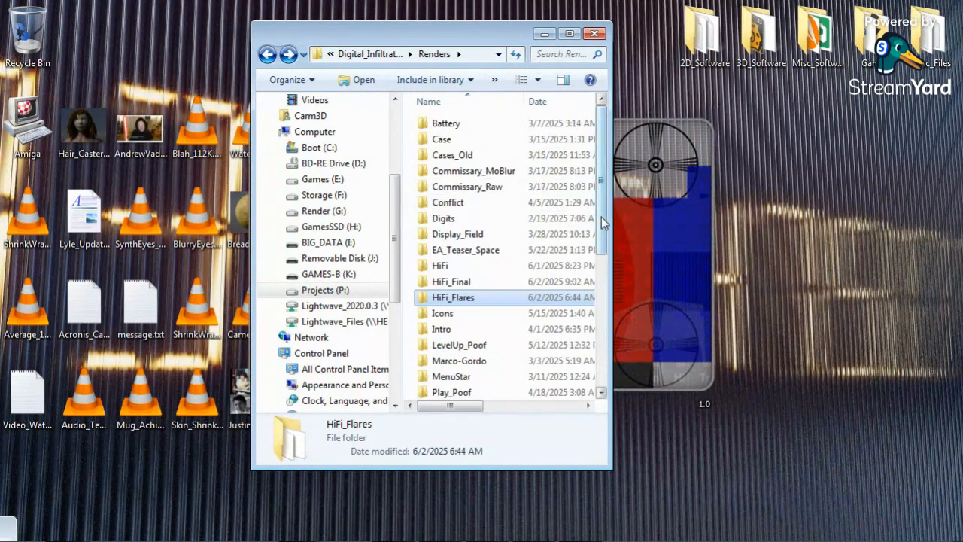
double_click(462, 267)
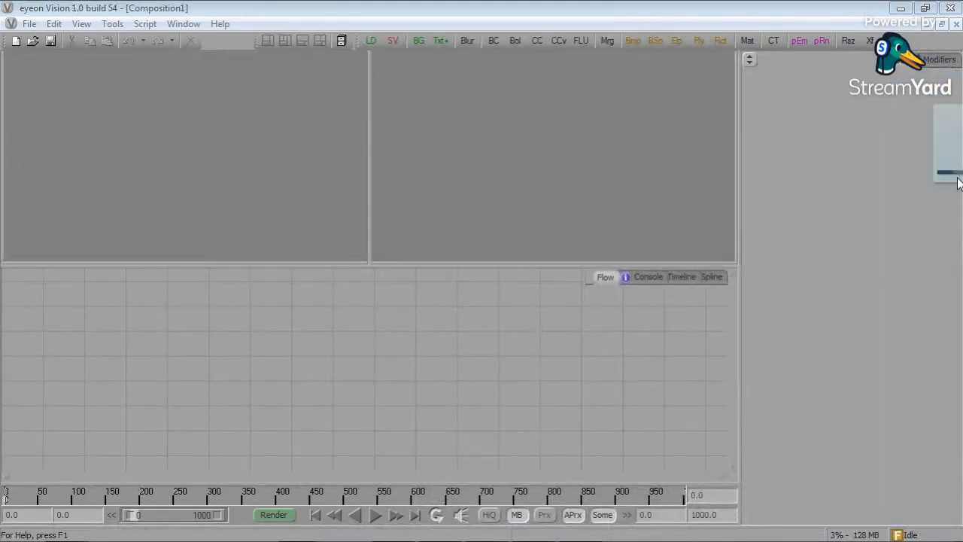
left_click_drag(291, 341, 294, 341)
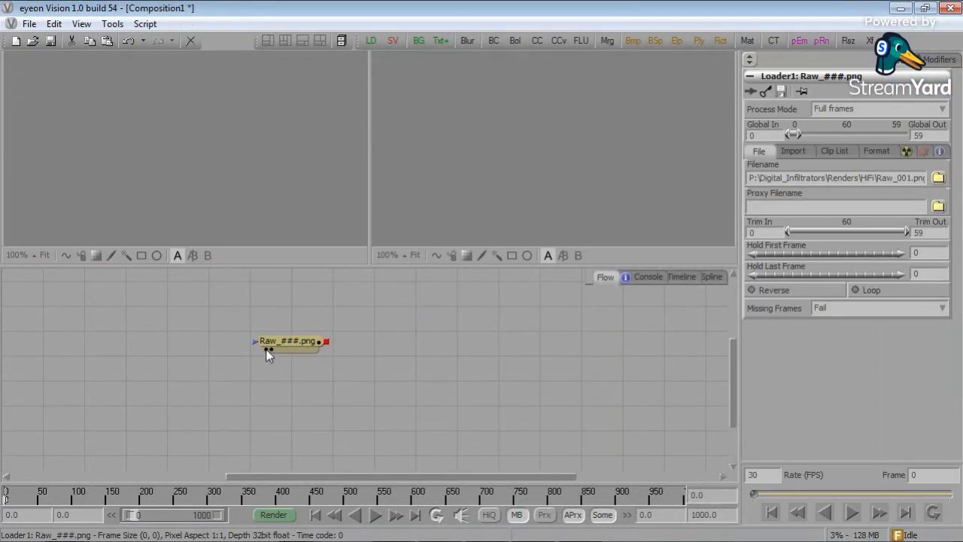
Show the Raw loader in a single enlarged viewer fitted to the frame, and set the global end time to 59.
left_click(269, 349)
left_click_drag(371, 182, 734, 180)
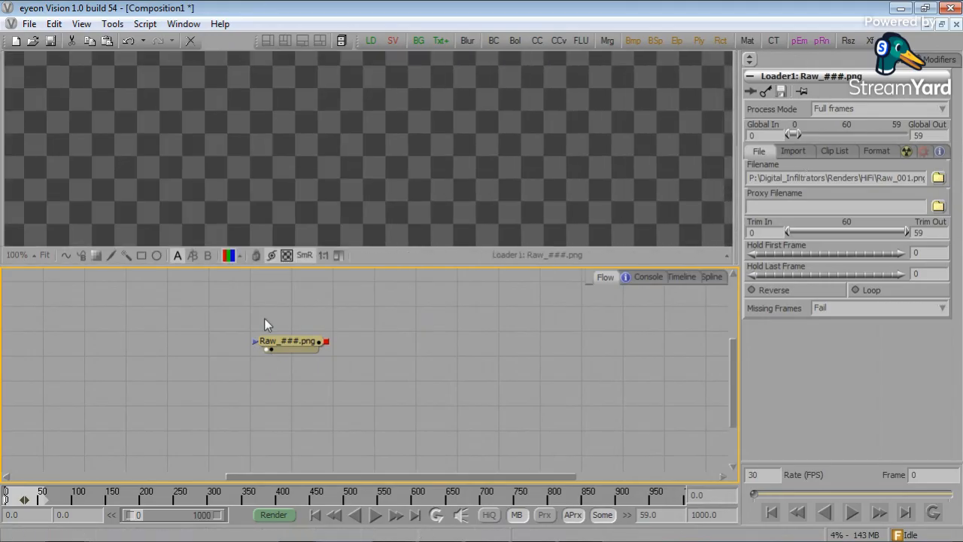
left_click_drag(294, 270, 323, 410)
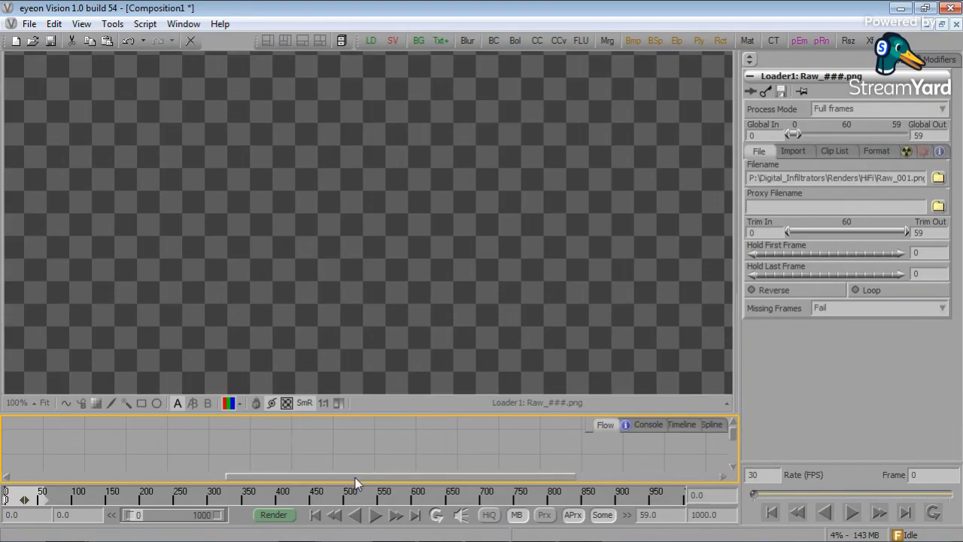
left_click(46, 403)
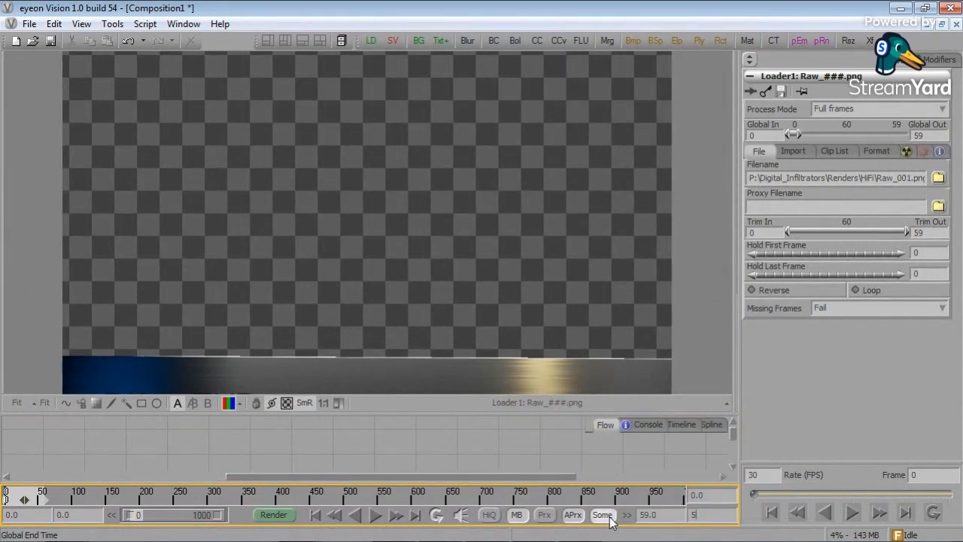
key("Return")
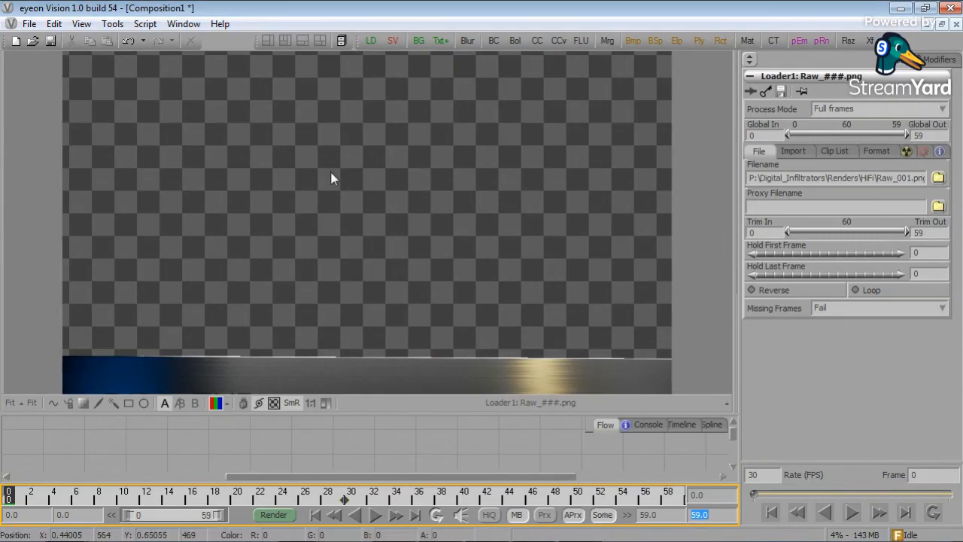
Play back the Raw sequence to review the animation, then scrub to frame 30.
left_click(377, 517)
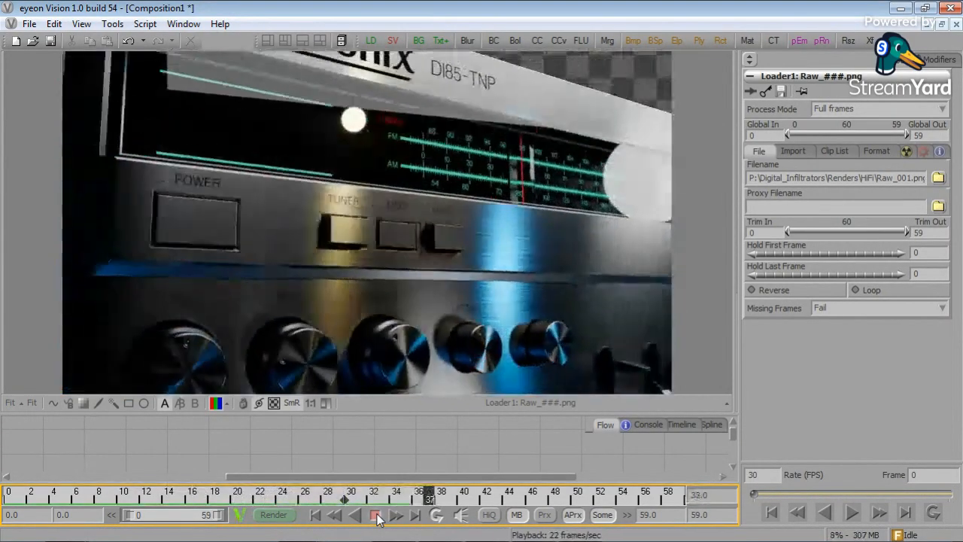
left_click(377, 516)
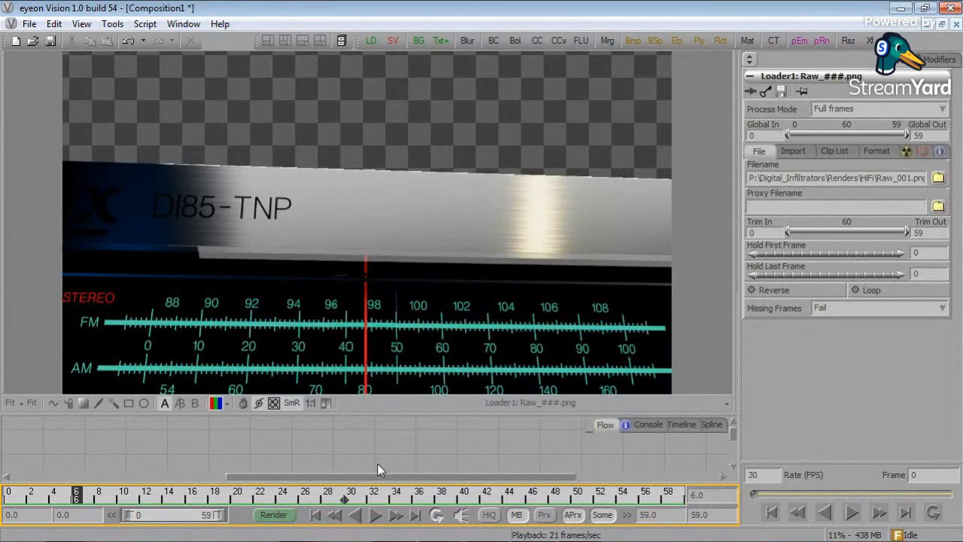
left_click(377, 515)
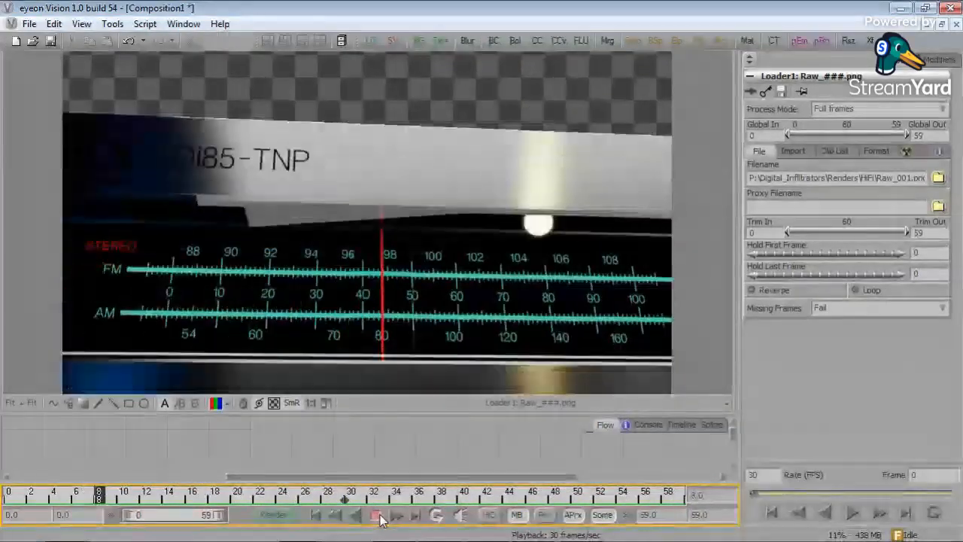
left_click(380, 519)
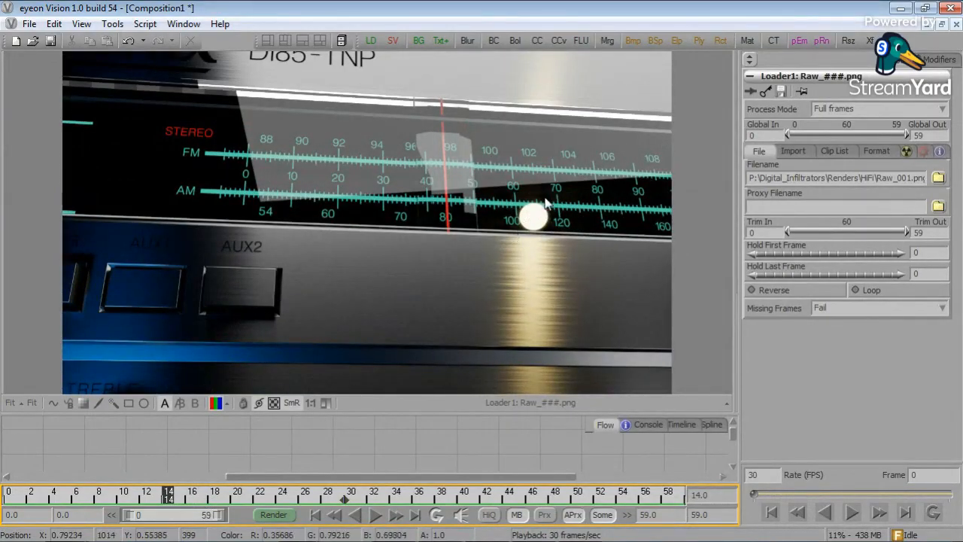
mouse_move(163, 503)
left_mouse_down()
mouse_move(227, 498)
mouse_move(67, 495)
mouse_move(507, 497)
mouse_move(350, 497)
left_mouse_up()
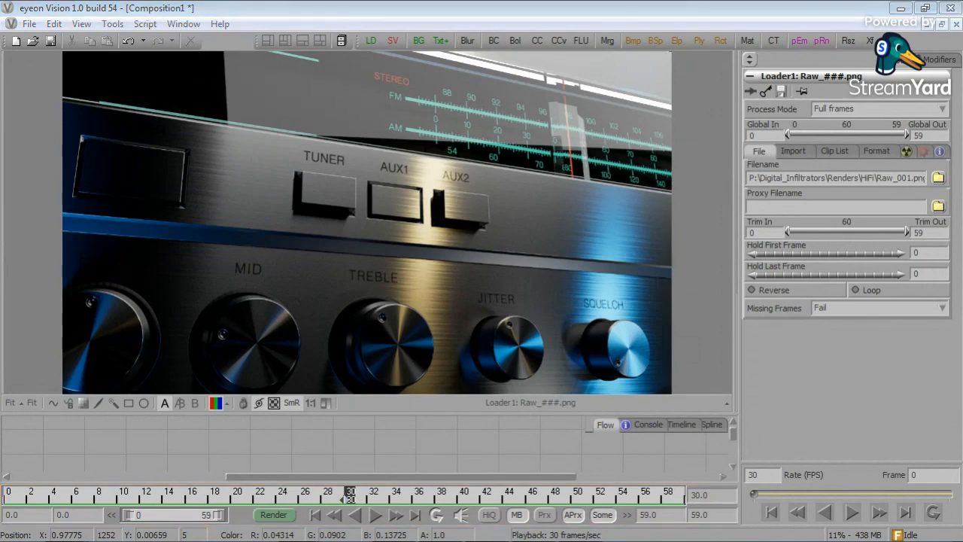
Add the Flares PNG sequence from HiFi_Flares as a second loader in the viewer and review its import and format settings.
left_click(335, 437)
key("1")
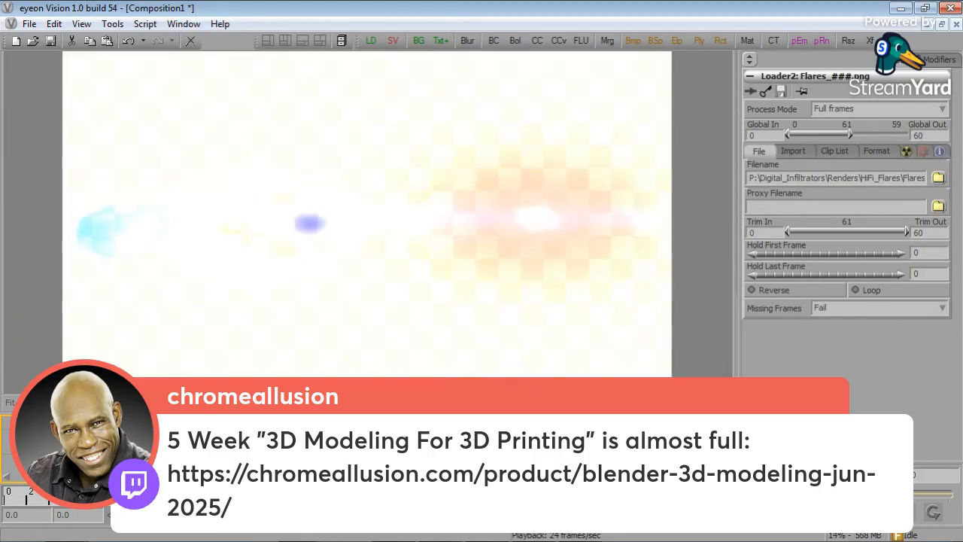
left_click(798, 150)
left_click(759, 151)
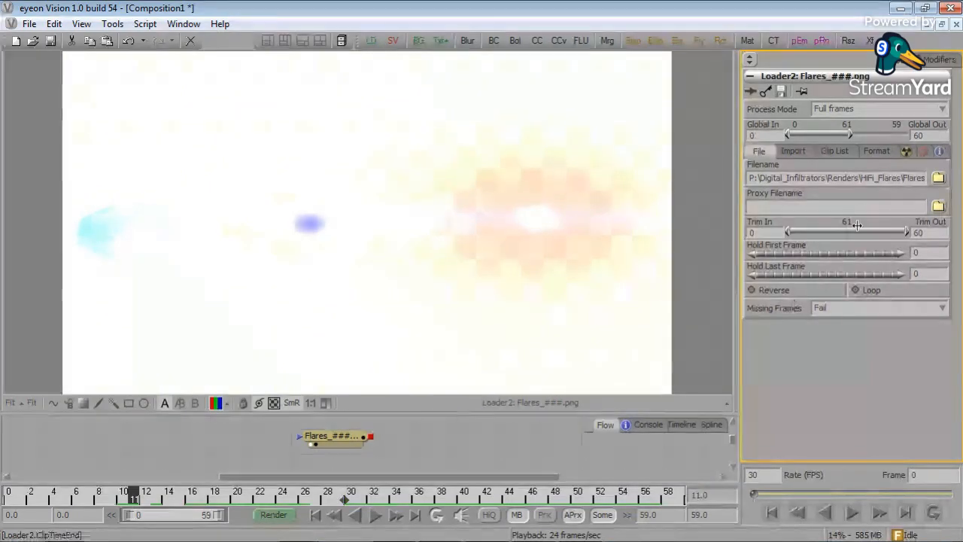
left_click(804, 151)
left_click(865, 148)
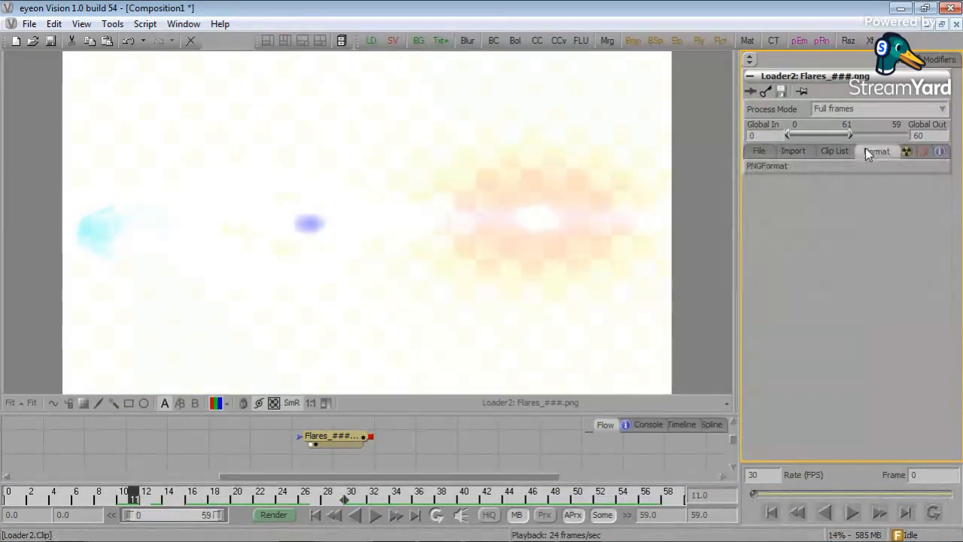
left_click(764, 150)
Enlarge the flow area and spread the Flares and Raw loaders apart, with Raw at the lower left.
left_click_drag(369, 415, 369, 320)
left_click_drag(341, 352, 394, 381)
left_click_drag(310, 399, 232, 426)
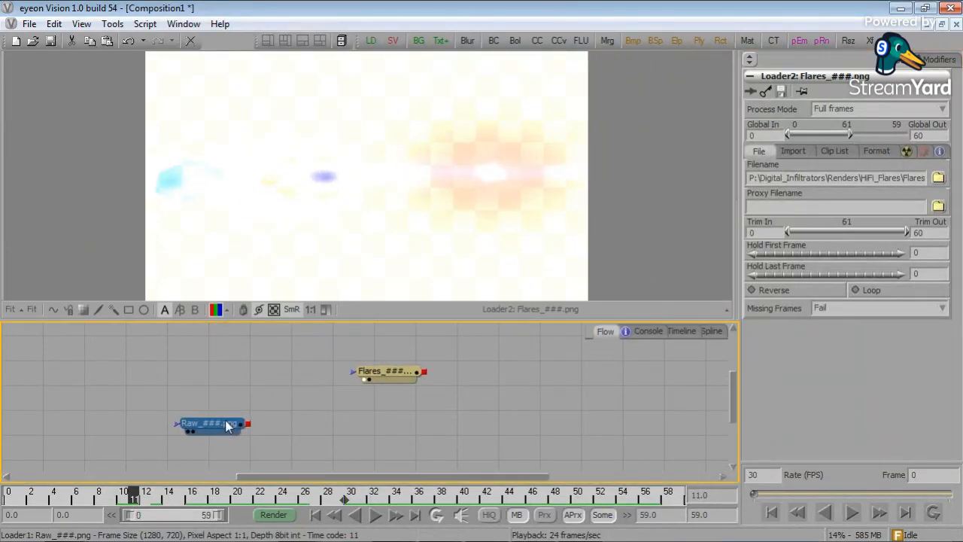
Add a Background tool above the Raw loader and set its image size to 1280 by 720.
right_click(237, 361)
mouse_move(315, 173)
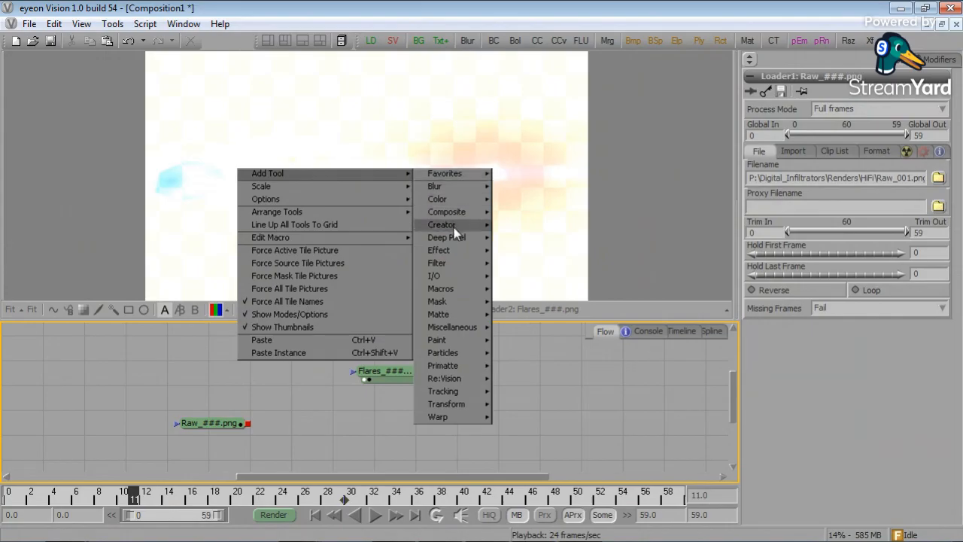
mouse_move(453, 227)
left_click(544, 236)
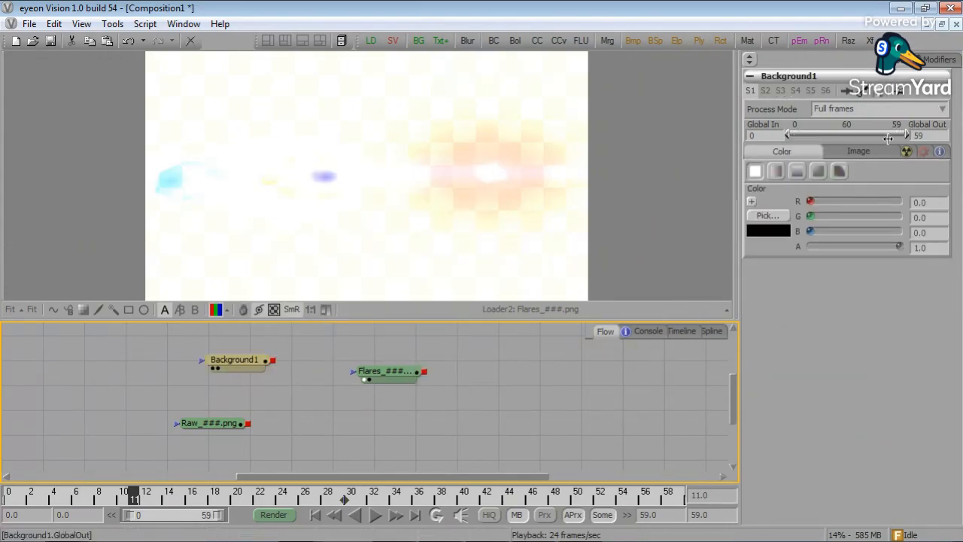
left_click(879, 153)
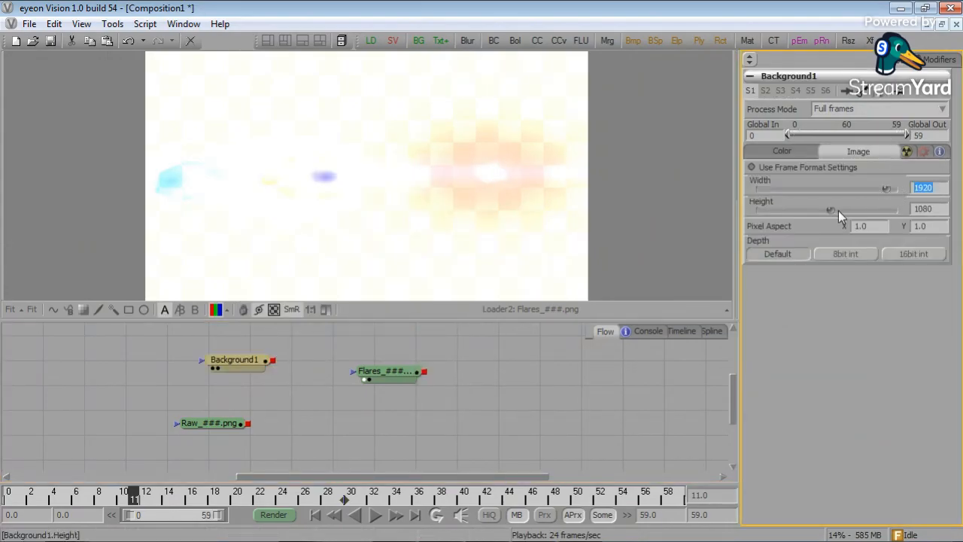
type("1280")
type("720")
key("Tab")
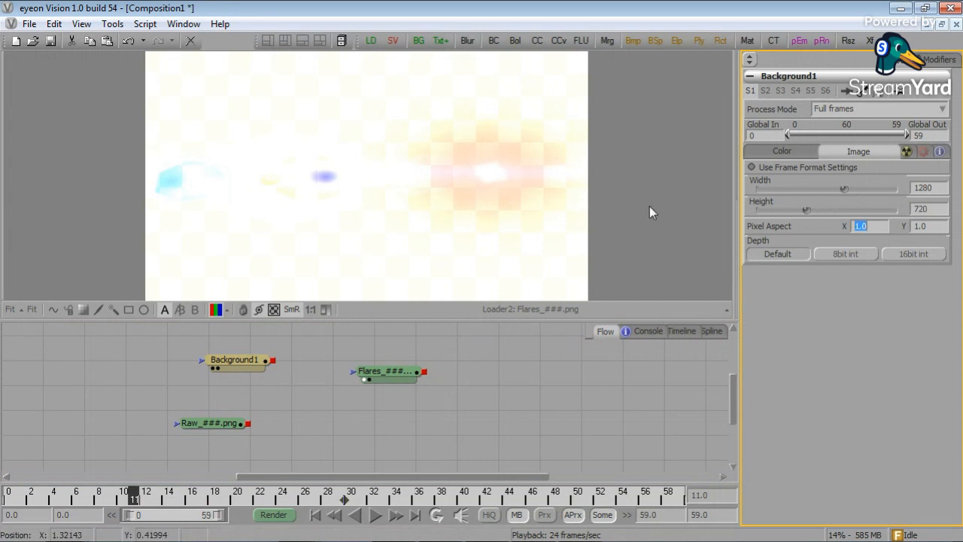
Merge the Flares sequence over the Background, view the merge, and set its Subtractive/Additive value to 0.0.
left_click(608, 41)
left_click_drag(402, 380, 315, 363)
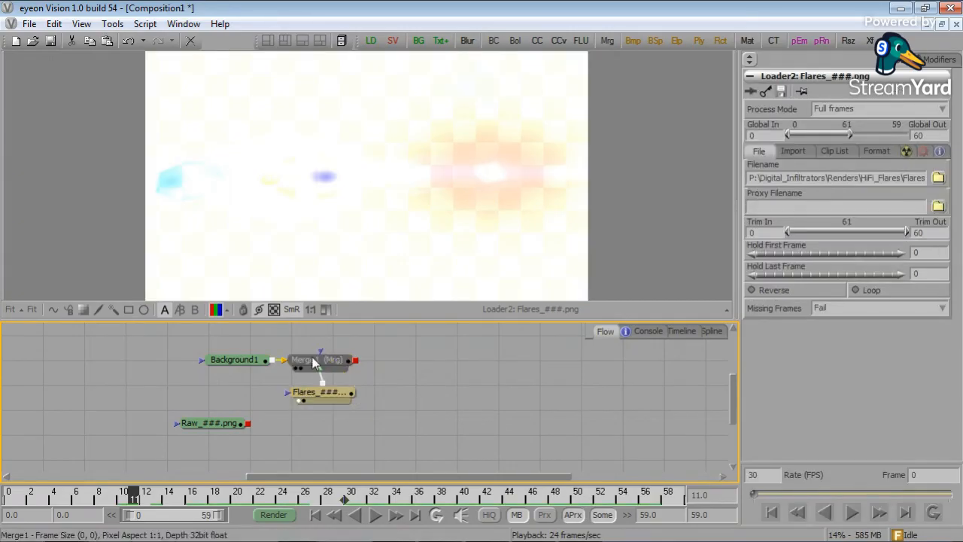
left_click(299, 370)
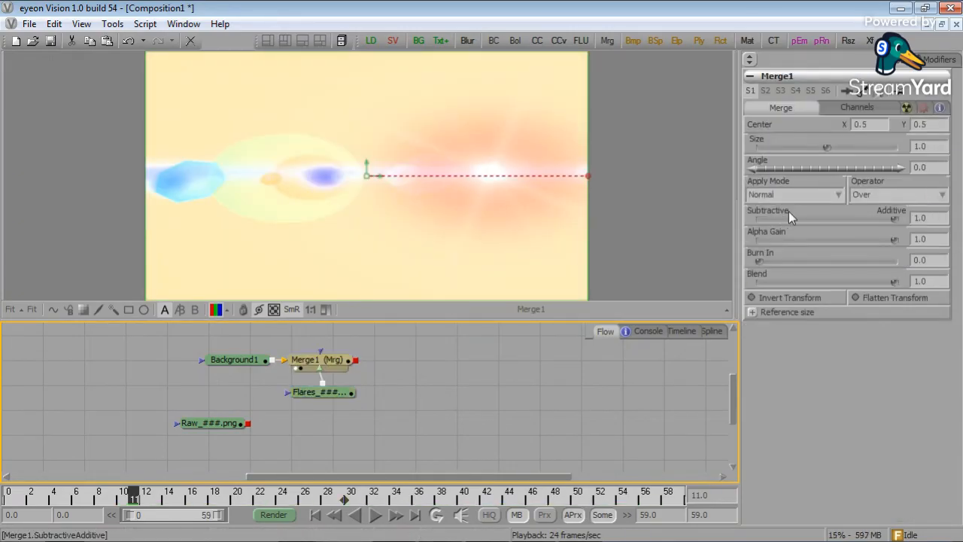
left_click_drag(894, 220, 692, 225)
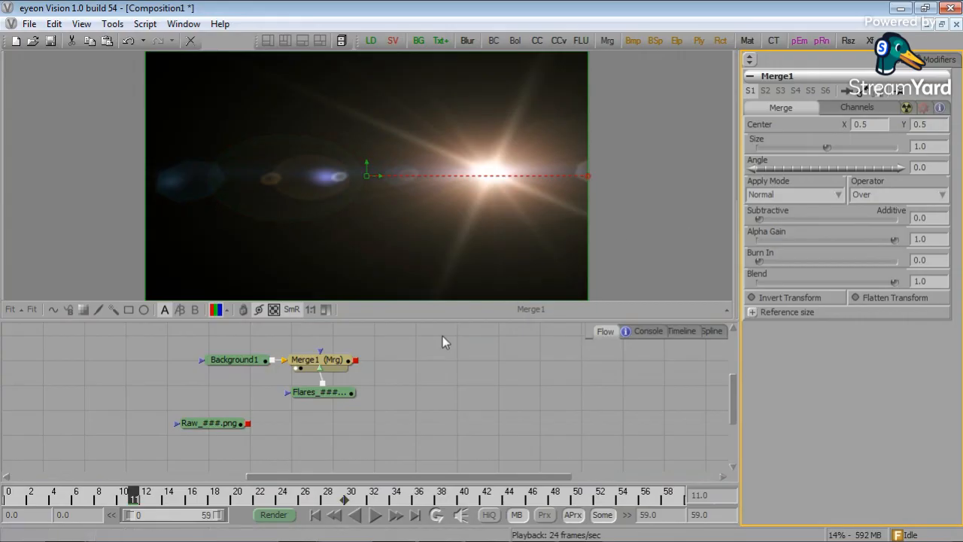
Play the merged flares from the first frame, then scrub back and forth through both flare passages, stopping at frame 29.
left_click(314, 515)
left_click(375, 515)
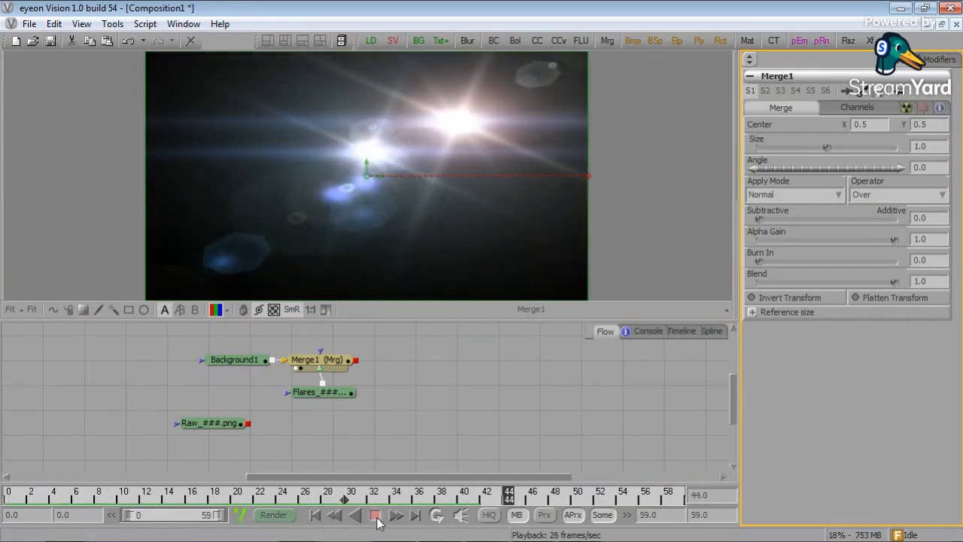
left_click(376, 515)
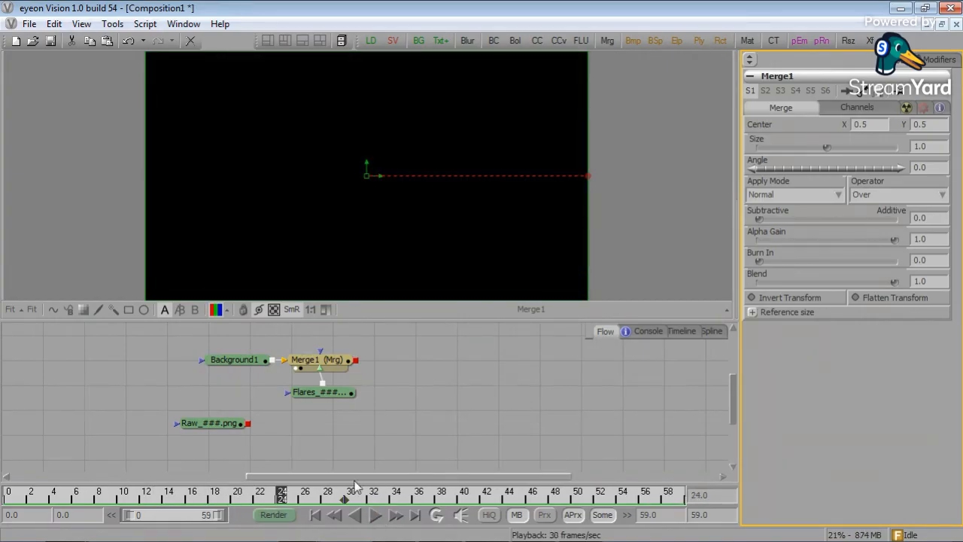
left_click(241, 495)
left_click_drag(242, 494, 202, 496)
left_click_drag(202, 496, 274, 503)
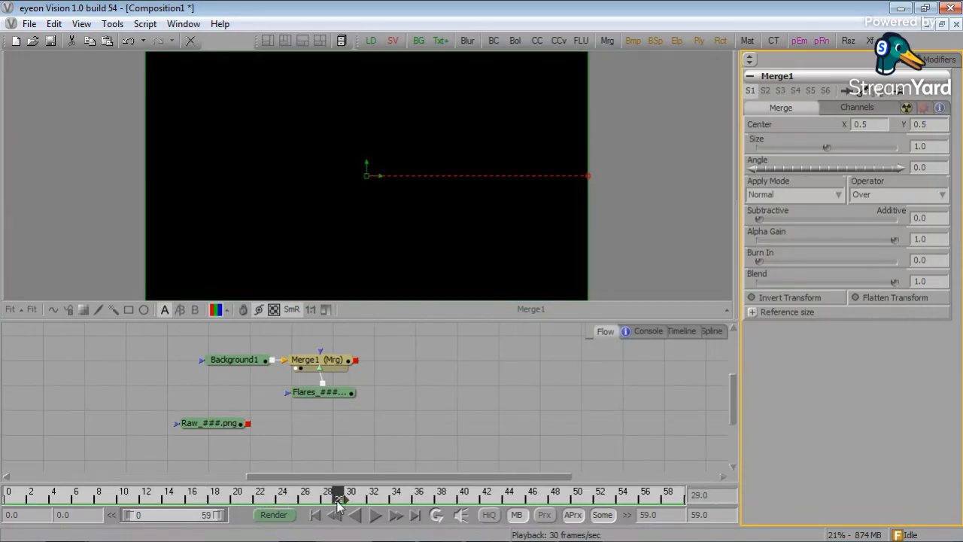
left_click_drag(338, 505, 451, 518)
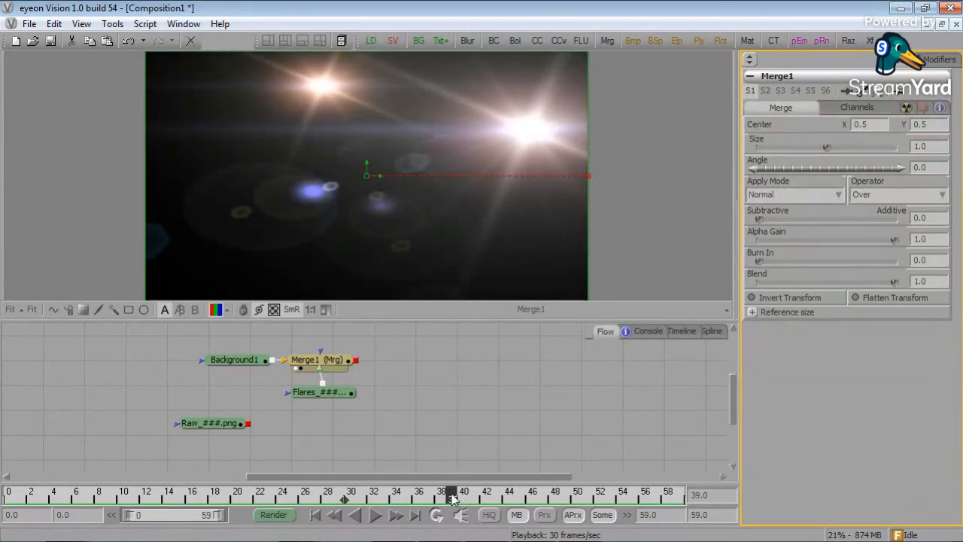
left_click_drag(453, 498, 341, 517)
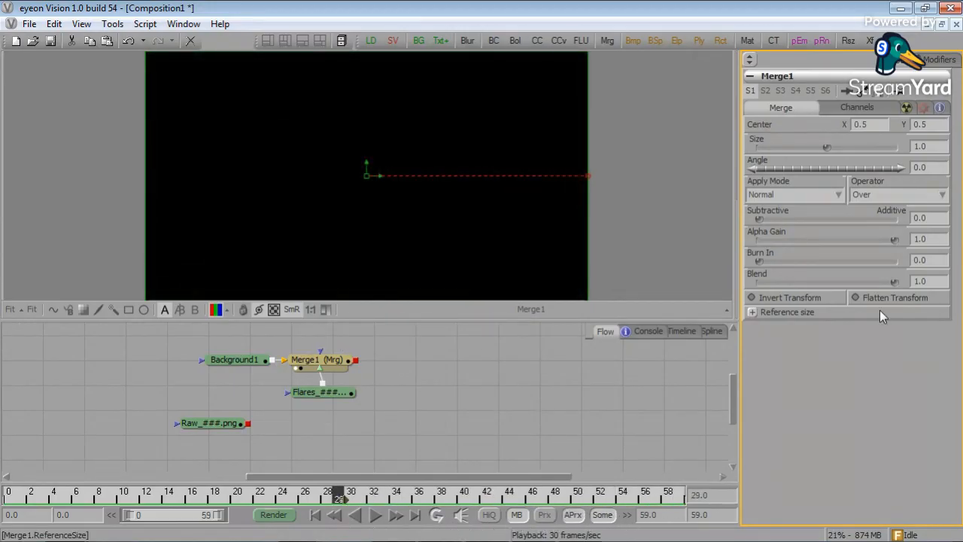
Clear all tools from the flow and load the HiFi_Fill PNG sequence from HiFi_Final in an enlarged viewer.
left_click_drag(407, 450, 194, 303)
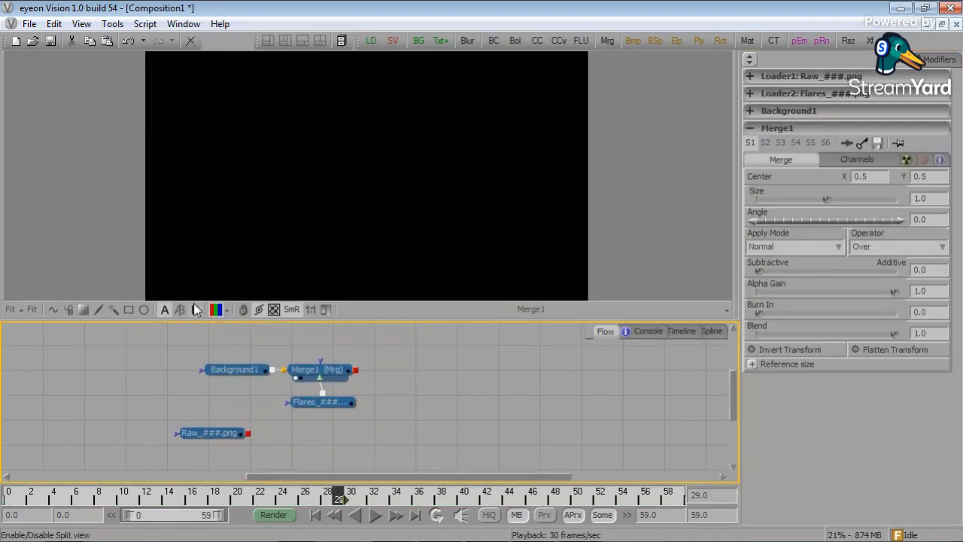
key("Delete")
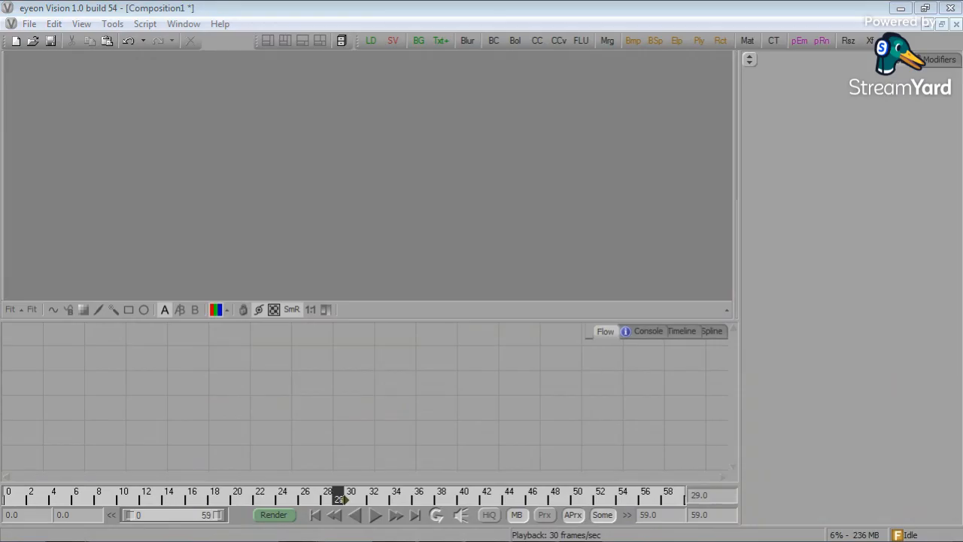
left_click_drag(278, 367, 277, 369)
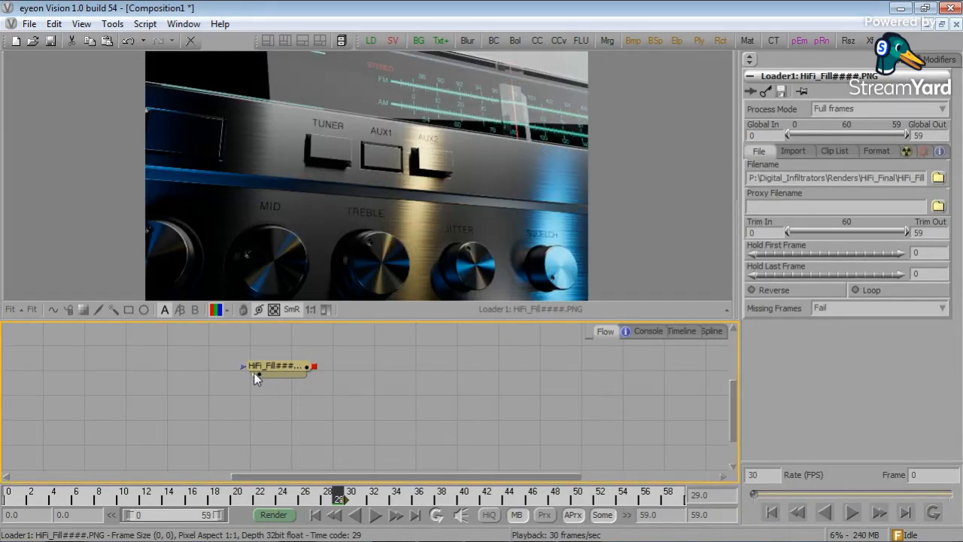
left_click_drag(404, 320, 394, 502)
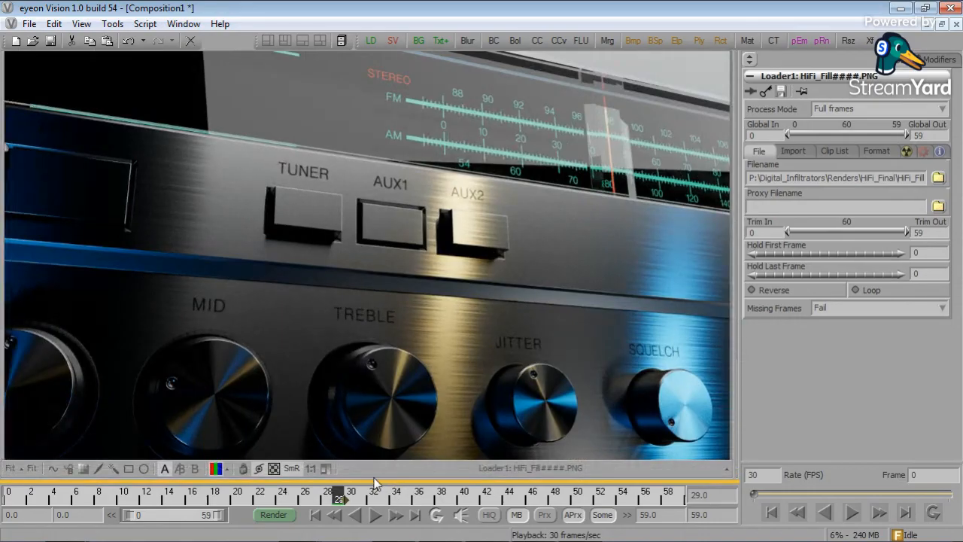
Play back the HiFi_Fill sequence, then scrub to frame 46 to inspect the finished flare.
left_click(374, 515)
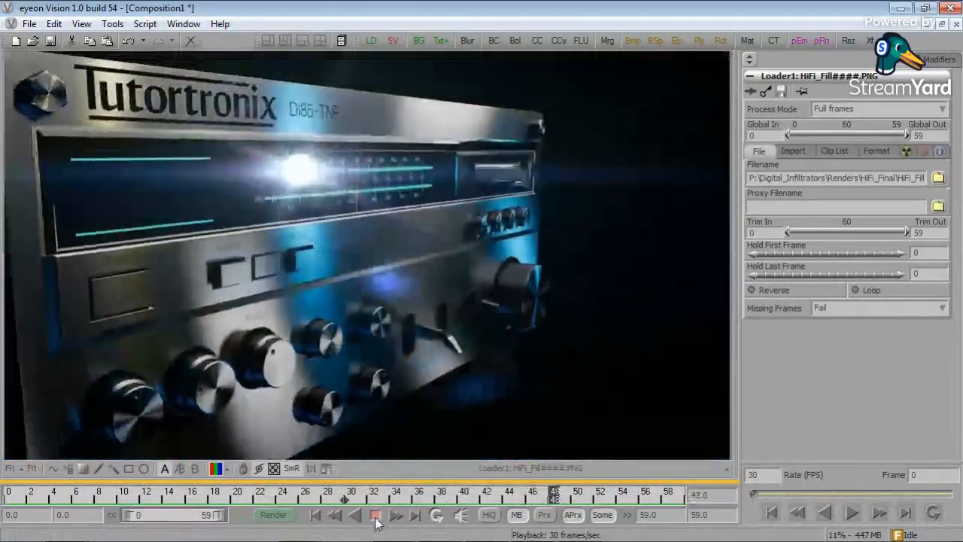
left_click(374, 515)
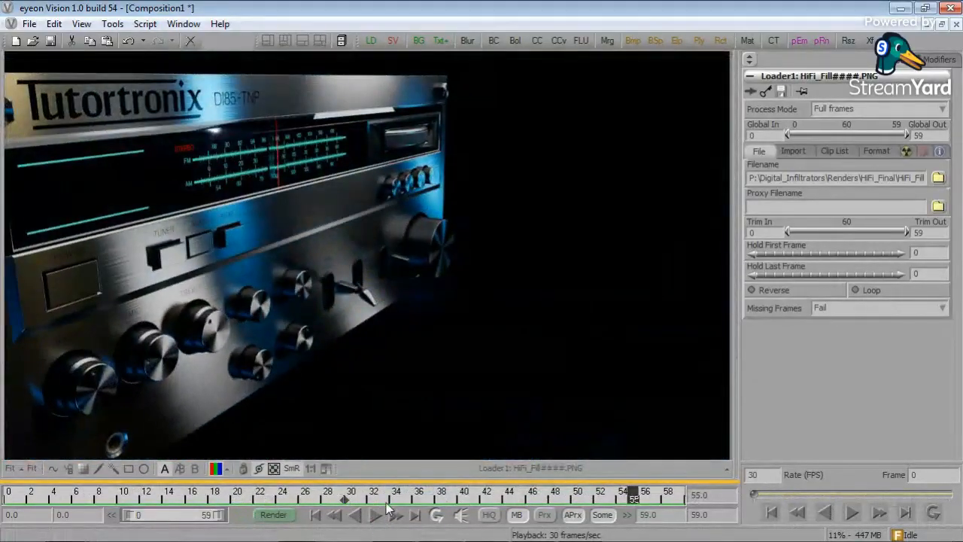
left_click_drag(613, 493, 532, 493)
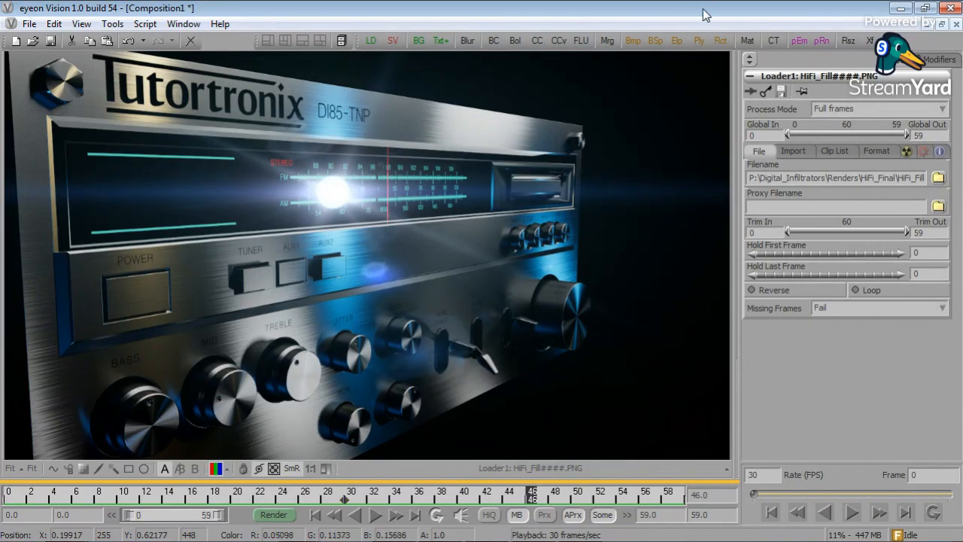
Close eyeon Vision without saving the changes to Composition1.
left_click(950, 9)
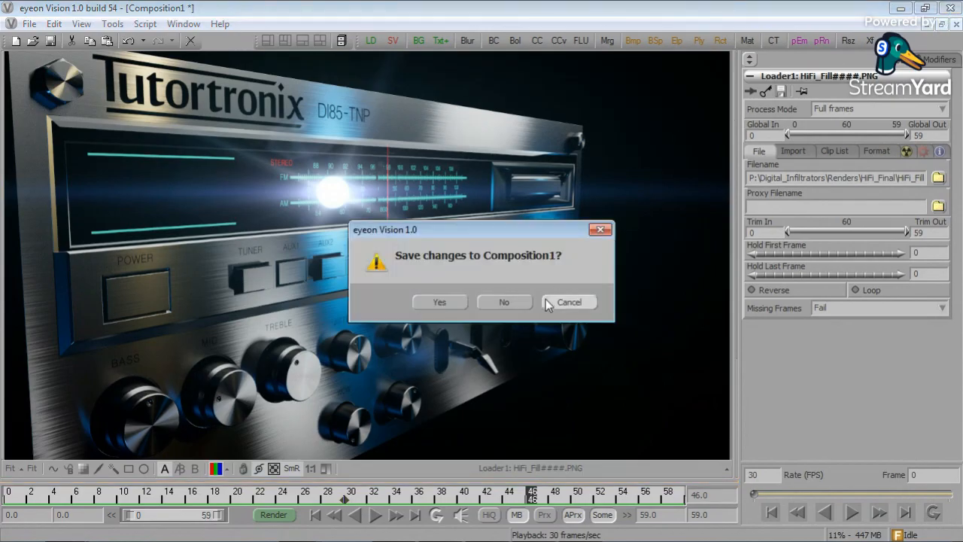
left_click(504, 302)
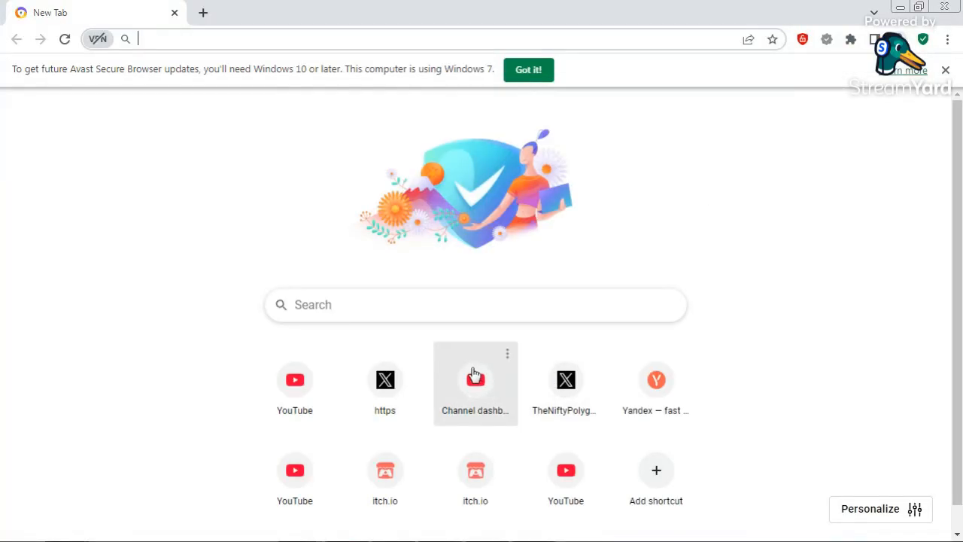
Open YouTube in the web browser and search for "The Nifty Polygon".
left_click(301, 390)
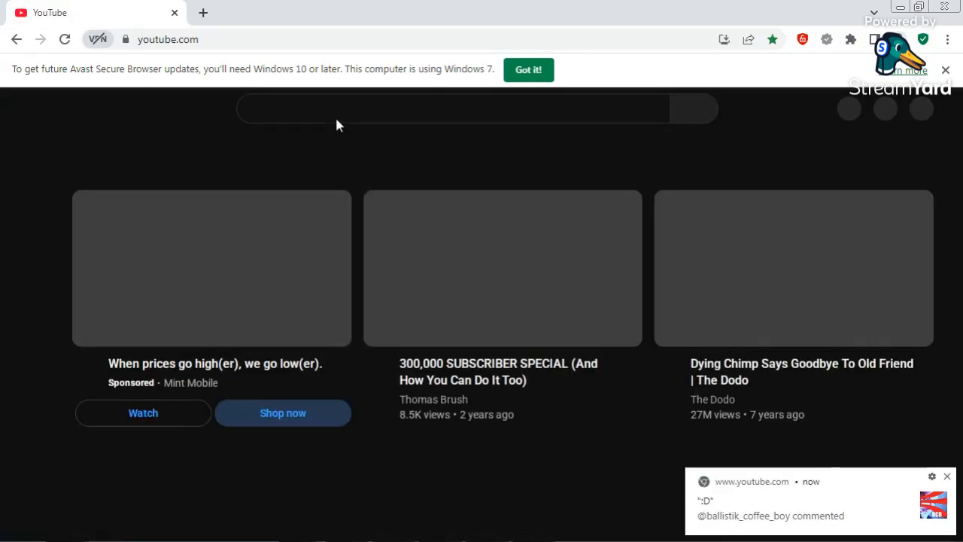
left_click(329, 107)
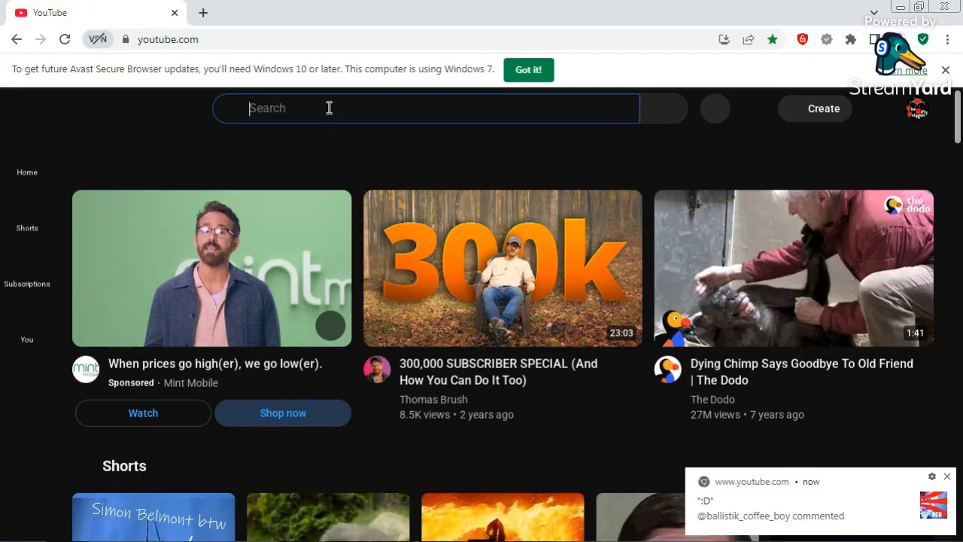
type("The")
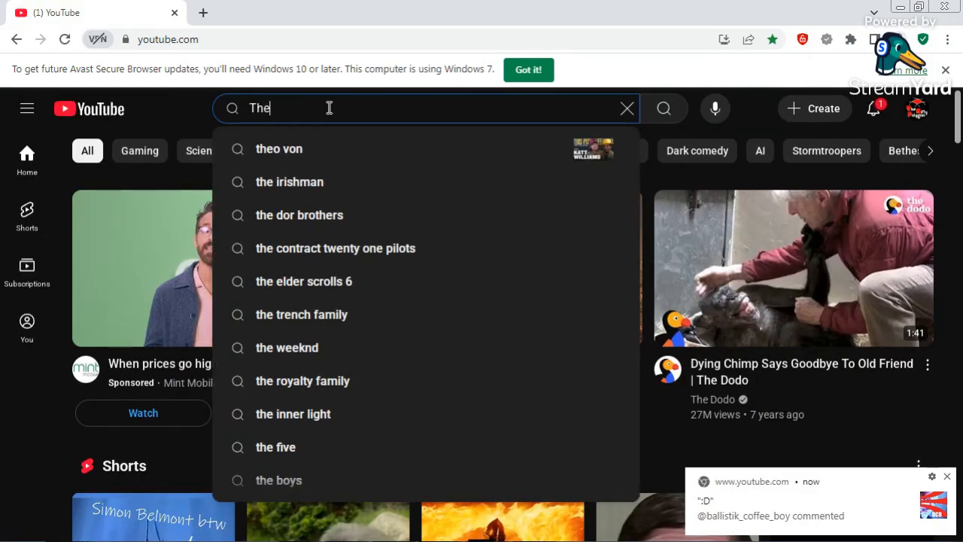
type(" Nifty")
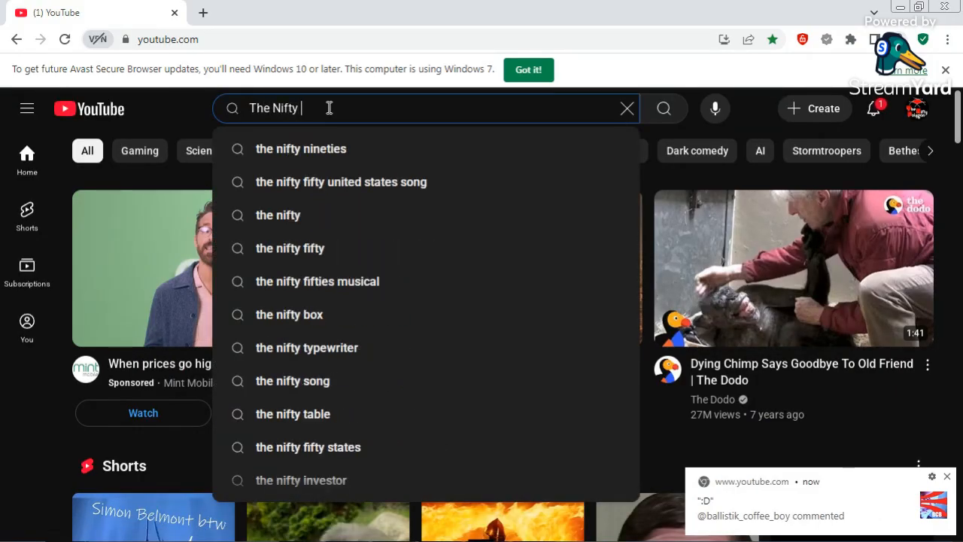
type(" Polygon")
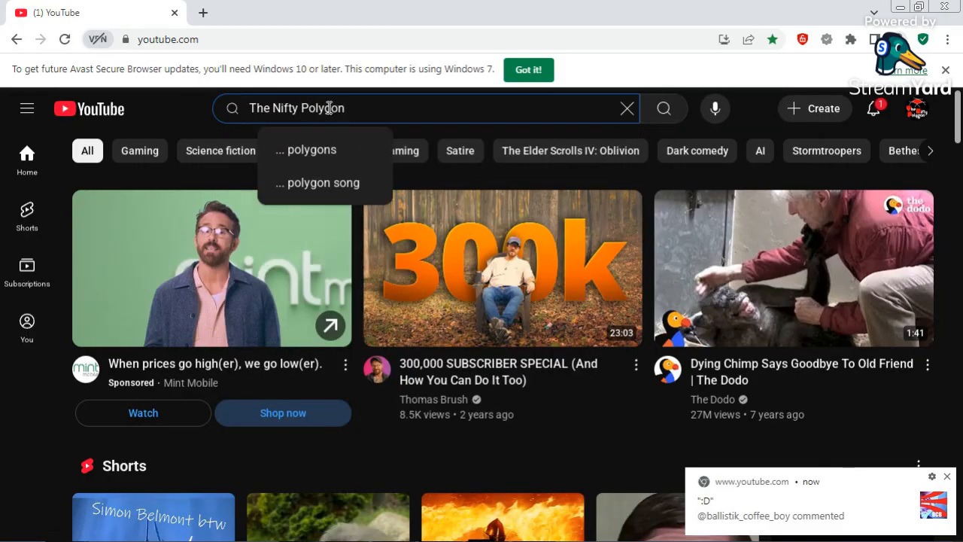
key("Return")
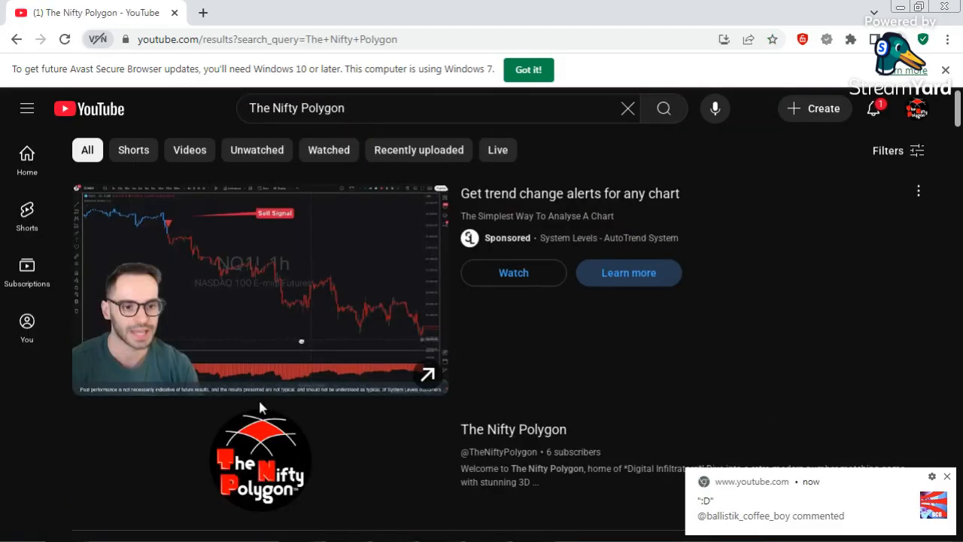
left_click(265, 462)
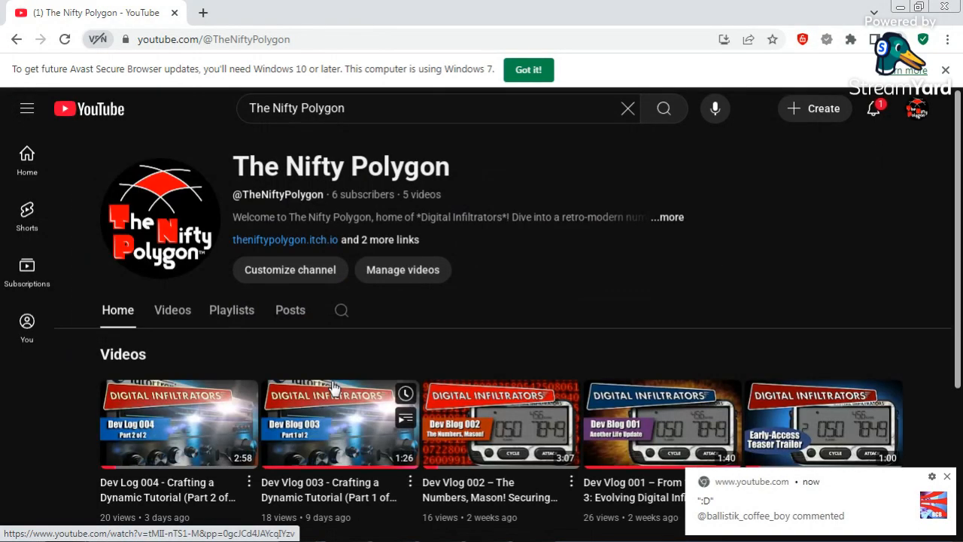
left_click(208, 404)
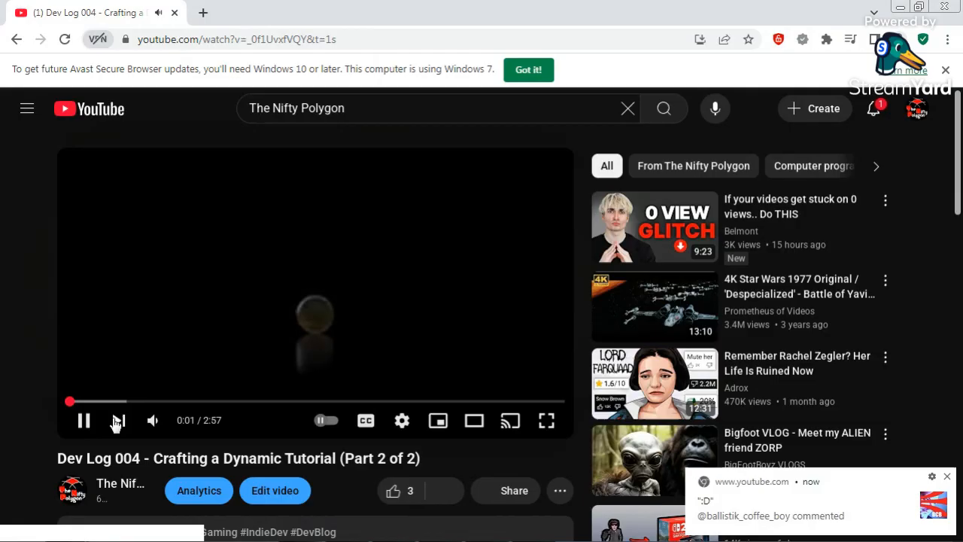
left_click(83, 420)
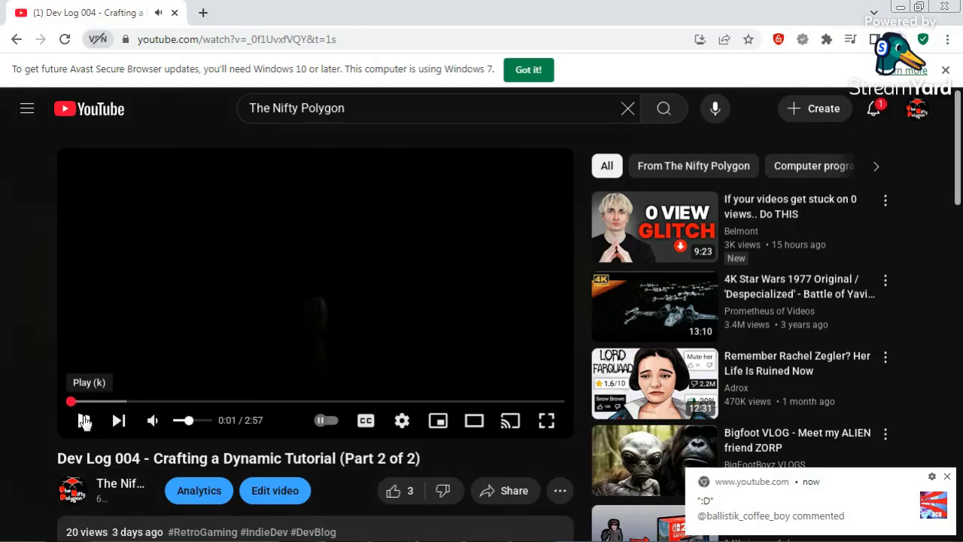
left_click(16, 39)
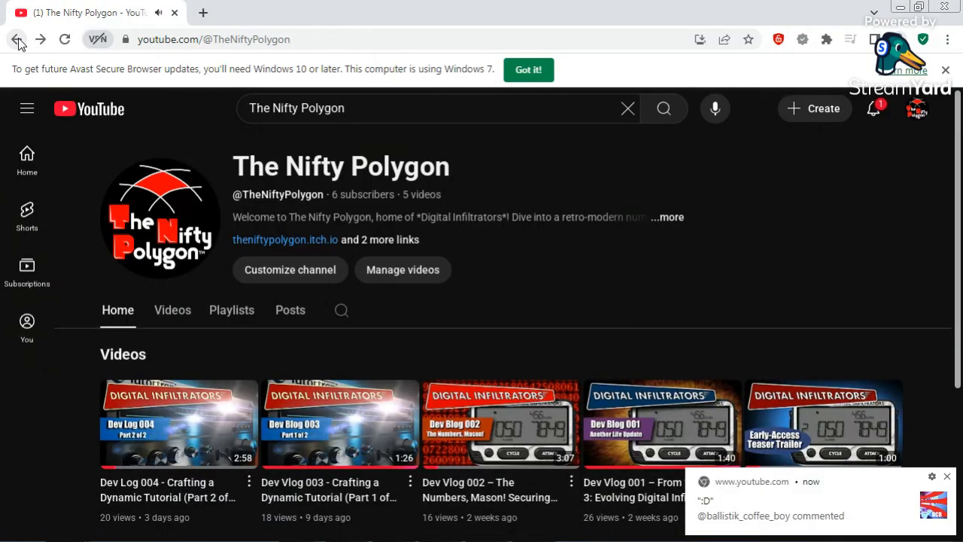
left_click(17, 39)
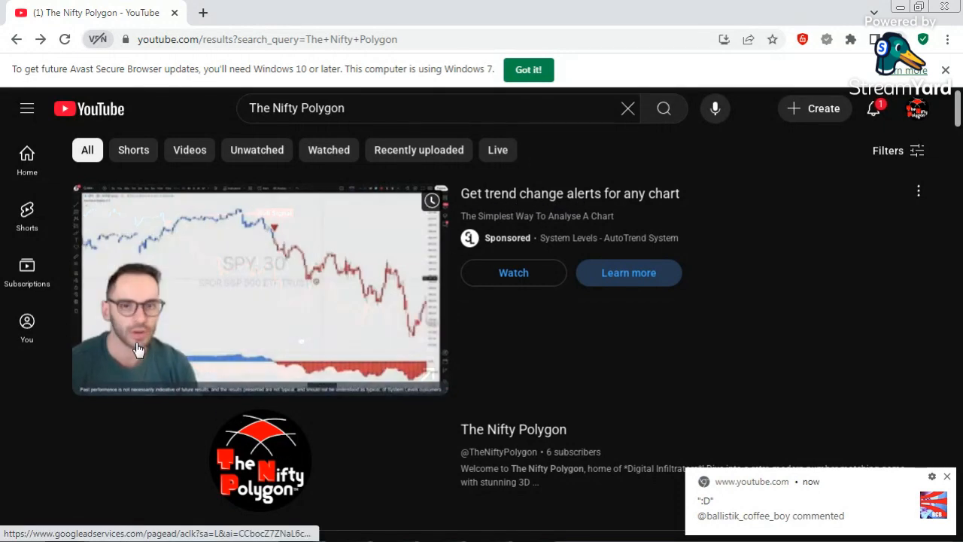
Open The Nifty Polygon channel's "Dev Log 004 - Crafting a Dynamic Tutorial (Part 2 of 2)" video and mute it.
left_click(265, 485)
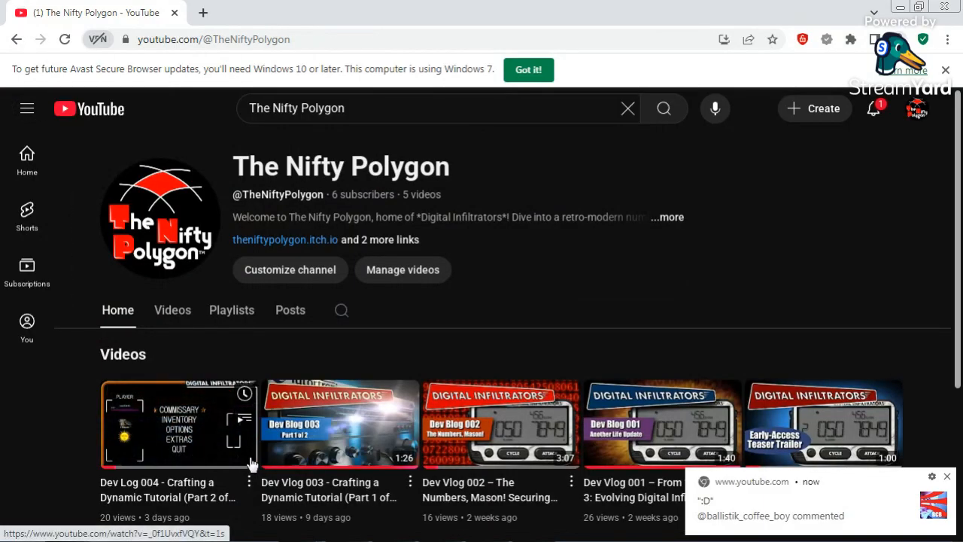
left_click(155, 487)
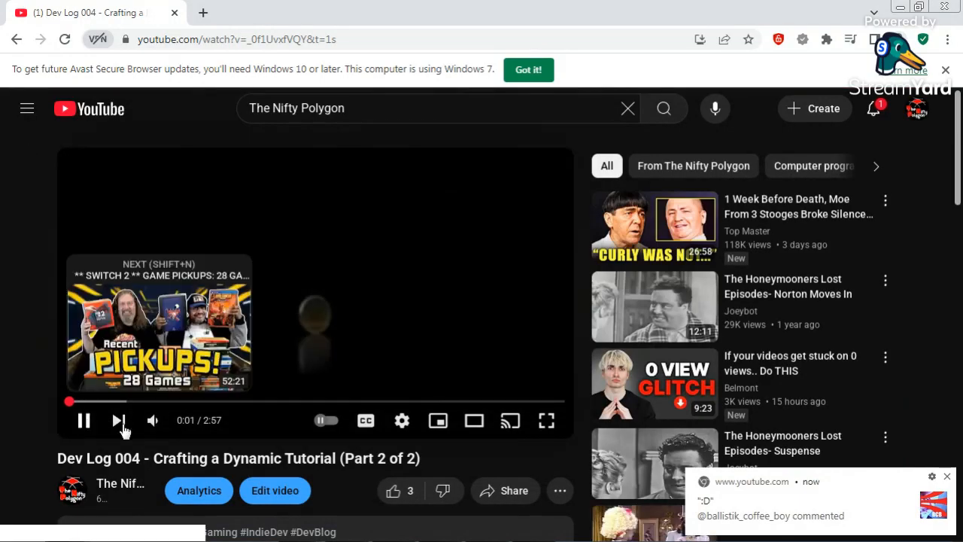
left_click(152, 423)
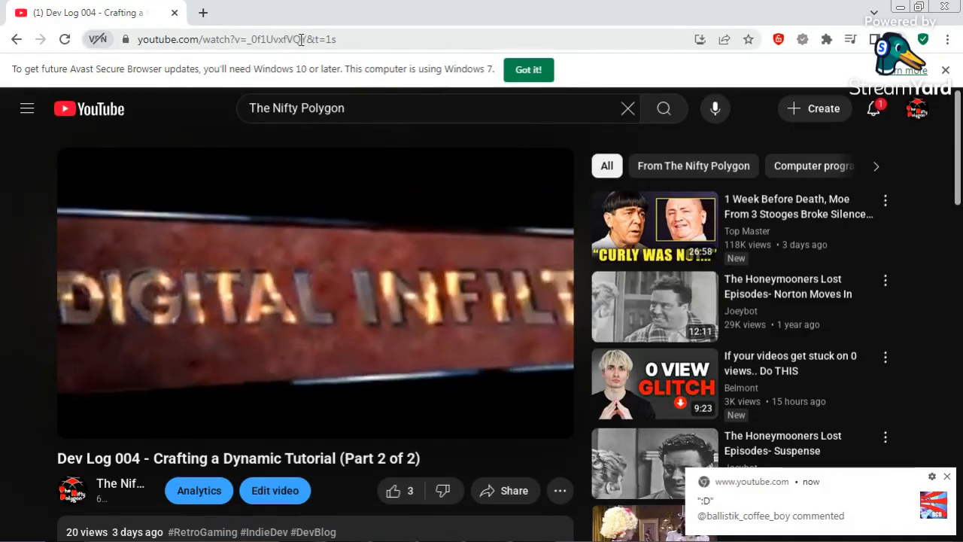
Copy the Dev Log 004 video's web address without its trailing time parameter.
left_click_drag(301, 39, 138, 40)
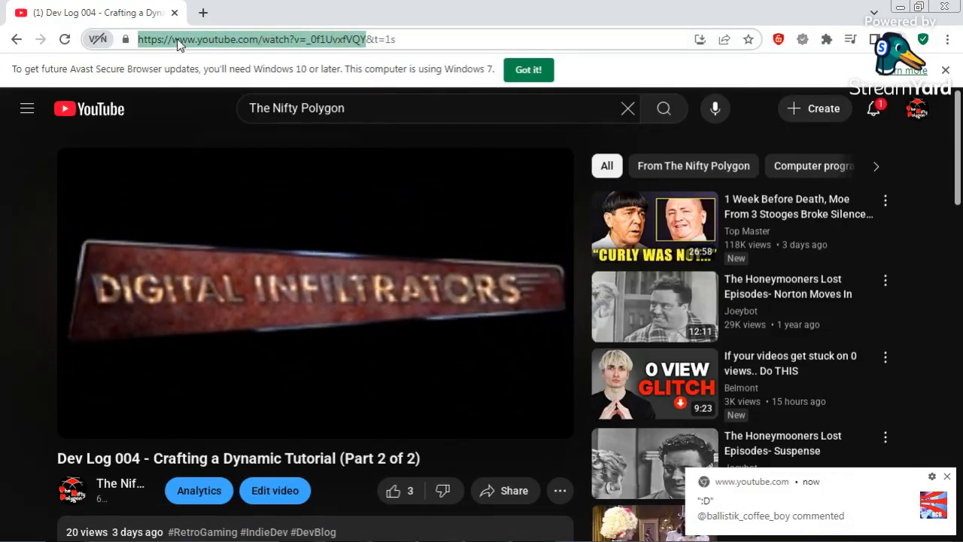
right_click(178, 45)
left_click(235, 95)
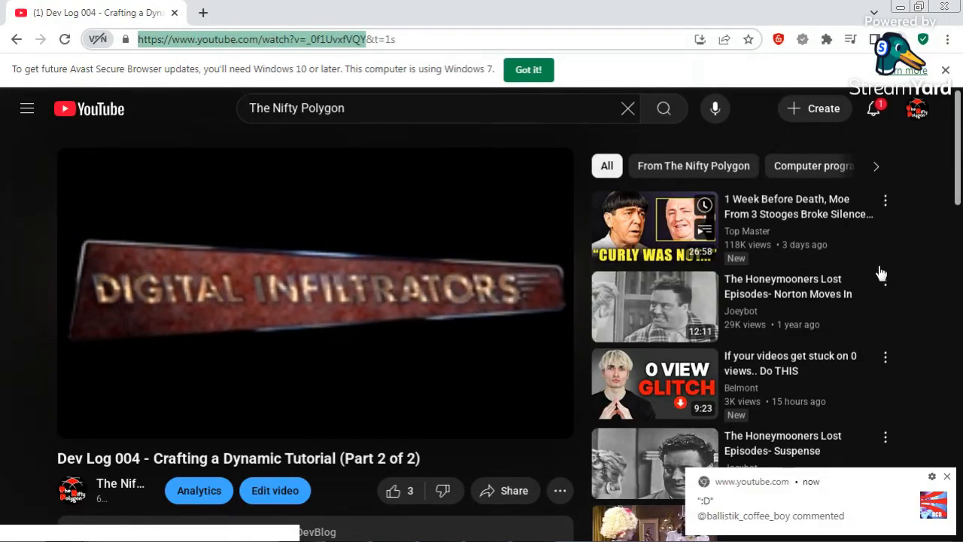
Pause the Dev Log 004 video and dismiss the comment notification.
left_click(83, 420)
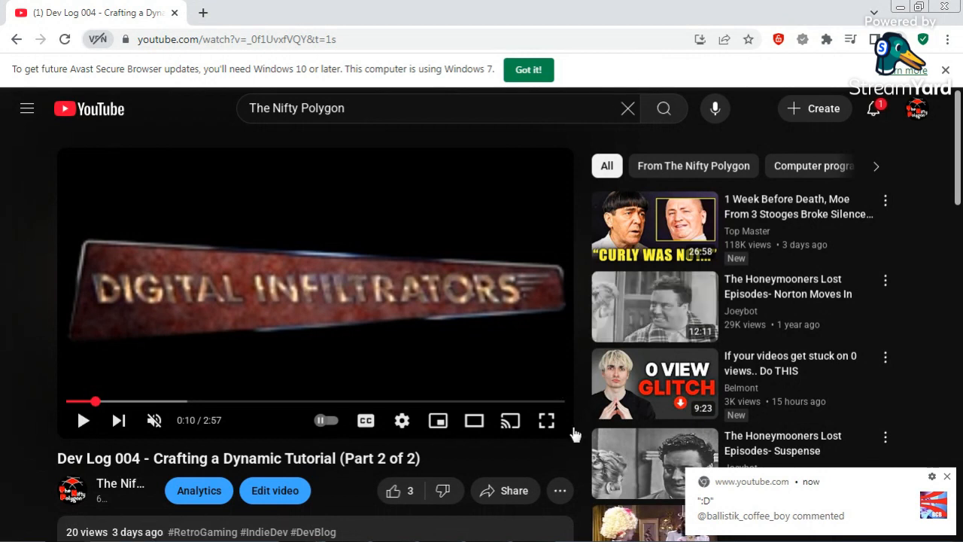
left_click(947, 477)
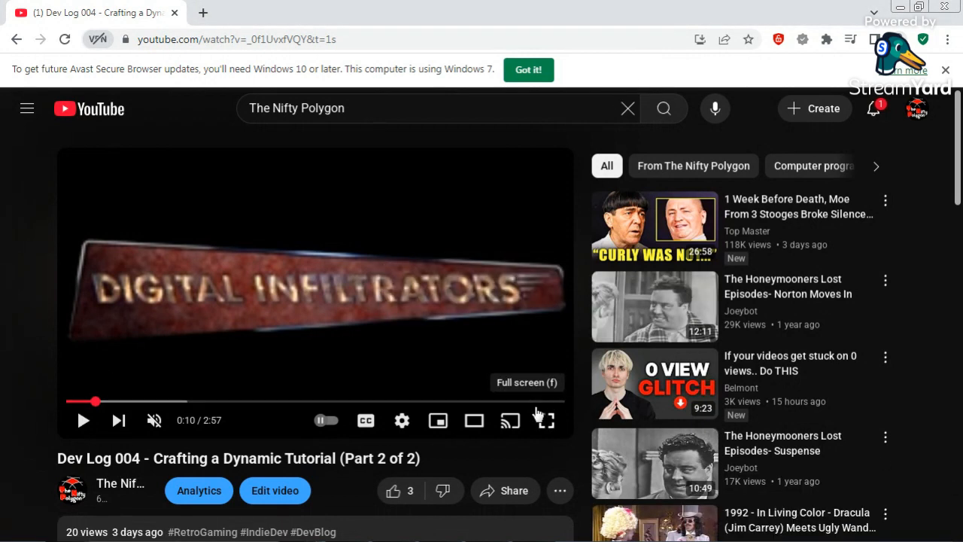
Change the playback quality of the paused Dev Log 004 video.
mouse_move(364, 530)
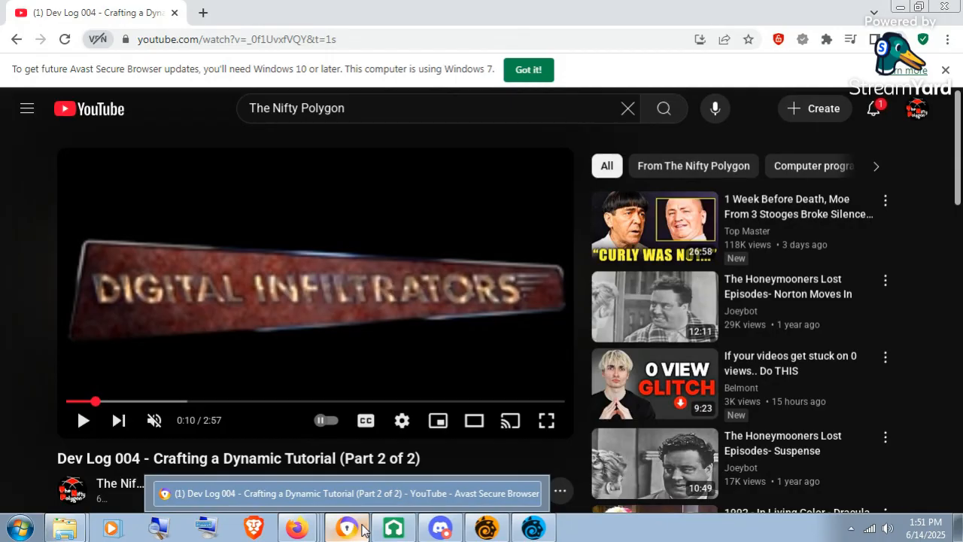
left_click(402, 420)
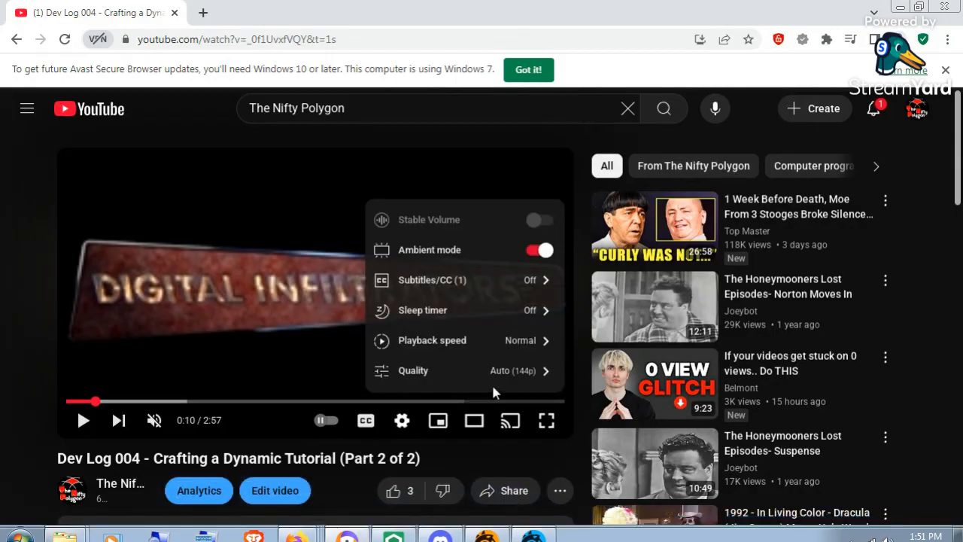
left_click(527, 370)
left_click(478, 344)
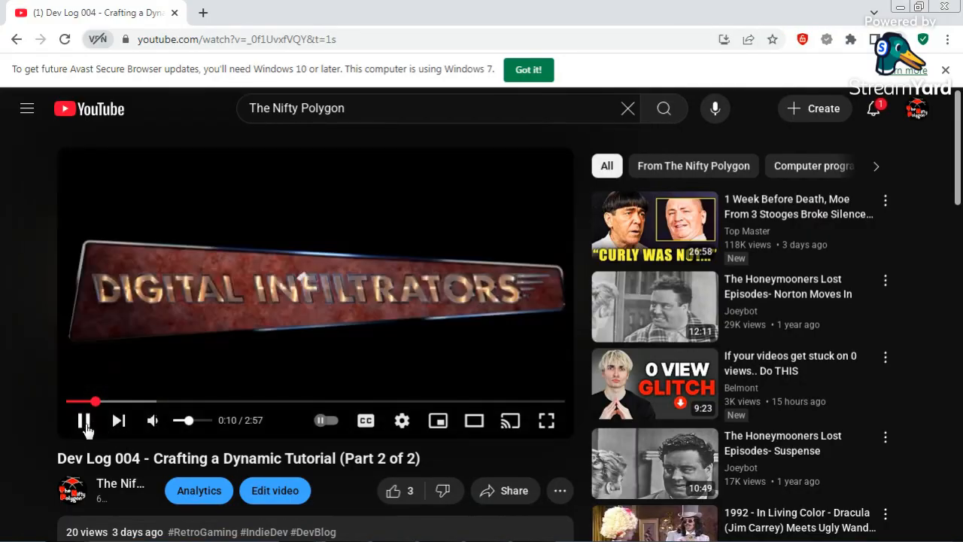
Keep the playing Dev Log 004 video muted and show it in full screen.
left_click(153, 420)
left_click(153, 422)
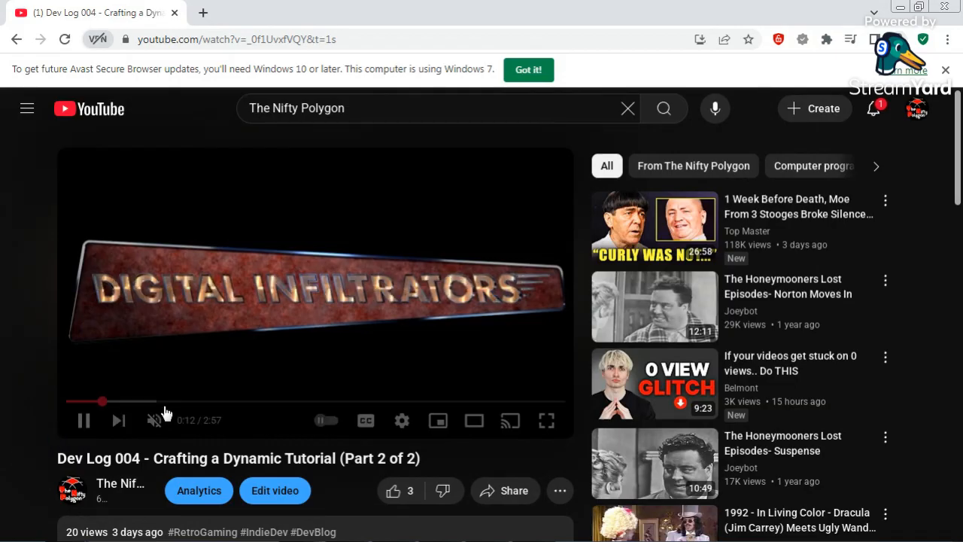
left_click(546, 420)
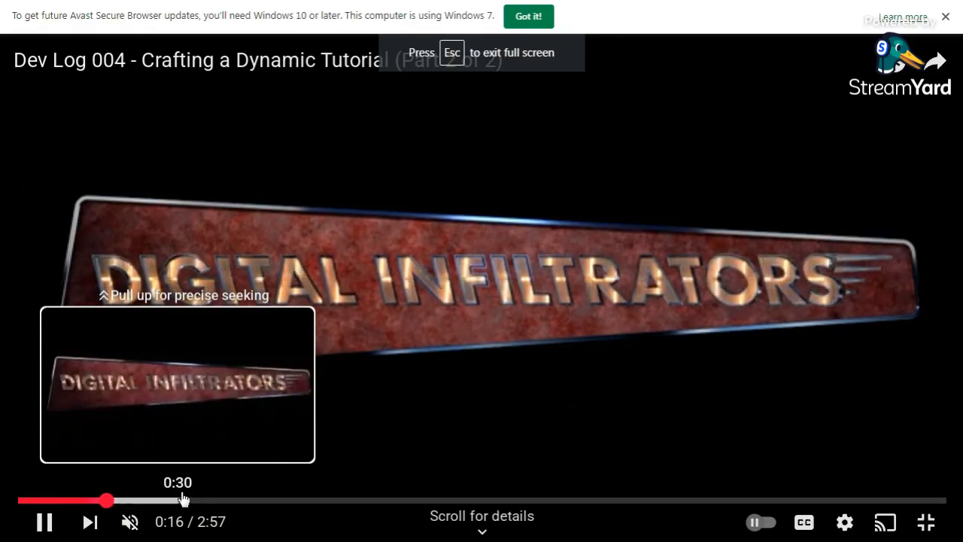
Review the Tutortronix stereo segment of the video from 0:41, then pause and rewind it to 1:01.
left_click(242, 501)
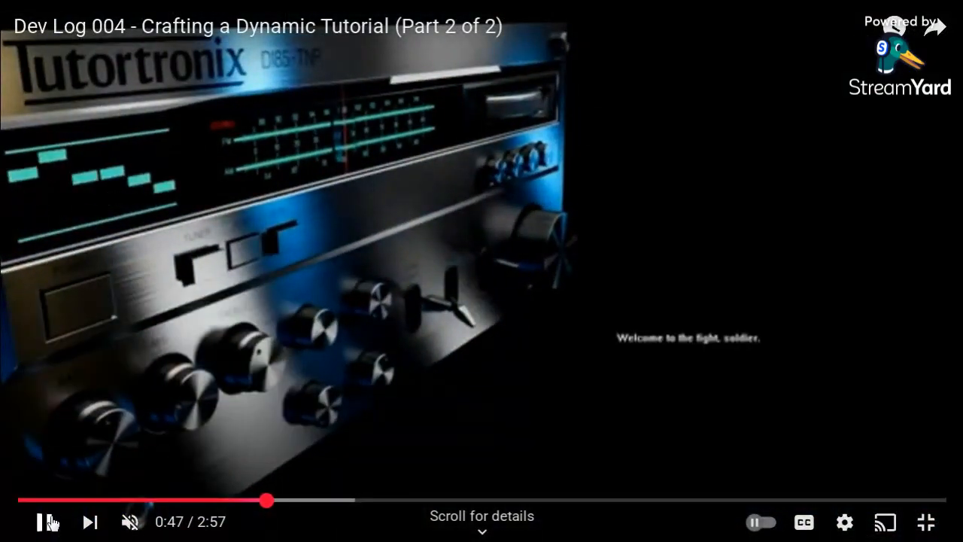
left_click(48, 521)
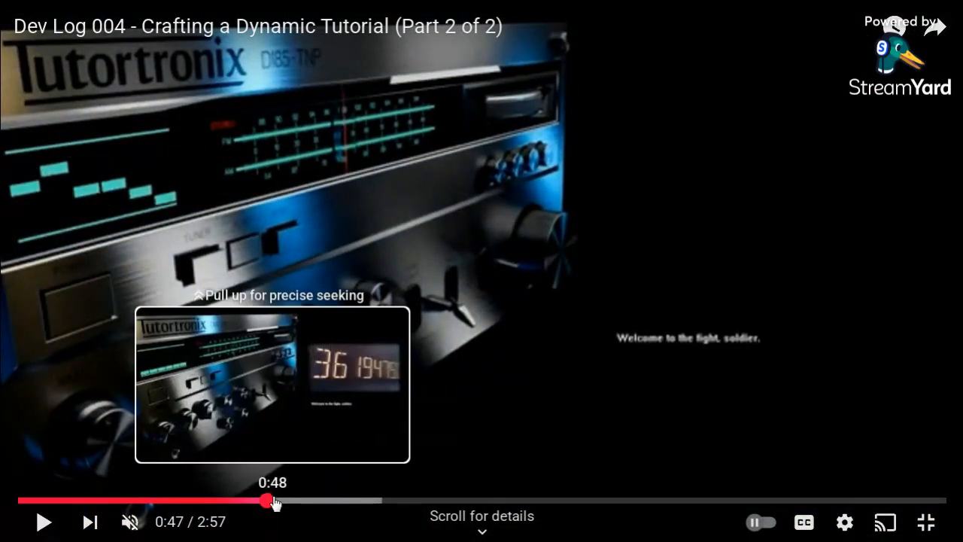
left_click(236, 500)
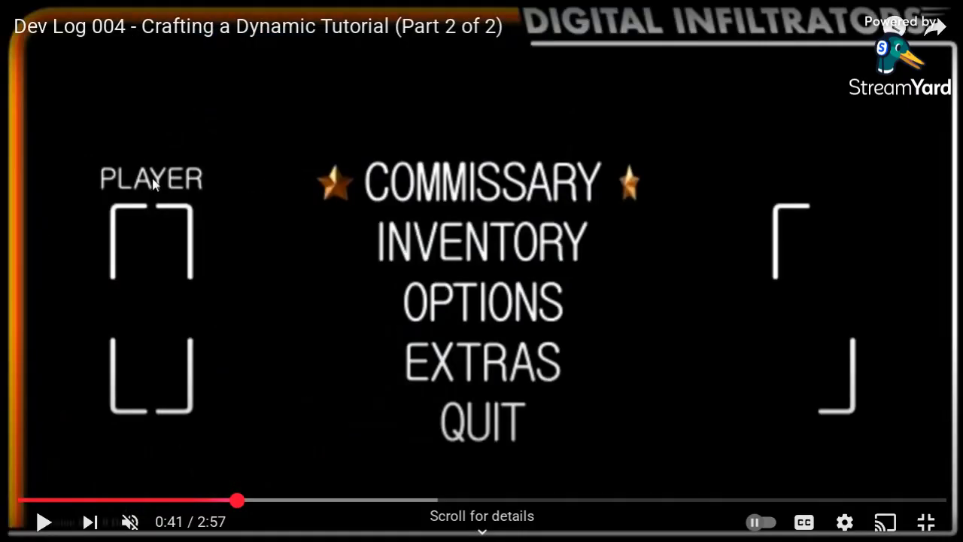
left_click(42, 523)
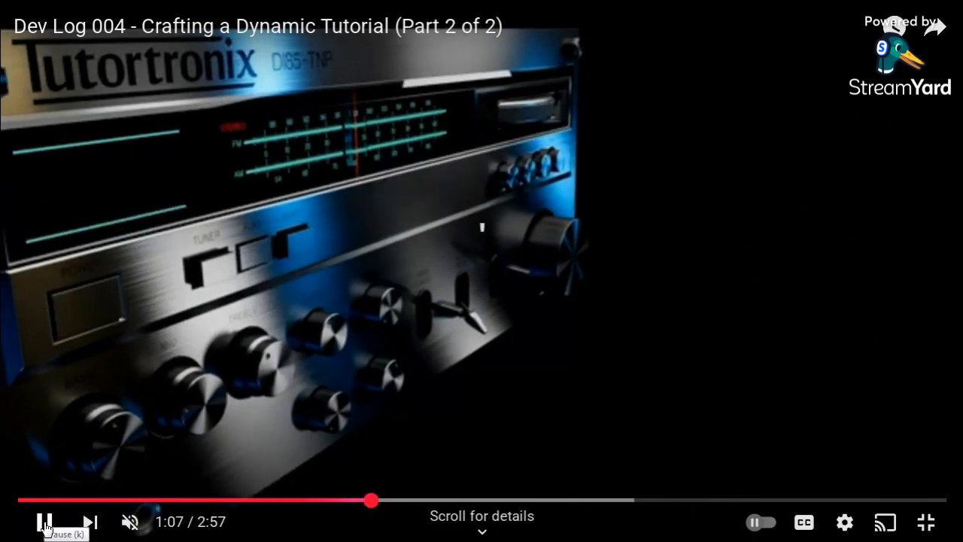
left_click(44, 524)
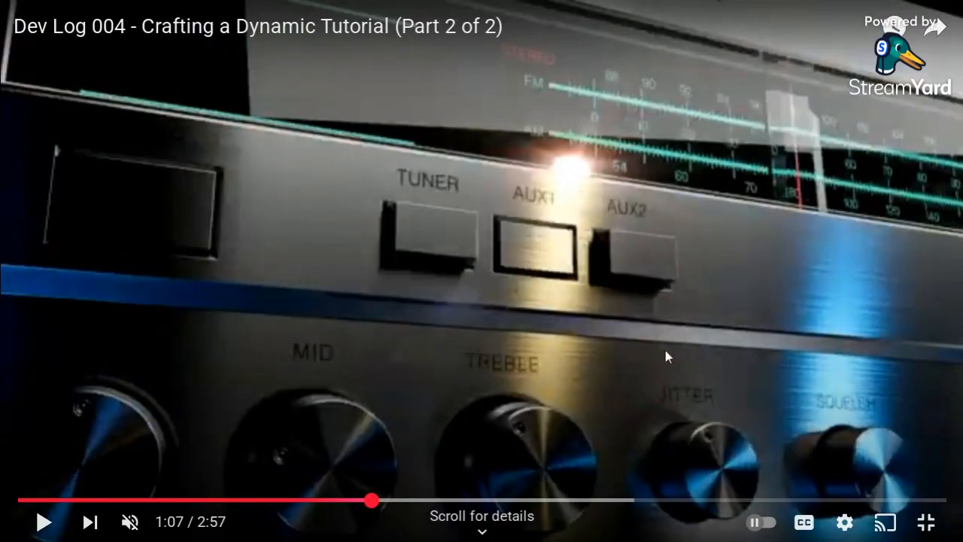
left_click_drag(374, 500, 339, 501)
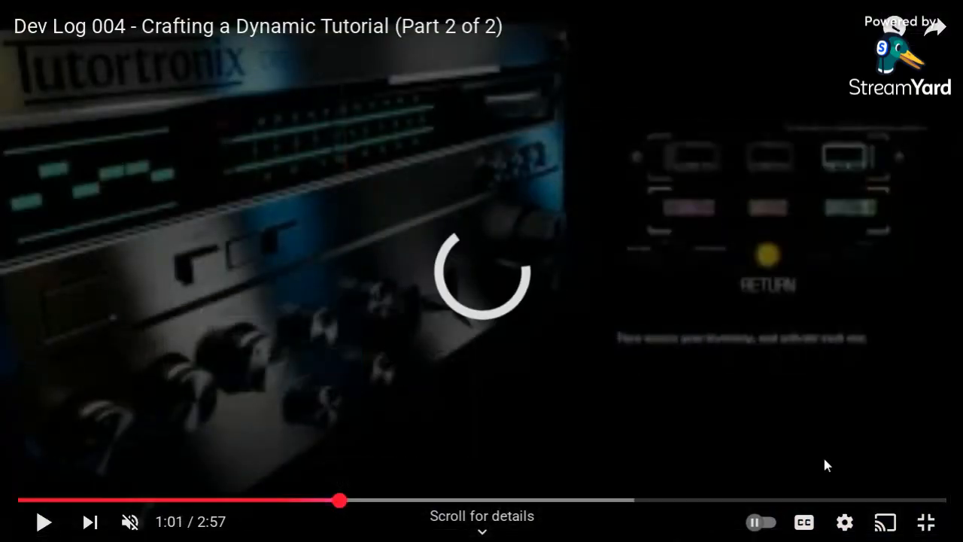
Exit full screen, close the browser and switch to LightWave Modeler with the HiFi object.
left_click(924, 525)
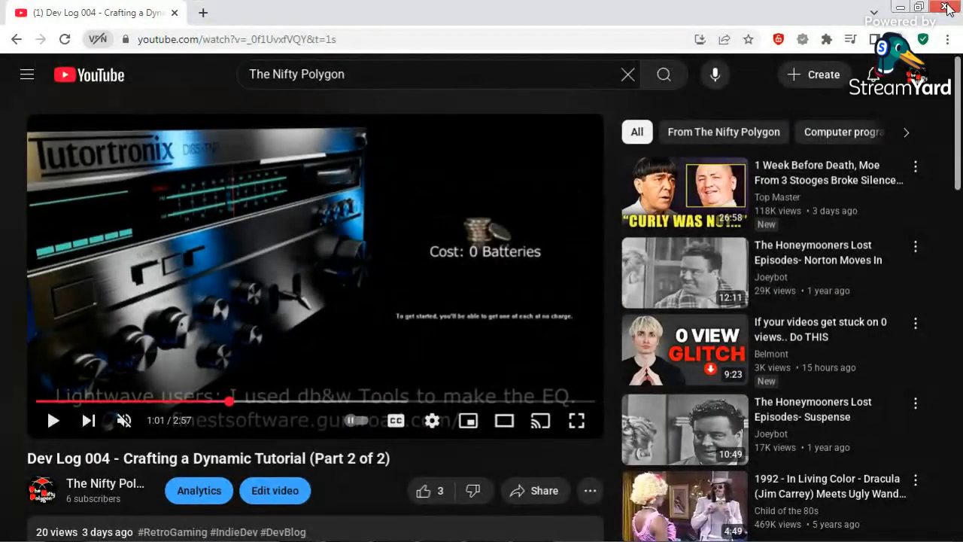
left_click(947, 8)
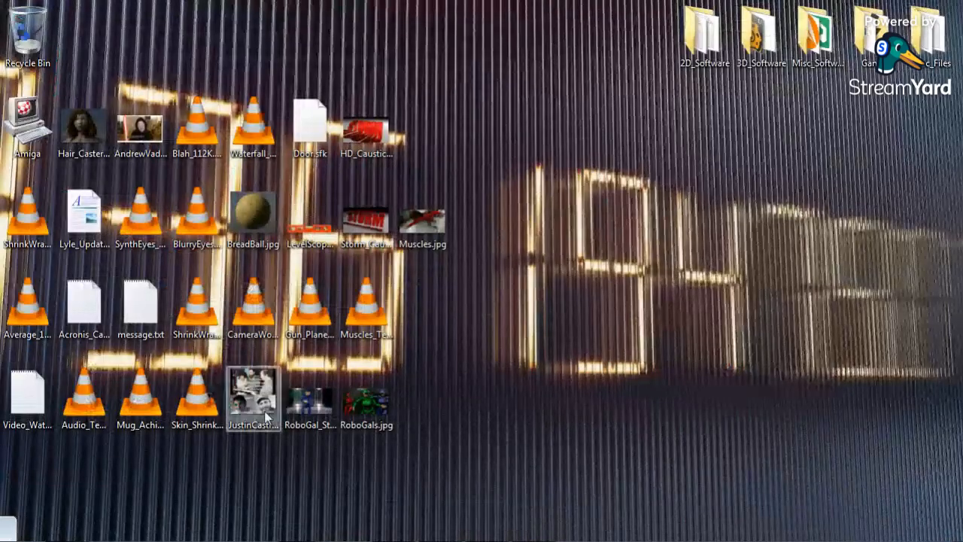
mouse_move(264, 536)
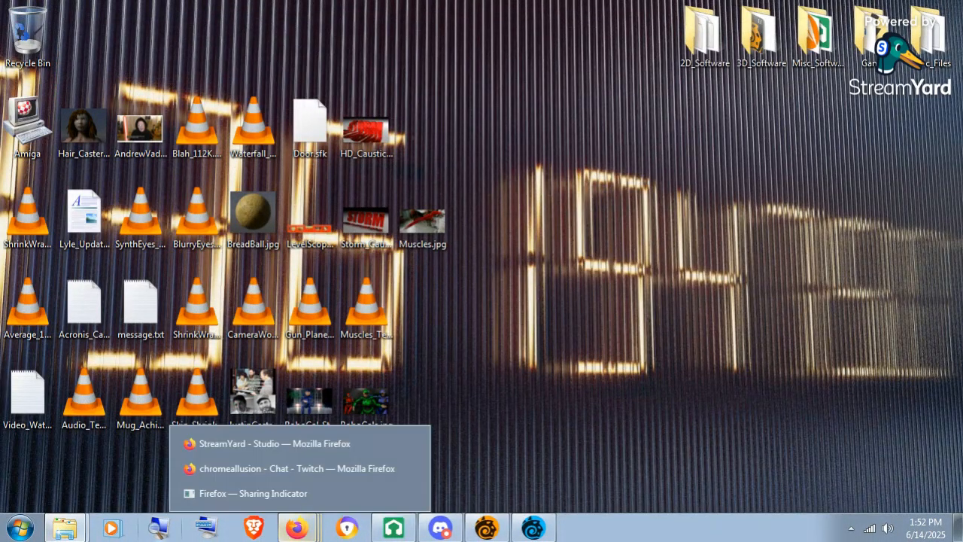
left_click(484, 530)
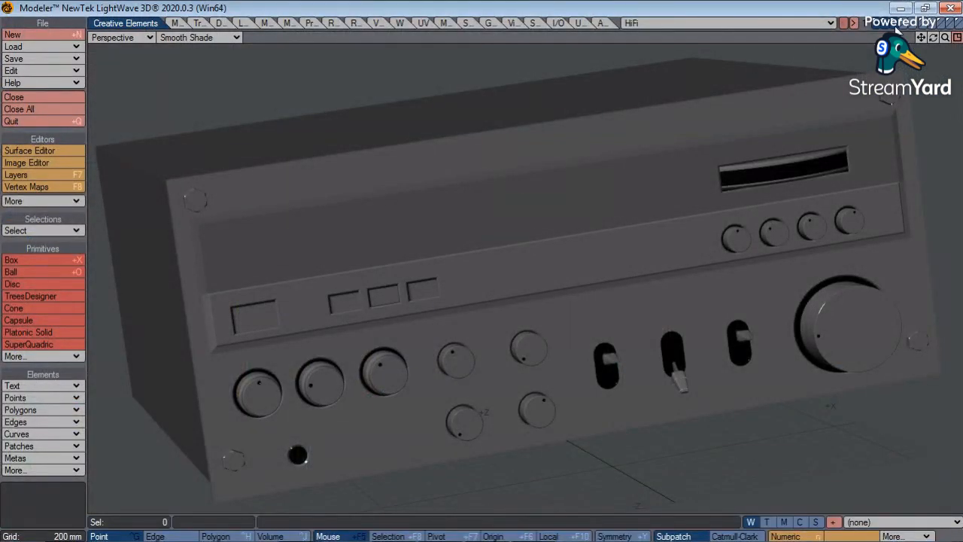
Display the Perspective view in Wireframe and step through the HiFi object's plate layers to the front labels.
left_click(205, 37)
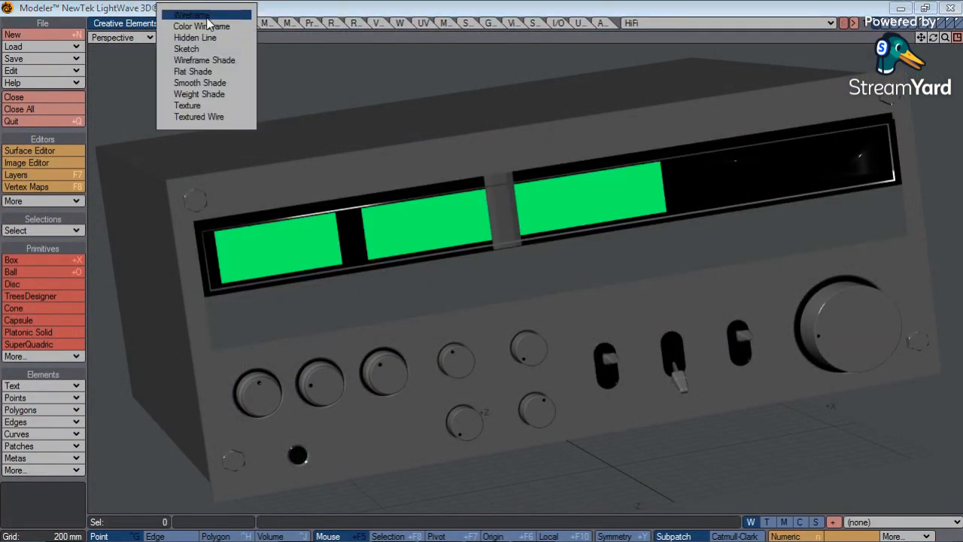
left_click(198, 16)
left_click(924, 22)
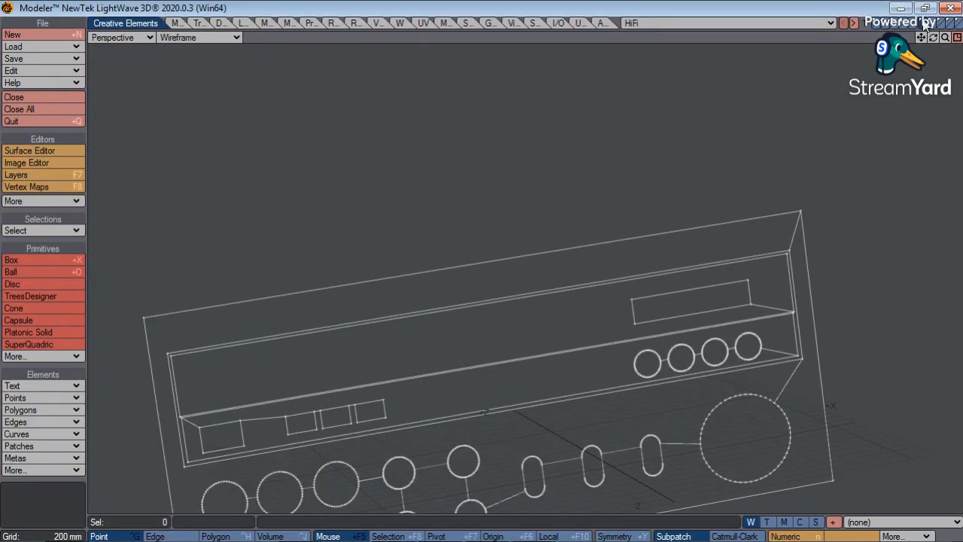
left_click(937, 24)
left_click(941, 24)
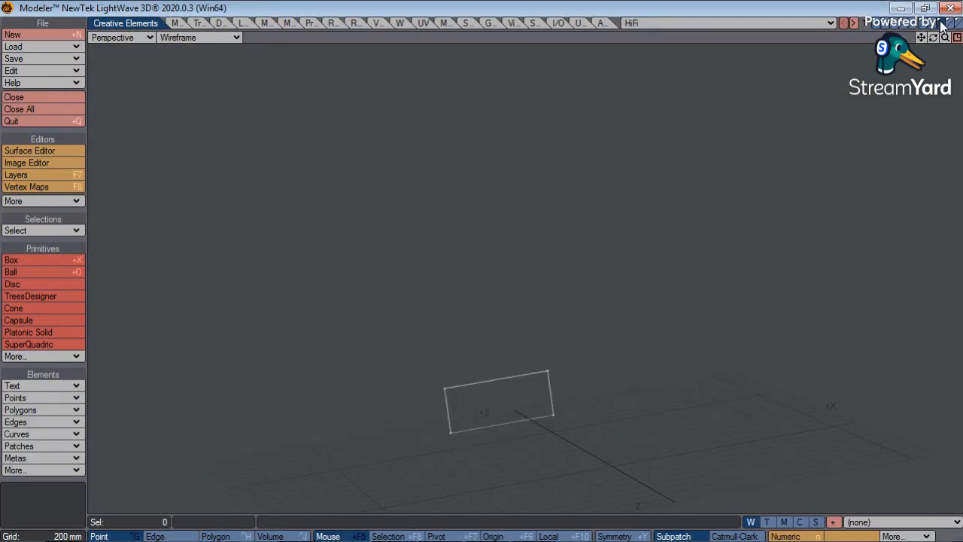
left_click(951, 23)
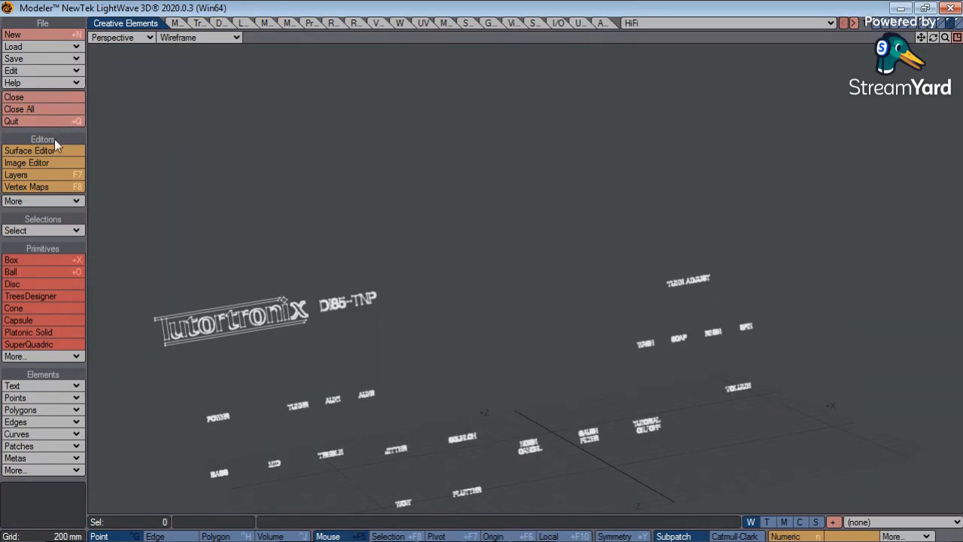
Open the layer list, expand HiFi and examine its layers one by one from EQ_Elements up to Main.
left_click(38, 174)
left_click(566, 204)
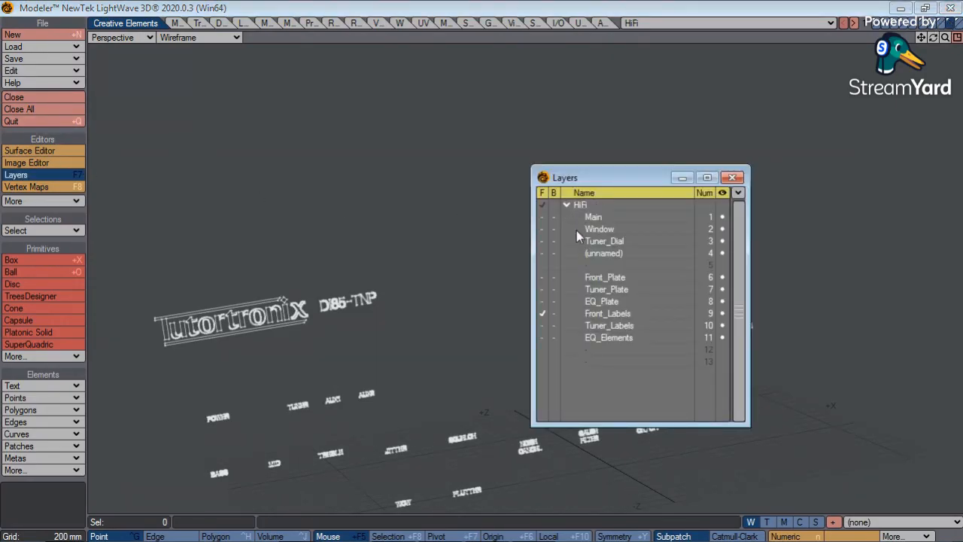
left_click(597, 338)
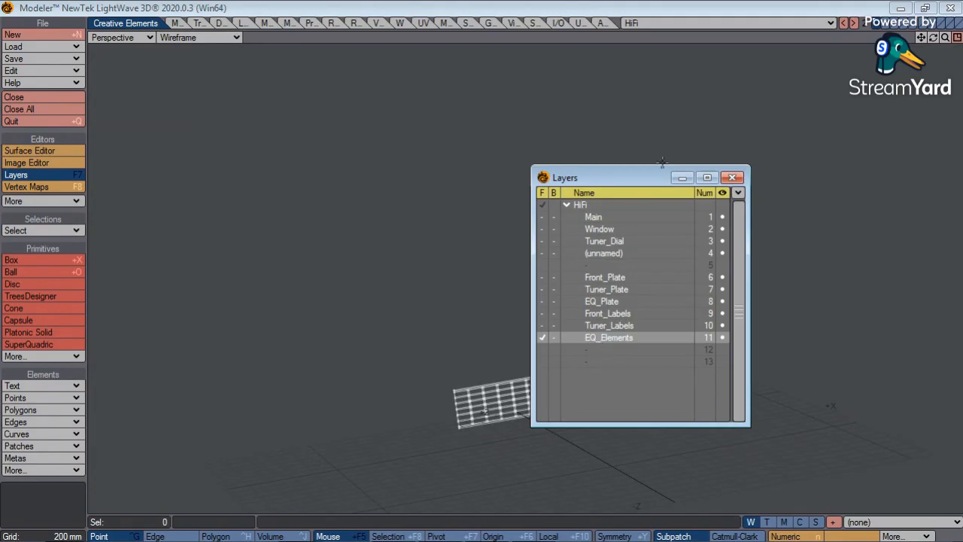
left_click(607, 326)
left_click(605, 315)
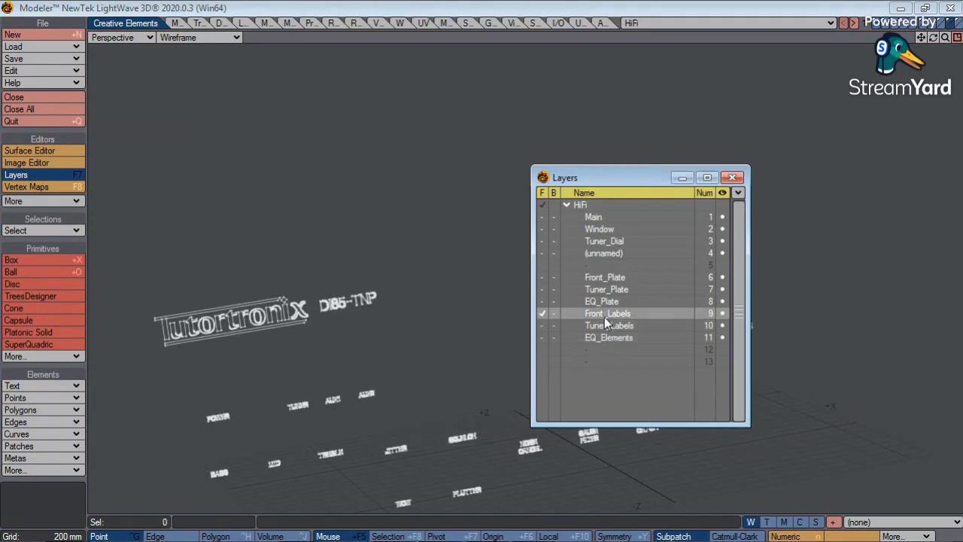
left_click(602, 302)
left_click(599, 289)
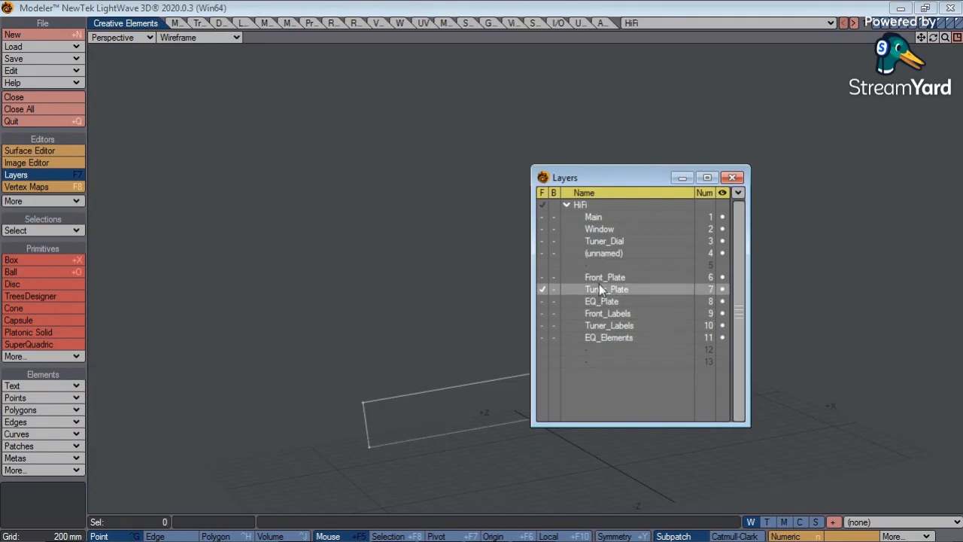
left_click(599, 278)
left_click(597, 252)
left_click(596, 242)
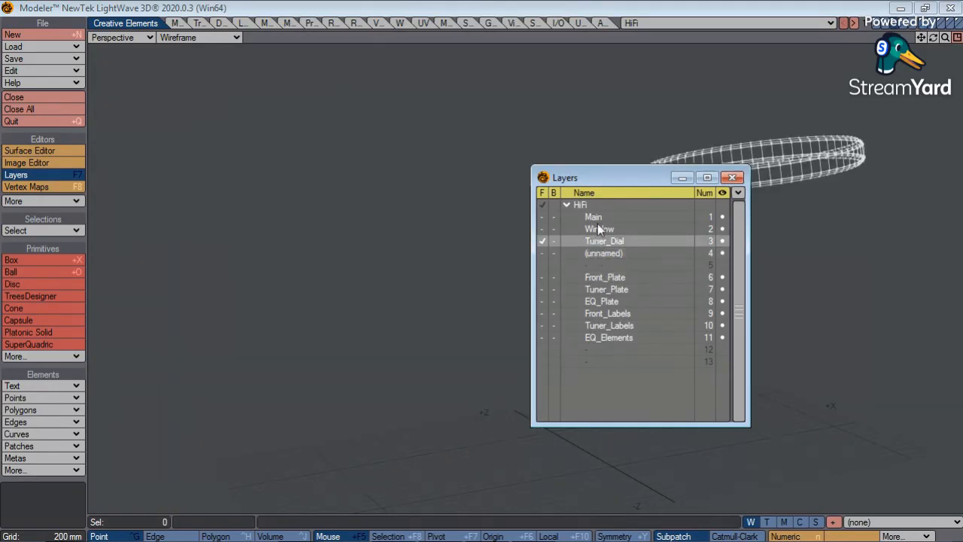
left_click(598, 220)
left_click(598, 229)
left_click(598, 218)
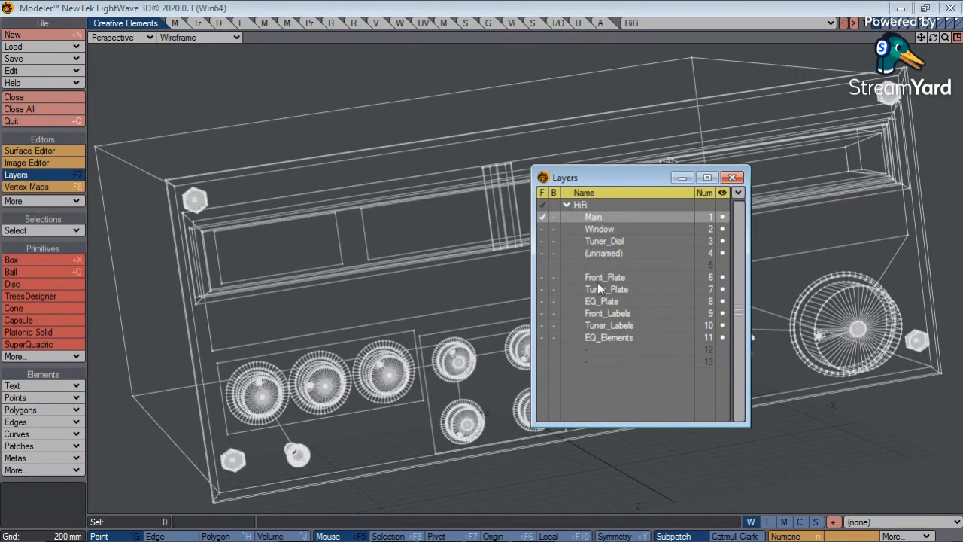
Show only the EQ_Elements layer, fit it to the view and inspect the equalizer grid from another angle.
left_click(612, 340)
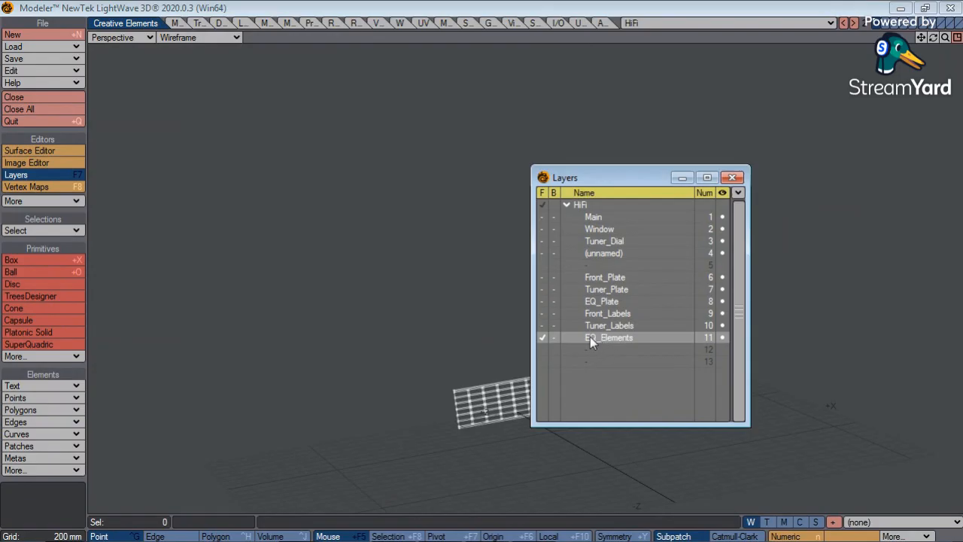
key("a")
left_click_drag(619, 177, 804, 292)
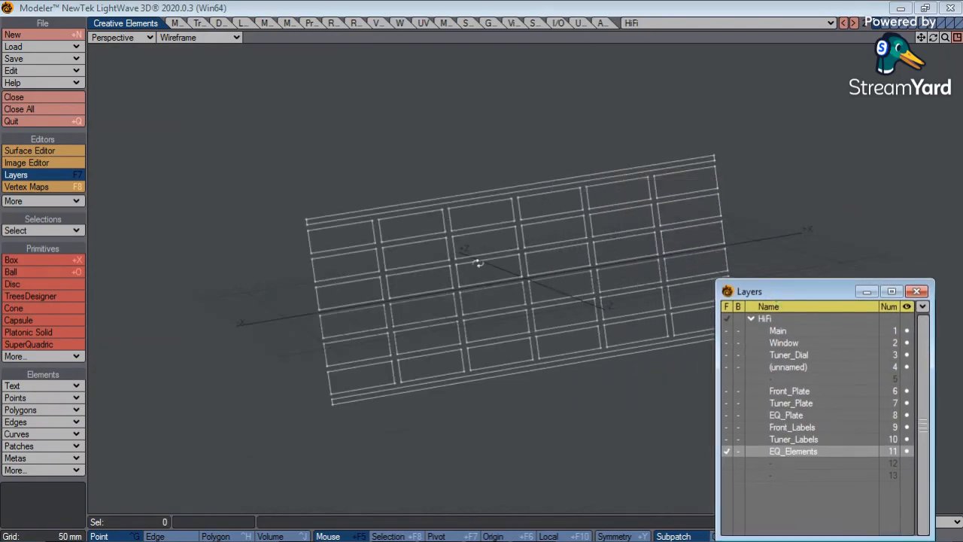
left_click_drag(477, 263, 509, 294, "alt")
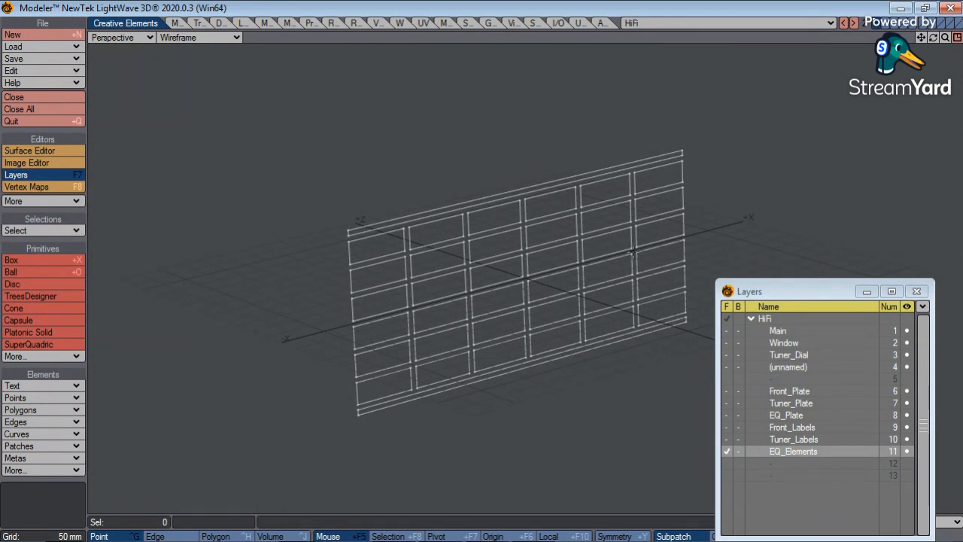
Leave Modeler and launch CLIPStudioPaint from the 2D_Software folder on the desktop, closing the folder window.
left_click(951, 8)
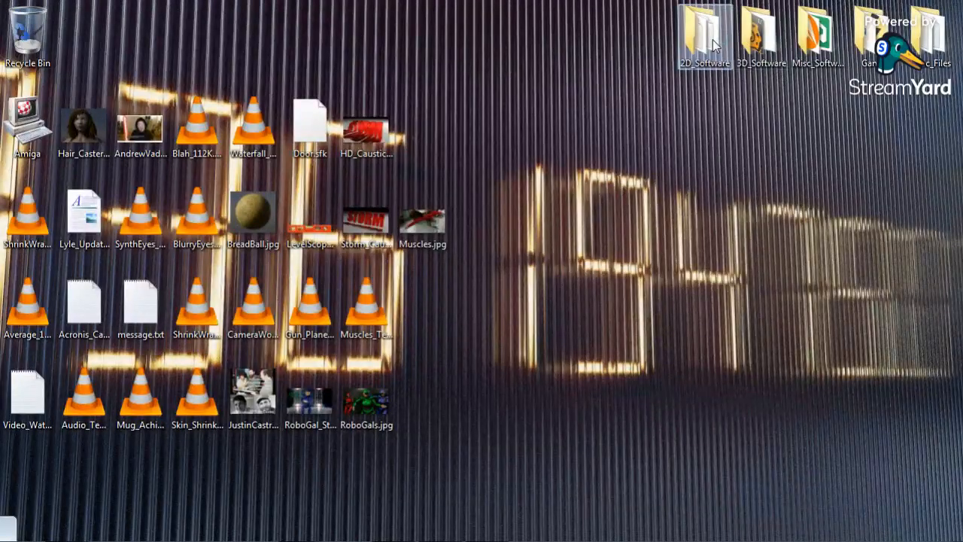
left_click_drag(962, 135, 422, 136)
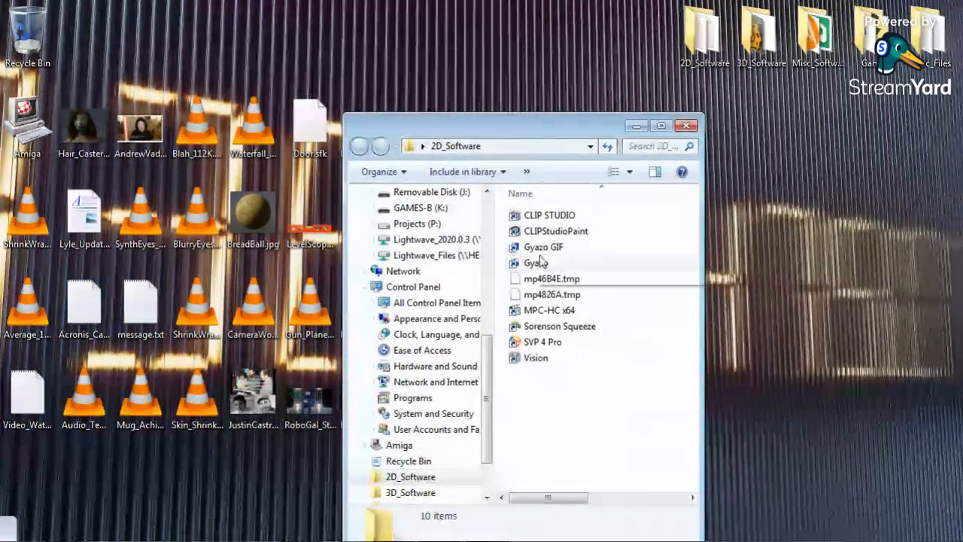
double_click(613, 233)
left_click(683, 125)
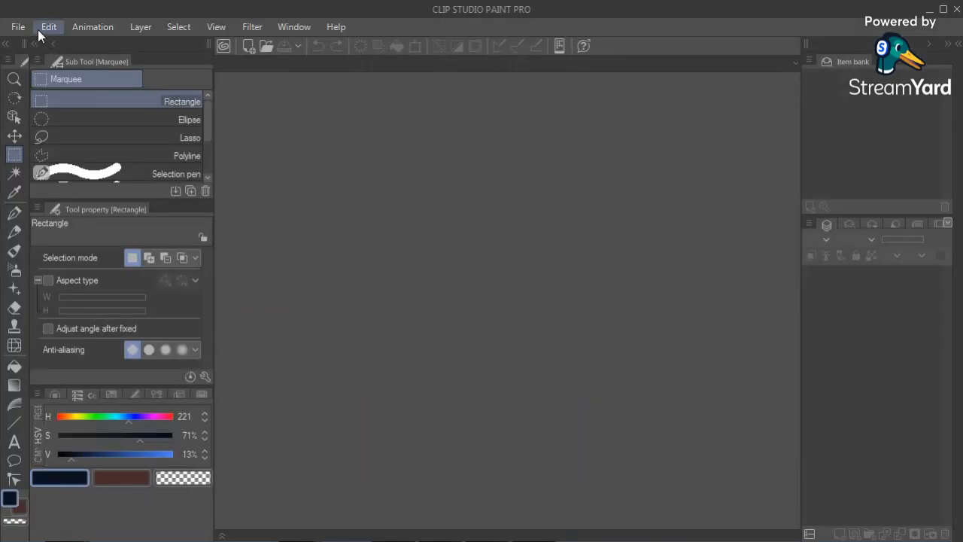
Start opening an existing file and browse to the Projects (P:) drive.
left_click(25, 27)
left_click(79, 62)
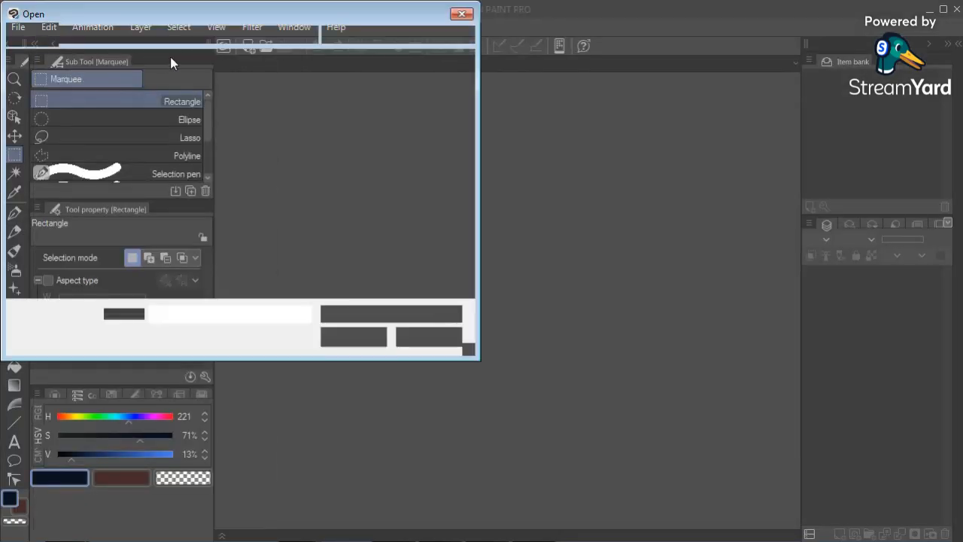
left_click(153, 36)
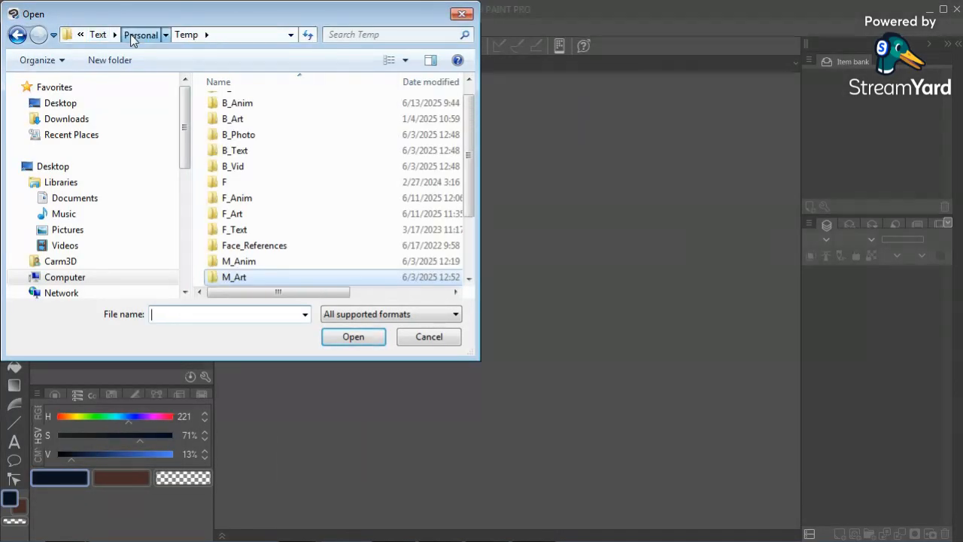
left_click(132, 35)
left_click(121, 35)
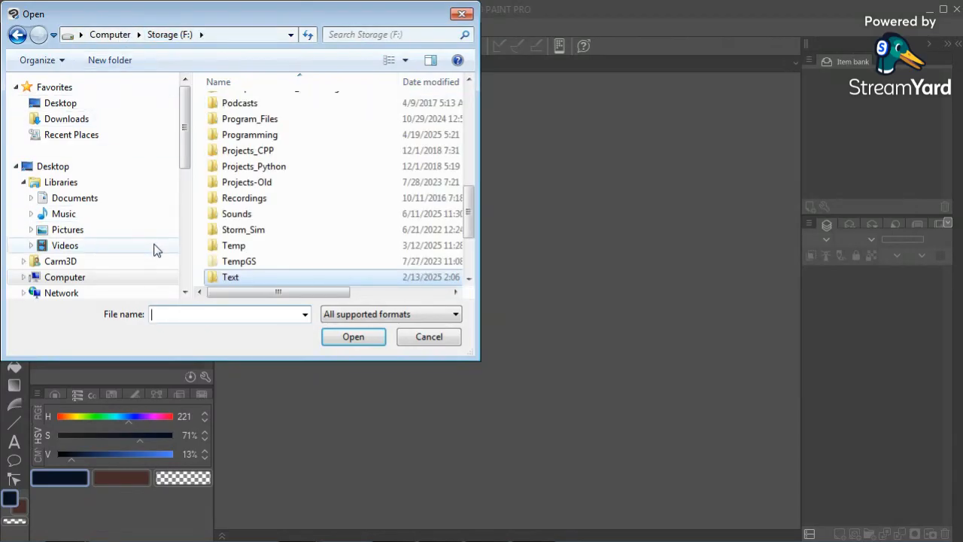
left_click_drag(187, 141, 184, 178)
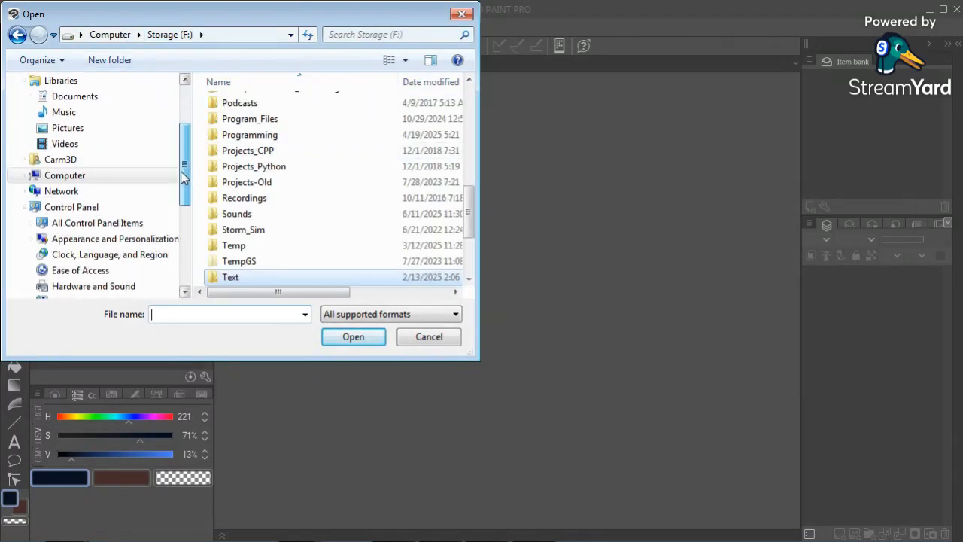
left_click(71, 180)
scroll(377, 177, "down", 3)
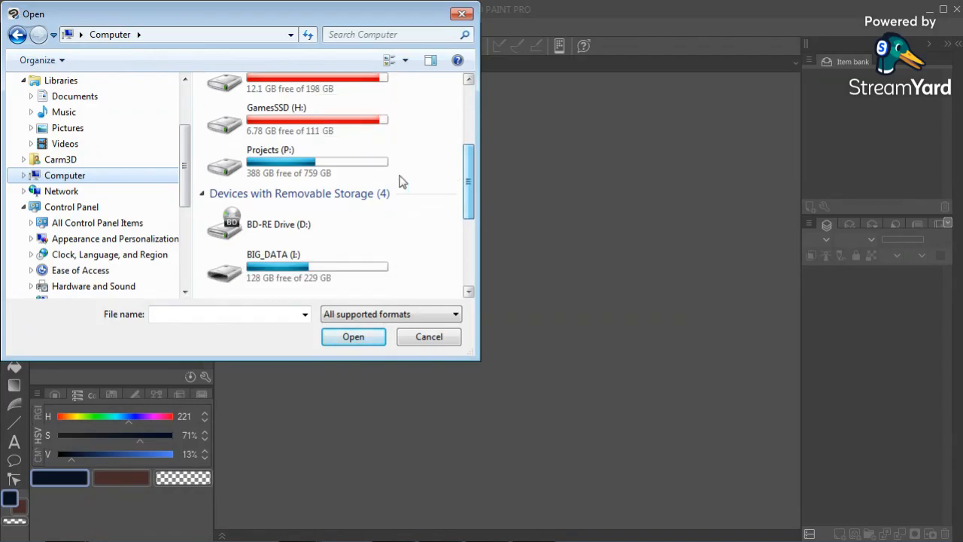
double_click(284, 163)
Open EQ_Sheet.clip from the HiFi folder inside Digital_Infiltrators and Data_Images.
mouse_move(469, 92)
left_mouse_down()
mouse_move(469, 120)
mouse_move(469, 107)
left_mouse_up()
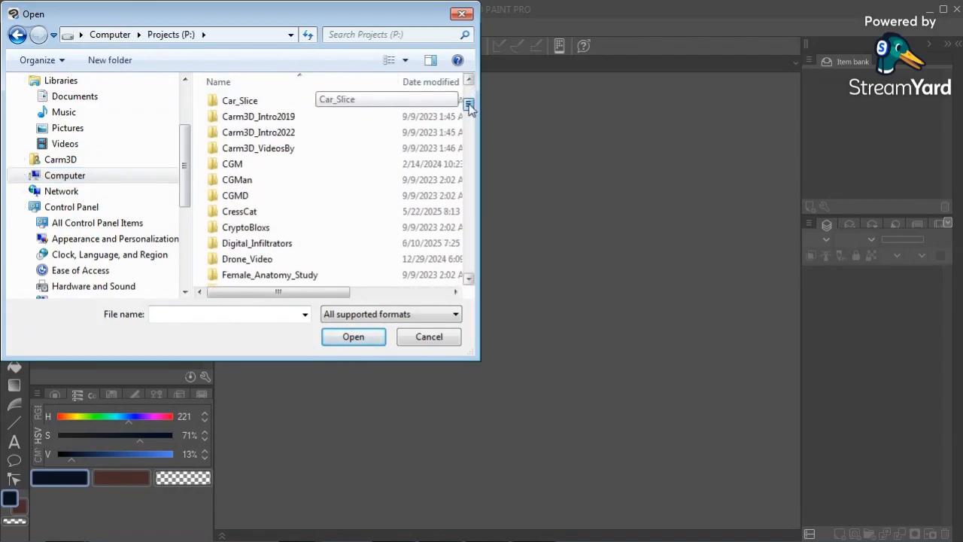
double_click(293, 246)
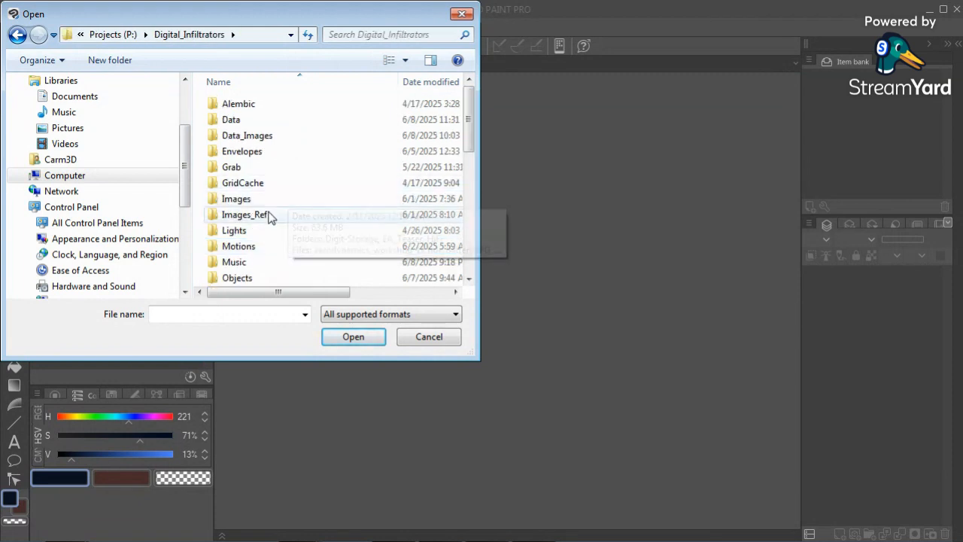
double_click(253, 135)
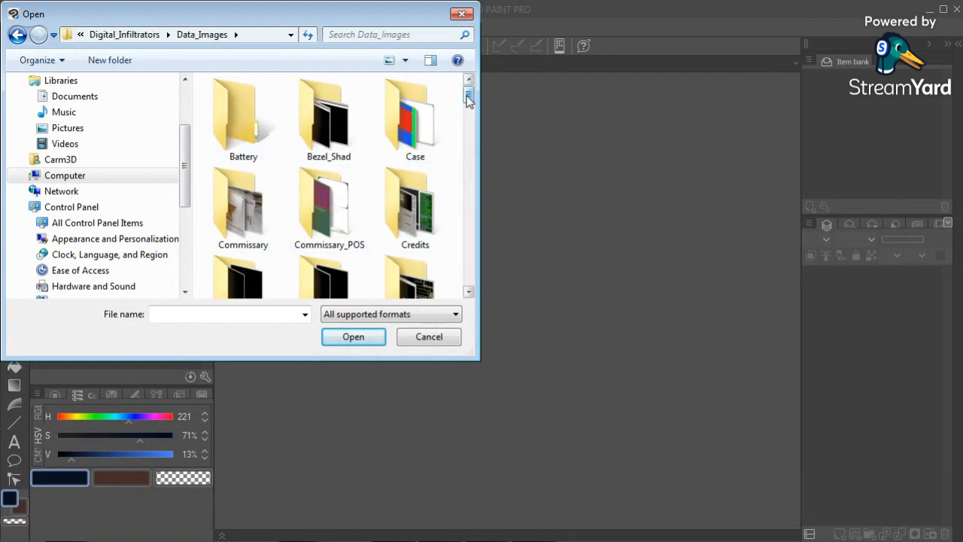
left_click_drag(469, 95, 486, 117)
double_click(230, 136)
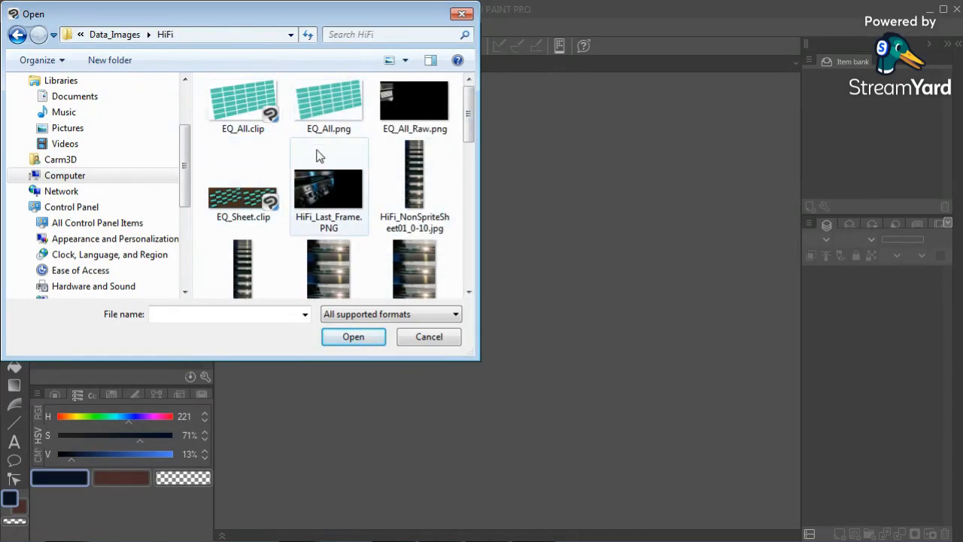
double_click(242, 197)
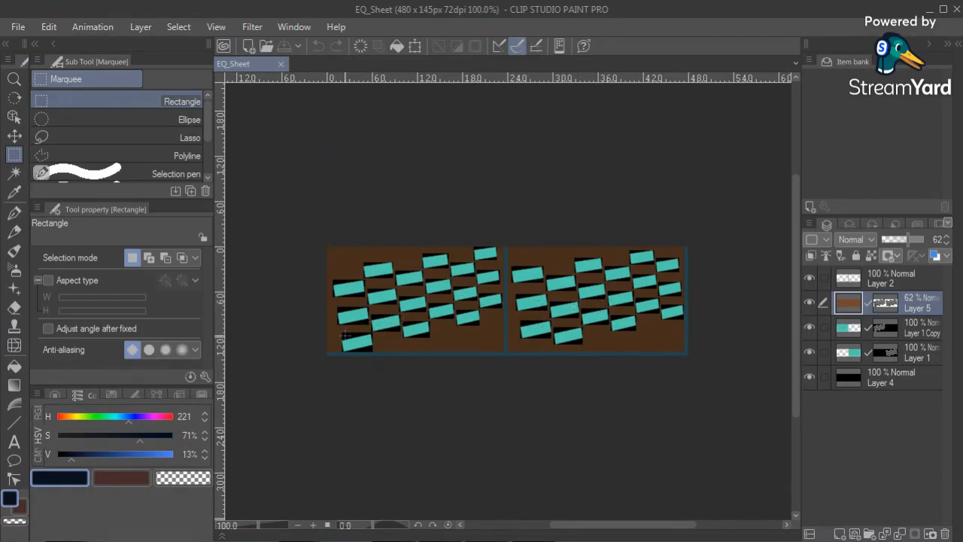
Examine the equalizer sheet's teal segments and their black cells up close and as a whole across both halves.
scroll(344, 335, "up", 8)
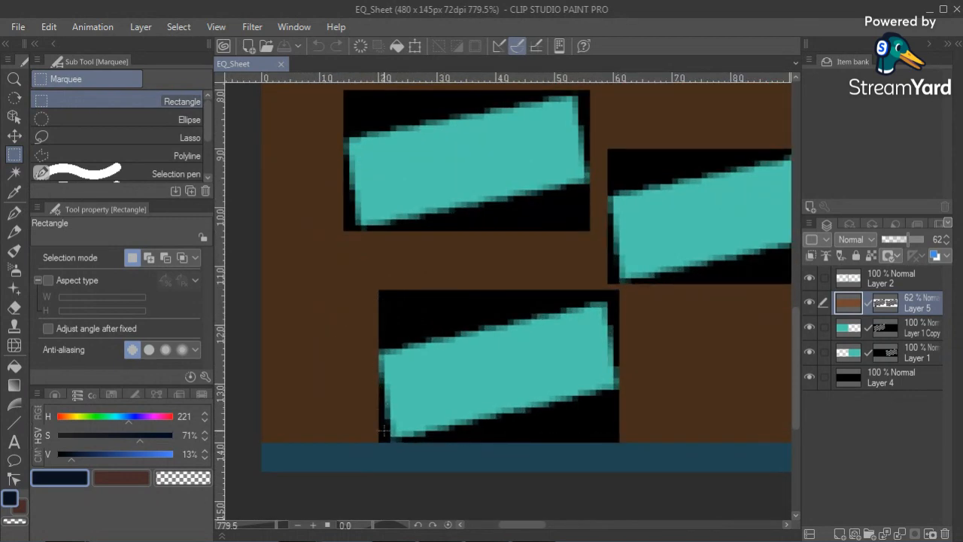
scroll(384, 431, "down", 10)
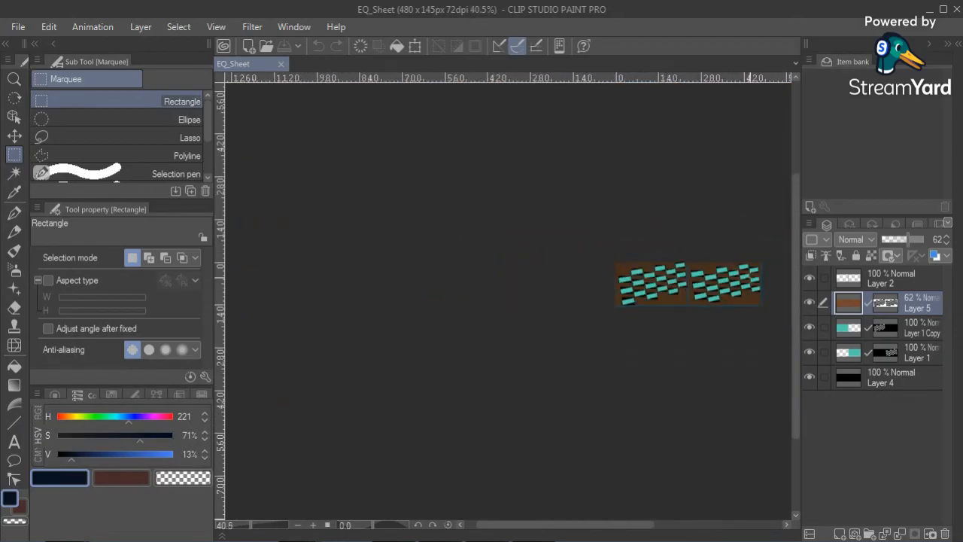
scroll(753, 275, "up", 5)
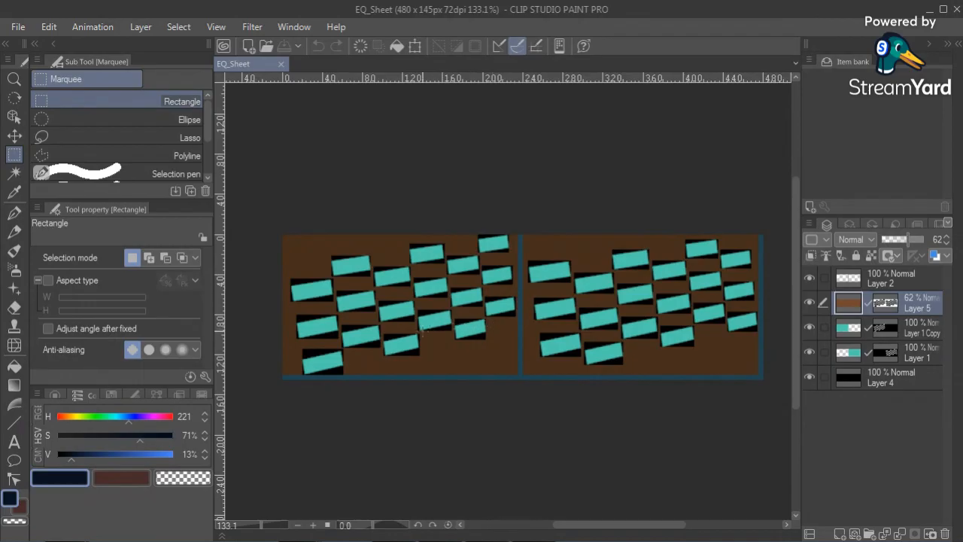
scroll(484, 325, "up", 1)
scroll(471, 269, "down", 2)
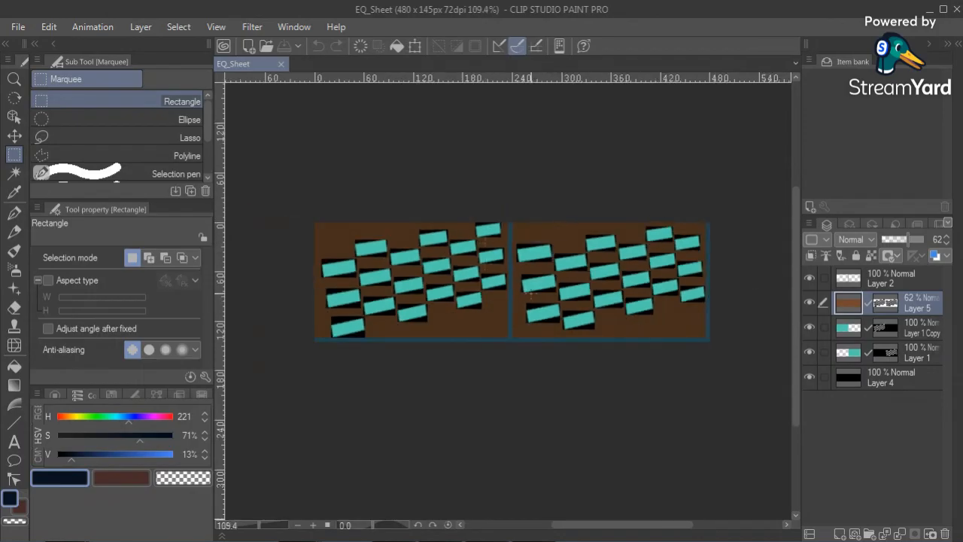
scroll(481, 315, "up", 4)
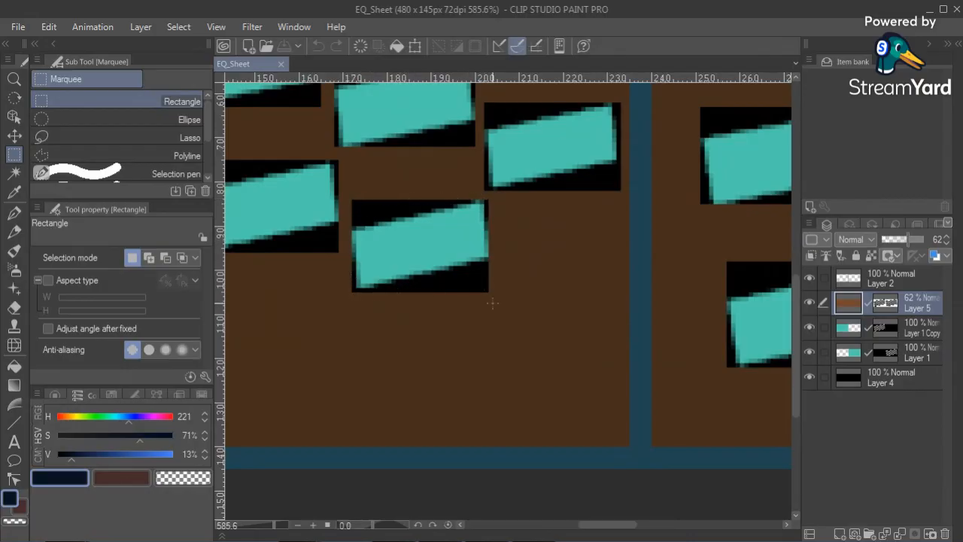
scroll(492, 303, "down", 5)
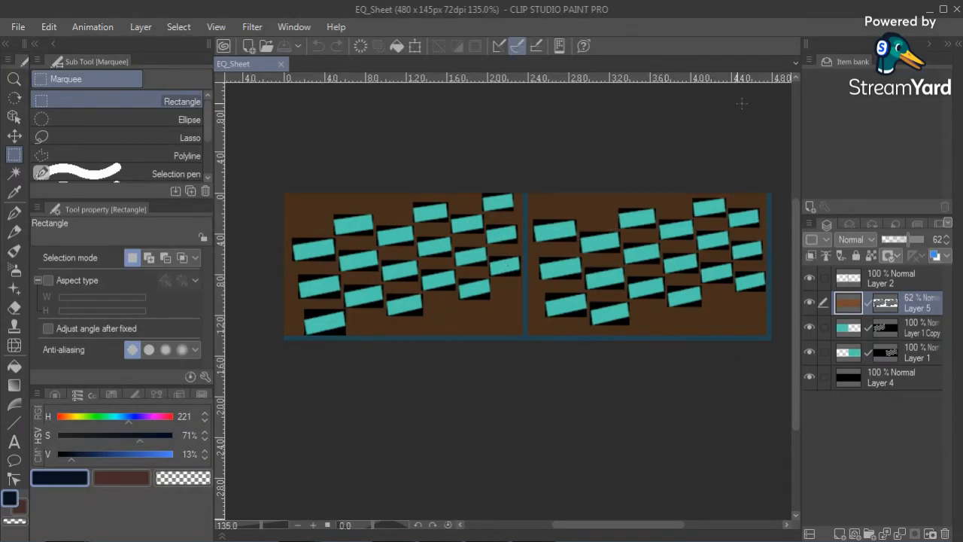
Close Clip Studio Paint and bring up LightWave Layout with the Layout2020 shortcut in the desktop's 3D_Software folder.
left_click(957, 10)
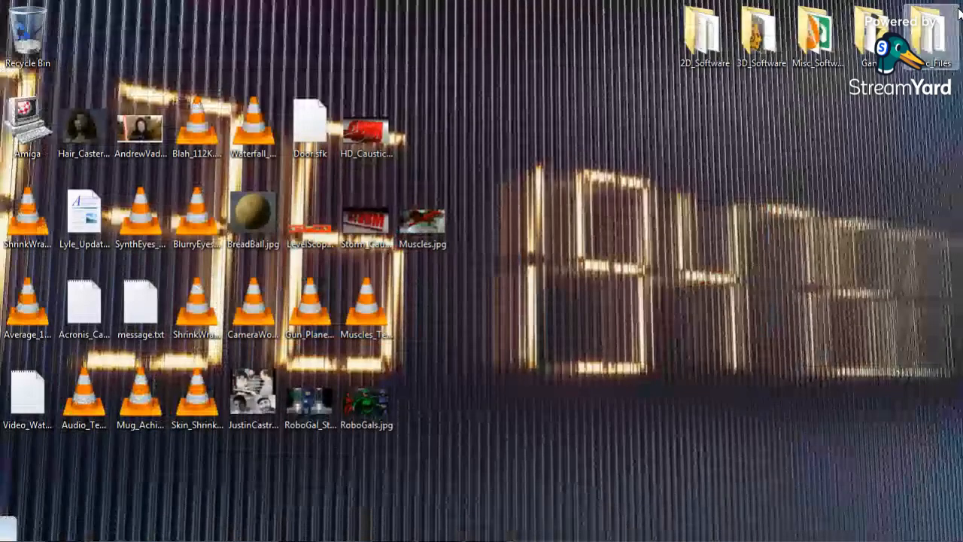
double_click(759, 34)
left_click(559, 293)
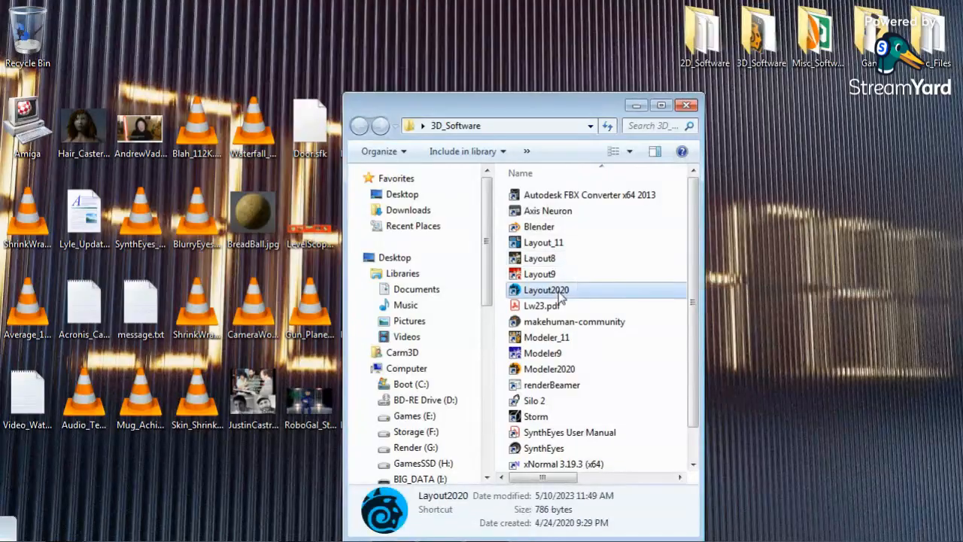
double_click(558, 292)
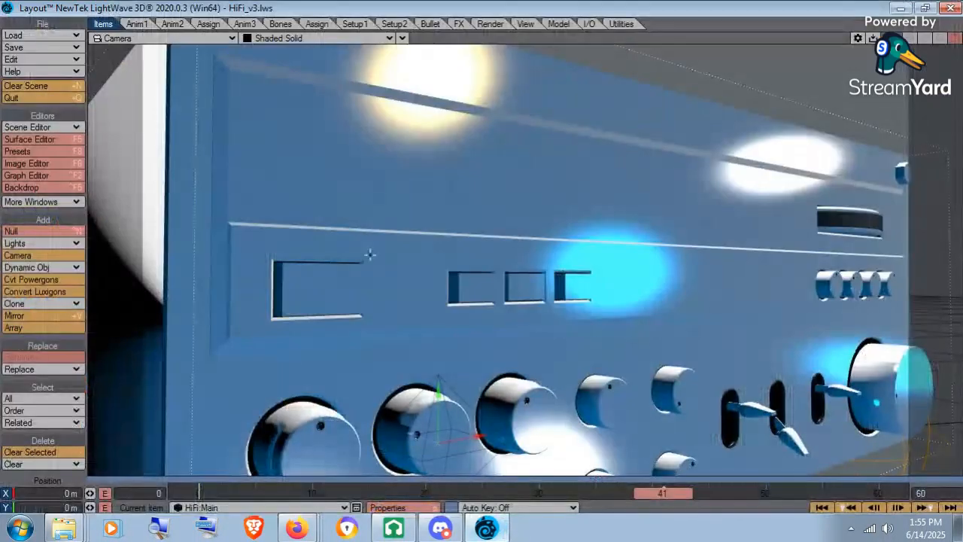
Load the scene EQ_Baker.lws from the Digital_Infiltrators Scenes folder.
left_click(43, 38)
left_click(42, 43)
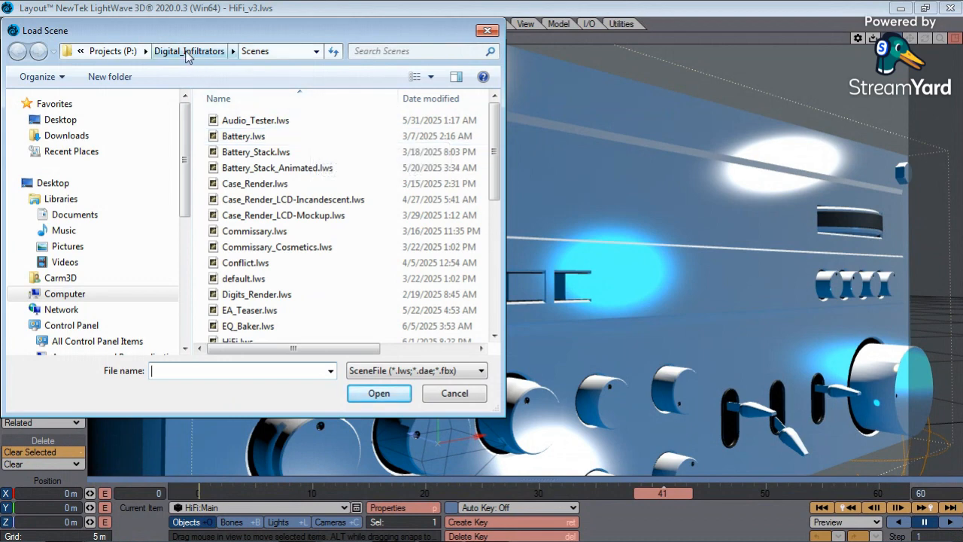
left_click_drag(497, 151, 503, 192)
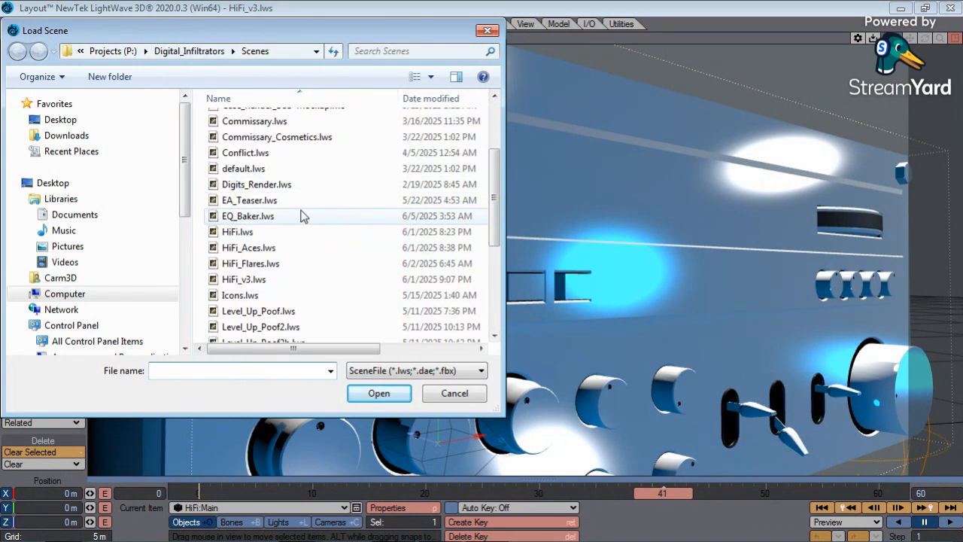
double_click(256, 216)
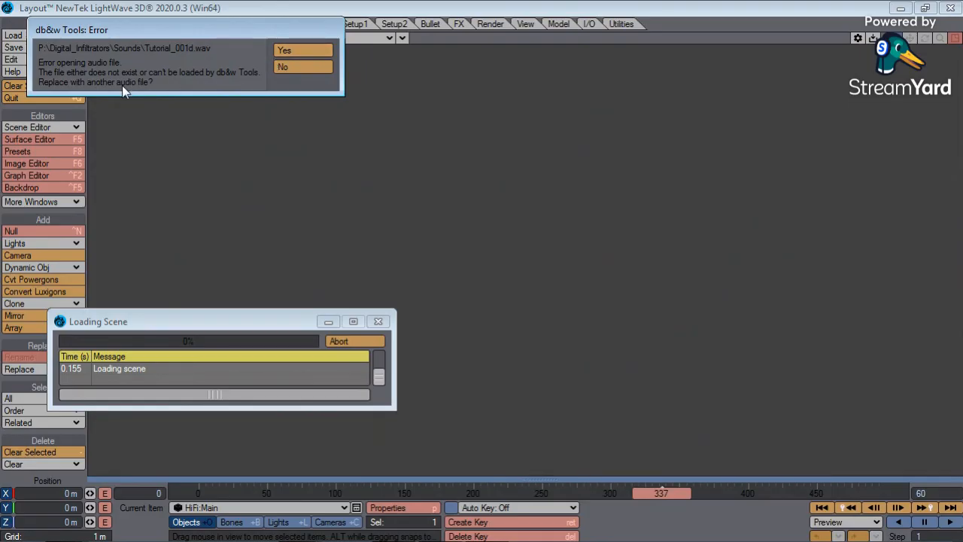
Look through the Sounds folder for a replacement for the missing Tutorial_001d.wav, and decline the replacement to continue loading the scene.
left_click(300, 54)
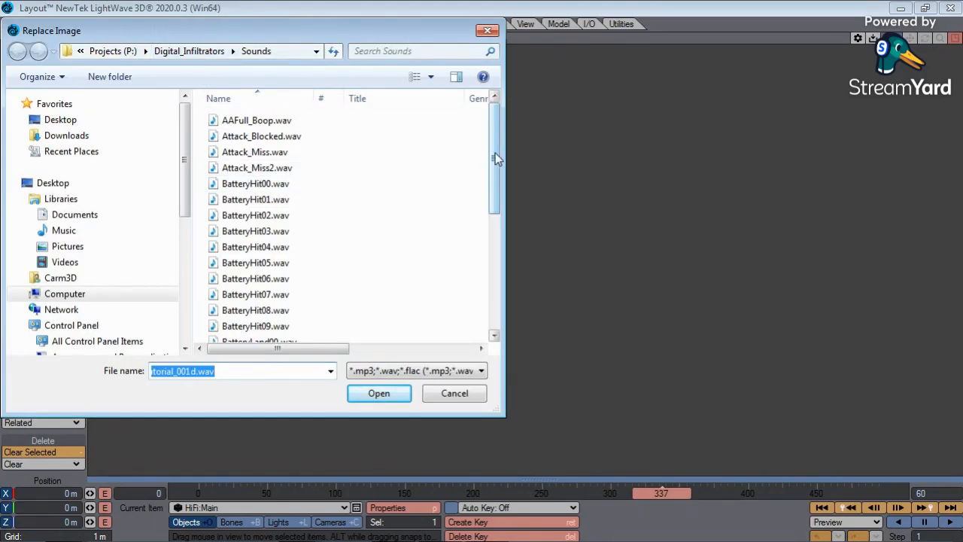
left_click_drag(496, 158, 497, 275)
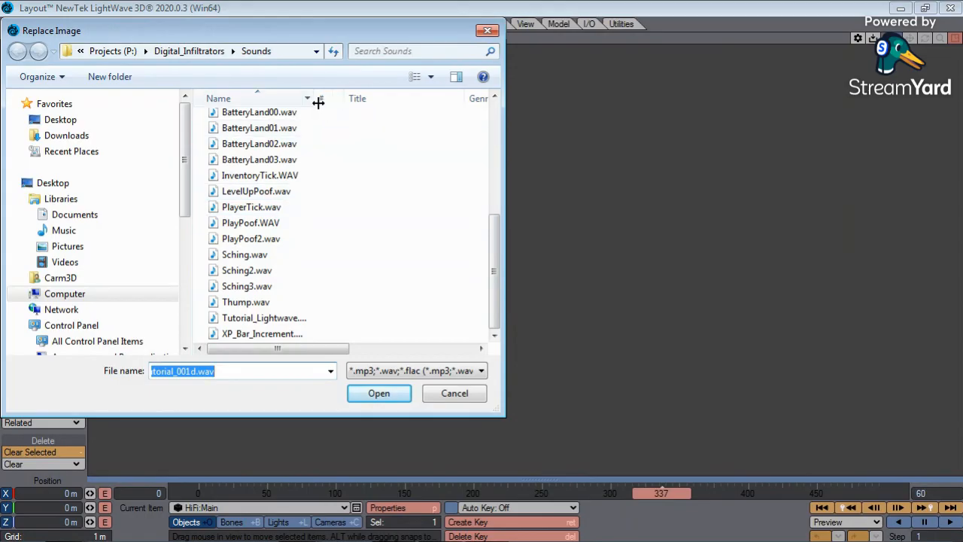
left_click_drag(316, 102, 388, 102)
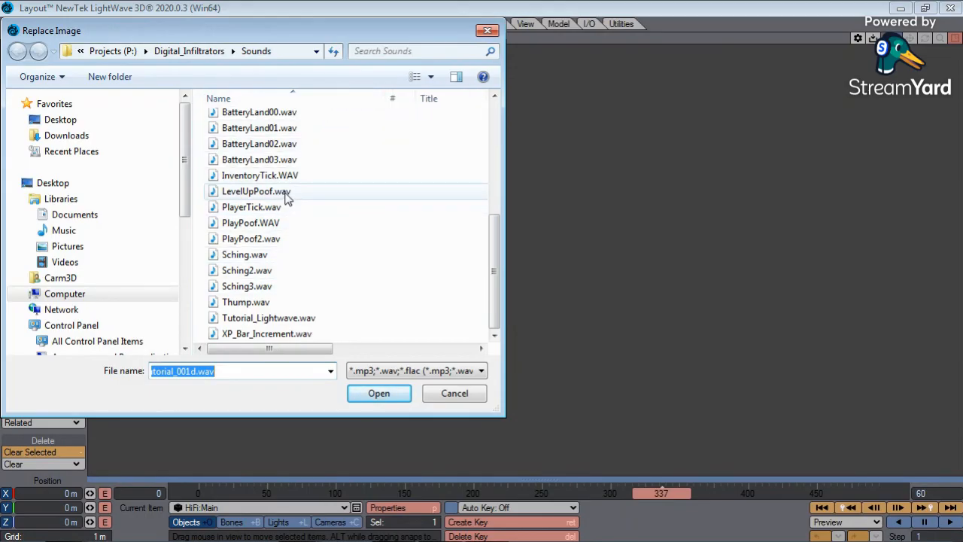
left_click(466, 397)
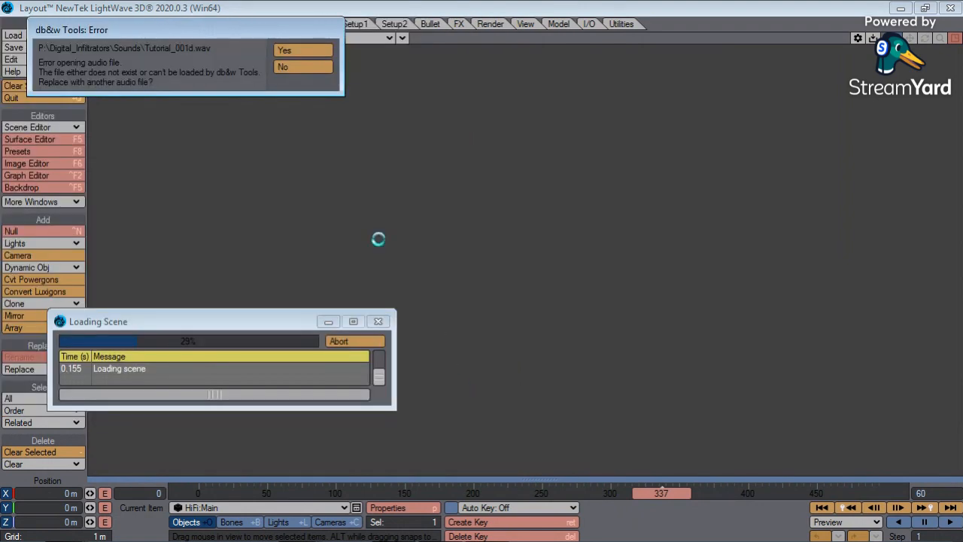
left_click(300, 67)
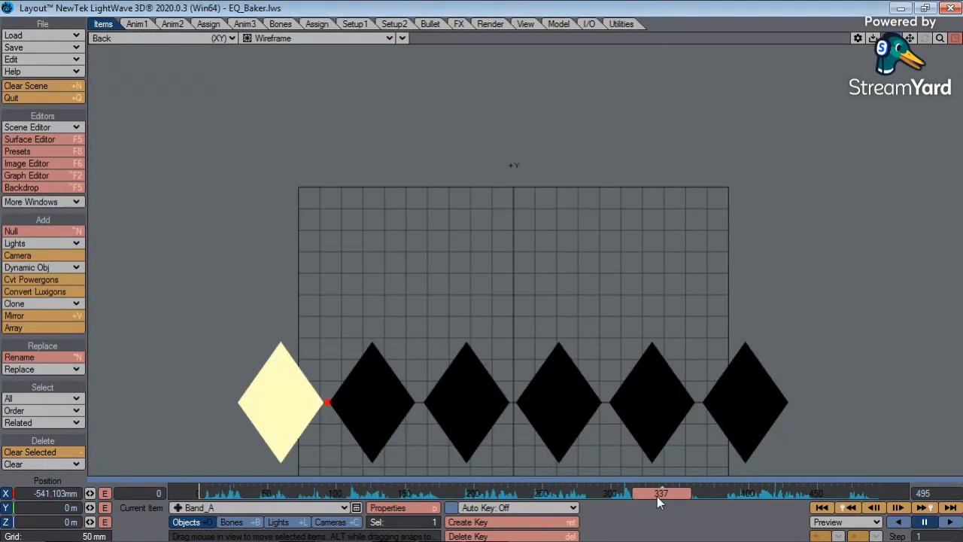
Scrub to frame 251 and open the Audio Frequency modifier of the Band_A.Position.Y channel in the Graph Editor.
left_click_drag(658, 497, 609, 452)
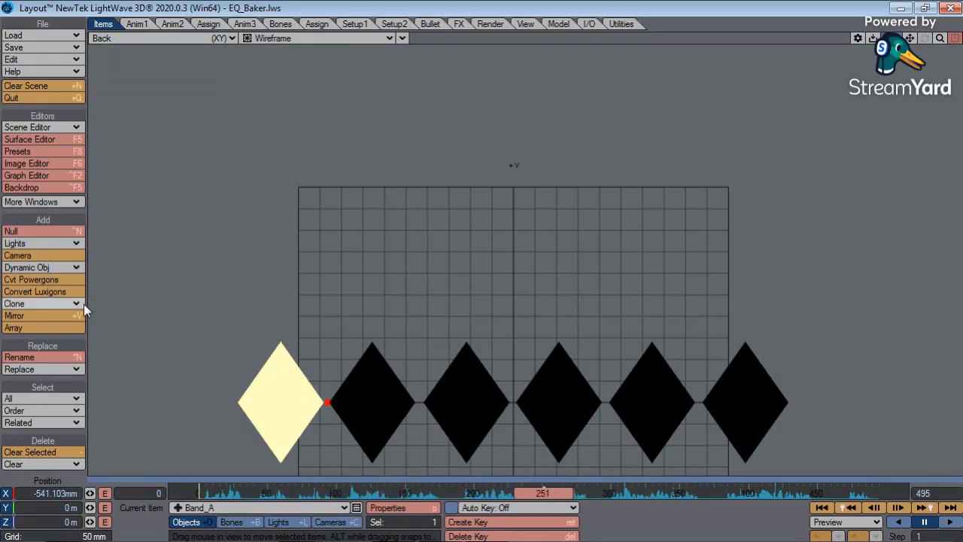
left_click(25, 177)
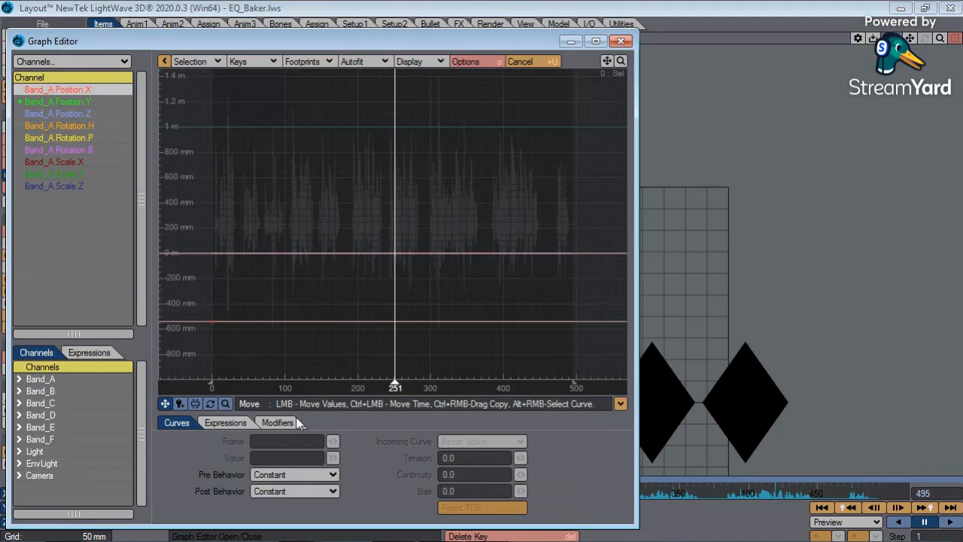
left_click(277, 423)
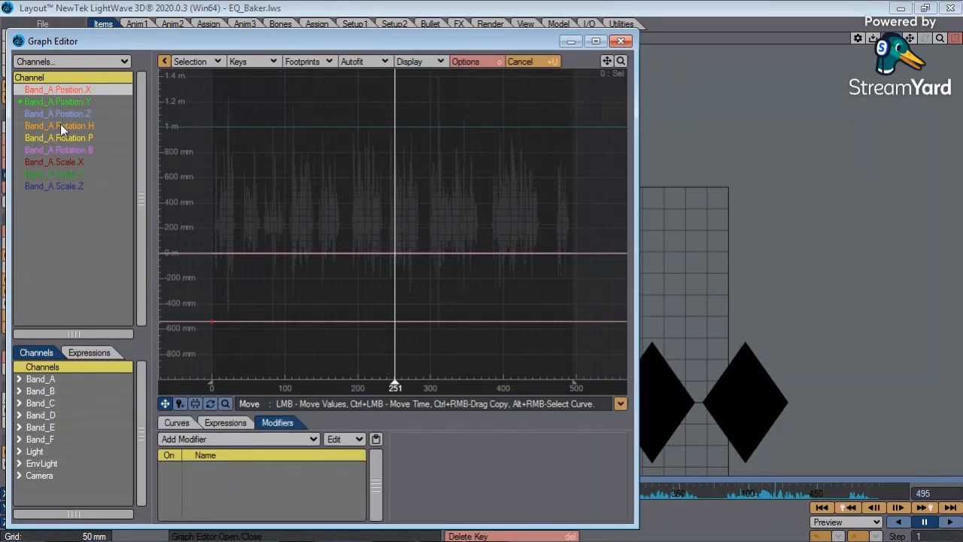
left_click(64, 103)
double_click(240, 470)
Load Tutorial_Lightwave.wav as the Audio Frequency modifier's audio file and accept its audio settings.
left_click(332, 250)
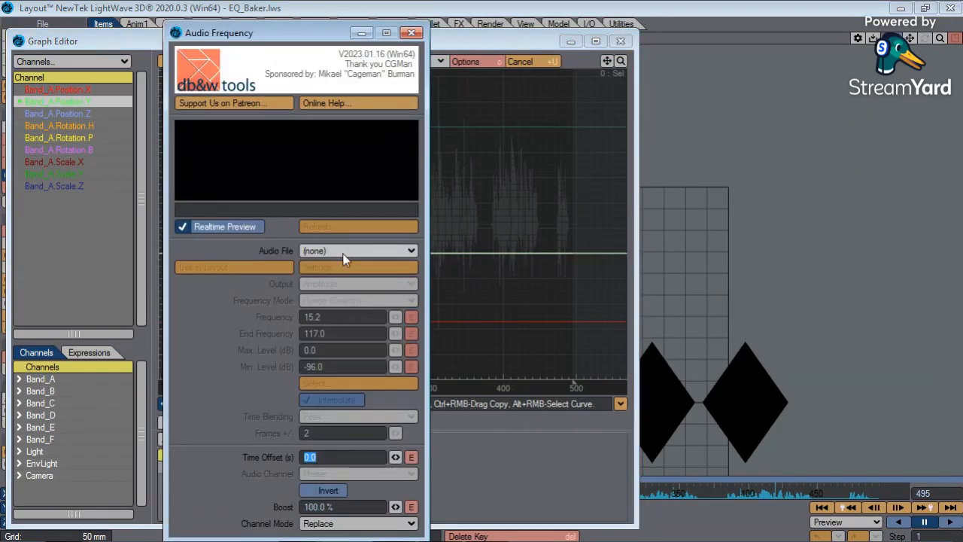
left_click(328, 261)
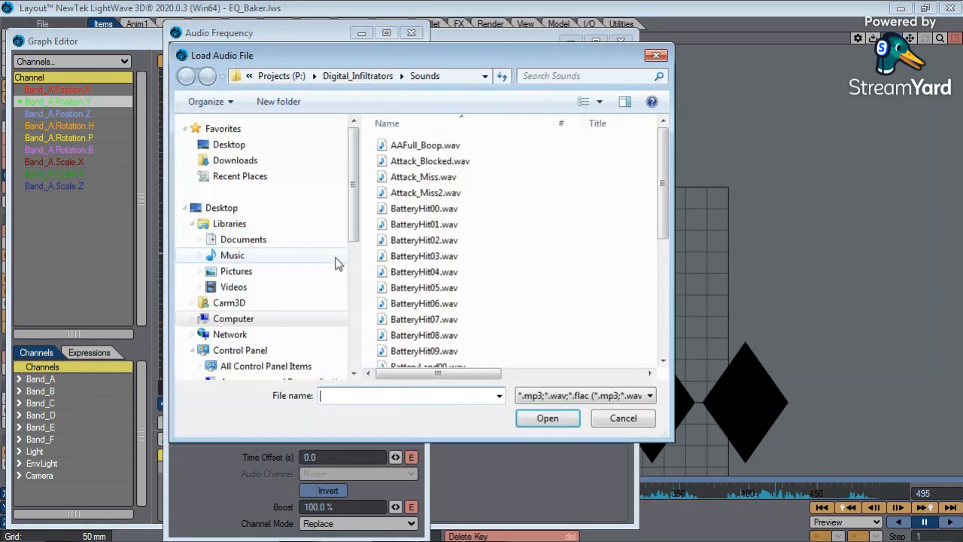
left_click_drag(660, 180, 660, 301)
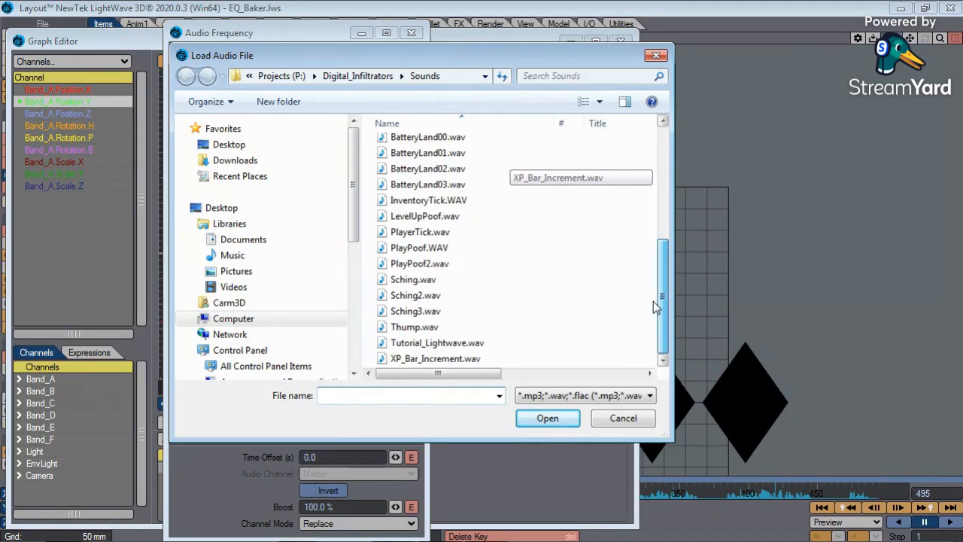
double_click(411, 345)
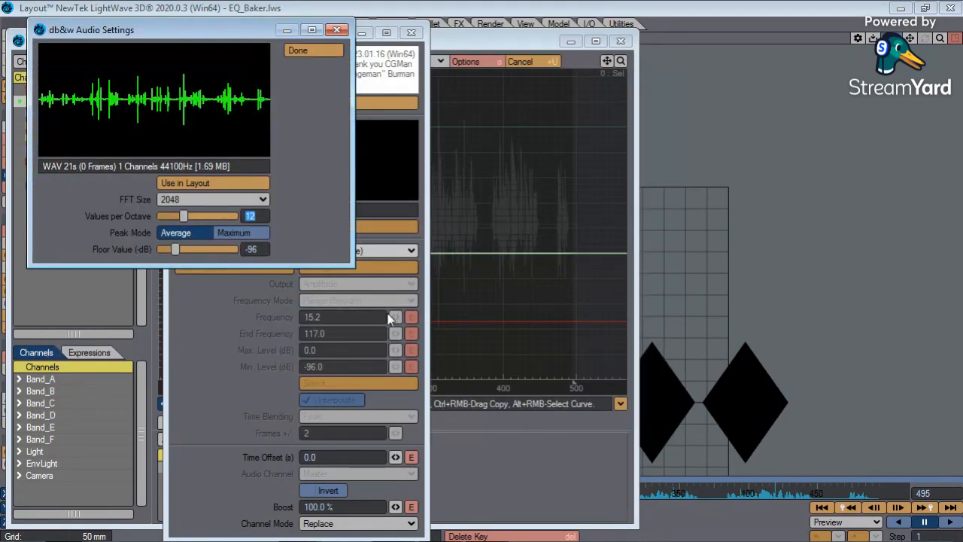
left_click(309, 50)
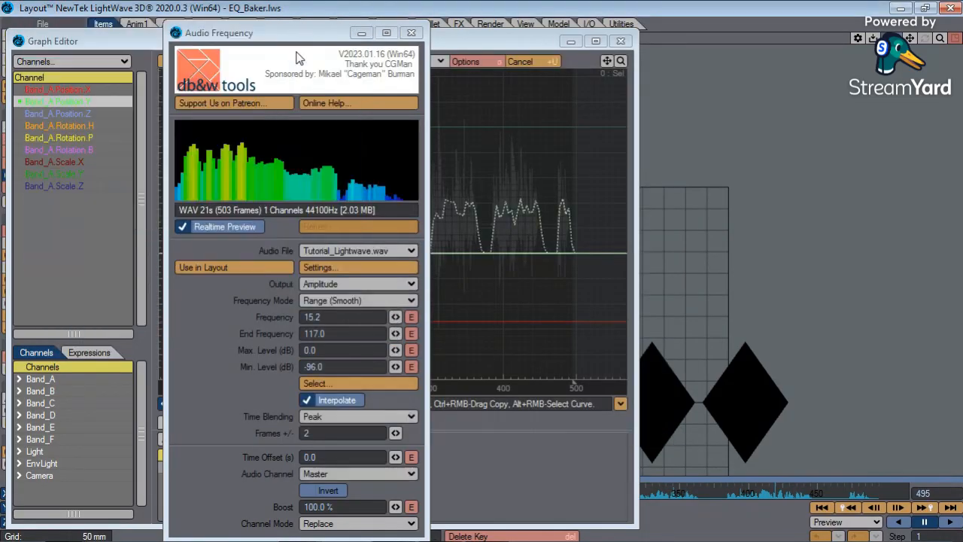
Close the Audio Frequency and Graph Editor windows, play Band_A's audio-driven motion from frame 8, pause it and scrub to frame 87.
left_click(411, 33)
left_click(620, 42)
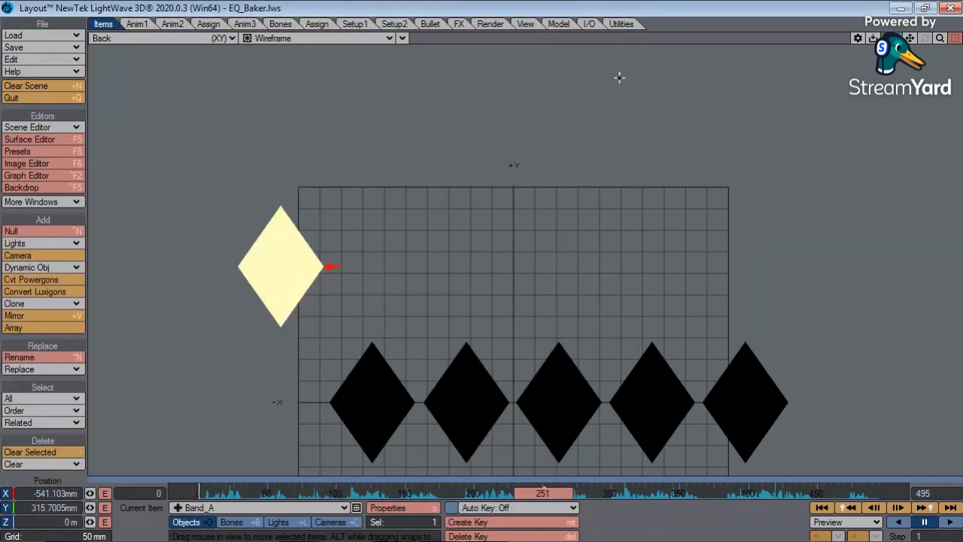
left_click(210, 495)
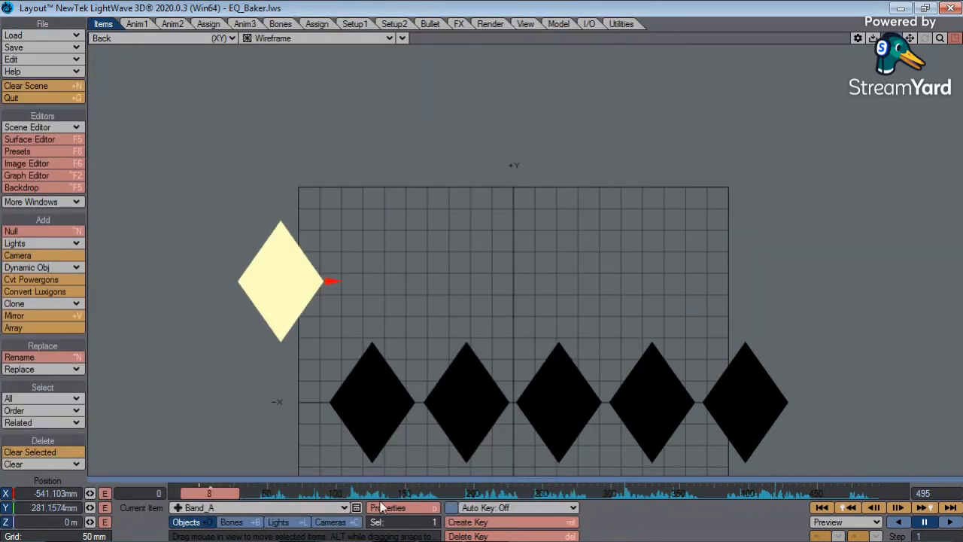
left_click(944, 523)
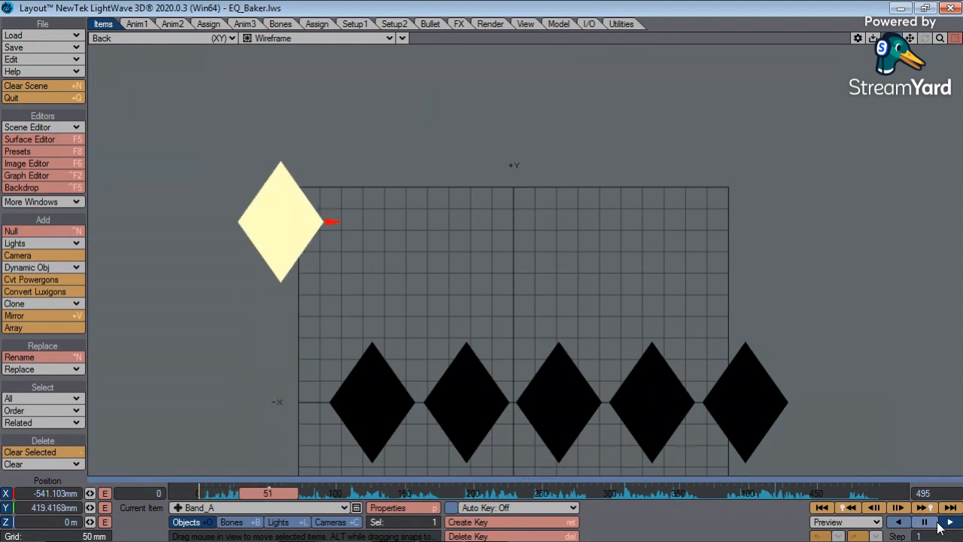
left_click(925, 522)
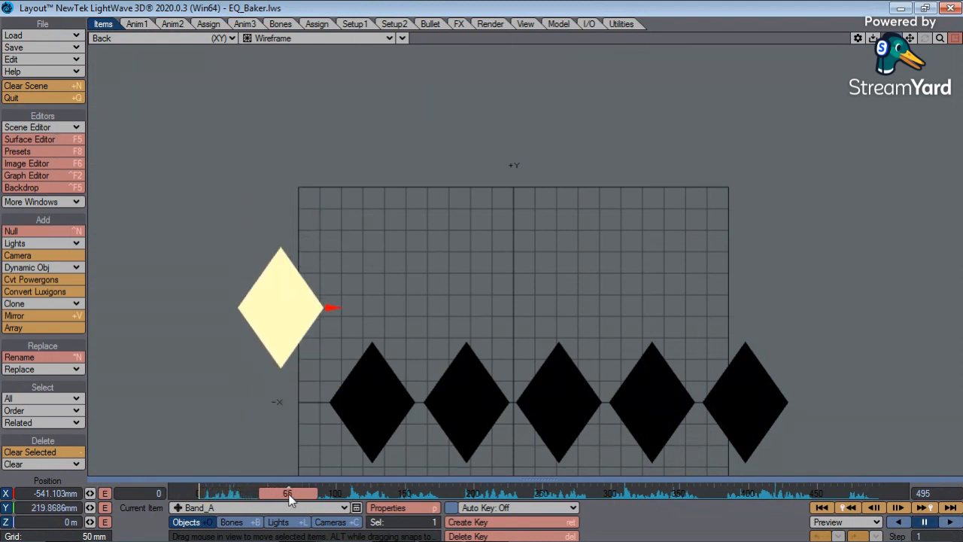
left_click_drag(290, 499, 318, 496)
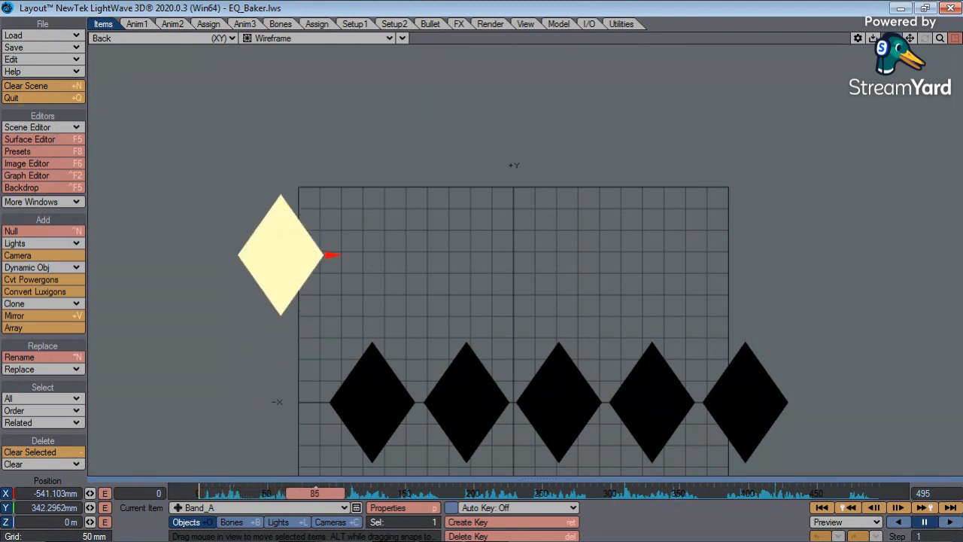
Review the Audio Frequency modifier on the Band_A.Position.Y channel in the Graph Editor, and close both windows.
left_click(36, 174)
left_click(73, 103)
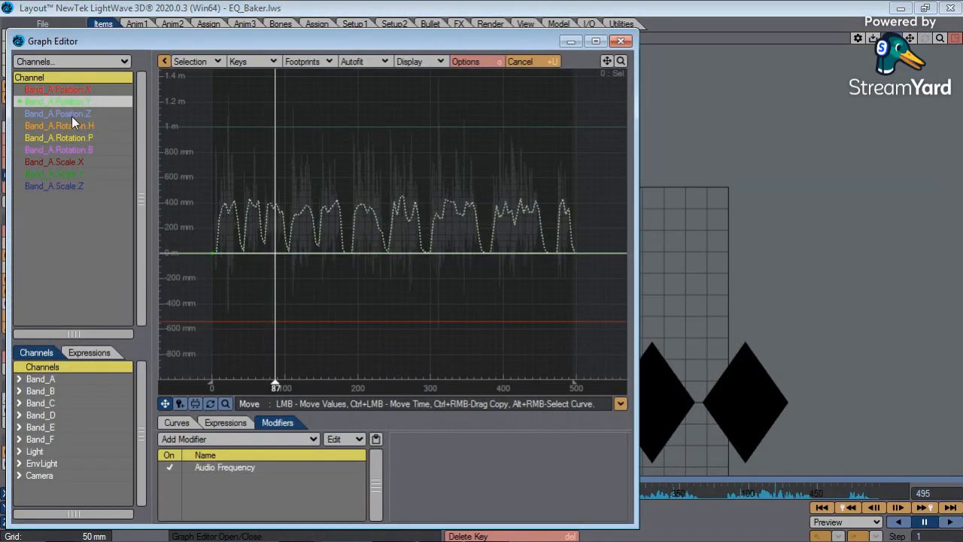
double_click(233, 465)
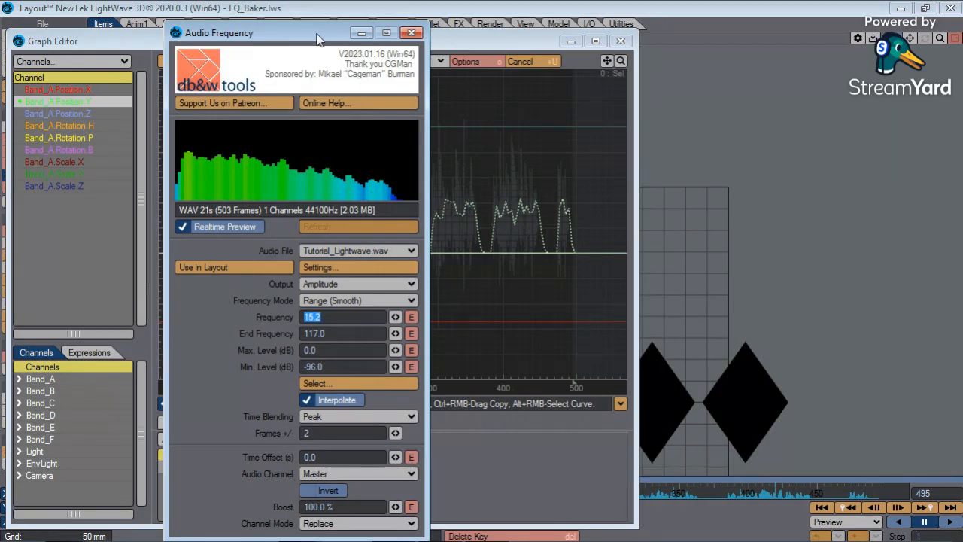
left_click_drag(317, 38, 374, 108)
left_click(468, 103)
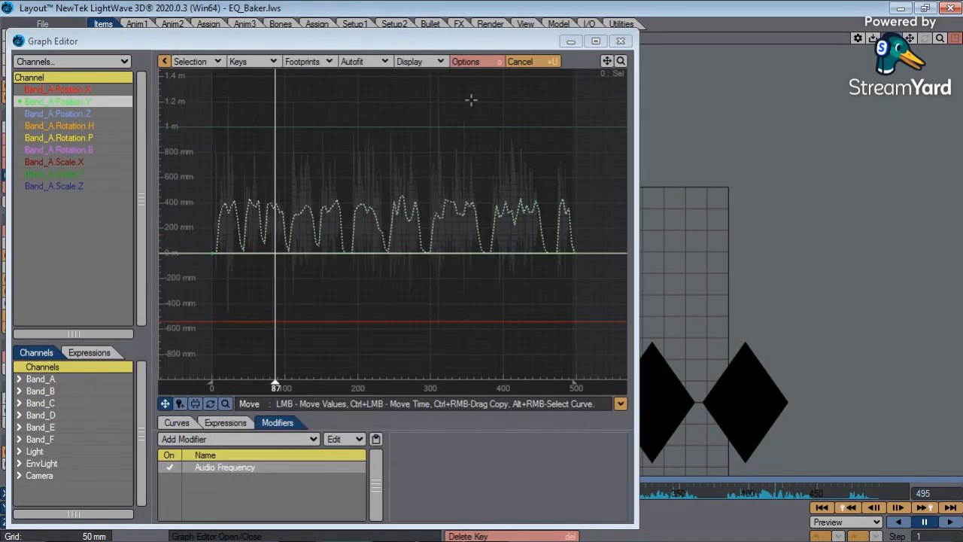
left_click(619, 41)
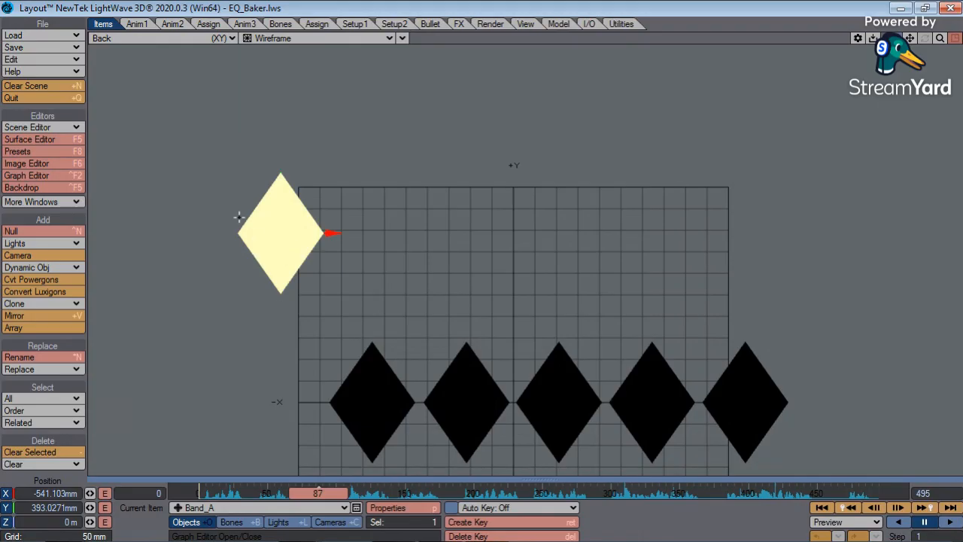
Review the MF Keystove position, rotation and scale options for Band_A, and close the tool without applying it.
left_click(173, 23)
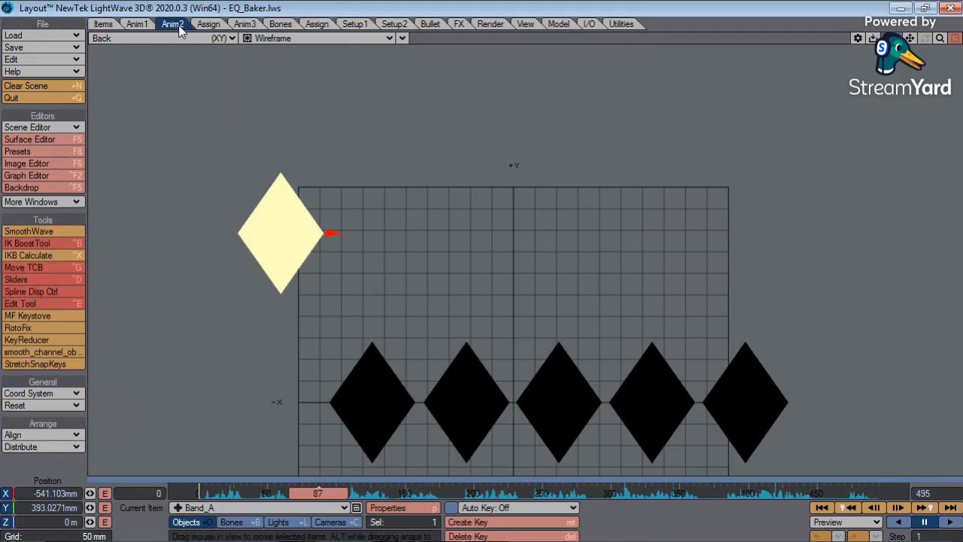
left_click(57, 316)
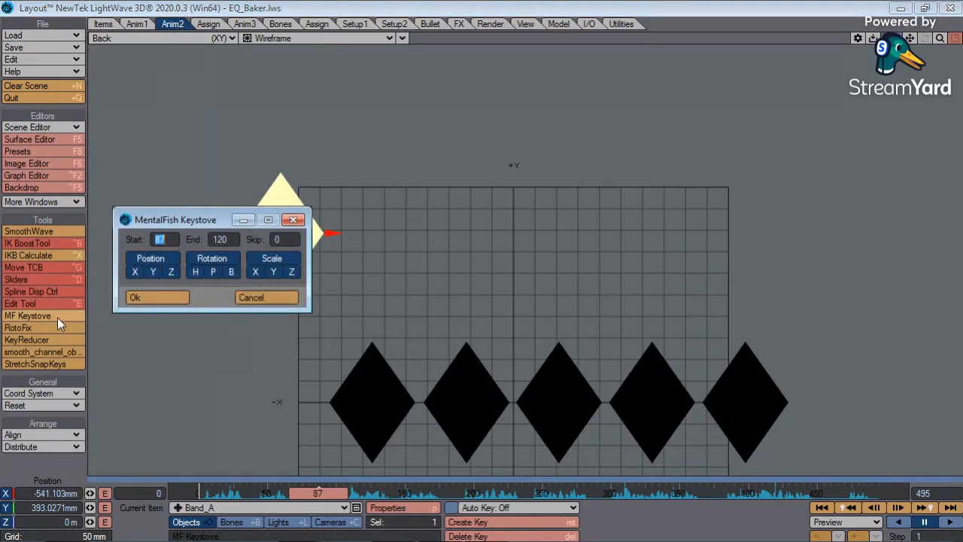
left_click(201, 258)
left_click(271, 258)
left_click(295, 220)
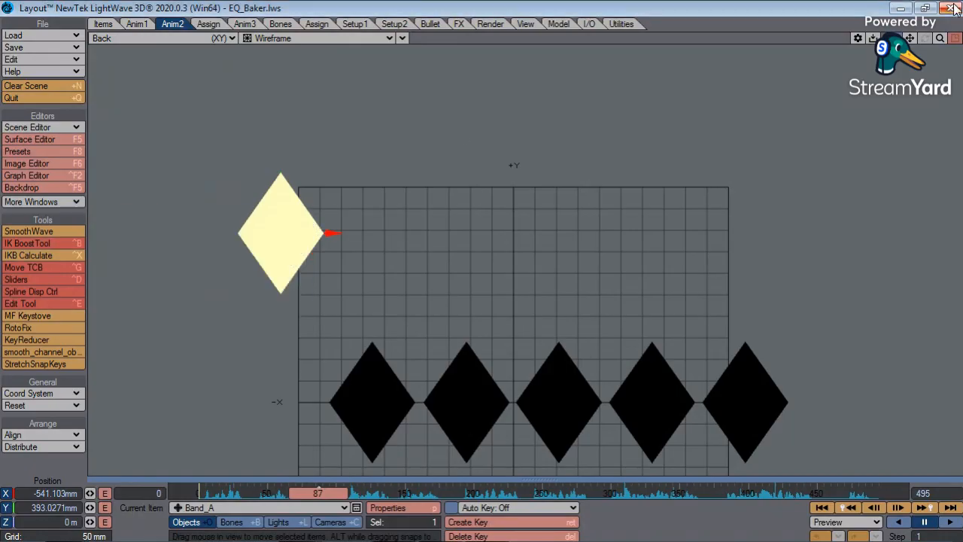
Exit Layout without saving the scene, and open the Digital_Infiltrators folder on the Projects (P:) drive.
left_click(951, 8)
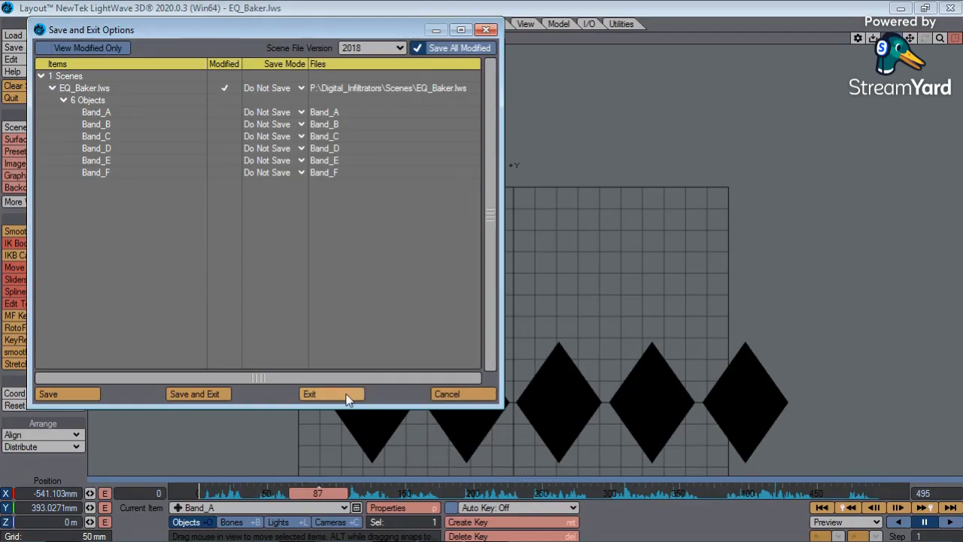
left_click(345, 394)
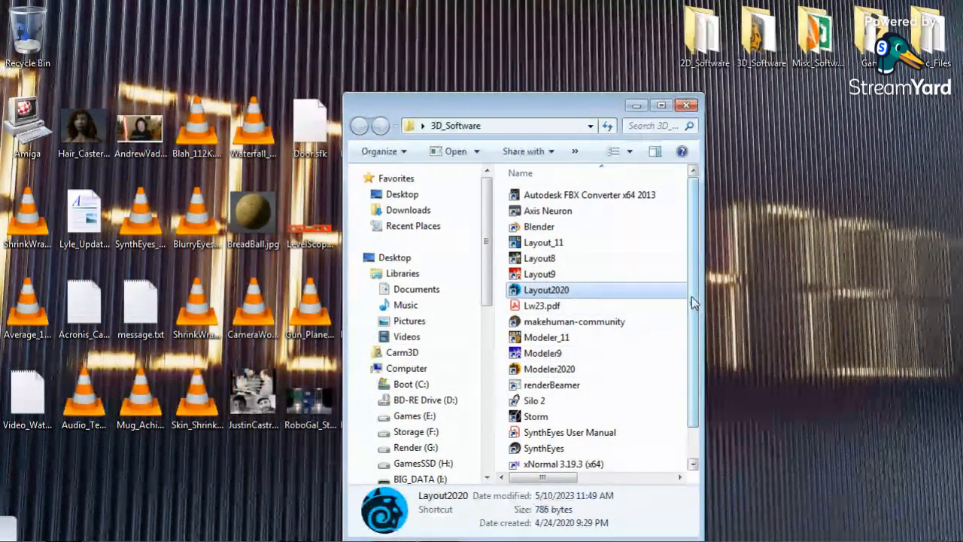
left_click_drag(693, 300, 698, 335)
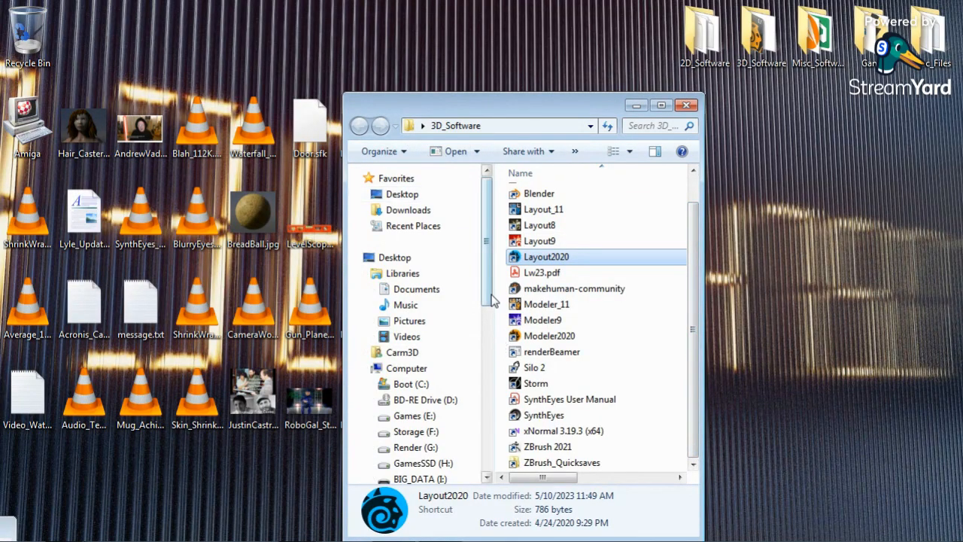
scroll(491, 301, "down", 5)
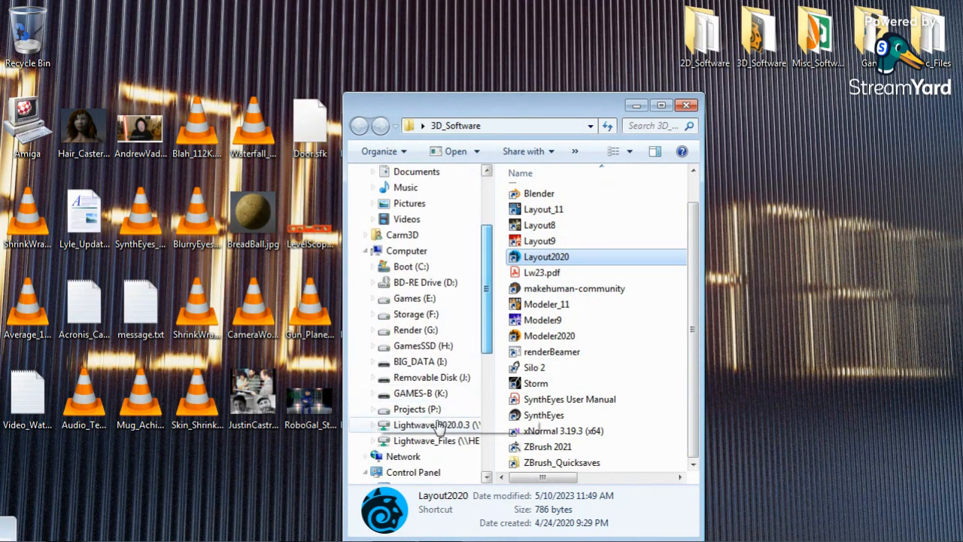
left_click(417, 408)
scroll(693, 207, "down", 3)
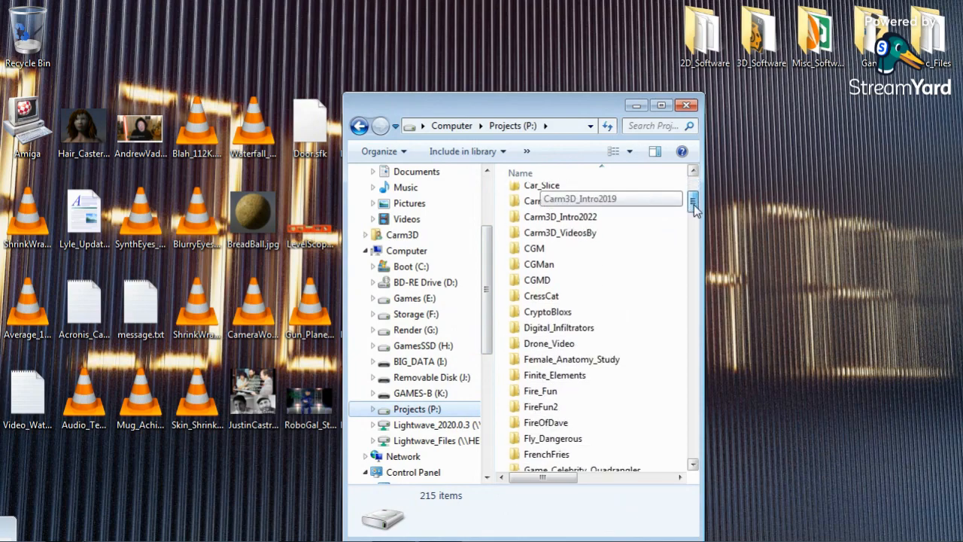
double_click(561, 328)
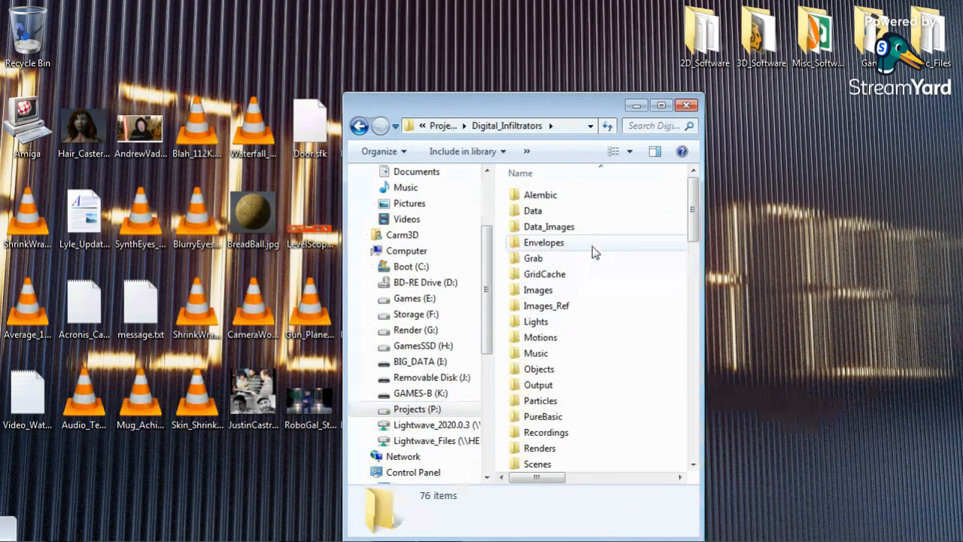
Look through the files in the Data subfolder of Digital_Infiltrators.
double_click(549, 213)
left_click_drag(693, 190, 686, 371)
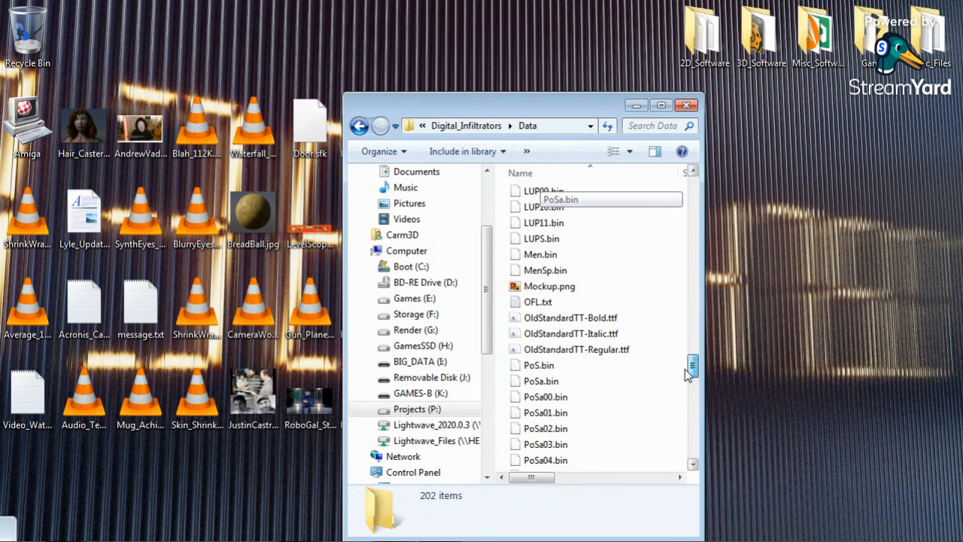
left_click_drag(686, 374, 688, 390)
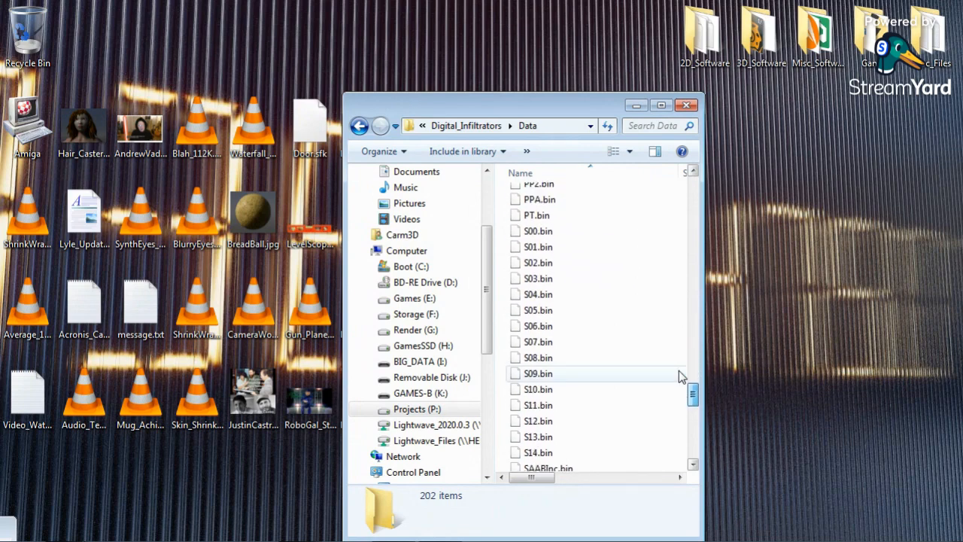
Run EQ_Envelope_Processor.exe from the Digital_Infiltrators folder to export the EQ data to EQData.txt, and dismiss its completion message.
left_click(468, 128)
scroll(632, 214, "down", 9)
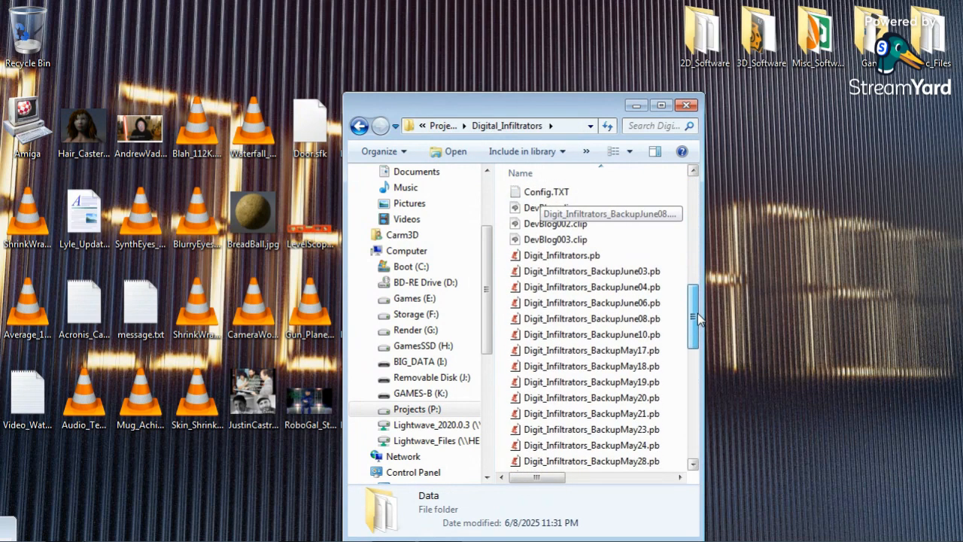
left_click_drag(698, 320, 699, 358)
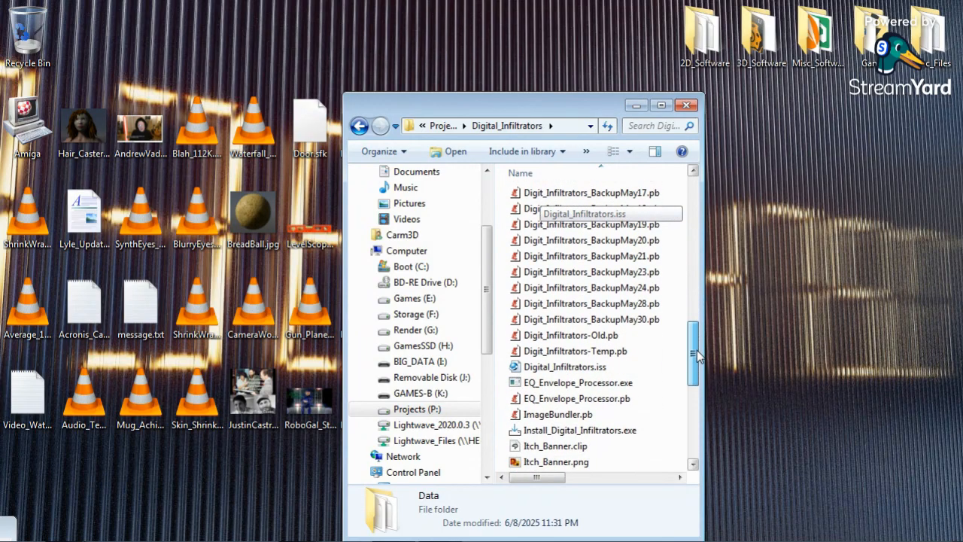
double_click(647, 382)
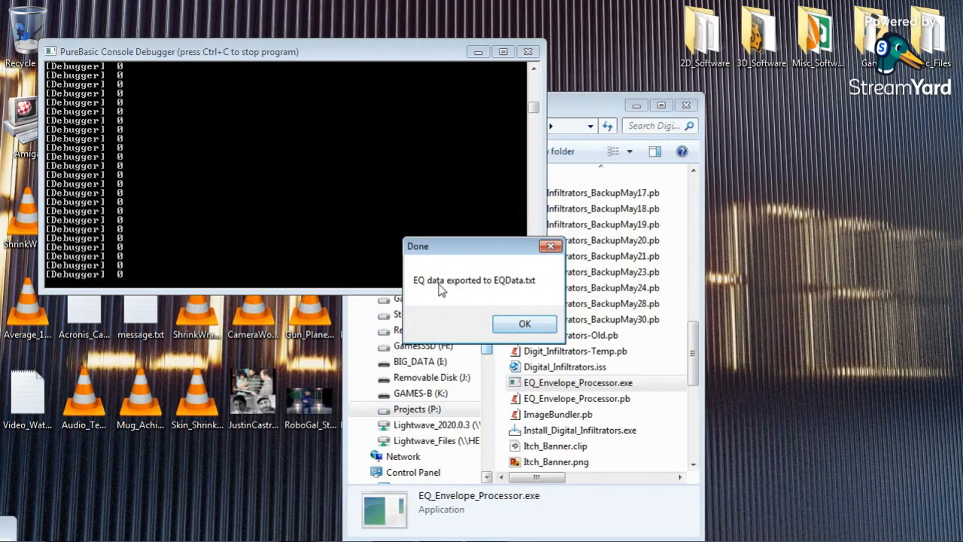
left_click(525, 324)
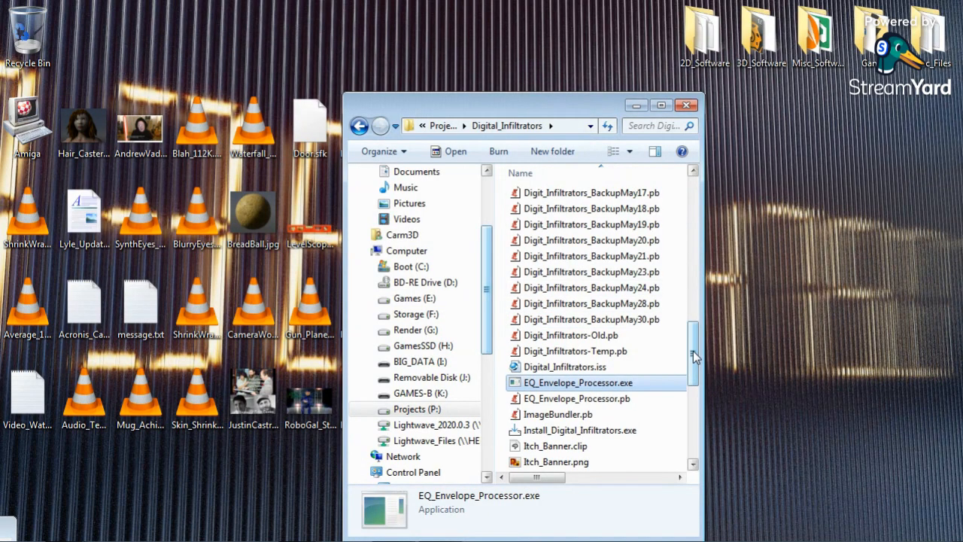
Open EQData.txt from the Data folder in Notepad, examine its rows of band values, and close it.
left_click_drag(693, 347, 697, 293)
double_click(536, 211)
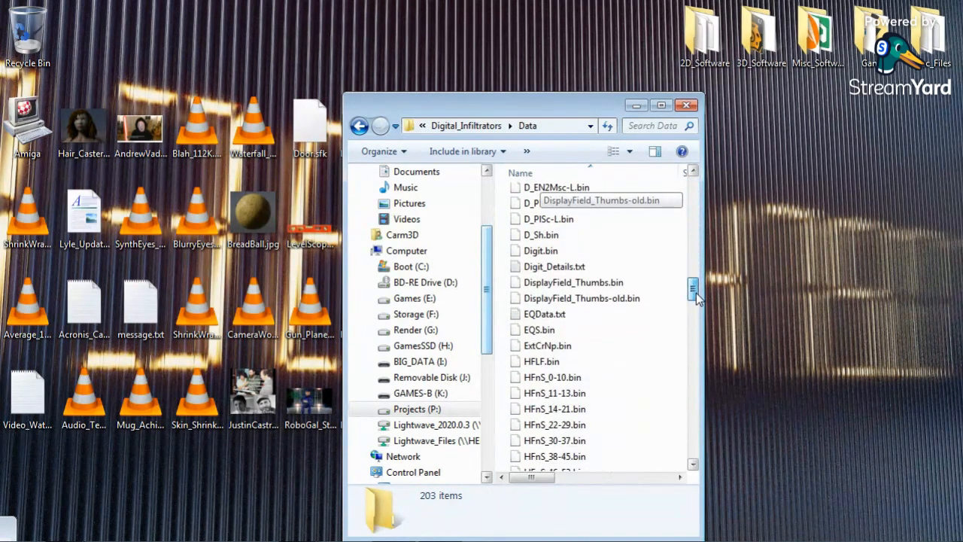
left_click(549, 314)
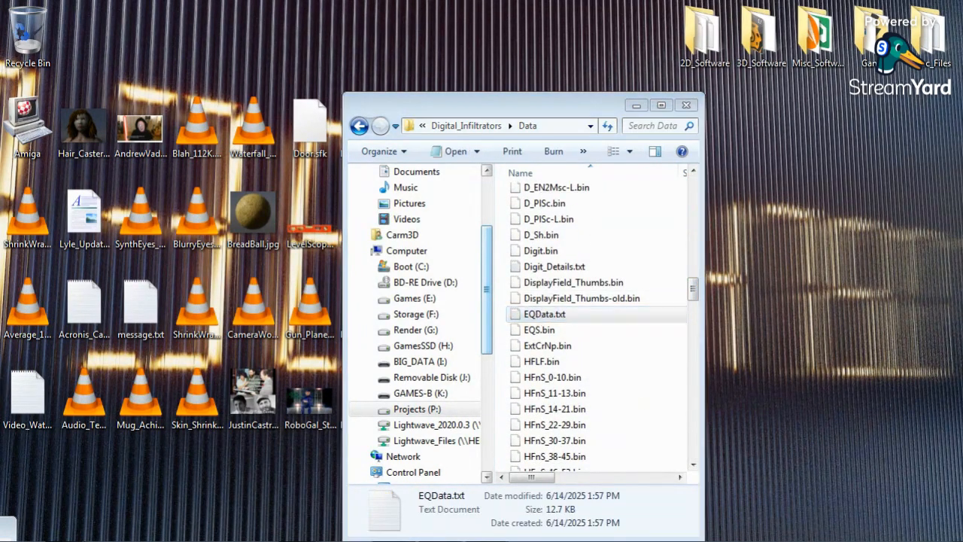
double_click(550, 314)
left_click_drag(316, 272, 247, 18)
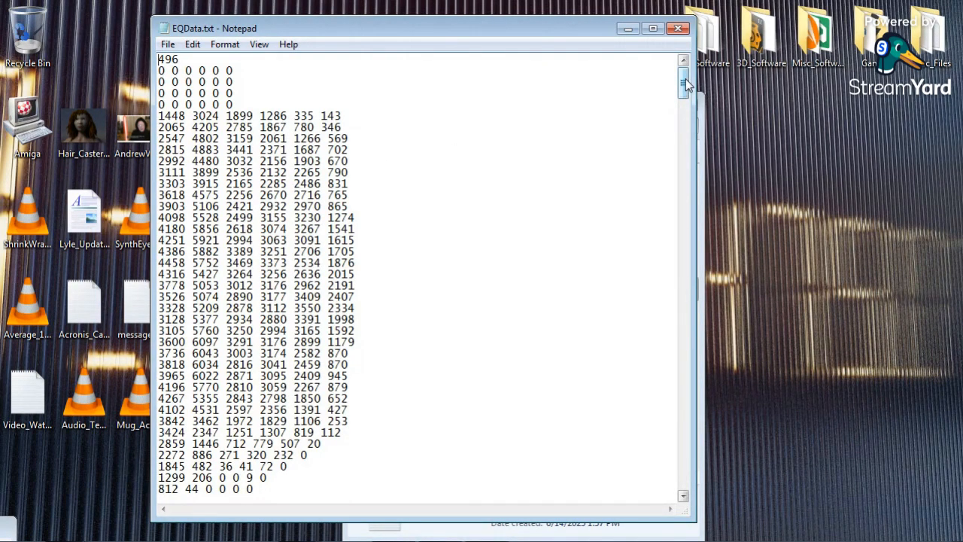
mouse_move(685, 79)
left_mouse_down()
mouse_move(687, 98)
mouse_move(686, 81)
left_mouse_up()
mouse_move(687, 82)
left_mouse_down()
mouse_move(680, 291)
mouse_move(650, 448)
mouse_move(664, 481)
mouse_move(670, 235)
mouse_move(684, 216)
mouse_move(676, 88)
left_mouse_up()
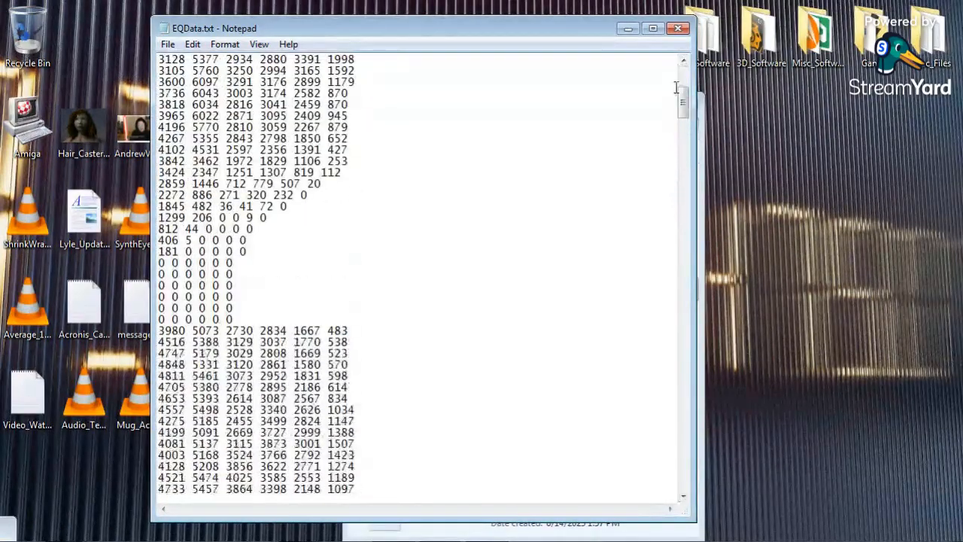
left_click(679, 29)
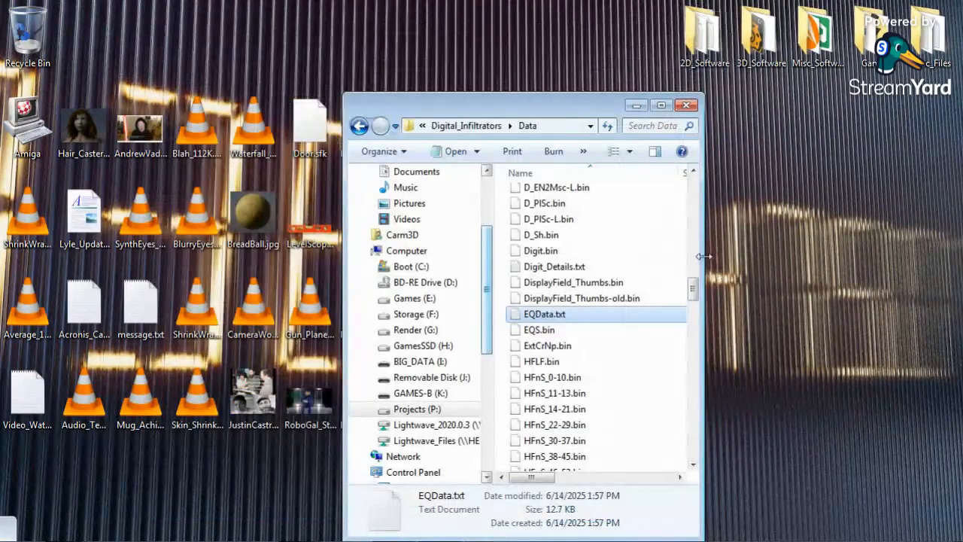
Return to the Digital_Infiltrators folder and look through its files and subfolders.
left_click(486, 125)
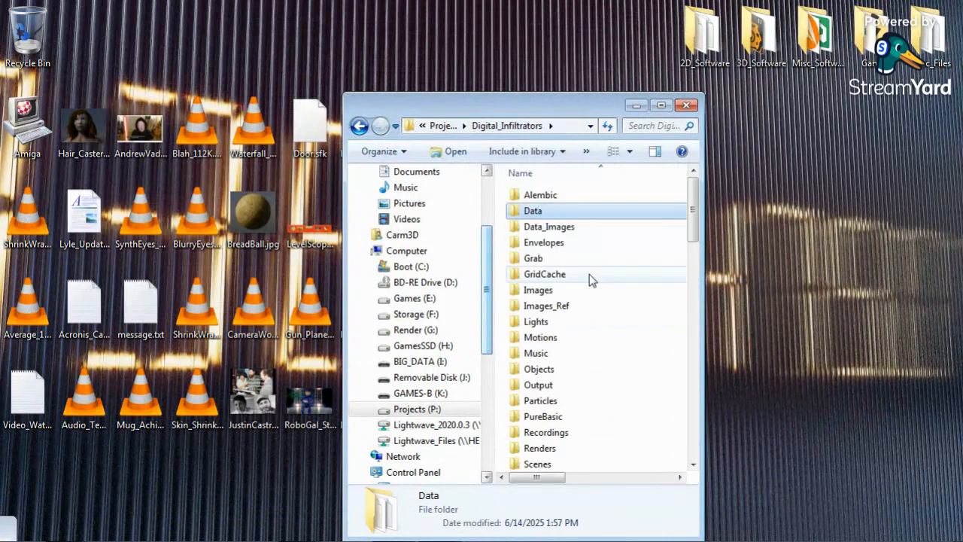
left_click_drag(694, 212, 704, 425)
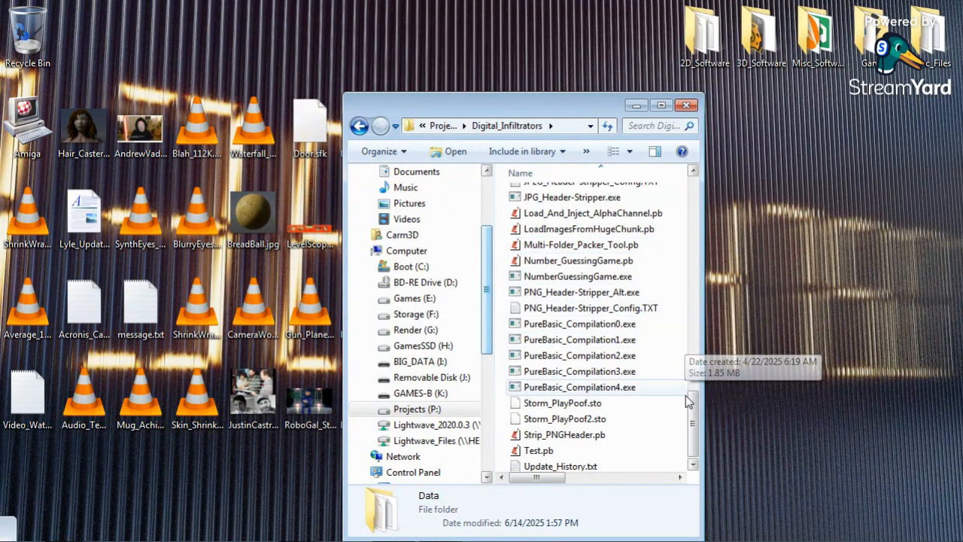
left_click_drag(693, 413, 693, 189)
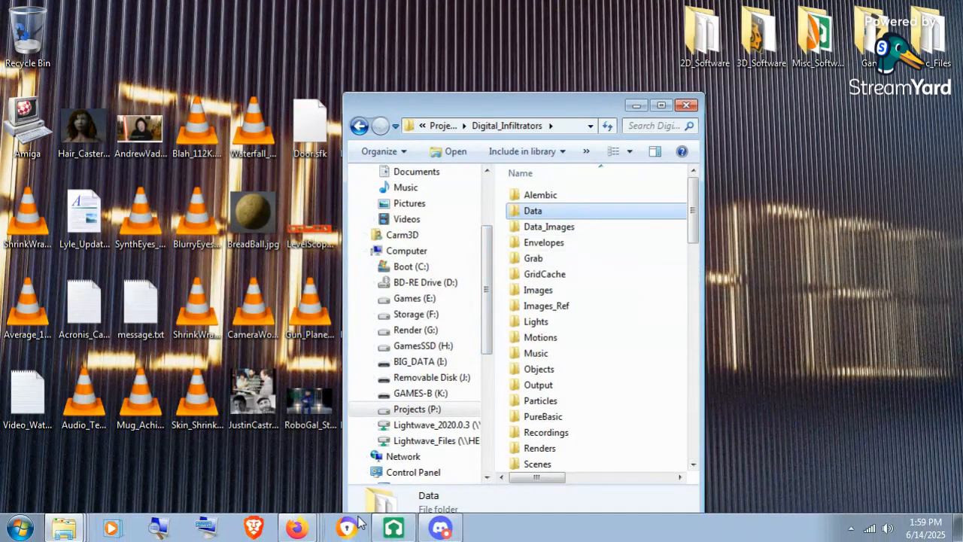
Launch Layout2020 from the desktop's 3D_Software folder and allow the unverified program to run.
double_click(755, 45)
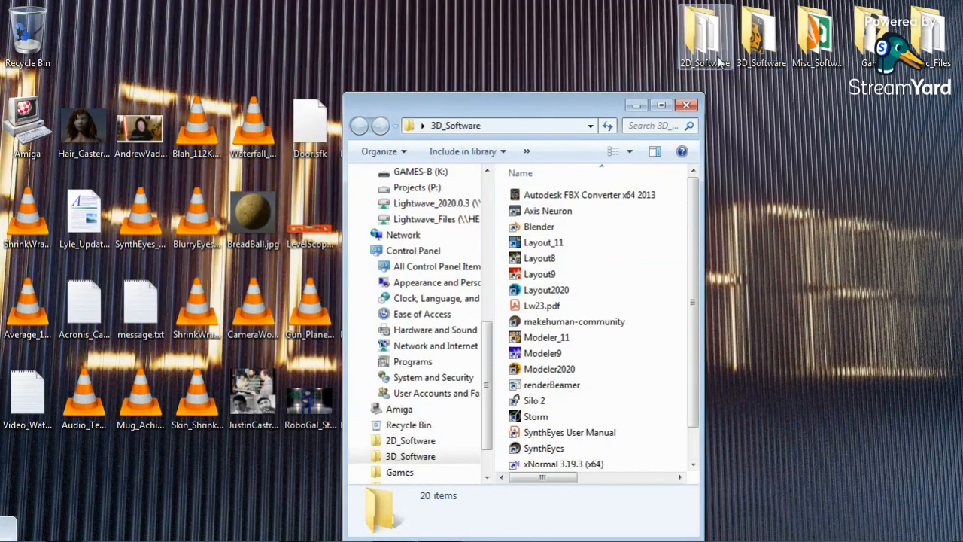
left_click_drag(560, 108, 440, 52)
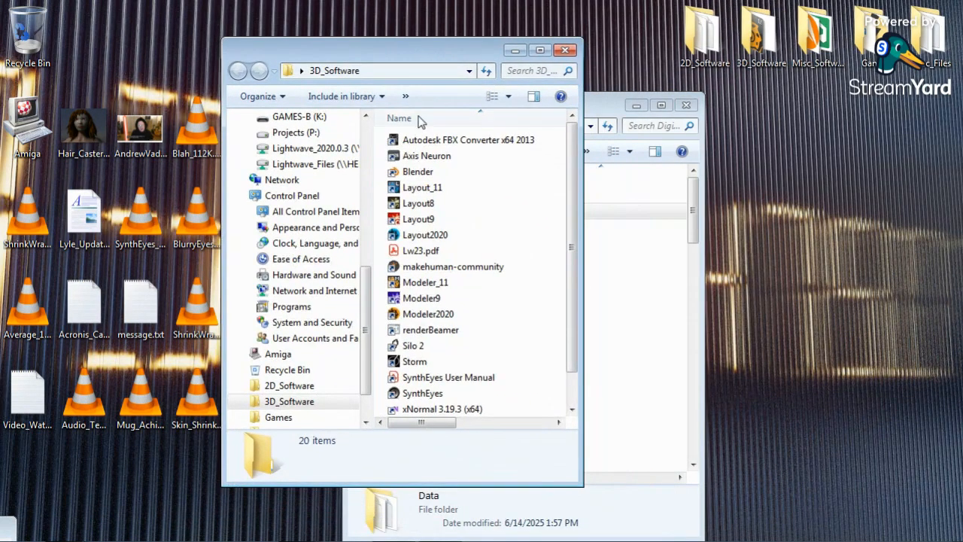
left_click(426, 237)
double_click(426, 237)
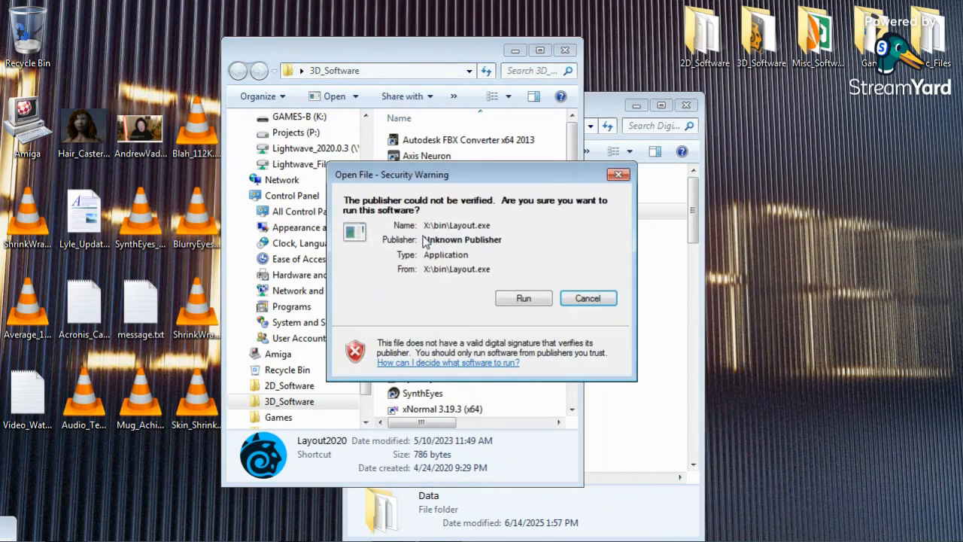
left_click(523, 298)
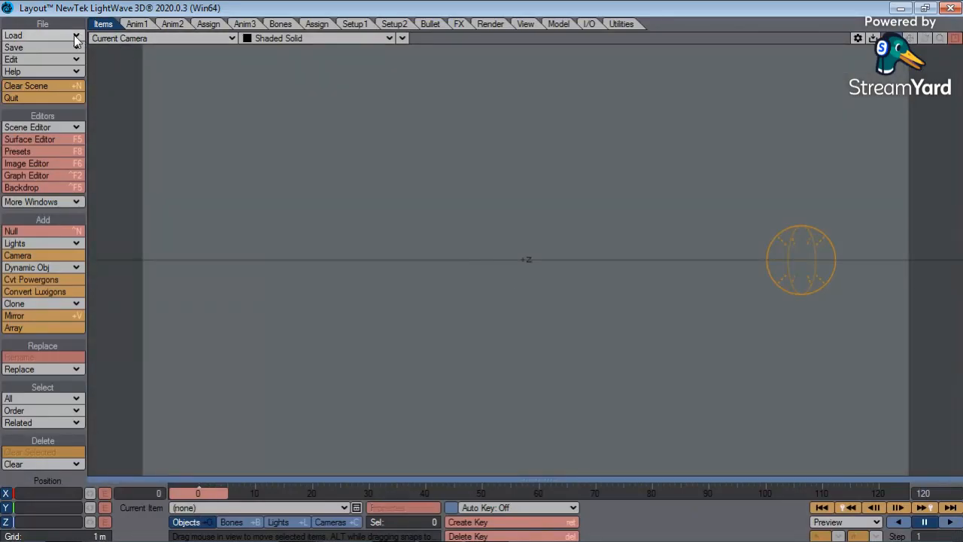
Load the HiFi_v3.lws scene from the Digital_Infiltrators Scenes folder into Layout and minimize the program.
left_click(60, 36)
left_click(58, 31)
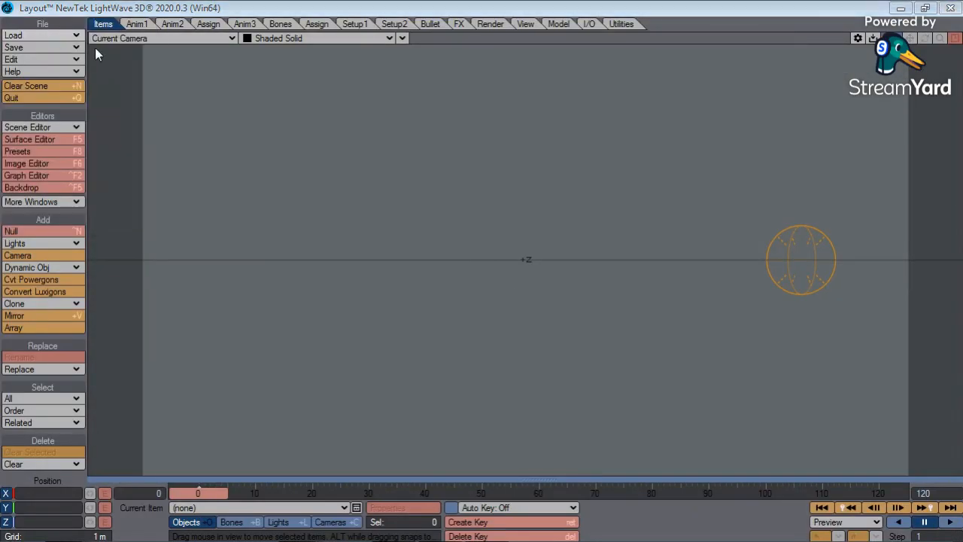
left_click_drag(494, 134, 497, 173)
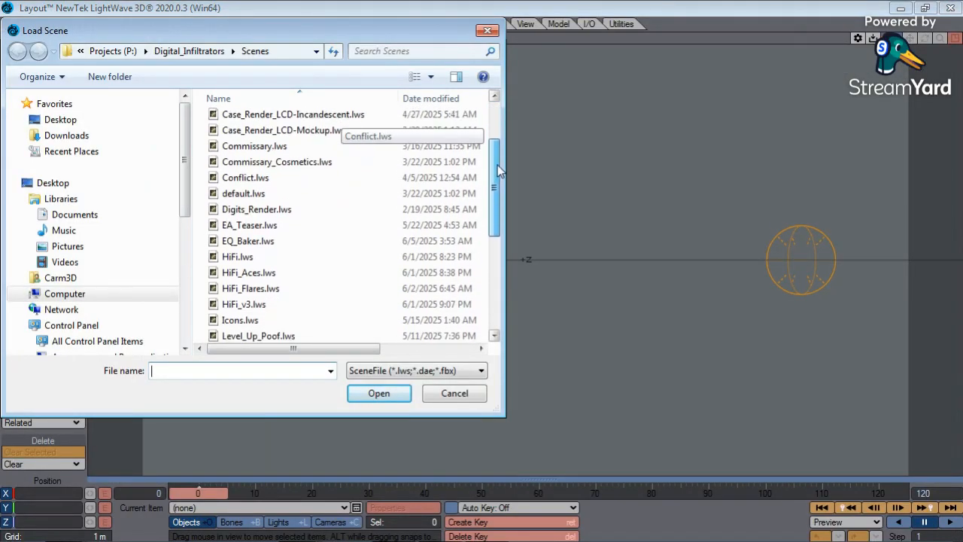
double_click(239, 298)
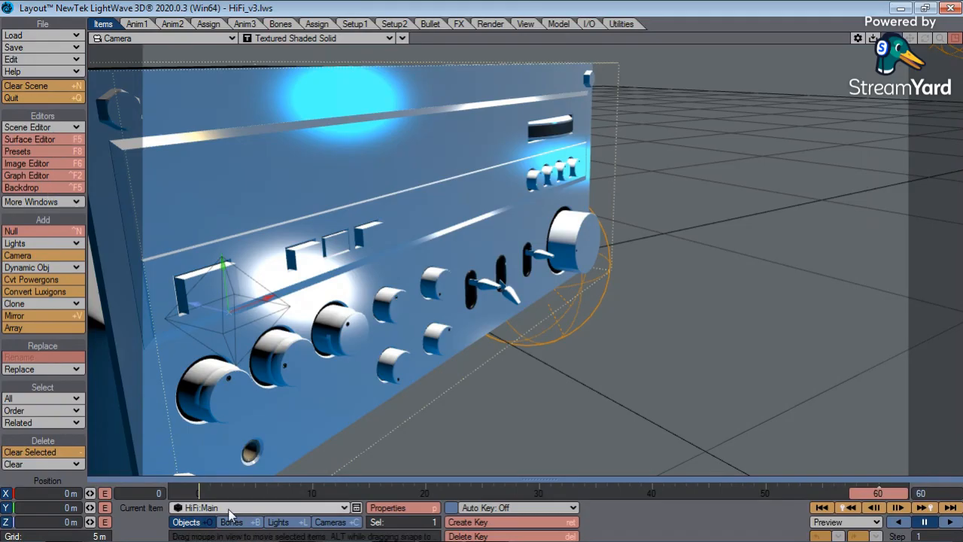
left_click(907, 9)
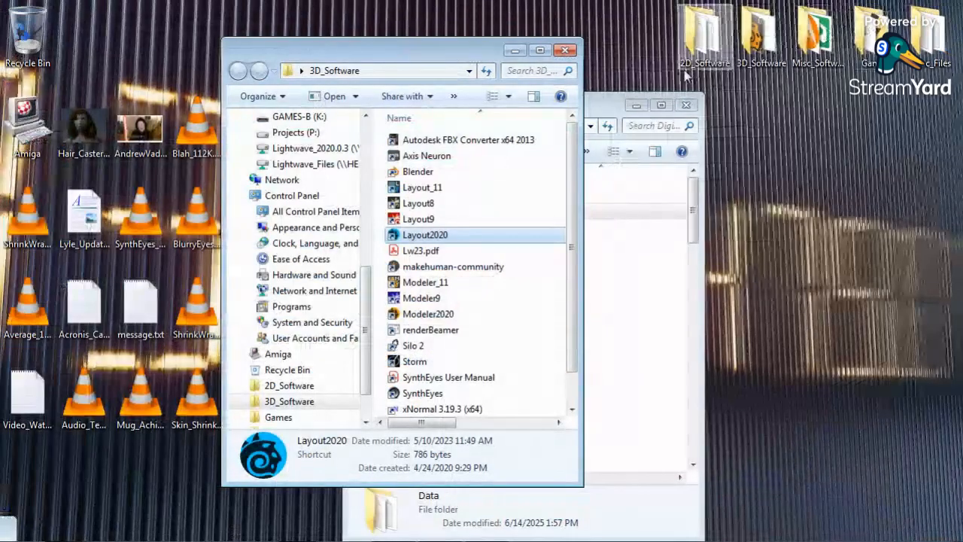
Launch Modeler2020 from the 3D_Software folder and allow it to run.
double_click(427, 316)
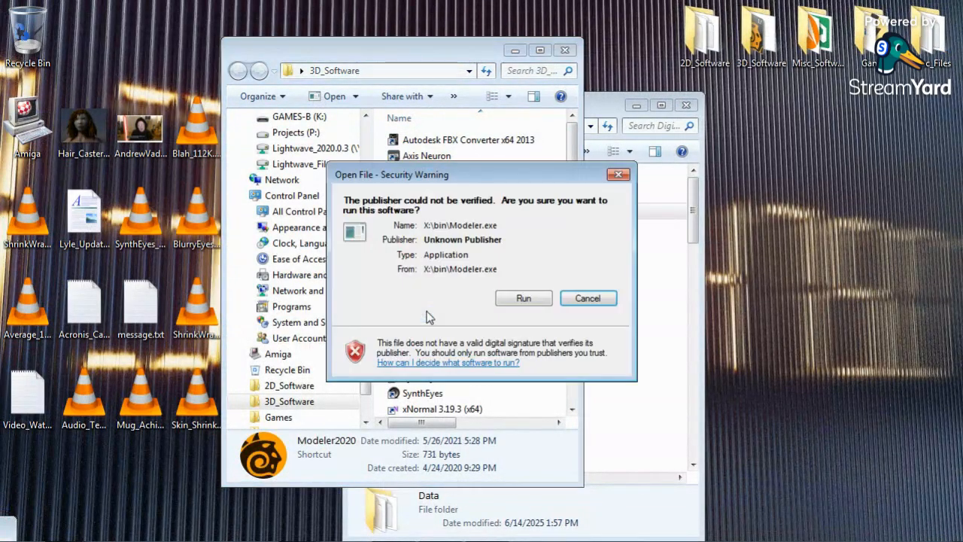
left_click(531, 297)
left_click(574, 50)
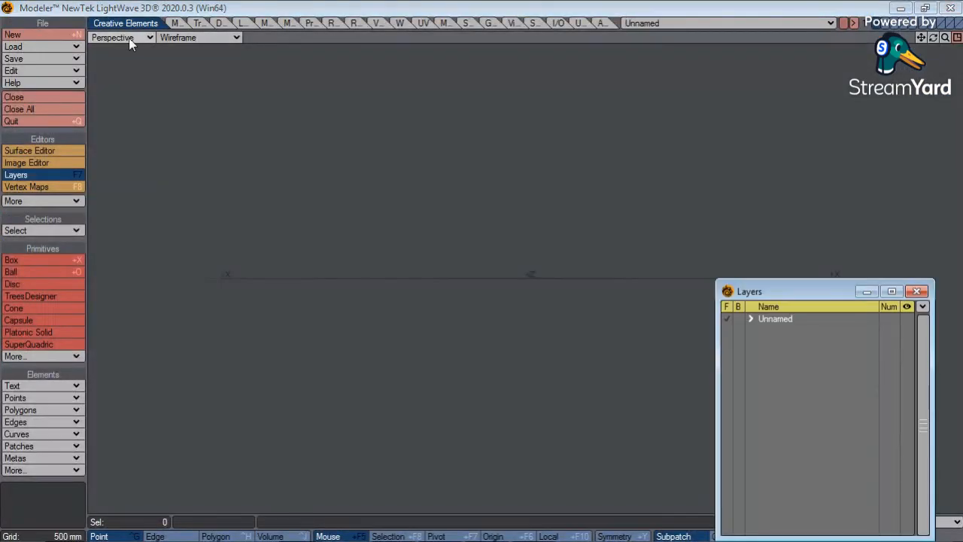
Load the HiFi.lwo object from the Objects\HiFi folder of Digital_Infiltrators.
left_click(58, 46)
left_click(58, 46)
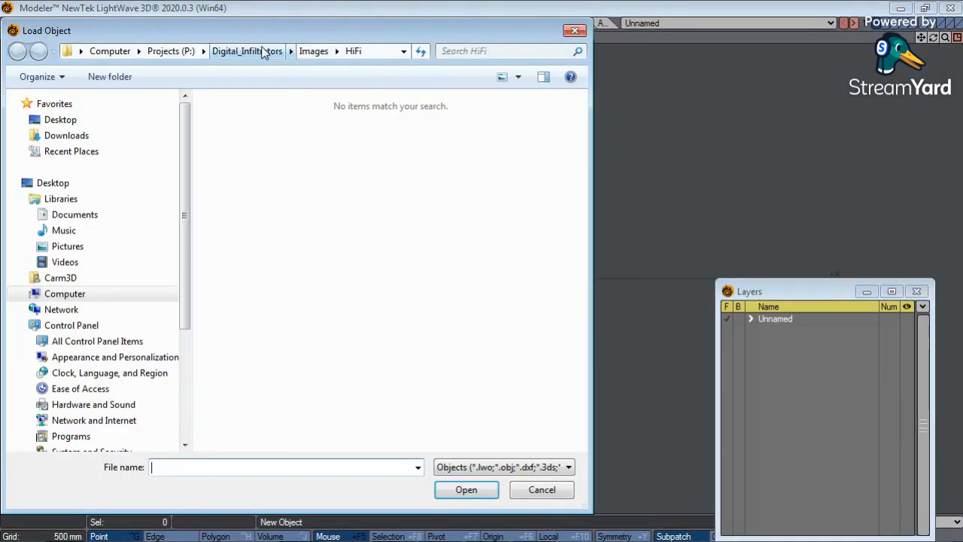
left_click(248, 51)
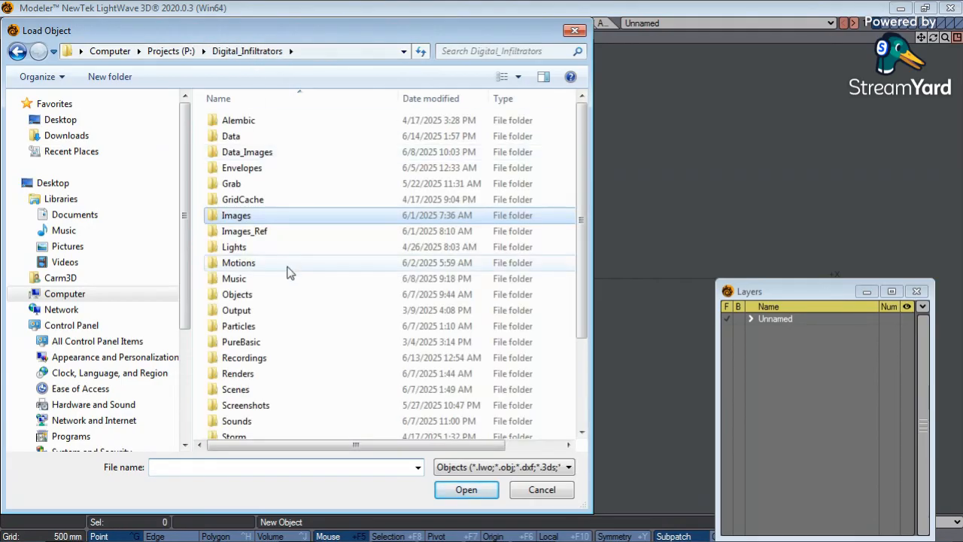
double_click(239, 295)
double_click(251, 151)
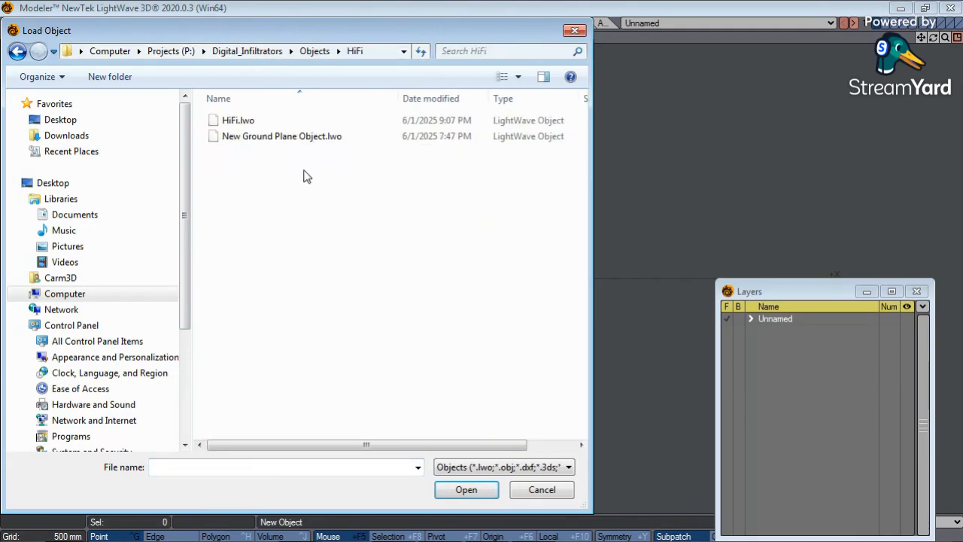
double_click(223, 120)
Locate the missing front labels PNG in the project's Images\HiFi folder as the alternate image for the object.
left_click(539, 139)
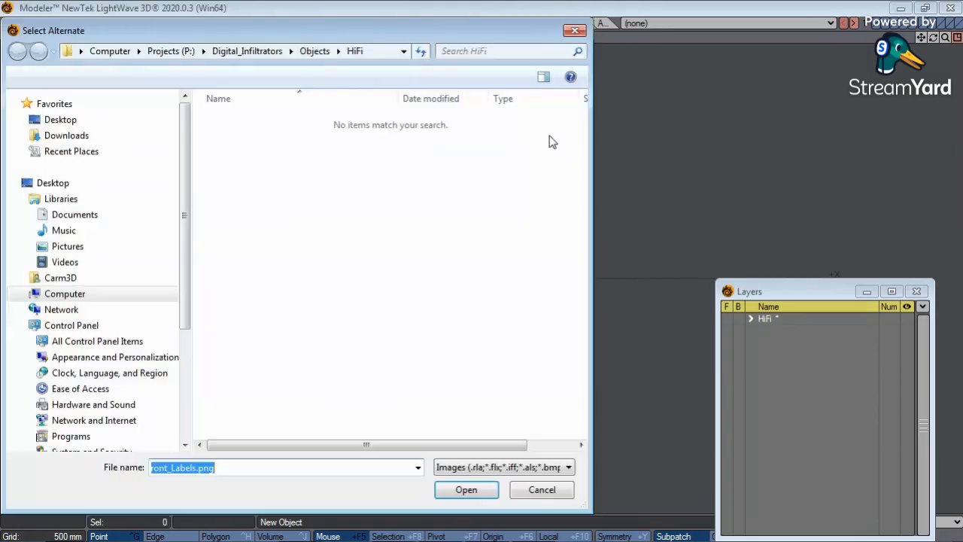
left_click(248, 51)
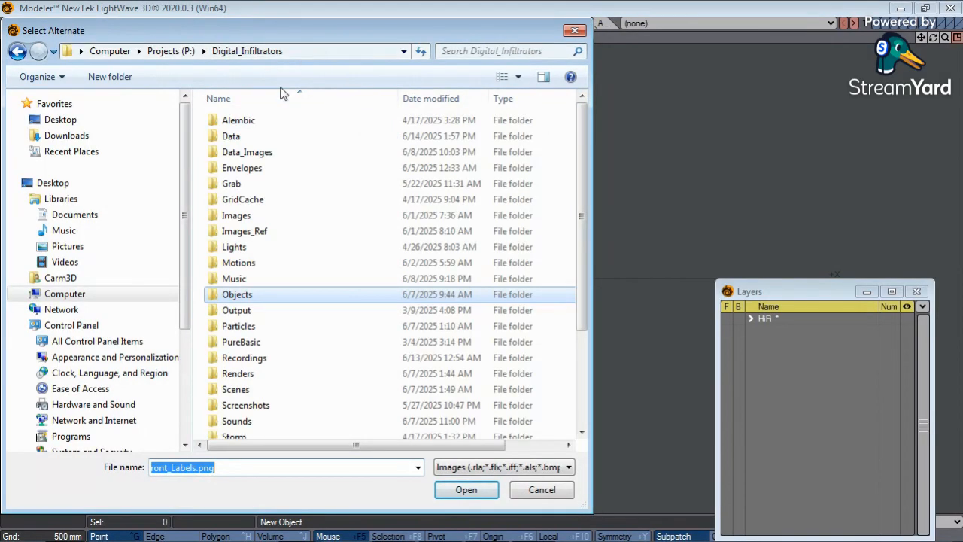
double_click(256, 215)
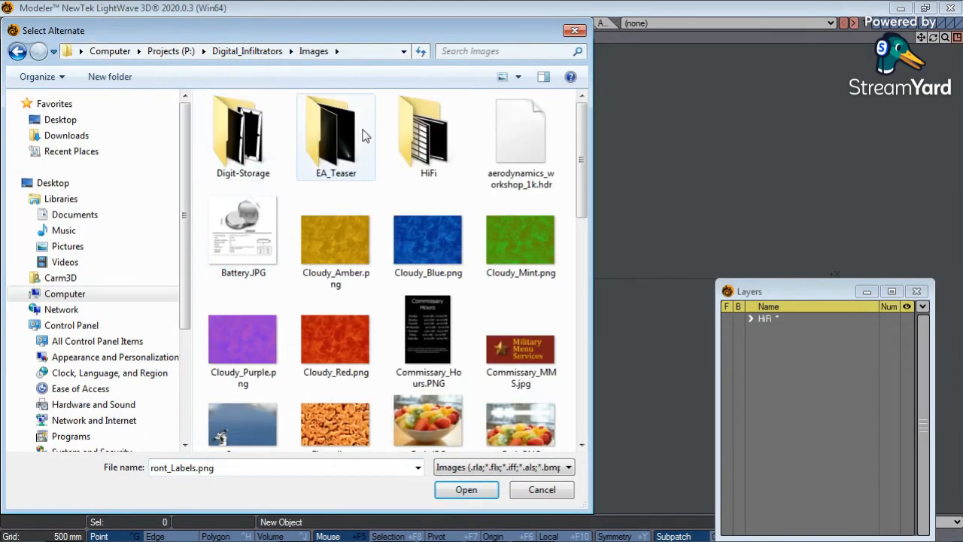
double_click(426, 134)
left_click(486, 490)
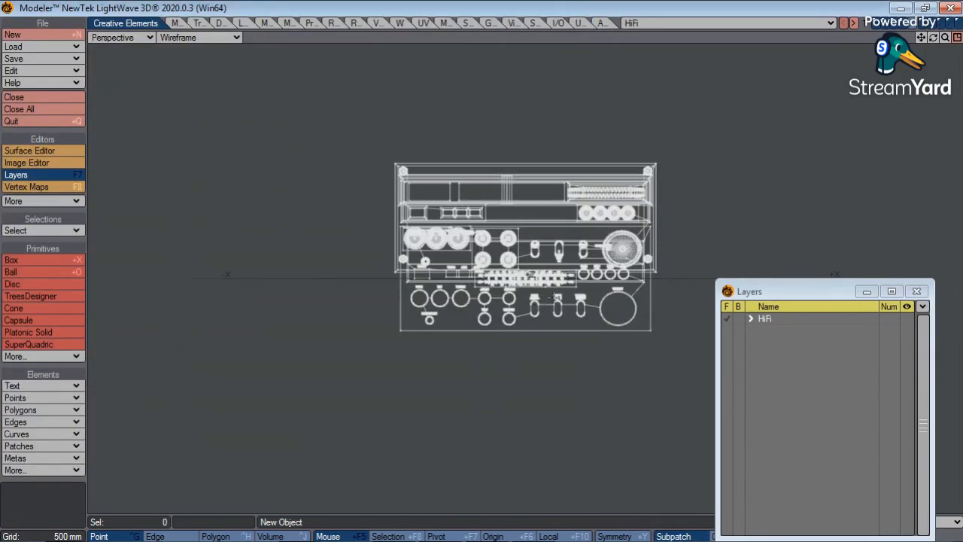
Switch Modeler to the four-viewport layout, change the Top viewport to UV Texture, and close the Layers window.
left_click(957, 37)
left_click(589, 38)
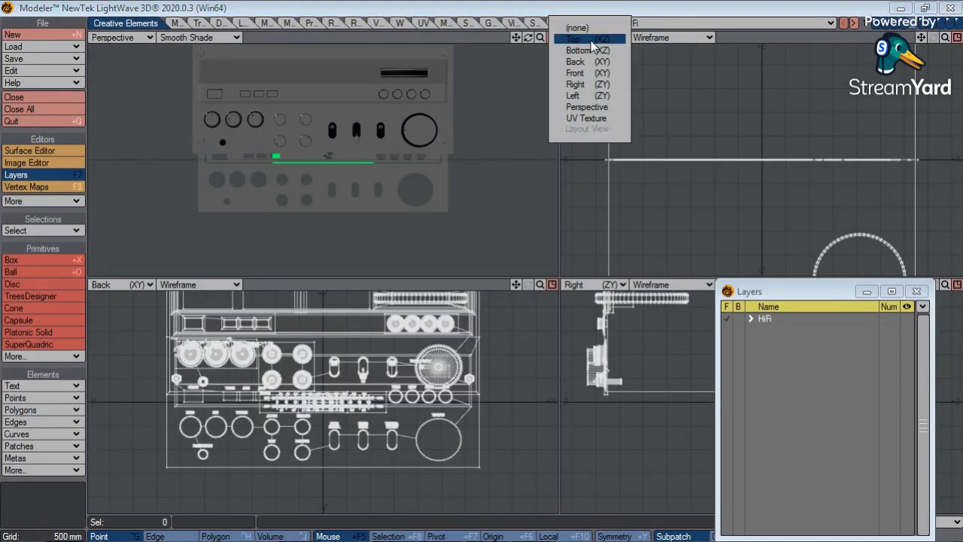
left_click(587, 119)
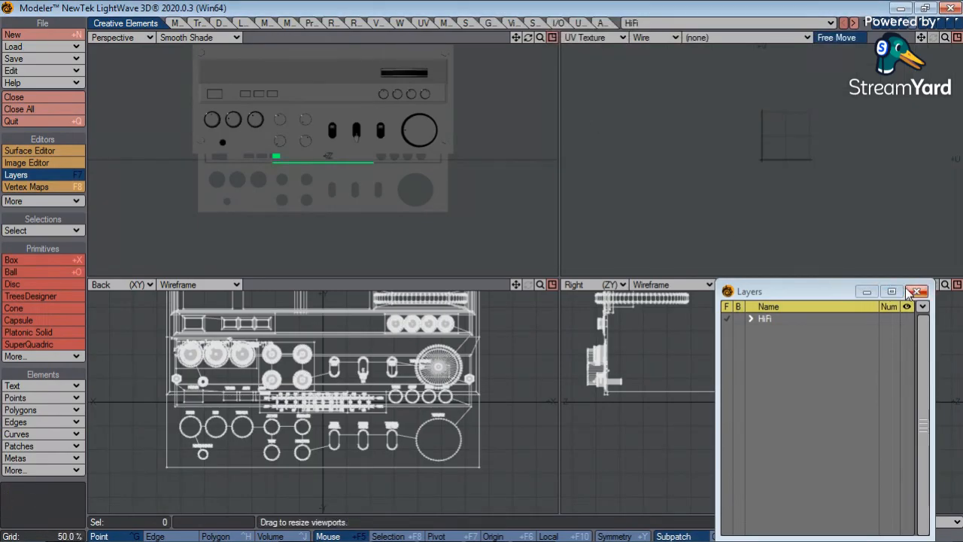
left_click(917, 291)
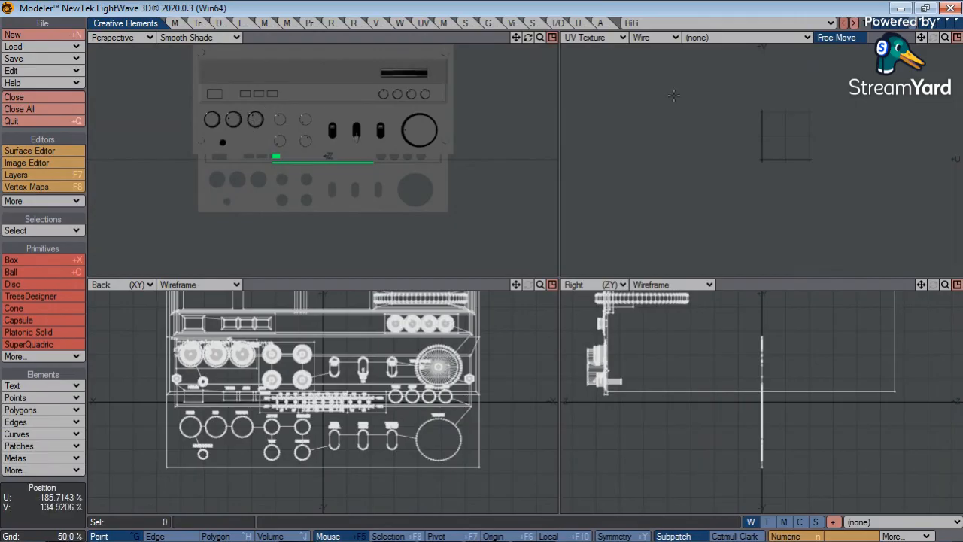
Show only the layer with the HiFi body and display its Aniso map in the UV viewport.
left_click(875, 24)
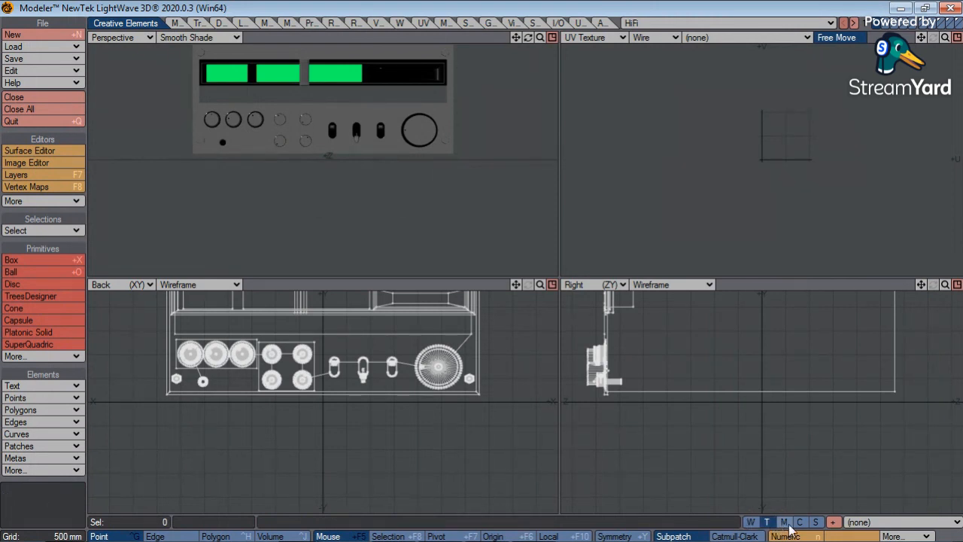
left_click(888, 523)
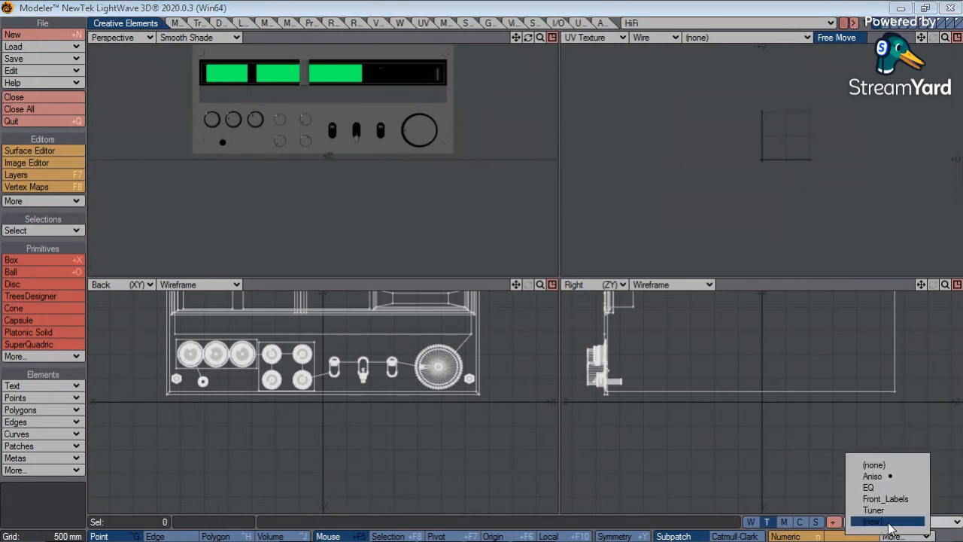
left_click(883, 477)
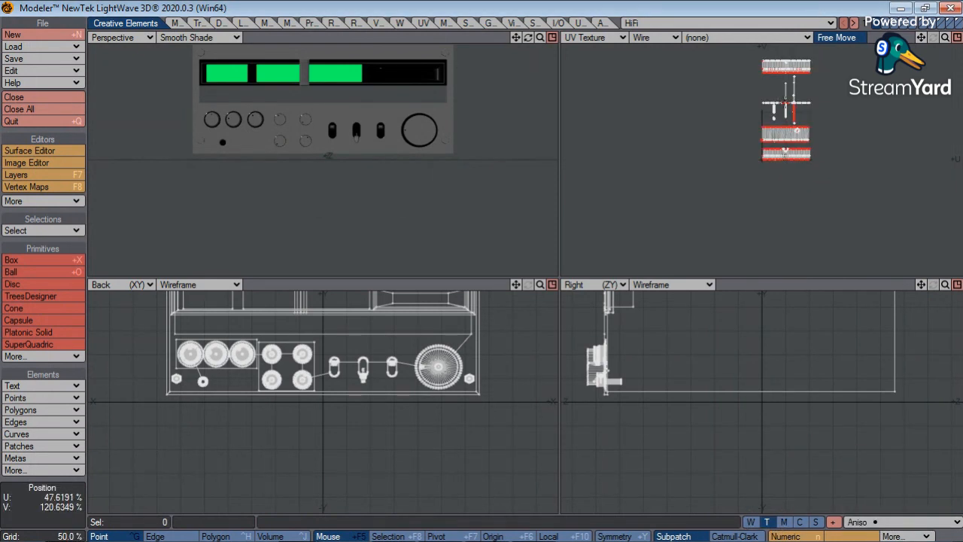
key("a")
left_click_drag(791, 241, 890, 271, "ctrl+alt")
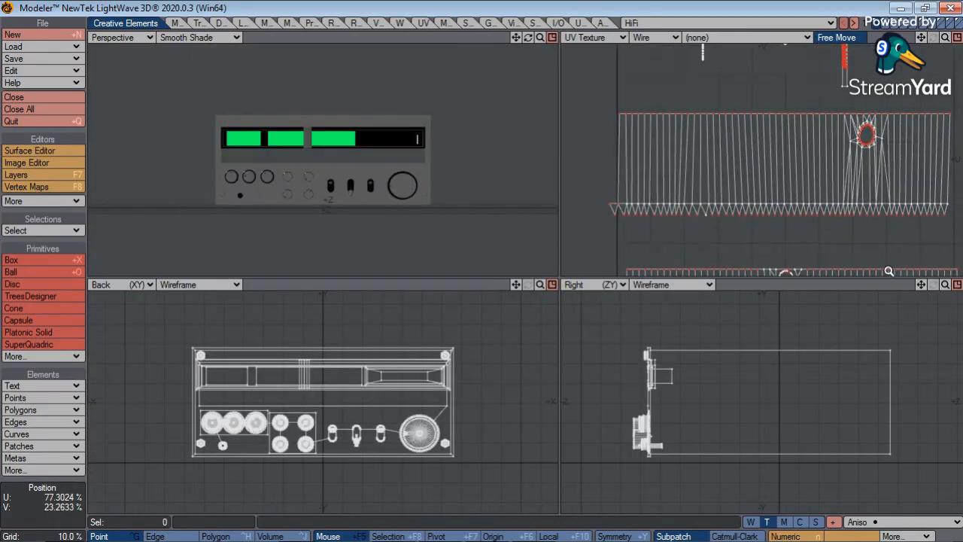
Lasso part of the lower strip in the Aniso map, first as points and then as polygons, to locate it on the knobs.
key("g")
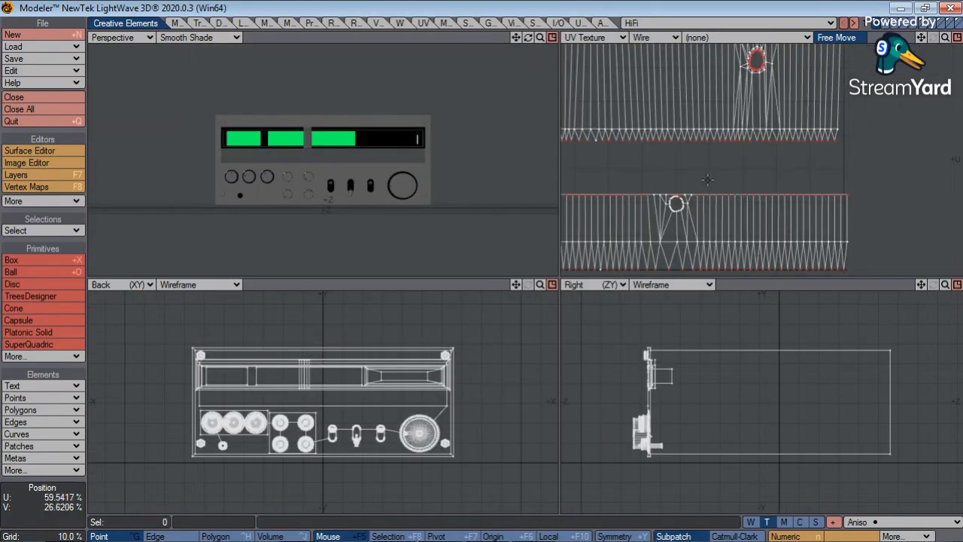
mouse_move(657, 167)
right_mouse_down()
mouse_move(625, 239)
mouse_move(768, 184)
right_mouse_up()
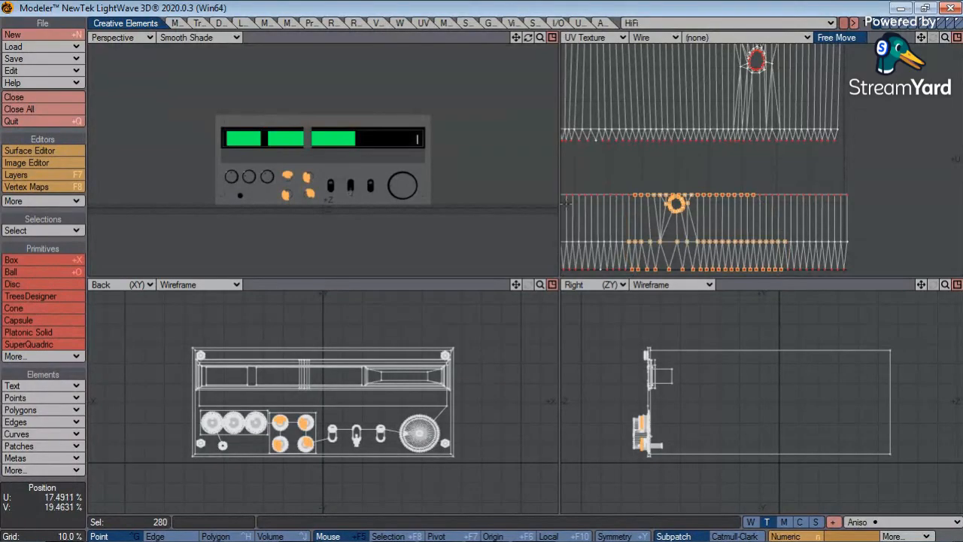
left_click(215, 536)
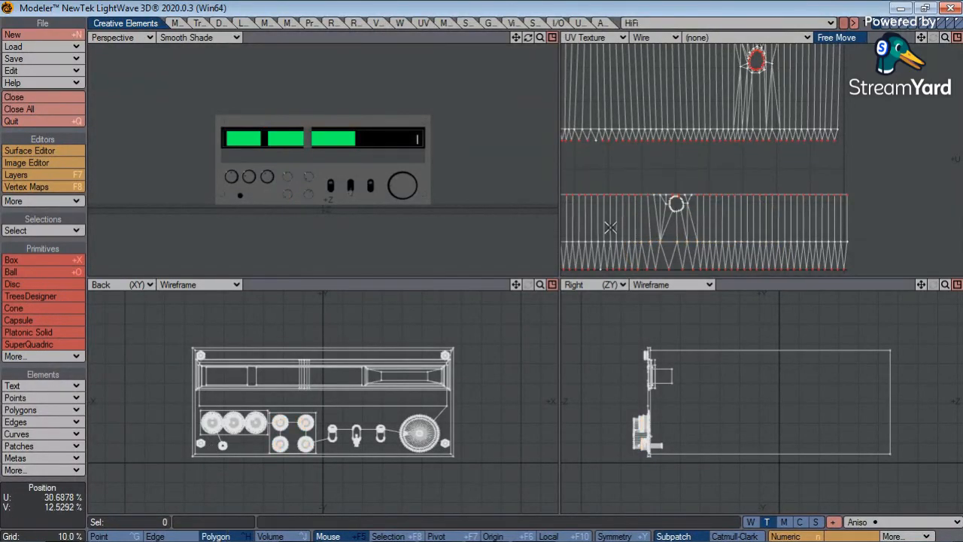
right_click_drag(657, 159, 762, 302)
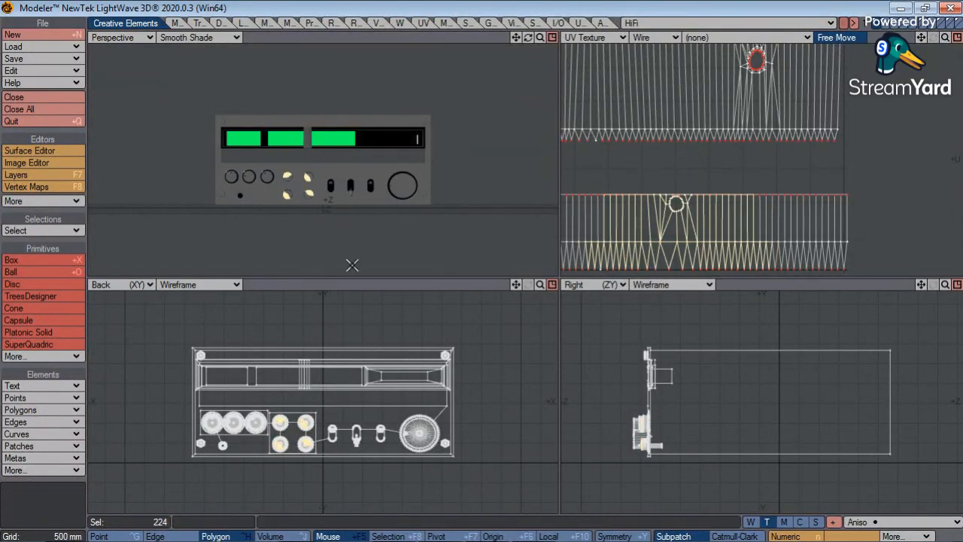
key("shift+a")
left_click_drag(365, 190, 488, 182, "ctrl+alt")
Set the perspective viewport to Textured Wire and examine the polygons of the small knob's face.
left_click(234, 39)
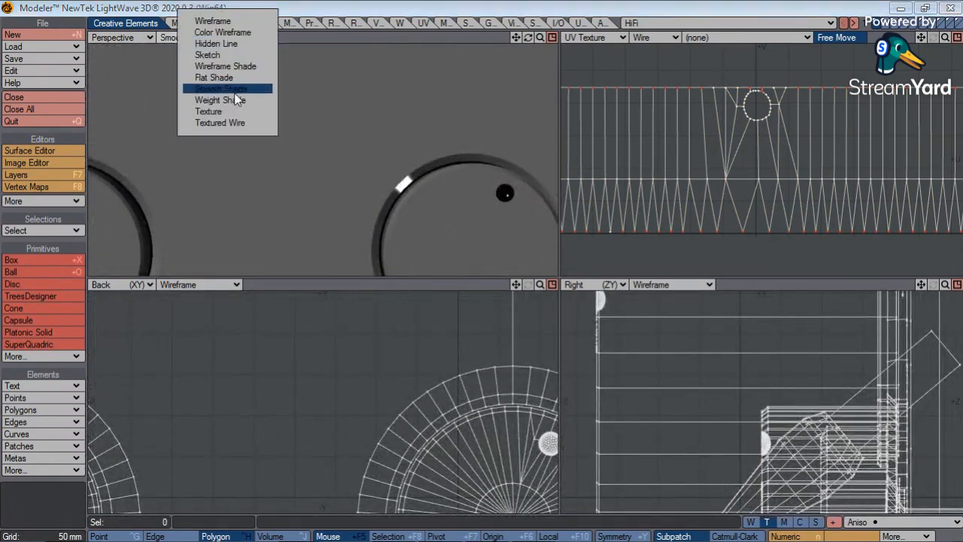
left_click(243, 124)
key("g")
left_click_drag(318, 154, 449, 196, "ctrl+alt")
key("g")
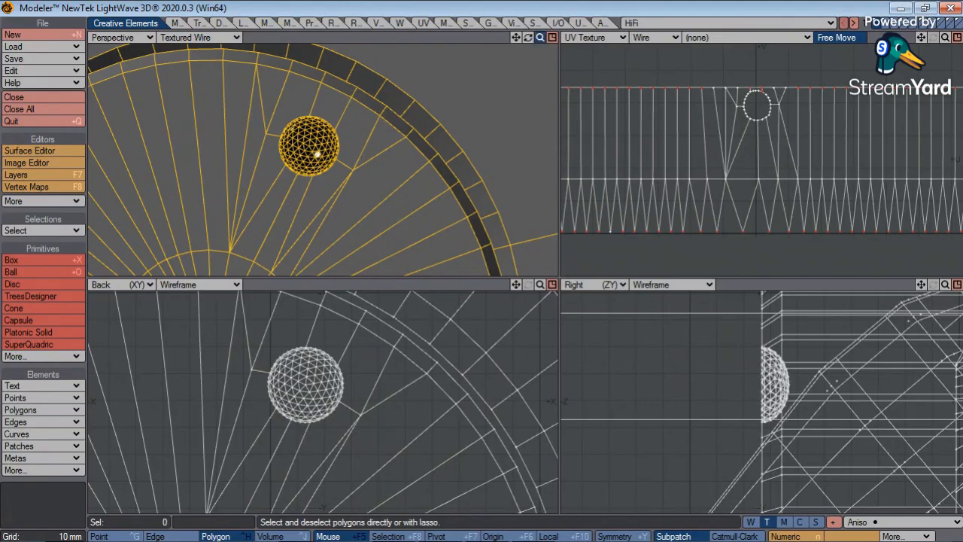
left_click_drag(540, 37, 519, 6)
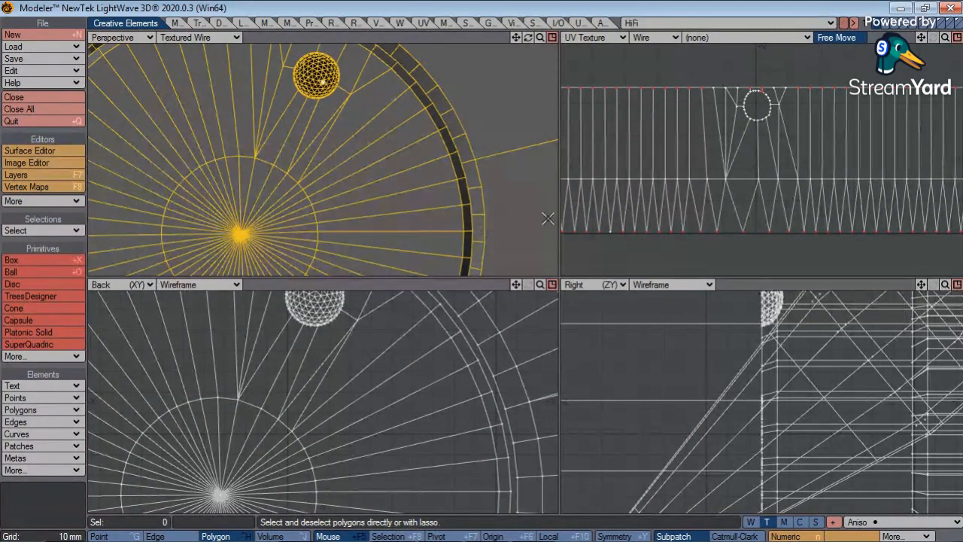
Select the polygons at the center of the knob's face and examine how they are laid out in the Aniso map.
left_click_drag(789, 188, 646, 186, "ctrl+alt")
left_click_drag(763, 183, 843, 185, "ctrl+alt")
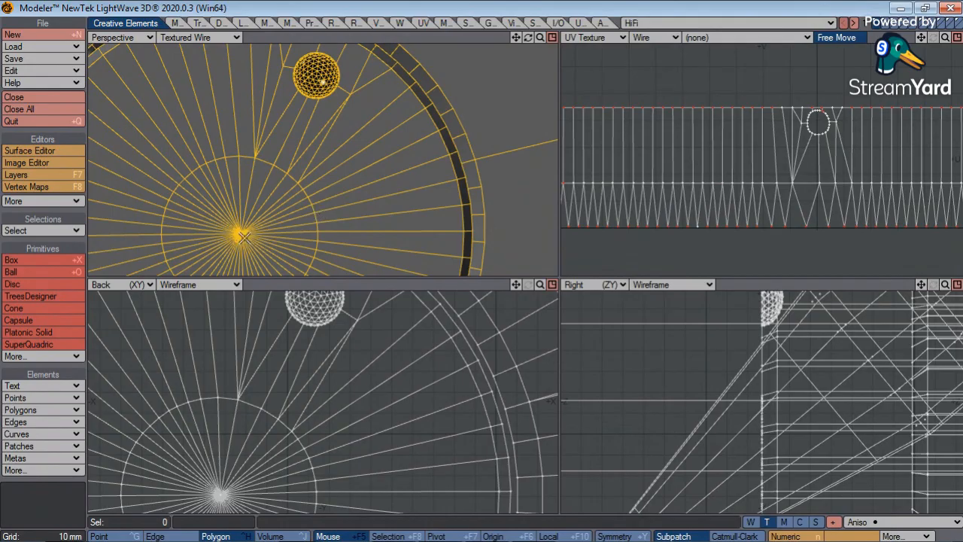
mouse_move(244, 237)
left_mouse_down()
mouse_move(239, 226)
mouse_move(249, 248)
mouse_move(265, 239)
mouse_move(637, 258)
left_mouse_up()
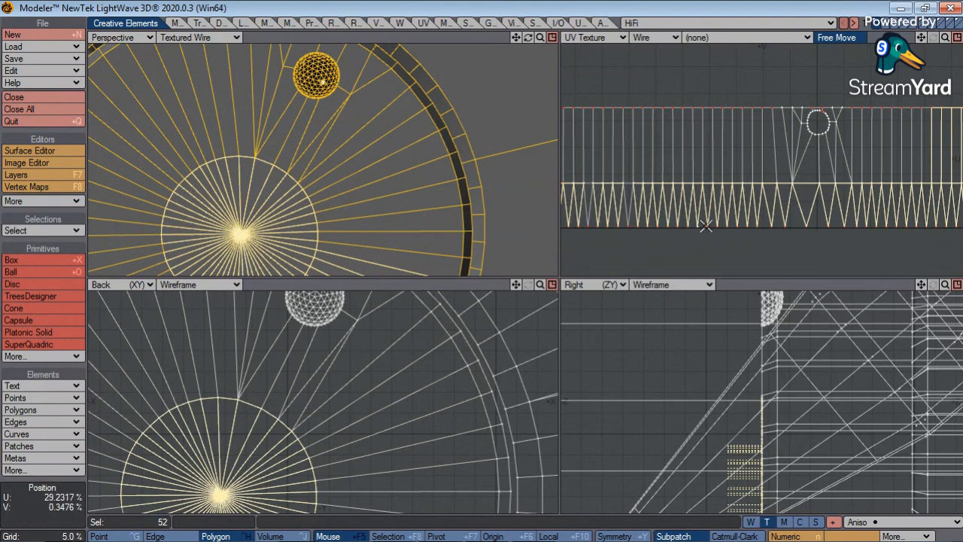
key("g")
key("g")
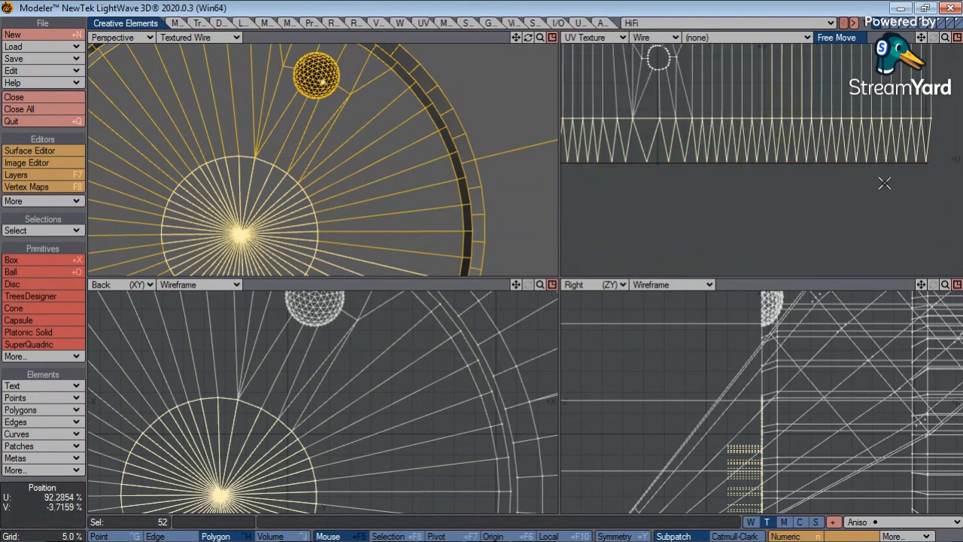
key("g")
key("g")
key("g")
key("g")
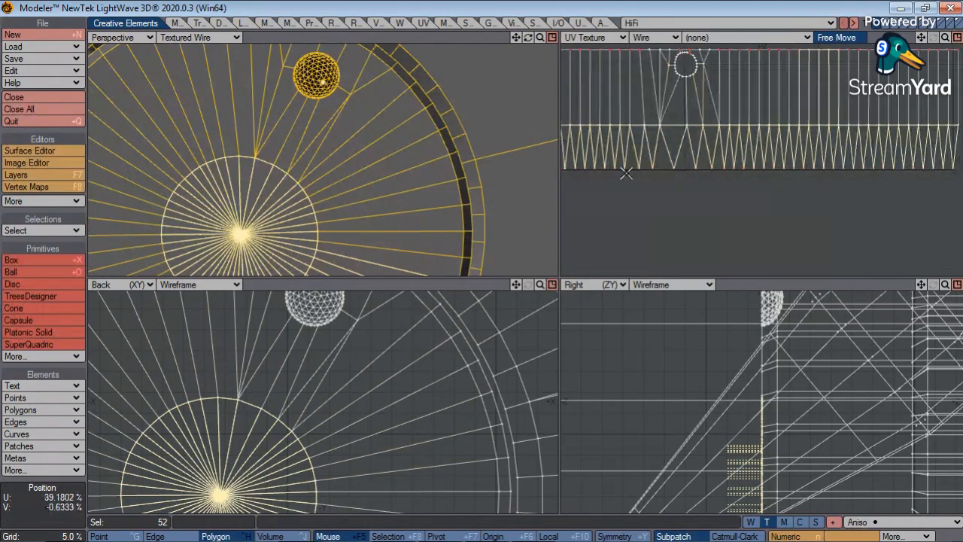
Lasso the thin horizontal strip in the Aniso map and examine which knob polygons it covers on the model.
key("g")
key("g")
key("g")
key("g")
key("g")
key("g")
key("g")
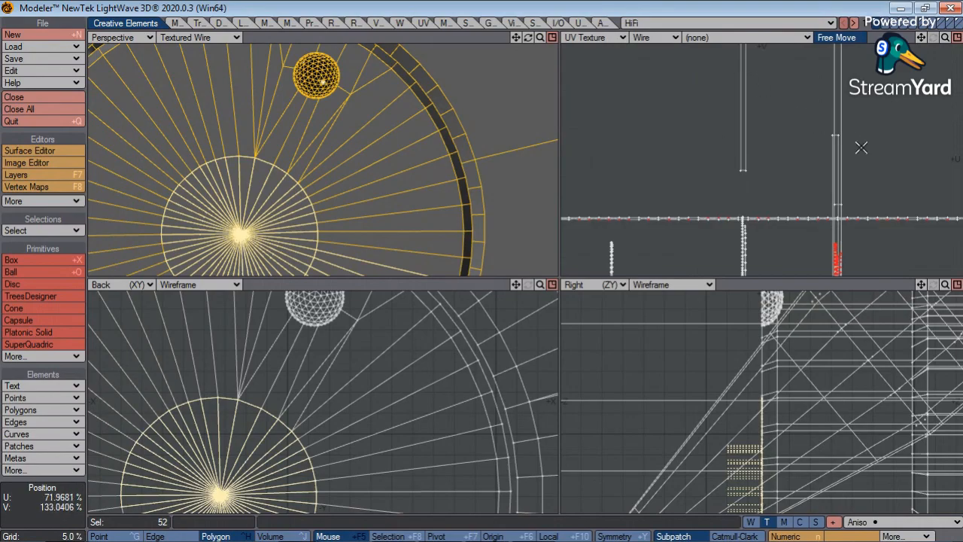
mouse_move(641, 202)
right_mouse_down()
mouse_move(692, 193)
mouse_move(727, 213)
right_mouse_up()
left_click(48, 498)
key("shift+a")
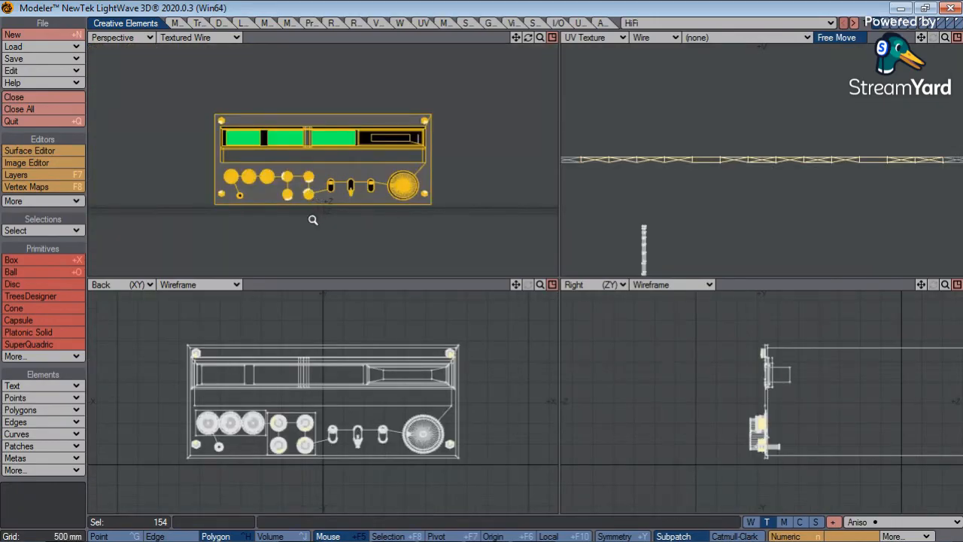
left_click_drag(296, 227, 467, 230, "ctrl+alt")
left_click_drag(252, 106, 301, 170, "alt")
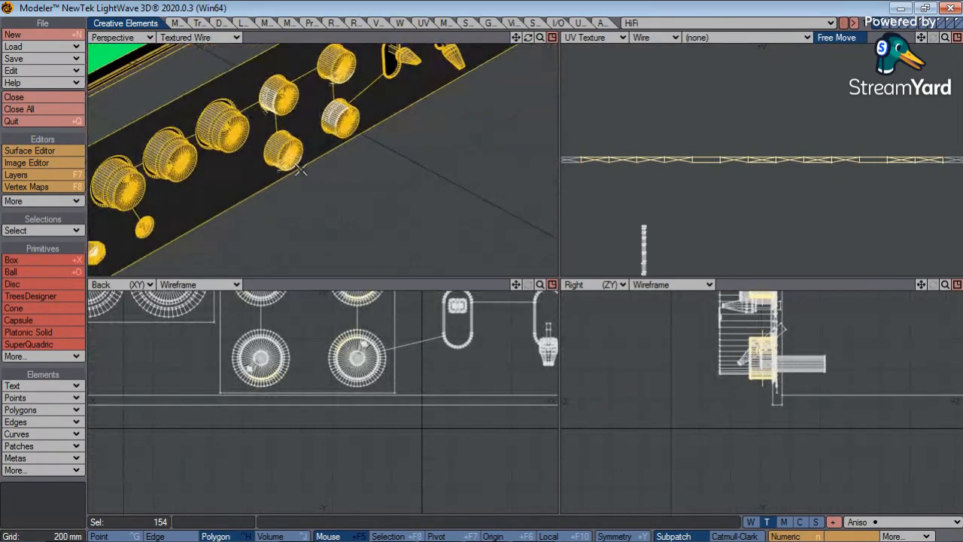
left_click(68, 521)
Select the large front plate polygon beside the knobs to locate it in the Aniso map.
left_click(204, 196)
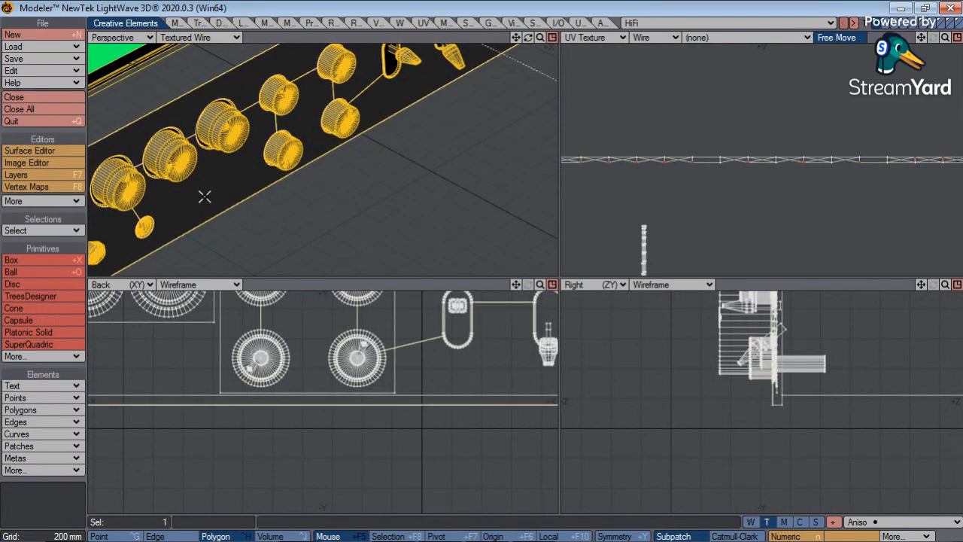
key("a")
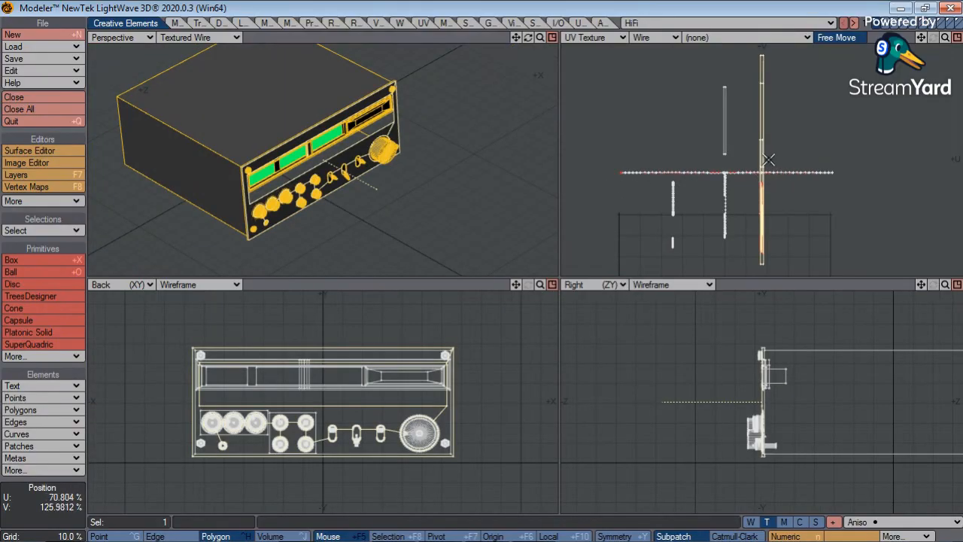
left_click(73, 485)
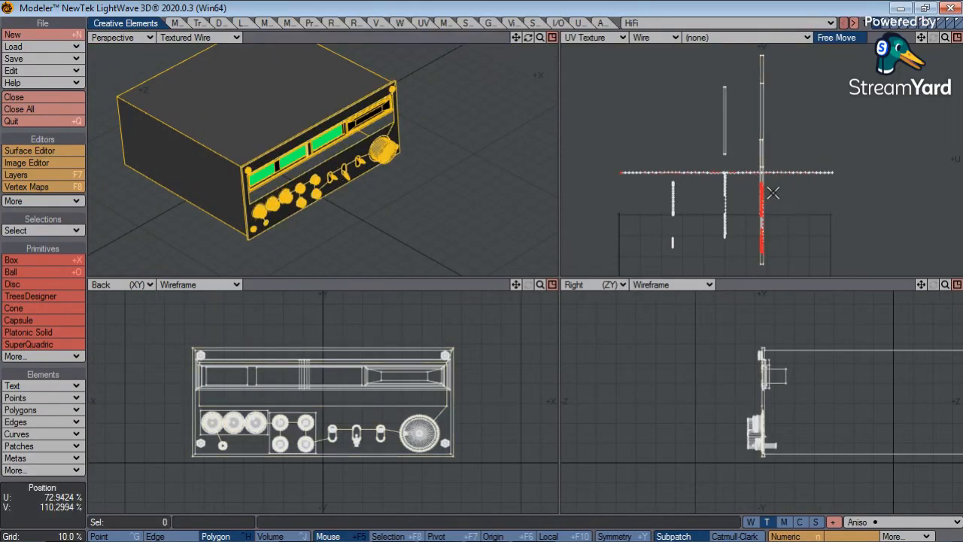
Lasso the tall narrow vertical strip in the Aniso map and examine the matching polygons on the HiFi front.
right_click_drag(770, 288, 773, 267)
left_click_drag(766, 218, 757, 205)
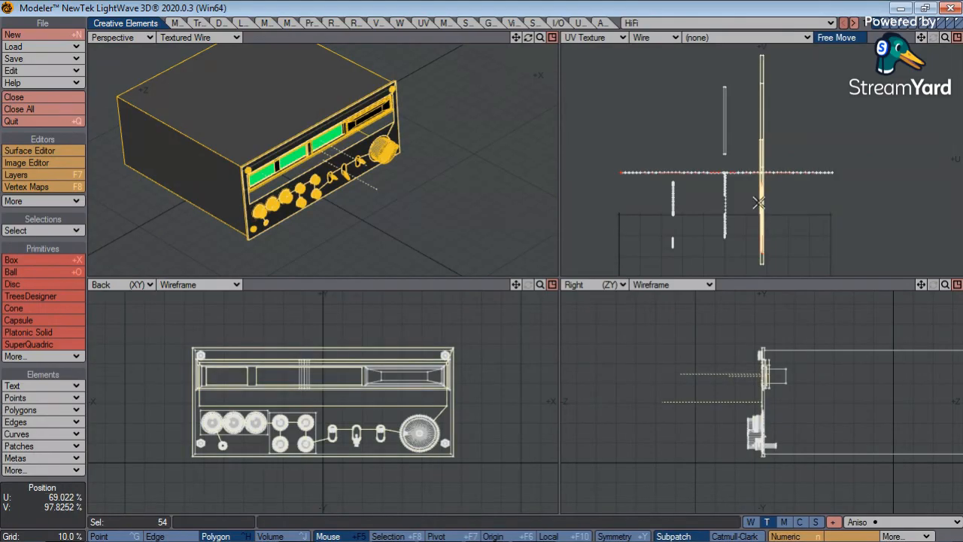
key("a")
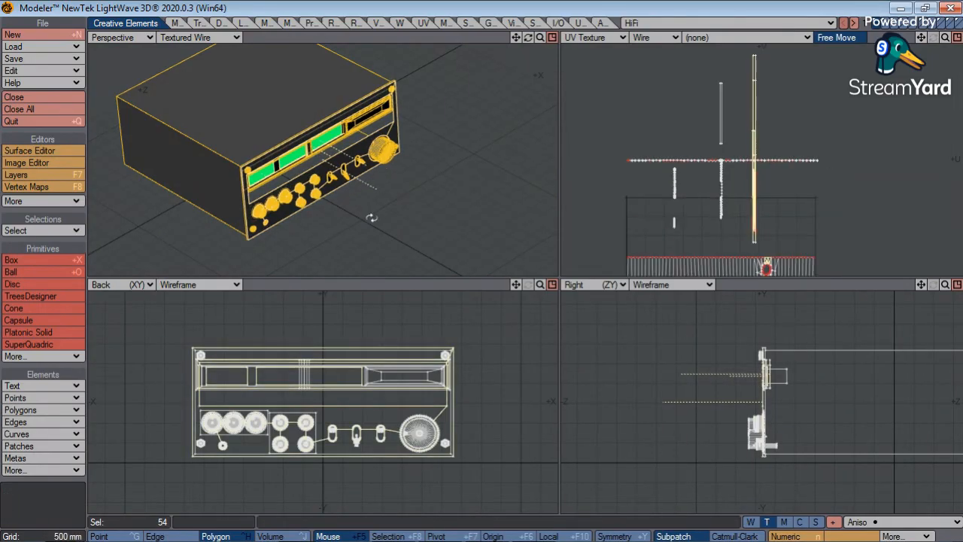
left_click_drag(372, 218, 319, 172, "alt")
left_click_drag(320, 173, 326, 172, "ctrl+alt")
key("shift+a")
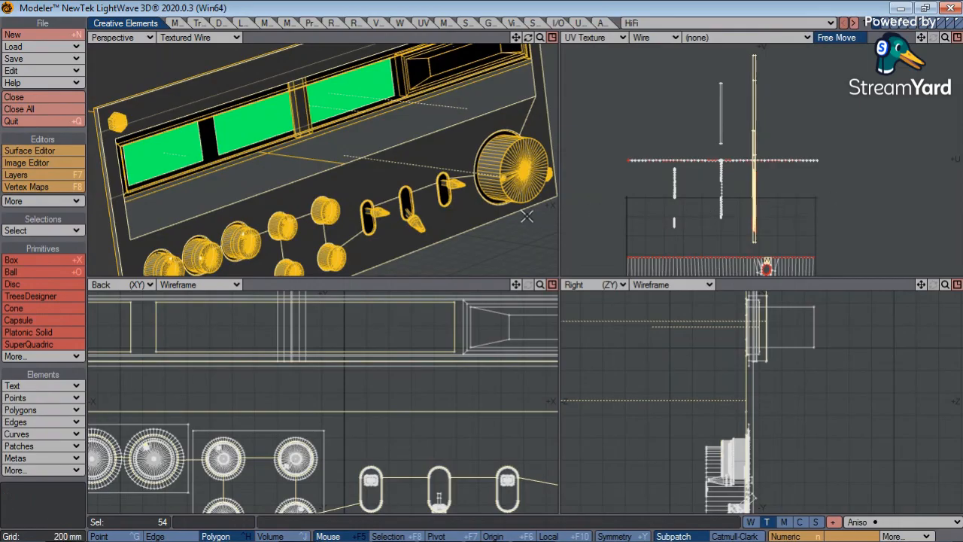
Examine the overall arrangement of the wide strips and narrow pieces in the HiFi body's Aniso map.
left_click_drag(758, 215, 961, 215, "ctrl+alt")
left_click_drag(737, 177, 481, 250, "ctrl+alt")
left_click_drag(688, 241, 708, 180, "alt")
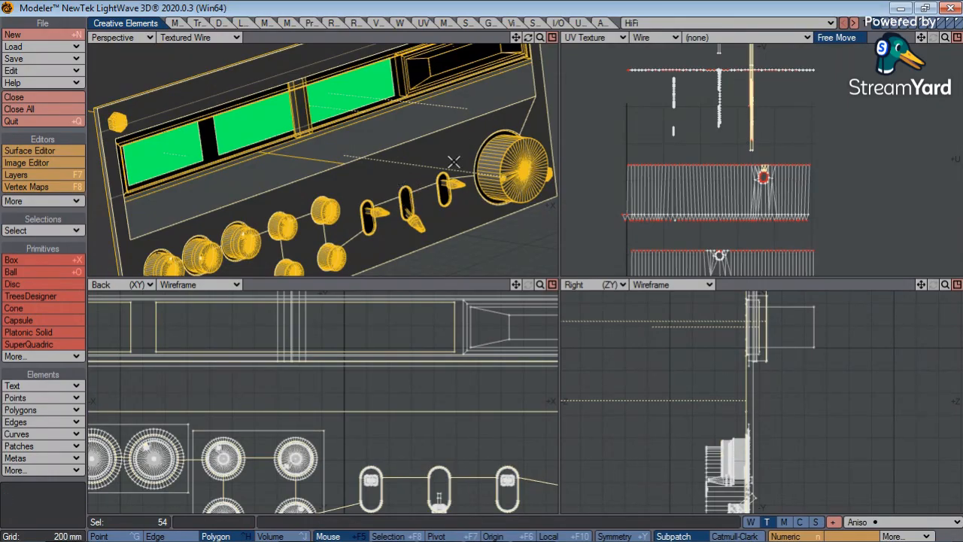
key("g")
key("g")
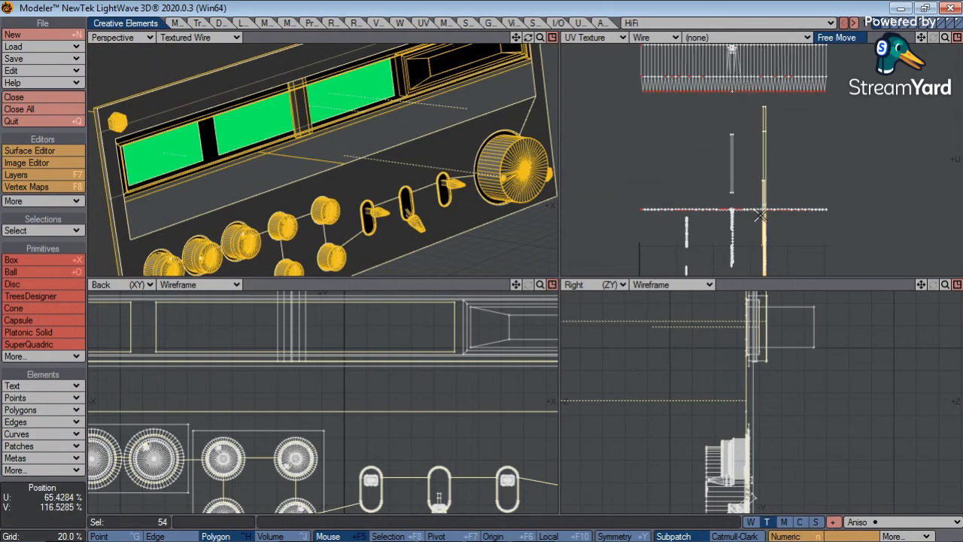
key("g")
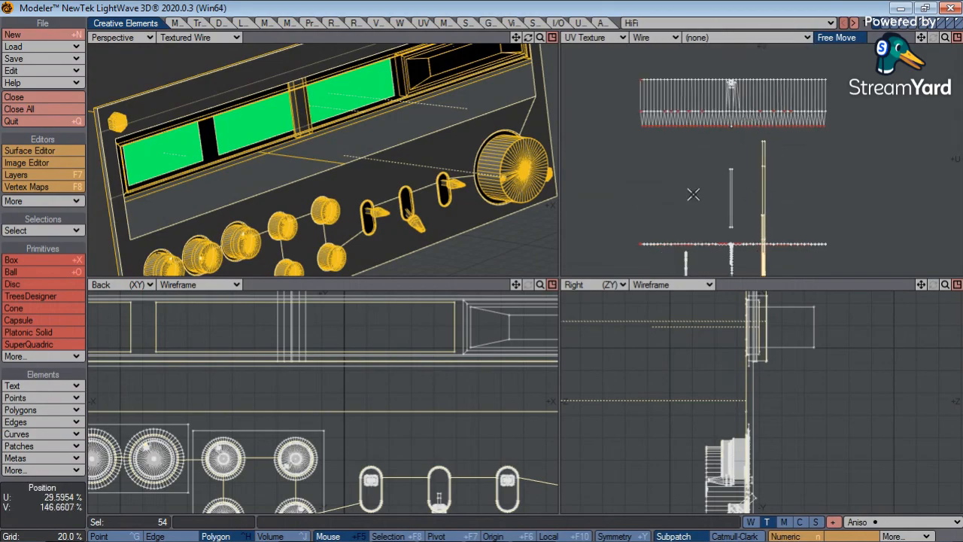
Show only the second layer and lasso the small vertical pieces in its Aniso map to locate them on the buttons.
left_click(884, 24)
key("a")
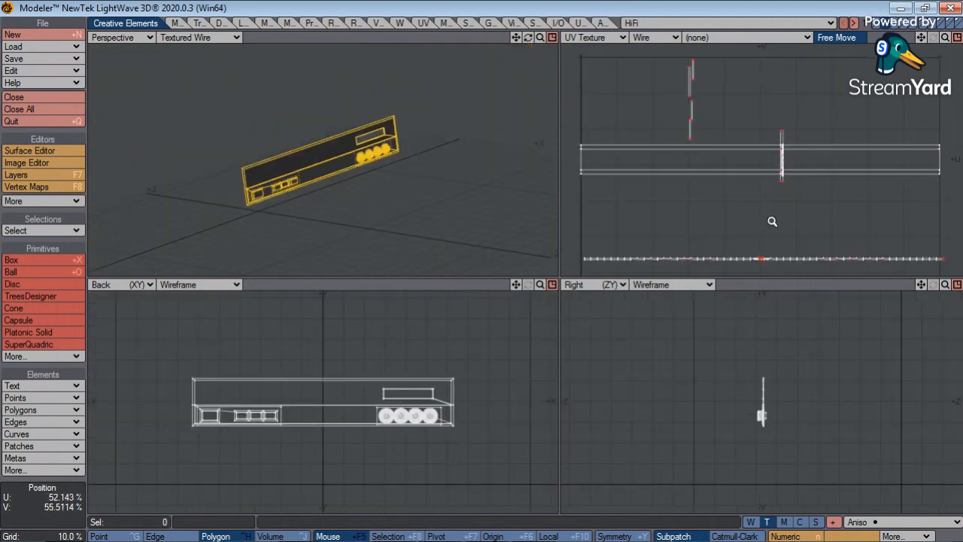
mouse_move(762, 227)
left_mouse_down("ctrl+alt")
mouse_move(768, 236)
mouse_move(710, 213)
left_mouse_up("ctrl+alt")
mouse_move(708, 104)
right_mouse_down()
mouse_move(737, 101)
mouse_move(723, 83)
right_mouse_up()
key("shift+a")
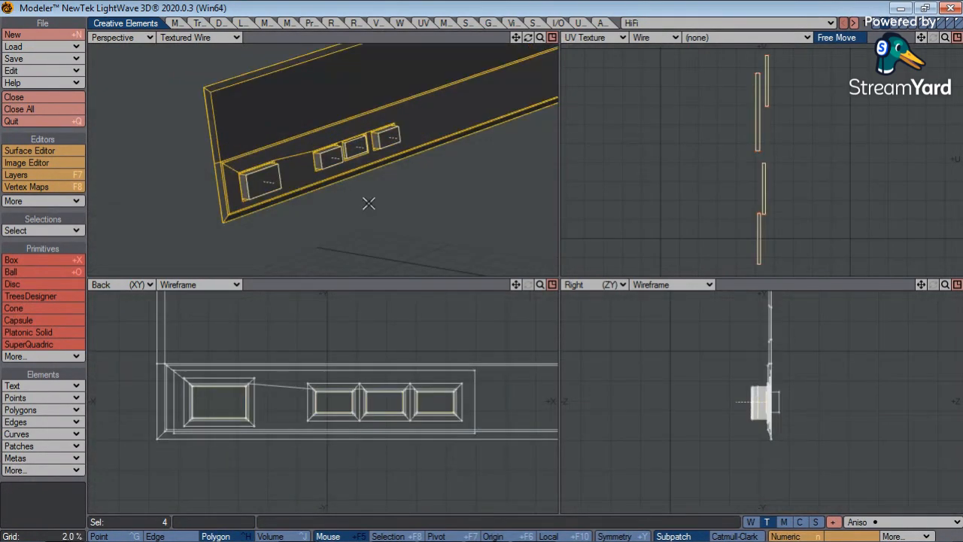
left_click(56, 521)
key("a")
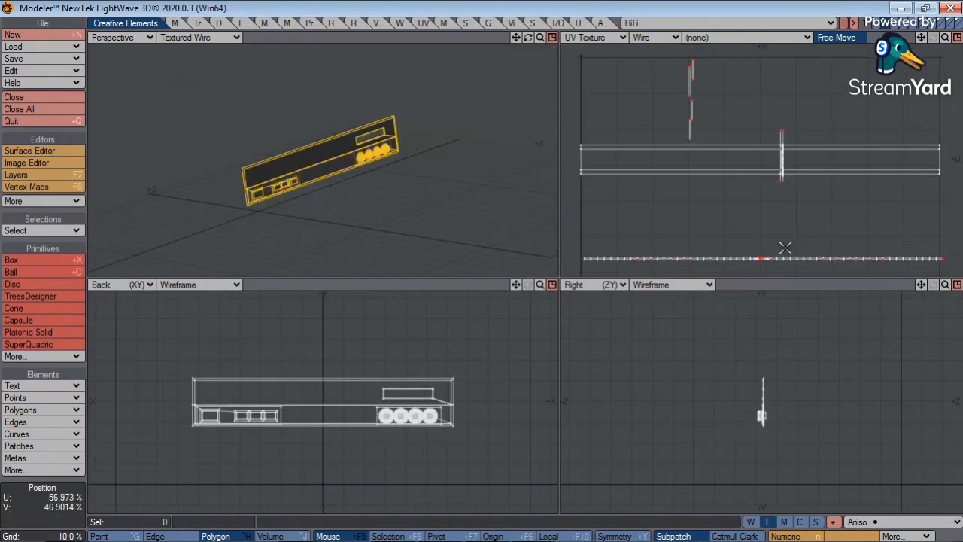
Lasso the thin horizontal strip in the second layer's Aniso map to locate it on the four knobs.
mouse_move(707, 229)
right_mouse_down()
mouse_move(841, 295)
mouse_move(641, 221)
right_mouse_up()
key("shift+a")
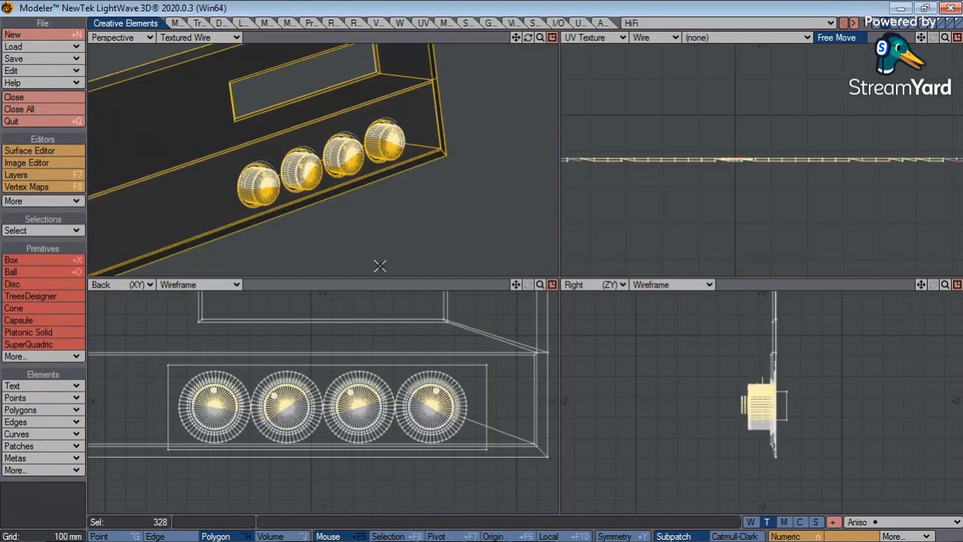
left_click(13, 508)
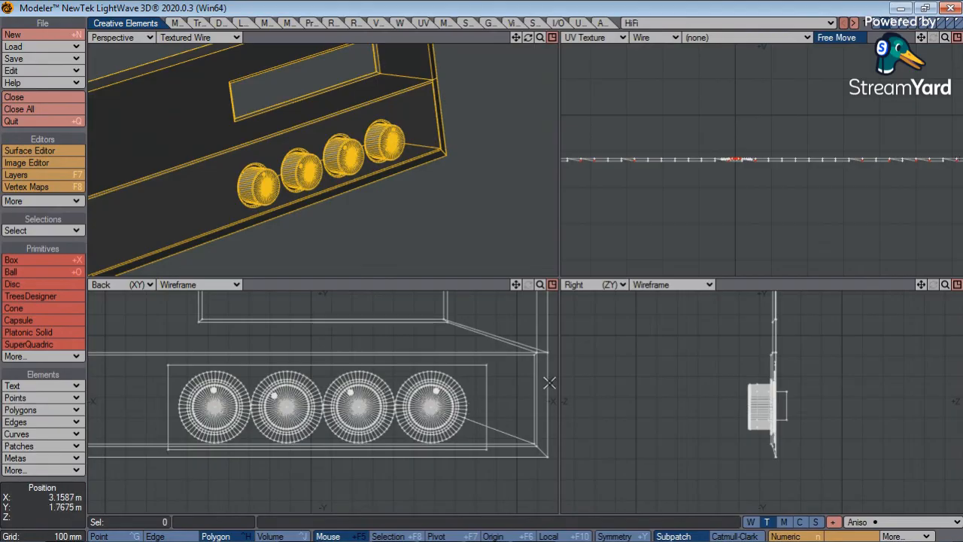
key("a")
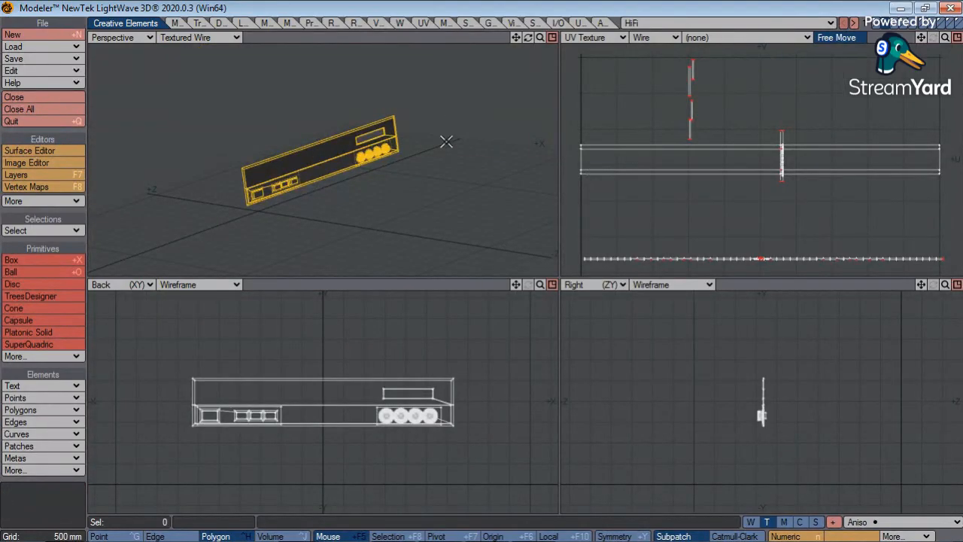
Display the following layers one at a time, from the ring-shaped part through the plates to the front labels.
left_click(893, 24)
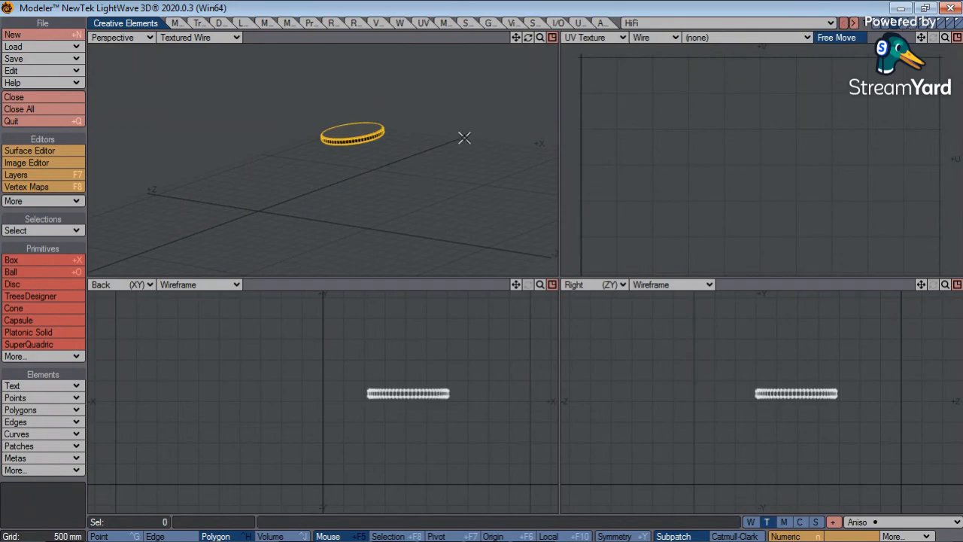
left_click(903, 25)
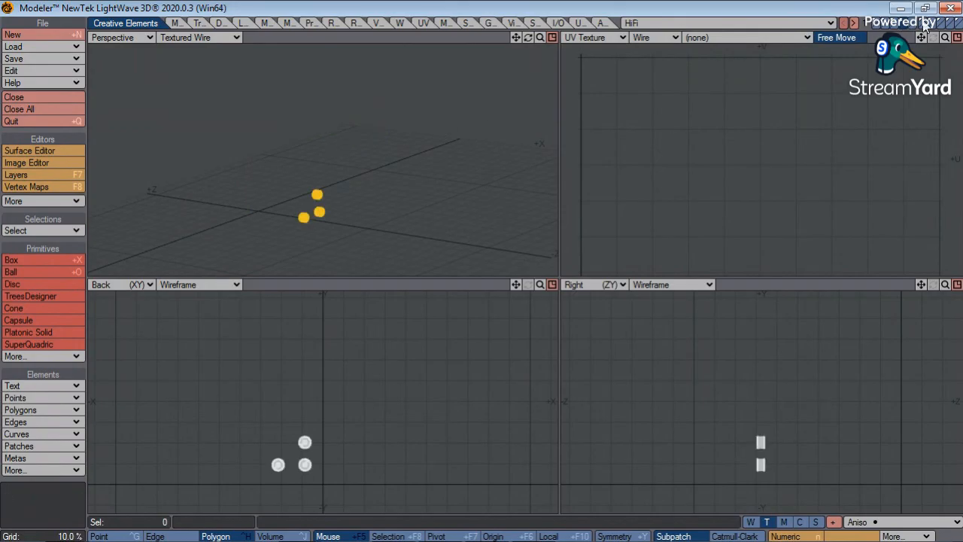
left_click(923, 26)
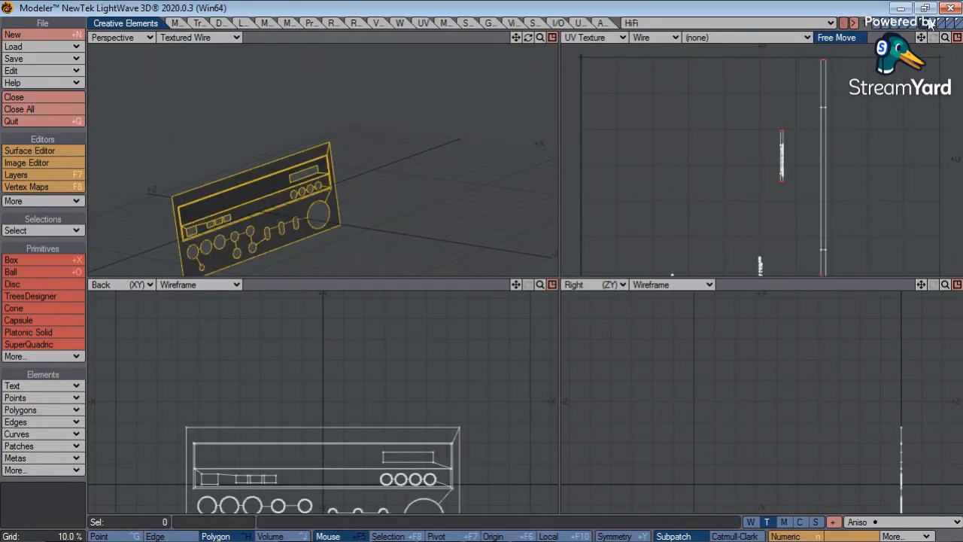
left_click(934, 25)
left_click(940, 25)
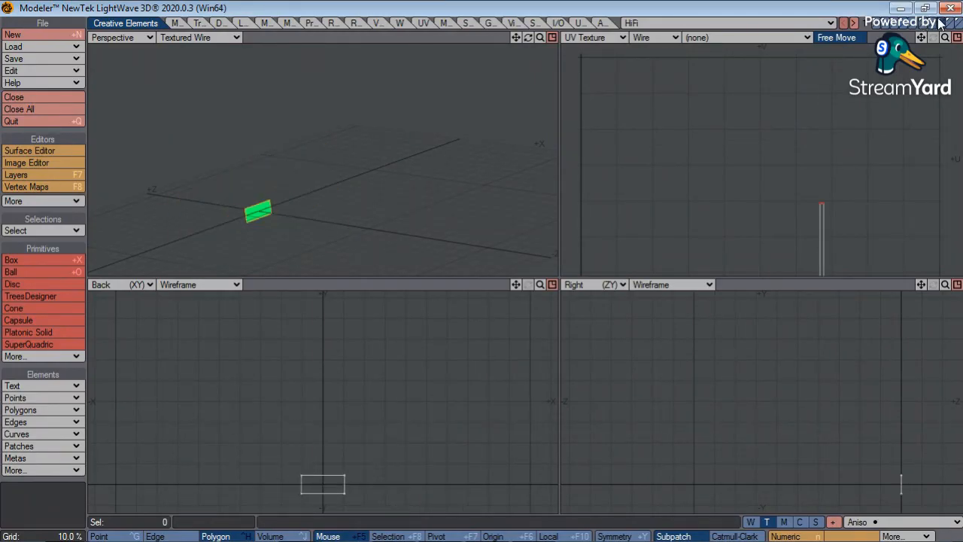
left_click(949, 24)
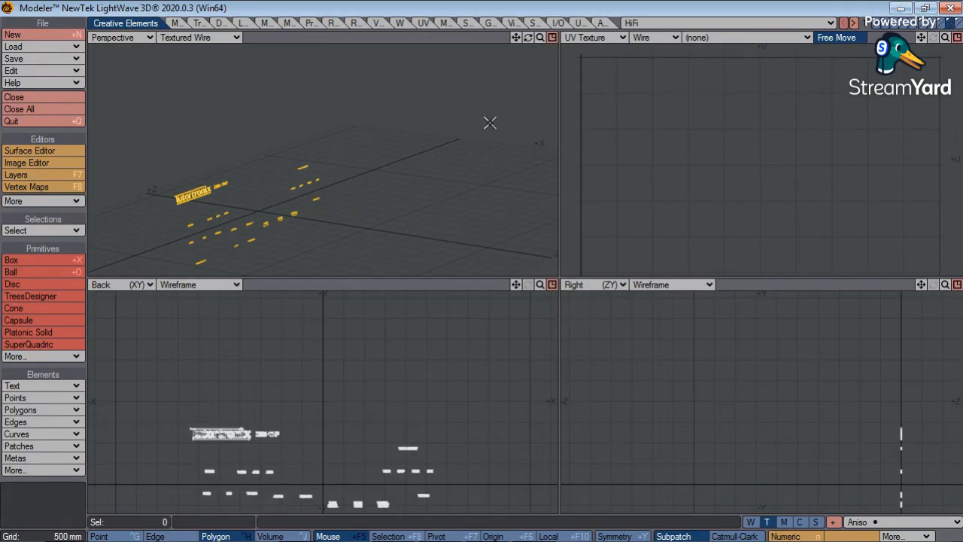
Open the layer list, show only the Tuner_Labels layer, and examine the FM and AM scale markings up close.
left_click(34, 176)
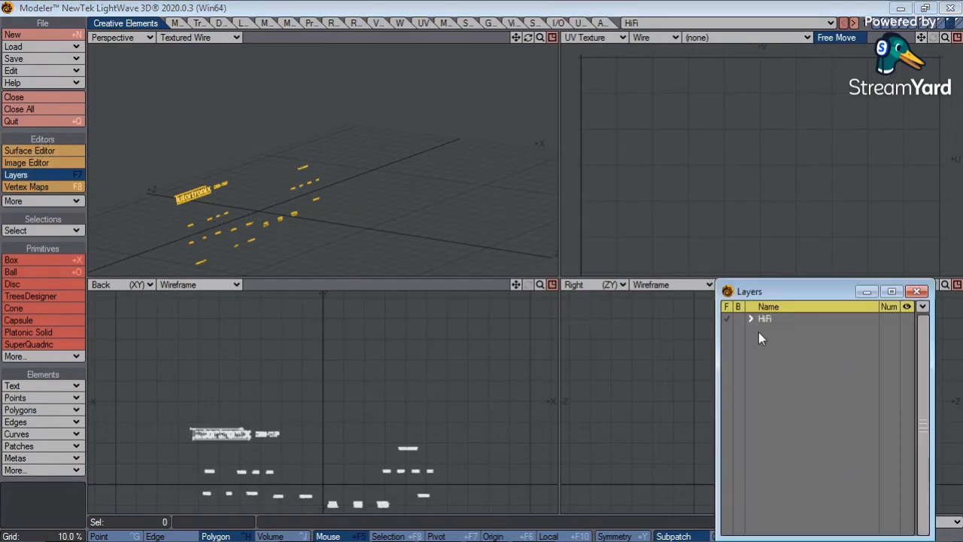
left_click(784, 439)
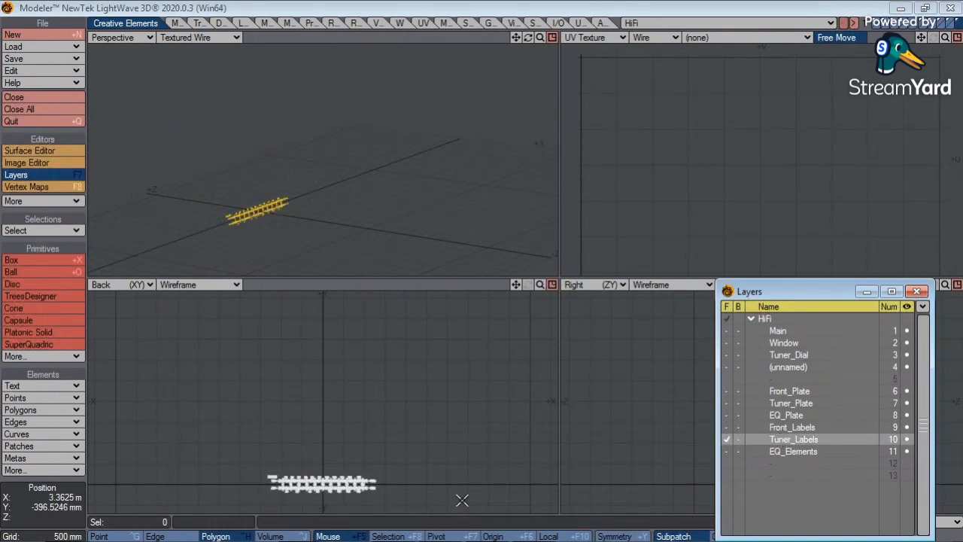
key("a")
left_click_drag(292, 428, 441, 441, "ctrl+alt")
key("g")
key("g")
key("g")
key("g")
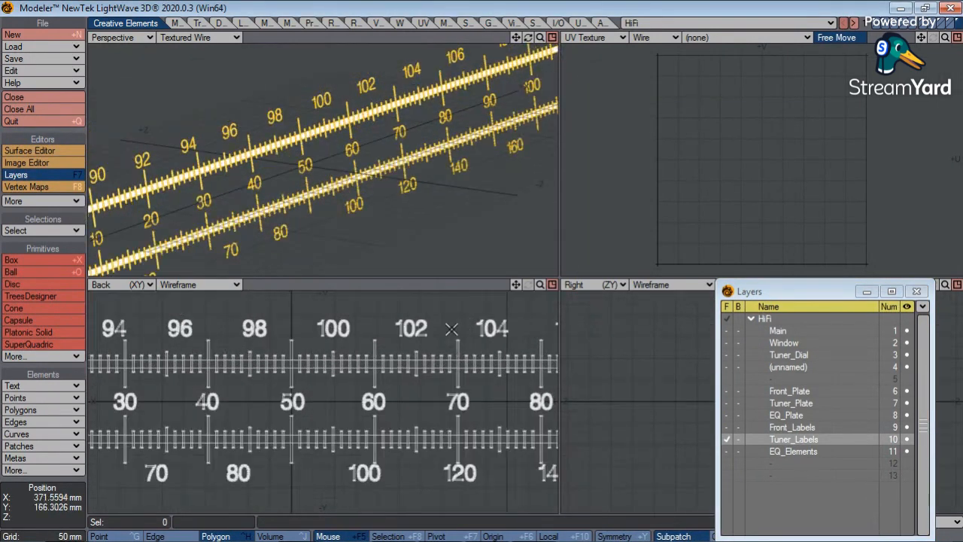
key("g")
key("g")
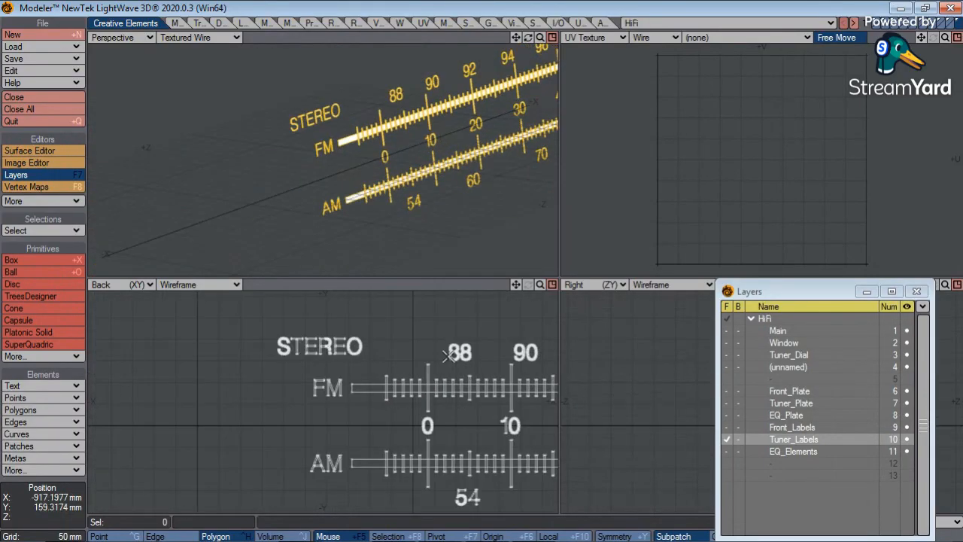
Switch to the EQ_Elements layer and on to Front_Labels, and maximize the Back viewport to read the labels.
left_click(802, 451)
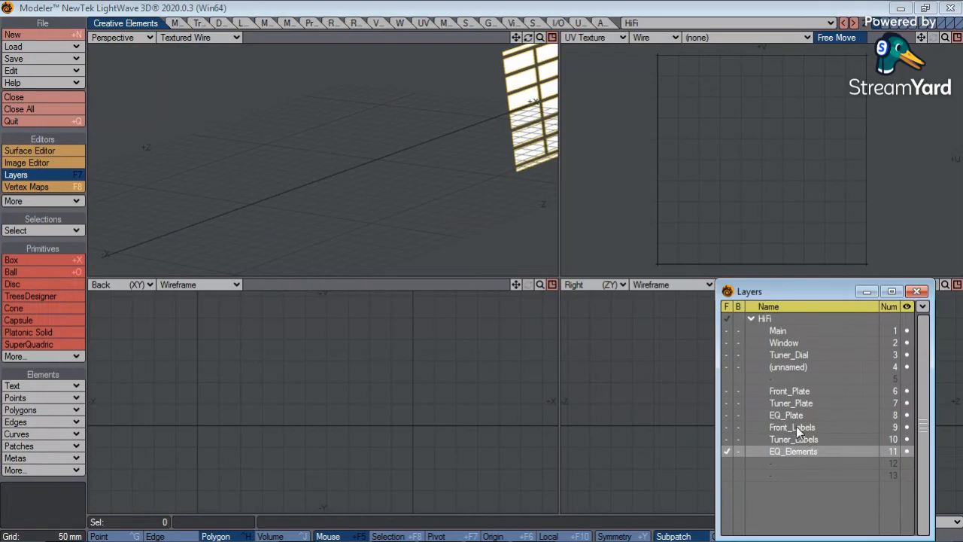
left_click(797, 427)
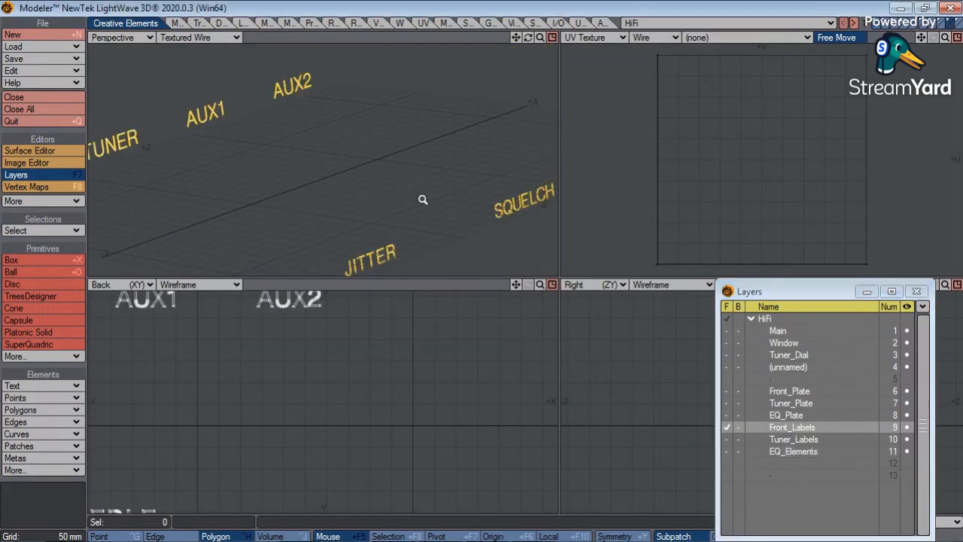
left_click_drag(423, 199, 359, 153, "ctrl+alt")
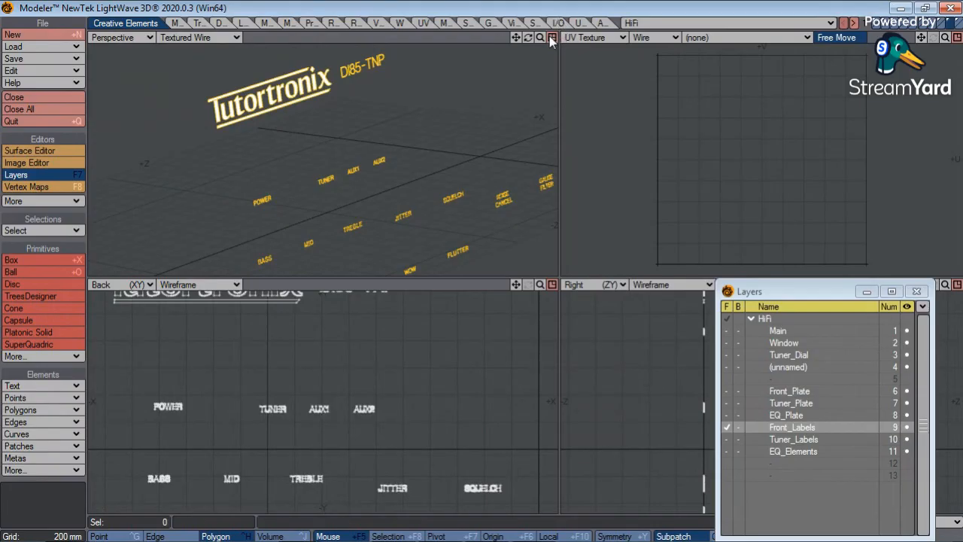
left_click(554, 284)
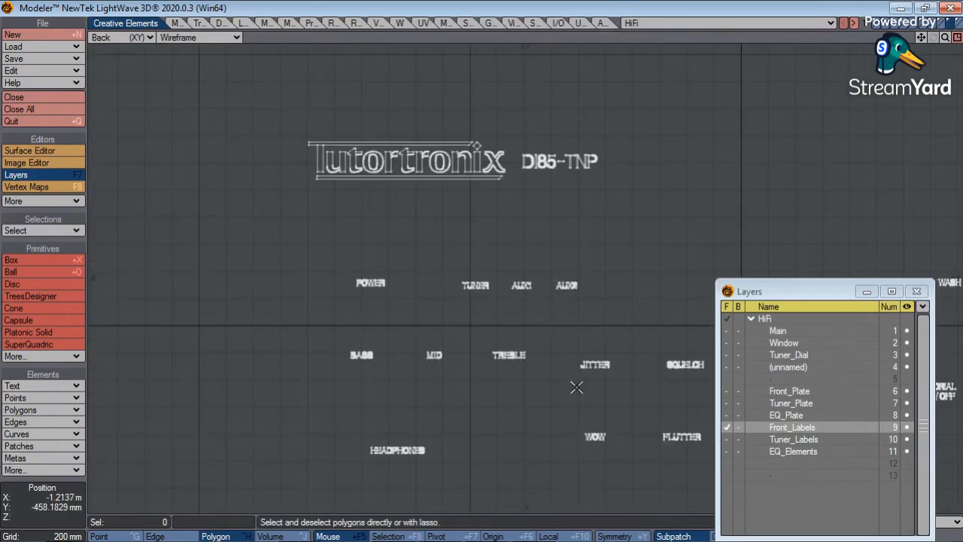
scroll(514, 387, "up", 4)
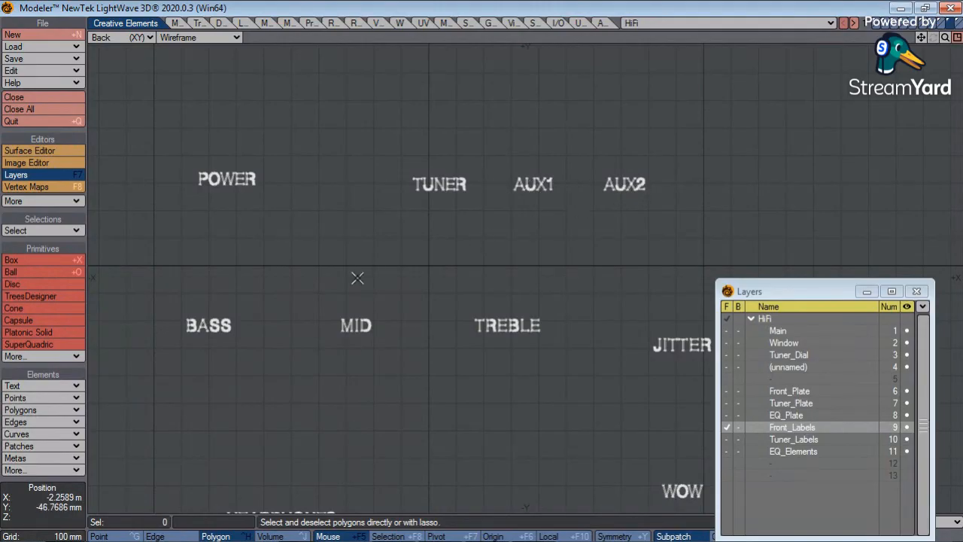
Close the layer list and examine the control labels from JITTER across to TUTORIAL ON/OFF.
left_click(917, 291)
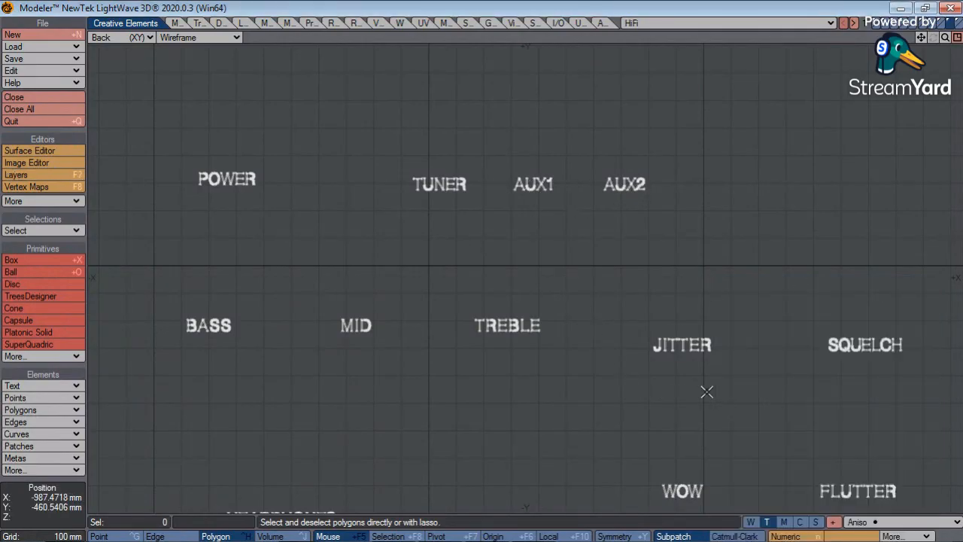
key("g")
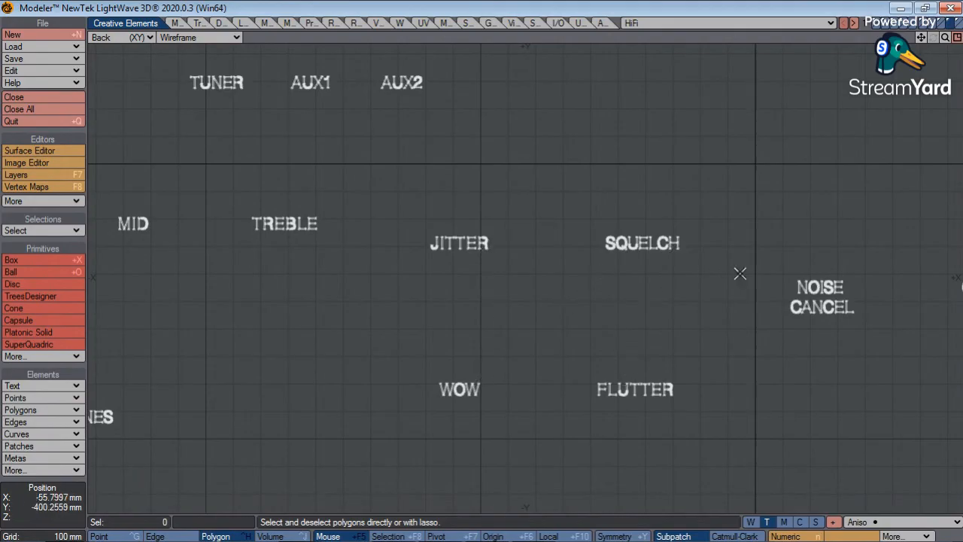
key("g")
key("g")
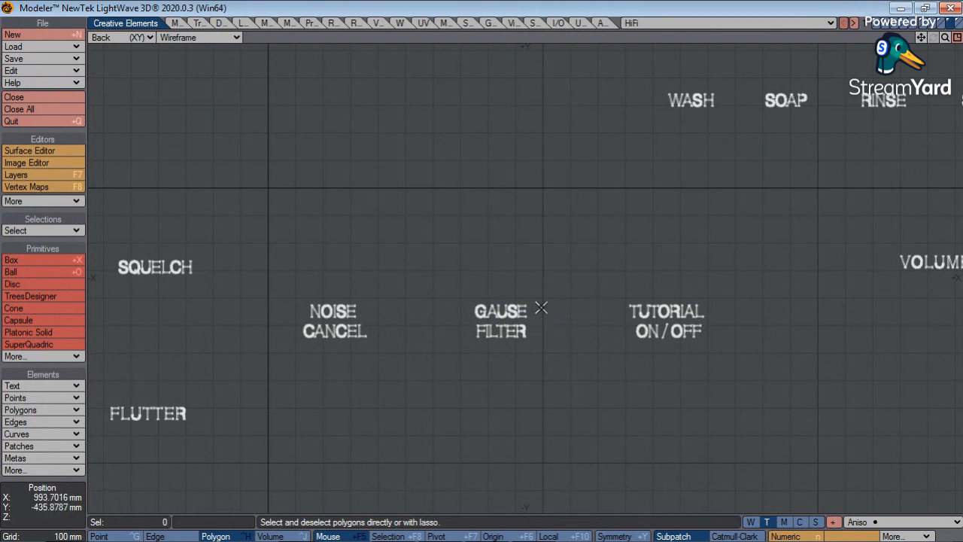
Examine the front labels from TREBLE and JITTER across to VOLUME, TUNE ADJUST and the WASH-to-SPIN row.
key("g")
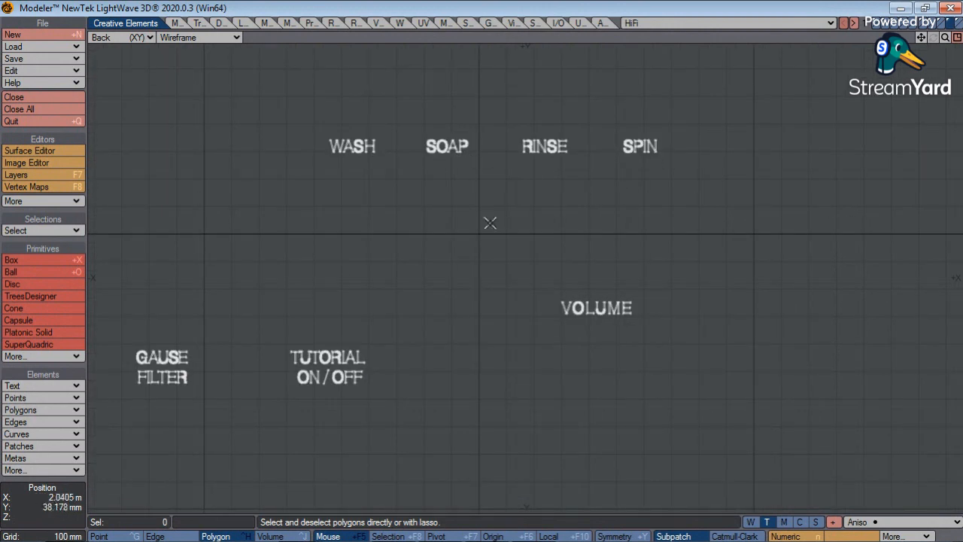
key("g")
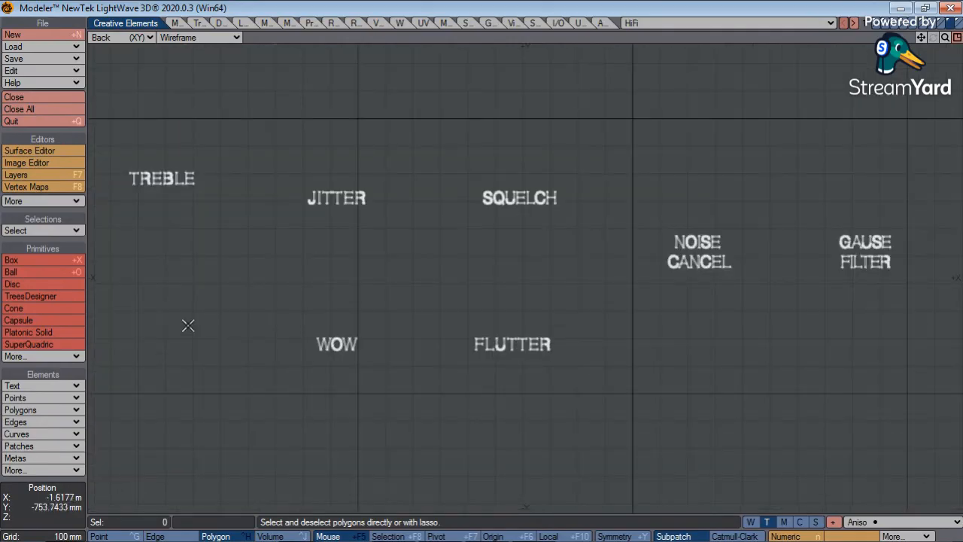
key("g")
key("g")
key("g")
key("g")
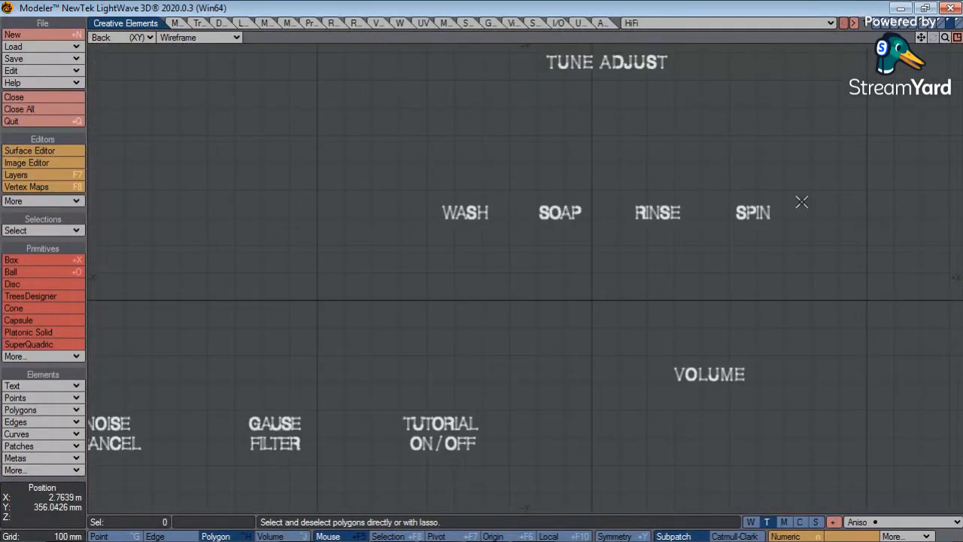
key("g")
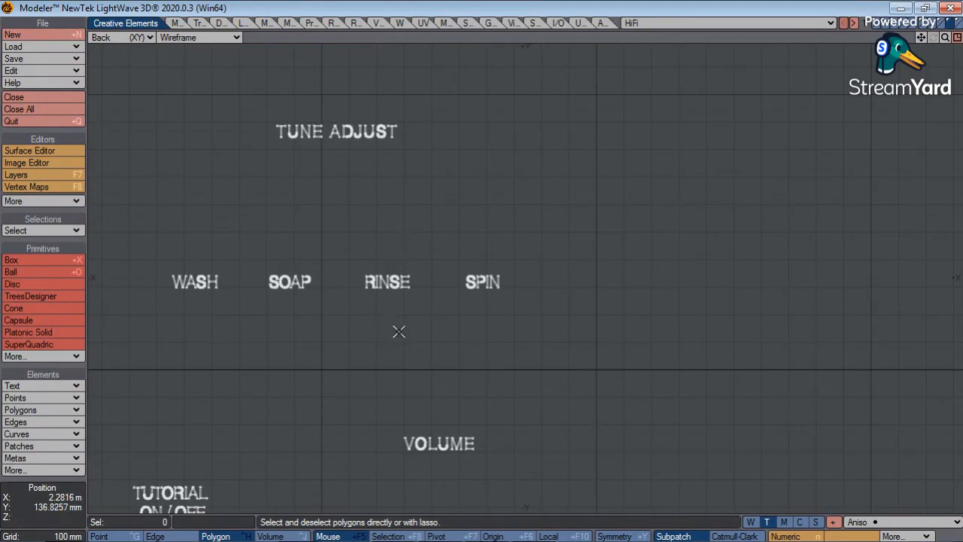
left_click_drag(429, 354, 274, 353, "ctrl+alt")
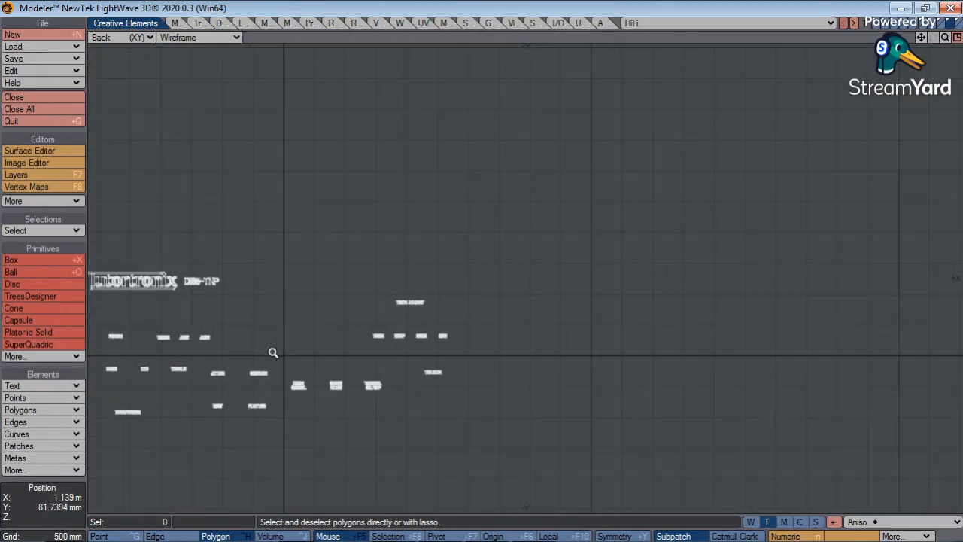
key("g")
left_click_drag(497, 301, 619, 327, "ctrl+alt")
key("g")
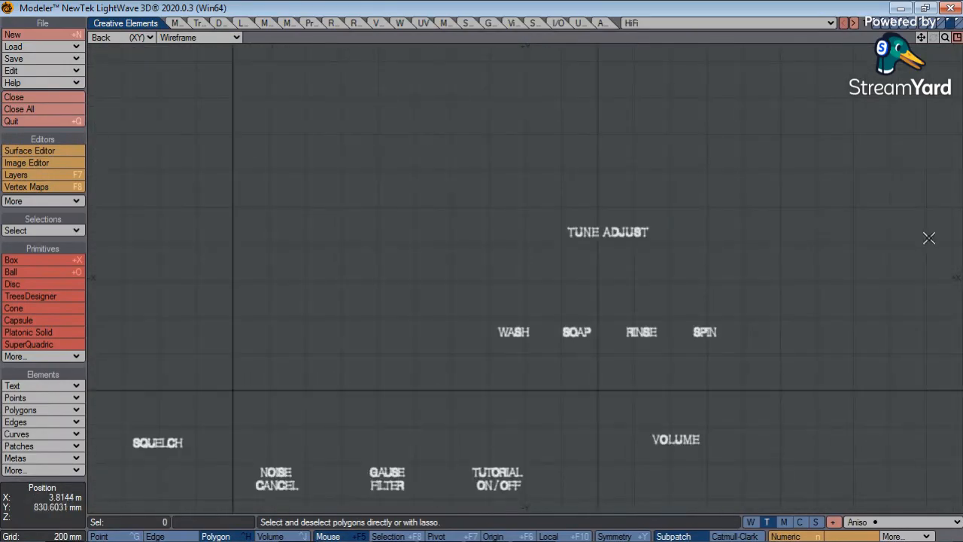
Lasso-select the WASH, SOAP, RINSE and SPIN labels, fit the view to them, deselect them, and return to viewing the other labels.
mouse_move(497, 275)
right_mouse_down()
mouse_move(731, 394)
mouse_move(600, 268)
right_mouse_up()
key("shift+a")
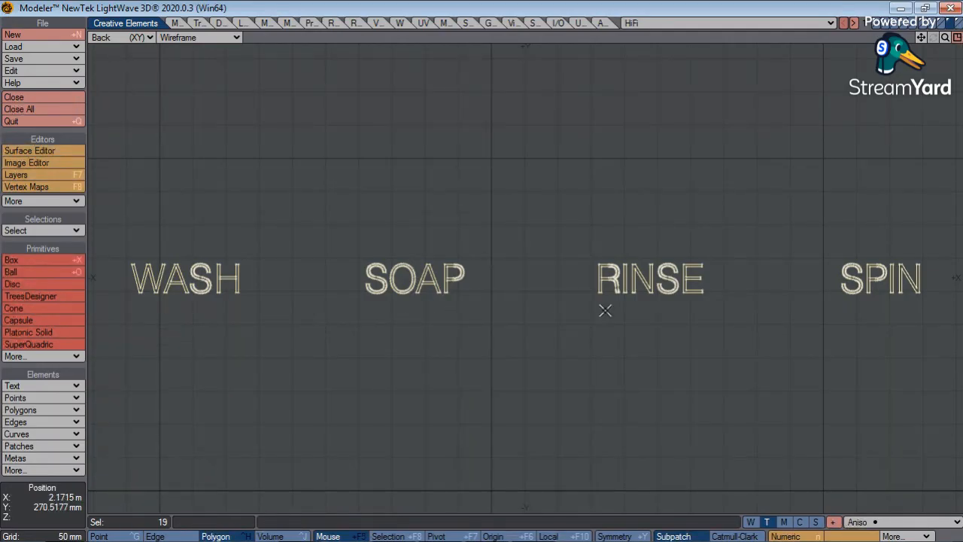
key("a")
left_click(56, 507)
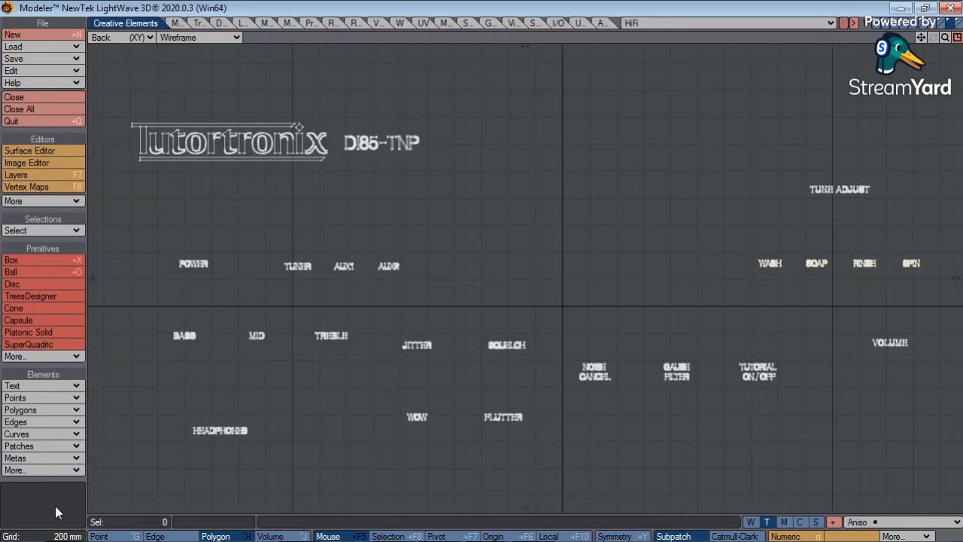
left_click_drag(508, 338, 549, 344, "ctrl+alt")
key("g")
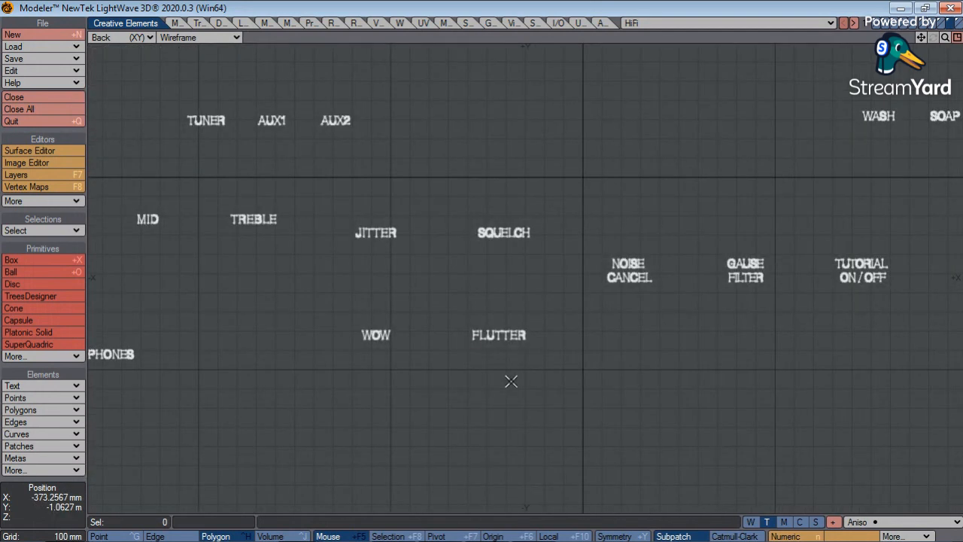
Close Modeler, switch to Layout with the HiFi_v3 scene, and open the Surface Editor.
left_click(950, 8)
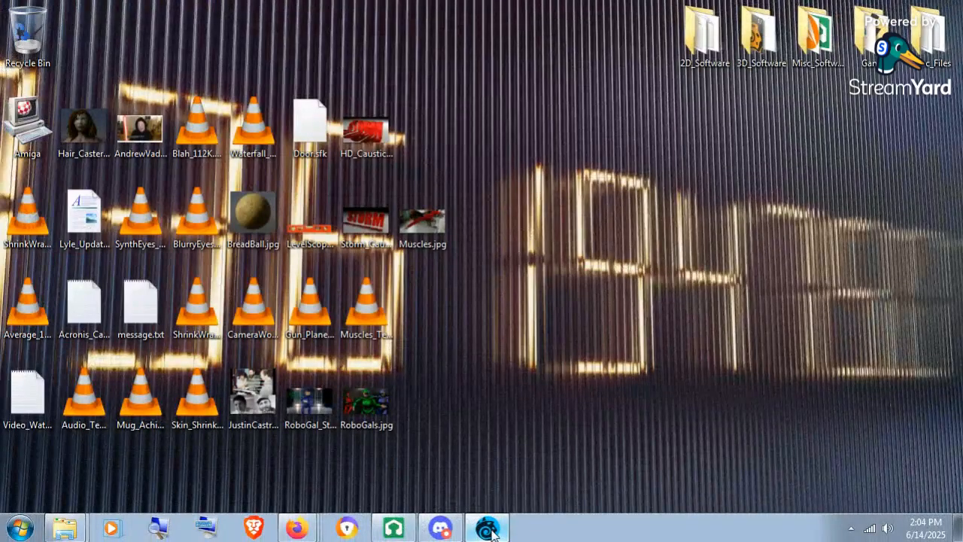
left_click(486, 535)
left_click(29, 140)
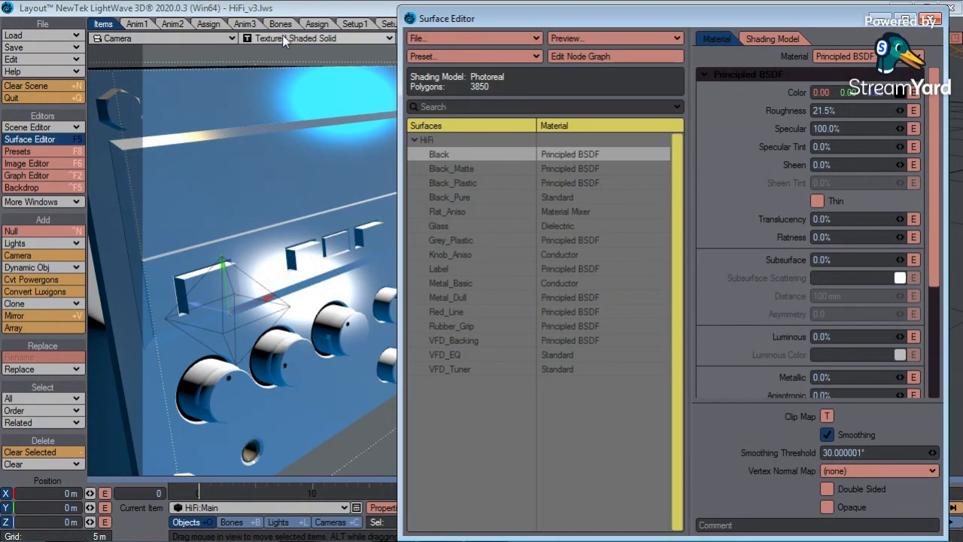
Render the camera view in VPR, pick the front panel's Flat_Aniso surface from it, and return to Shaded Solid.
left_click(316, 38)
left_click(316, 136)
double_click(307, 410)
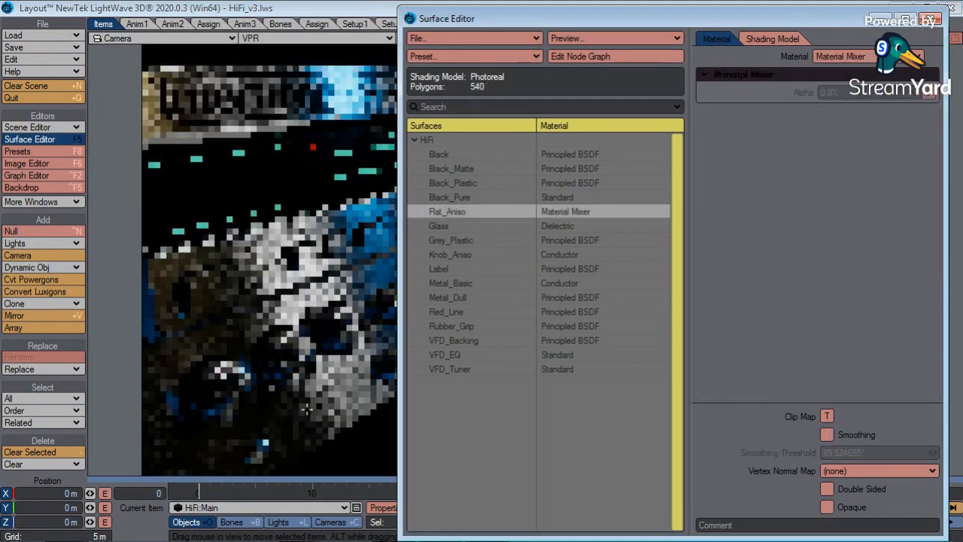
left_click(280, 39)
left_click(283, 71)
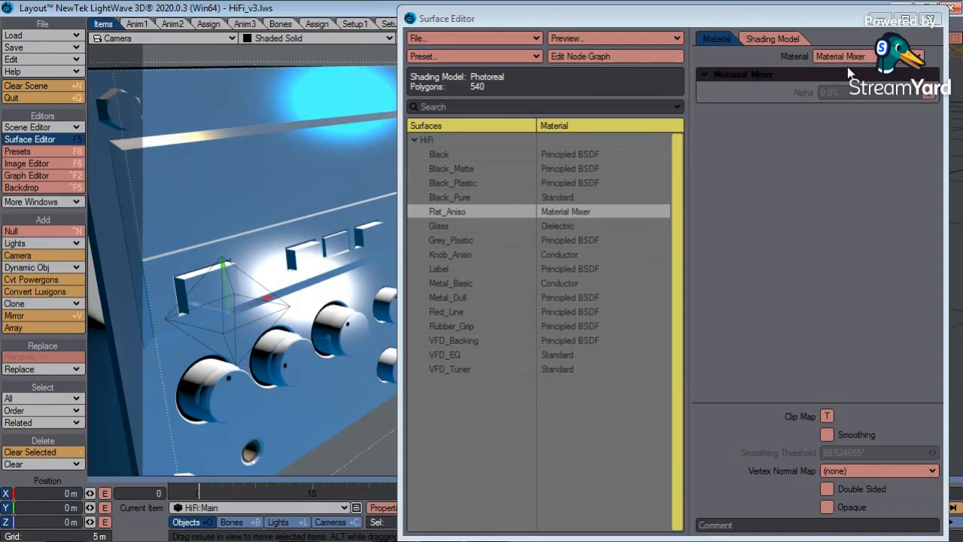
Open the node graph of the Flat_Aniso surface, enlarge the Node Editor window, and select the Conductor node.
left_click(624, 54)
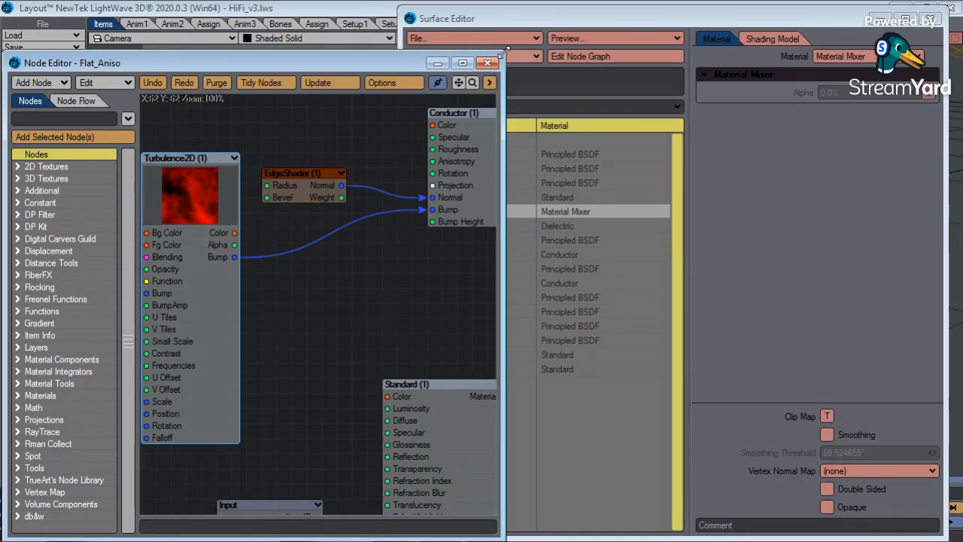
left_click_drag(505, 51, 895, 4)
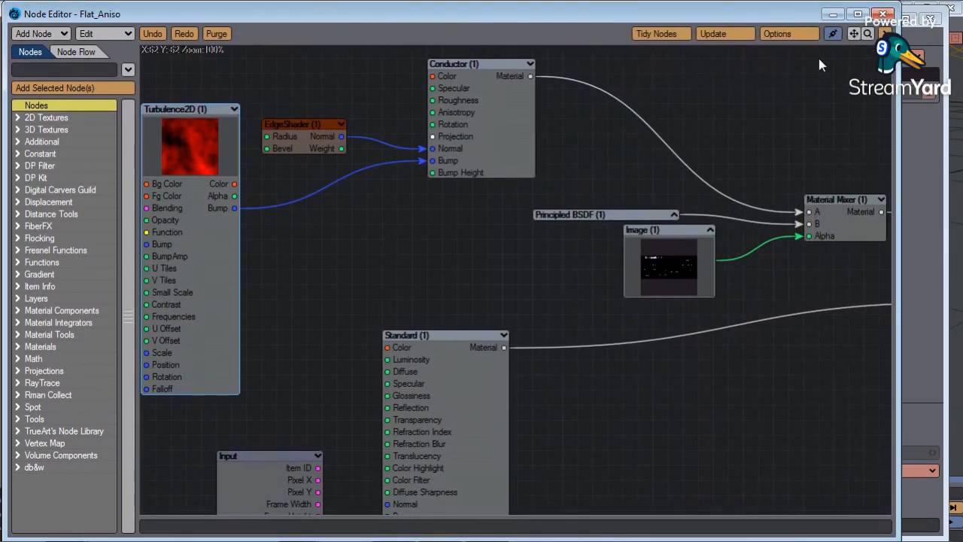
left_click_drag(854, 34, 906, 50)
left_click(546, 133)
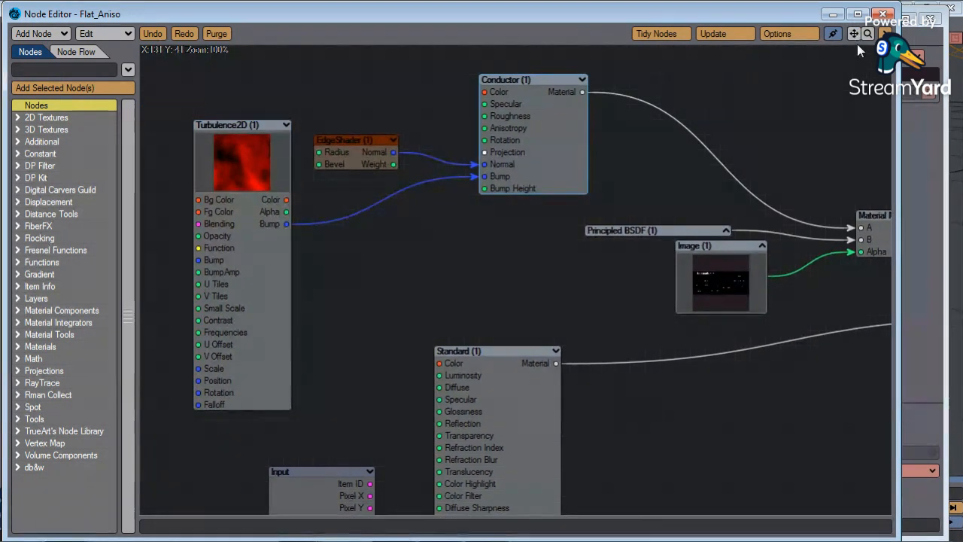
Move the Image node down, expand the Principled BSDF node, and shift it clear of the Material Mixer connections.
left_click_drag(855, 35, 648, 0)
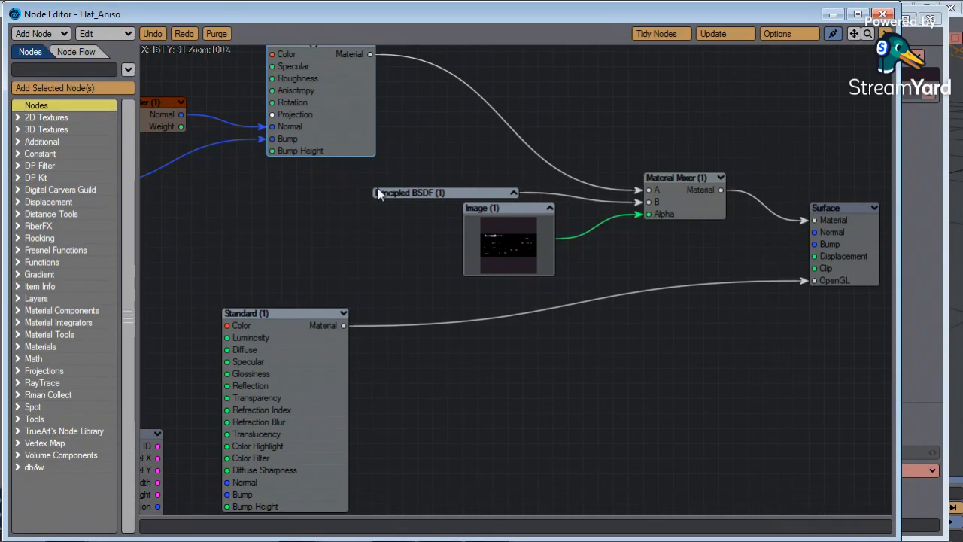
left_click_drag(511, 226, 514, 392)
left_click(514, 193)
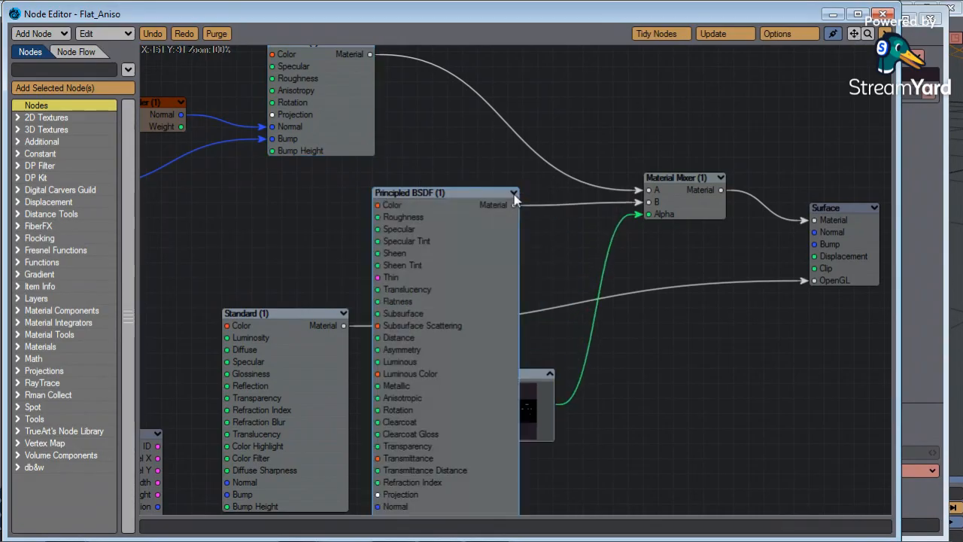
left_click_drag(459, 257, 414, 242)
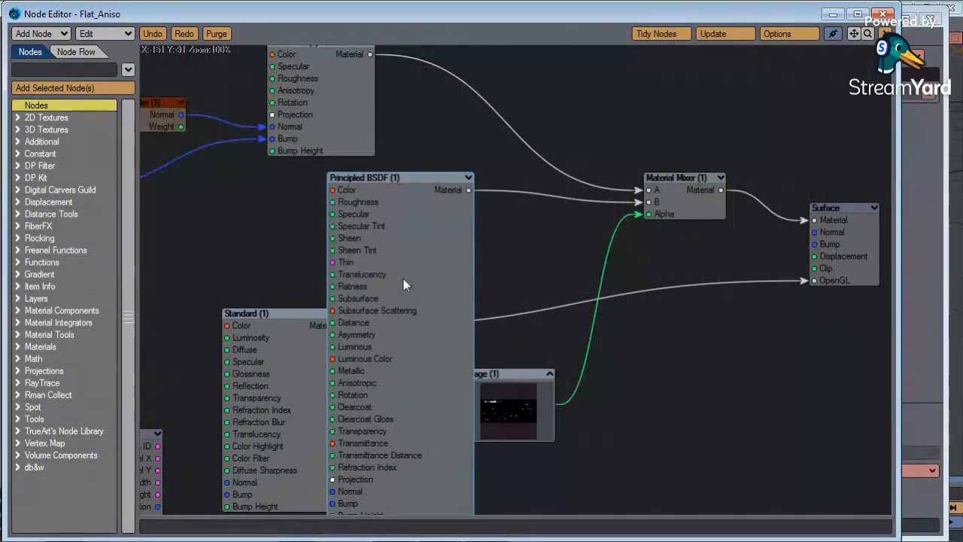
Inspect the attributes of the Principled BSDF node and the settings of the Front_Labels.png Image node.
double_click(406, 275)
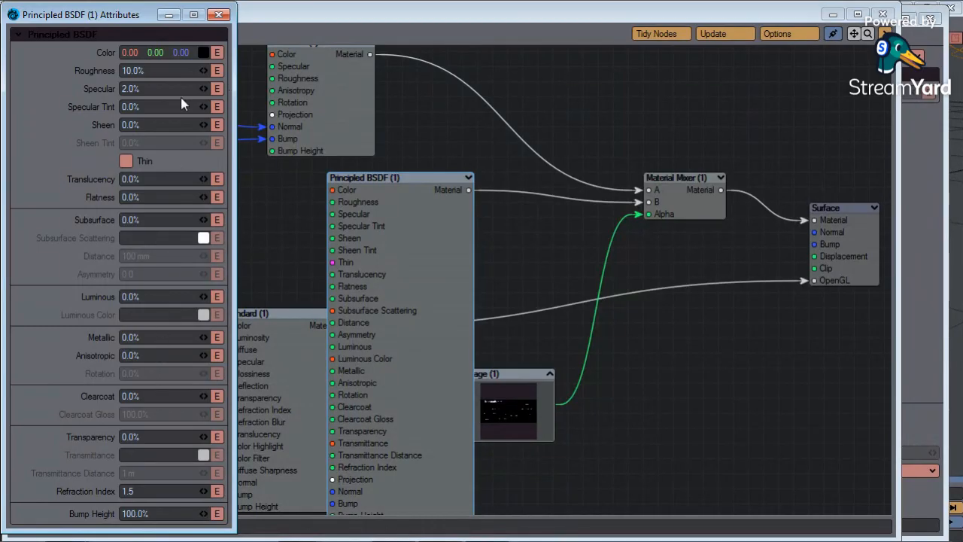
left_click(218, 14)
double_click(511, 424)
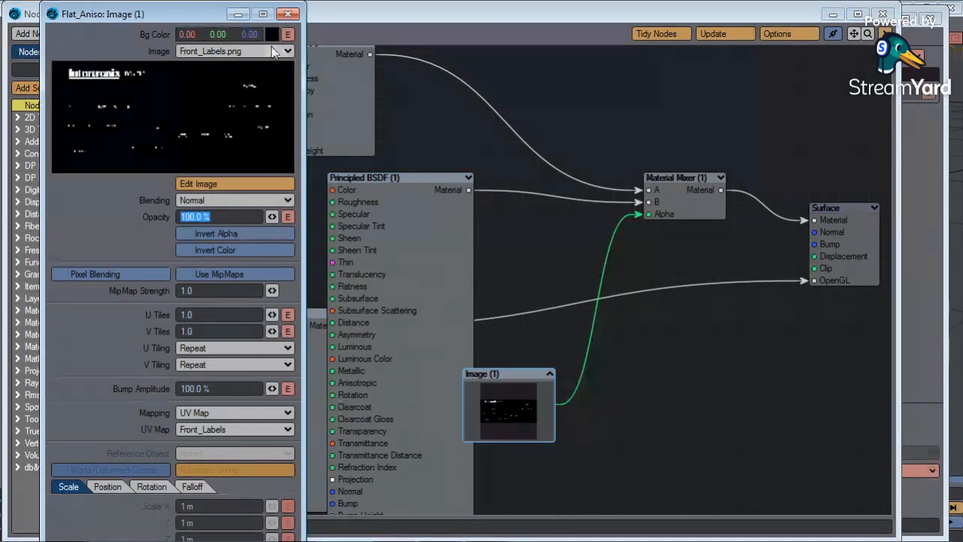
left_click(288, 15)
Review the Conductor and Material Mixer connections, recheck the Image node's label mask, and close the Node Editor.
left_click_drag(856, 36, 962, 94)
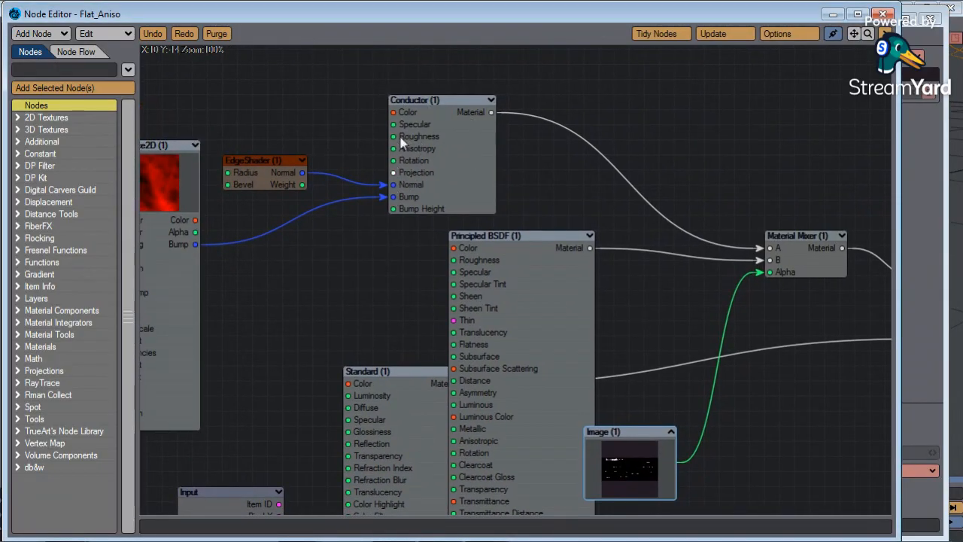
left_click_drag(855, 35, 815, 0)
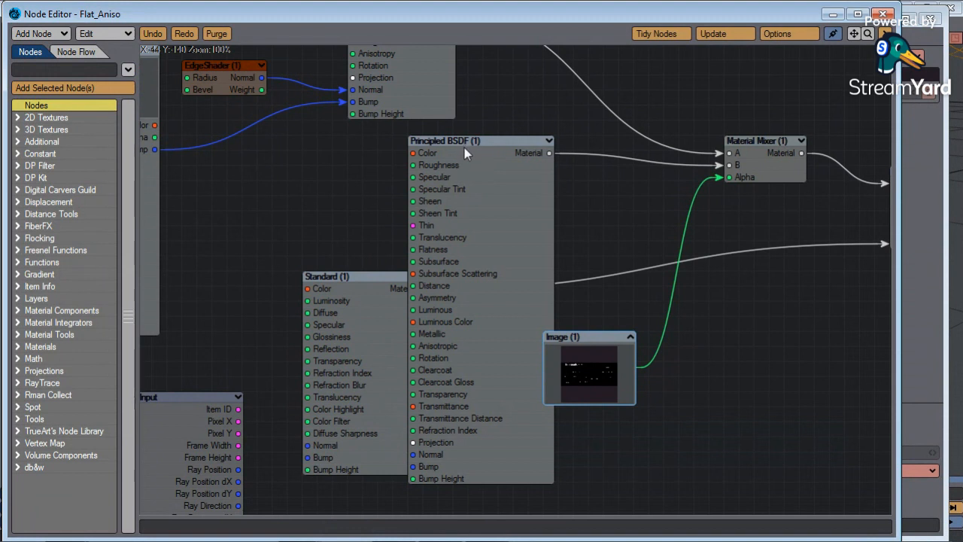
double_click(601, 361)
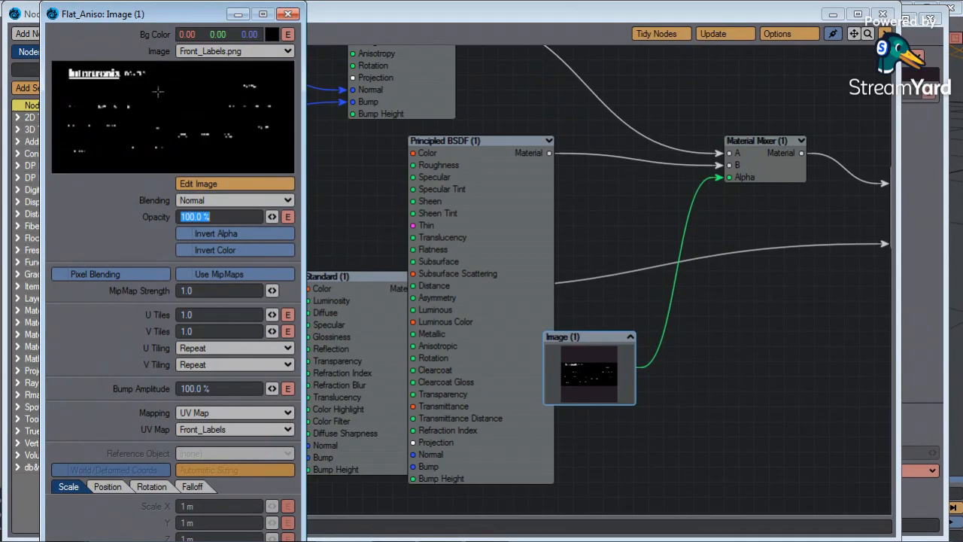
left_click(288, 14)
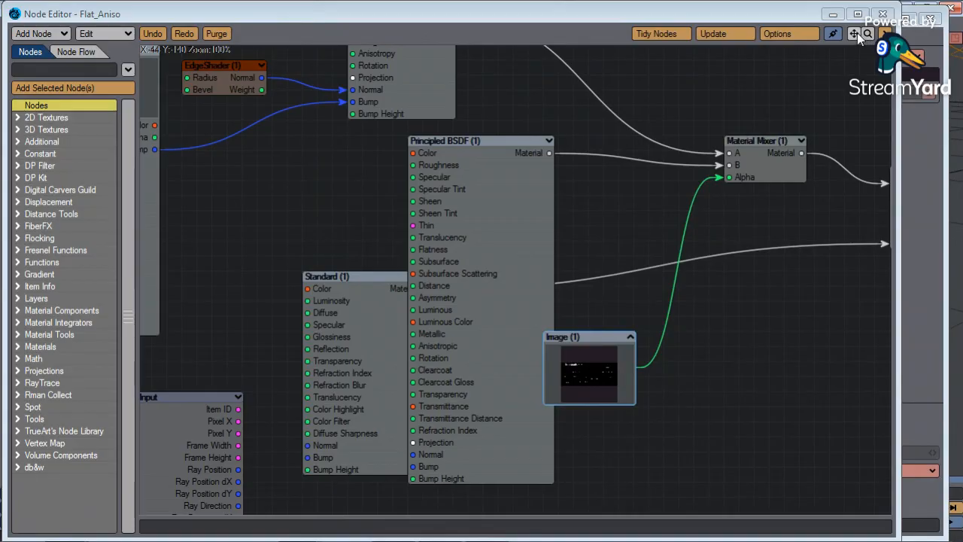
mouse_move(855, 33)
left_mouse_down()
mouse_move(962, 51)
mouse_move(872, 34)
left_mouse_up()
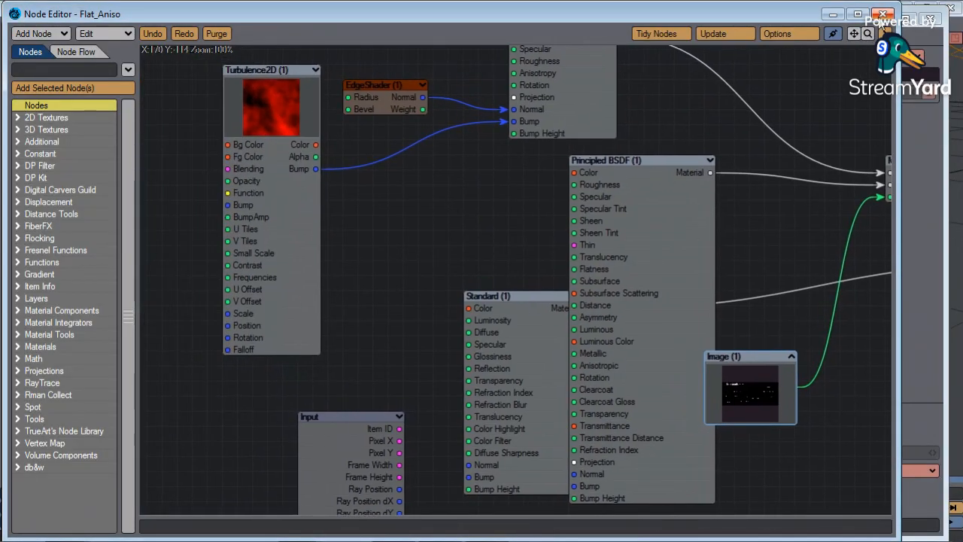
left_click(884, 15)
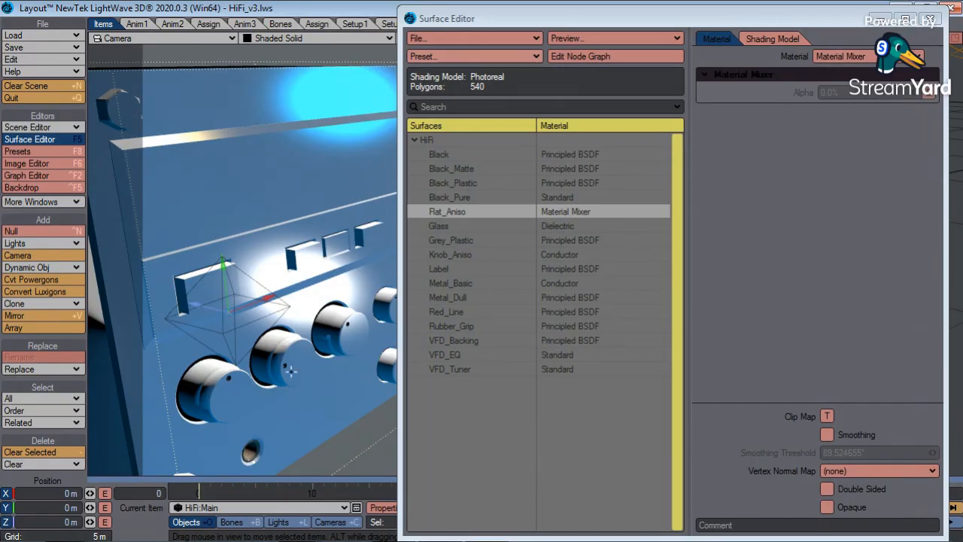
Render the camera view in VPR, pick the Knob_Aniso surface from a knob, and return to Shaded Solid.
left_click(299, 39)
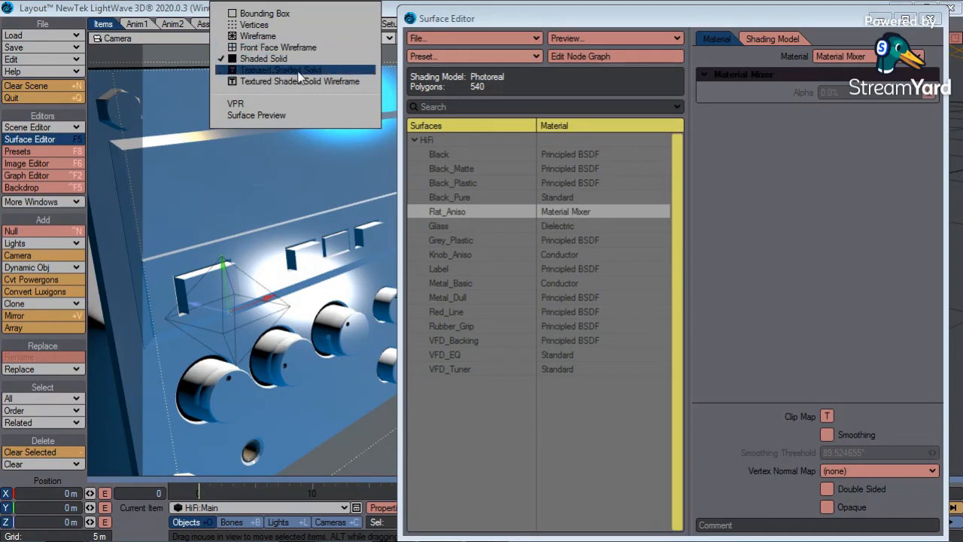
left_click(294, 104)
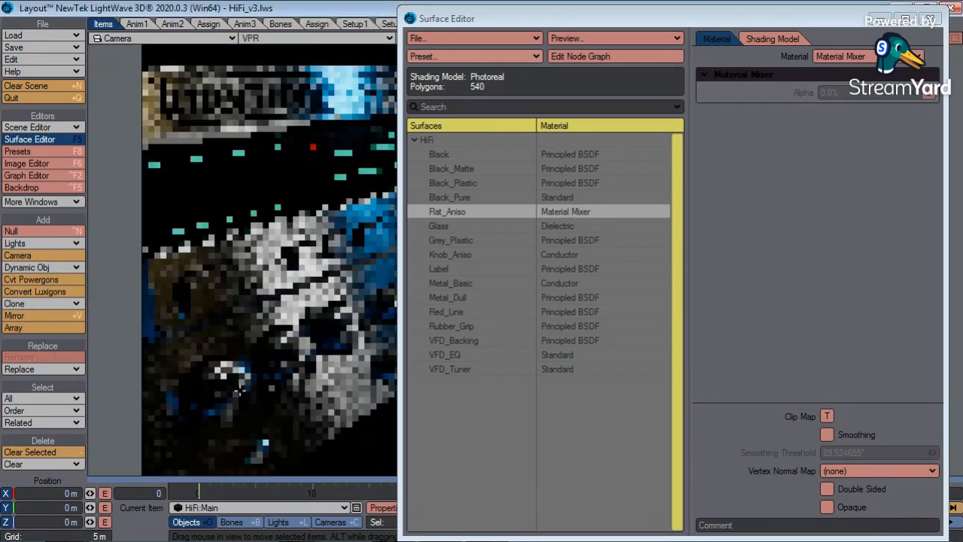
left_click(234, 402, "ctrl+shift")
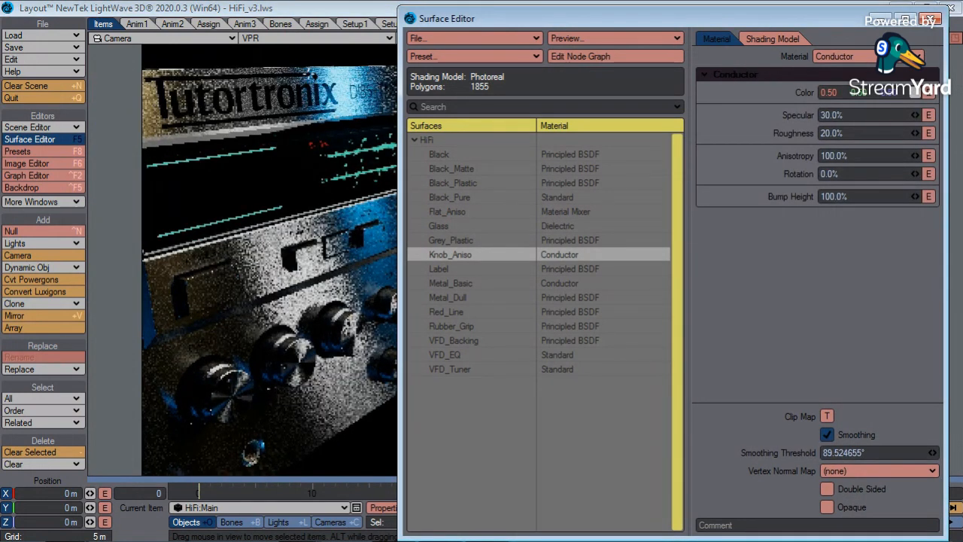
left_click(320, 40)
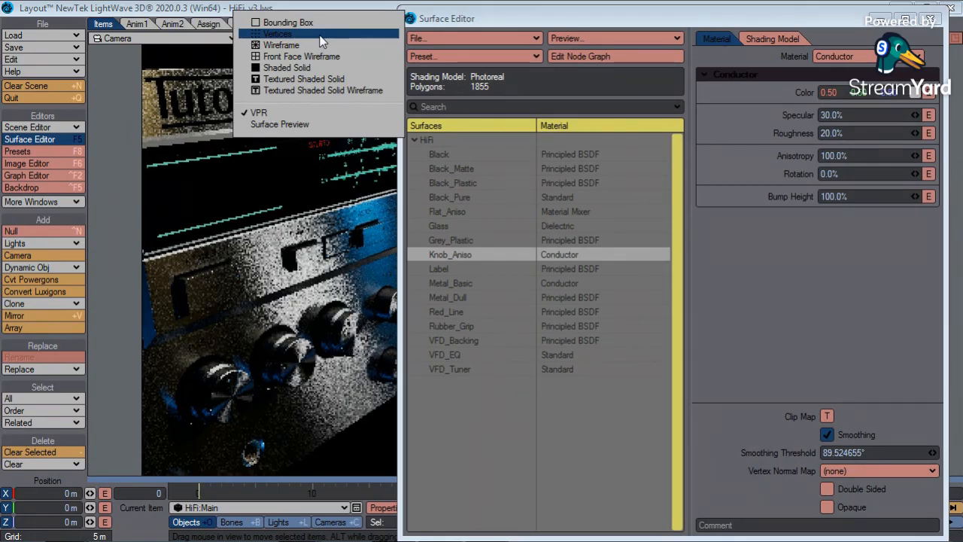
left_click(313, 68)
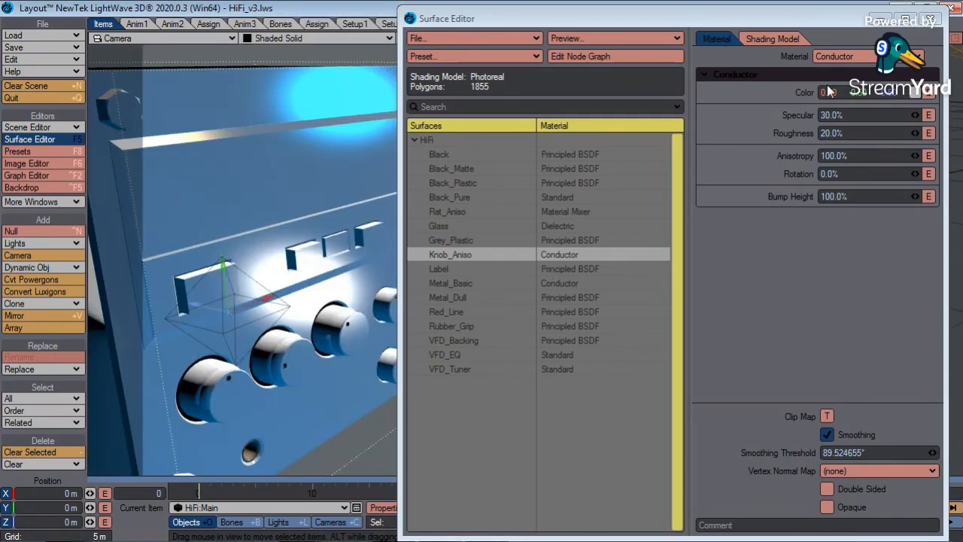
Open the Knob_Aniso node graph and spread out the Surface, Standard and Conductor nodes.
left_click(631, 54)
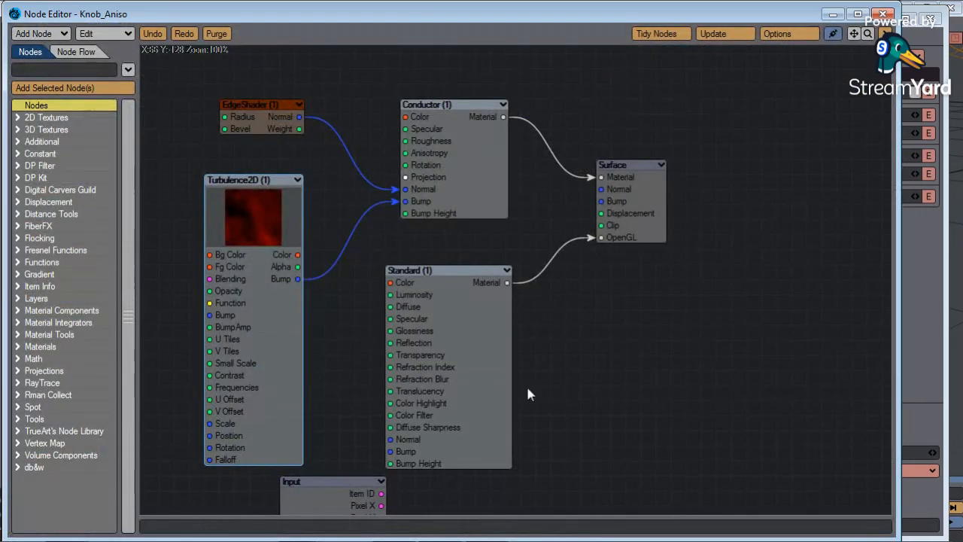
left_click_drag(647, 218, 737, 202)
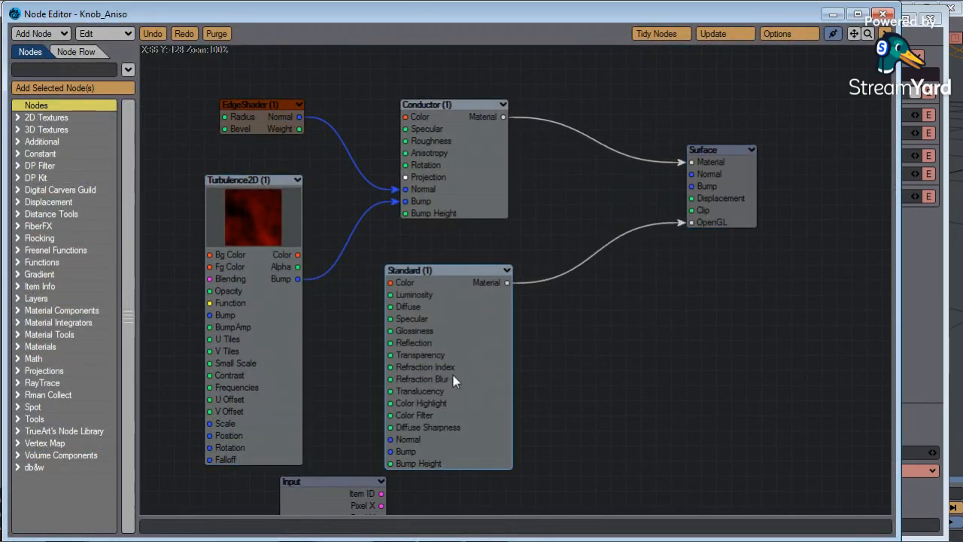
left_click_drag(453, 375, 557, 390)
left_click_drag(458, 149, 518, 134)
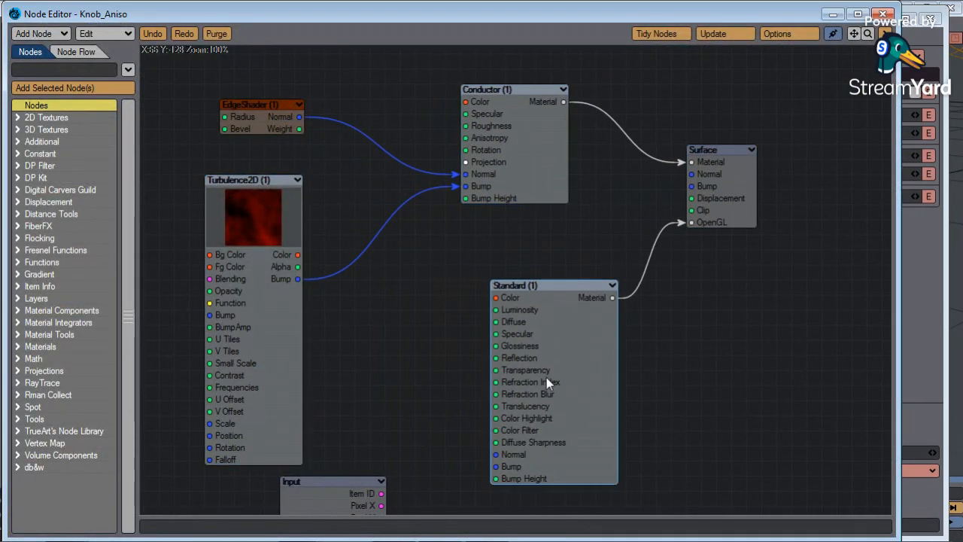
Align the Standard node beneath the Conductor node, select the EdgeShader node, and reposition the Node Editor after viewing the knobs behind it.
left_click_drag(547, 379, 521, 366)
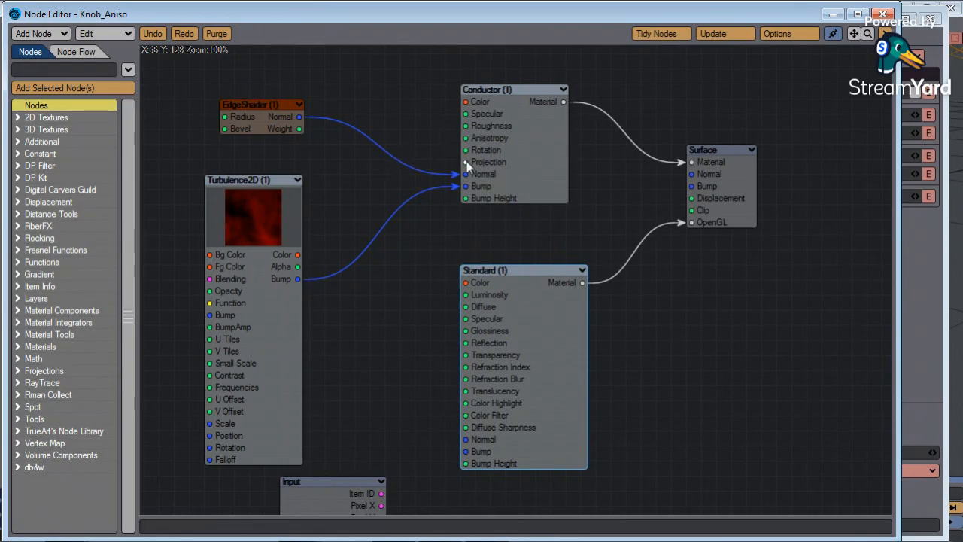
left_click(250, 123)
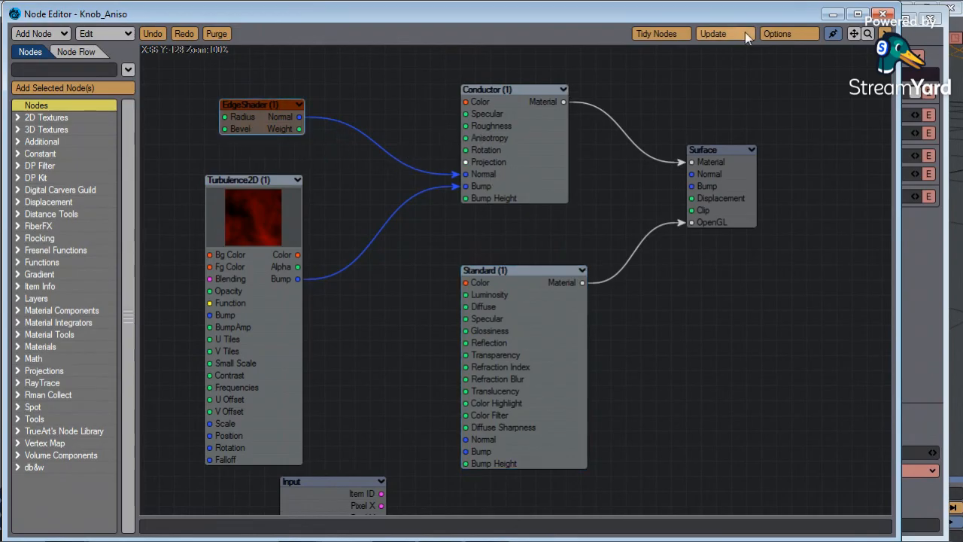
left_click_drag(772, 15, 932, 400)
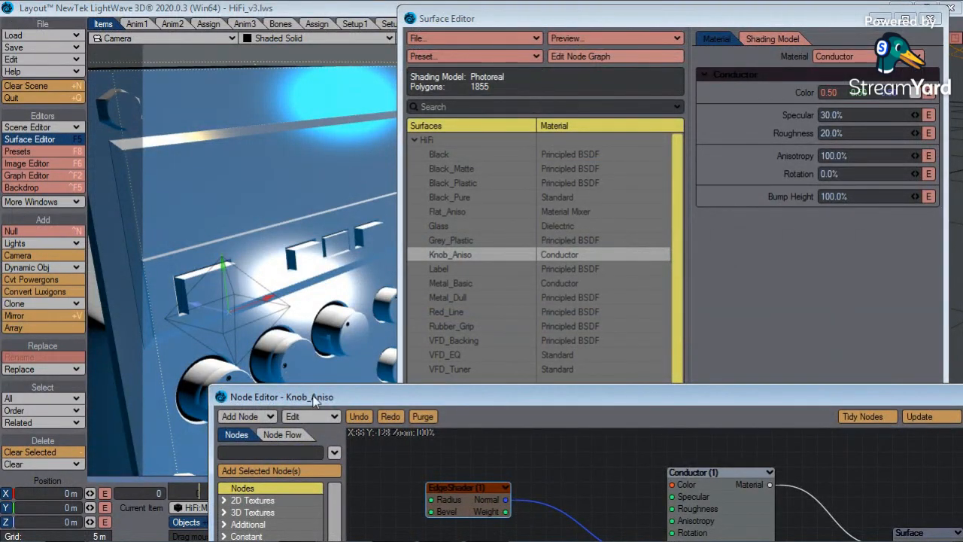
left_click_drag(365, 405, 198, 9)
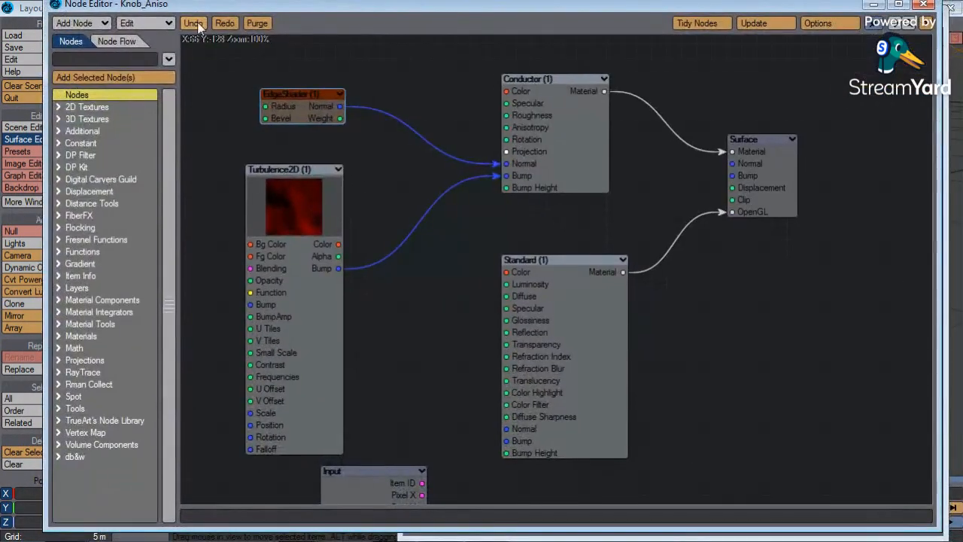
Inspect the Turbulence2D node's UV mapping, U Tiles and Bump Amplitude settings, and close the Node Editor.
double_click(301, 204)
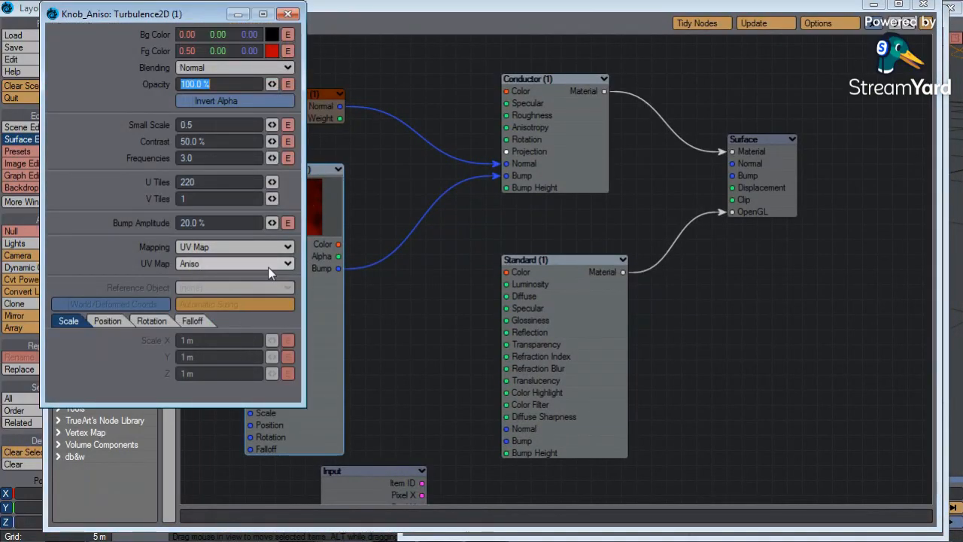
left_click(288, 14)
double_click(309, 281)
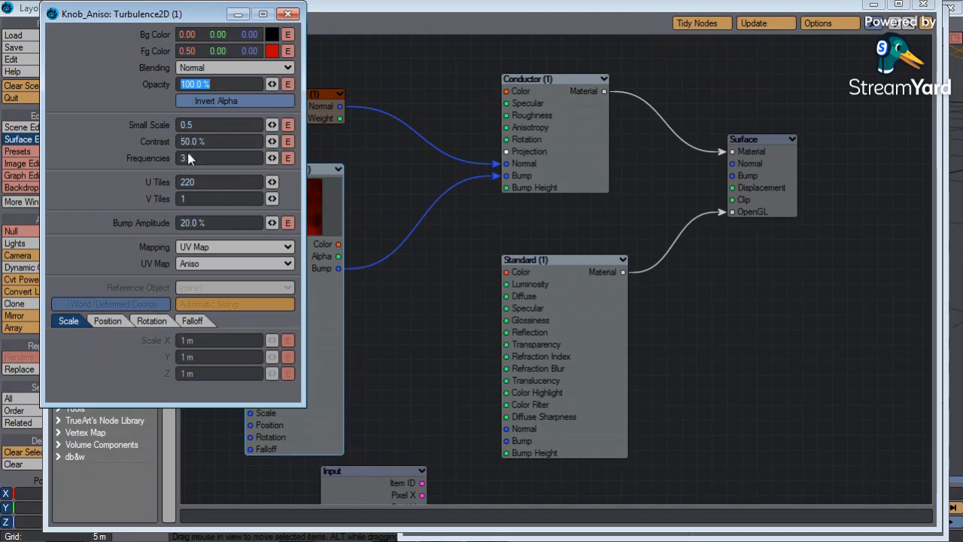
left_click_drag(228, 223, 140, 228)
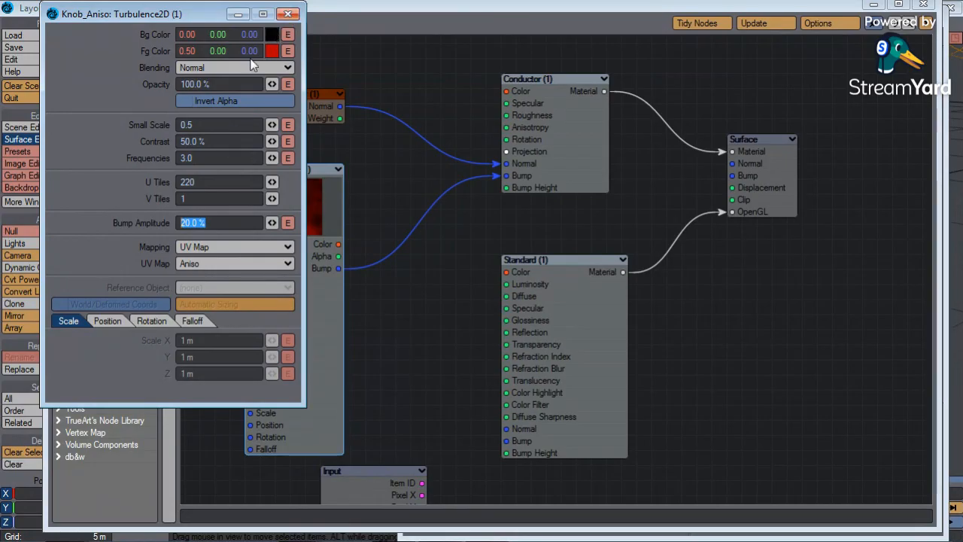
left_click_drag(219, 182, 69, 194)
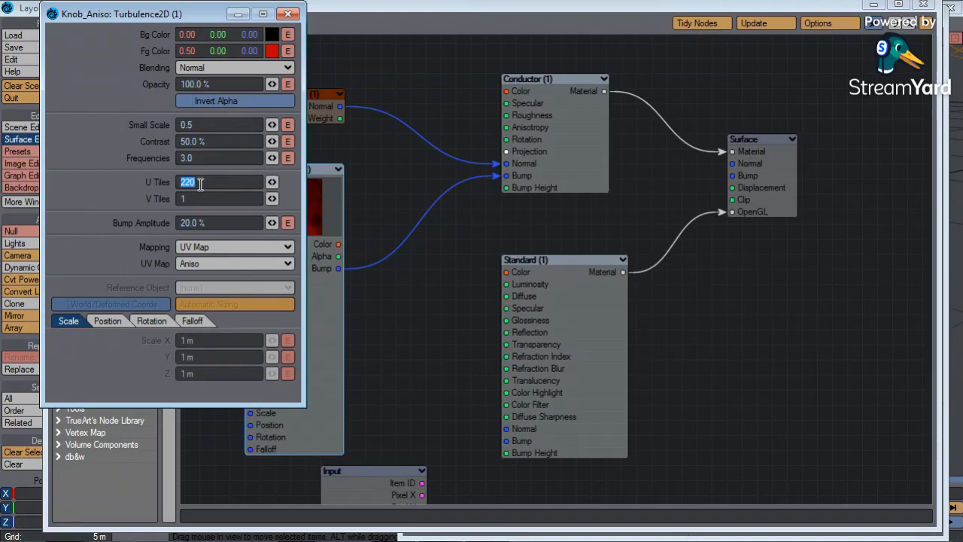
left_click(289, 13)
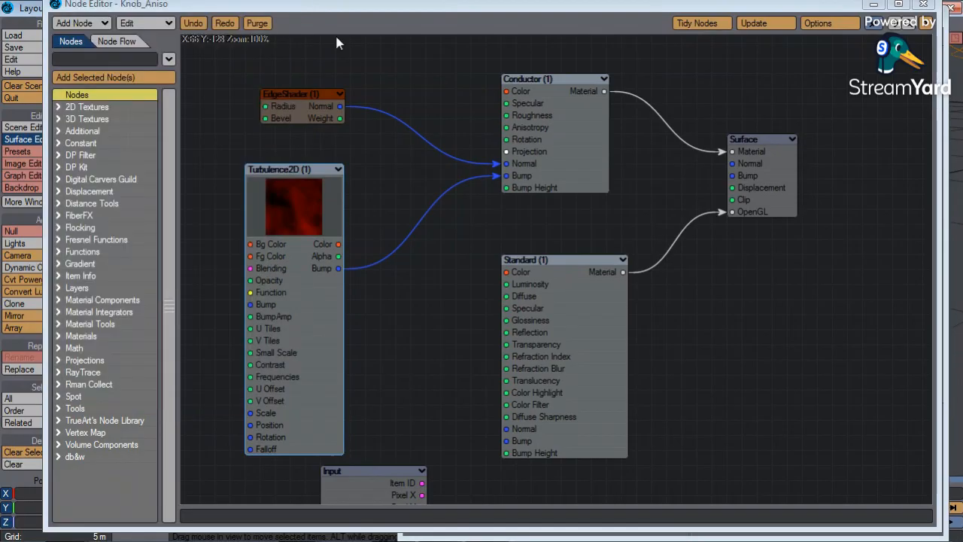
left_click(925, 4)
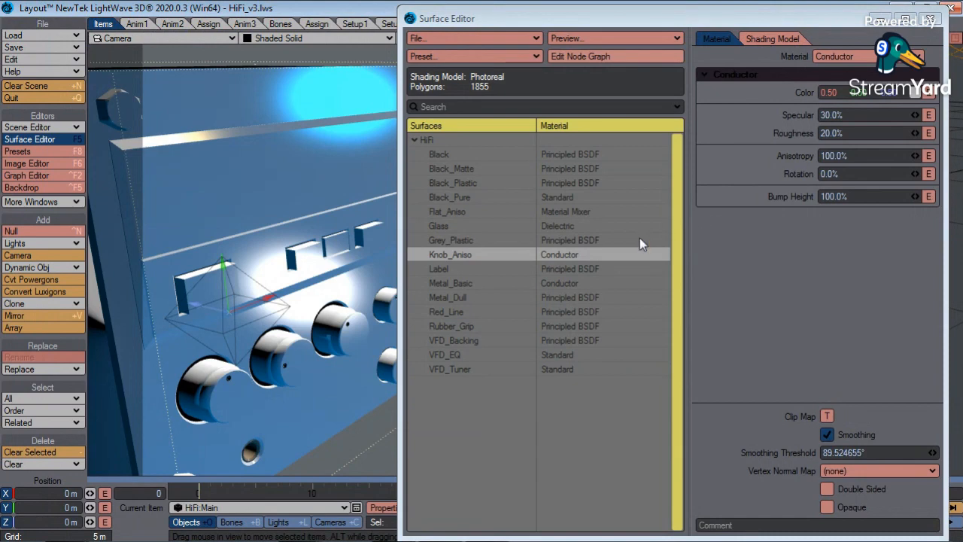
Reopen the Knob_Aniso node graph, inspect the Conductor node's Anisotropy setting, and close the Node Editor.
double_click(456, 254)
double_click(536, 139)
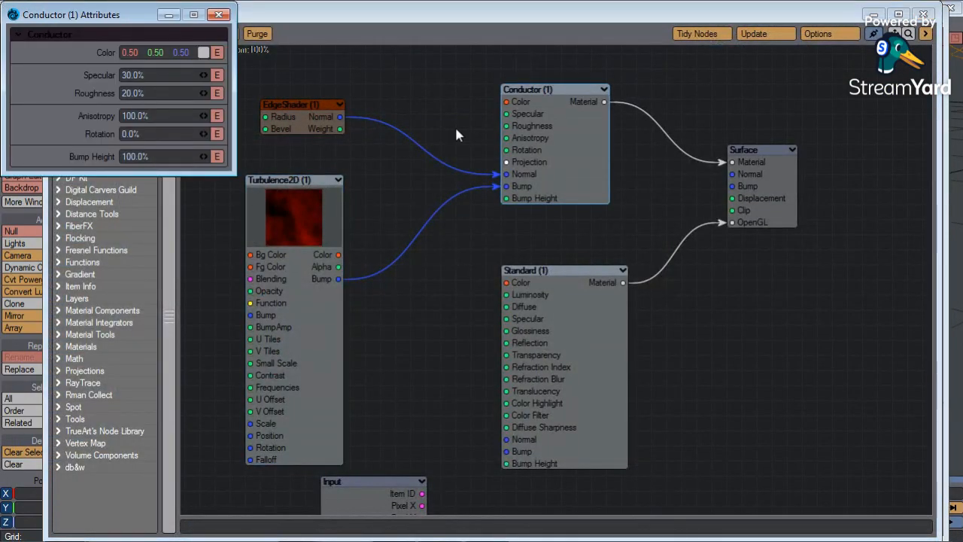
left_click(162, 114)
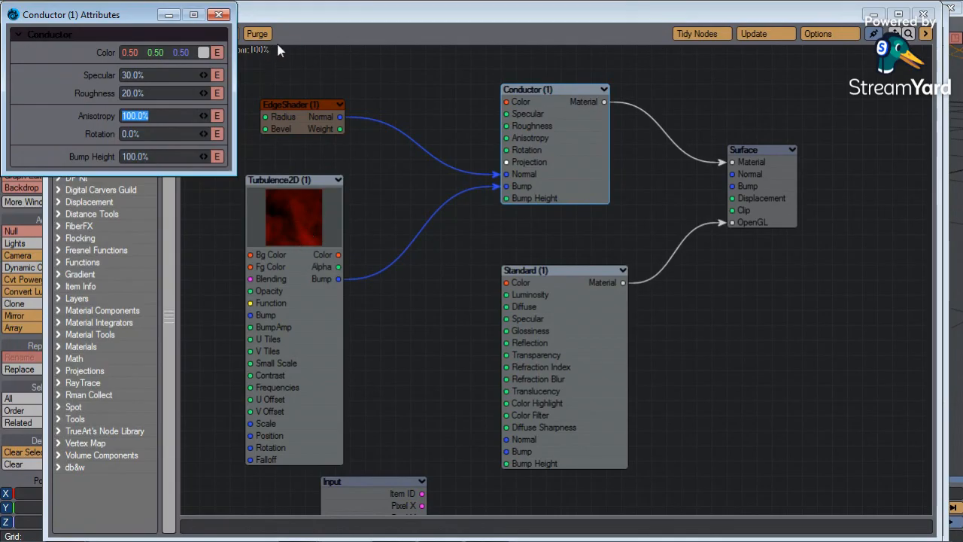
left_click(168, 115)
left_click_drag(168, 115, 111, 116)
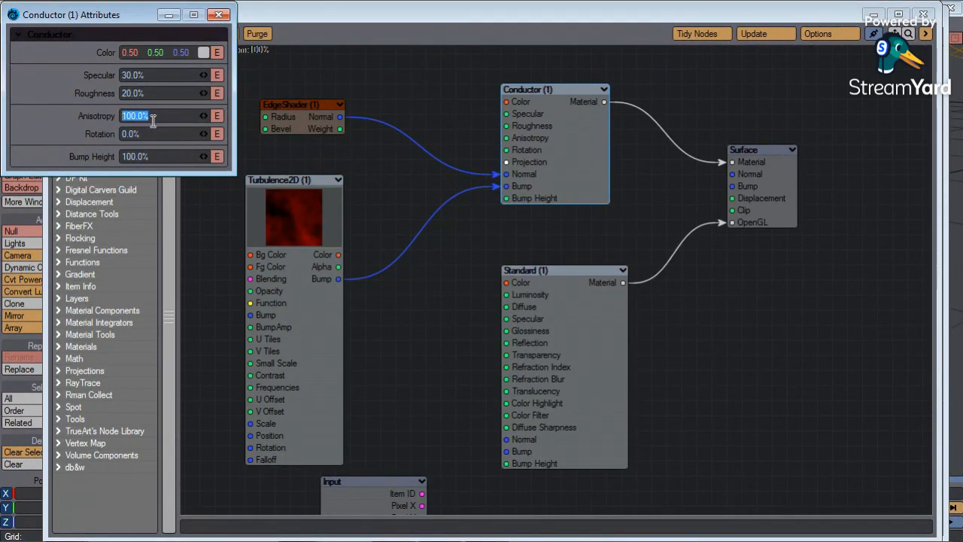
left_click(218, 14)
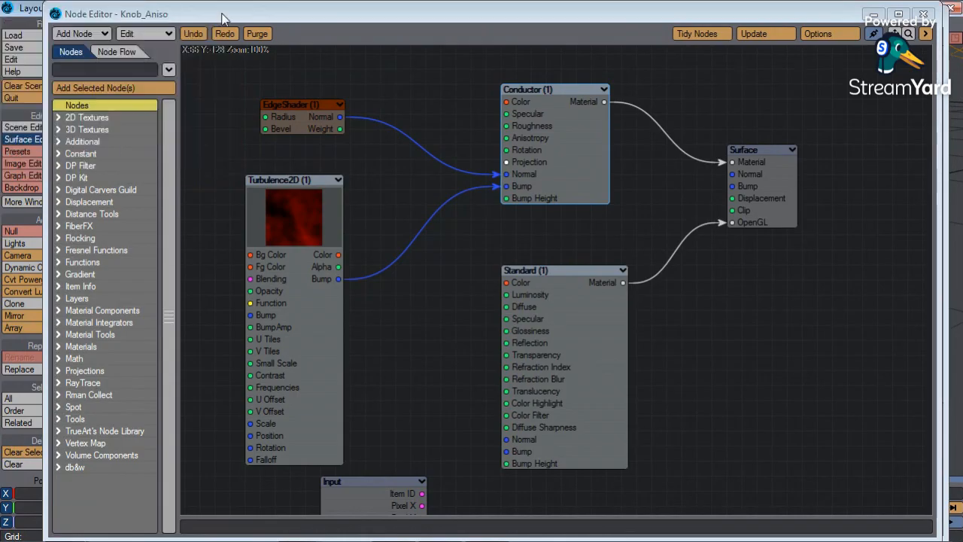
left_click(923, 15)
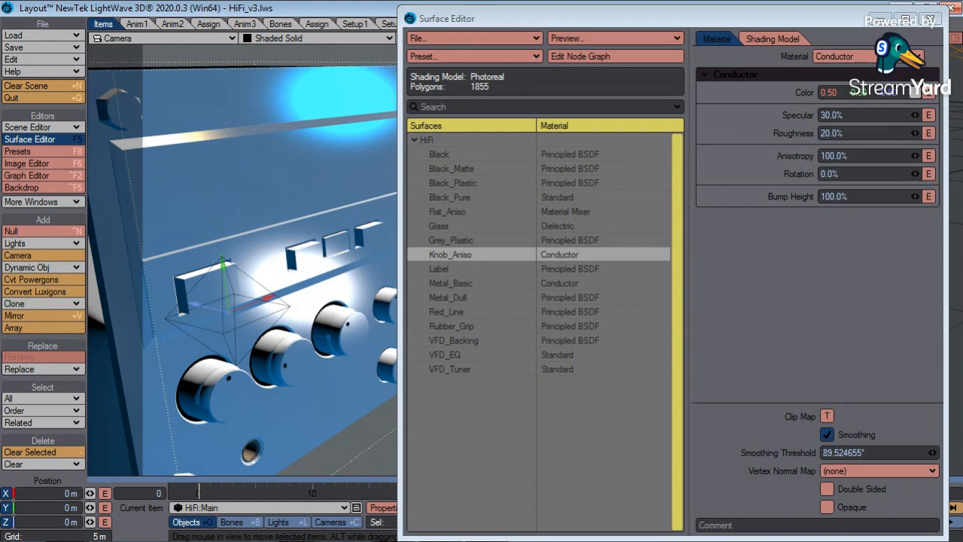
Close the Surface Editor and switch the camera view to Wireframe display.
left_click(931, 19)
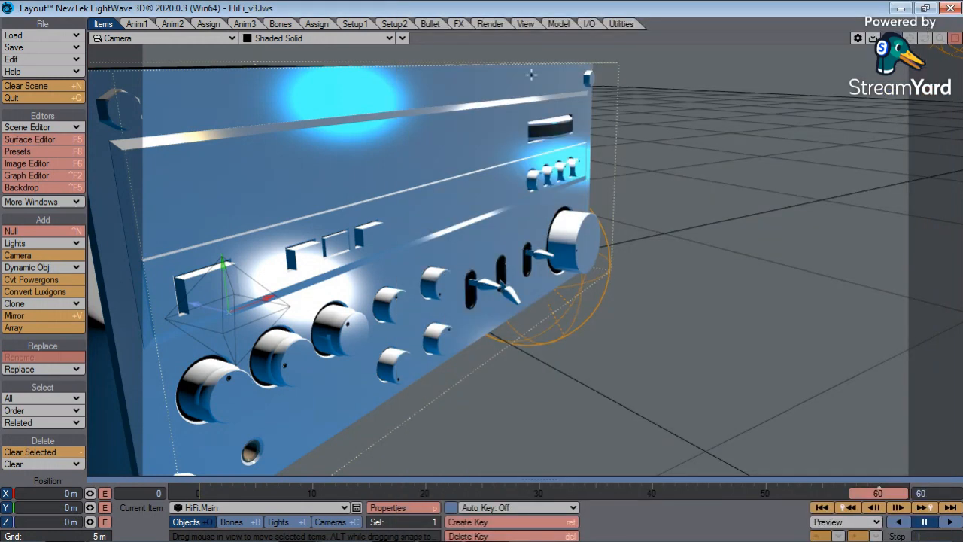
left_click(294, 38)
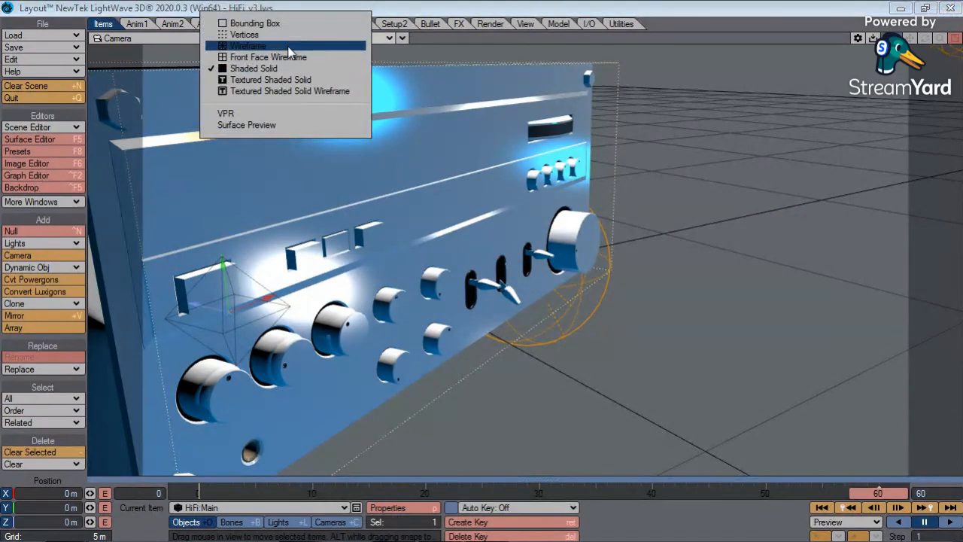
left_click(240, 43)
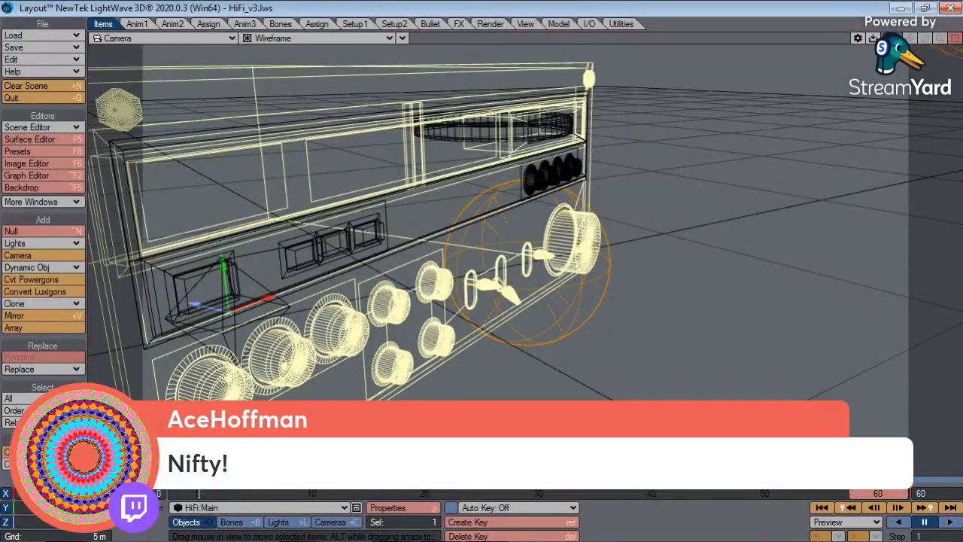
Go through the HiFi object layers and make HiFi:Window the current item.
key("Up")
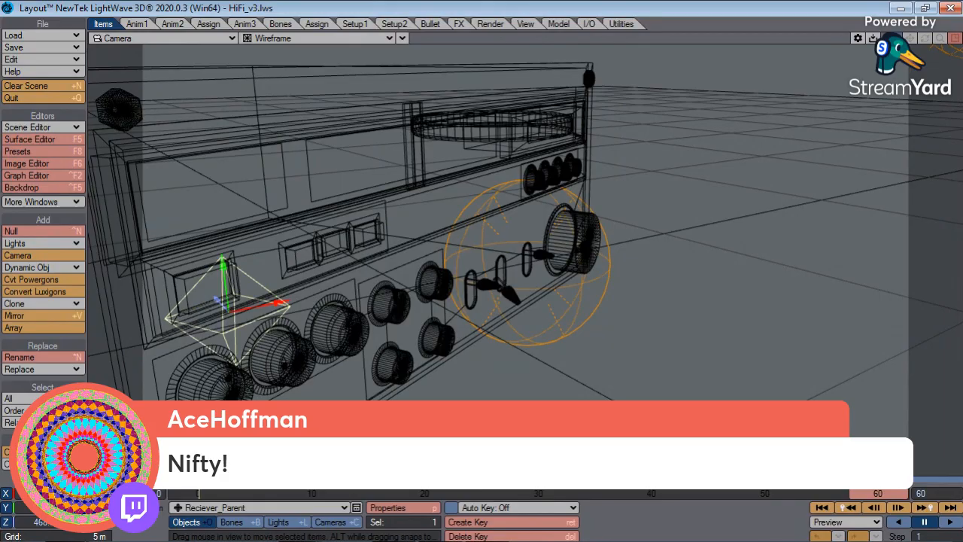
key("Down")
left_click(220, 508)
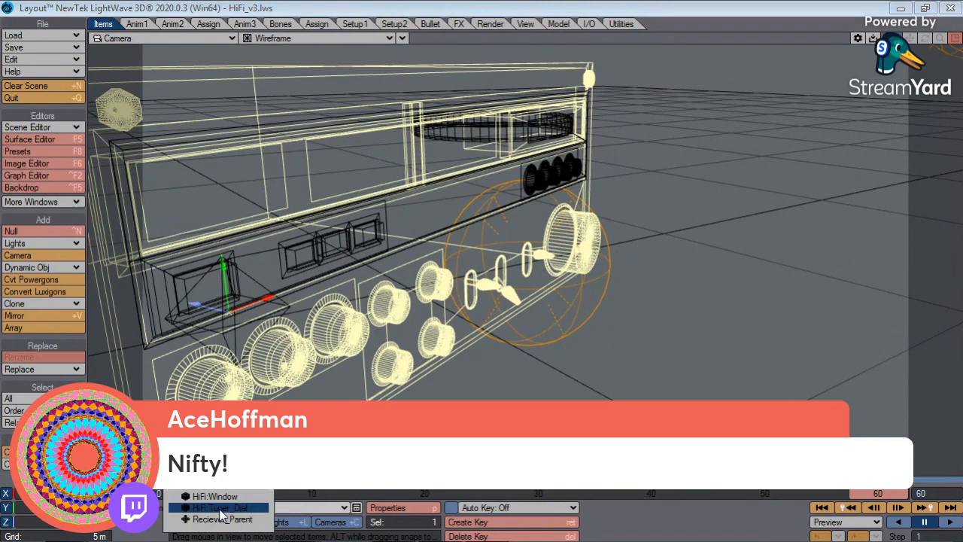
left_click(220, 489)
left_click(224, 508)
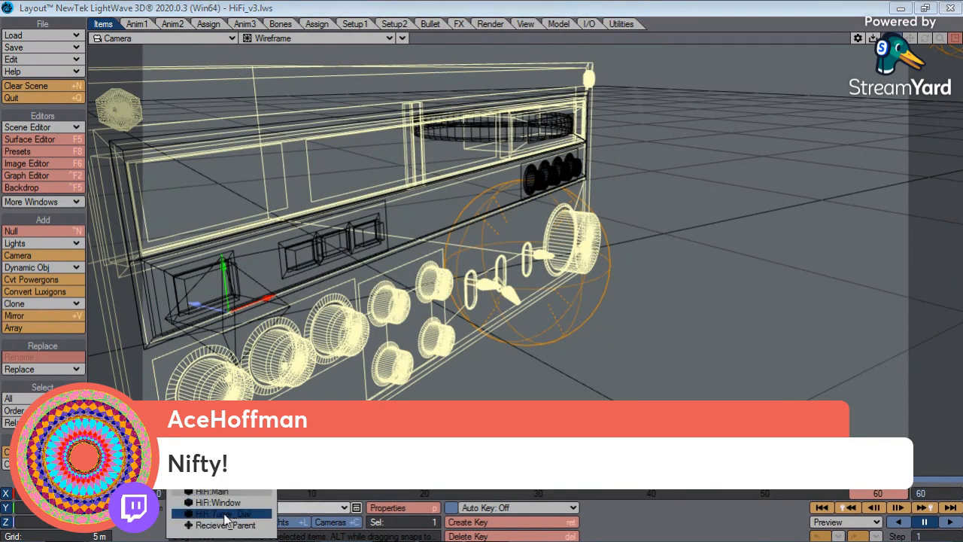
left_click(224, 514)
left_click(223, 508)
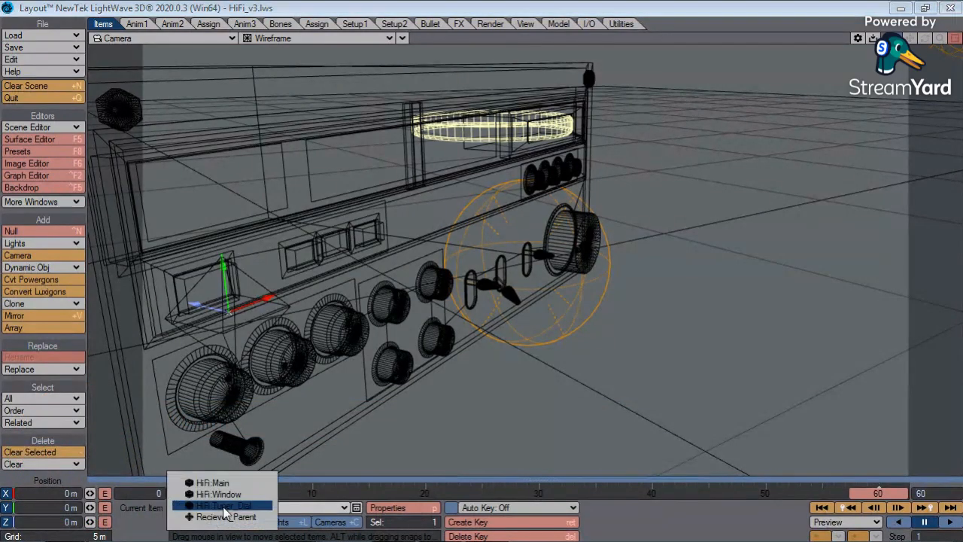
left_click(223, 509)
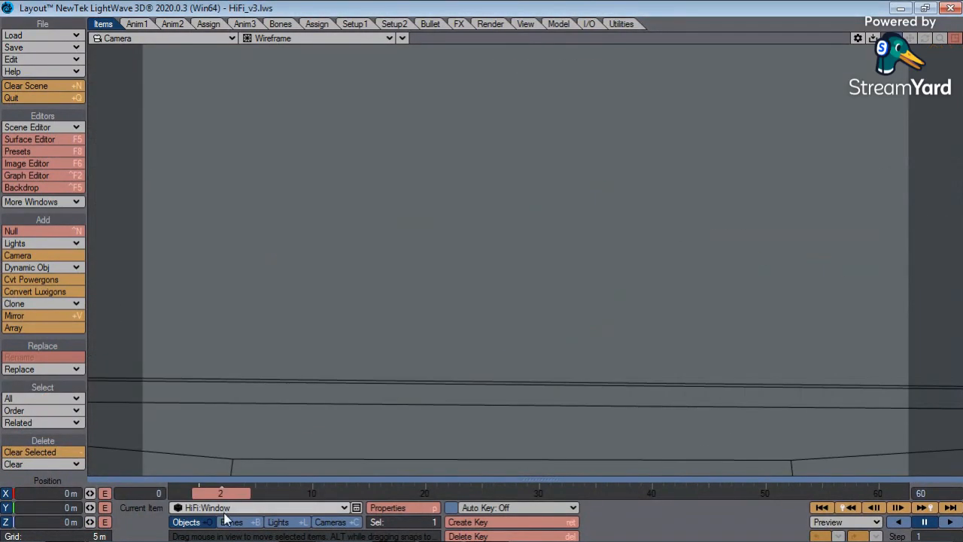
left_click(223, 508)
left_click(218, 497)
Switch the viewport to the Perspective view and frame the receiver's front panel up close.
left_click(151, 38)
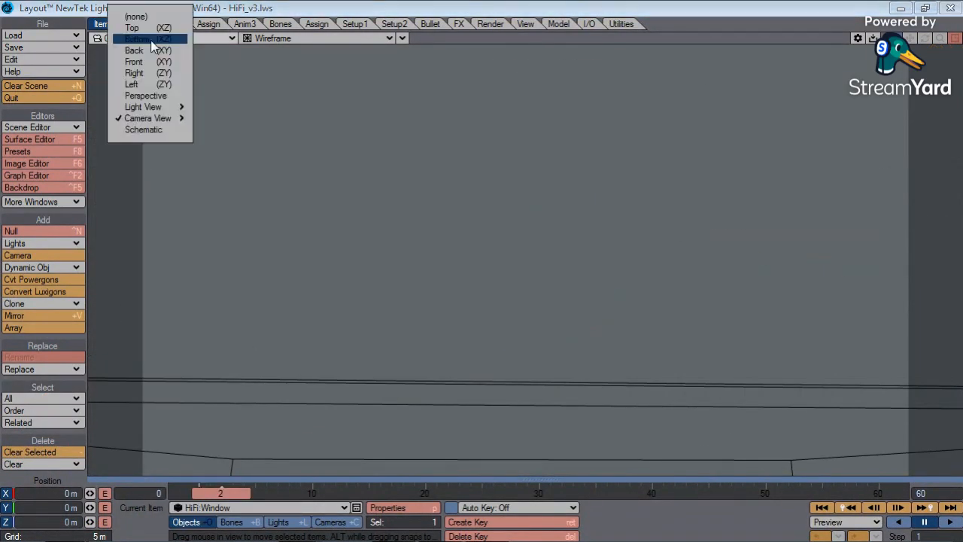
left_click(149, 97)
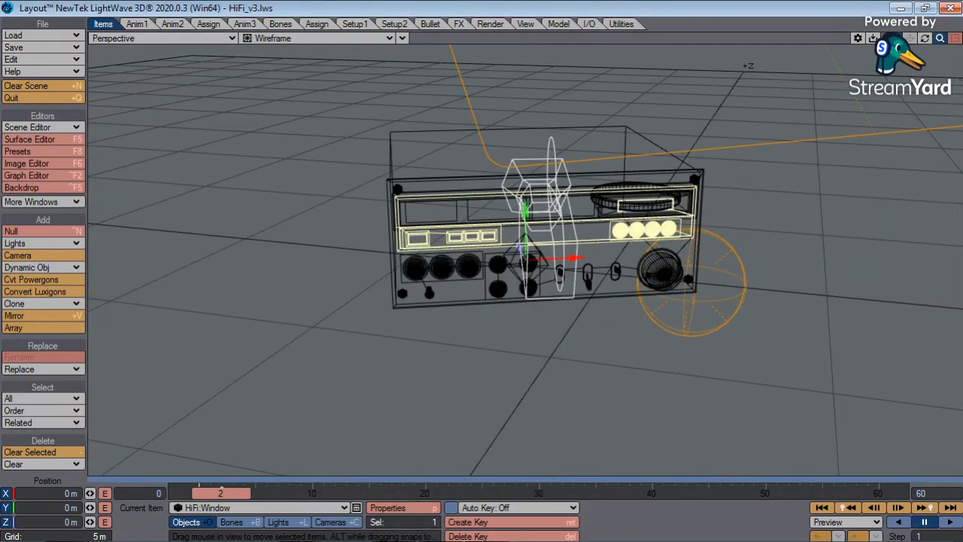
left_click_drag(940, 38, 909, 42)
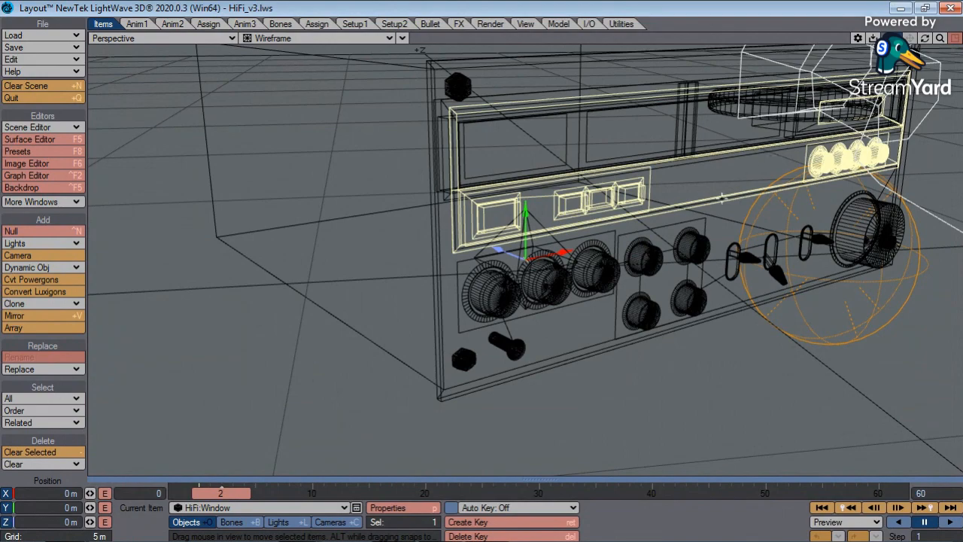
Try pulling the HiFi:Window layer about 419 mm forward along the Z axis.
left_click_drag(502, 251, 357, 379)
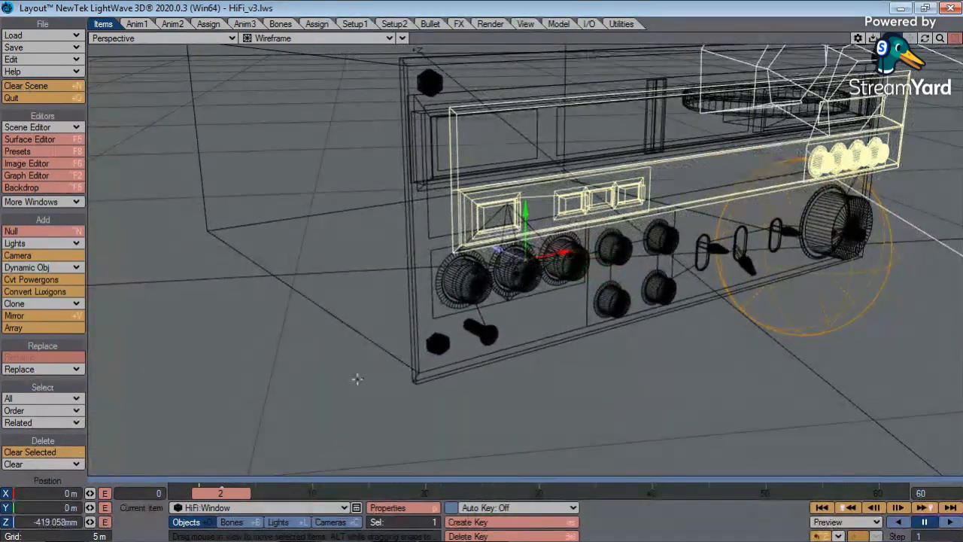
Return to frame 0, switch the Perspective view to Shaded Solid, and reframe it to examine the whole receiver.
left_click_drag(241, 494, 218, 494)
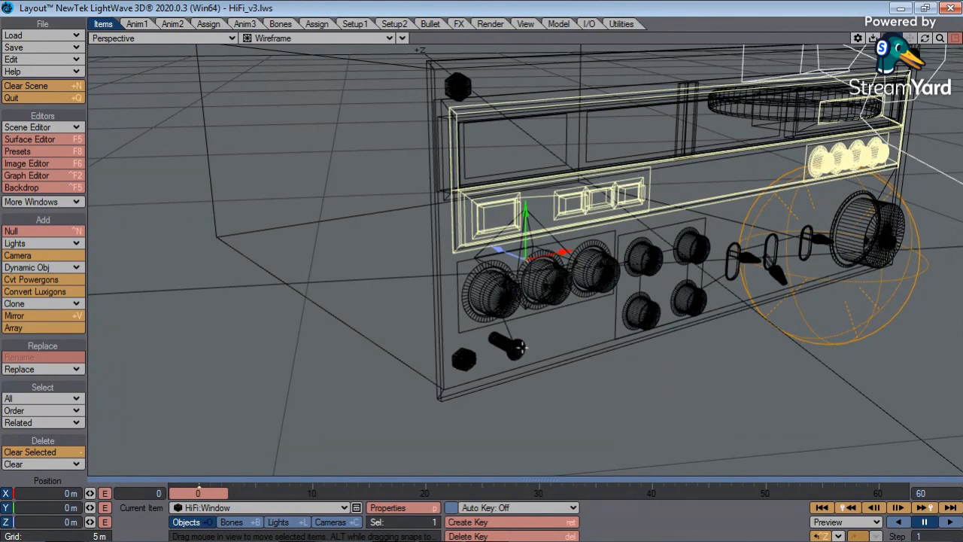
left_click(335, 39)
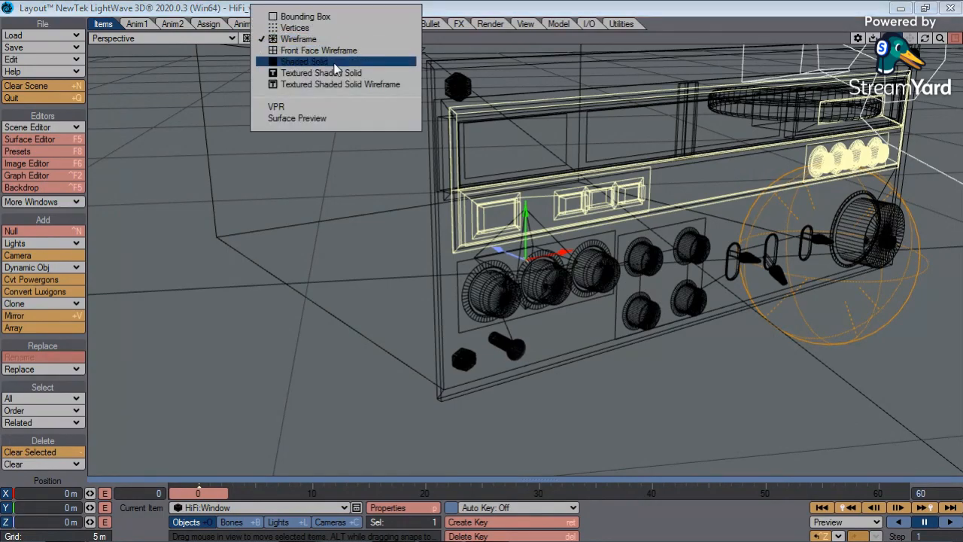
left_click(331, 62)
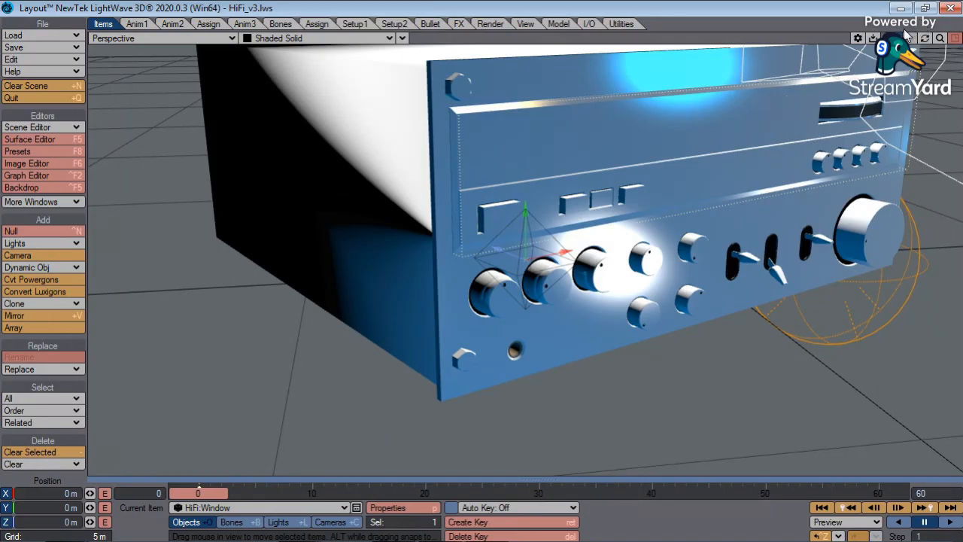
left_click_drag(909, 38, 909, 78)
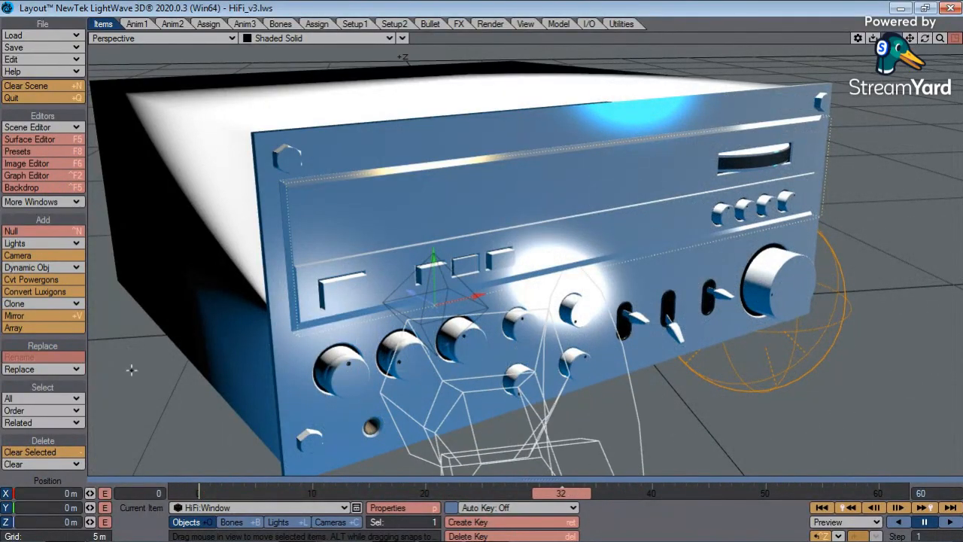
Load the HiFi_Flares.lws scene from the Scenes folder without saving the current scene.
left_click(38, 35)
left_click(34, 41)
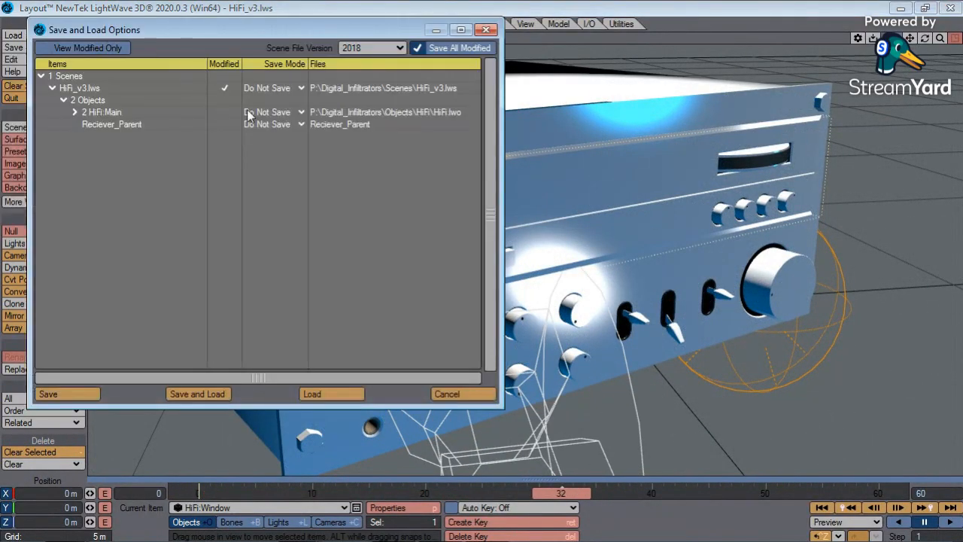
left_click(314, 392)
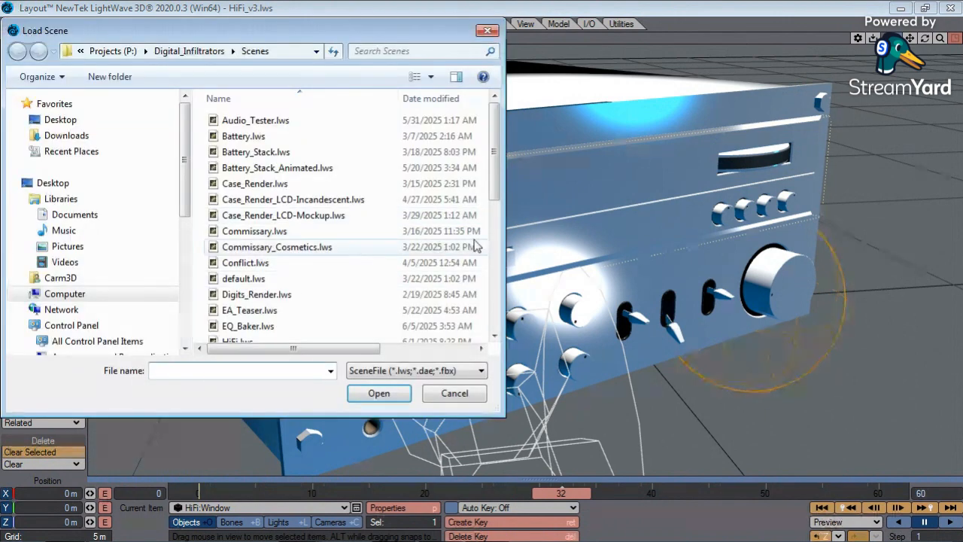
scroll(501, 192, "down", 1)
scroll(500, 192, "down", 1)
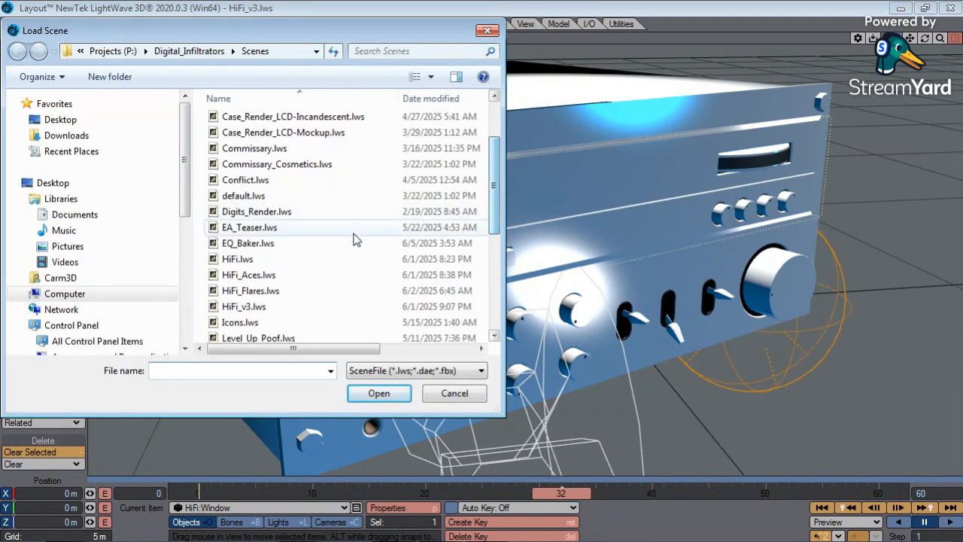
double_click(263, 292)
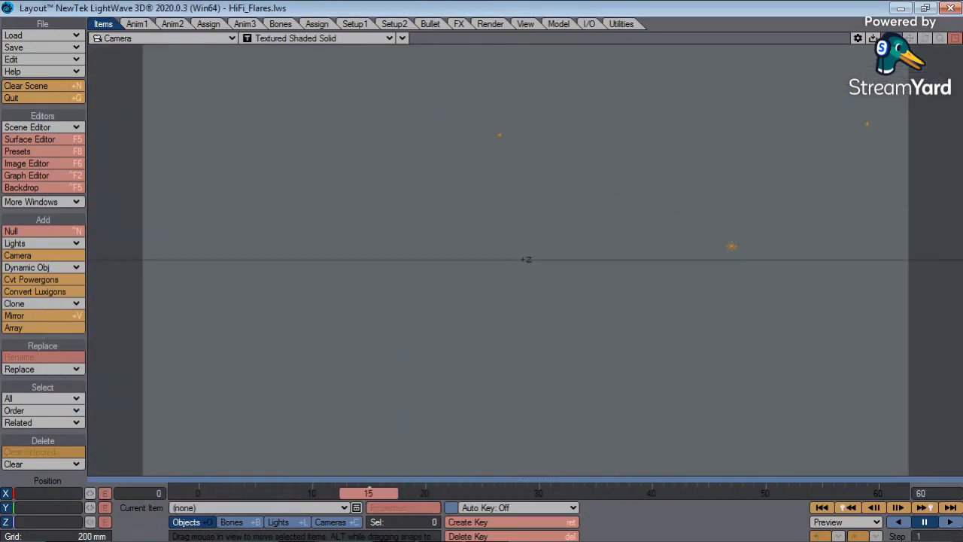
Switch the camera view to Shaded Solid and load Raw_001.png from the Renders/HiFi folder as a scene image.
left_click(316, 38)
left_click(315, 64)
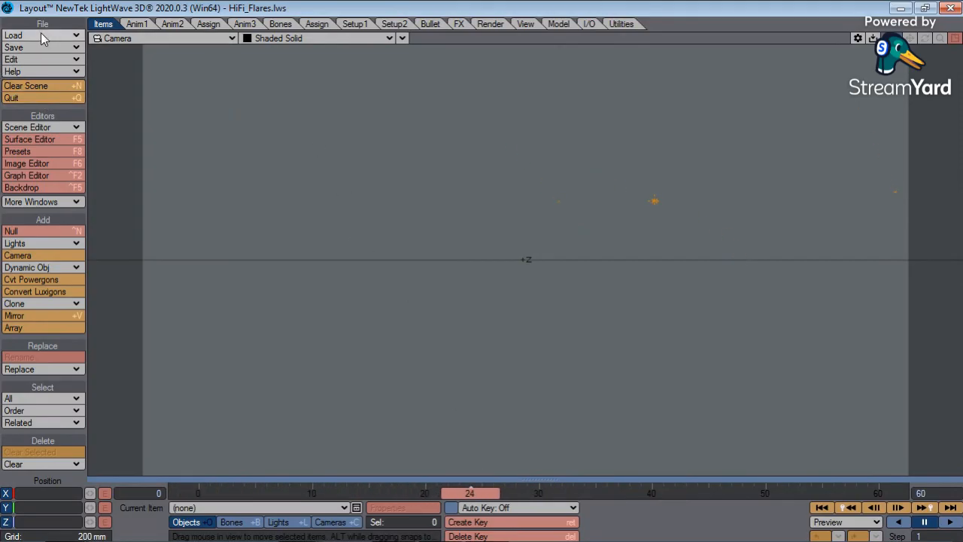
left_click(29, 164)
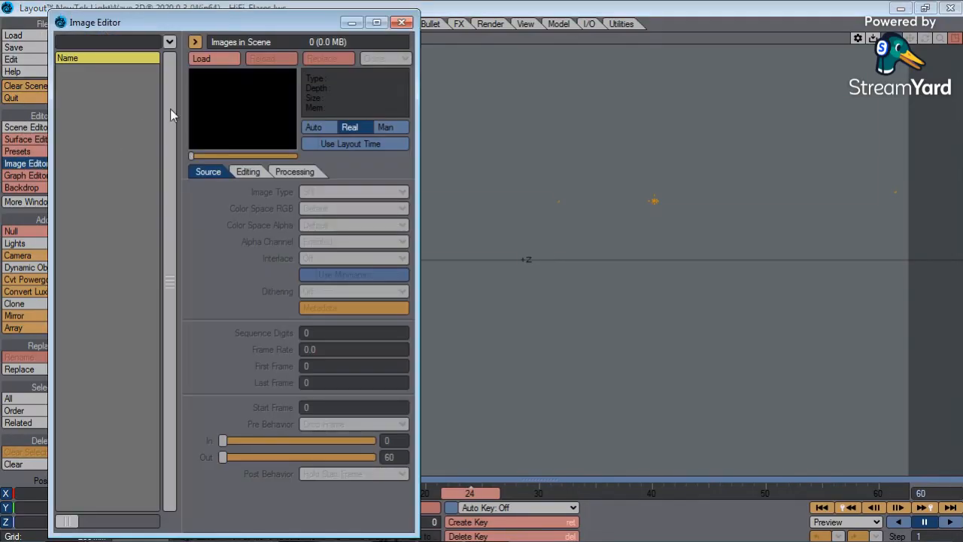
left_click(225, 61)
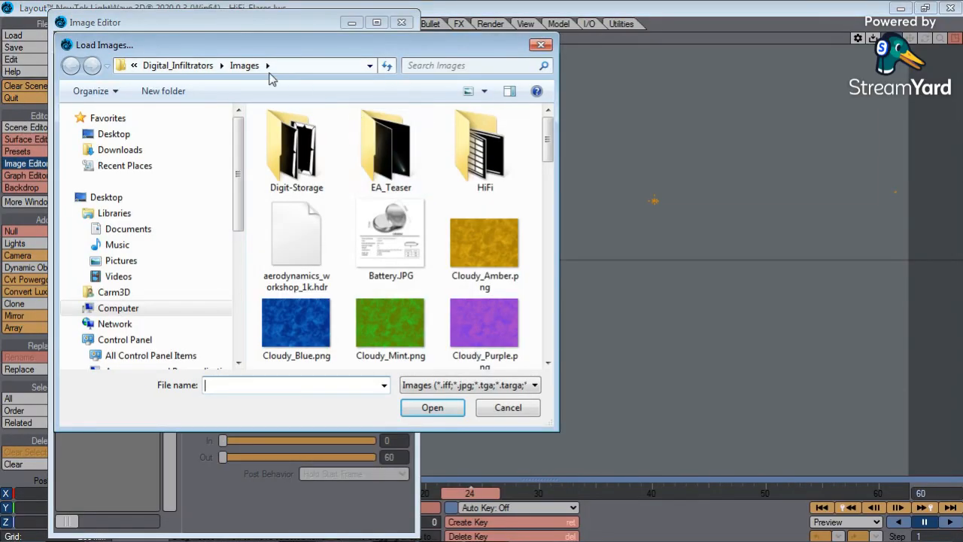
left_click(194, 66)
scroll(543, 193, "down", 2)
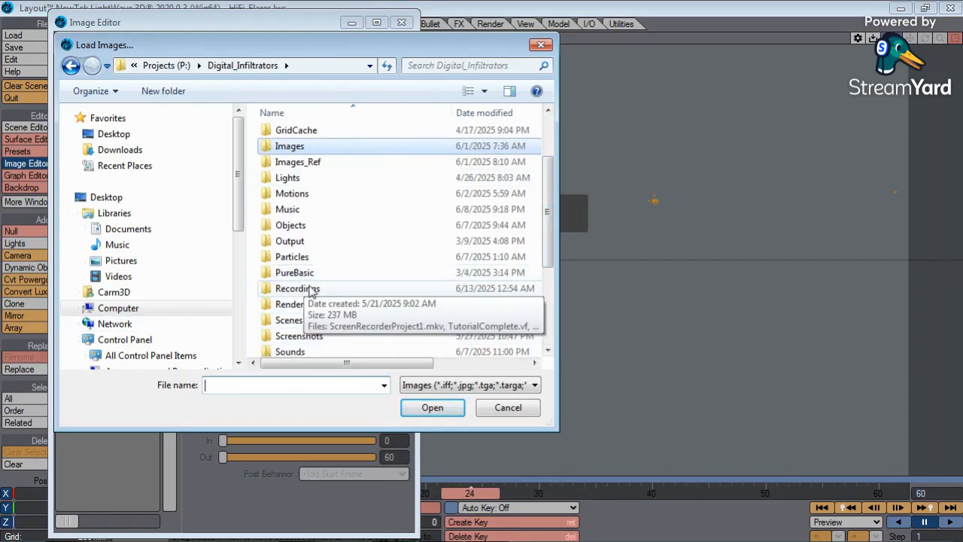
double_click(331, 304)
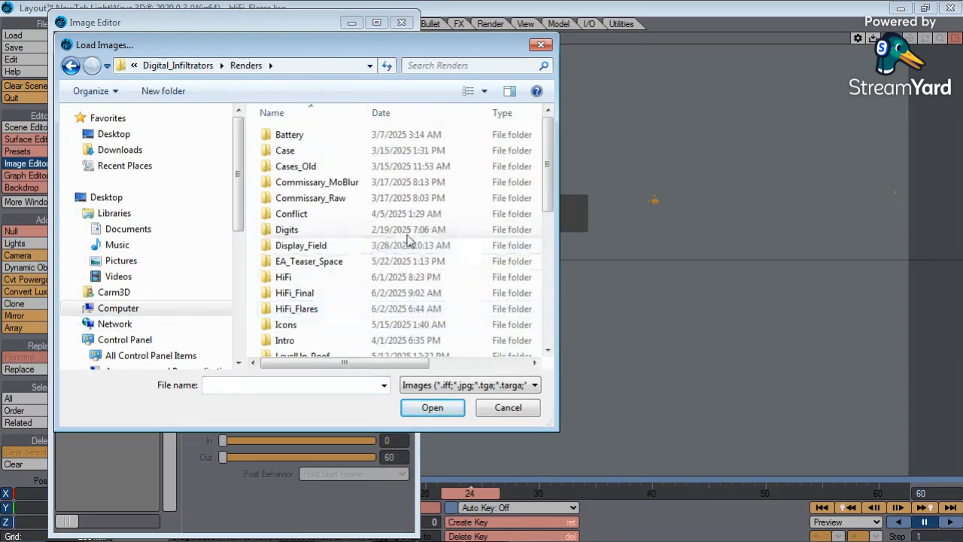
double_click(285, 276)
double_click(294, 136)
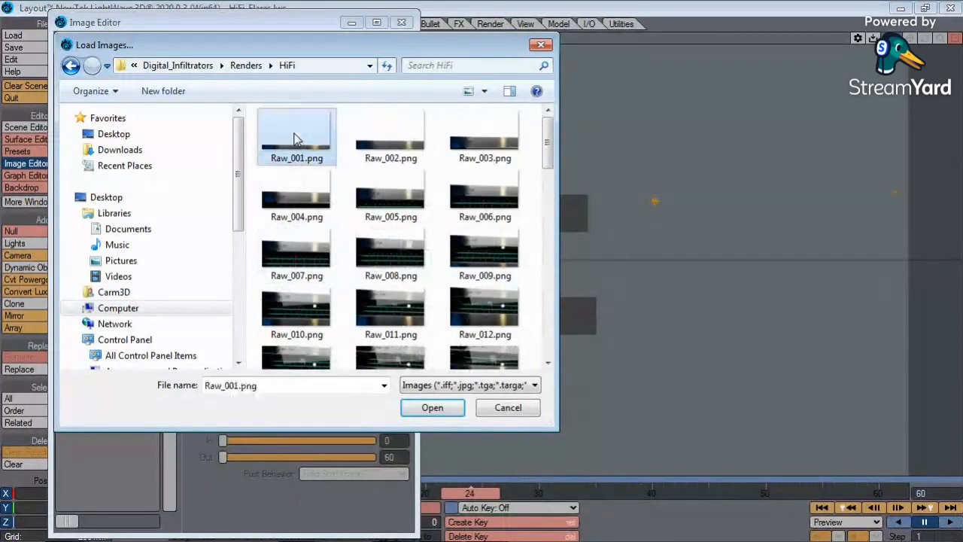
Set the image type of Raw_001.png to Sequence and close the Image Editor.
left_click(354, 192)
left_click(338, 199)
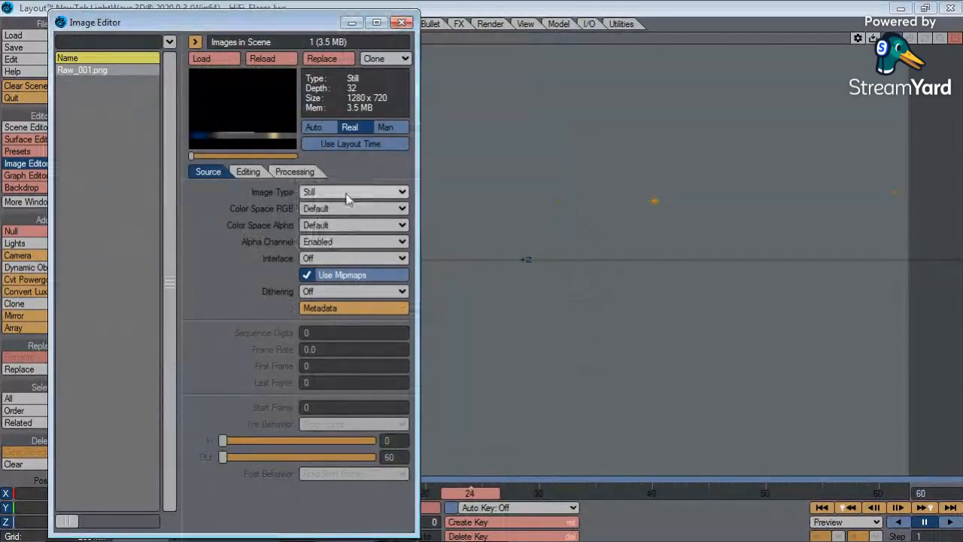
left_click(410, 23)
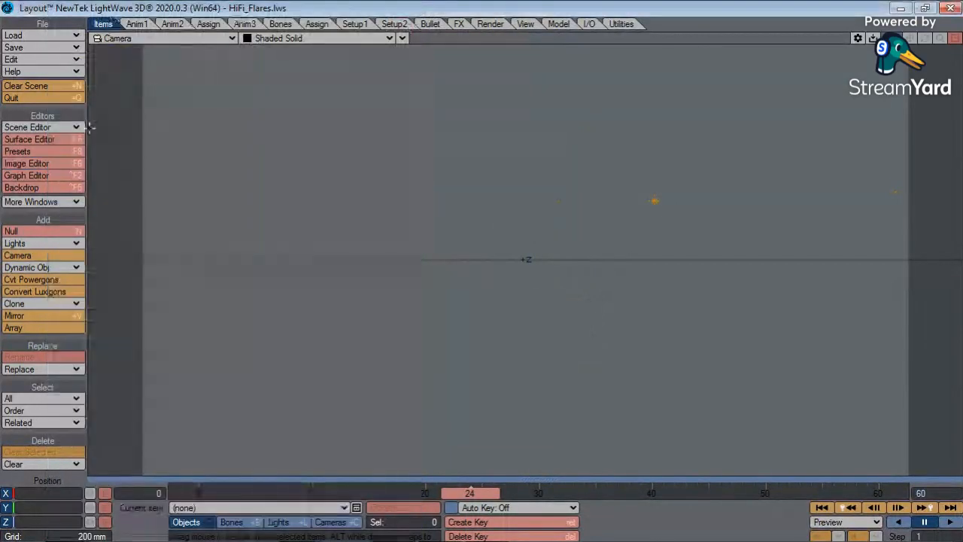
Set Raw_ (sequence) as the background image in the compositing effects.
left_click(60, 200)
left_click(68, 265)
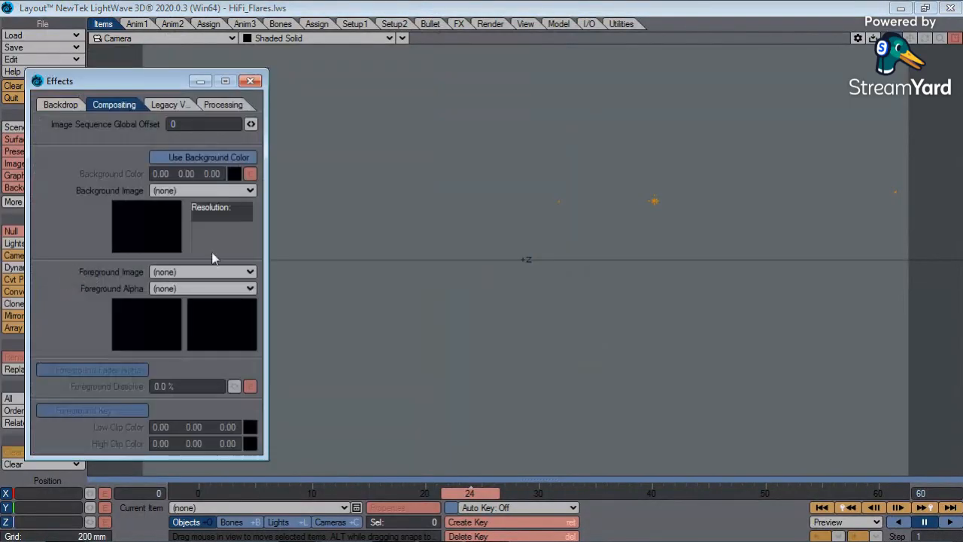
left_click(178, 192)
left_click(185, 221)
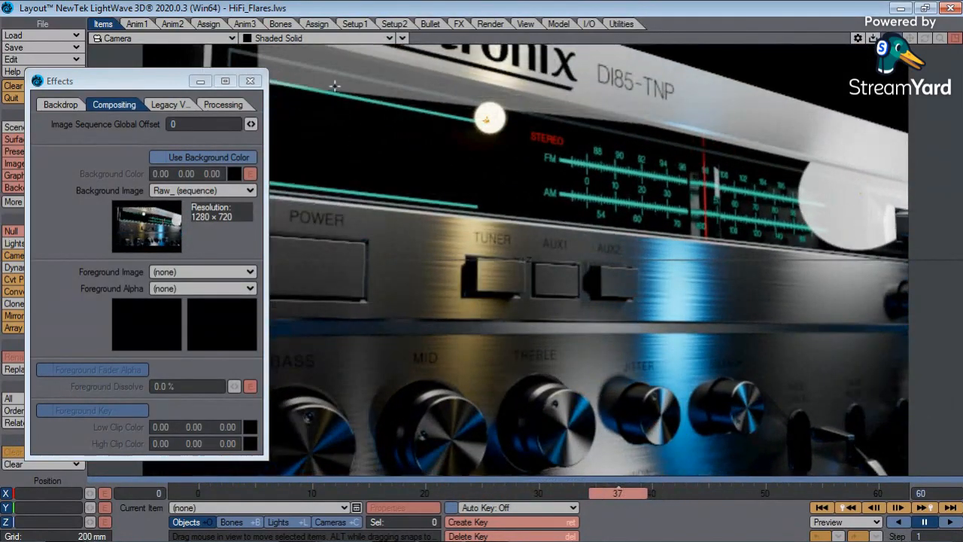
Select the Amber light and preview the camera view in VPR before returning it to Shaded Solid.
left_click(487, 119)
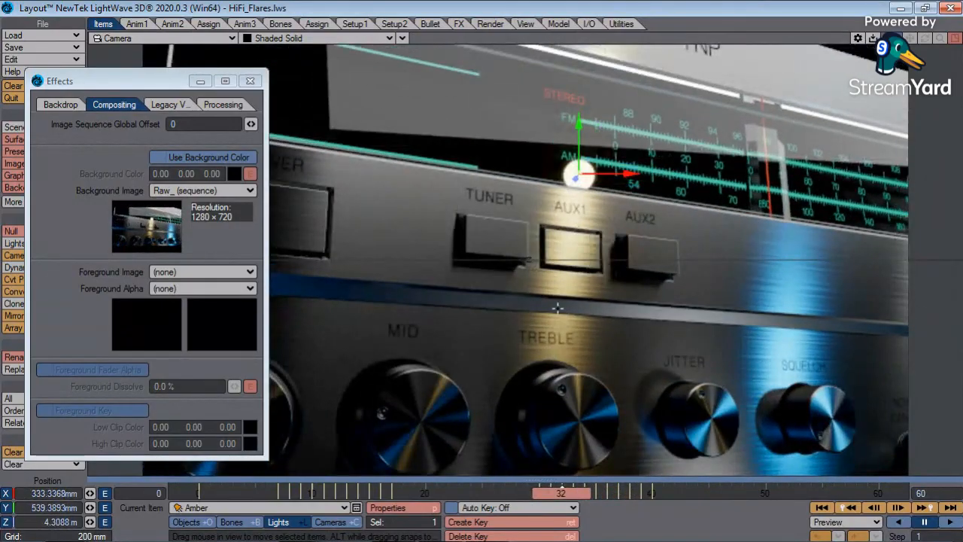
left_click(324, 37)
left_click(325, 111)
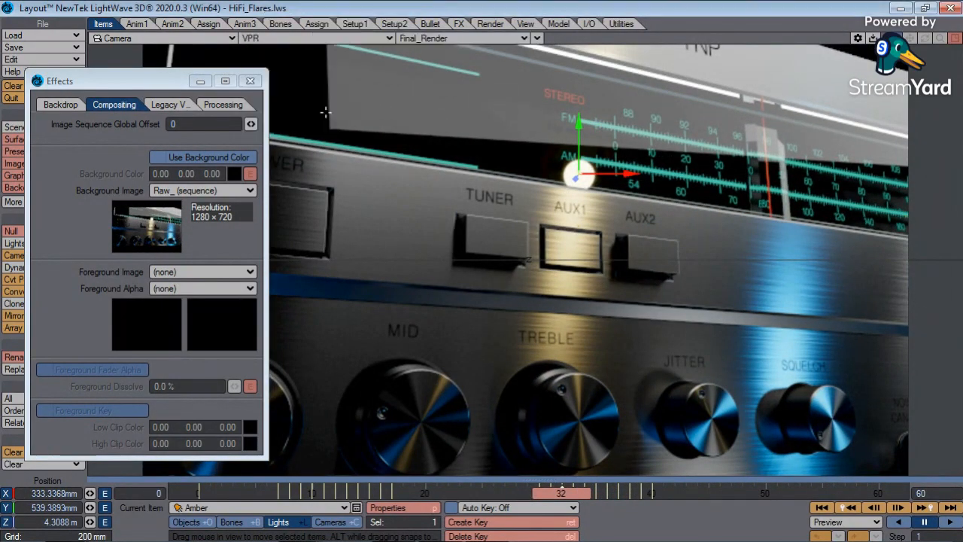
left_click(360, 39)
left_click(358, 66)
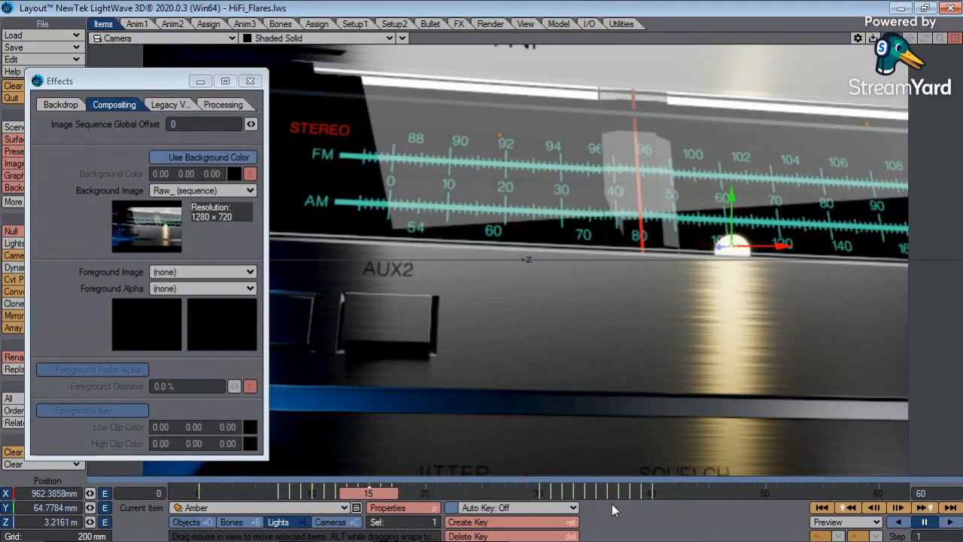
Close the compositing Effects window and switch to the Firefox window.
mouse_move(485, 515)
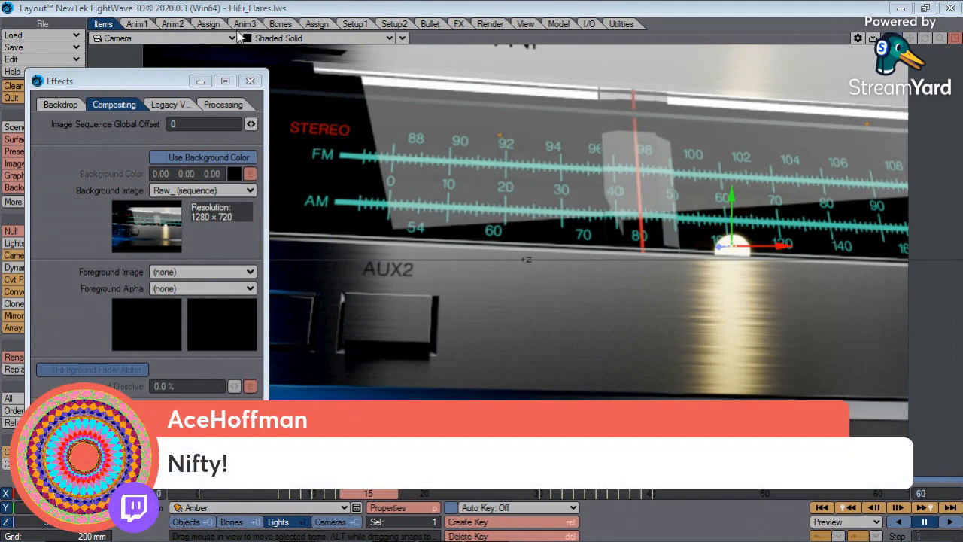
left_click(251, 81)
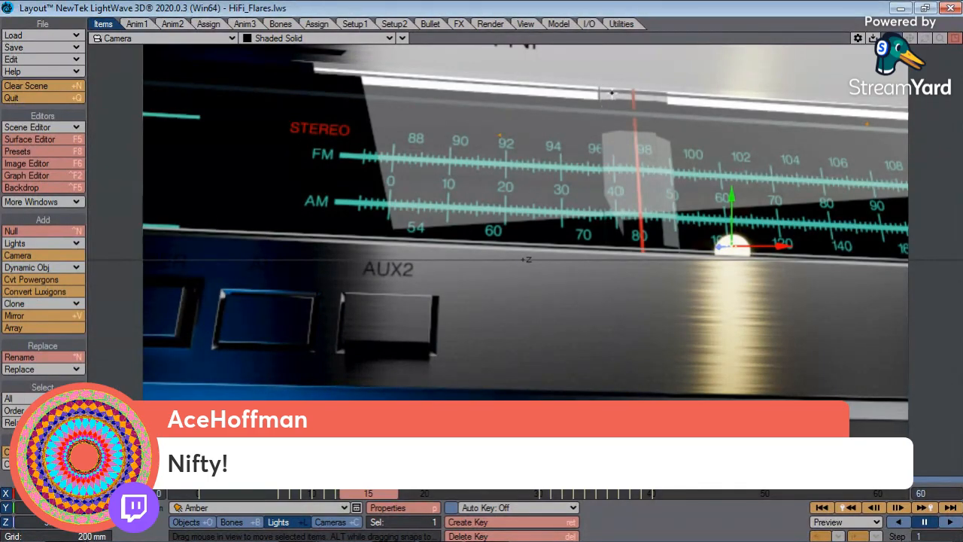
mouse_move(420, 532)
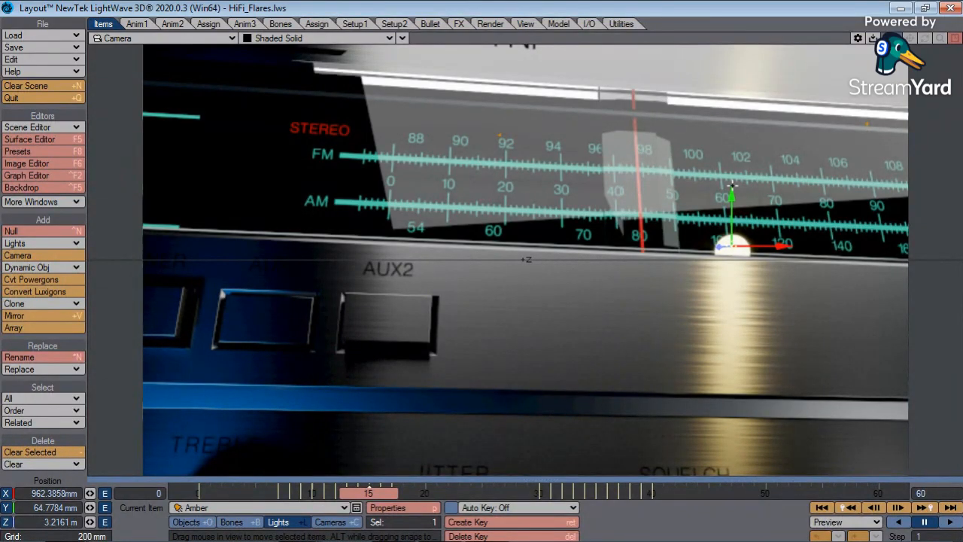
mouse_move(470, 532)
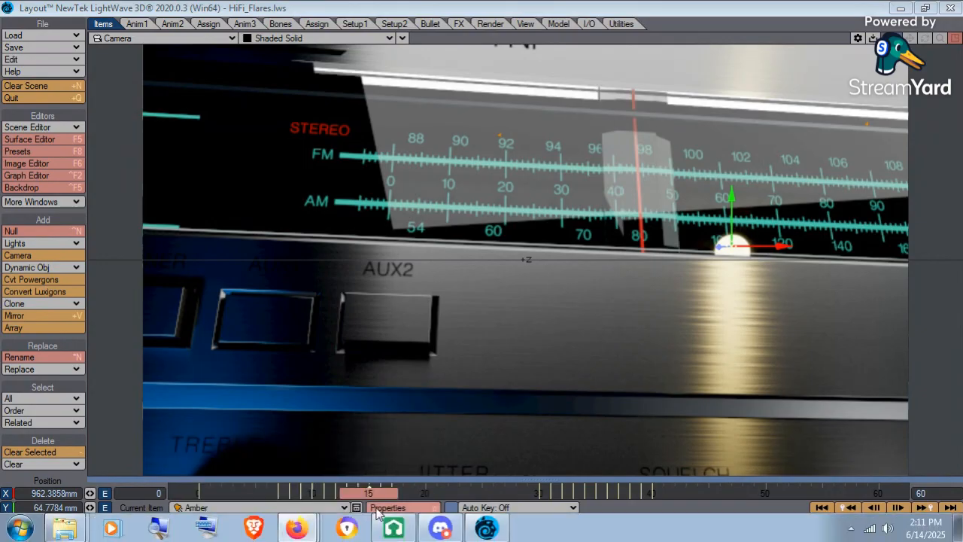
mouse_move(297, 529)
left_click(296, 497)
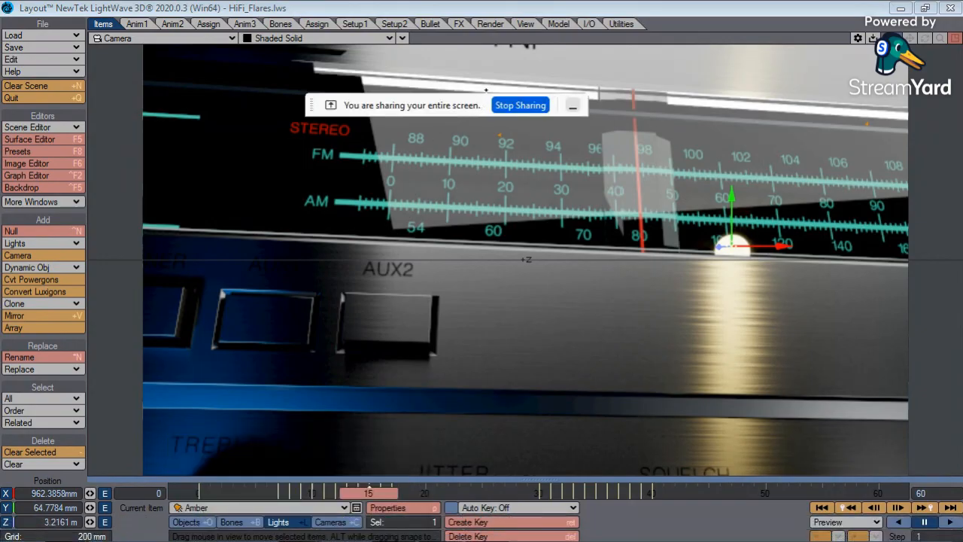
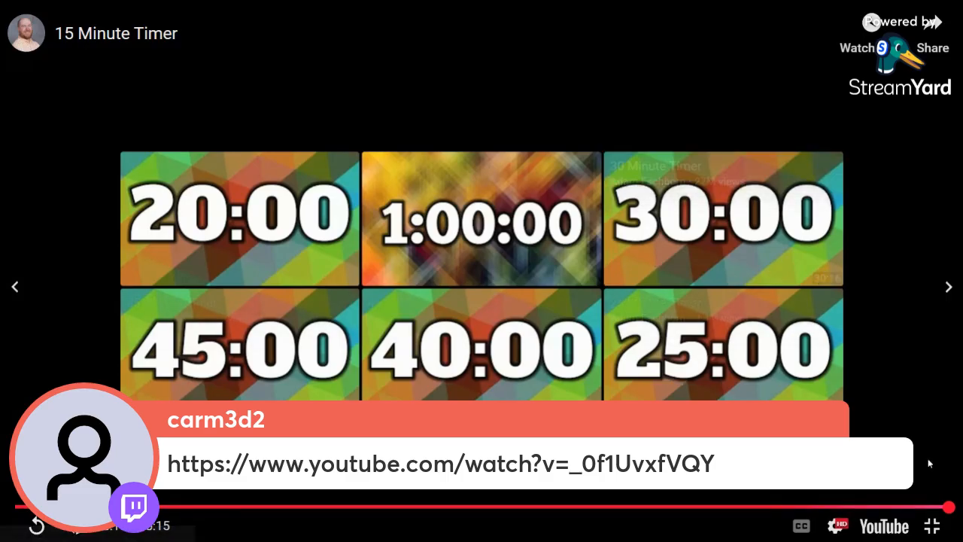
Exit the timer video's full-screen view and close the browser window to return to Blender.
left_click(931, 526)
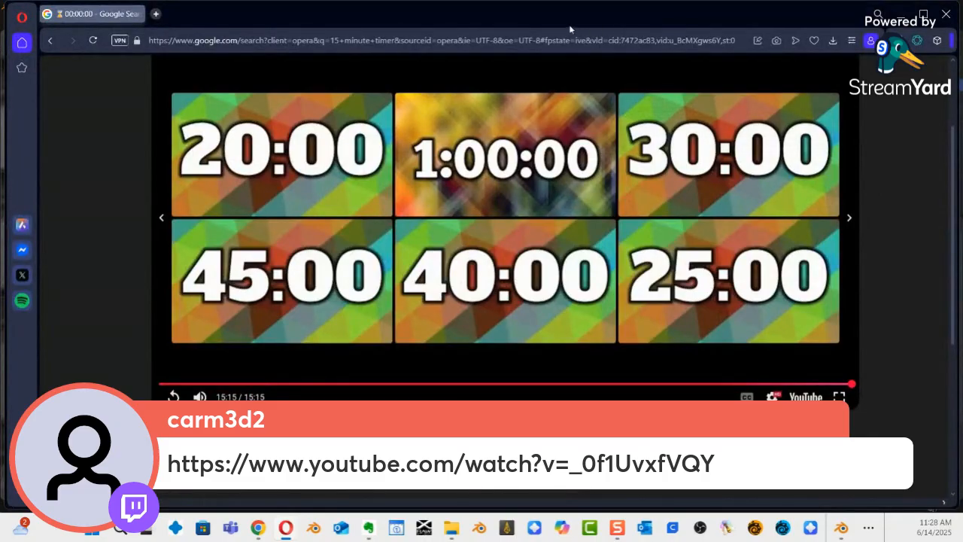
left_click(947, 15)
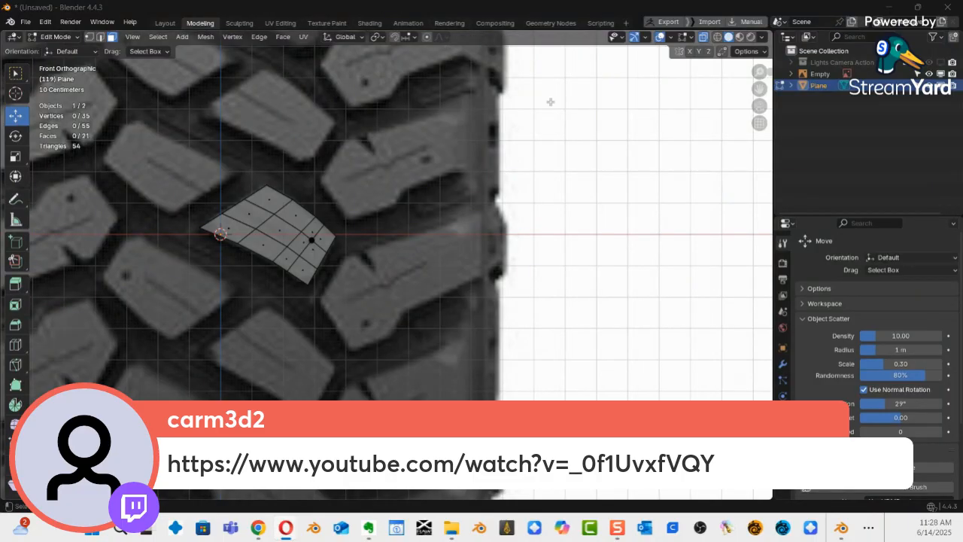
Examine the tire tread reference image and the tread-block plane traced over it in the front view.
scroll(527, 202, "down", 4)
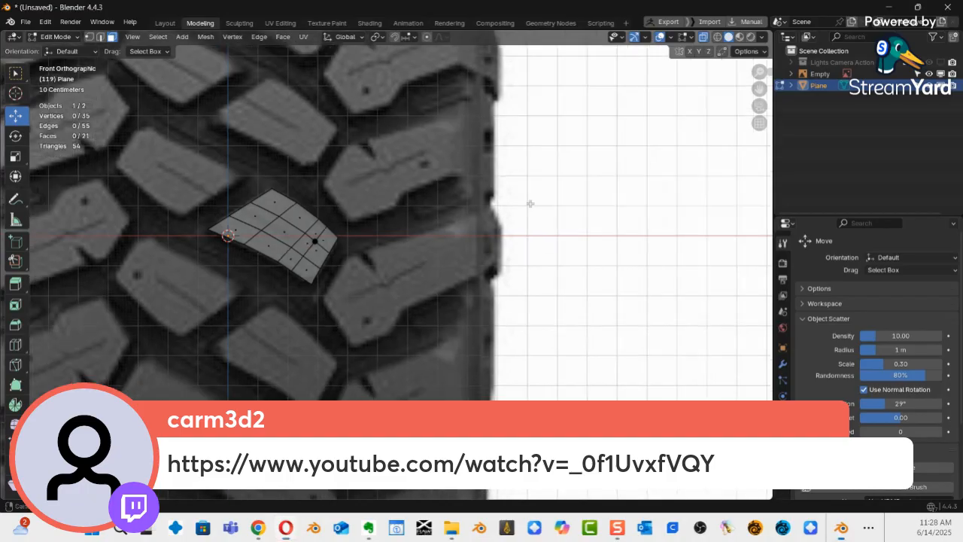
scroll(512, 241, "down", 6)
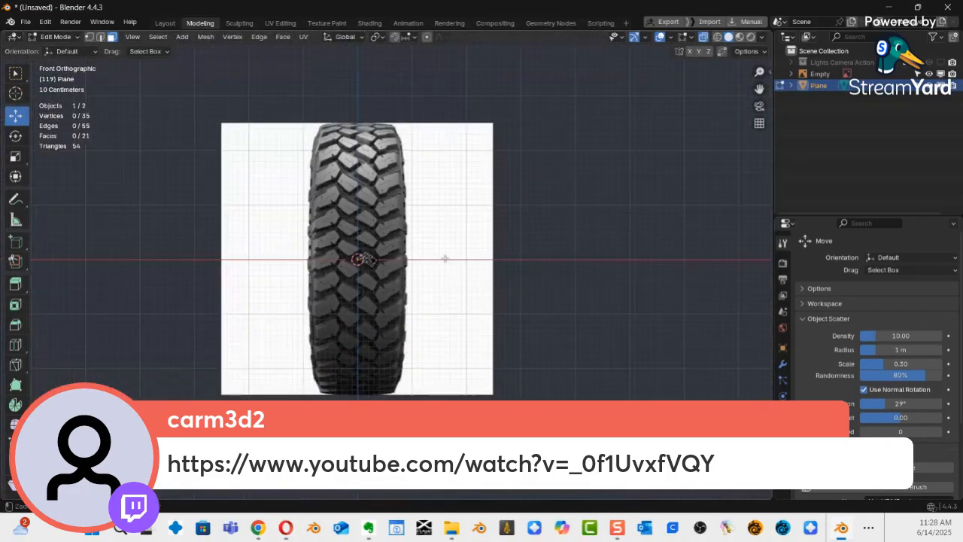
scroll(452, 194, "up", 6)
scroll(494, 158, "down", 5)
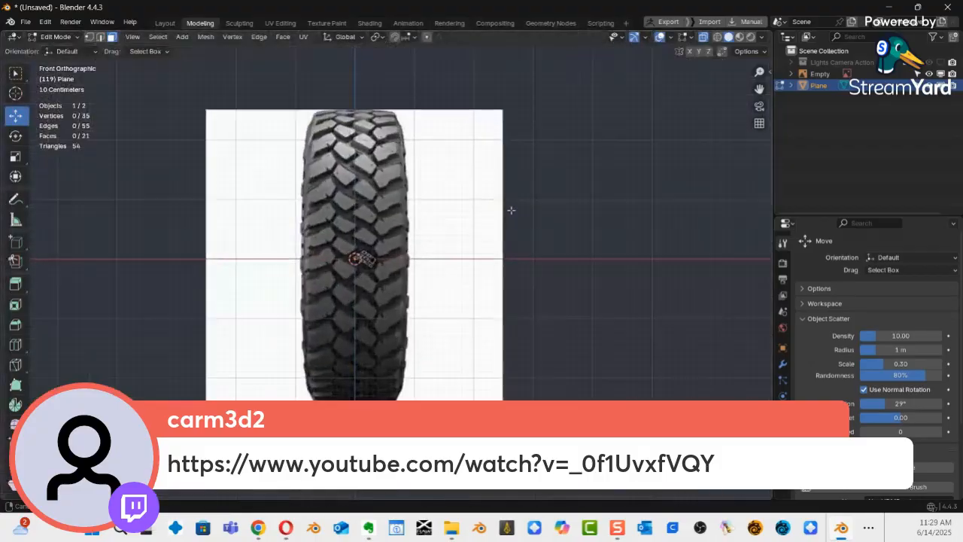
scroll(509, 208, "up", 4)
scroll(543, 161, "down", 3)
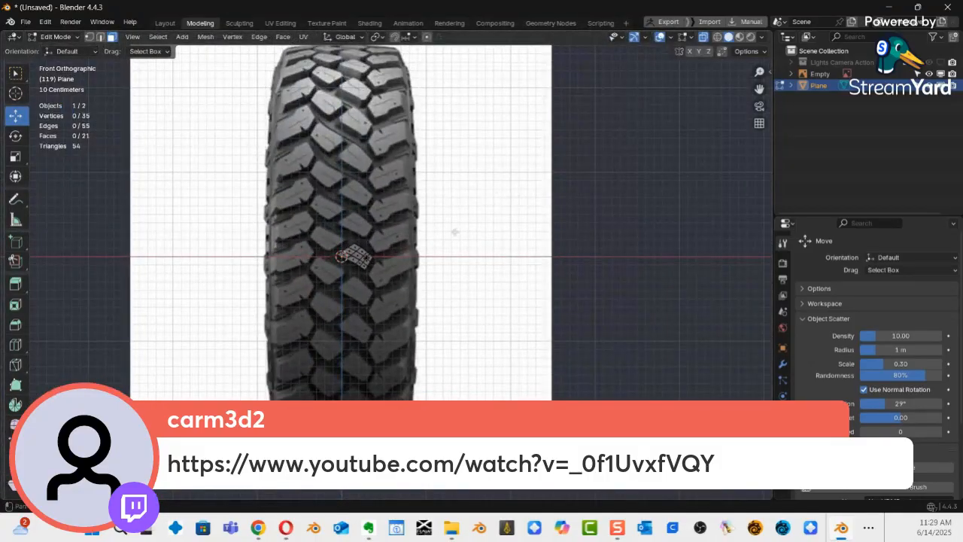
middle_click_drag(401, 241, 469, 278, "shift")
scroll(444, 305, "up", 4)
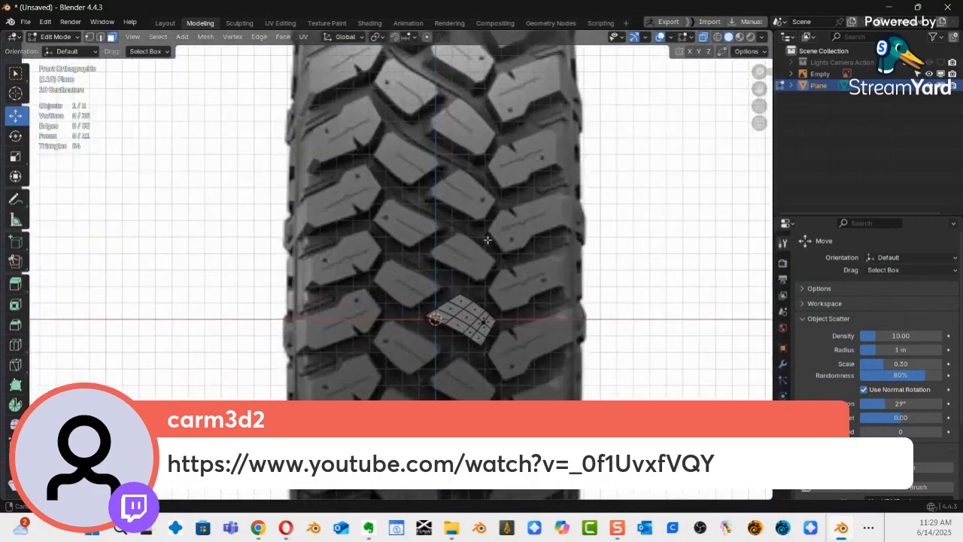
scroll(451, 301, "down", 3)
middle_click_drag(447, 310, 461, 279, "shift")
scroll(461, 279, "down", 2)
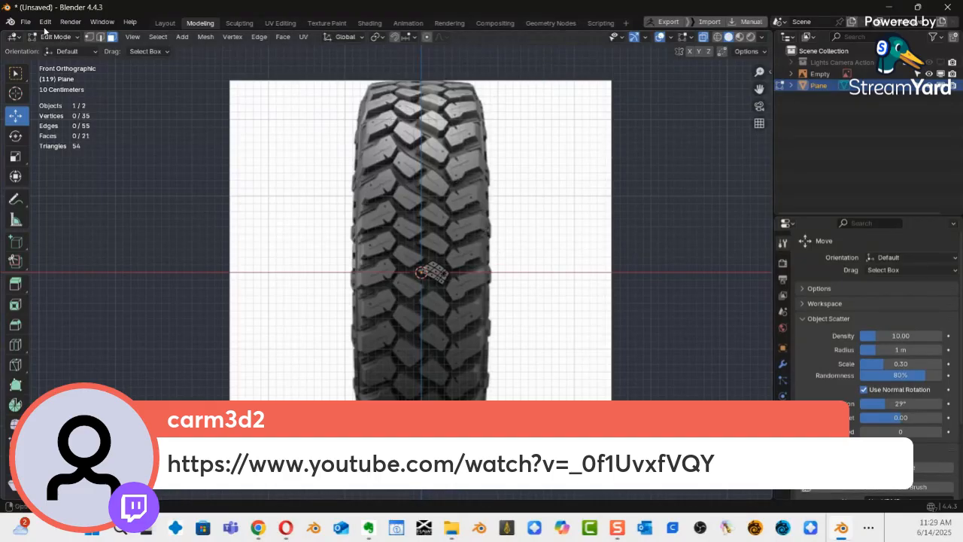
Open the recent file wheel and tire 006.blend without saving the current scene.
left_click(30, 24)
mouse_move(92, 40)
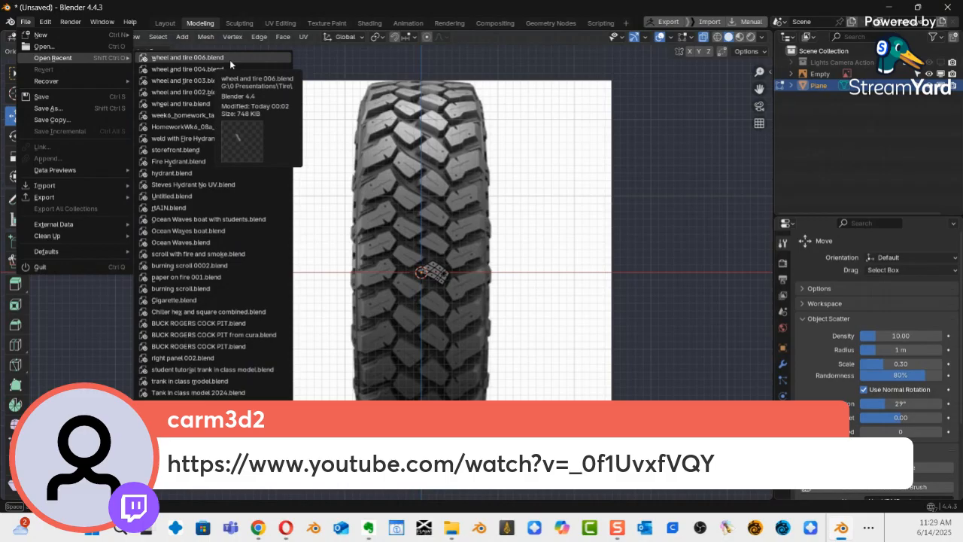
left_click(229, 60)
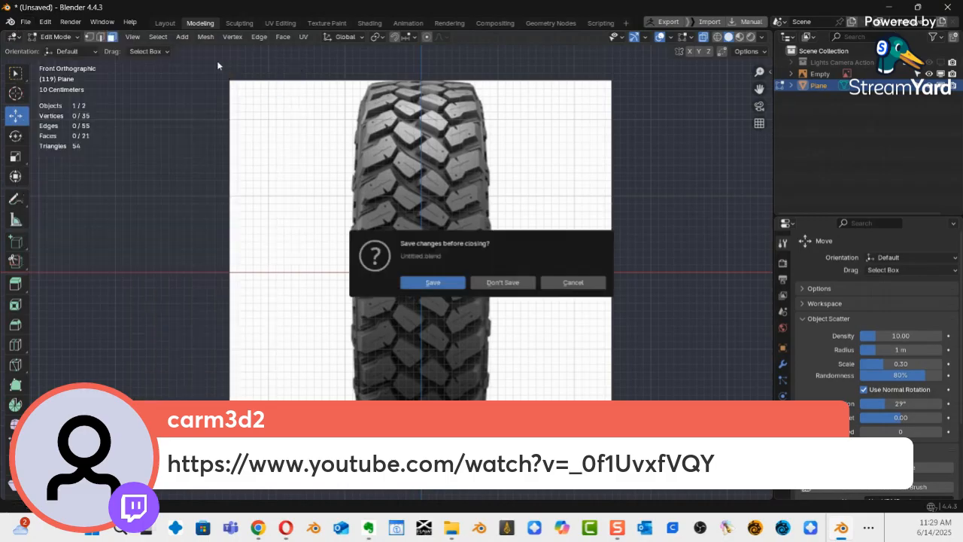
left_click(501, 283)
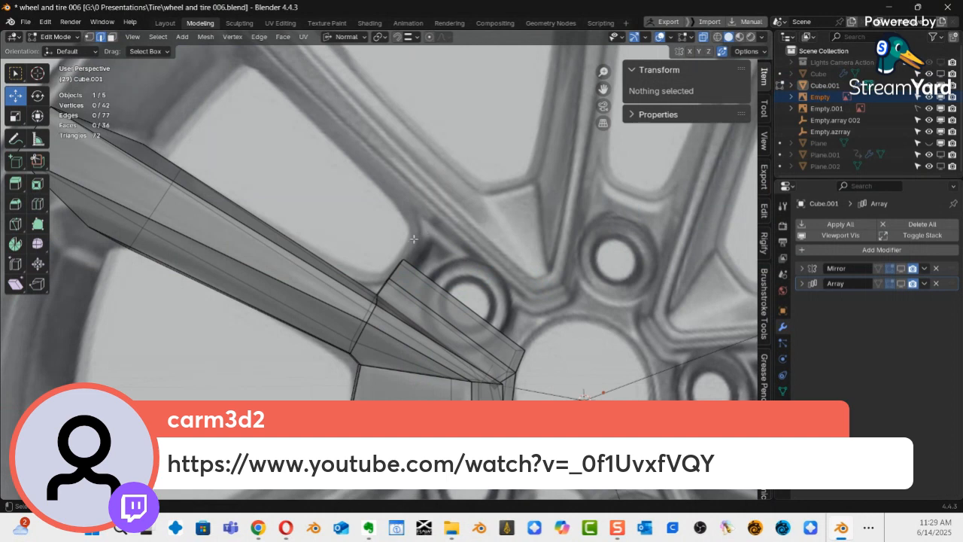
Put Cube.001 into Object Mode and turn off X-ray to show the spoke solid against the wheel reference.
key("ctrl+Tab")
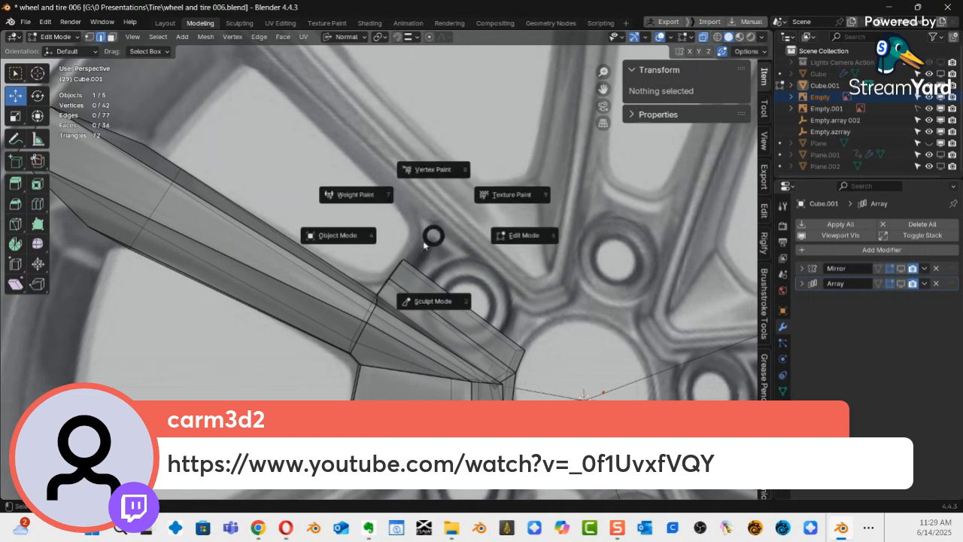
left_click(351, 238)
key("alt+z")
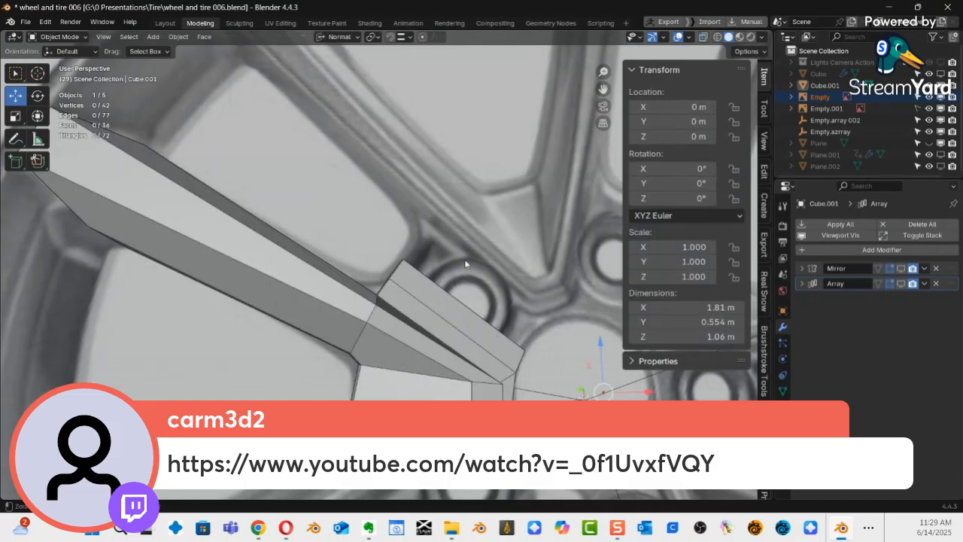
scroll(466, 263, "down", 8)
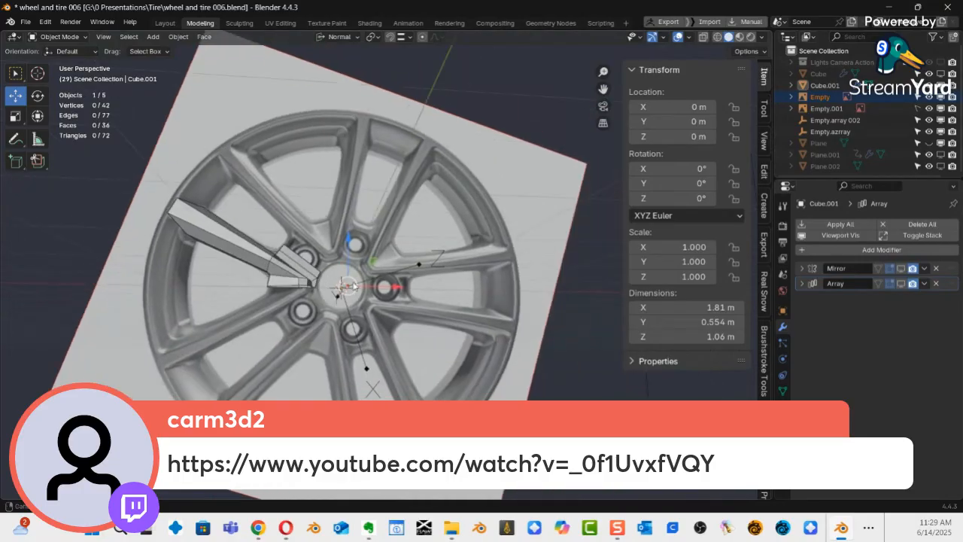
middle_click_drag(351, 286, 387, 281, "shift")
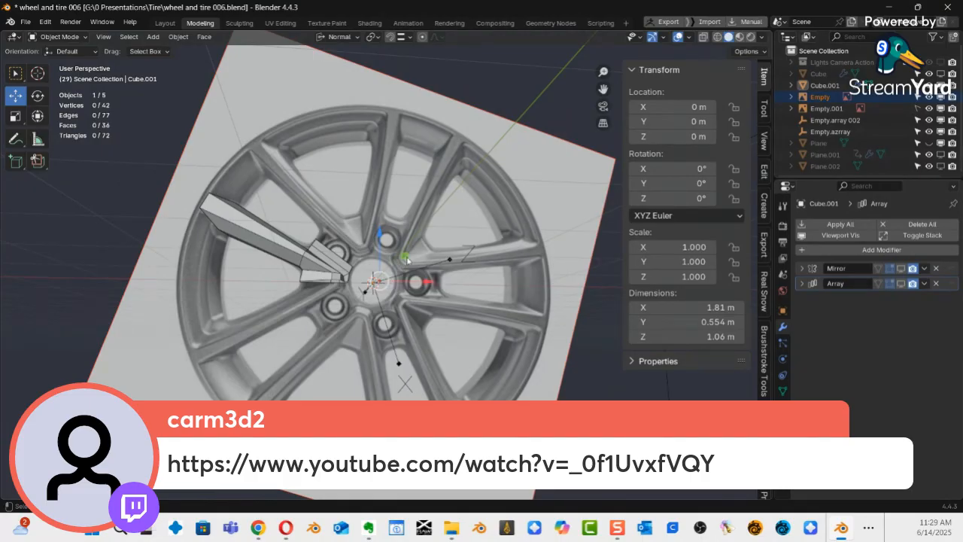
scroll(331, 272, "up", 4)
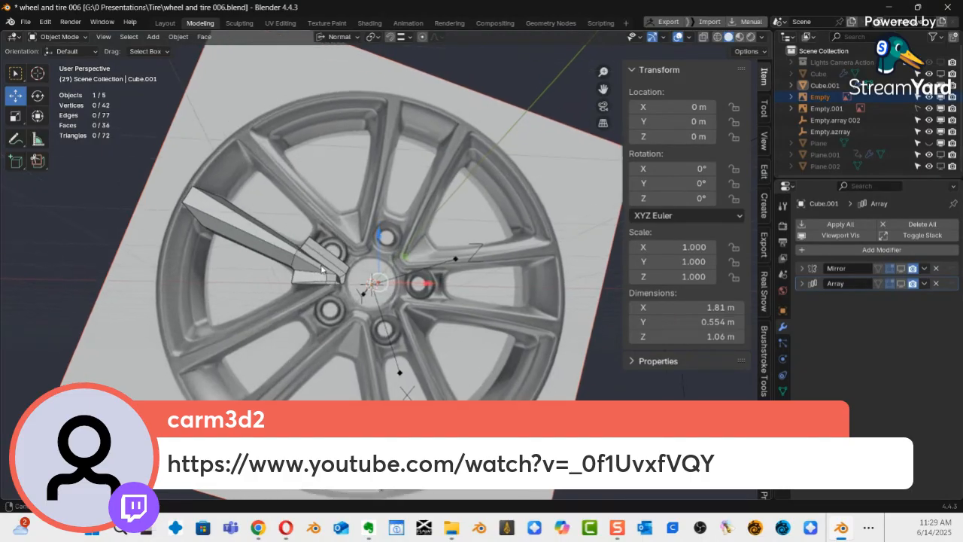
Show the Mirror modifier of Cube.001 in the viewport, checking the spoke against the wheel reference in front view.
middle_click_drag(359, 224, 421, 225, "ctrl")
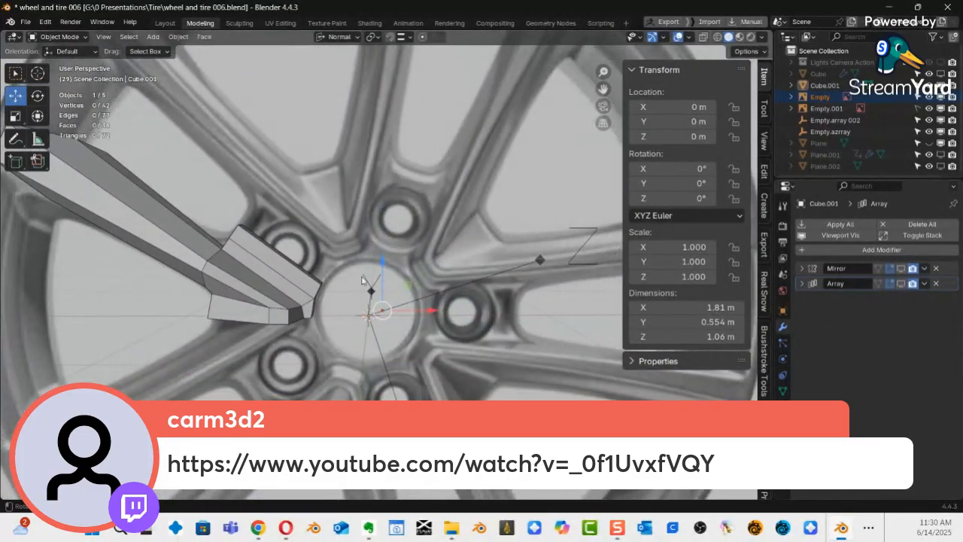
mouse_move(366, 281)
middle_mouse_down()
mouse_move(380, 238)
mouse_move(444, 268)
mouse_move(472, 299)
mouse_move(410, 285)
mouse_move(358, 250)
mouse_move(368, 247)
mouse_move(369, 264)
mouse_move(419, 294)
mouse_move(367, 298)
middle_mouse_up()
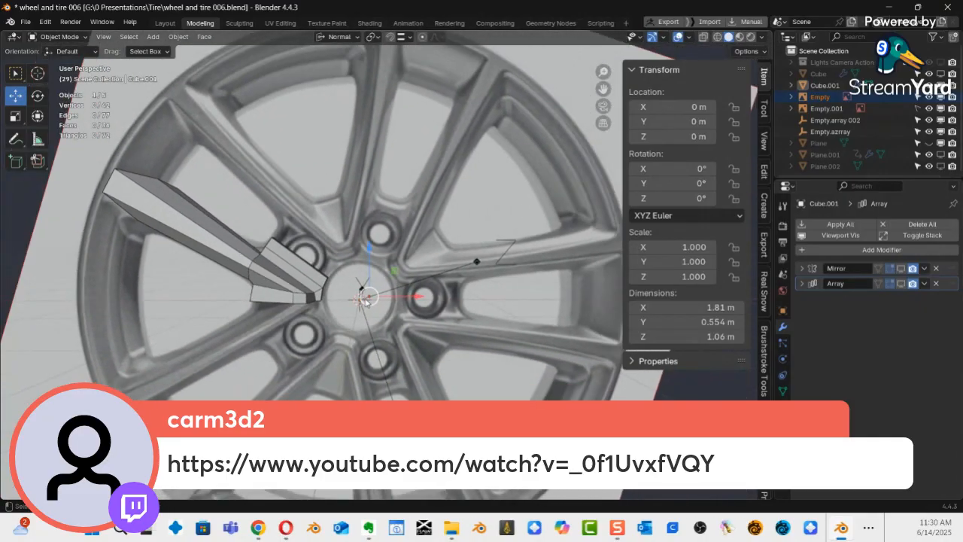
key("KP_1")
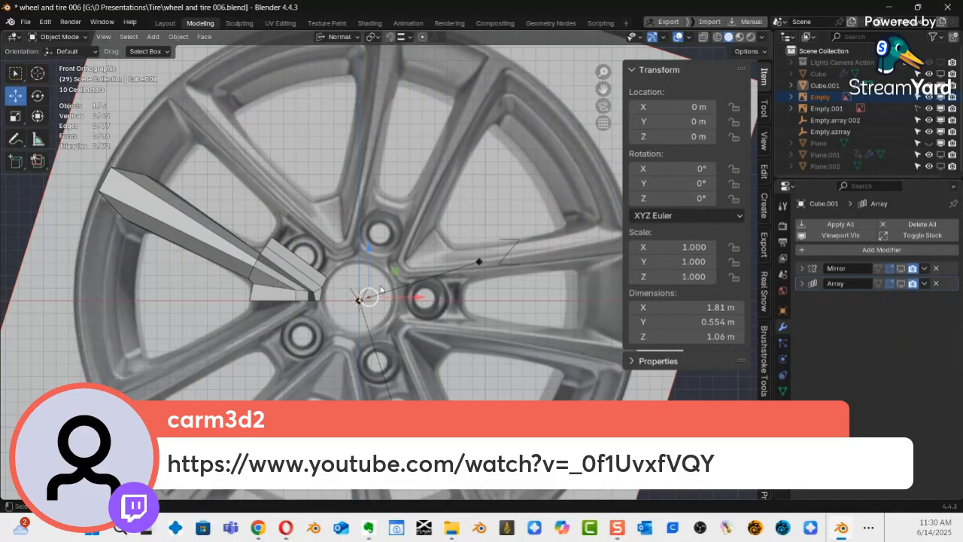
middle_click_drag(398, 273, 379, 296, "ctrl")
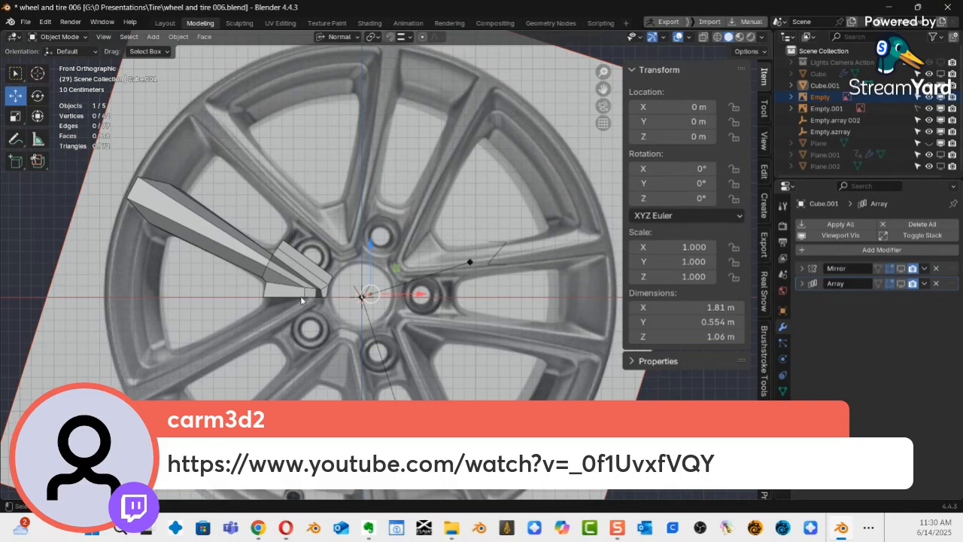
middle_click_drag(318, 299, 395, 281, "shift")
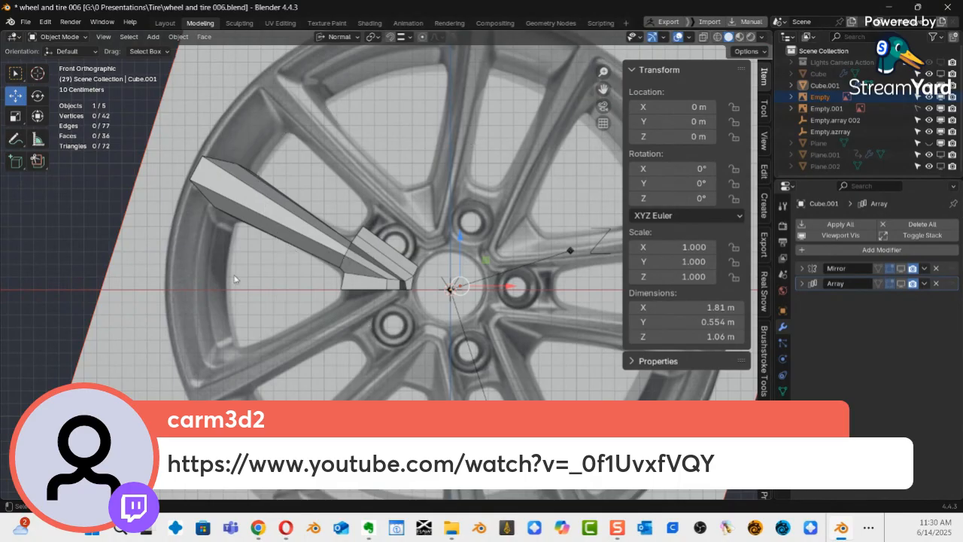
left_click(901, 272)
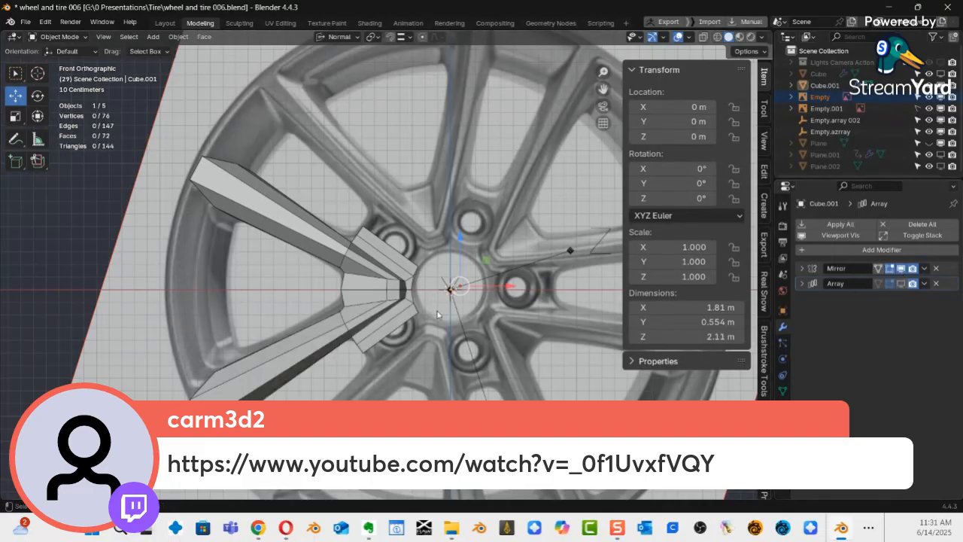
Show the Array modifier of Cube.001 in the viewport to repeat the mirrored spoke pair around the hub.
middle_click_drag(441, 316, 433, 280)
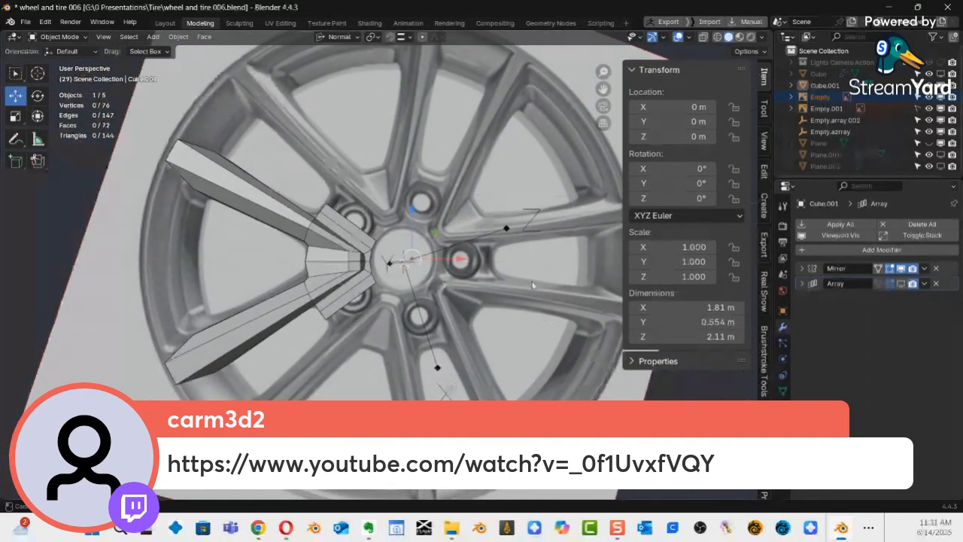
left_click(902, 284)
middle_click_drag(452, 326, 428, 324)
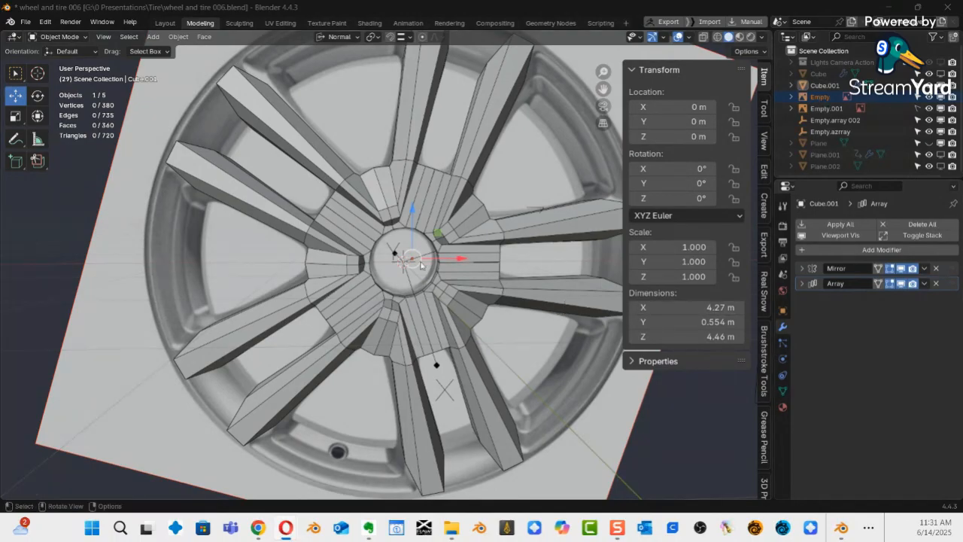
Examine how the arrayed spokes and hub section line up with the wheel reference, from the centre opening to the lower rim.
mouse_move(388, 269)
middle_mouse_down("ctrl")
mouse_move(464, 213)
mouse_move(387, 251)
mouse_move(397, 262)
middle_mouse_up("ctrl")
middle_click_drag(398, 263, 452, 282)
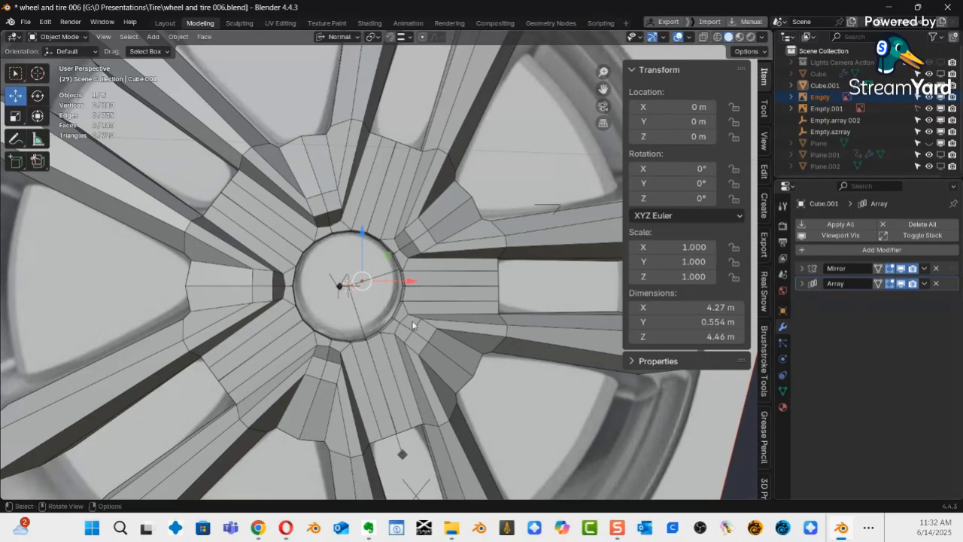
scroll(385, 225, "down", 2)
middle_click_drag(385, 234, 223, 91)
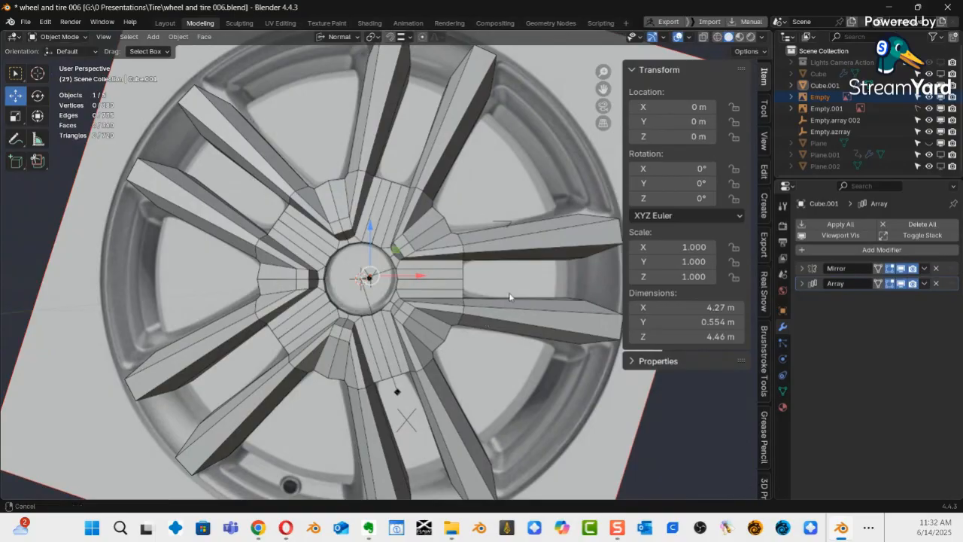
middle_click_drag(510, 297, 463, 272, "ctrl")
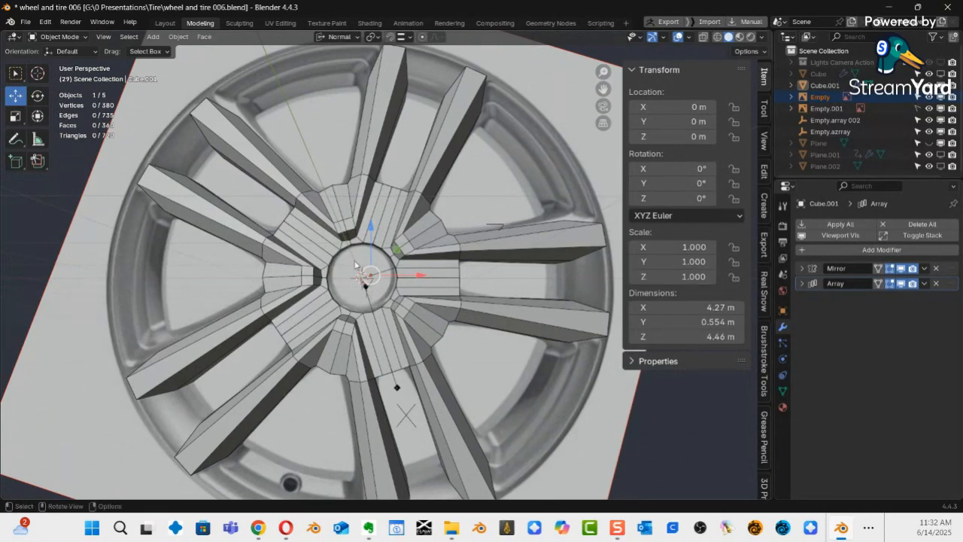
left_click(813, 98)
left_click(842, 165)
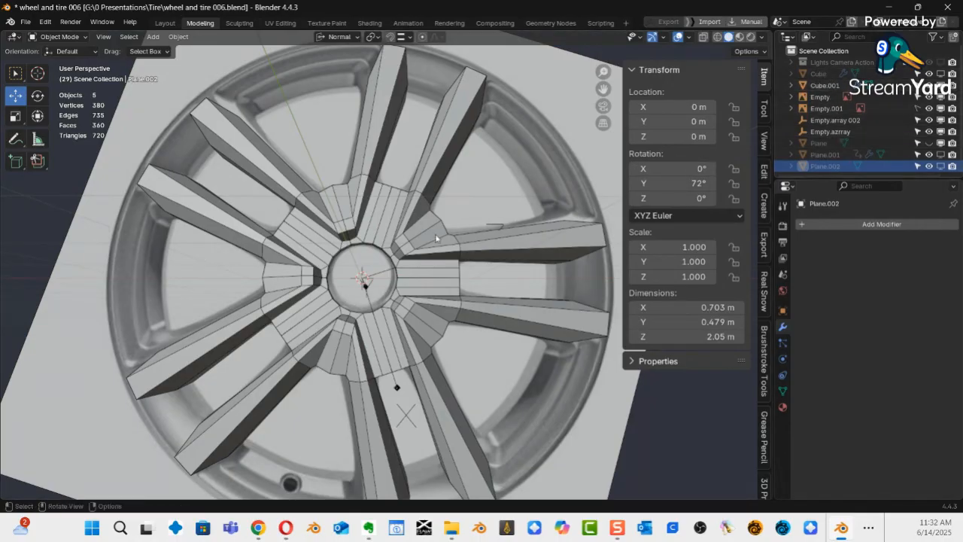
middle_click_drag(347, 389, 347, 283, "shift")
scroll(345, 335, "up", 2)
middle_click_drag(315, 365, 342, 320, "shift")
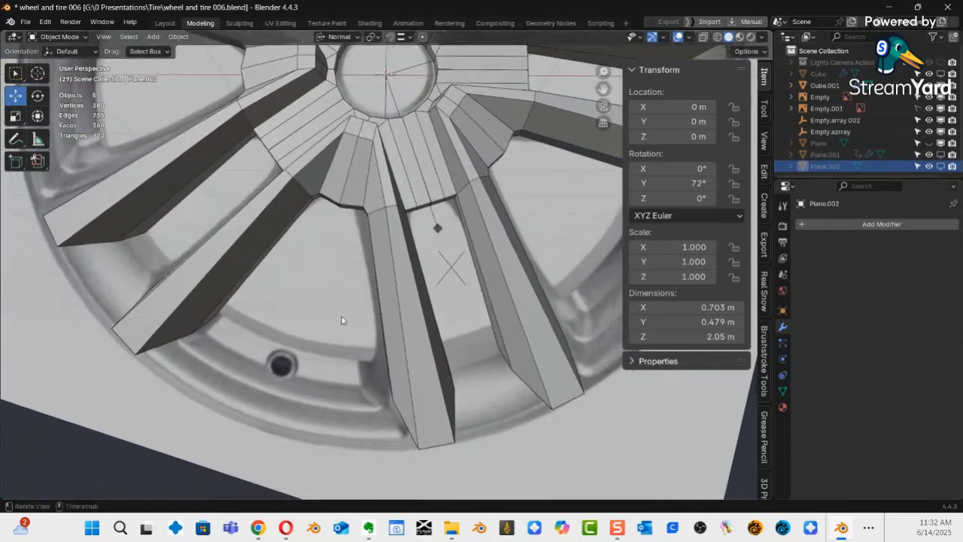
scroll(346, 305, "up", 2)
scroll(324, 384, "down", 5)
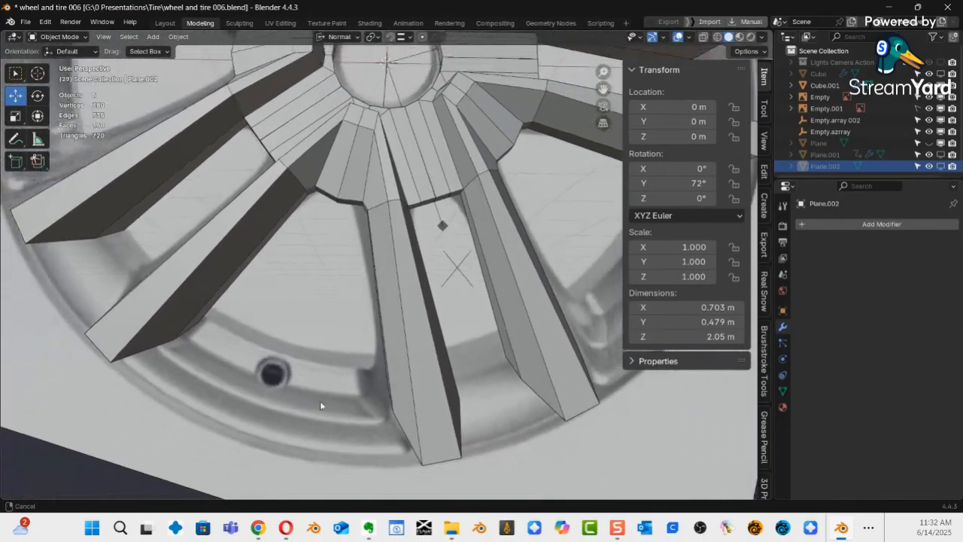
middle_click_drag(323, 393, 291, 445)
scroll(390, 275, "down", 3)
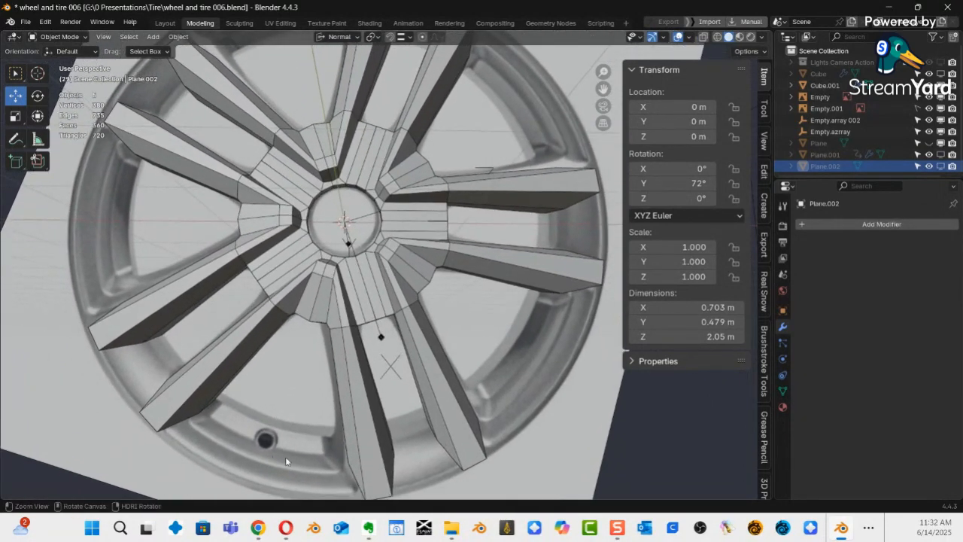
middle_click_drag(349, 375, 360, 403)
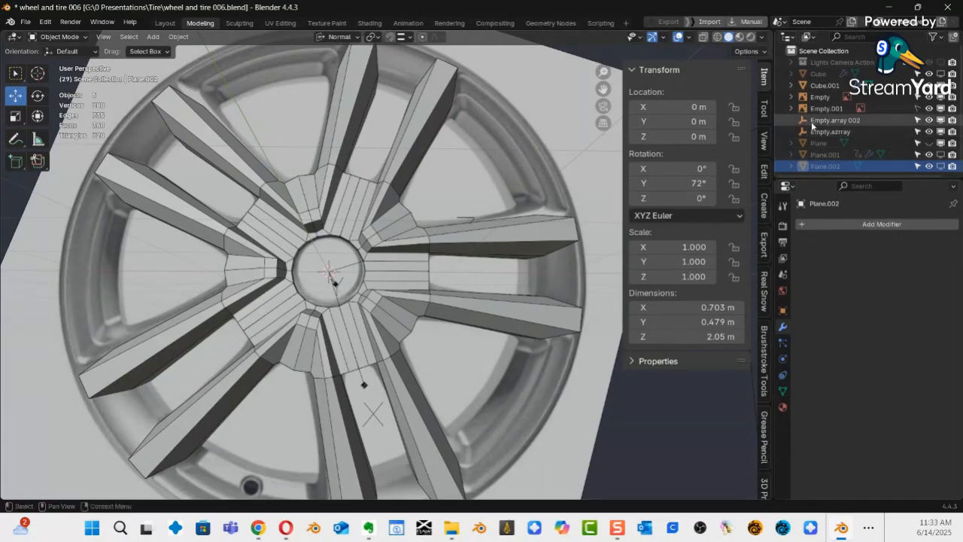
Move all objects from Cube through Plane.002 into a new collection named "original files".
left_click(832, 76)
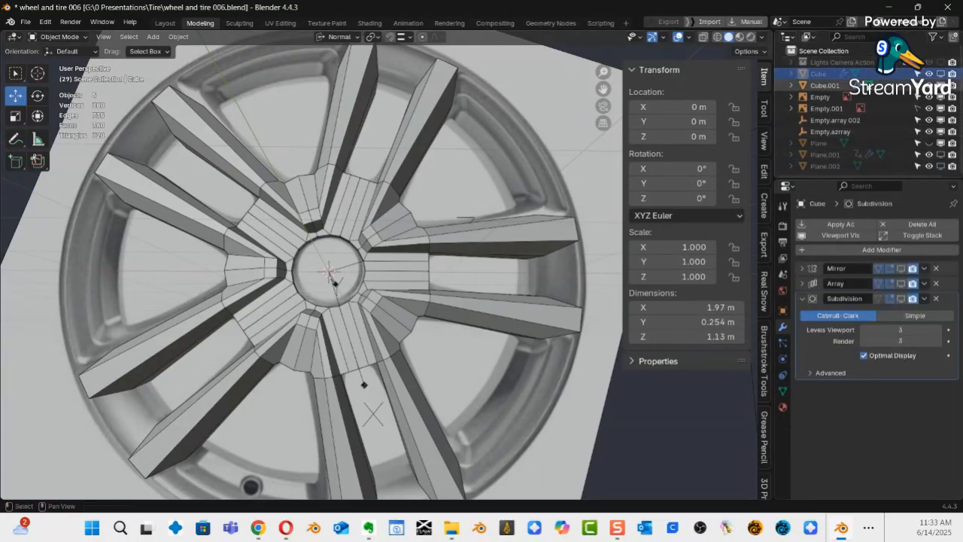
left_click(845, 167, "shift")
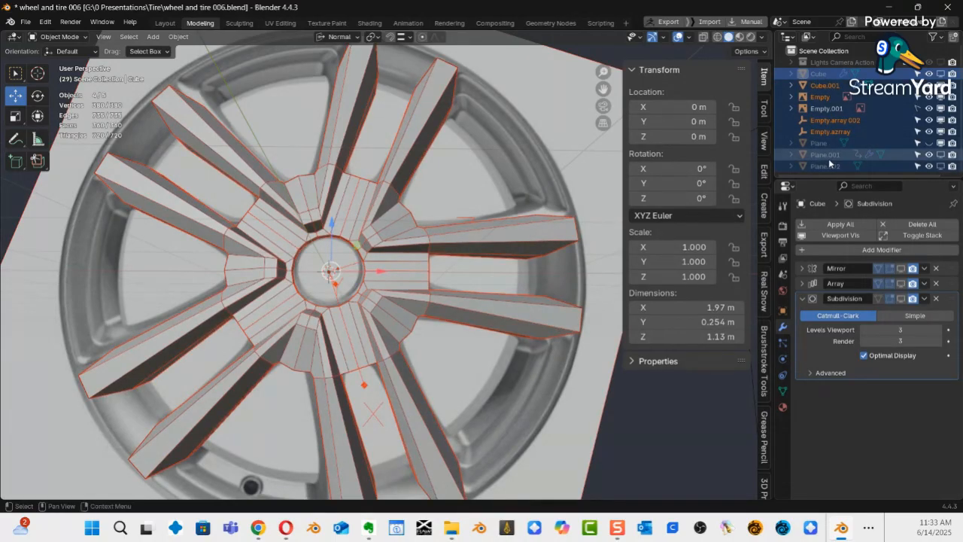
key("m")
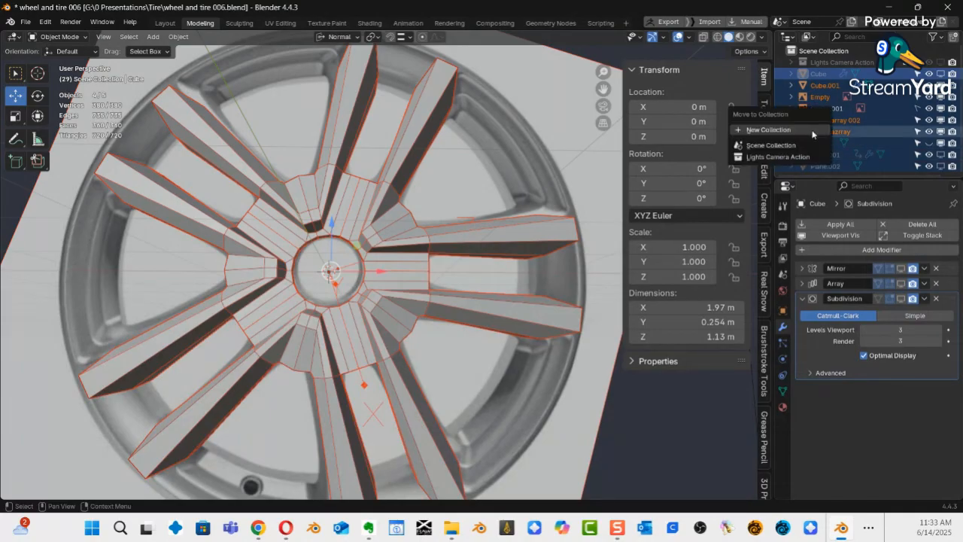
left_click(812, 129)
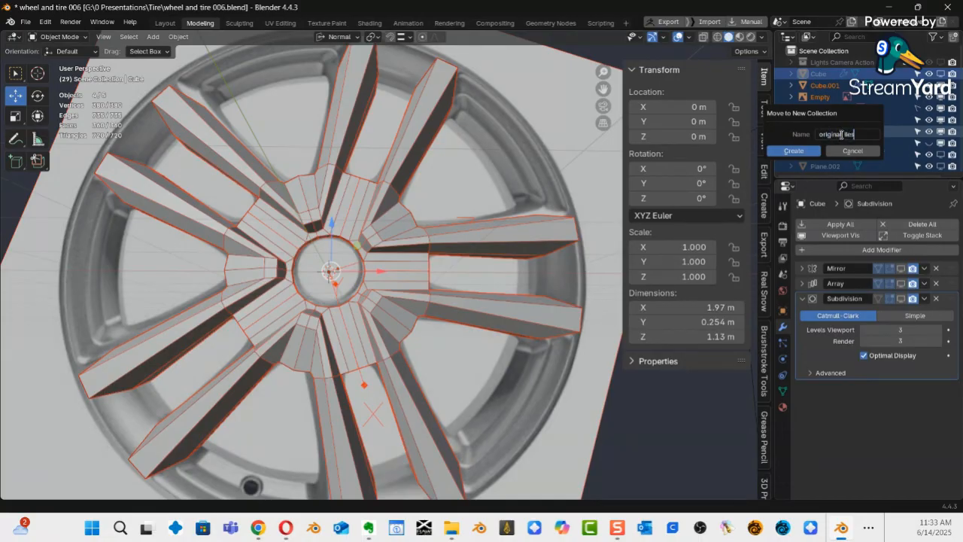
left_click(795, 151)
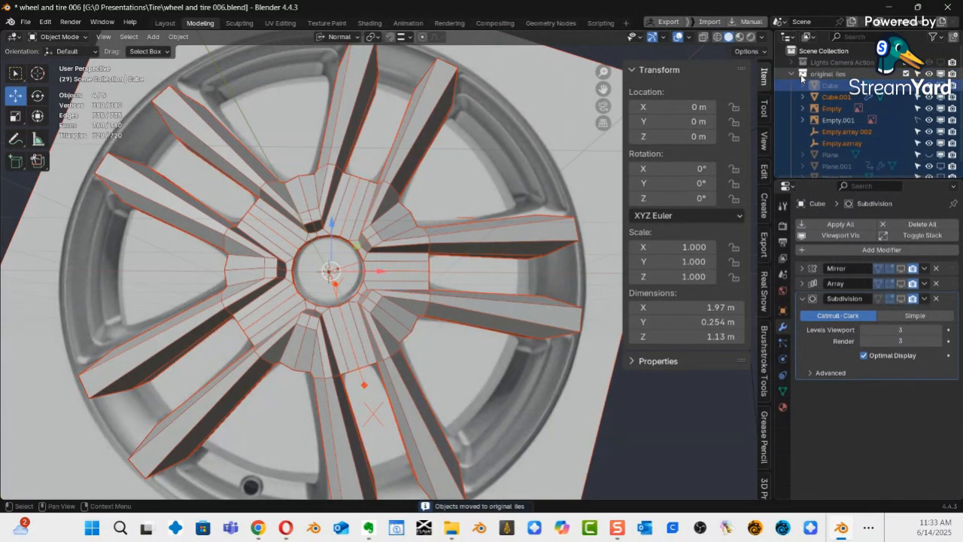
Hide the Array and Mirror modifiers of Cube.001 in the viewport to leave only the single base spoke.
left_click(424, 144)
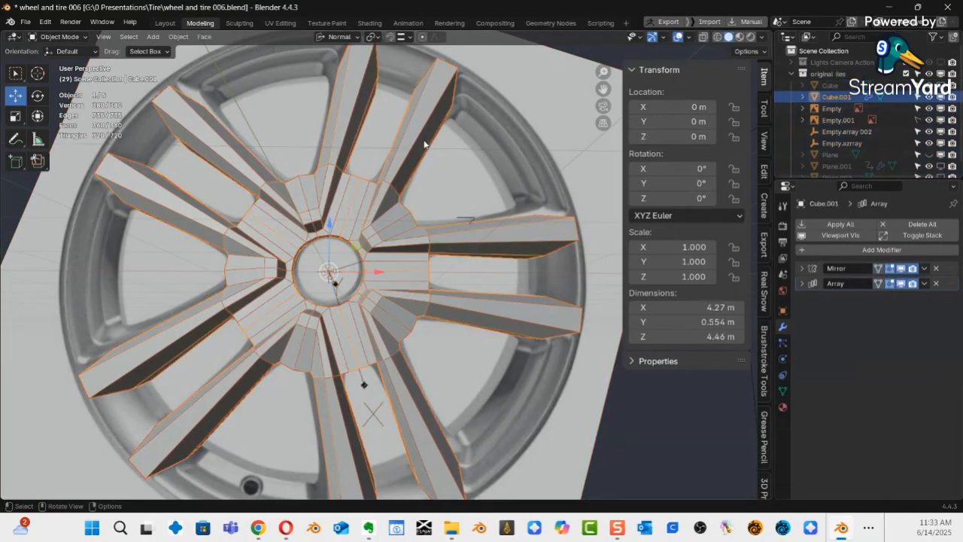
left_click(902, 284)
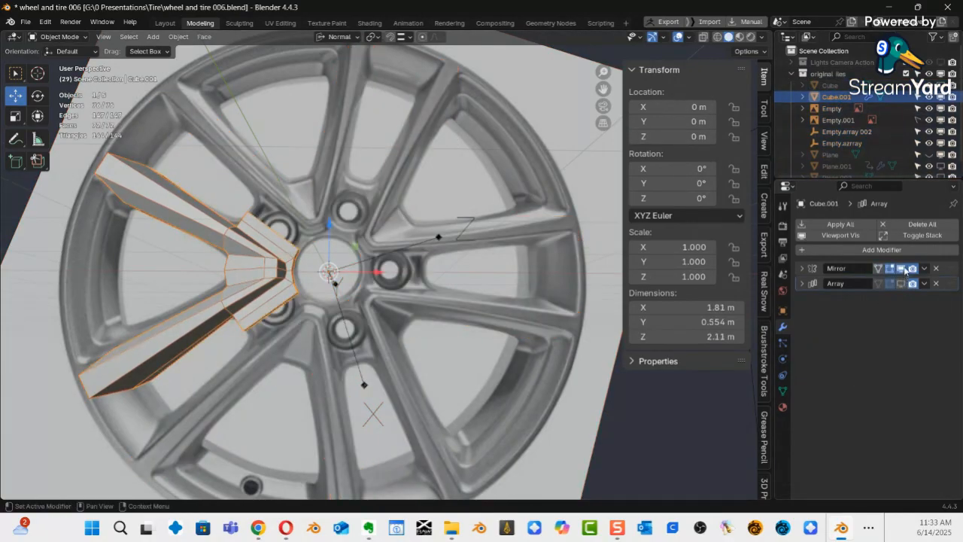
left_click(901, 268)
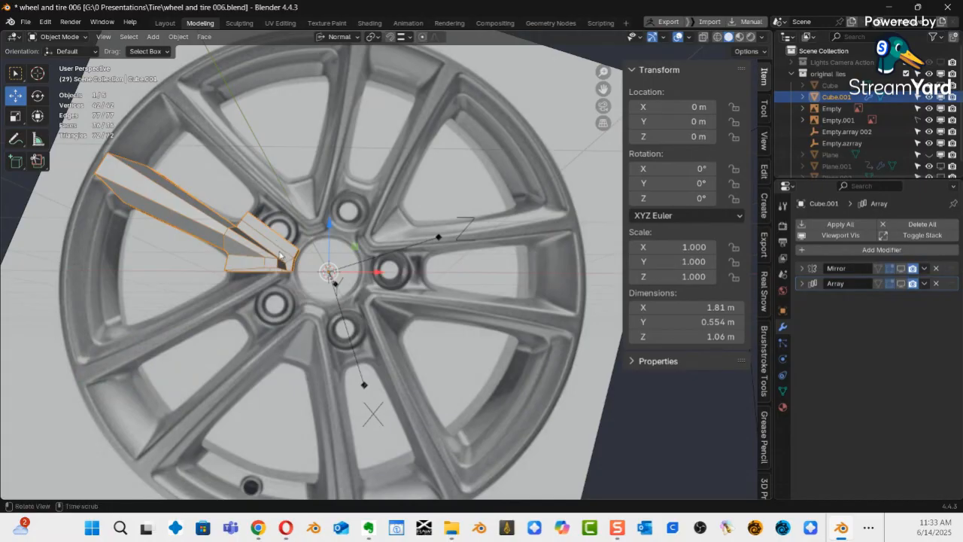
middle_click_drag(280, 256, 332, 271)
scroll(306, 228, "up", 2)
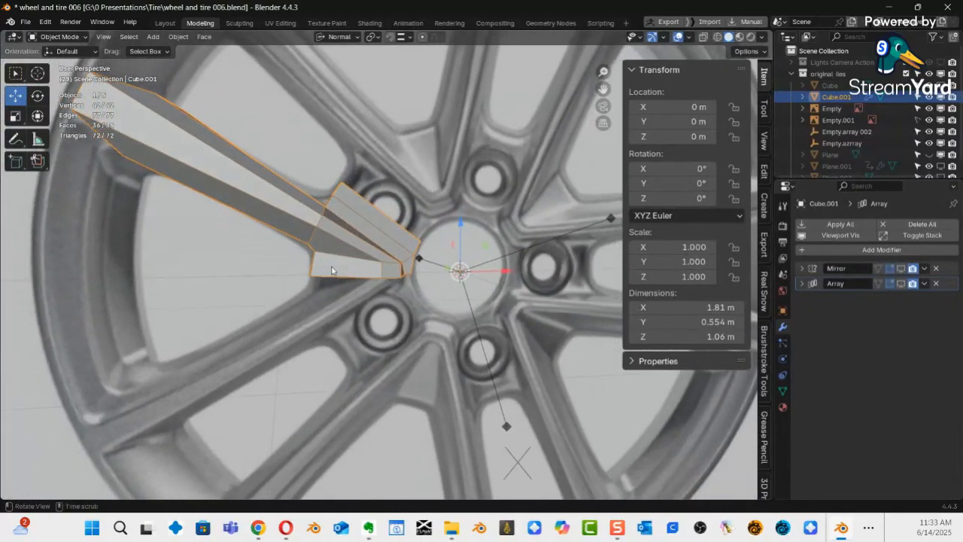
Try disabling the whole original files collection in the viewport, and restore it with its contents expanded.
left_click(792, 74)
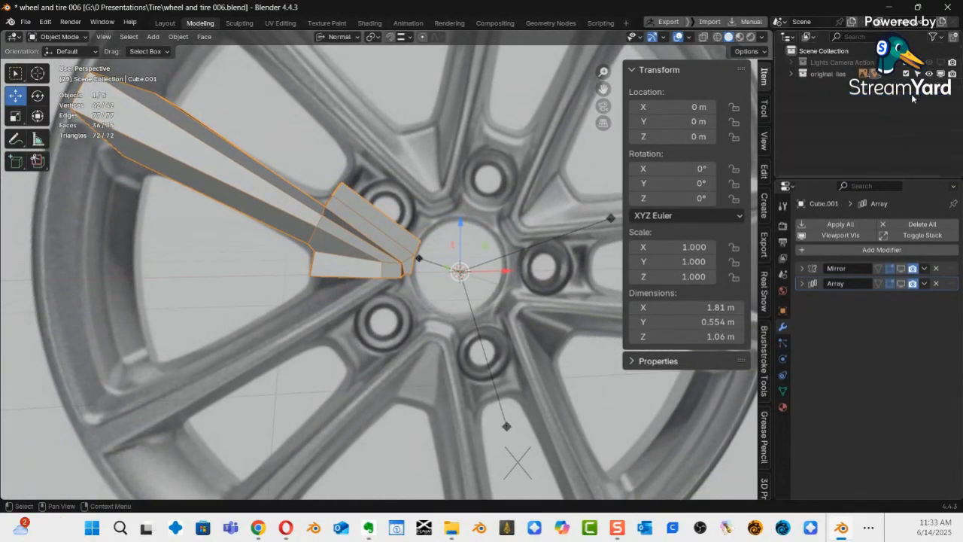
left_click(942, 73)
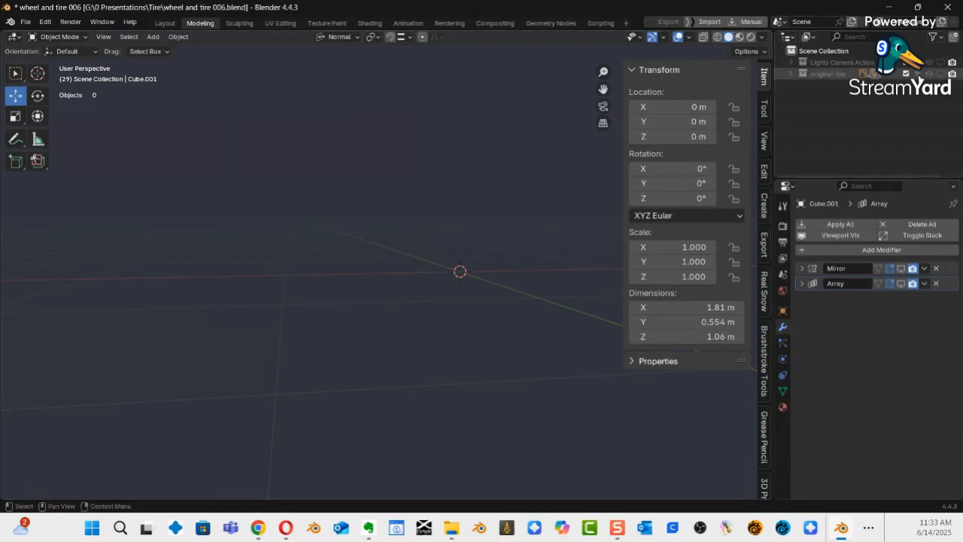
left_click(941, 73)
left_click(792, 74)
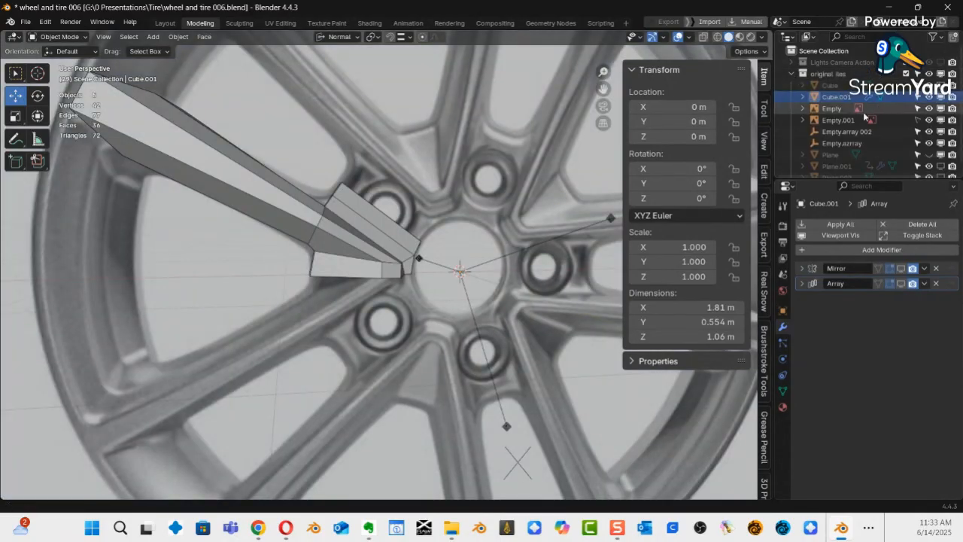
Move the wheel reference image Empty out of the original files collection into the Scene Collection, and collapse the original files collection.
left_click(841, 107)
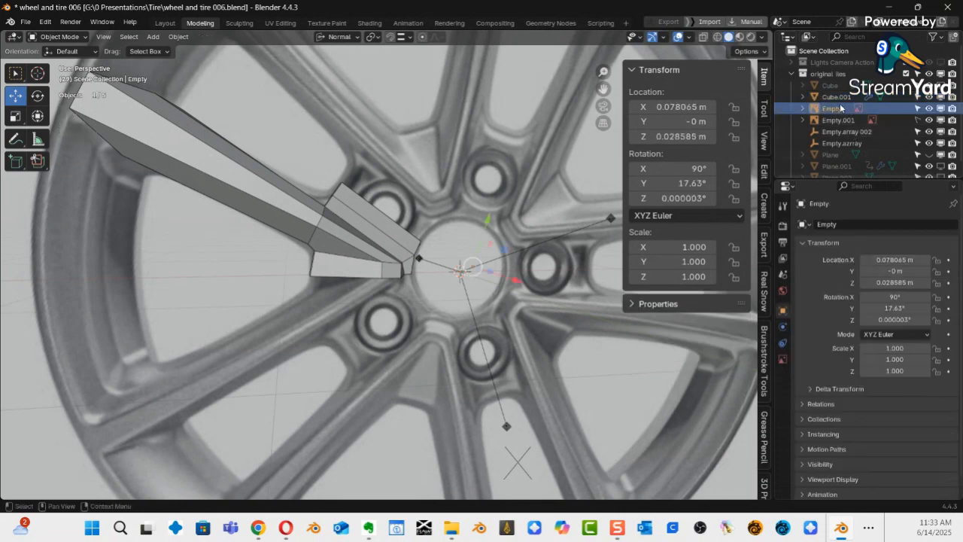
left_click(941, 109)
left_click(941, 109)
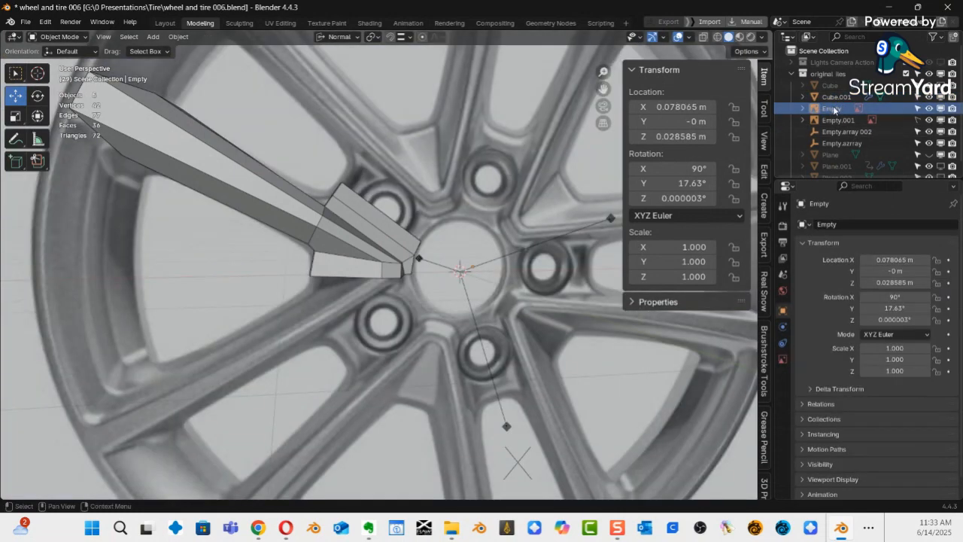
left_click_drag(832, 110, 831, 46)
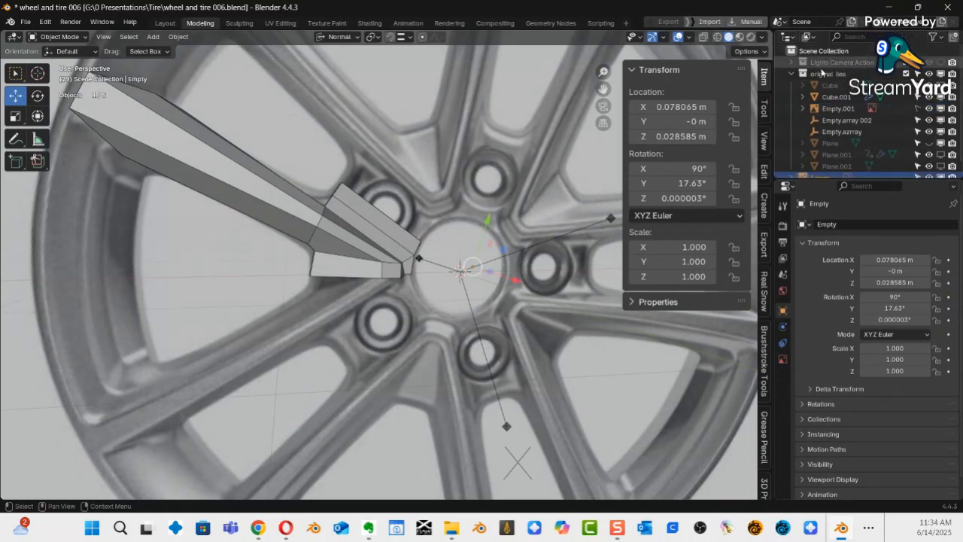
left_click(791, 74)
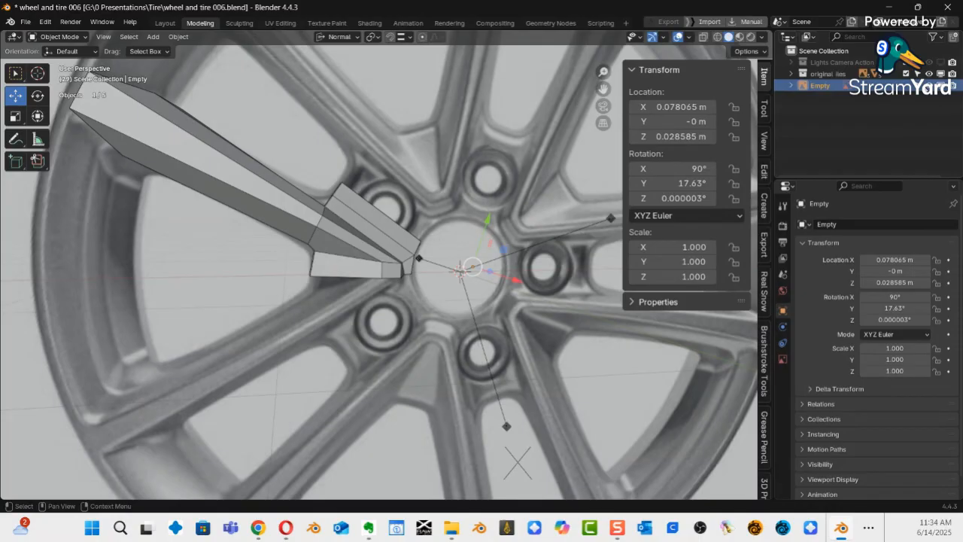
Hide the original files collection so only the wheel reference image remains, framed in full.
left_click(929, 74)
mouse_move(453, 199)
middle_mouse_down("ctrl")
mouse_move(419, 252)
mouse_move(453, 200)
mouse_move(450, 210)
middle_mouse_up("ctrl")
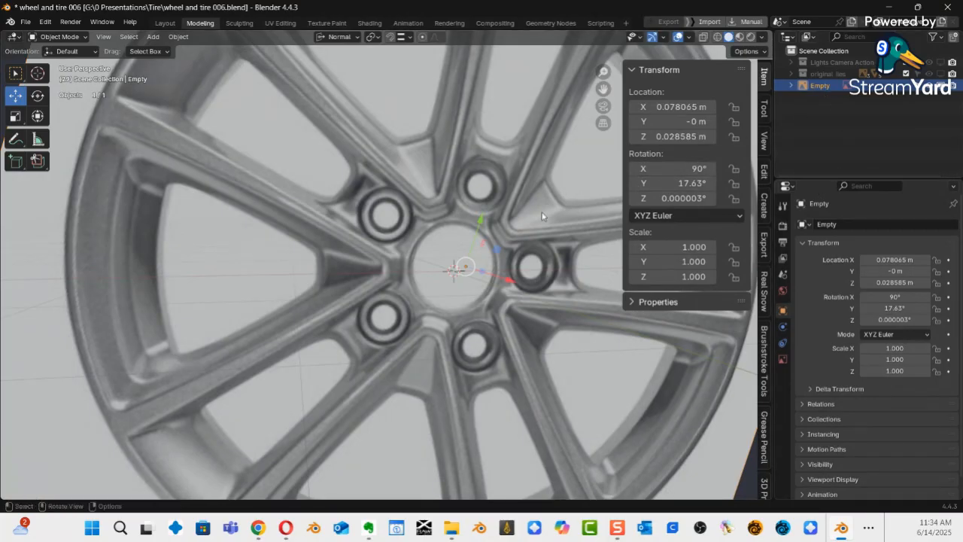
middle_click_drag(461, 208, 350, 304, "ctrl")
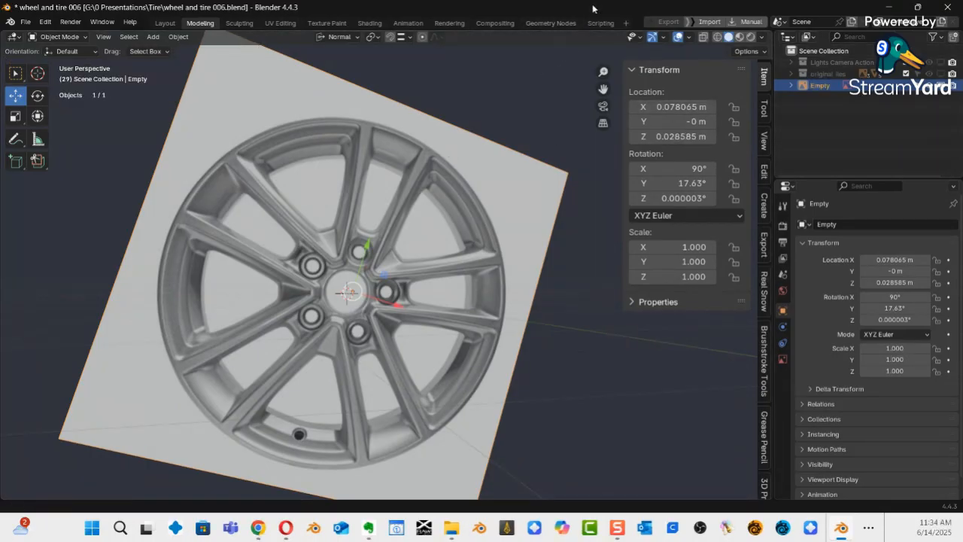
Switch to the Opera browser and open the bookmarked Firestone Destination M/T2 product page from the tire bookmarks folder.
mouse_move(593, 9)
left_mouse_down()
mouse_move(602, 246)
mouse_move(606, 4)
mouse_move(600, 12)
left_mouse_up()
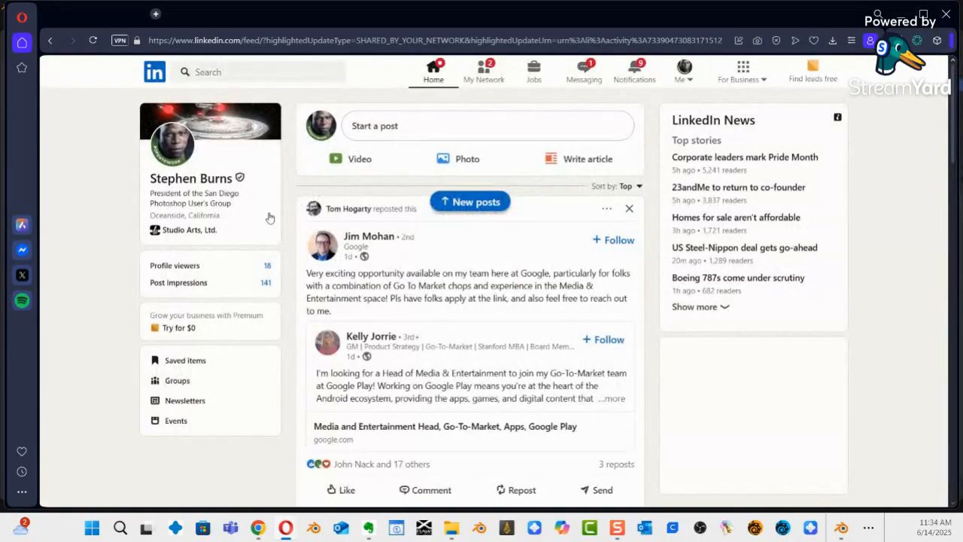
left_click(22, 451)
left_click(22, 452)
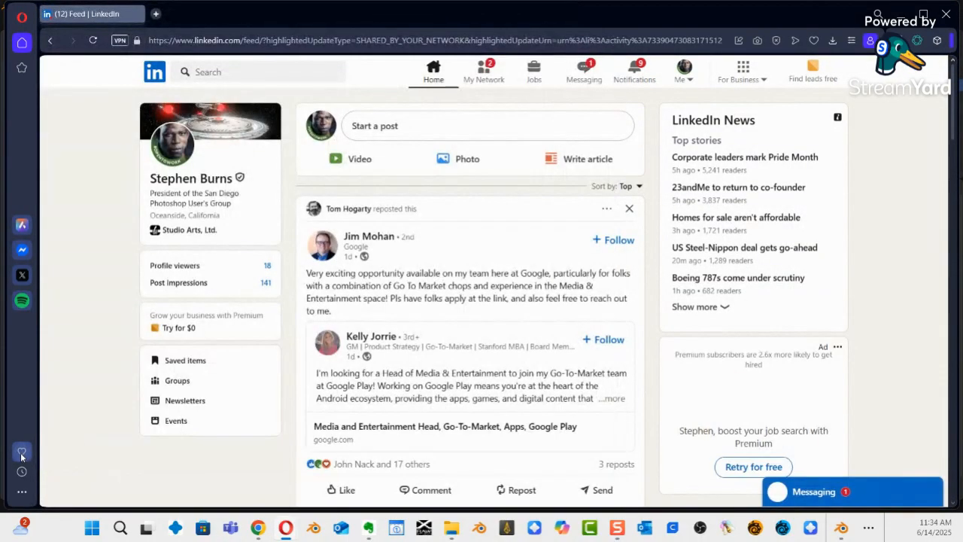
left_click(22, 452)
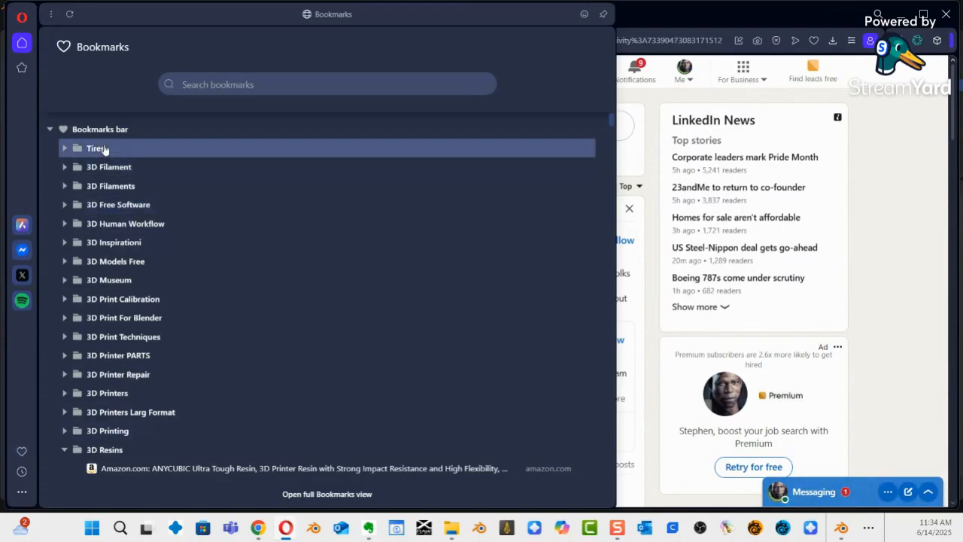
left_click(105, 149)
left_click(154, 167)
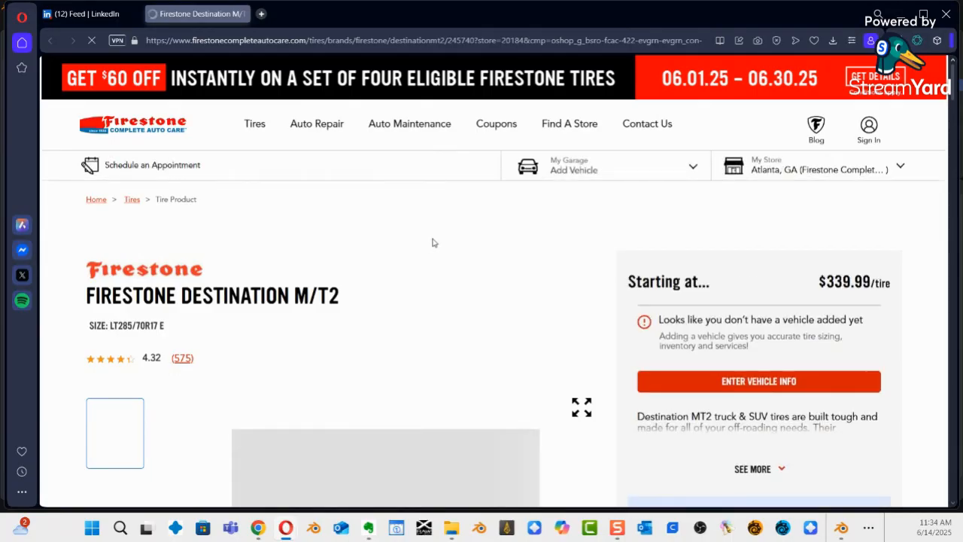
Examine the Firestone Destination M/T2 product photos, viewing the angled, front tread, side and tread close-up images.
scroll(432, 241, "down", 2)
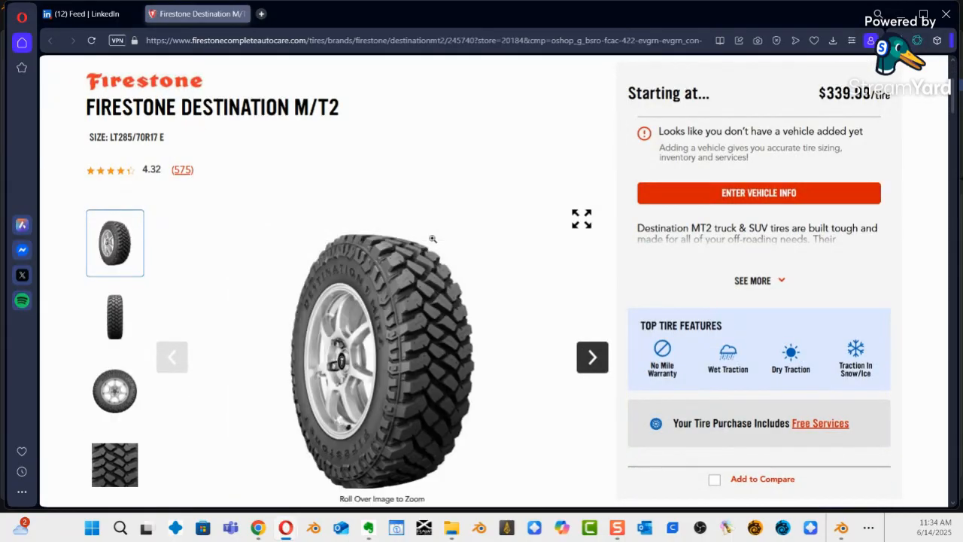
scroll(436, 237, "down", 1)
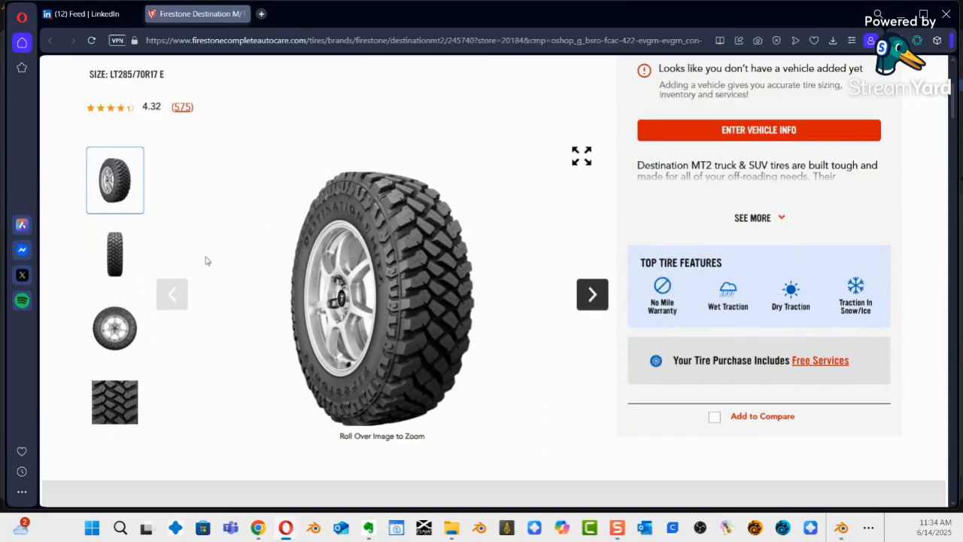
scroll(305, 206, "up", 2)
scroll(306, 206, "down", 4)
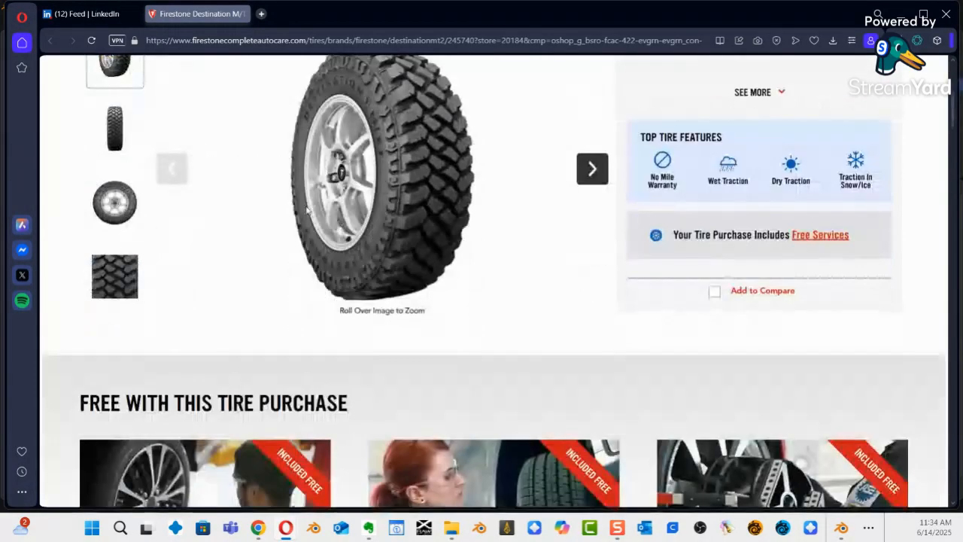
scroll(306, 205, "up", 2)
scroll(306, 205, "down", 4)
scroll(304, 202, "up", 4)
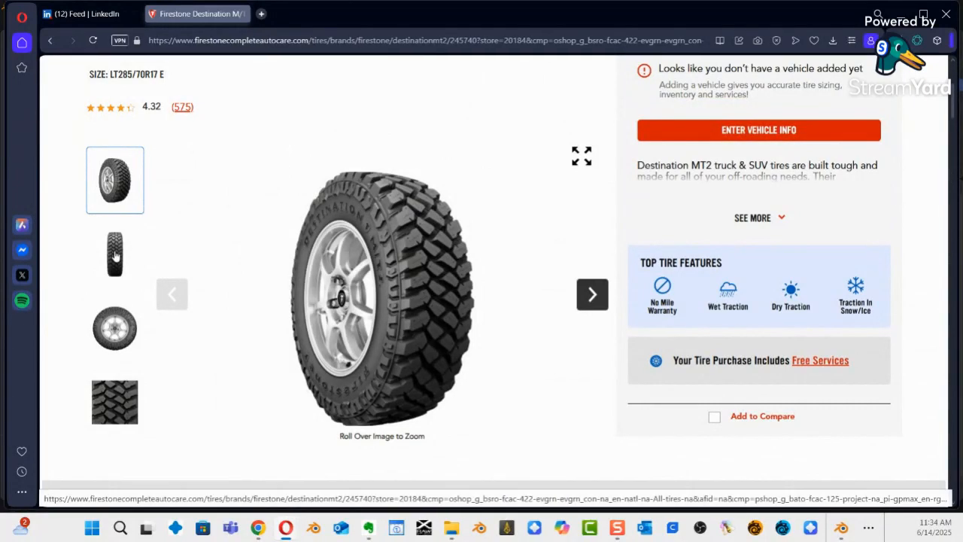
left_click(115, 254)
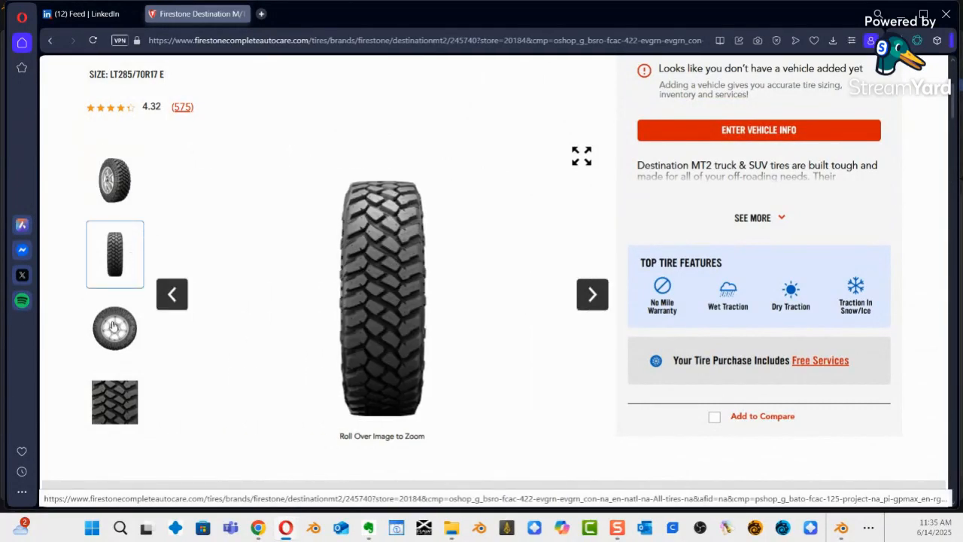
left_click(113, 325)
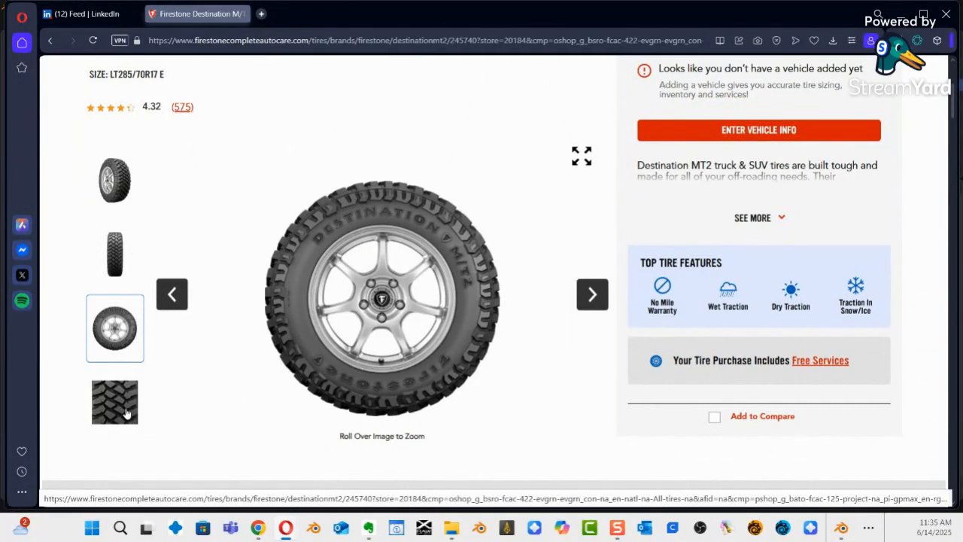
left_click(127, 412)
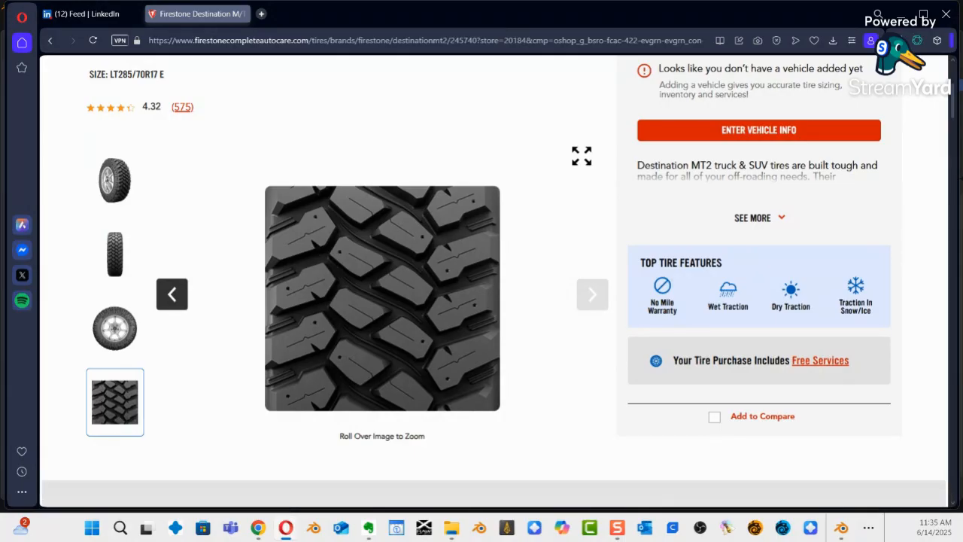
Try to save the tread close-up image as a JPEG in the Tire project's Images folder, and cancel the save.
right_click(319, 309)
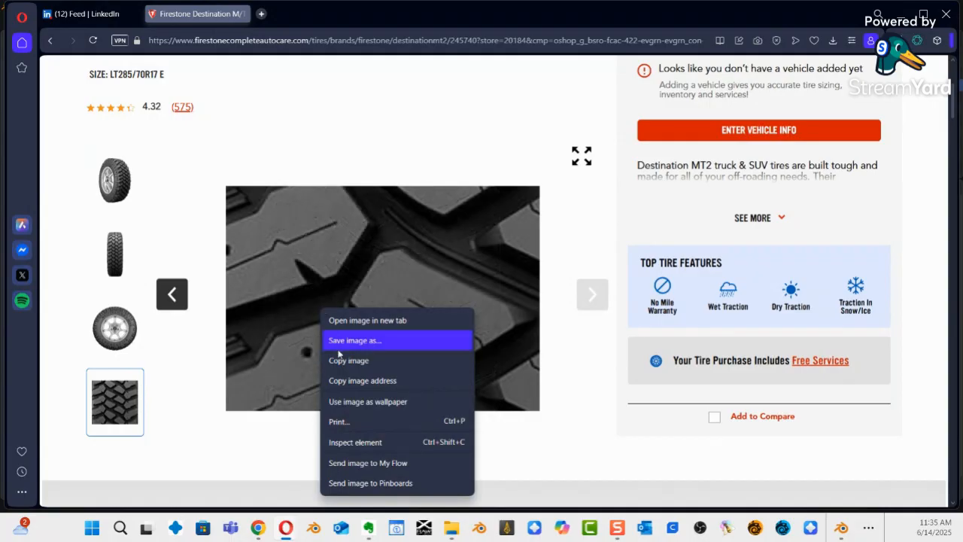
left_click(352, 339)
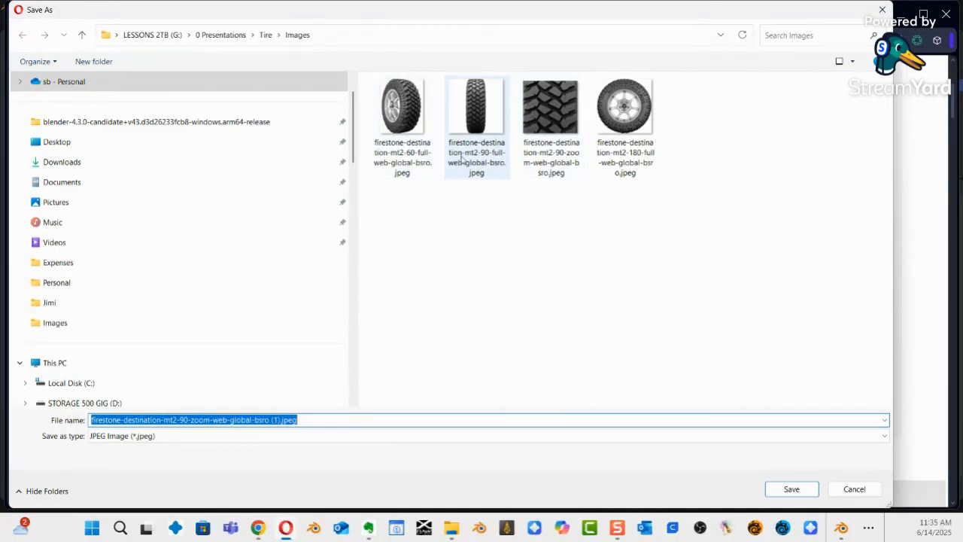
left_click(854, 490)
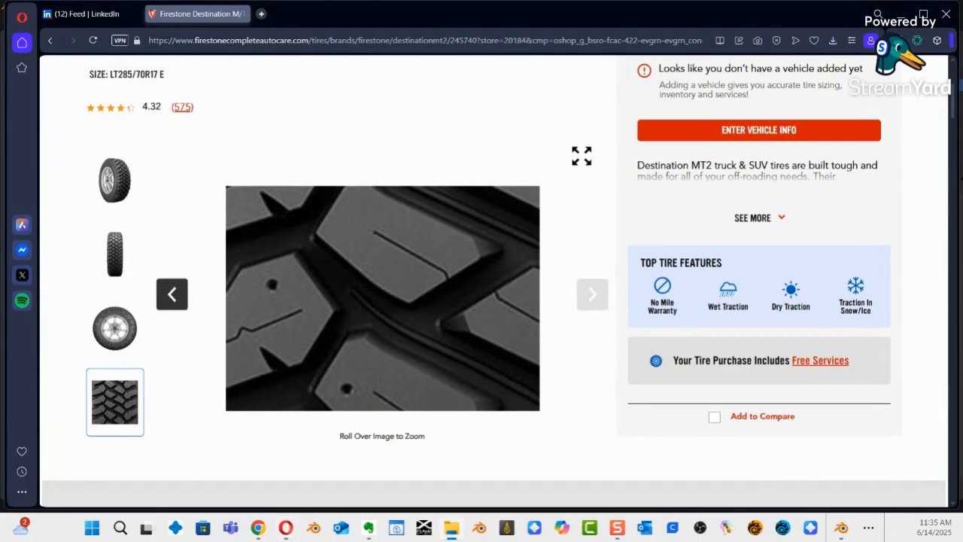
Switch to File Explorer and show the Tire Images folder in a maximised window with larger thumbnails and a narrower folder tree.
left_click_drag(0, 135, 596, 15)
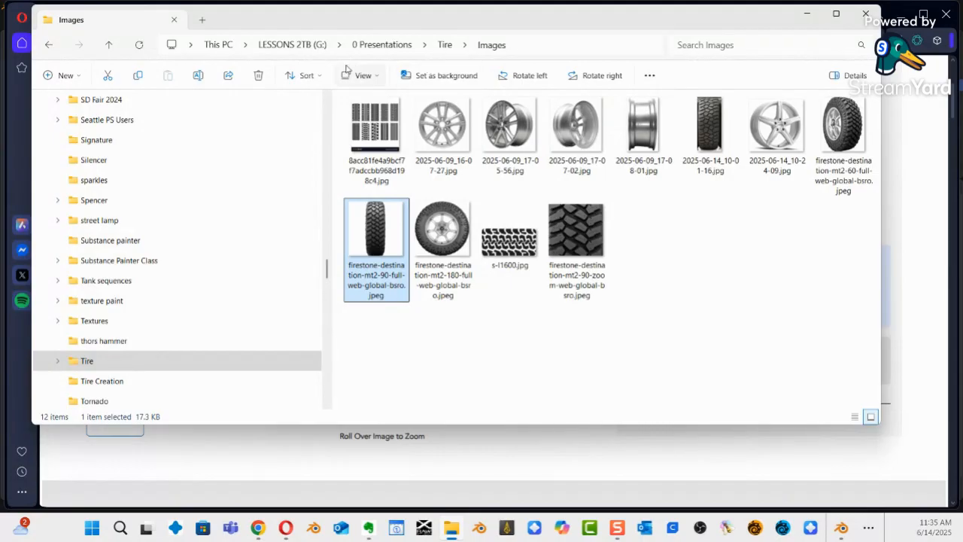
left_click(370, 76)
left_click(372, 124)
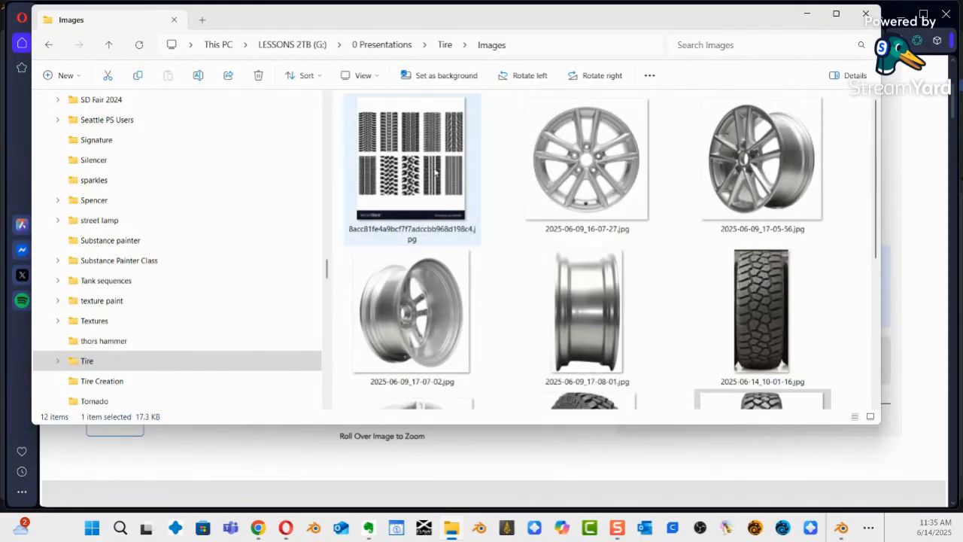
left_click(836, 21)
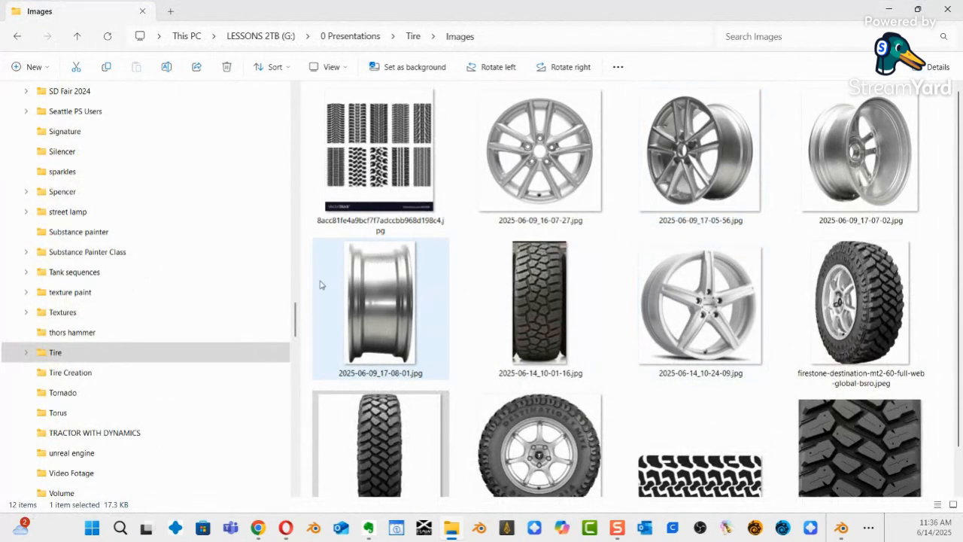
left_click_drag(296, 292, 133, 271)
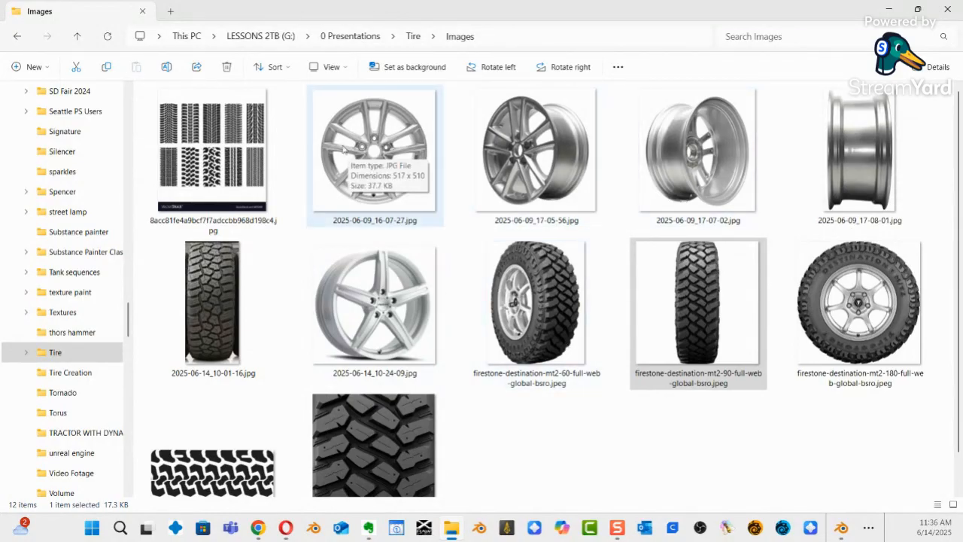
Inspect the five-bolt wheel front view in 2025-06-09_16-07-27.jpg at an enlarged size, including its spoke layout.
left_click(383, 147)
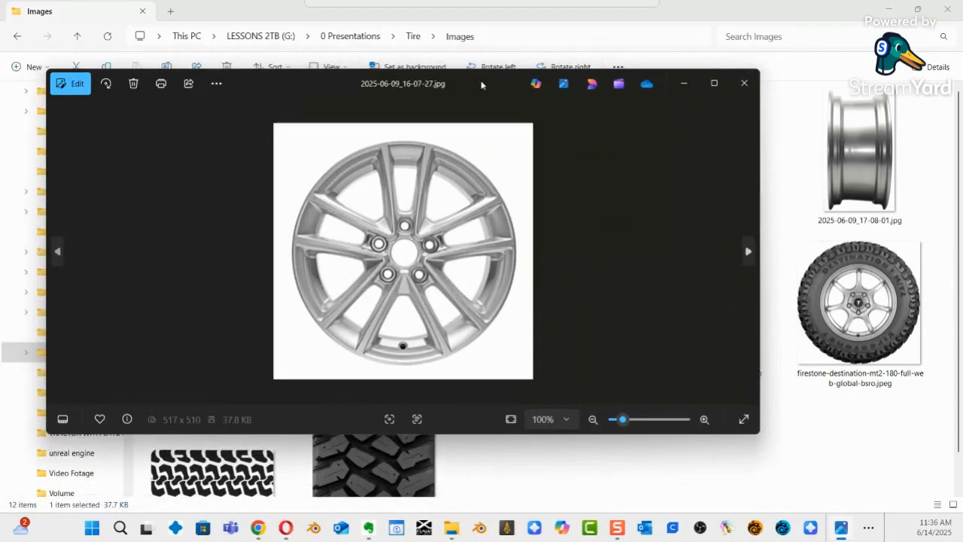
left_click_drag(780, 443, 887, 514)
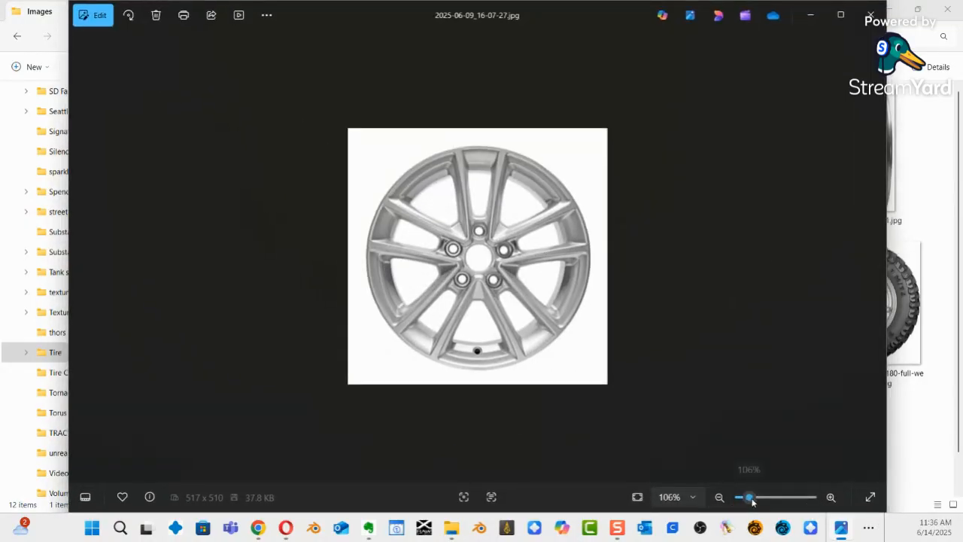
mouse_move(749, 497)
left_mouse_down()
mouse_move(766, 498)
mouse_move(753, 498)
mouse_move(758, 505)
left_mouse_up()
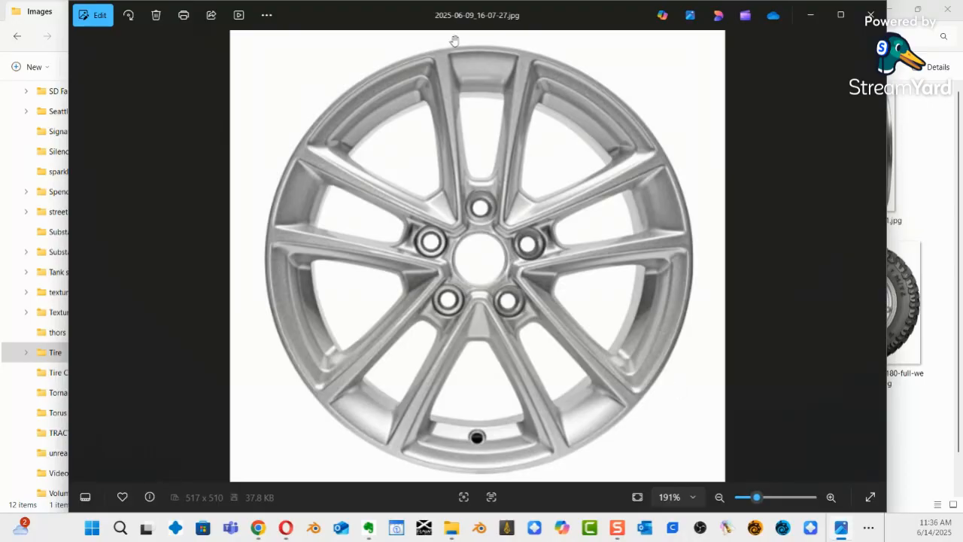
left_click_drag(537, 17, 417, 113)
left_click_drag(384, 232, 389, 237)
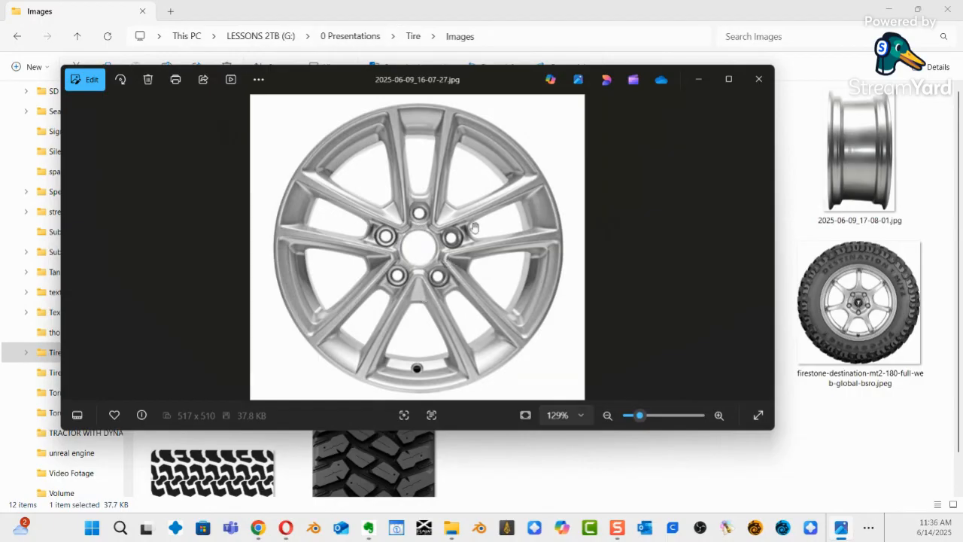
left_click(760, 81)
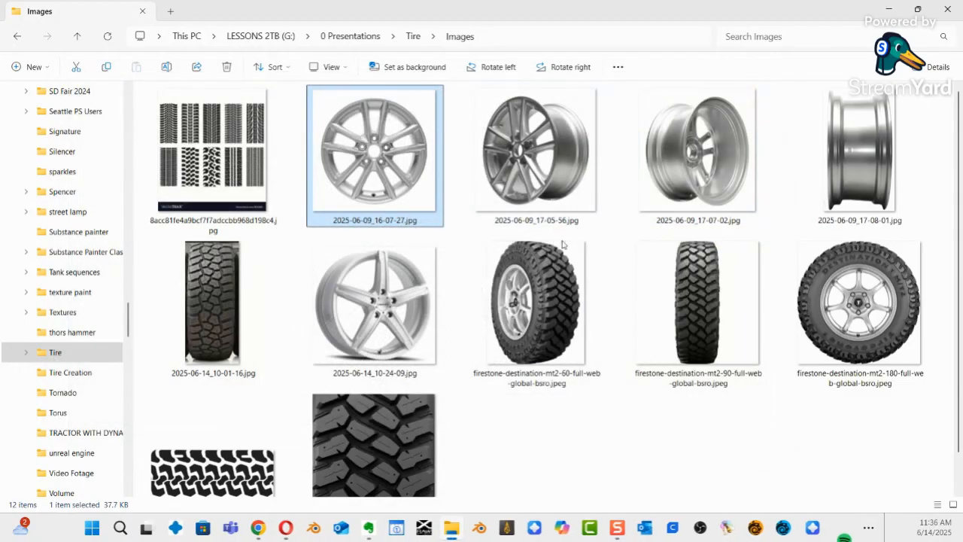
Compare the five-spoke wheel in 2025-06-14_10-24-09.jpg with the front view in 2025-06-09_16-07-27.jpg.
double_click(405, 323)
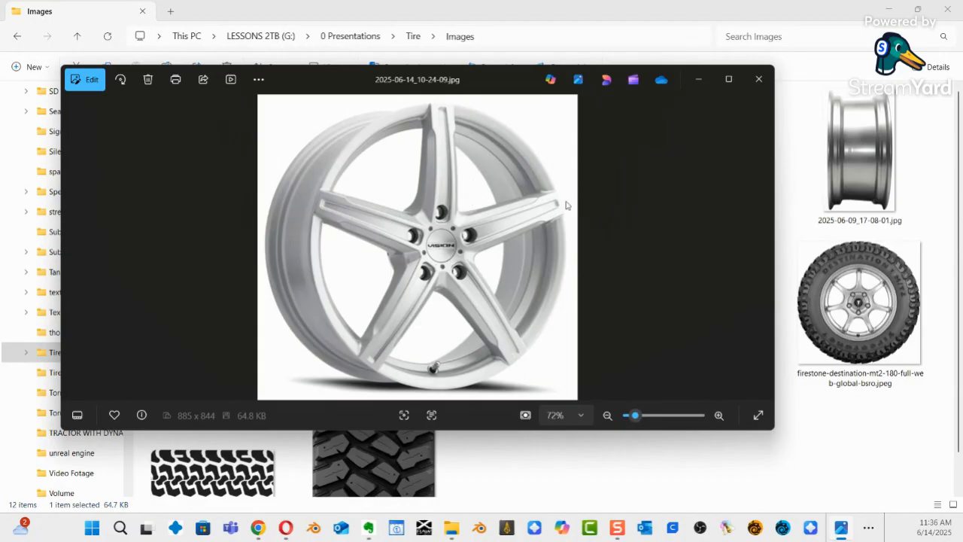
left_click(760, 80)
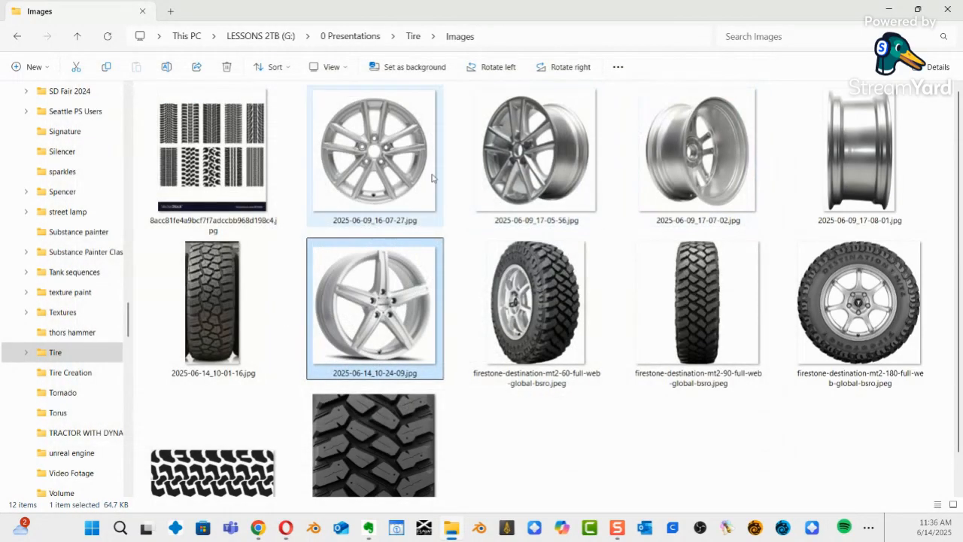
double_click(388, 178)
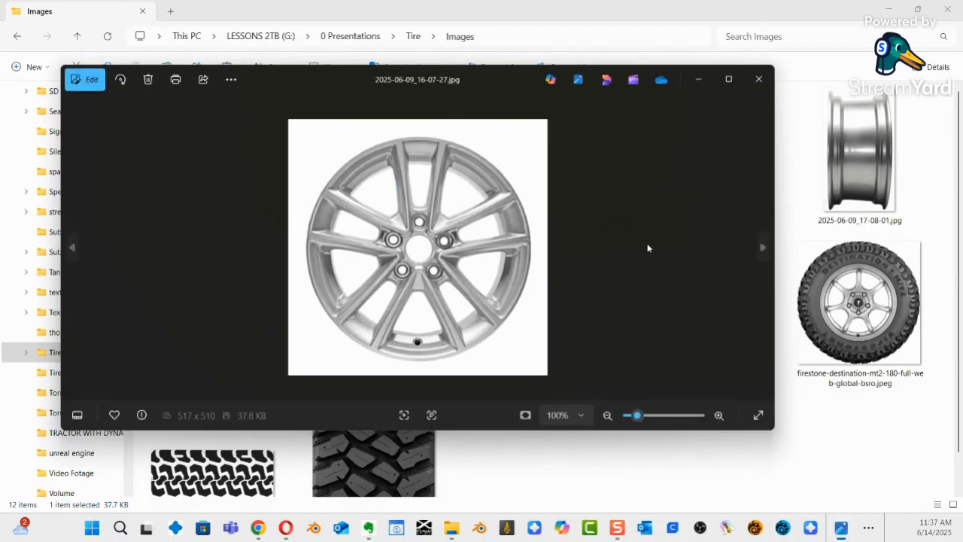
left_click(758, 79)
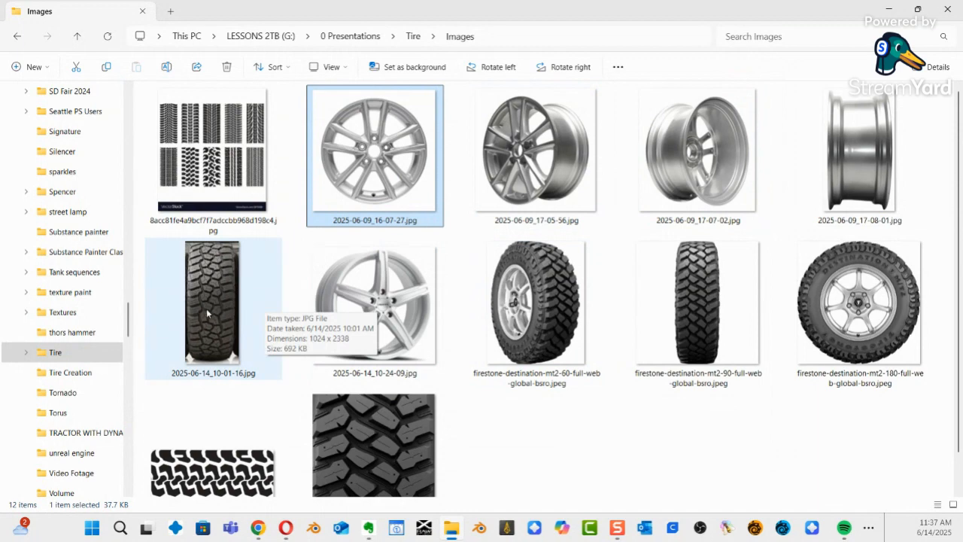
Examine the tread pattern up close in firestone-destination-mt2-90-full-web-global-bsro.jpeg.
double_click(705, 320)
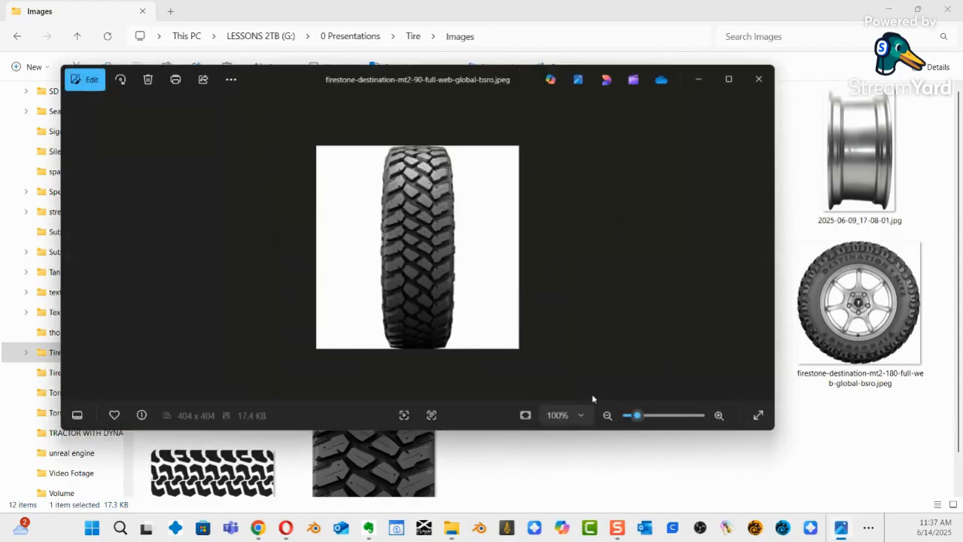
left_click_drag(636, 415, 651, 430)
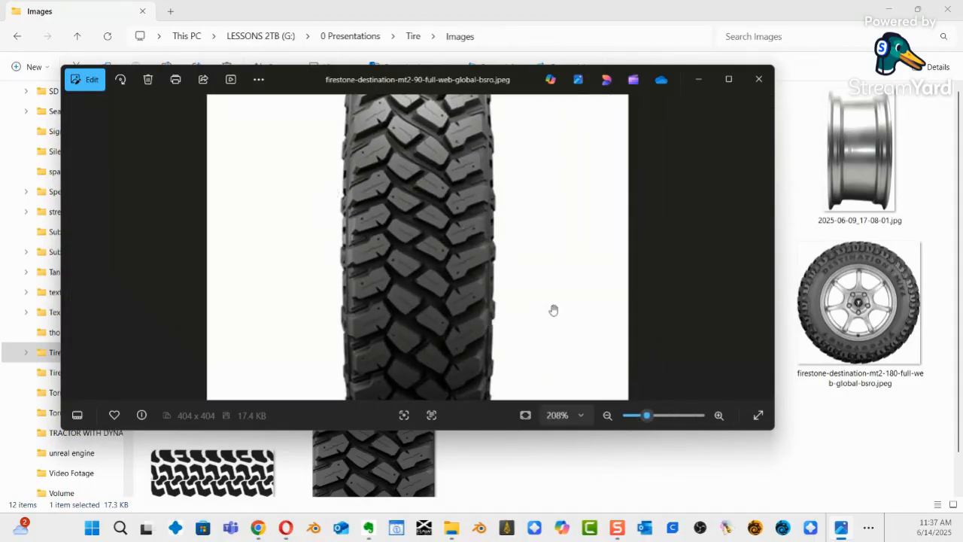
left_click(759, 79)
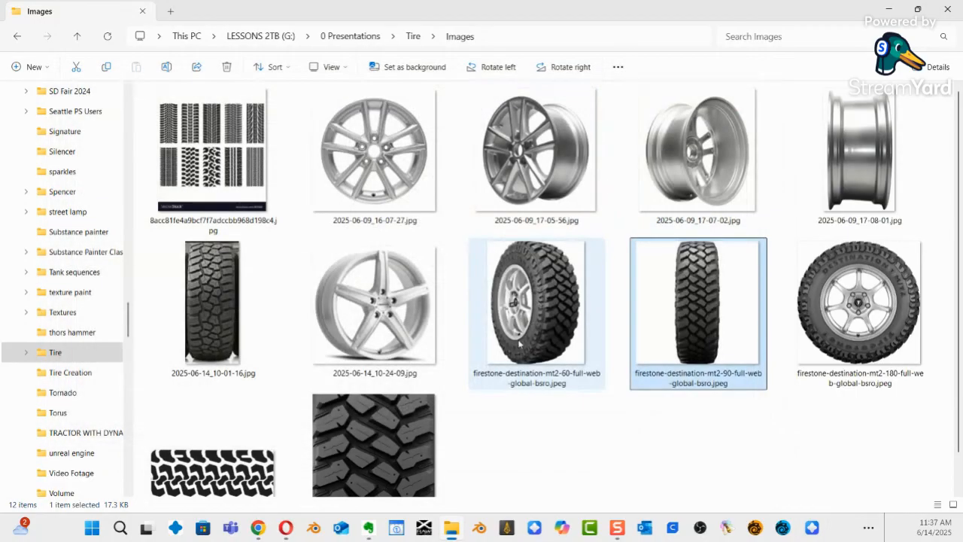
Examine the angled tire and wheel in firestone-destination-mt2-60-full-web-global-bsro.jpeg enlarged in full screen.
left_click(547, 309)
double_click(547, 309)
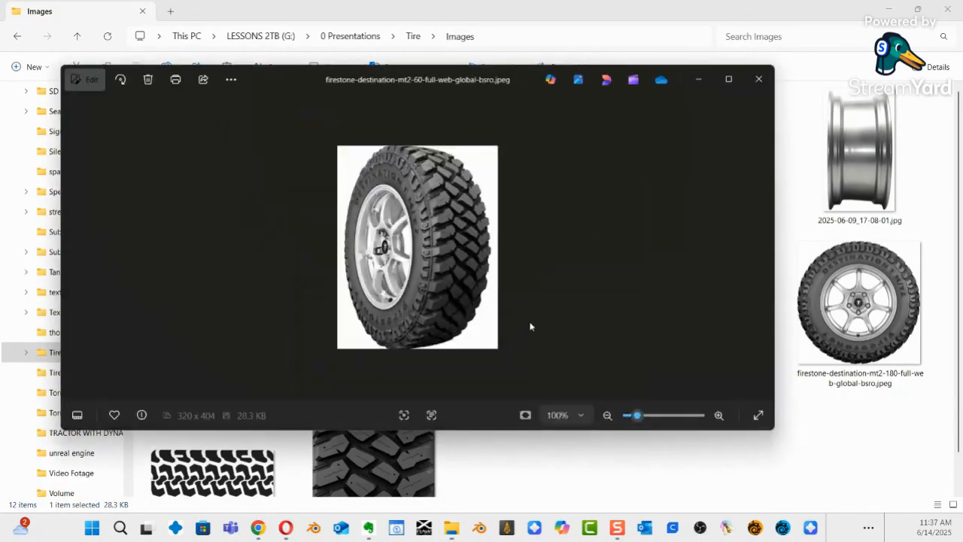
left_click(758, 416)
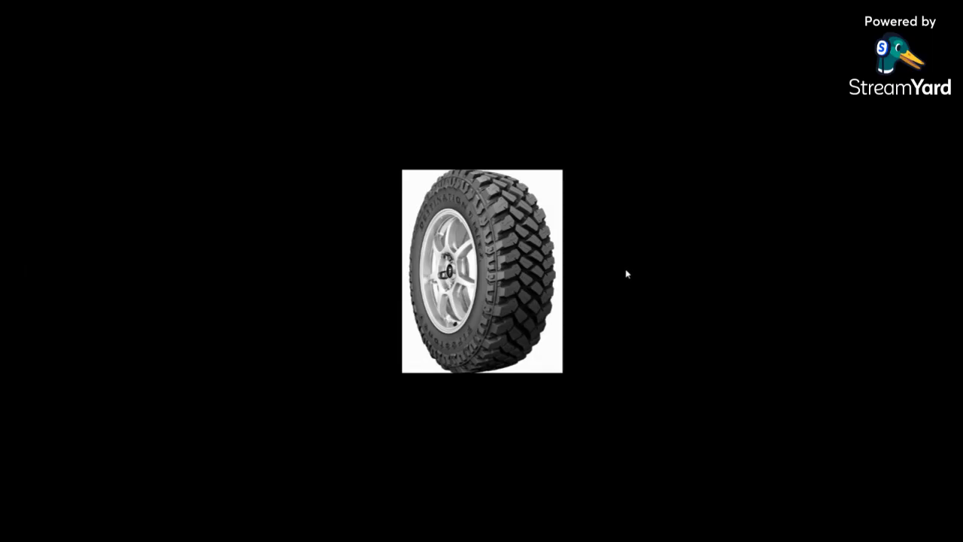
scroll(626, 274, "up", 5)
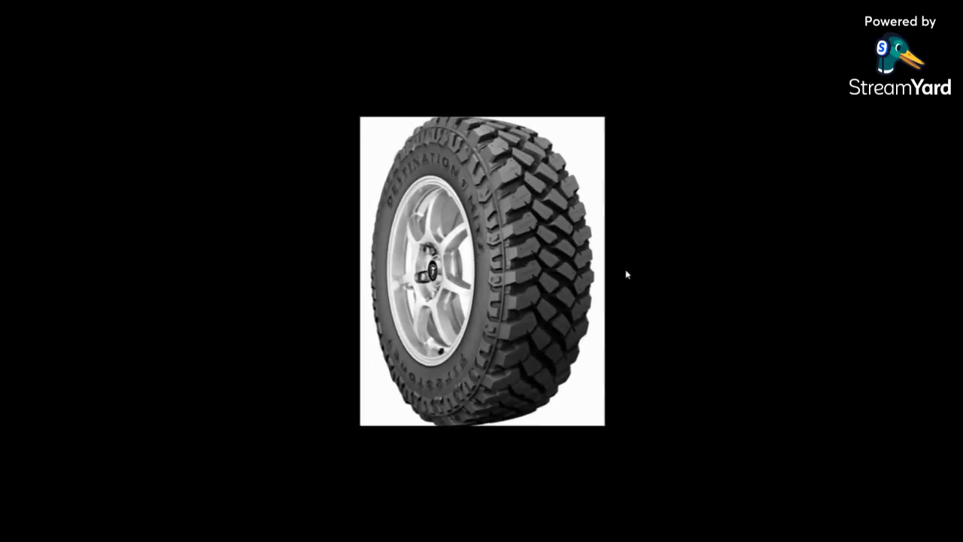
scroll(626, 274, "up", 5)
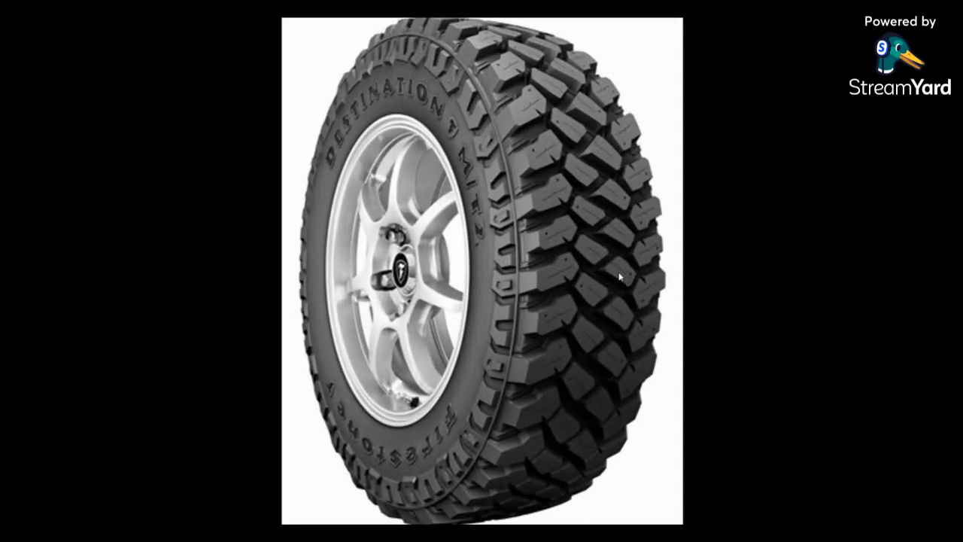
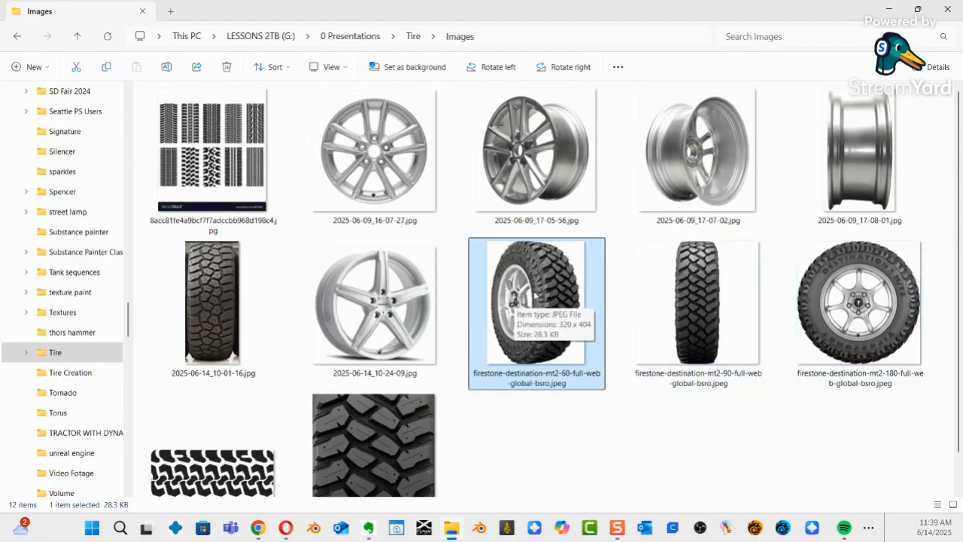
Switch to the open Blender project and show the wheel reference image in front orthographic view with the sidebar hidden.
right_click_drag(512, 305, 547, 295)
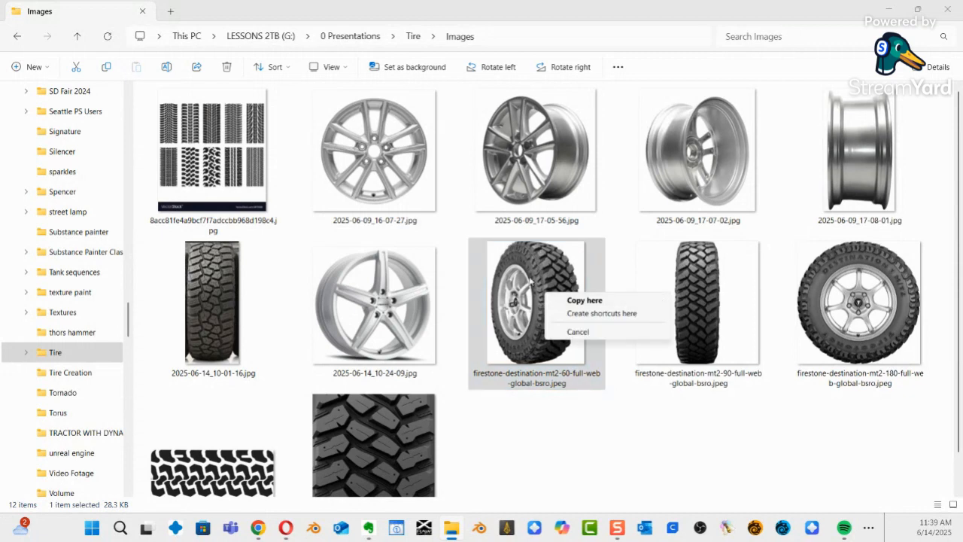
left_click(892, 12)
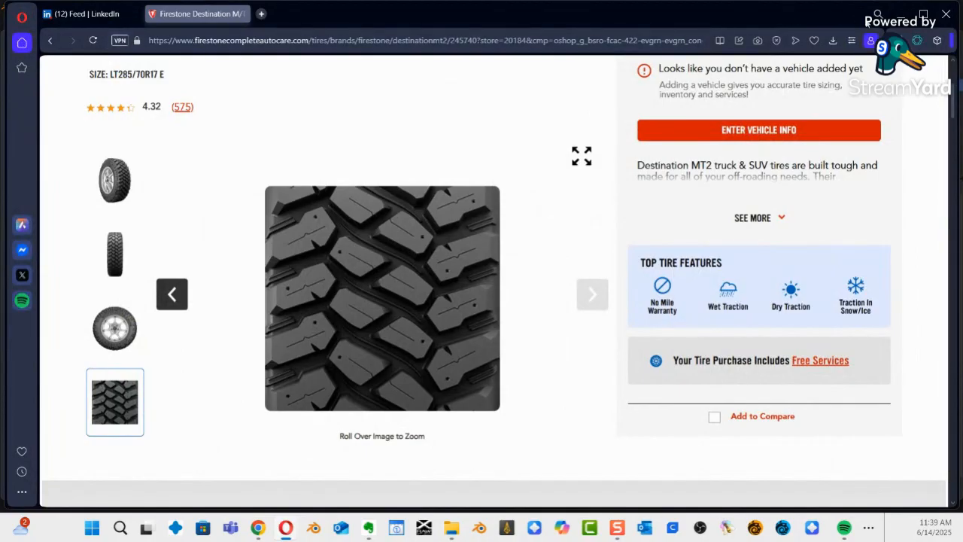
left_click(902, 16)
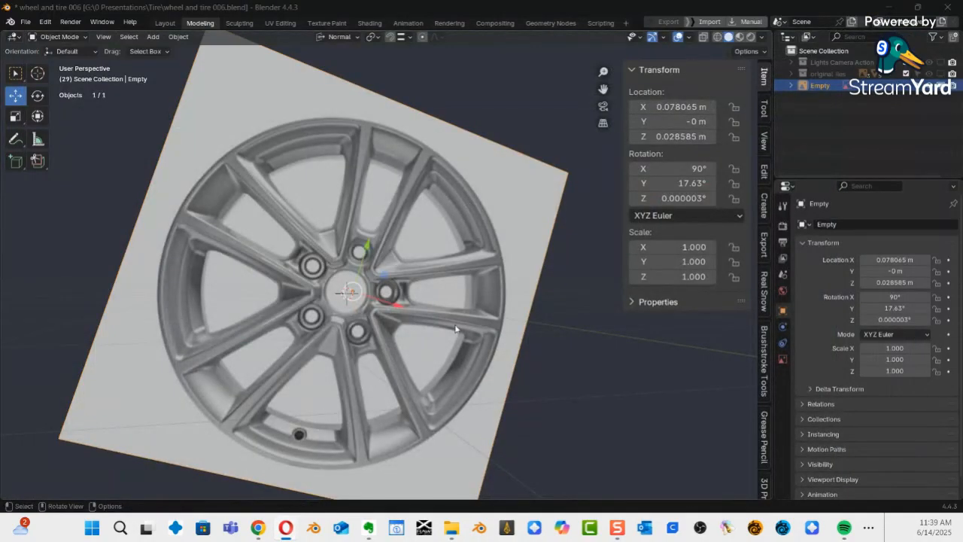
mouse_move(462, 338)
middle_mouse_down()
mouse_move(449, 346)
mouse_move(467, 333)
mouse_move(460, 340)
middle_mouse_up()
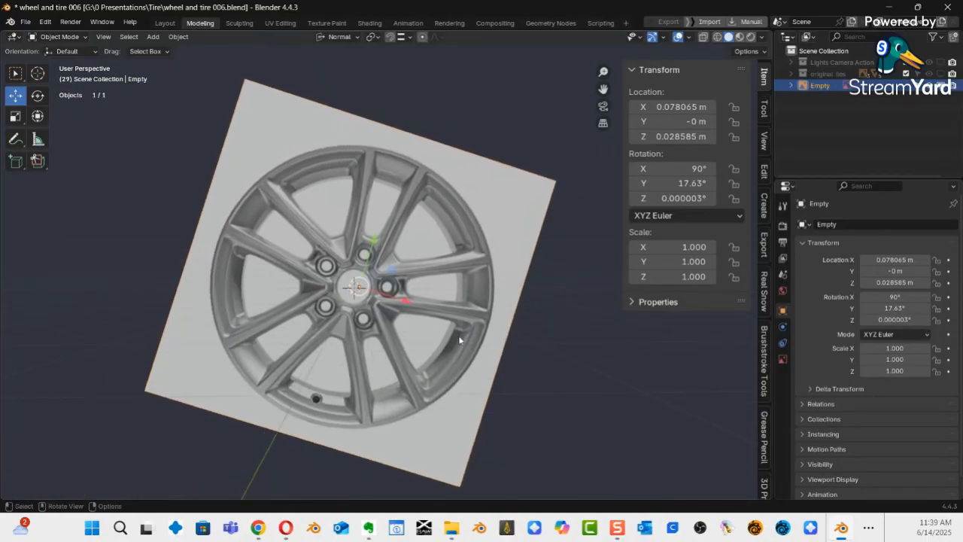
key("KP_1")
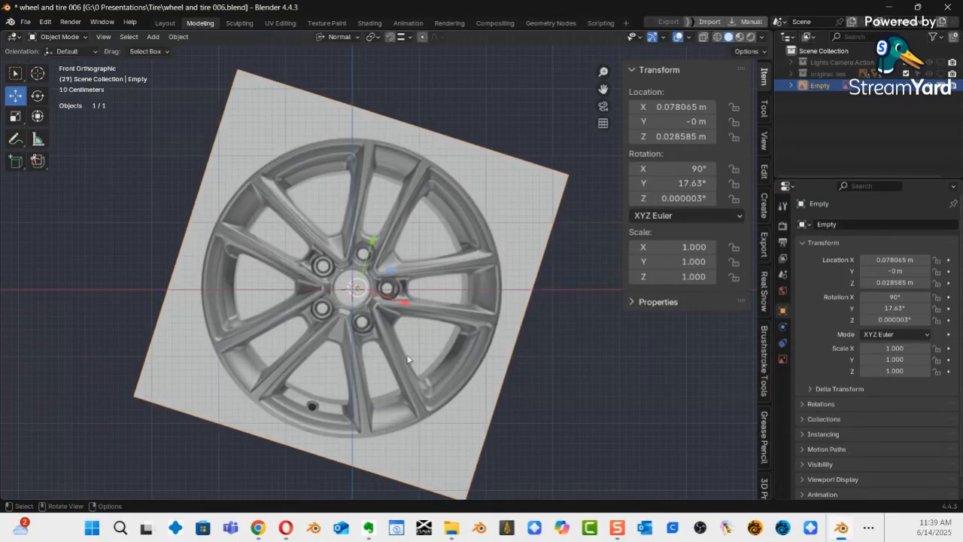
middle_click_drag(356, 354, 445, 310, "shift")
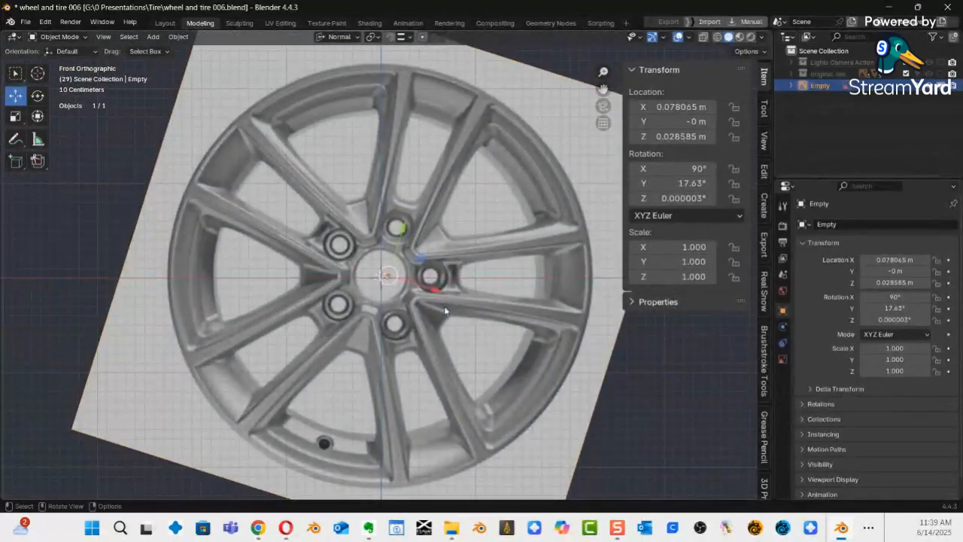
key("n")
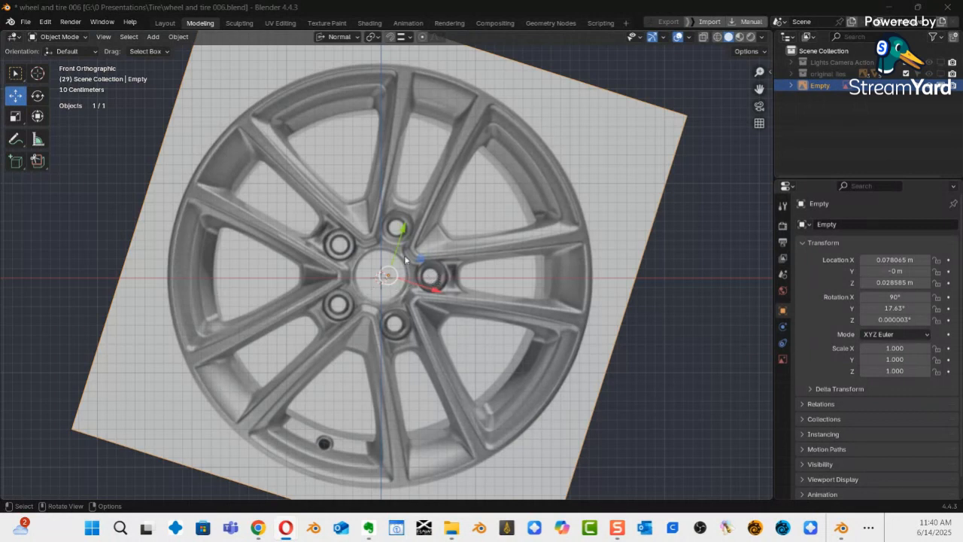
Add a cube mesh, enable see-through display, and move the cube along X to the wheel's right rim.
key("shift+a")
mouse_move(455, 253)
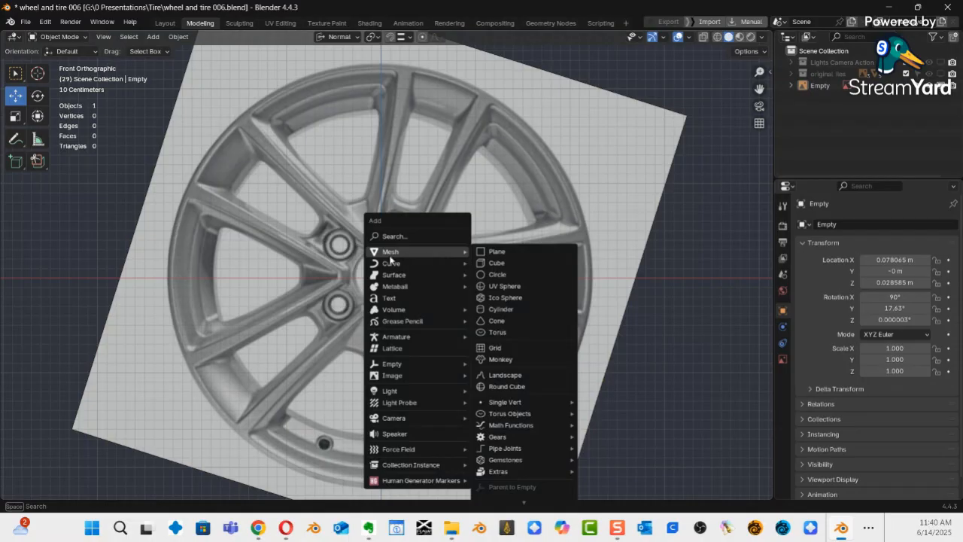
left_click(504, 264)
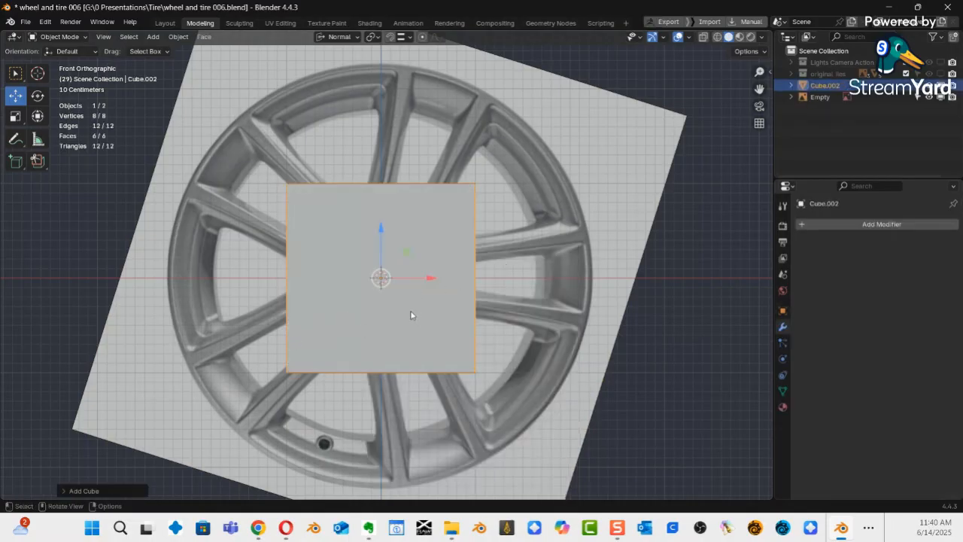
key("alt+z")
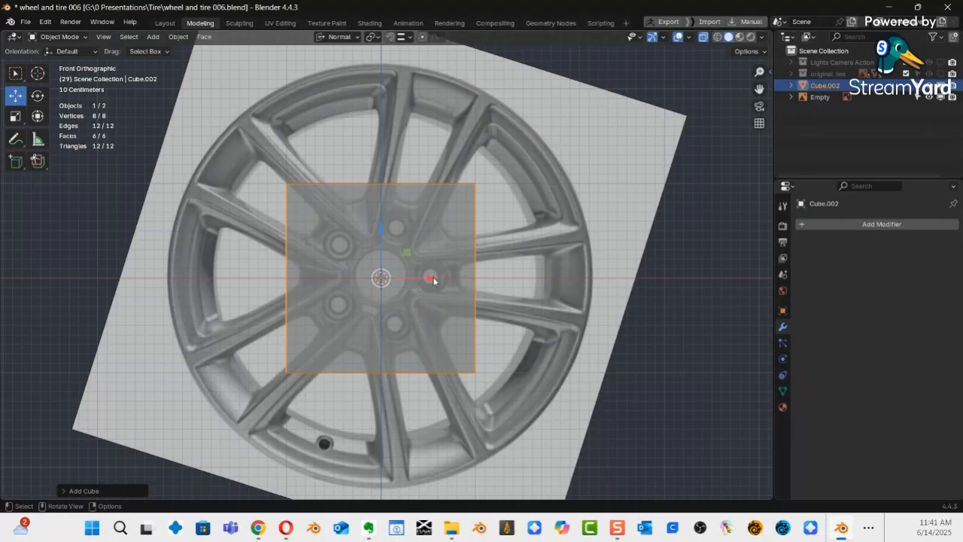
left_click_drag(433, 281, 624, 277)
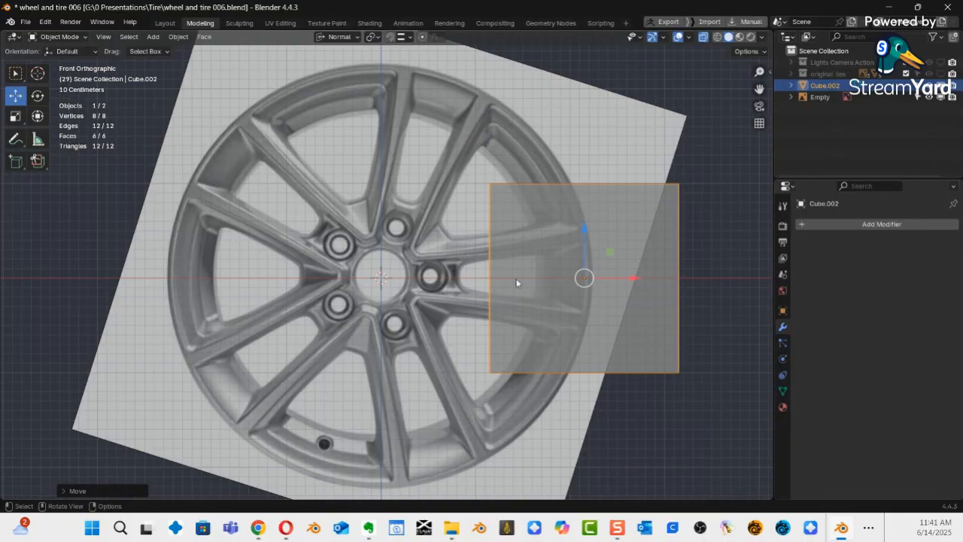
Annotate the left spoke just above the horizontal axis with its outline and shading, and sketch a small four-sided shape in the opening above it.
middle_click_drag(314, 289, 404, 249, "ctrl")
middle_click_drag(293, 265, 398, 294, "shift")
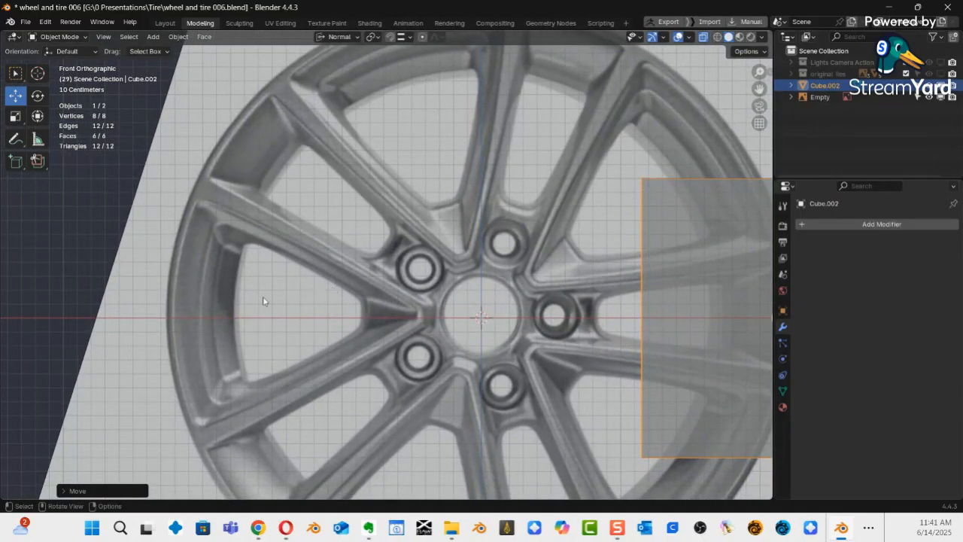
left_click(17, 141)
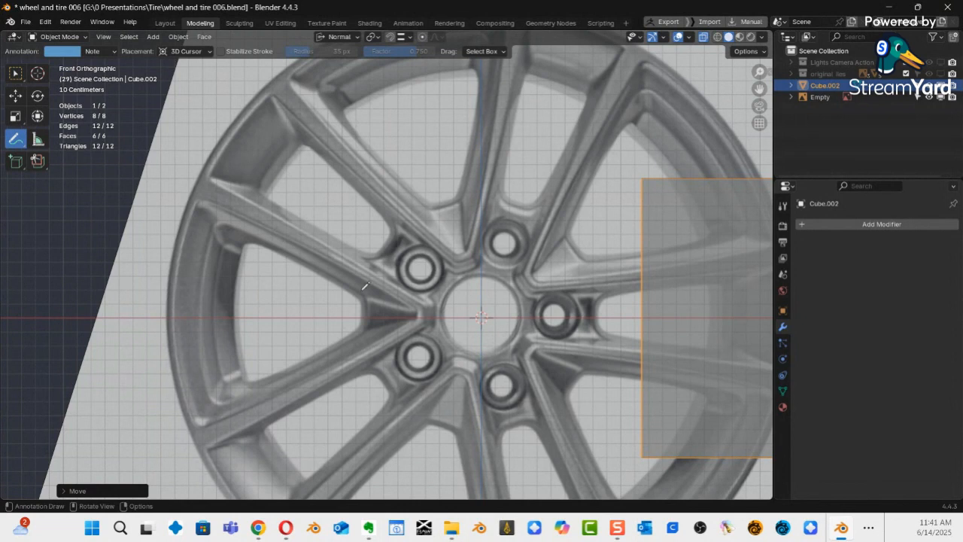
left_click_drag(216, 213, 398, 307)
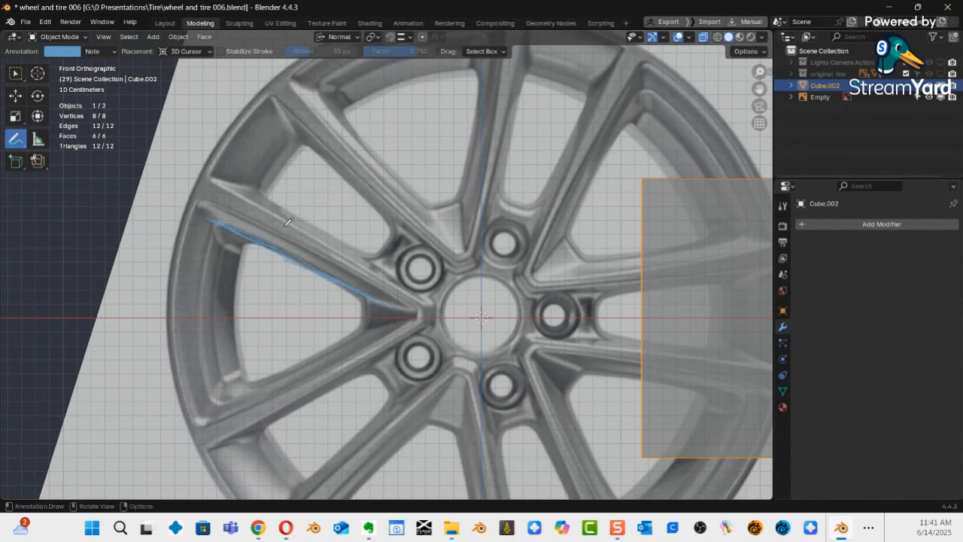
mouse_move(258, 186)
left_mouse_down()
mouse_move(429, 290)
mouse_move(425, 297)
left_mouse_up()
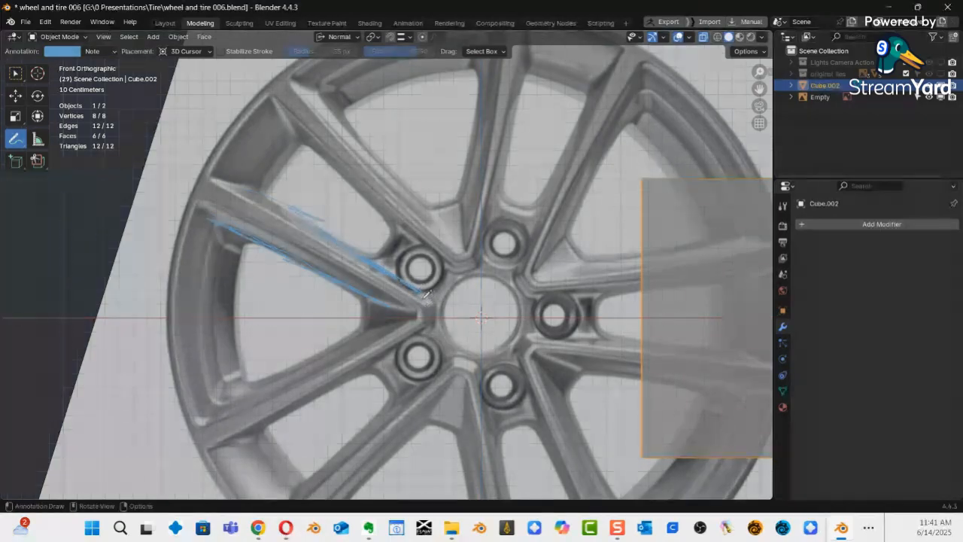
mouse_move(368, 295)
left_mouse_down()
mouse_move(419, 315)
mouse_move(431, 302)
mouse_move(424, 310)
mouse_move(188, 208)
left_mouse_up()
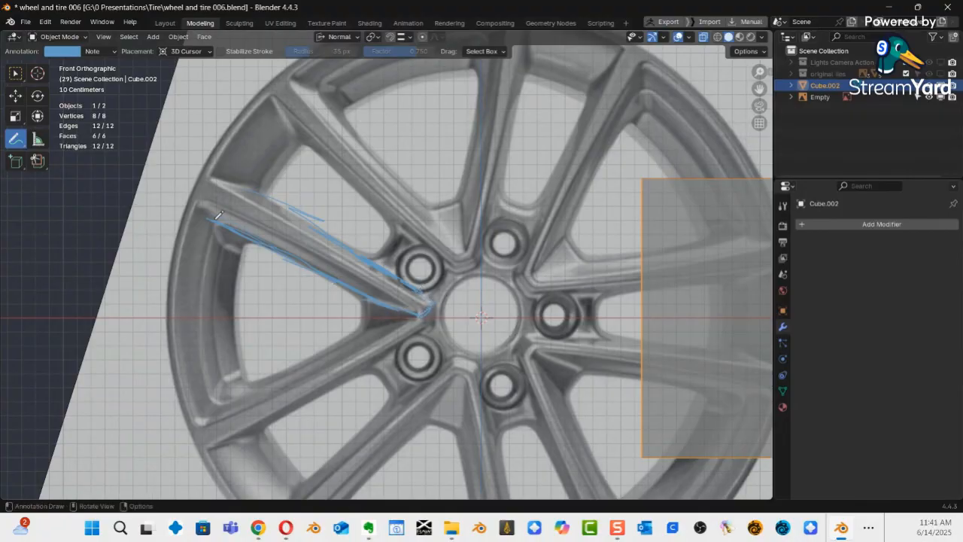
mouse_move(270, 198)
left_mouse_down()
mouse_move(213, 167)
mouse_move(180, 187)
mouse_move(203, 193)
mouse_move(197, 180)
mouse_move(200, 200)
left_mouse_up()
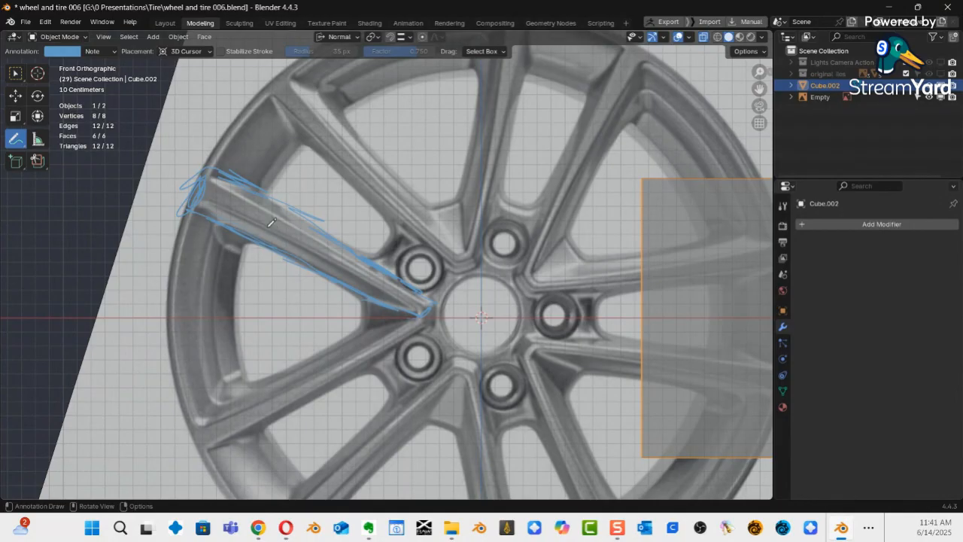
mouse_move(273, 216)
left_mouse_down()
mouse_move(301, 234)
mouse_move(294, 240)
mouse_move(251, 220)
mouse_move(283, 237)
mouse_move(265, 219)
left_mouse_up()
mouse_move(396, 166)
left_mouse_down()
mouse_move(371, 182)
mouse_move(444, 189)
mouse_move(423, 188)
mouse_move(410, 156)
mouse_move(455, 159)
mouse_move(436, 194)
left_mouse_up()
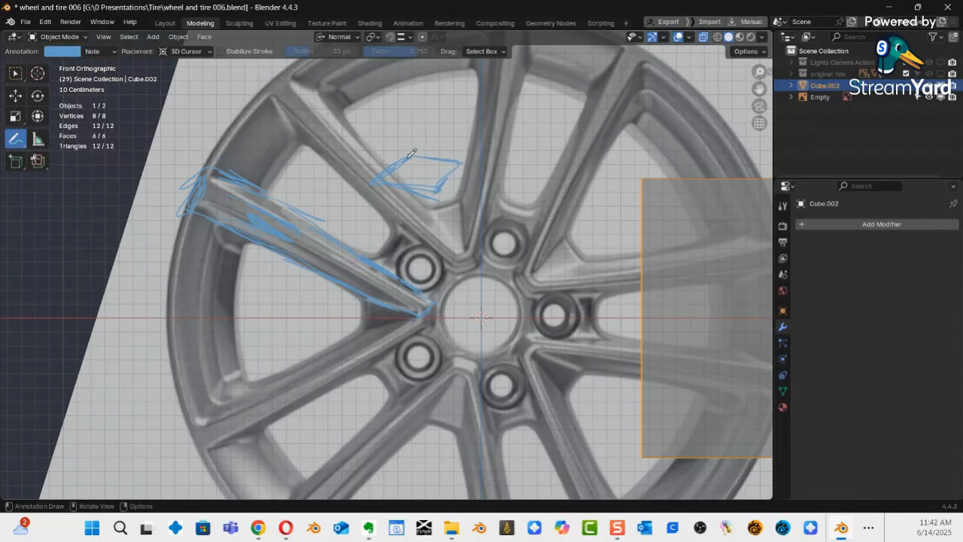
Extend the four-sided sketch with slanted parallel lines across the neighbouring spoke, and erase all annotations from the wheel photo.
mouse_move(413, 157)
left_mouse_down()
mouse_move(453, 136)
mouse_move(462, 156)
mouse_move(464, 141)
mouse_move(488, 126)
mouse_move(571, 129)
mouse_move(503, 171)
left_mouse_up()
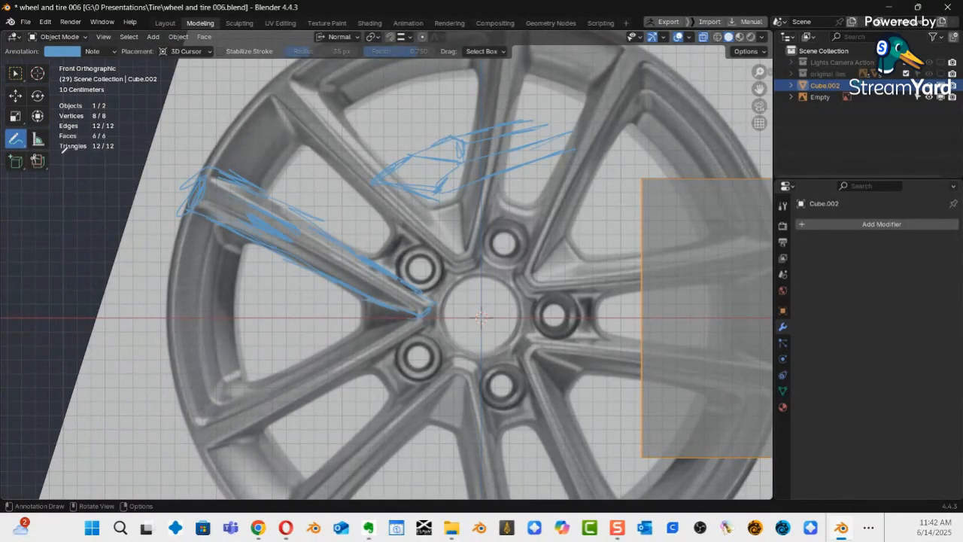
left_click(18, 142)
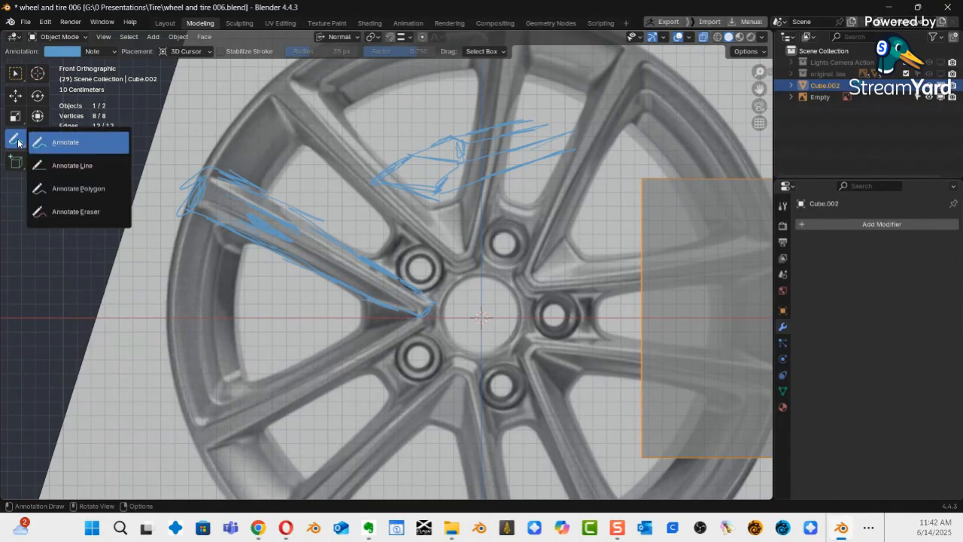
left_click(100, 210)
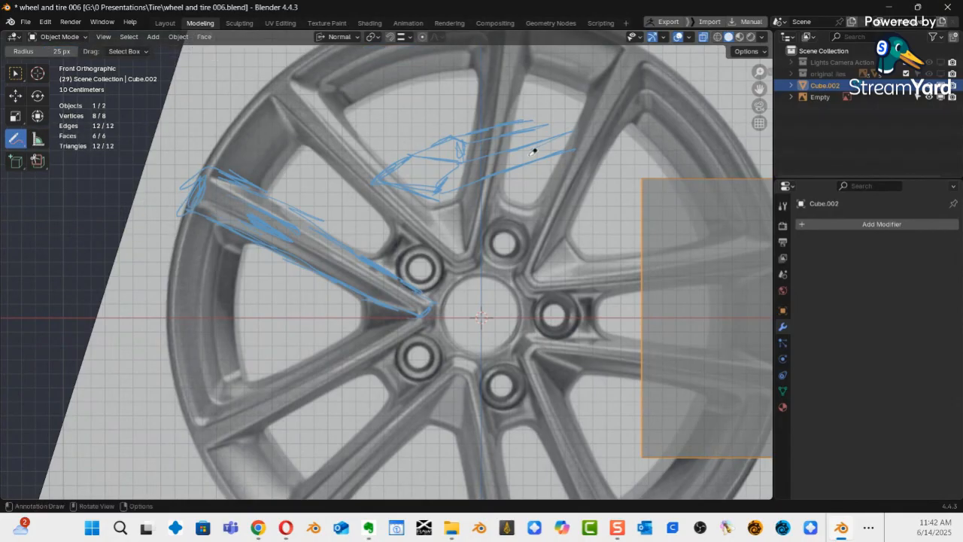
mouse_move(535, 151)
right_mouse_down()
mouse_move(569, 138)
mouse_move(428, 185)
mouse_move(415, 174)
mouse_move(306, 201)
mouse_move(512, 284)
mouse_move(360, 292)
mouse_move(286, 216)
mouse_move(434, 233)
mouse_move(192, 198)
mouse_move(213, 165)
mouse_move(315, 223)
mouse_move(275, 237)
mouse_move(238, 232)
mouse_move(361, 272)
mouse_move(396, 336)
right_mouse_up()
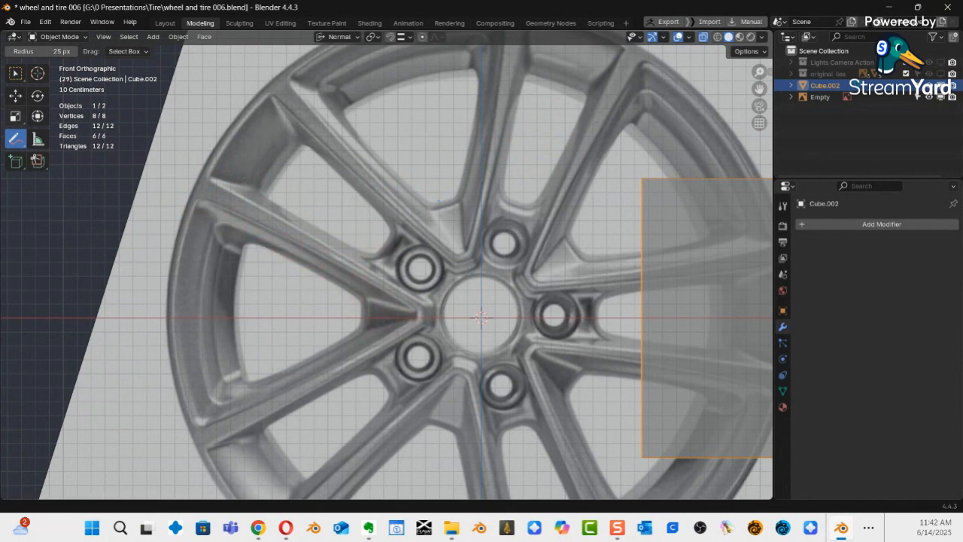
Select both the cube and the wheel reference image and move them together a short distance along negative X.
left_click(14, 96)
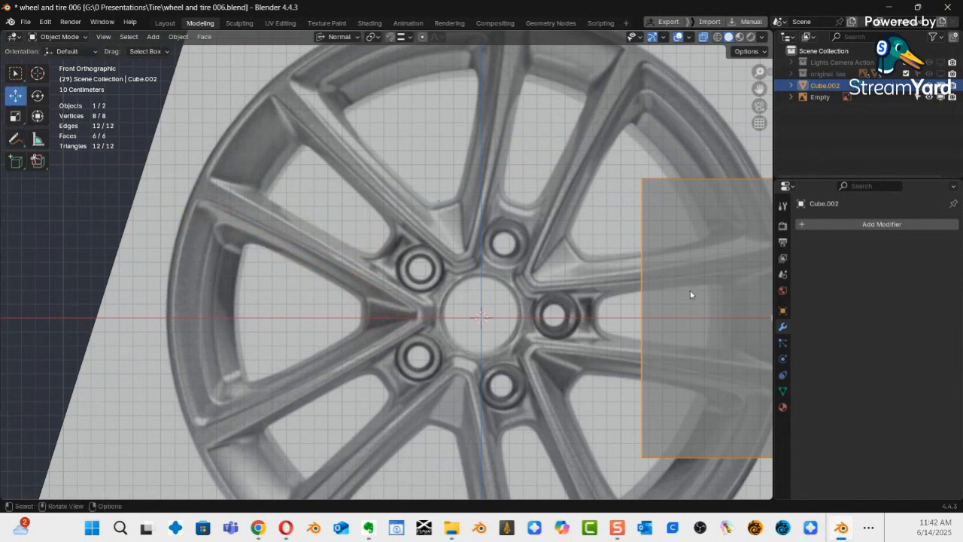
key("a")
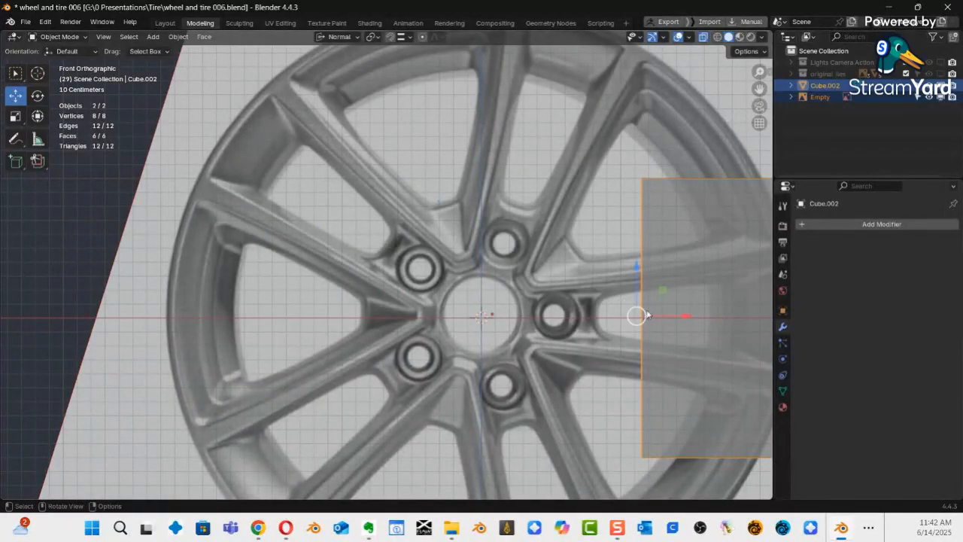
left_click_drag(643, 317, 586, 314)
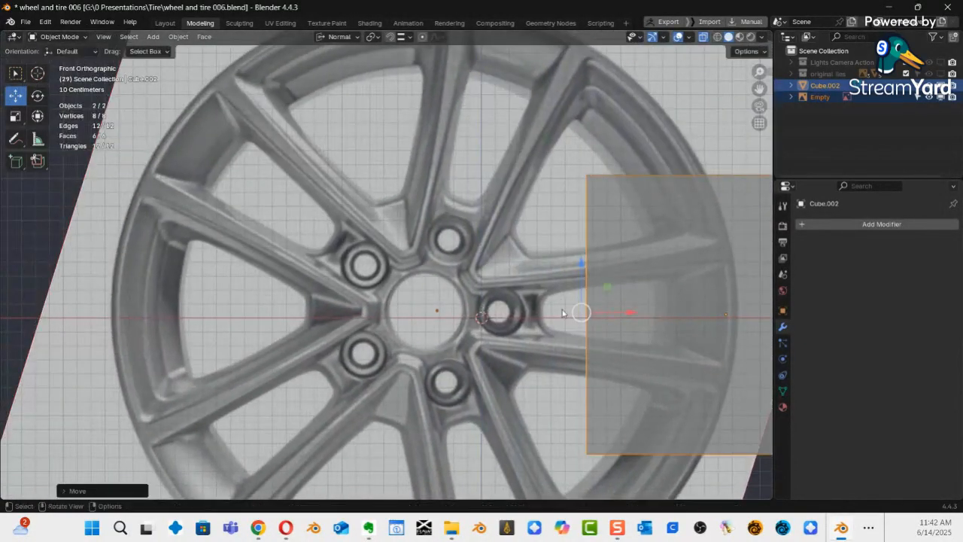
Move only the cube across to the opposite half of the wheel, over the two spokes beside the horizontal axis.
scroll(539, 301, "down", 5)
left_click(615, 296)
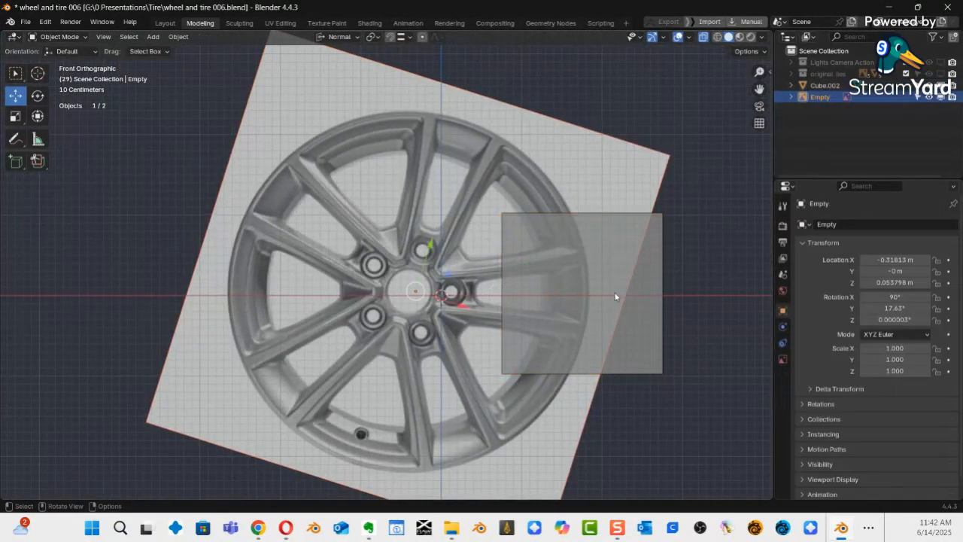
left_click(580, 295)
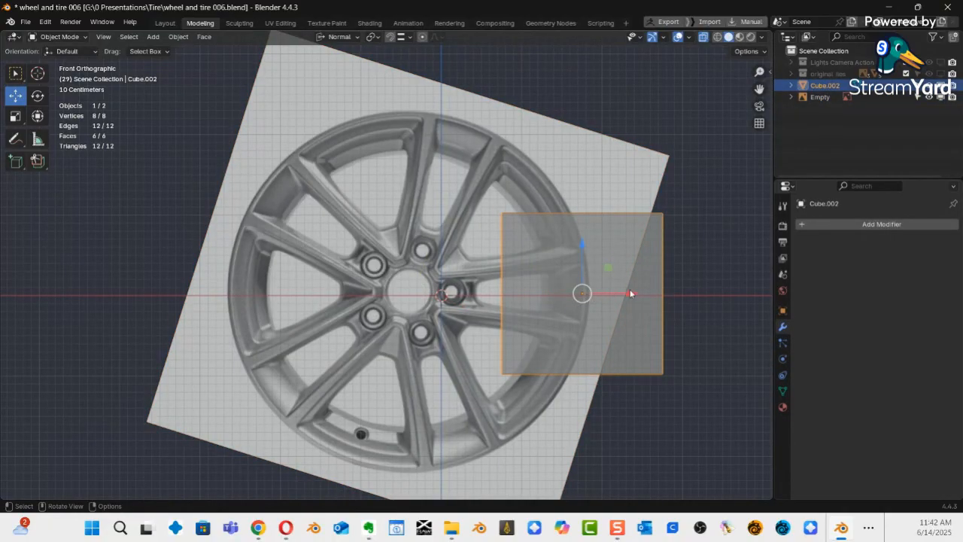
left_click_drag(578, 292, 319, 301)
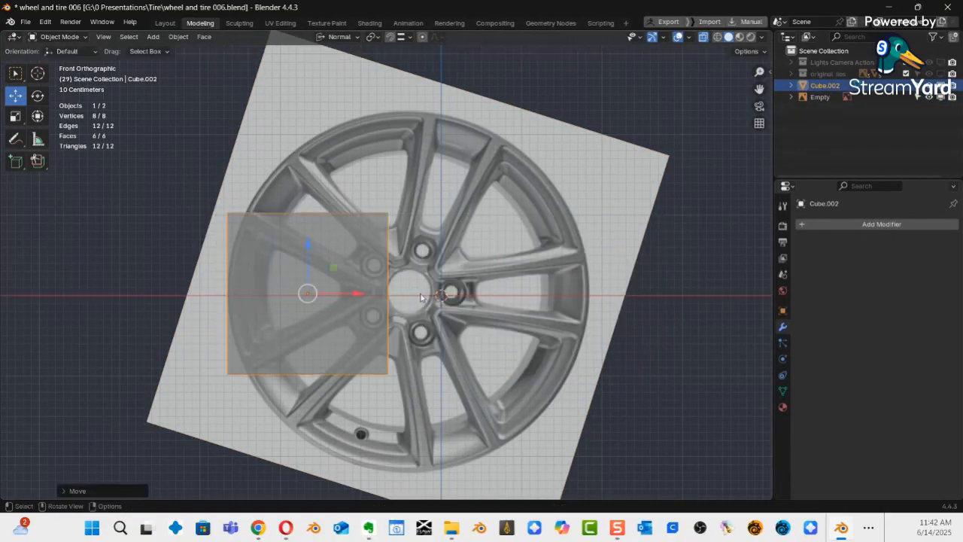
scroll(402, 297, "up", 3)
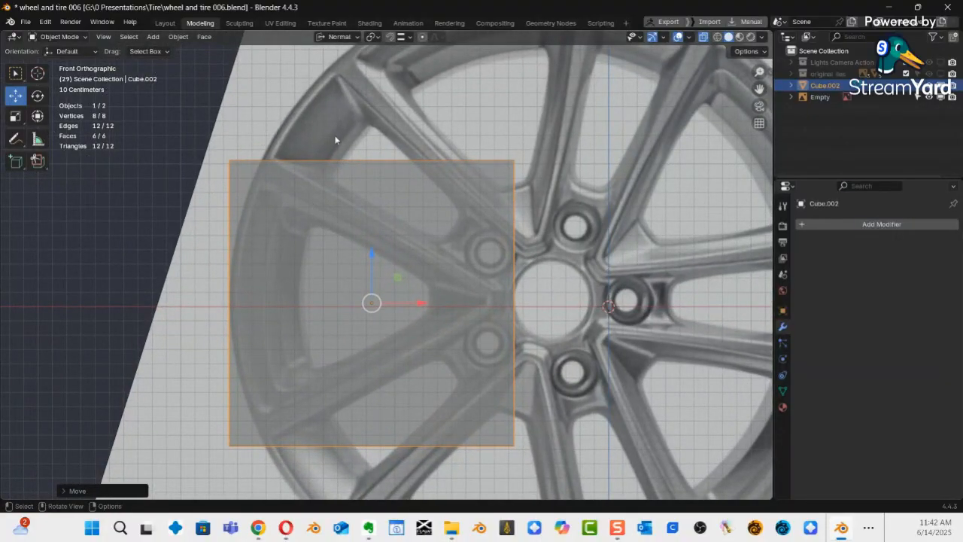
Scale the cube to about 0.17 along Z and raise the flat bar to the spoke just above the horizontal axis.
key("s")
key("z")
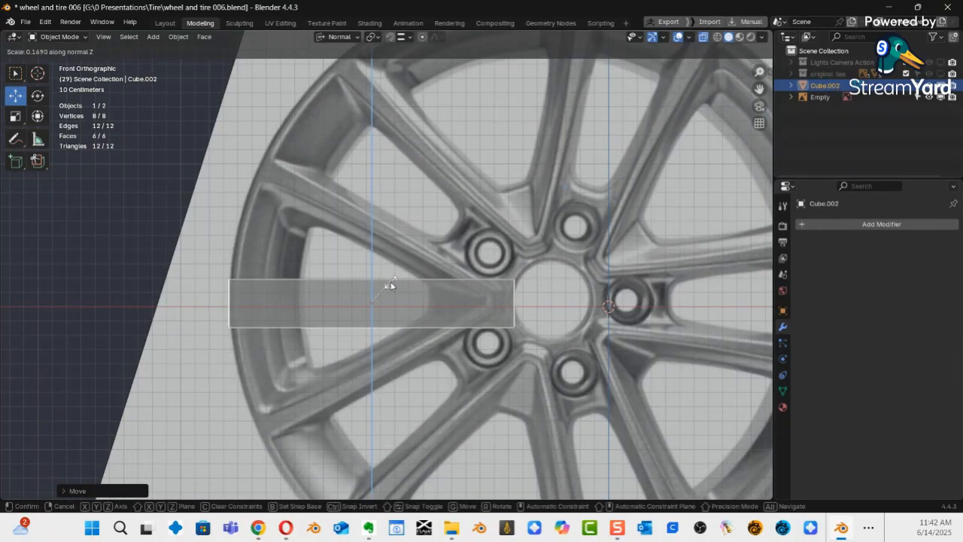
left_click(394, 281)
left_click_drag(371, 254, 401, 162)
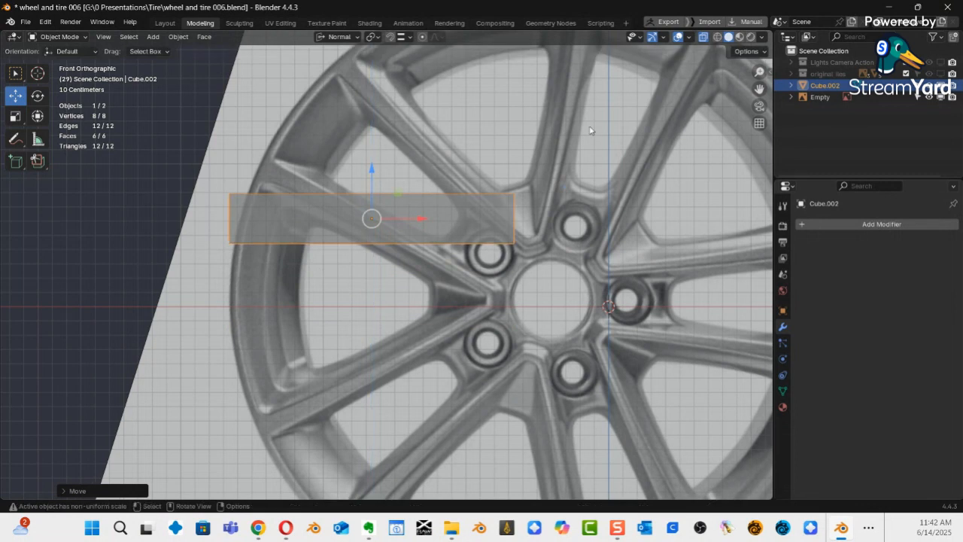
Rotate the bar to about 29 degrees and shift it to line up with the spoke in the wheel photo.
key("r")
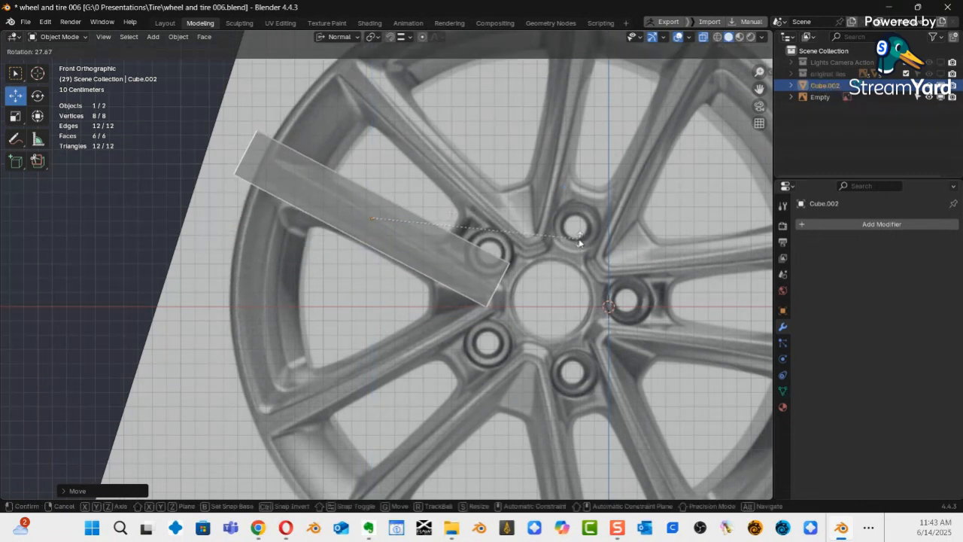
left_click(578, 245)
left_click_drag(372, 219, 384, 235)
mouse_move(474, 222)
middle_mouse_down("ctrl")
mouse_move(589, 161)
mouse_move(489, 224)
middle_mouse_up("ctrl")
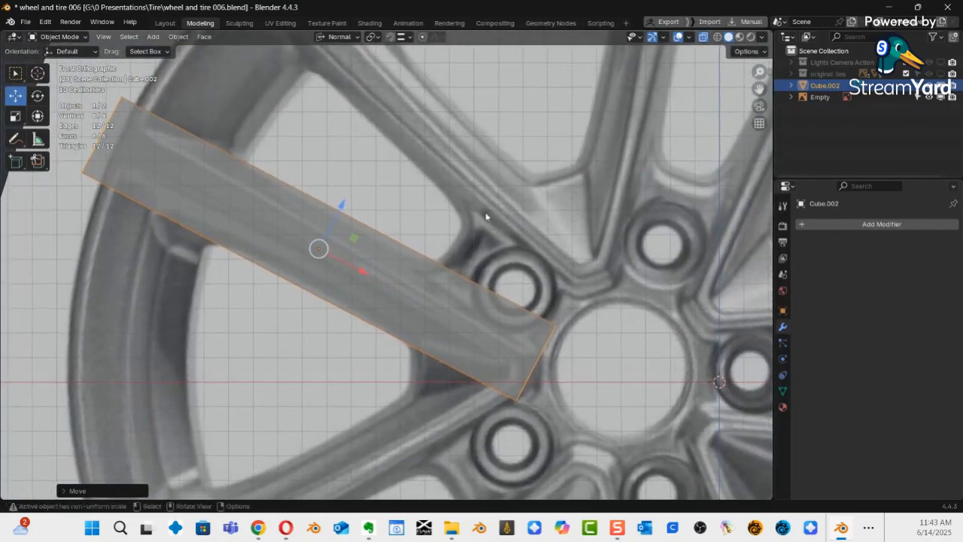
key("r")
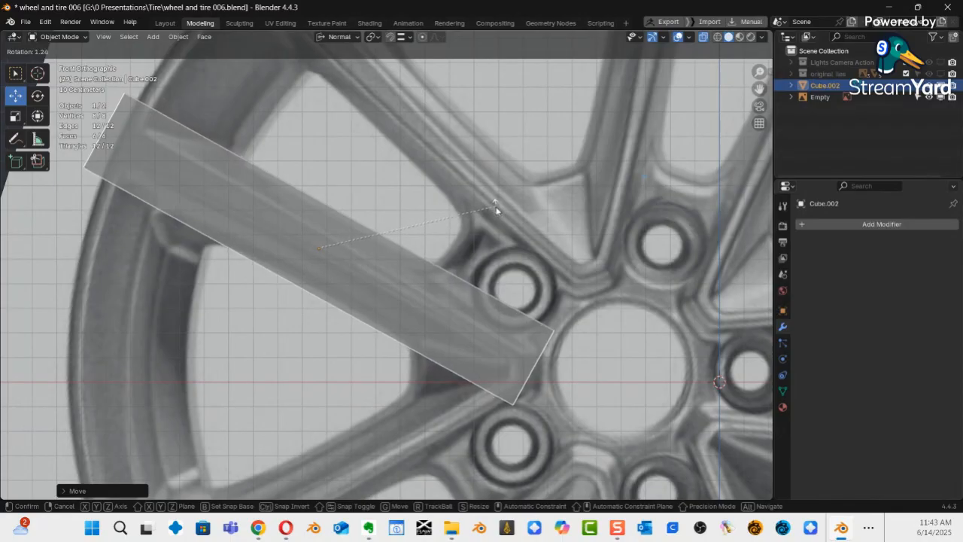
left_click(498, 212)
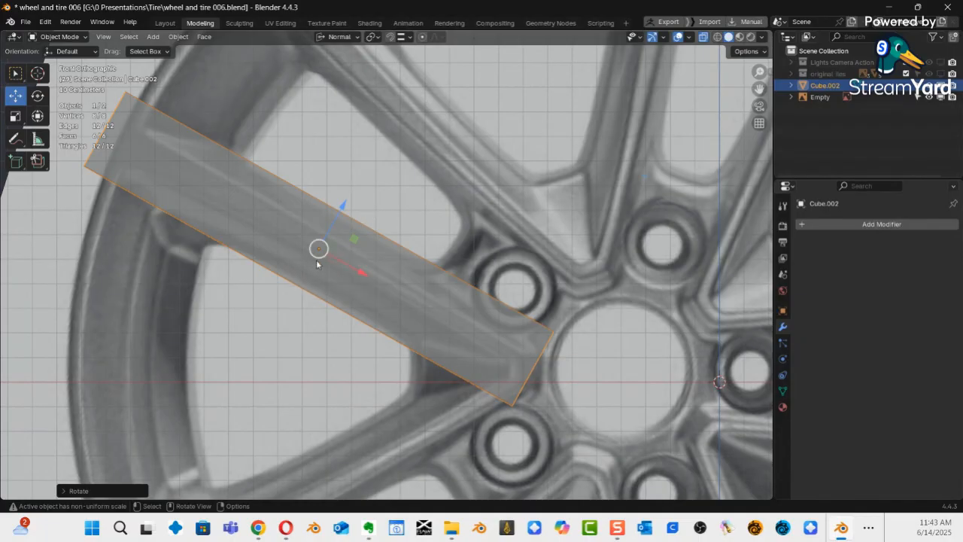
From the top orthographic view, scale the bar along its Y axis to about a fifth of its depth.
key("KP_7")
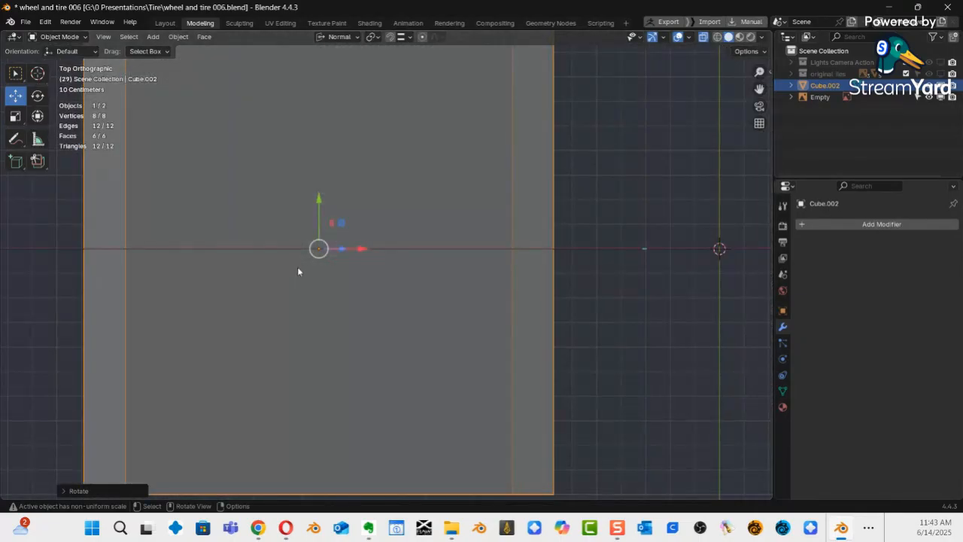
scroll(358, 284, "down", 5)
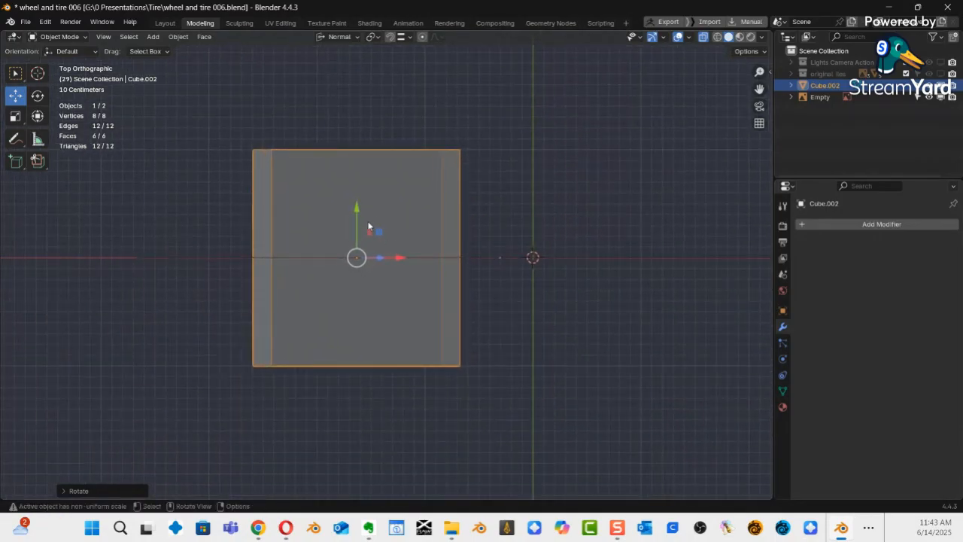
key("z")
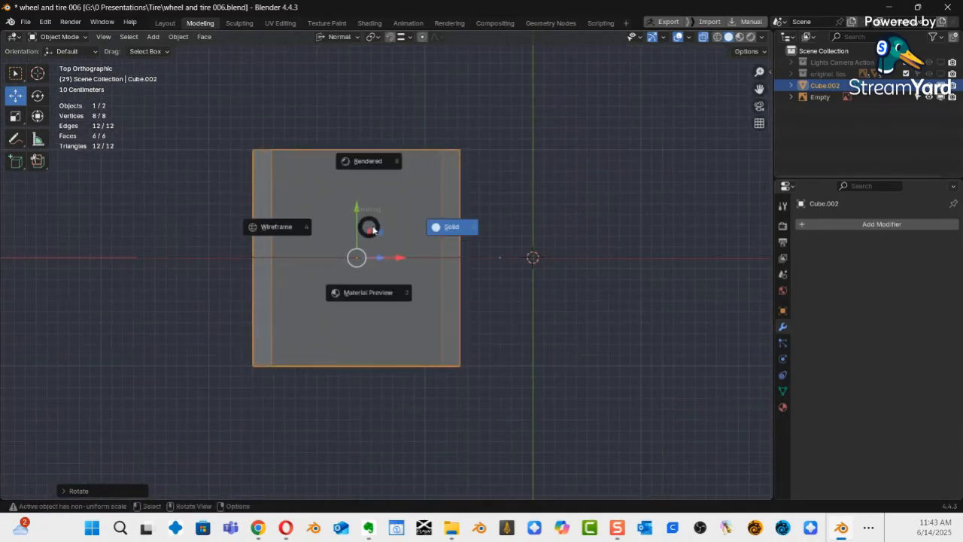
left_click(474, 190)
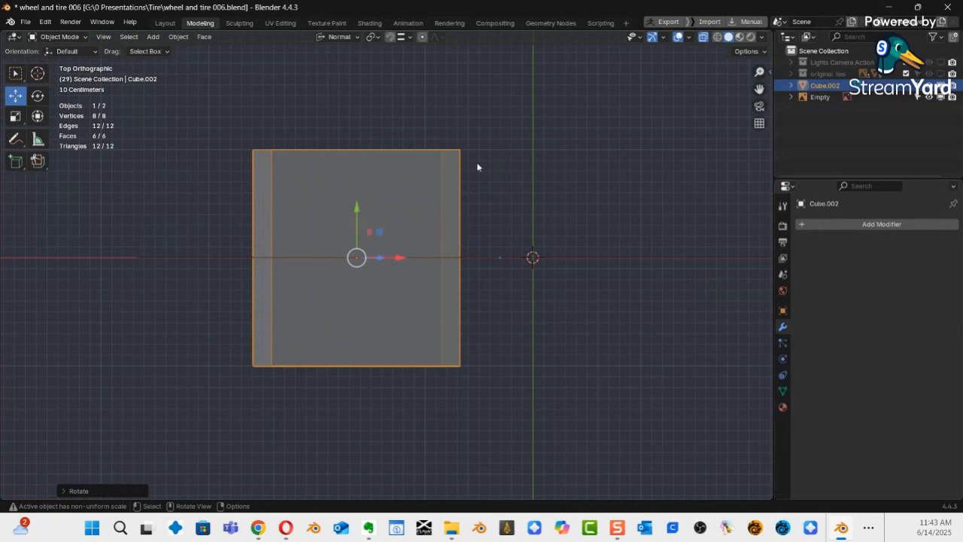
key("s")
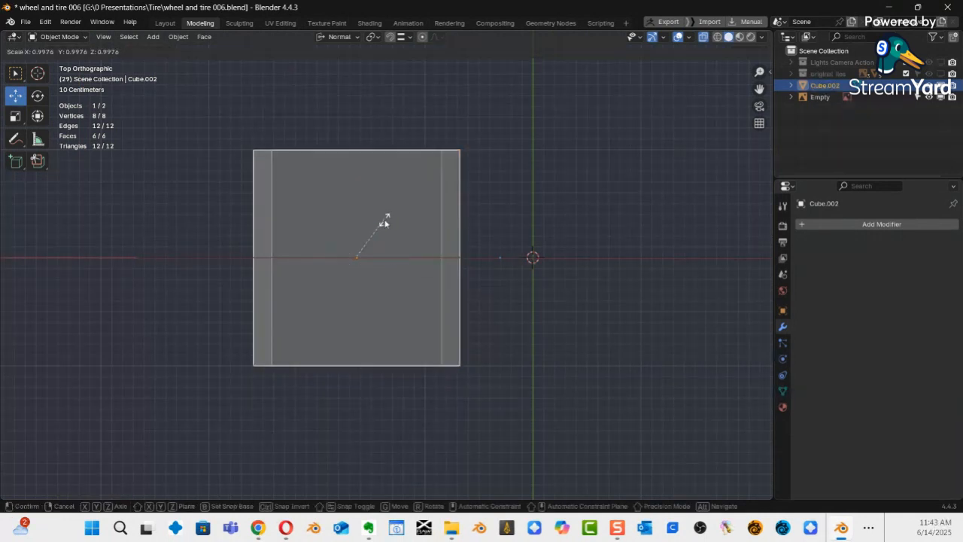
key("y")
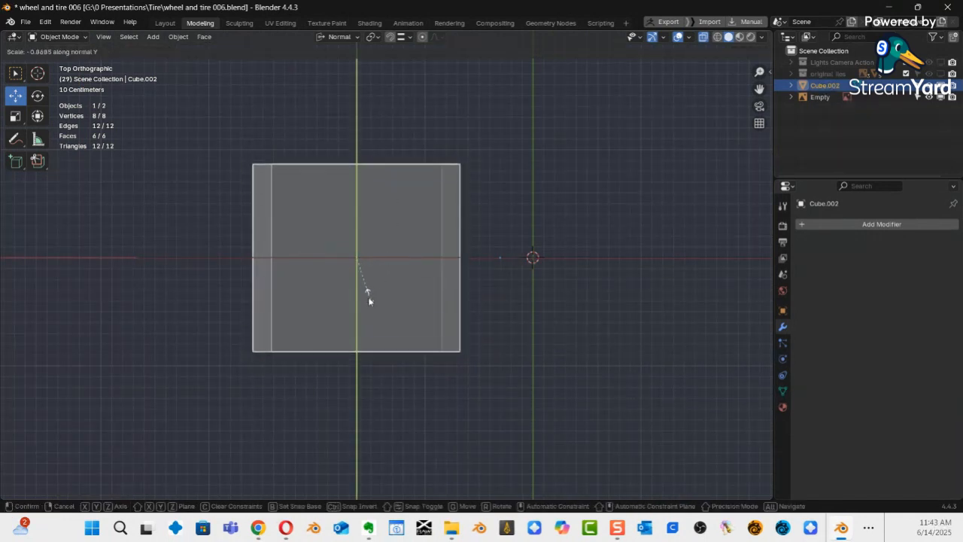
left_click(360, 265)
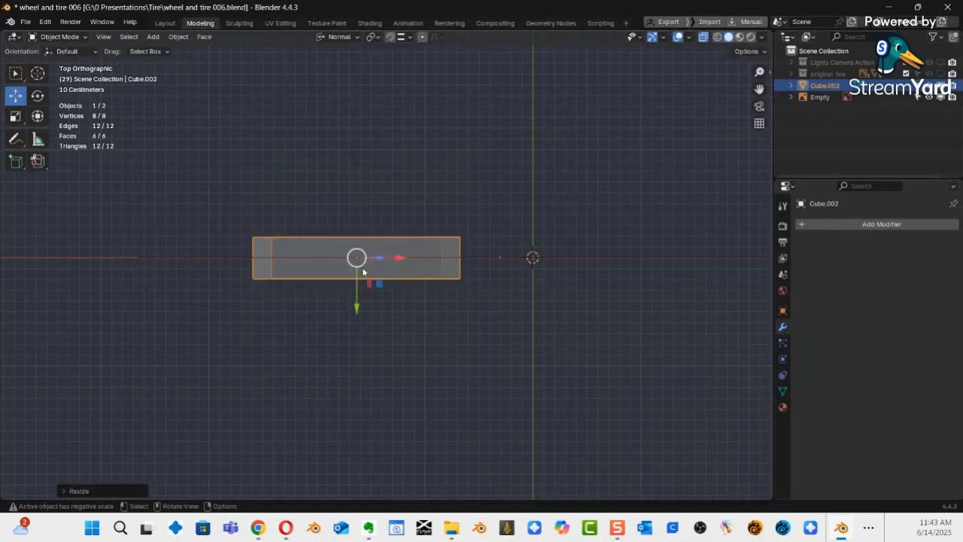
Scale the bar down further along Y to less than half its depth, checking it in perspective against the wheel photo.
middle_click_drag(398, 297, 413, 219)
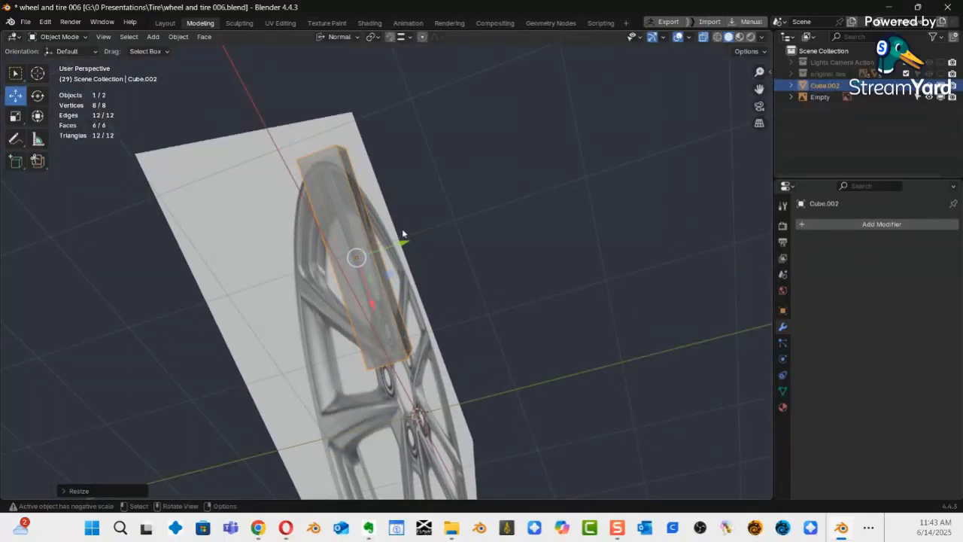
key("s")
key("y")
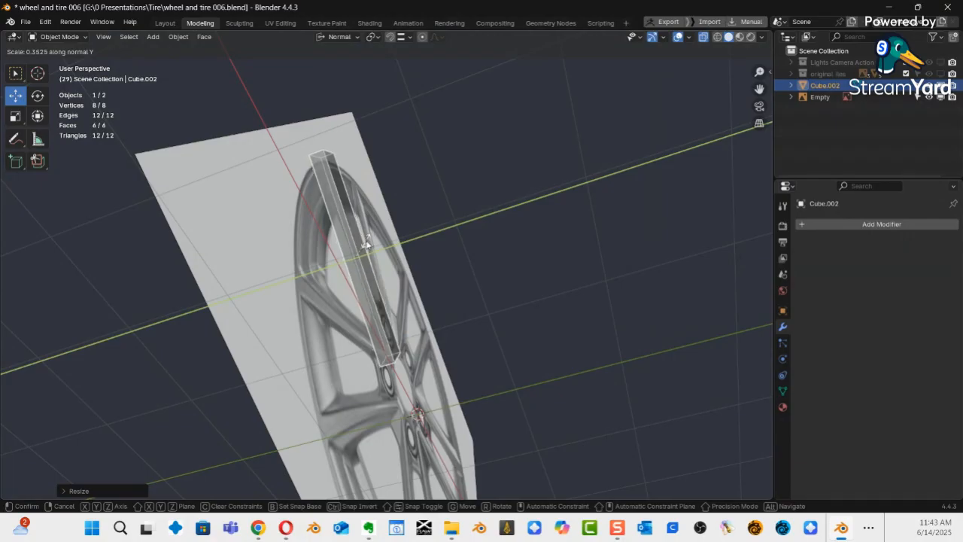
left_click(371, 249)
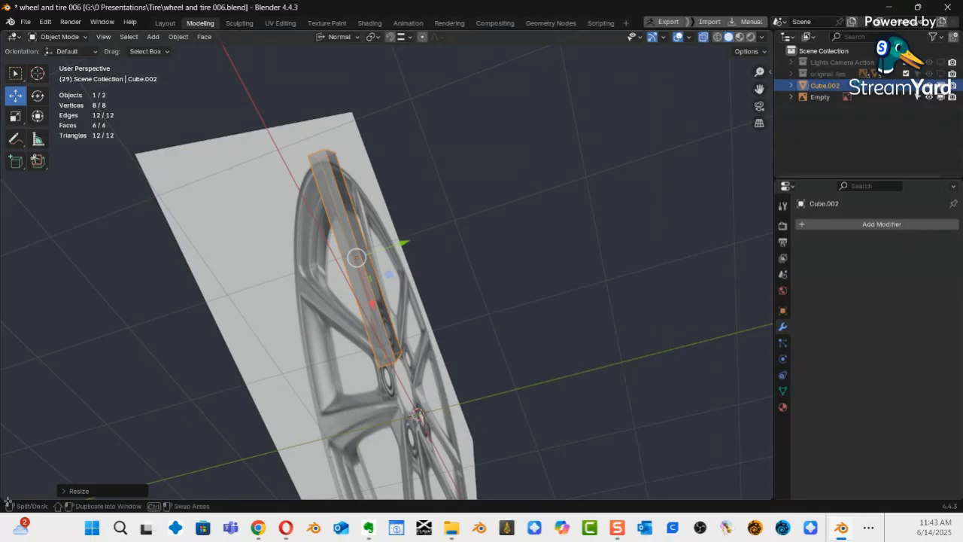
Open Adobe Bridge 2025 and collapse the 3rd_Alienware_Drive (K:) branch in the folder tree.
left_click(120, 527)
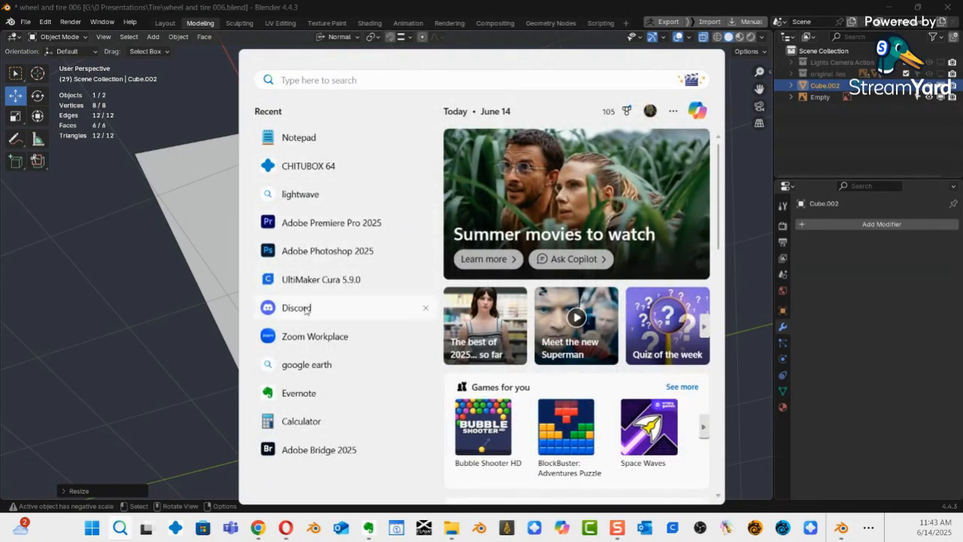
left_click(341, 453)
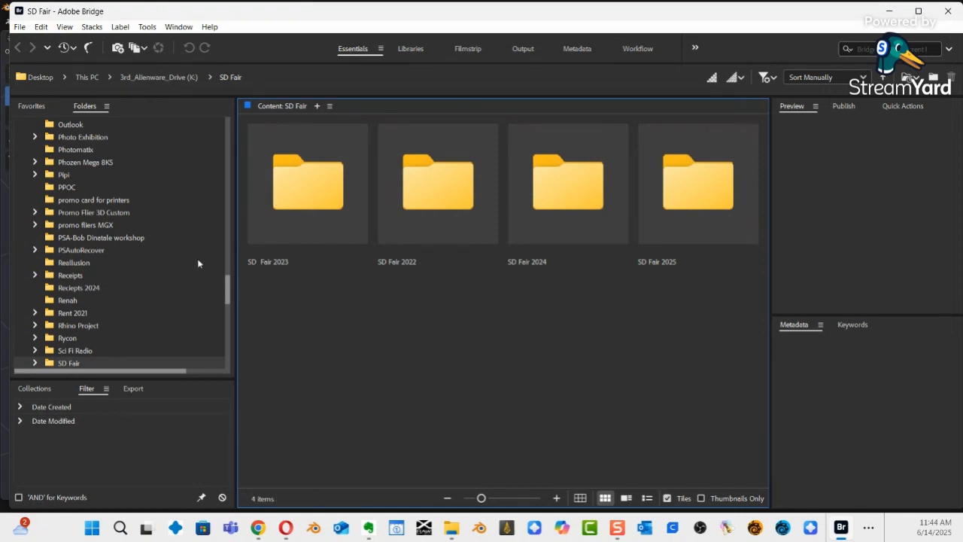
scroll(228, 280, "up", 2)
left_click_drag(228, 280, 240, 165)
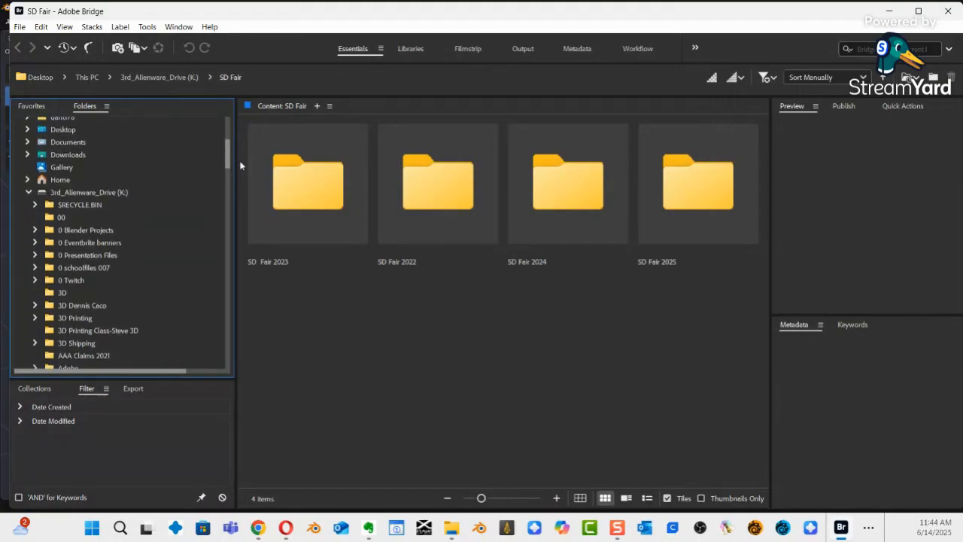
scroll(59, 177, "down", 1)
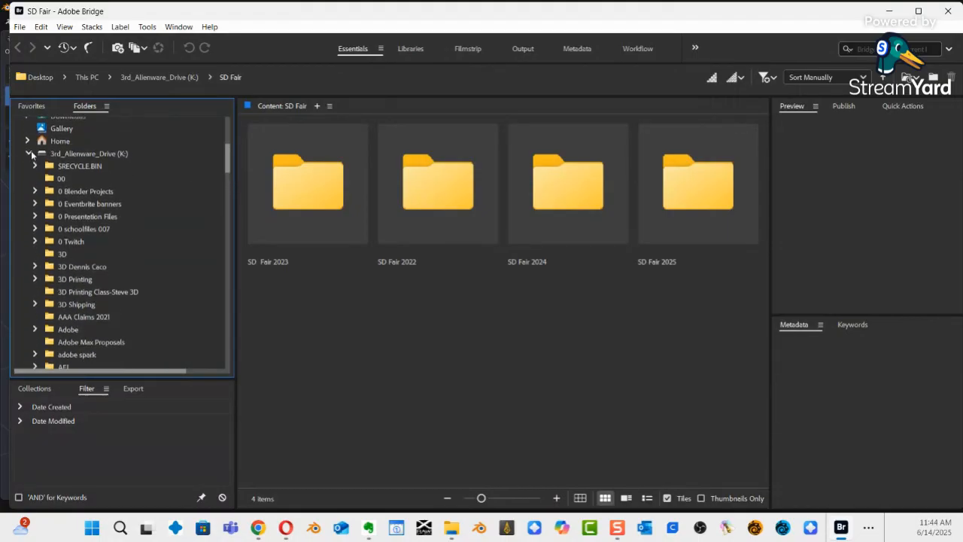
left_click(30, 154)
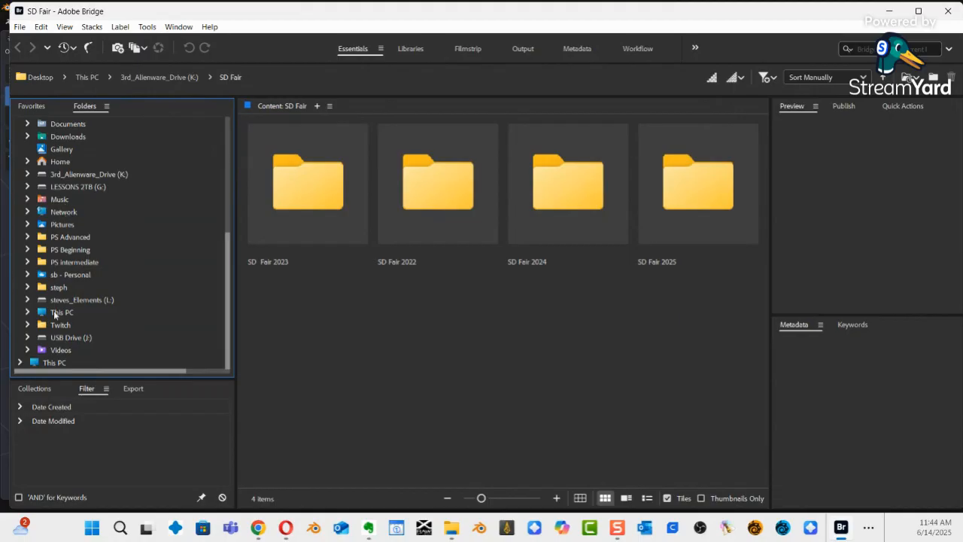
List the drives of This PC, look inside STORAGE 500 GIG (D:), and return to the drive list.
left_click(49, 362)
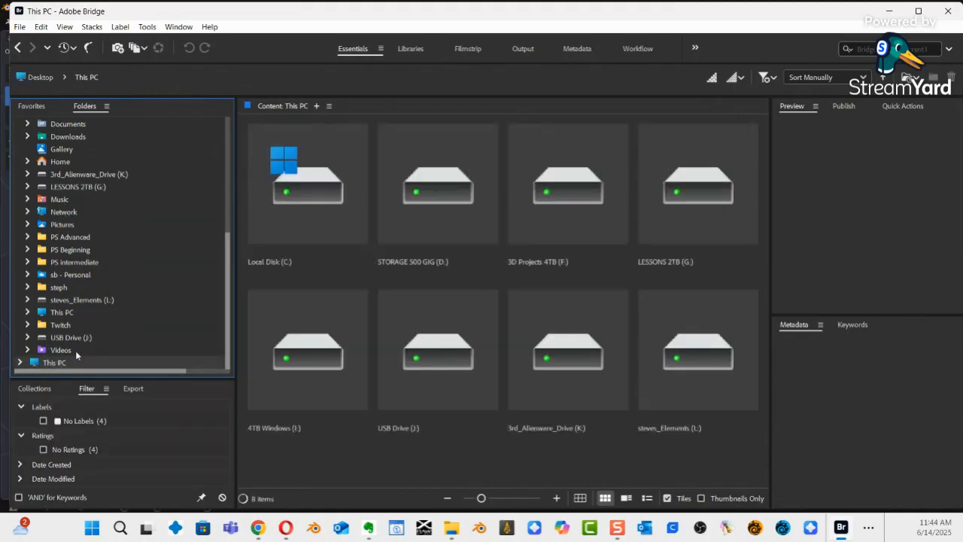
left_click(433, 197)
double_click(433, 197)
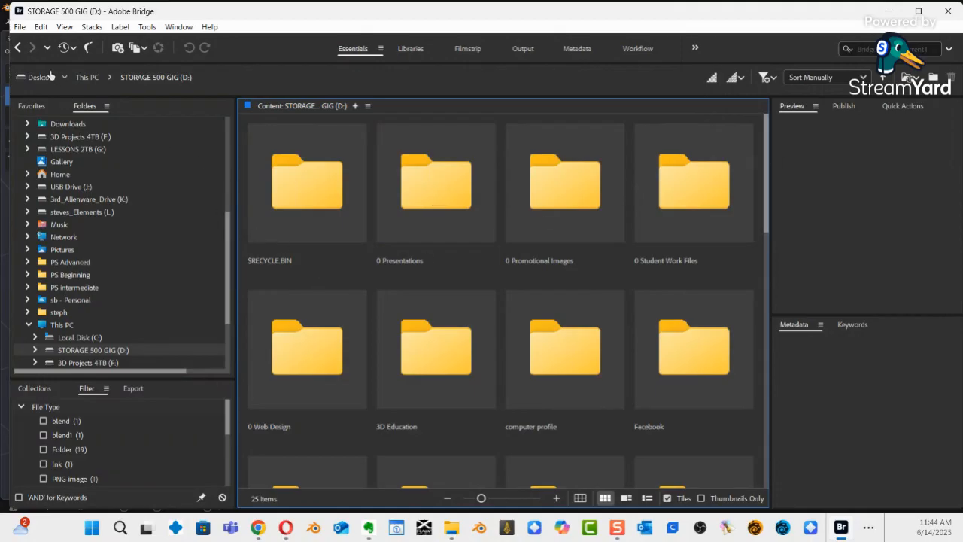
left_click(18, 47)
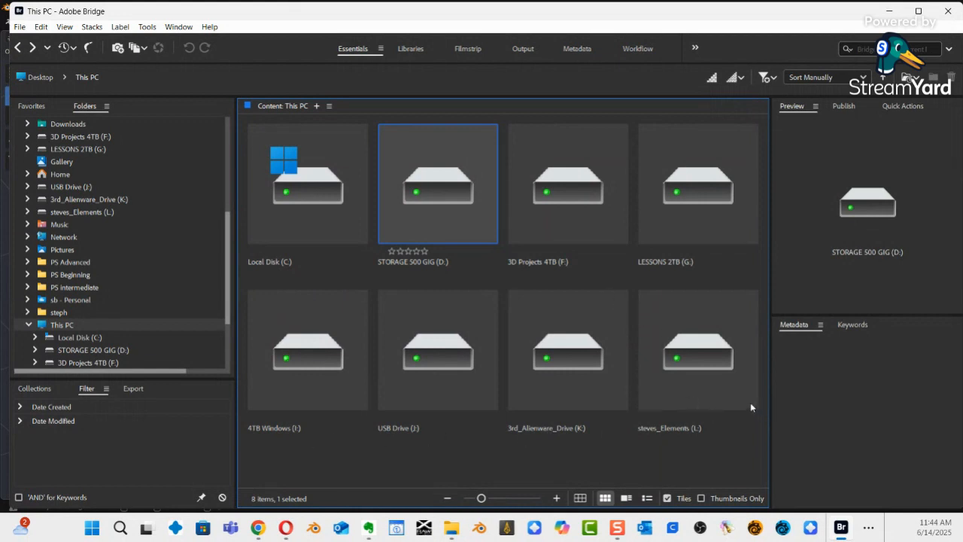
Open the LESSONS 2TB (G:) drive, expand its branch in the folder tree, and look through its subfolders.
left_click_drag(229, 292, 228, 339)
left_click(76, 277)
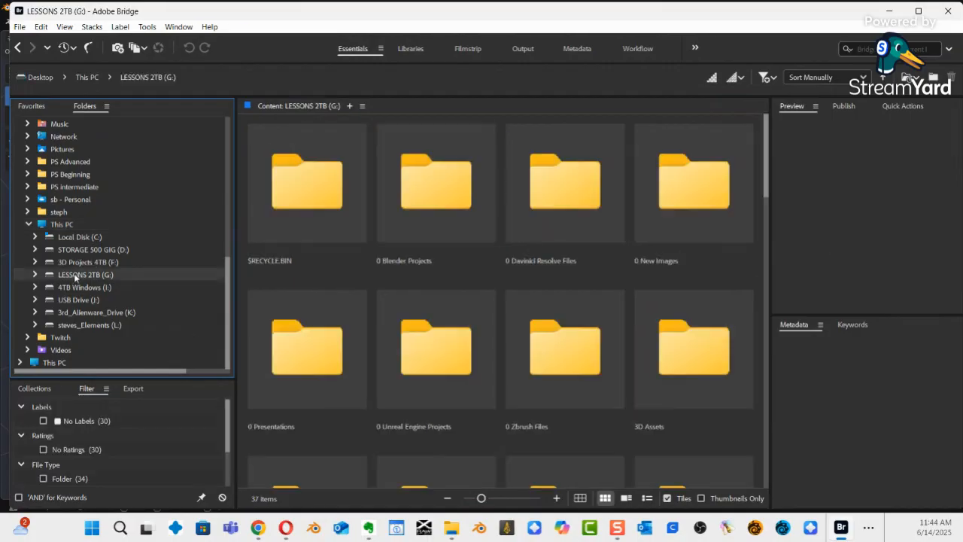
left_click(36, 274)
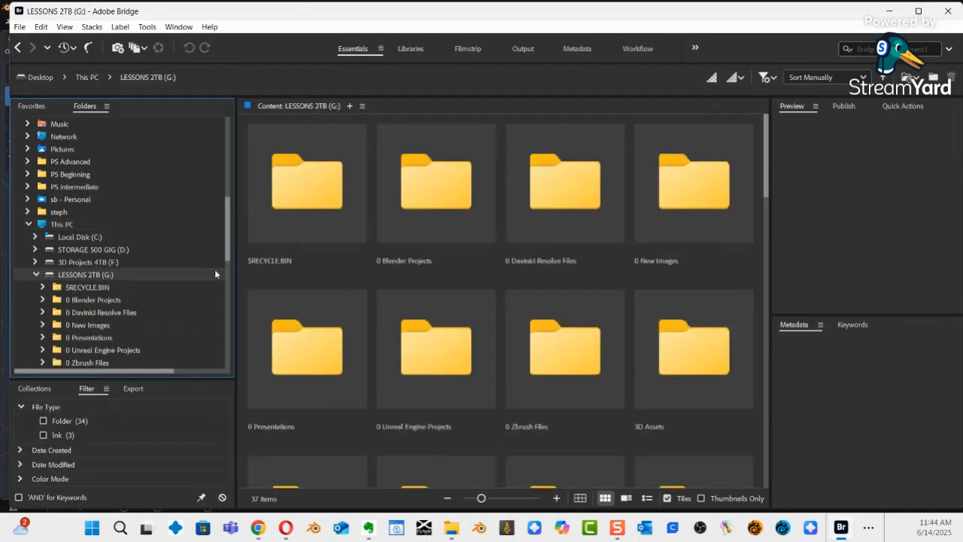
scroll(207, 298, "down", 8)
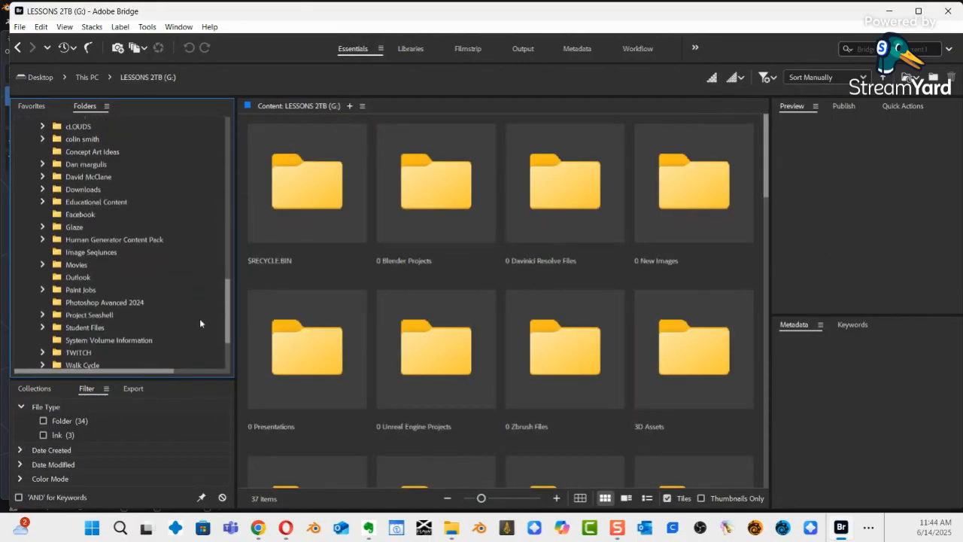
scroll(200, 324, "down", 3)
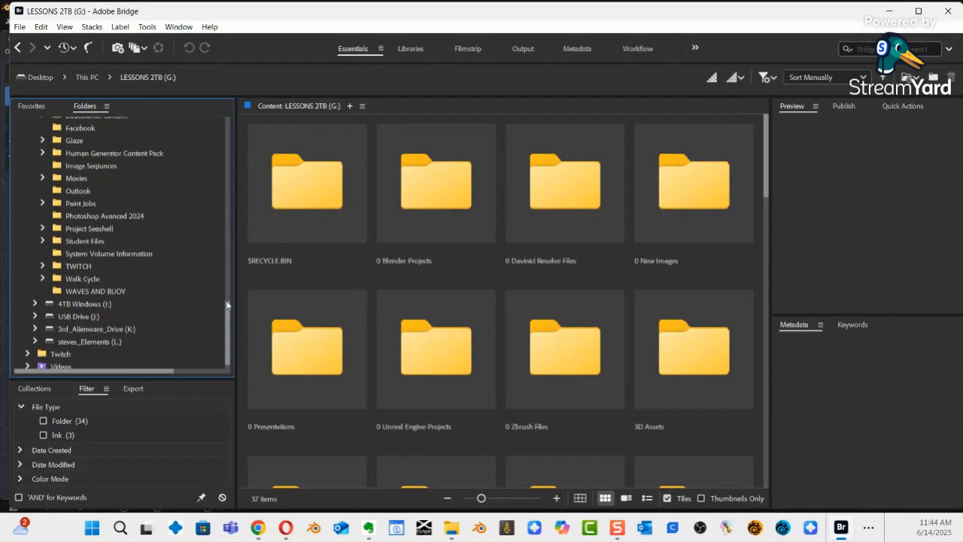
left_click_drag(226, 304, 218, 234)
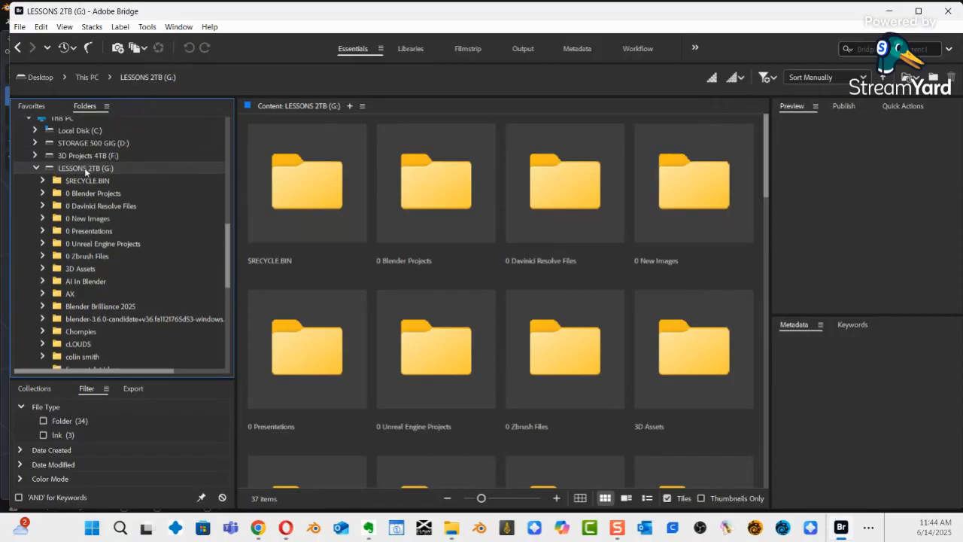
Sort the contents of LESSONS 2TB (G:) by filename and look through the drive's last folders.
left_click(461, 216)
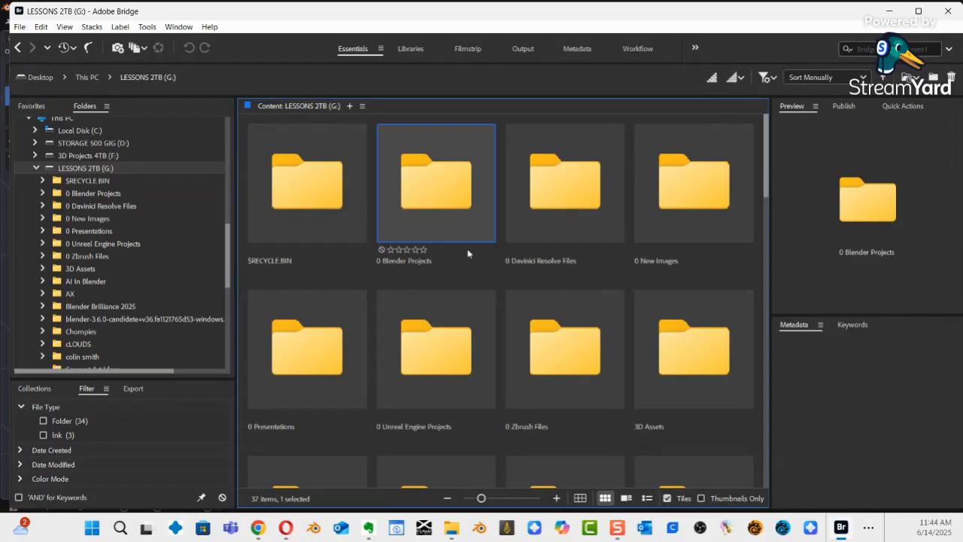
key("End")
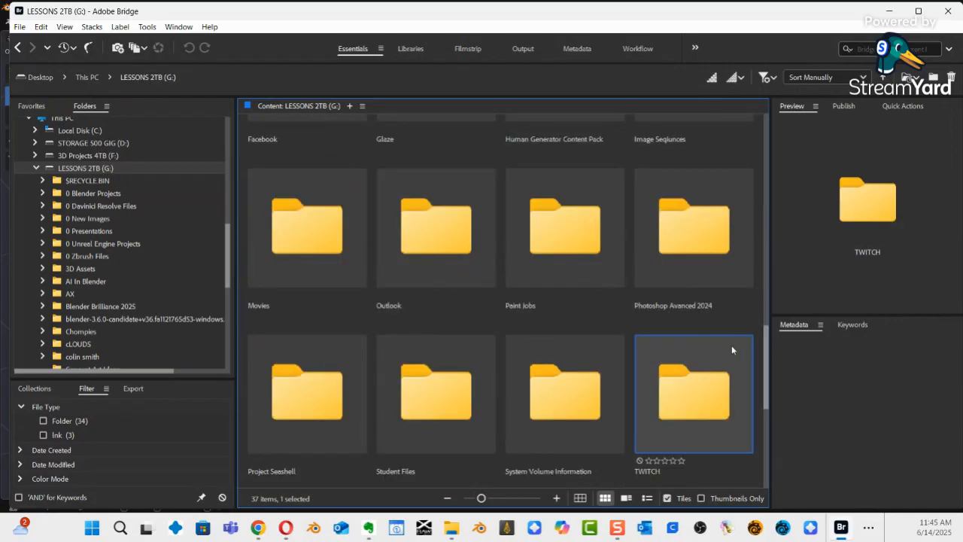
right_click(743, 301)
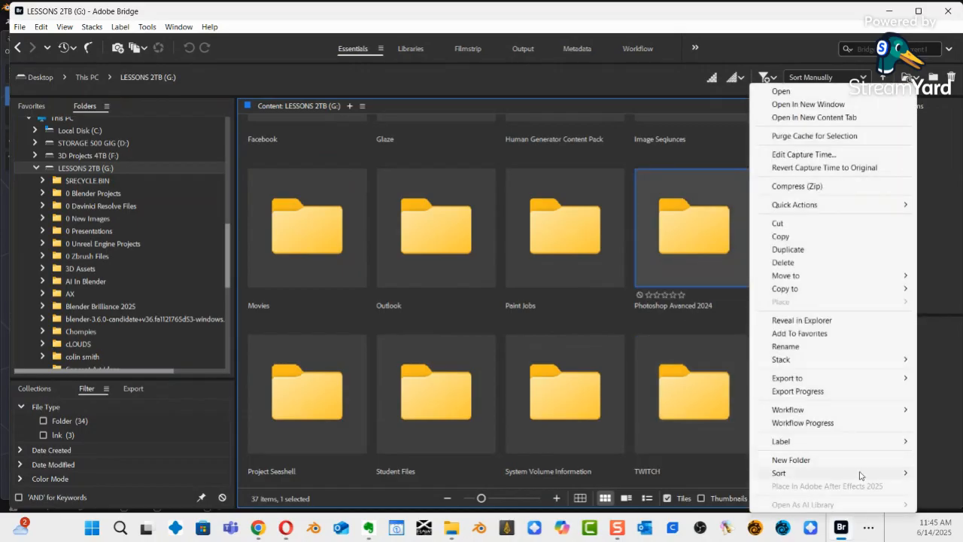
mouse_move(861, 475)
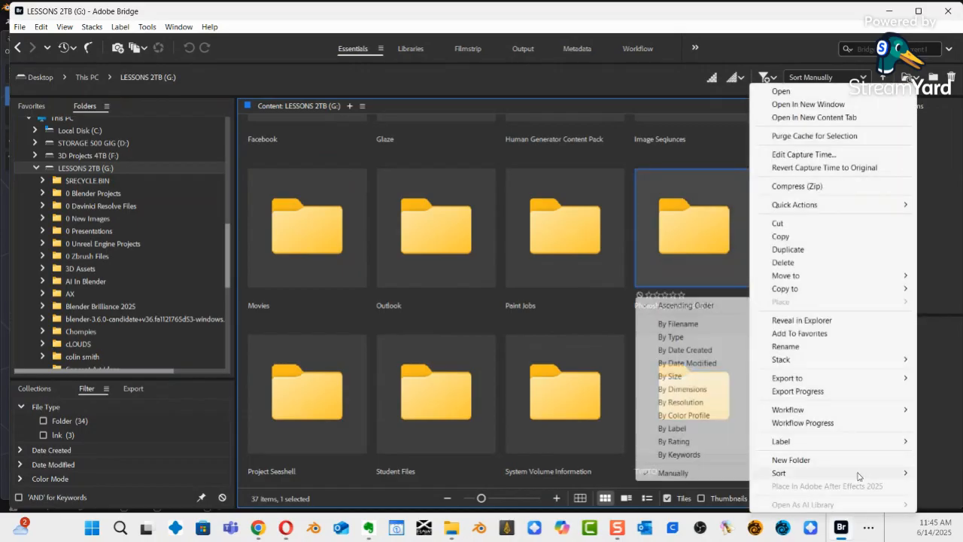
left_click(699, 324)
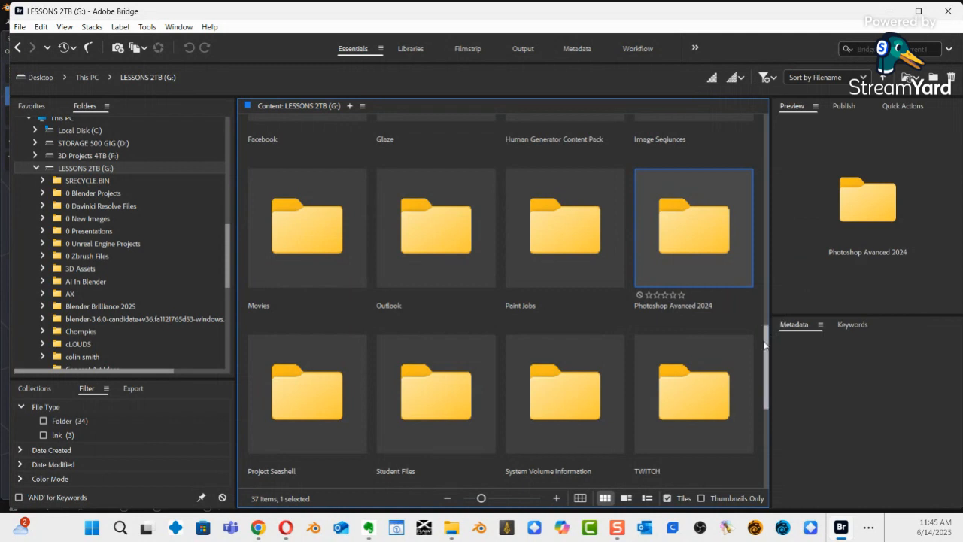
scroll(756, 390, "down", 5)
scroll(756, 390, "down", 1)
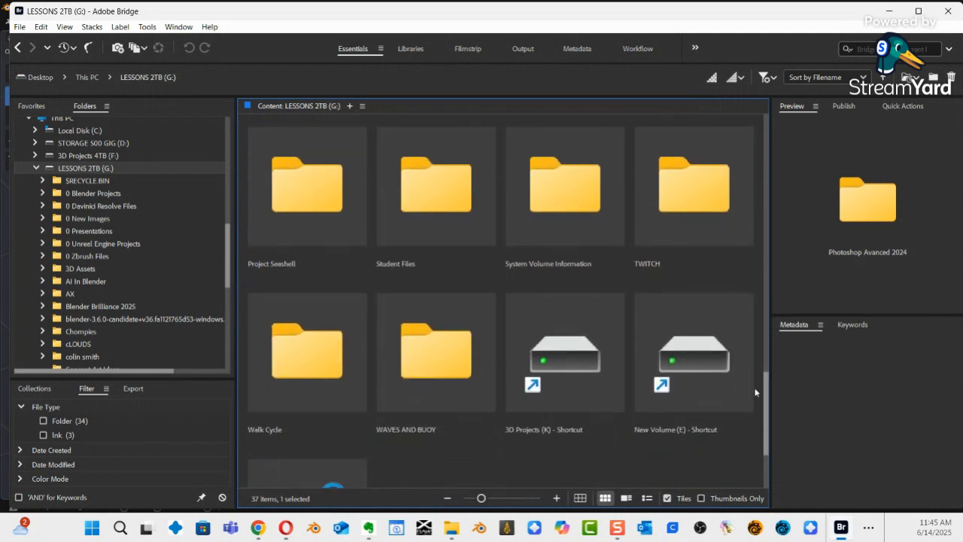
scroll(755, 394, "up", 4)
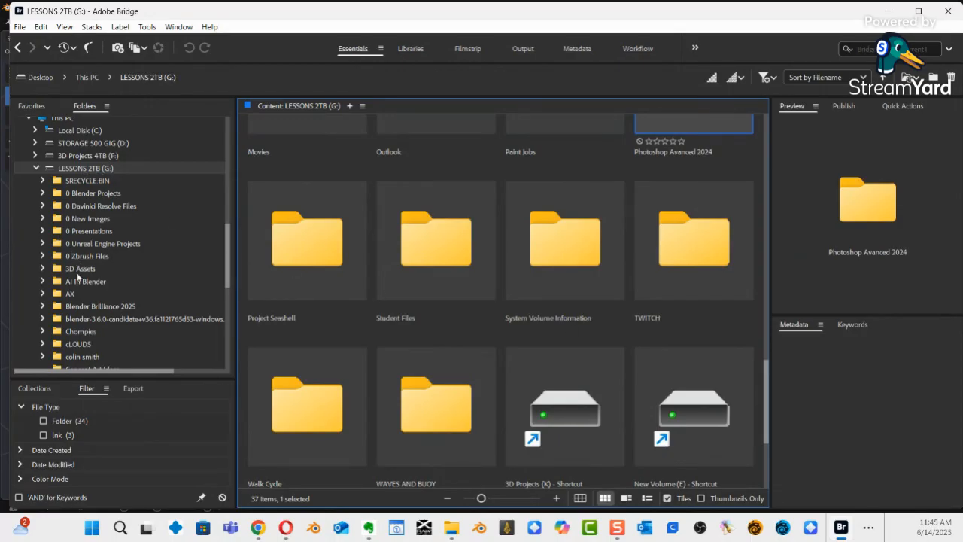
Open the Images folder inside 0 Presentations > Tire on the LESSONS drive.
left_click(72, 231)
left_click(565, 204)
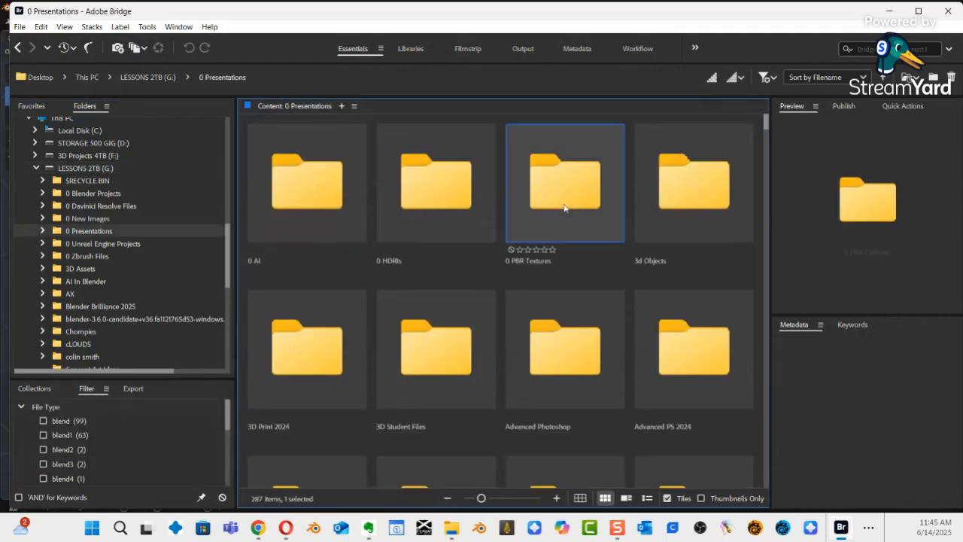
key("t")
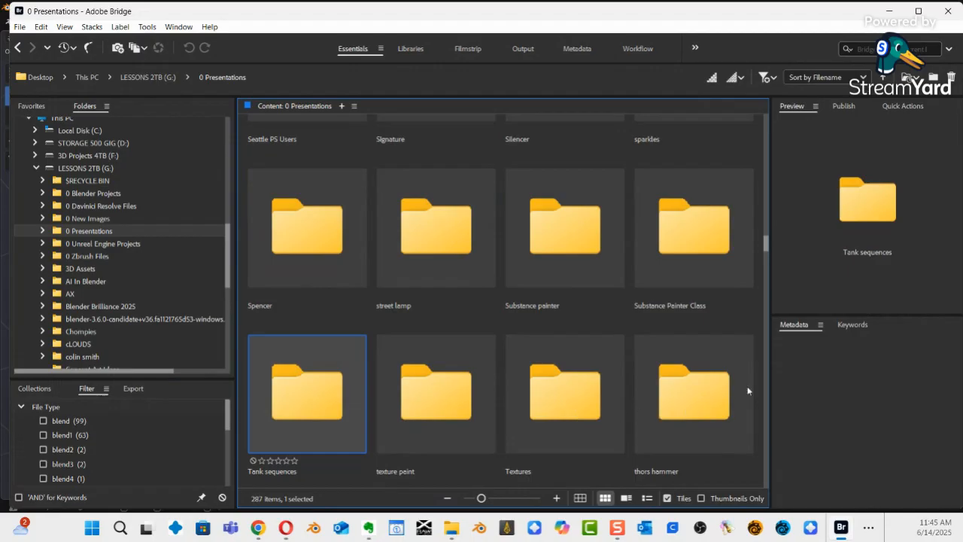
scroll(749, 256, "down", 3)
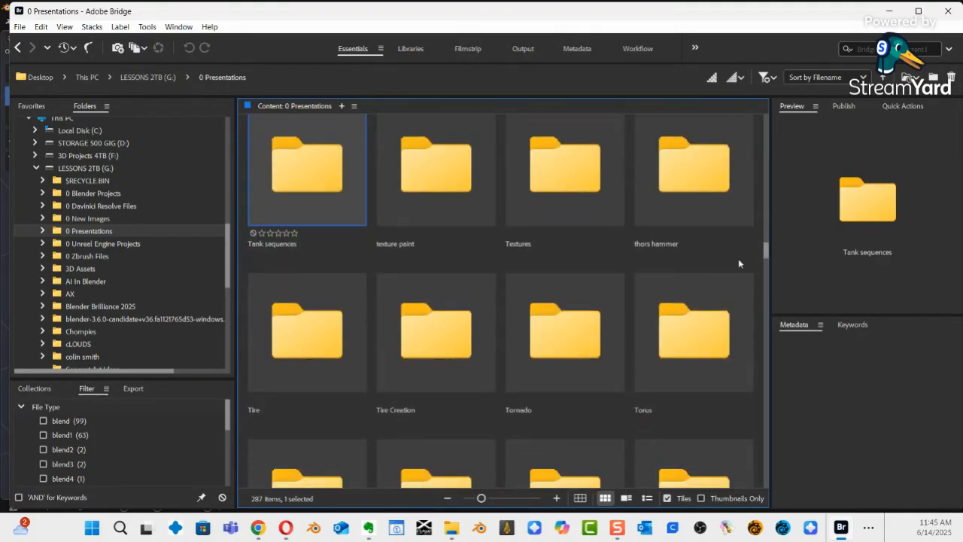
double_click(312, 342)
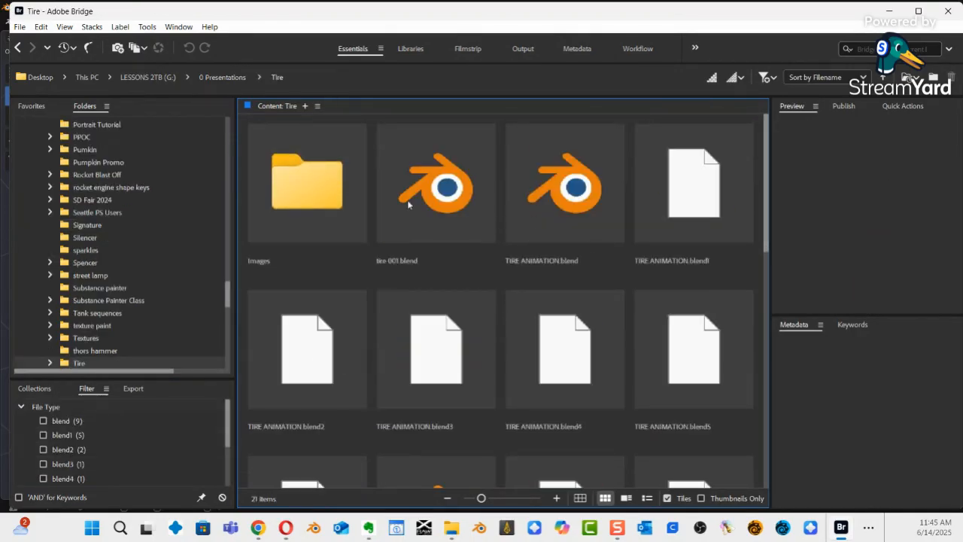
left_click(311, 194)
double_click(312, 194)
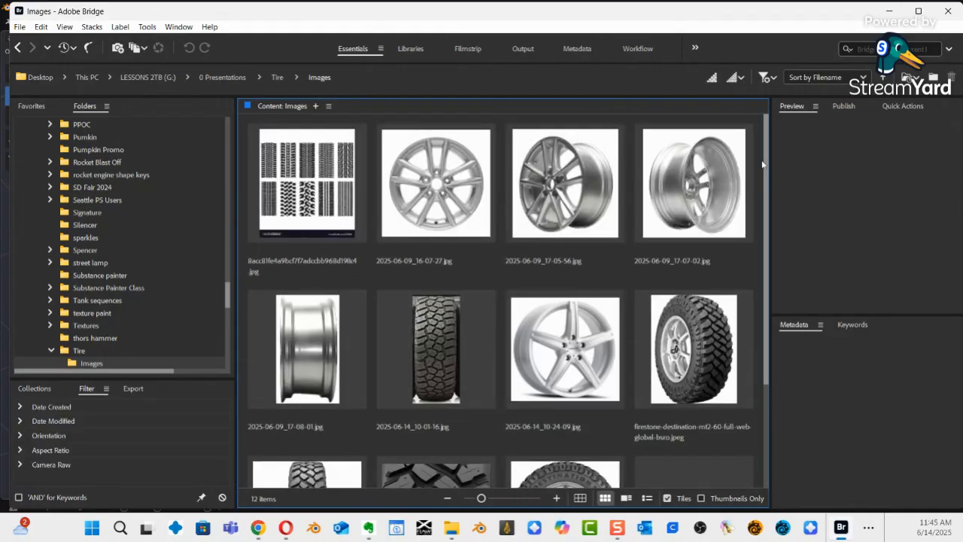
Examine the wheel photos from 2025-06-09_16-07-27.jpg to 2025-06-09_17-07-02.jpg full screen, studying the spokes and rim barrel.
left_click(451, 211)
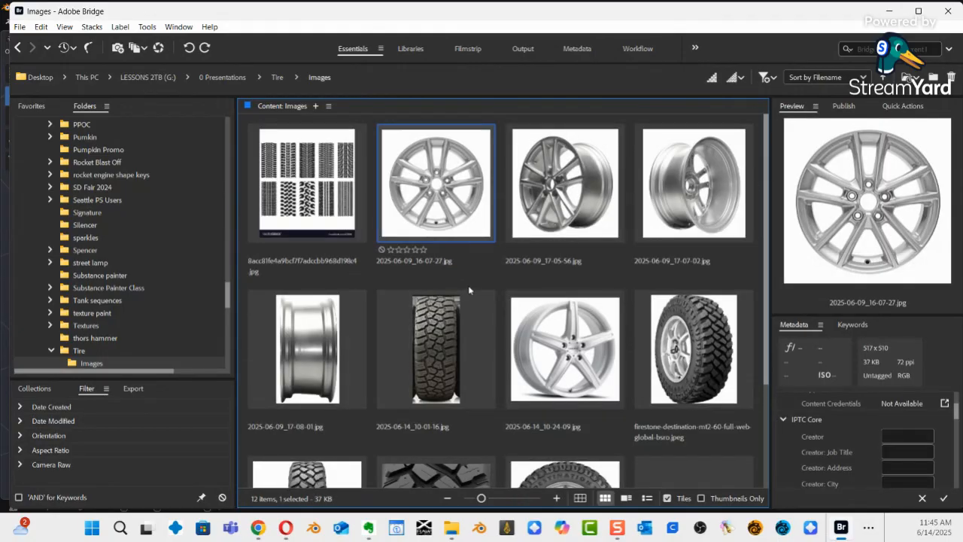
key("space")
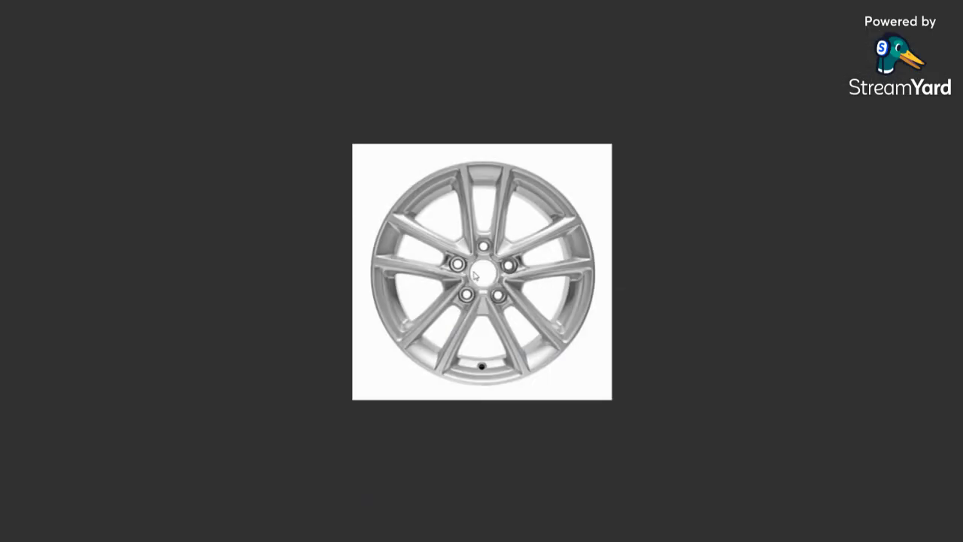
key("Right")
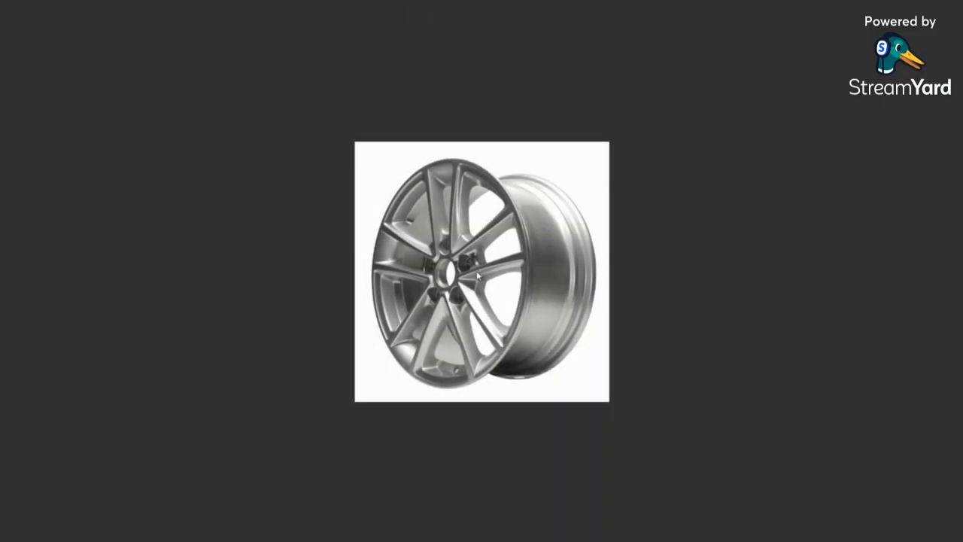
key("Right")
key("Right")
key("Right")
key("Right")
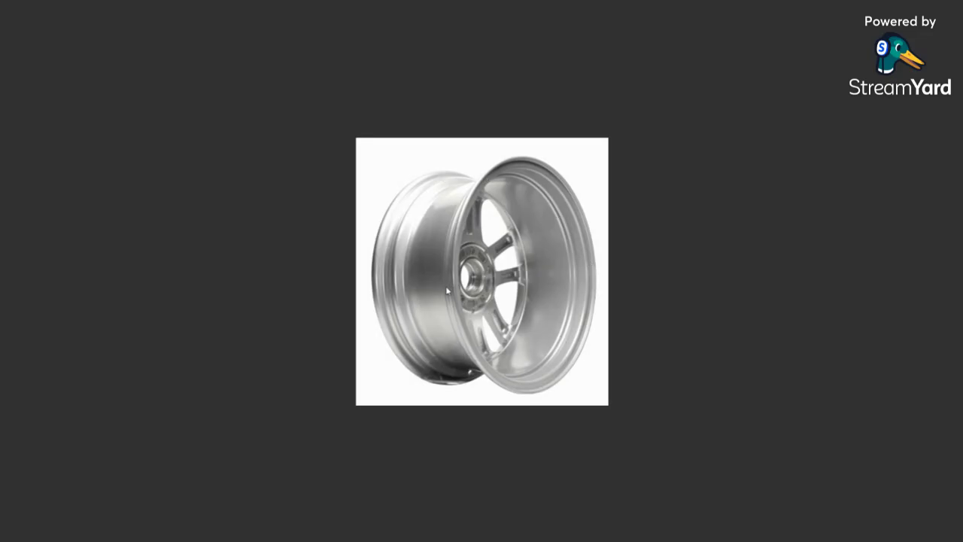
key("space")
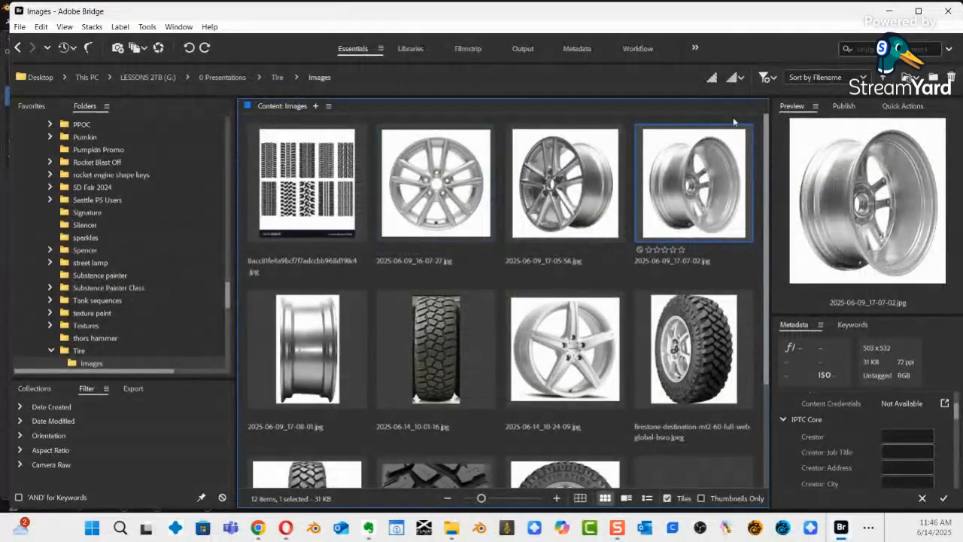
Switch back to Blender and apply the spoke bar's rotation and scale from the front orthographic view.
left_click(889, 12)
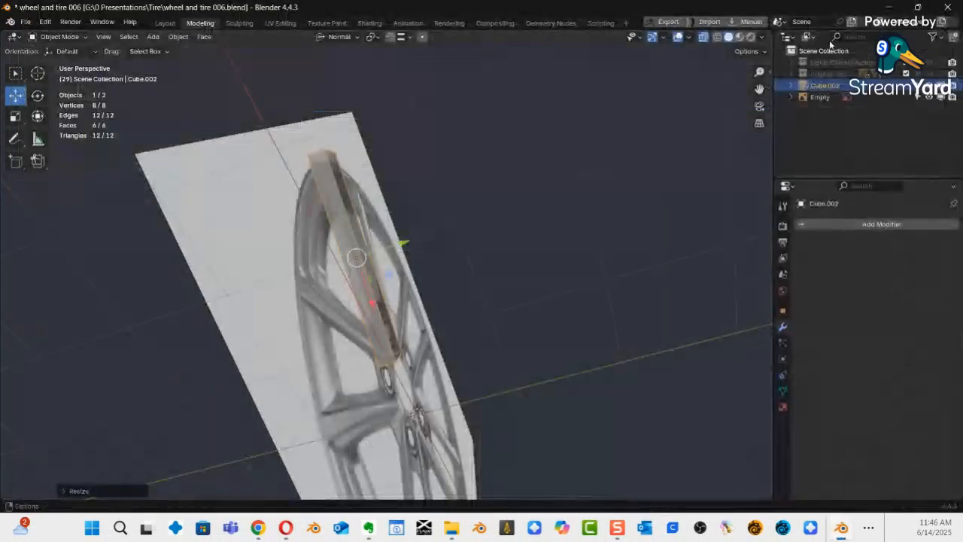
middle_click_drag(480, 362, 452, 319)
scroll(452, 319, "up", 4)
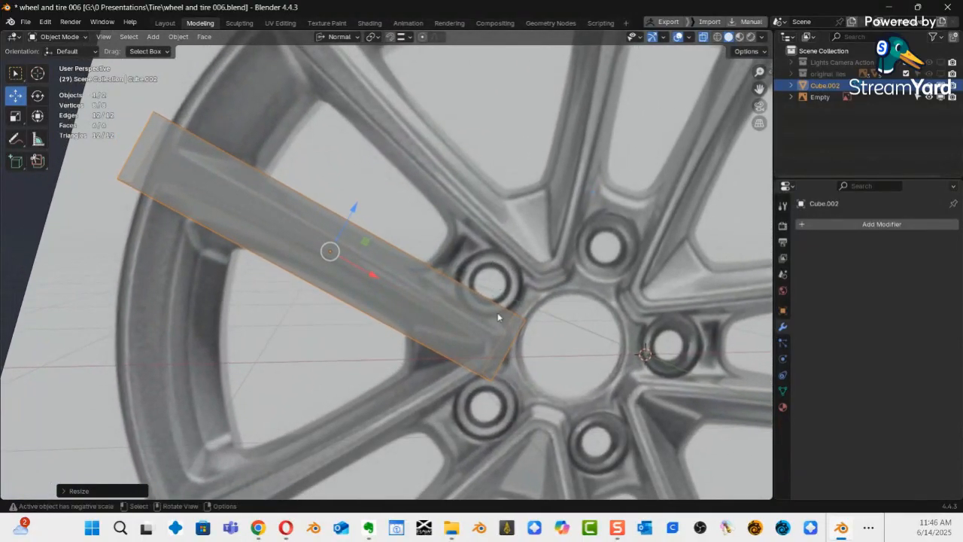
key("KP_1")
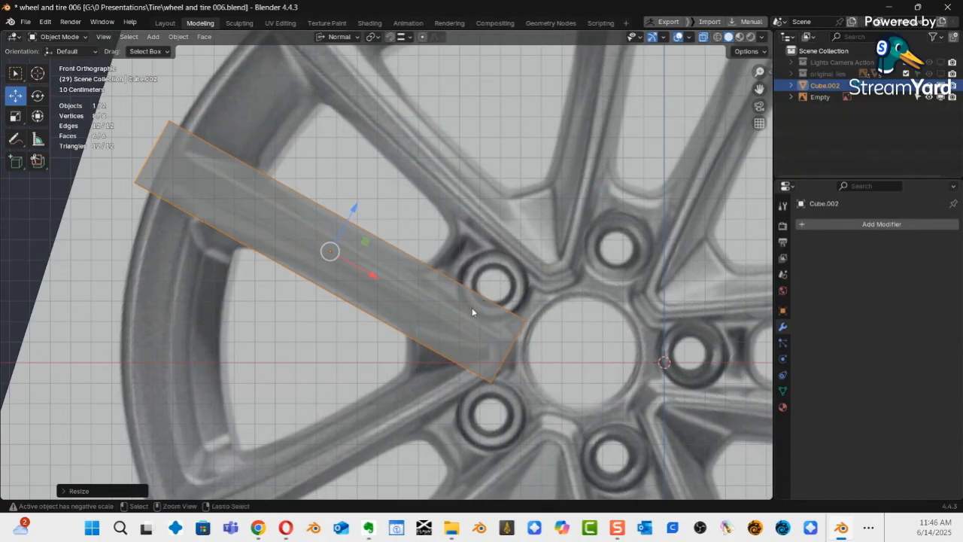
key("ctrl+a")
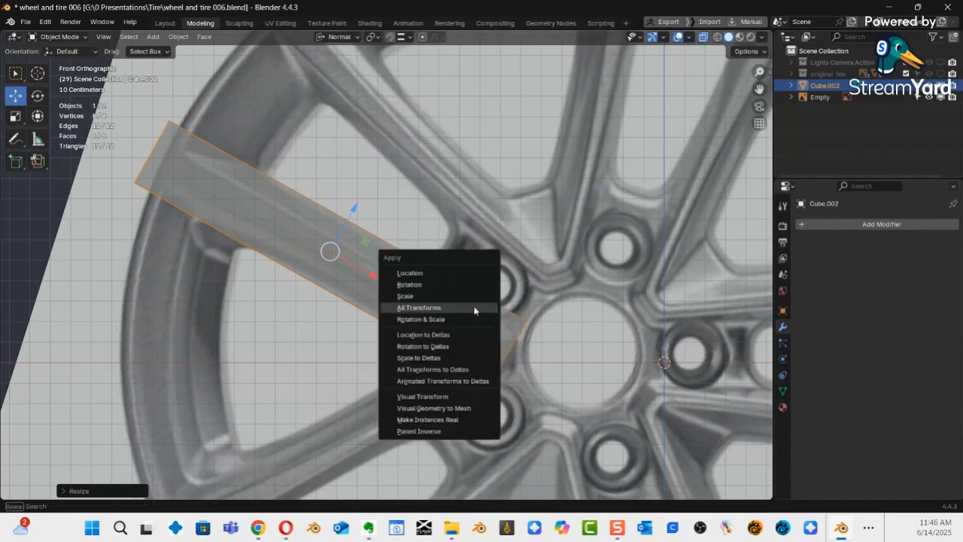
left_click(425, 322)
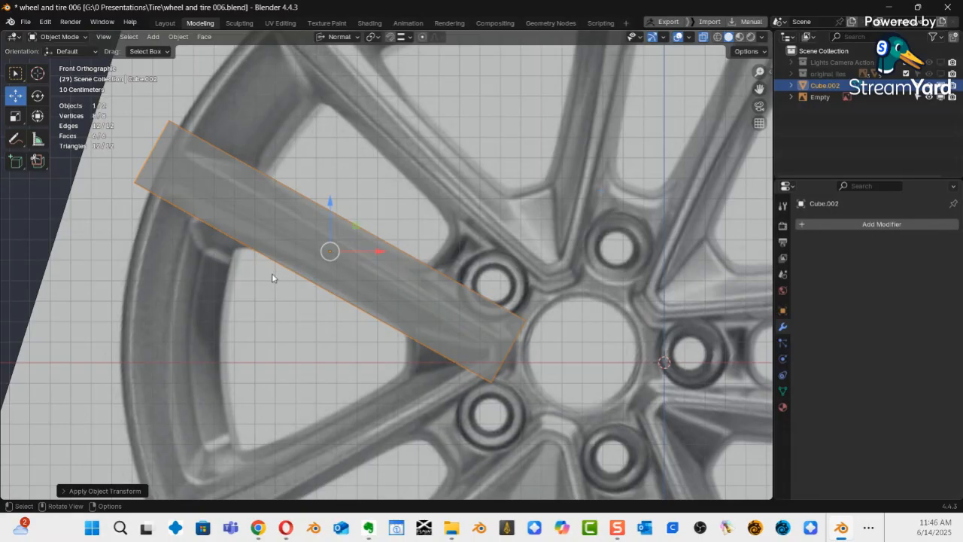
In Edit Mode, move the bar's outer end face inward to the wheel rim, using face selection and the Normal transform orientation.
key("ctrl+Tab")
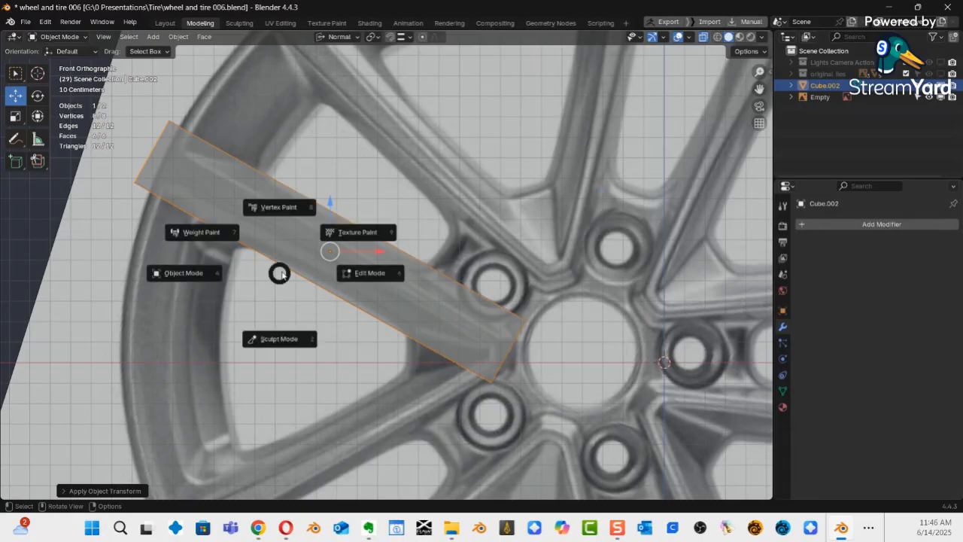
left_click(367, 280)
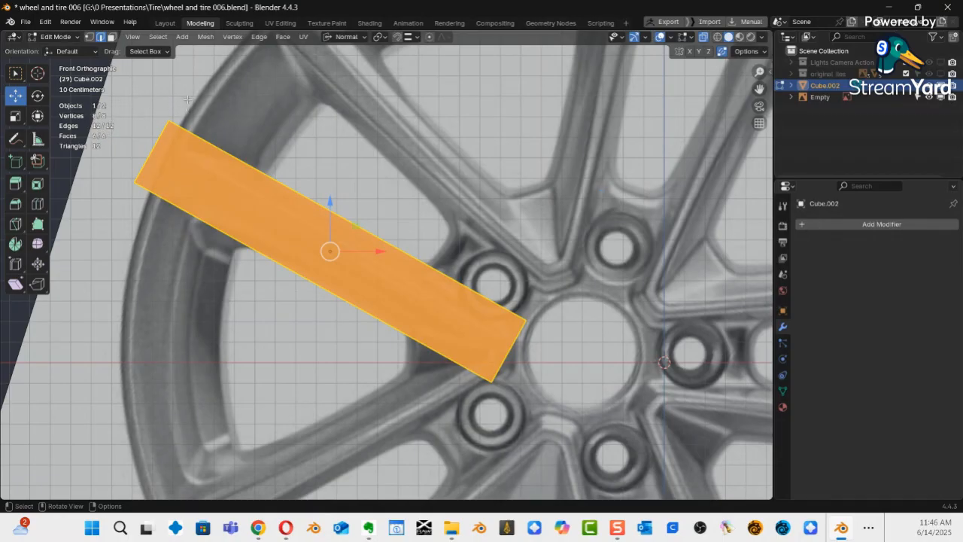
key("3")
left_click_drag(174, 110, 67, 221)
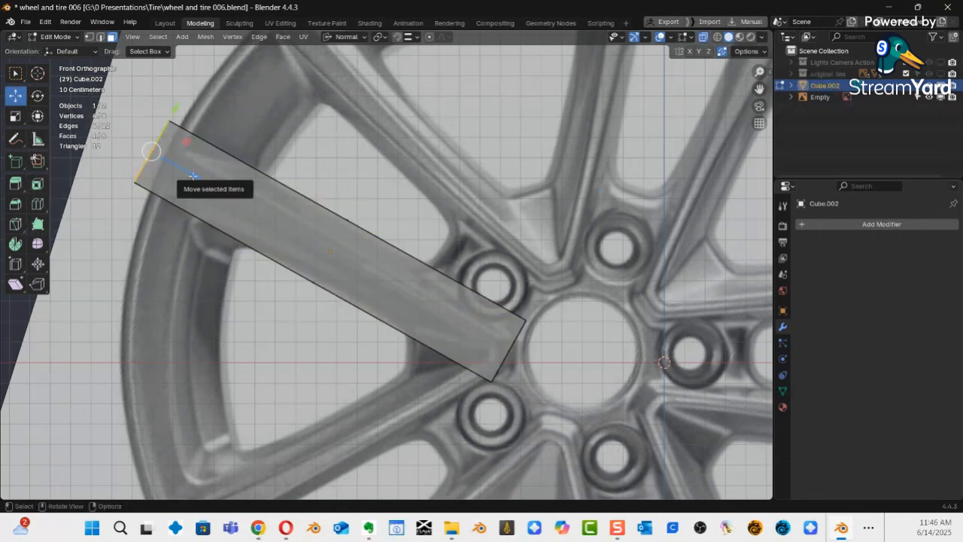
left_click(364, 37)
left_click(324, 85)
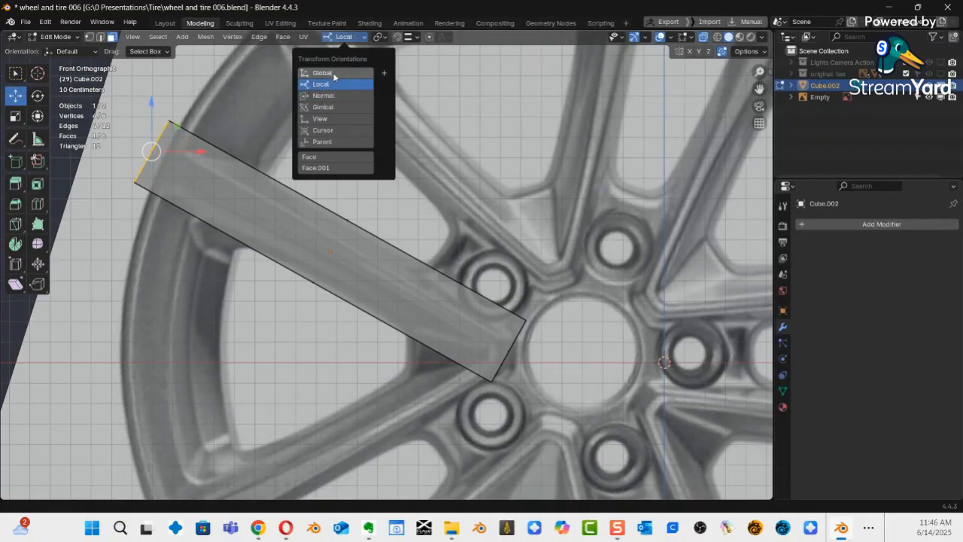
left_click(328, 96)
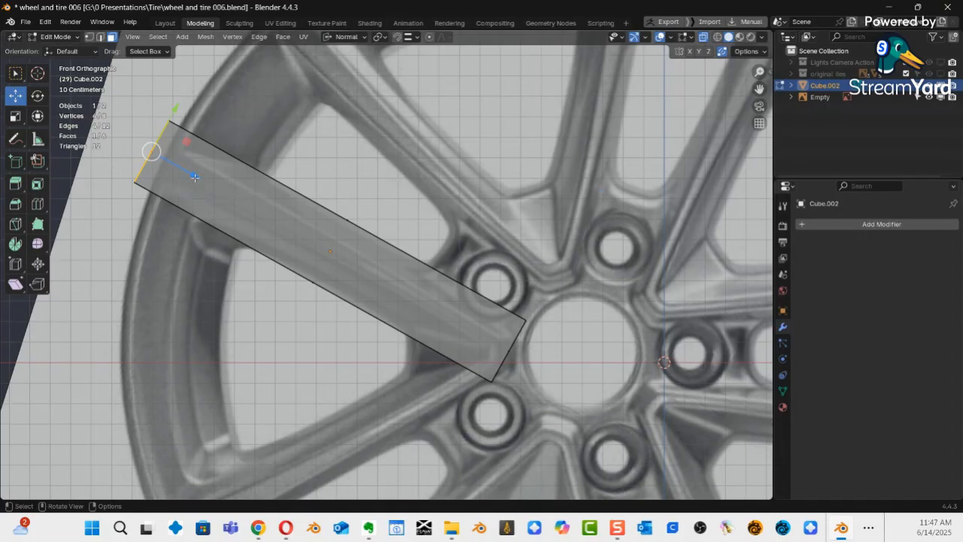
left_click_drag(194, 176, 226, 194)
Scale the spoke's hub-side end face to about half its width along the normal Y axis, tapering the bar toward the hub.
left_click(511, 344)
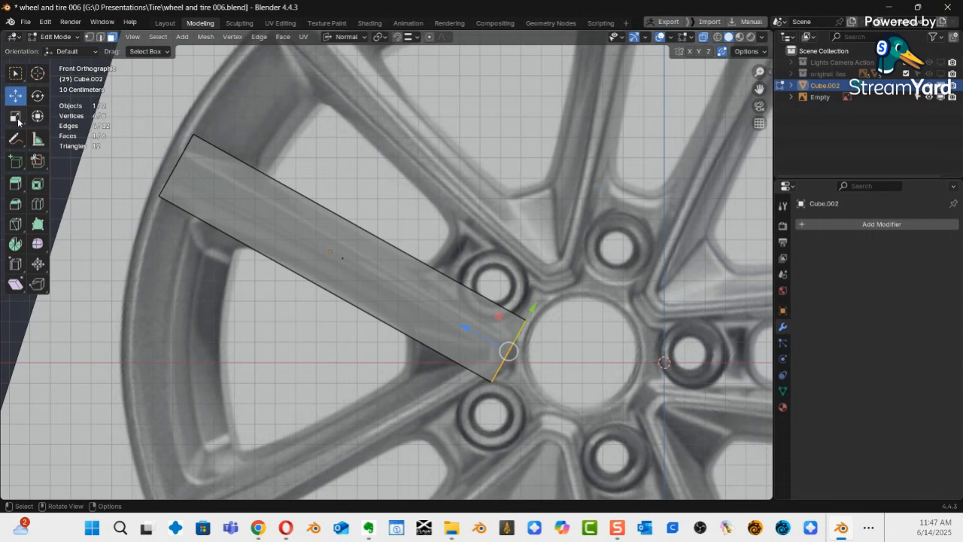
key("shift+space")
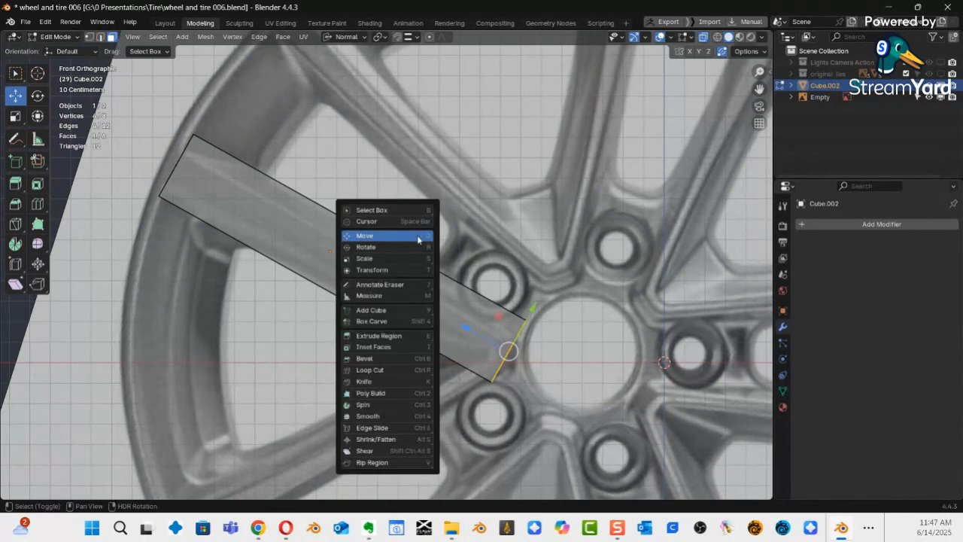
left_click(378, 260)
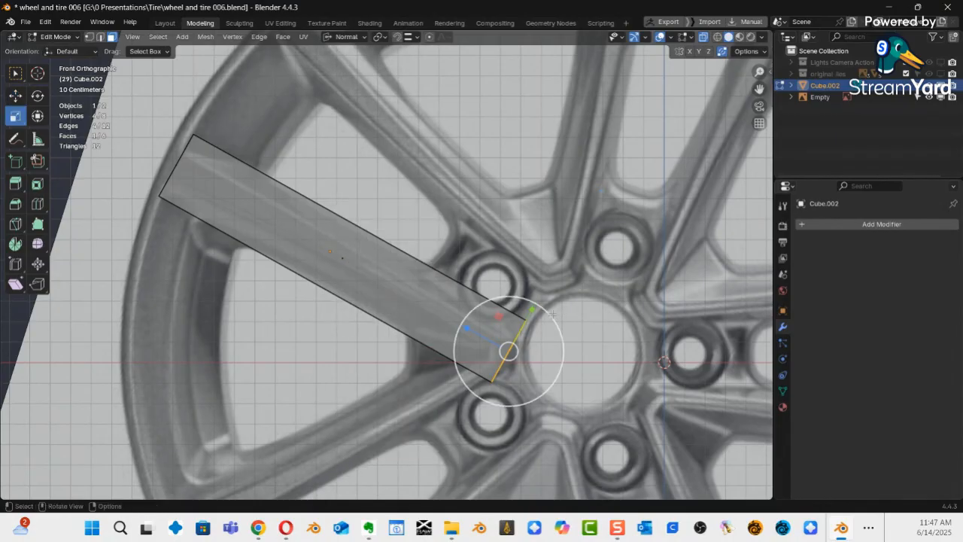
left_click_drag(533, 308, 524, 335)
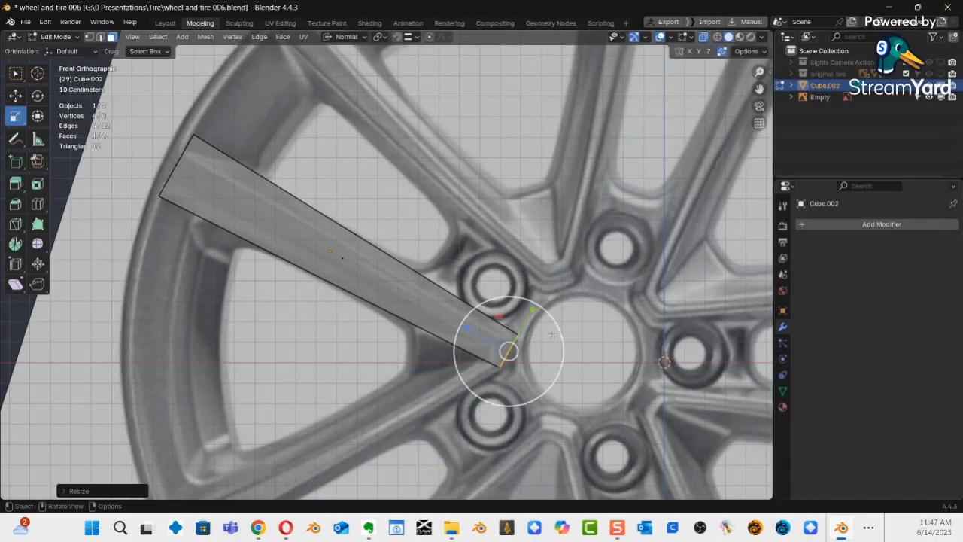
Extrude the spoke's long front face outward by about 0.19 m along its normal.
middle_click_drag(532, 277, 481, 281)
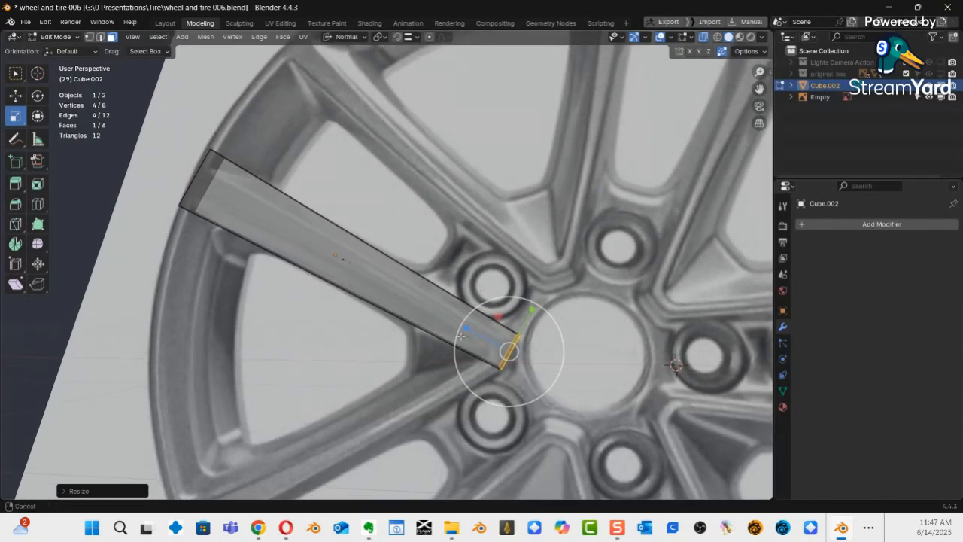
middle_click_drag(464, 325, 401, 290)
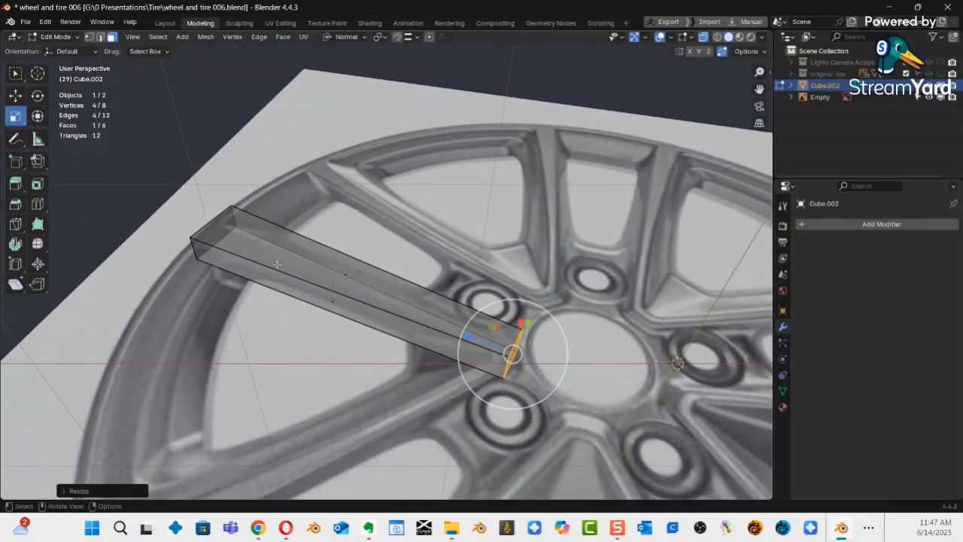
left_click(348, 277)
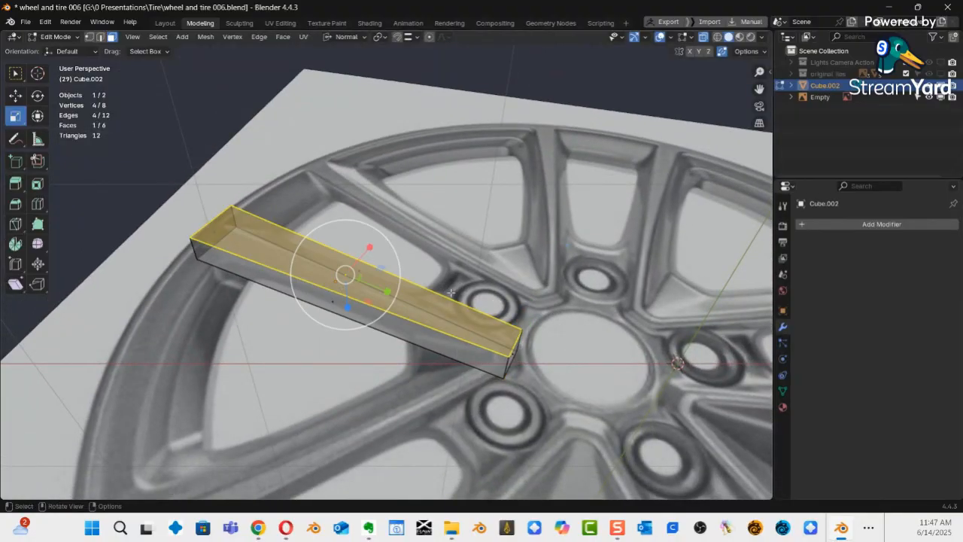
middle_click_drag(456, 311, 439, 270)
key("e")
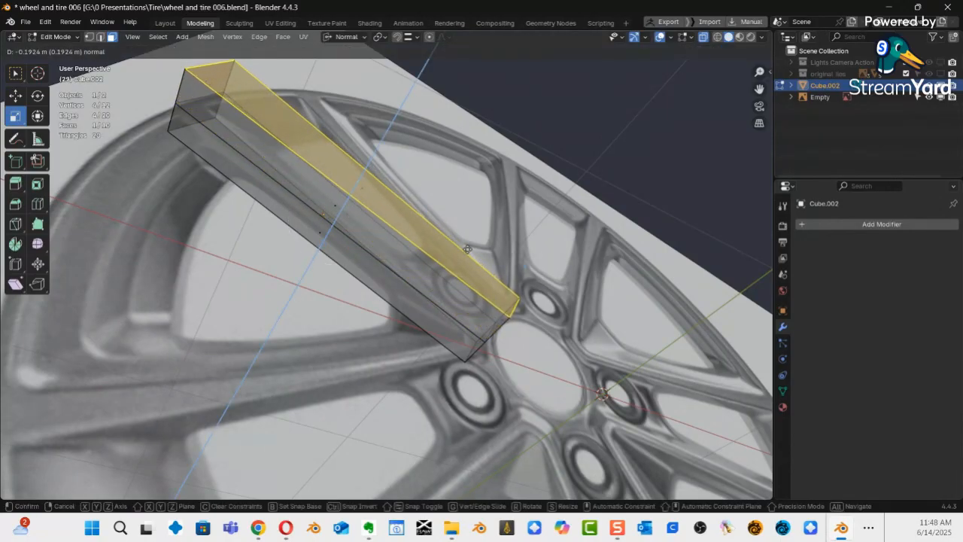
left_click(476, 247)
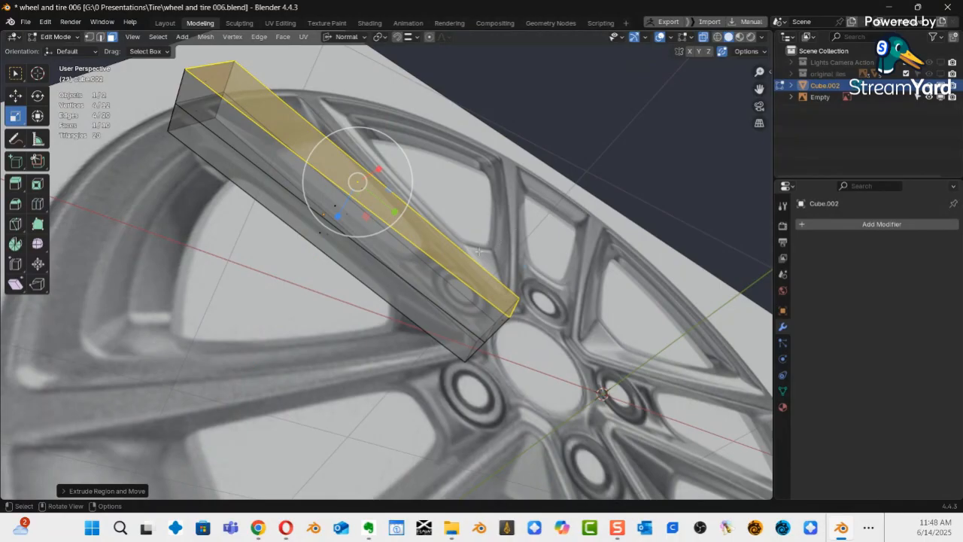
Scale the extruded front face to about a quarter of its width while excluding the normal Y axis, keeping its full length.
mouse_move(479, 251)
middle_mouse_down()
mouse_move(421, 314)
mouse_move(489, 250)
middle_mouse_up()
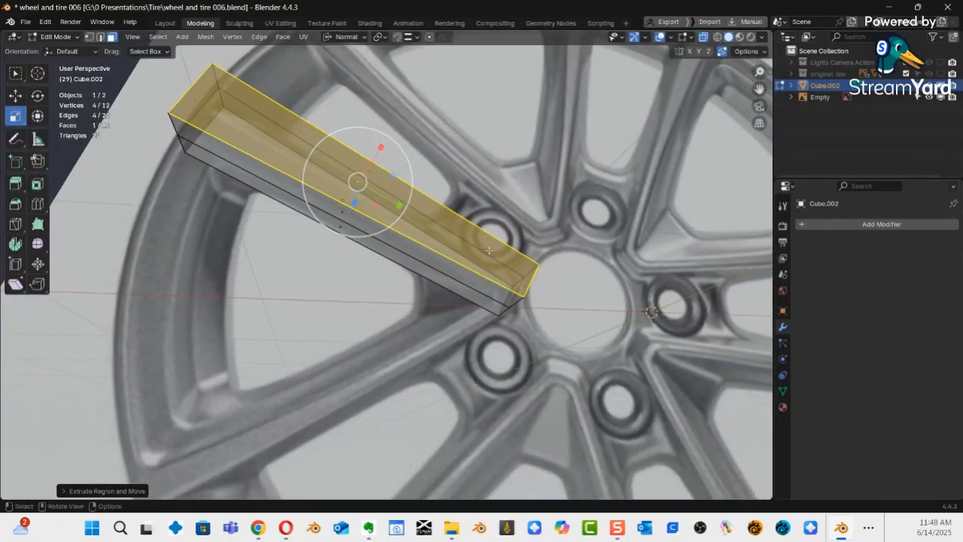
key("s")
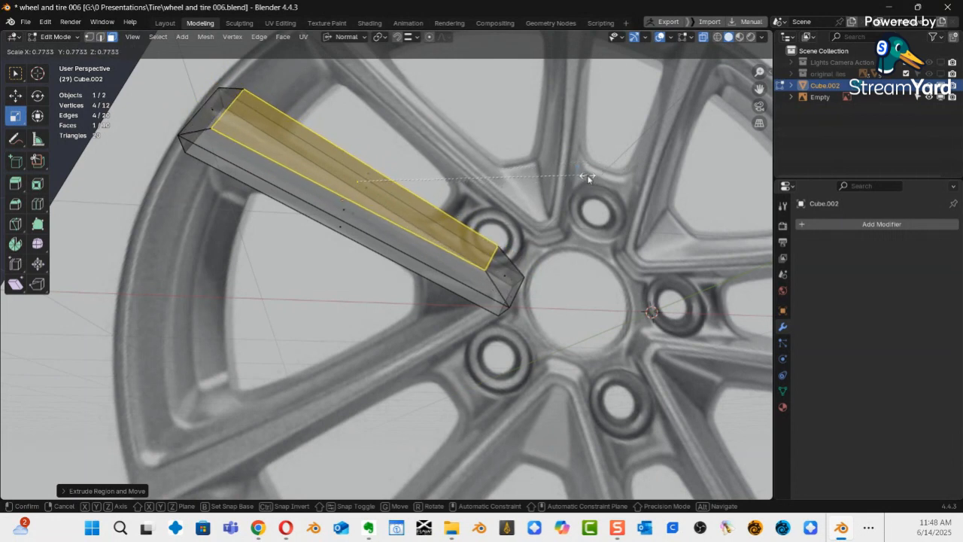
key("shift+y")
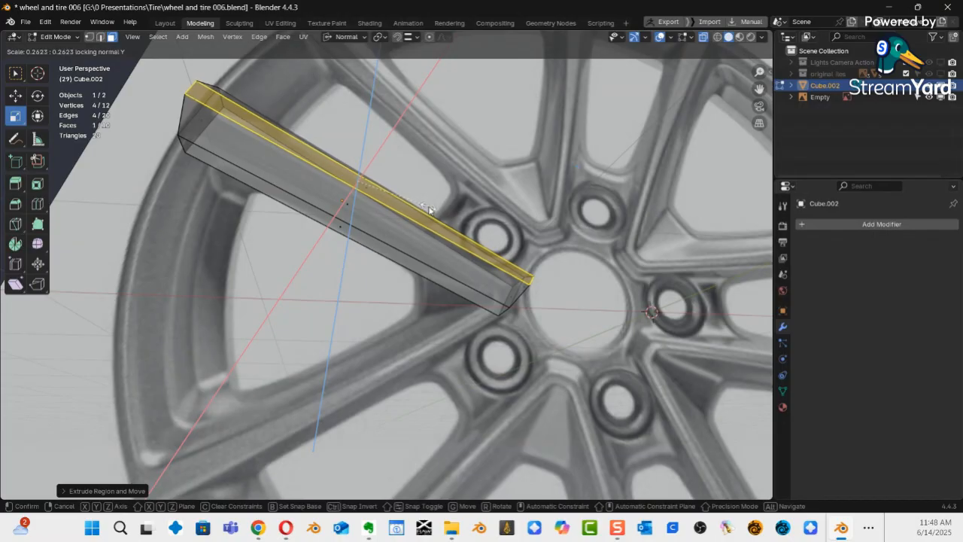
left_click(412, 213)
middle_click_drag(467, 265, 476, 362)
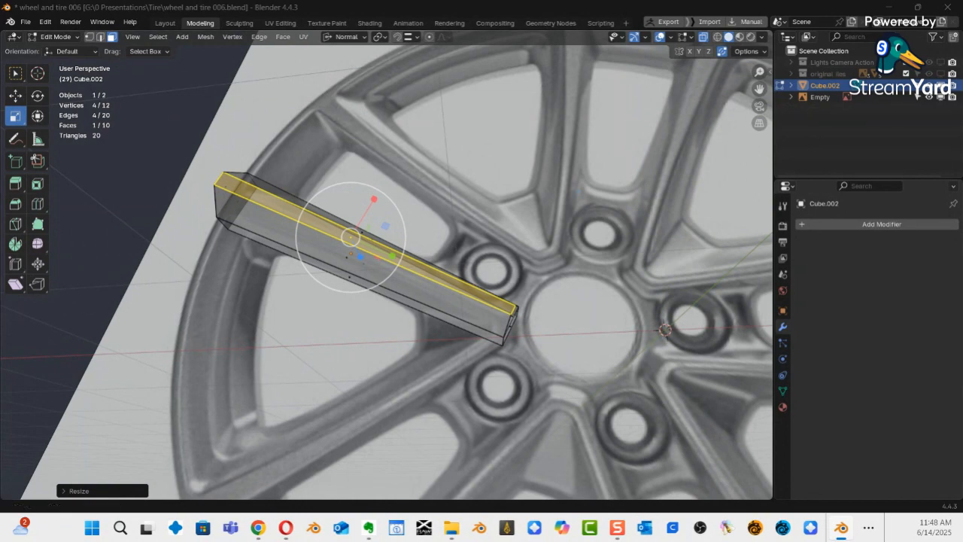
Switch to Adobe Bridge, view wheel photo 2025-06-09_17-05-56.jpg full screen, check 2025-06-09_16-07-27.jpg, and return to Blender.
key("alt+Tab")
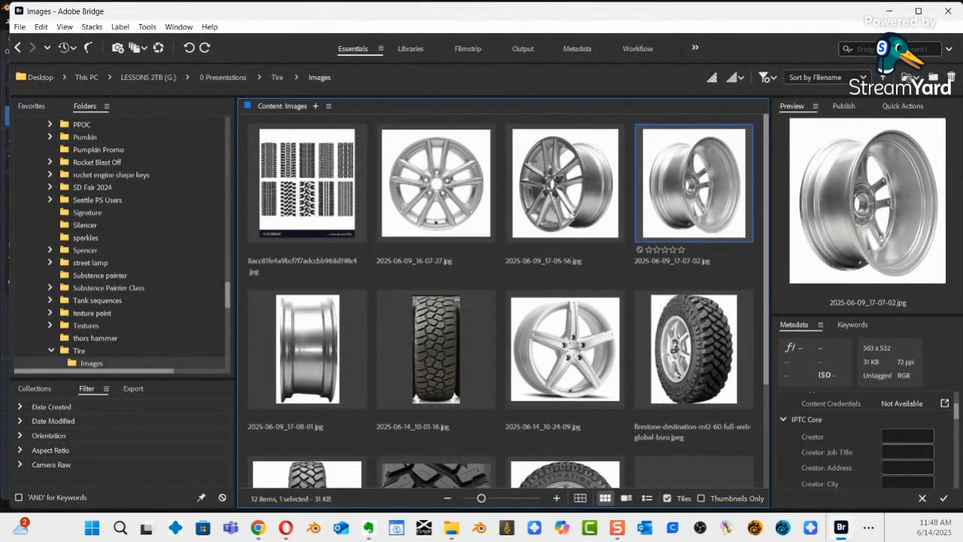
left_click(559, 194)
key("space")
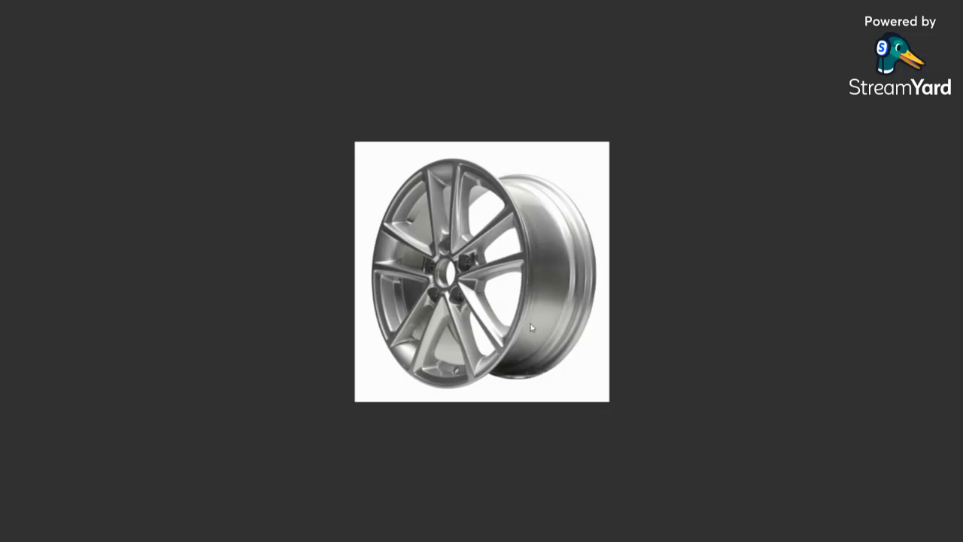
key("space")
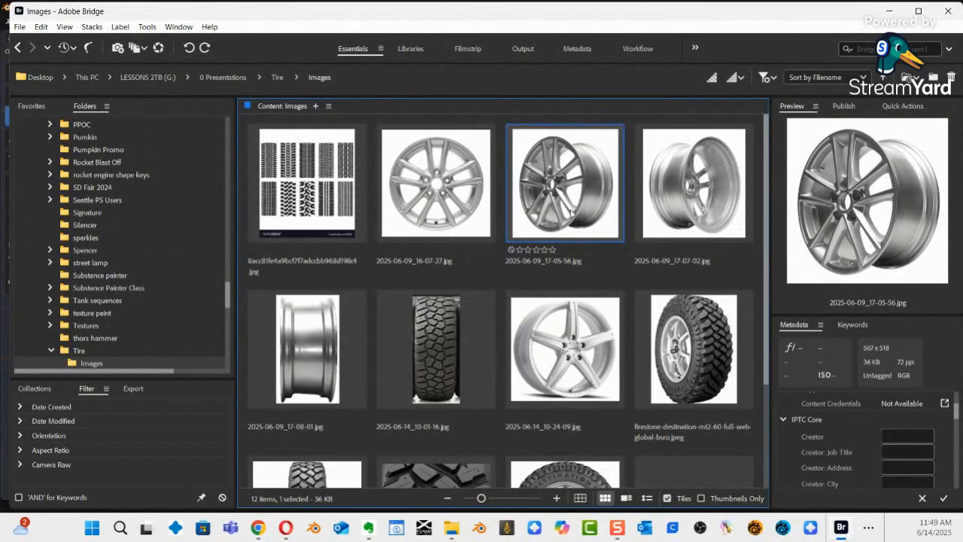
left_click(444, 206)
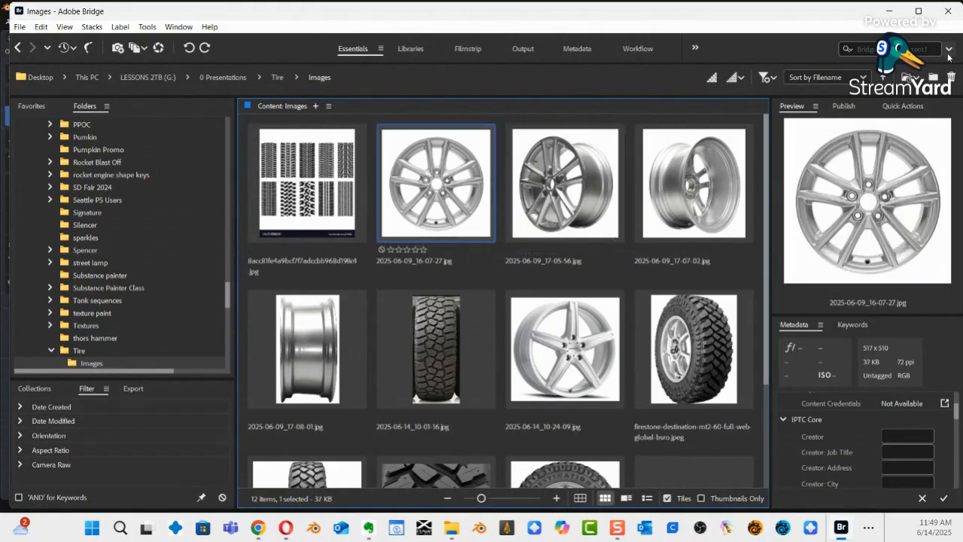
left_click(890, 11)
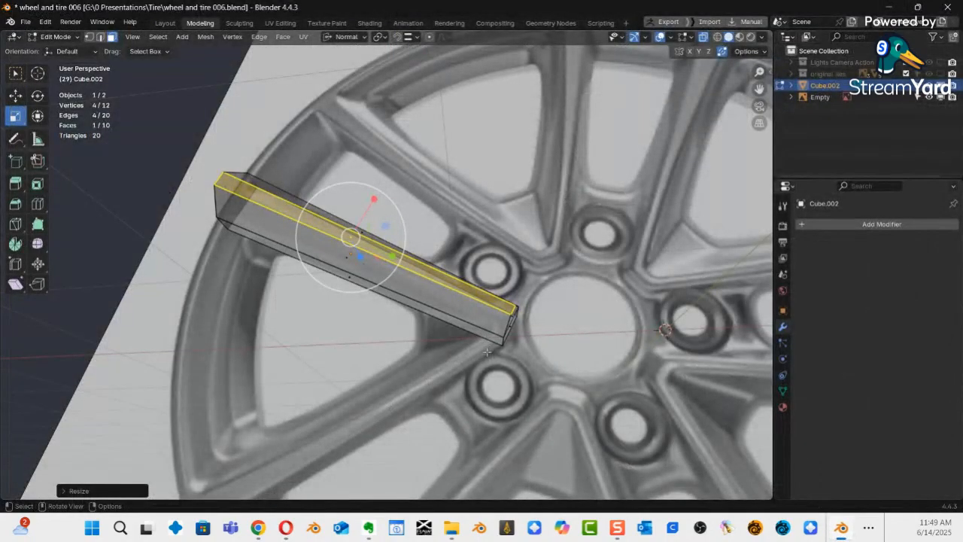
Add one loop cut across the spoke in front view, sliding it toward the hub by a factor of about 0.42.
middle_click_drag(481, 395, 455, 305)
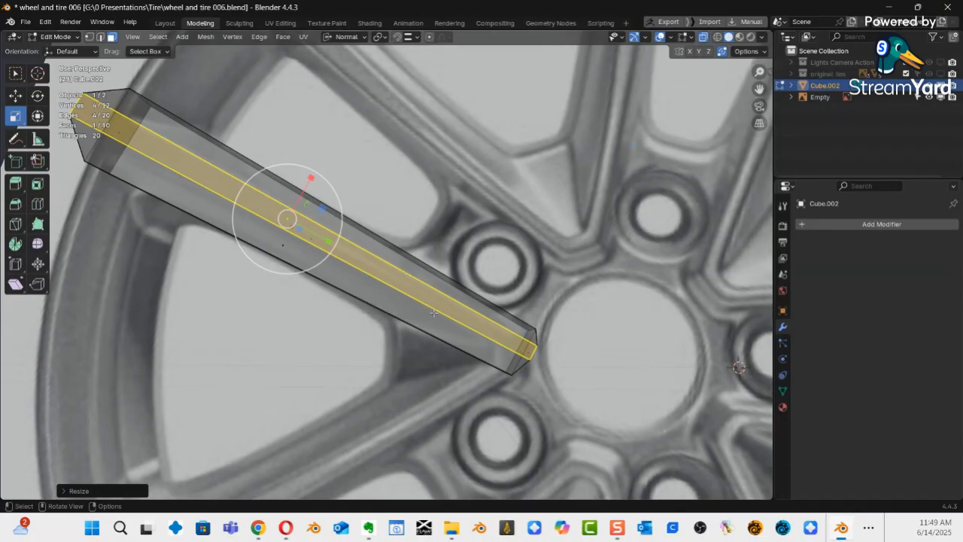
middle_click_drag(422, 322, 350, 305)
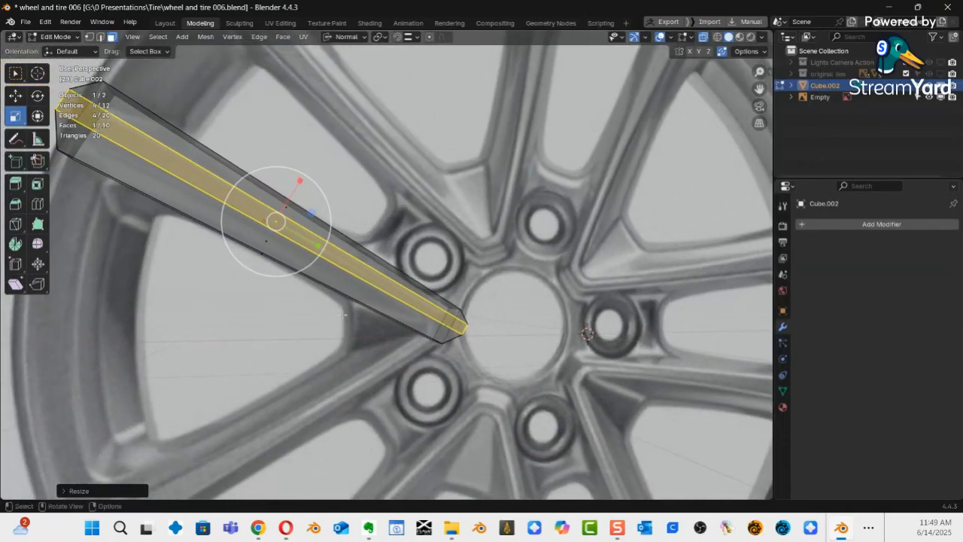
key("KP_1")
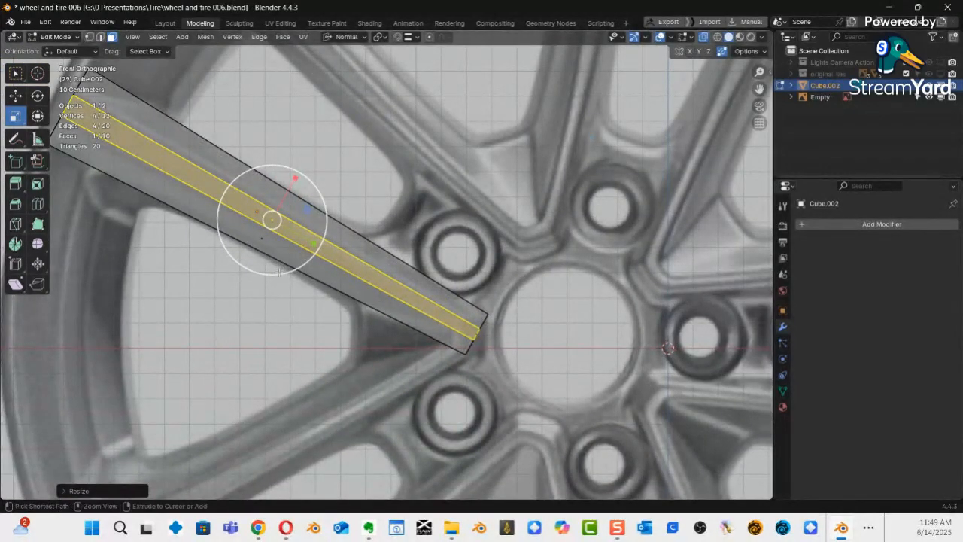
key("ctrl+r")
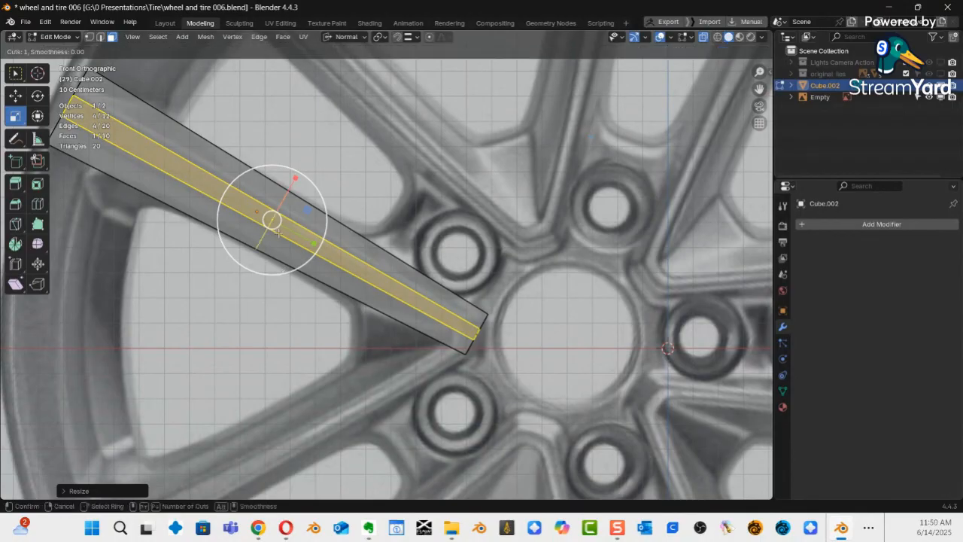
left_click(279, 233)
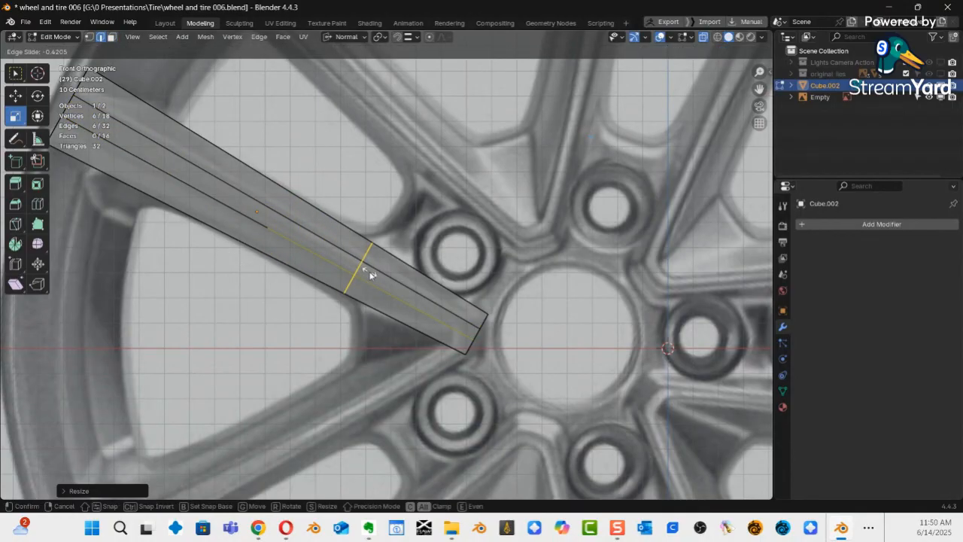
left_click(370, 277)
Select the spoke's two back faces and move them inward about 0.04 m along their normal to thin the spoke.
middle_click_drag(381, 378, 476, 301)
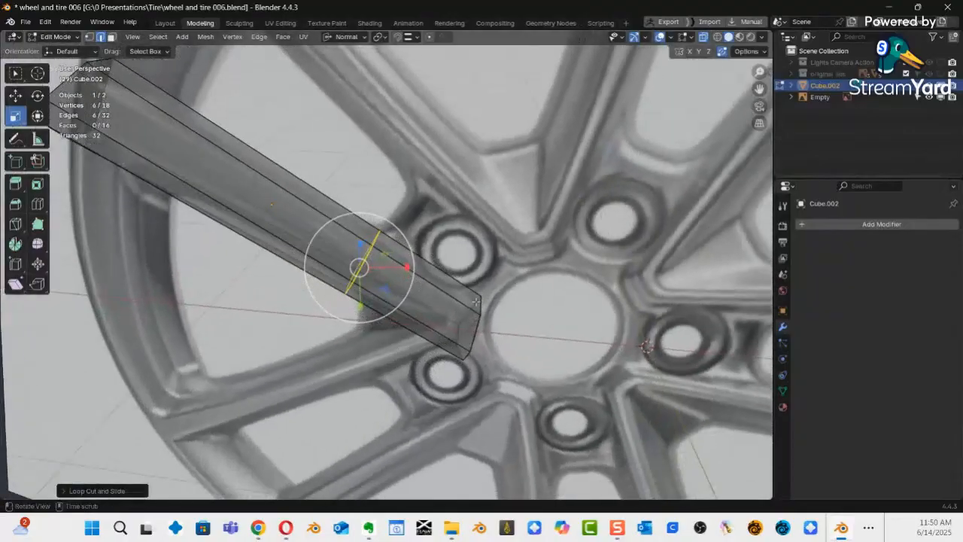
middle_click_drag(414, 321, 459, 256)
left_click(443, 209)
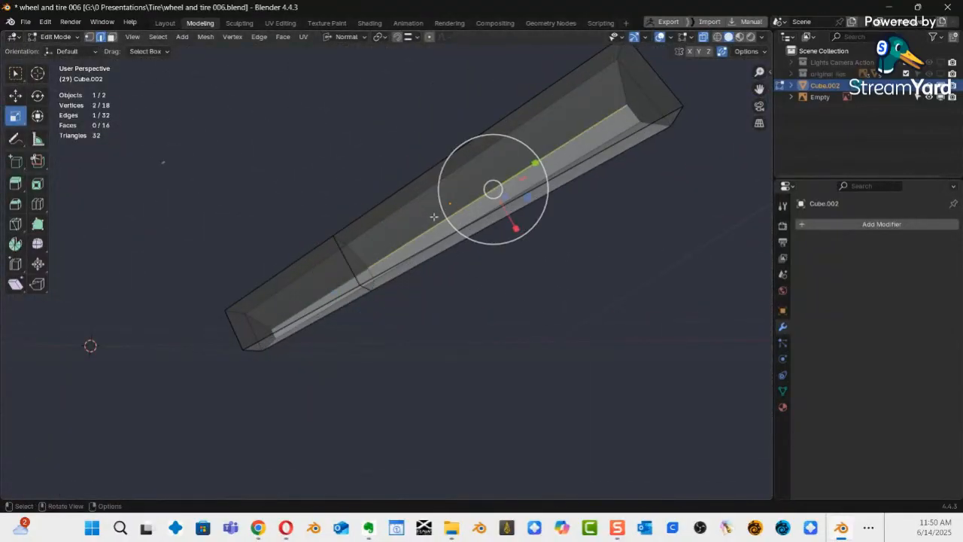
middle_click_drag(442, 209, 453, 304)
key("3")
left_click(444, 299)
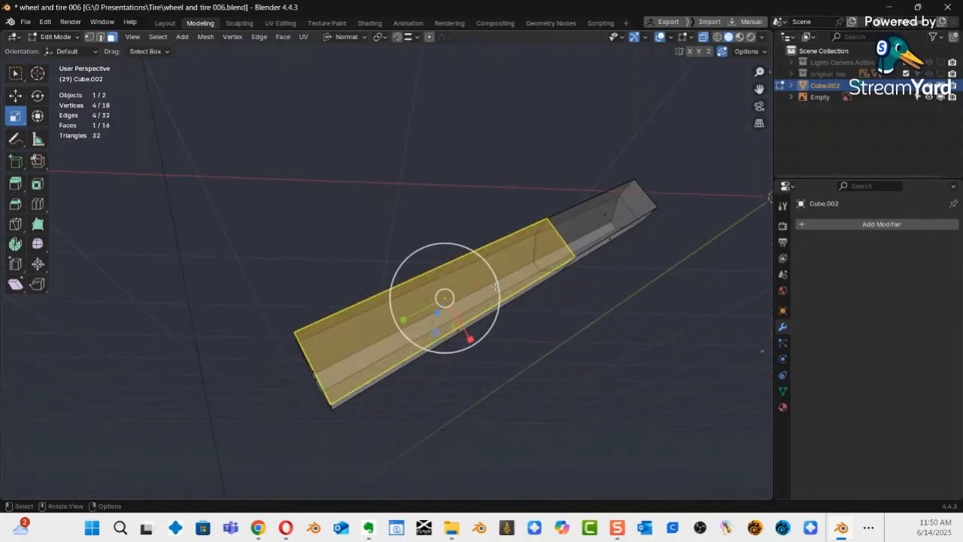
left_click(605, 218, "shift")
middle_click_drag(606, 218, 606, 383)
key("shift+space")
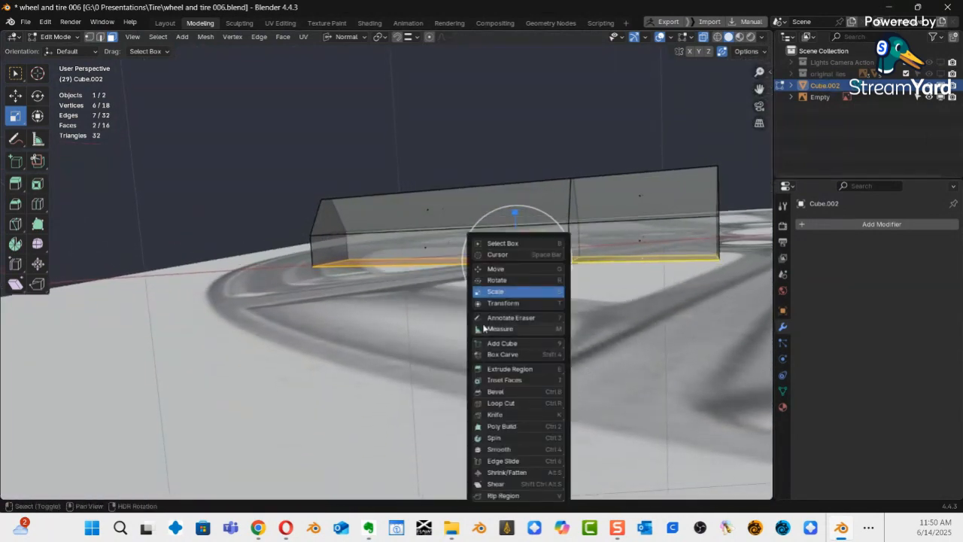
left_click(508, 268)
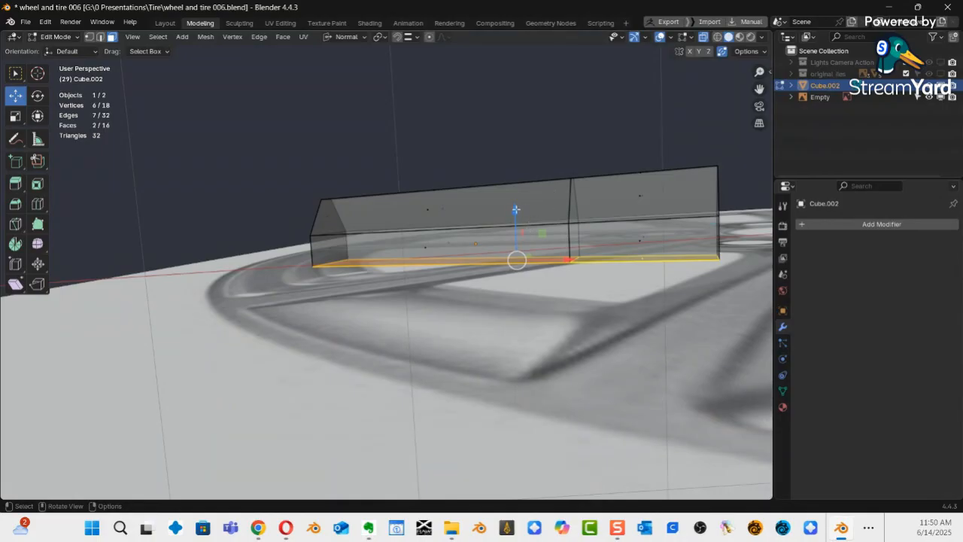
left_click_drag(516, 210, 514, 196)
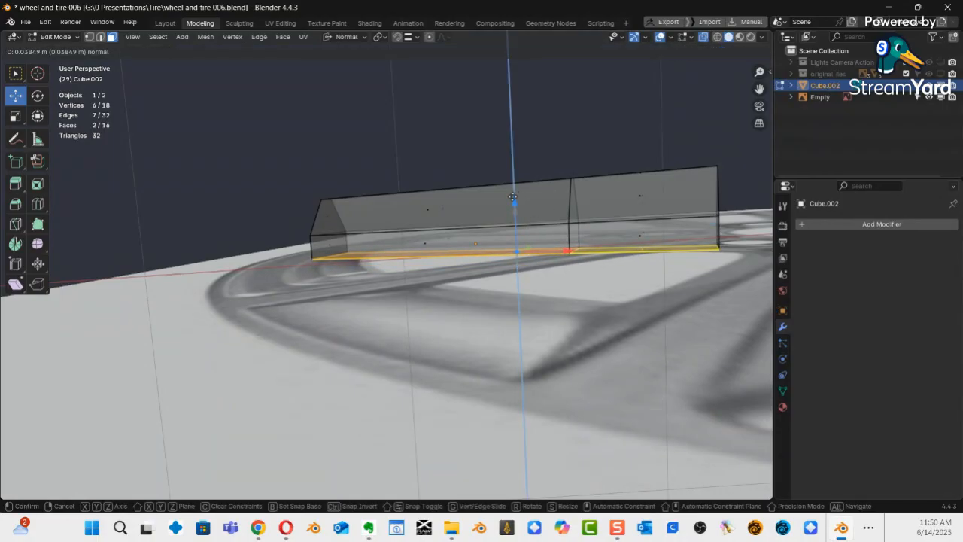
left_click_drag(513, 197, 514, 200)
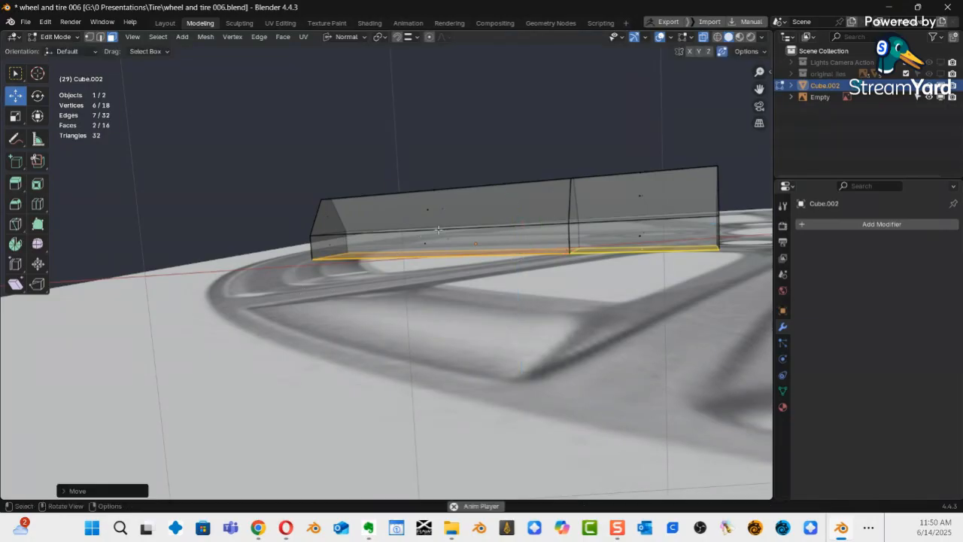
Enable the original parts collection in the viewport and disable Cube.002 there to reveal the earlier spoke model alone.
middle_click_drag(449, 255, 438, 320)
scroll(390, 332, "up", 3)
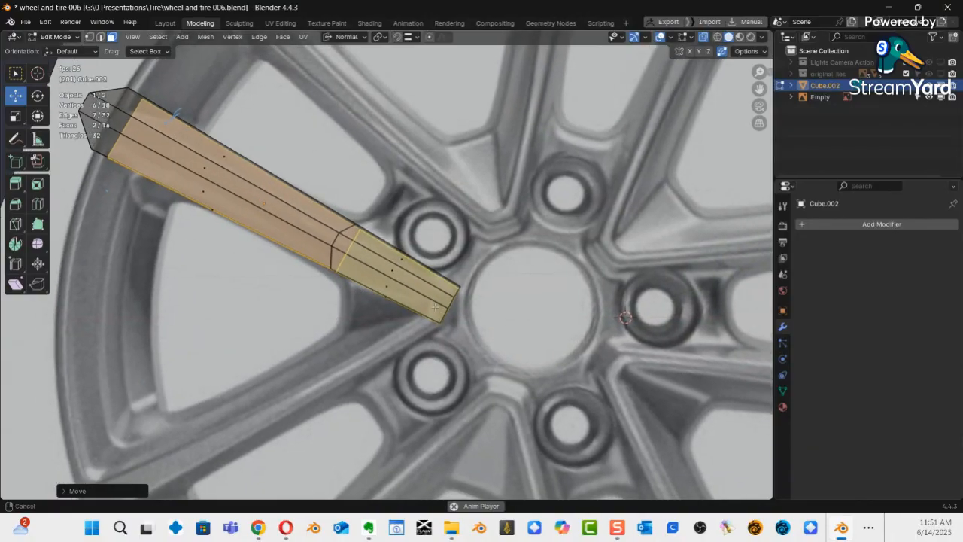
middle_click_drag(442, 305, 441, 301)
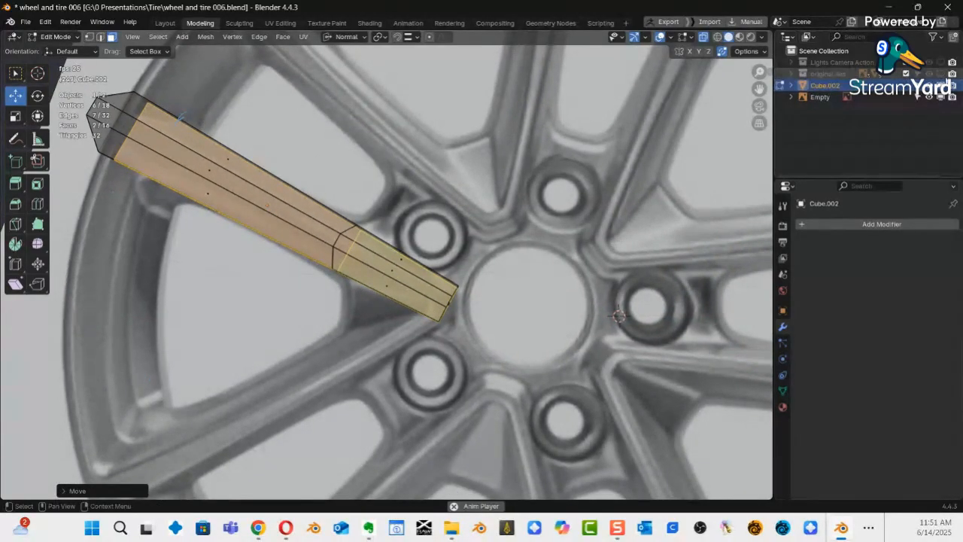
left_click(944, 75)
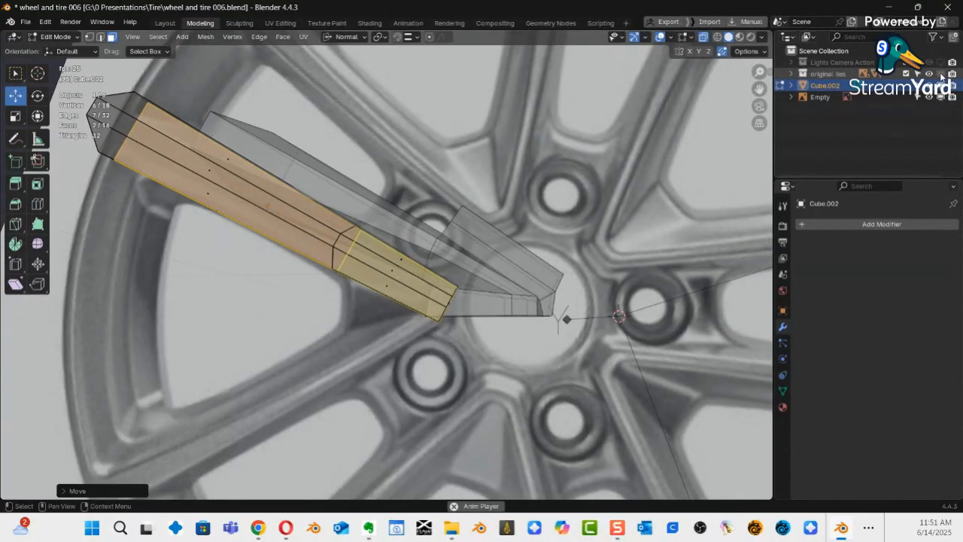
middle_click_drag(561, 225, 493, 239)
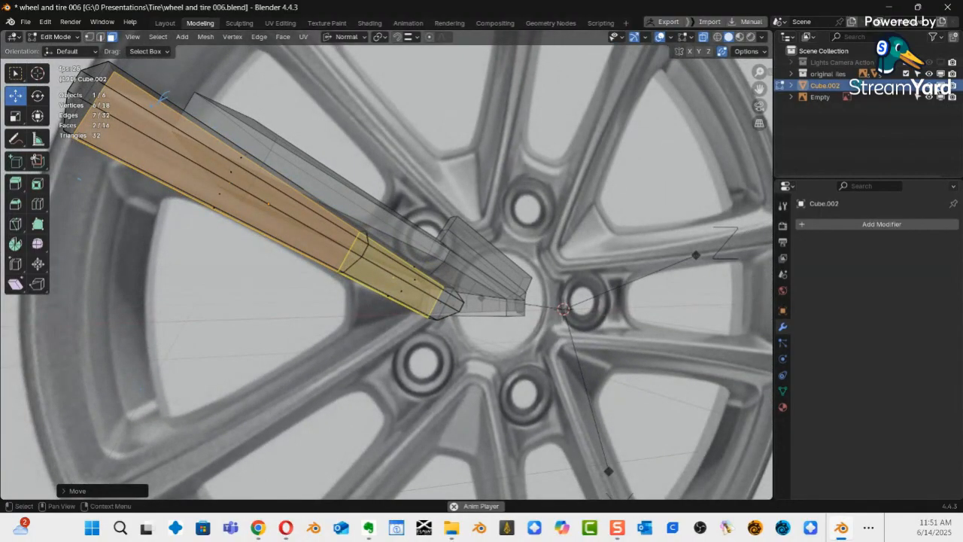
left_click(941, 85)
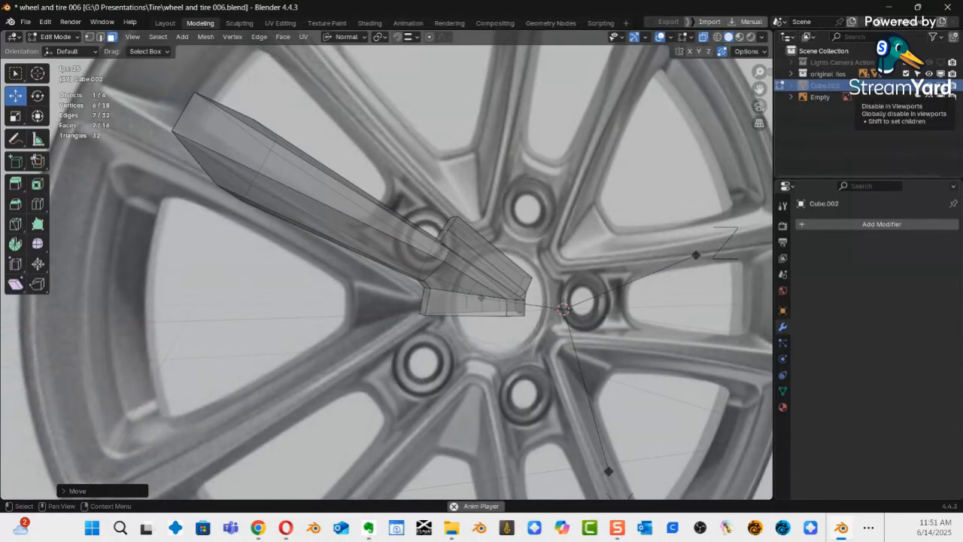
Enable Cube.002 in the viewport again and compare it with the earlier spoke from the original parts collection in front view.
left_click(941, 85)
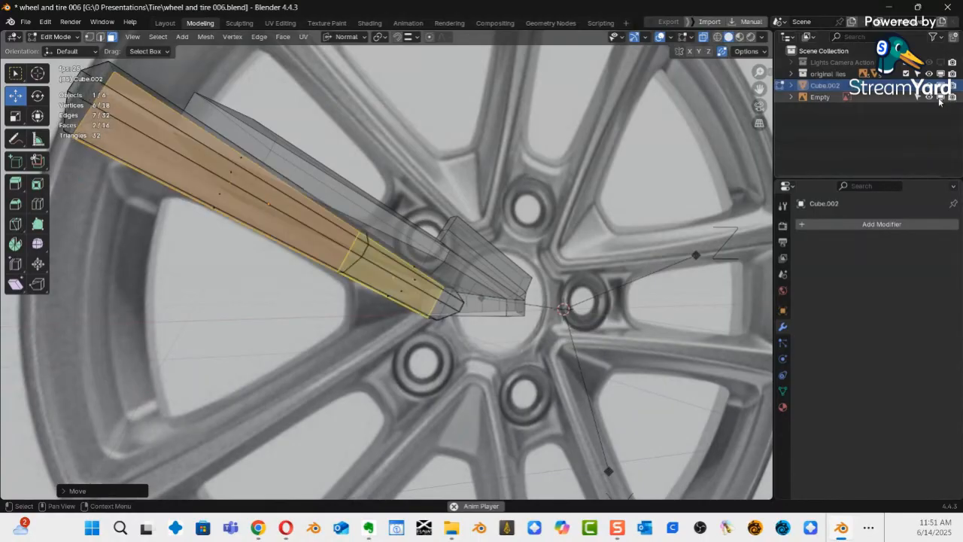
left_click(942, 74)
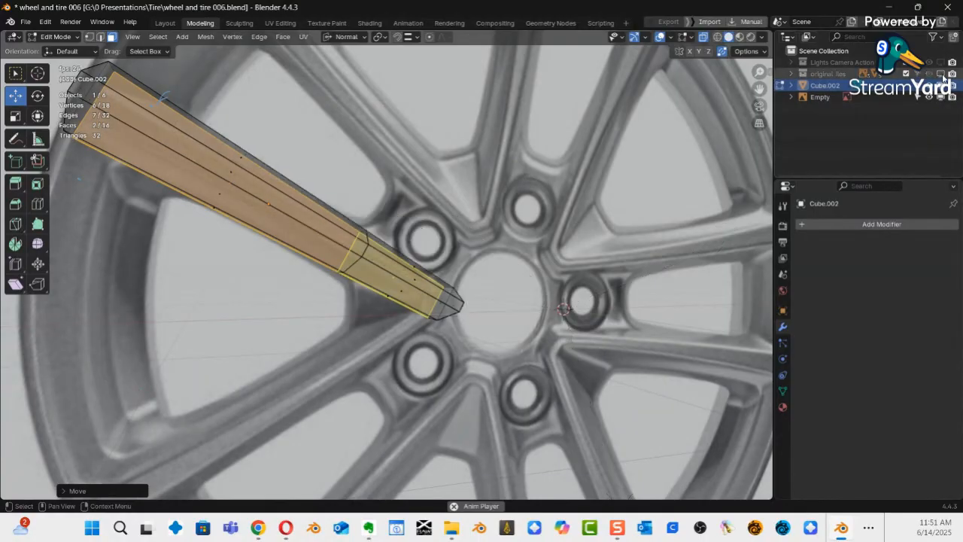
left_click(942, 75)
left_click(942, 74)
left_click(942, 73)
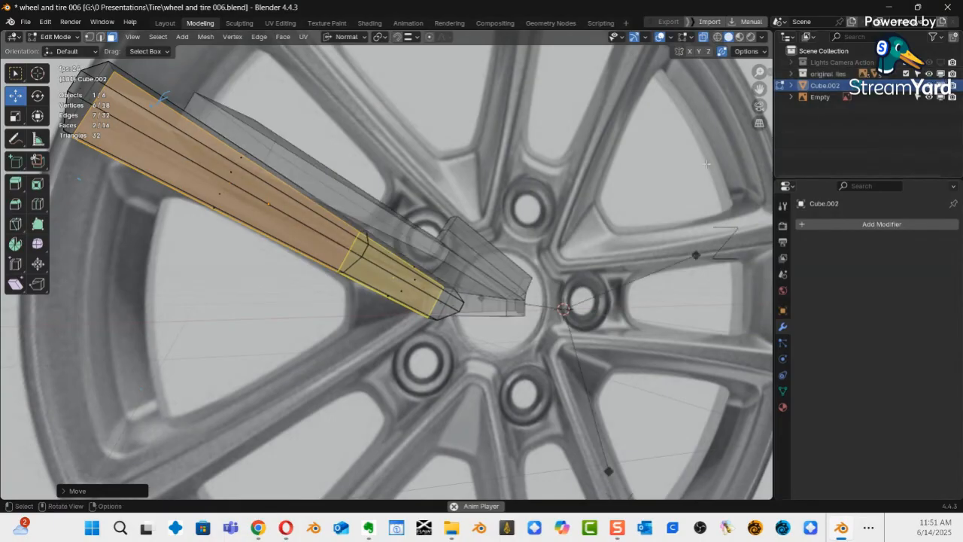
key("KP_1")
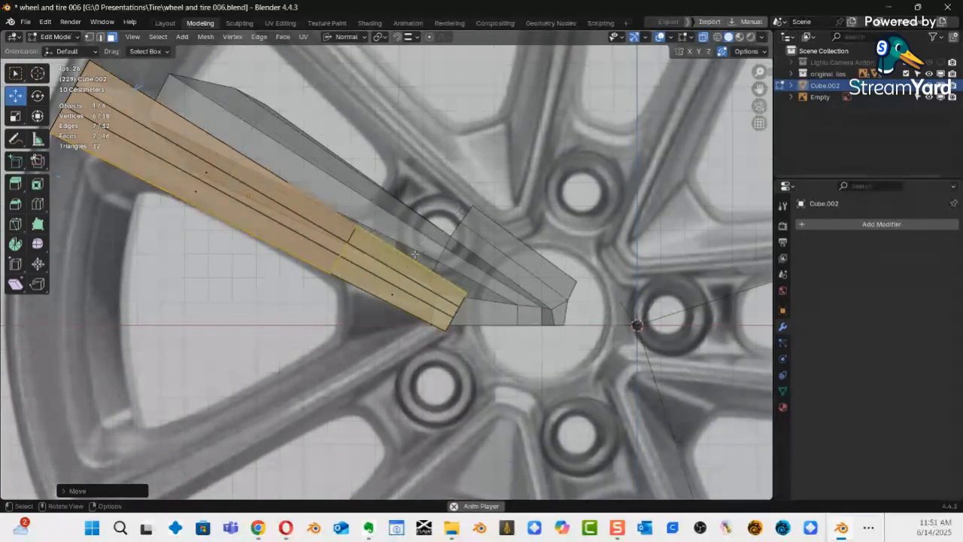
mouse_move(454, 271)
middle_mouse_down()
mouse_move(447, 257)
mouse_move(460, 276)
middle_mouse_up()
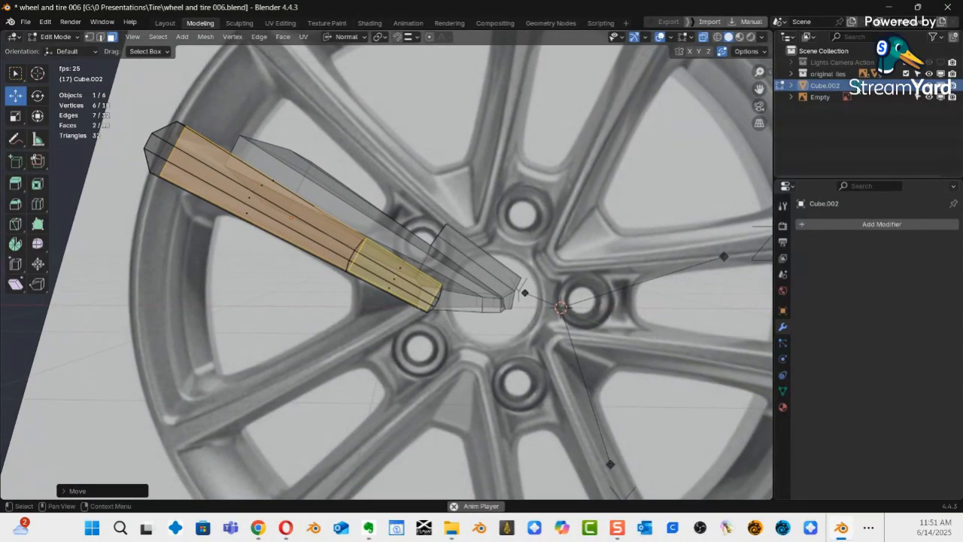
Disable the original parts collection in the viewport and turn off X-ray so only the solid new spoke shows.
left_click(942, 74)
middle_click_drag(446, 316, 399, 300)
key("alt+z")
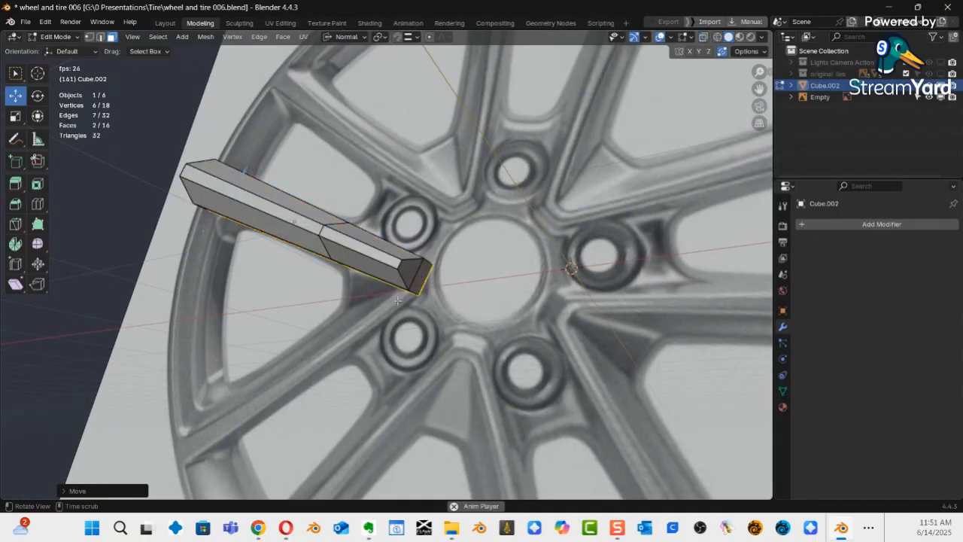
Select the spoke's two hub-end faces and activate the Shear tool on them, with the animation playback stopped.
left_click(414, 271)
middle_click_drag(387, 310, 463, 285)
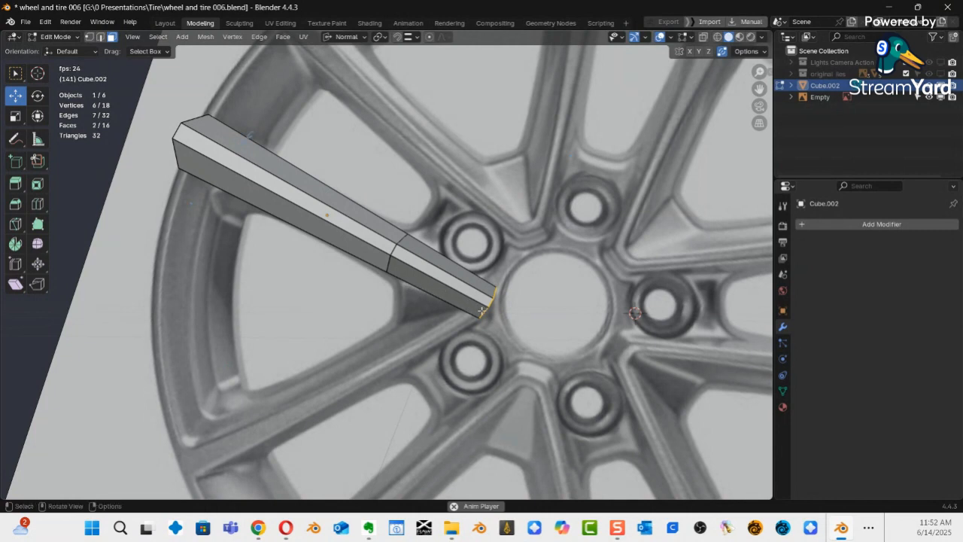
middle_click_drag(482, 310, 453, 307)
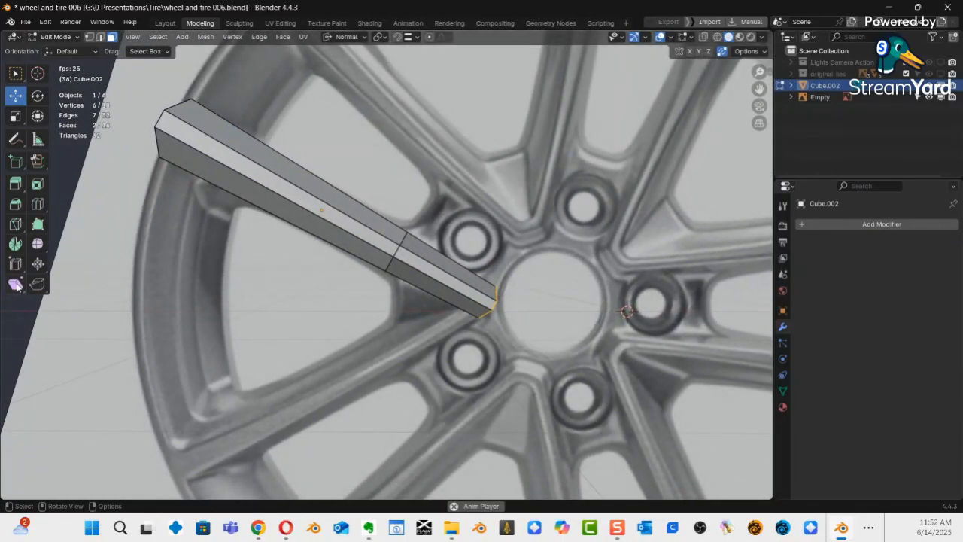
key("shift+space")
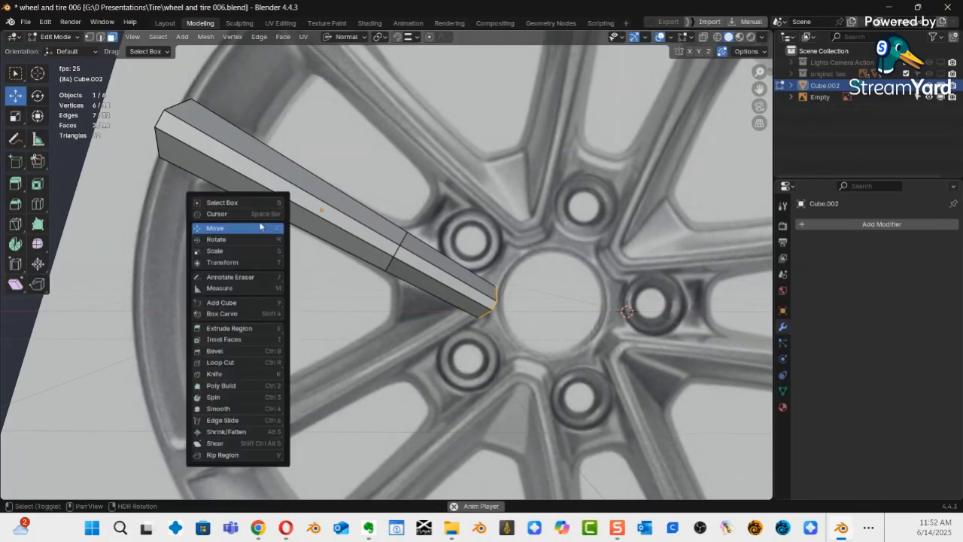
left_click(230, 448)
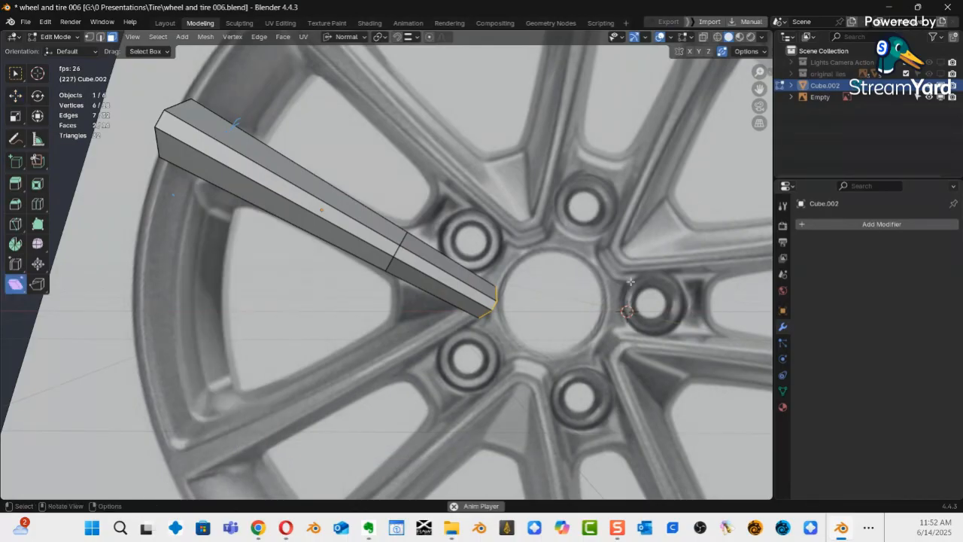
key("alt+a")
mouse_move(515, 295)
middle_mouse_down()
mouse_move(531, 281)
mouse_move(529, 271)
mouse_move(495, 275)
mouse_move(471, 311)
mouse_move(529, 308)
middle_mouse_up()
left_click(471, 311, "shift")
key("shift+space")
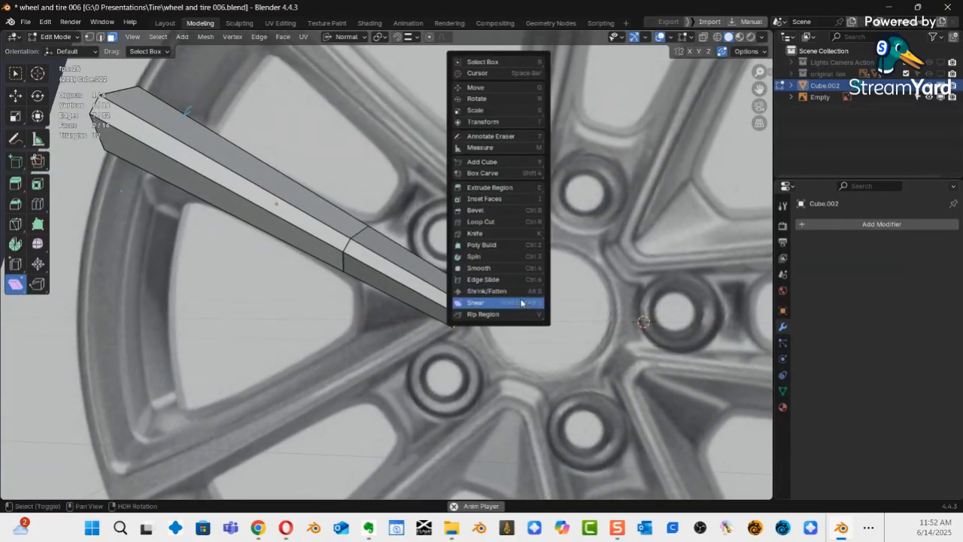
left_click(509, 306)
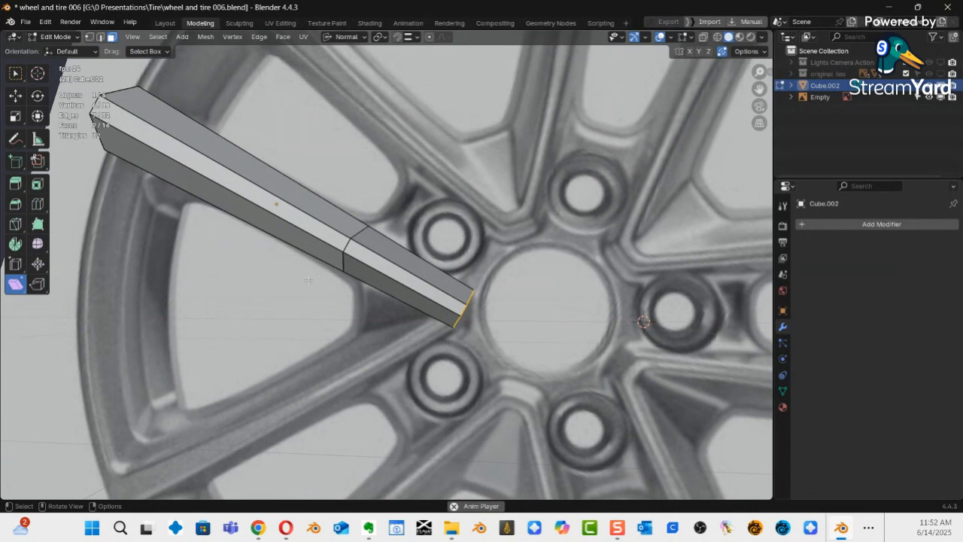
key("space")
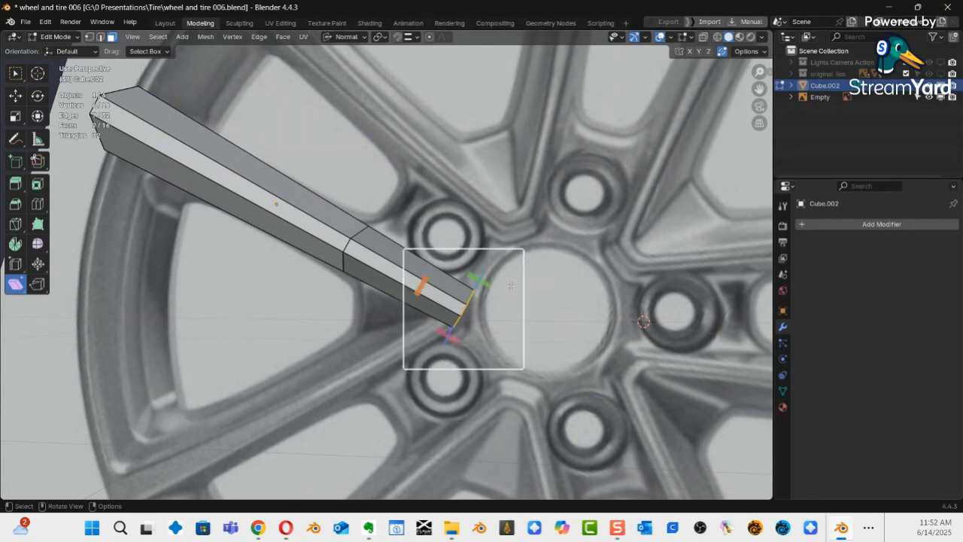
Try to shear the spoke's two hub-end faces toward the angle of the hub.
middle_click_drag(511, 286, 494, 267)
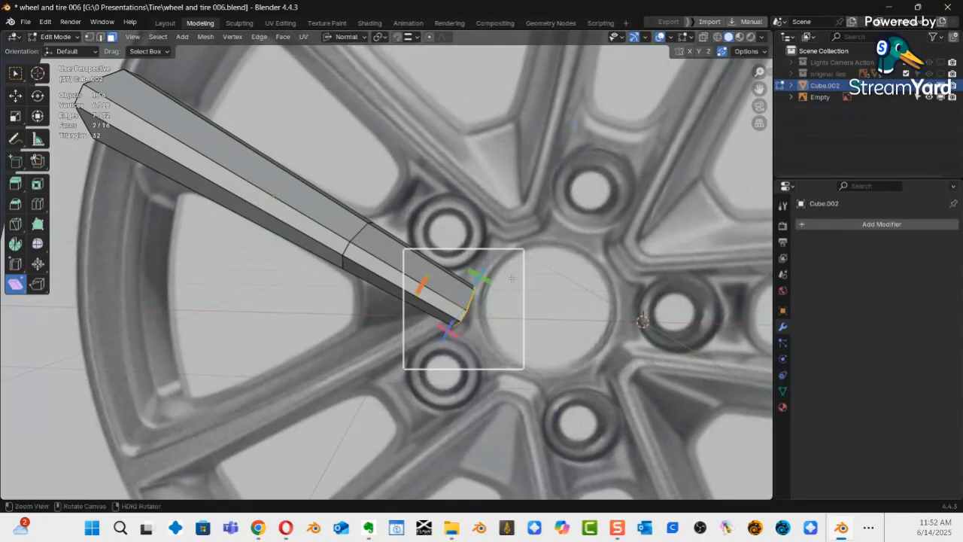
middle_click_drag(512, 278, 433, 271)
key("shift+ctrl+alt+s")
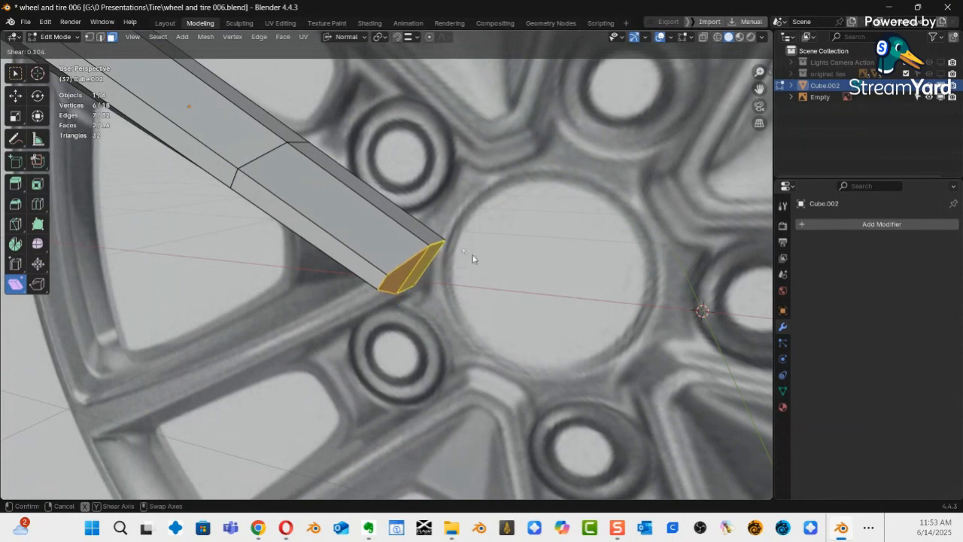
left_click(450, 256)
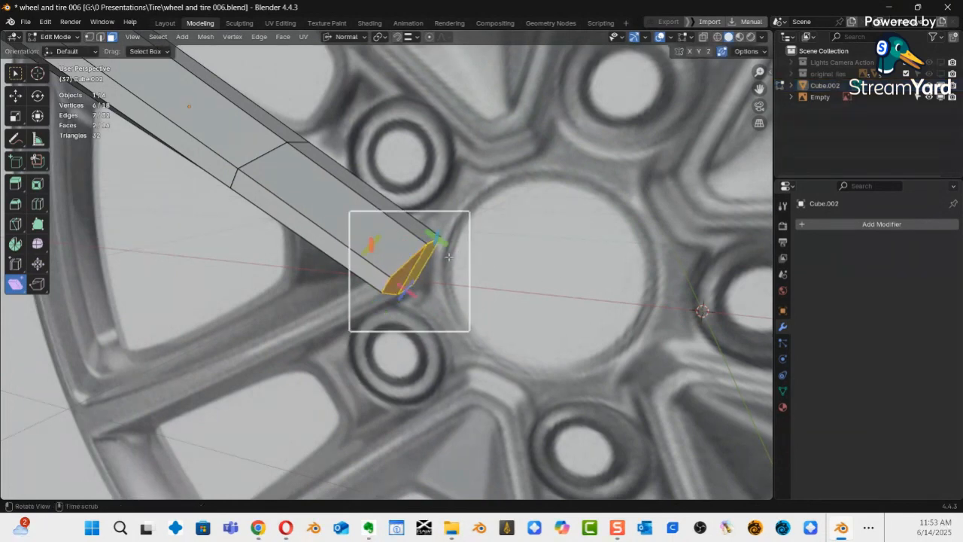
middle_click_drag(448, 258, 442, 229)
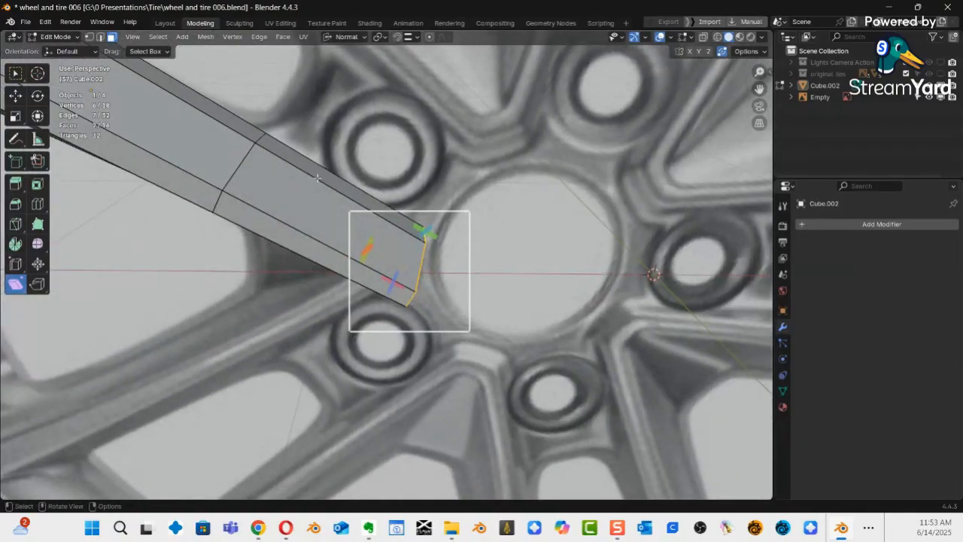
middle_click_drag(306, 186, 392, 228)
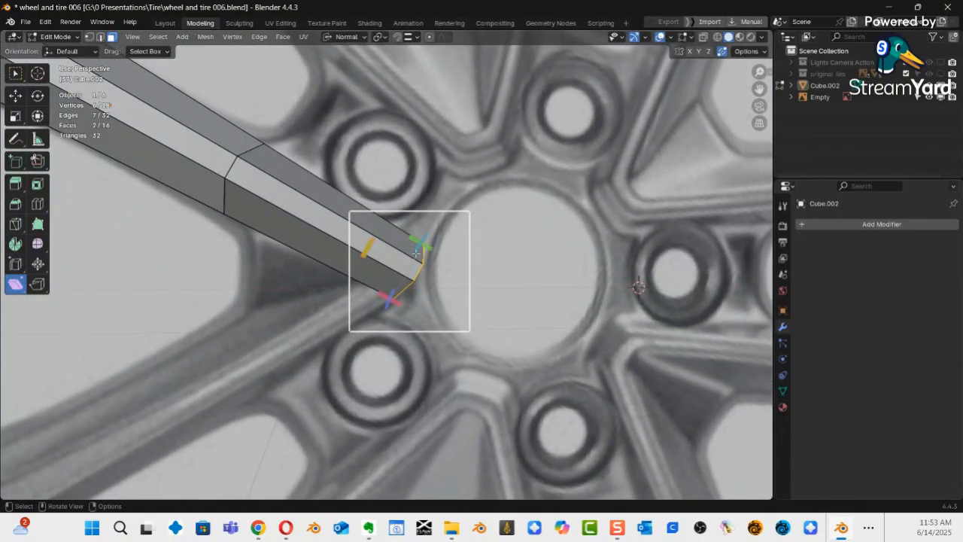
middle_click_drag(309, 285, 416, 285)
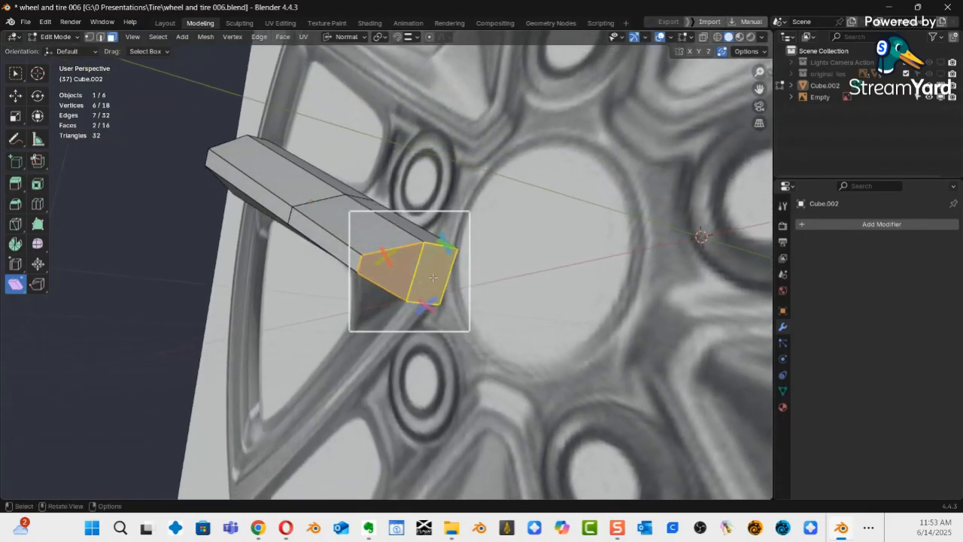
With the Move tool active, create a custom transform orientation from one hub-end face and set Face.002 as the active orientation.
left_click(15, 96)
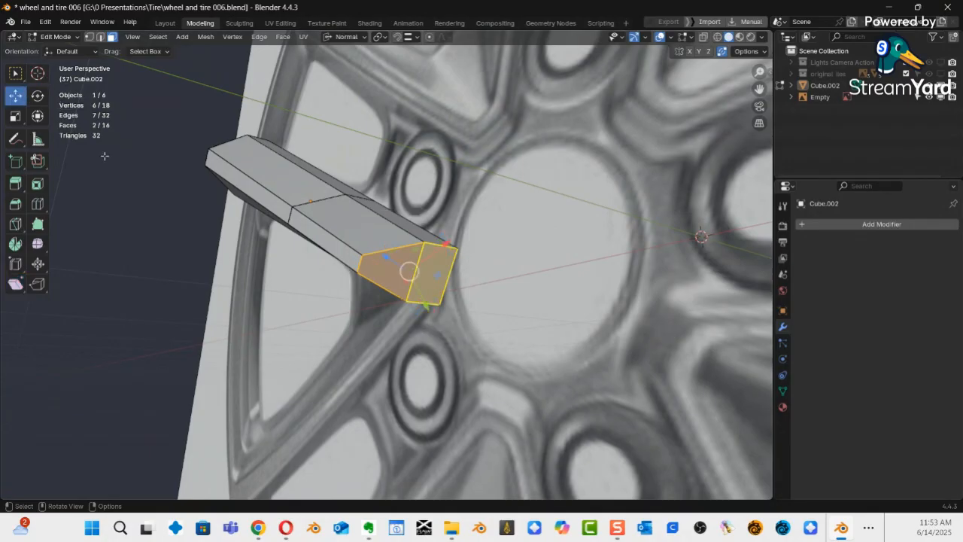
left_click(430, 277)
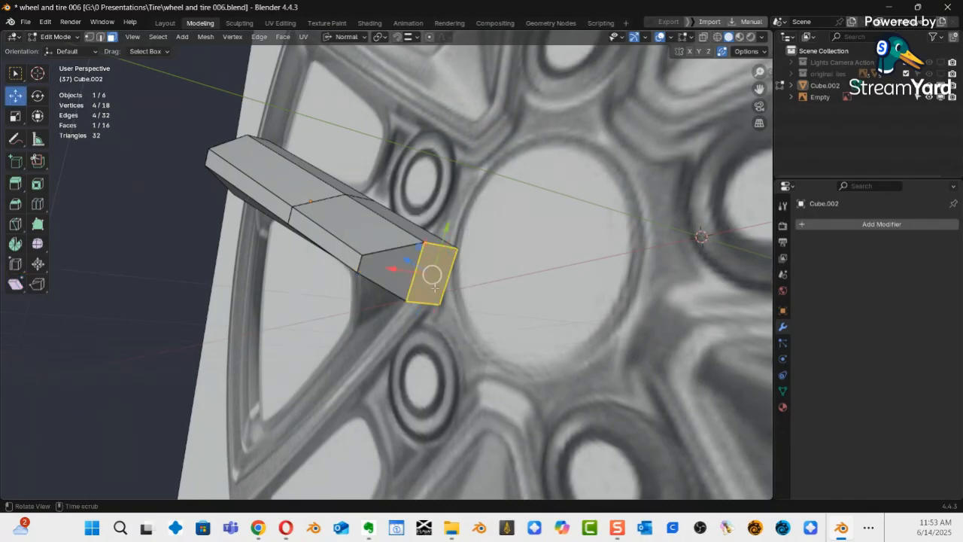
mouse_move(418, 280)
middle_mouse_down()
mouse_move(387, 275)
mouse_move(423, 272)
middle_mouse_up()
left_click(399, 268, "shift")
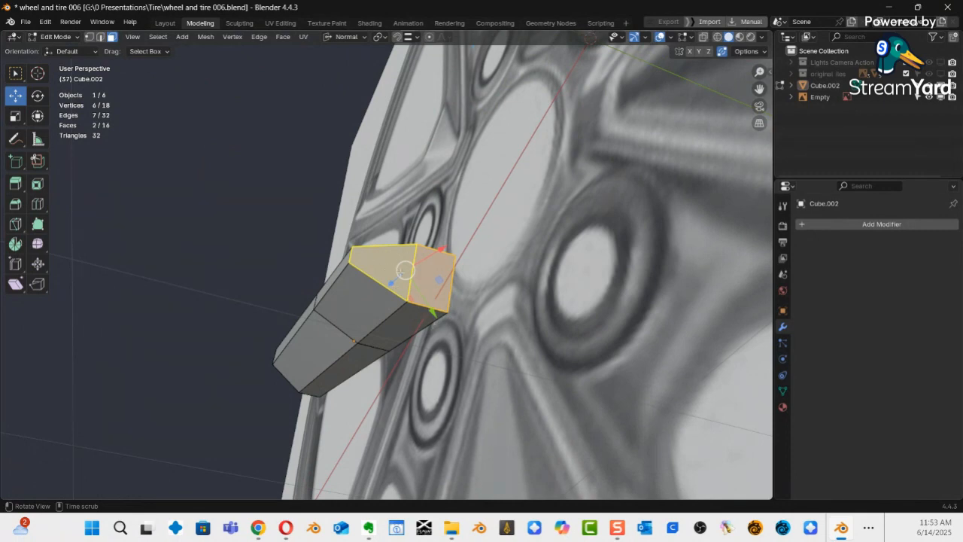
middle_click_drag(405, 270, 500, 320)
left_click(422, 293)
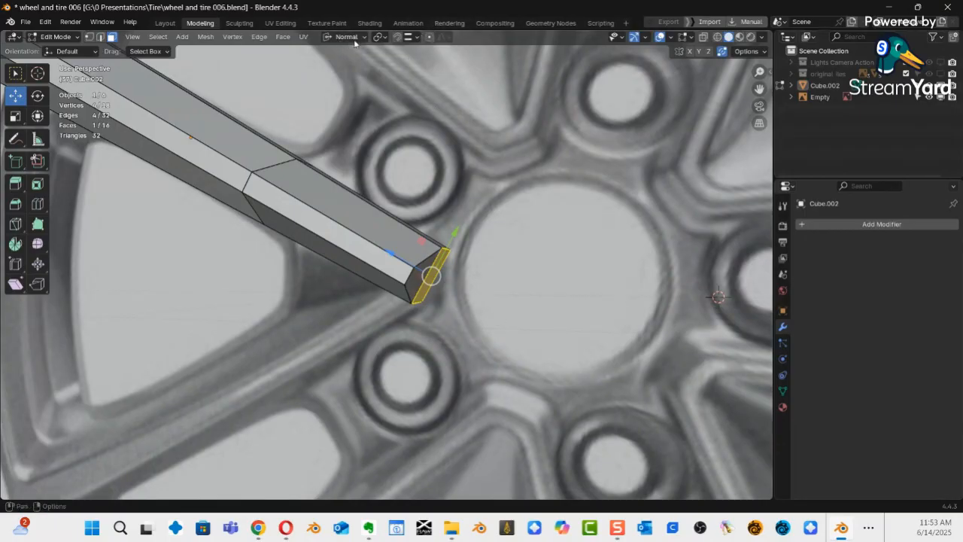
left_click(363, 38)
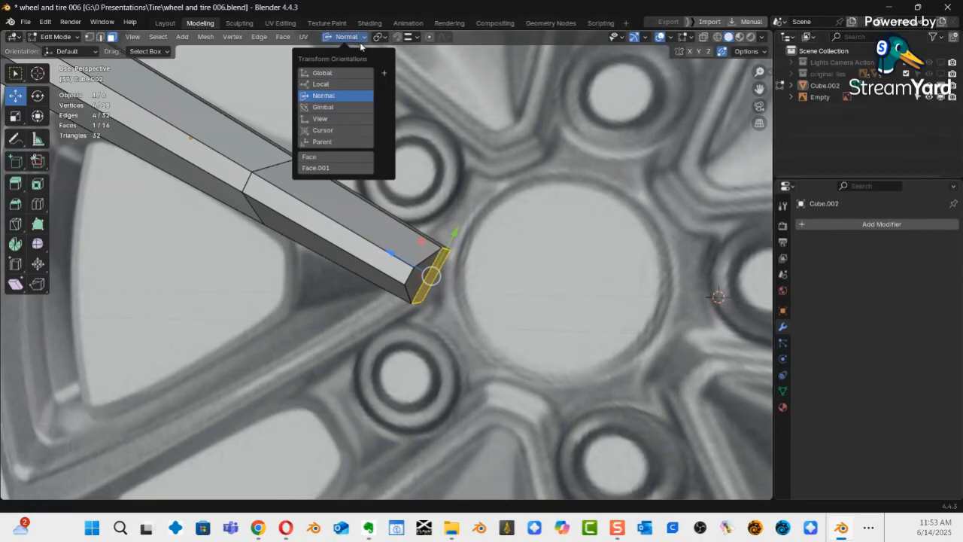
left_click(384, 73)
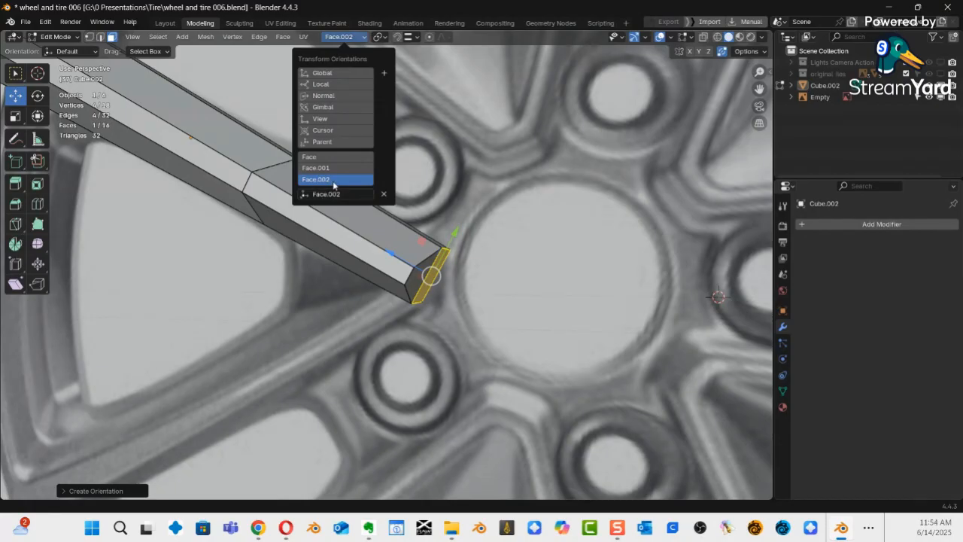
left_click(341, 170)
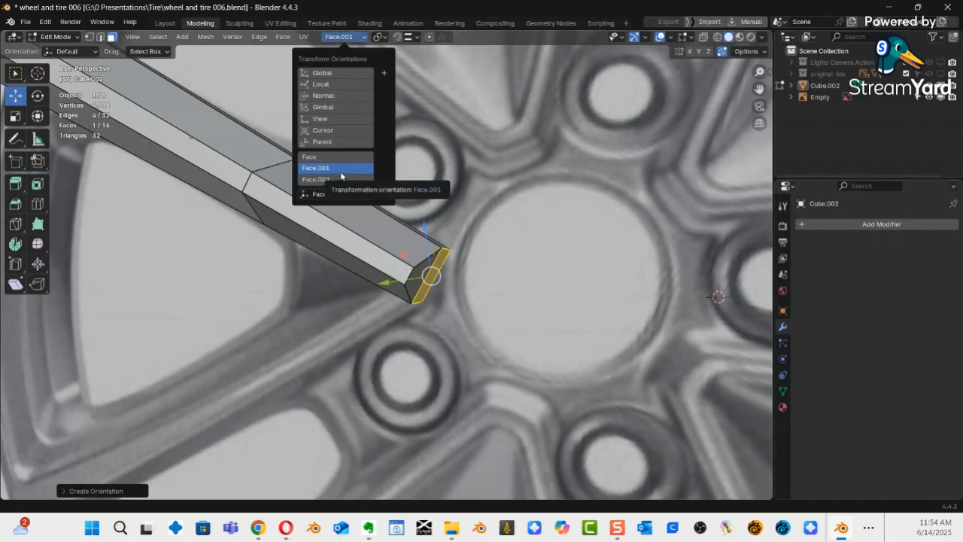
left_click(336, 180)
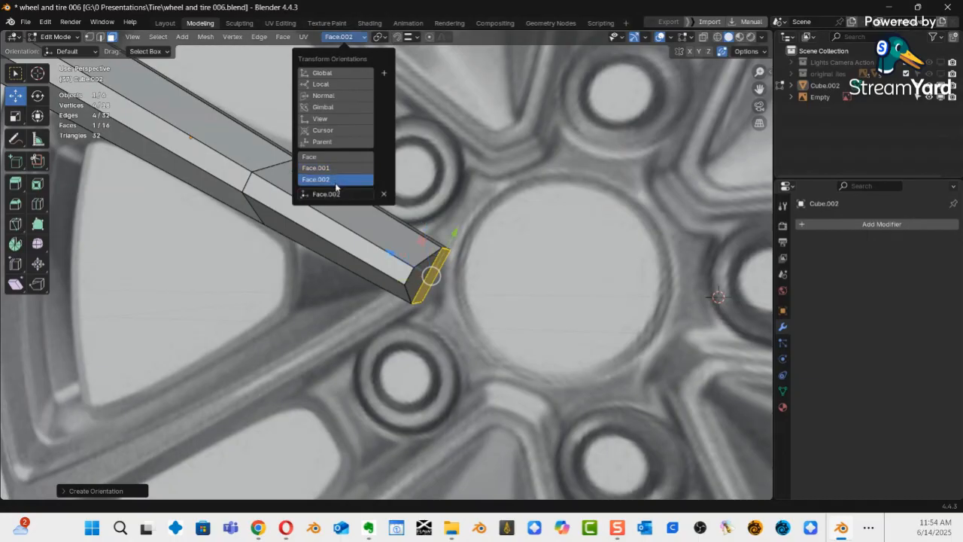
Add the adjacent hub-end face to the selection so both end faces of the spoke are selected.
middle_click_drag(529, 270, 499, 44)
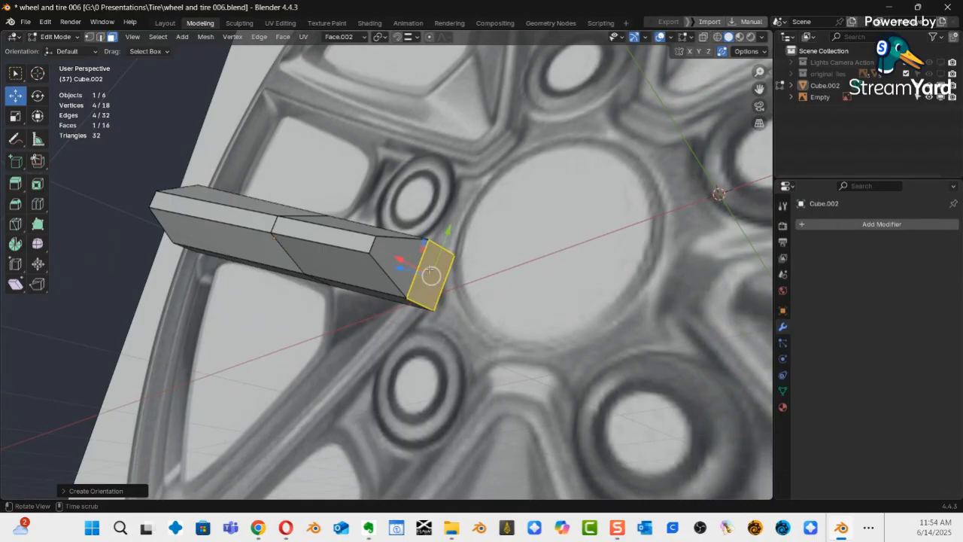
middle_click_drag(431, 271, 549, 203)
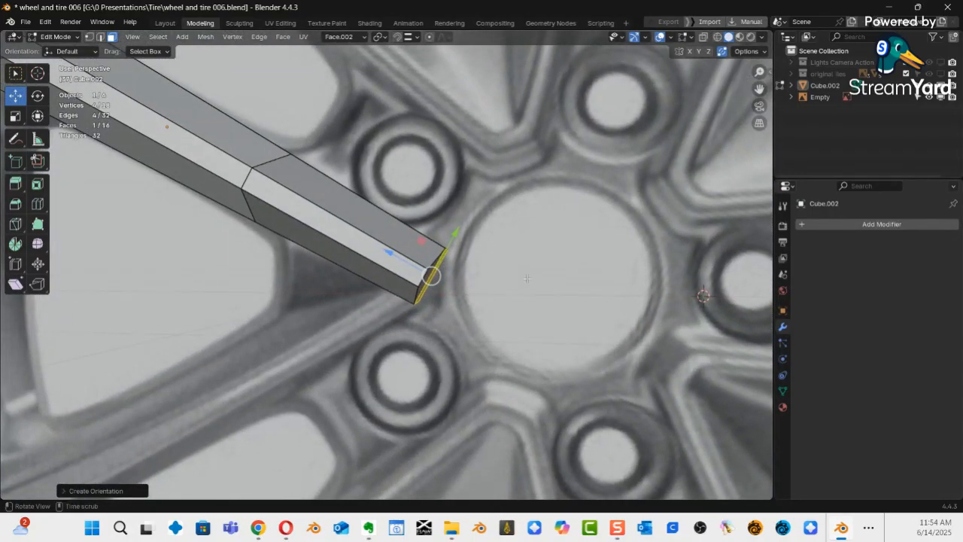
middle_click_drag(482, 289, 427, 273)
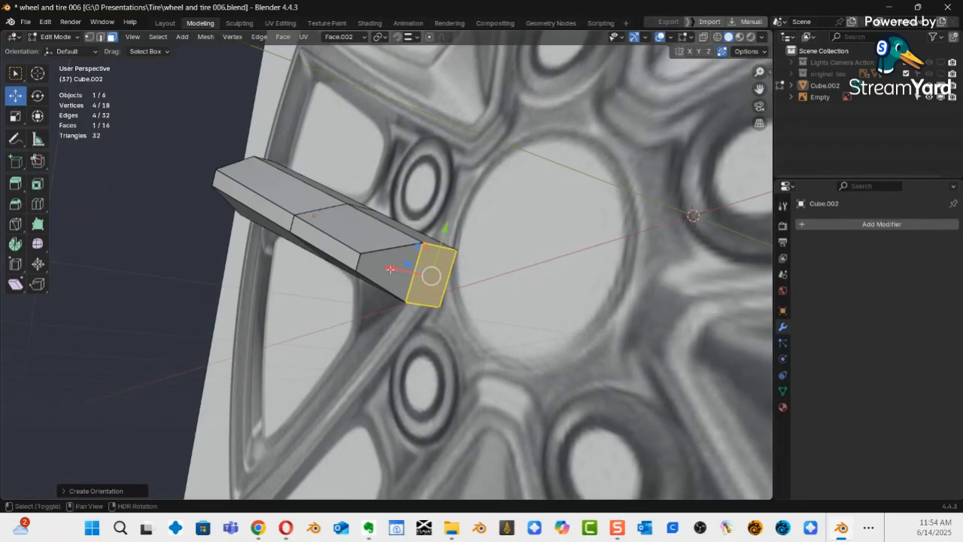
left_click(381, 269, "shift")
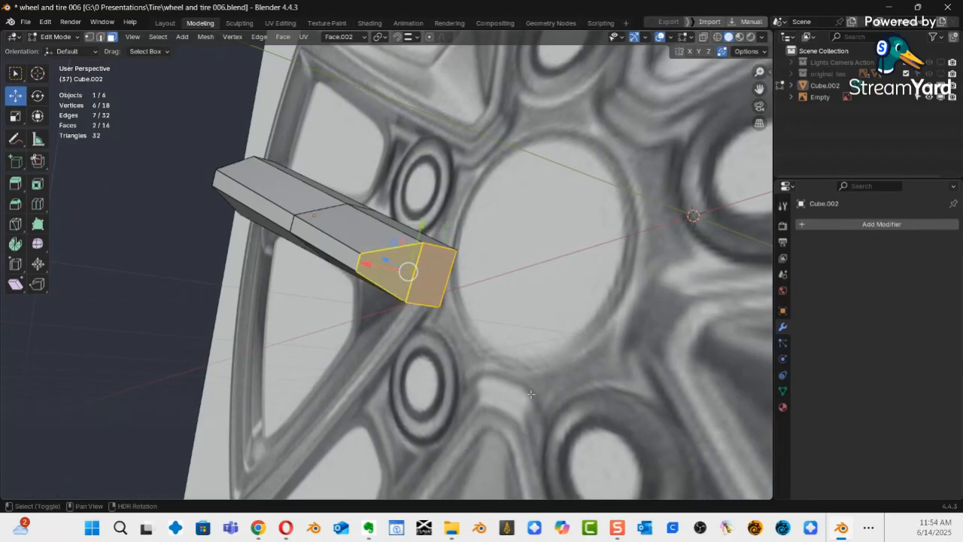
middle_click_drag(528, 393, 476, 339)
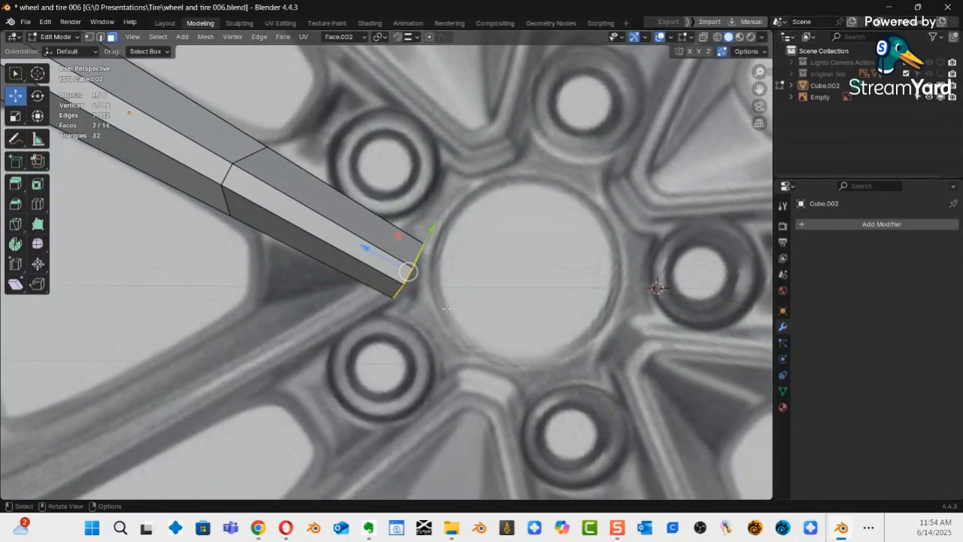
key("shift+space")
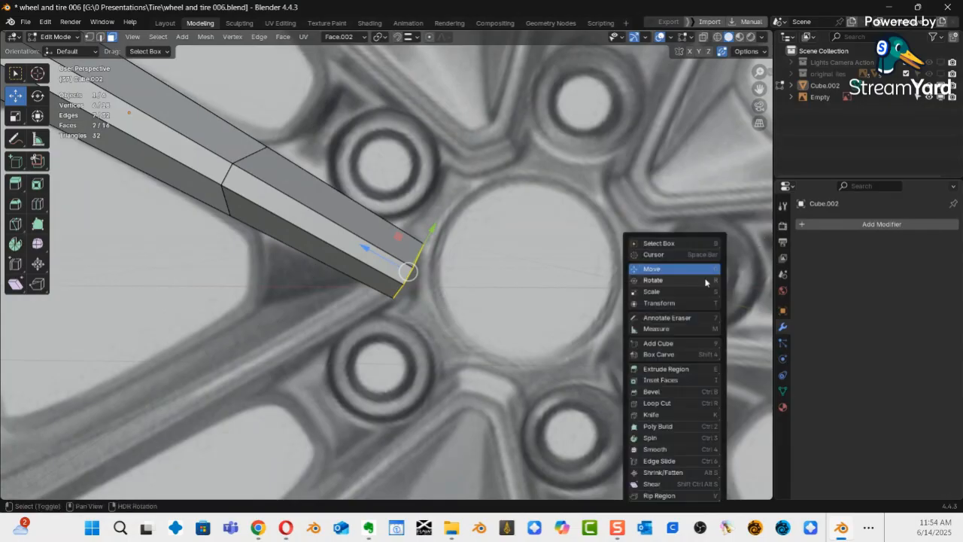
left_click(667, 317)
key("shift+space")
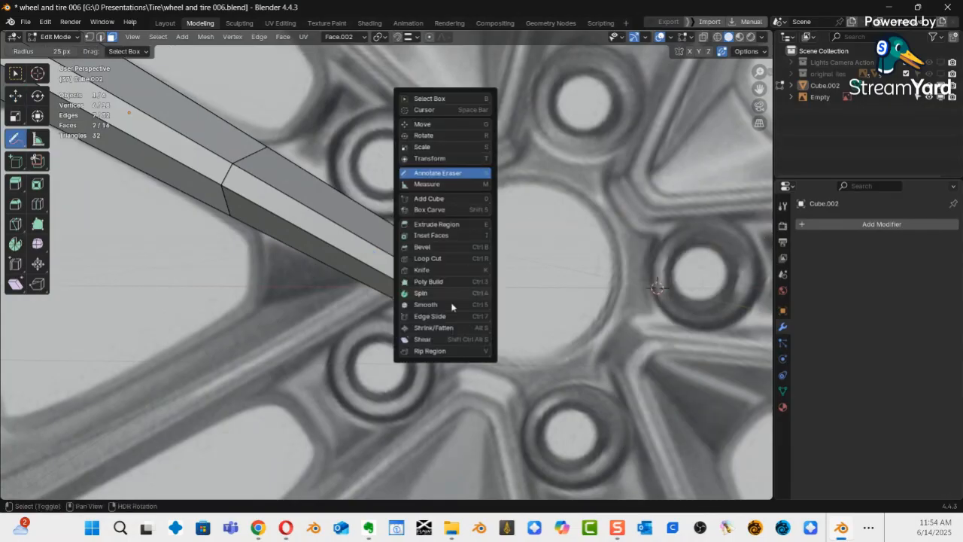
key("Escape")
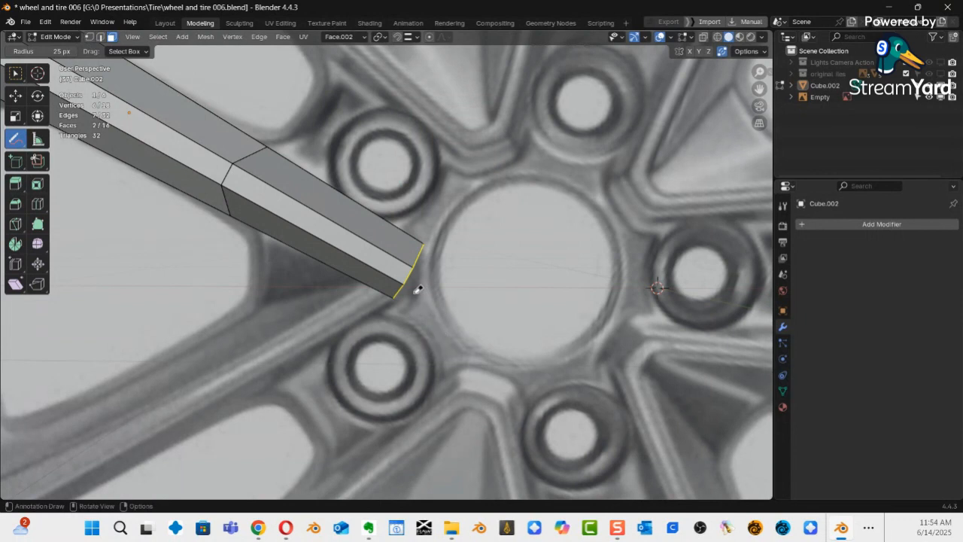
Activate the Shear tool on the spoke's two hub-end faces, leaving the animation playback stopped.
key("shift+space")
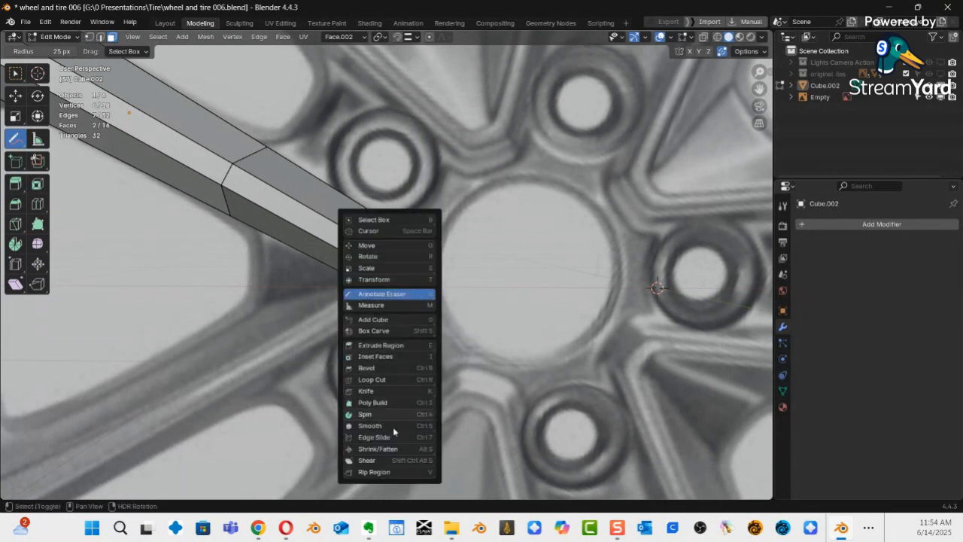
key("Escape")
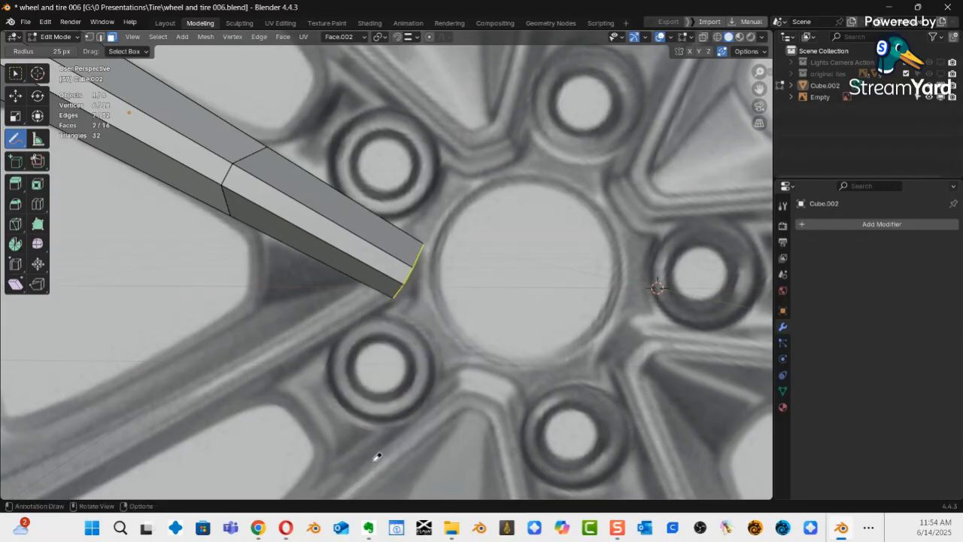
key("space")
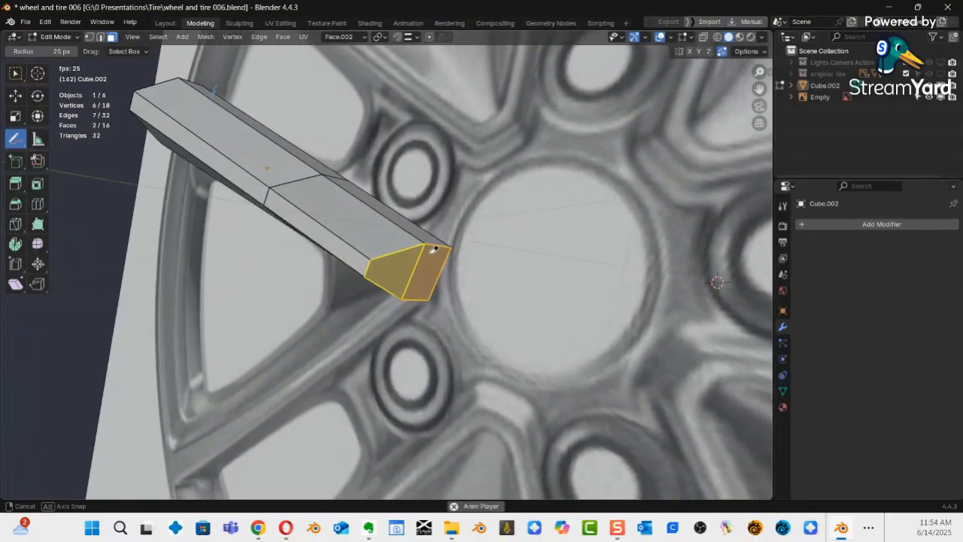
left_click(17, 285)
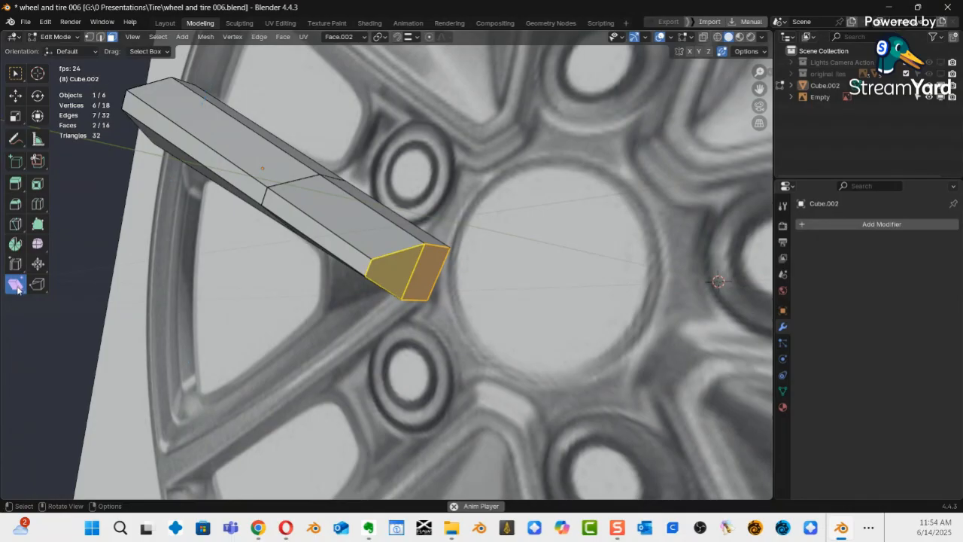
key("space")
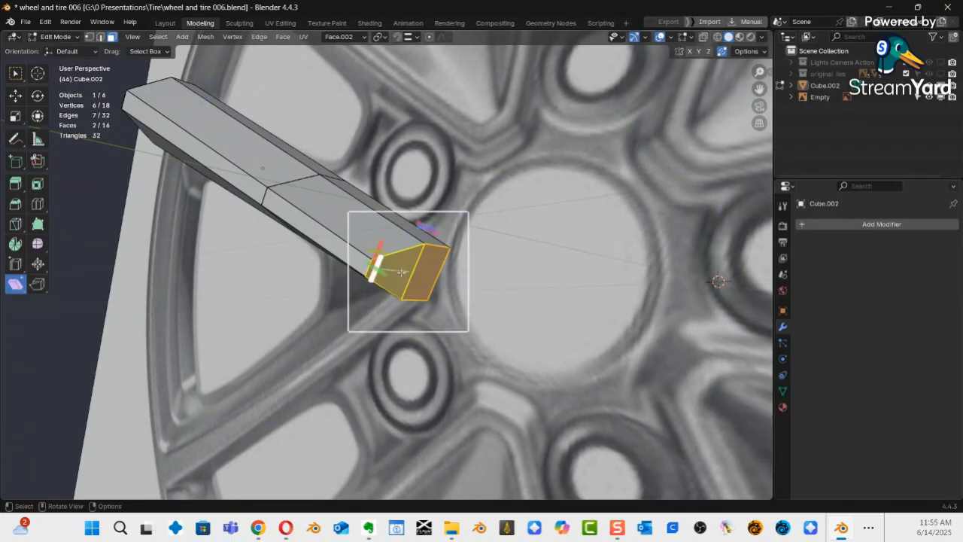
Try to shear the spoke's two hub-end faces in the Face.002 orientation to follow the hub's curve.
mouse_move(491, 265)
middle_mouse_down()
mouse_move(433, 336)
mouse_move(574, 316)
mouse_move(525, 228)
mouse_move(503, 262)
mouse_move(569, 282)
mouse_move(502, 264)
middle_mouse_up()
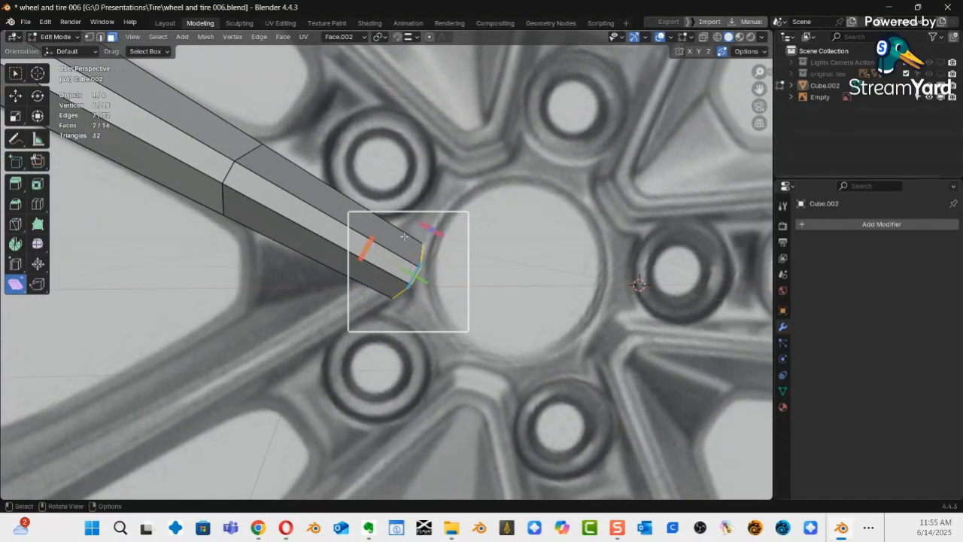
key("shift+ctrl+alt+s")
left_click_drag(286, 212, 289, 211)
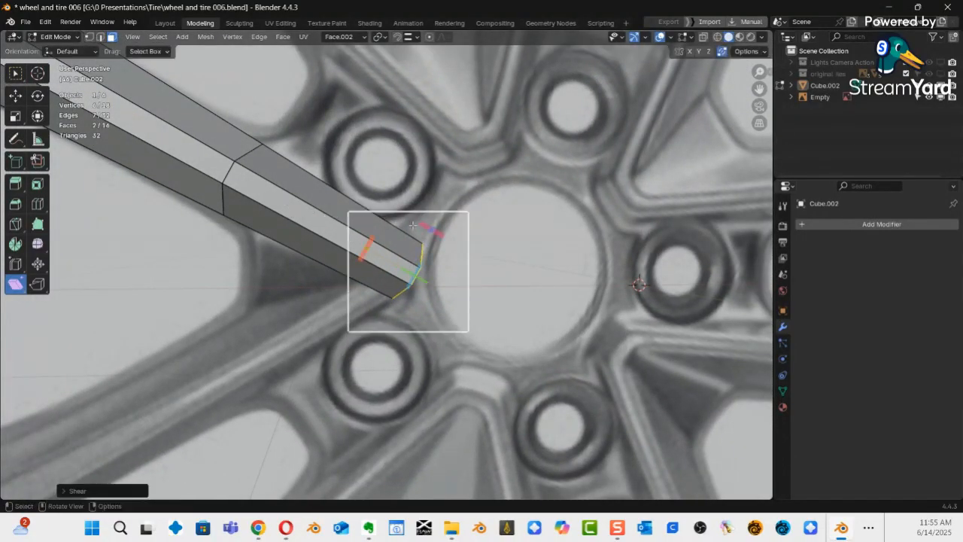
left_click_drag(427, 226, 339, 196)
middle_click_drag(324, 243, 383, 262)
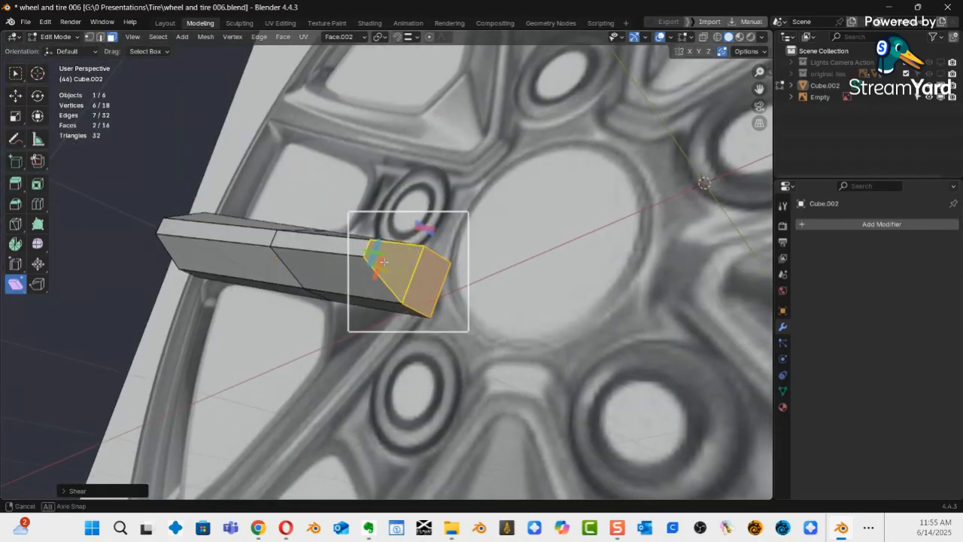
middle_click_drag(435, 286, 435, 226)
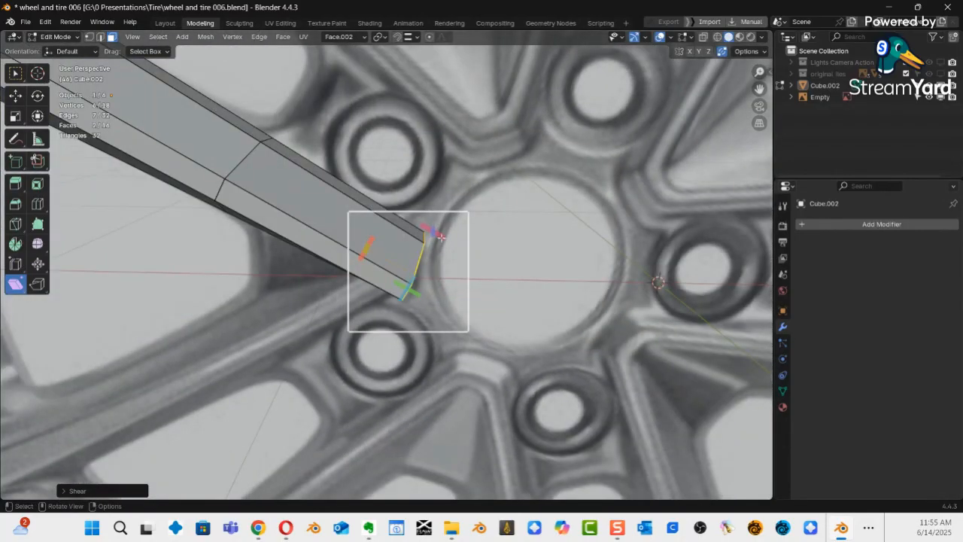
Clear the selection and select only the hub-end face nearest the center hole.
left_click(442, 237)
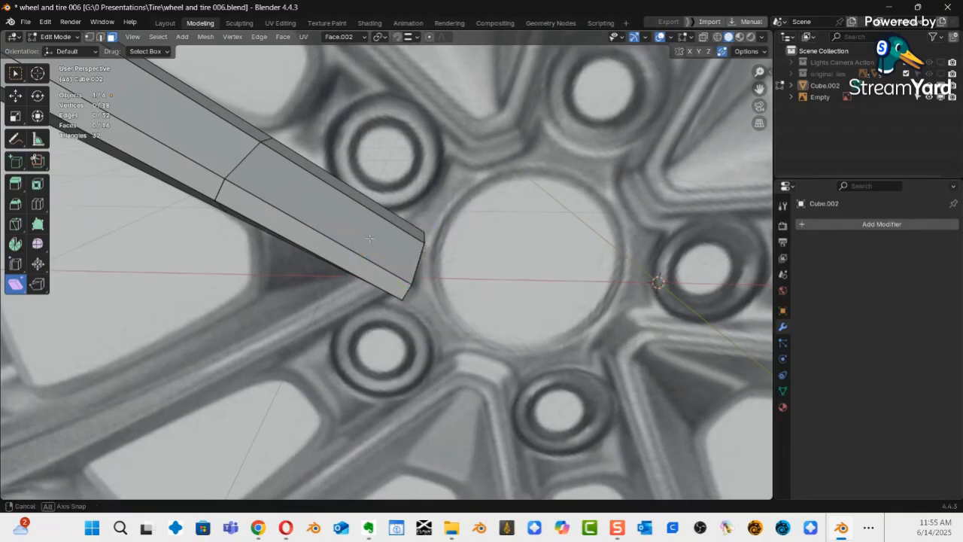
middle_click_drag(403, 267, 398, 263)
left_click(450, 274)
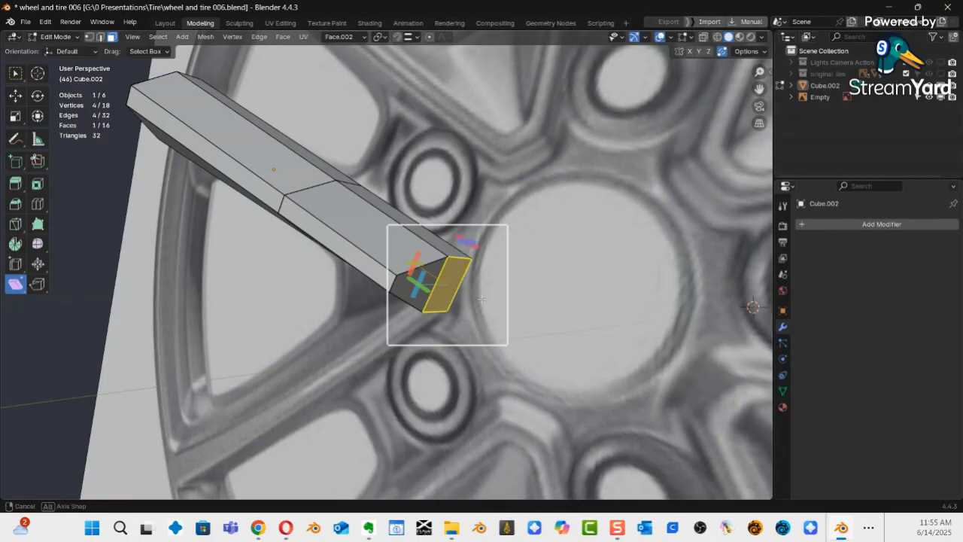
middle_click_drag(480, 299, 444, 287)
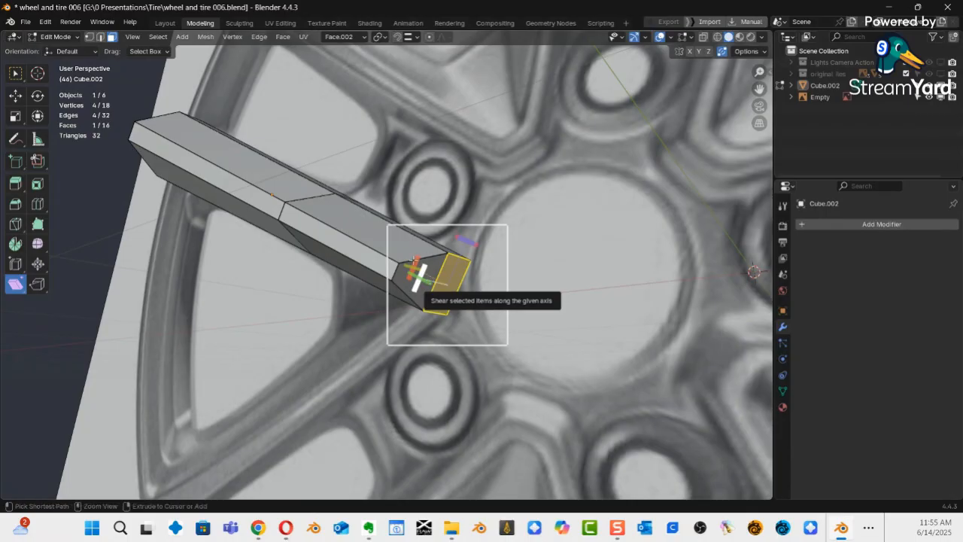
Save the scene as a new incremental version named wheel and tire 007.blend.
key("ctrl+shift+s")
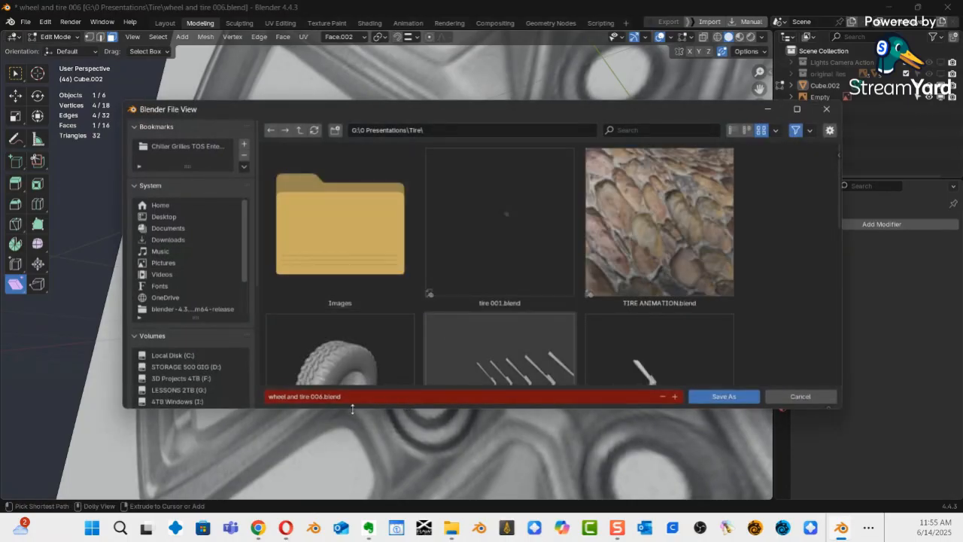
left_click(324, 396)
left_click(323, 397)
left_click(728, 397)
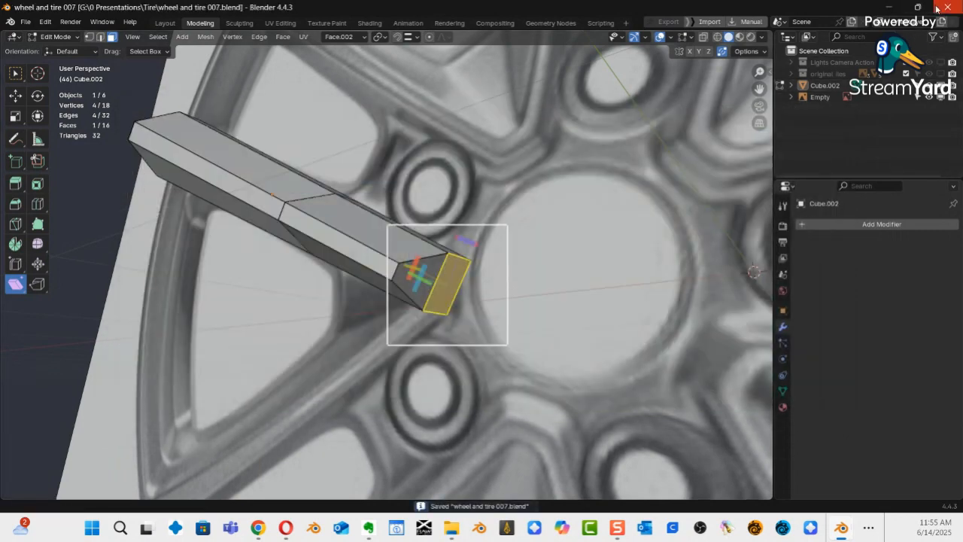
Quit Blender and relaunch Blender 4.4 from the installed programs.
key("ctrl+q")
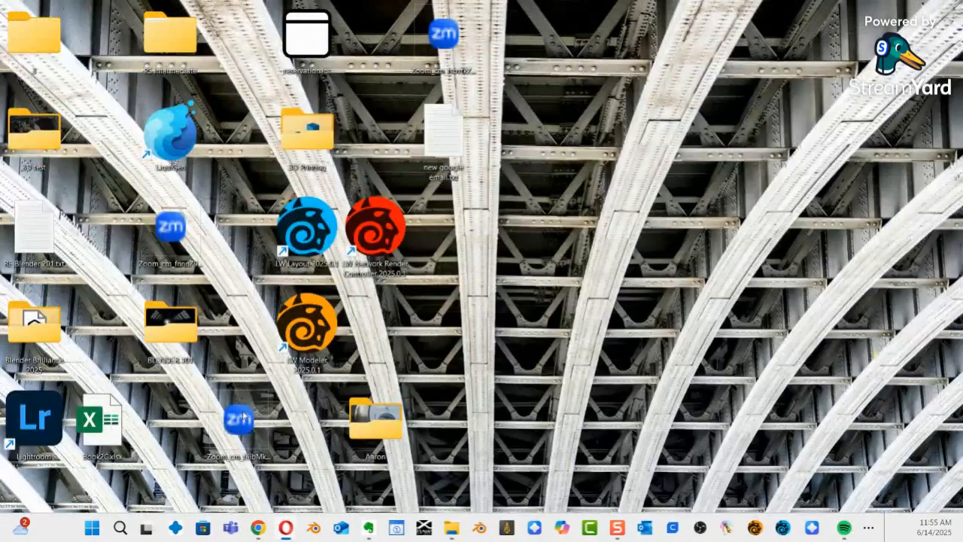
left_click(93, 531)
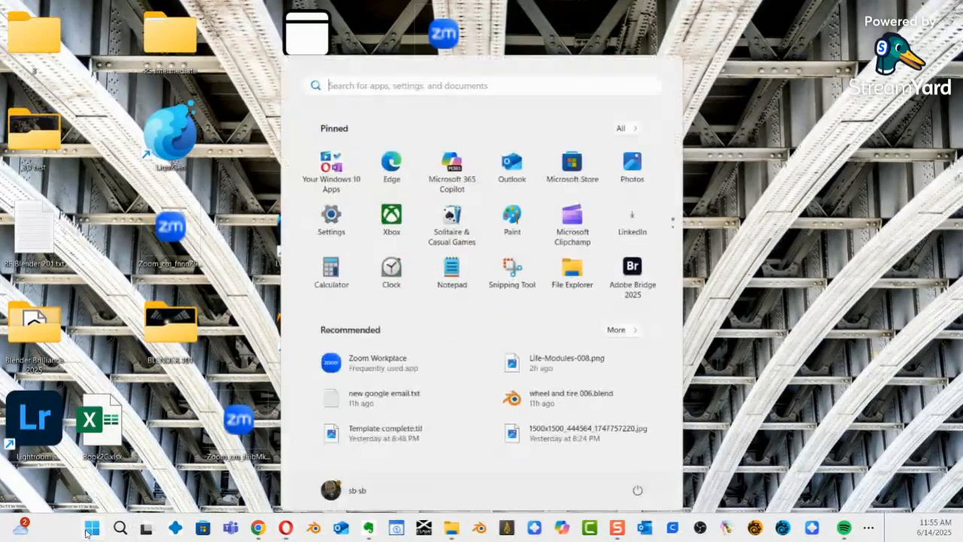
left_click(622, 123)
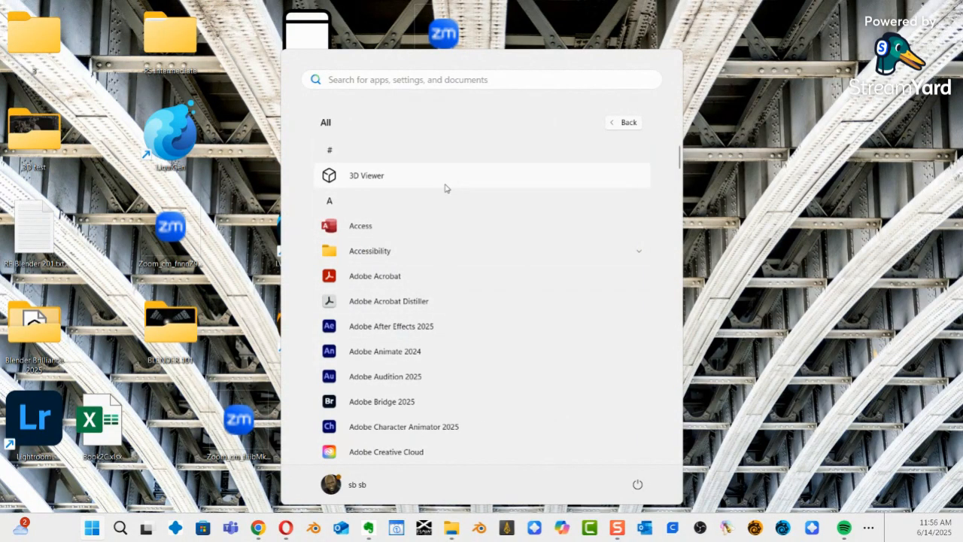
scroll(486, 304, "down", 6)
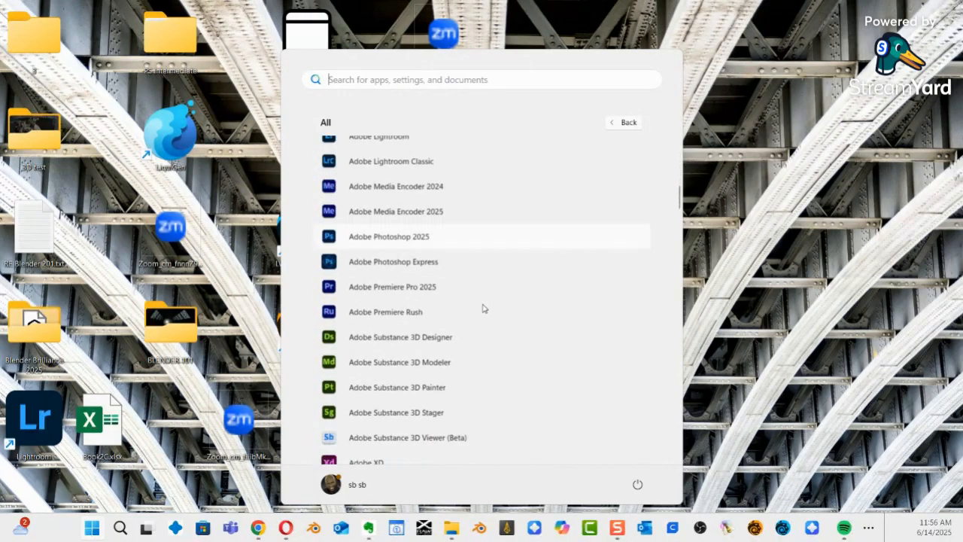
scroll(484, 309, "down", 12)
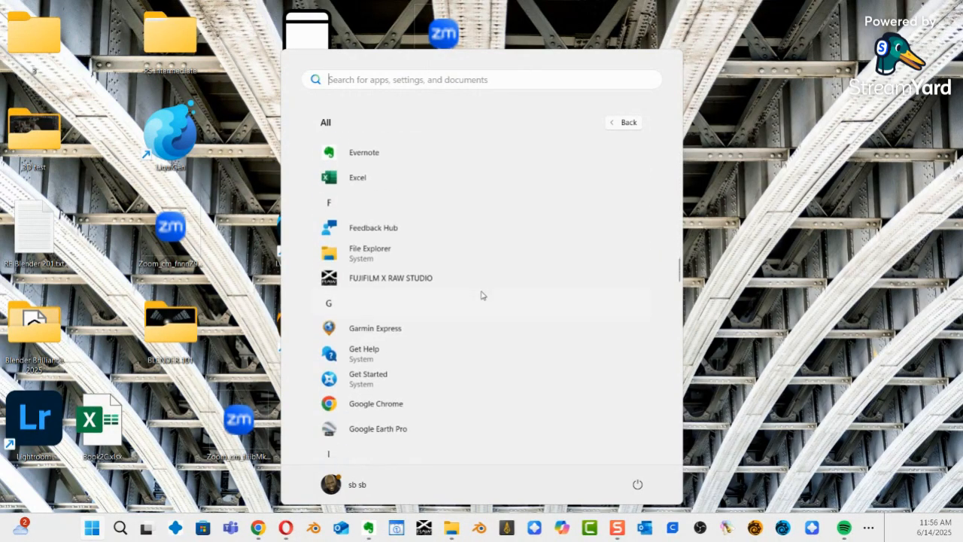
scroll(483, 295, "up", 12)
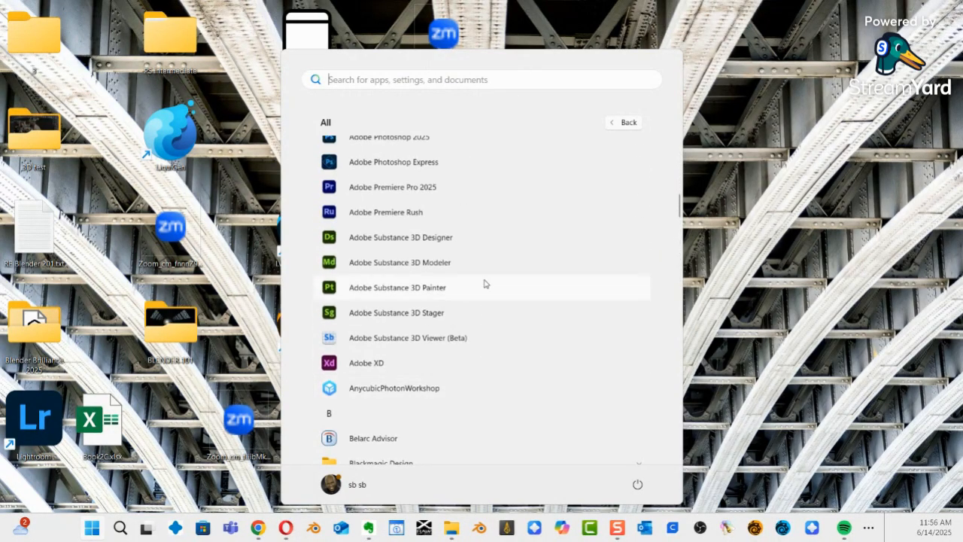
scroll(485, 284, "down", 4)
left_click(393, 297)
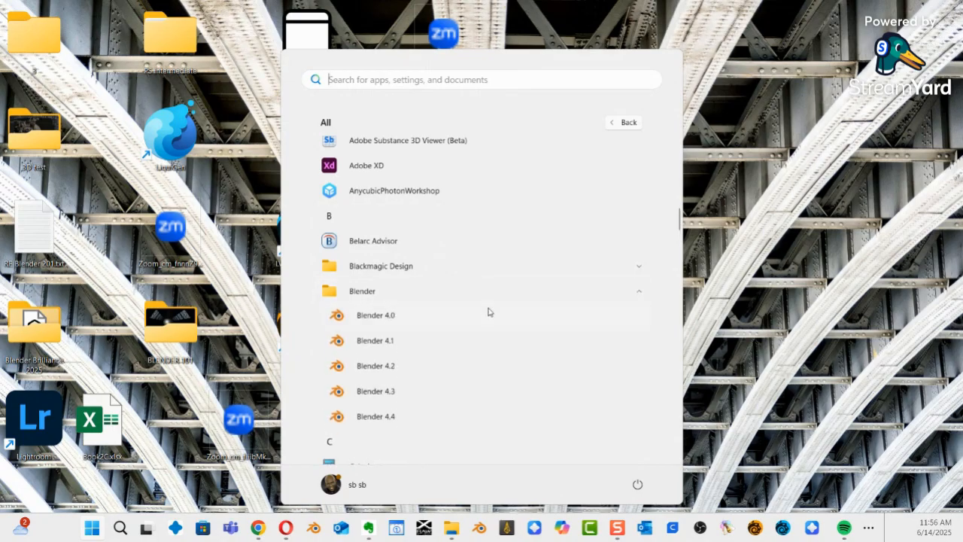
left_click(394, 417)
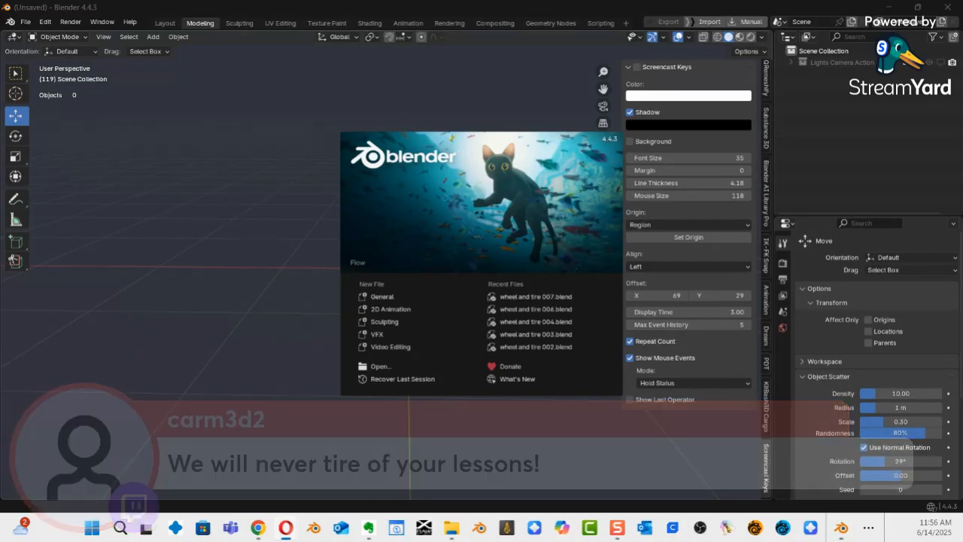
Dismiss the splash screen, hide the viewport sidebar and reopen the recent file wheel and tire 007.blend.
left_click(425, 170)
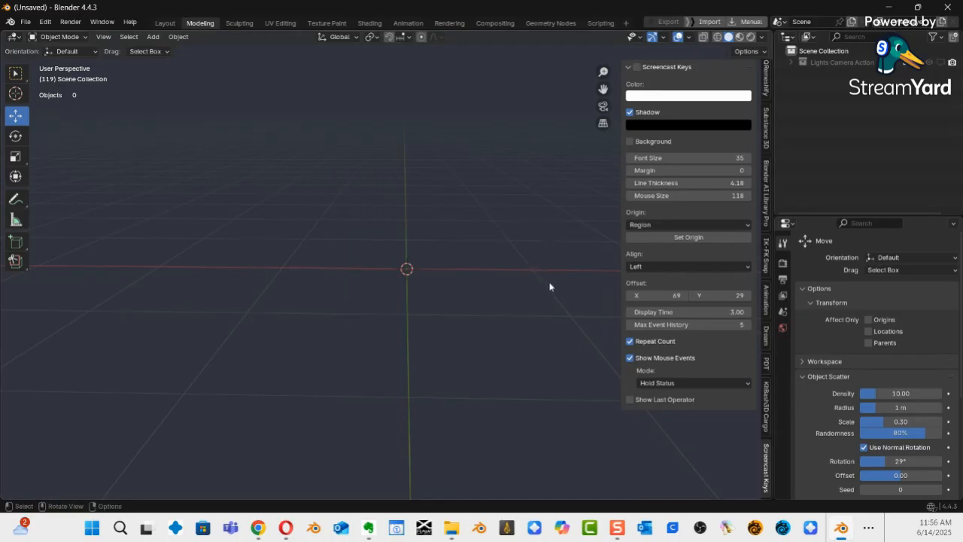
key("n")
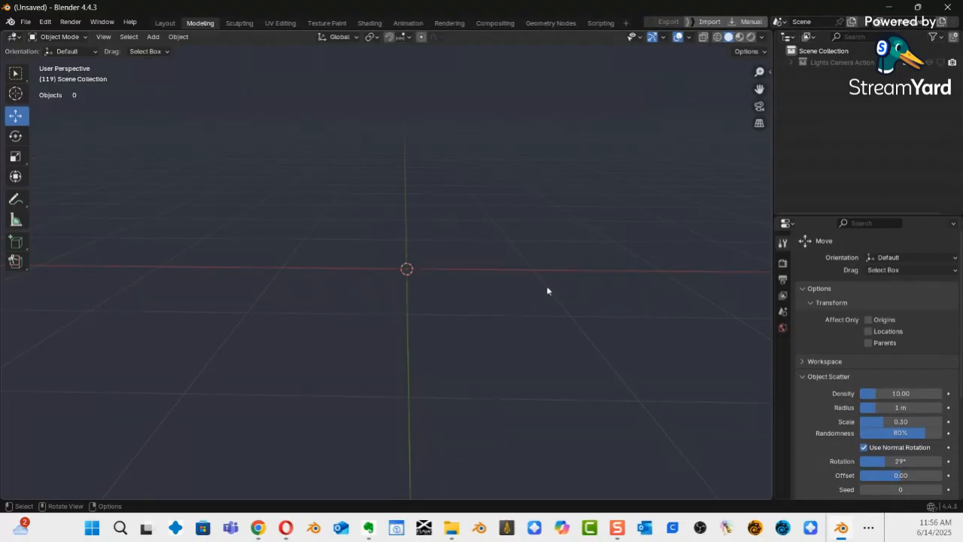
left_click(26, 22)
mouse_move(109, 58)
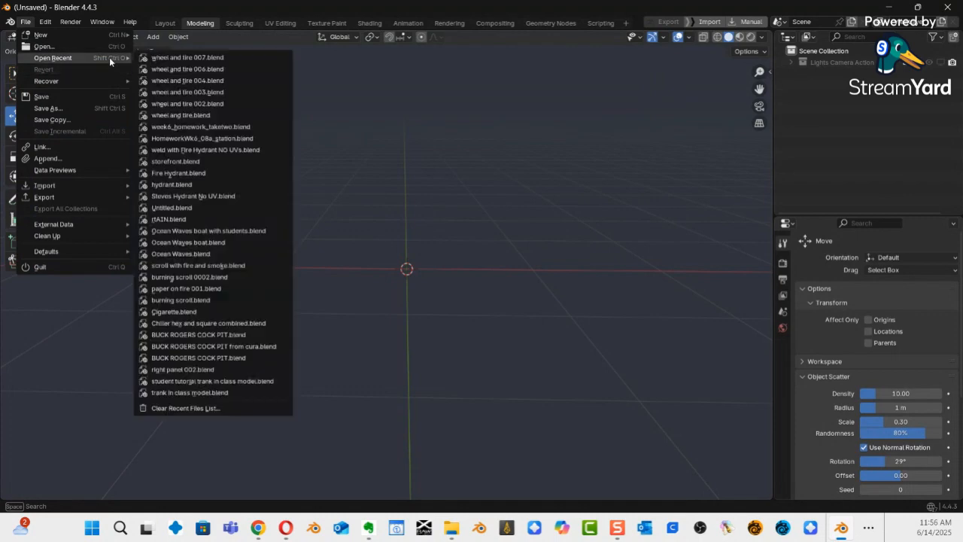
left_click(226, 58)
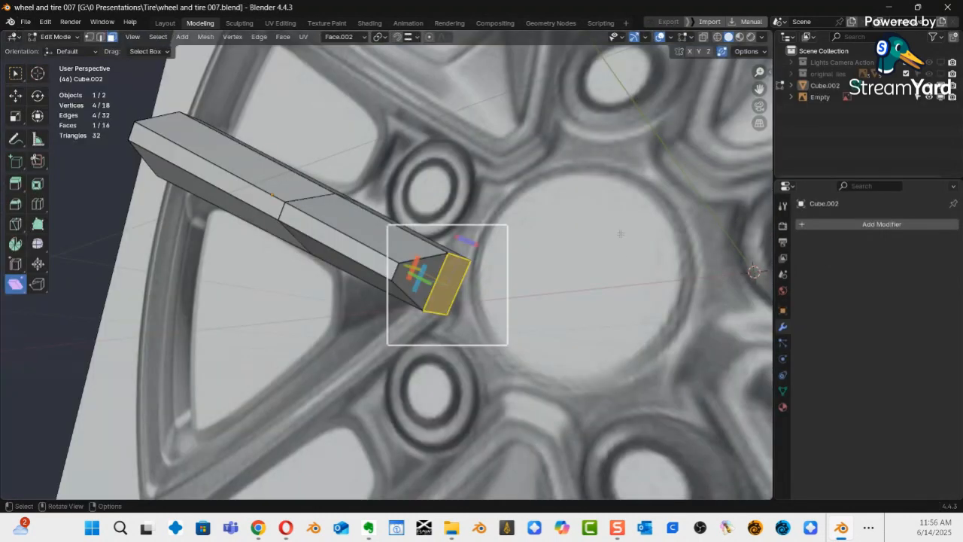
Try to shear the single selected hub-end face toward the angle of the hub.
middle_click_drag(593, 276, 729, 255)
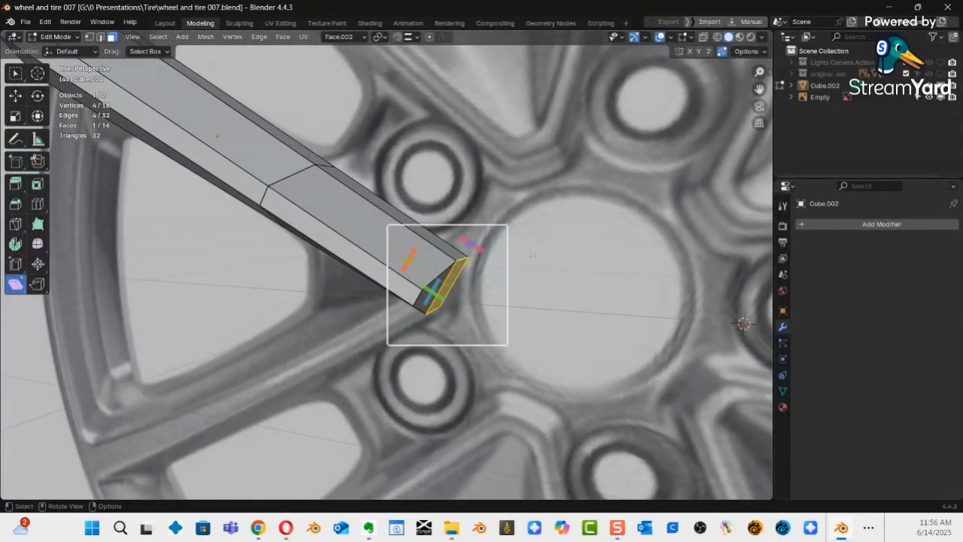
left_click_drag(482, 247, 375, 207)
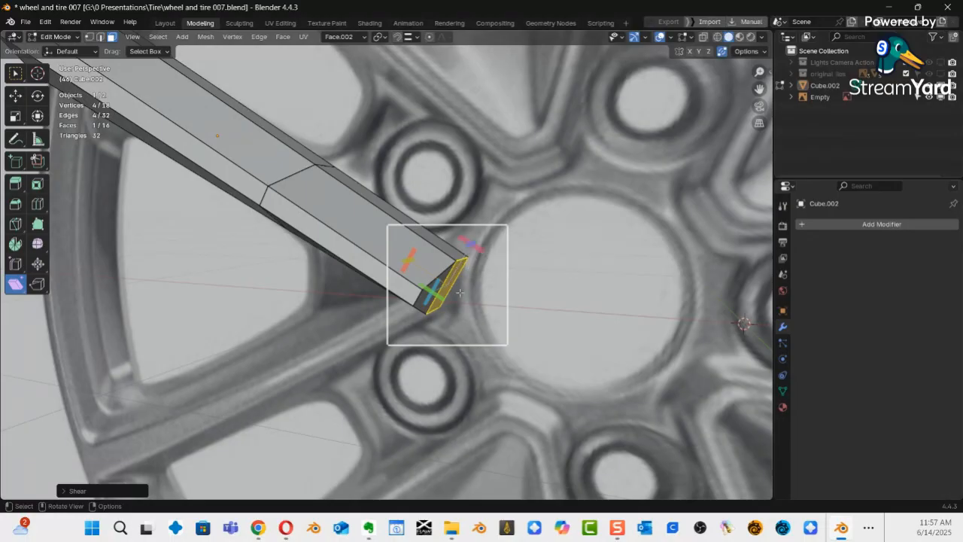
mouse_move(453, 318)
middle_mouse_down()
mouse_move(519, 312)
mouse_move(453, 318)
middle_mouse_up()
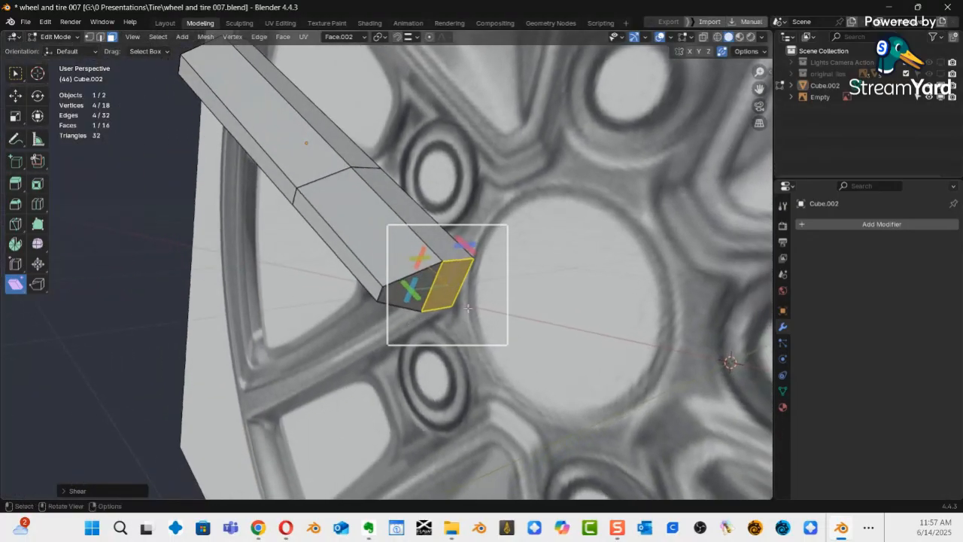
Add the adjacent hub-end face to the selection and try shearing both faces along different axes.
left_click(411, 291, "shift")
left_click_drag(450, 256, 457, 296)
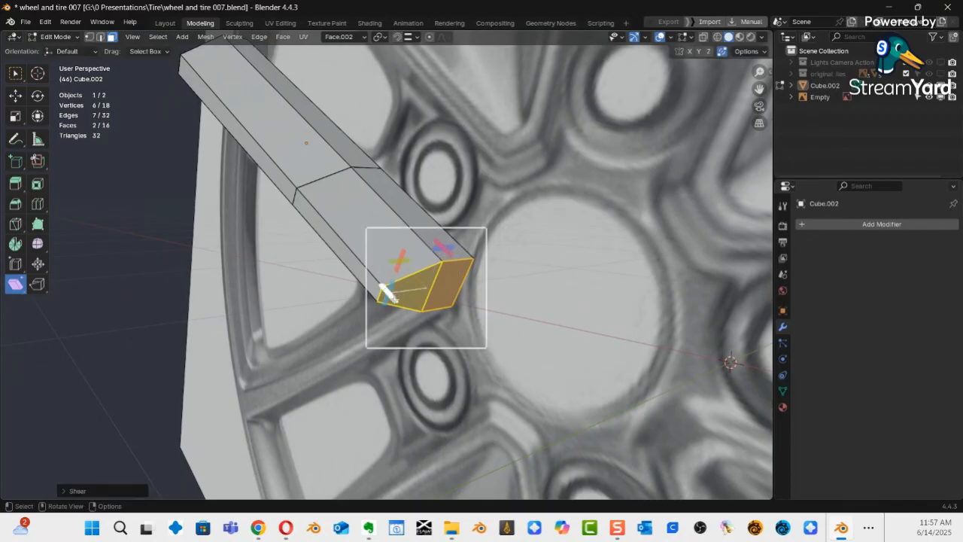
left_click_drag(384, 294, 391, 316)
middle_click_drag(391, 317, 508, 239)
mouse_move(483, 268)
left_mouse_down()
mouse_move(400, 227)
mouse_move(473, 282)
mouse_move(480, 268)
left_mouse_up()
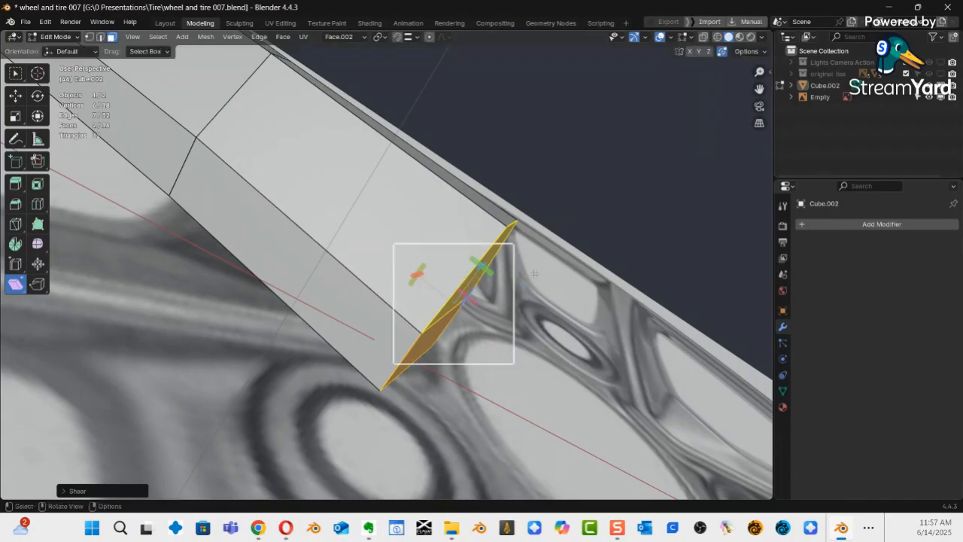
Select the entire spoke mesh and merge its vertices by distance.
left_click(562, 224)
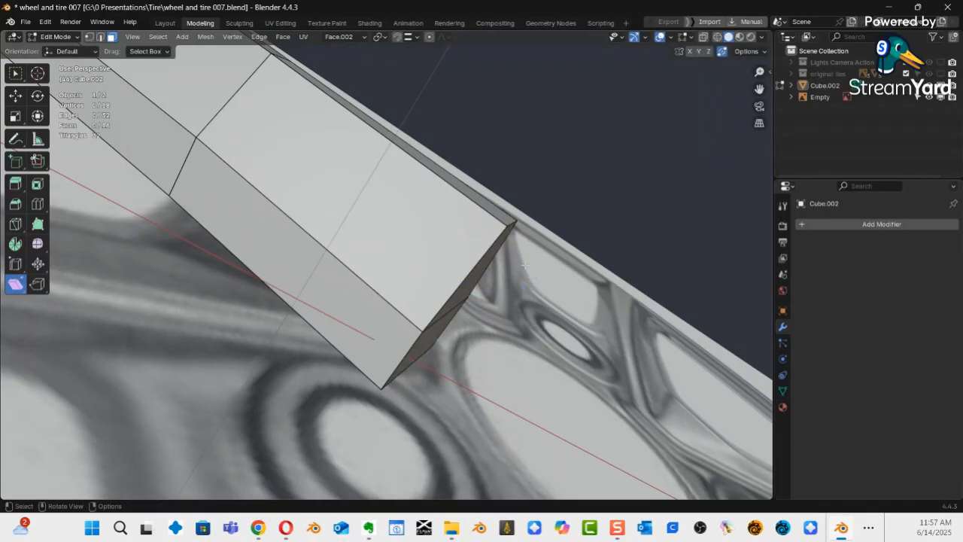
middle_click_drag(526, 266, 450, 325)
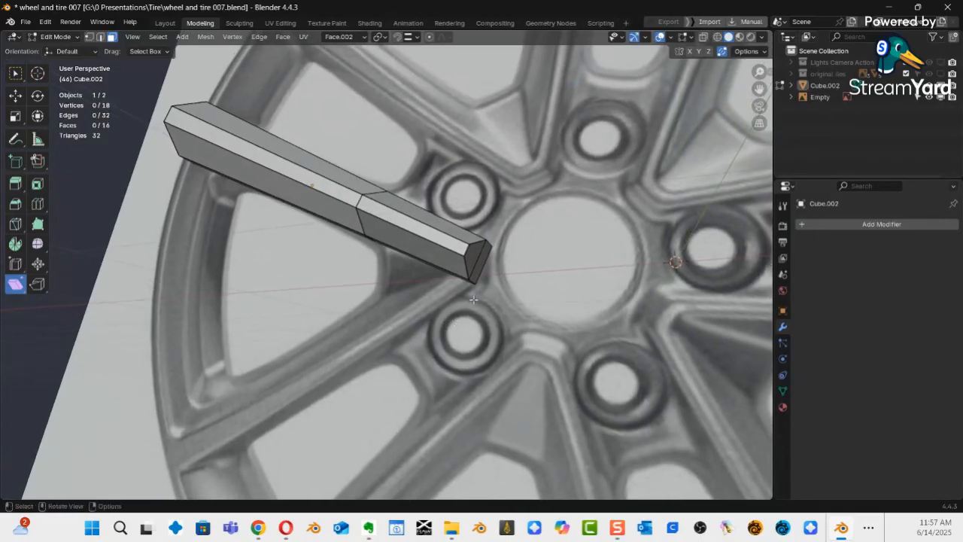
key("a")
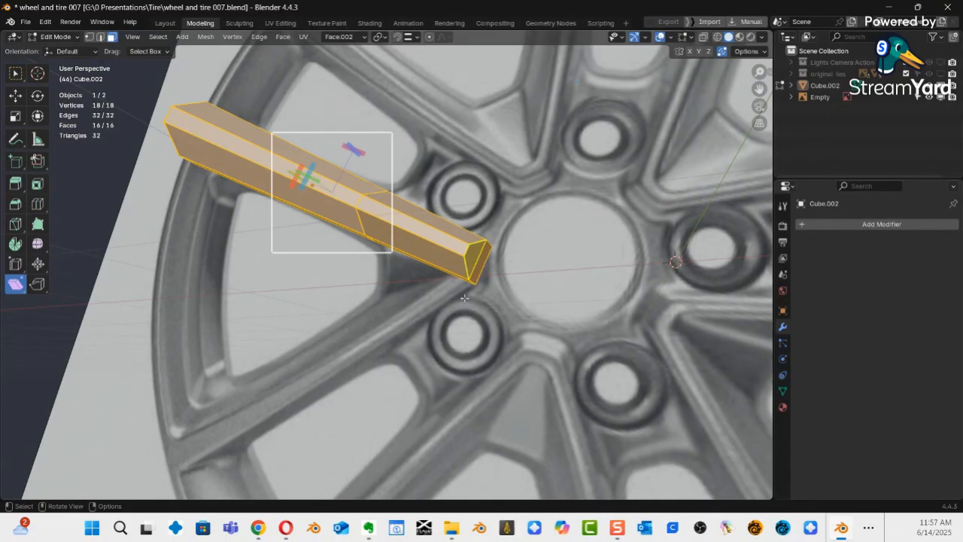
key("m")
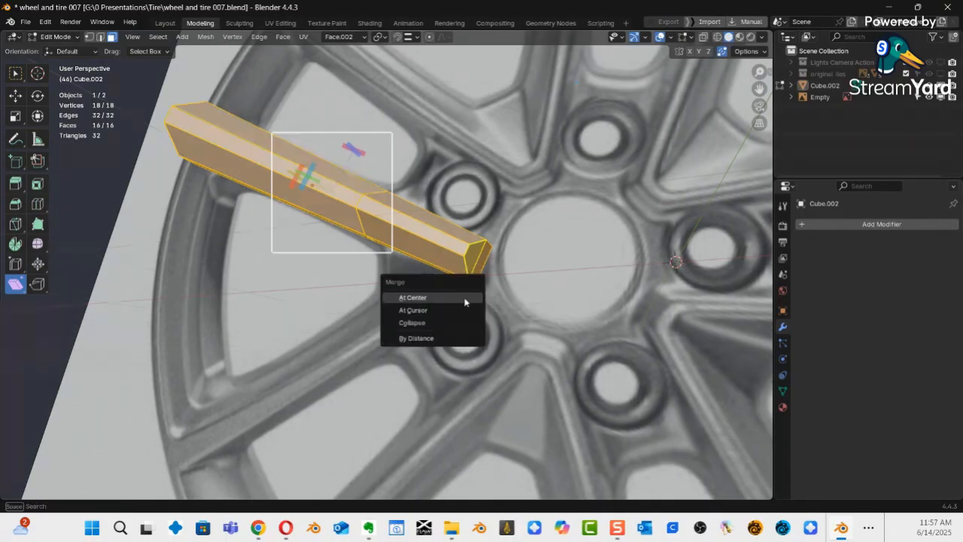
left_click(440, 338)
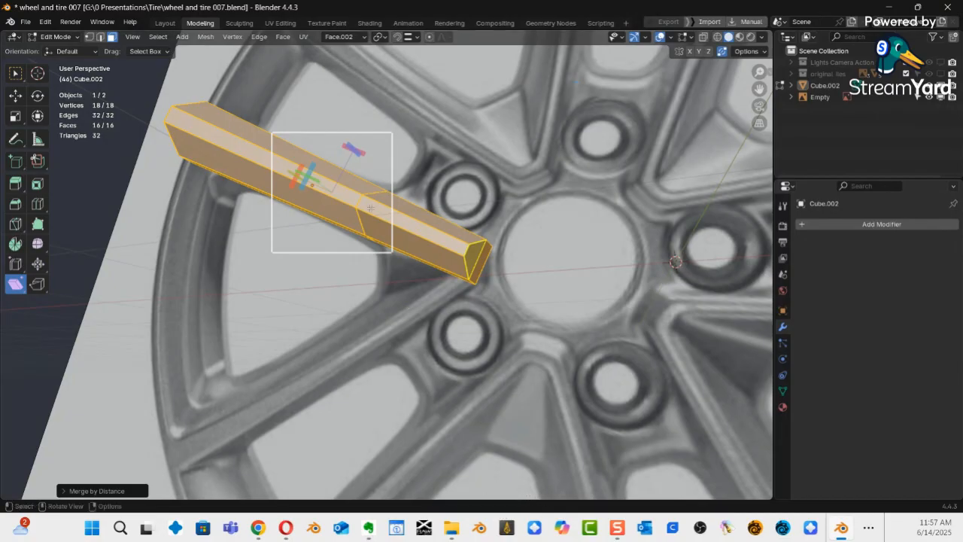
Select the edge loop across the middle of the spoke and shear it slightly.
key("2")
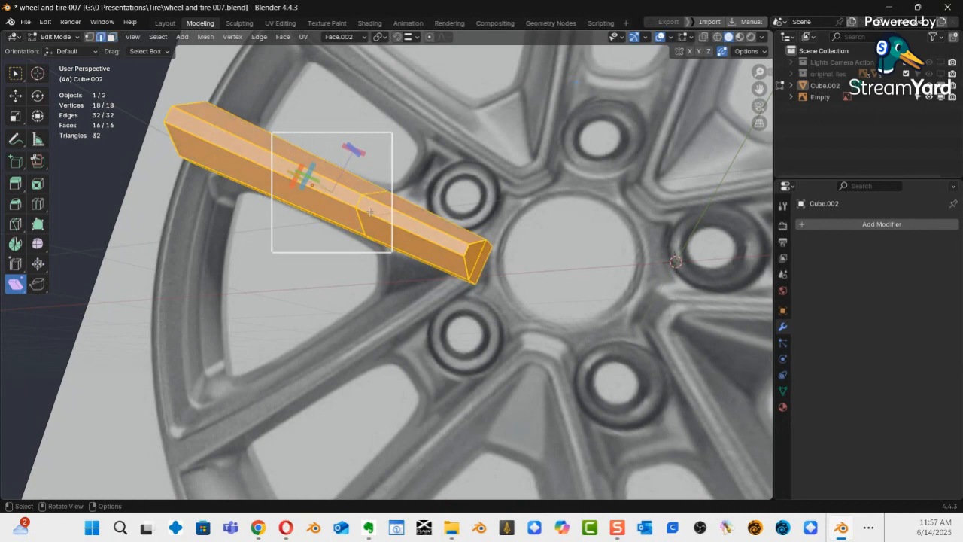
middle_click_drag(400, 230, 432, 218)
left_click(387, 173, "alt")
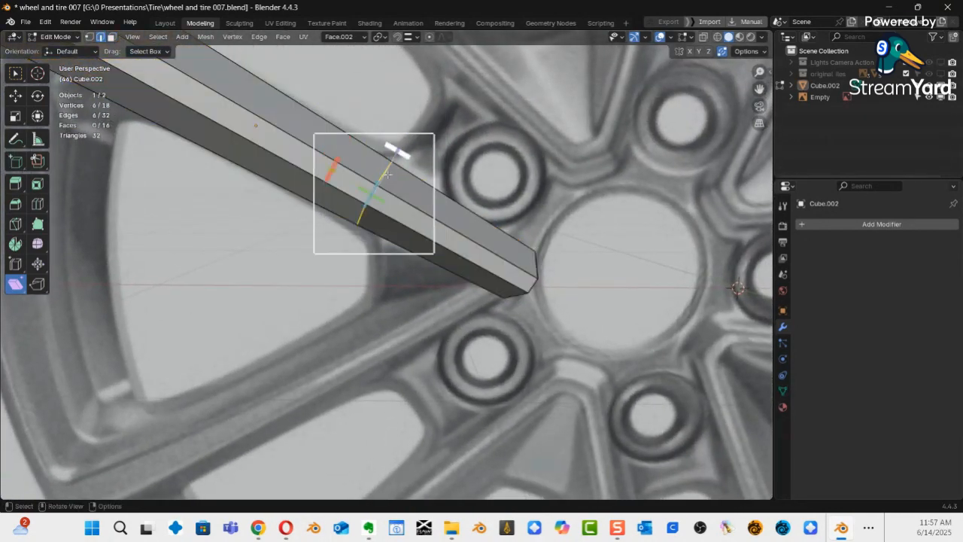
mouse_move(408, 162)
left_mouse_down()
mouse_move(511, 254)
mouse_move(438, 217)
mouse_move(415, 163)
left_mouse_up()
middle_click_drag(415, 163, 472, 227)
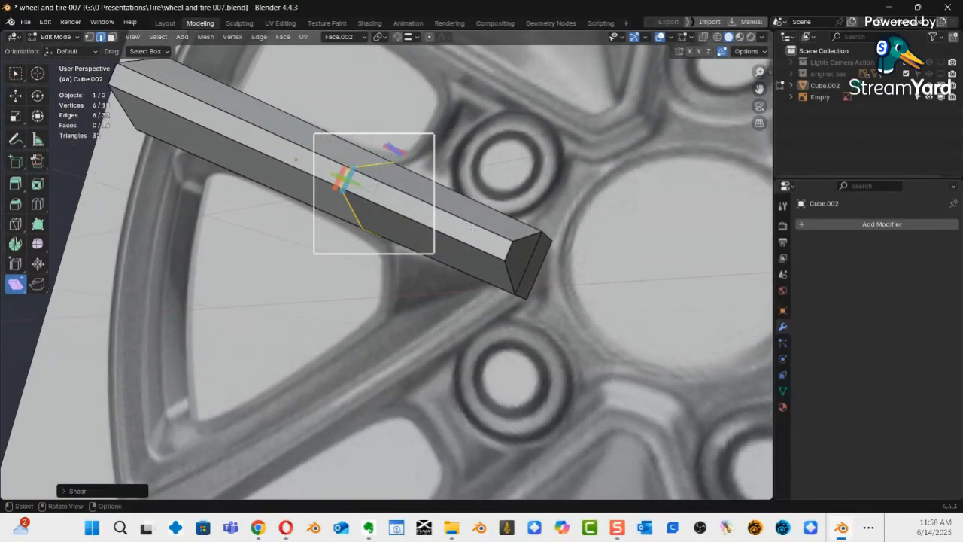
Select both hub-end faces and rotate them in the front view until the spoke's end lies horizontal.
left_click(528, 277)
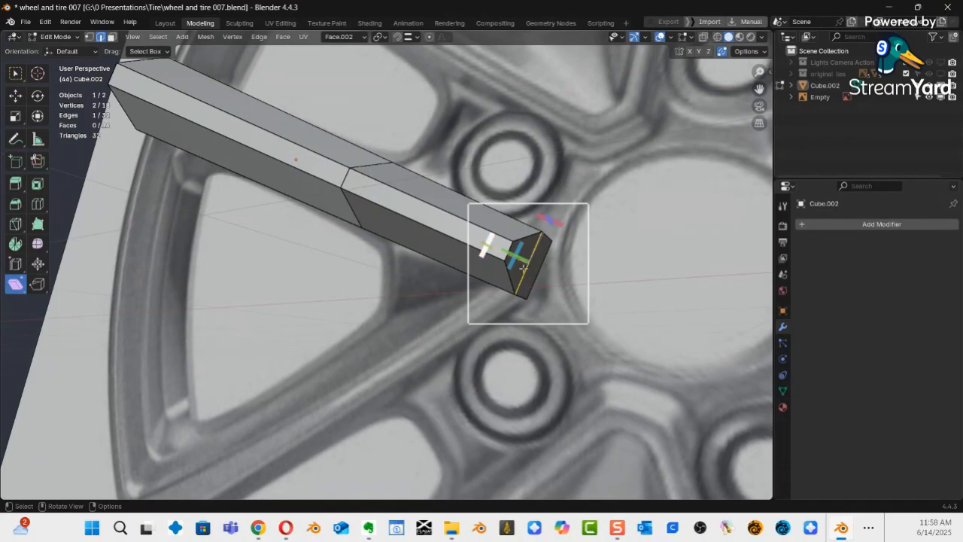
key("3")
left_click(521, 264)
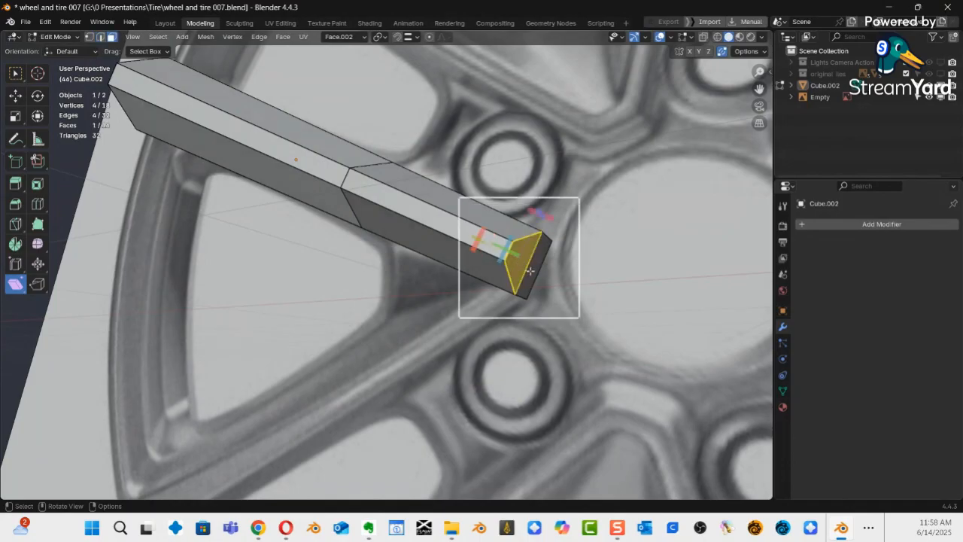
left_click(535, 270, "shift")
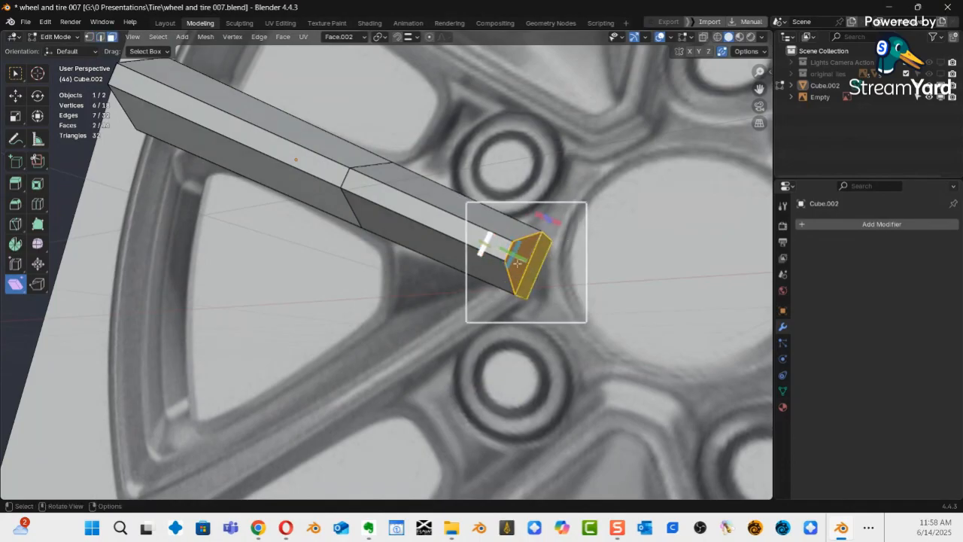
middle_click_drag(530, 273, 536, 291)
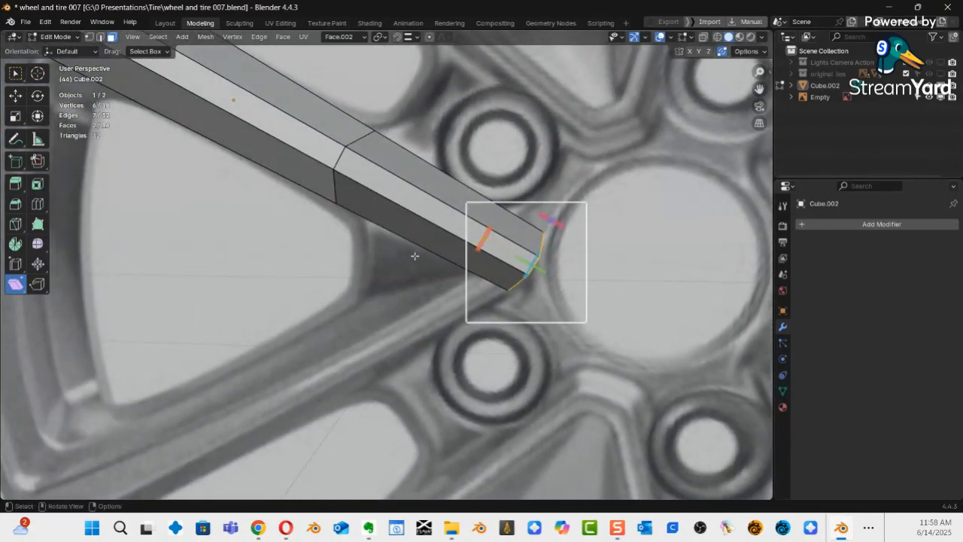
key("KP_1")
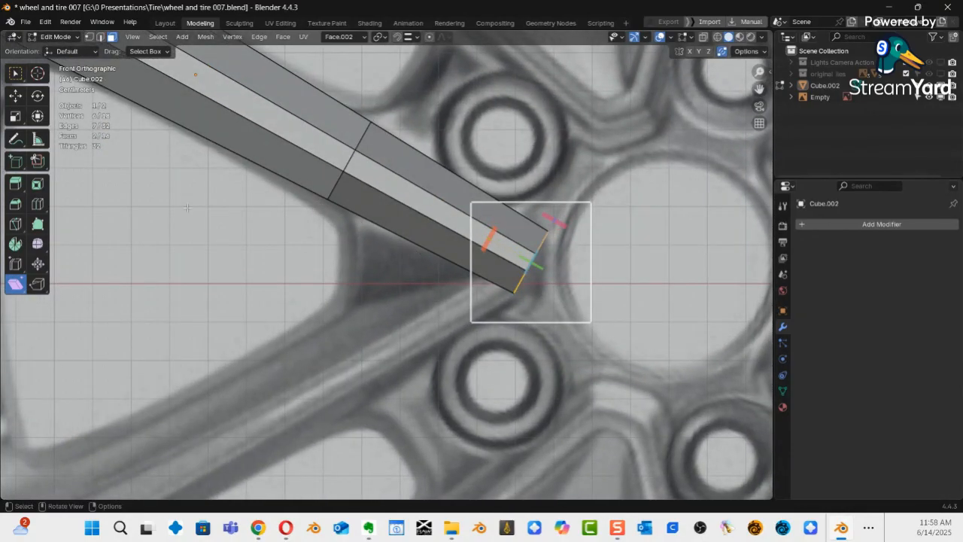
left_click(37, 116)
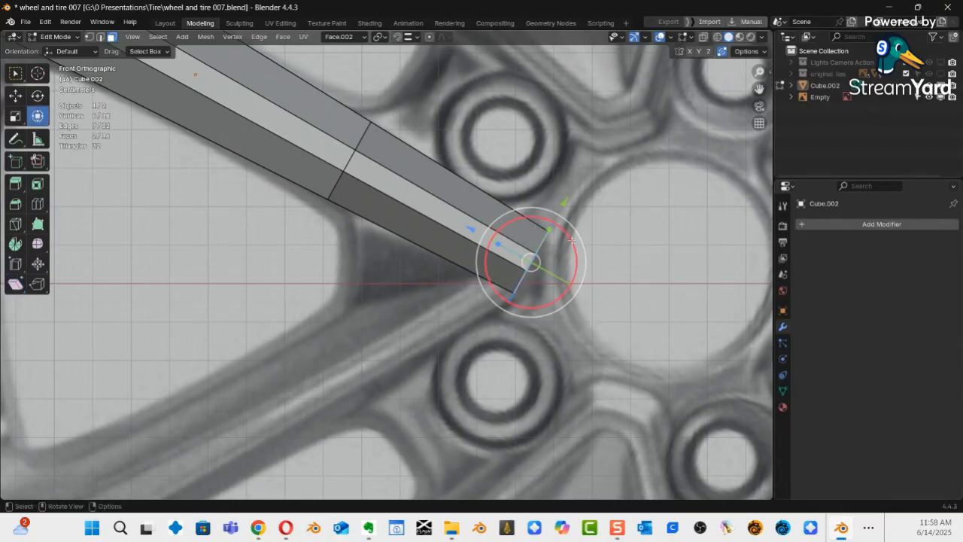
left_click_drag(572, 241, 591, 312)
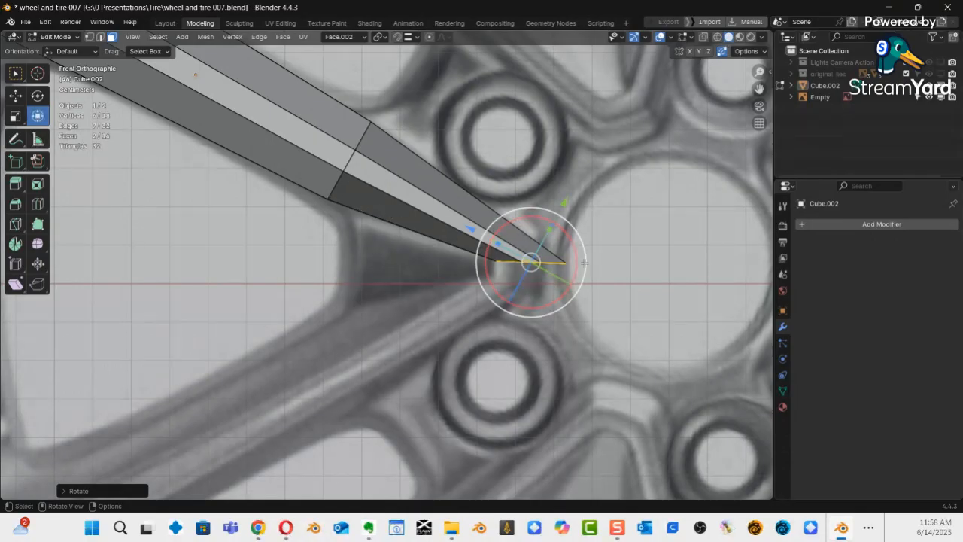
Switch the transform orientation to Local and scale the hub-end faces along X by about 1.75.
left_click(21, 121)
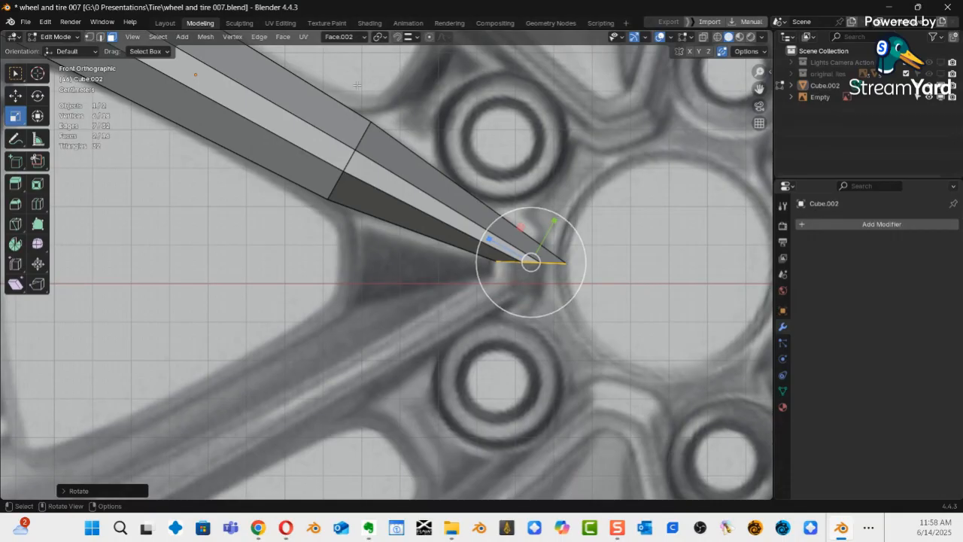
left_click(362, 38)
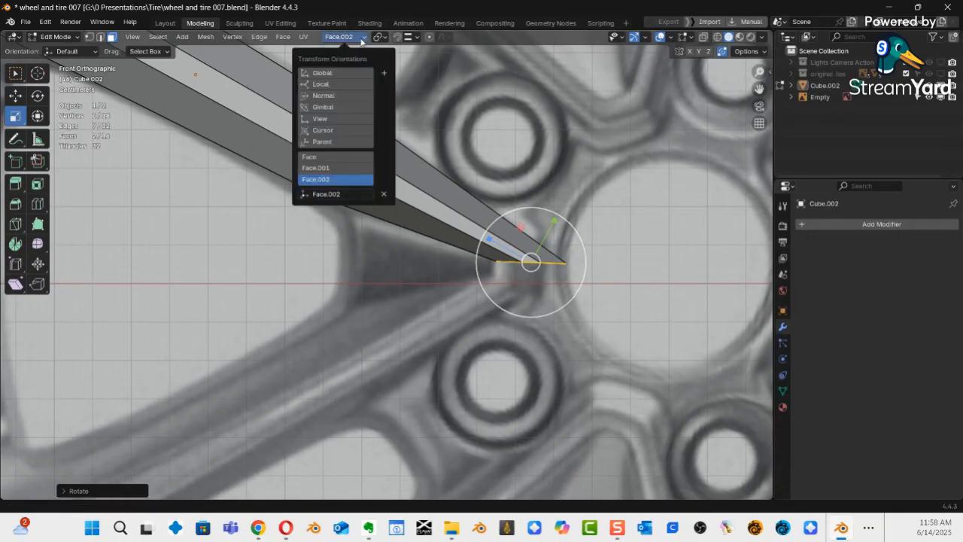
left_click(343, 87)
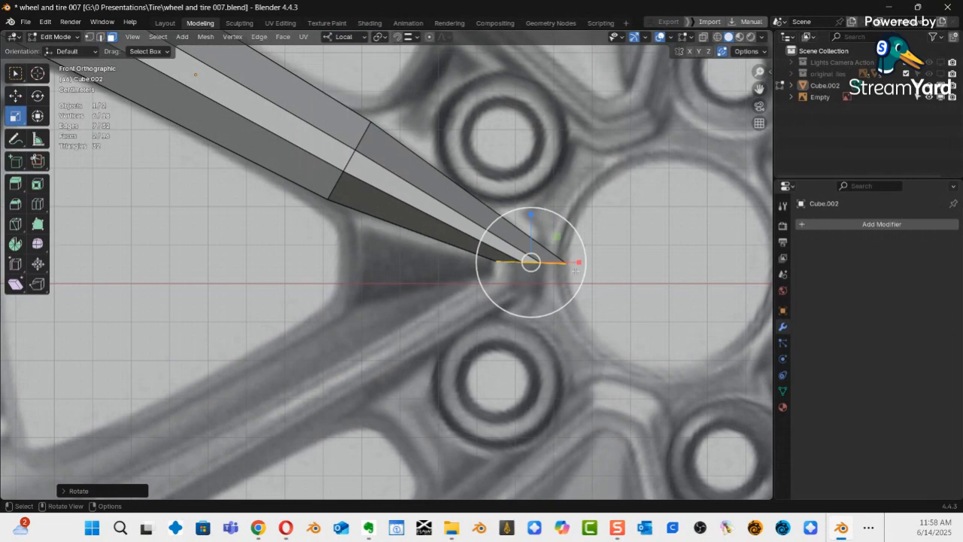
middle_click_drag(544, 212, 594, 310, "ctrl")
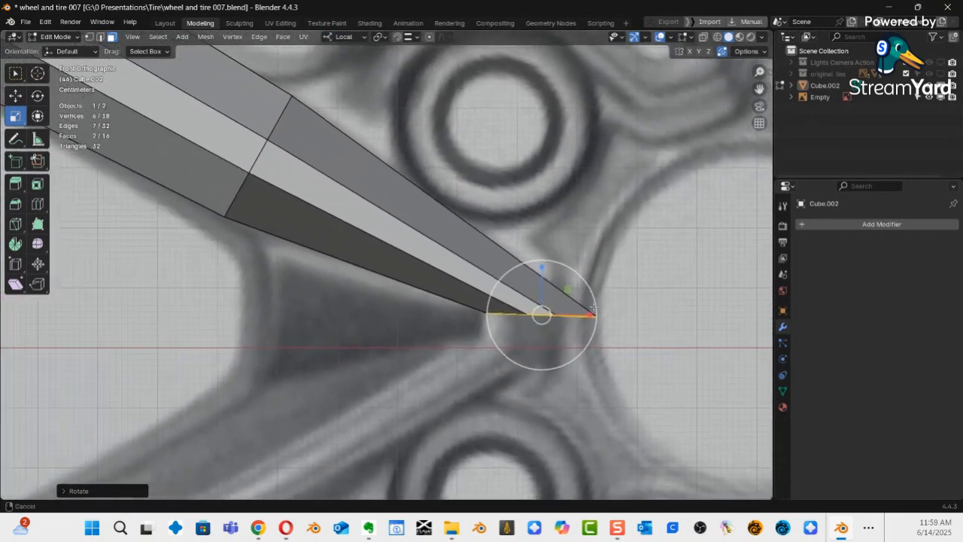
key("s")
key("x")
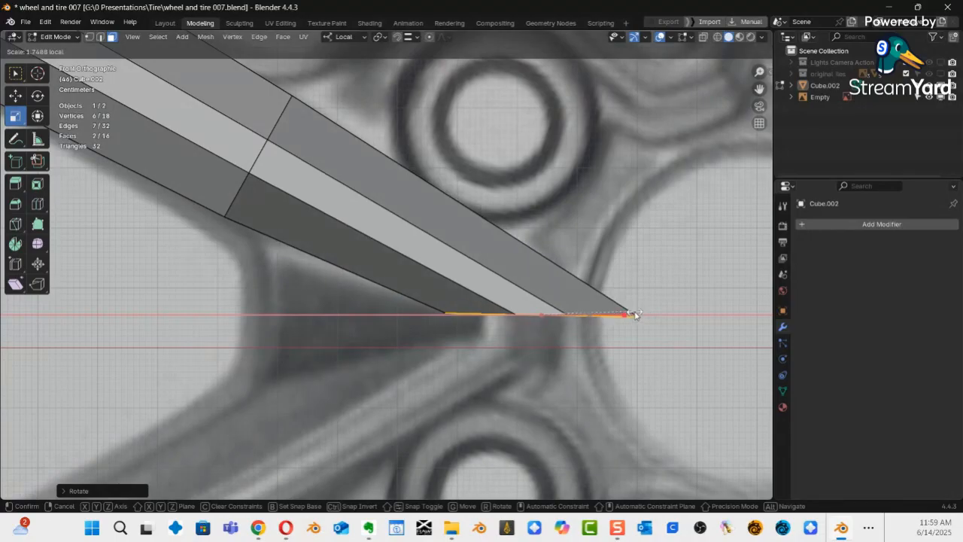
left_click(636, 314)
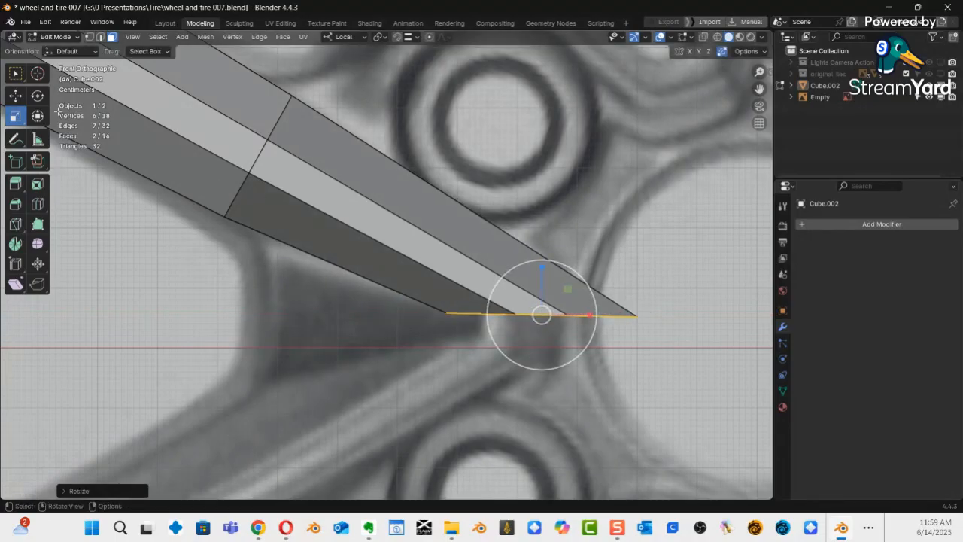
Move the hub-end faces outward so their tip meets the edge of the center bore in the reference image.
key("shift+space")
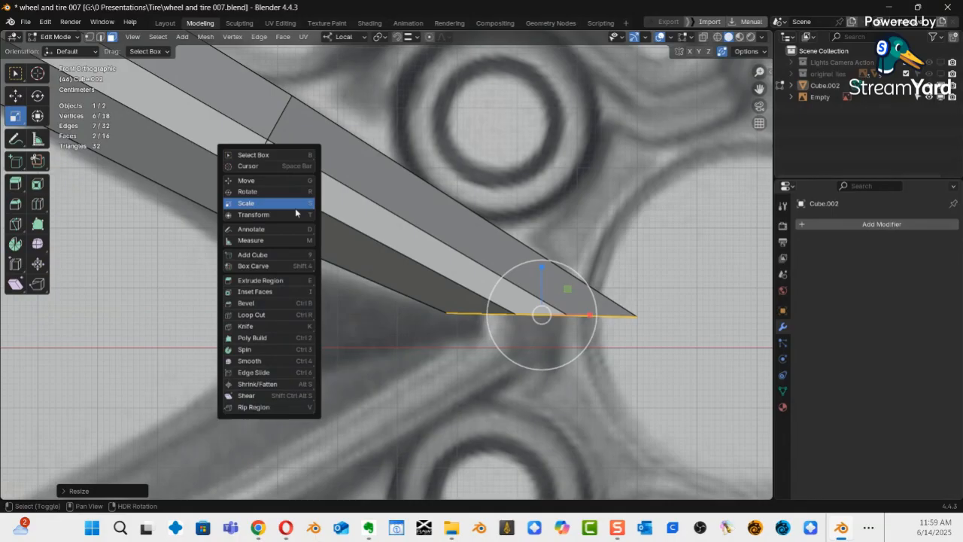
left_click(258, 180)
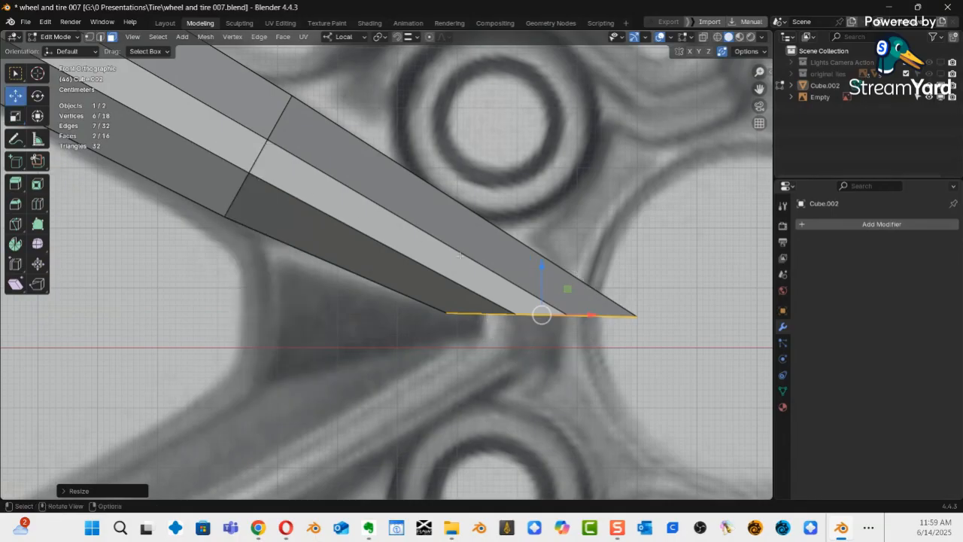
left_click_drag(542, 314, 504, 298)
scroll(467, 295, "down", 2)
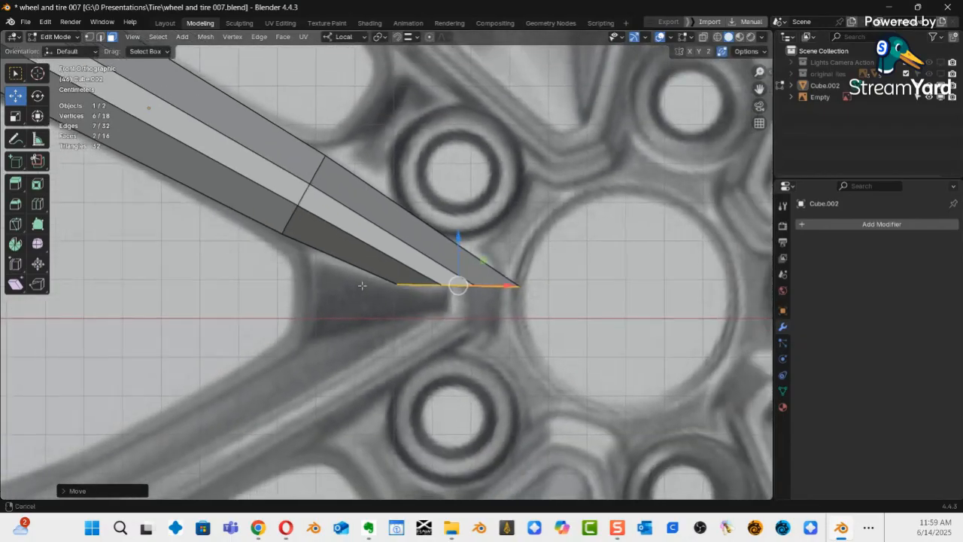
middle_click_drag(378, 219, 454, 259, "shift")
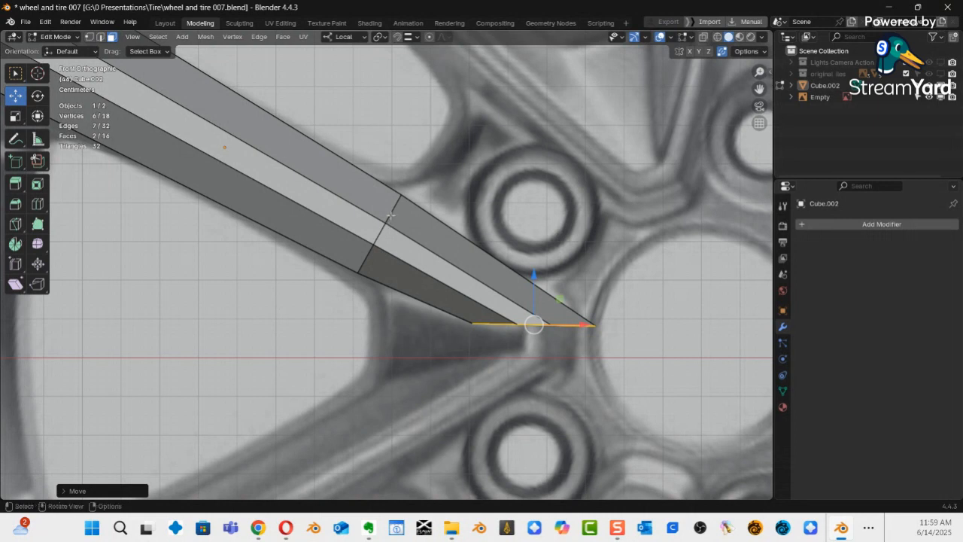
Set the orientation to Face.002 and scale the spoke's middle edge loop slightly narrower along Y.
key("2")
left_click(384, 223)
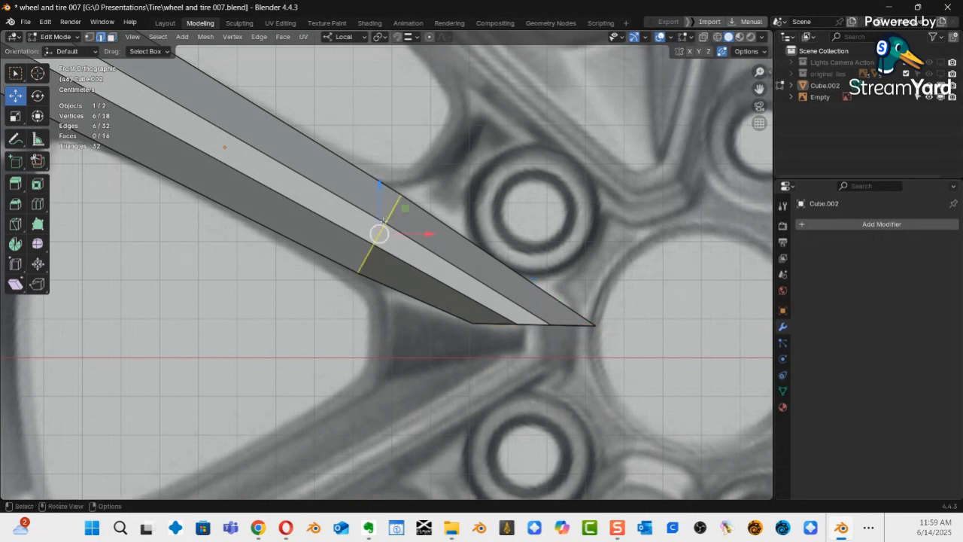
left_click(350, 37)
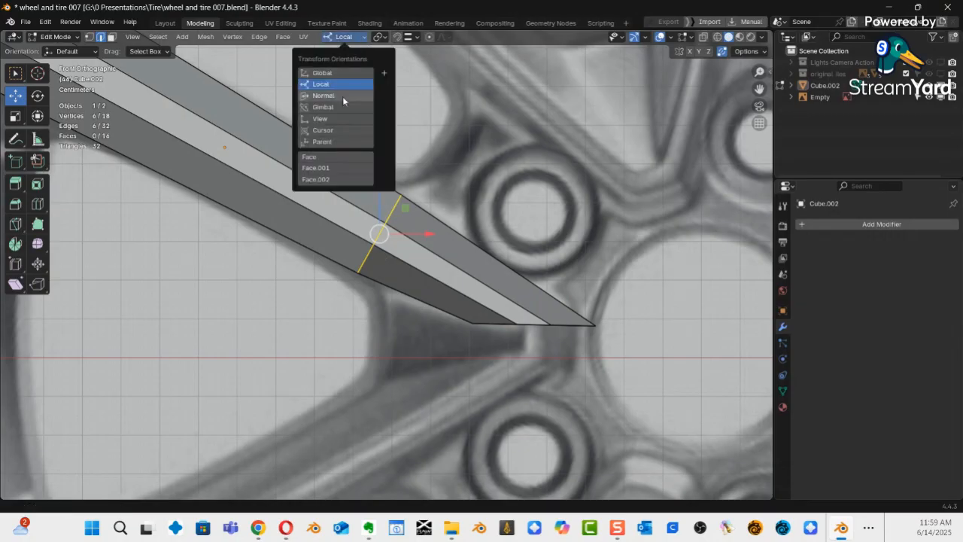
left_click(343, 97)
left_click(339, 74)
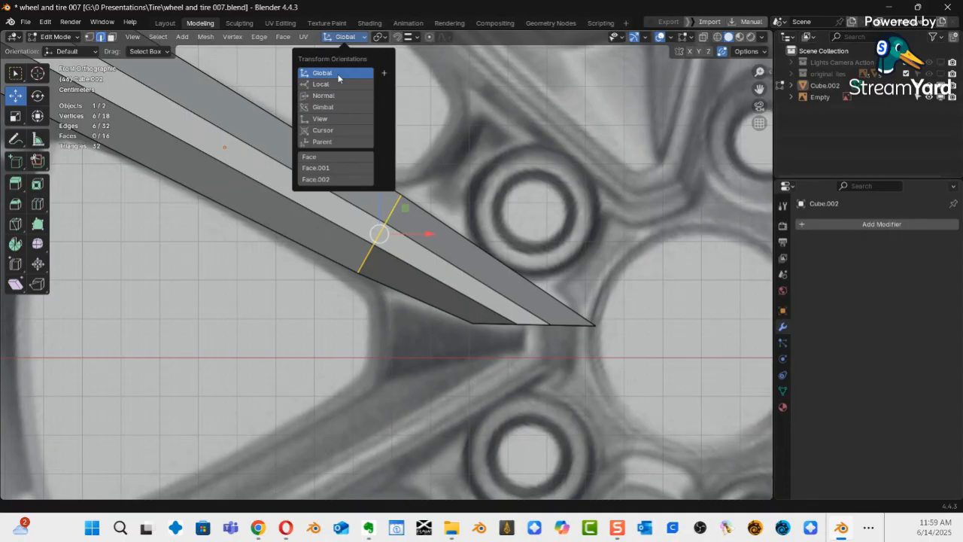
left_click(341, 170)
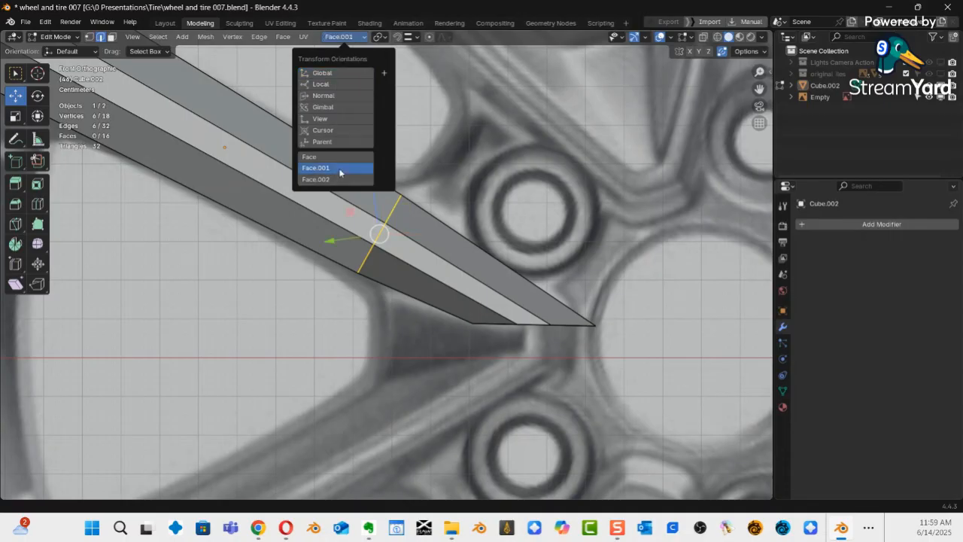
left_click(336, 181)
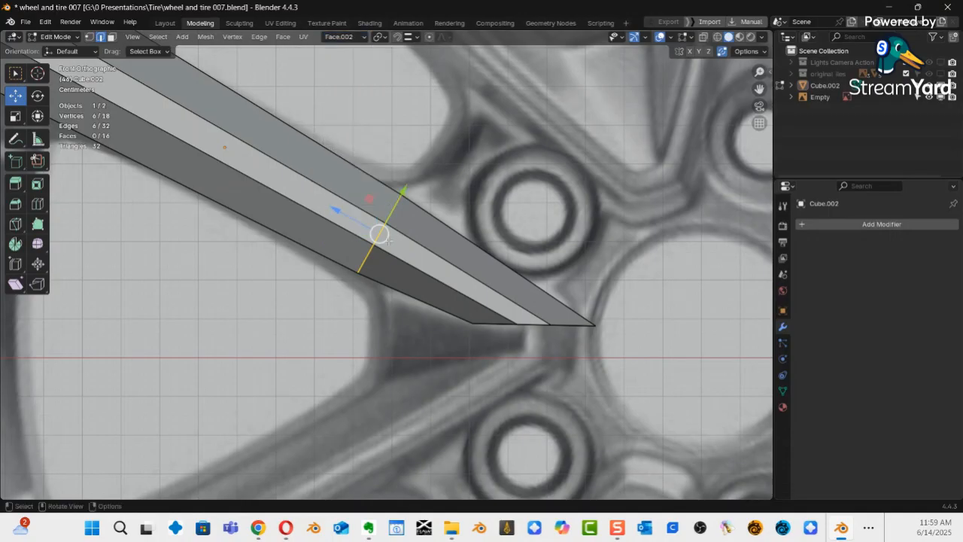
left_click(15, 115)
left_click_drag(402, 193, 400, 201)
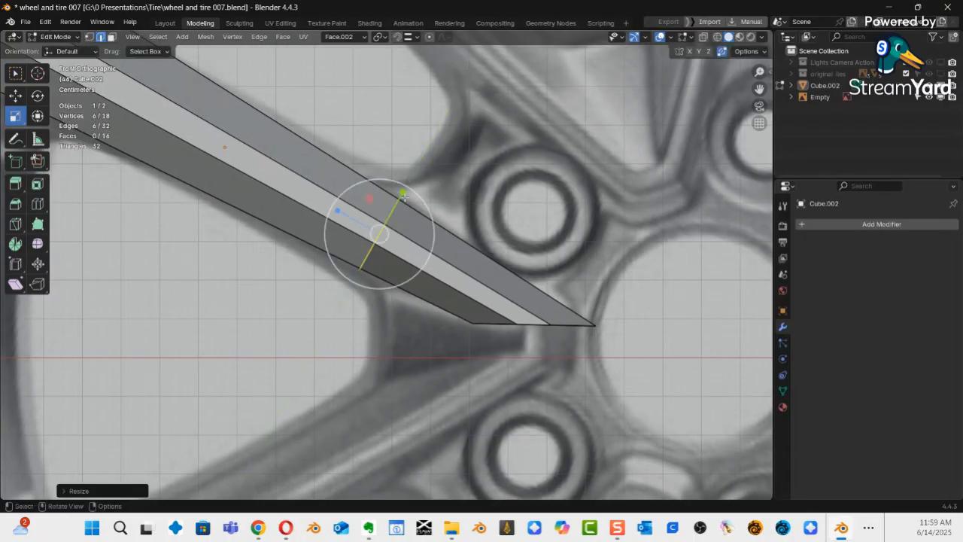
Select both hub-end faces, set the transform orientation to Normal and move them slightly back from the center bore and up.
key("space")
left_click(463, 318, "shift")
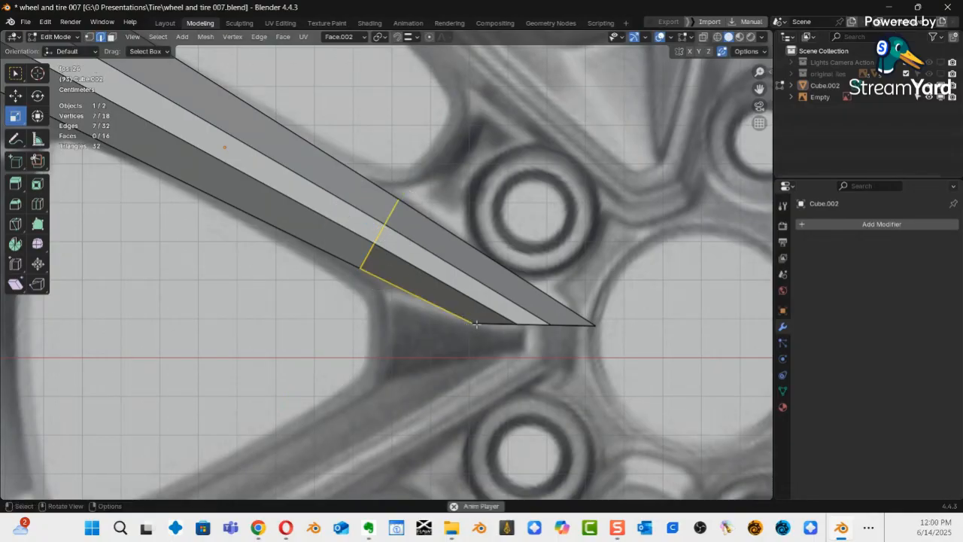
middle_click_drag(480, 332, 474, 240)
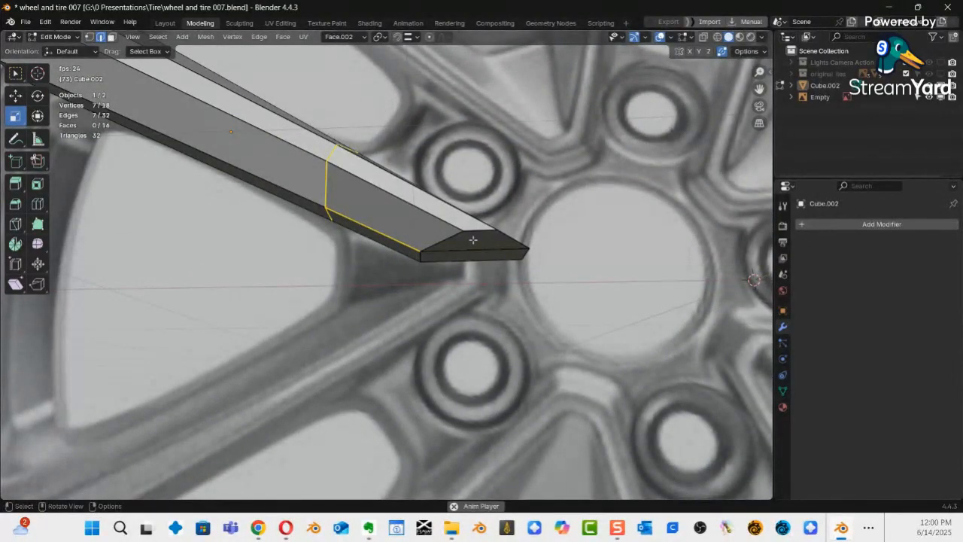
key("3")
left_click(474, 251)
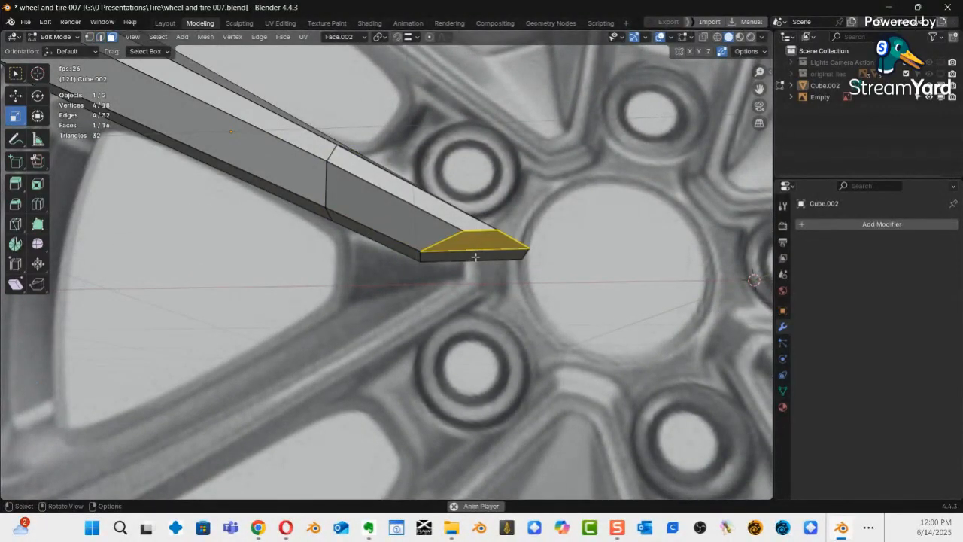
left_click(478, 258, "shift")
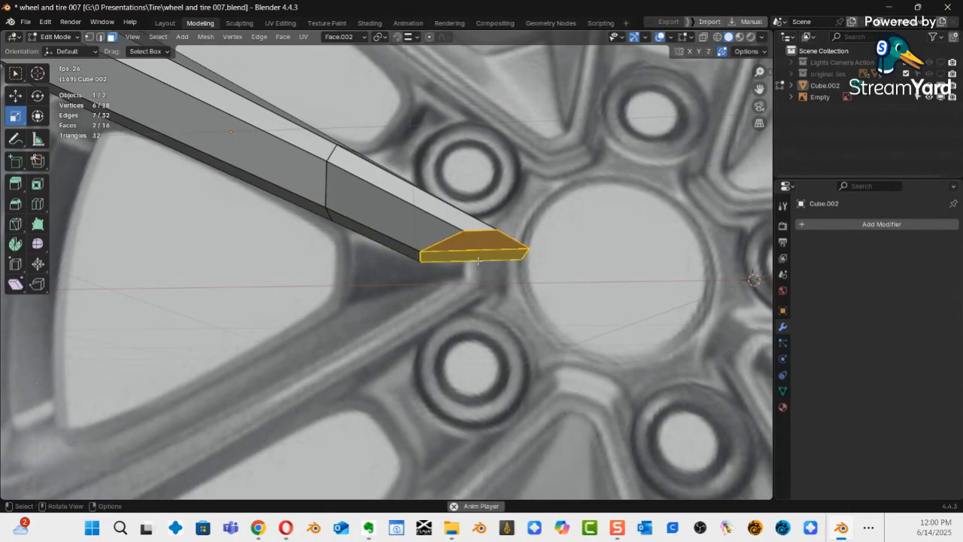
key("KP_7")
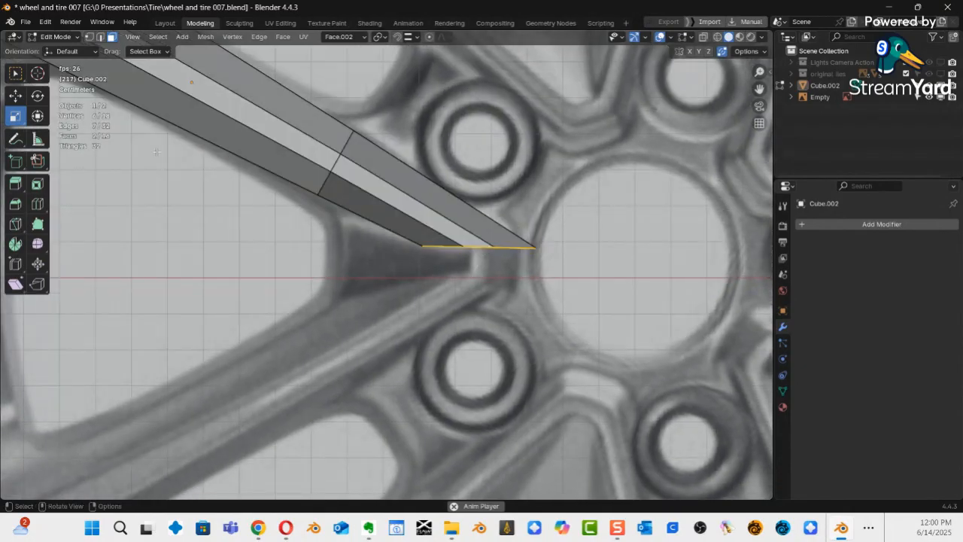
left_click(15, 96)
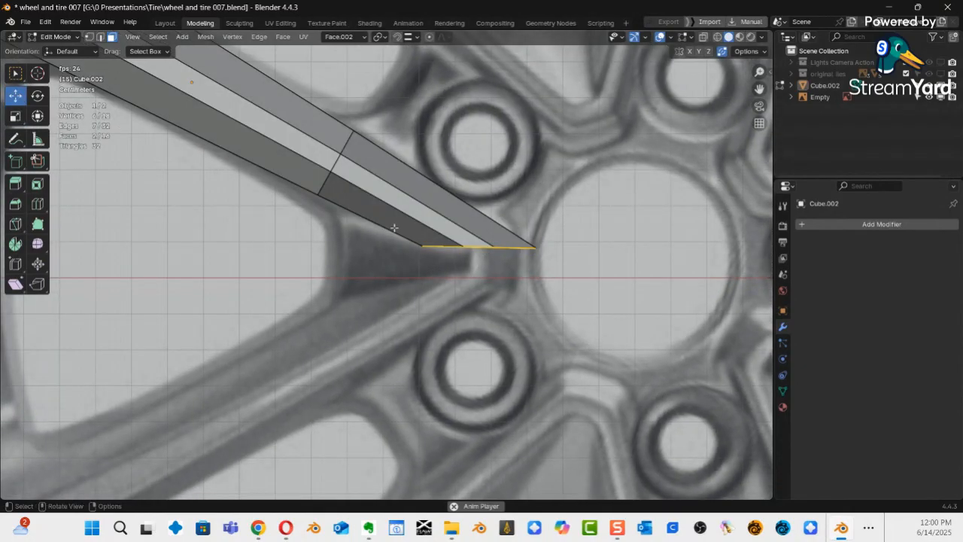
key("space")
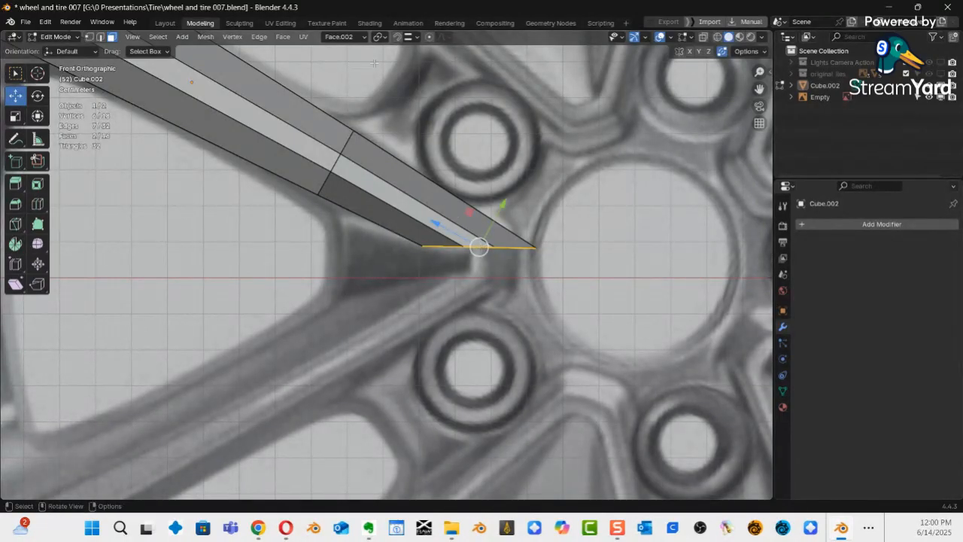
left_click(353, 37)
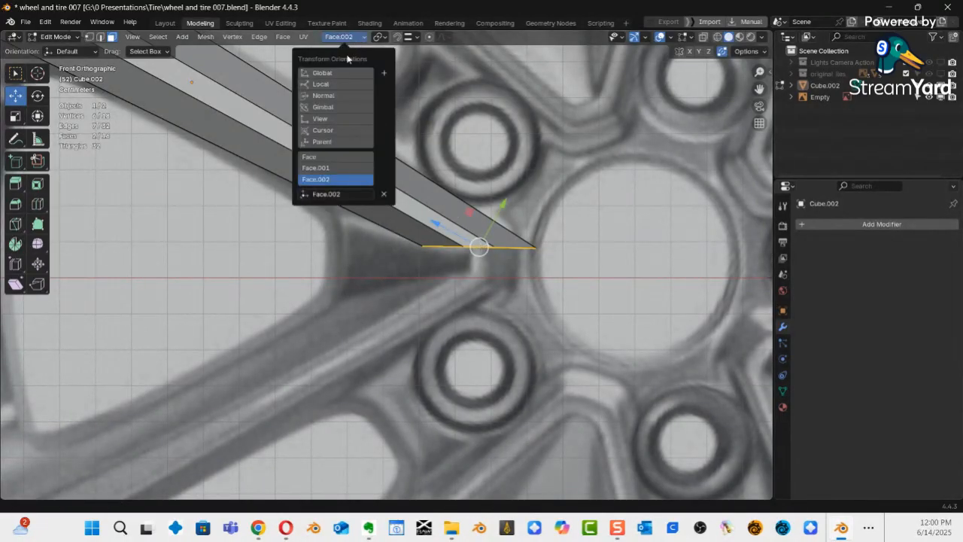
left_click(334, 95)
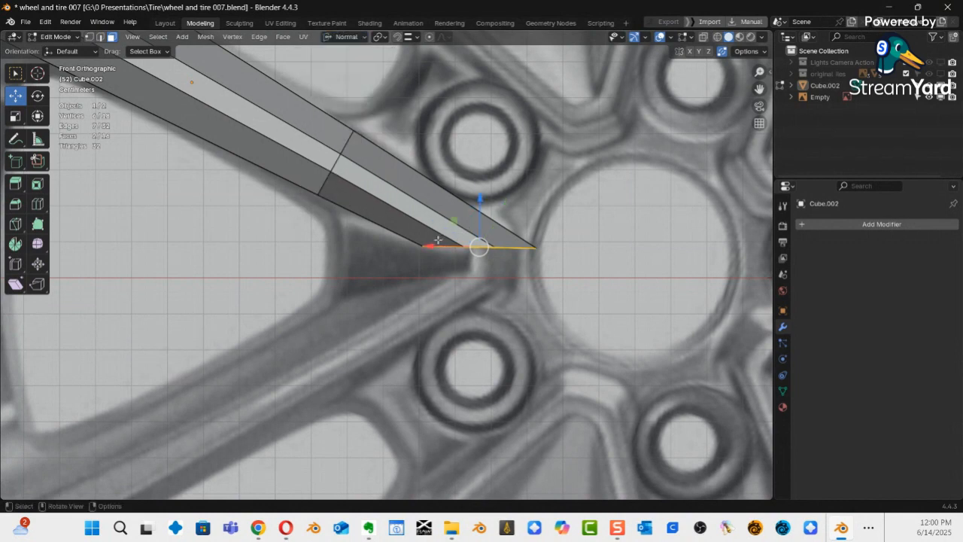
left_click_drag(438, 239, 459, 246)
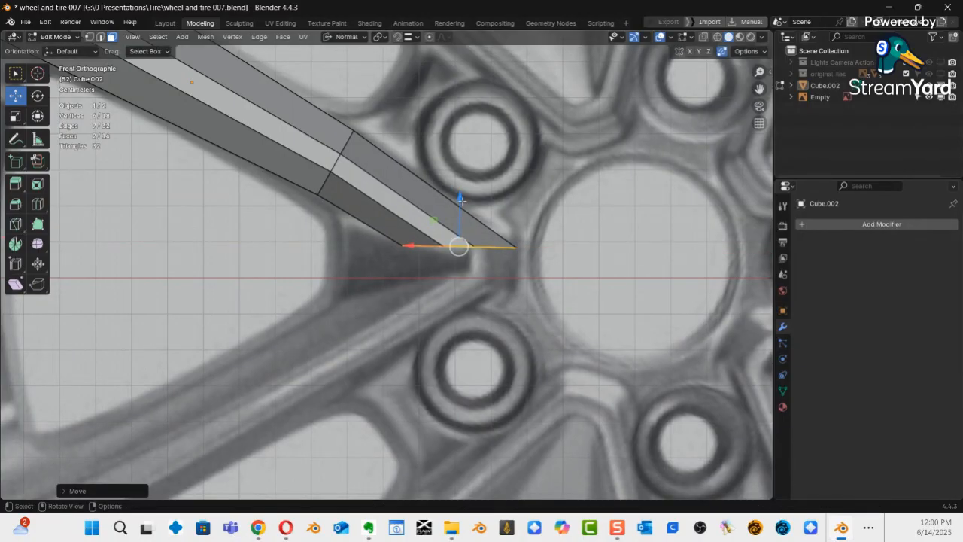
left_click_drag(461, 200, 462, 191)
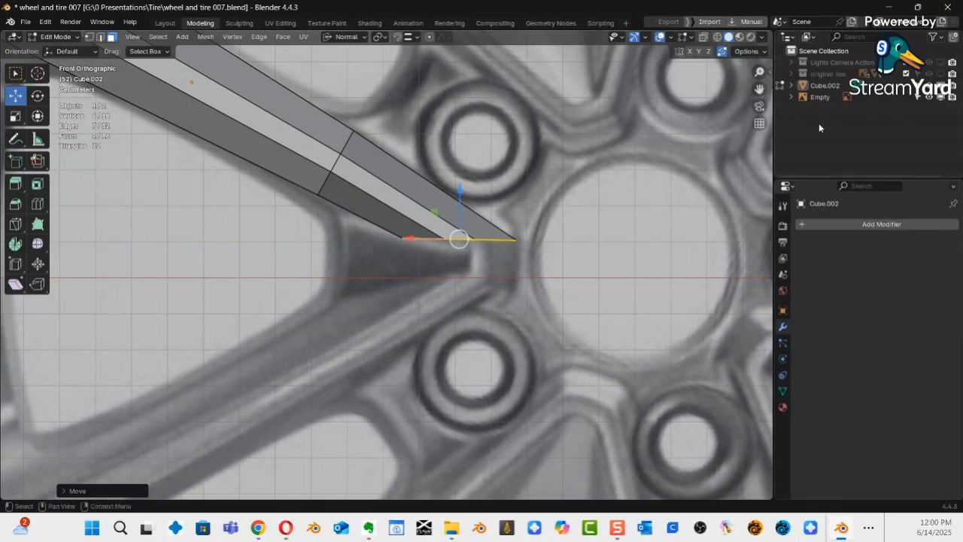
Show the original collection in the viewport to compare its hub area with the spoke, and hide it again.
left_click(941, 74)
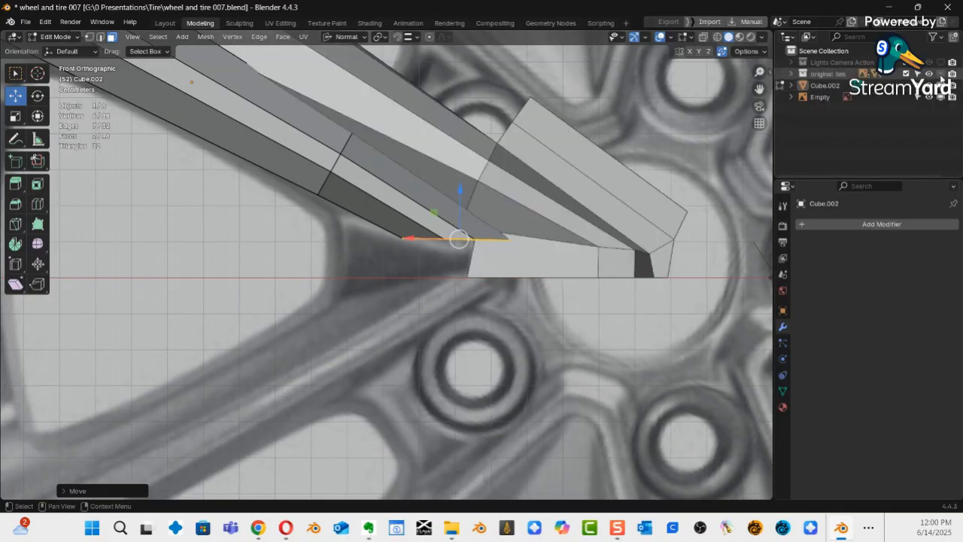
left_click(942, 76)
left_click(942, 77)
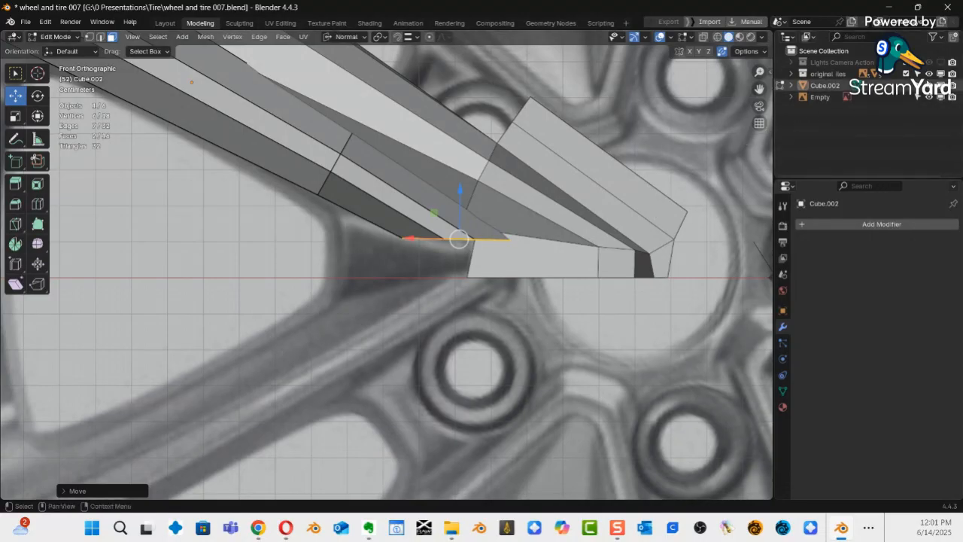
left_click(941, 74)
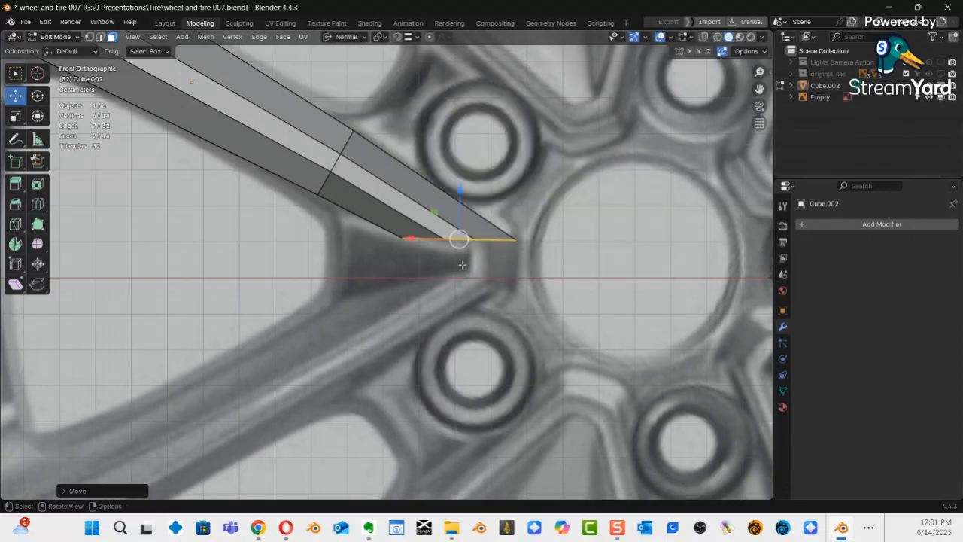
Extrude the hub-end faces a short distance toward the wheel's horizontal centerline and snap the 3D cursor to the extruded faces.
key("e")
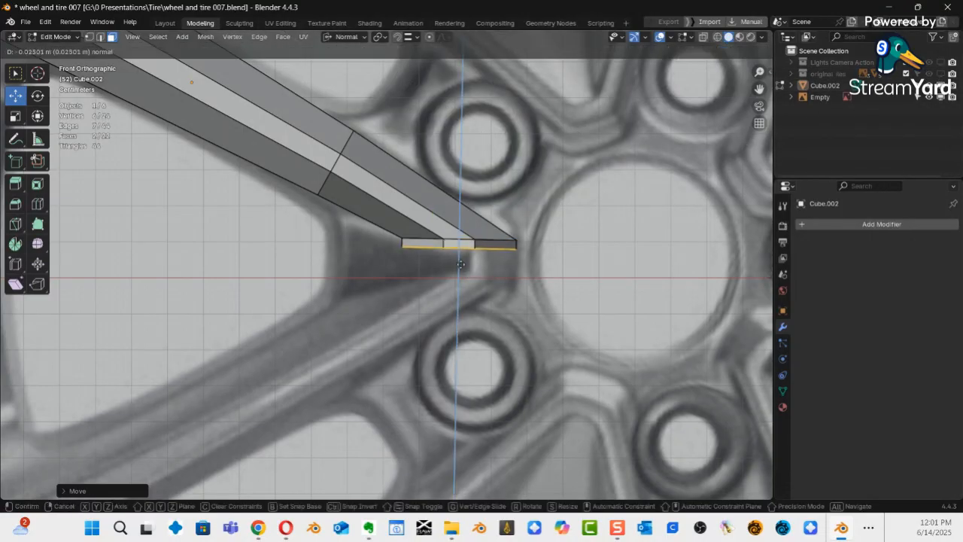
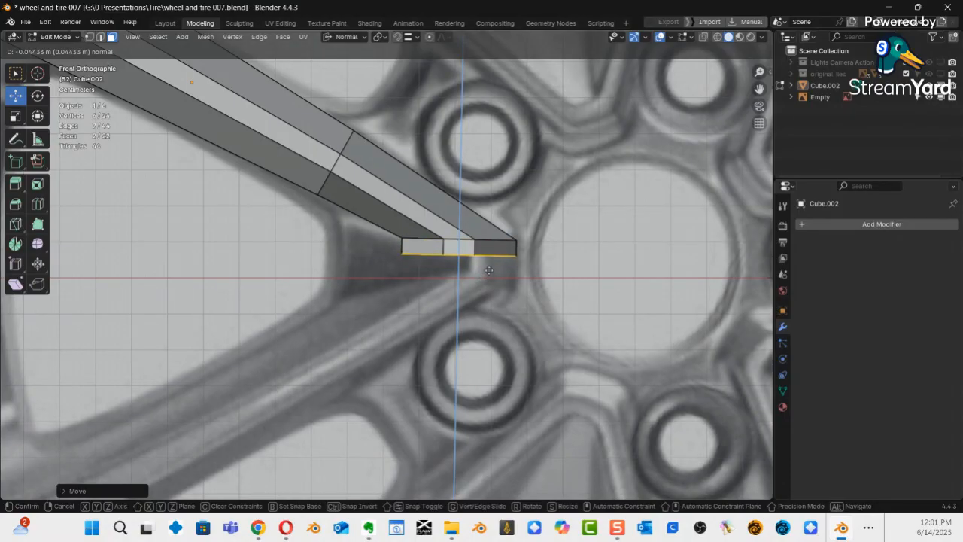
left_click(490, 273)
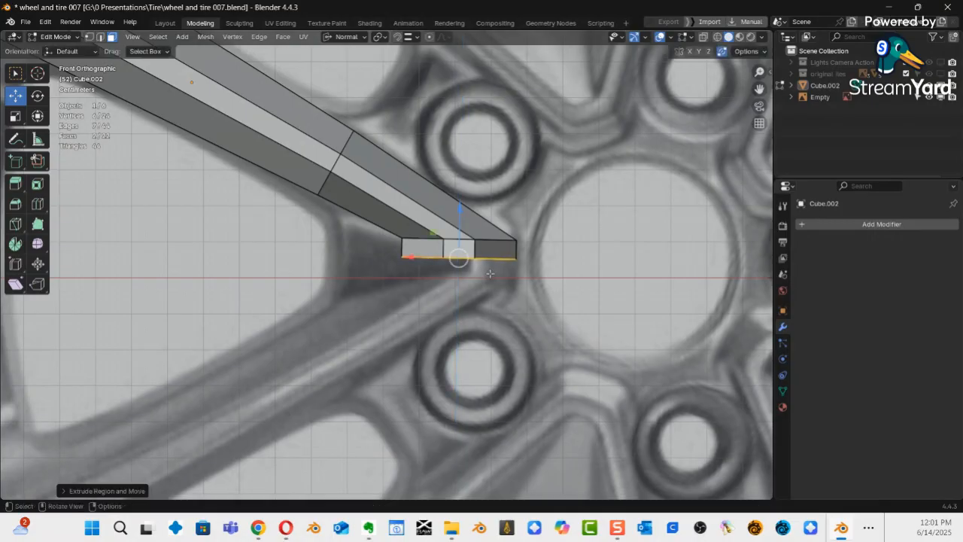
middle_click_drag(513, 275, 532, 247)
key("shift+s")
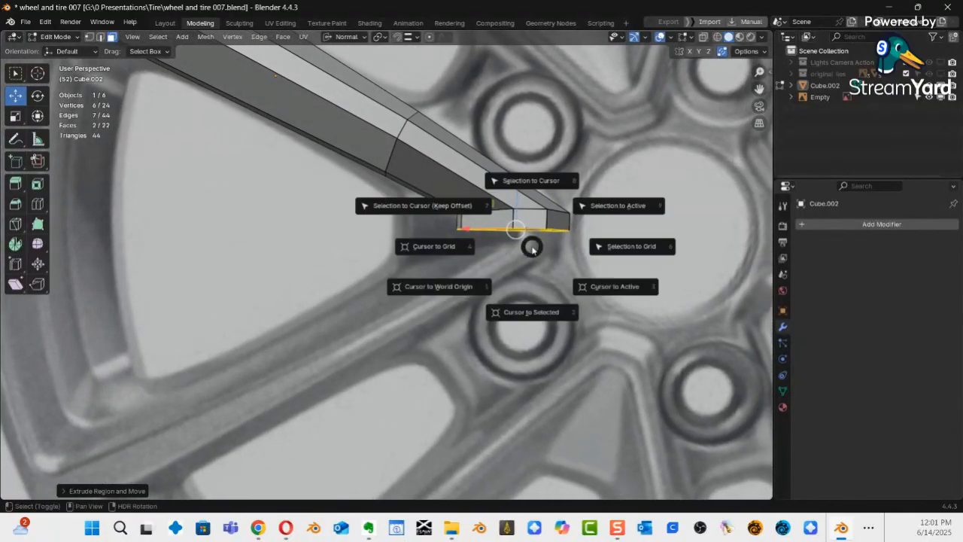
left_click(535, 314)
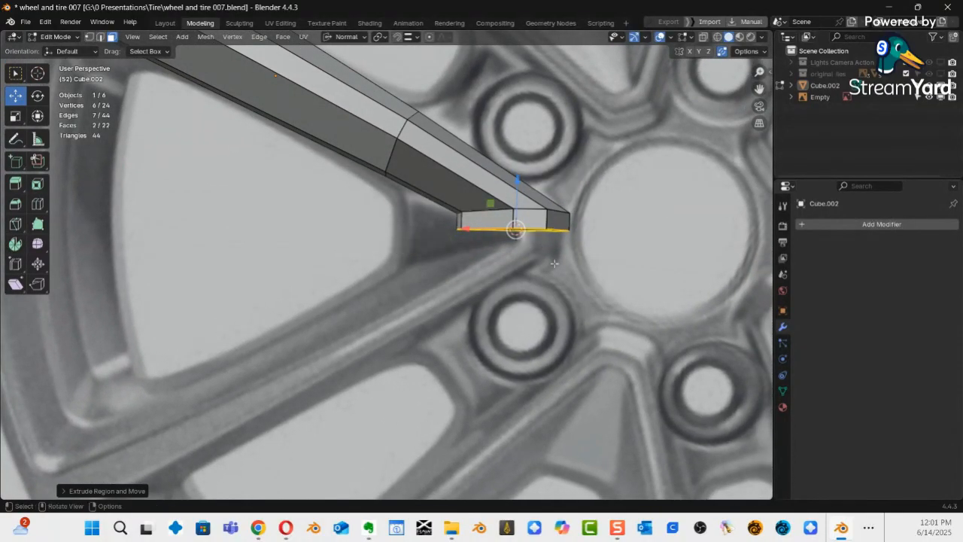
Switch to Object Mode and try to set the spoke's origin to the 3D cursor.
middle_click_drag(554, 263, 534, 283)
key("ctrl+Tab")
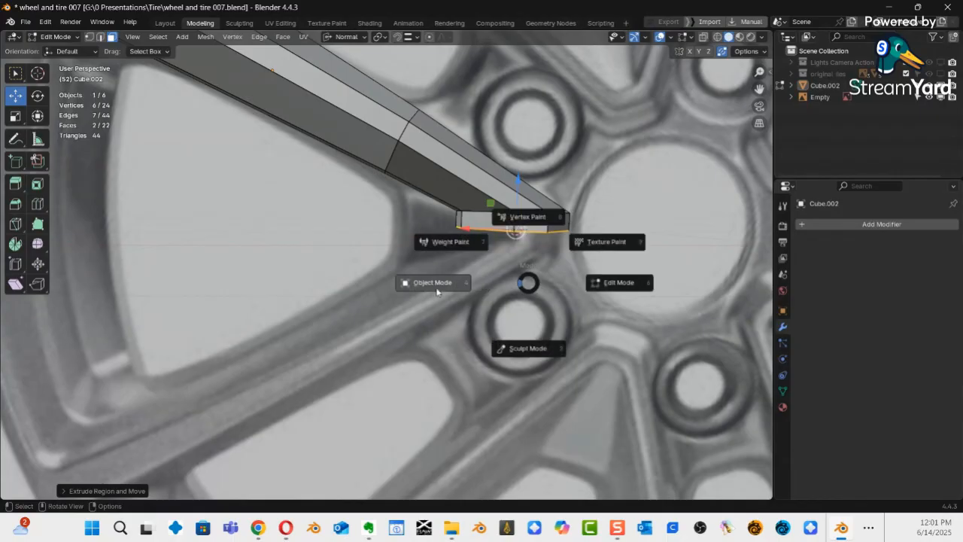
left_click(435, 284)
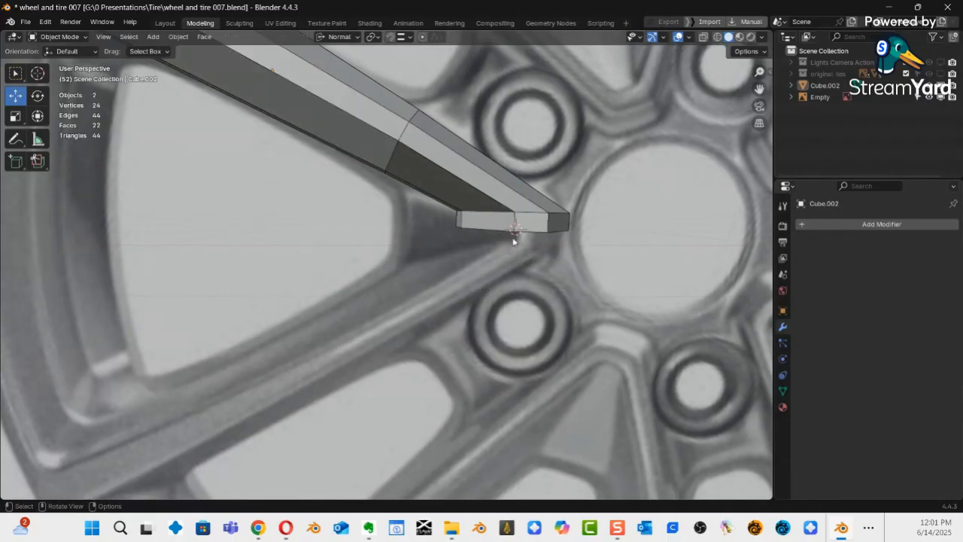
middle_click_drag(514, 242, 516, 238)
scroll(480, 282, "down", 3)
mouse_move(480, 283)
middle_mouse_down()
mouse_move(497, 228)
mouse_move(482, 279)
mouse_move(480, 271)
middle_mouse_up()
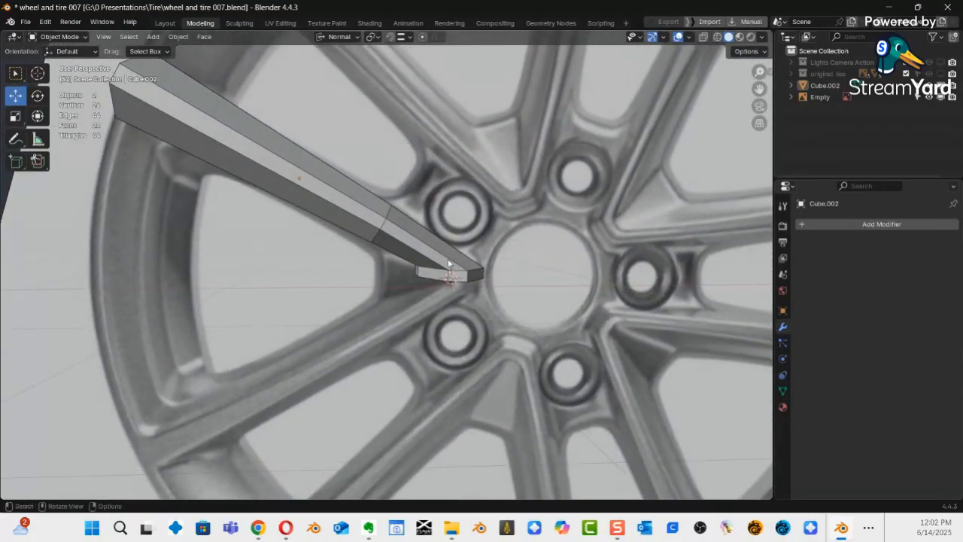
right_click(446, 263)
mouse_move(425, 319)
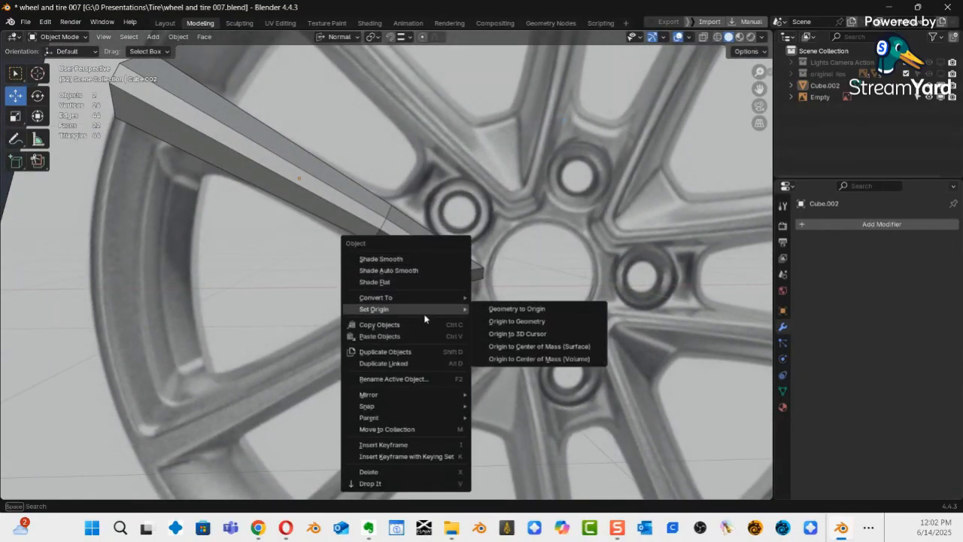
left_click(530, 340)
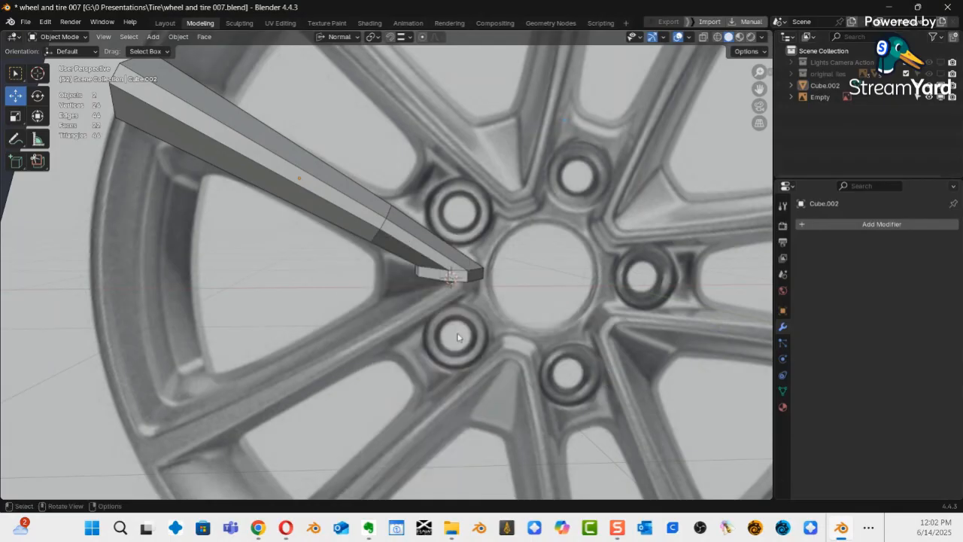
middle_click_drag(460, 306, 483, 290)
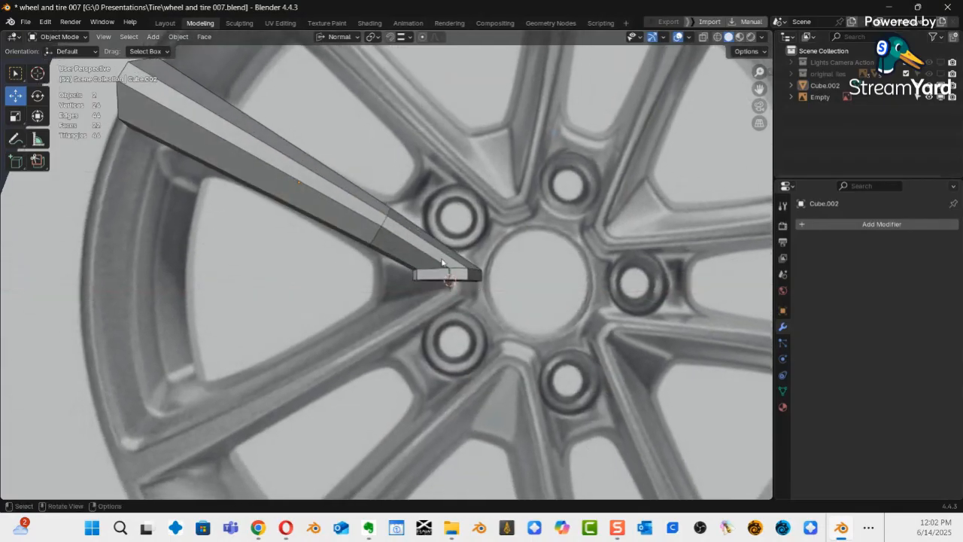
Select the spoke object and set its origin to the 3D cursor at the hub end.
left_click(406, 249)
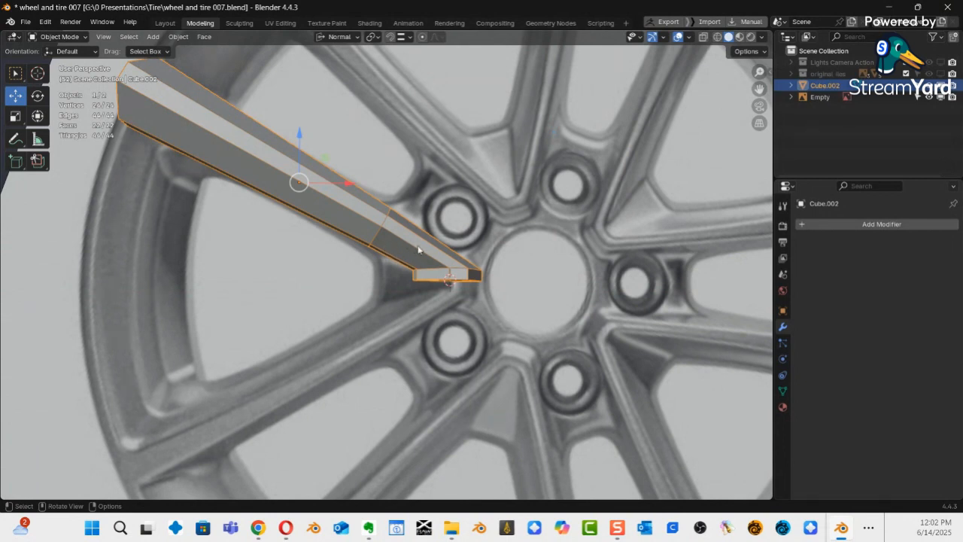
left_click(373, 37)
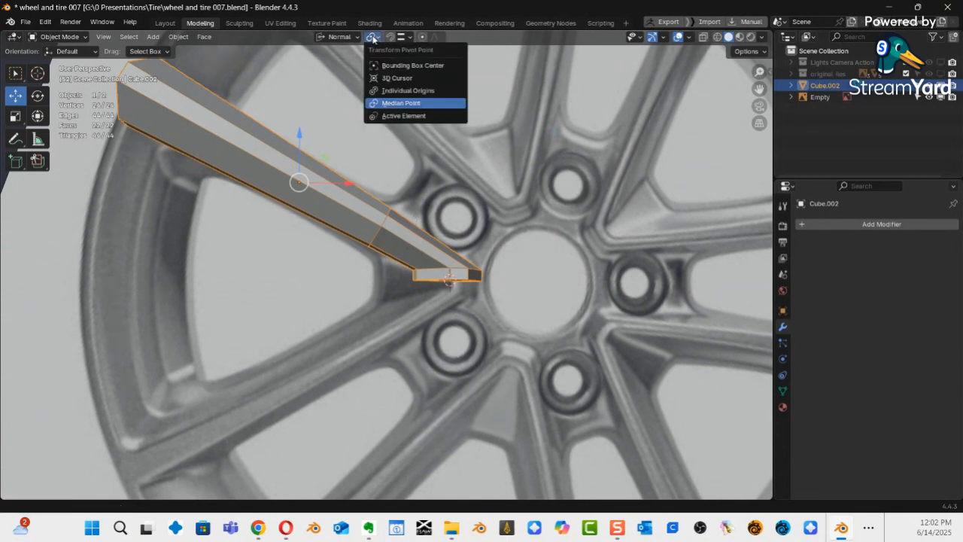
right_click(354, 201)
mouse_move(354, 202)
left_click(442, 227)
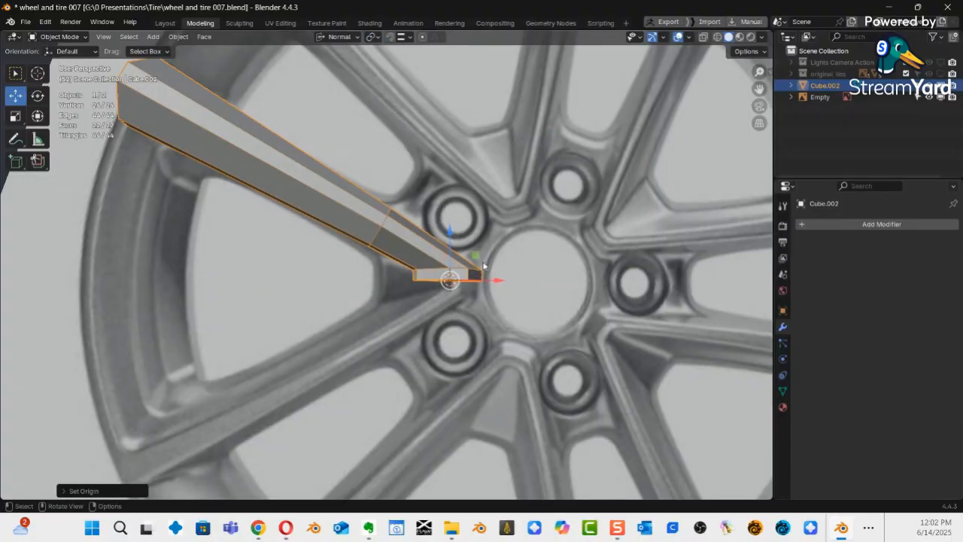
Add a Mirror modifier to the spoke and mirror it on the Z axis only.
middle_click_drag(460, 268, 467, 204)
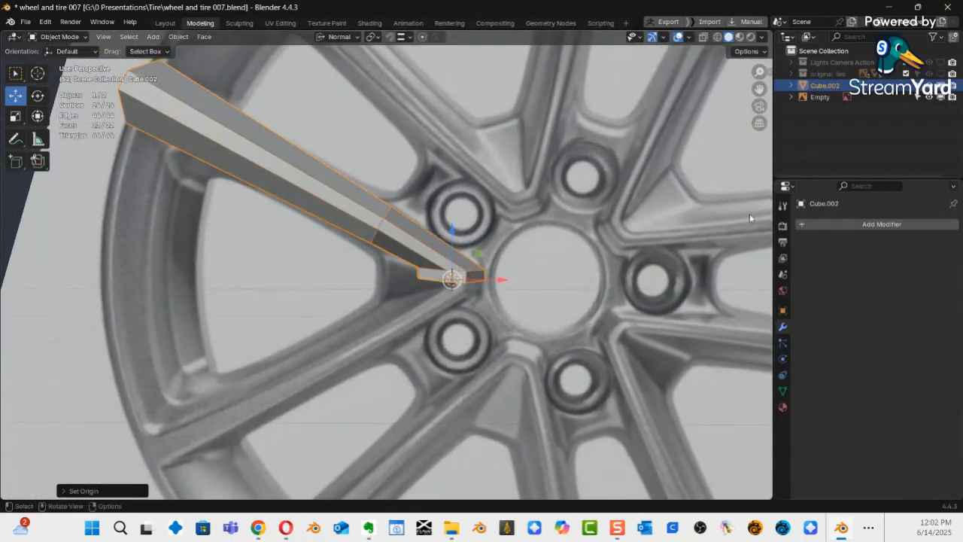
left_click(839, 224)
mouse_move(828, 265)
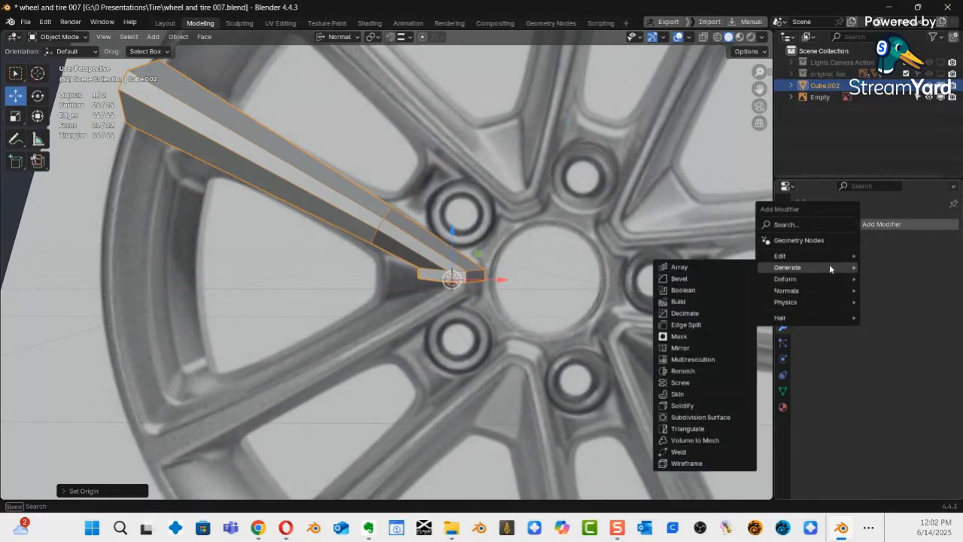
left_click(719, 349)
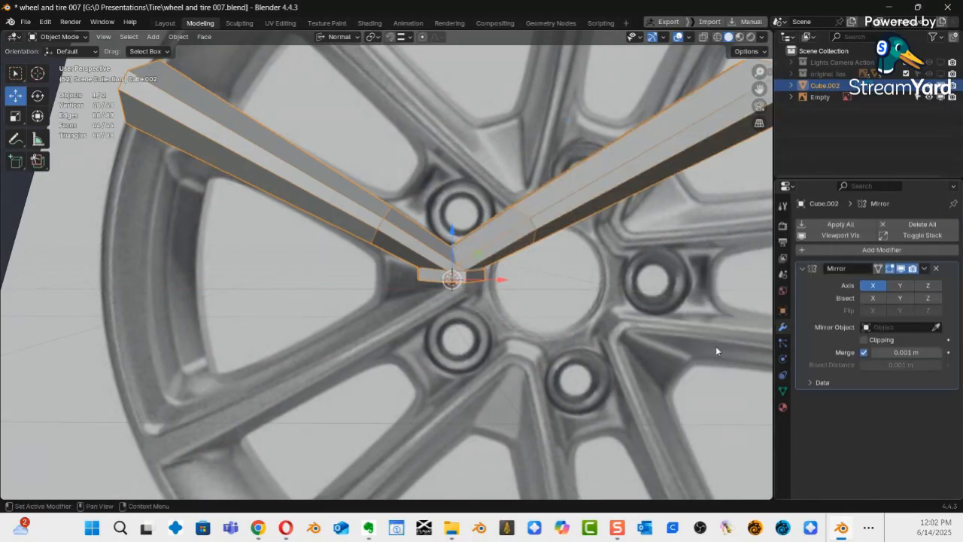
left_click(928, 286)
left_click(871, 288)
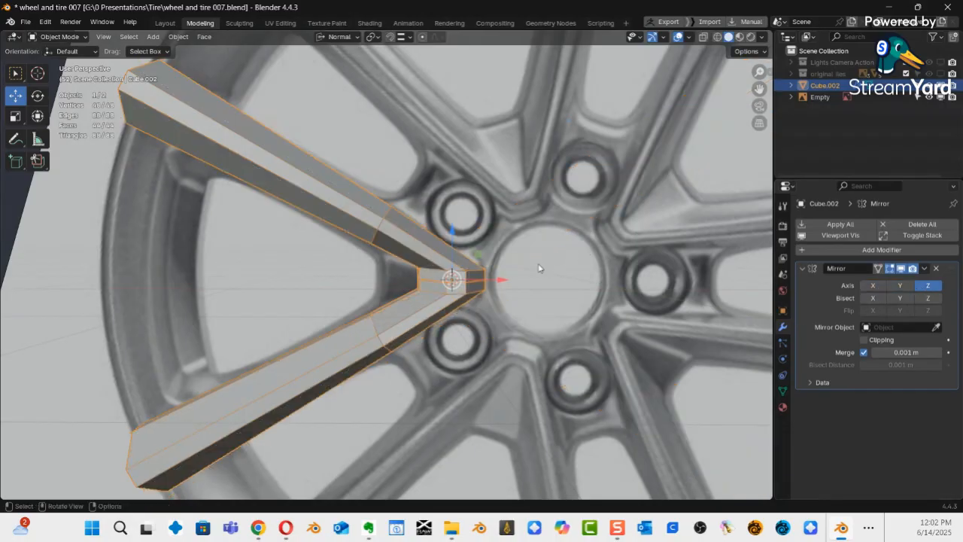
Inspect the seam between the mirrored spoke halves and turn off the Mirror modifier's viewport display to expose the inner end faces.
middle_click_drag(492, 307, 453, 308)
scroll(456, 302, "up", 4)
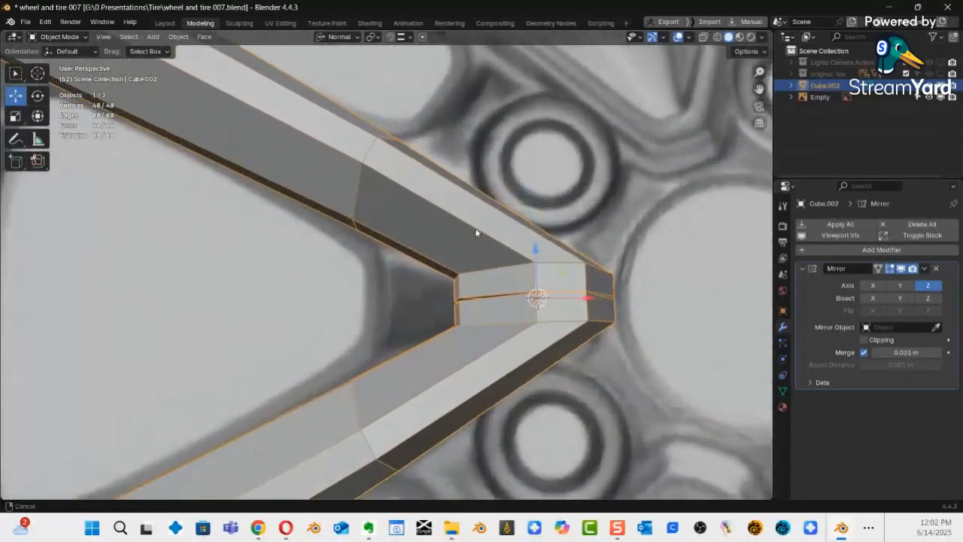
middle_click_drag(477, 230, 469, 292)
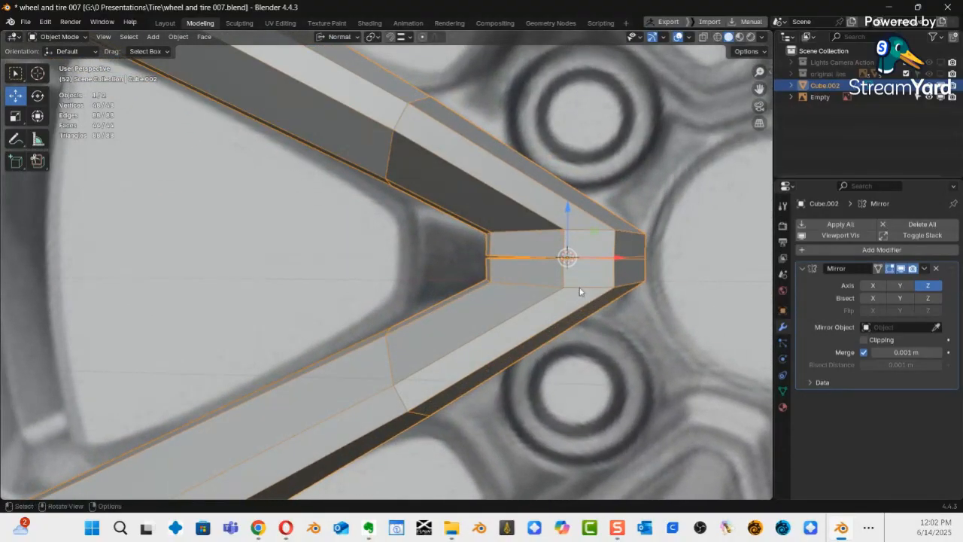
left_click(901, 269)
middle_click_drag(602, 276, 409, 284)
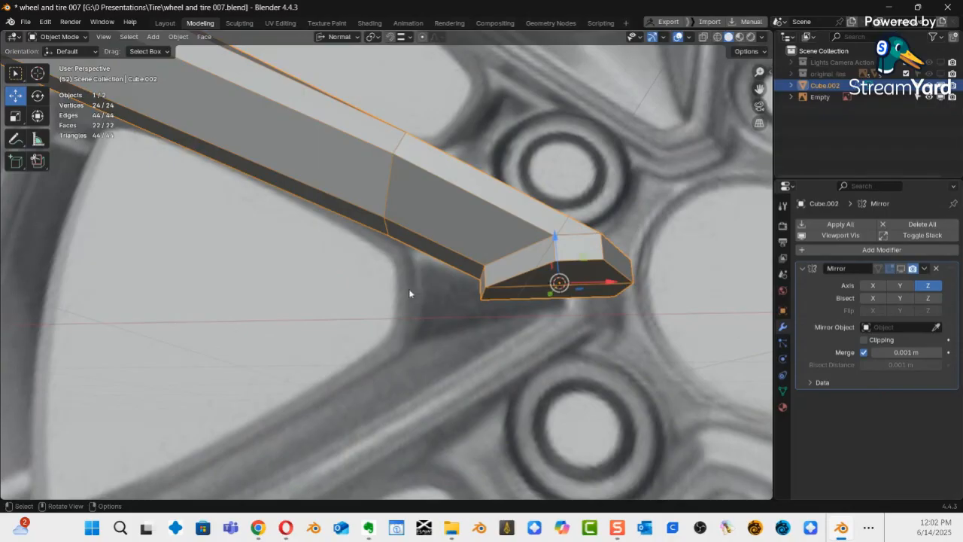
In Edit Mode, move the small inner face at the spoke's hub end along its normal, away from the hub, to line up below the spoke's lower corner.
mouse_move(505, 312)
middle_mouse_down()
mouse_move(500, 282)
mouse_move(482, 299)
mouse_move(484, 318)
mouse_move(457, 275)
mouse_move(471, 292)
mouse_move(481, 273)
middle_mouse_up()
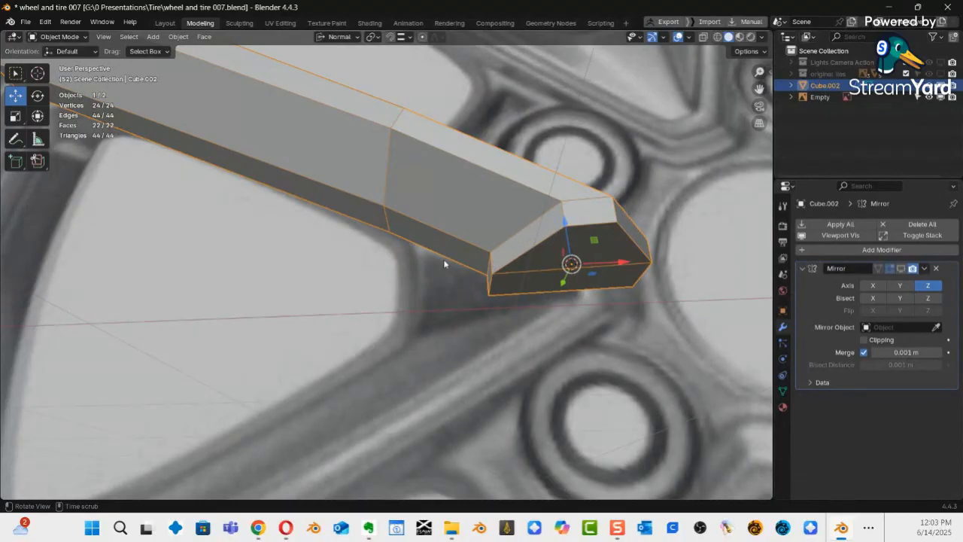
middle_click_drag(444, 264, 456, 288)
key("ctrl+Tab")
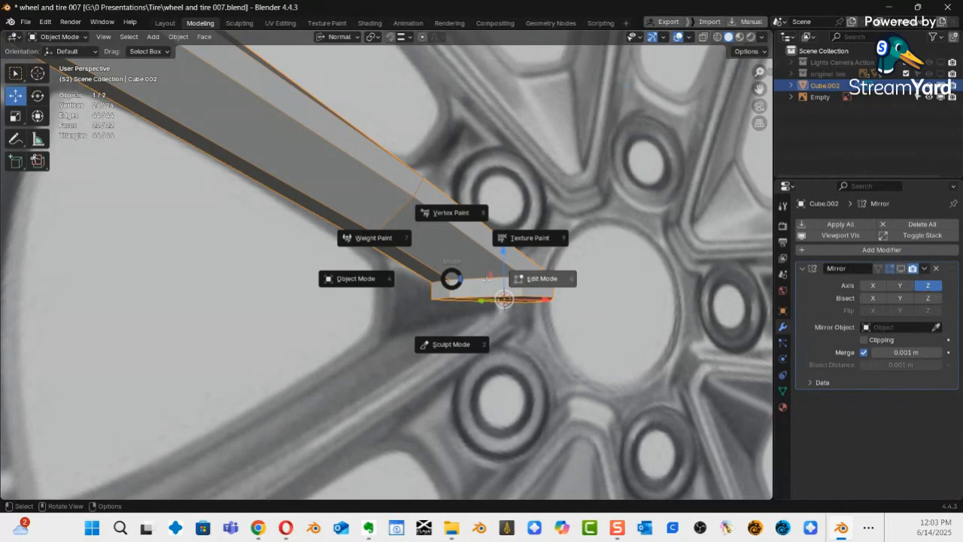
left_click(487, 279)
left_click(442, 290)
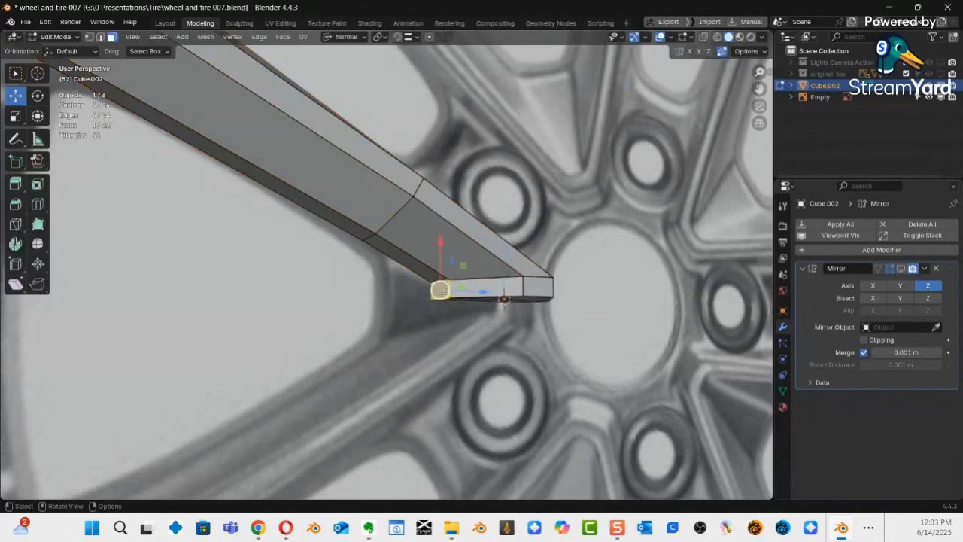
middle_click_drag(480, 298, 458, 282)
key("KP_1")
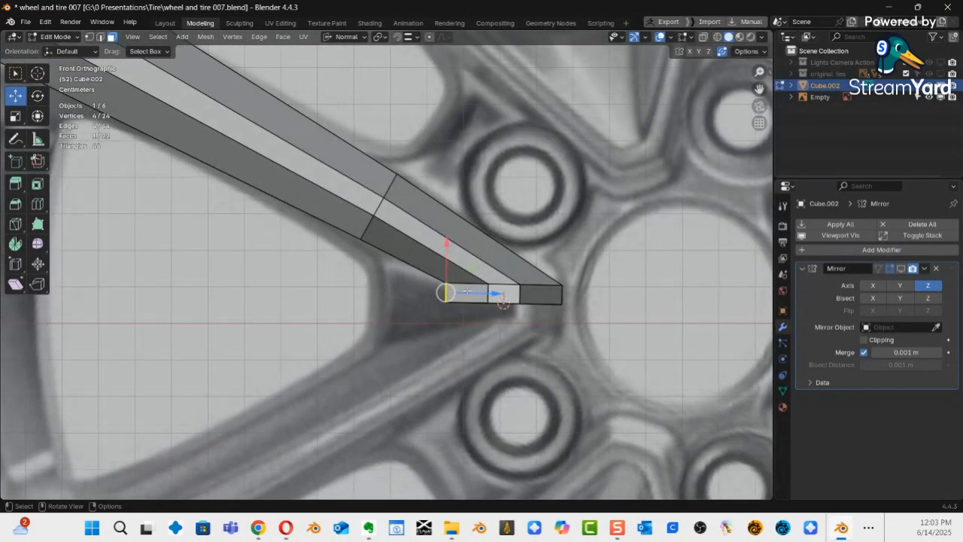
key("g")
key("z")
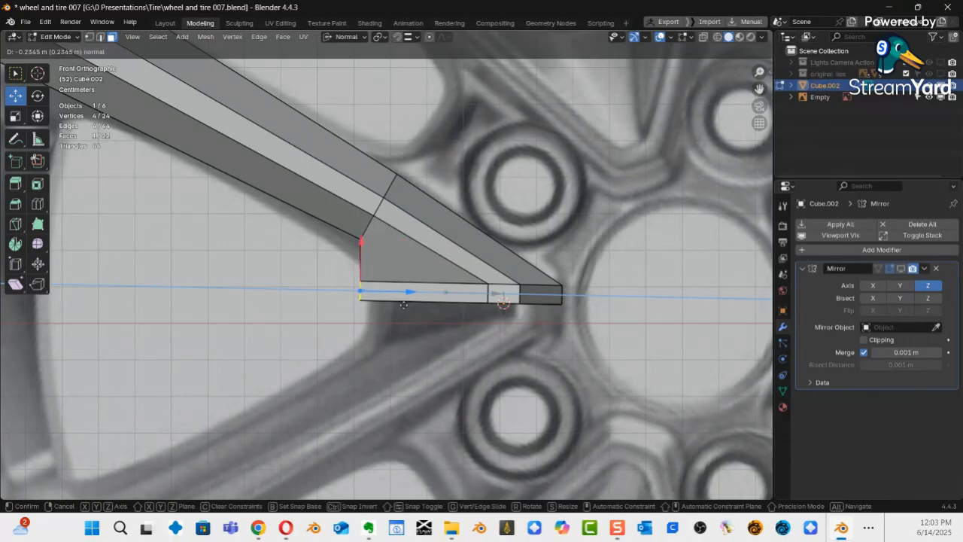
left_click(404, 305)
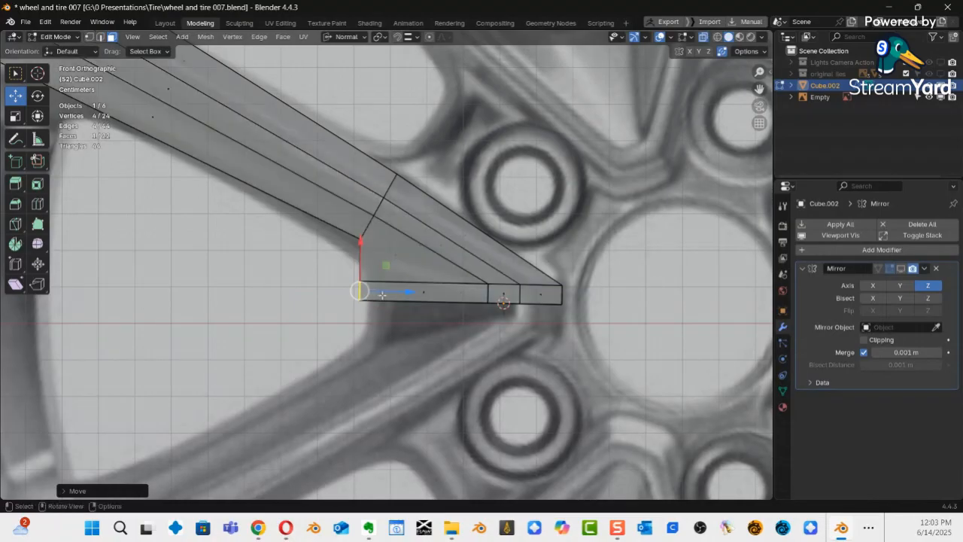
left_click_drag(407, 293, 405, 298)
Select the edge loop crossing the spoke at the bend and slide it slightly toward the hub.
key("2")
left_click(385, 191)
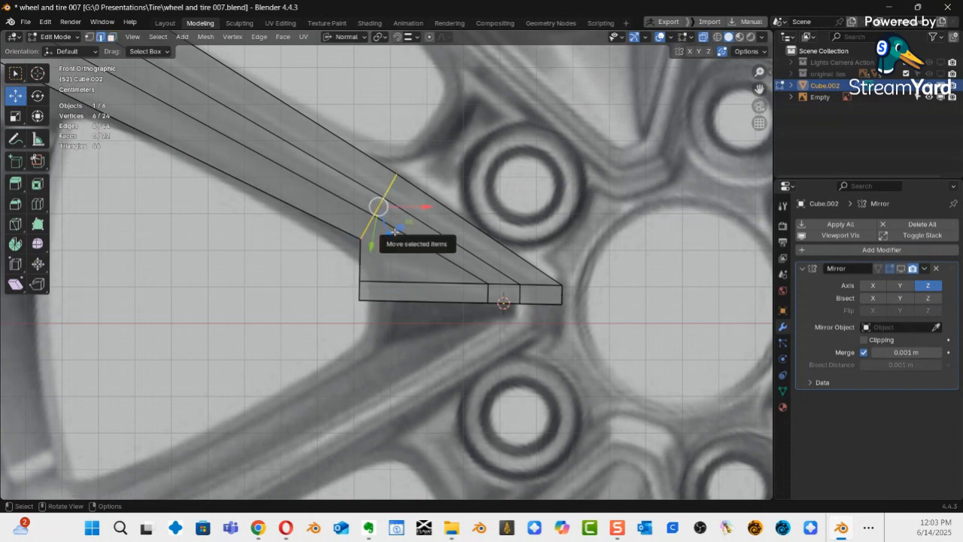
key("g")
key("g")
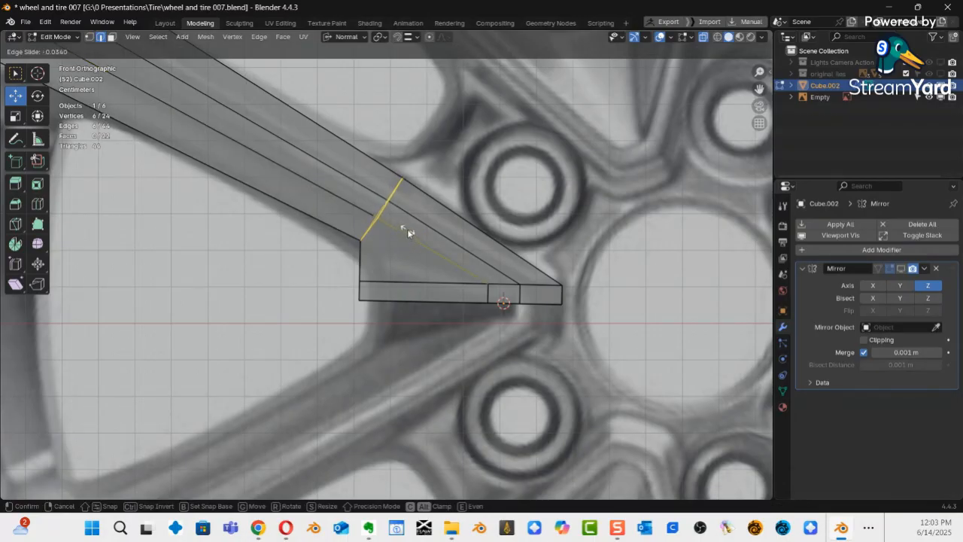
left_click(407, 229)
Select the two stacked narrow faces on the inner side of the hub end and move them slightly toward the hub.
left_click(362, 265, "alt")
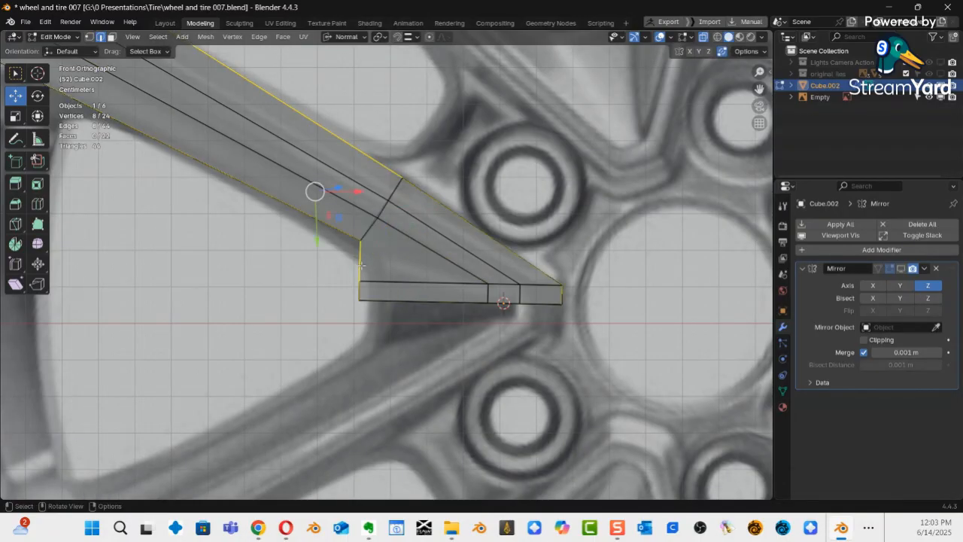
middle_click_drag(330, 280, 359, 267)
key("3")
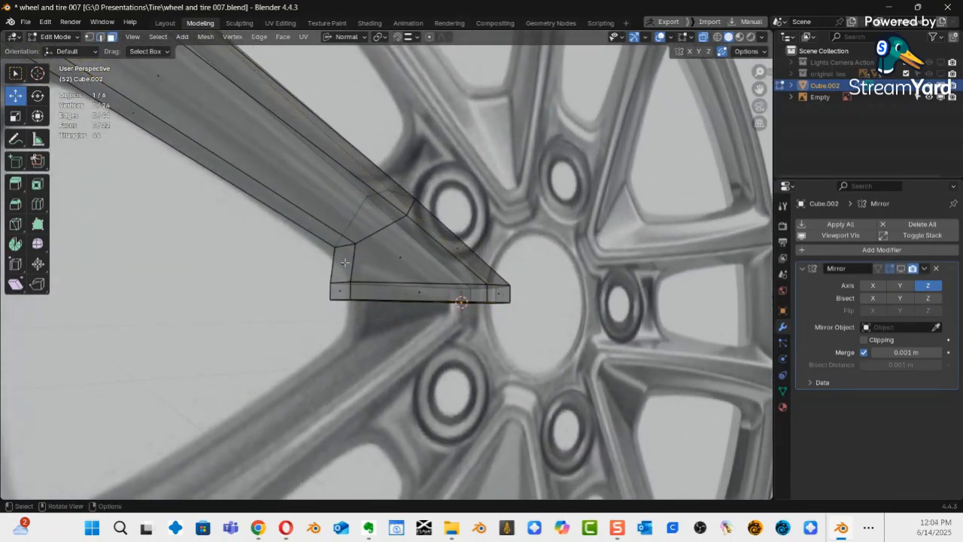
left_click(342, 265)
left_click(338, 291, "shift")
key("KP_1")
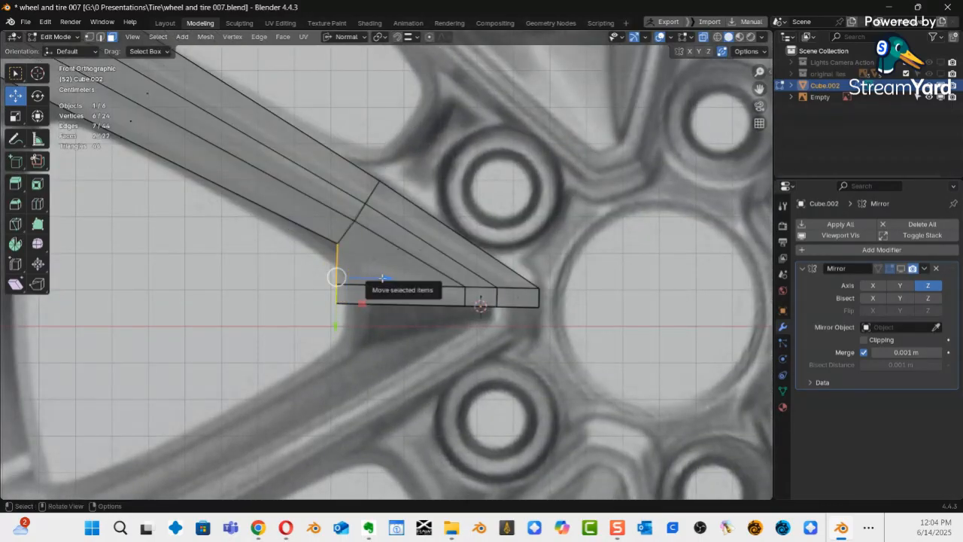
left_click_drag(386, 279, 396, 283)
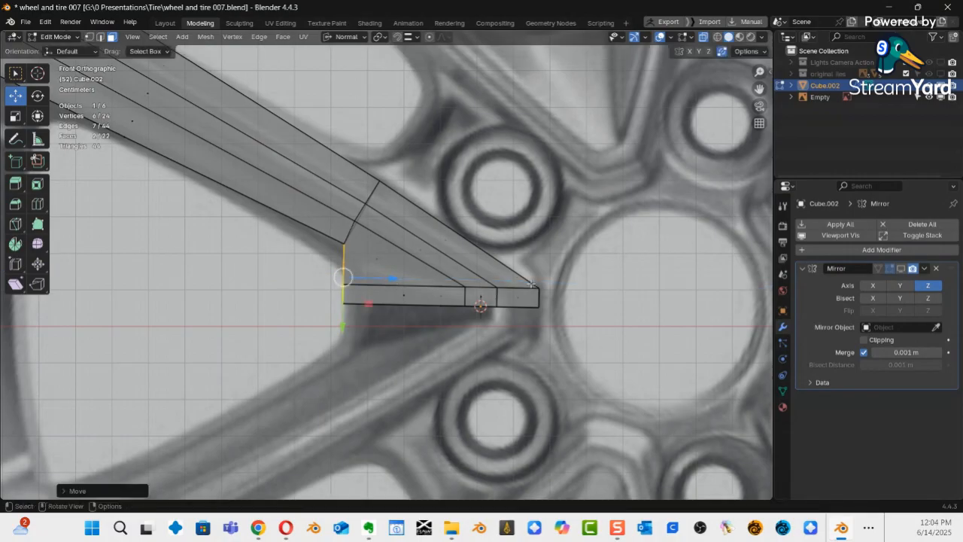
Select the two bottom faces of the hub end and flatten them by scaling to 0 along normal Z.
mouse_move(478, 298)
middle_mouse_down()
mouse_move(488, 296)
mouse_move(474, 286)
middle_mouse_up()
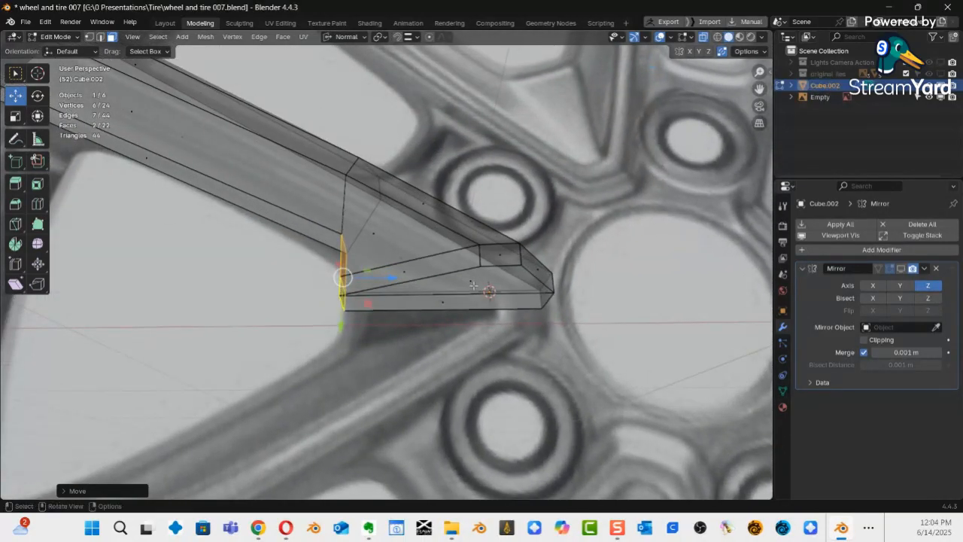
left_click(474, 284)
key("shift")
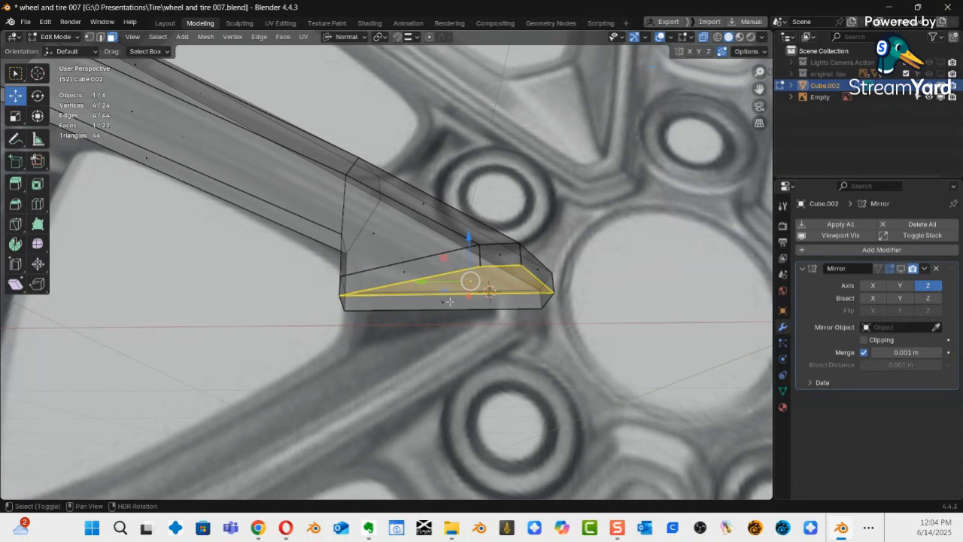
left_click(450, 302, "shift")
middle_click_drag(478, 311, 484, 326)
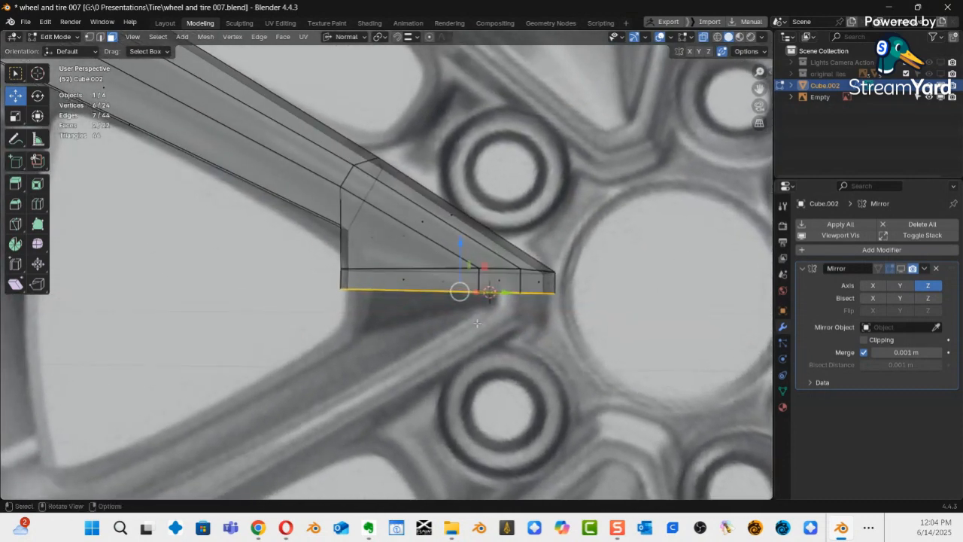
key("s")
type("z")
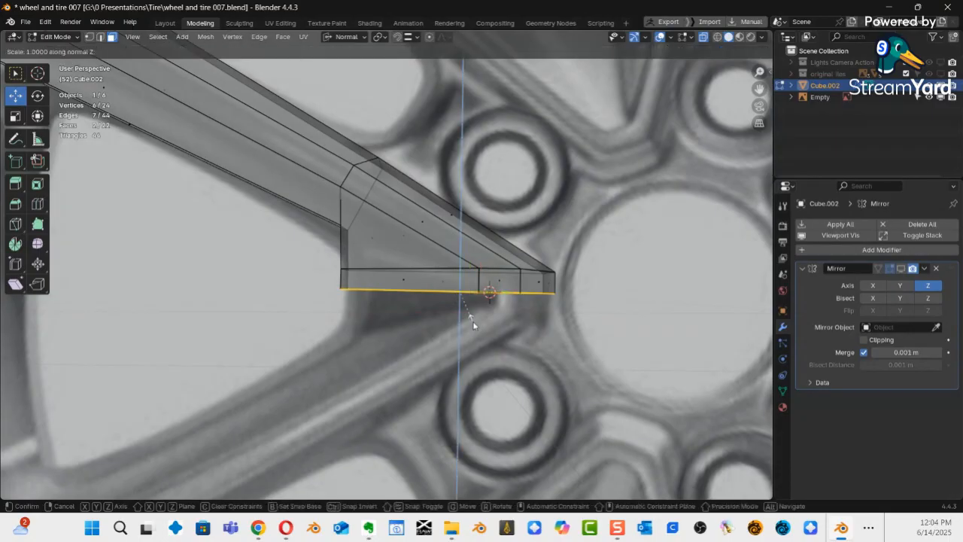
type("0")
key("Return")
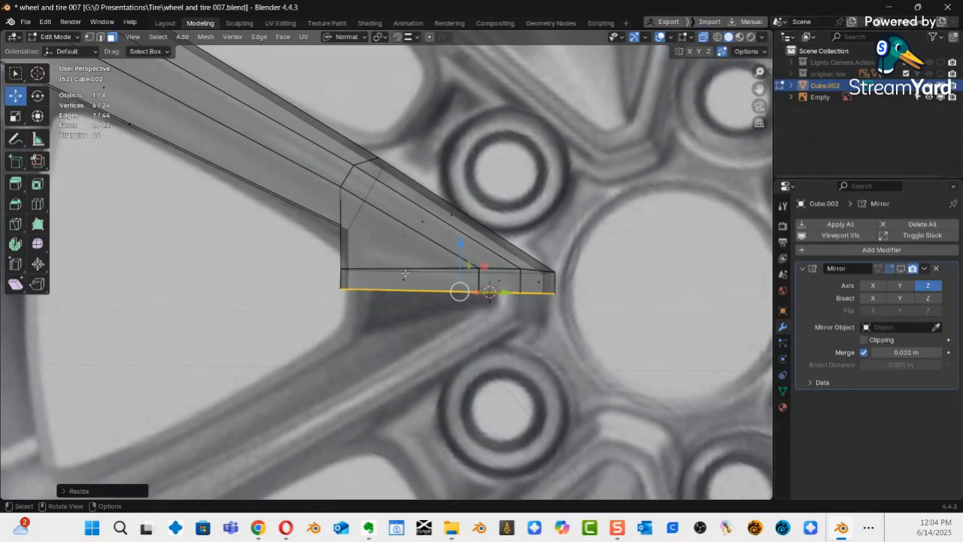
Raise the horizontal edge between the two narrow inner side faces to just below the spoke's lower corner.
middle_click_drag(406, 273, 445, 272)
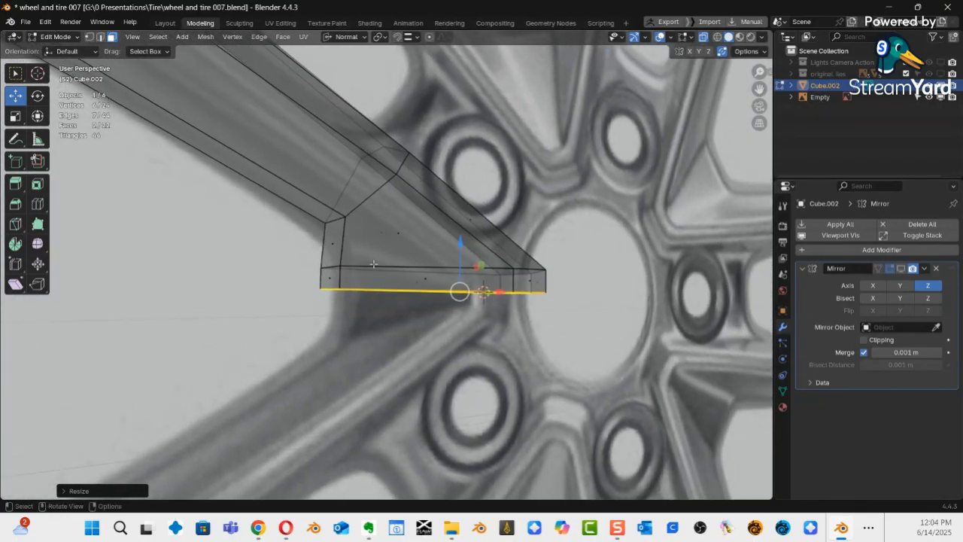
key("2")
left_click(337, 264)
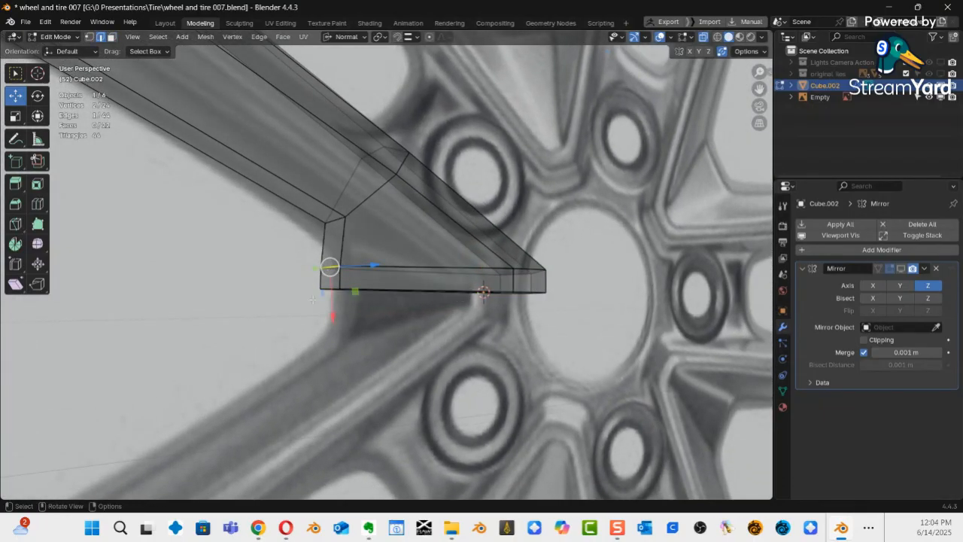
key("KP_1")
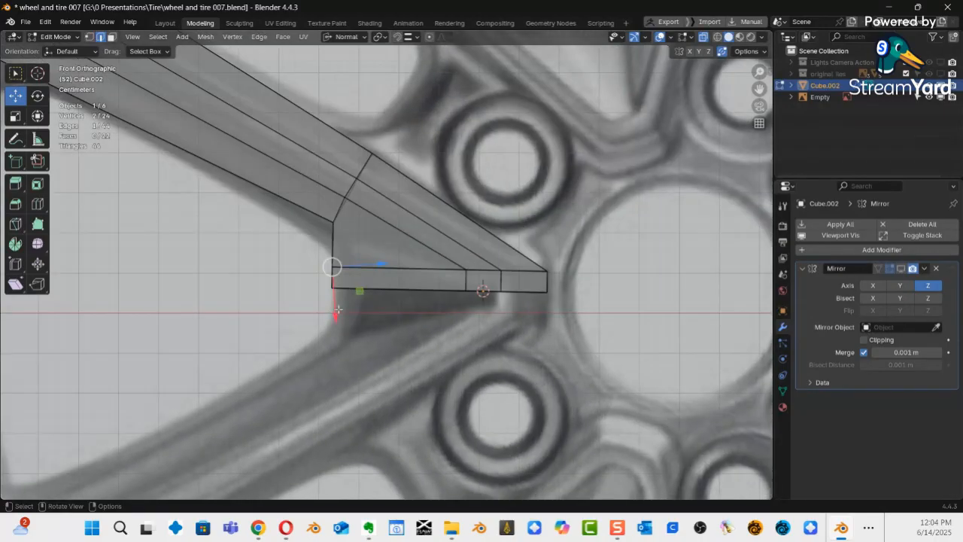
left_click_drag(337, 315, 358, 274)
Select the edge loop at the spoke's bend and slide it slightly outward, away from the hub.
middle_click_drag(397, 312, 373, 184)
left_click(364, 156)
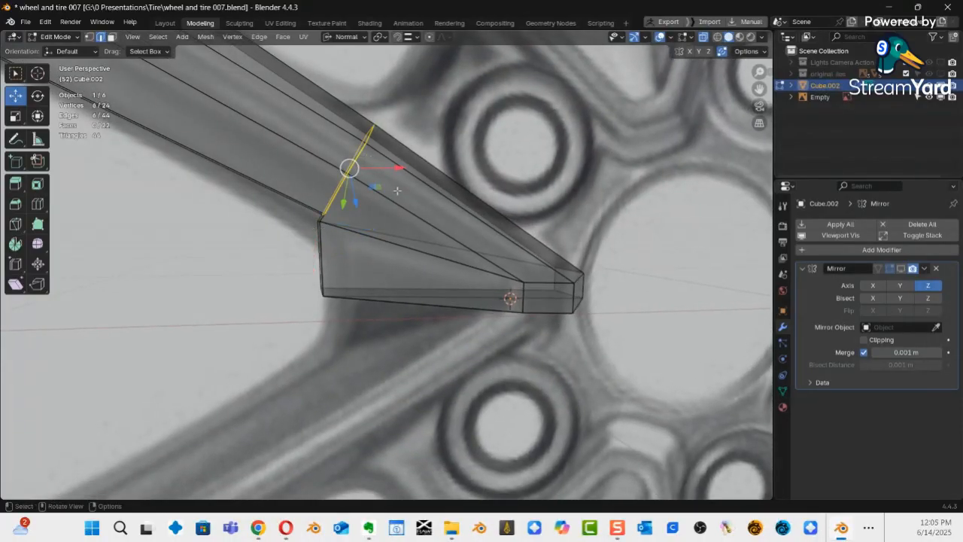
key("KP_1")
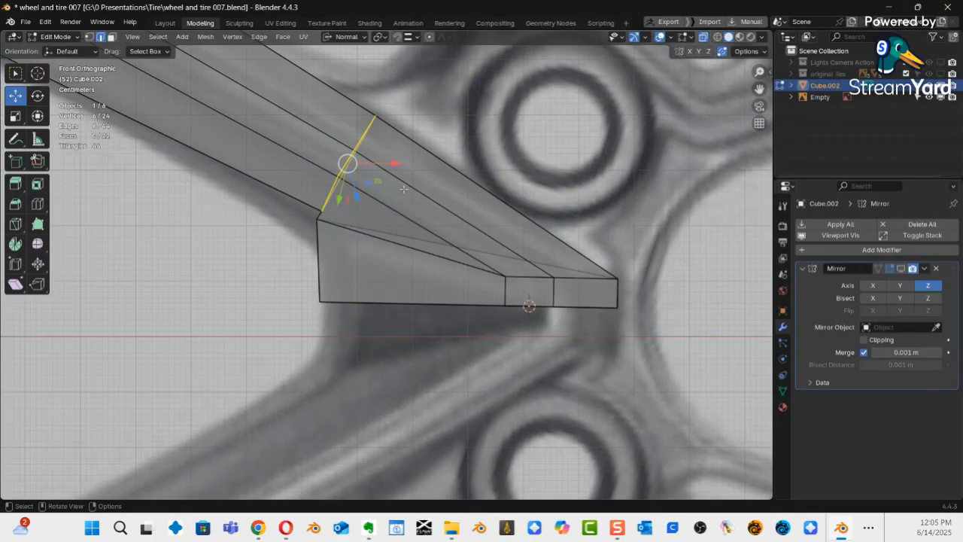
key("g")
key("g")
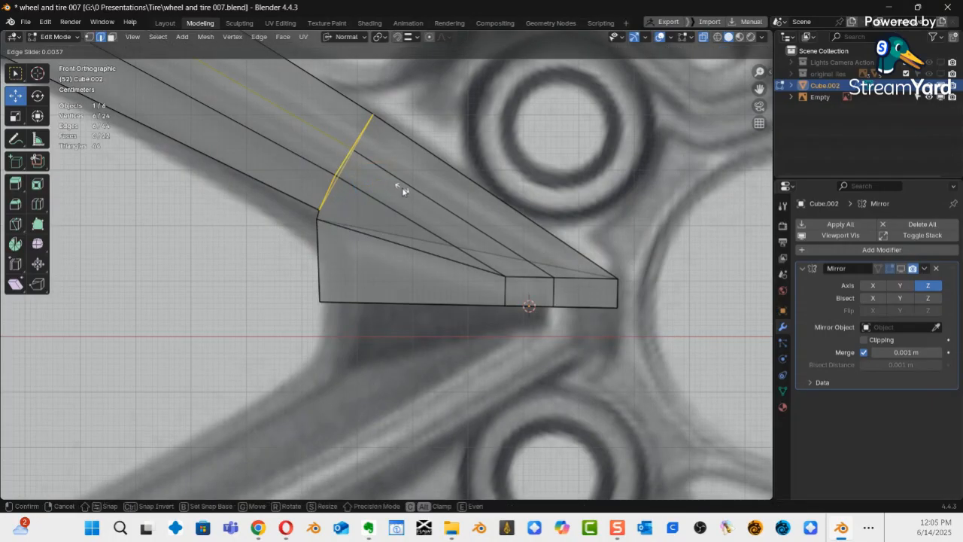
left_click(401, 189)
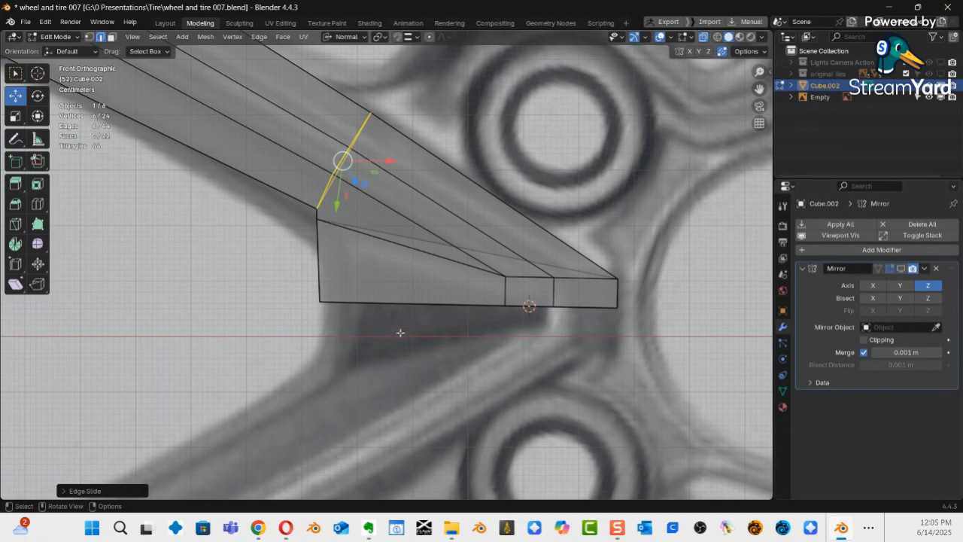
Select the vertical front edge of the inner side face and nudge it slightly along its normal toward the hub.
middle_click_drag(422, 311, 497, 291)
left_click(328, 261)
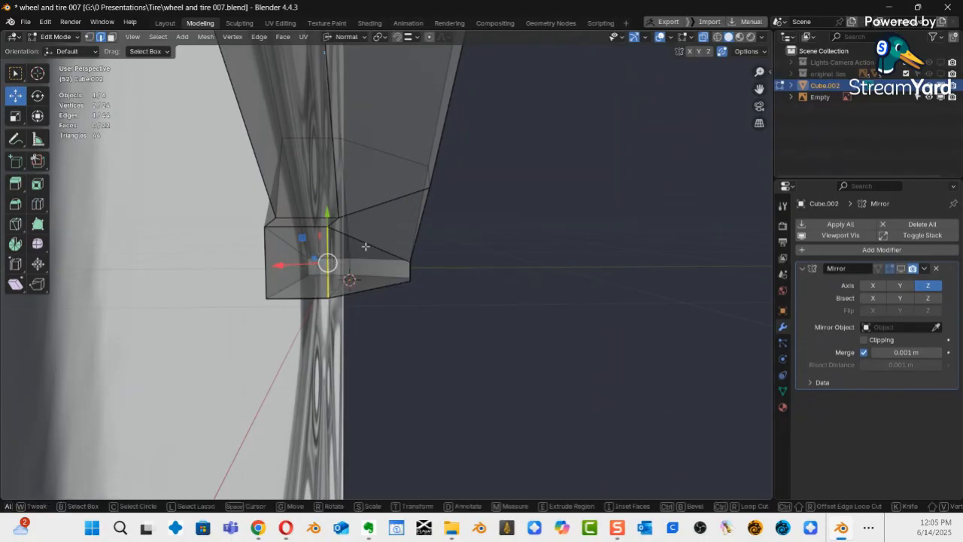
key("KP_1")
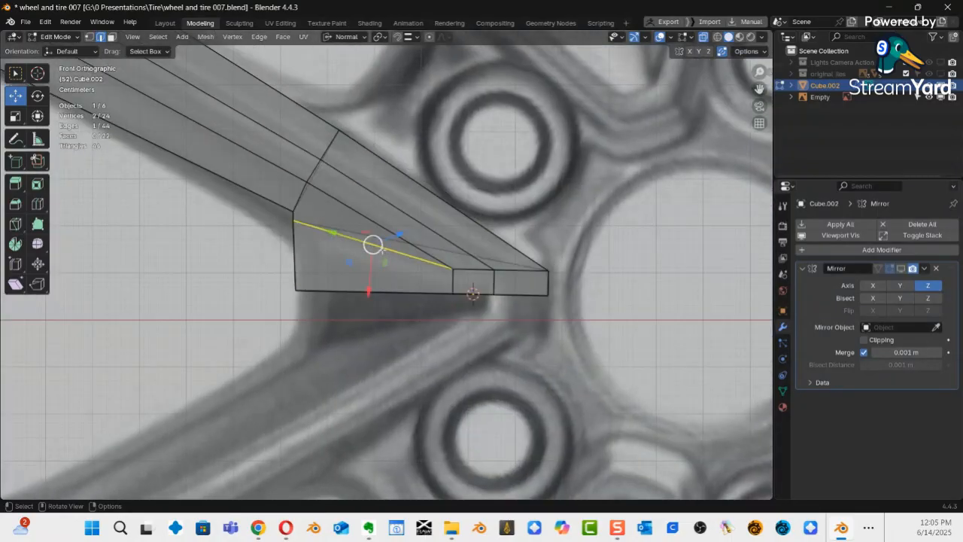
key("KP_3")
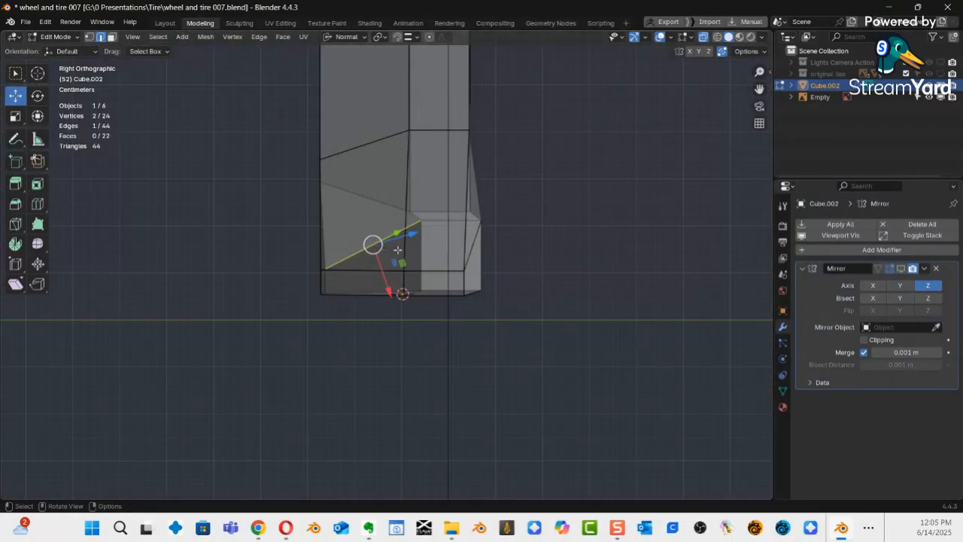
middle_click_drag(431, 269, 258, 261)
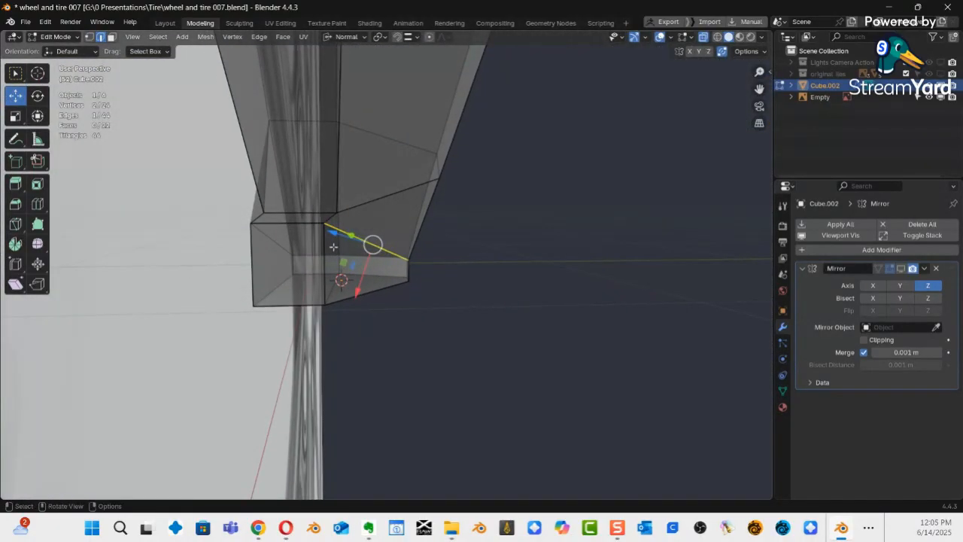
middle_click_drag(323, 262, 301, 267)
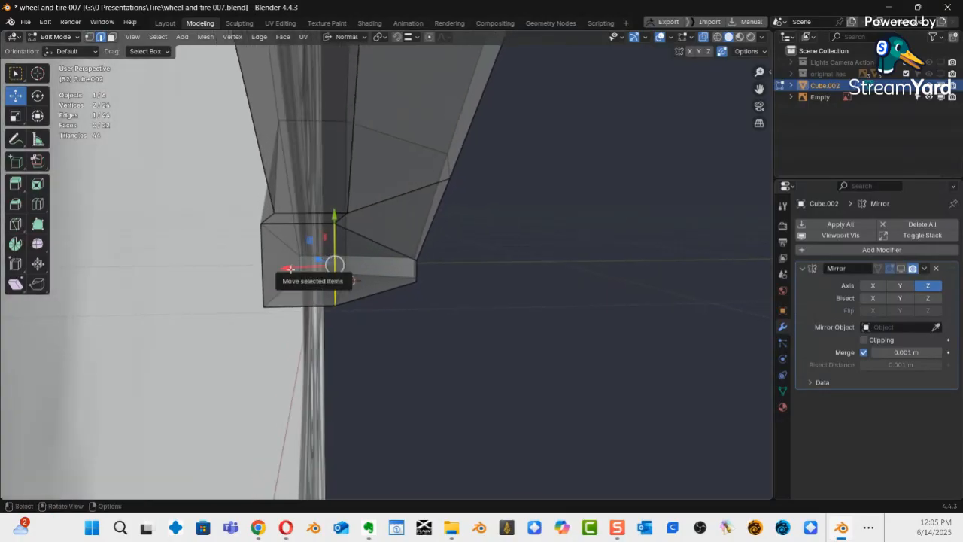
left_click_drag(289, 269, 301, 274)
Select the two narrow inner side faces of the hub end and flatten them with LoopTools Flatten.
middle_click_drag(301, 274, 311, 203)
left_click(319, 217)
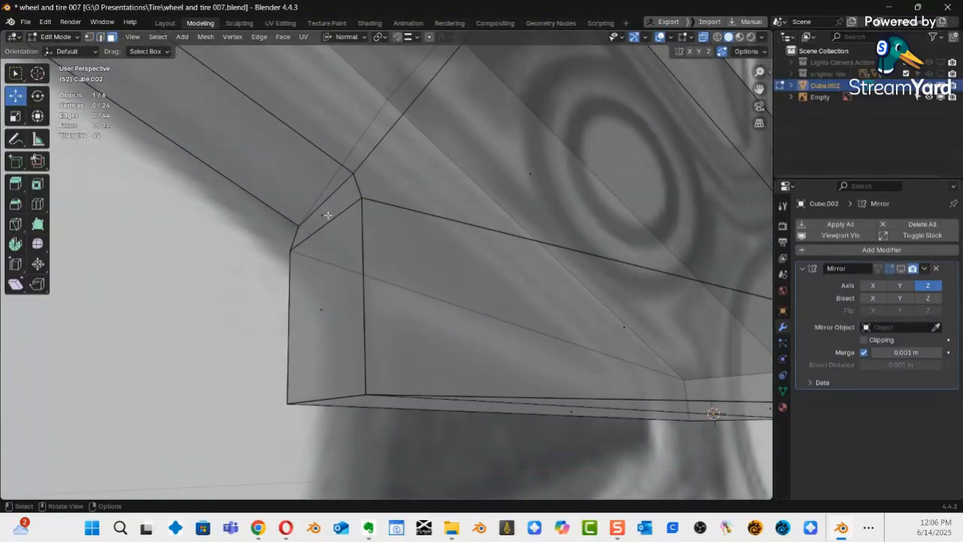
left_click(328, 216)
left_click(329, 309, "shift")
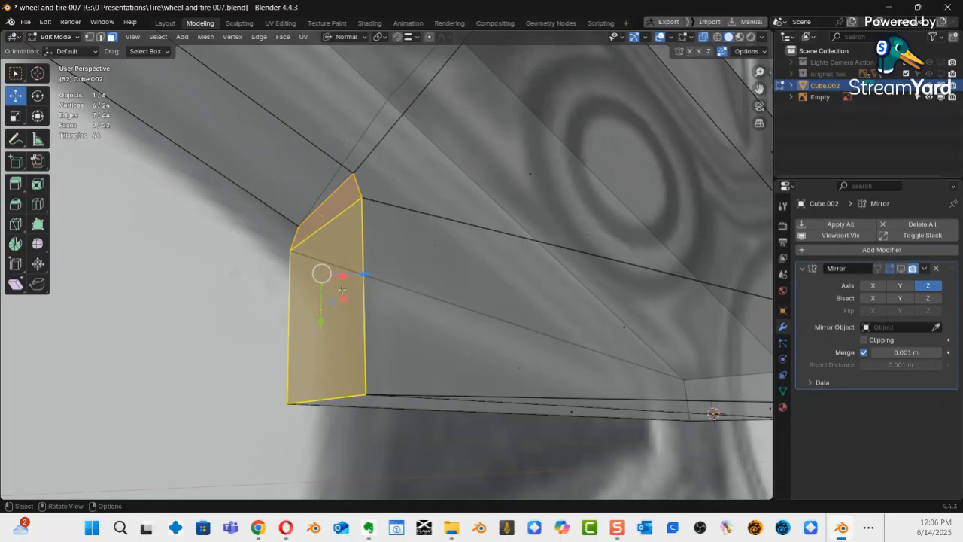
middle_click_drag(360, 283, 475, 329)
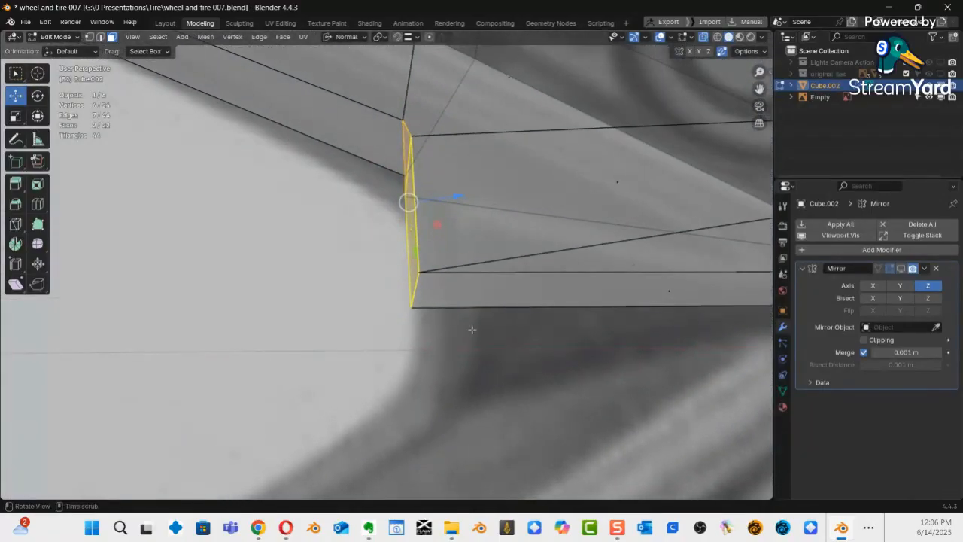
right_click(479, 195)
mouse_move(462, 178)
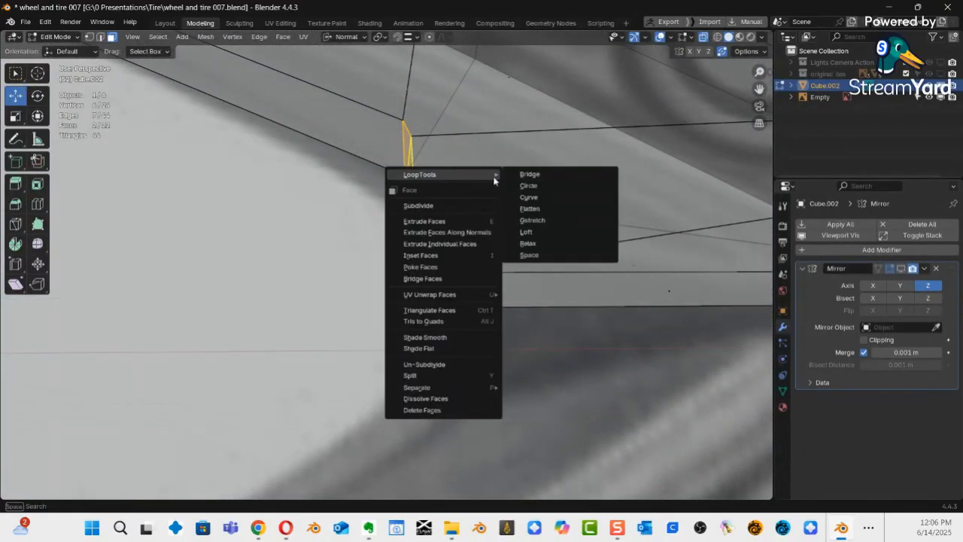
left_click(528, 244)
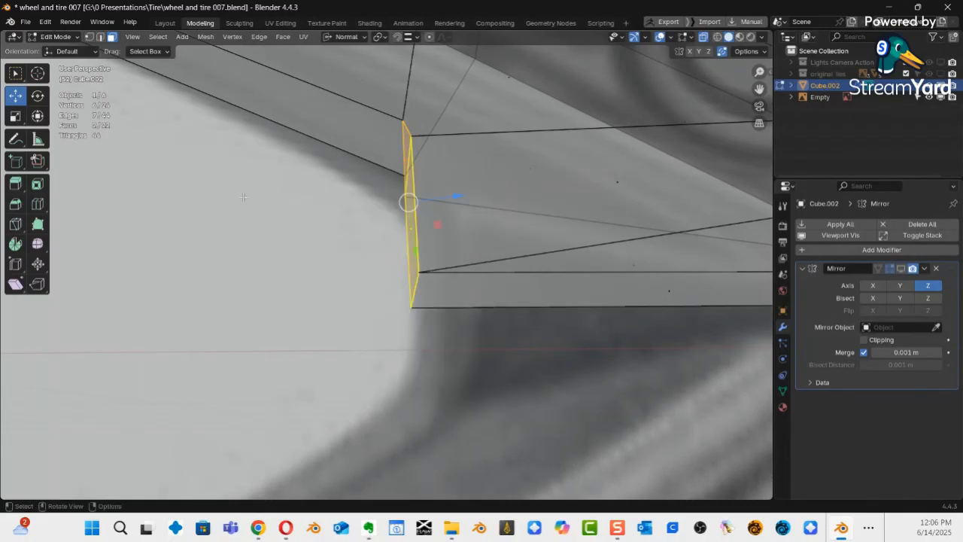
right_click(243, 197)
mouse_move(217, 183)
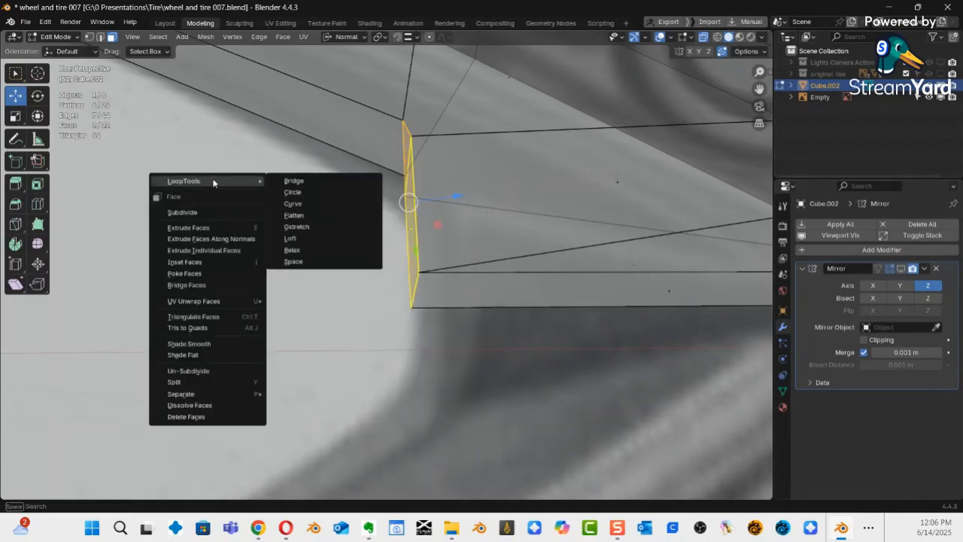
left_click(297, 216)
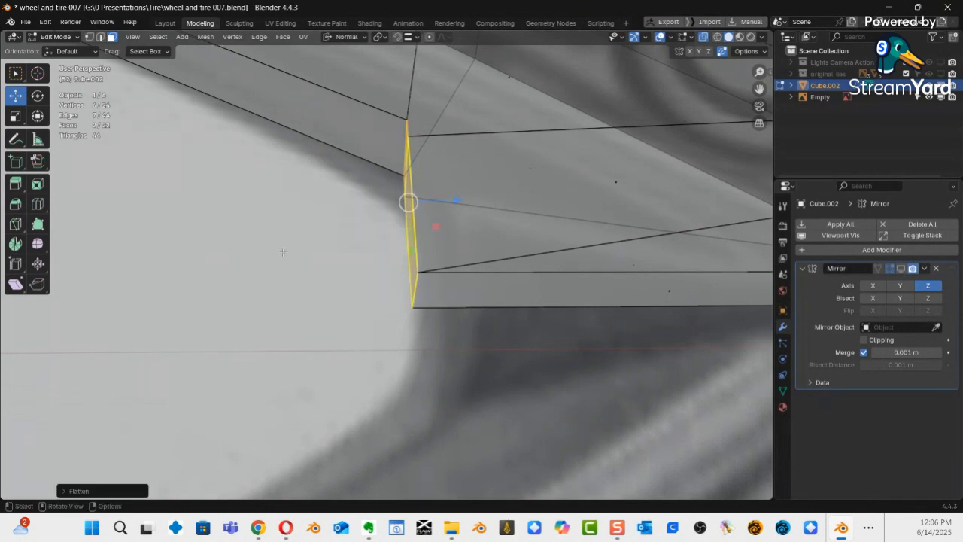
middle_click_drag(293, 178, 482, 173)
scroll(387, 179, "down", 6)
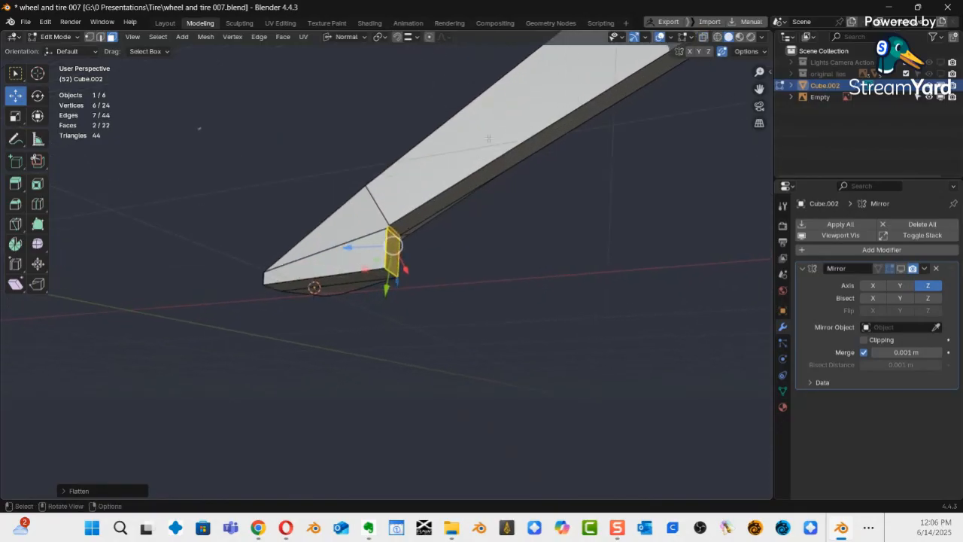
Select the three back faces of the spoke and hub end and scale them to 0 along normal Z.
left_click(500, 115)
left_click(364, 234, "shift")
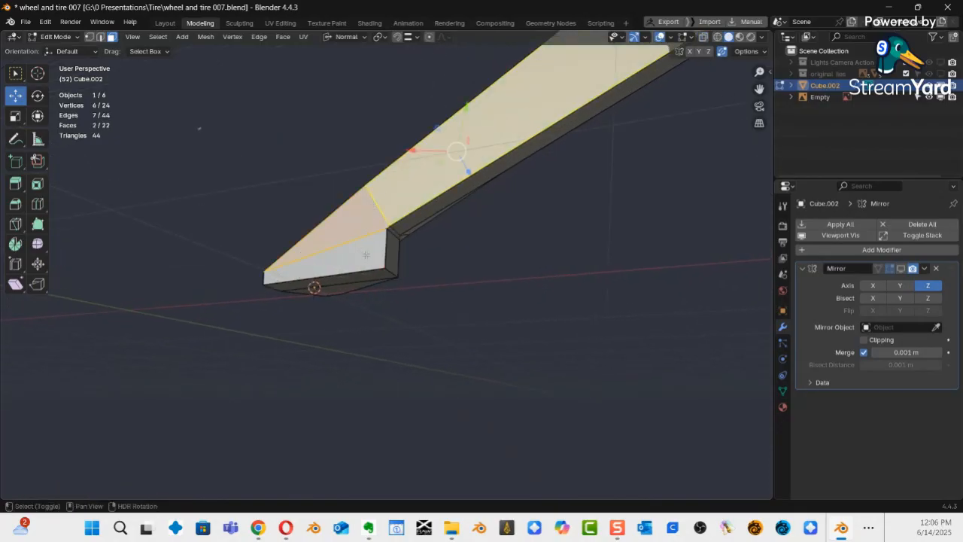
middle_click_drag(363, 253, 127, 128)
key("KP_1")
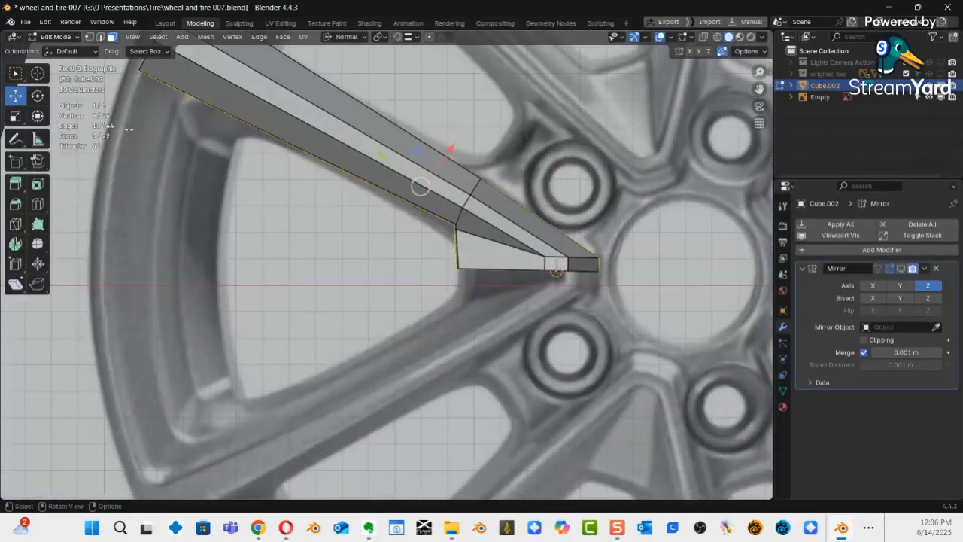
key("KP_3")
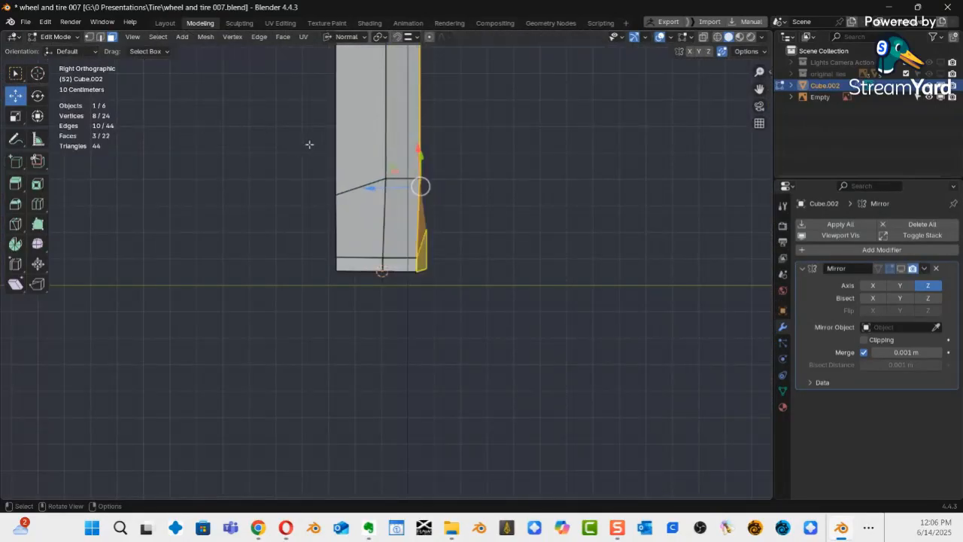
middle_click_drag(460, 247, 495, 322, "shift")
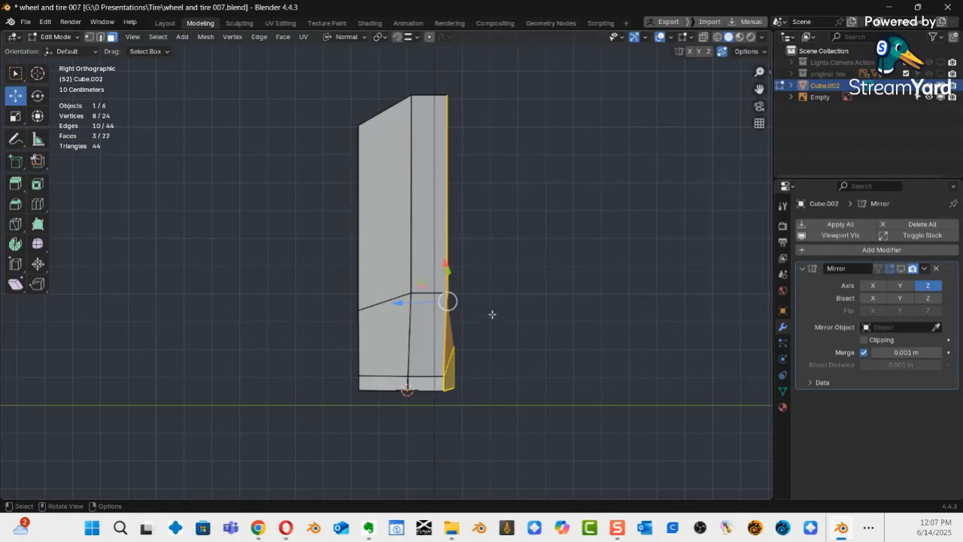
key("s")
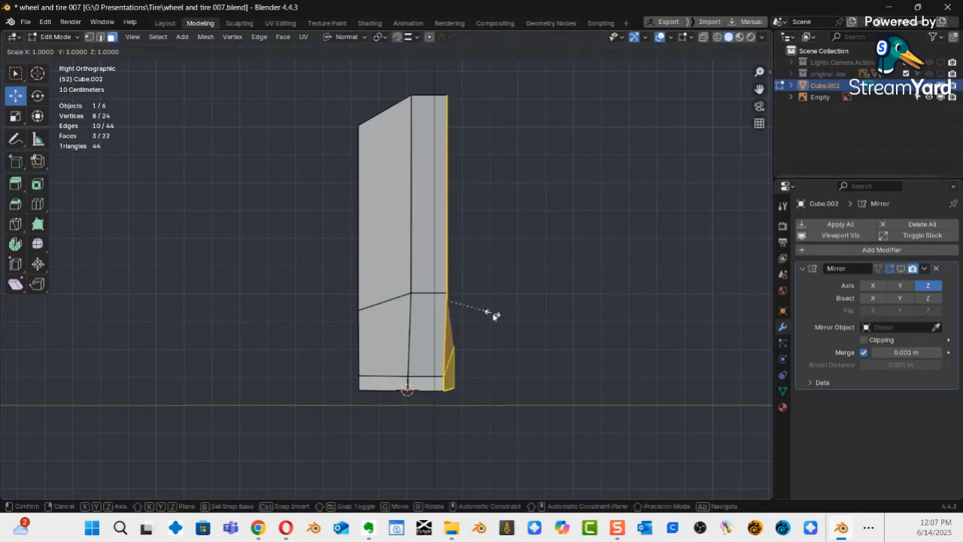
key("z")
key("0")
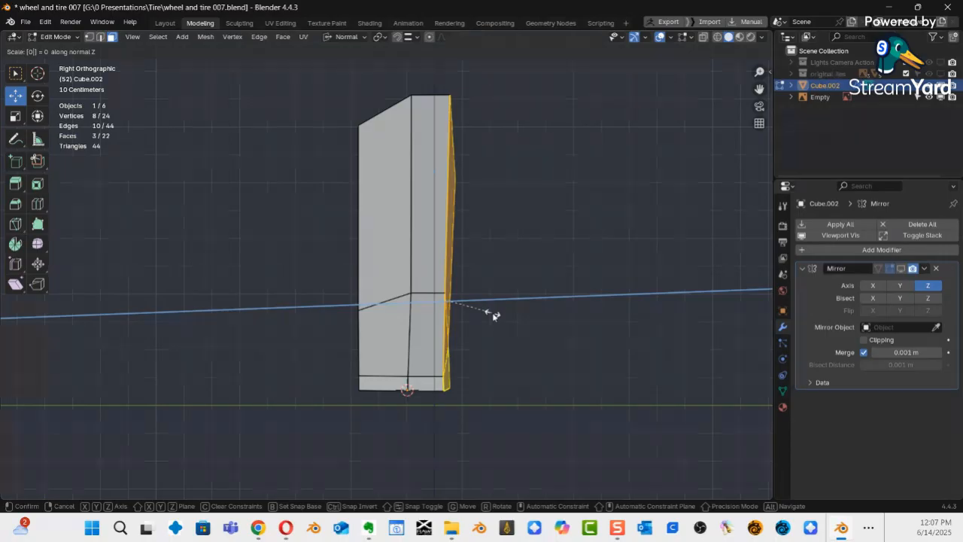
key("Return")
Flatten the three selected back faces into one plane with LoopTools Flatten, then clear the selection.
middle_click_drag(478, 339, 614, 216)
right_click(531, 168)
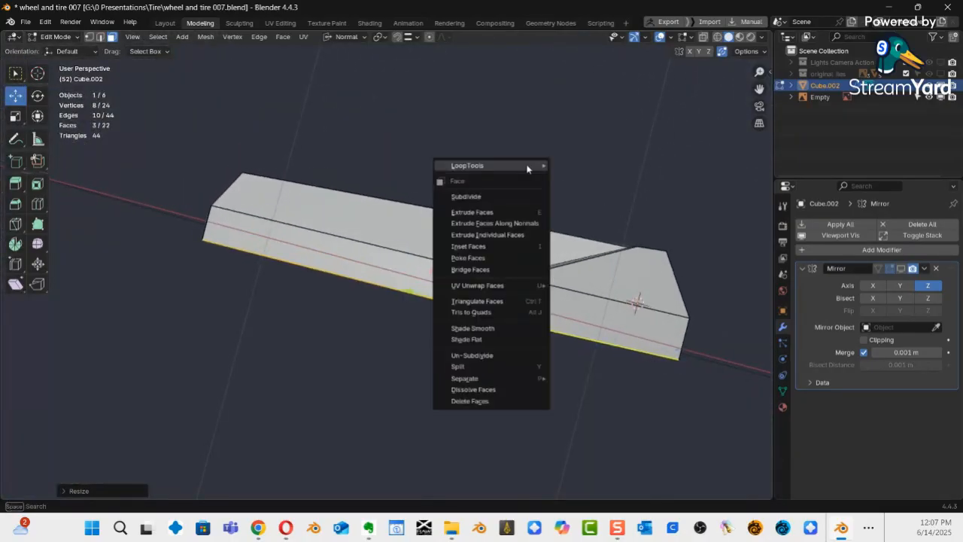
mouse_move(533, 170)
left_click(578, 200)
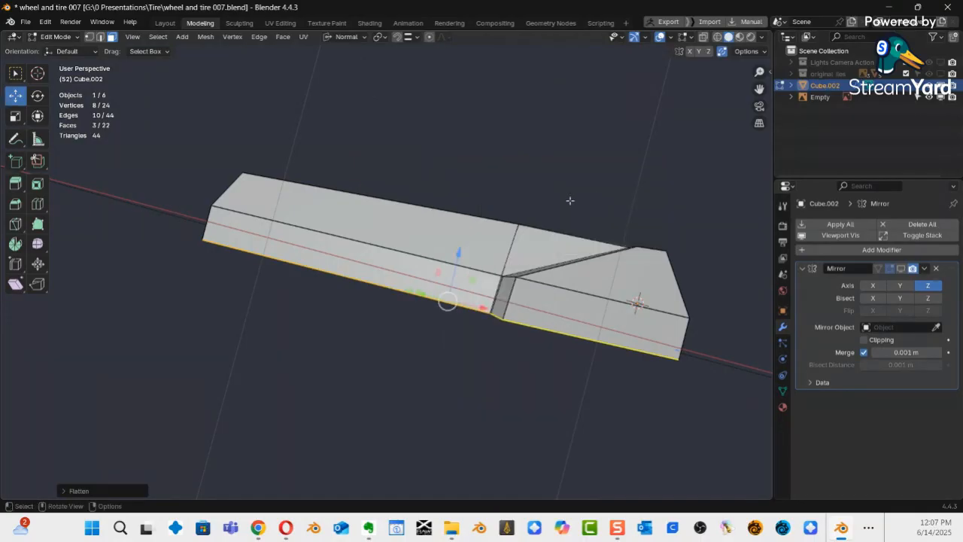
middle_click_drag(447, 301, 447, 301)
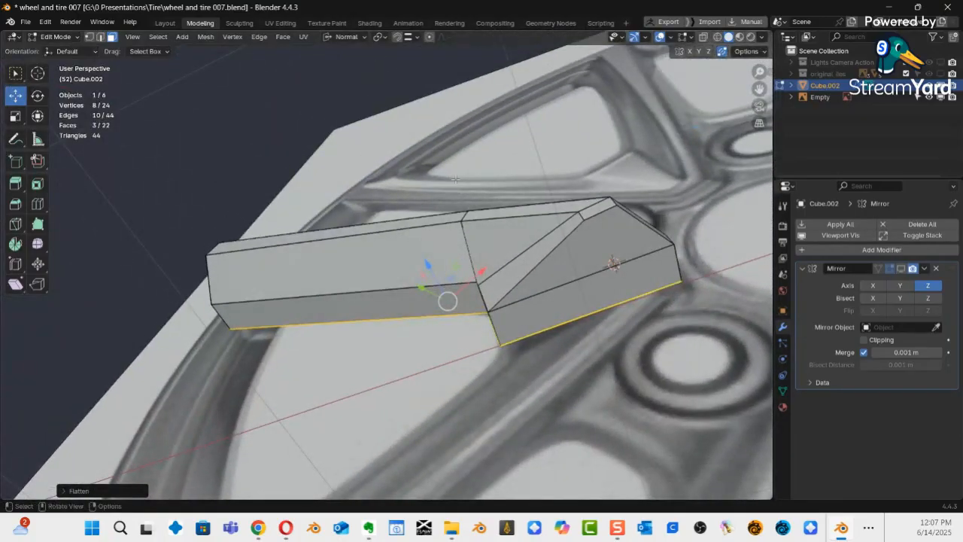
left_click(512, 200)
middle_click_drag(499, 212, 419, 264)
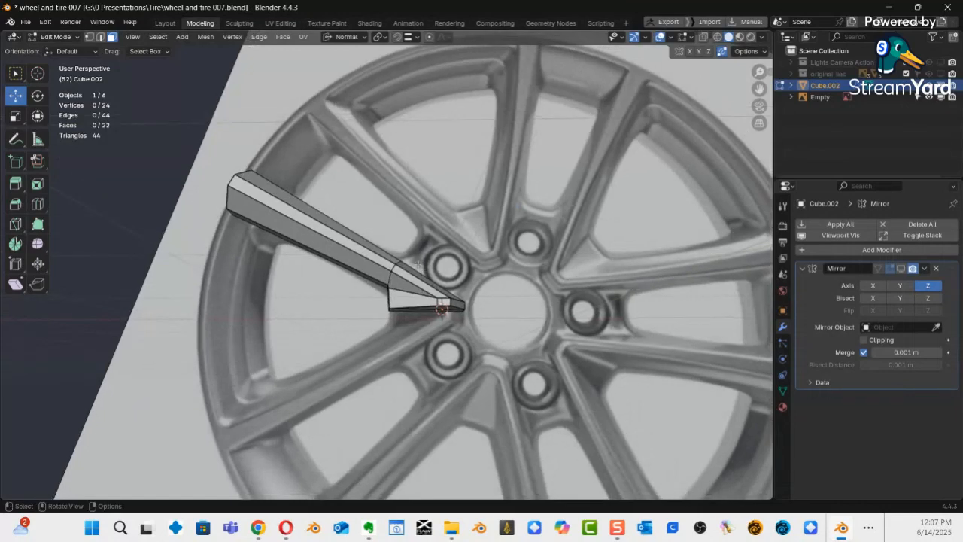
In front view with X-ray on, extrude the hub end's side face facing the lug hole outward over the hole.
key("KP_1")
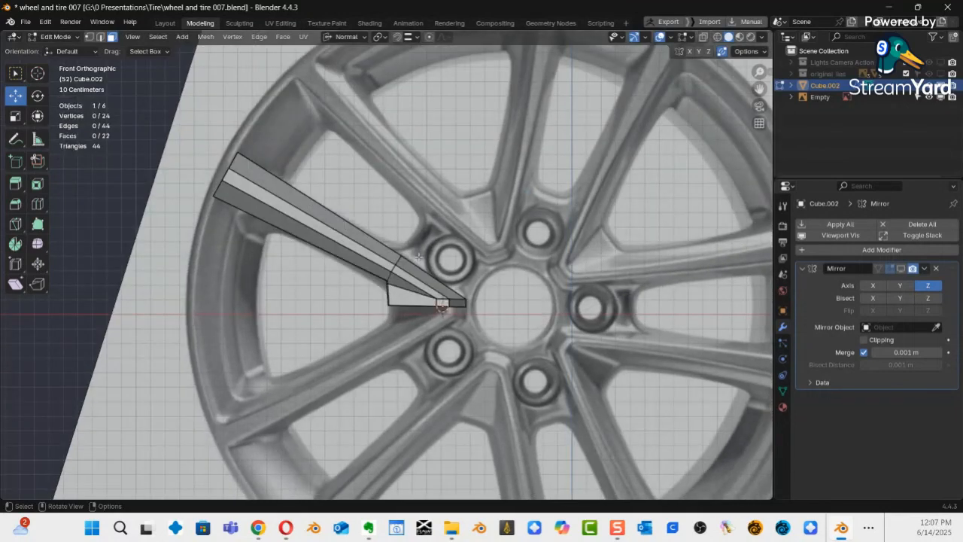
key("alt+z")
middle_click_drag(414, 273, 335, 305, "ctrl")
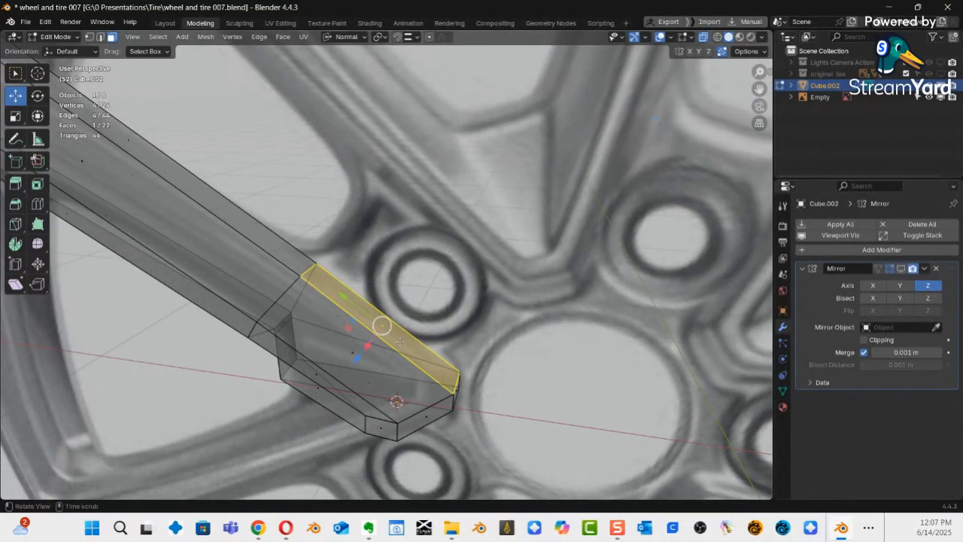
middle_click_drag(399, 342, 429, 309)
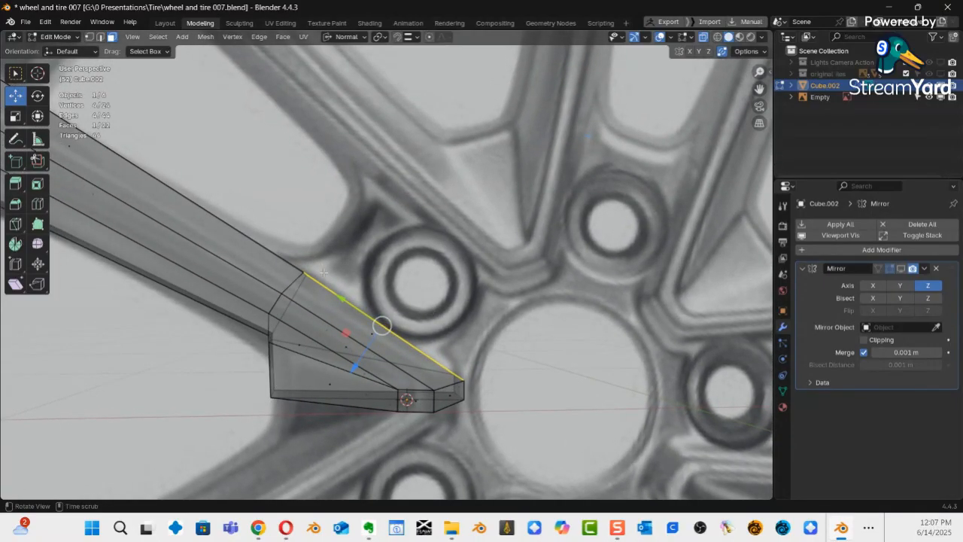
middle_click_drag(341, 284, 363, 299)
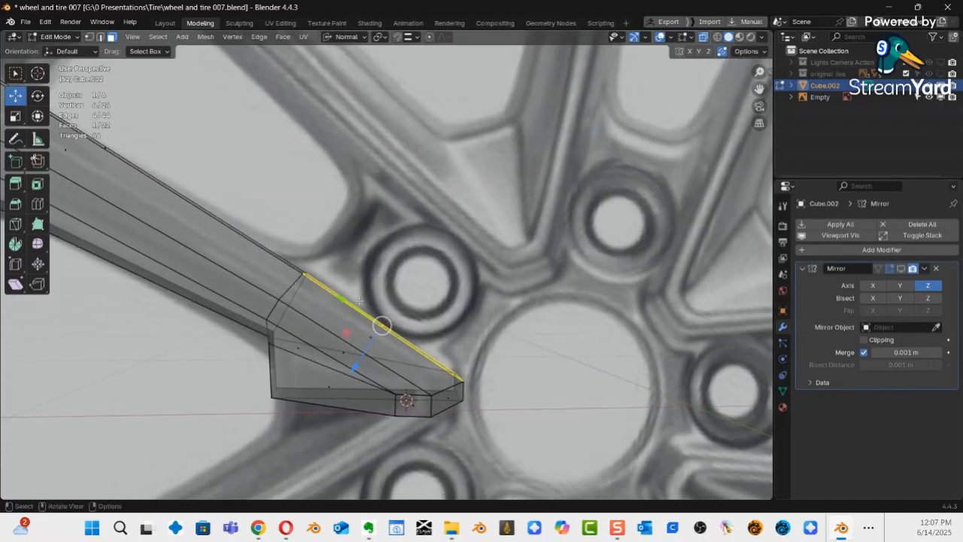
key("KP_1")
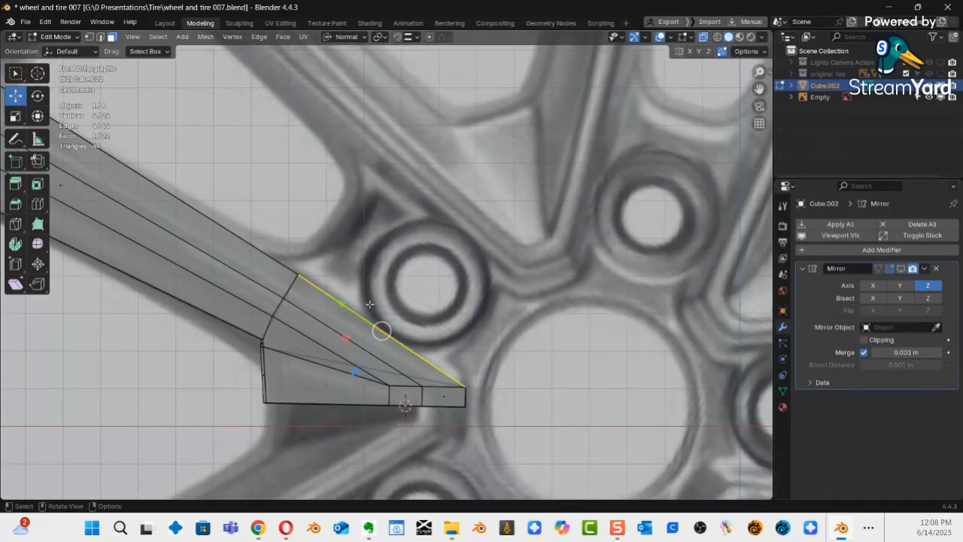
key("g")
key("z")
key("z")
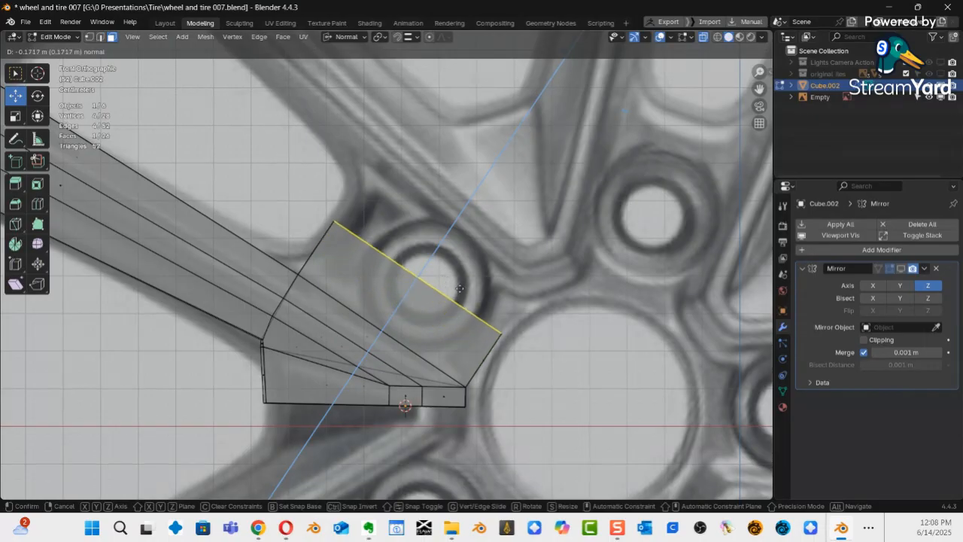
left_click(443, 305)
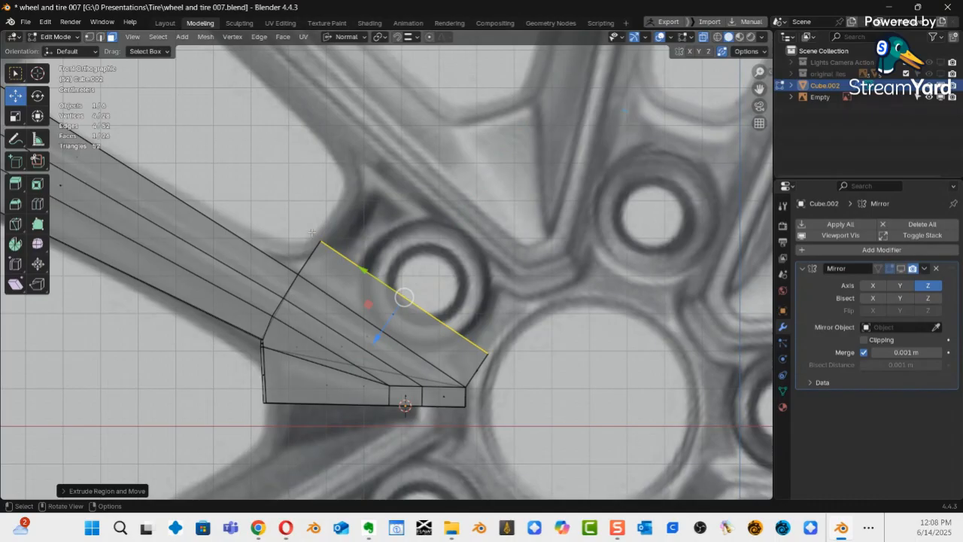
Move the extrusion's corner edge nearest the spoke slightly toward the lug hole to follow the curved outline in the reference.
key("1")
left_click(322, 241)
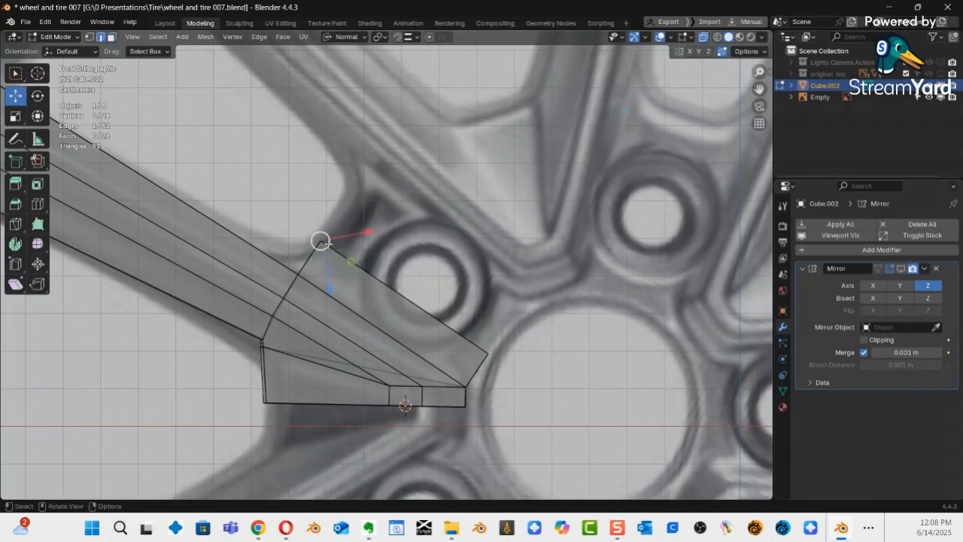
left_click_drag(321, 241, 338, 255)
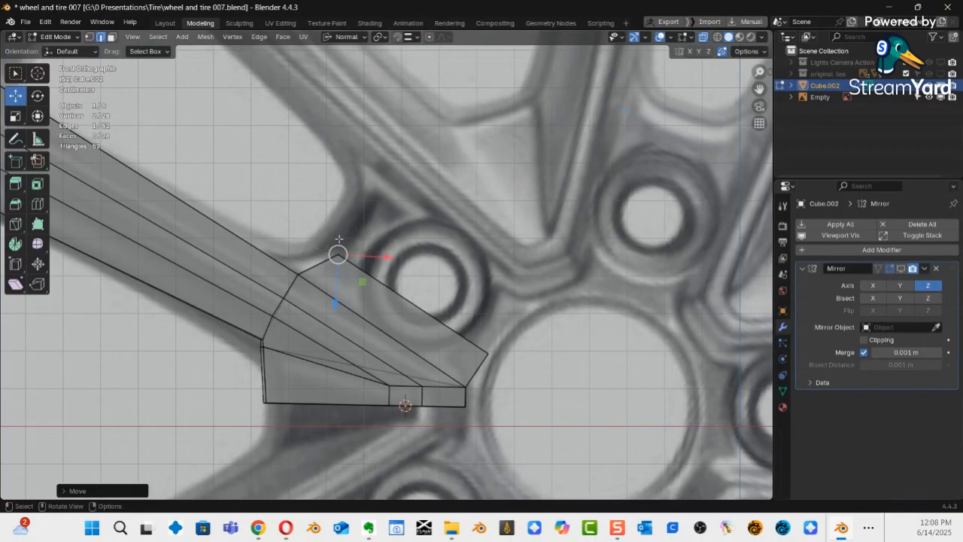
Select the extrusion's outer end face and extrude it about 0.062 m further along its normal across the lug hole.
middle_click_drag(363, 239, 388, 292)
key("3")
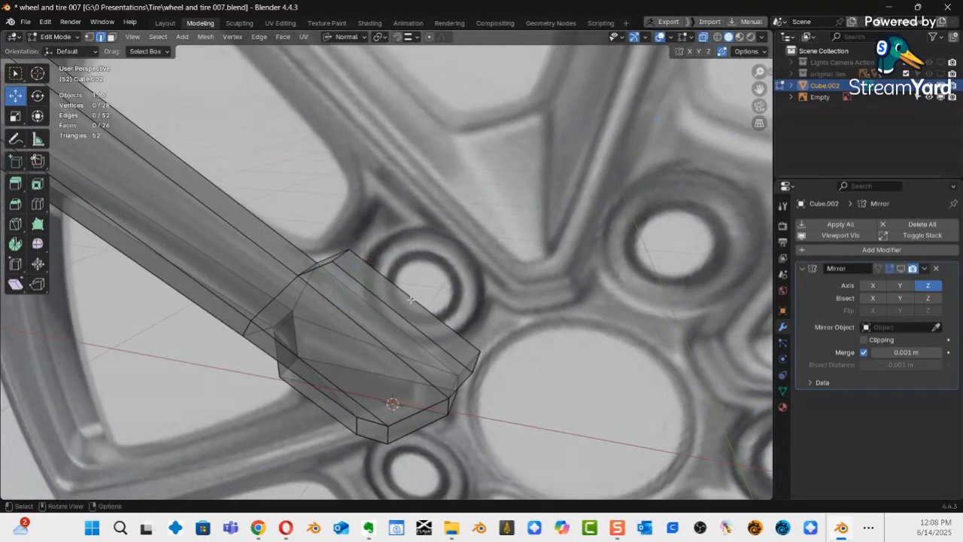
left_click(405, 305)
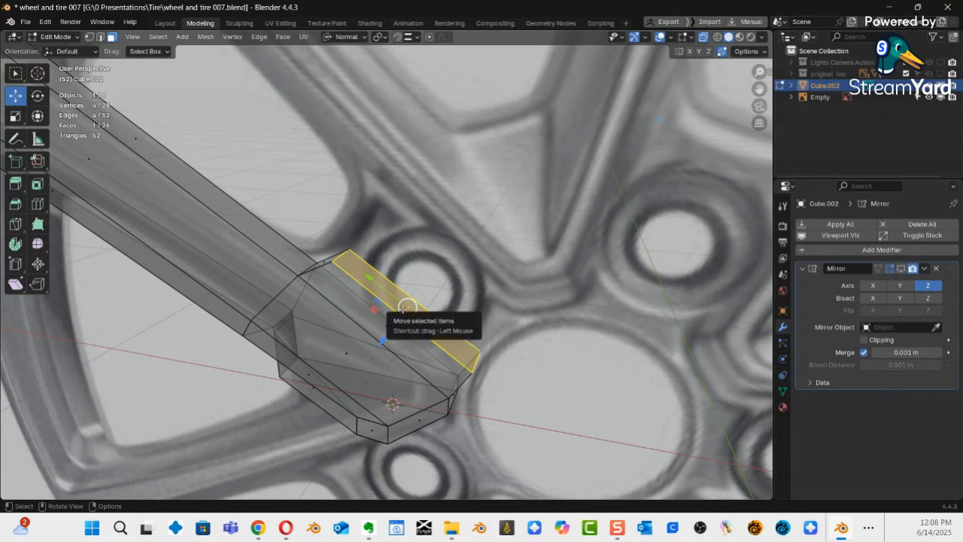
key("KP_1")
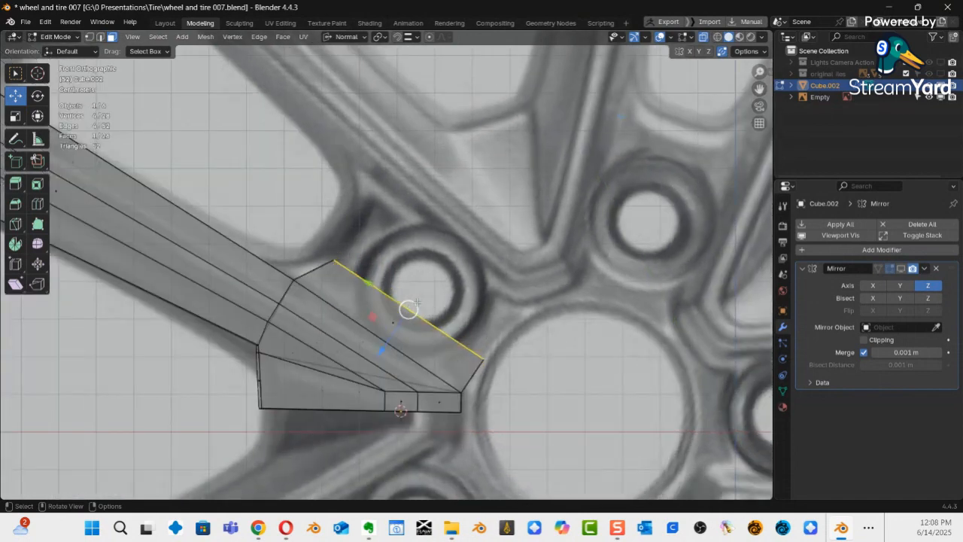
key("e")
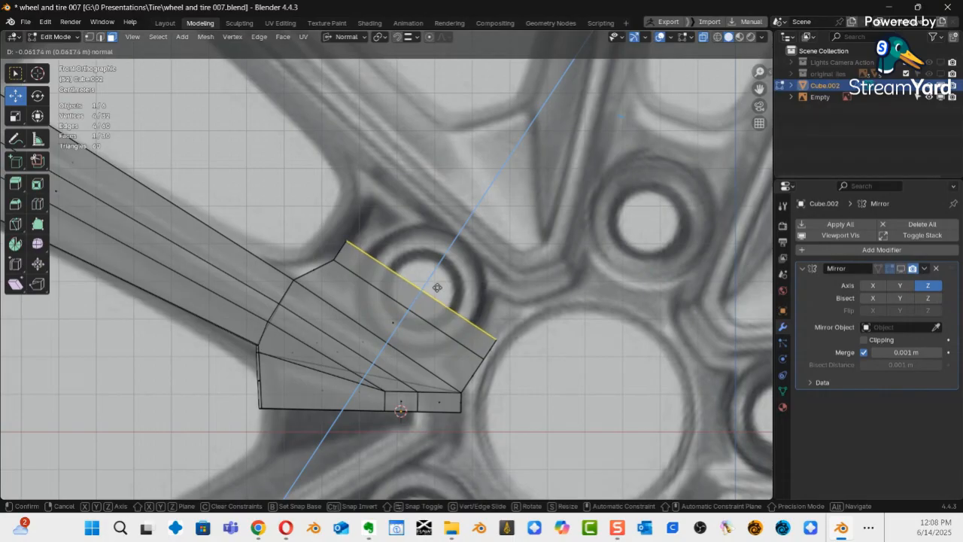
left_click(437, 288)
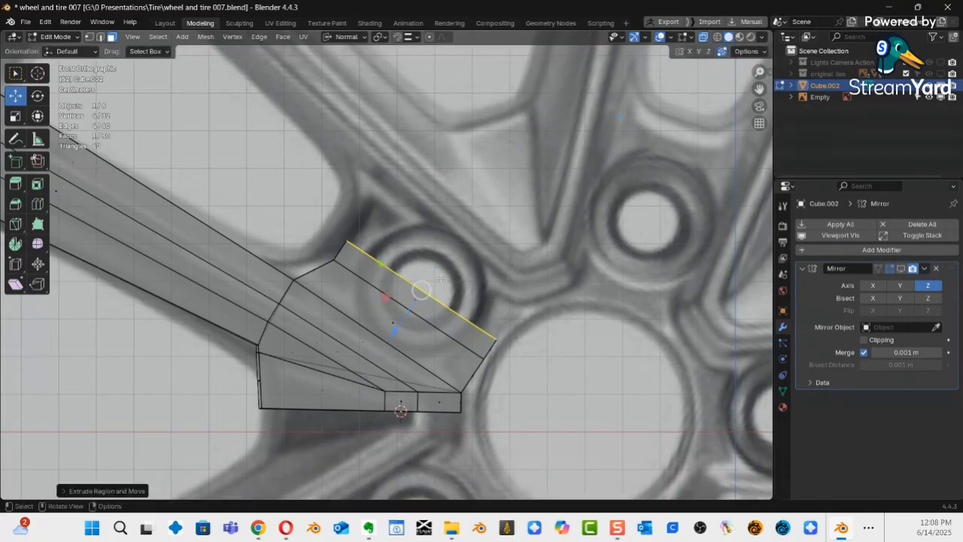
Move the new section's outer corner edge on the spoke side slightly toward the hub to match the reference outline.
left_click(356, 245)
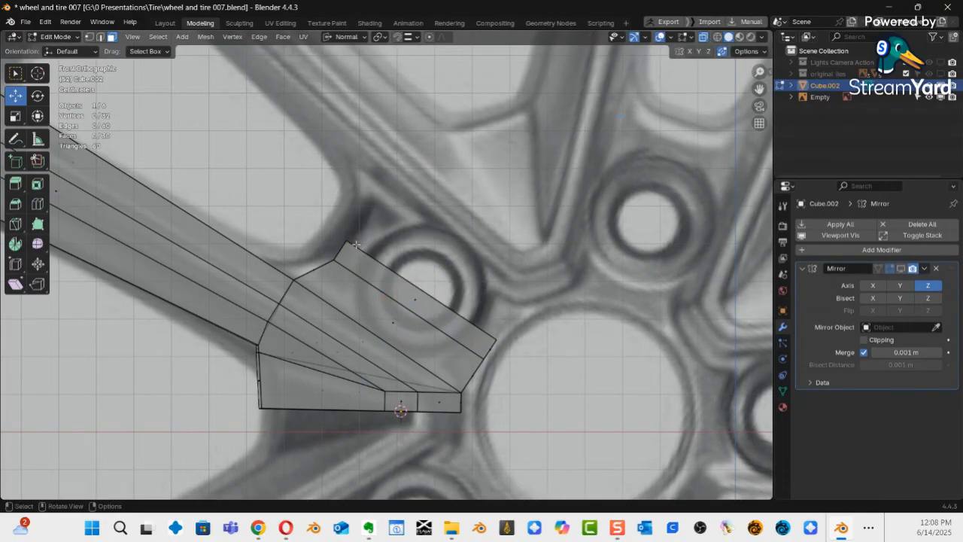
left_click_drag(335, 217, 356, 249)
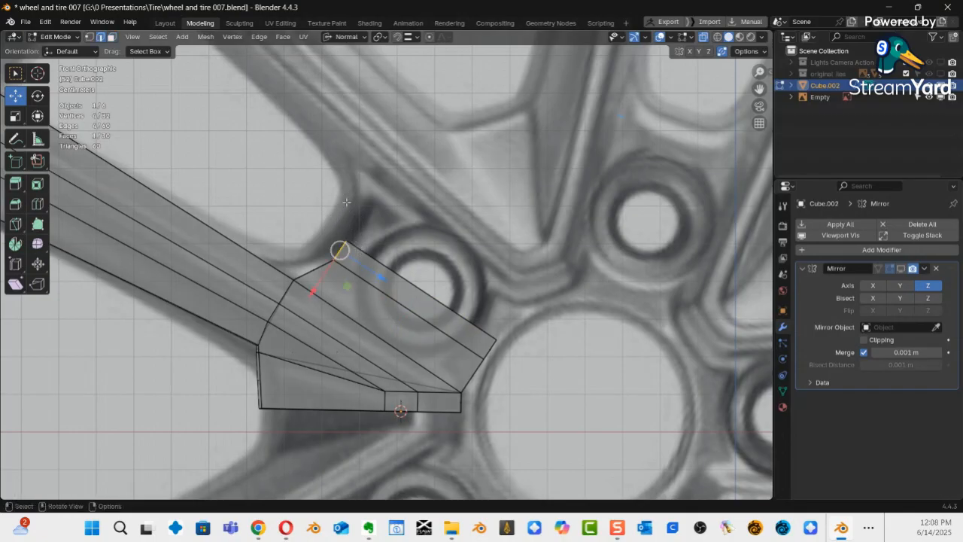
left_click(345, 222)
left_click_drag(345, 222, 354, 246)
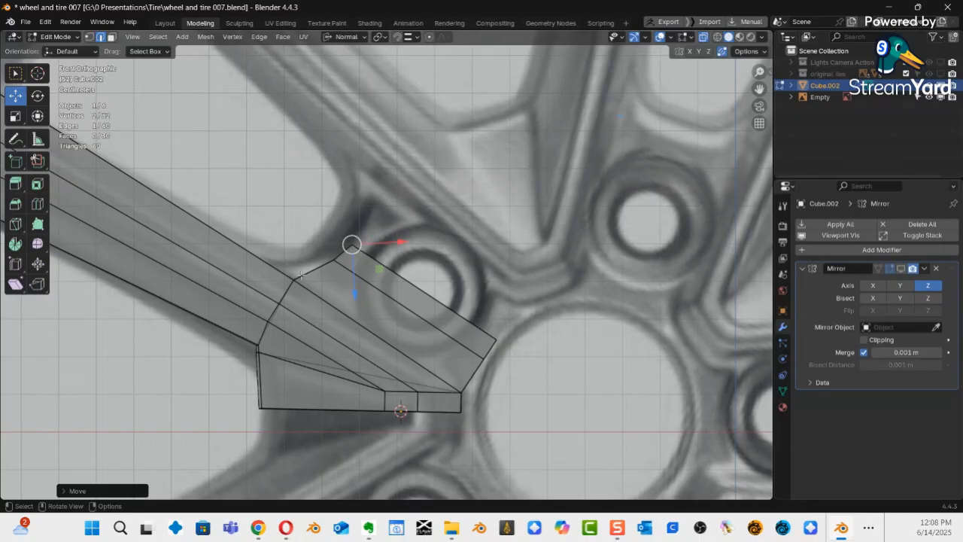
Adjust the extension's middle corner edges on the spoke side and the hub side slightly to follow the reference outline.
left_click(334, 258)
left_click_drag(359, 300, 347, 266)
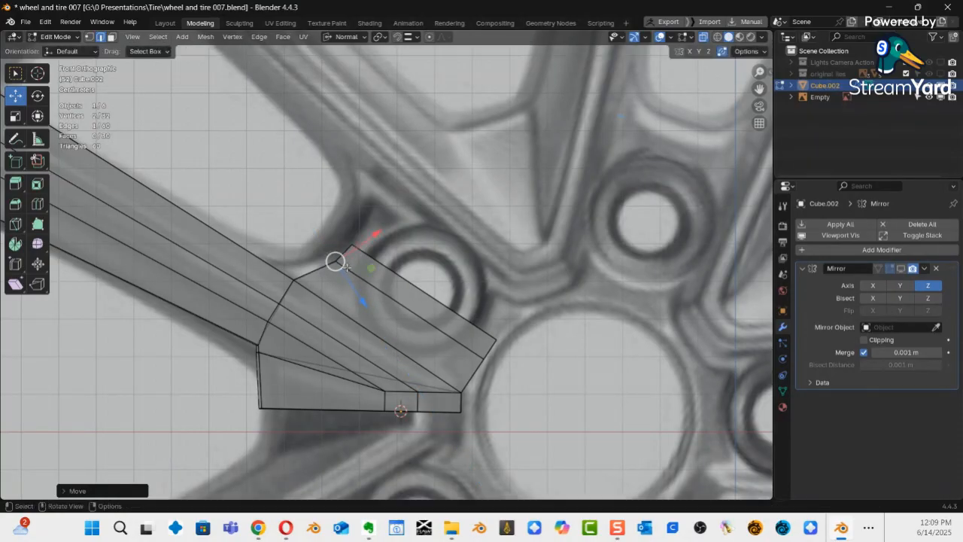
left_click(488, 359)
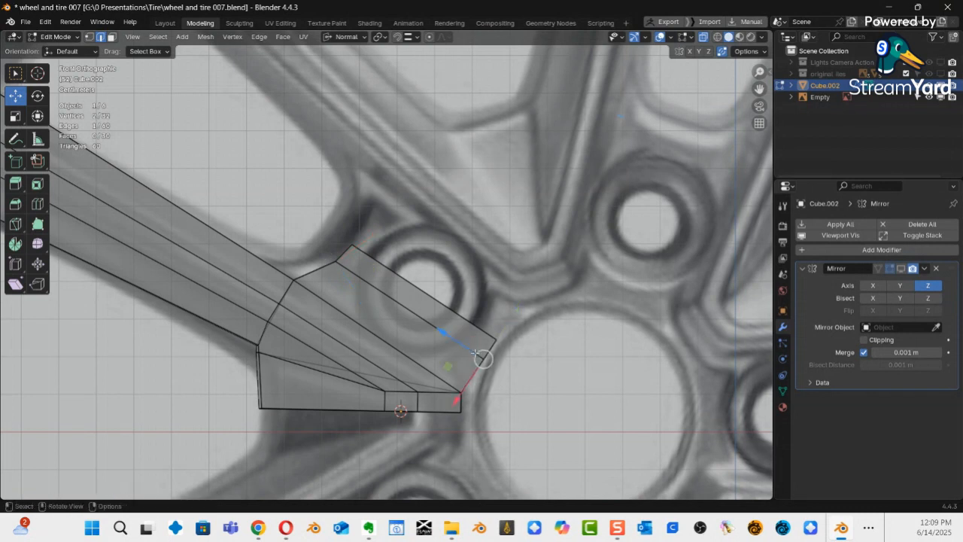
left_click_drag(484, 358, 482, 358)
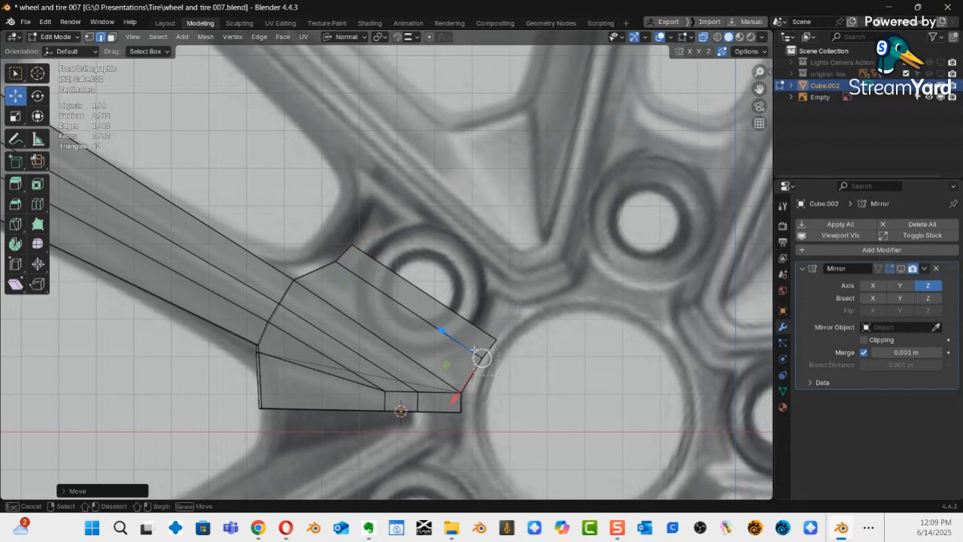
left_click_drag(440, 330, 439, 335)
Edge-slide the extension's outer corner edge on the hub side slightly back toward the lug hole, away from the center bore.
middle_click_drag(472, 356, 509, 253, "ctrl")
key("b")
left_click_drag(509, 252, 497, 265)
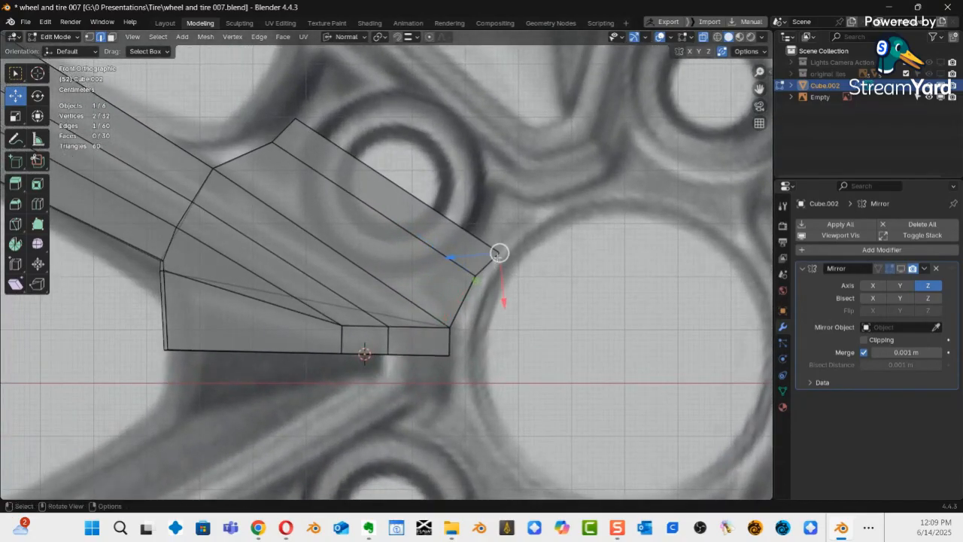
key("g")
key("g")
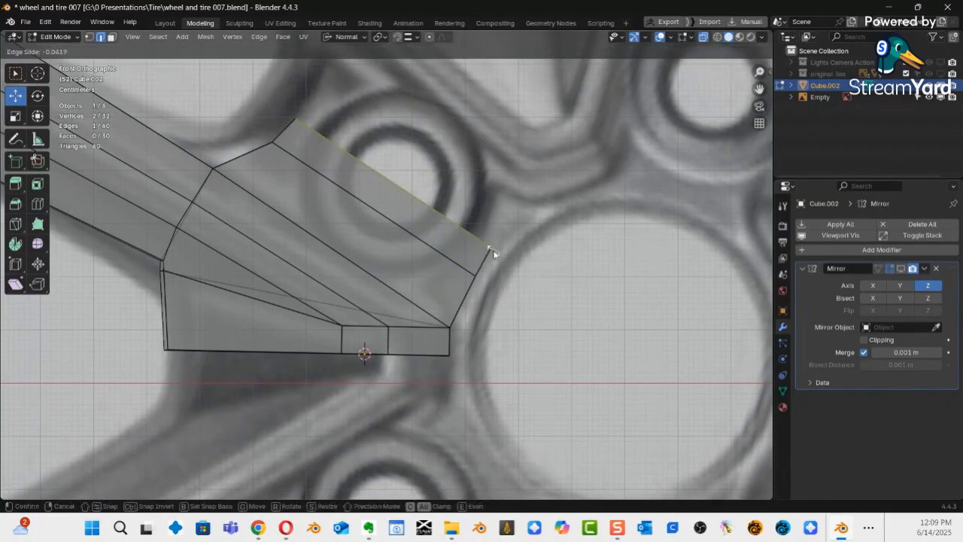
left_click(493, 253)
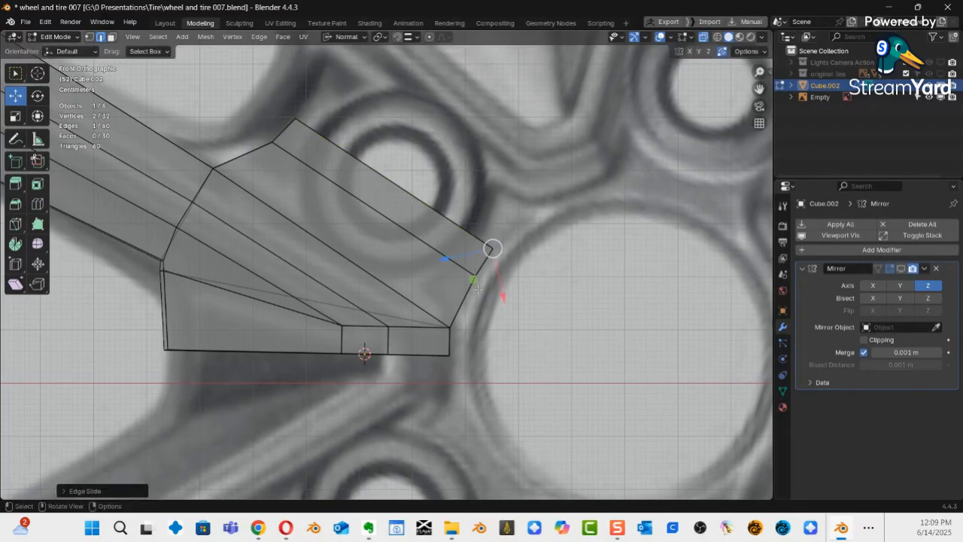
In front view, move the extension's middle edge on the hub side slightly away from the center bore to even out the curve.
key("ctrl+z")
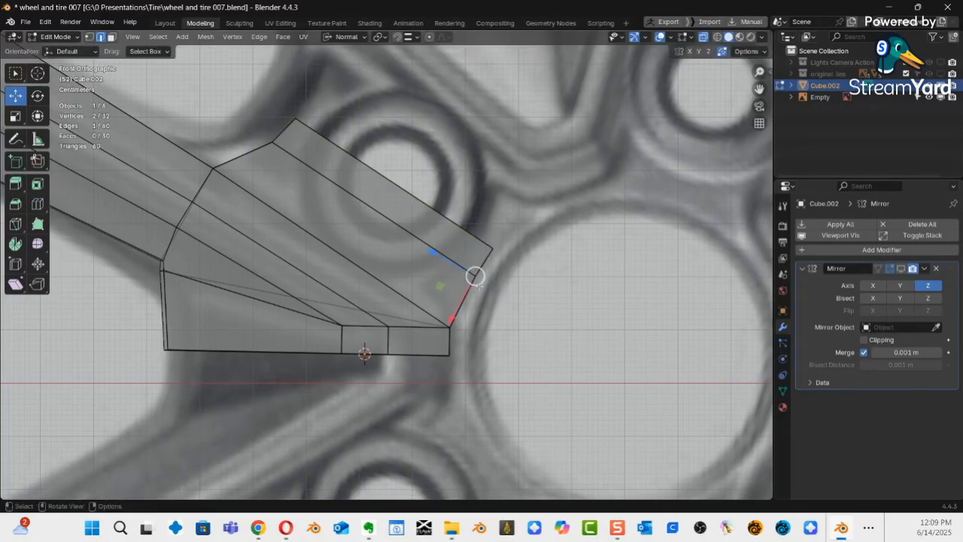
mouse_move(484, 318)
middle_mouse_down()
mouse_move(408, 287)
mouse_move(471, 319)
middle_mouse_up()
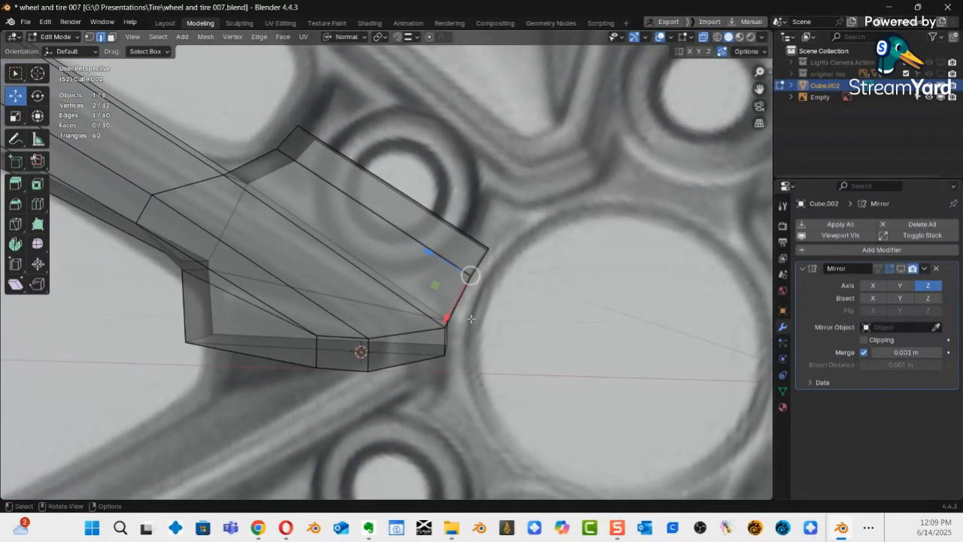
key("KP_1")
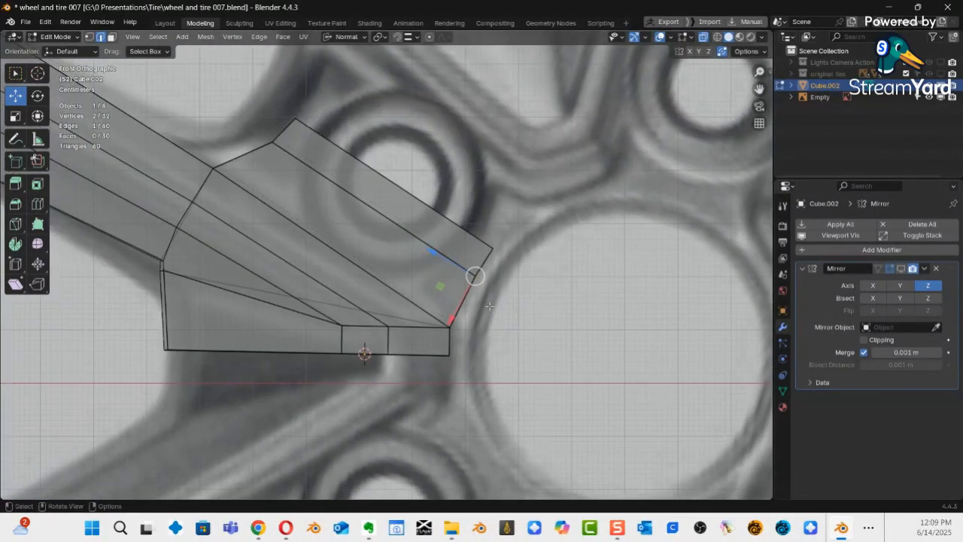
key("g")
key("g")
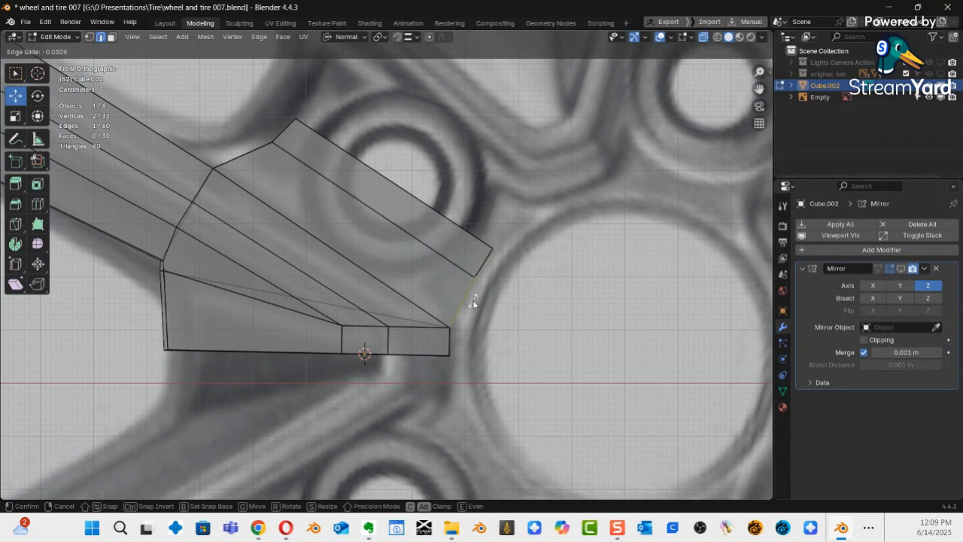
left_click(471, 302)
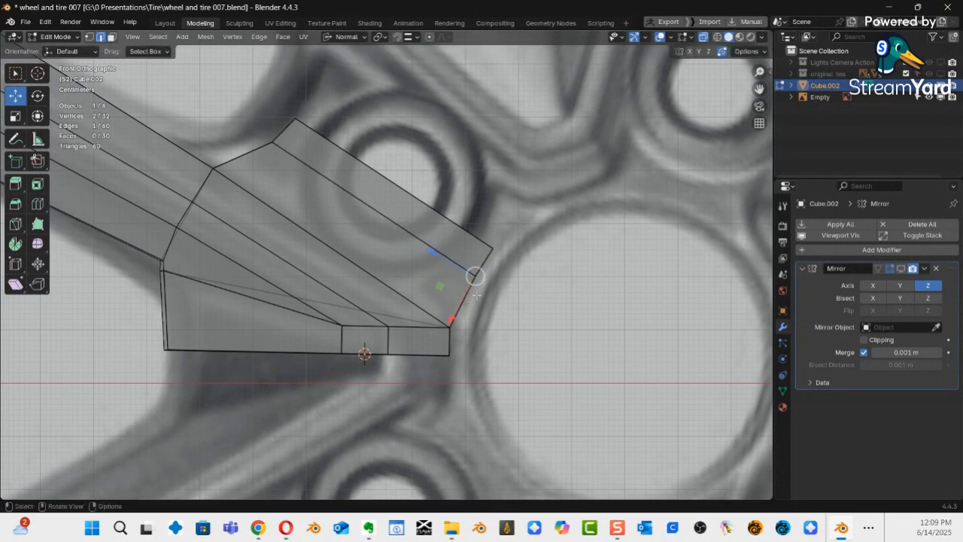
left_click_drag(440, 259, 426, 254)
Edge-slide the hub-side outer corner edge by a further factor of about 0.03 toward the lug hole.
left_click(493, 248)
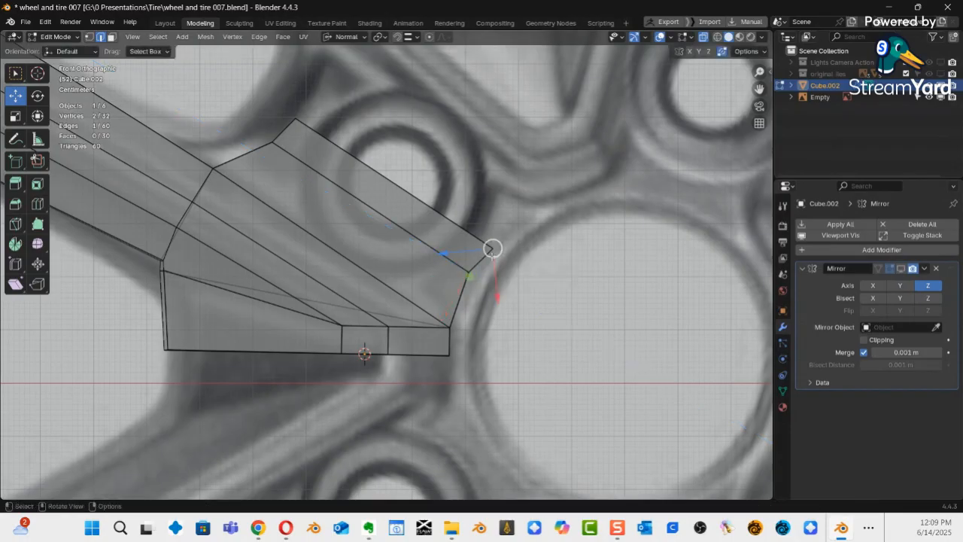
key("g")
key("g")
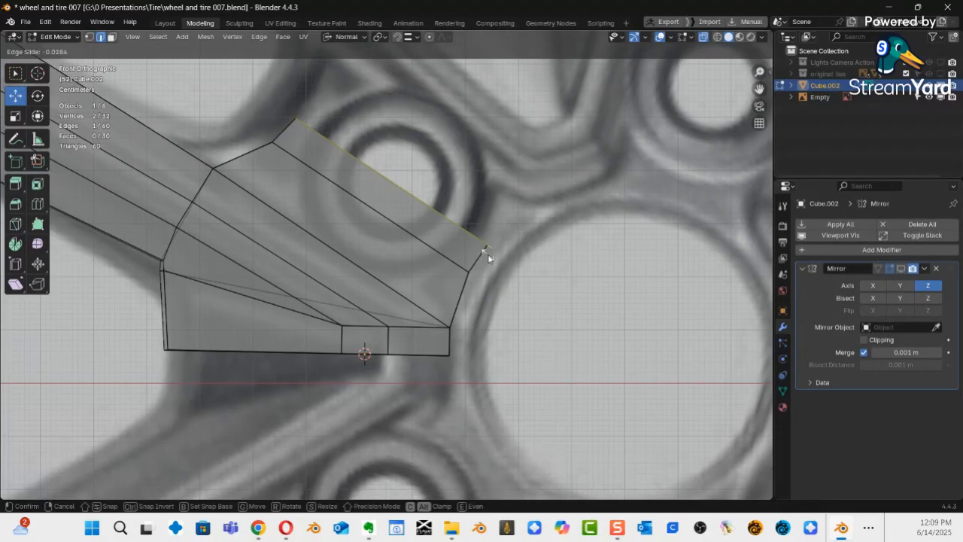
left_click(488, 258)
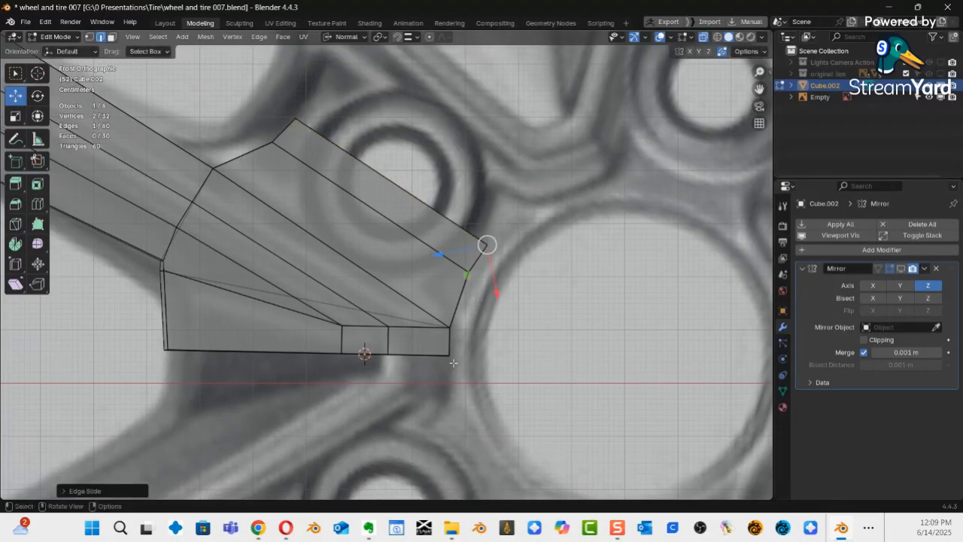
Select the three end faces facing the center bore and, in front view, extrude them together about 0.037 m toward the bore.
middle_click_drag(456, 363, 473, 312)
key("3")
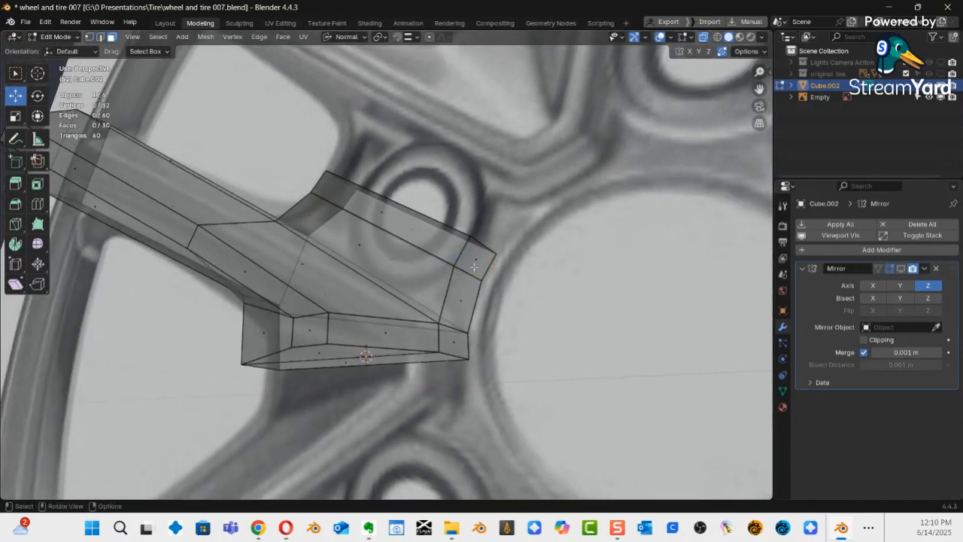
left_click(475, 263)
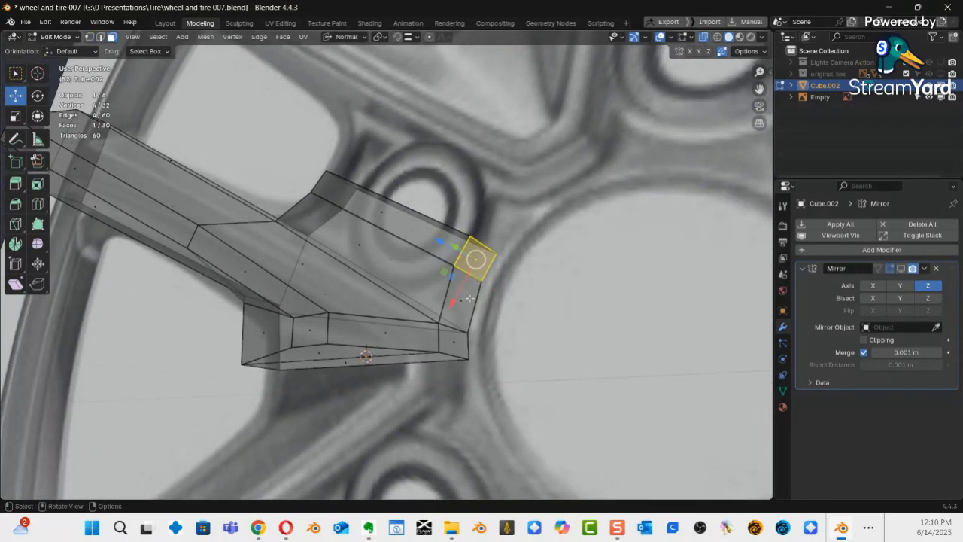
left_click(462, 301, "shift")
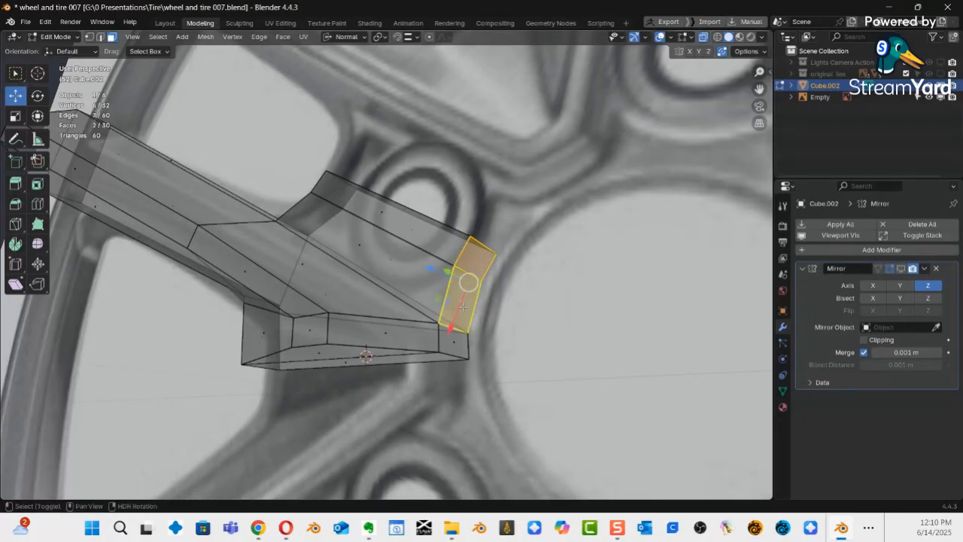
left_click(457, 346, "shift")
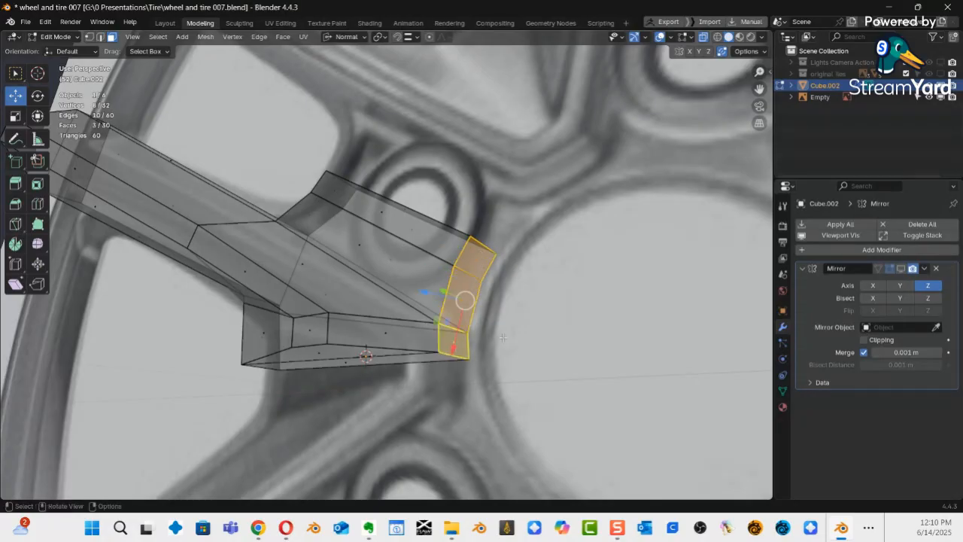
key("KP_1")
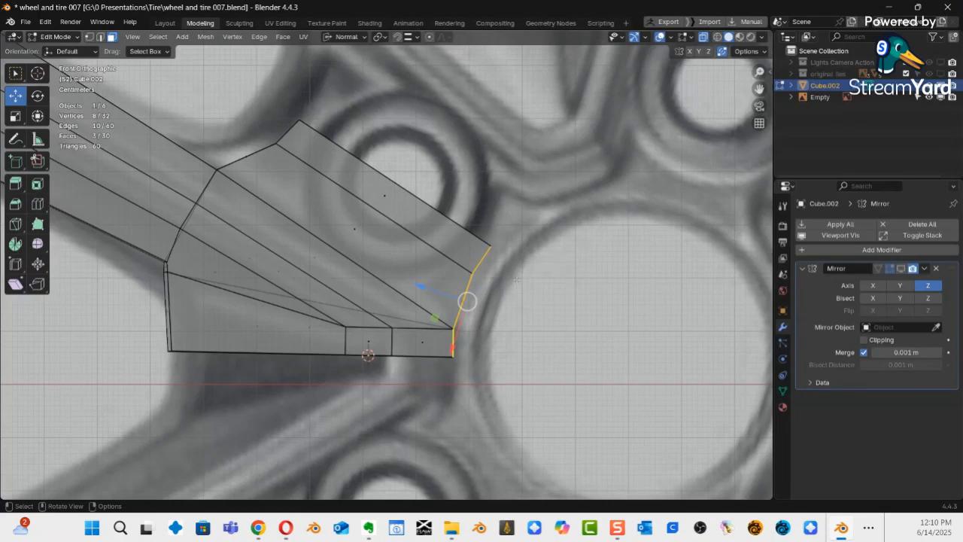
key("e")
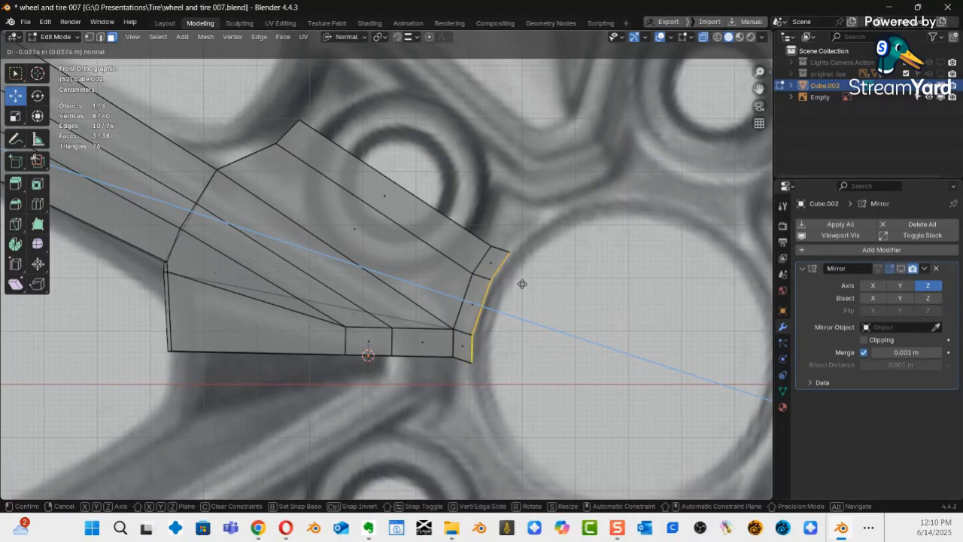
left_click(522, 284)
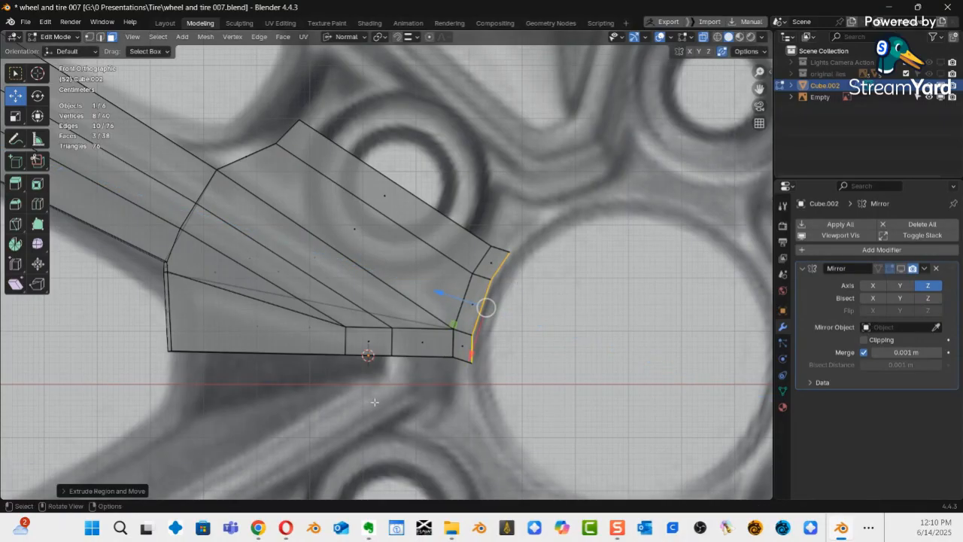
Edge-slide the new section's outer corner edge by about 0.18, then nudge it slightly to match the curved rim of the center bore.
left_click(518, 242)
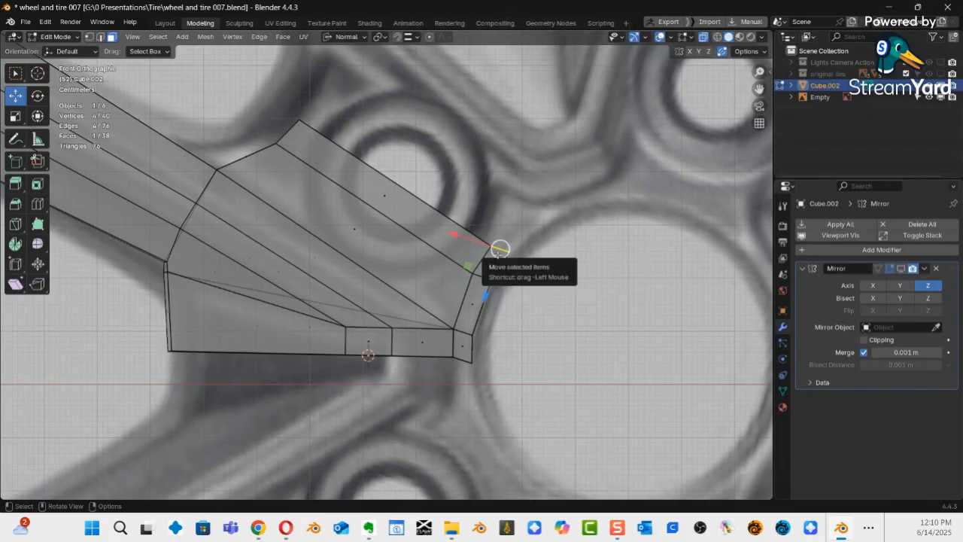
mouse_move(489, 256)
middle_mouse_down()
mouse_move(465, 253)
mouse_move(499, 249)
middle_mouse_up()
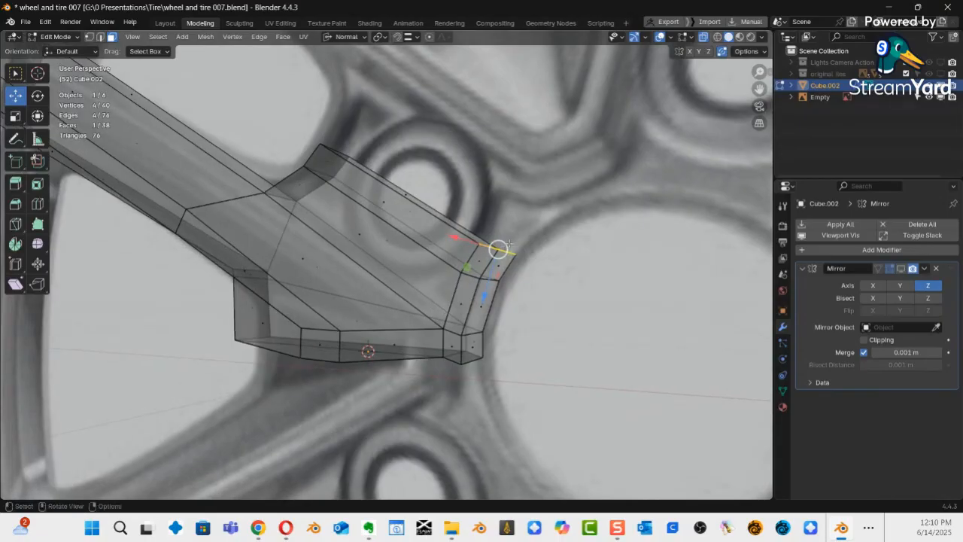
key("2")
left_click(505, 253)
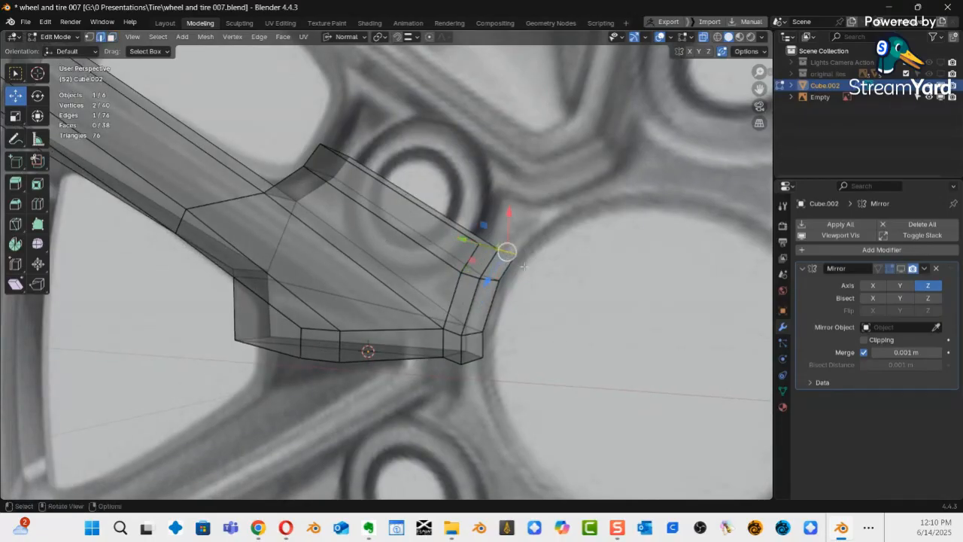
key("KP_1")
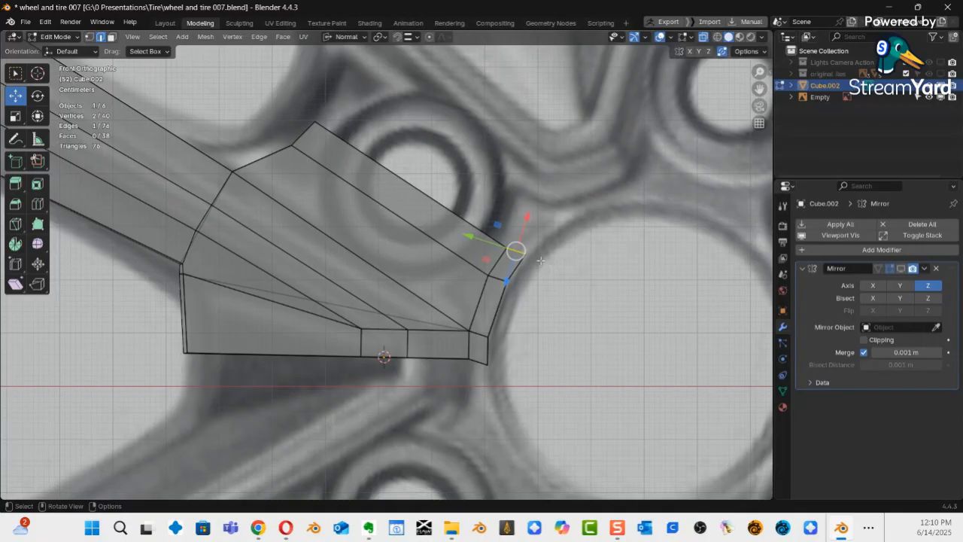
middle_click_drag(535, 261, 517, 268)
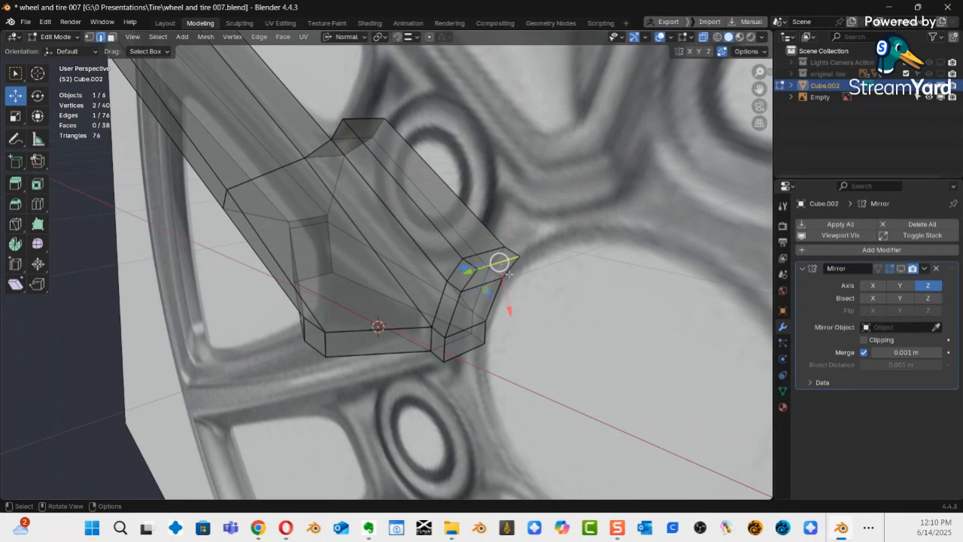
key("KP_5")
key("KP_1")
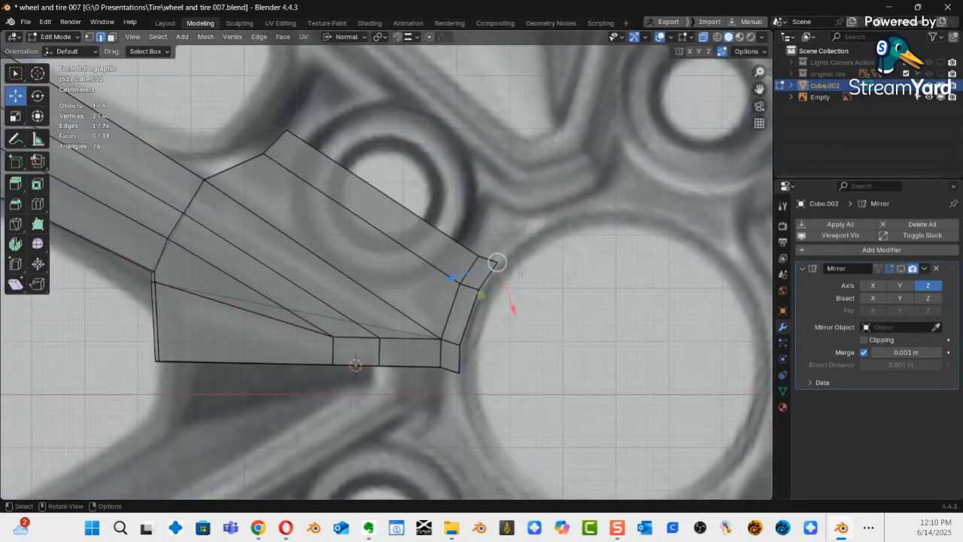
middle_click_drag(521, 275, 512, 212, "ctrl")
key("g")
key("g")
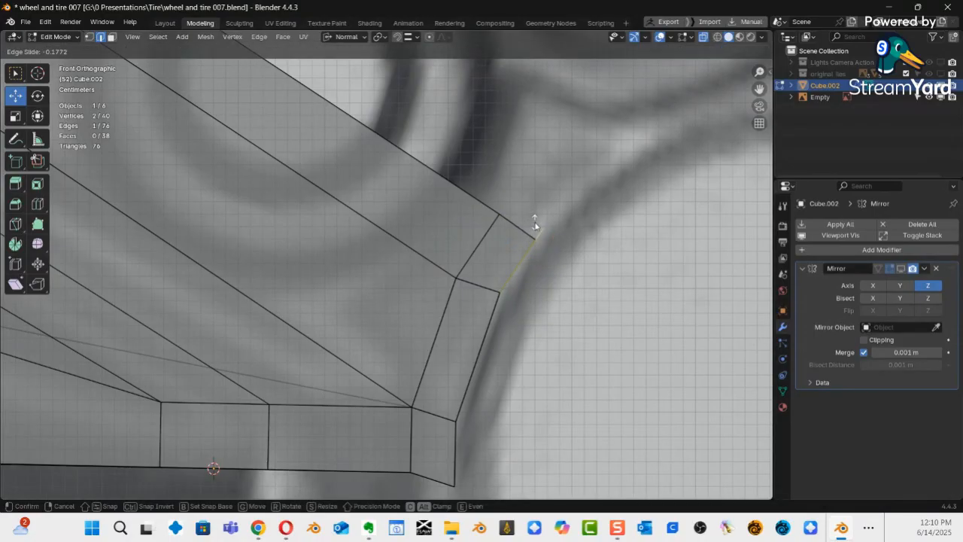
left_click(536, 224)
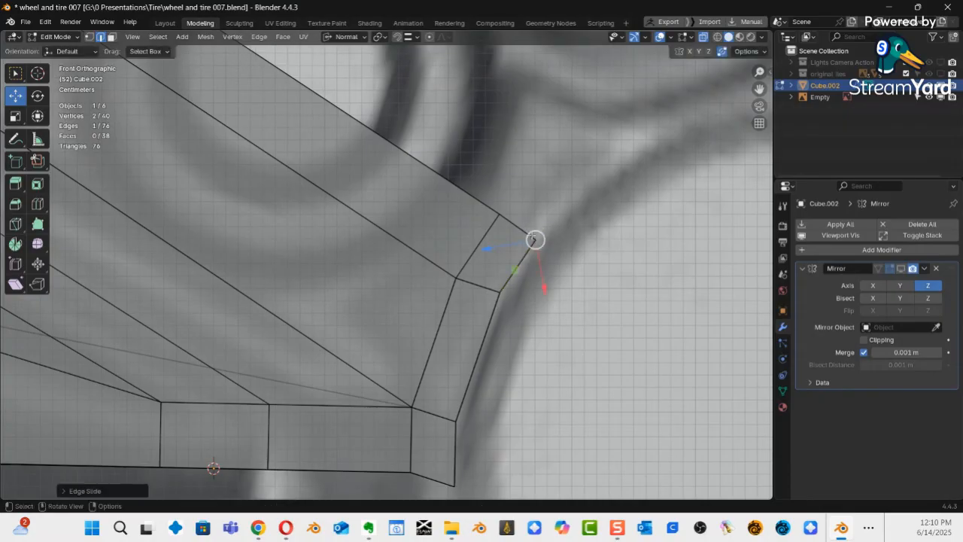
left_click_drag(535, 240, 533, 238)
Select the two end faces at the spoke's rim end, shear them so they slant across the spoke's depth, and return to the Move tool.
scroll(506, 322, "down", 6)
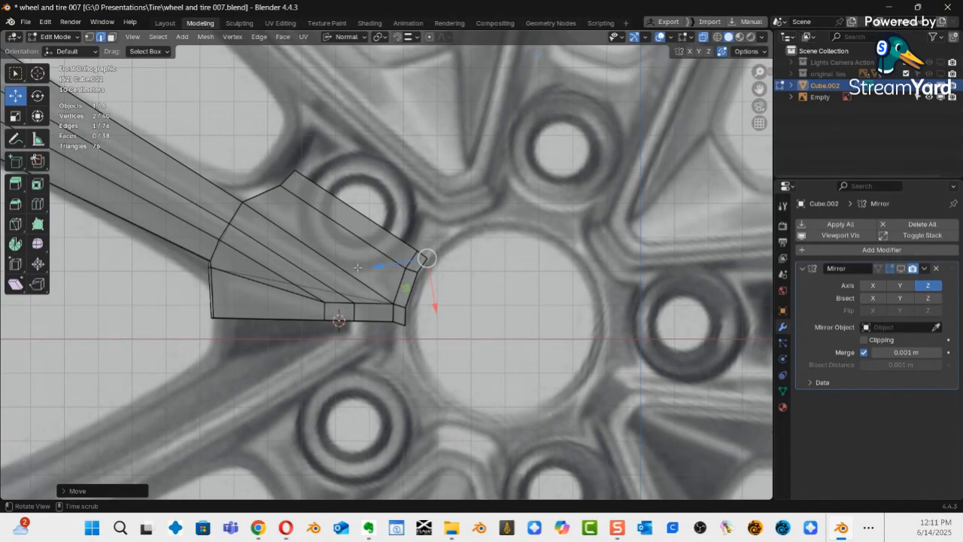
middle_click_drag(374, 266, 530, 386)
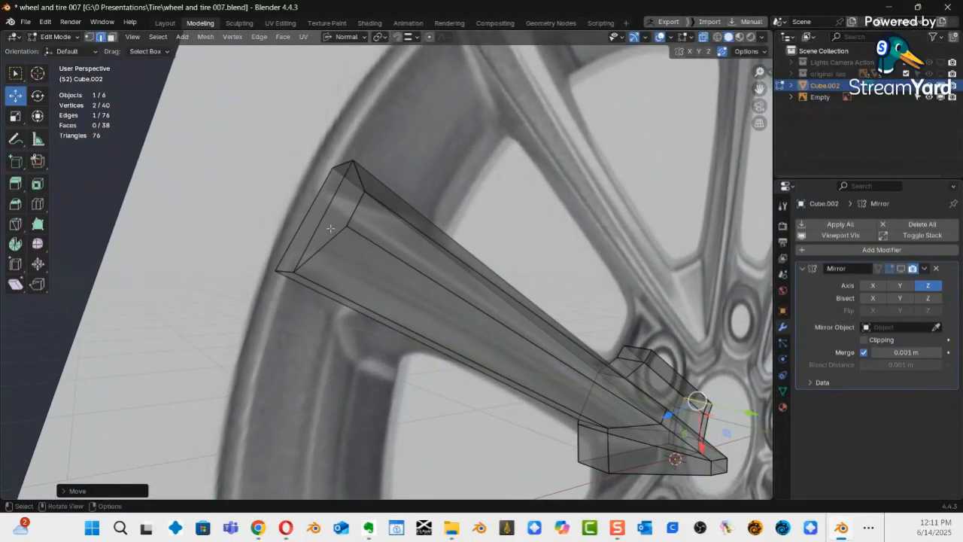
key("3")
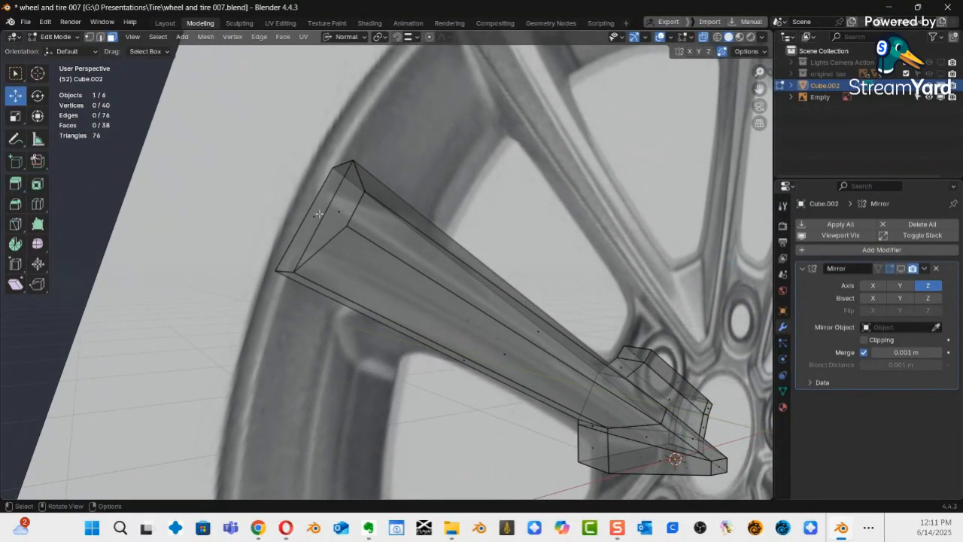
left_click(315, 216)
left_click(338, 215, "shift")
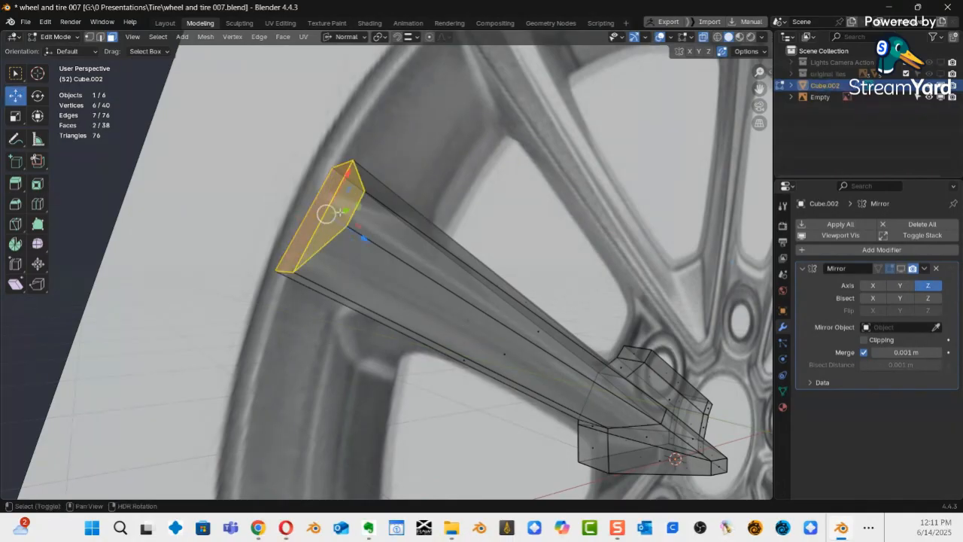
middle_click_drag(382, 265, 362, 249)
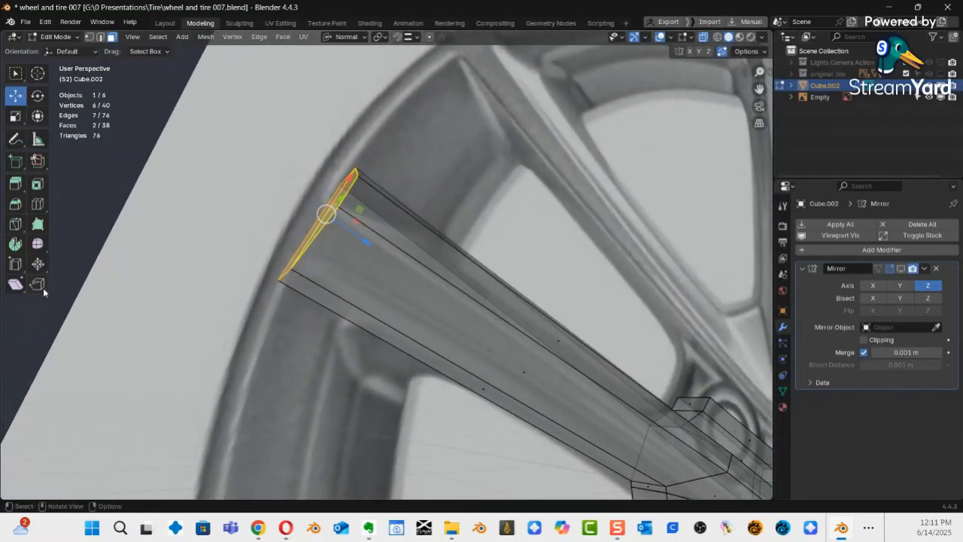
left_click(15, 284)
middle_click_drag(210, 298, 367, 210)
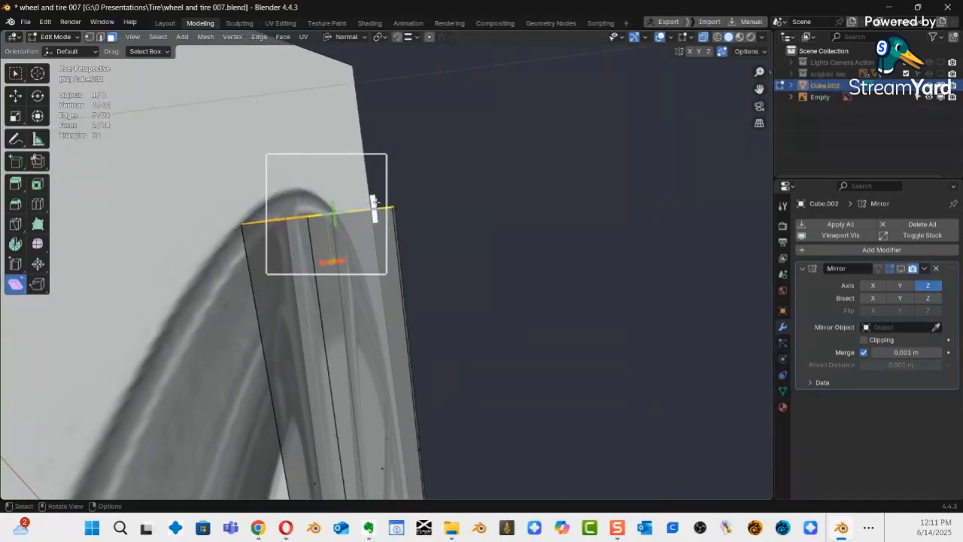
left_click_drag(372, 205, 402, 279)
middle_click_drag(407, 413, 364, 489)
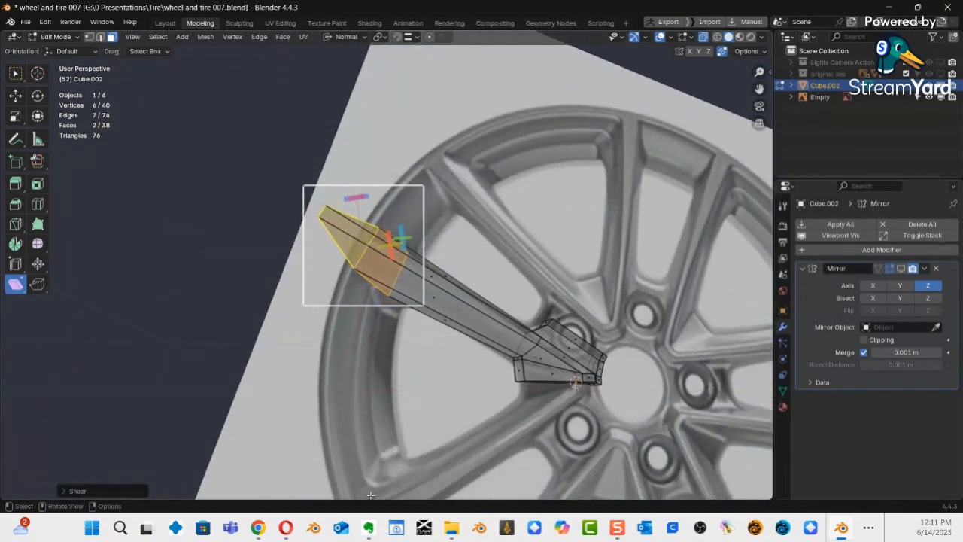
key("KP_1")
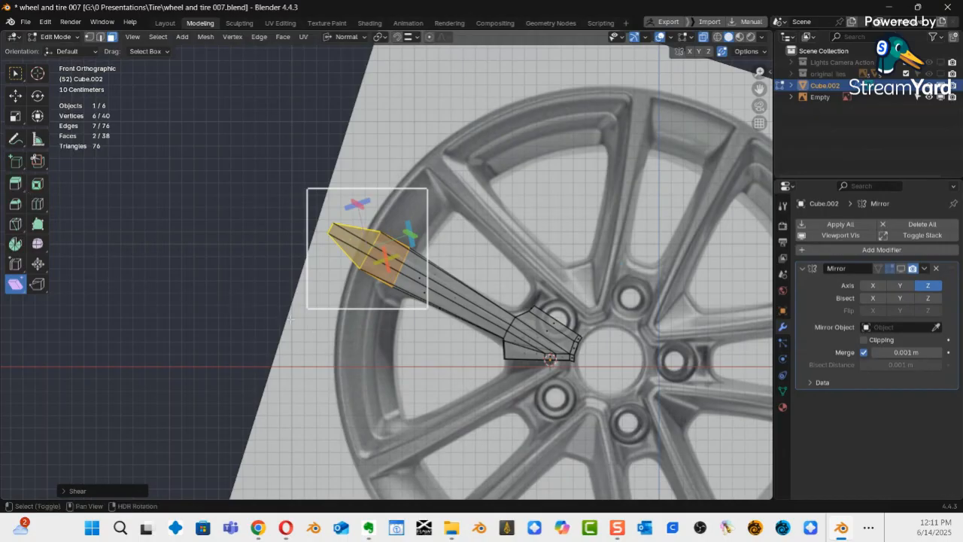
key("shift+space")
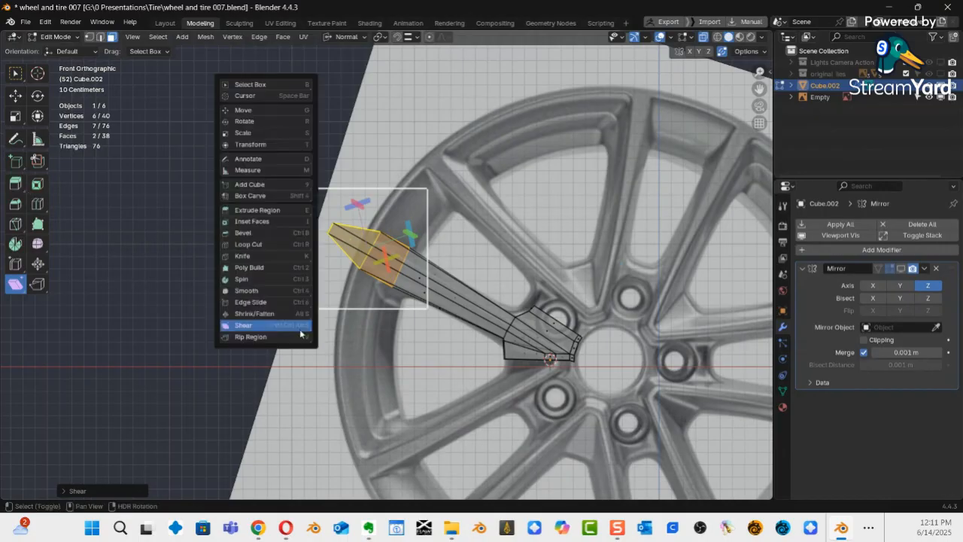
left_click(245, 110)
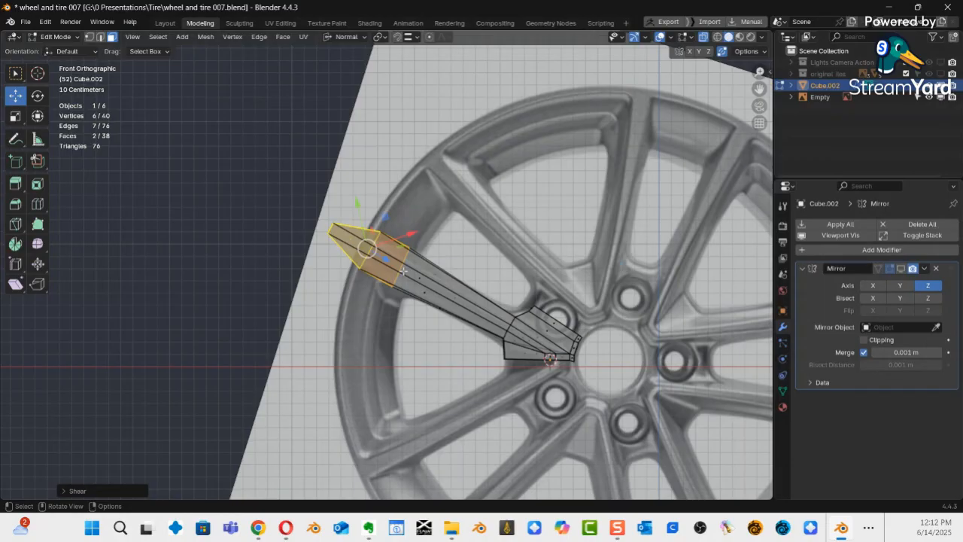
middle_click_drag(398, 272, 354, 72)
left_click(346, 37)
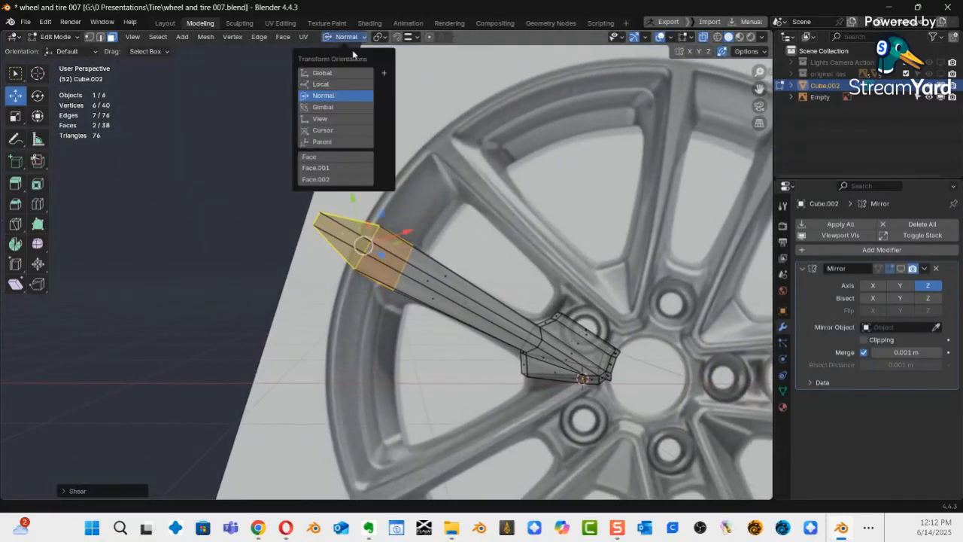
left_click(343, 84)
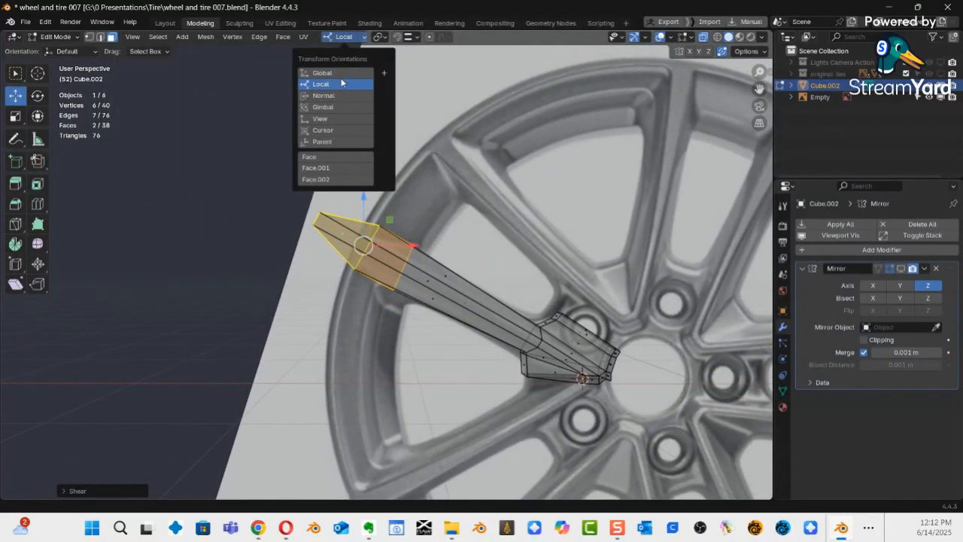
left_click(340, 74)
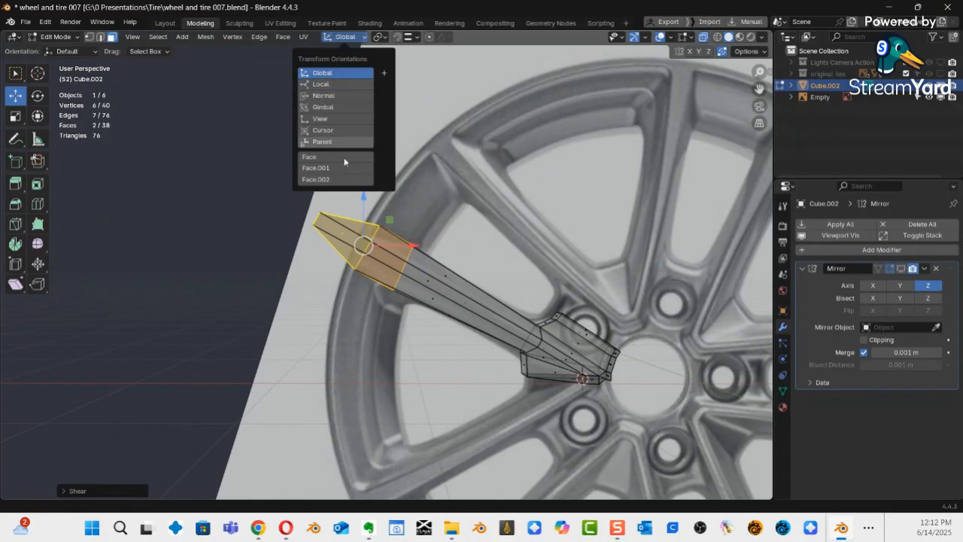
Select the spoke's long narrow face and create a custom transform orientation from its normal.
left_click(425, 279)
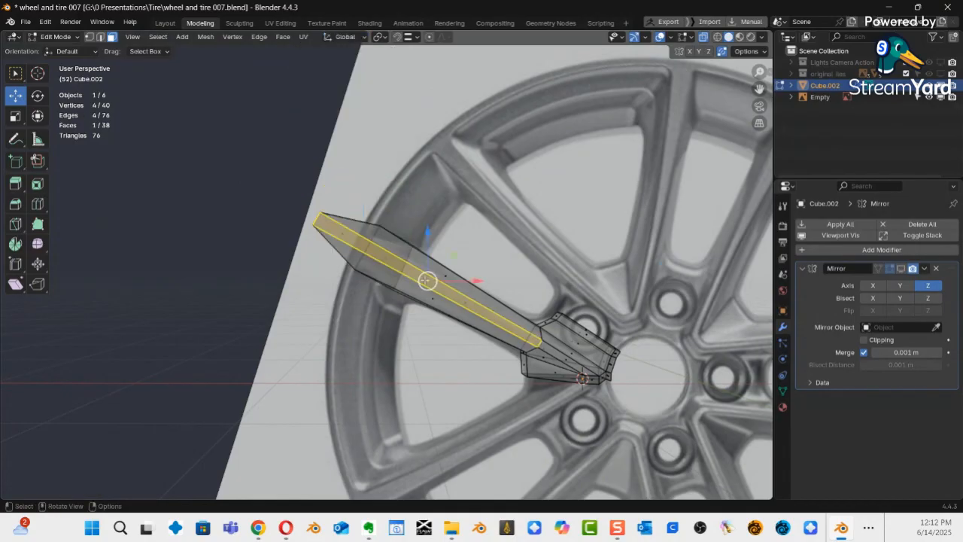
left_click(356, 37)
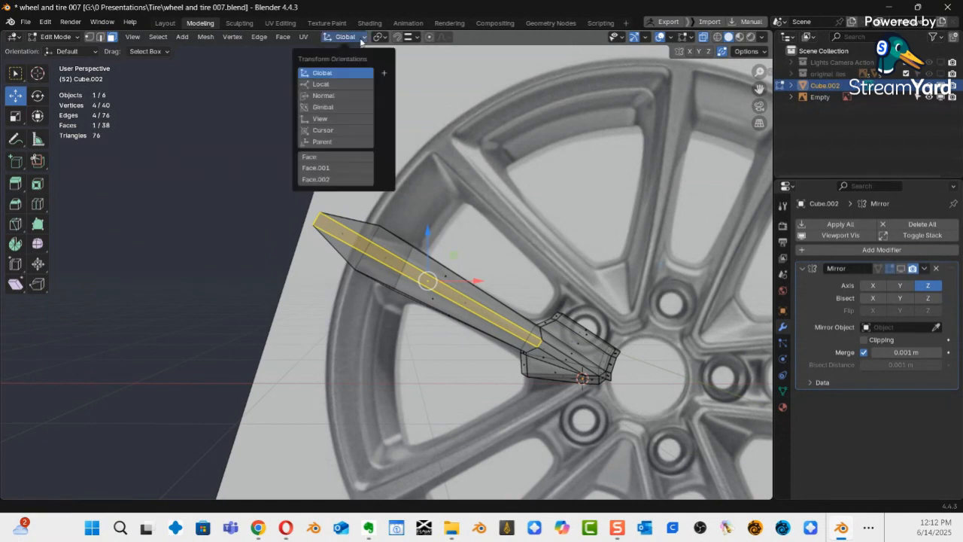
left_click(337, 95)
middle_click_drag(451, 226, 377, 263)
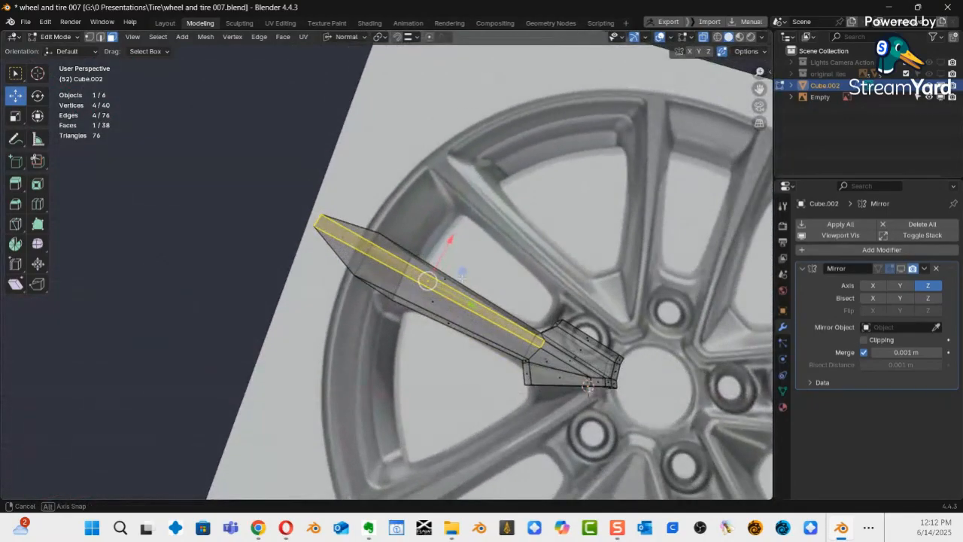
left_click(358, 38)
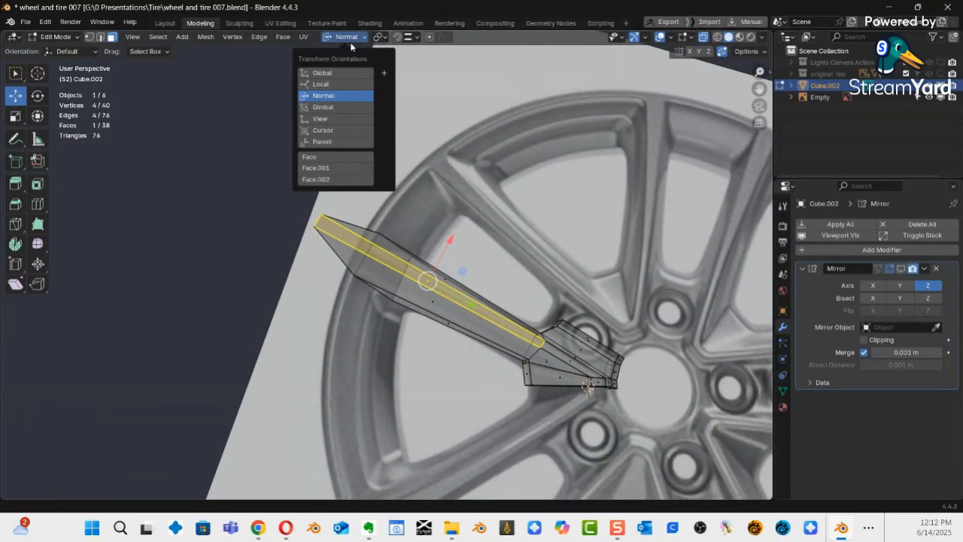
left_click(384, 73)
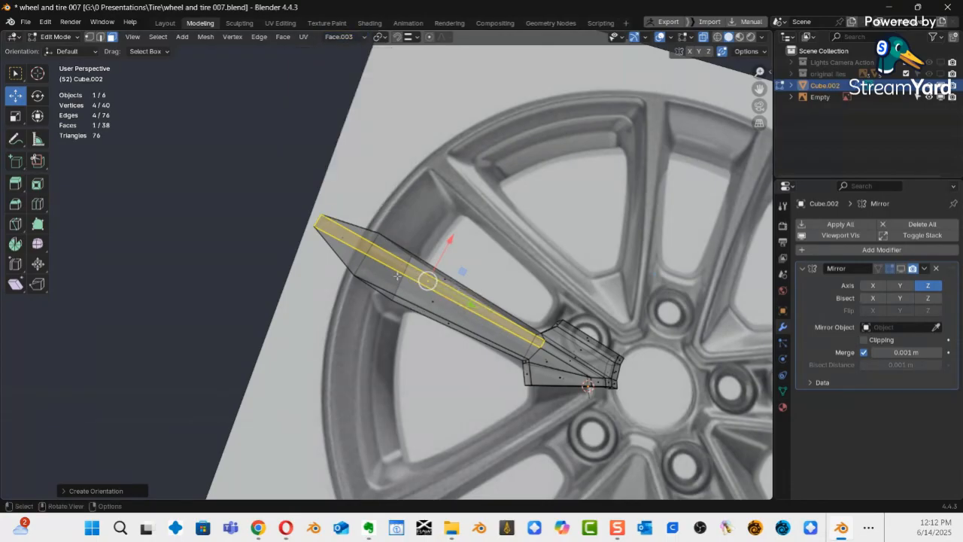
Select the two rim-end faces and, in front view, move them along the spoke toward the hub so the tip stays within the rim.
middle_click_drag(398, 277, 512, 339)
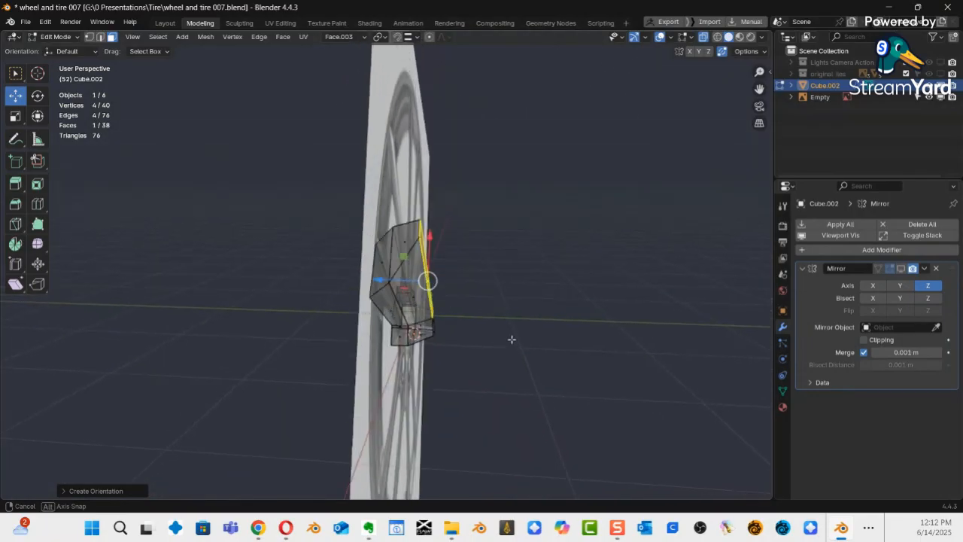
left_click(409, 245, "shift")
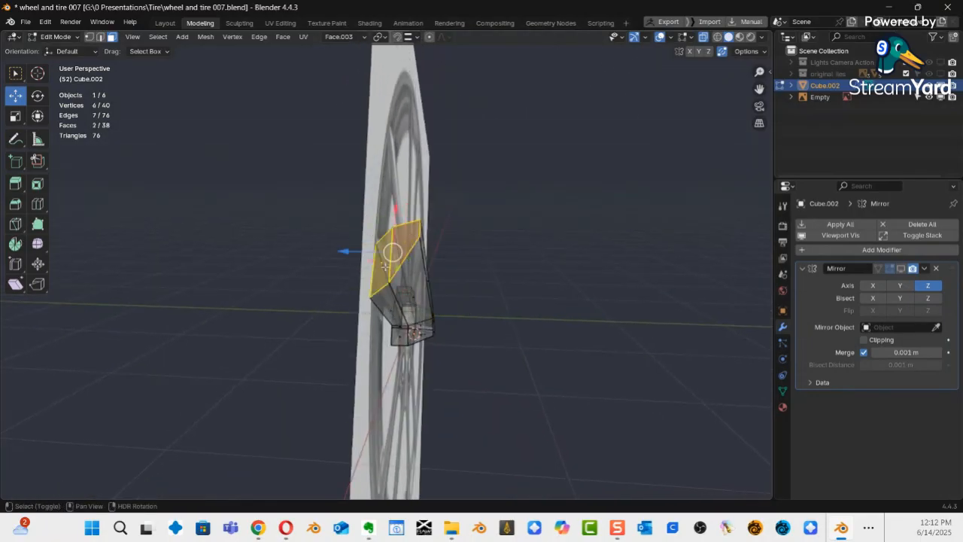
middle_click_drag(386, 266, 331, 260)
key("KP_1")
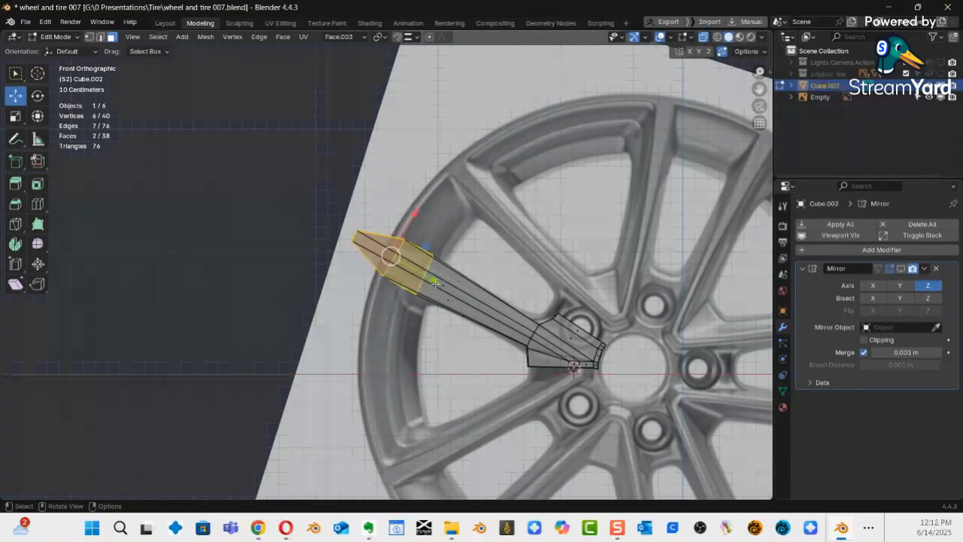
left_click_drag(434, 282, 460, 319)
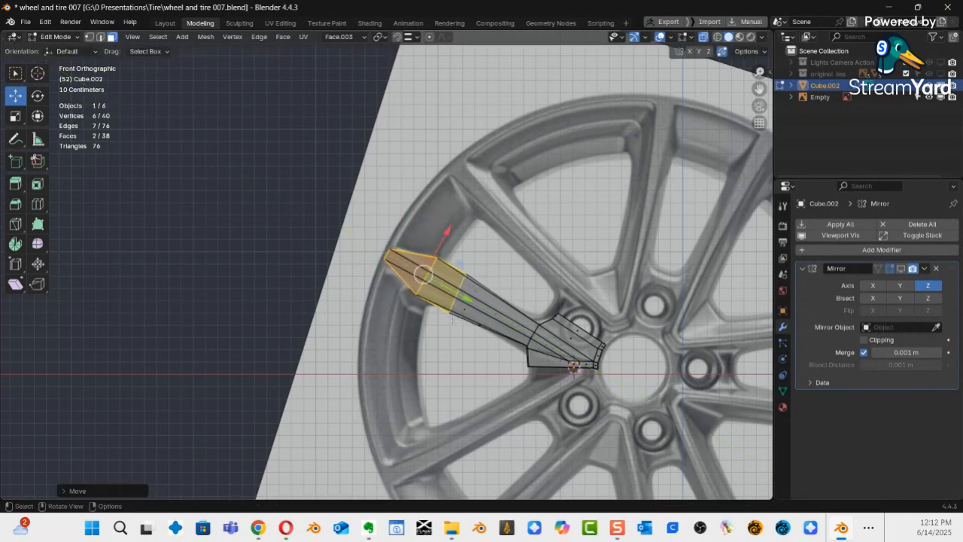
middle_click_drag(455, 320, 450, 279)
key("KP_1")
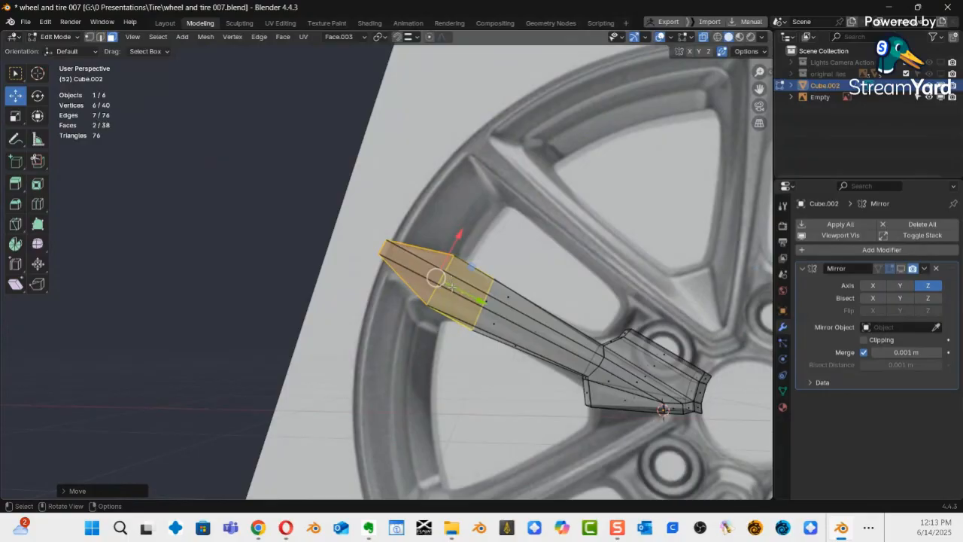
key("KP_1")
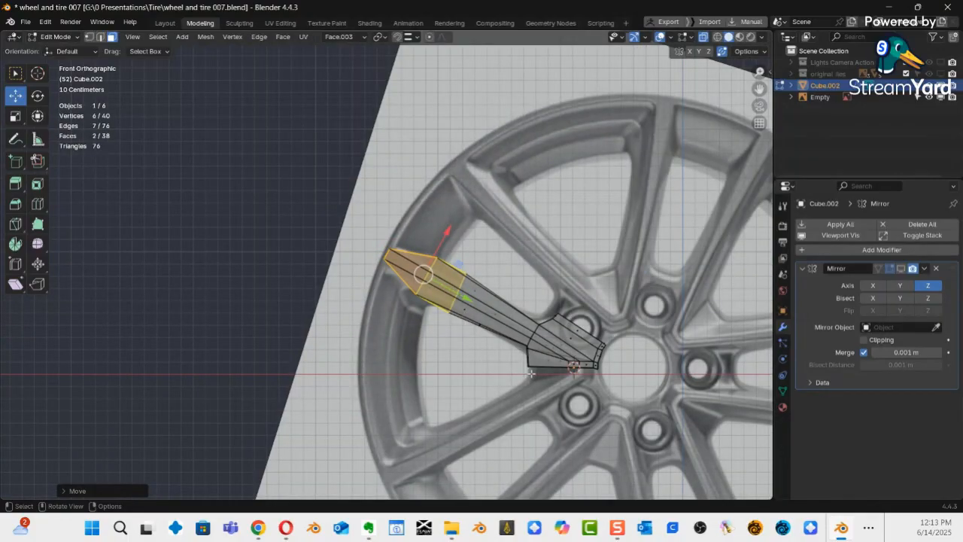
Select the middle edge between the two rim-end faces and move it along the spoke's length toward the rim.
middle_click_drag(561, 377, 440, 226, "ctrl")
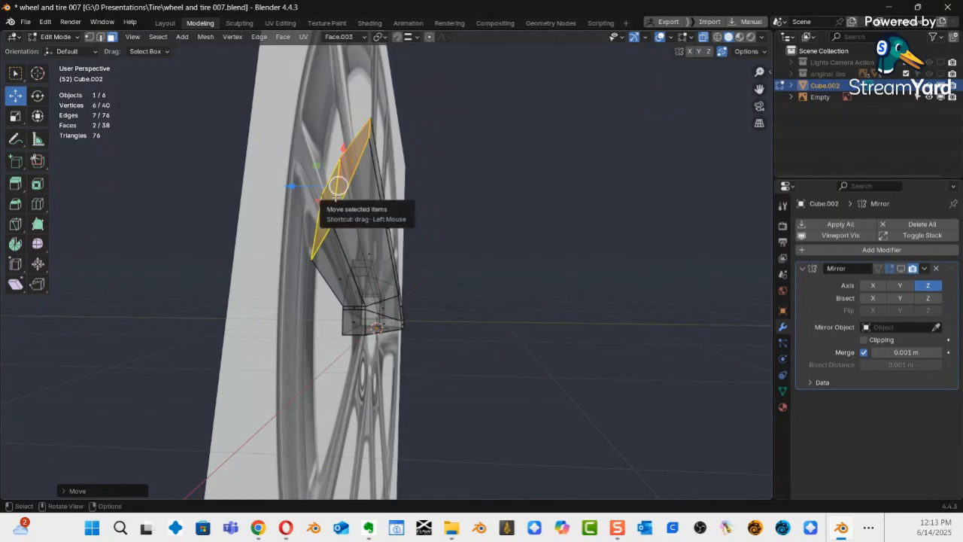
key("2")
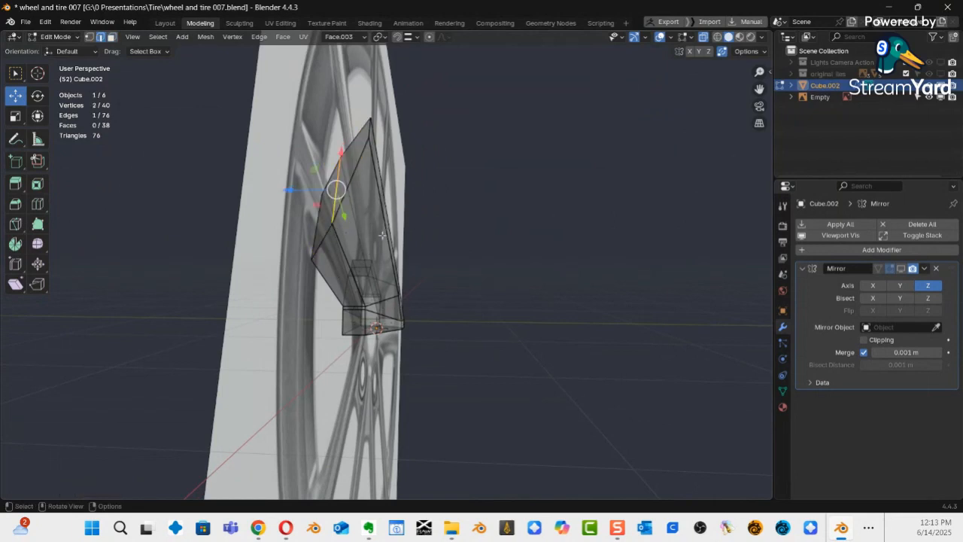
middle_click_drag(422, 261, 334, 252)
middle_click_drag(386, 291, 416, 235)
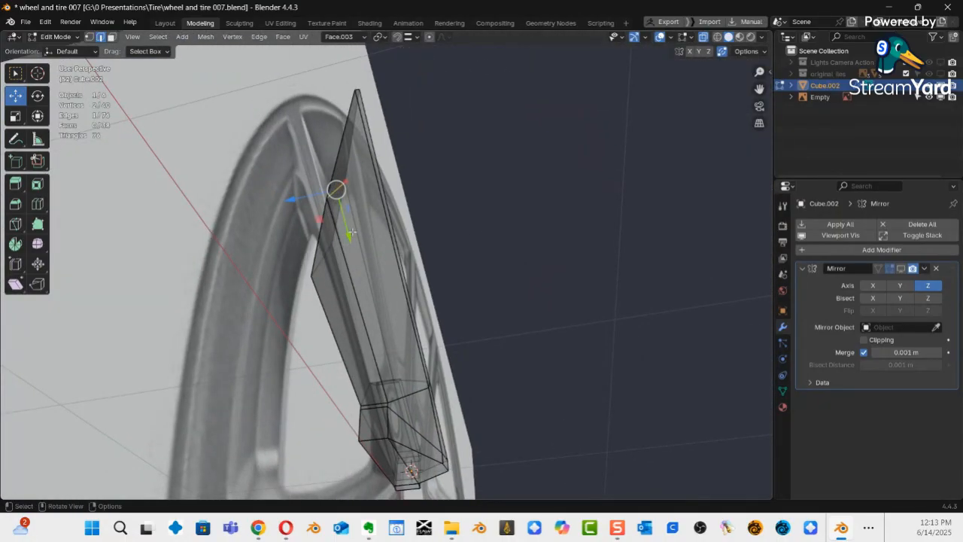
left_click_drag(351, 235, 310, 182)
middle_click_drag(310, 182, 348, 290)
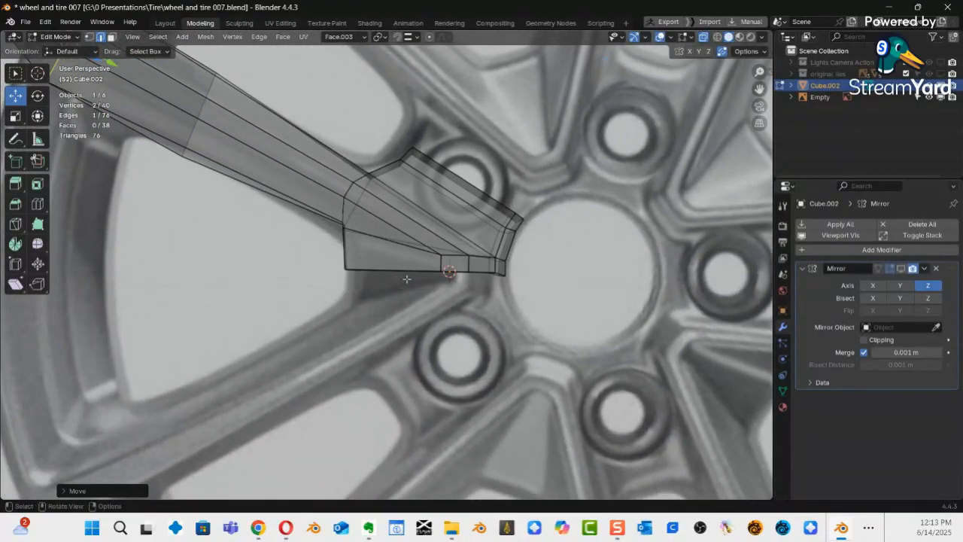
Select the two lower side faces of the spoke's hub end that face the neighbouring spoke.
middle_click_drag(426, 283, 447, 263)
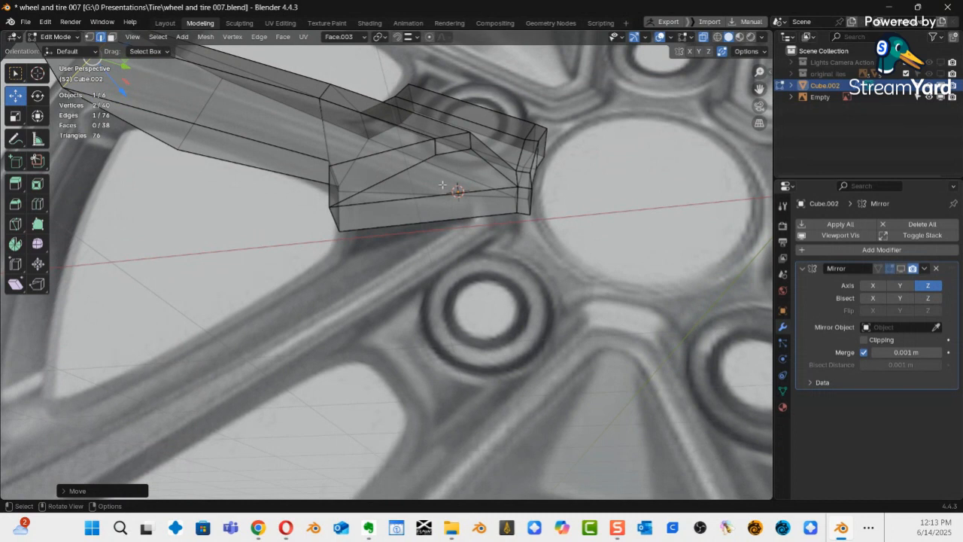
key("3")
left_click(443, 187)
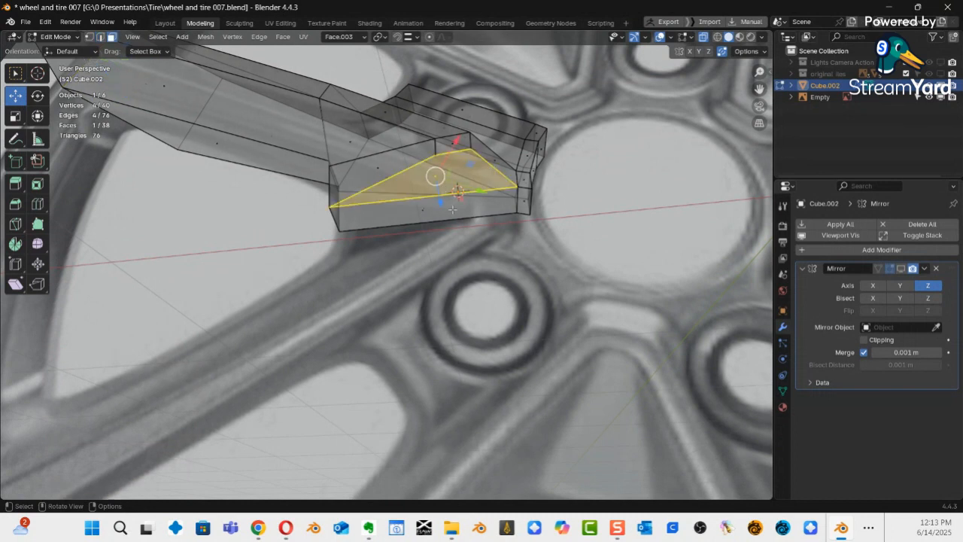
left_click(449, 212, "shift")
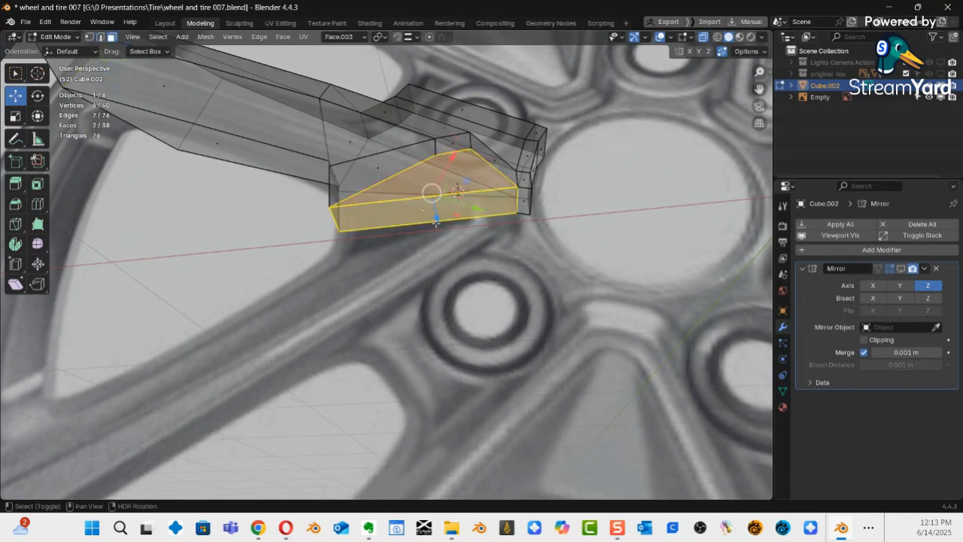
middle_click_drag(437, 222, 462, 305)
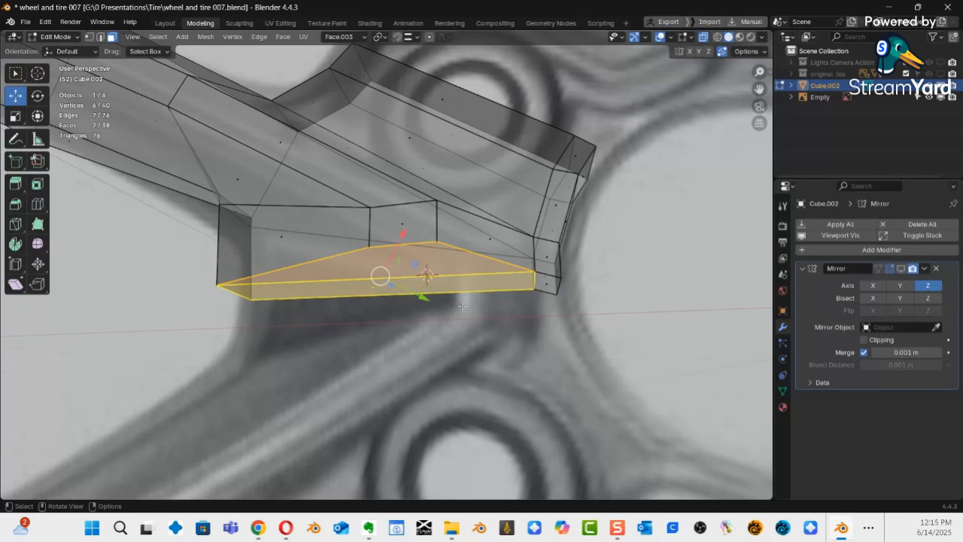
middle_click_drag(635, 295, 387, 313)
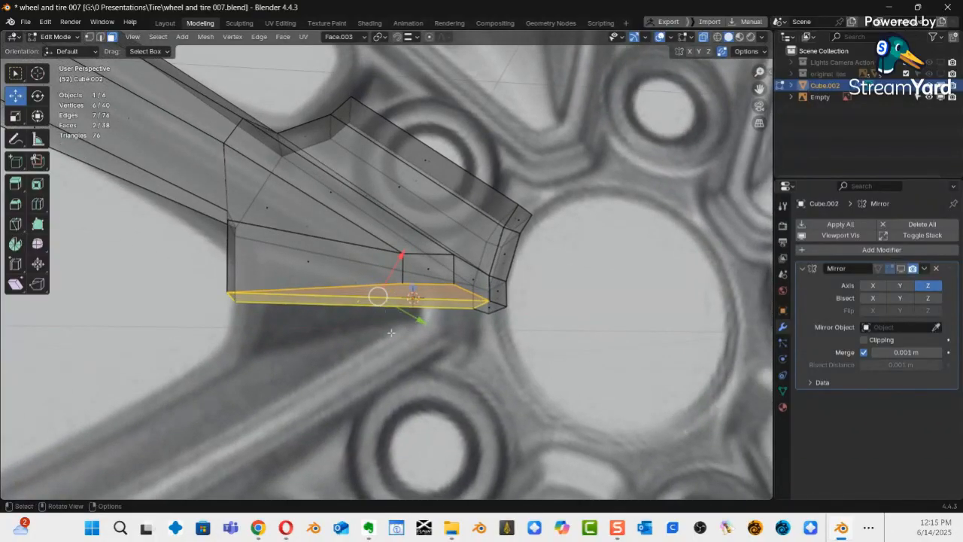
Delete the two selected faces along the spoke's mirror side and turn off X-ray.
key("x")
left_click(361, 363)
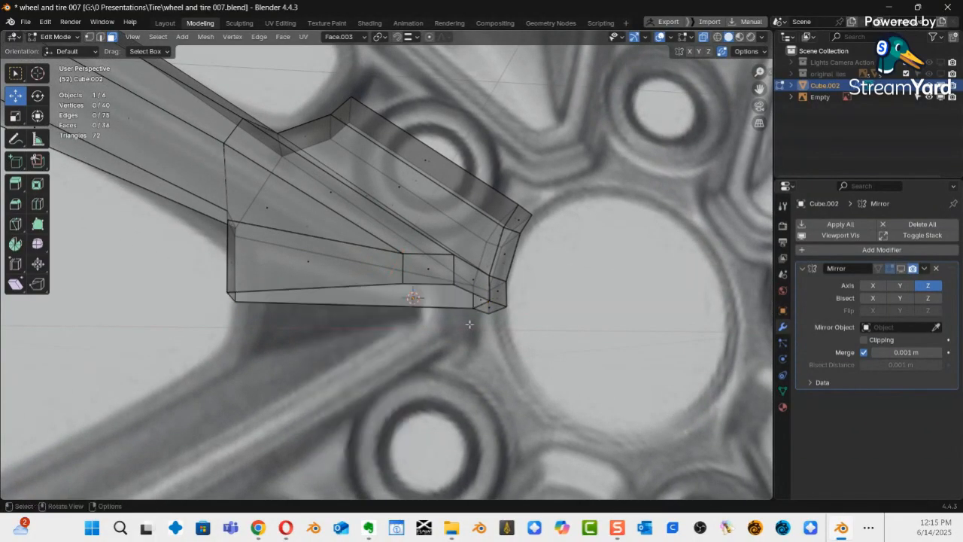
key("alt+z")
Delete the long face and its adjoining short face on the outer side of the raised hub block.
middle_click_drag(426, 350, 473, 314)
left_click(481, 258, "alt")
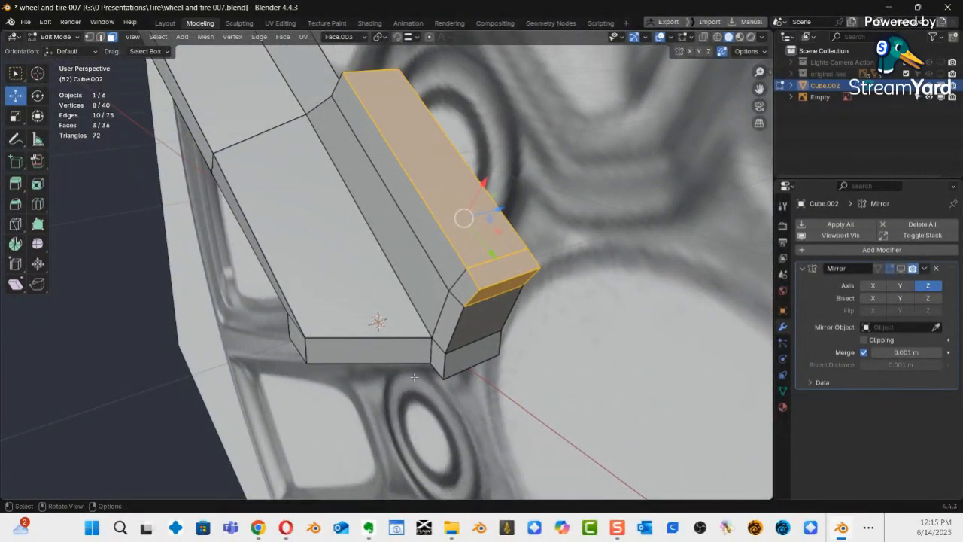
left_click(482, 250)
left_click(529, 240)
left_click_drag(528, 240, 506, 264)
key("x")
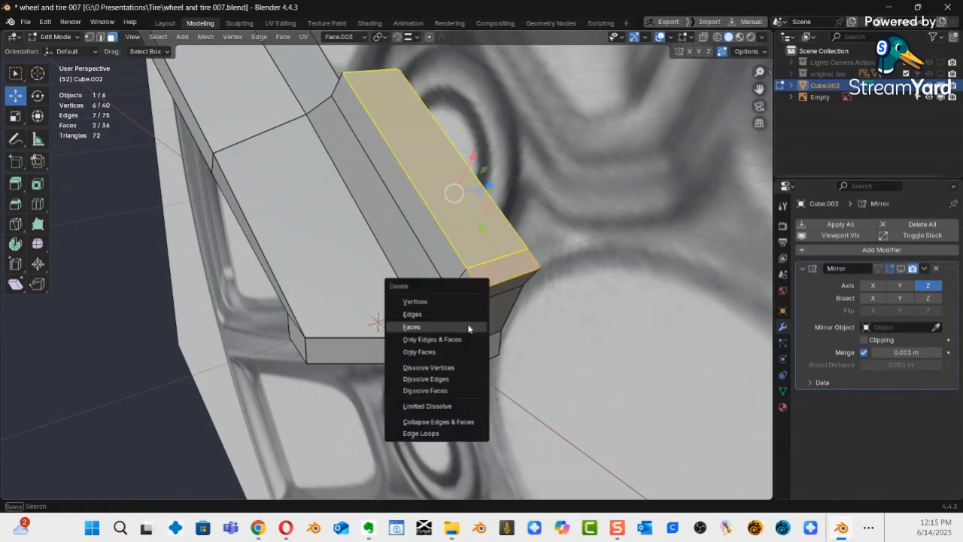
left_click(469, 327)
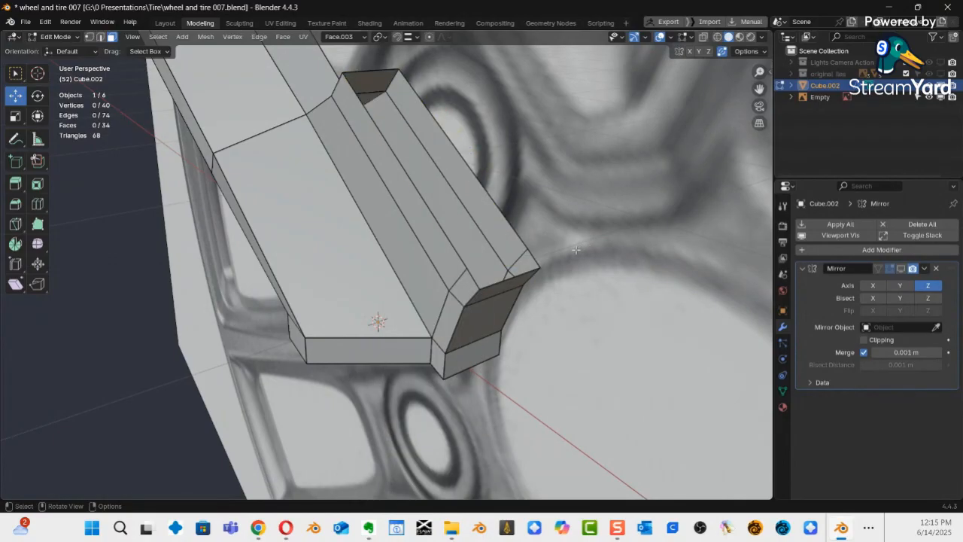
Delete the small end face near the centre hole that closes the spoke's mirror side.
mouse_move(504, 302)
middle_mouse_down()
mouse_move(617, 338)
mouse_move(550, 345)
mouse_move(573, 332)
mouse_move(497, 291)
middle_mouse_up()
scroll(573, 332, "up", 1)
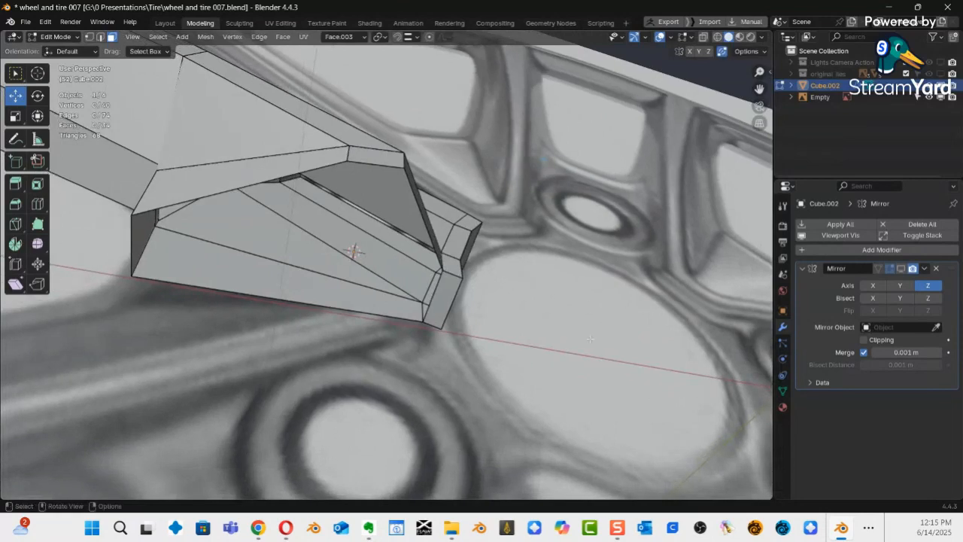
middle_click_drag(602, 288, 491, 314)
left_click(474, 334)
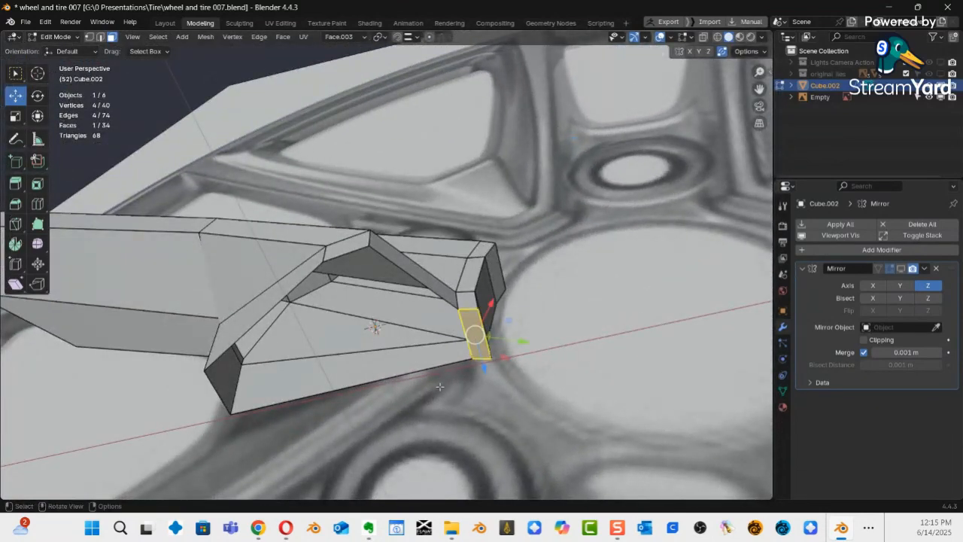
key("x")
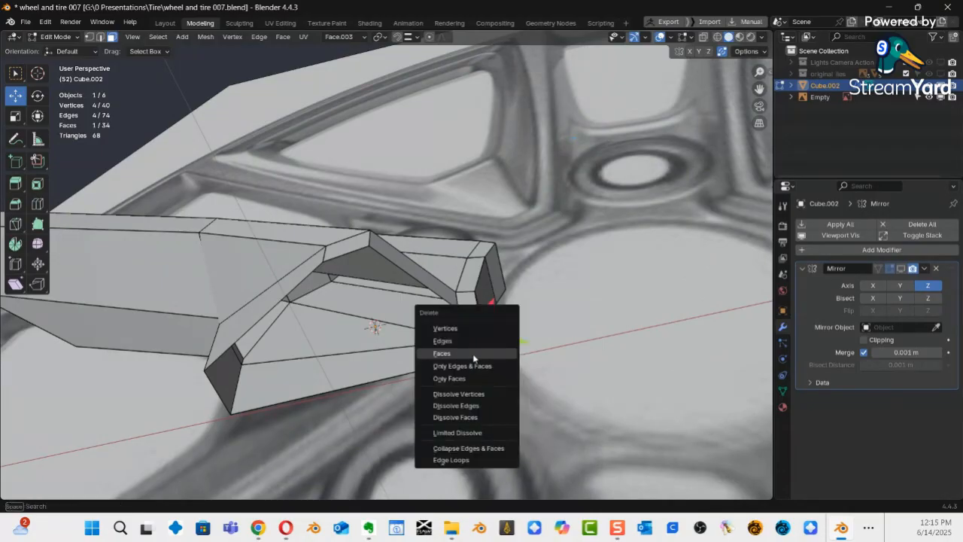
left_click(475, 355)
Select the open boundary edge loop along the spoke's mirror side and view it from the front.
key("2")
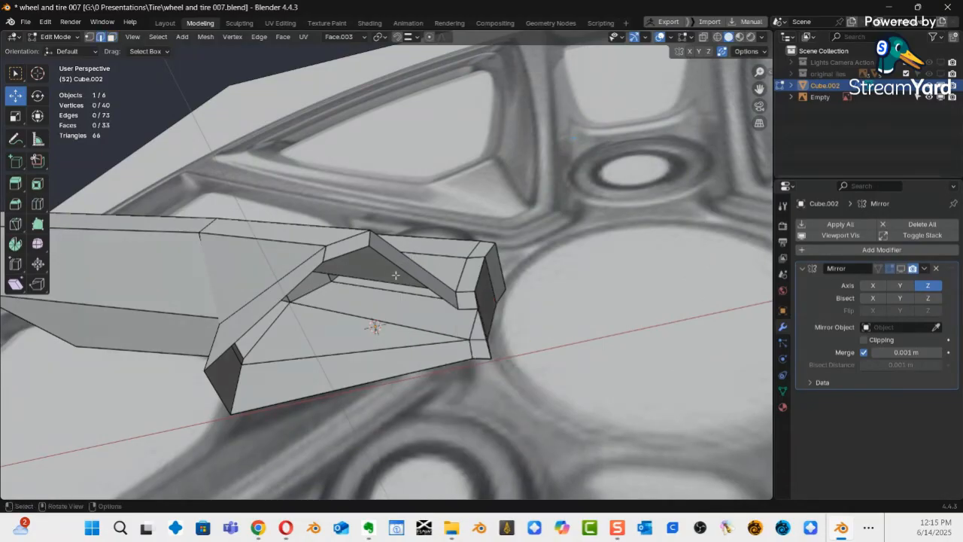
left_click(403, 272, "alt")
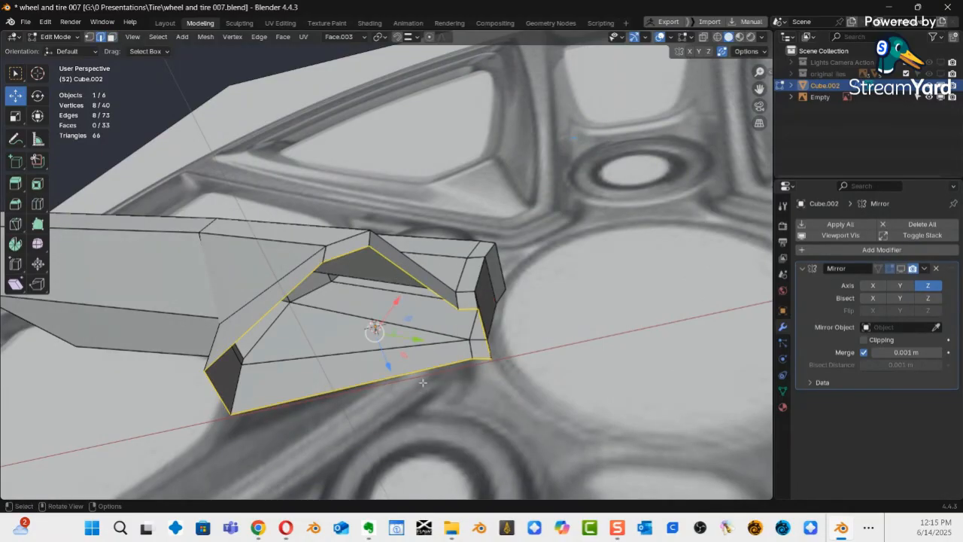
middle_click_drag(423, 382, 434, 402)
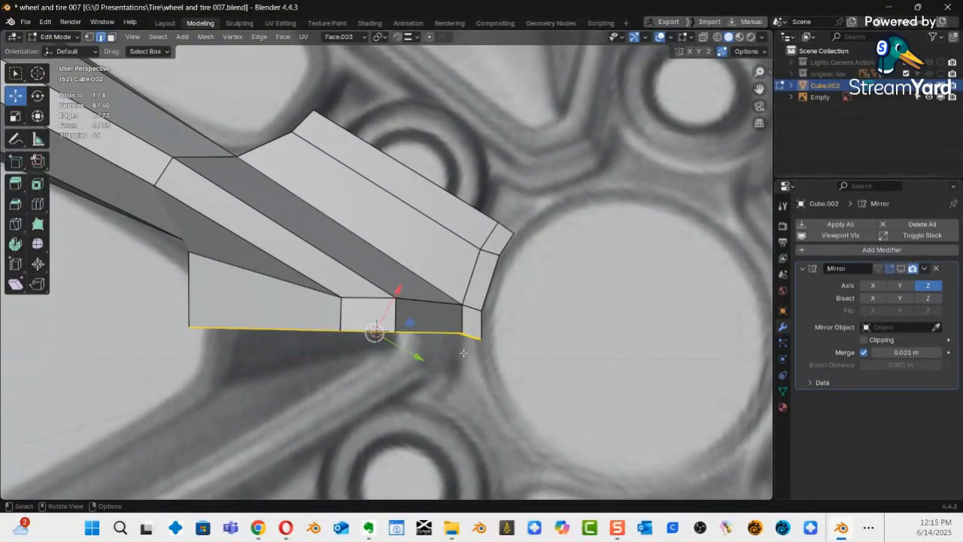
key("KP_1")
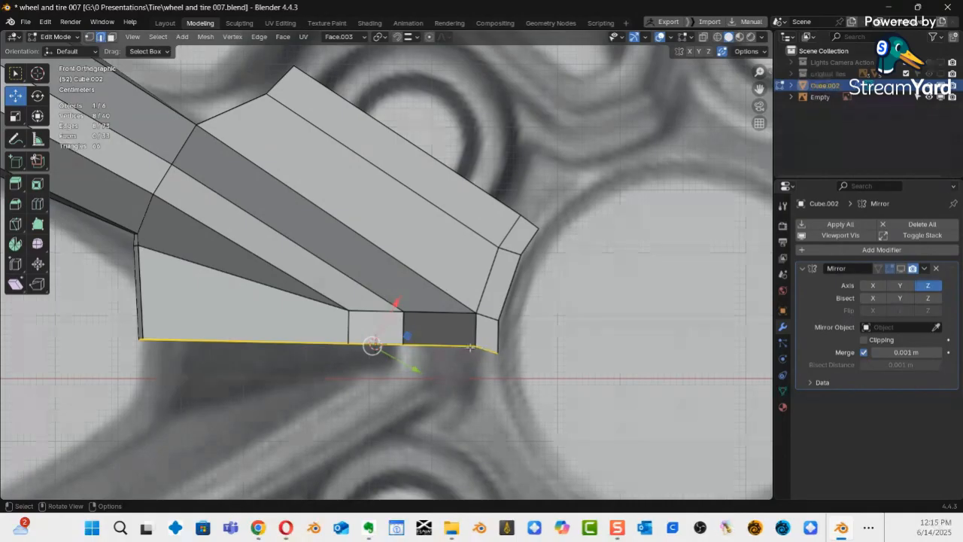
key("s")
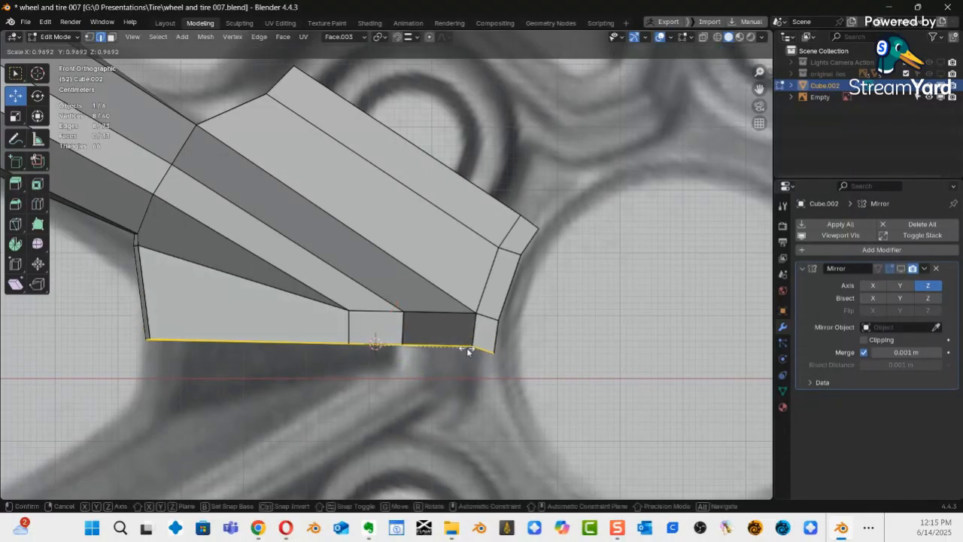
key("z")
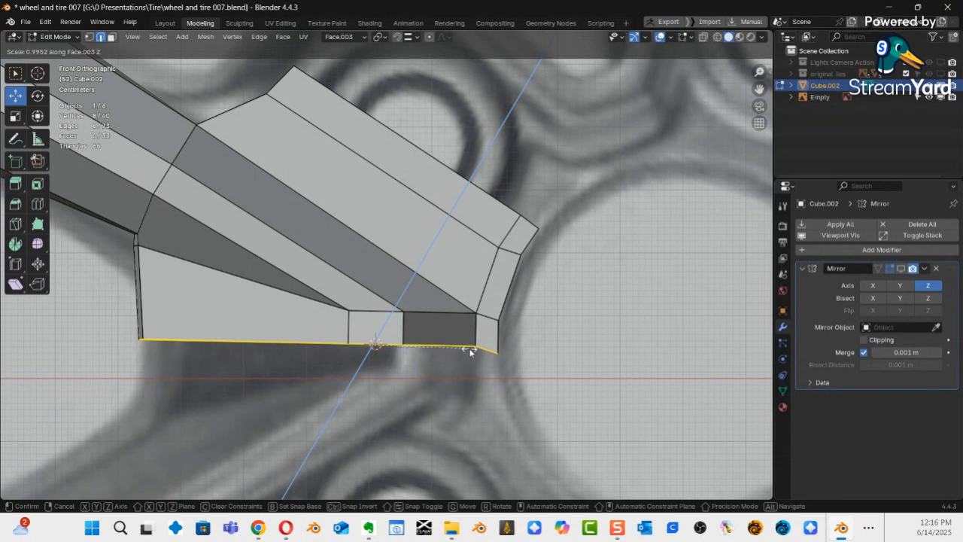
left_click(469, 348)
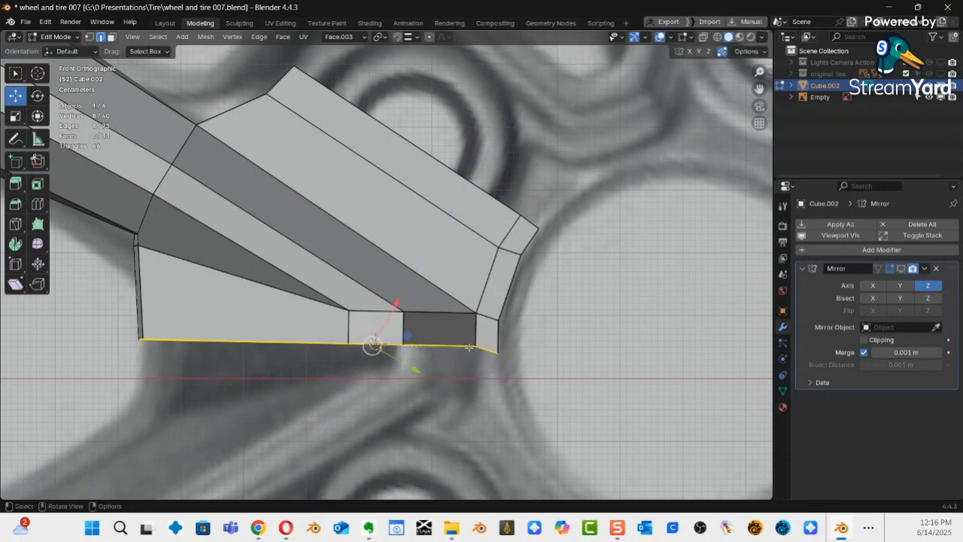
Set the transform orientation to Global and flatten the selected boundary loop by scaling it to 0 along Z.
left_click(364, 40)
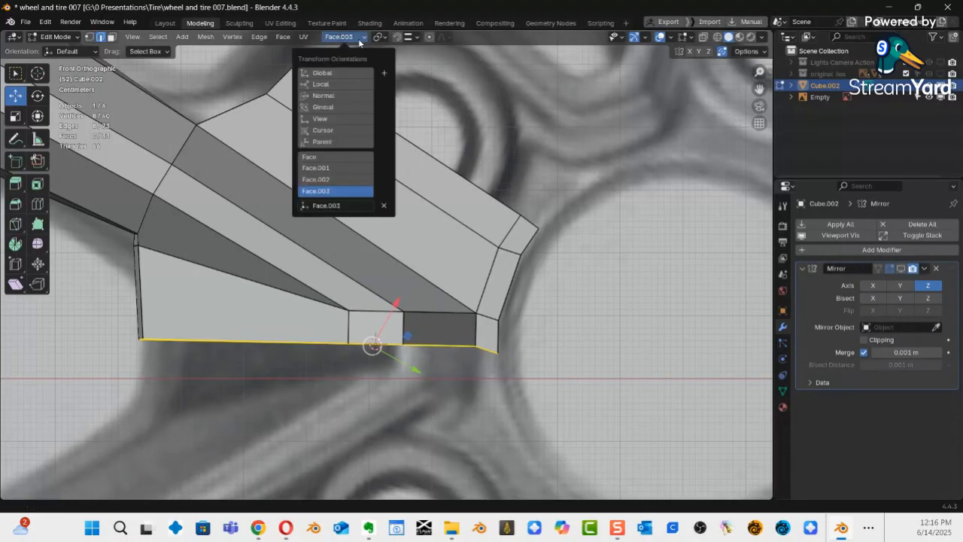
left_click(336, 96)
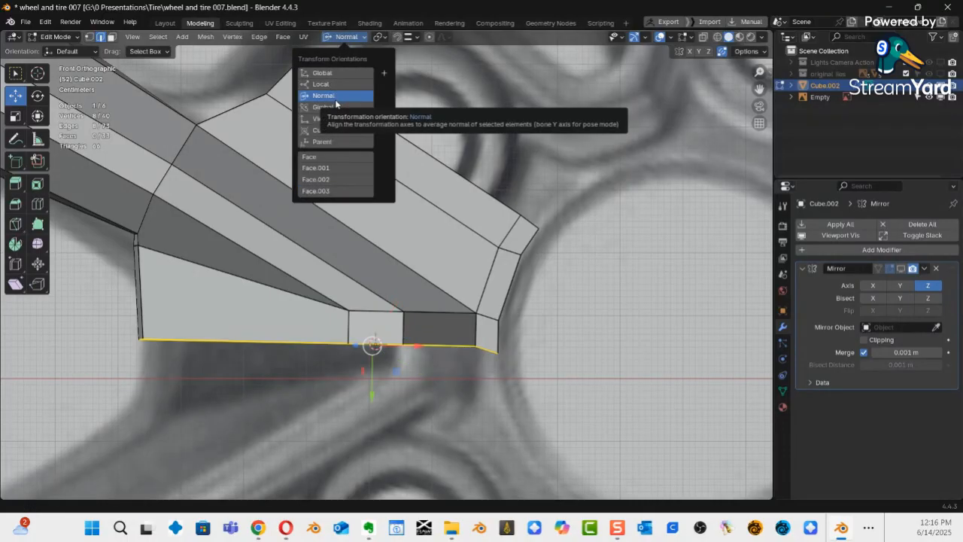
left_click(335, 84)
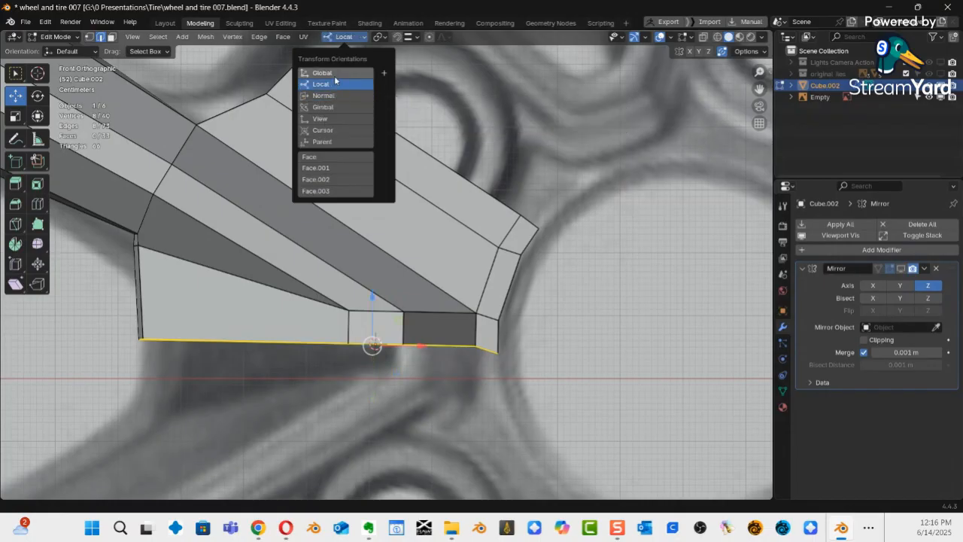
left_click(332, 74)
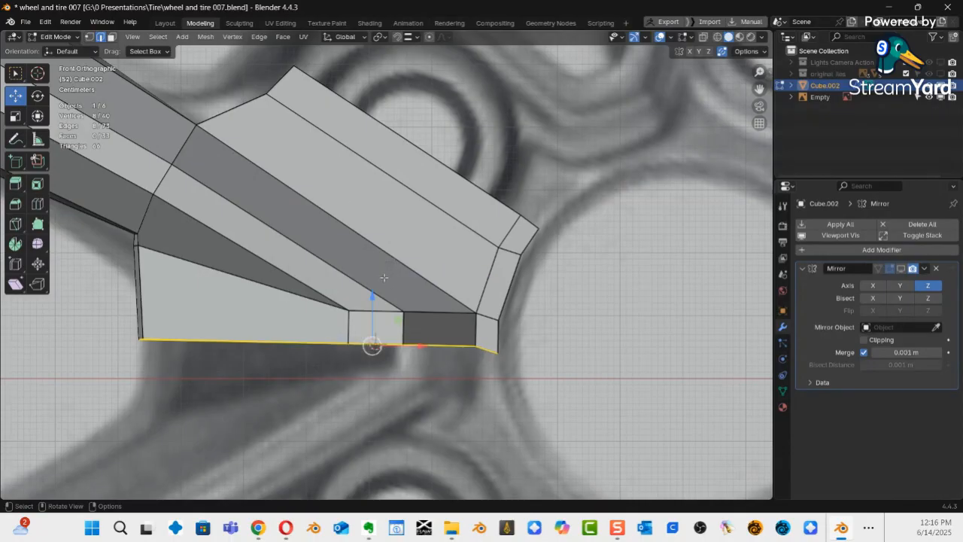
key("s")
key("z")
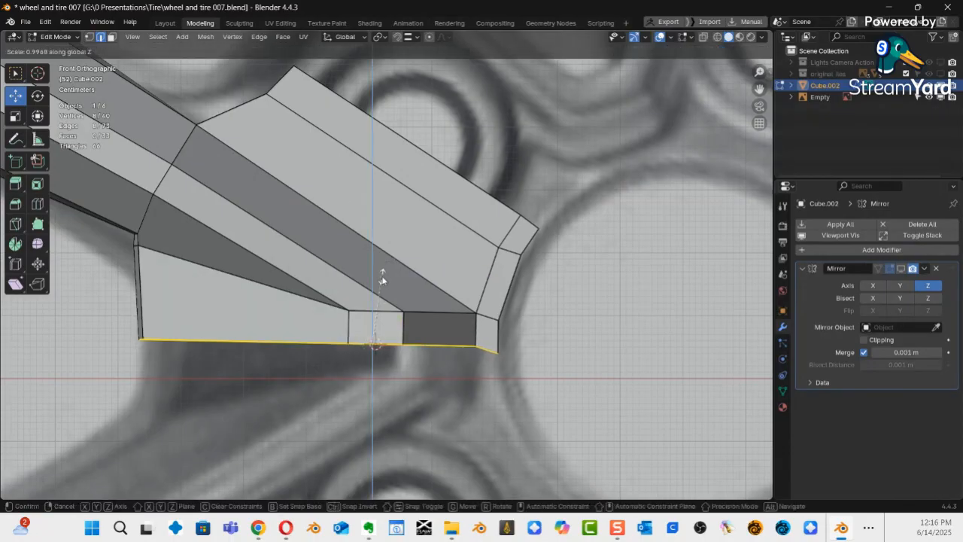
type("000")
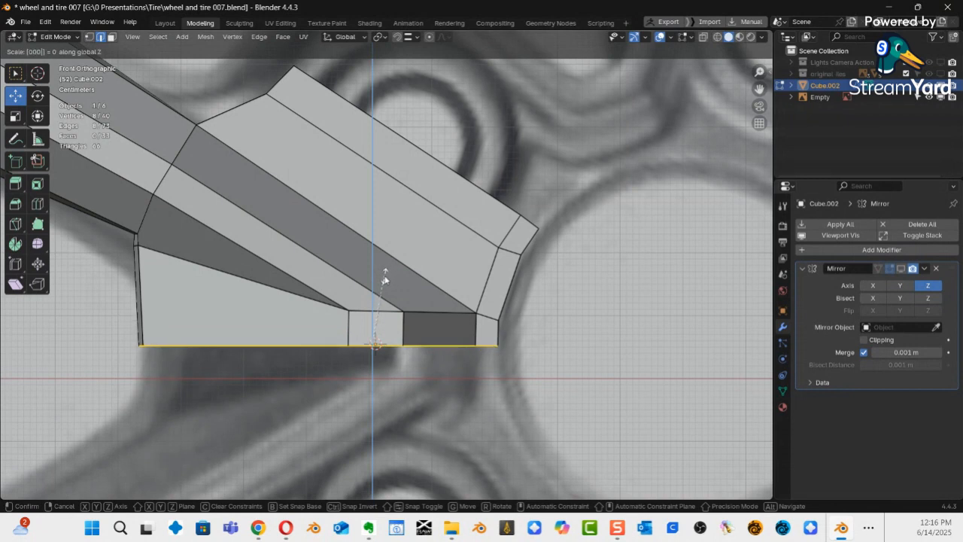
key("Return")
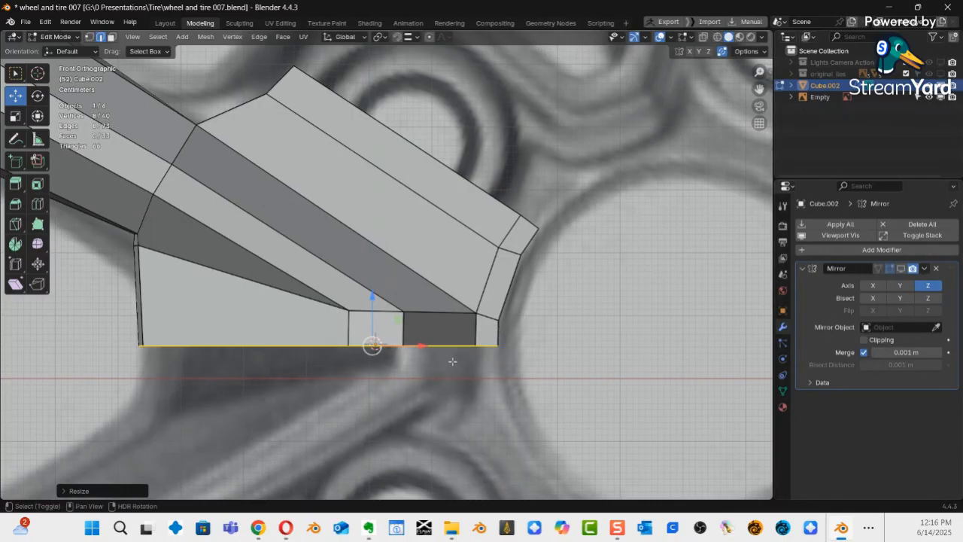
Snap the 3D cursor to the selected boundary loop.
key("shift+s")
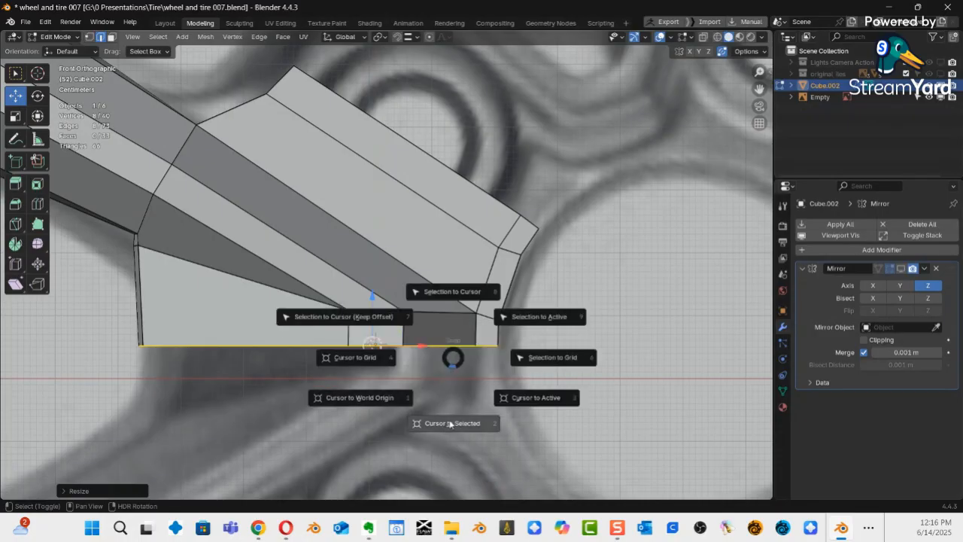
left_click(449, 425)
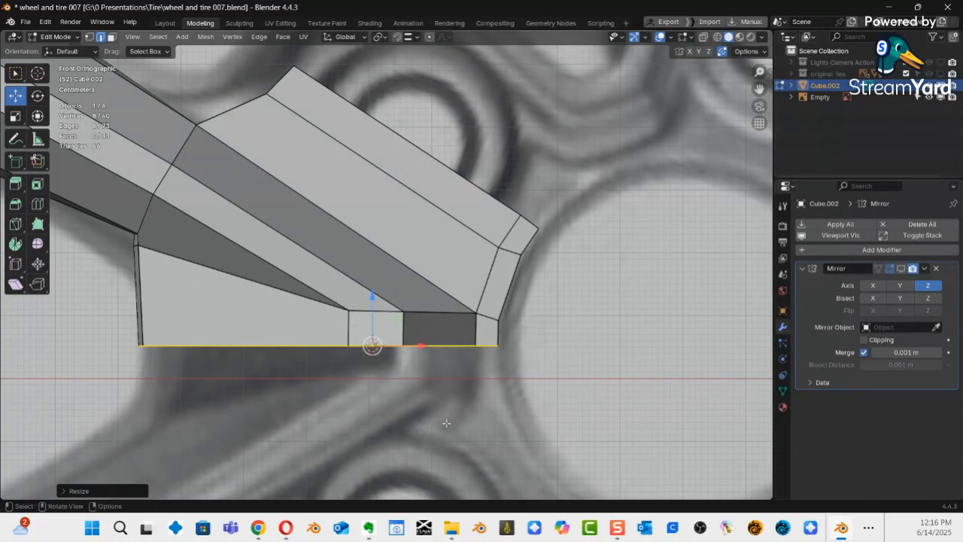
middle_click_drag(433, 414, 350, 296)
Switch to Object Mode and set the spoke's origin to the 3D cursor.
key("ctrl+Tab")
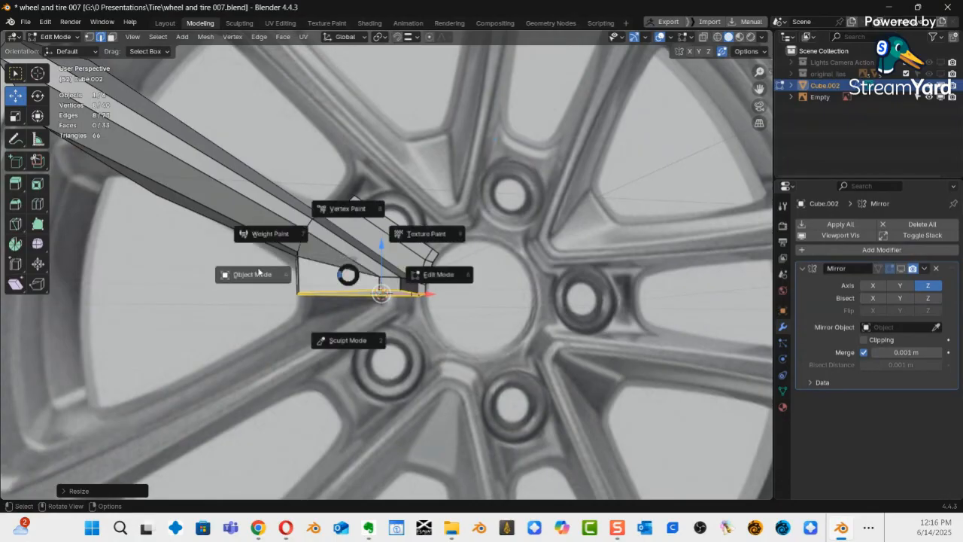
left_click(255, 278)
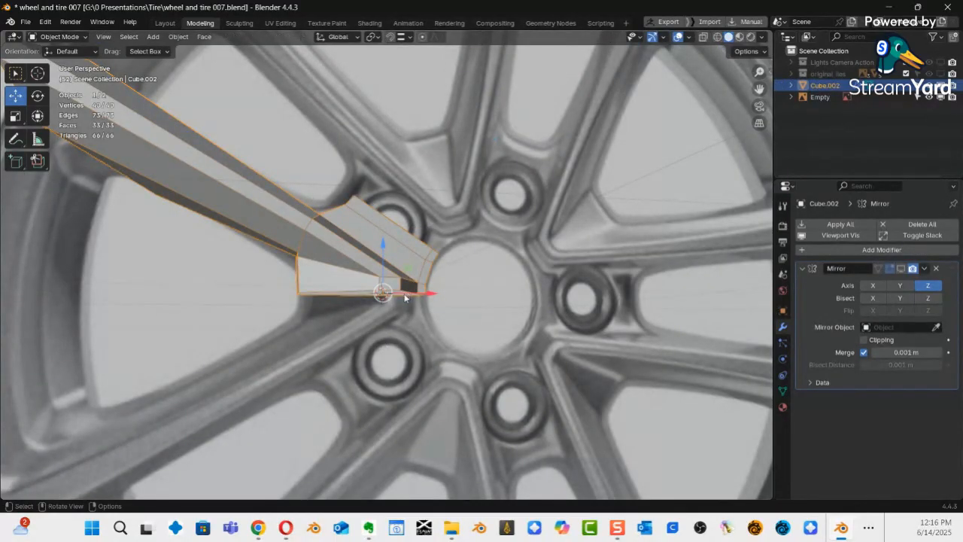
key("KP_1")
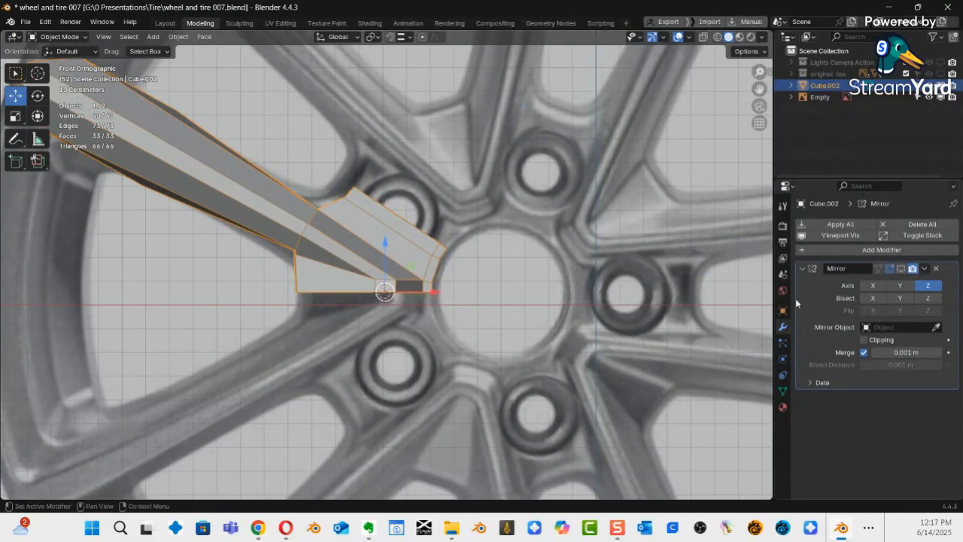
right_click(298, 257)
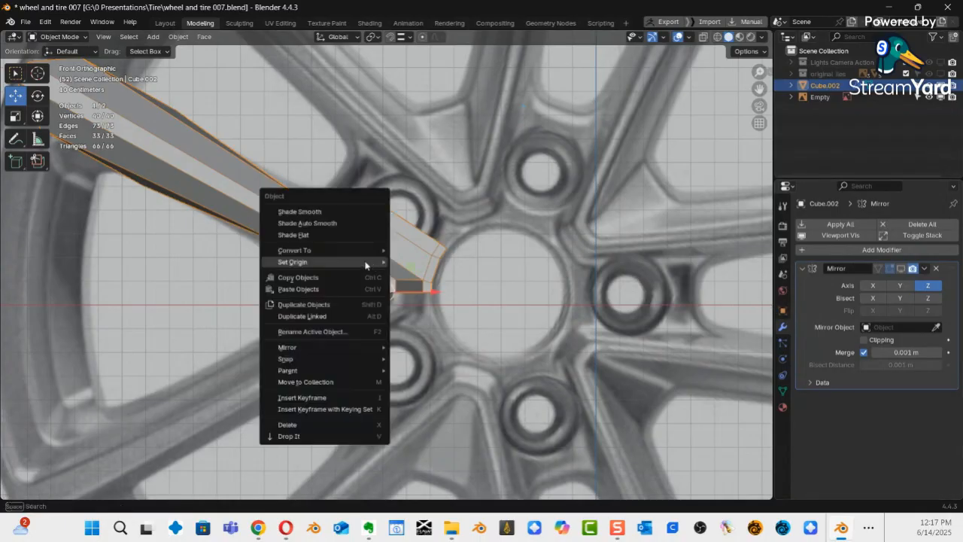
mouse_move(365, 263)
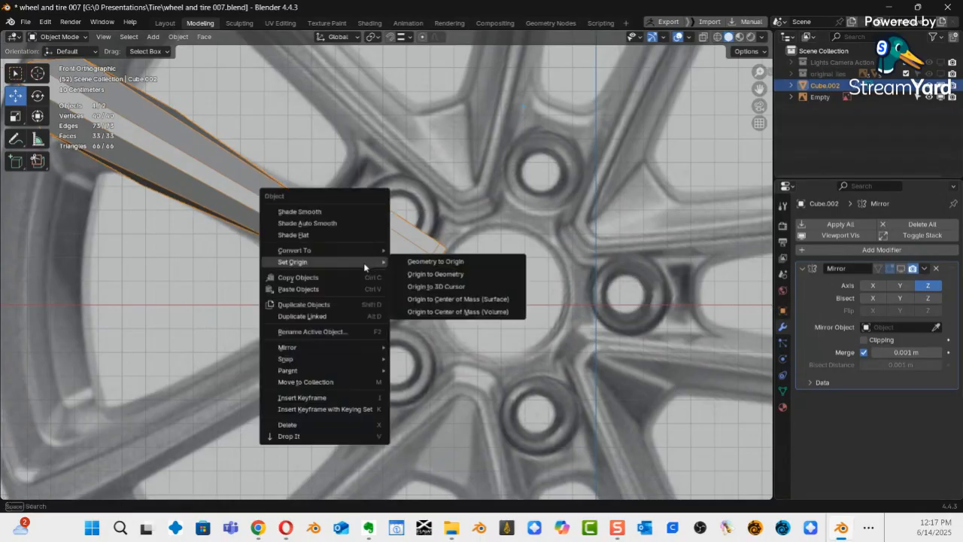
left_click(452, 287)
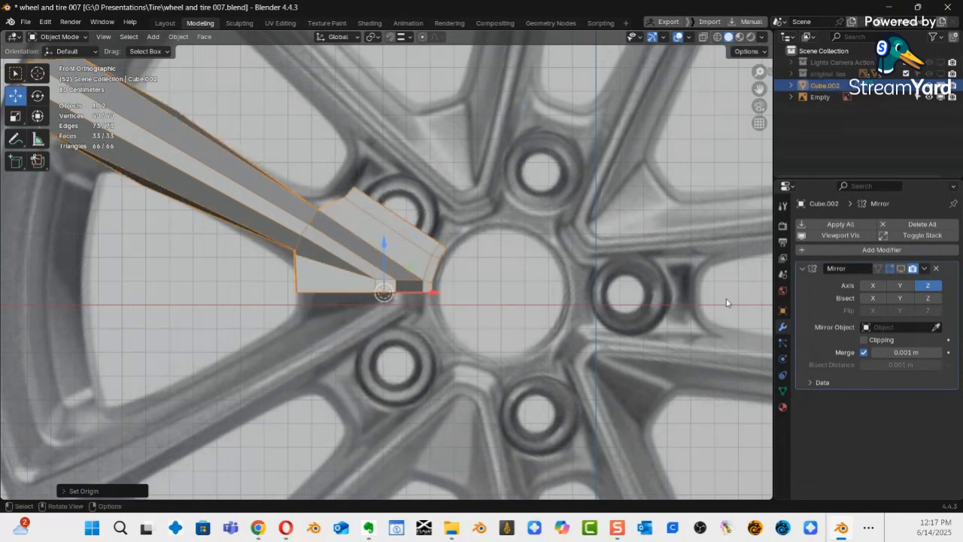
Enable the Mirror modifier's viewport display and inspect the mirrored spoke pair against the reference image.
left_click(902, 270)
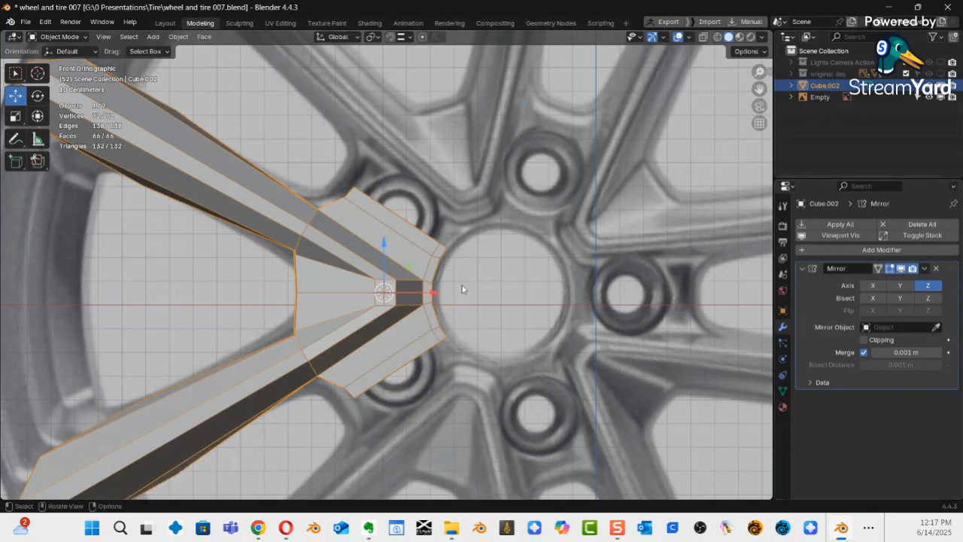
left_click(484, 315)
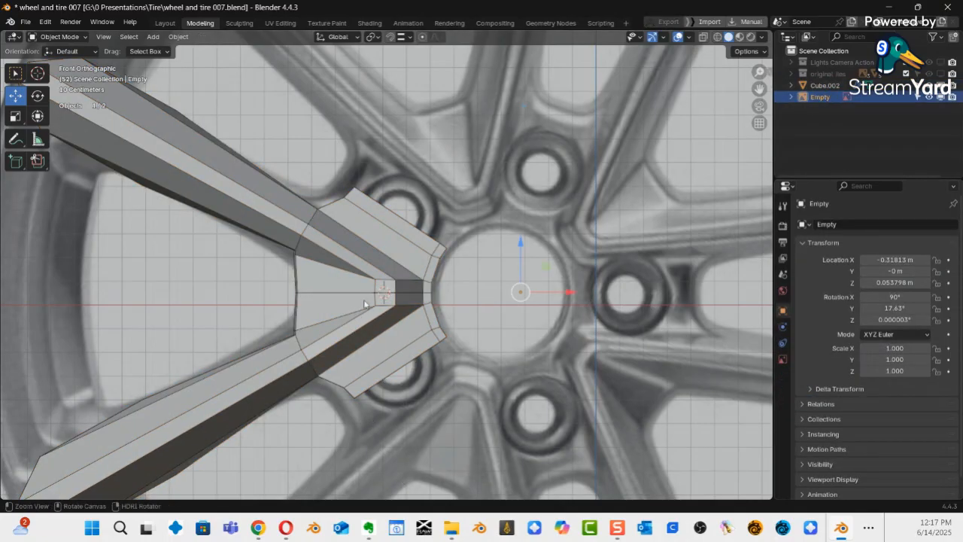
mouse_move(365, 304)
middle_mouse_down("ctrl")
mouse_move(361, 318)
mouse_move(307, 347)
mouse_move(282, 392)
mouse_move(447, 272)
mouse_move(404, 287)
mouse_move(386, 307)
mouse_move(418, 340)
mouse_move(451, 354)
mouse_move(439, 327)
mouse_move(406, 337)
mouse_move(428, 317)
mouse_move(408, 320)
mouse_move(441, 318)
mouse_move(456, 292)
mouse_move(436, 294)
mouse_move(396, 236)
mouse_move(422, 214)
mouse_move(434, 241)
mouse_move(420, 274)
middle_mouse_up("ctrl")
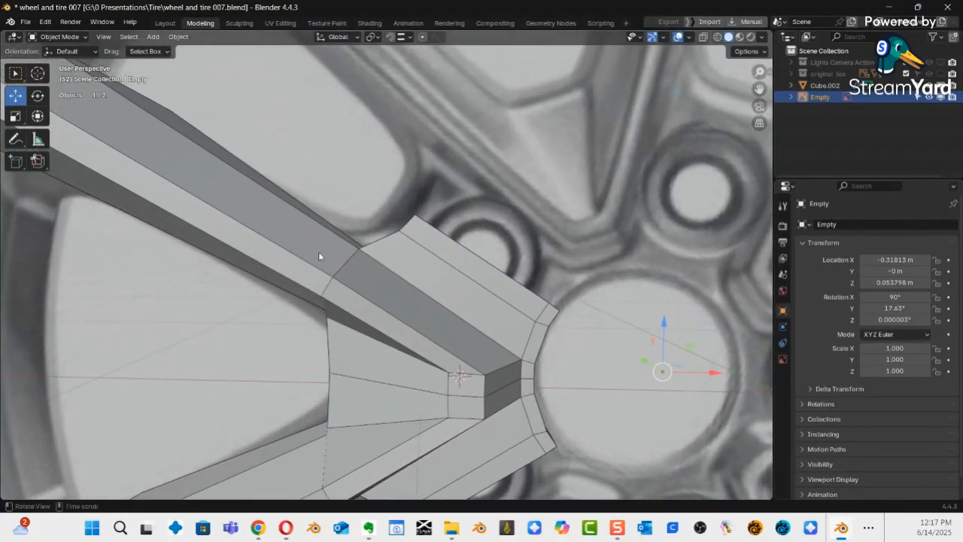
scroll(338, 361, "down", 6)
middle_click_drag(339, 362, 366, 341)
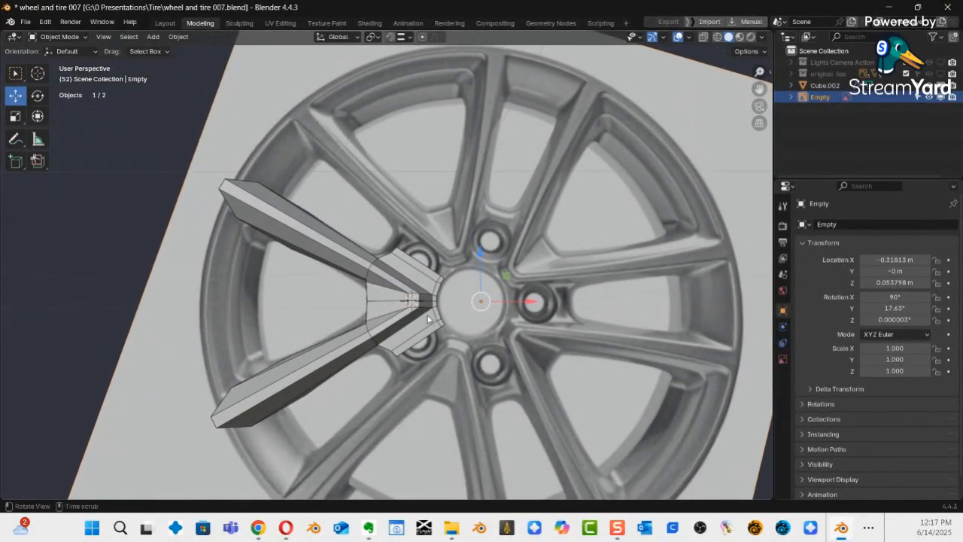
Select the spoke pair mesh and switch it to Edit Mode.
scroll(392, 301, "up", 5)
left_click(386, 295)
key("Tab")
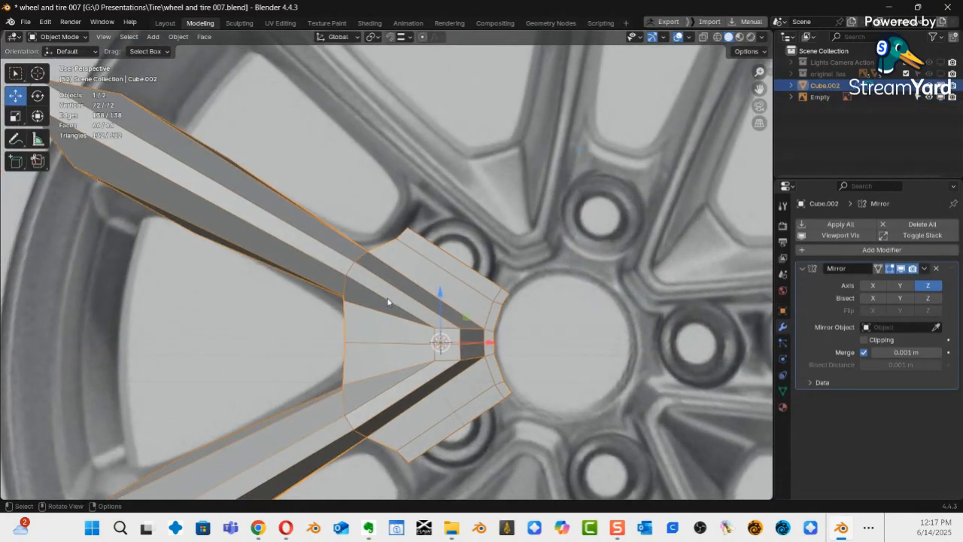
key("ctrl+Tab")
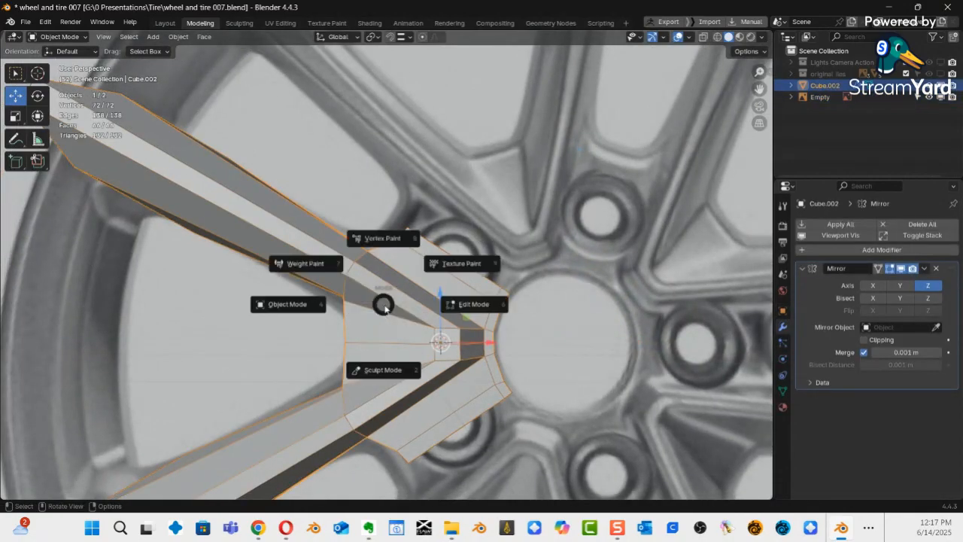
left_click(454, 317)
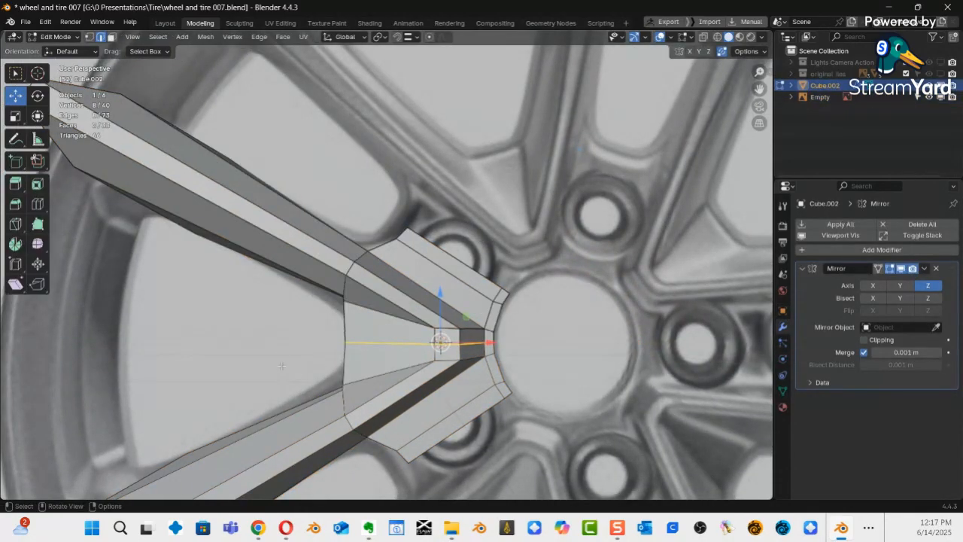
Slide the short edge at the upper corner of the spokes' inner junction along its neighbouring edges toward the mirror line.
middle_click_drag(395, 234, 474, 172, "ctrl")
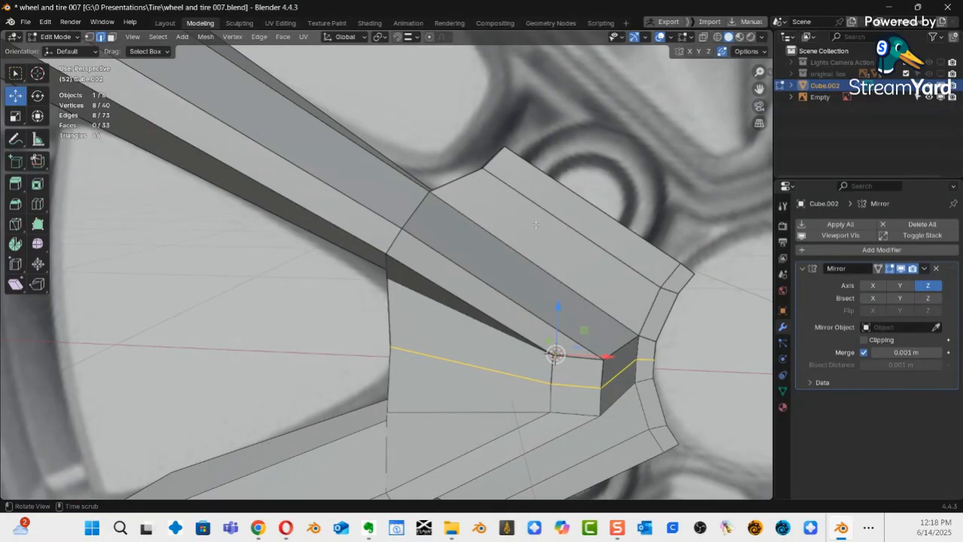
mouse_move(438, 299)
middle_mouse_down()
mouse_move(467, 295)
mouse_move(447, 287)
middle_mouse_up()
left_click(445, 278)
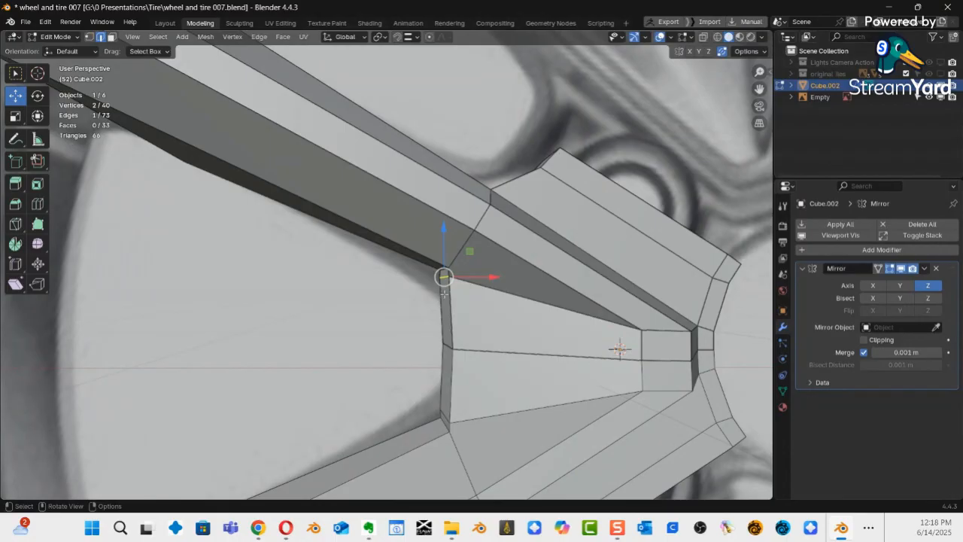
key("g")
key("g")
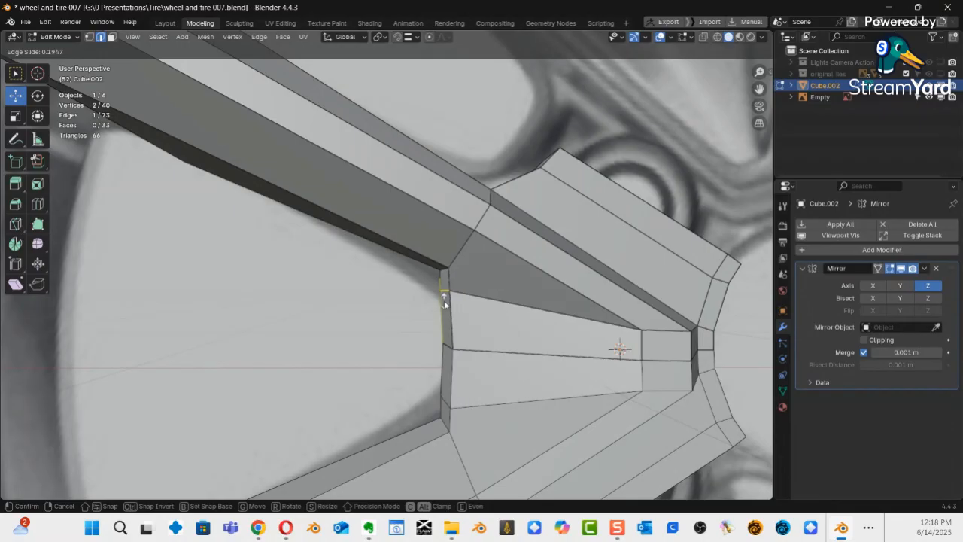
left_click(445, 302)
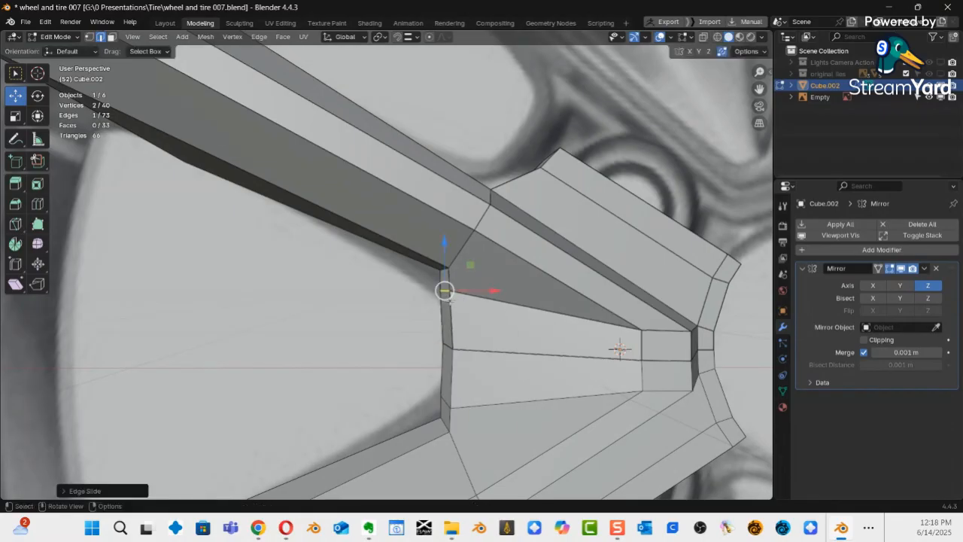
left_click(444, 269)
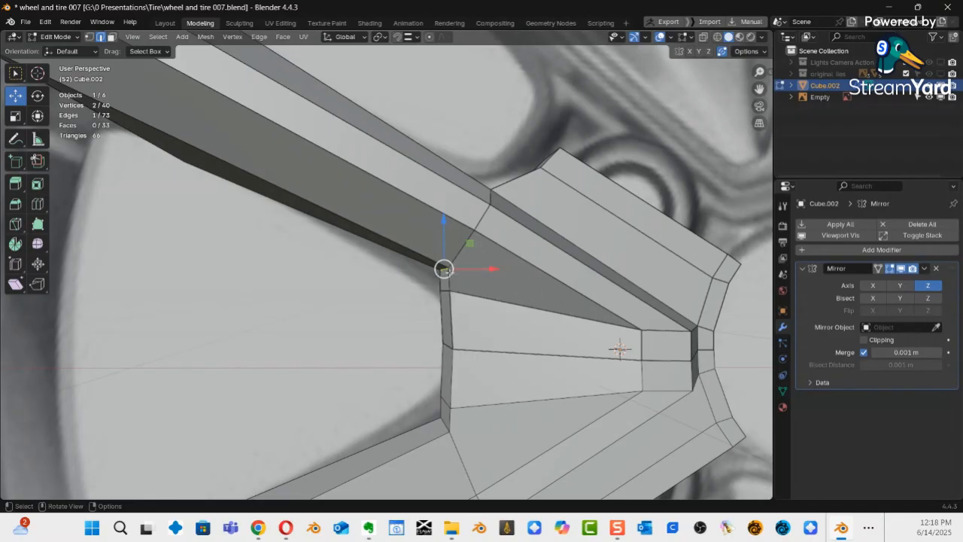
left_click_drag(444, 269, 447, 272)
key("g")
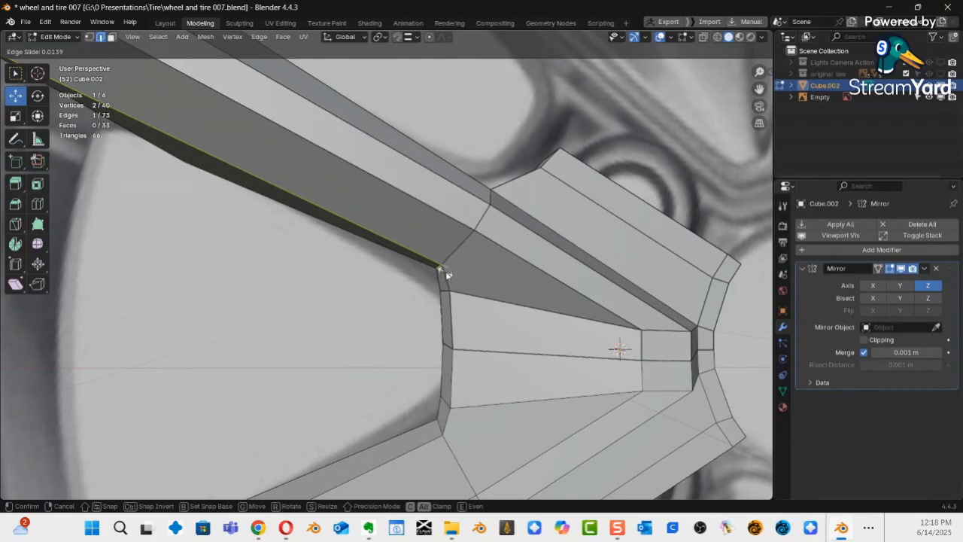
left_click(447, 273)
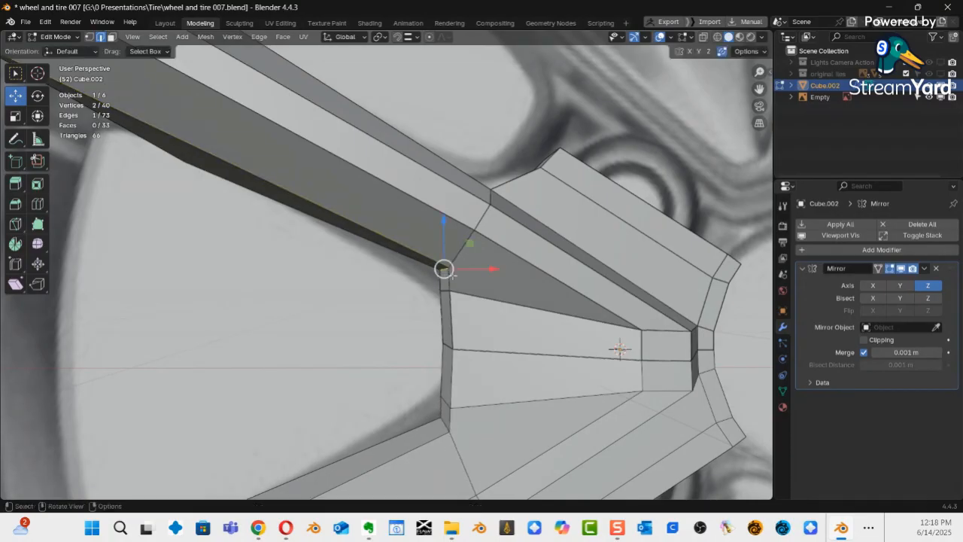
Move the slid edge toward the hub along X, and adjust the junction's centre edge along X to round the inner corner.
left_click(446, 292)
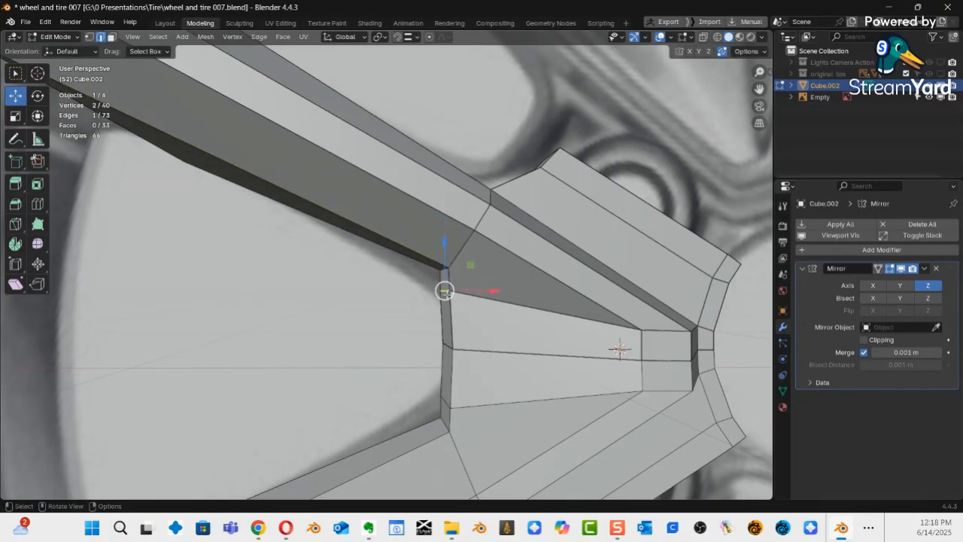
left_click_drag(494, 292, 508, 294)
left_click(453, 347)
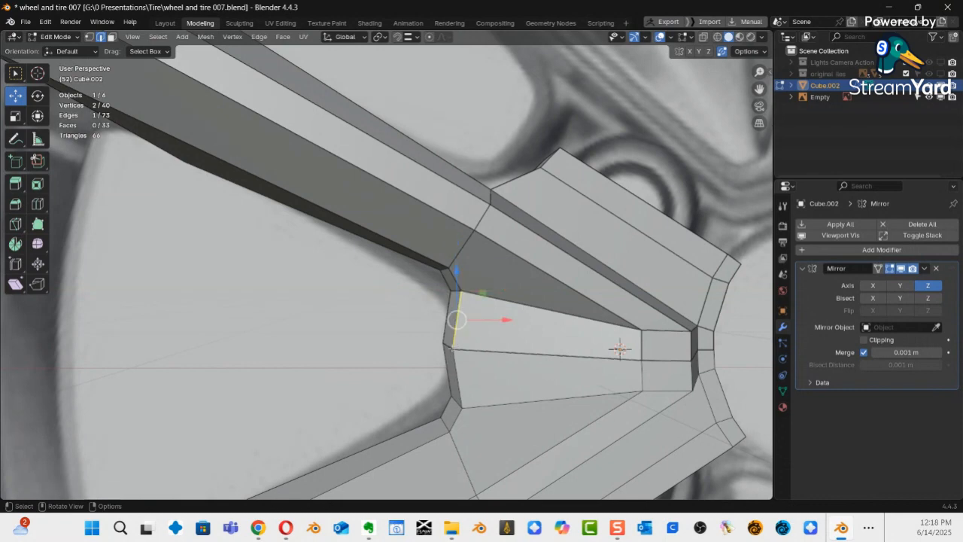
left_click(446, 345)
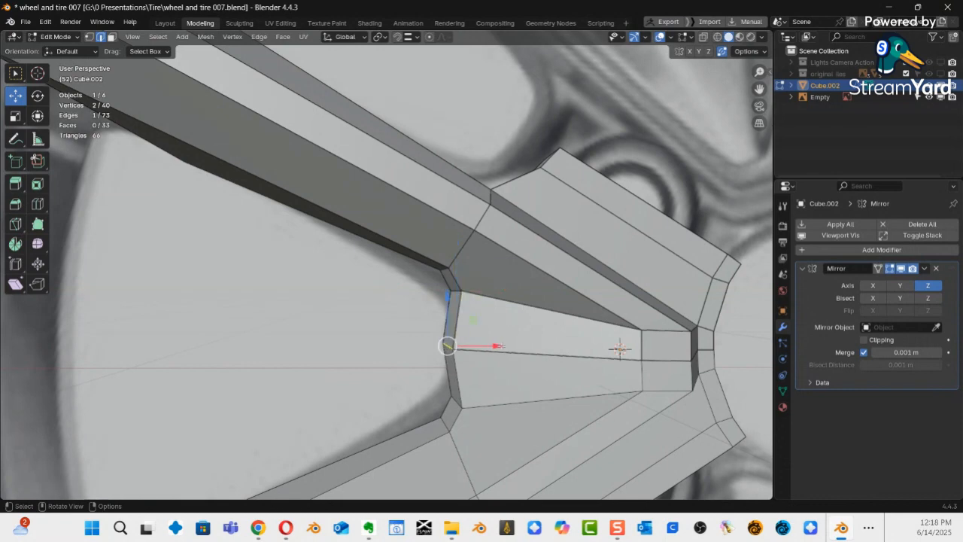
left_click(452, 348)
middle_click_drag(505, 348, 430, 354)
left_click(437, 354)
left_click_drag(431, 355, 440, 354)
Return the spoke pair to Object Mode and collapse the Mirror modifier's settings.
scroll(485, 347, "down", 2)
middle_click_drag(485, 347, 406, 291)
middle_click_drag(425, 281, 352, 370)
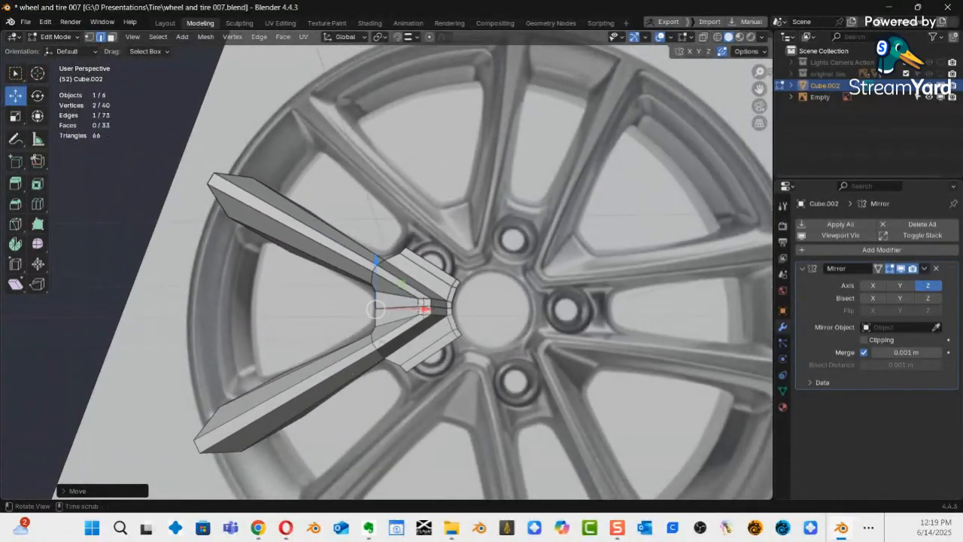
key("ctrl+Tab")
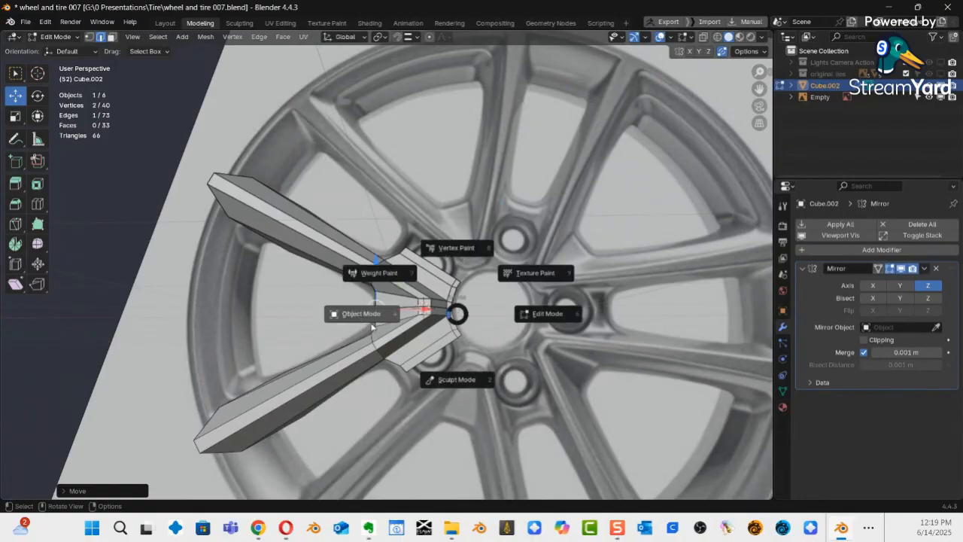
left_click(360, 326)
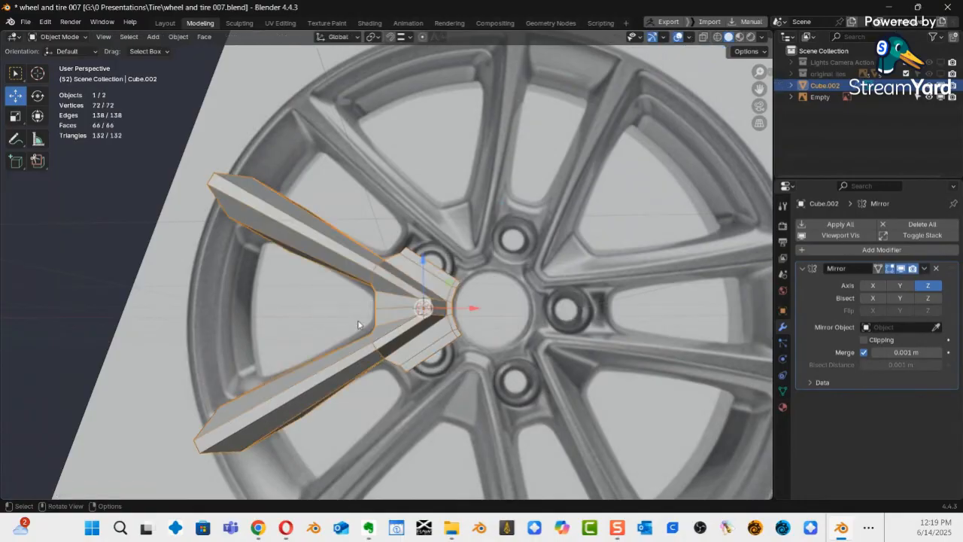
left_click(802, 269)
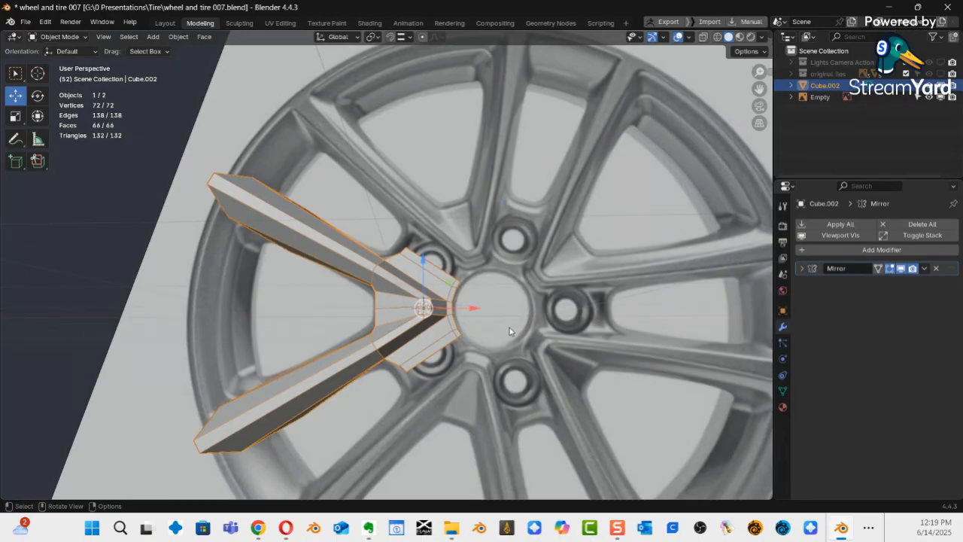
Switch to the front orthographic view and select the reference image together with the spoke pair.
middle_click_drag(513, 328, 496, 361)
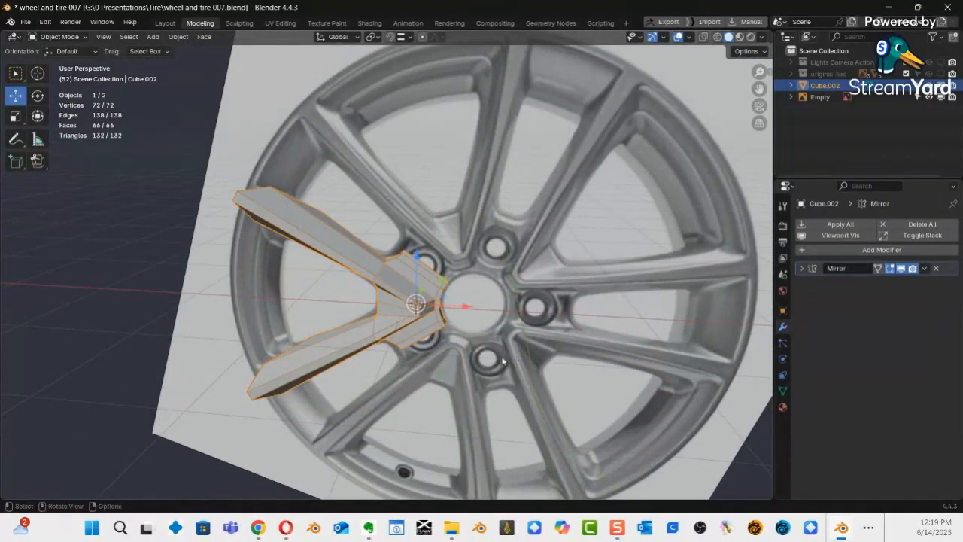
key("KP_1")
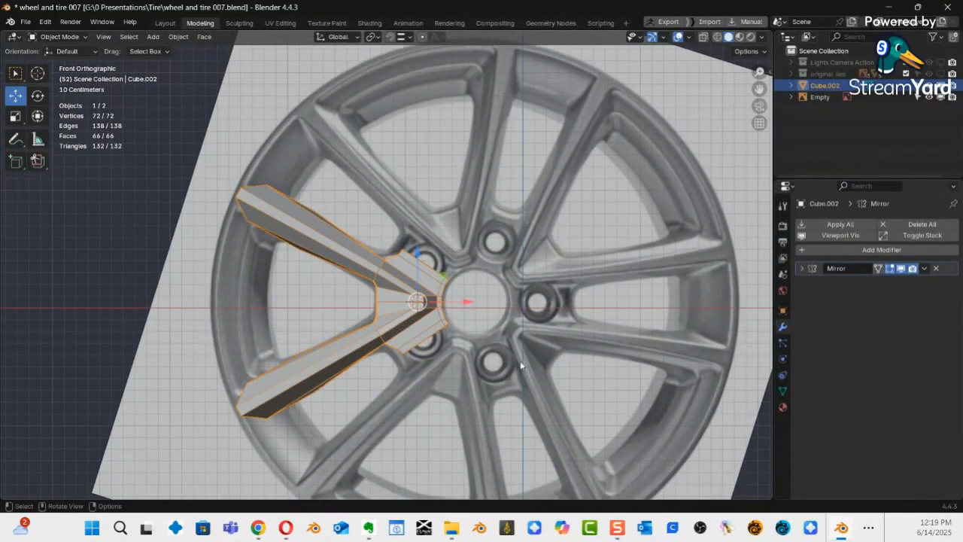
middle_click_drag(561, 316, 507, 311, "shift")
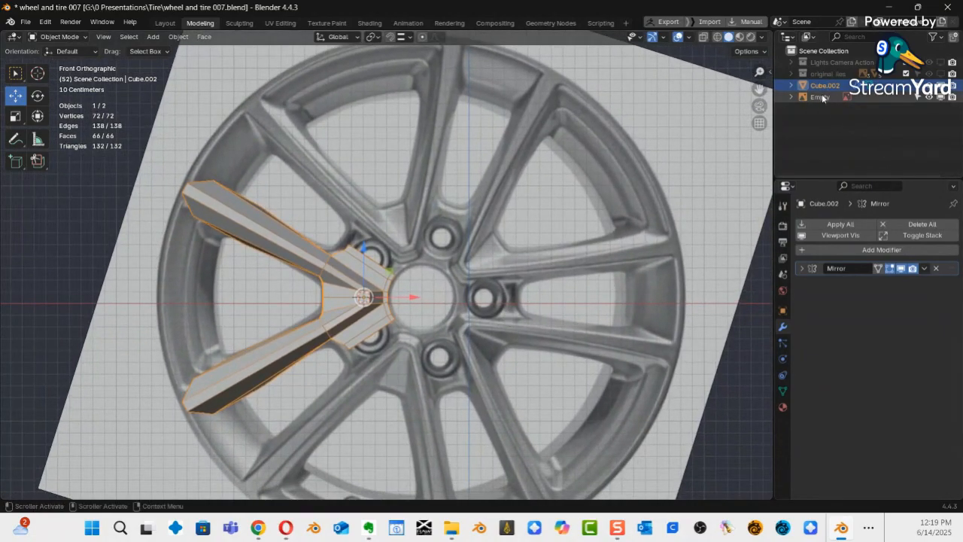
left_click(929, 97)
left_click(929, 97)
left_click(689, 188)
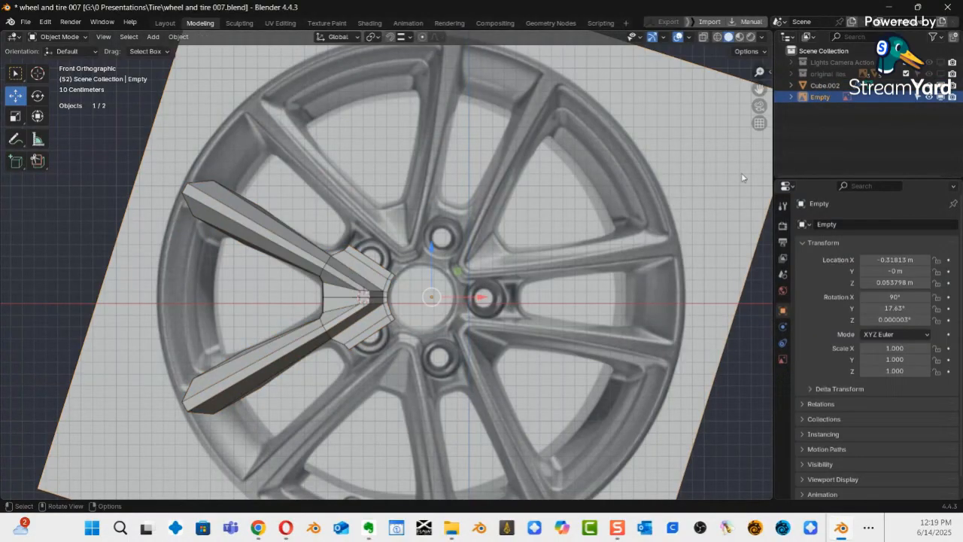
left_click(307, 267, "shift")
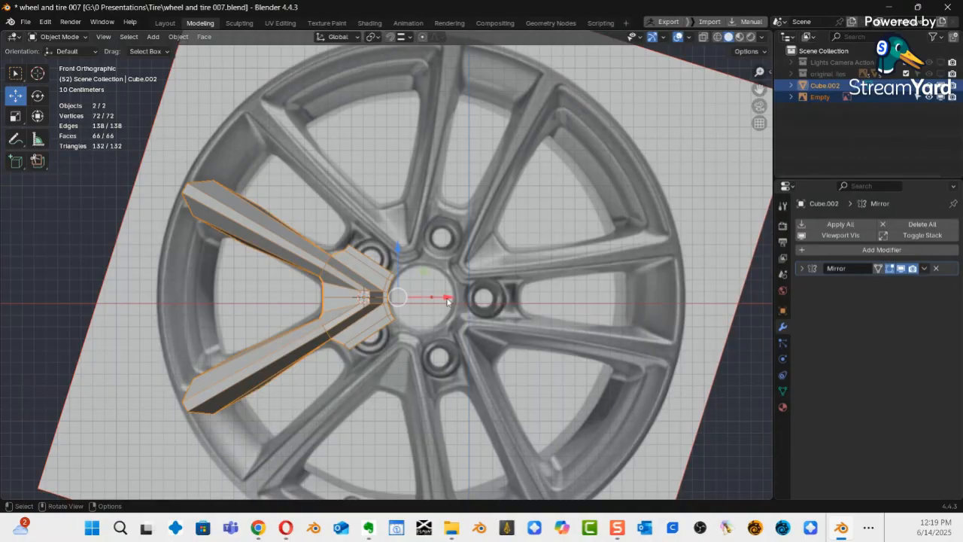
Move the reference image and spoke pair along X and Z until the wheel's hub centre sits on the world origin.
left_click_drag(451, 300, 498, 302)
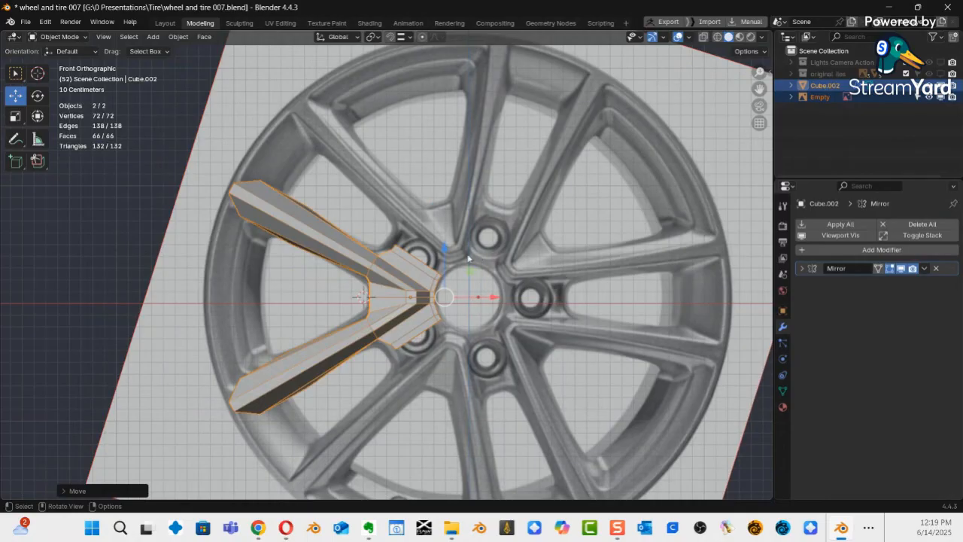
left_click_drag(447, 251, 449, 261)
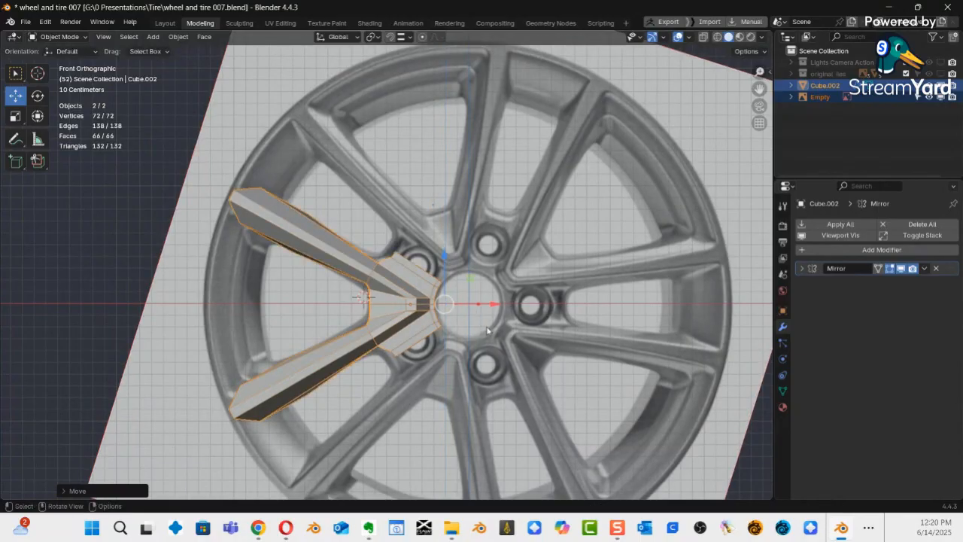
middle_click_drag(500, 343, 454, 261, "ctrl")
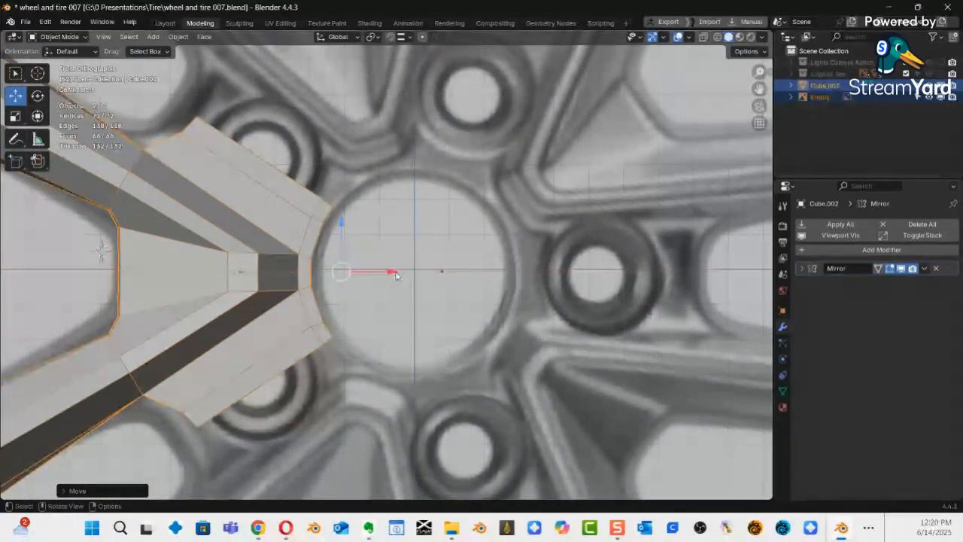
left_click_drag(392, 272, 403, 273)
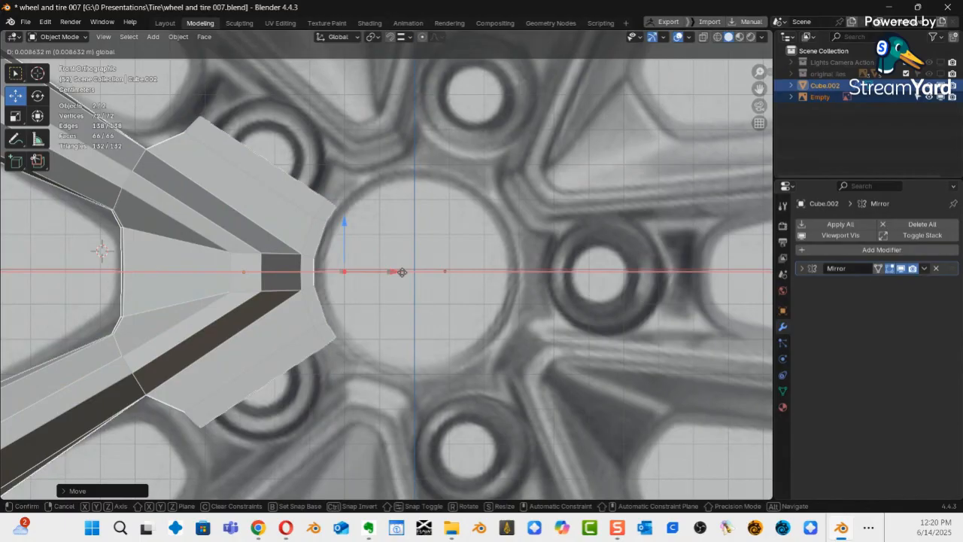
left_click_drag(402, 272, 401, 274)
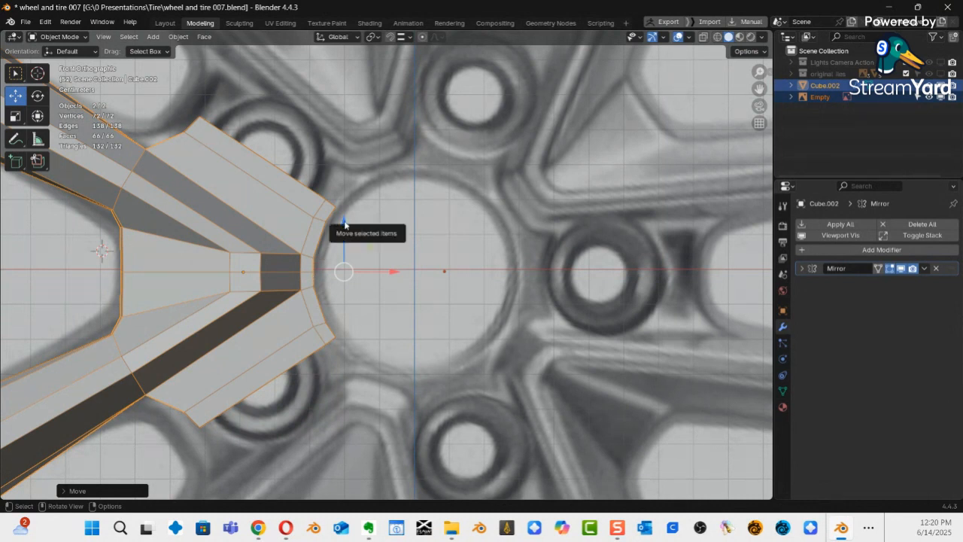
mouse_move(343, 221)
left_mouse_down()
mouse_move(343, 212)
mouse_move(344, 221)
left_mouse_up()
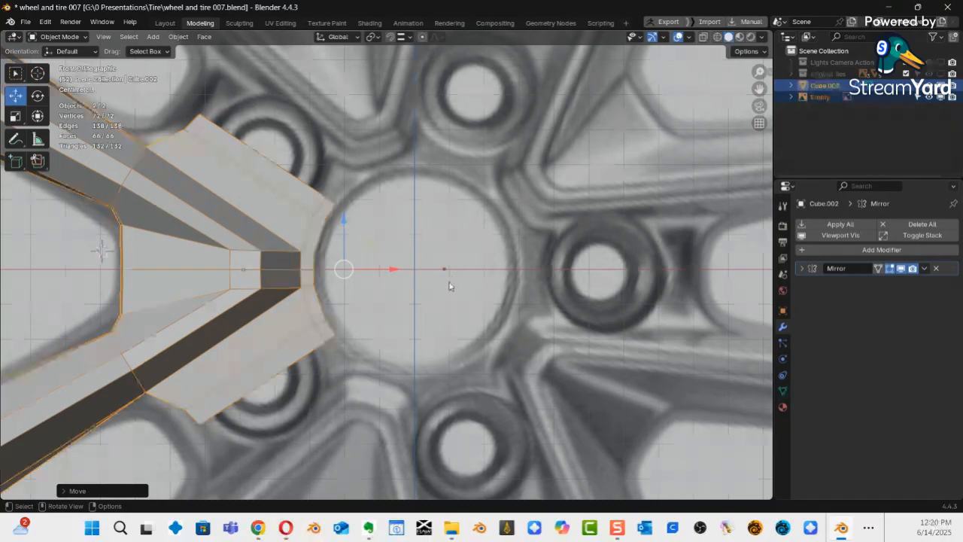
Snap the 3D cursor to the world origin and set the selected spoke pair's origin to the 3D cursor.
key("shift+s")
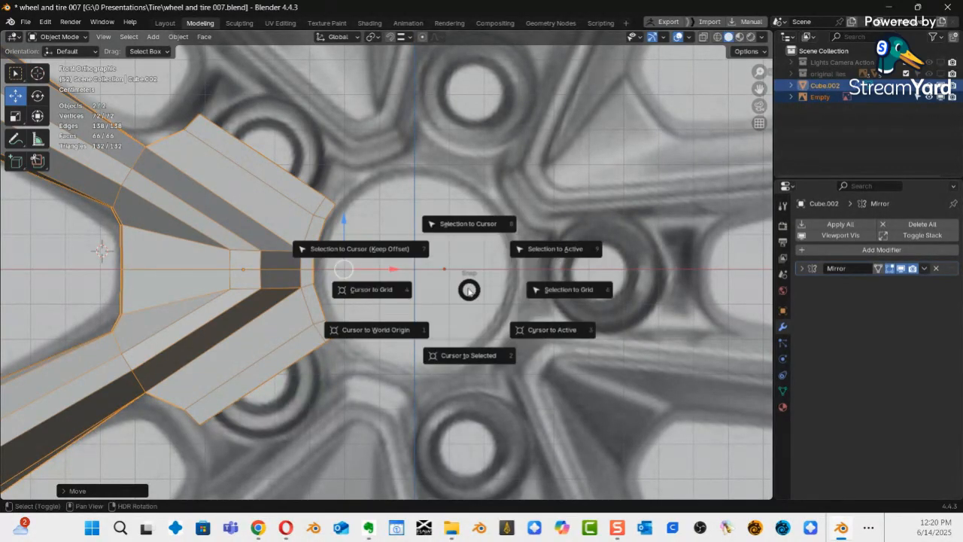
left_click(370, 337)
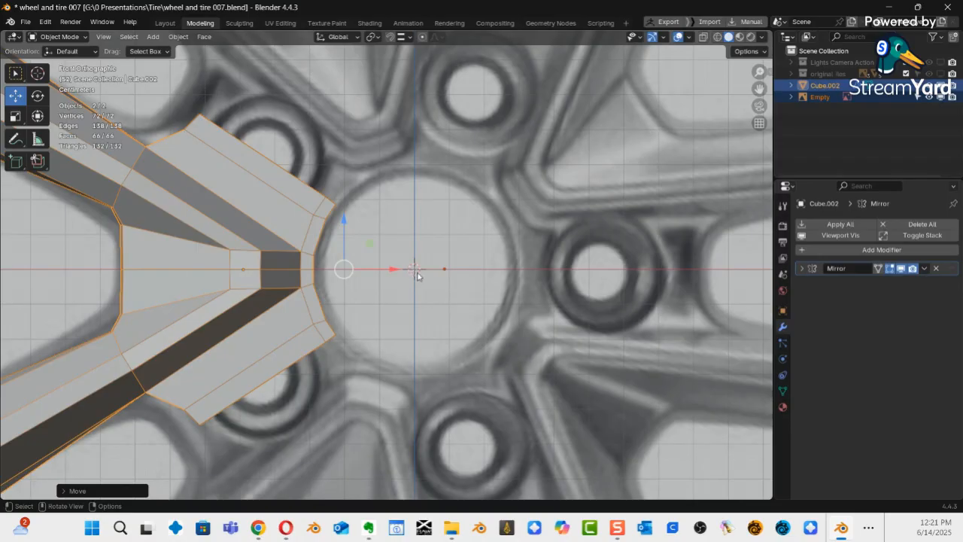
right_click(267, 259)
mouse_move(268, 257)
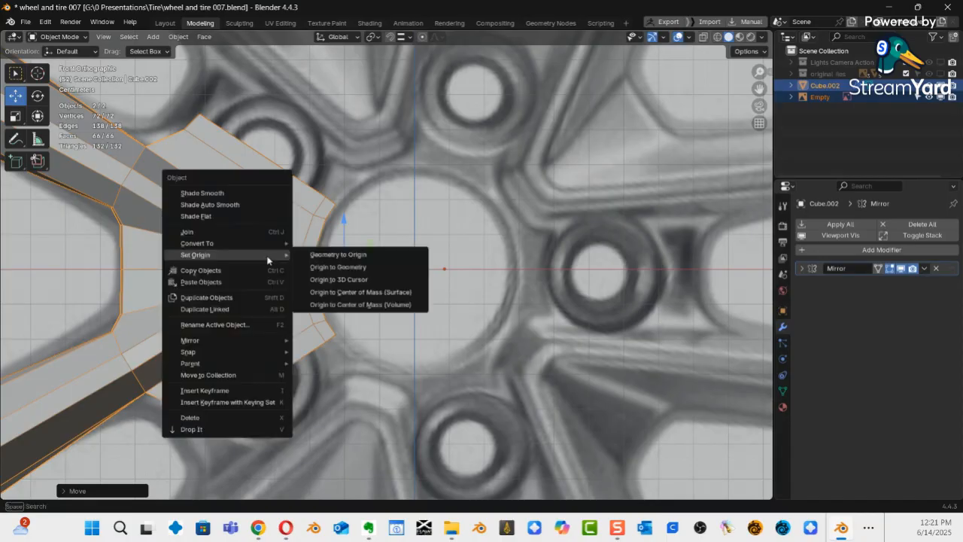
left_click(353, 280)
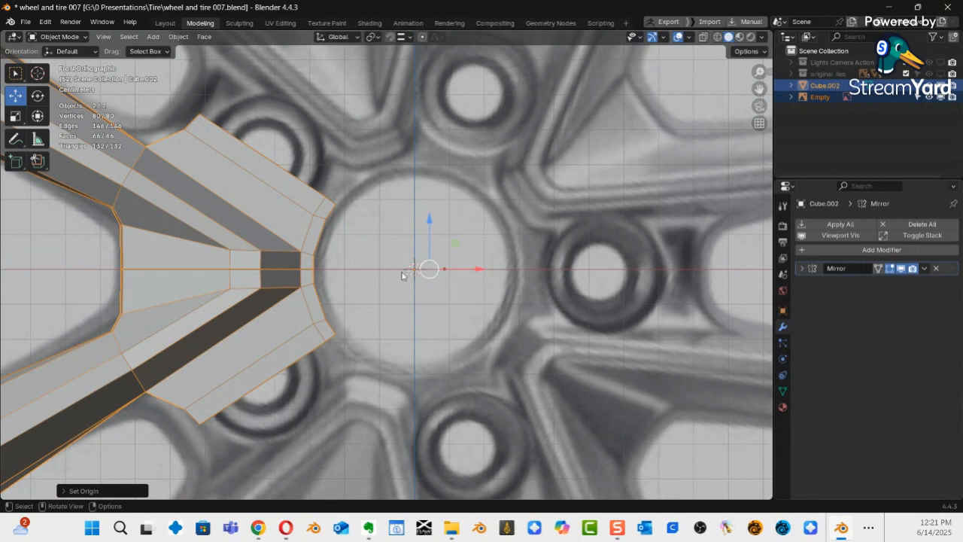
right_click(245, 243)
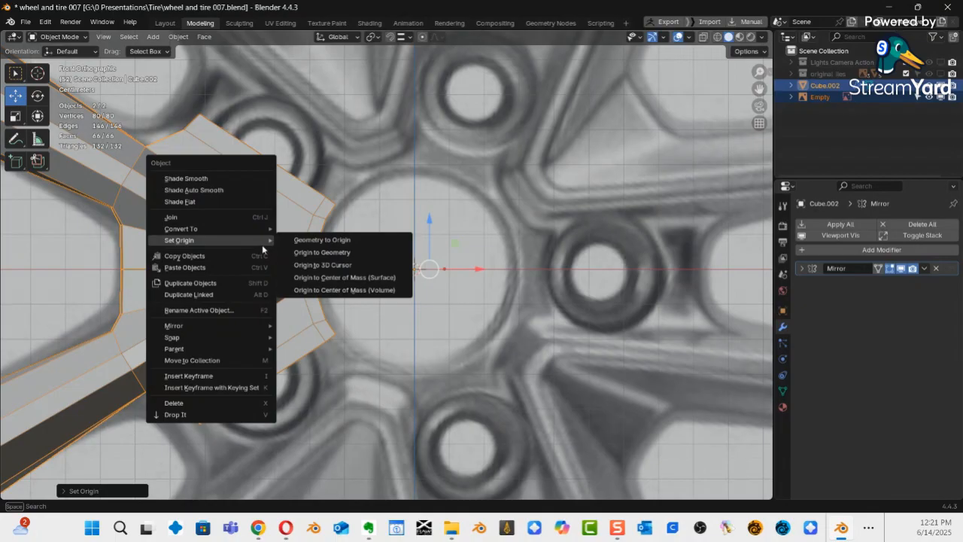
left_click(326, 266)
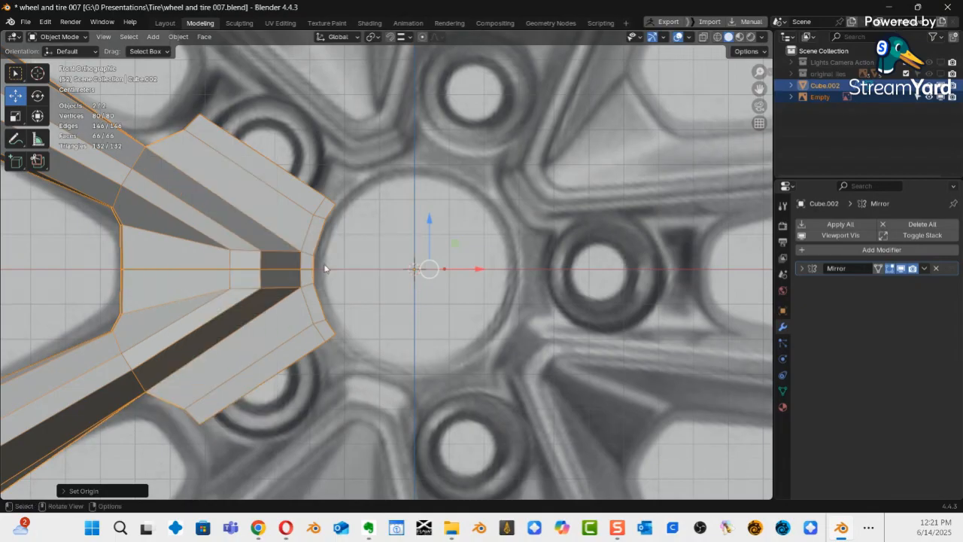
middle_click_drag(517, 329, 540, 317)
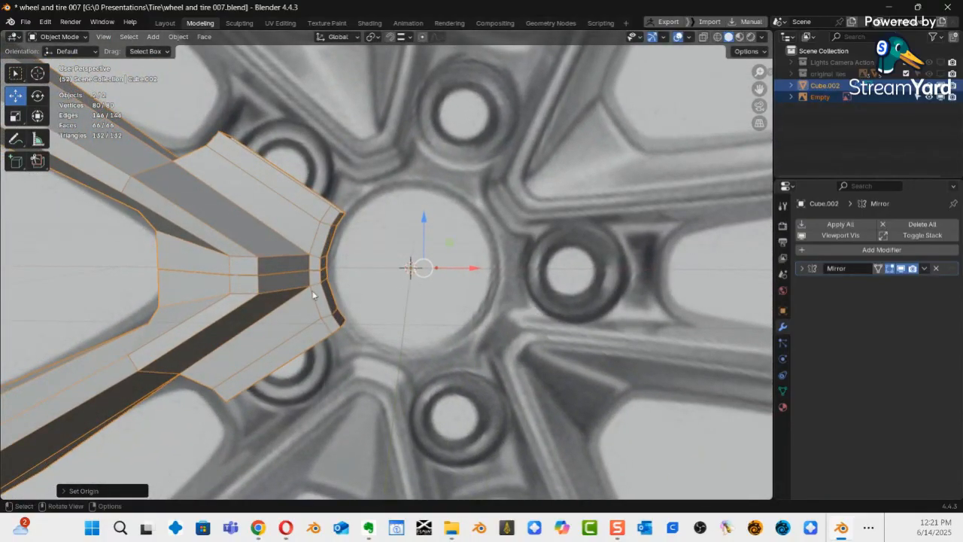
Try to reset the spoke pair's origin to the 3D cursor and to its geometry while the Mirror modifier is still unapplied.
right_click(286, 242)
mouse_move(284, 239)
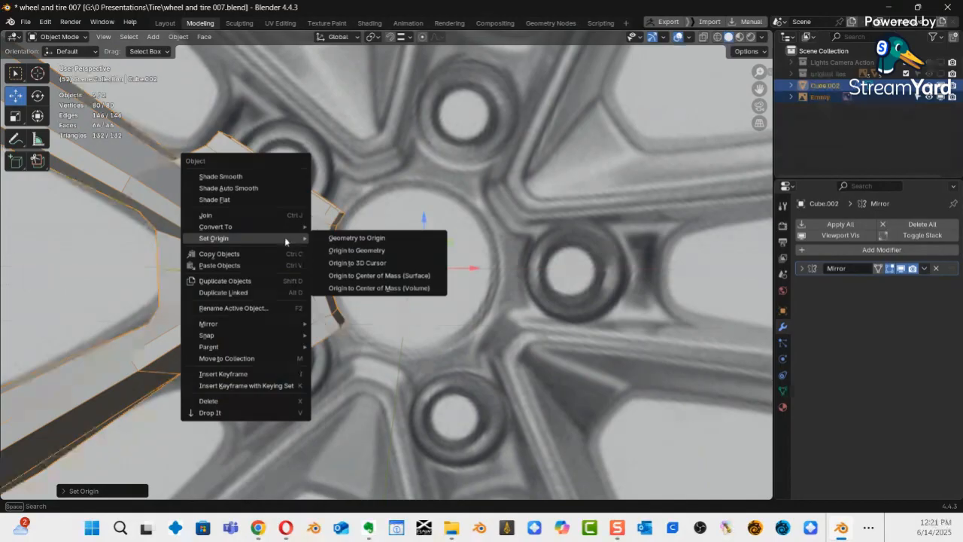
left_click(362, 250)
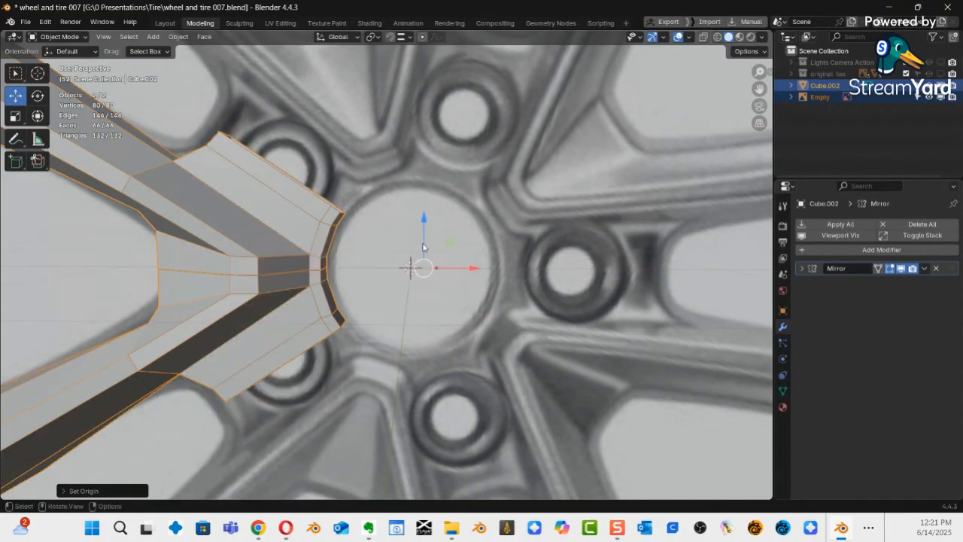
middle_click_drag(399, 302, 434, 286)
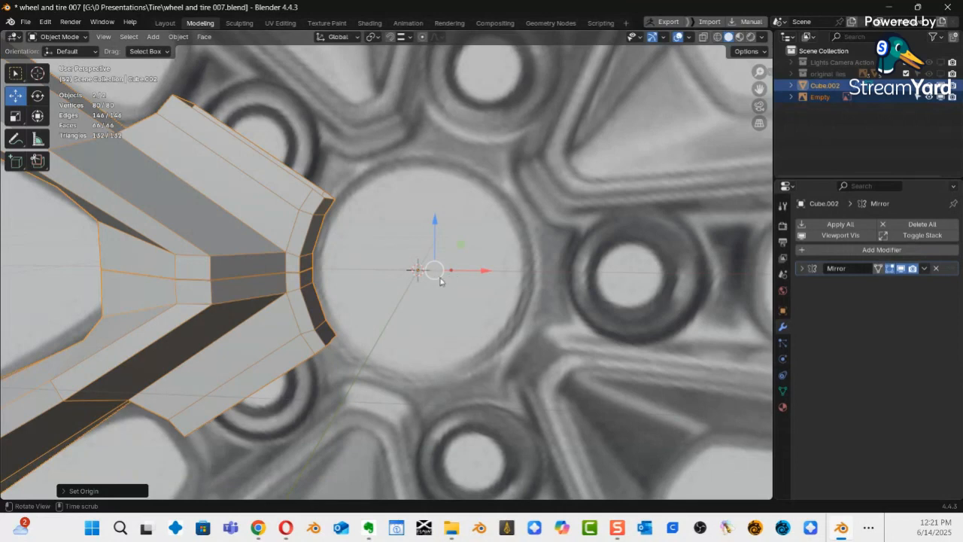
mouse_move(441, 282)
middle_mouse_down()
mouse_move(494, 243)
mouse_move(447, 276)
middle_mouse_up()
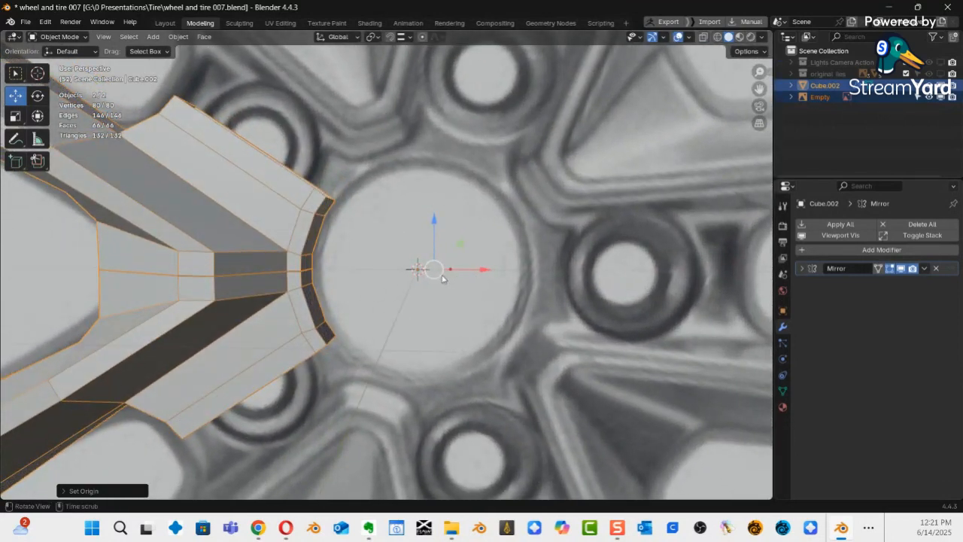
right_click(299, 247)
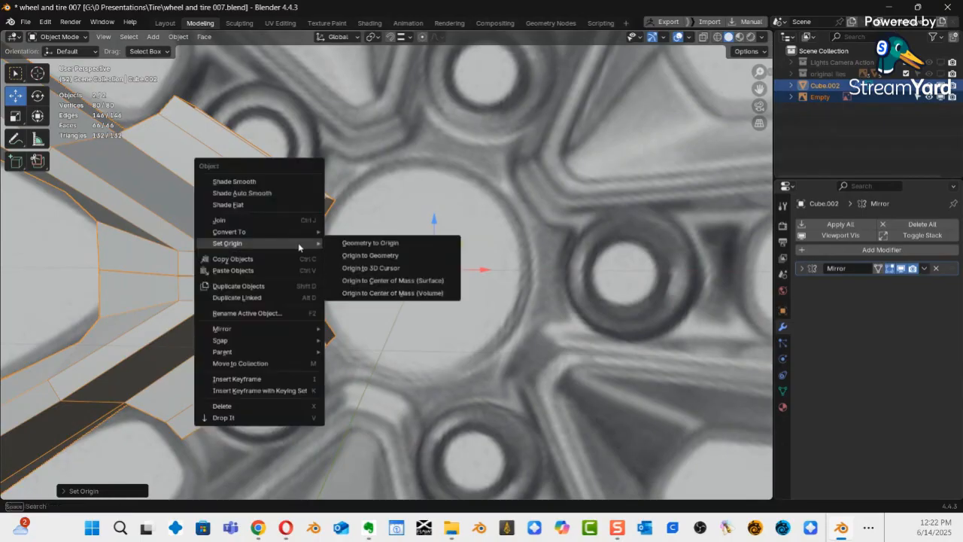
left_click(373, 269)
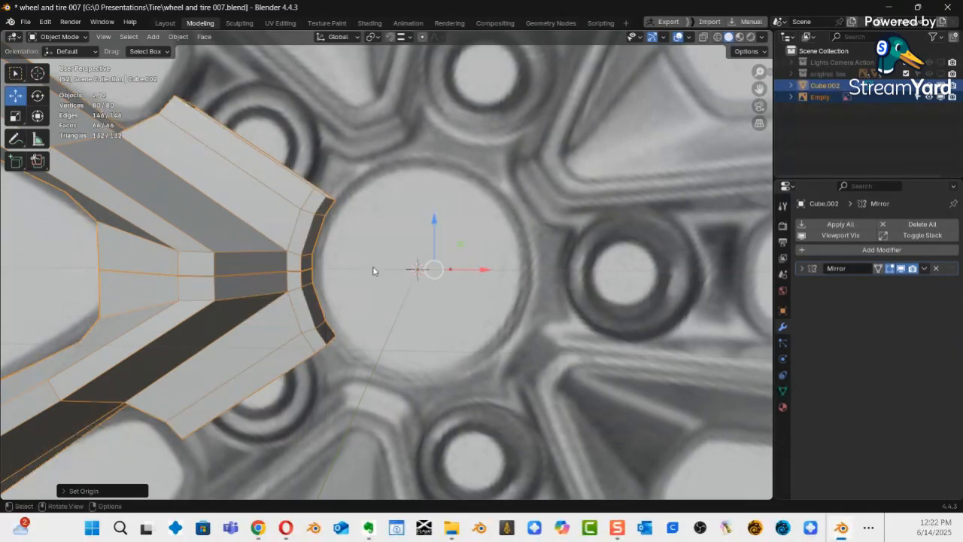
right_click(373, 271)
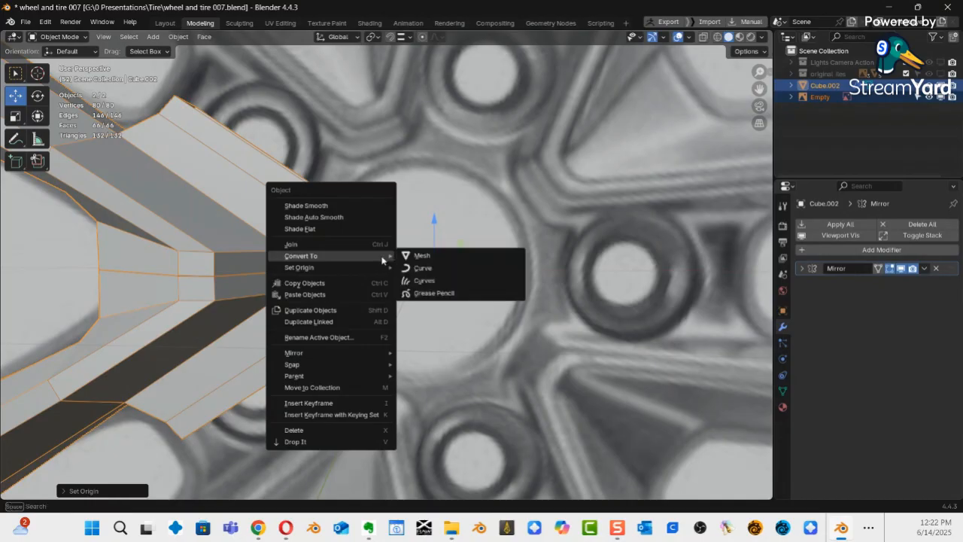
mouse_move(387, 271)
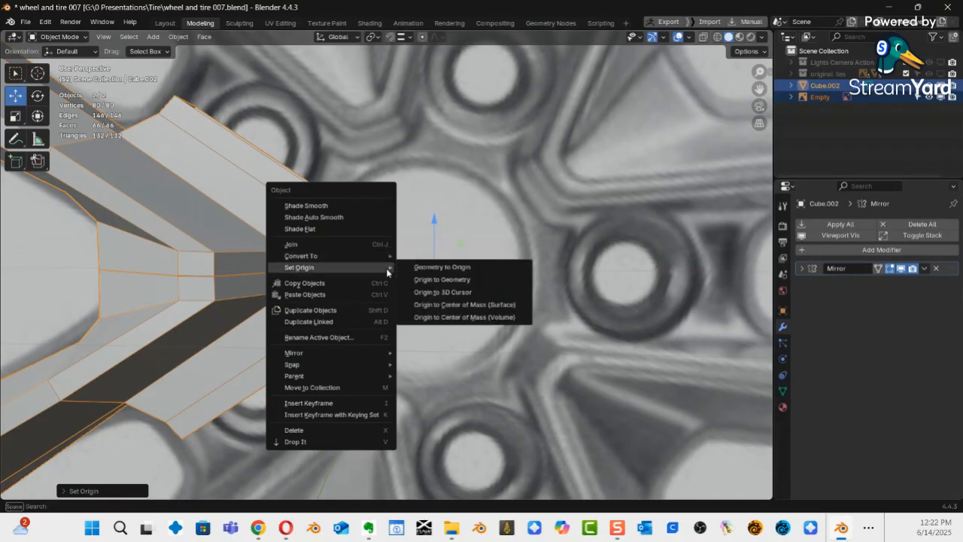
left_click(455, 286)
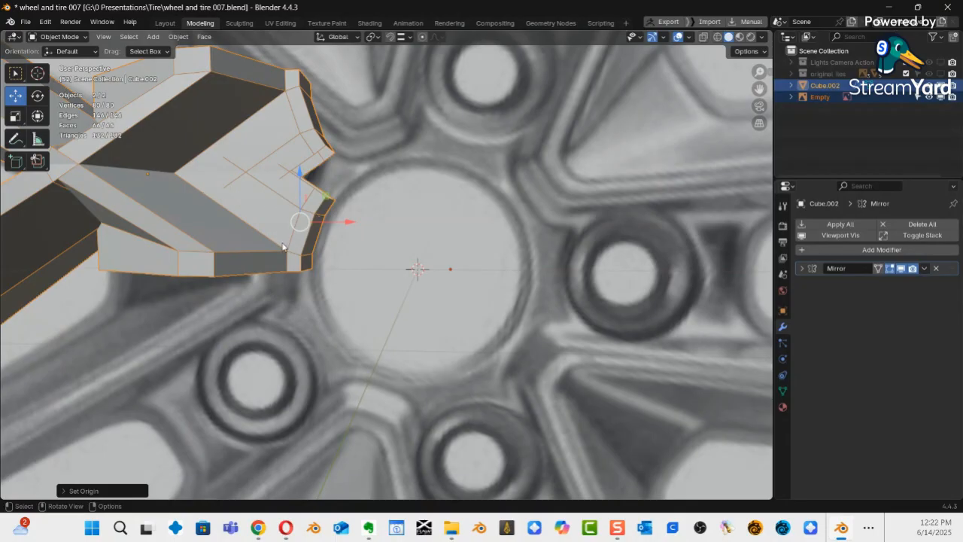
Undo the origin changes made to the spoke pair.
key("ctrl+z")
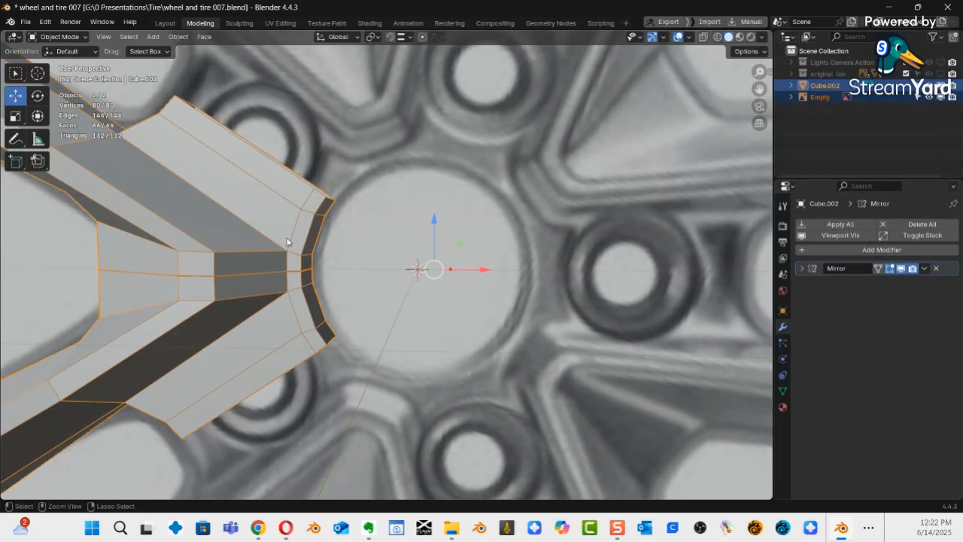
key("ctrl+z")
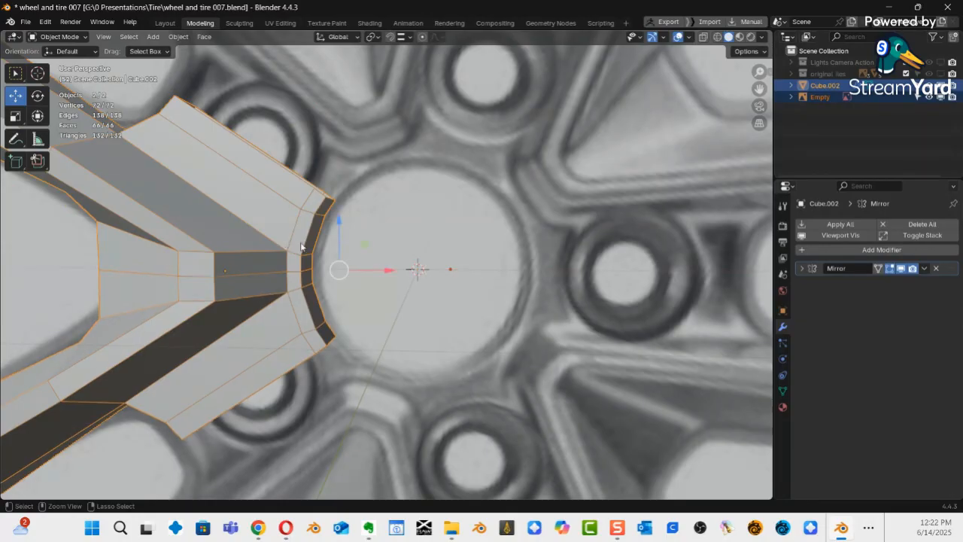
key("ctrl+z")
Apply all modifiers on the spoke pair so the mirrored half becomes real geometry.
middle_click_drag(300, 248, 339, 274)
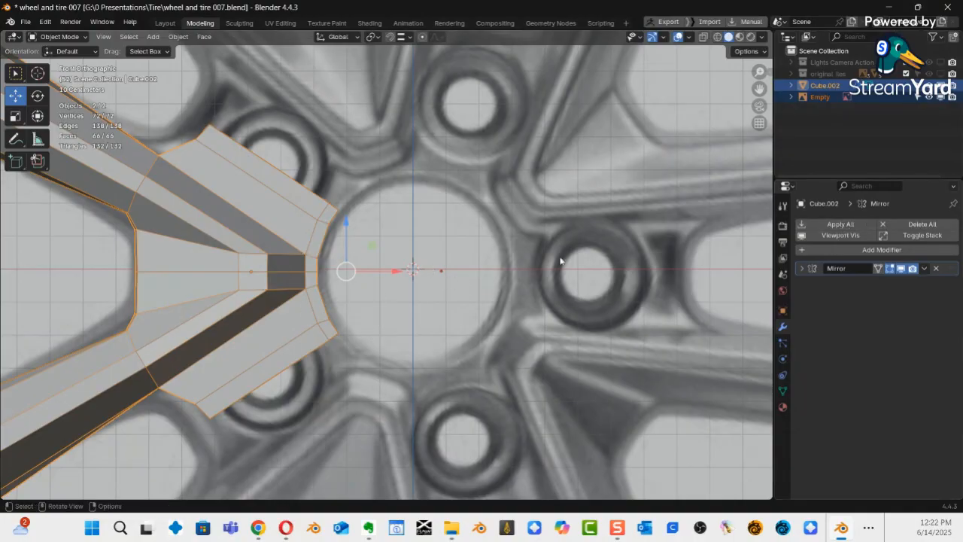
left_click(841, 224)
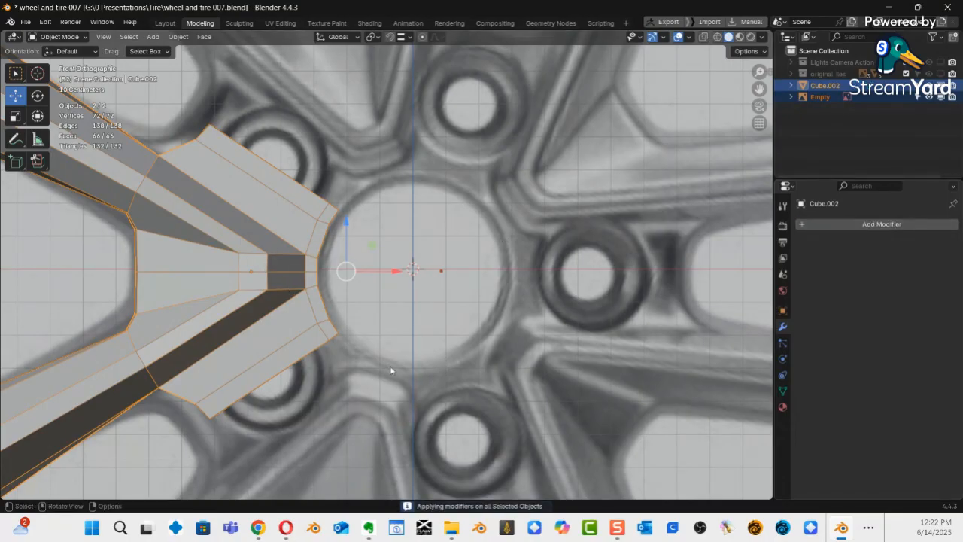
scroll(342, 348, "down", 5)
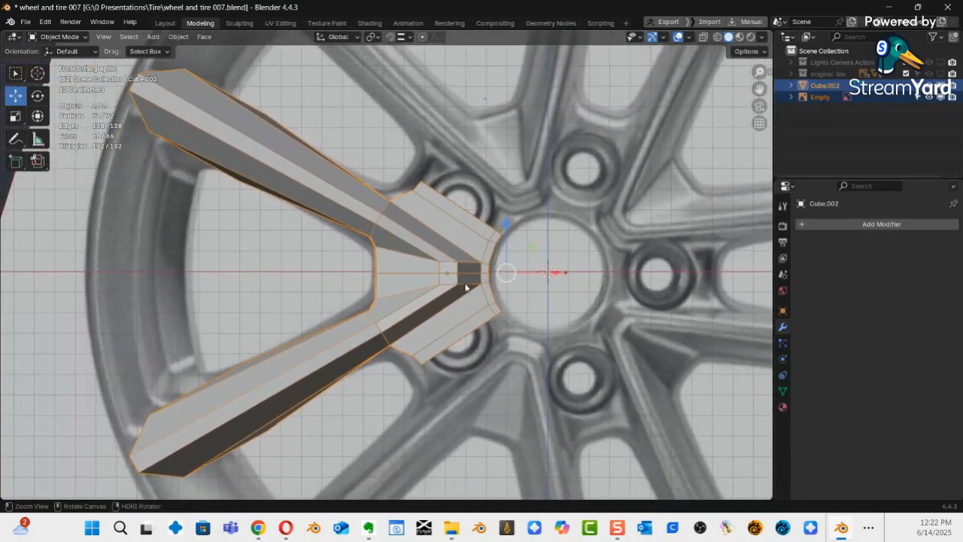
middle_click_drag(465, 286, 412, 298)
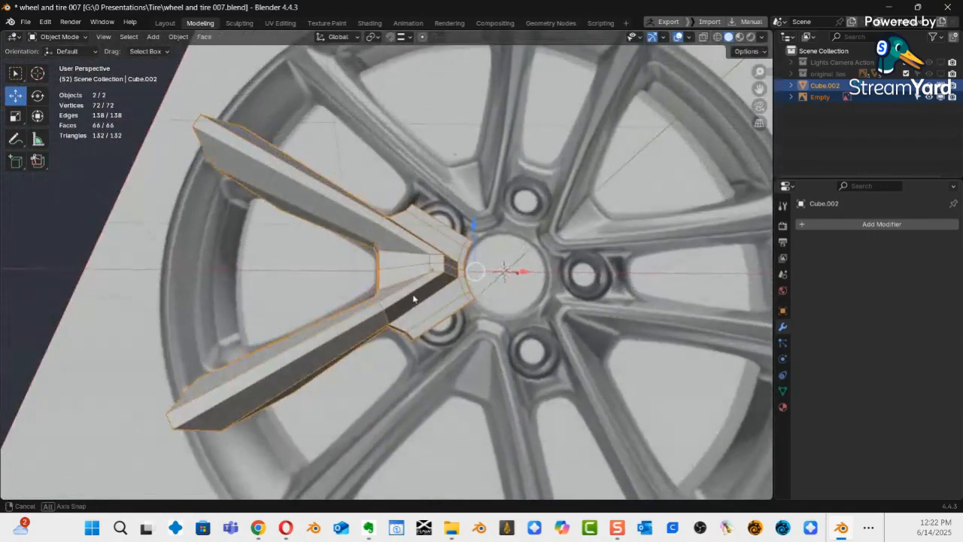
Inspect the applied mesh in Edit Mode by selecting the linked hub piece and a spoke edge loop, and return to Object Mode.
key("ctrl+Tab")
left_click(464, 294)
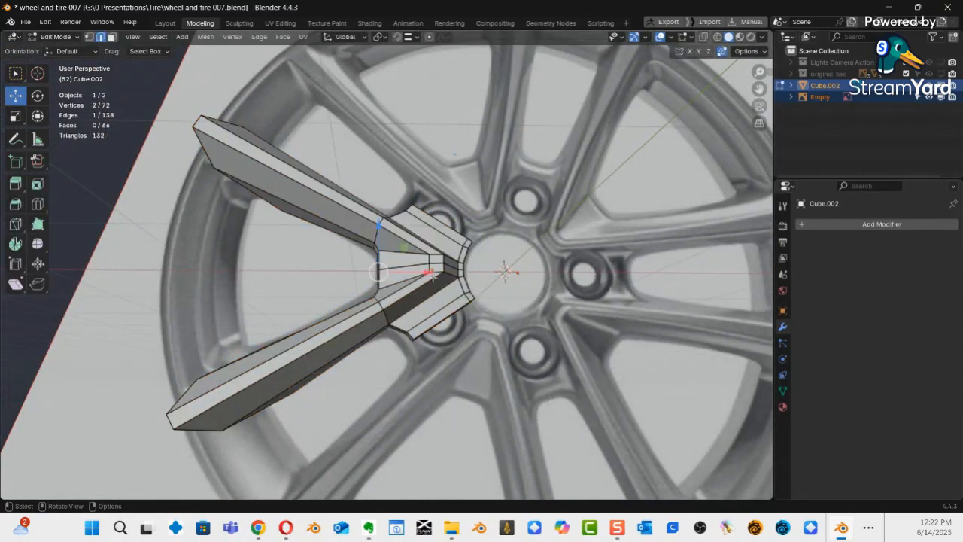
key("ctrl+l")
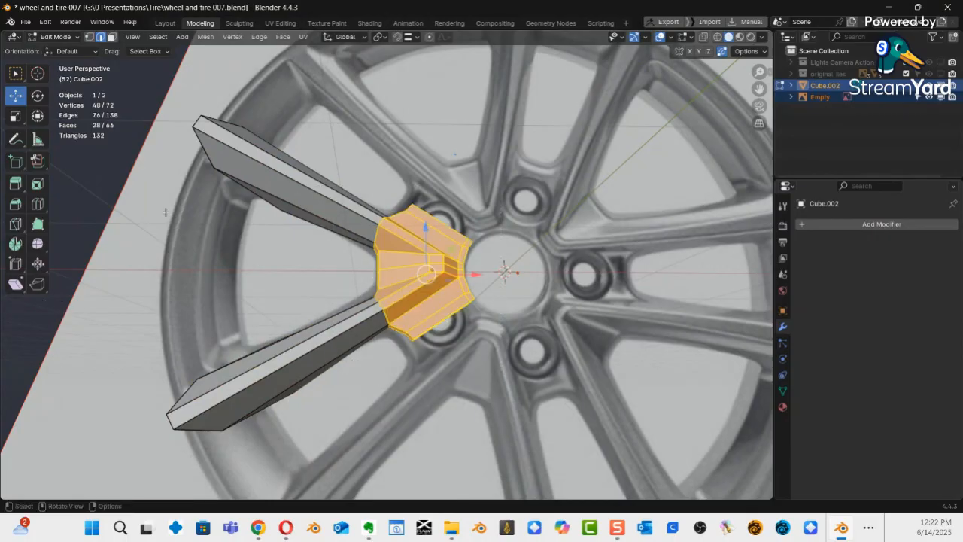
left_click(292, 393, "alt")
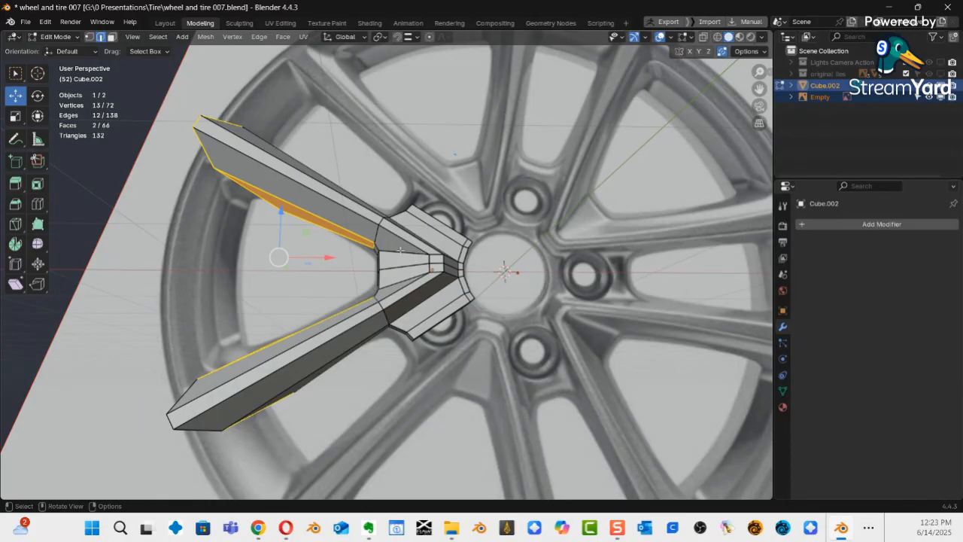
key("ctrl+Tab")
left_click(316, 256)
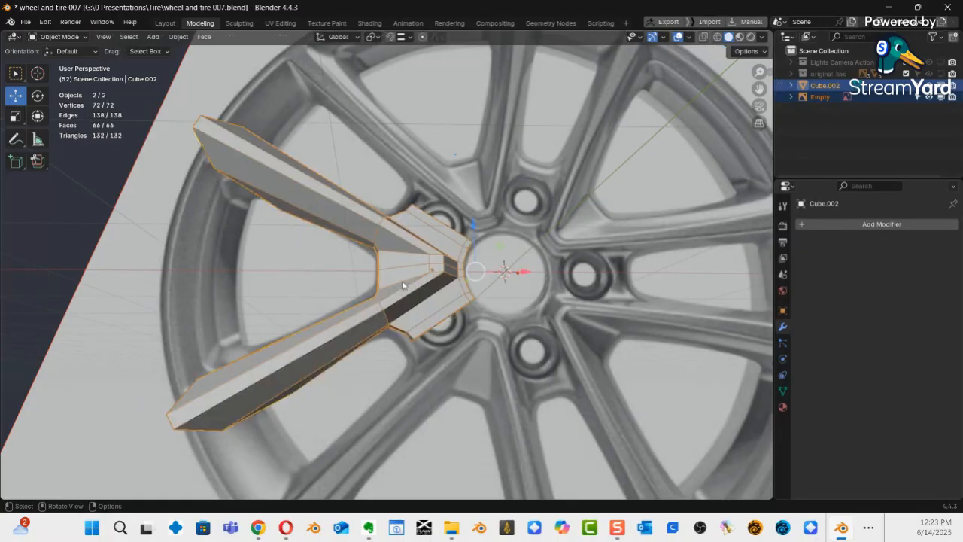
Set the origin of the applied spoke pair to its geometry.
middle_click_drag(427, 280, 424, 263)
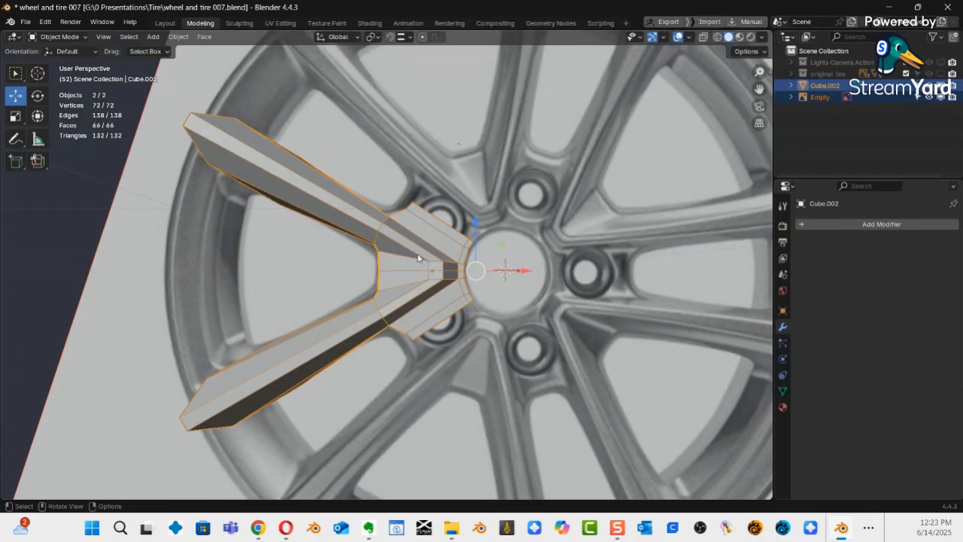
right_click(424, 254)
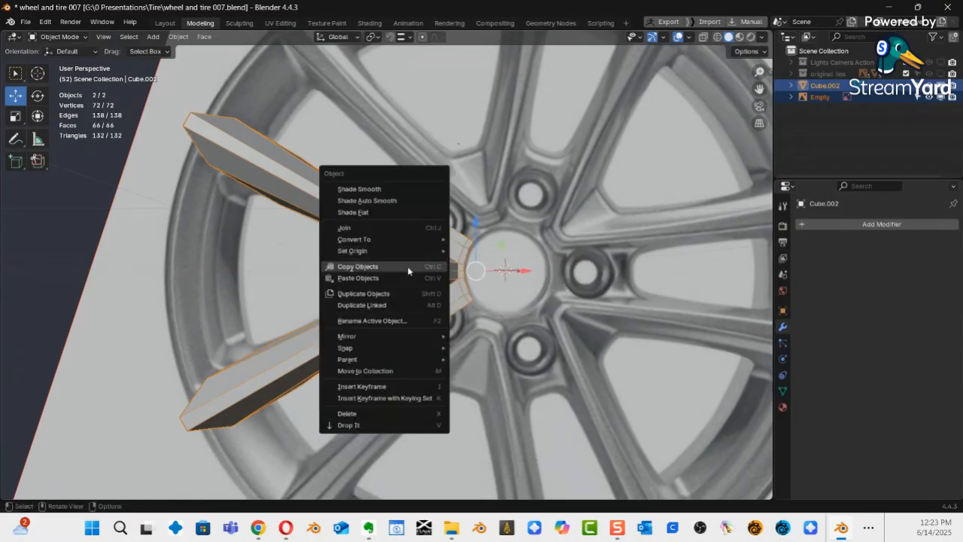
mouse_move(424, 254)
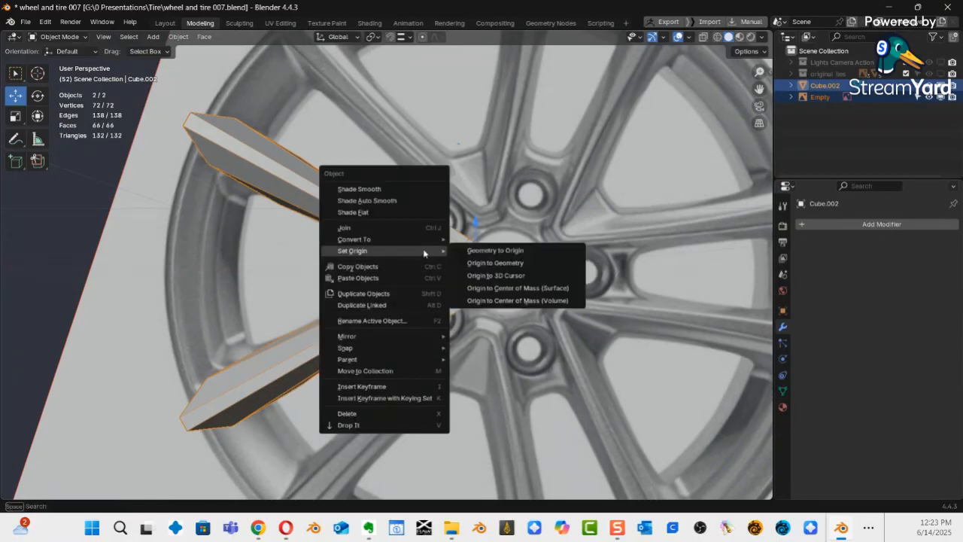
left_click(509, 265)
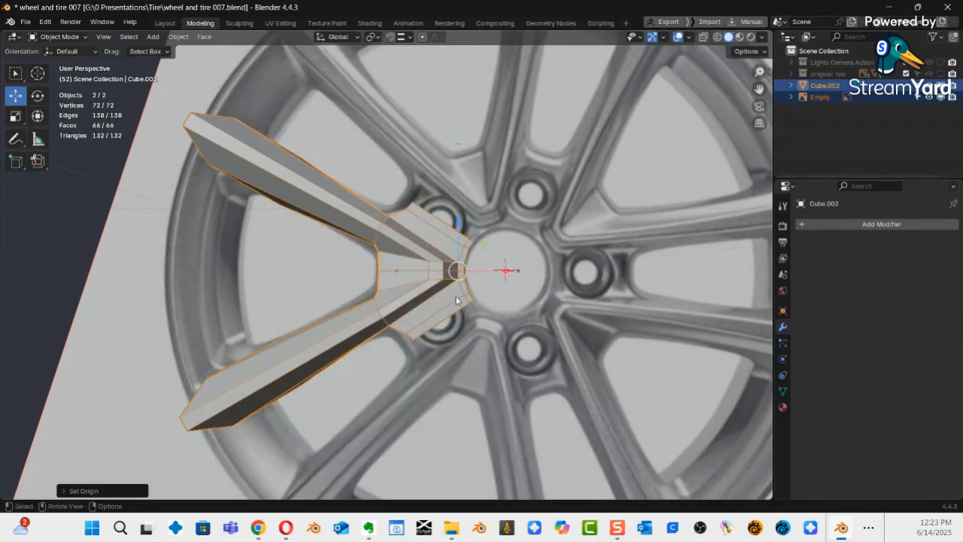
Check the transform pivot point setting, keeping it on Median Point, and examine the spoke pair against the reference image.
middle_click_drag(462, 295, 389, 125)
left_click(373, 36)
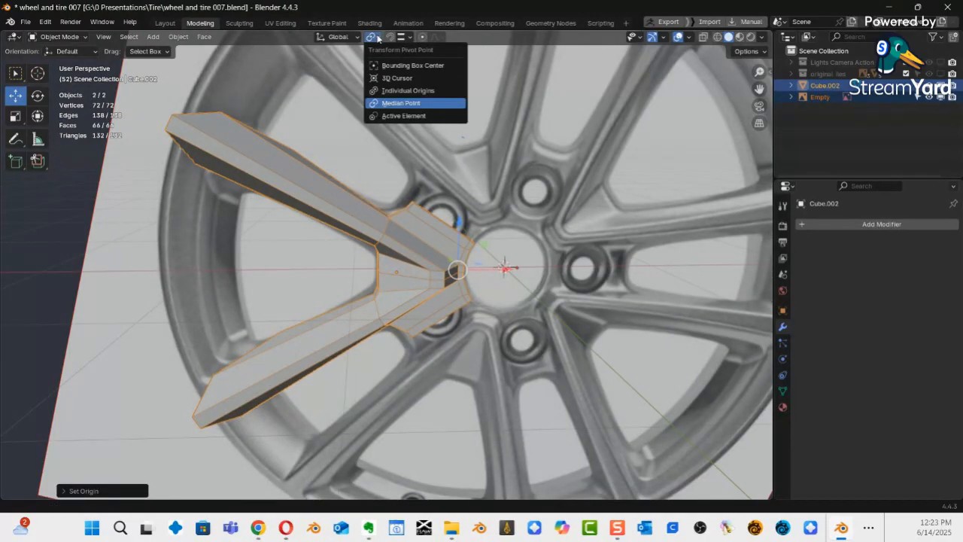
left_click(399, 105)
middle_click_drag(479, 187, 493, 209)
scroll(493, 210, "down", 5)
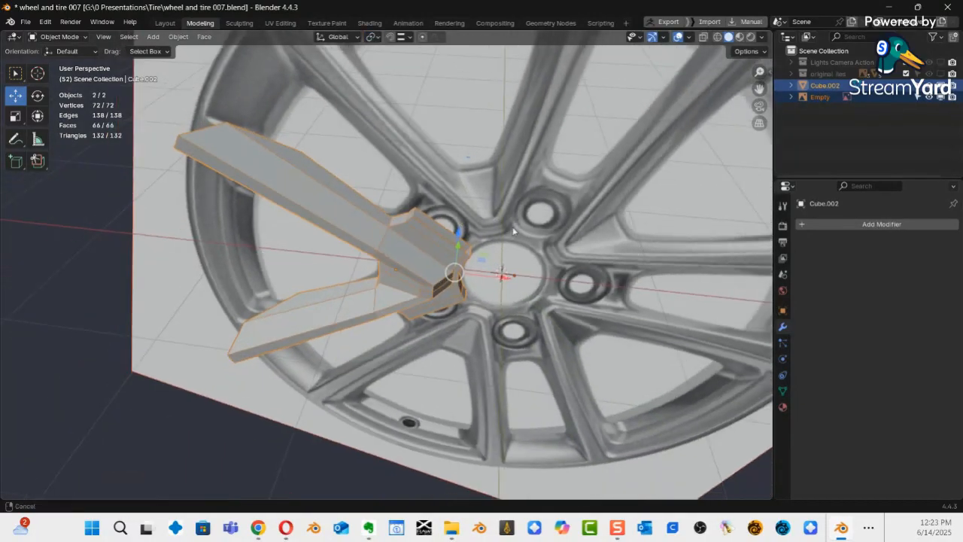
middle_click_drag(490, 308, 602, 294)
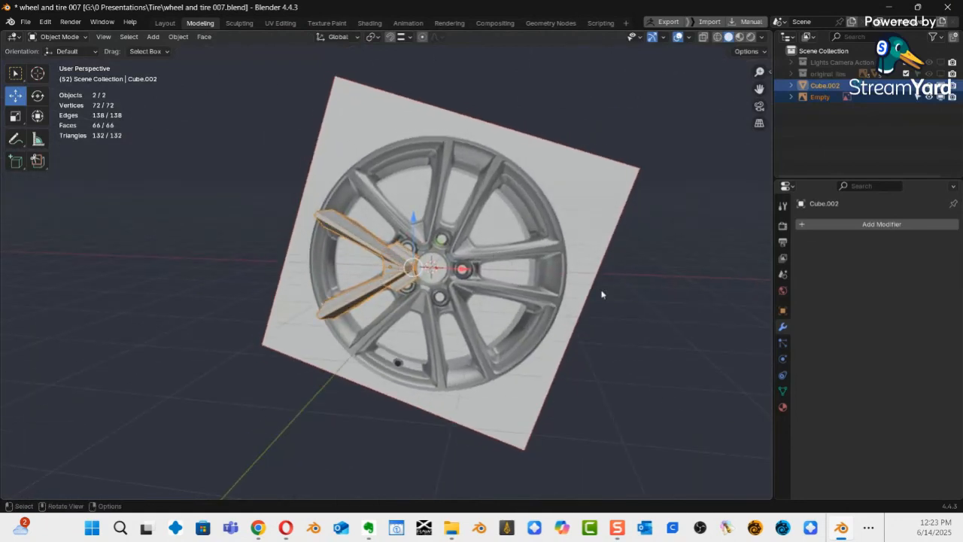
Select only the spoke pair, leaving the reference image unselected, and switch to the front orthographic view.
left_click(596, 297)
left_click(406, 272)
middle_click_drag(407, 272, 422, 275)
key("KP_1")
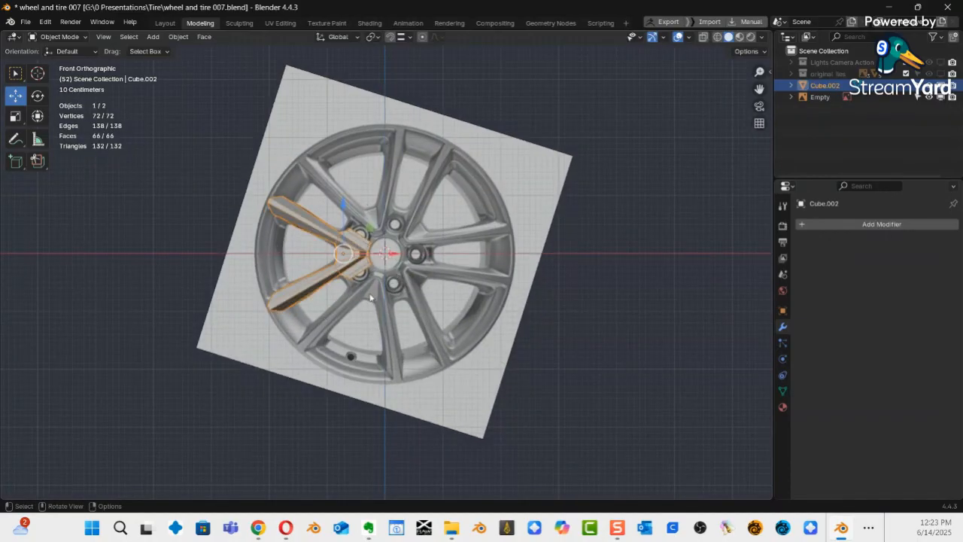
Set the spoke pair's origin to the 3D cursor at the centre of the wheel's hub.
scroll(380, 279, "up", 4)
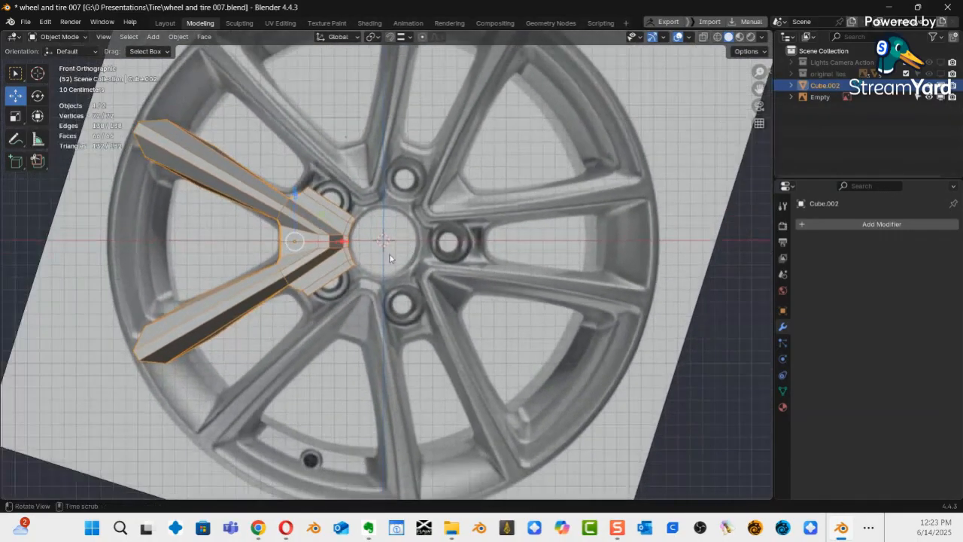
middle_click_drag(390, 258, 432, 276, "shift")
middle_click_drag(437, 277, 447, 264, "ctrl")
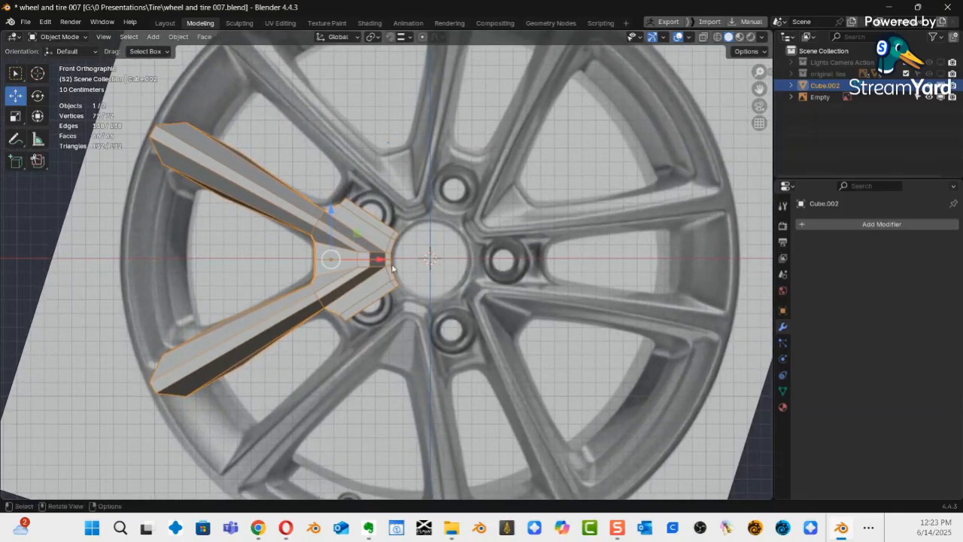
right_click(377, 241)
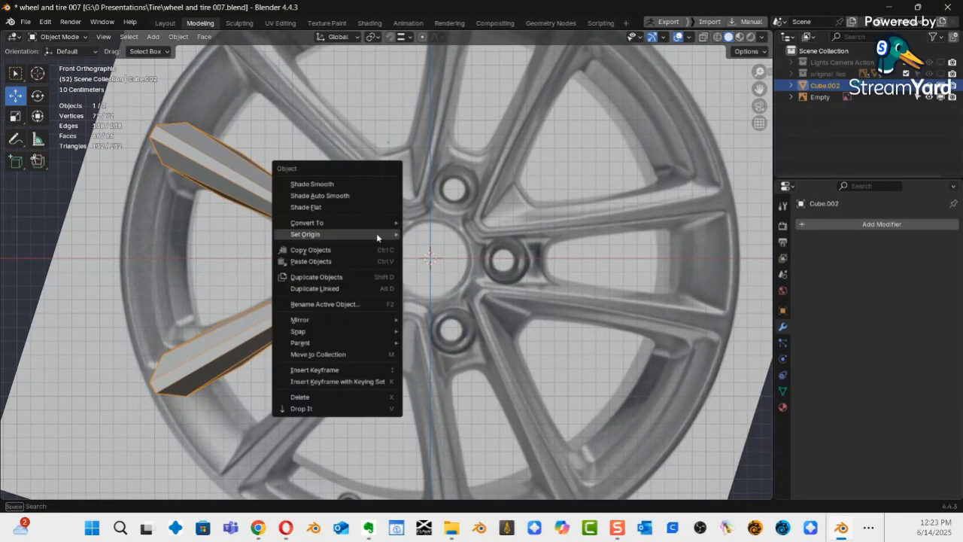
mouse_move(377, 238)
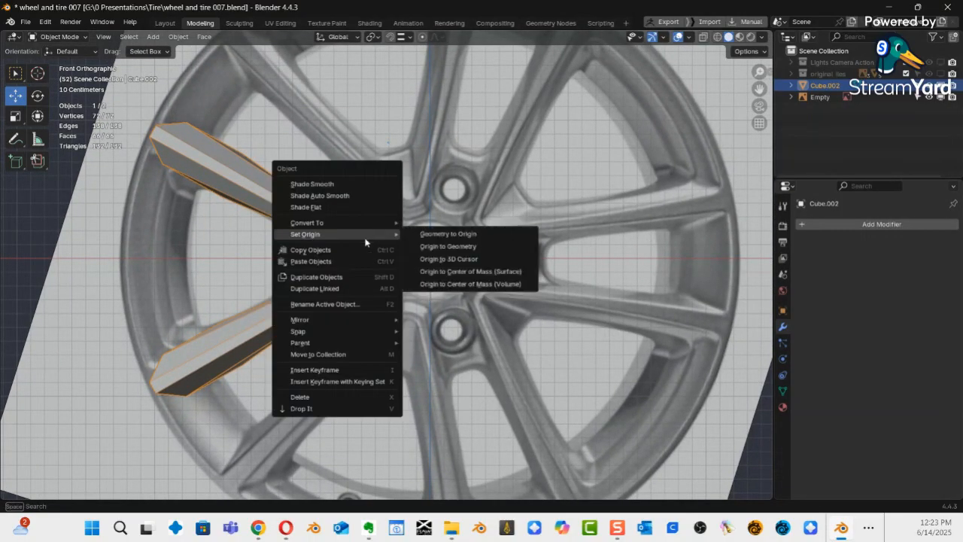
left_click(455, 258)
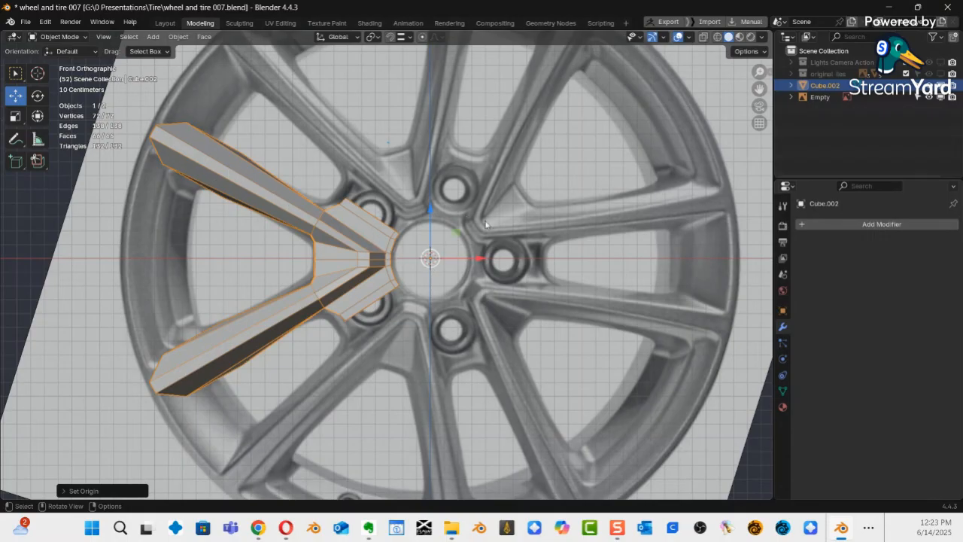
Add an Array modifier to the spoke pair.
left_click(866, 224)
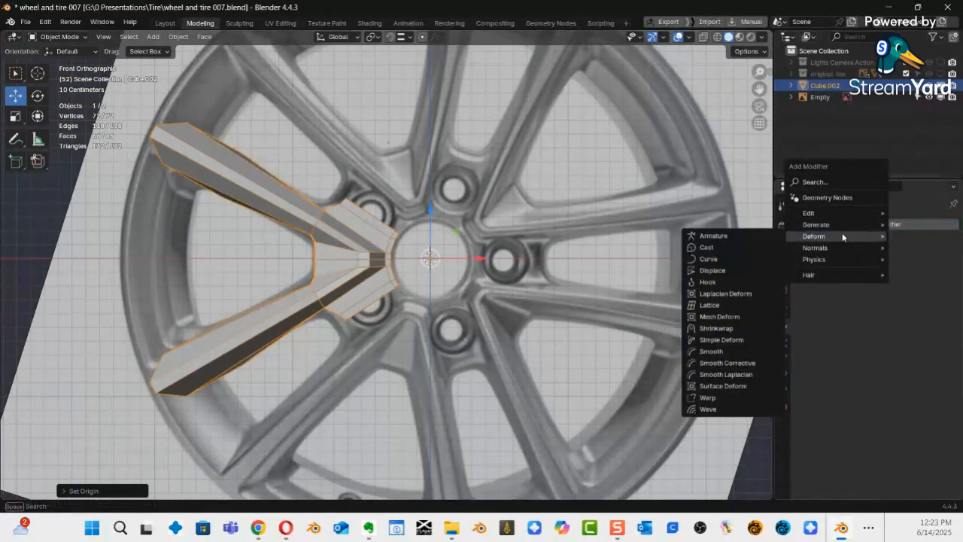
mouse_move(830, 225)
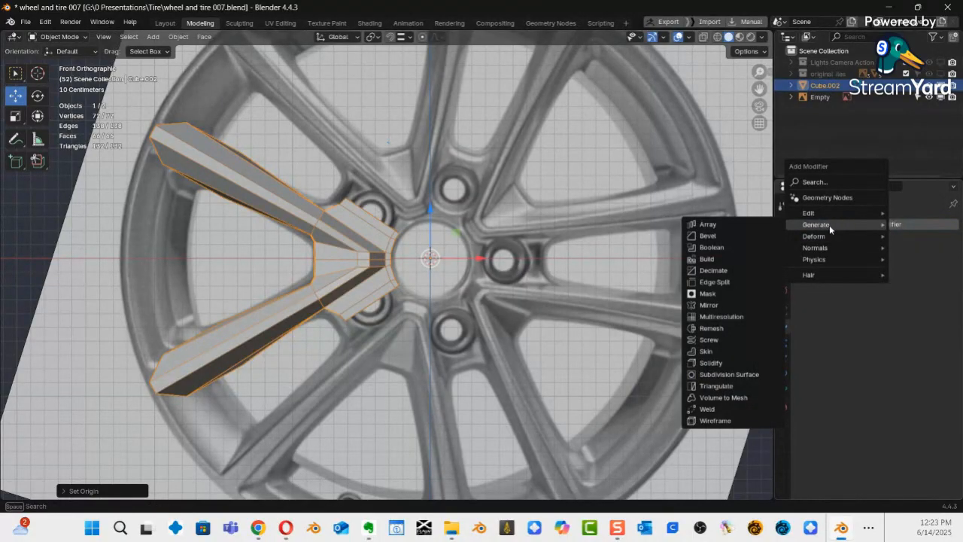
left_click(736, 225)
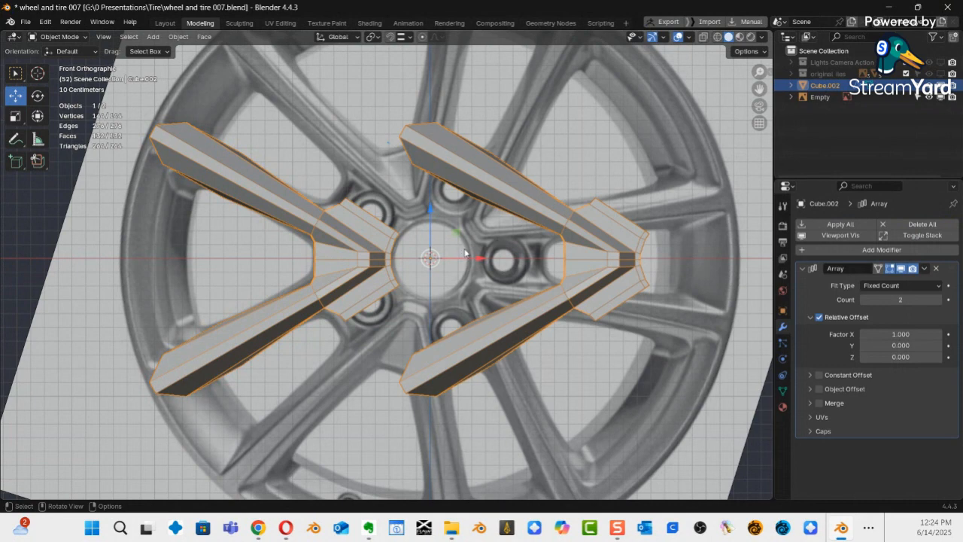
Set the Array modifier's count to 5 for the spoke pair.
scroll(497, 265, "down", 5)
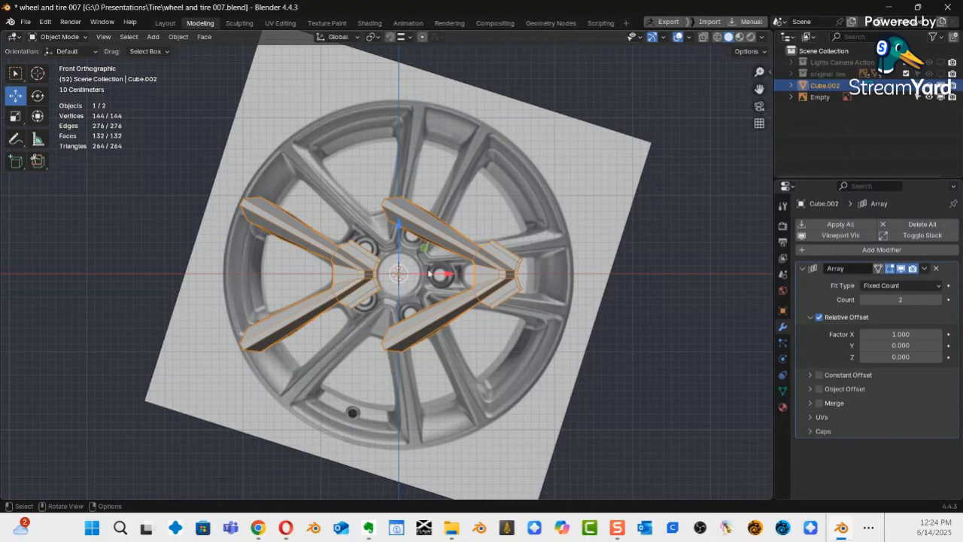
left_click(938, 299)
left_click(938, 299)
left_click(938, 300)
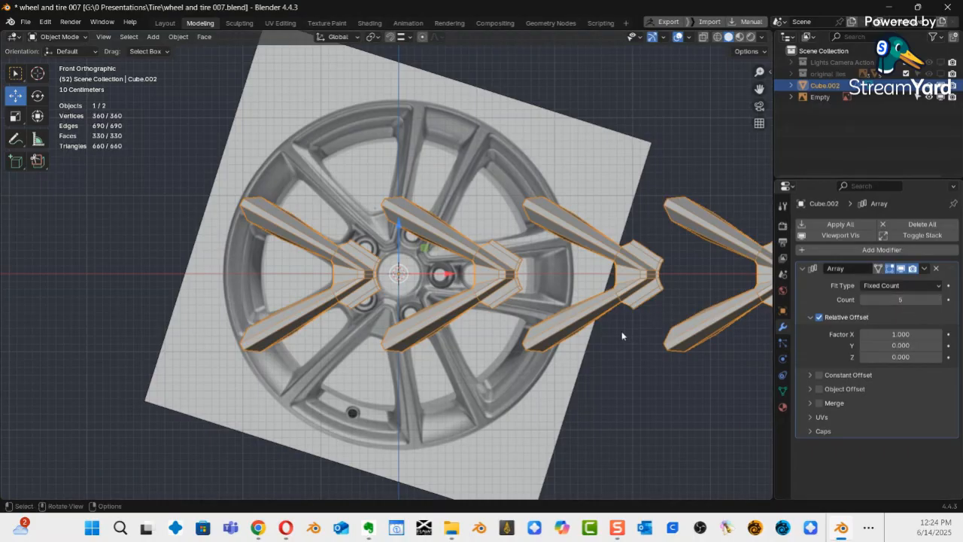
middle_click_drag(623, 336, 566, 325, "shift")
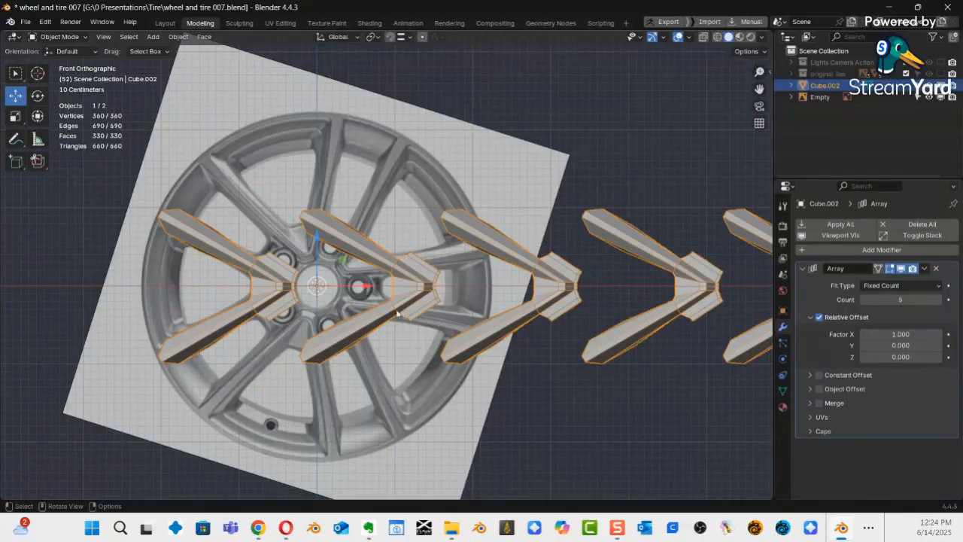
Apply the spoke pair's rotation and scale, and turn off the array's relative offset.
key("ctrl+a")
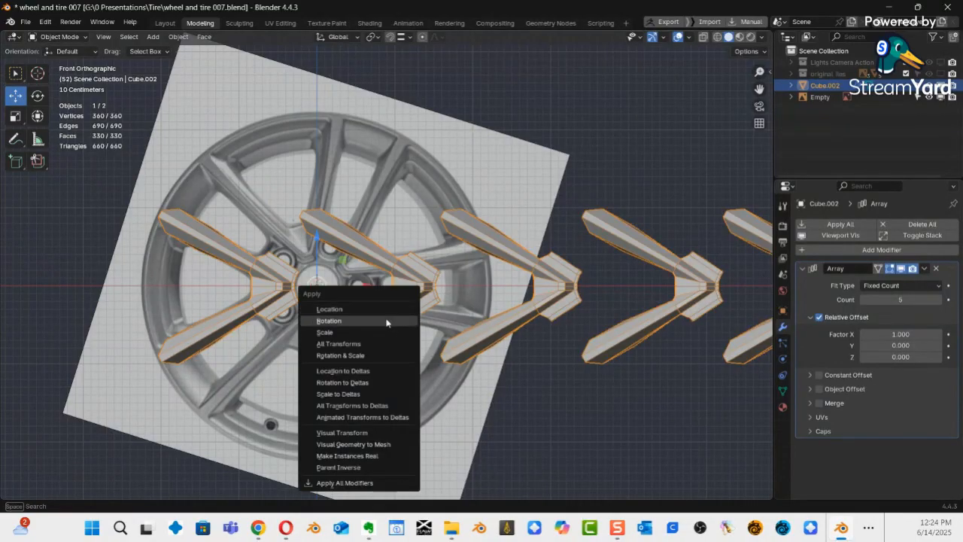
left_click(348, 355)
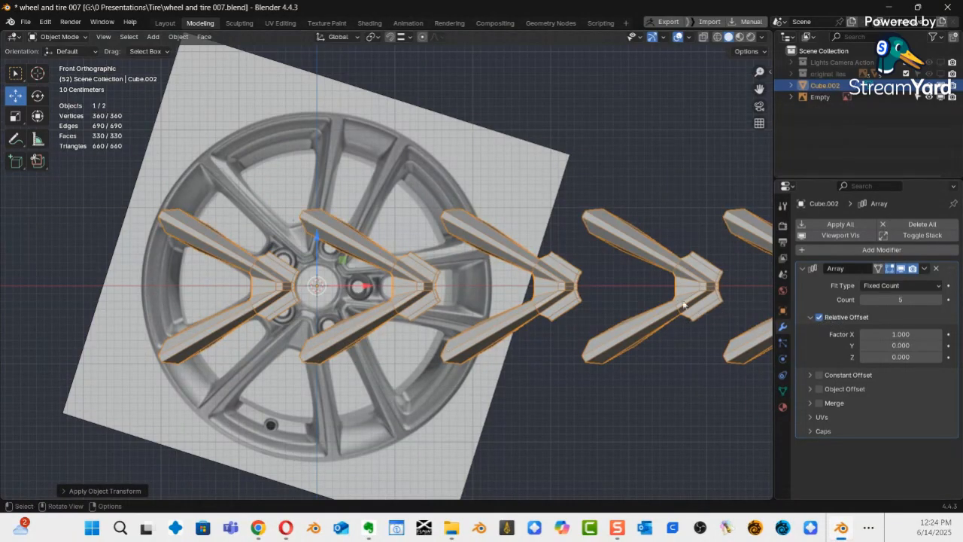
left_click(819, 317)
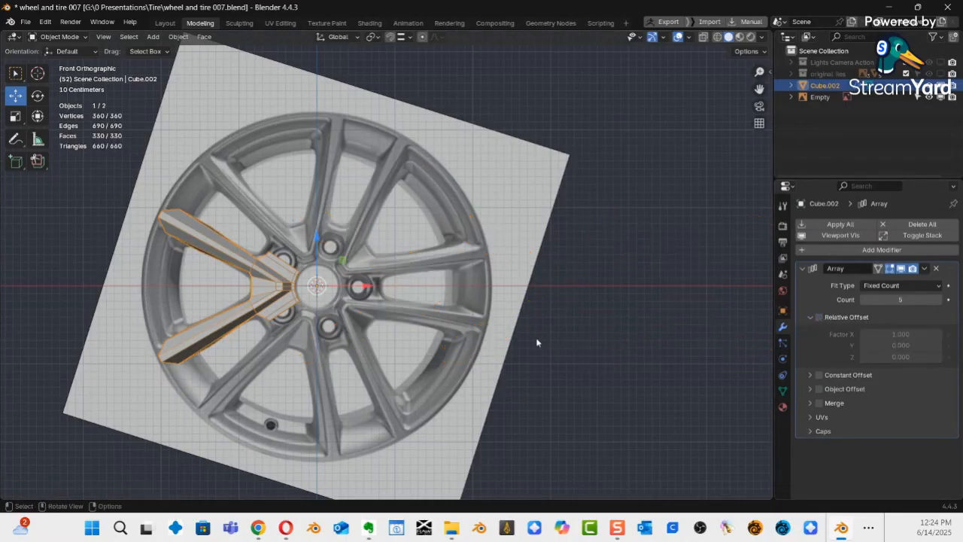
Add an Arrows empty at the 3D cursor in the centre of the wheel's hub.
middle_click_drag(496, 322, 605, 313, "shift")
middle_click_drag(604, 313, 492, 293, "ctrl")
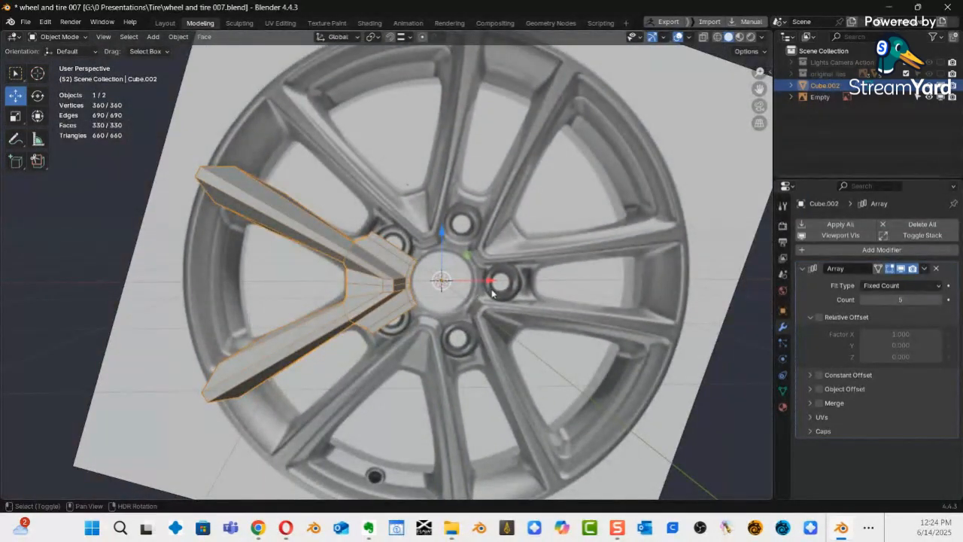
key("shift+a")
mouse_move(444, 386)
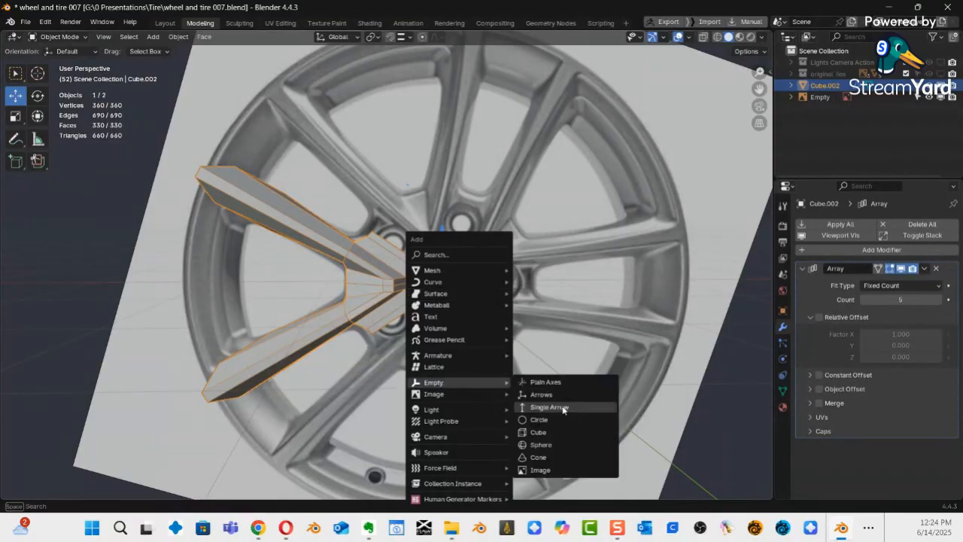
left_click(543, 396)
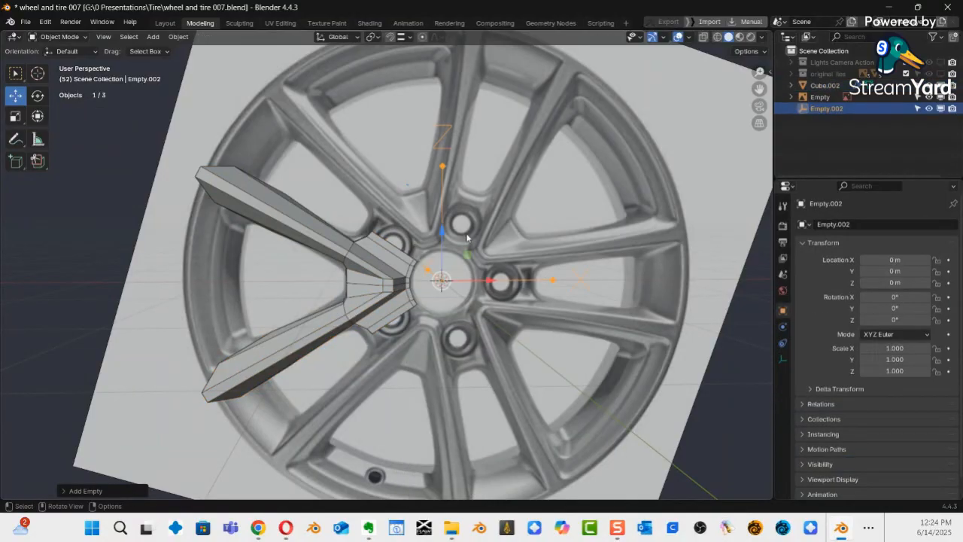
middle_click_drag(460, 241, 464, 280)
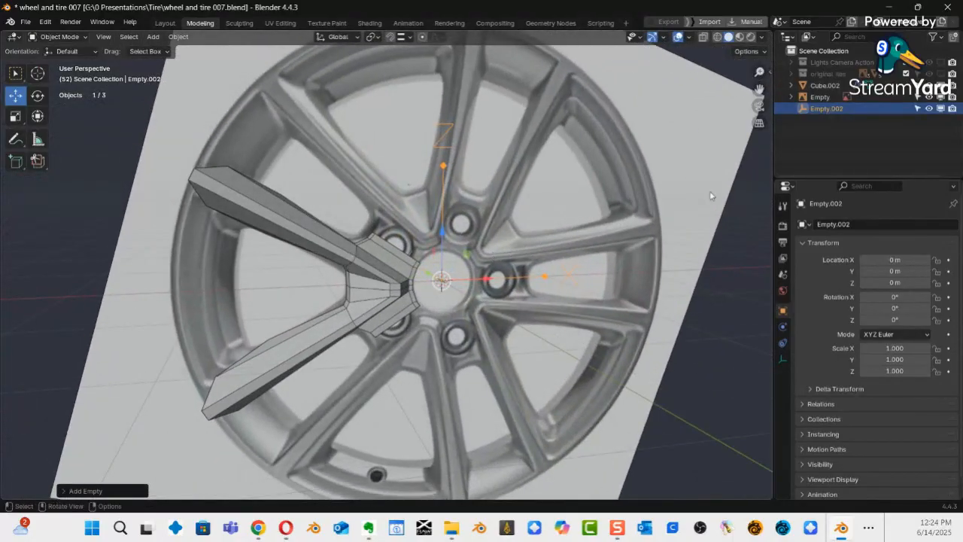
Rename the new arrows empty as "Empty.array 05".
left_click(840, 109)
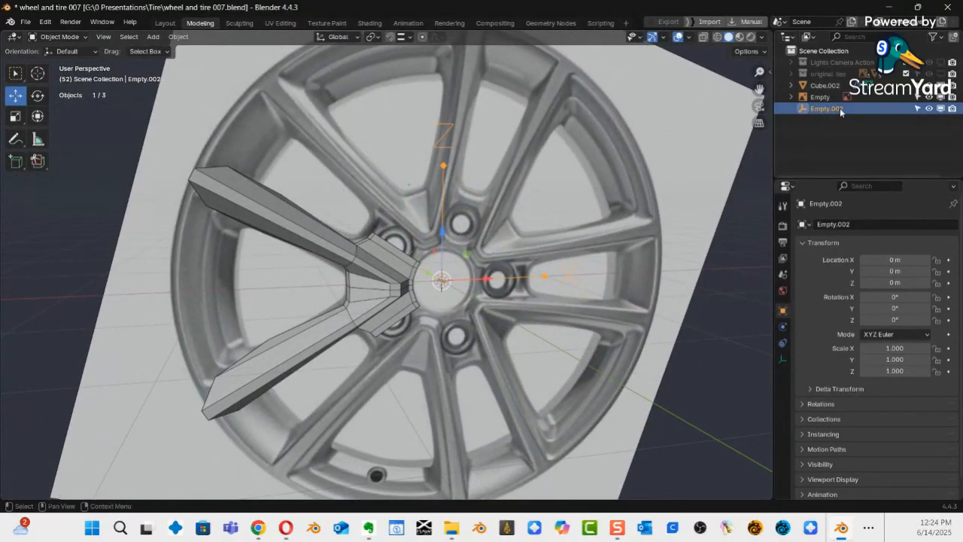
double_click(840, 107)
left_click(834, 111)
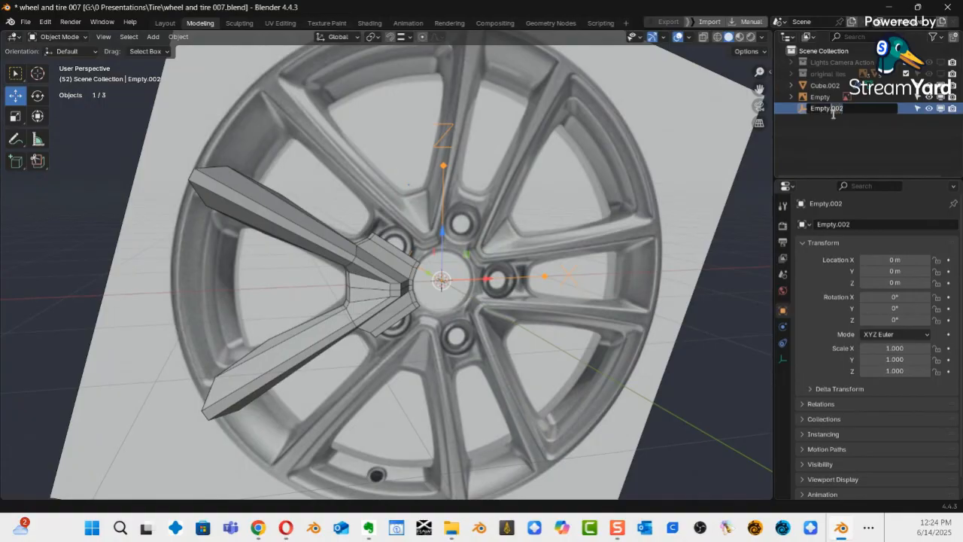
key("Escape")
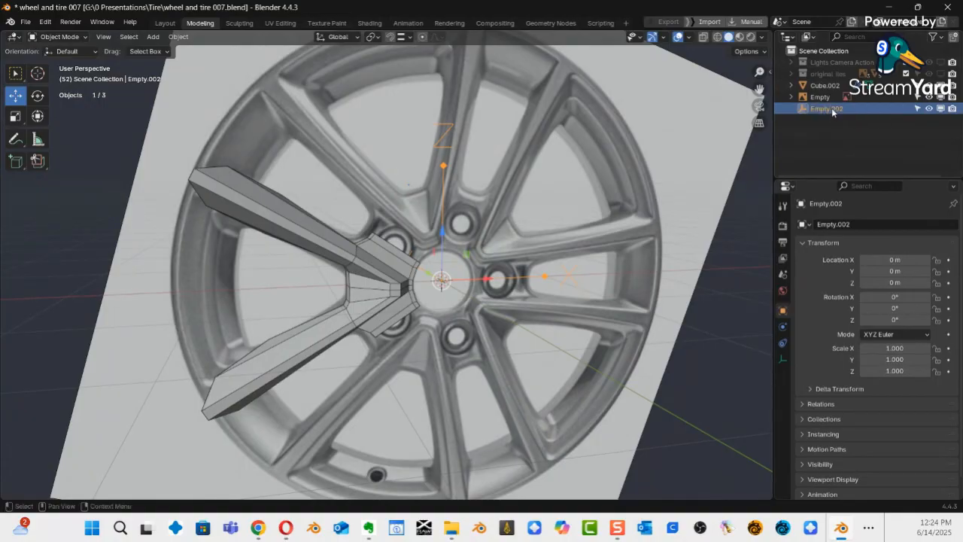
double_click(831, 108)
left_click(834, 111)
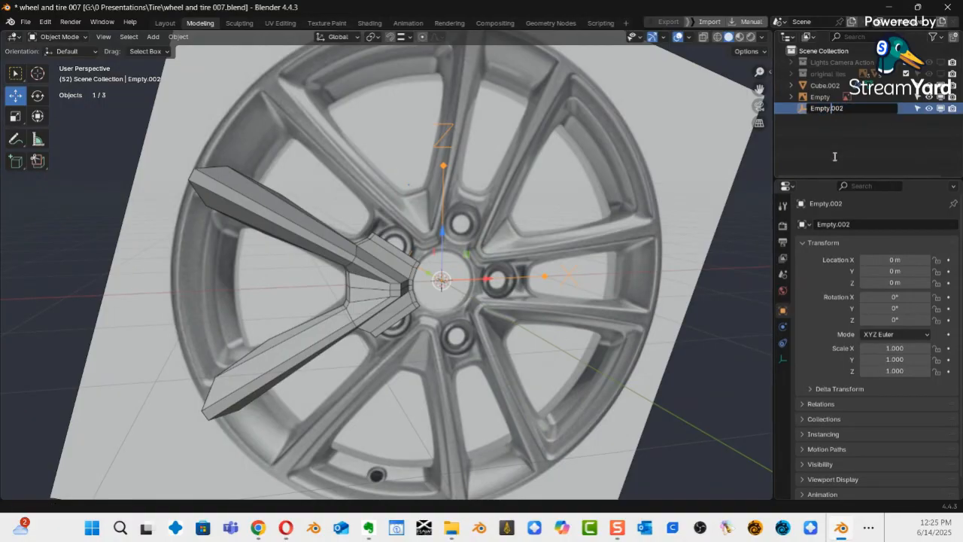
type("array")
left_click_drag(857, 108, 851, 108)
type("5")
key("Return")
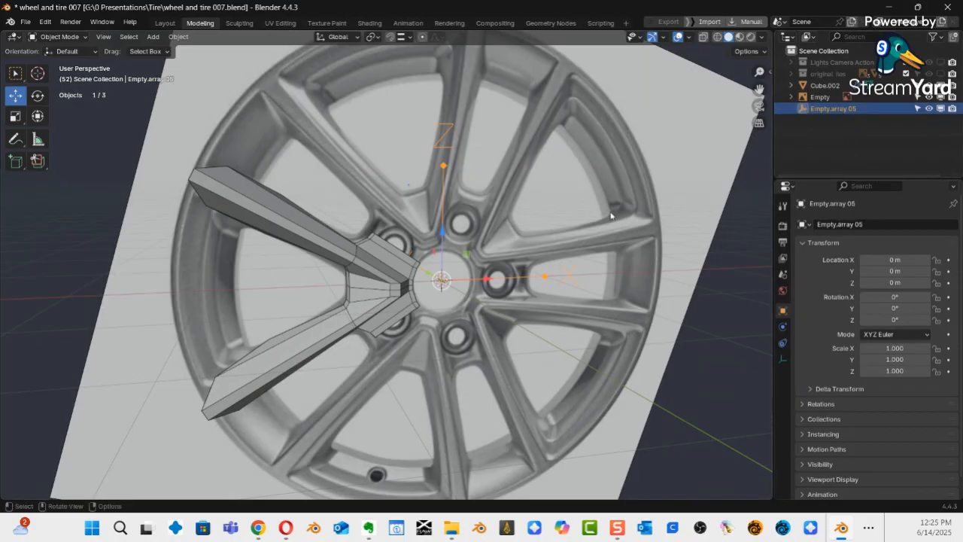
Enable Object Offset in the spoke pair's Array modifier, using Empty.array 05 as the offset object and leaving relative offset off.
middle_click_drag(591, 240, 466, 271)
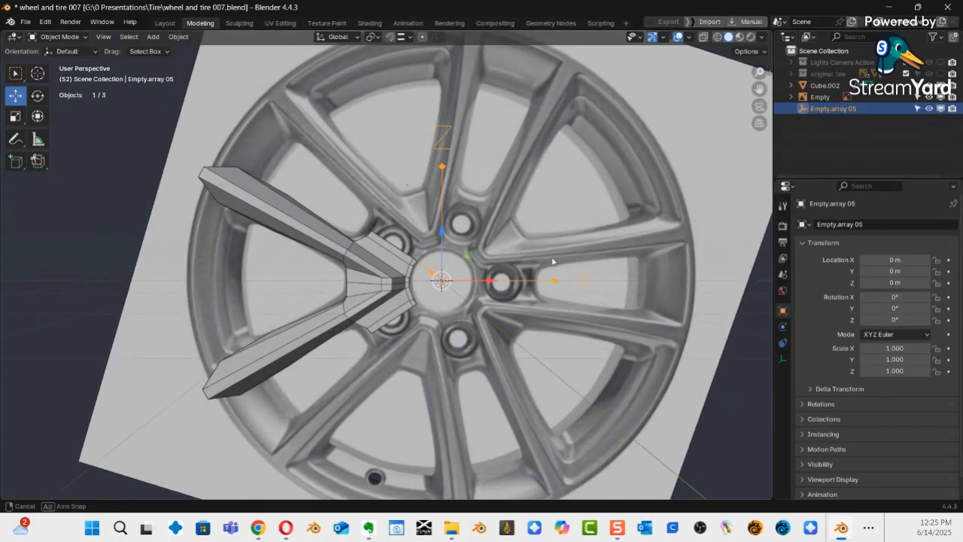
left_click(392, 284)
mouse_move(549, 369)
middle_mouse_down()
mouse_move(651, 349)
mouse_move(600, 367)
mouse_move(581, 411)
mouse_move(582, 389)
mouse_move(551, 388)
mouse_move(562, 356)
middle_mouse_up()
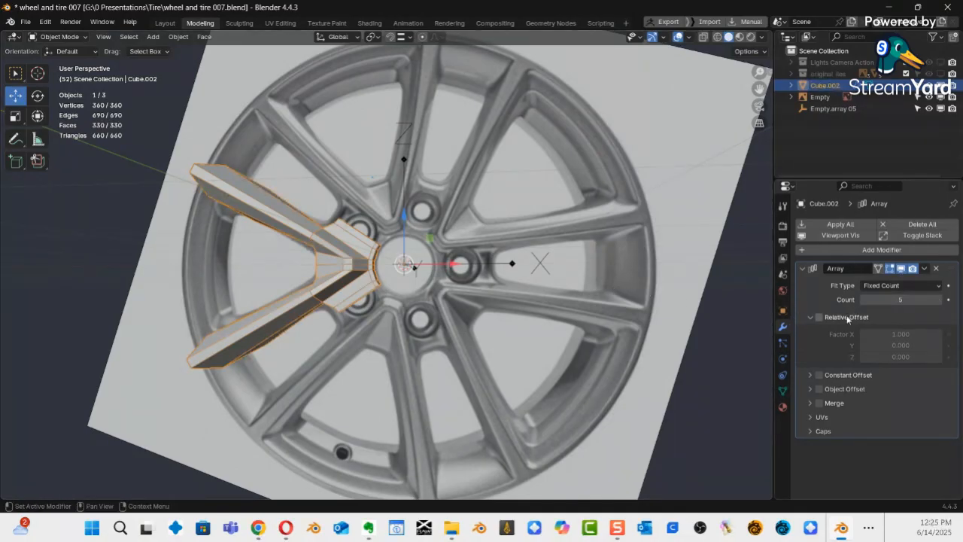
left_click(820, 317)
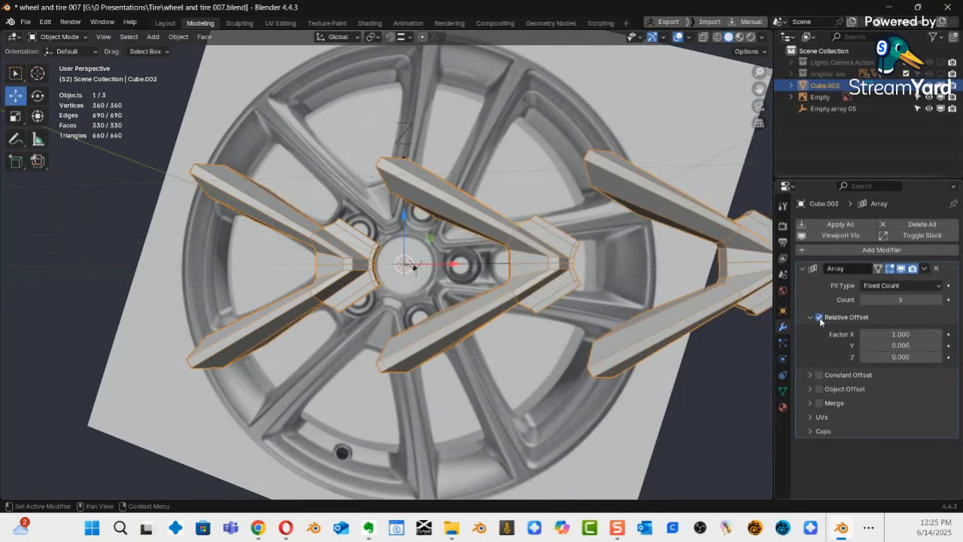
left_click(819, 318)
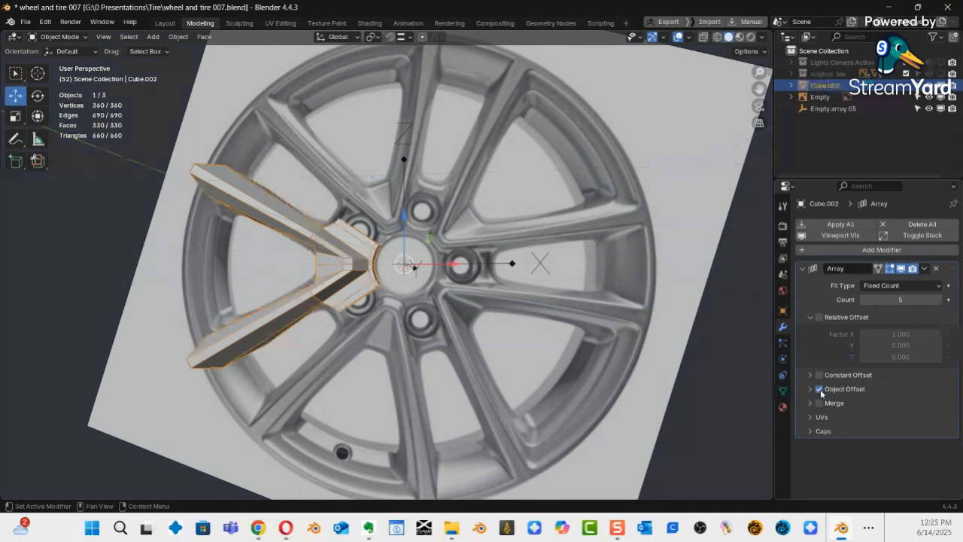
left_click(820, 389)
left_click(810, 389)
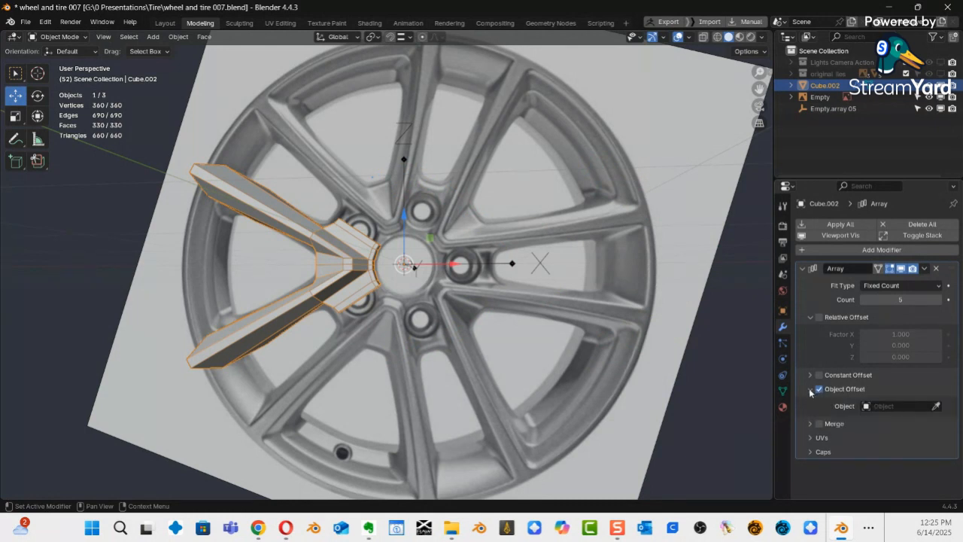
left_click(879, 406)
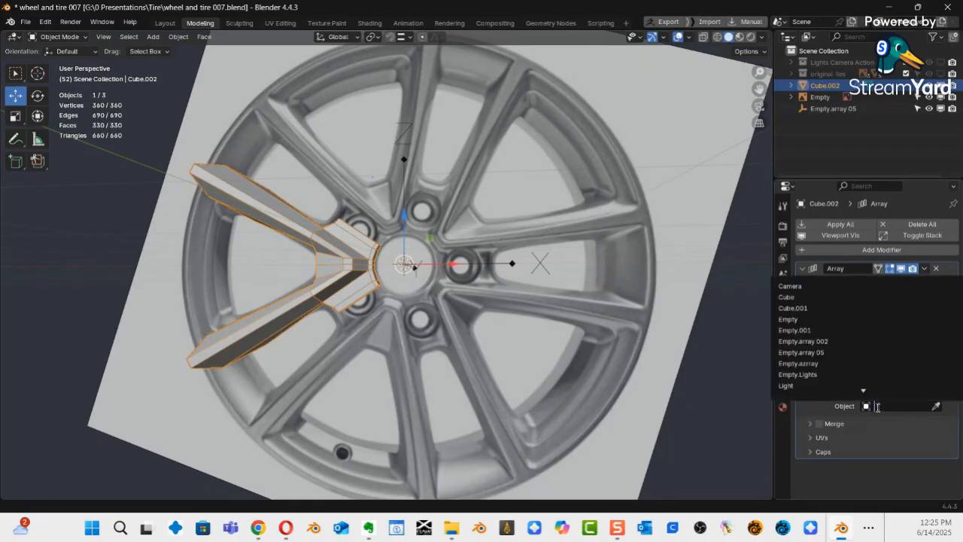
left_click(834, 351)
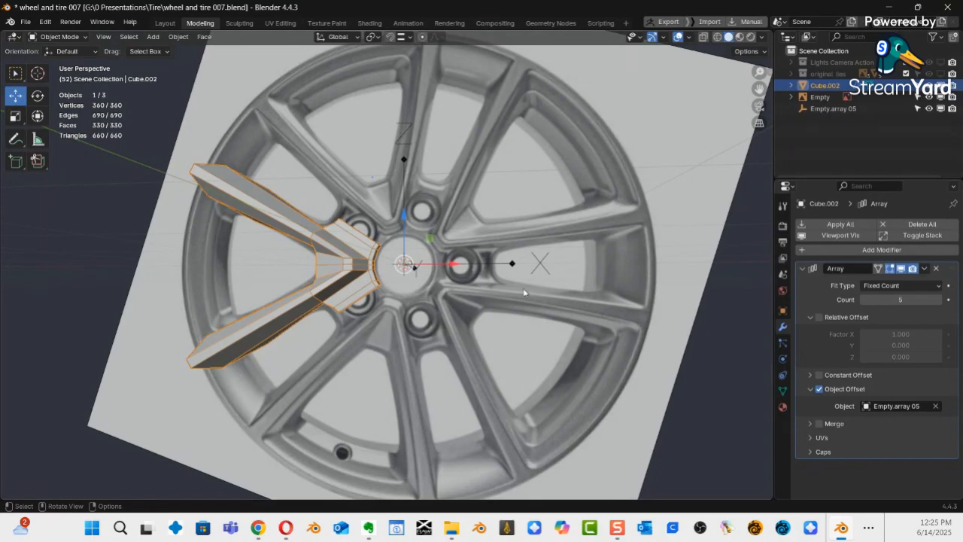
Rotate the spoke pair freehand by about 73° around the Y axis in the front orthographic view.
left_click(38, 98)
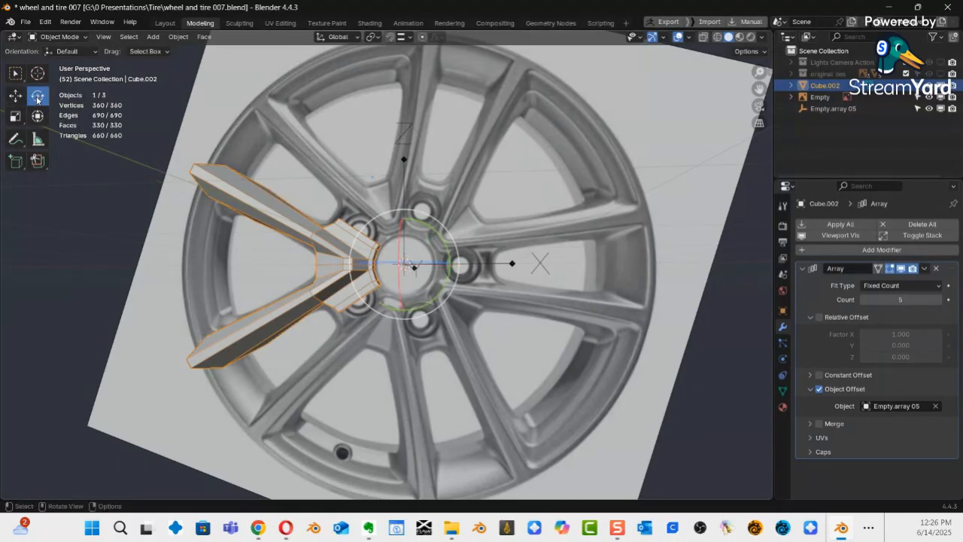
key("KP_1")
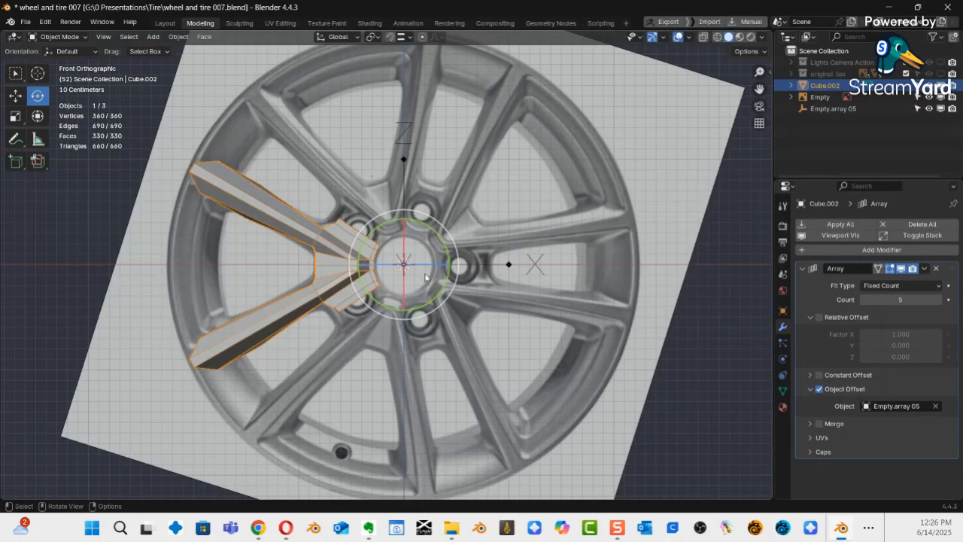
scroll(442, 267, "up", 4)
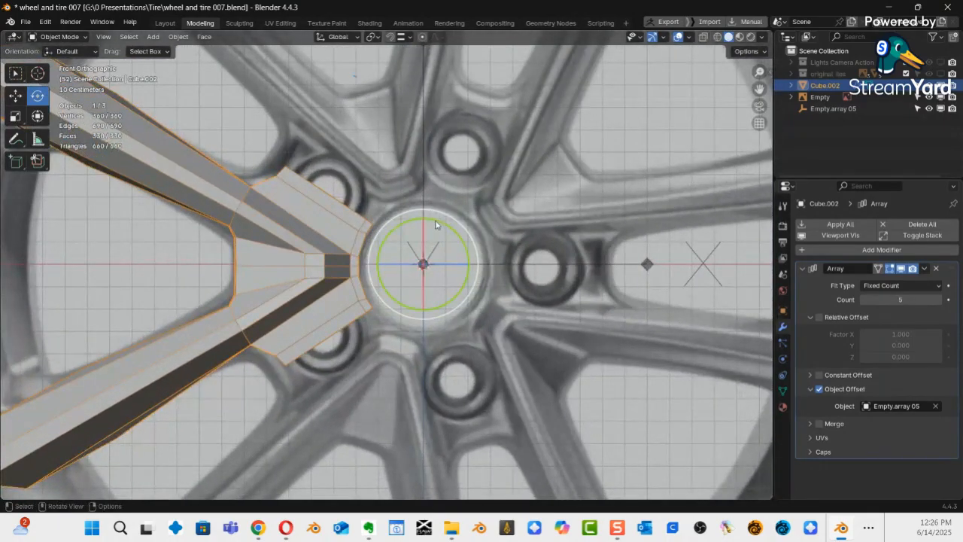
left_click_drag(437, 220, 457, 268)
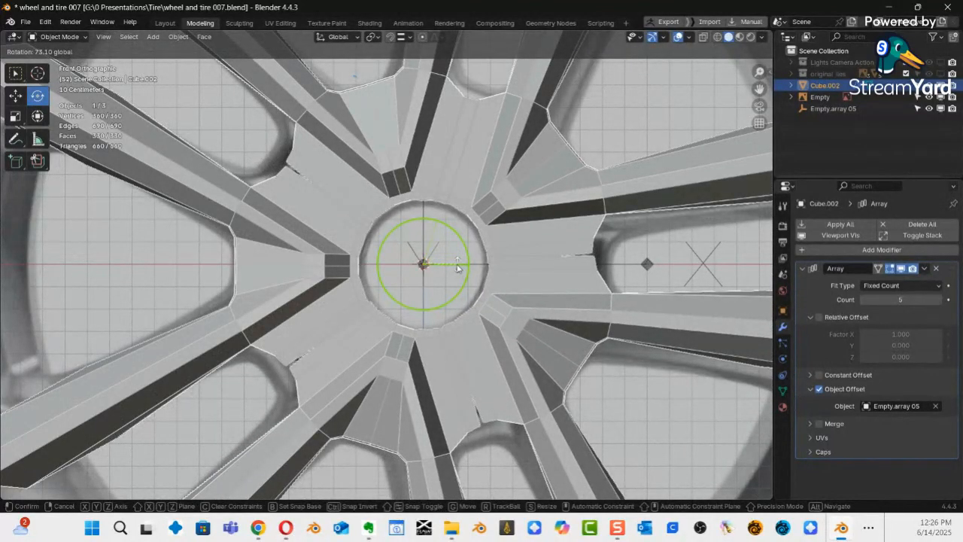
left_click_drag(457, 268, 458, 266)
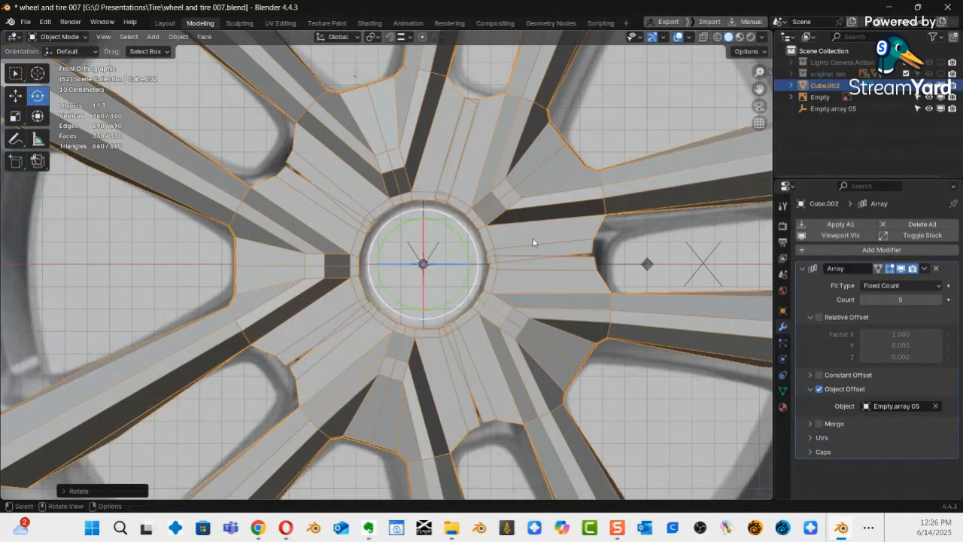
Set the spoke pair's Y rotation to exactly 72°.
left_click(768, 74)
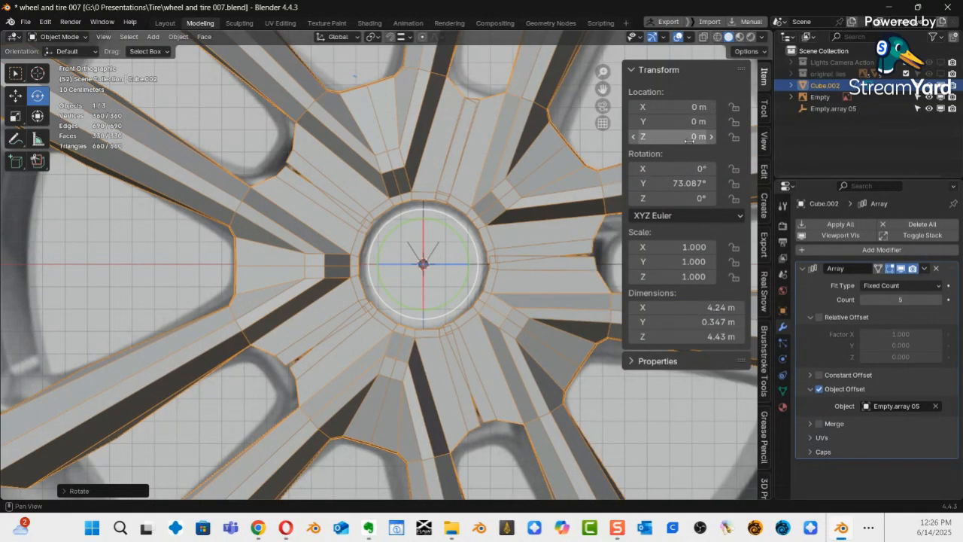
left_click(686, 189)
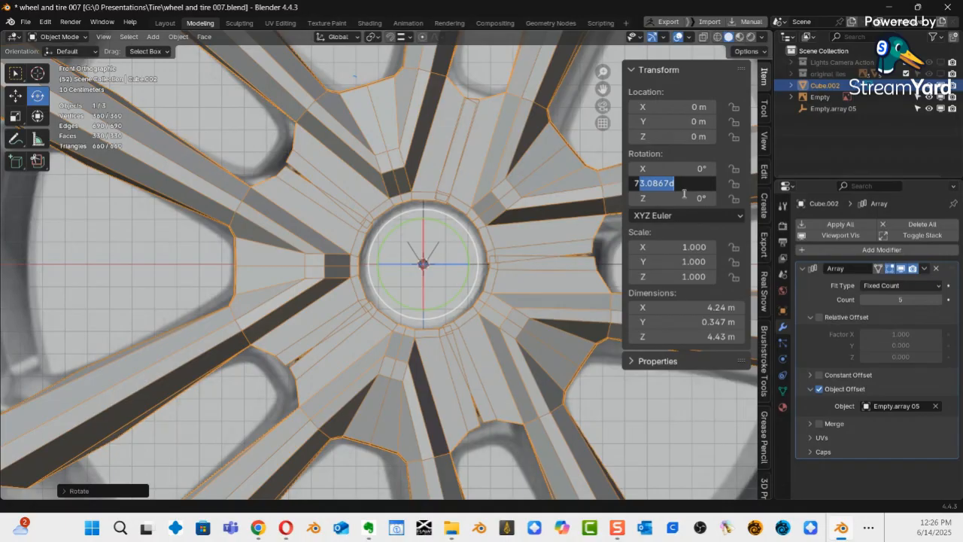
type("72")
key("Return")
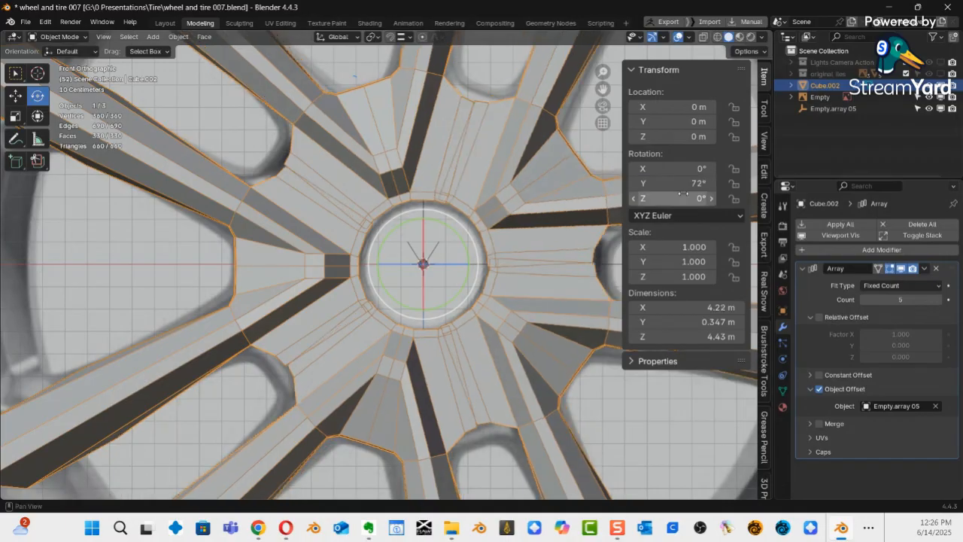
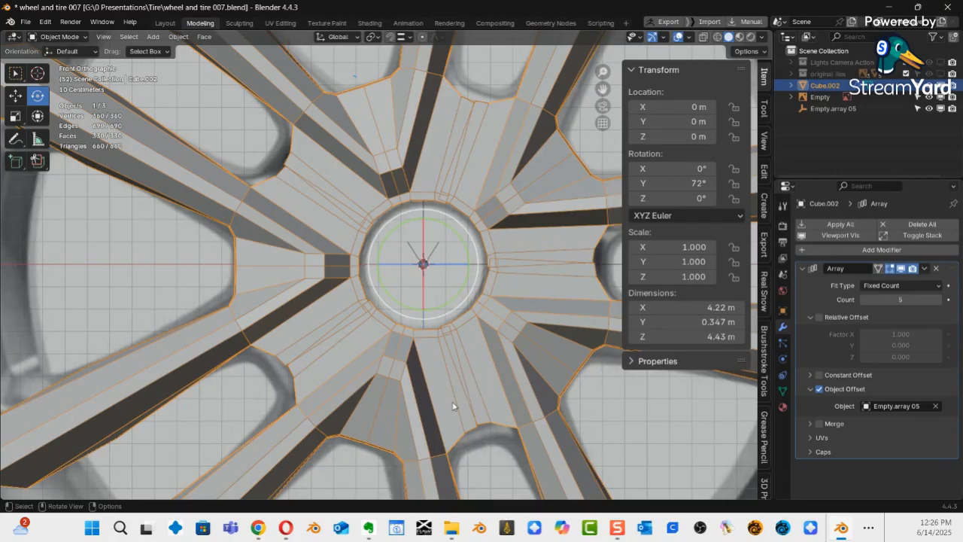
middle_click_drag(478, 322, 362, 482)
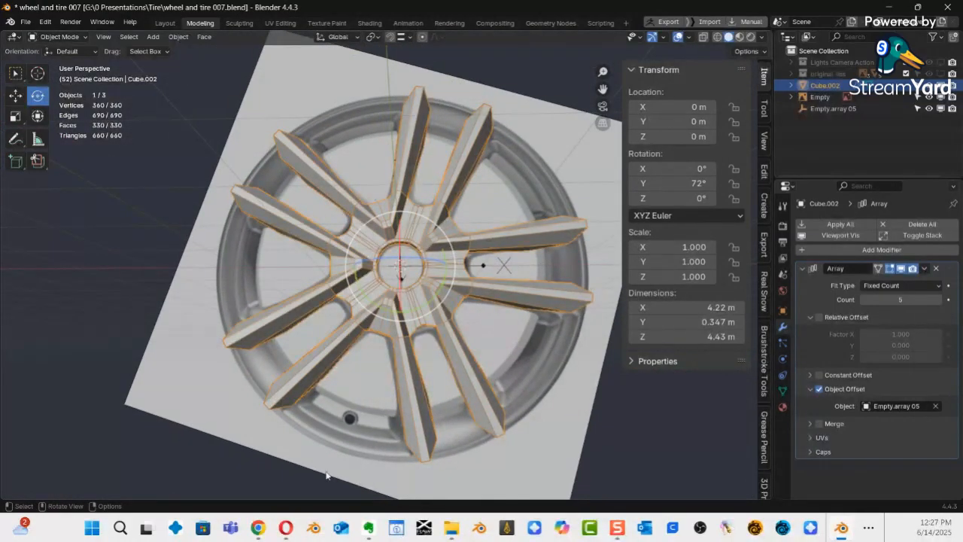
Enter Edit Mode on the spoke pair and select its entire mesh.
key("ctrl+Tab")
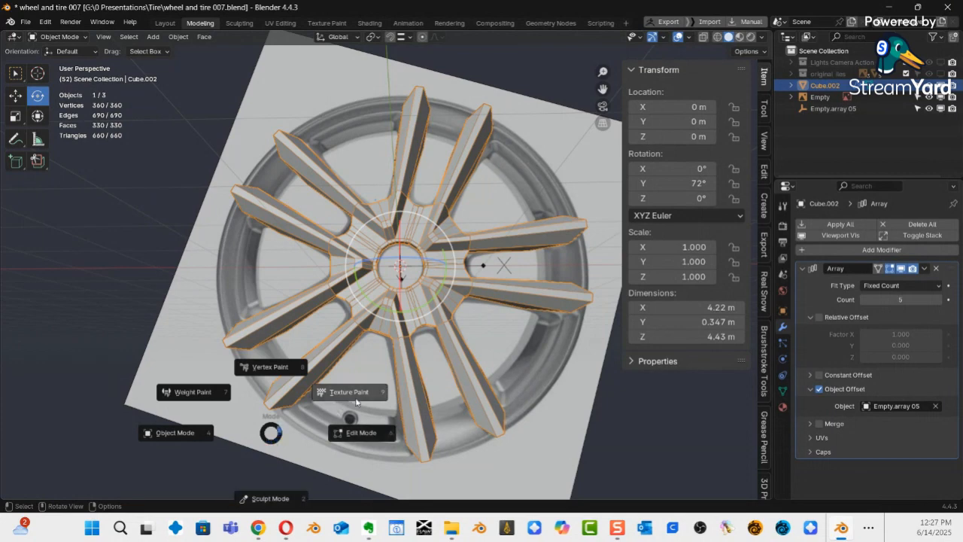
left_click(350, 435)
middle_click_drag(369, 381, 381, 22)
key("alt+a")
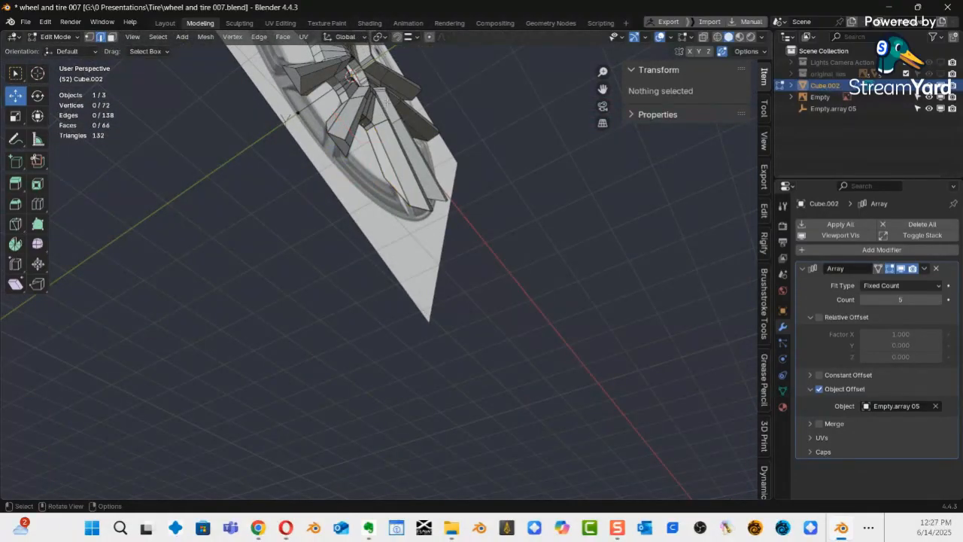
key("a")
middle_click_drag(397, 183, 428, 244)
scroll(368, 192, "up", 4)
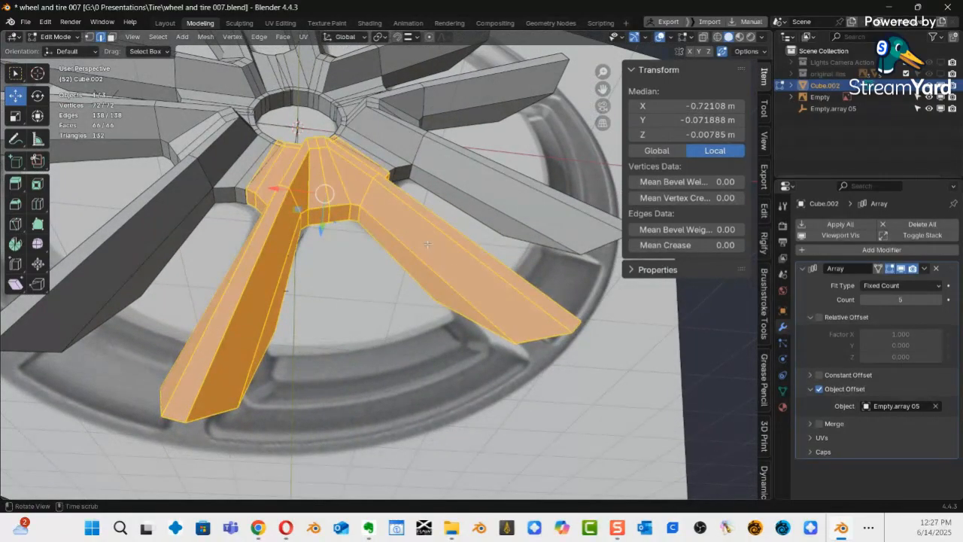
middle_click_drag(488, 325, 302, 375)
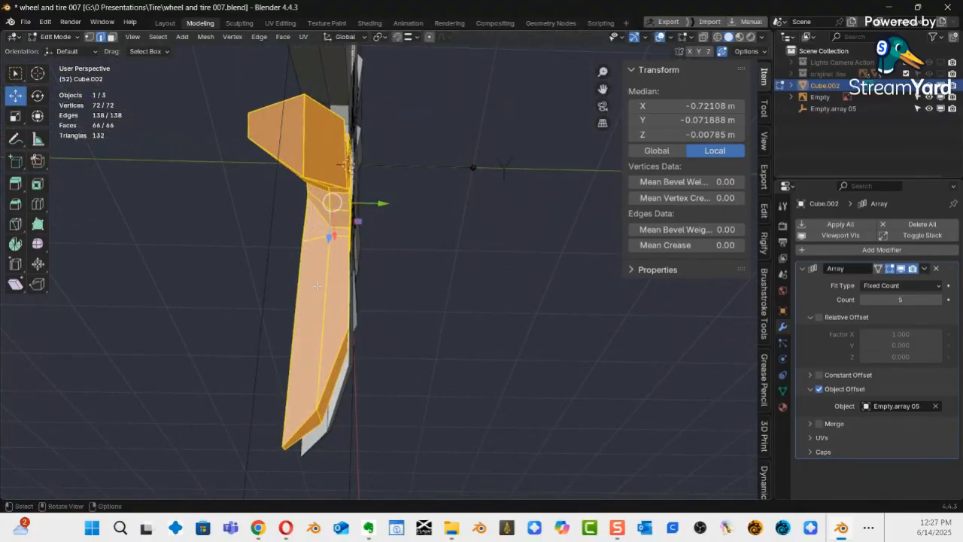
left_click(305, 136)
left_click(328, 152)
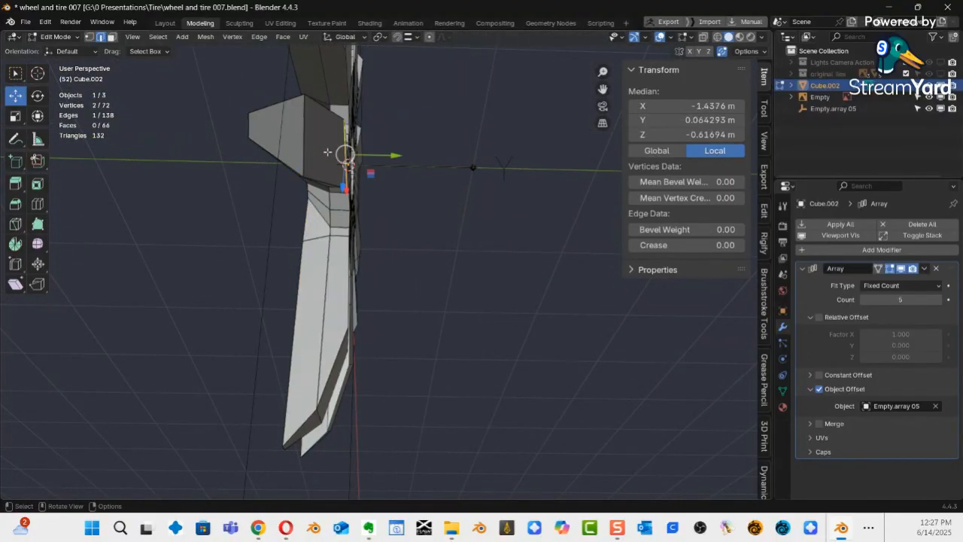
key("alt+a")
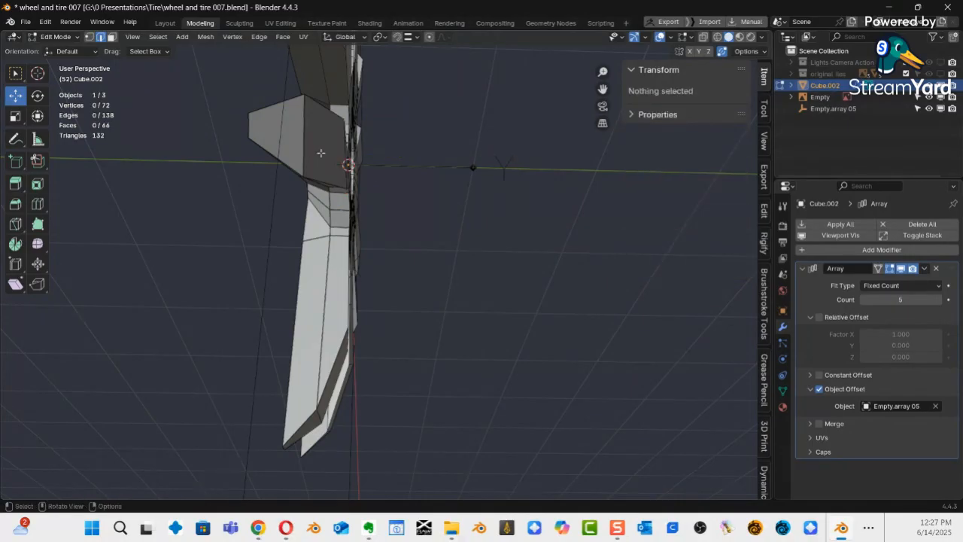
left_click(318, 150)
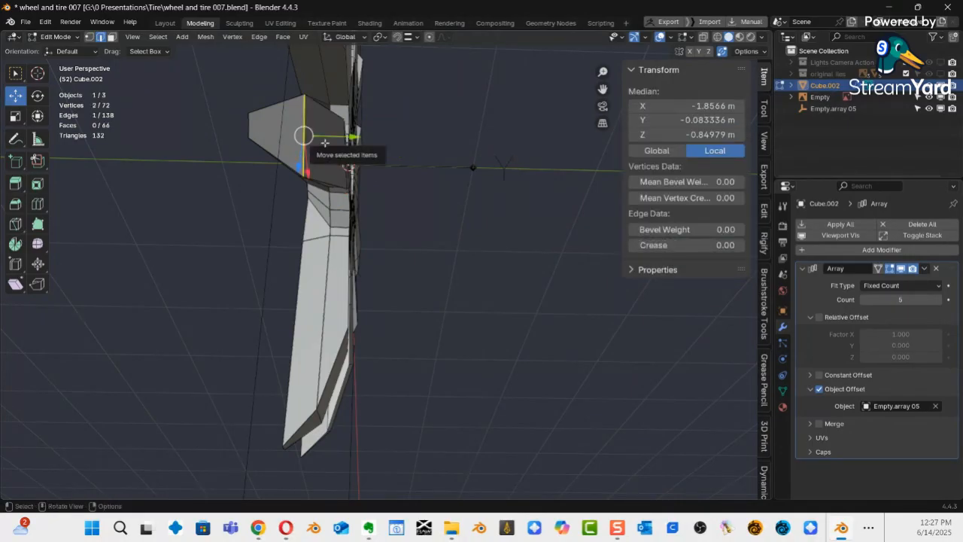
key("alt+a")
Select the four end faces at the outer tips of both spokes and move them about 0.155 m along negative Y.
key("3")
left_click(323, 144)
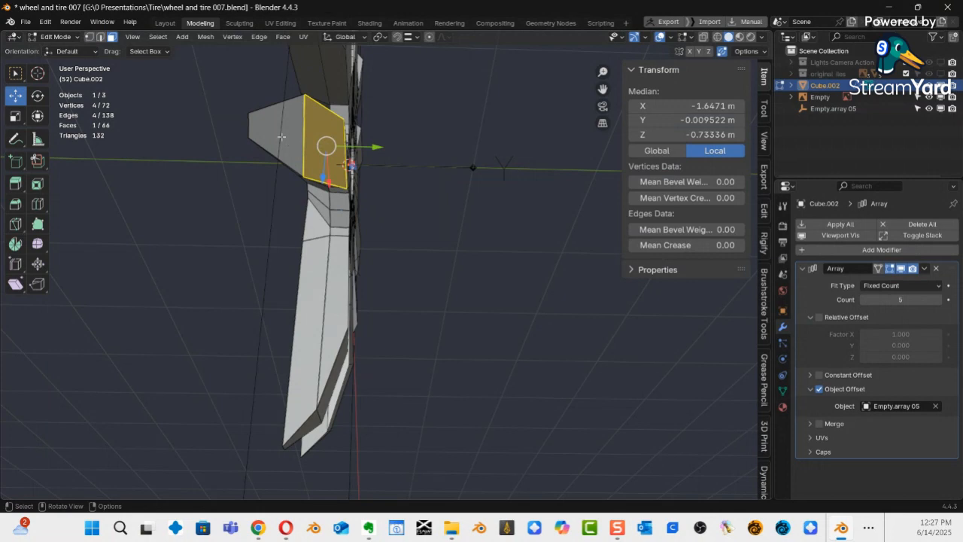
left_click(281, 137, "shift")
middle_click_drag(281, 136, 512, 169)
left_click(301, 175, "shift")
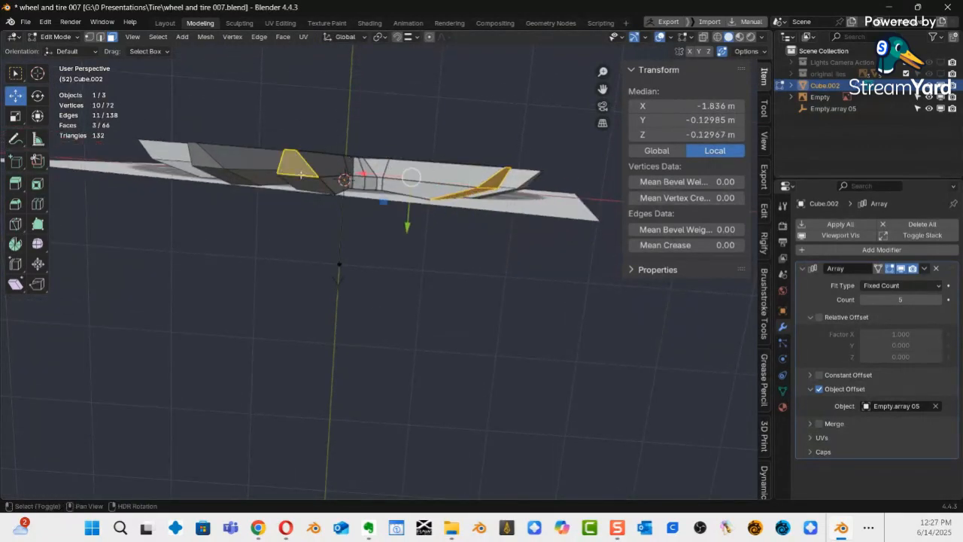
left_click(307, 188, "shift")
middle_click_drag(371, 203, 386, 234)
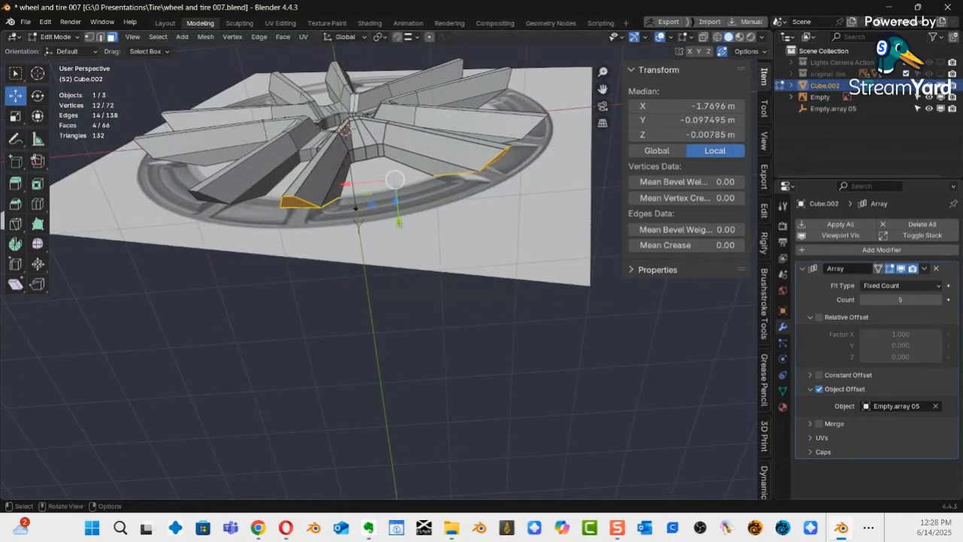
left_click_drag(399, 223, 398, 205)
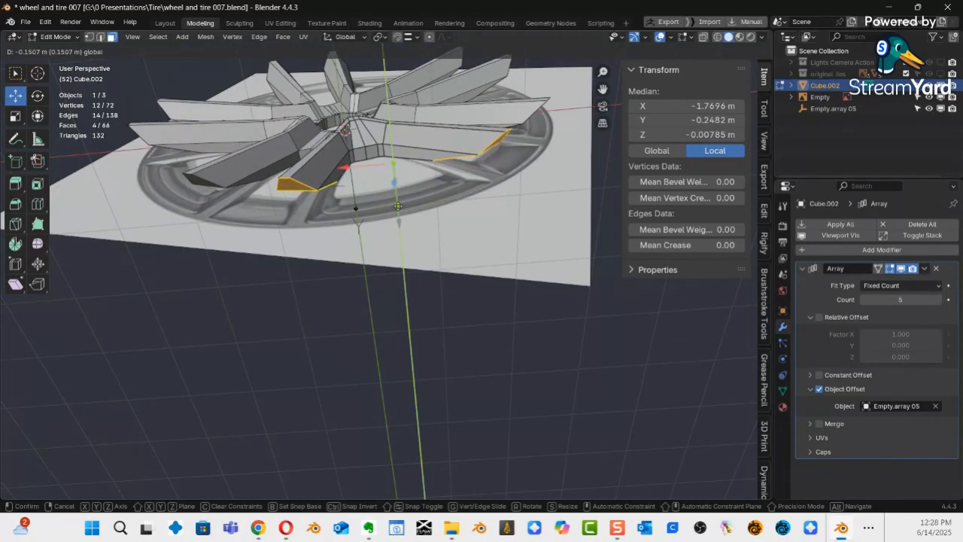
left_click_drag(398, 206, 398, 205)
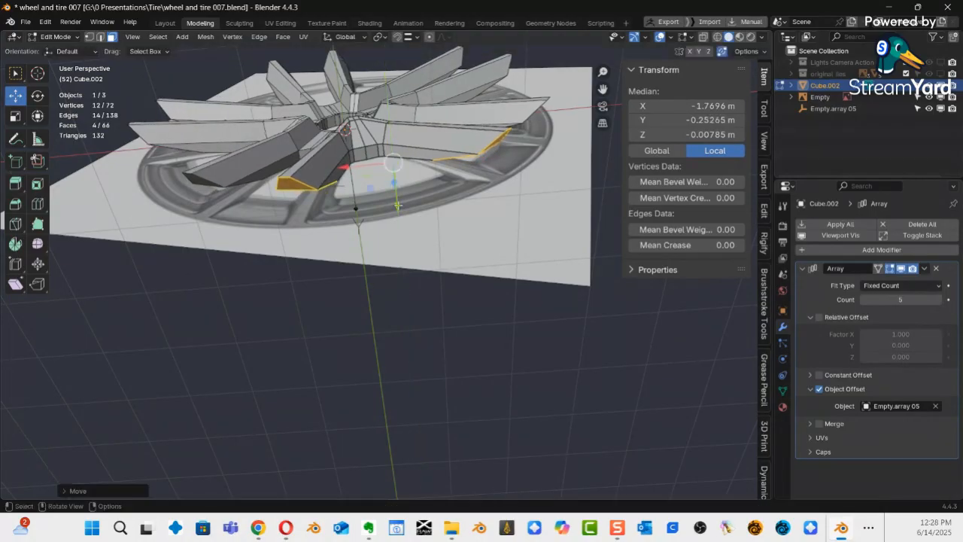
Add two evenly spaced loop cuts across the outer section of each spoke in the pair.
middle_click_drag(407, 223, 456, 297)
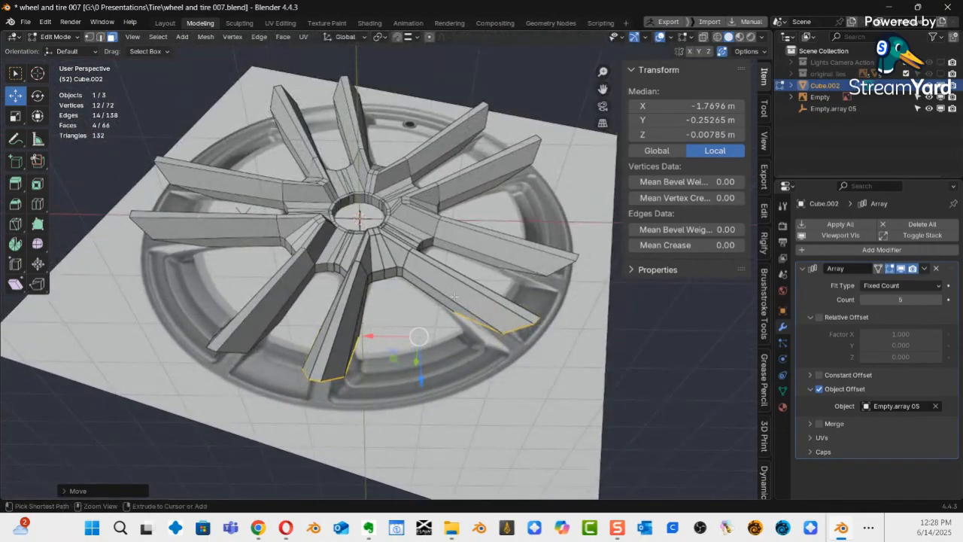
key("ctrl+r")
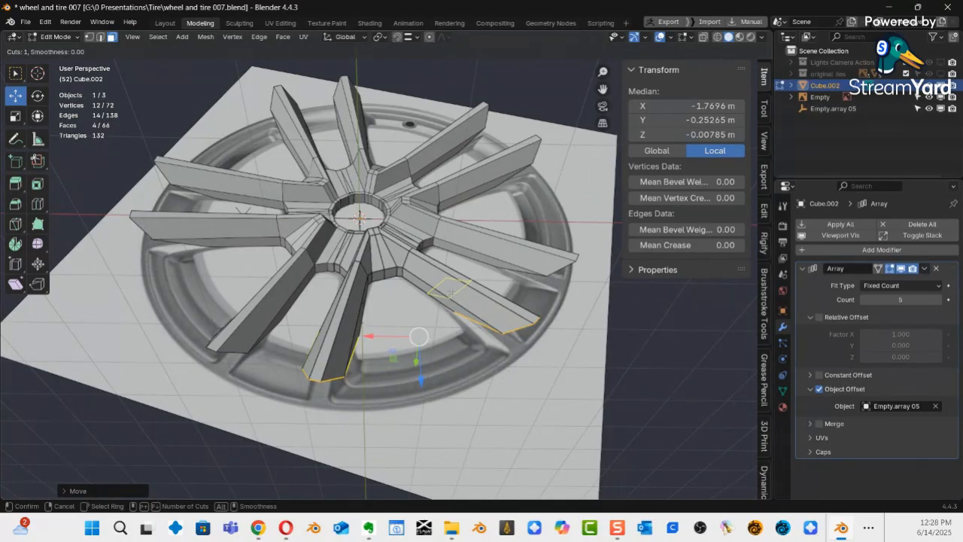
scroll(452, 290, "up", 1)
left_click(452, 291)
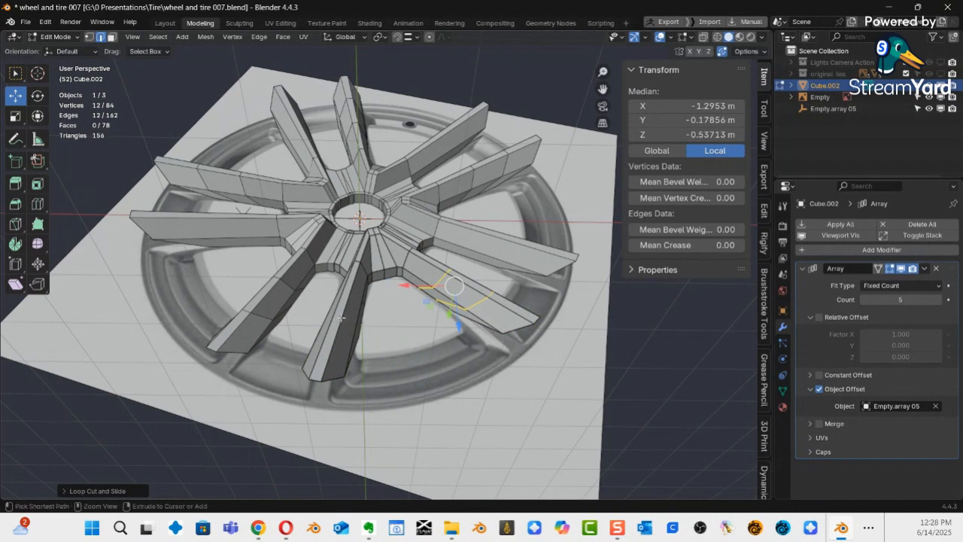
key("ctrl+r")
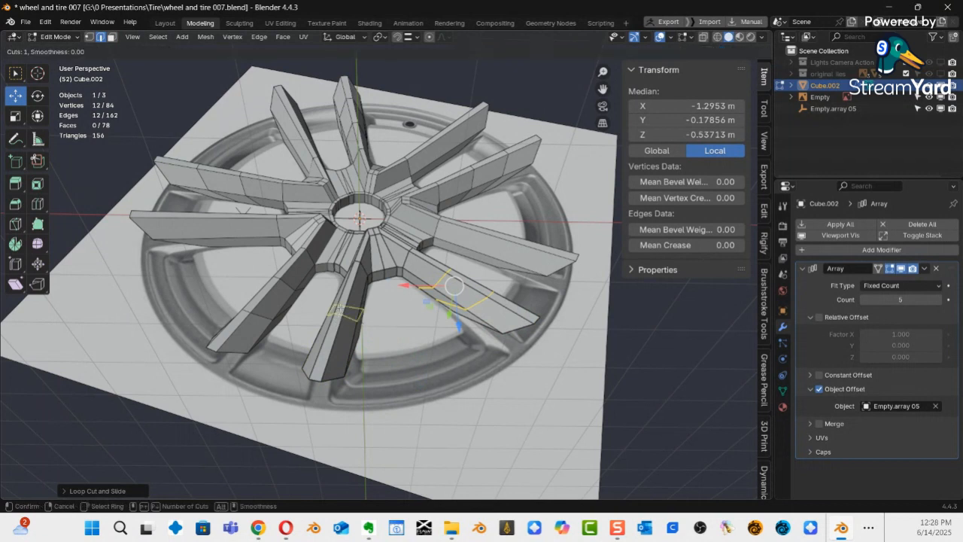
scroll(343, 312, "up", 1)
left_click(342, 300)
right_click(342, 299)
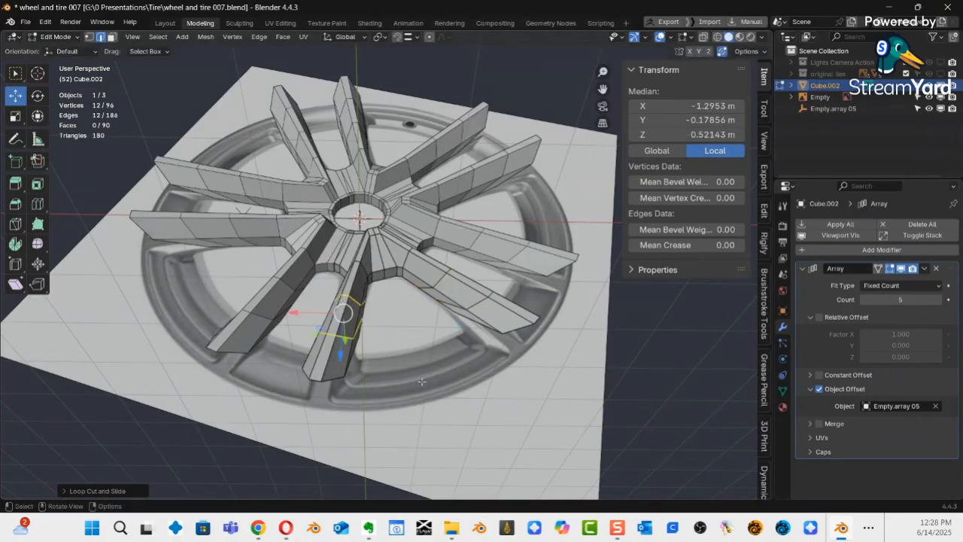
Select the middle face loop between the new cuts on both spokes and move it about 0.035 m along negative Y.
middle_click_drag(424, 378, 397, 333)
left_click(386, 347)
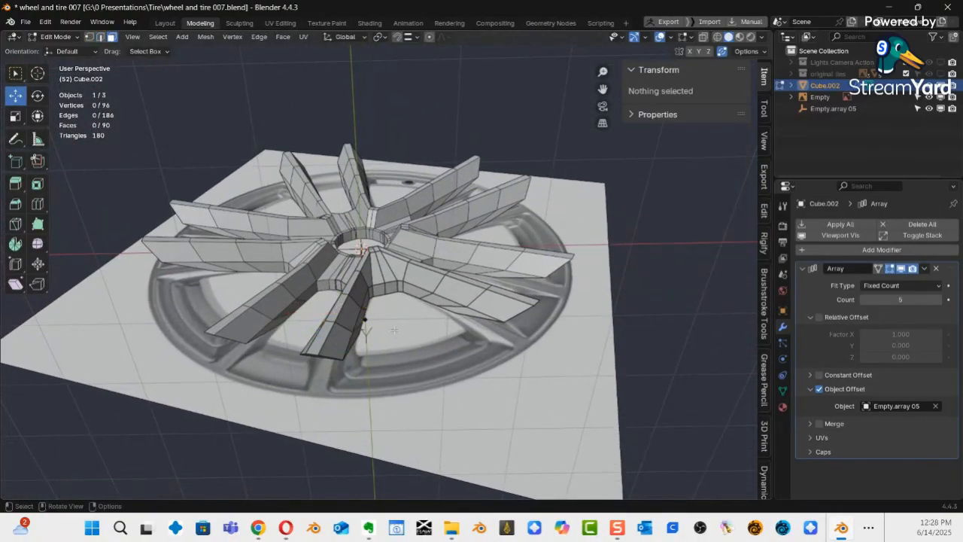
left_click(342, 307)
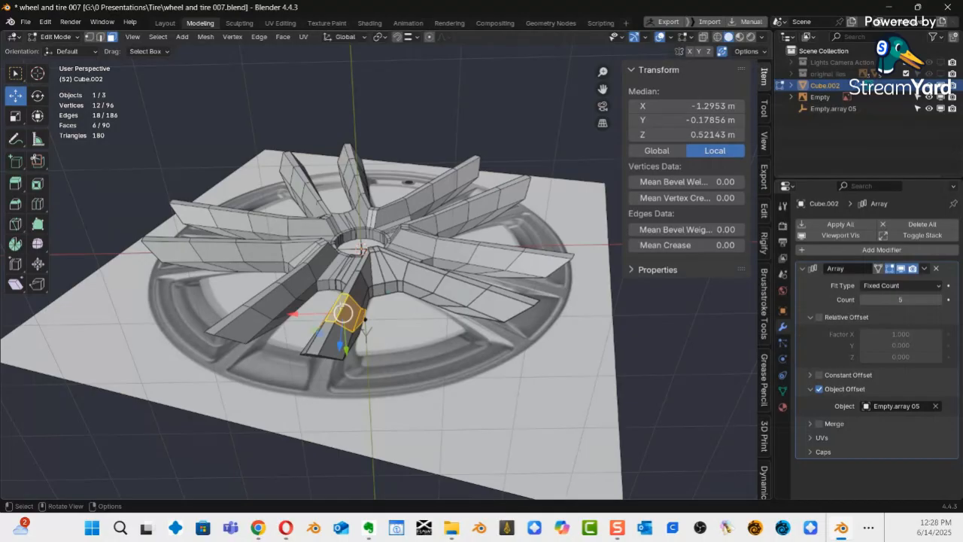
left_click(466, 282, "shift")
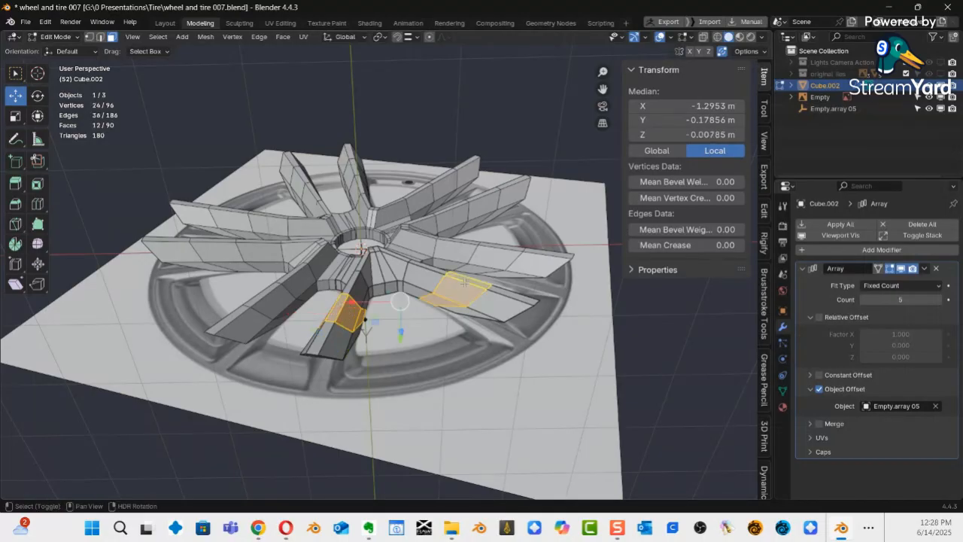
scroll(431, 339, "up", 3)
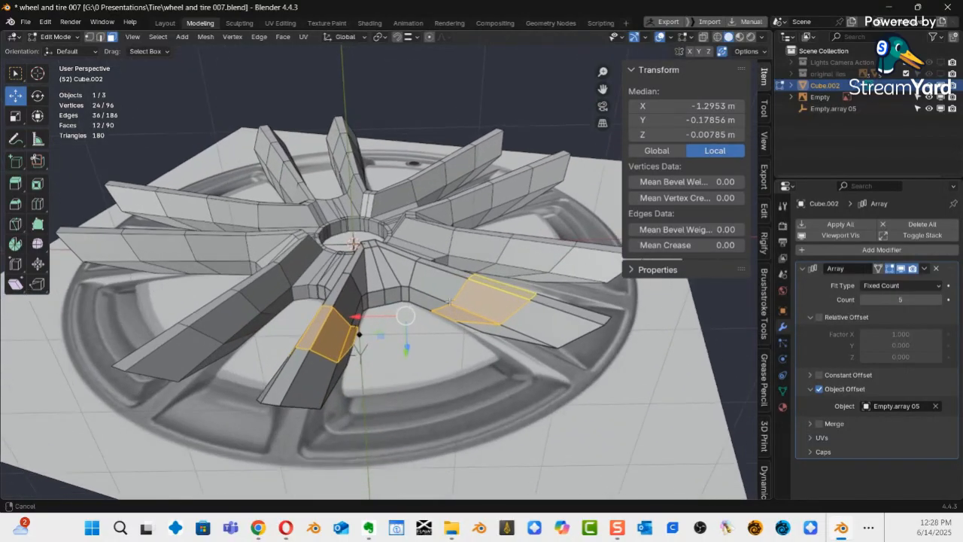
mouse_move(432, 339)
middle_mouse_down()
mouse_move(426, 288)
mouse_move(420, 343)
middle_mouse_up()
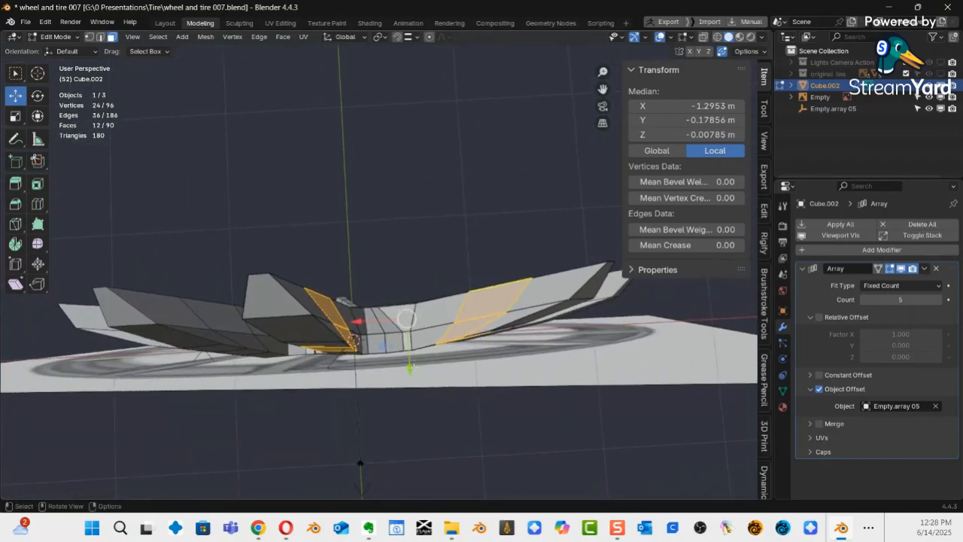
left_click_drag(410, 367, 417, 363)
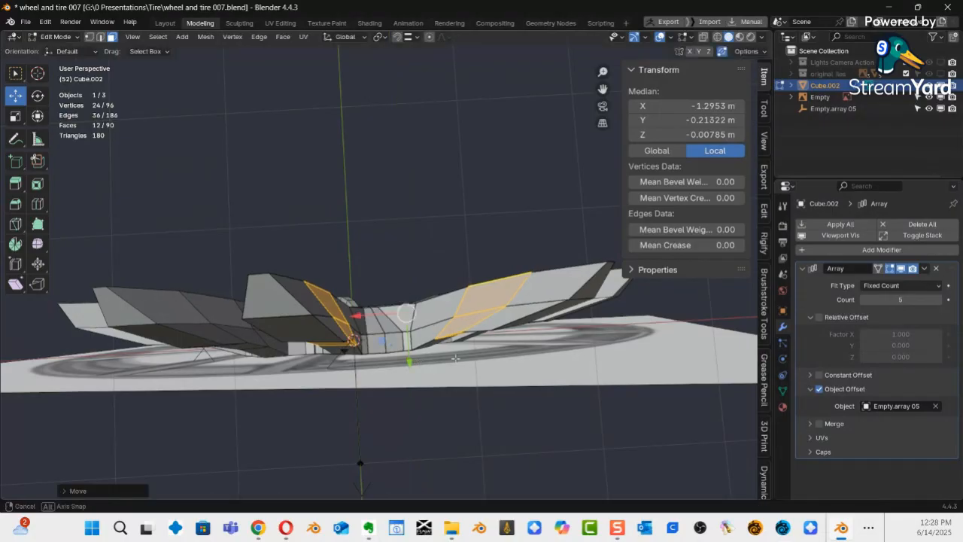
Select the edge loops at the roots of both spokes near the hub and move them about 0.039 m along negative Y.
middle_click_drag(417, 362, 431, 387)
key("2")
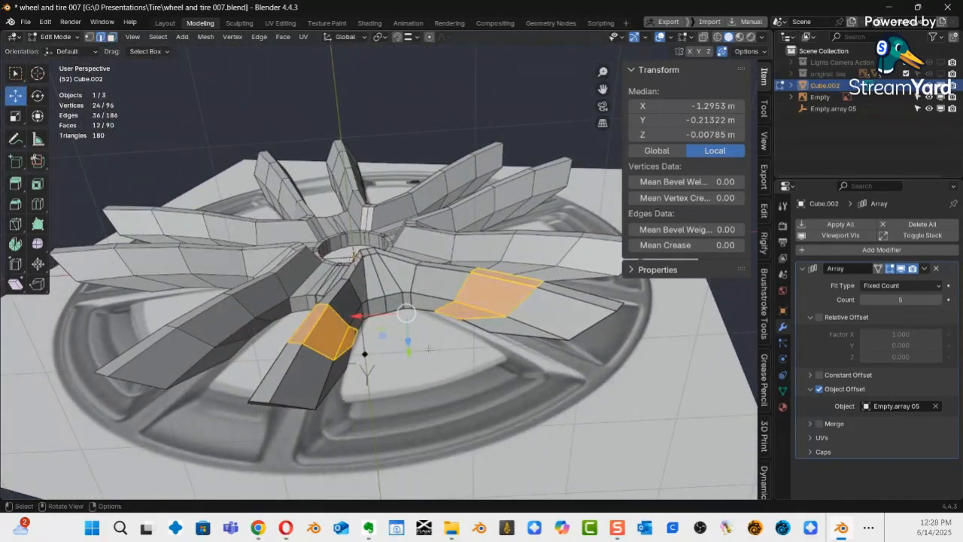
left_click(417, 276, "alt")
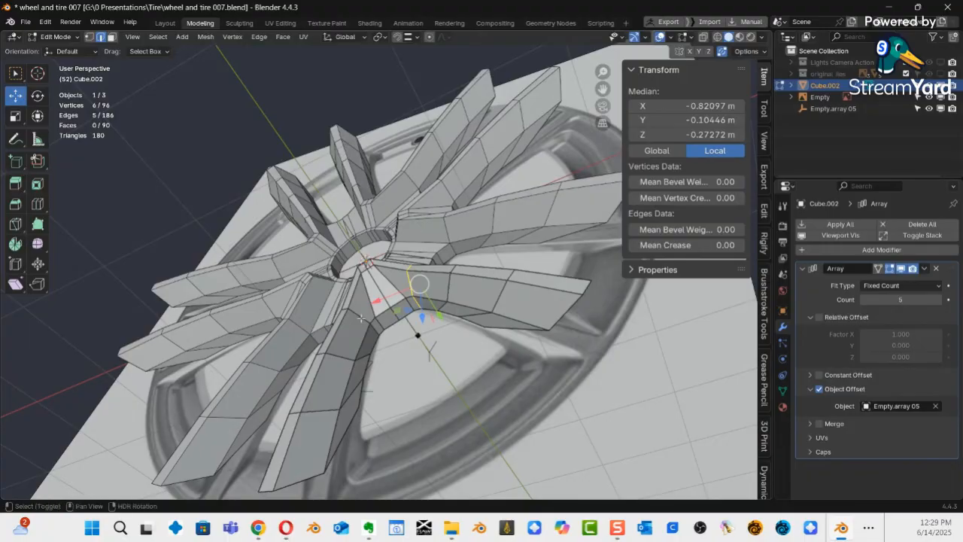
left_click(361, 319, "alt+shift")
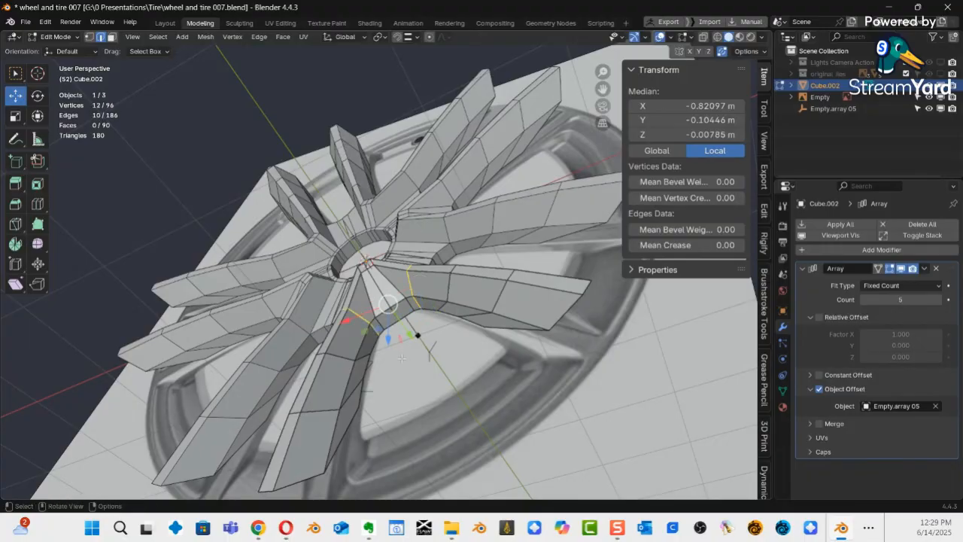
middle_click_drag(399, 364, 391, 339)
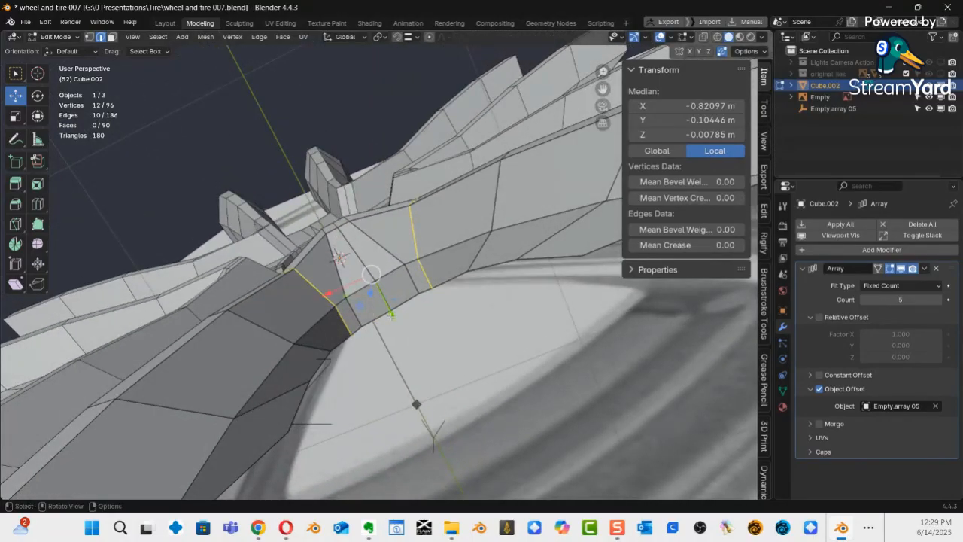
key("g")
key("y")
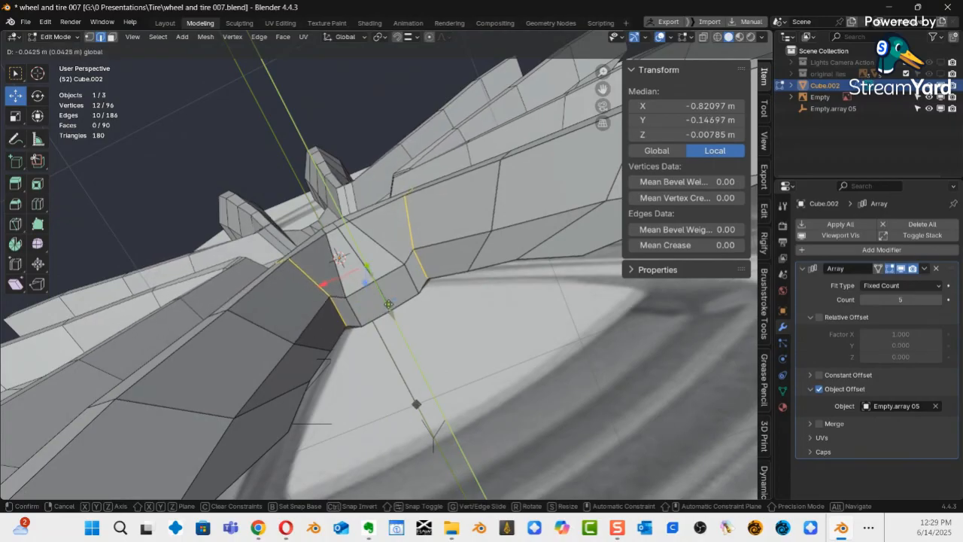
left_click(387, 305)
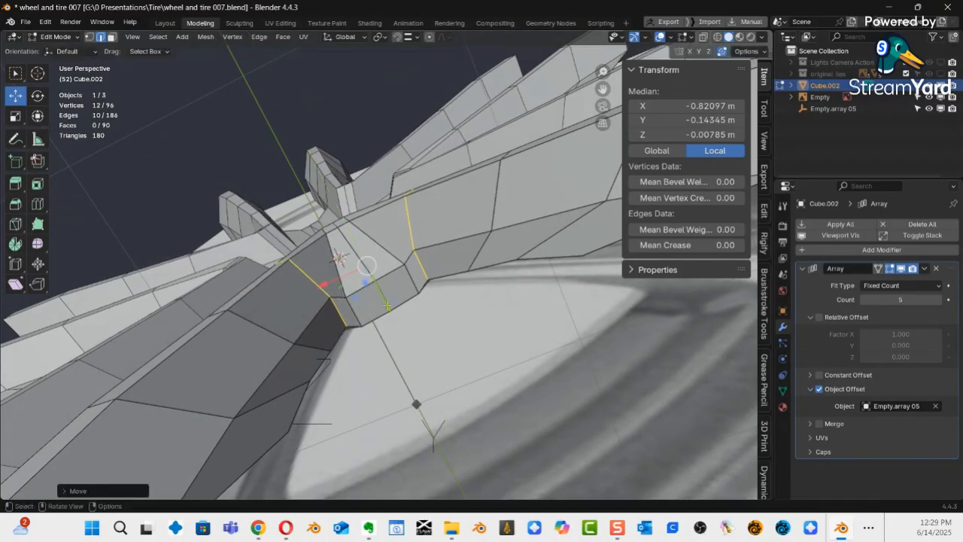
Select the inner of the two cut edge loops on both spokes and move them about 0.011 m along negative Y.
left_click(241, 317, "alt")
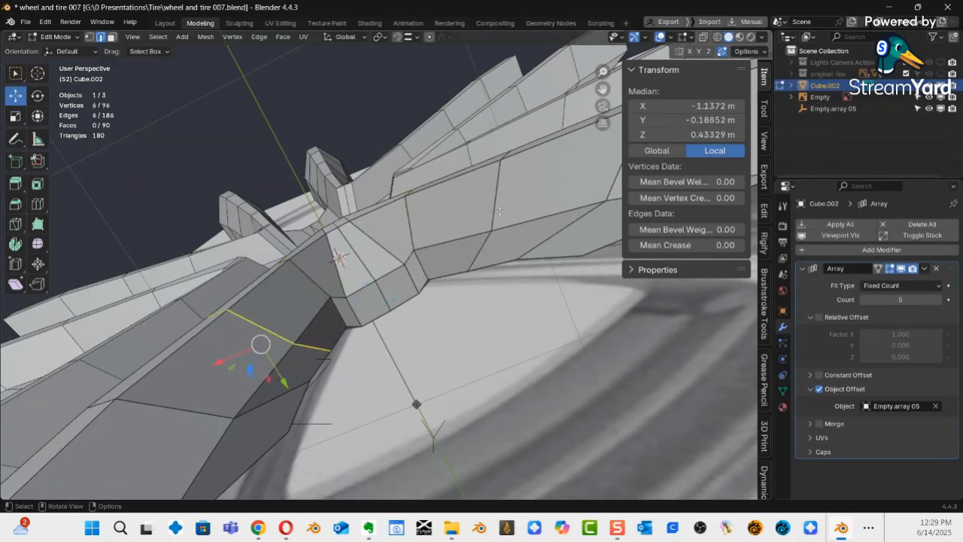
left_click(499, 211, "alt+shift")
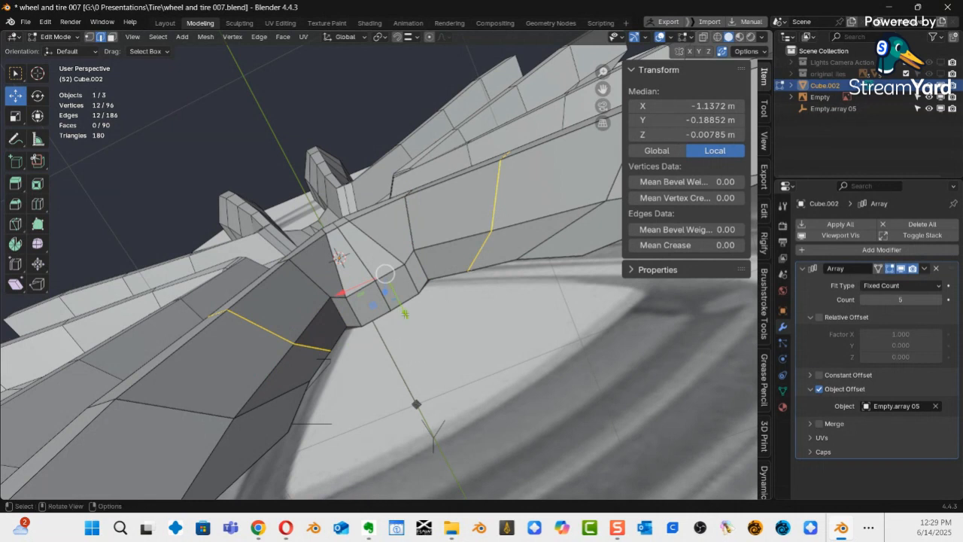
left_click_drag(405, 314, 403, 310)
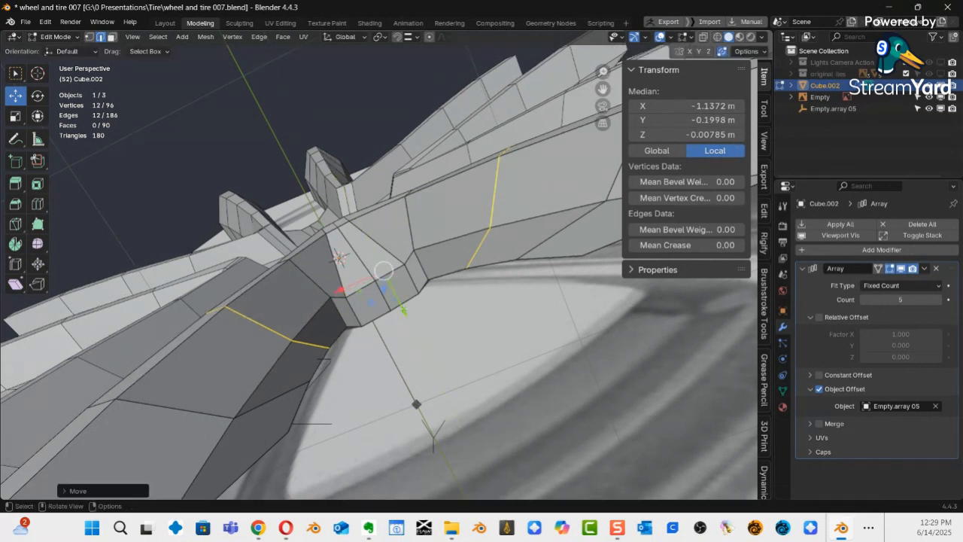
View the wheel in the front orthographic view and return the spoke pair to Object Mode.
scroll(391, 356, "down", 5)
middle_click_drag(391, 357, 427, 379)
scroll(435, 399, "down", 2)
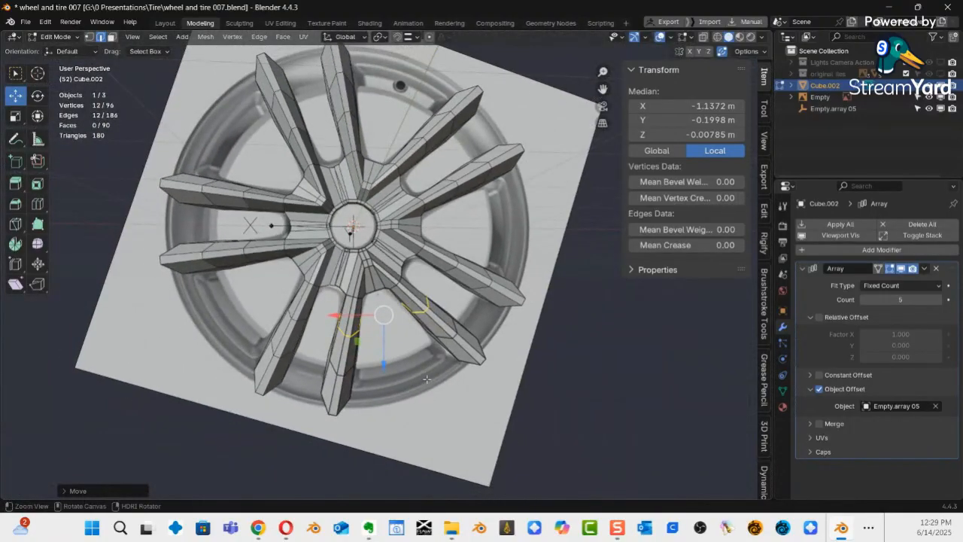
middle_click_drag(364, 336, 233, 309)
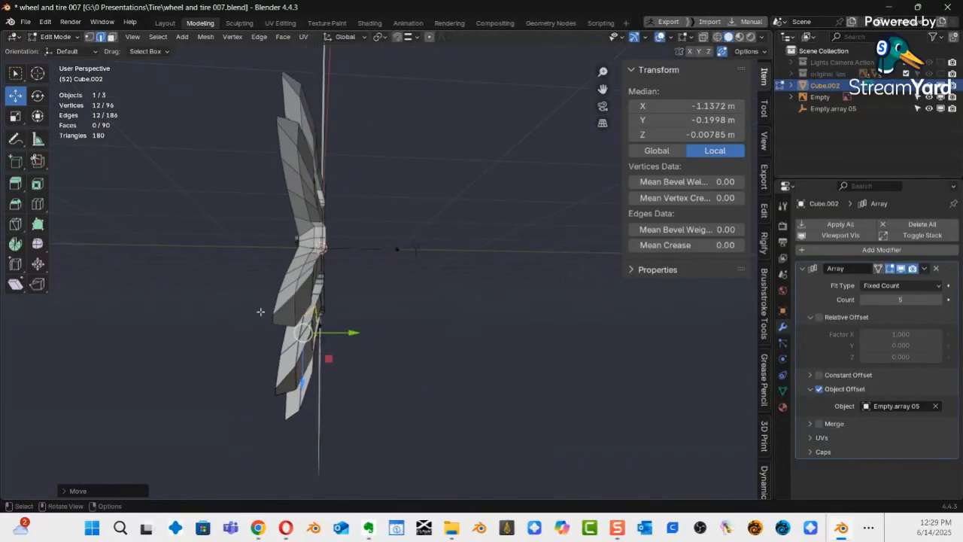
key("KP_1")
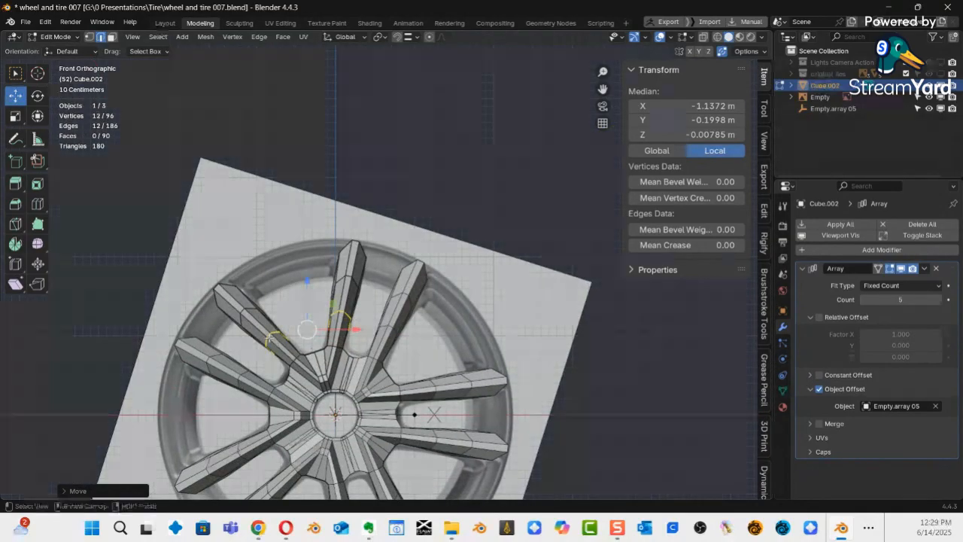
middle_click_drag(295, 370, 303, 351, "ctrl")
middle_click_drag(303, 352, 347, 187, "shift")
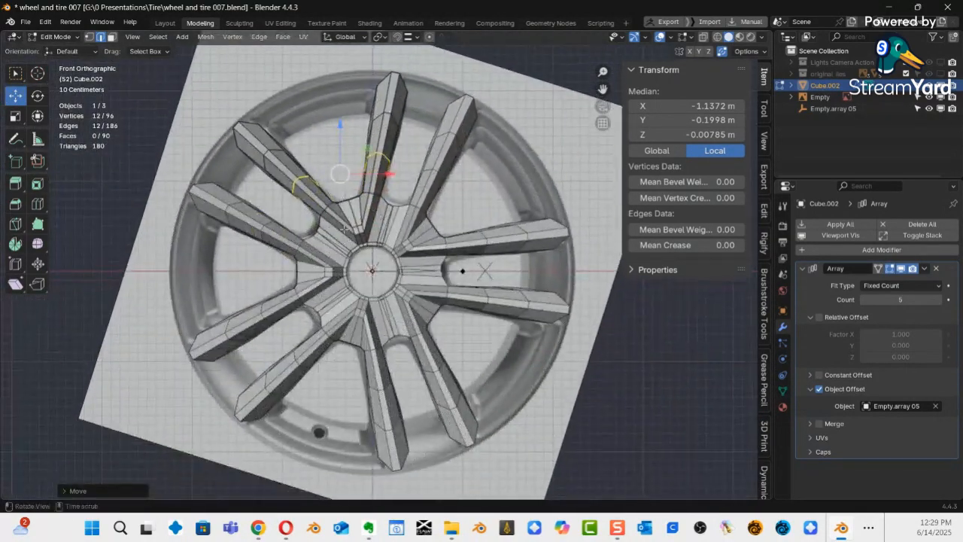
key("ctrl+Tab")
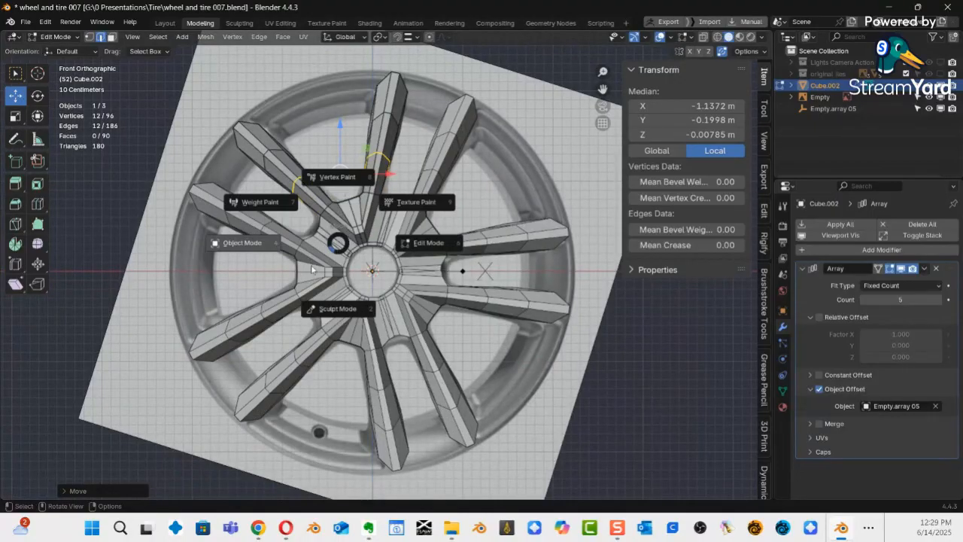
left_click(250, 244)
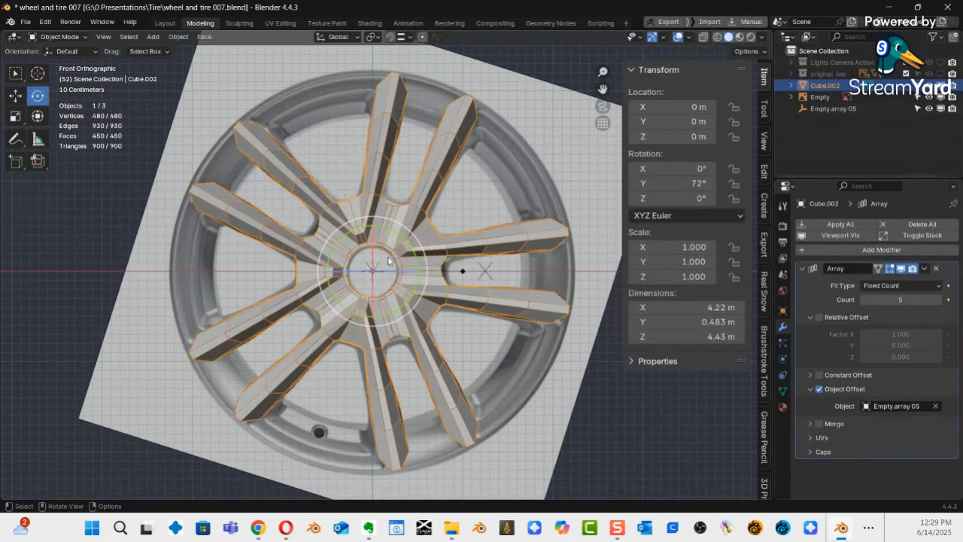
Select the front wheel reference image, hide the sidebar, and show the wheel in the right orthographic view with X-ray shading.
left_click(498, 122)
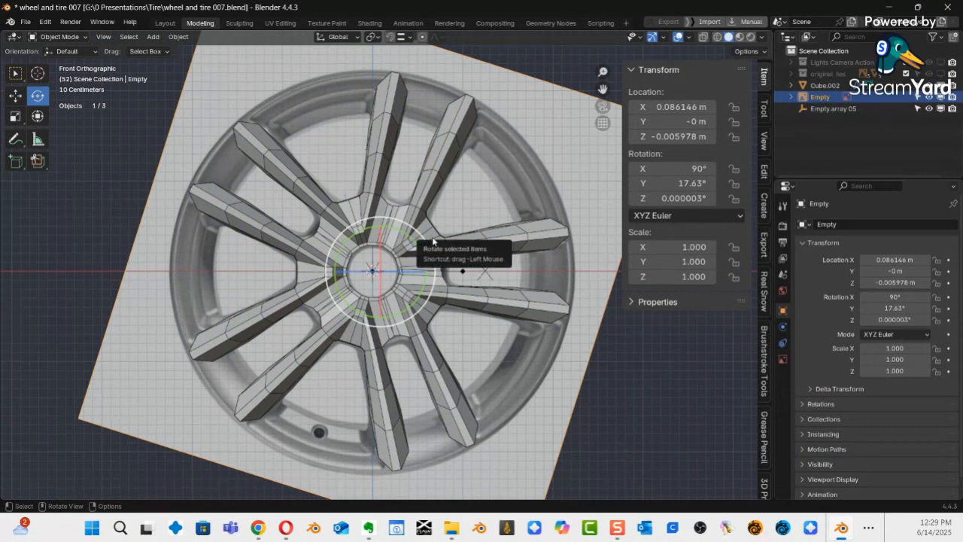
key("n")
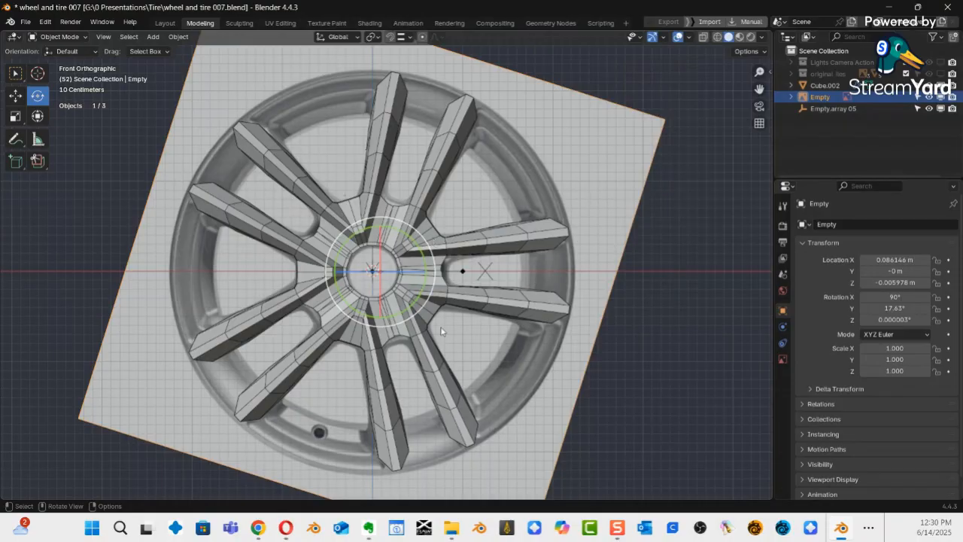
key("r")
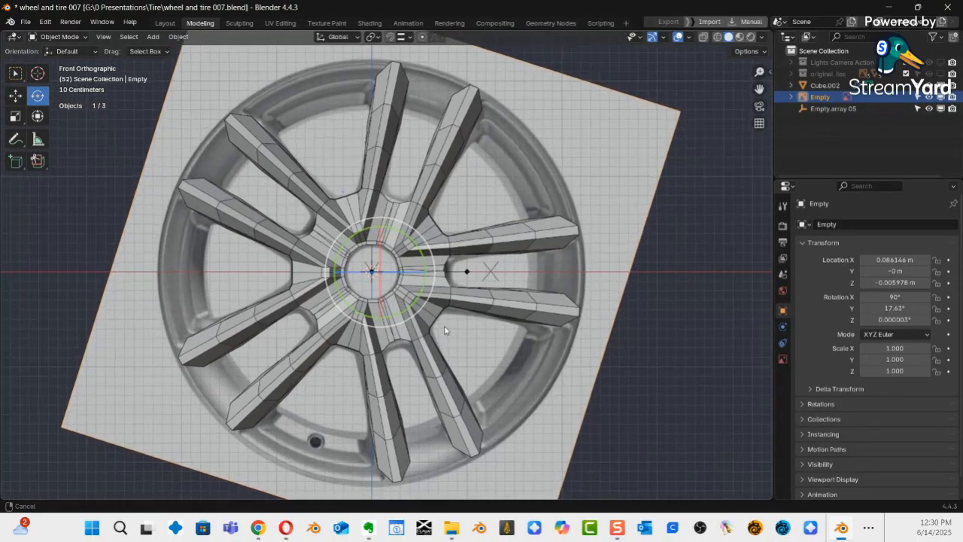
left_click(445, 329)
key("KP_3")
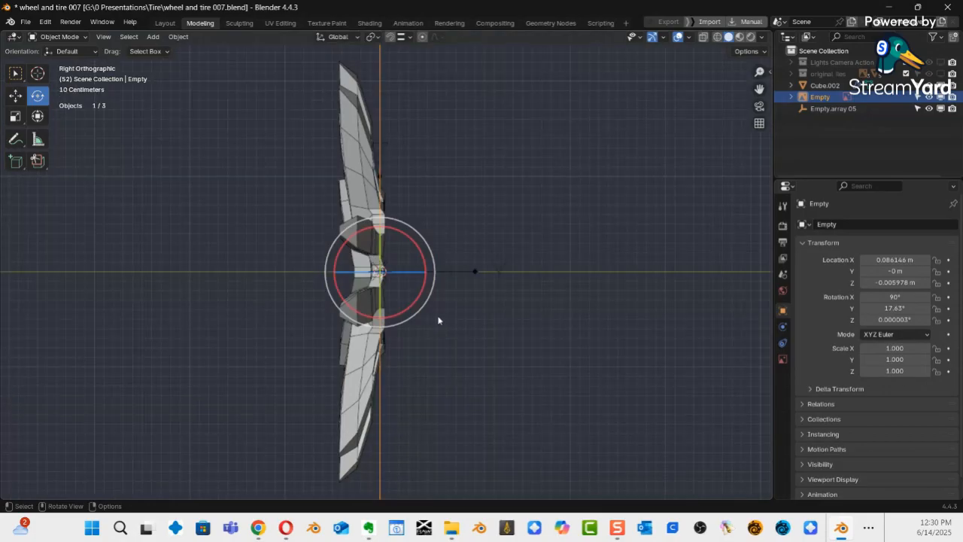
middle_click_drag(398, 308, 361, 298)
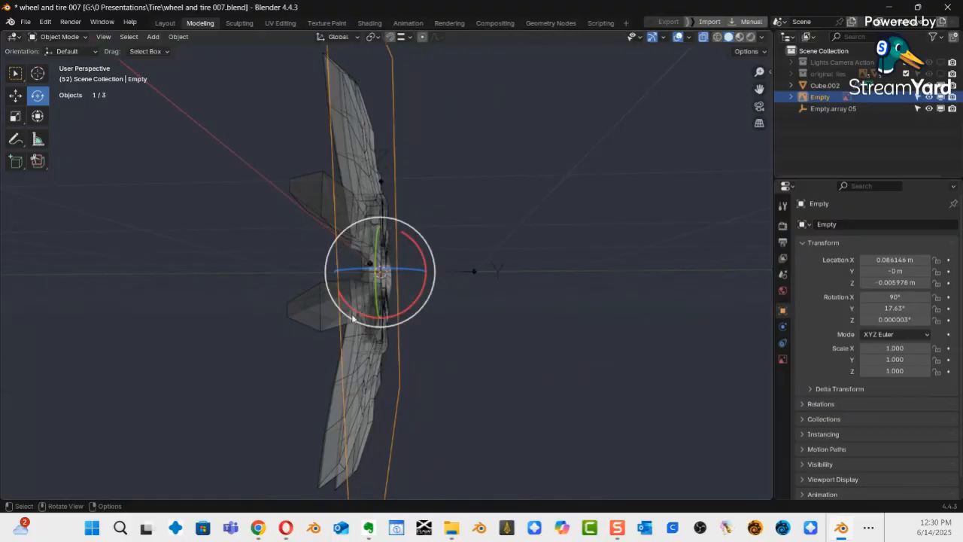
key("KP_3")
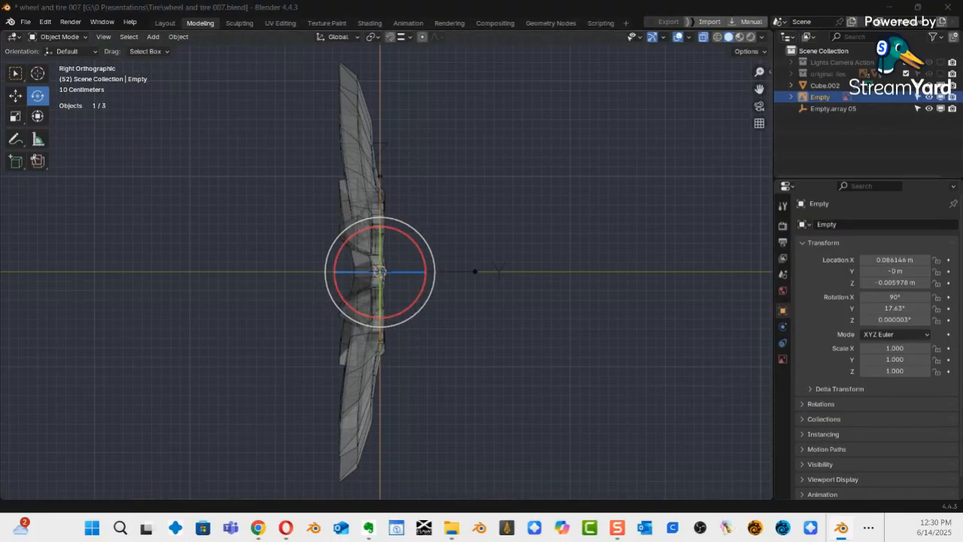
Switch to Adobe Bridge, preview the rim side image 2025-06-09_17-08-01.jpg, and bring it into Blender's right view as a reference.
key("alt+Tab")
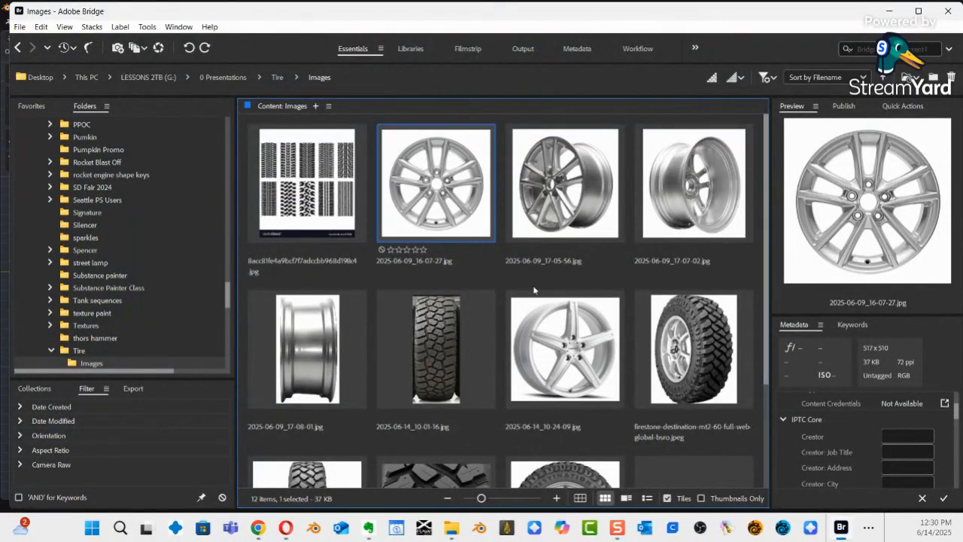
left_click(354, 360)
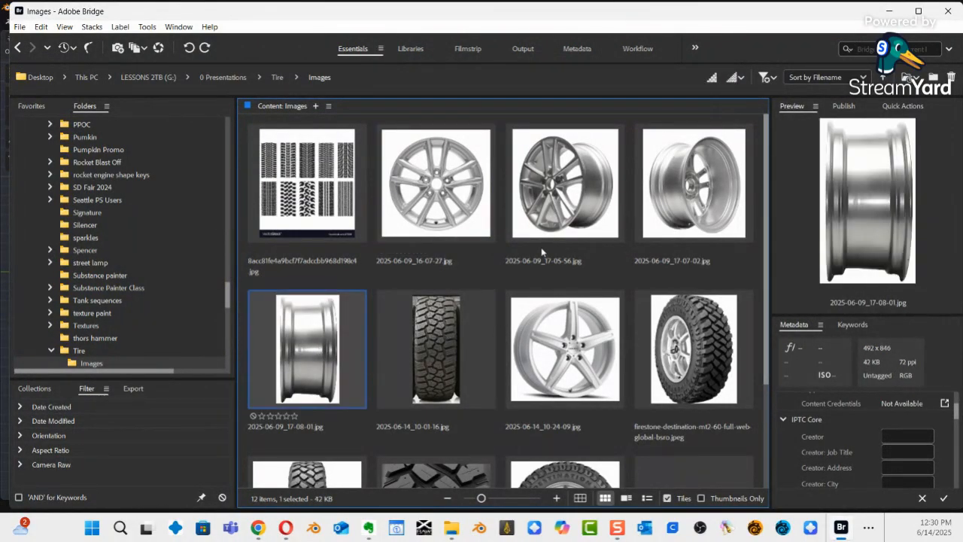
key("space")
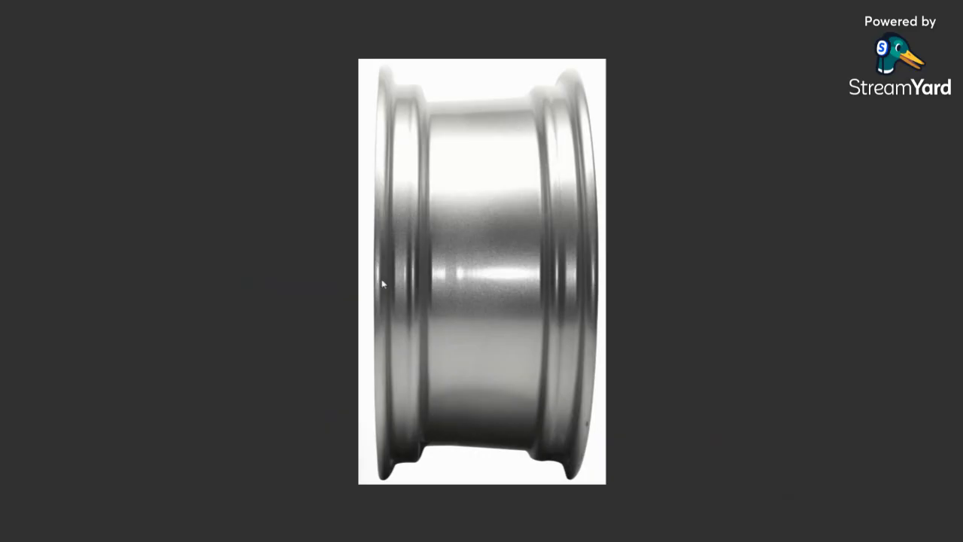
key("space")
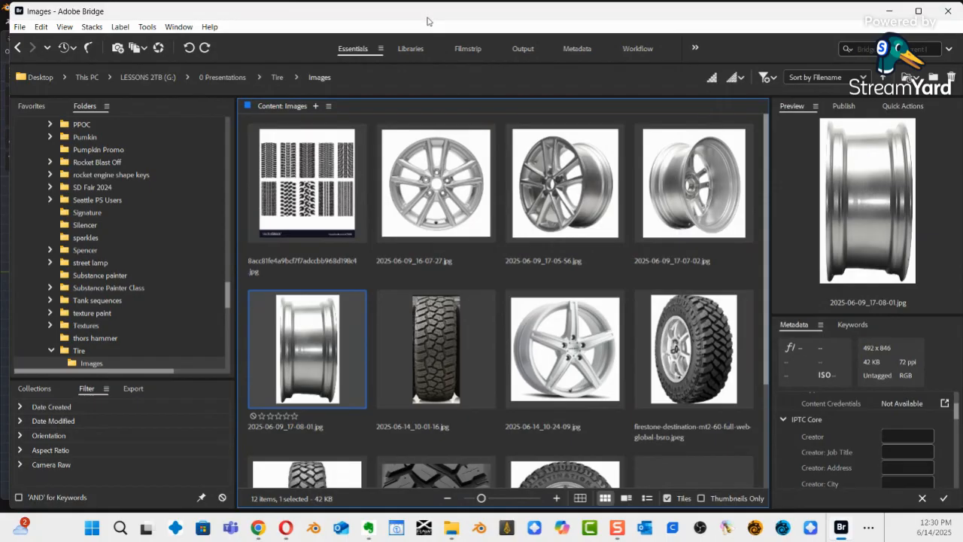
left_click_drag(426, 21, 888, 9)
left_click_drag(910, 343, 561, 279)
left_click_drag(827, 12, 962, 57)
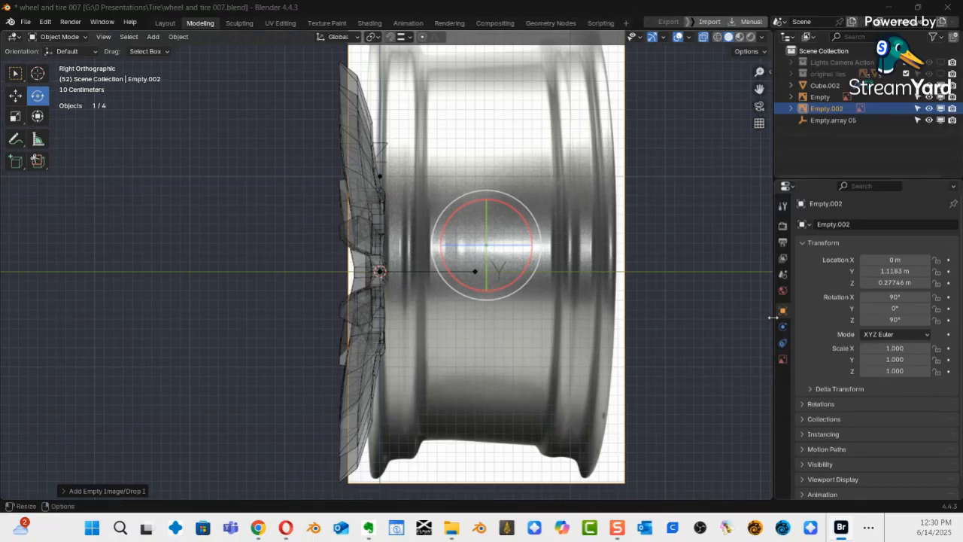
Enable opacity for the rim side reference image and set it to 0.5.
left_click(783, 359)
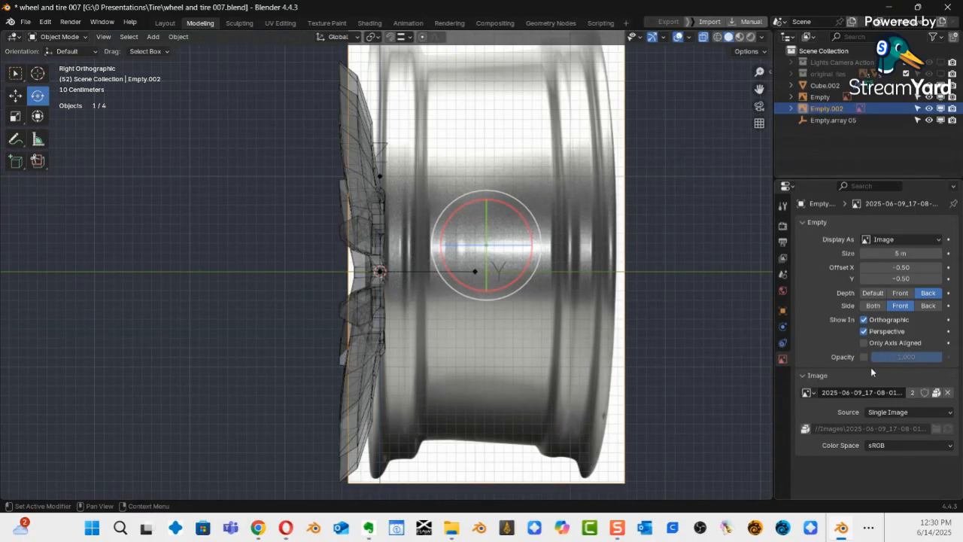
left_click(865, 357)
left_click(920, 358)
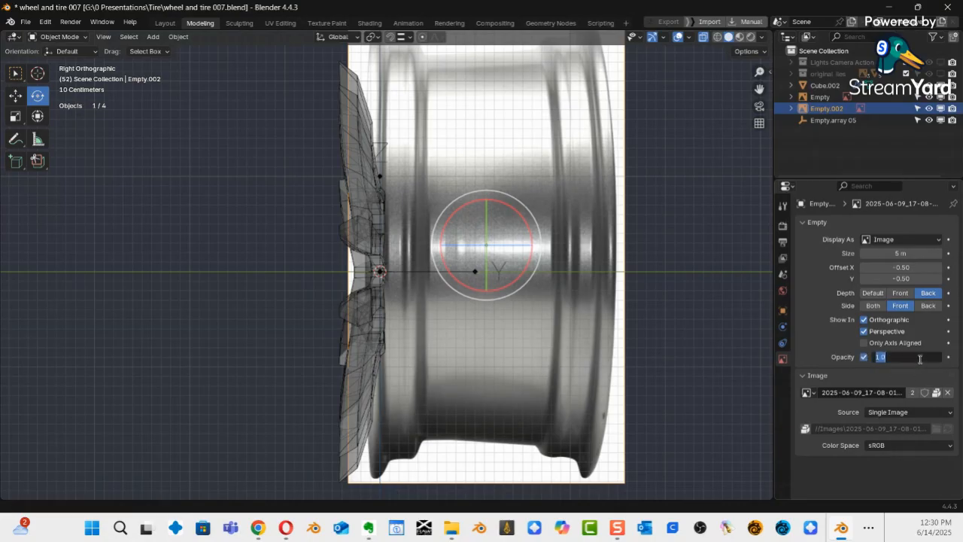
type("0.5")
key("Return")
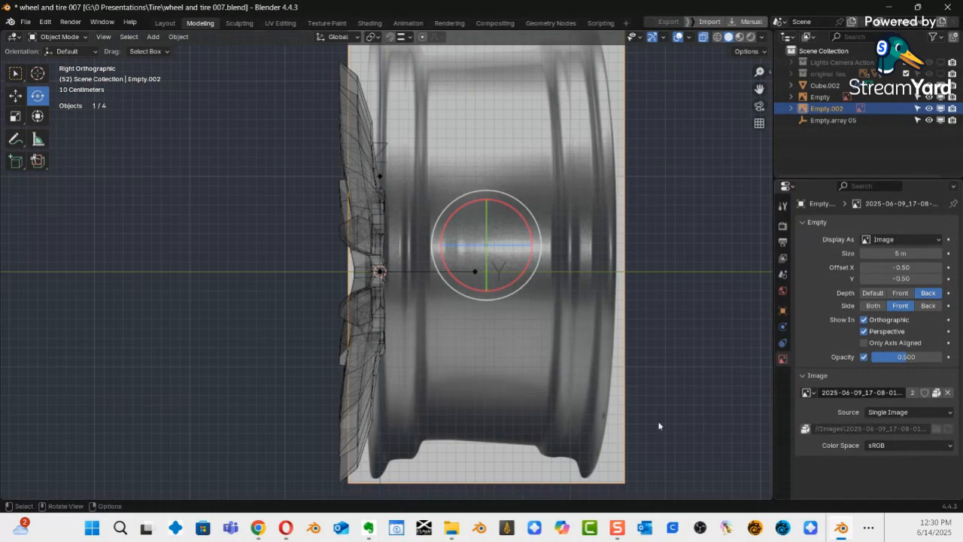
Move the rim side reference image along negative X until it stands clear of the wheel's outer edge.
middle_click_drag(585, 424, 665, 378)
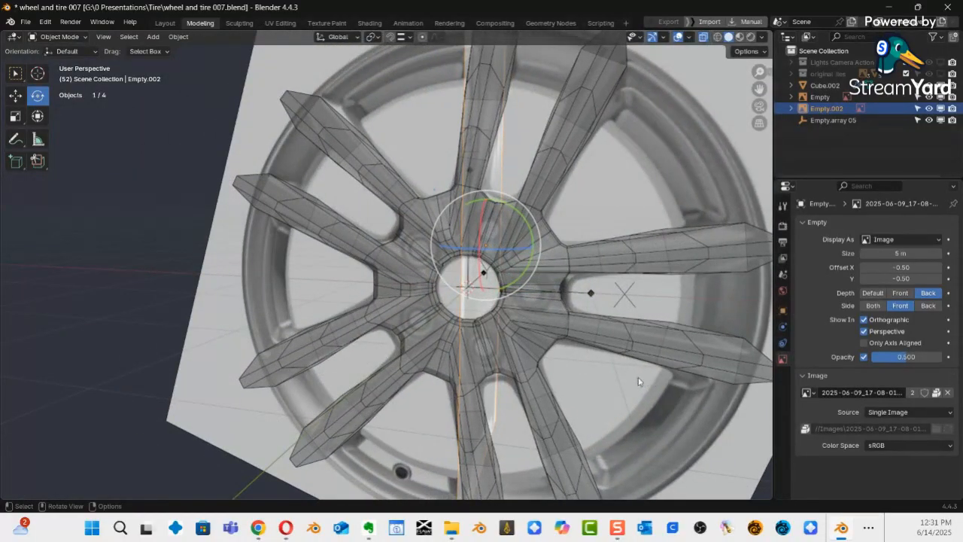
key("KP_1")
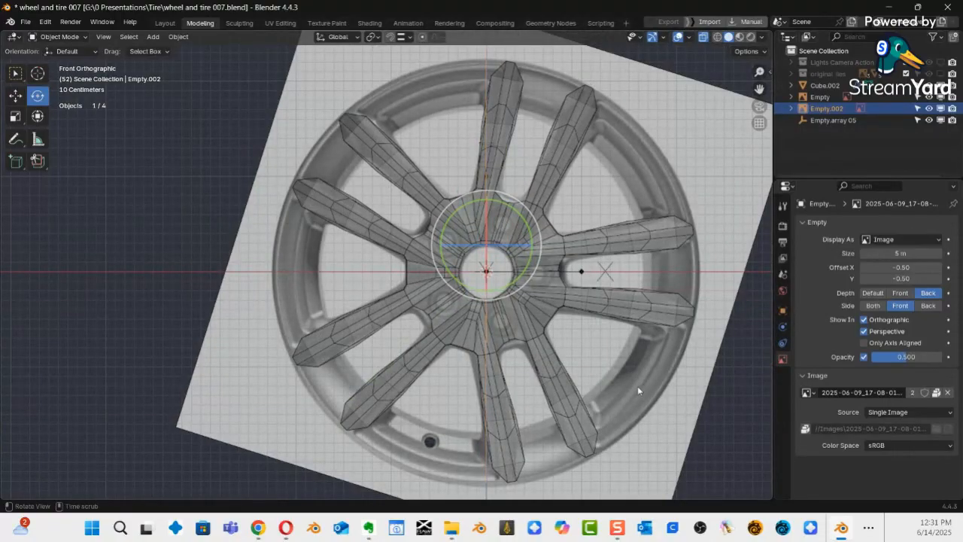
mouse_move(639, 391)
left_mouse_down("ctrl+alt")
mouse_move(587, 423)
mouse_move(597, 406)
mouse_move(589, 411)
left_mouse_up("ctrl+alt")
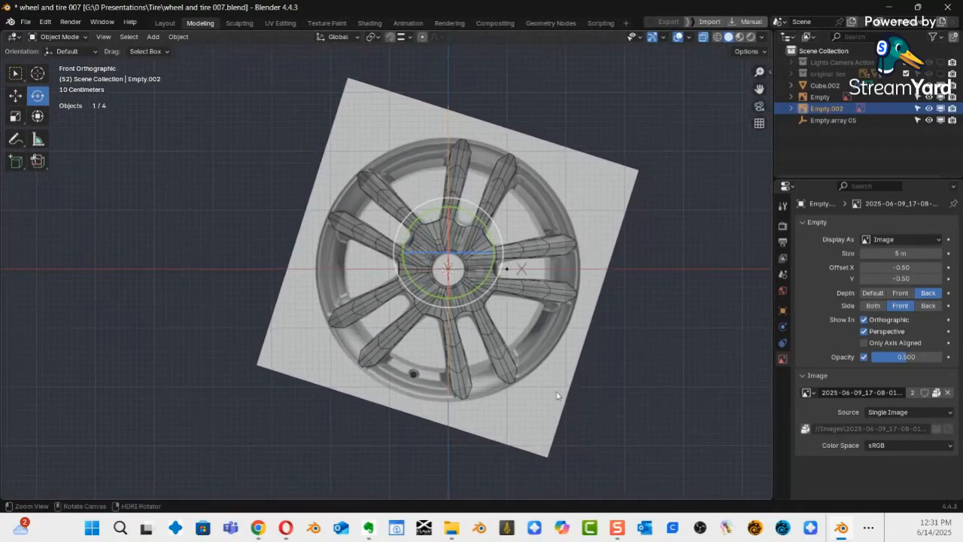
key("shift+space")
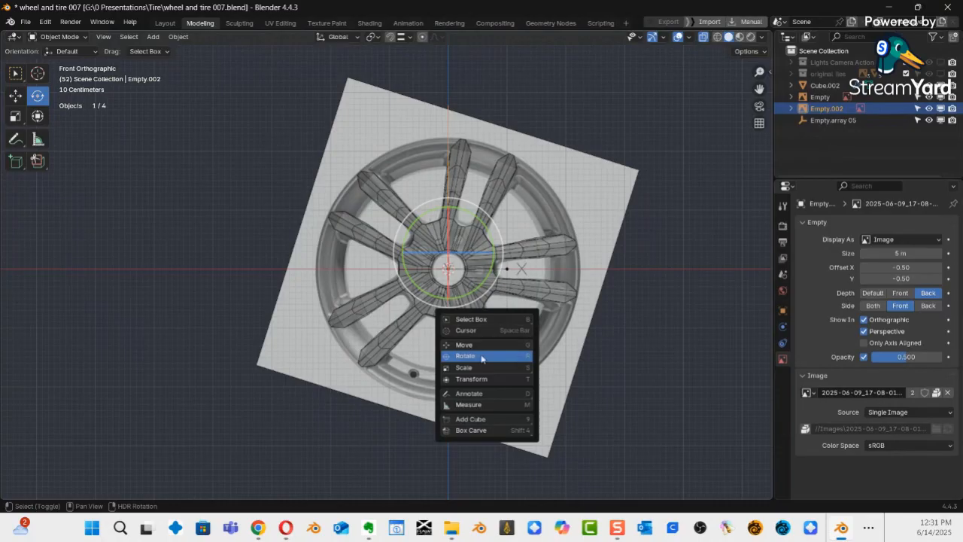
left_click(461, 345)
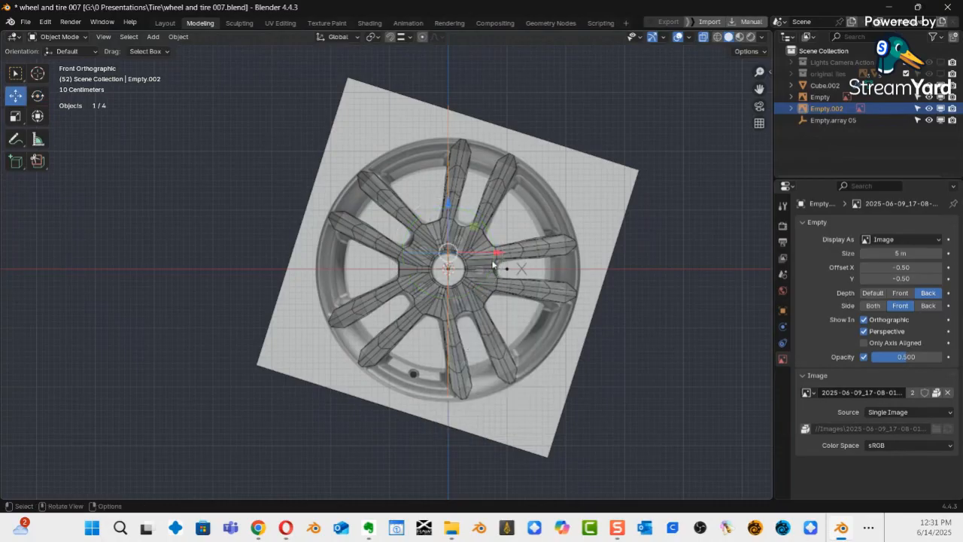
left_click_drag(494, 256, 318, 268)
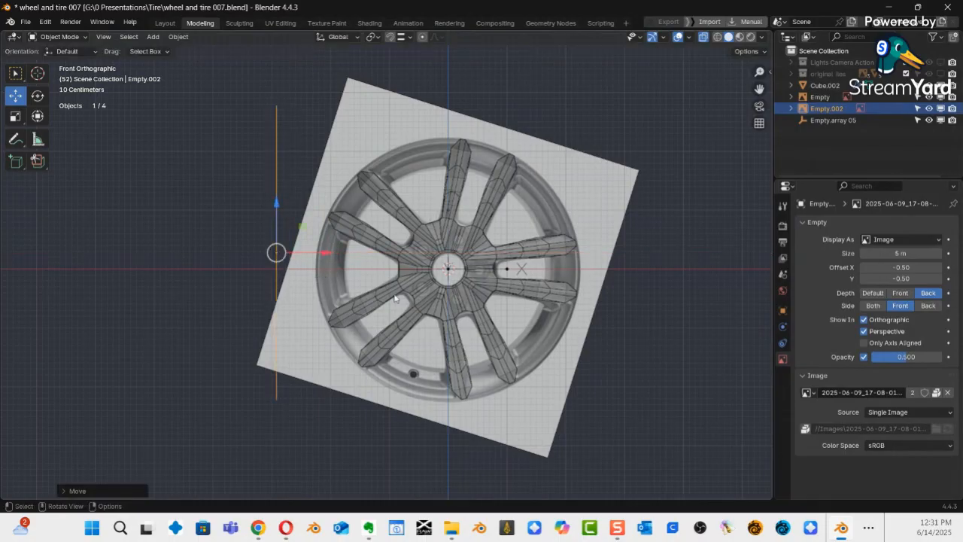
mouse_move(395, 299)
middle_mouse_down()
mouse_move(244, 281)
mouse_move(388, 284)
mouse_move(310, 297)
mouse_move(365, 285)
mouse_move(387, 314)
middle_mouse_up()
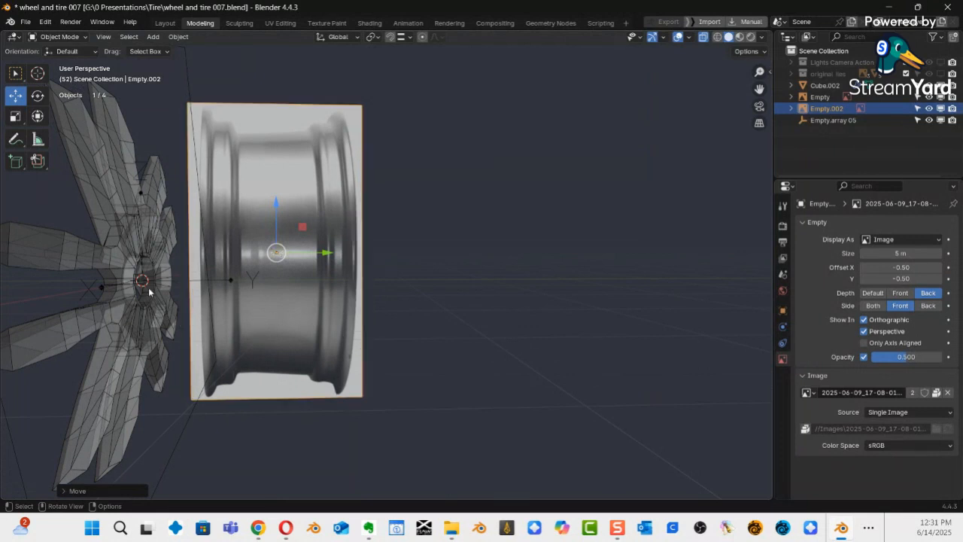
Snap the 3D cursor to the rim side reference image and add a mesh plane there.
key("KP_3")
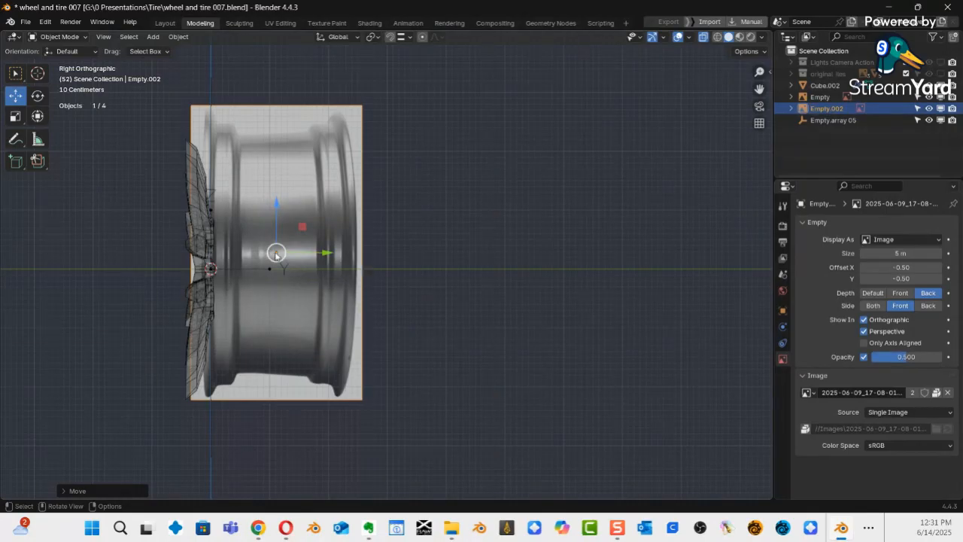
key("shift+s")
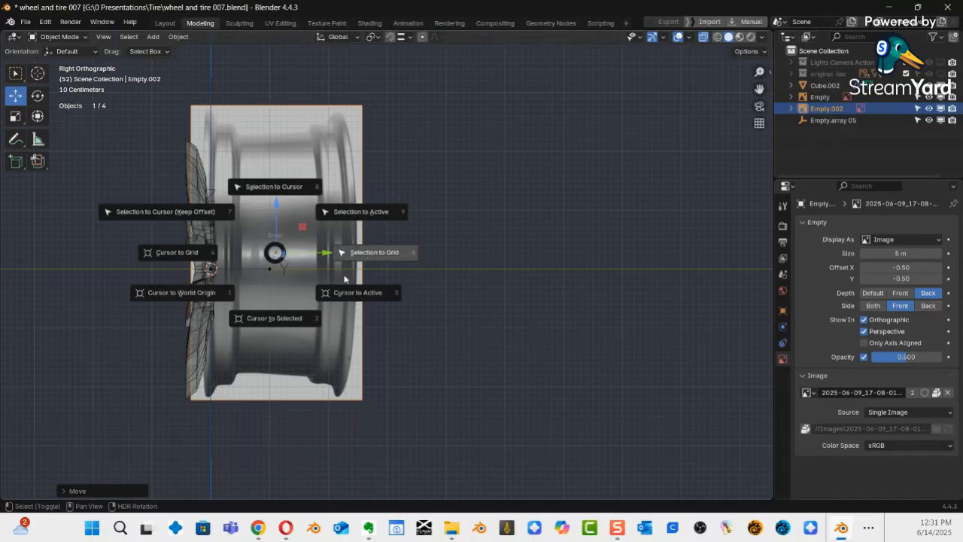
left_click(276, 319)
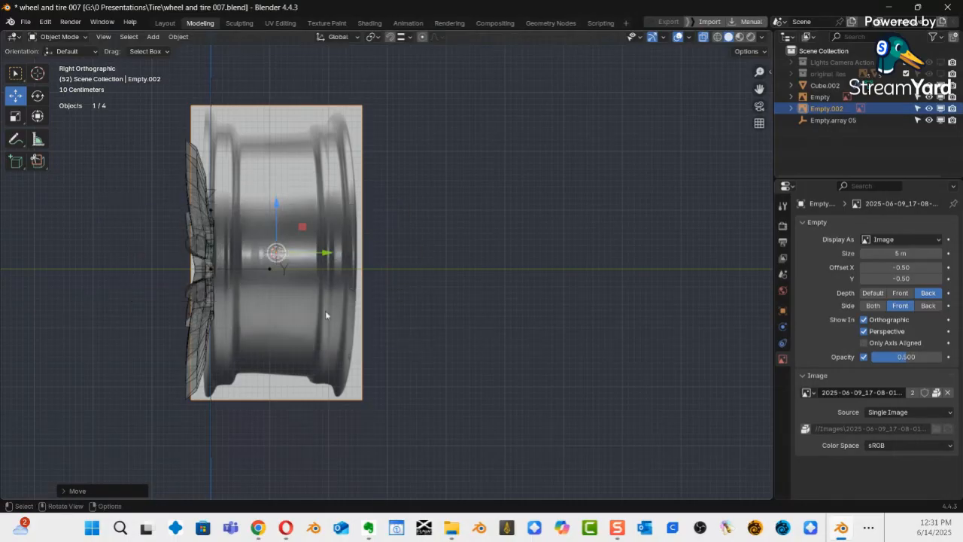
mouse_move(376, 250)
middle_mouse_down()
mouse_move(283, 309)
mouse_move(226, 318)
mouse_move(292, 310)
mouse_move(380, 252)
mouse_move(393, 257)
mouse_move(374, 263)
middle_mouse_up()
key("shift+a")
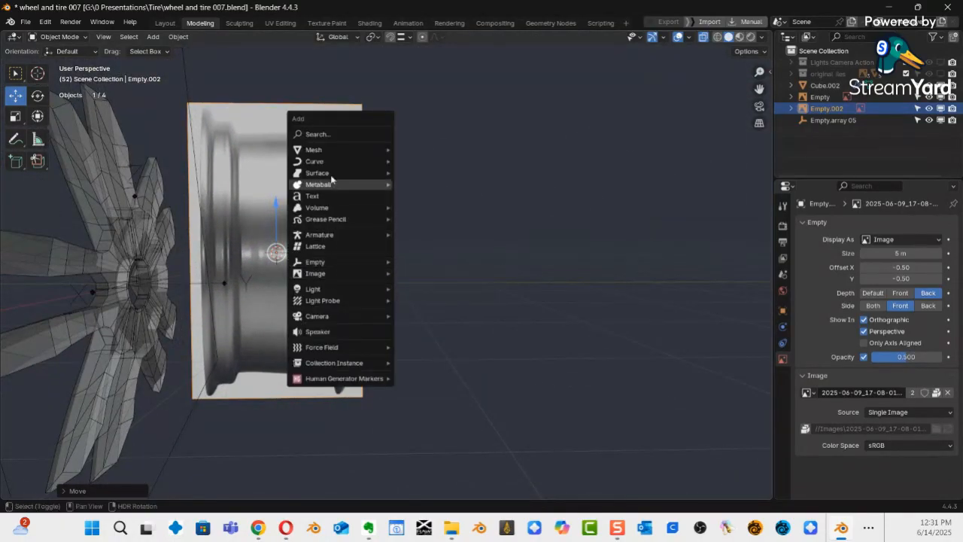
mouse_move(334, 149)
left_click(418, 150)
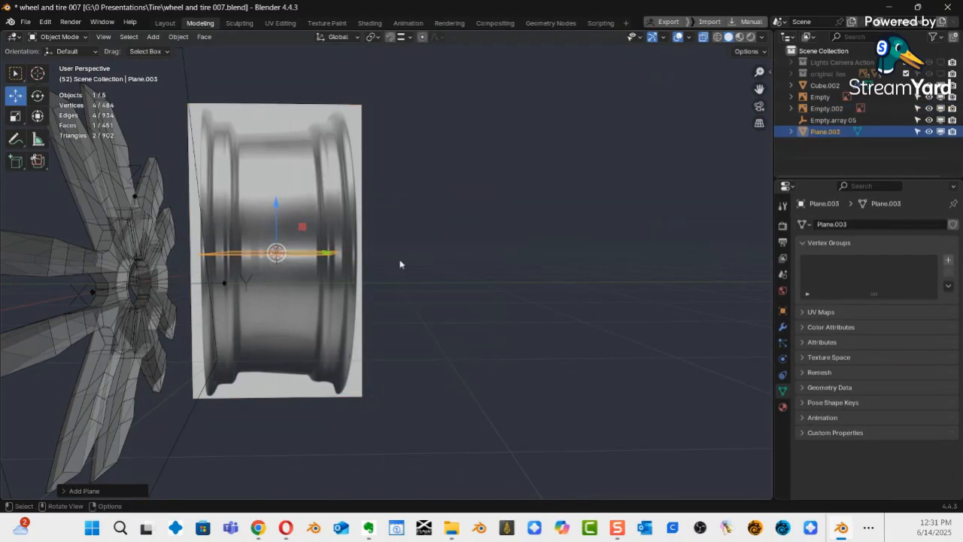
Rotate the new plane 90° about the global Y axis so it lies parallel to the rim side image.
key("r")
type("y")
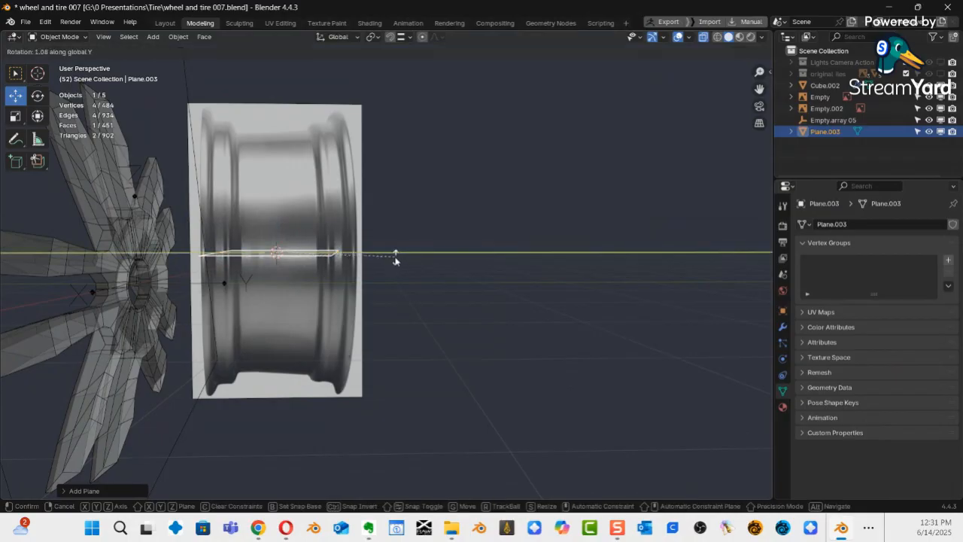
type("90")
key("Return")
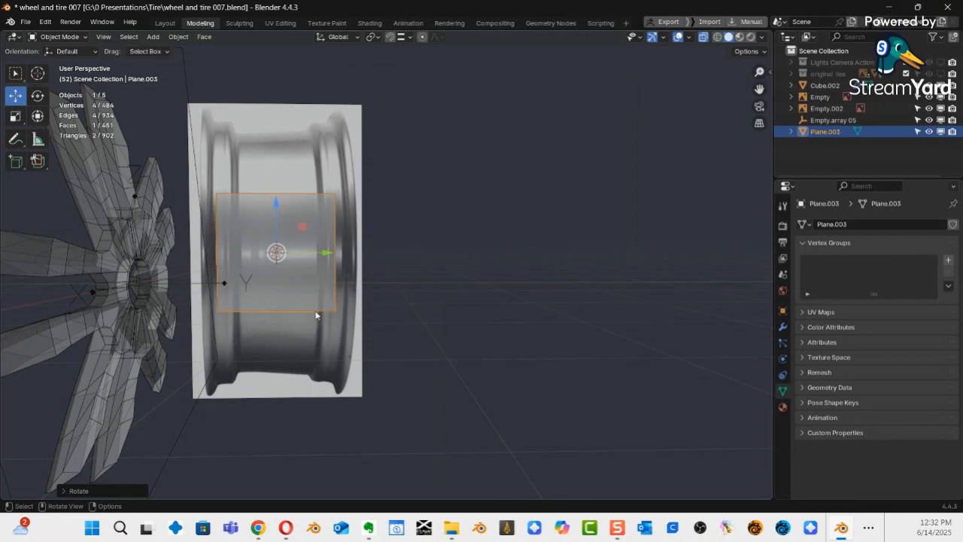
Move the plane along positive X, away from the rim side reference image and past the wheel.
middle_click_drag(314, 310, 309, 332)
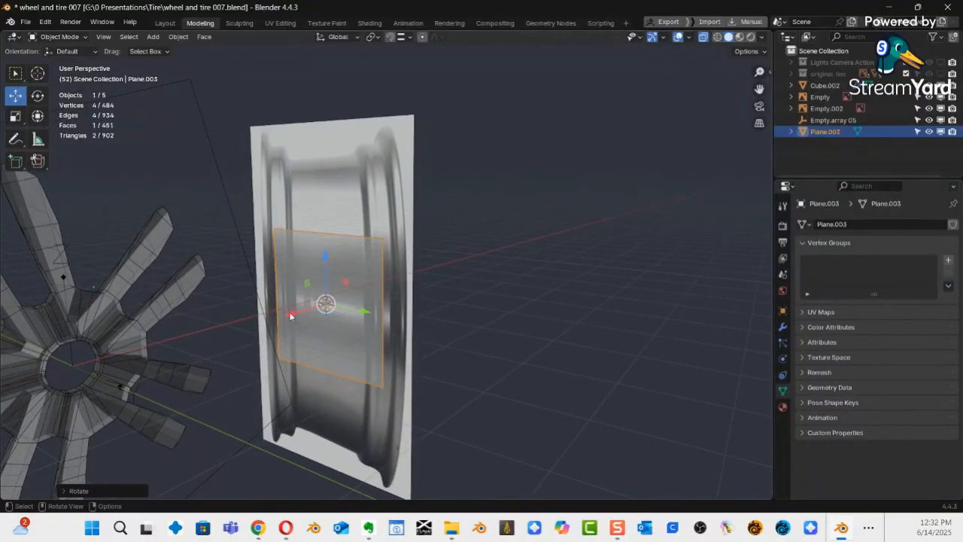
left_click_drag(290, 315, 83, 398)
middle_click_drag(84, 397, 181, 367)
middle_click_drag(314, 343, 249, 348)
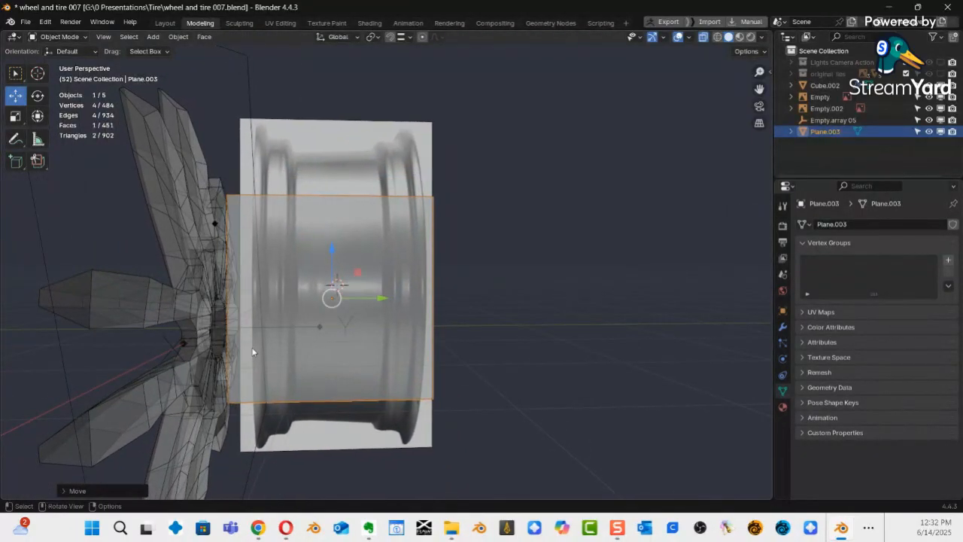
In right orthographic view, move the rim side reference image down along Z until its middle lies on the wheel's axis.
key("KP_3")
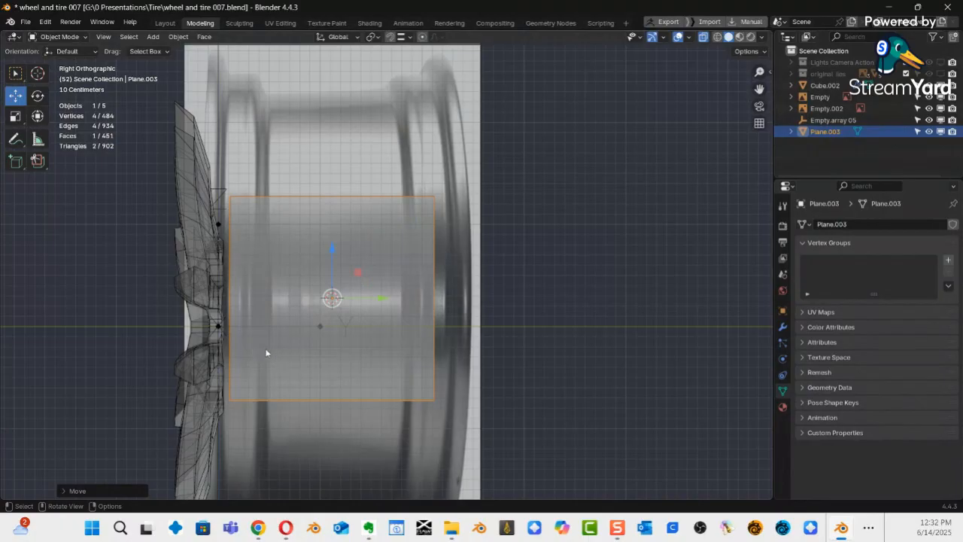
scroll(315, 305, "down", 2)
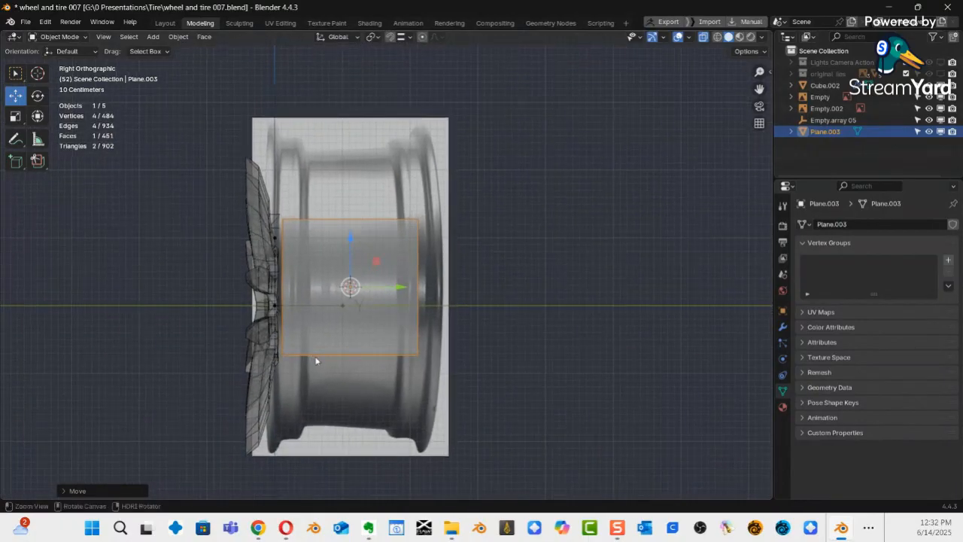
middle_click_drag(327, 353, 321, 351, "shift")
left_click(356, 188)
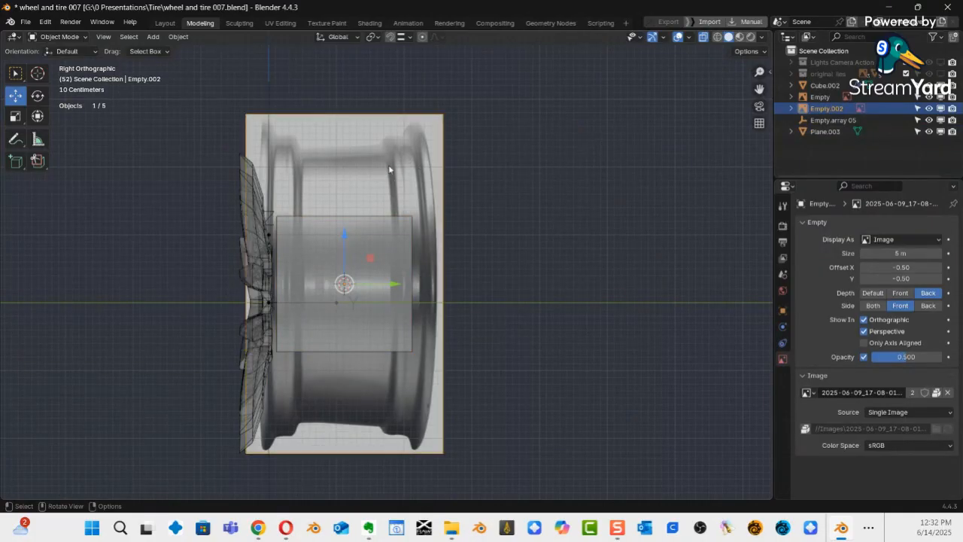
left_click_drag(344, 235, 344, 250)
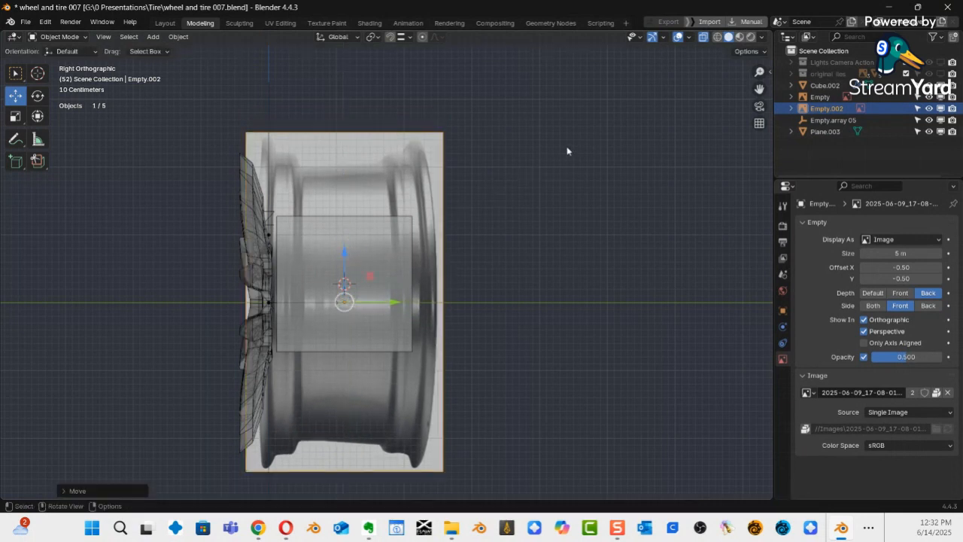
Scale the rim side image to about 0.9 and move it along negative Y until its front flange overlaps the spokes.
key("s")
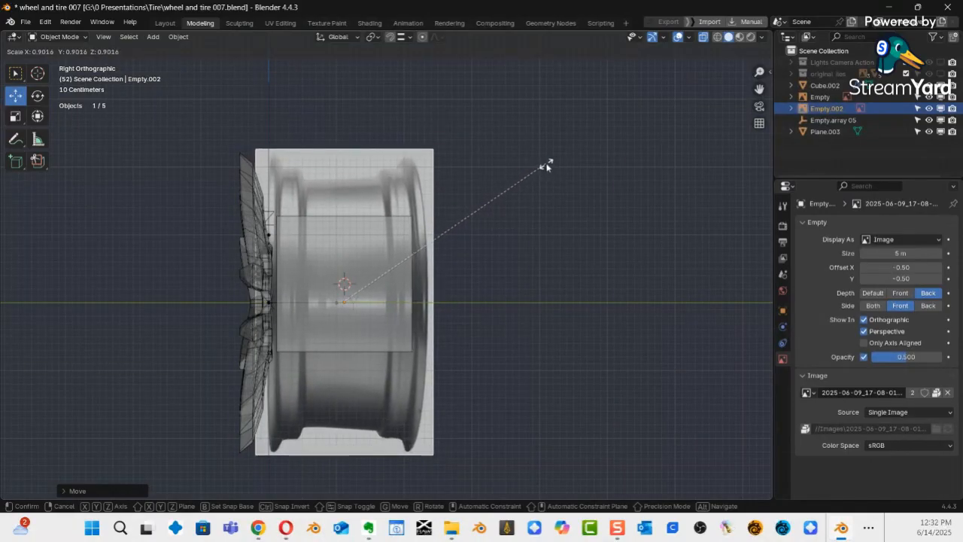
left_click(547, 164)
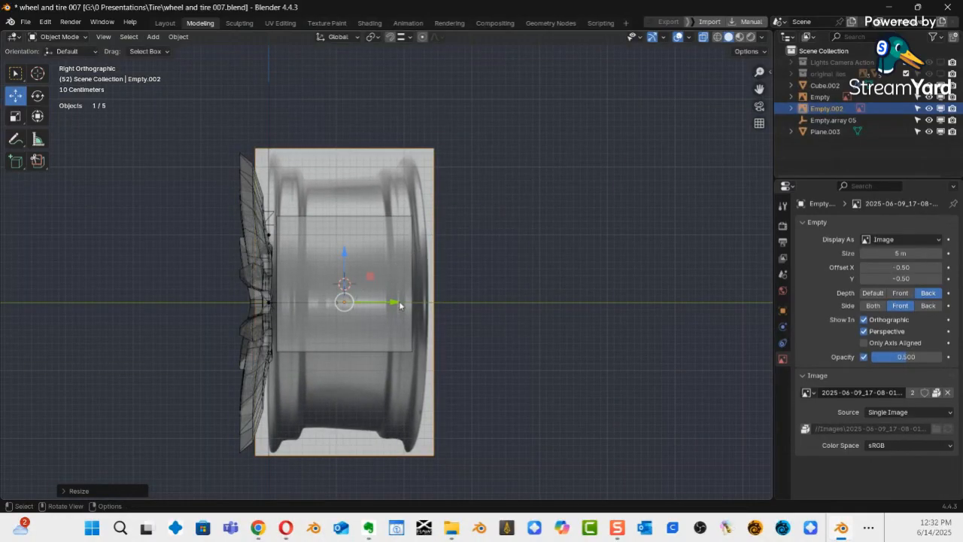
key("g")
key("y")
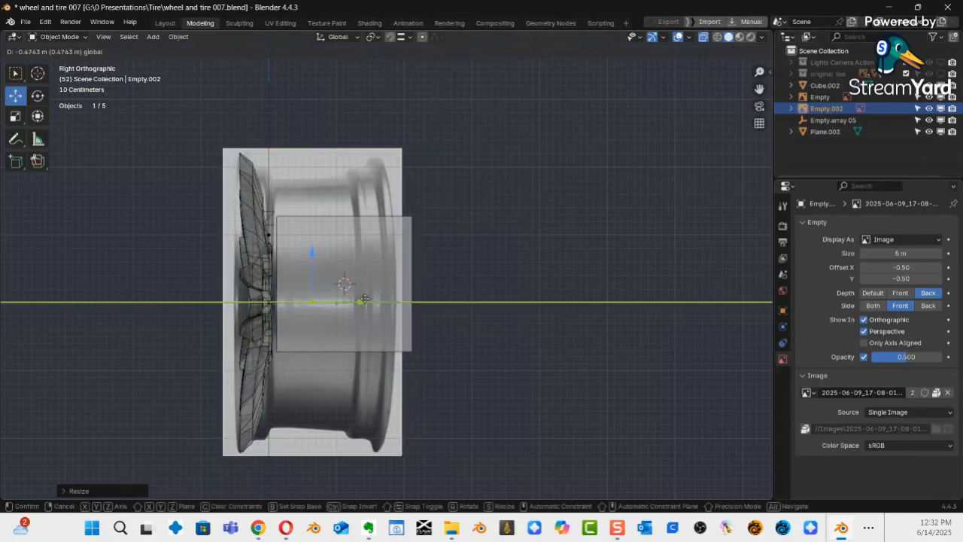
left_click(369, 301)
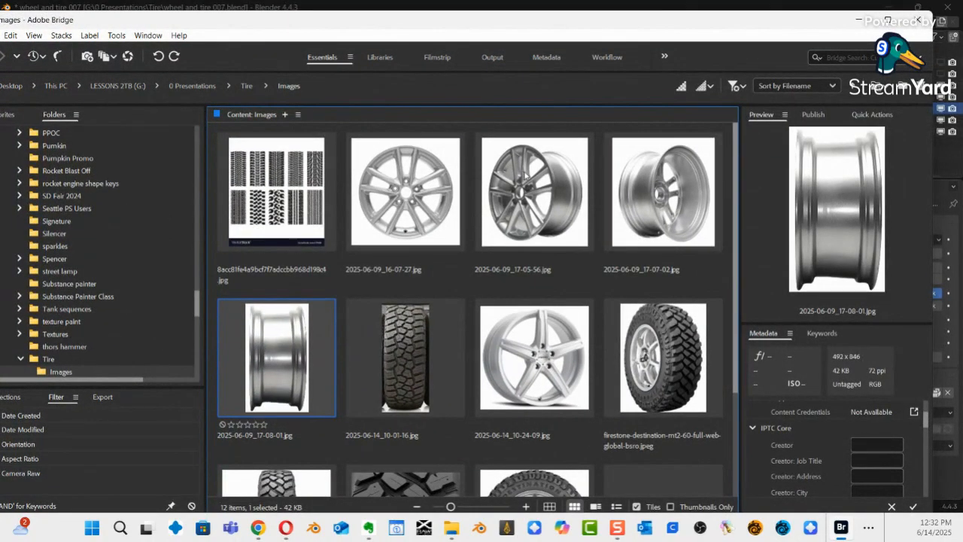
Examine the angled wheel photo 2025-06-09_17-05-56.jpg full screen in Adobe Bridge to see how the spokes meet the rim.
left_click(520, 167)
key("space")
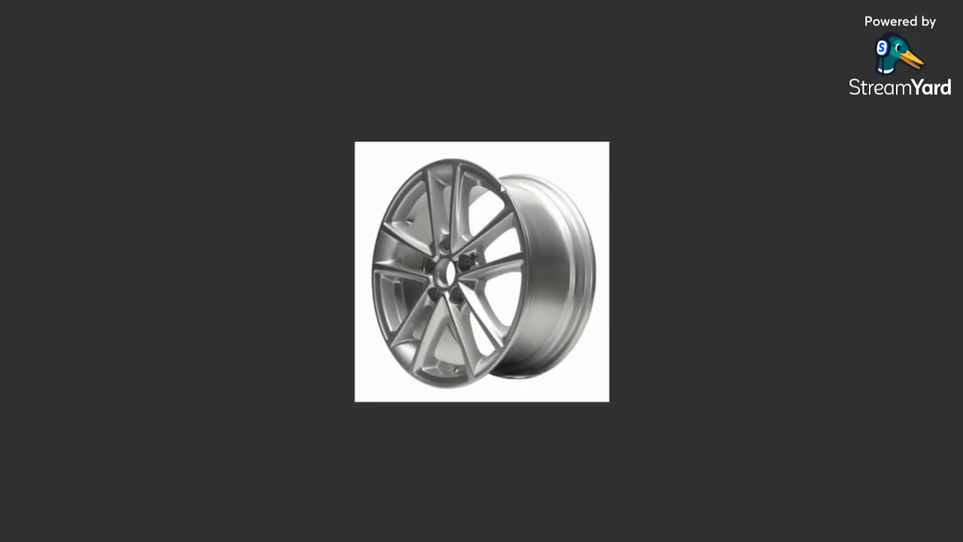
scroll(485, 186, "up", 1)
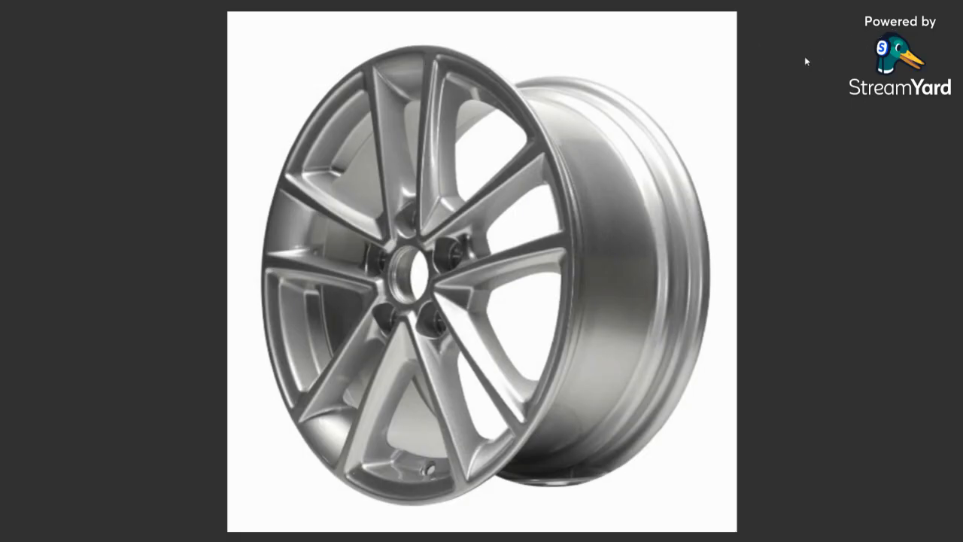
key("space")
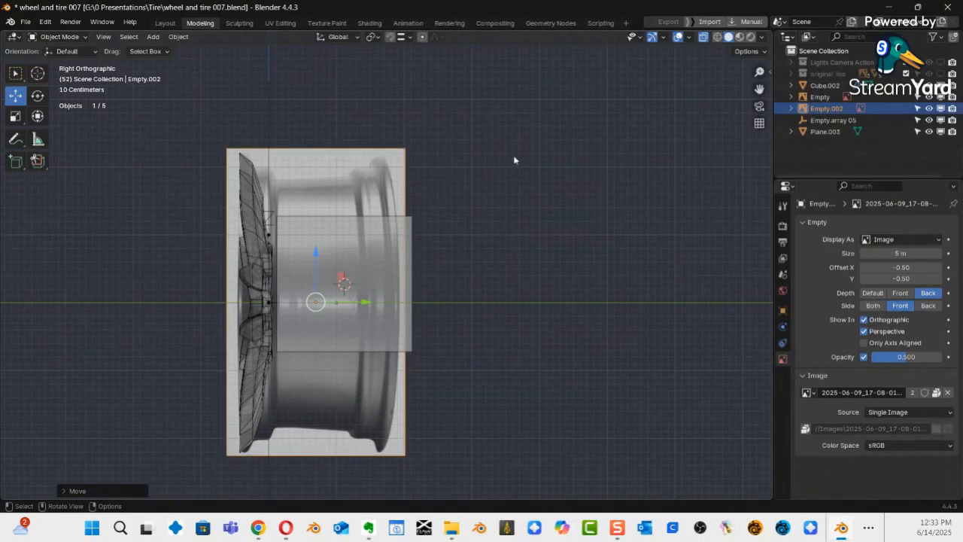
In Blender, enlarge the rim side image slightly and move it along positive Y until it stands clear of the spokes.
key("s")
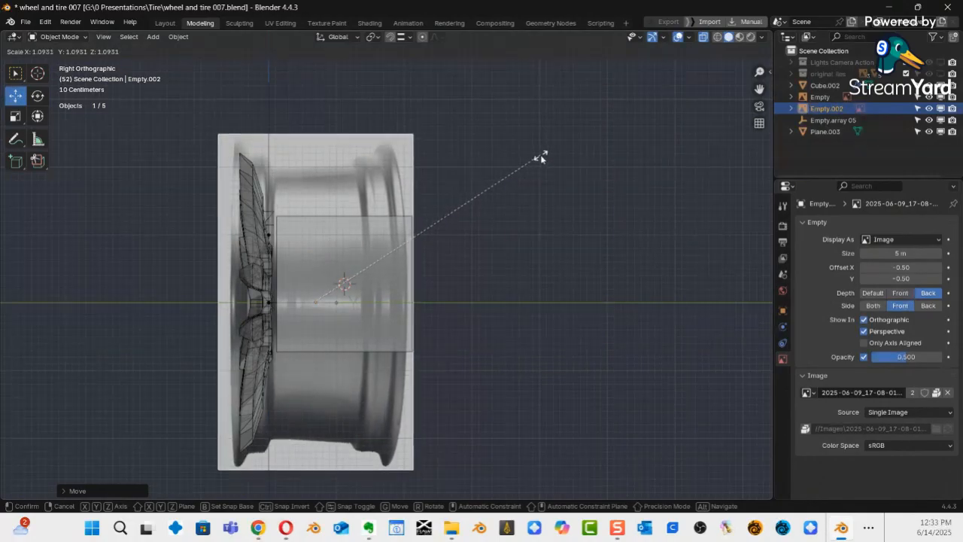
left_click(538, 163)
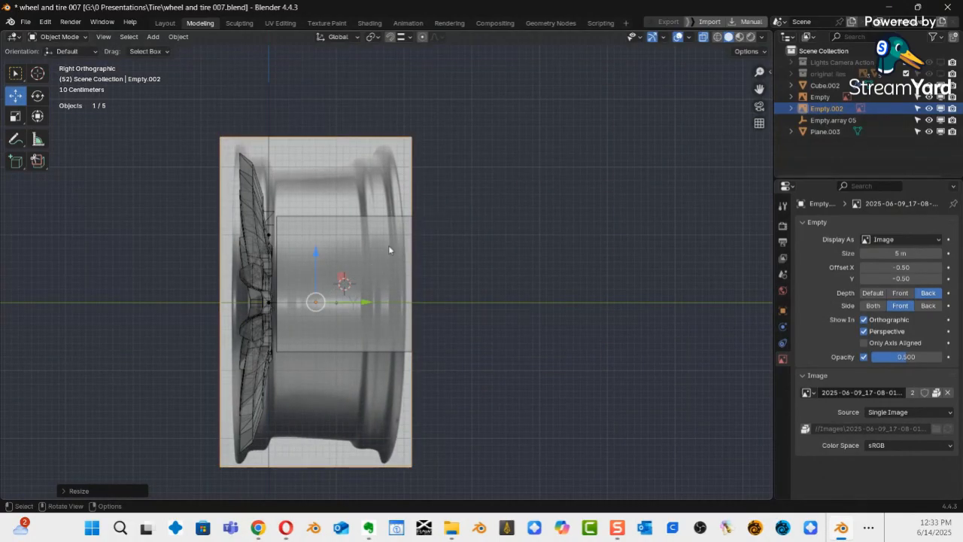
left_click_drag(365, 302, 455, 337)
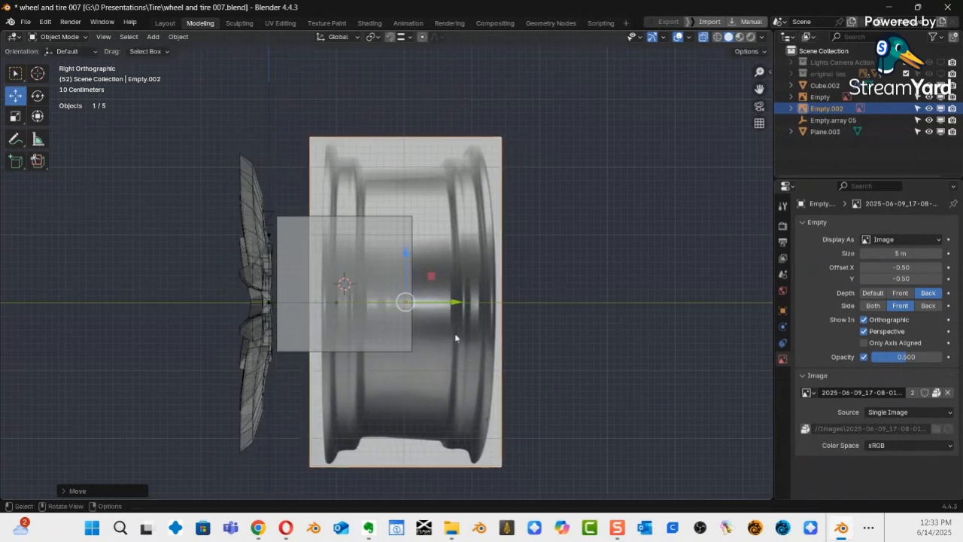
Move the plane along positive Y over the middle of the rim image and scale it to about 0.69 along Y.
left_click(370, 294)
left_click_drag(393, 284, 459, 302)
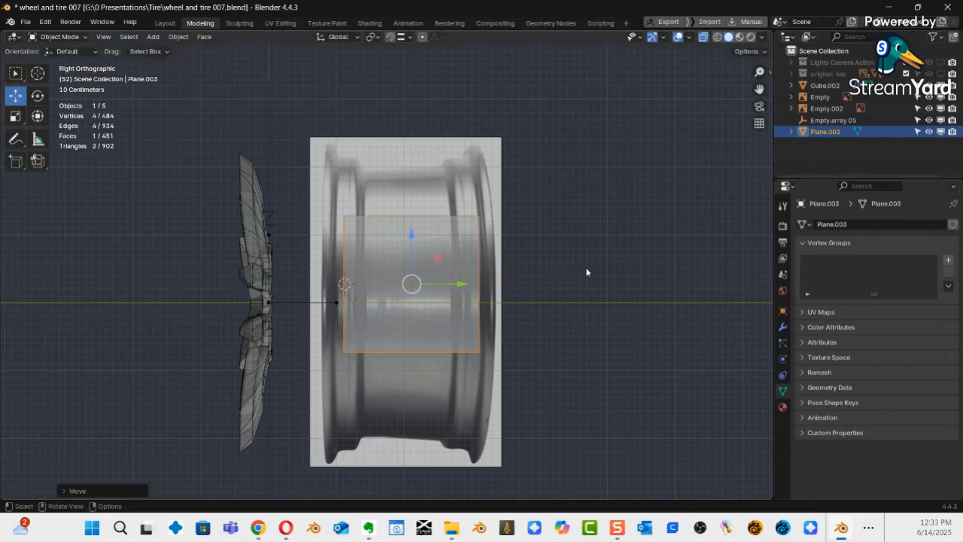
key("s")
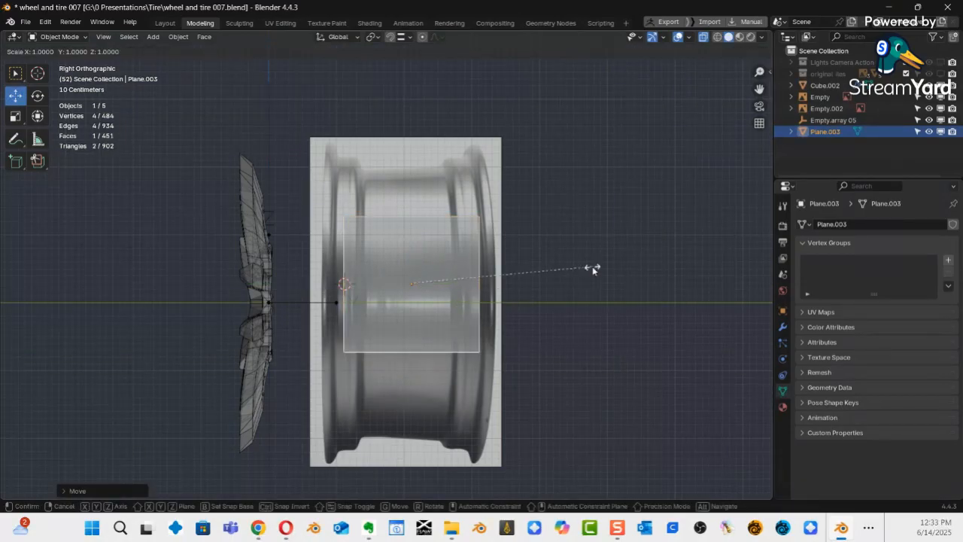
key("y")
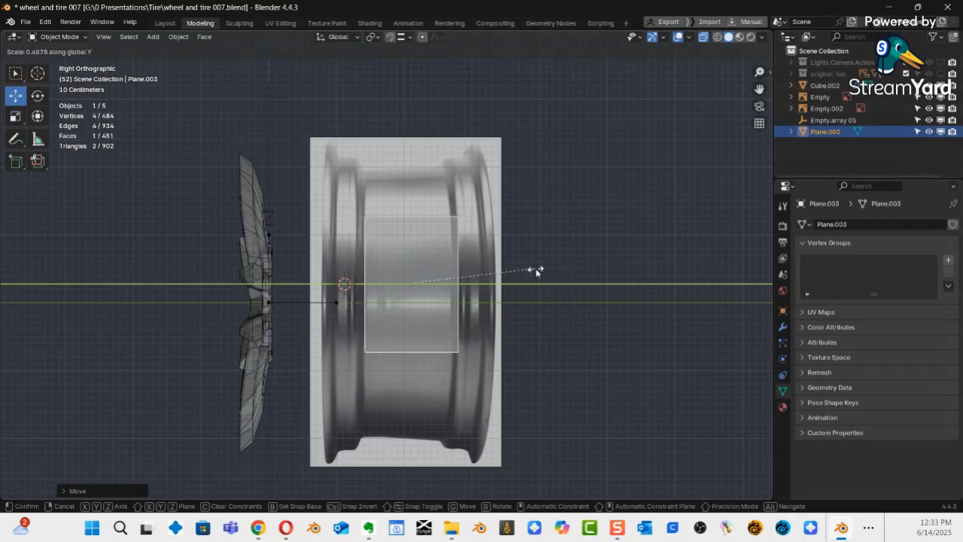
left_click(540, 272)
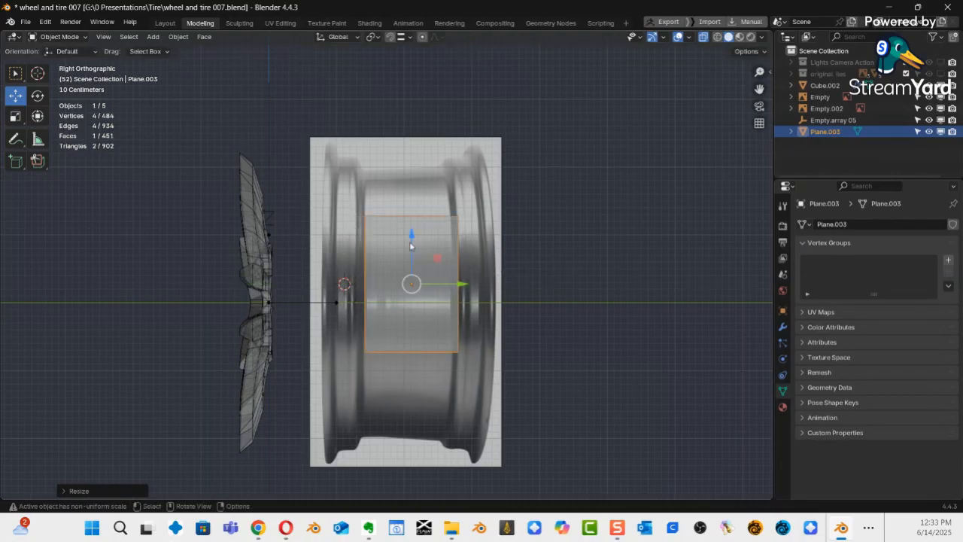
Move the plane down onto the wheel's axis and along negative Y until it lines up with the rim image's spoke-side edge.
left_click_drag(412, 239, 414, 255)
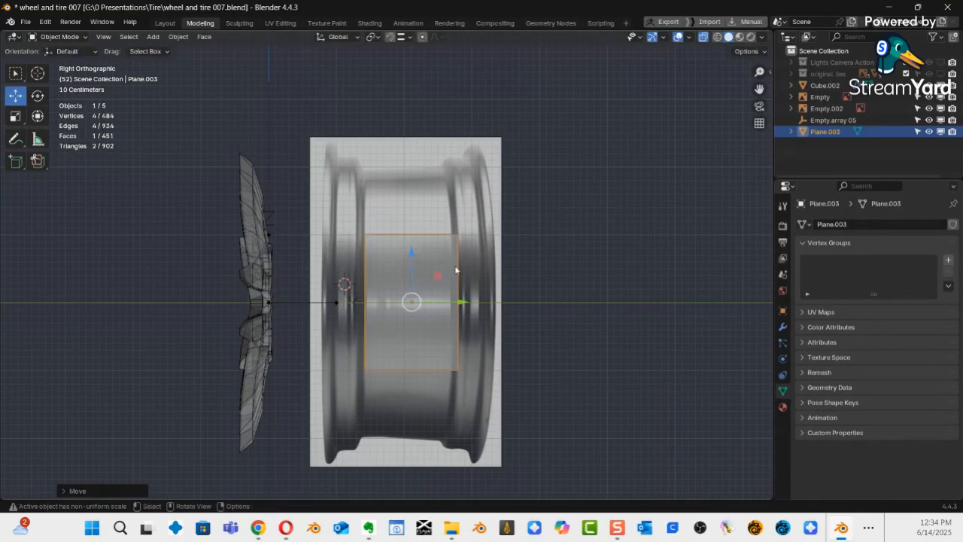
left_click_drag(465, 304, 462, 305)
left_click_drag(460, 302, 405, 302)
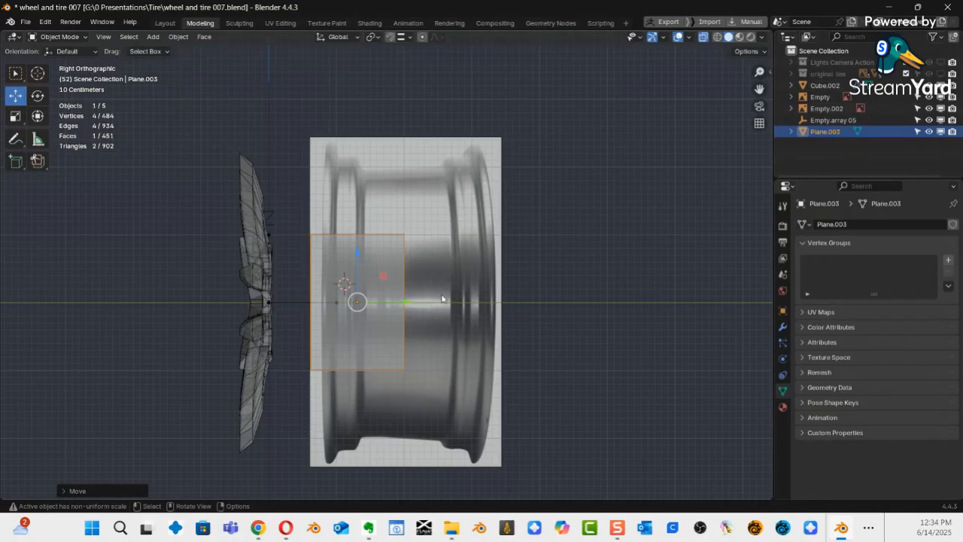
Apply the plane's rotation and scale, and switch it to Edit Mode.
middle_click_drag(441, 295, 444, 270, "ctrl")
middle_click_drag(443, 271, 513, 228, "shift")
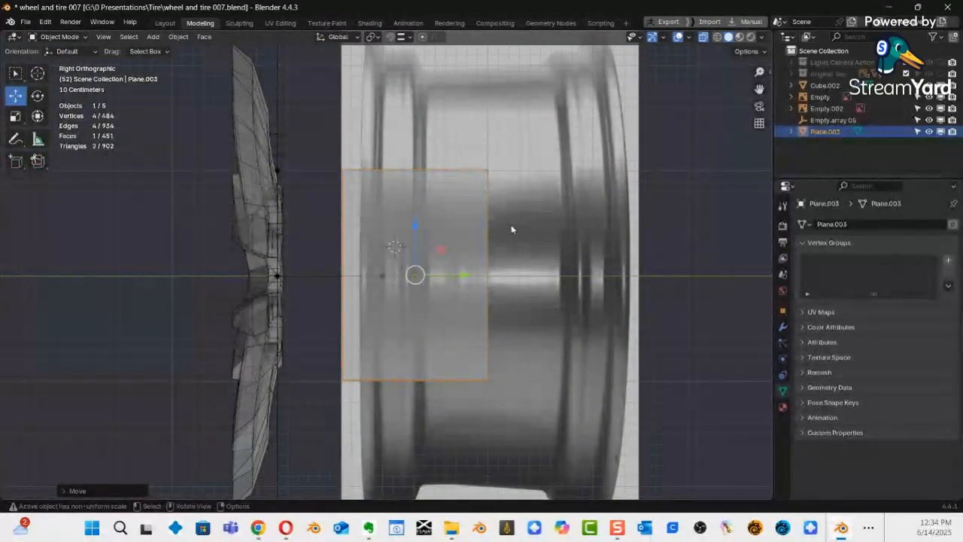
key("ctrl+a")
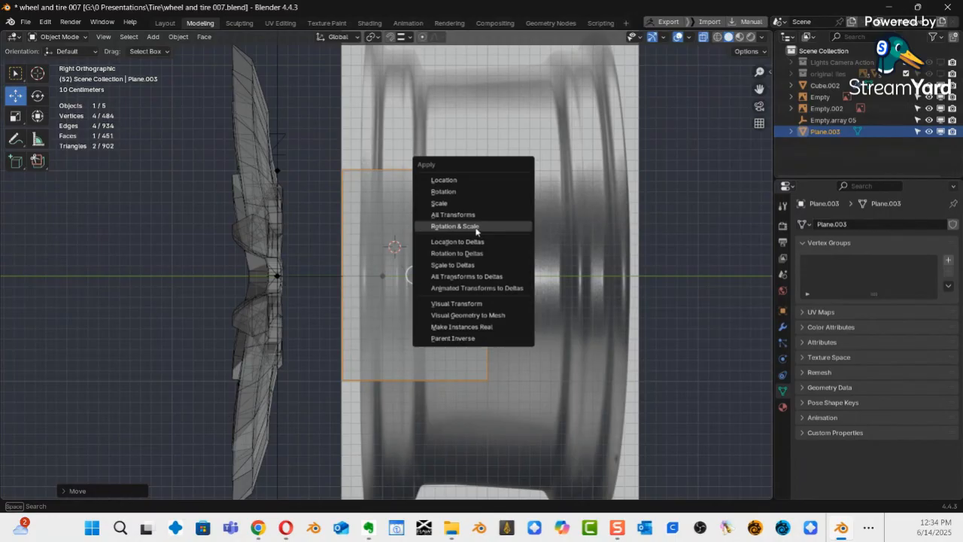
left_click(476, 227)
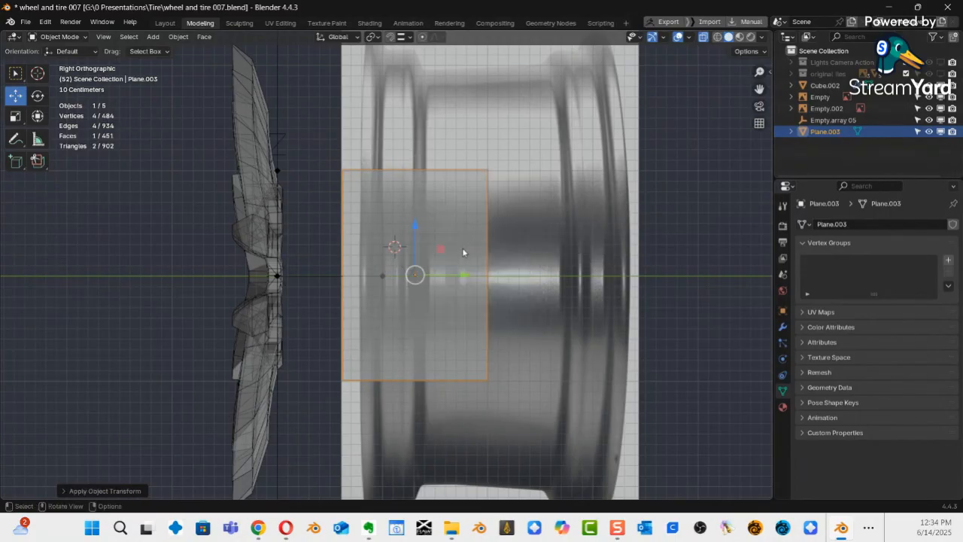
key("ctrl+Tab")
left_click(557, 245)
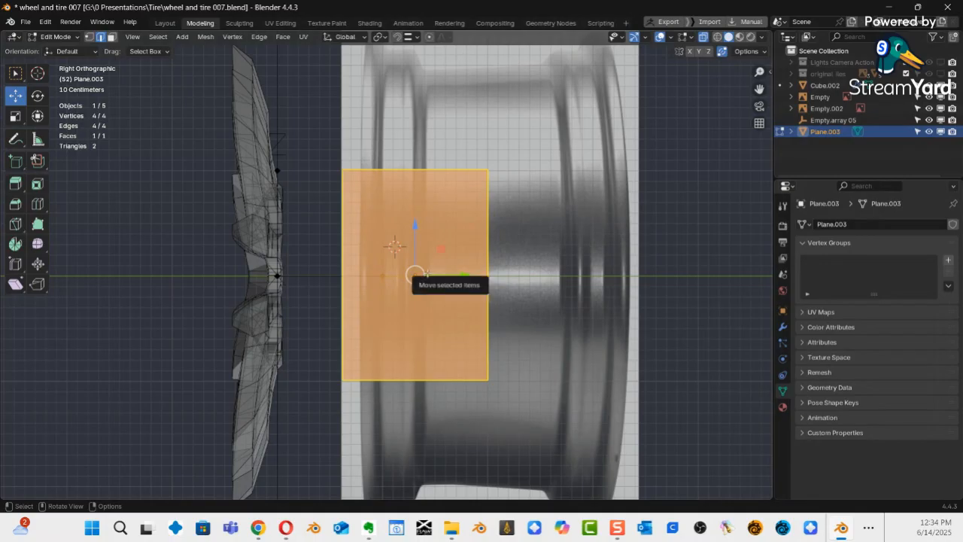
Raise the plane's geometry to the rim's upper barrel line and lift its lower edge about 1.79 m to form a thin strip.
middle_click_drag(427, 275, 424, 313, "shift")
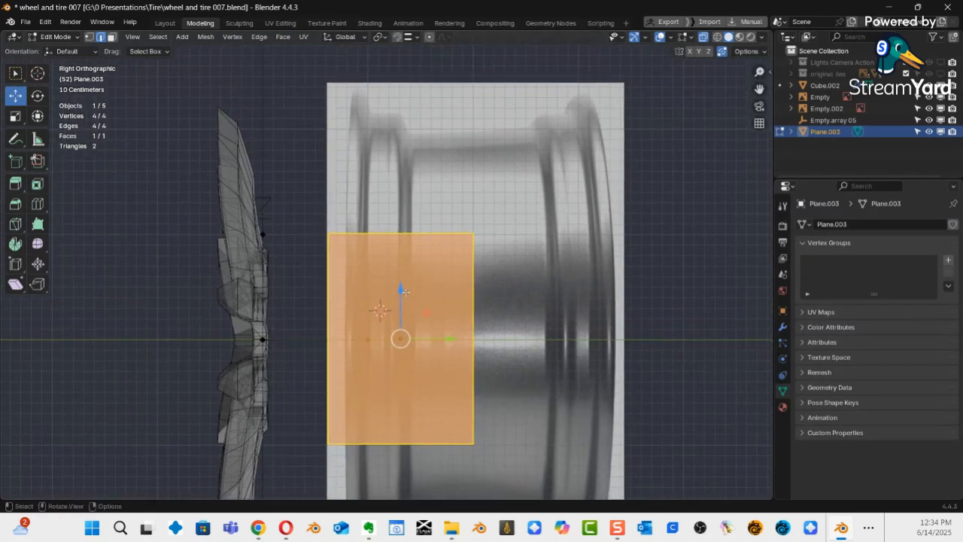
left_click_drag(404, 292, 428, 188)
left_click(398, 340)
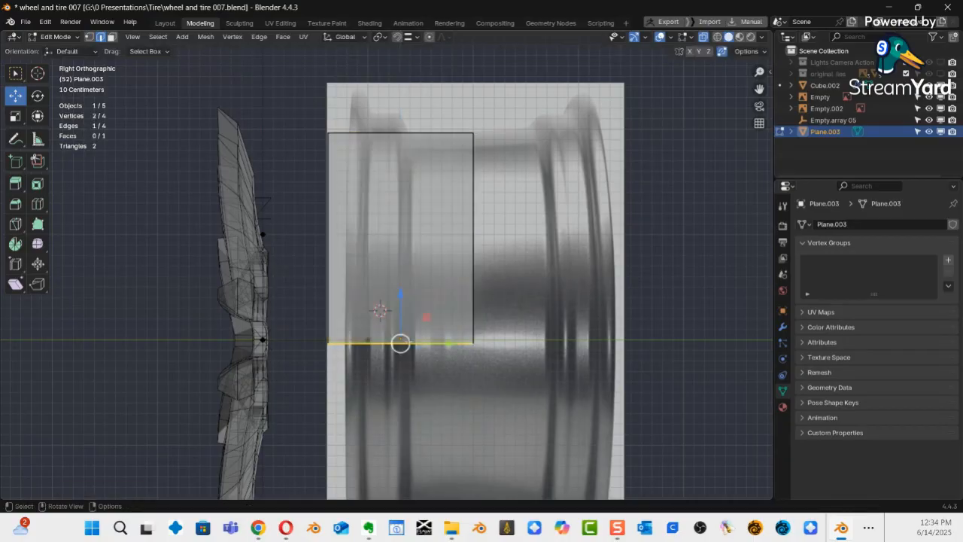
left_click_drag(407, 292, 446, 104)
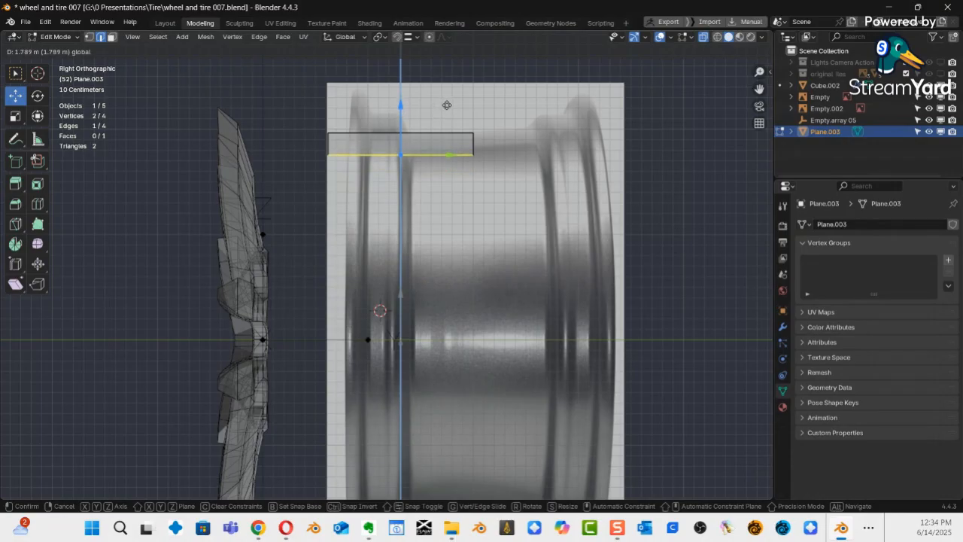
left_click_drag(447, 105, 447, 105)
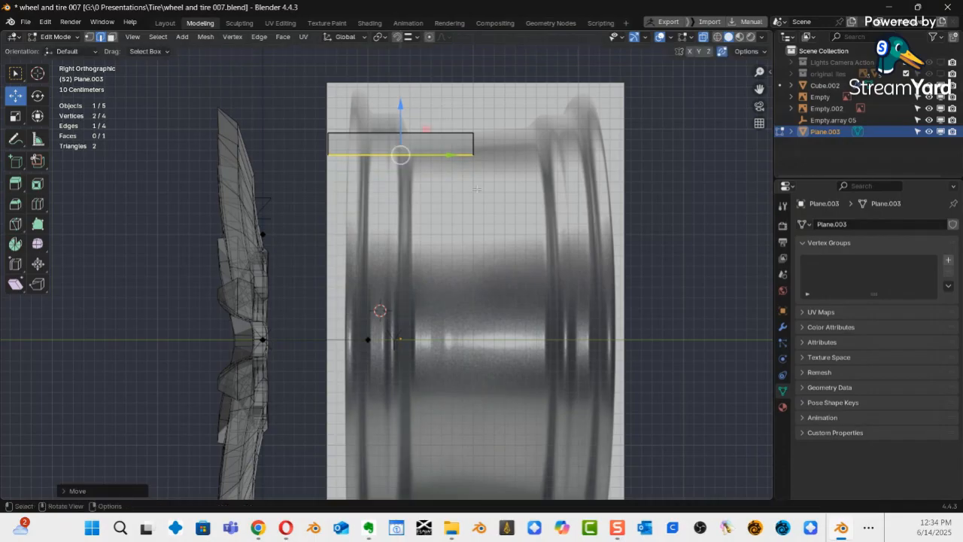
Add a vertical loop cut to the strip where the rim's front shoulder drops to the barrel.
middle_click_drag(470, 280, 500, 402, "shift")
middle_click_drag(501, 401, 484, 241, "ctrl")
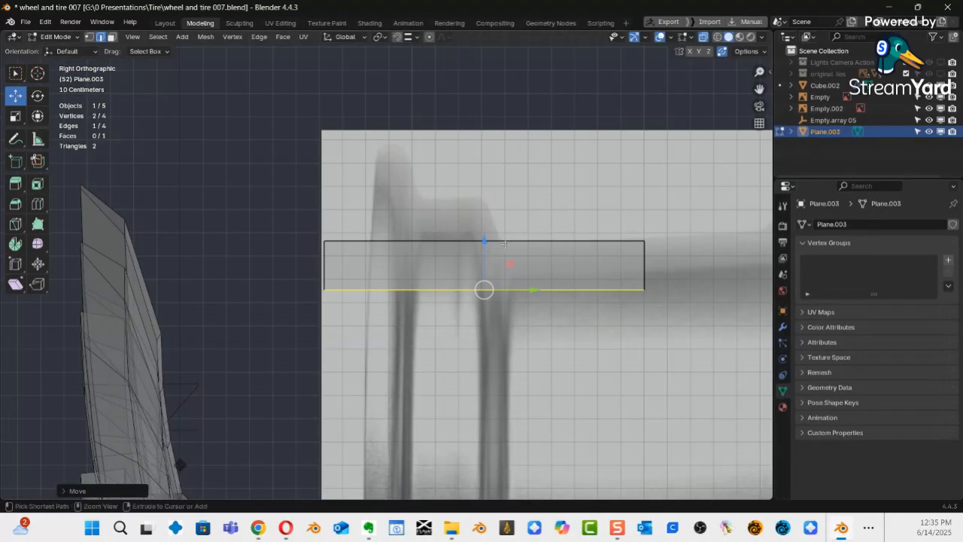
key("ctrl+r")
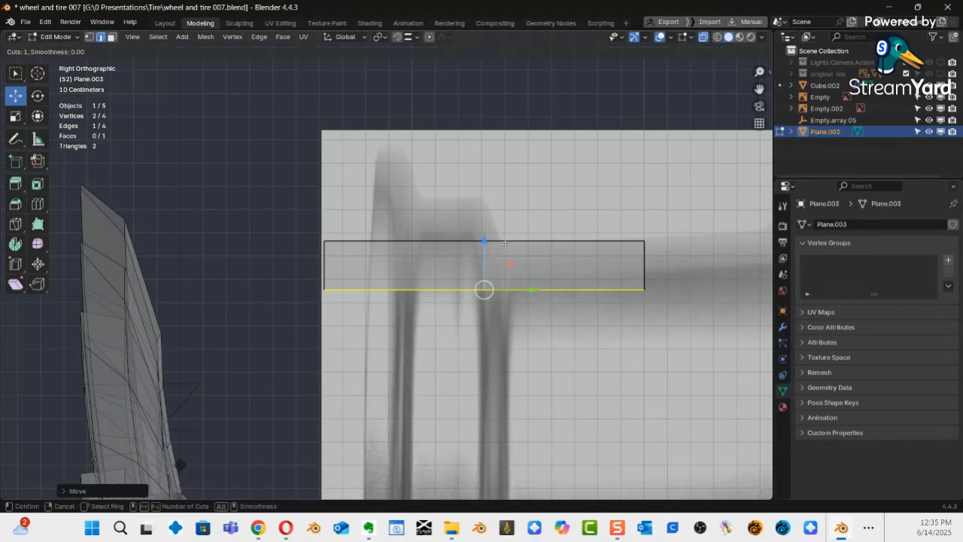
left_click(506, 244)
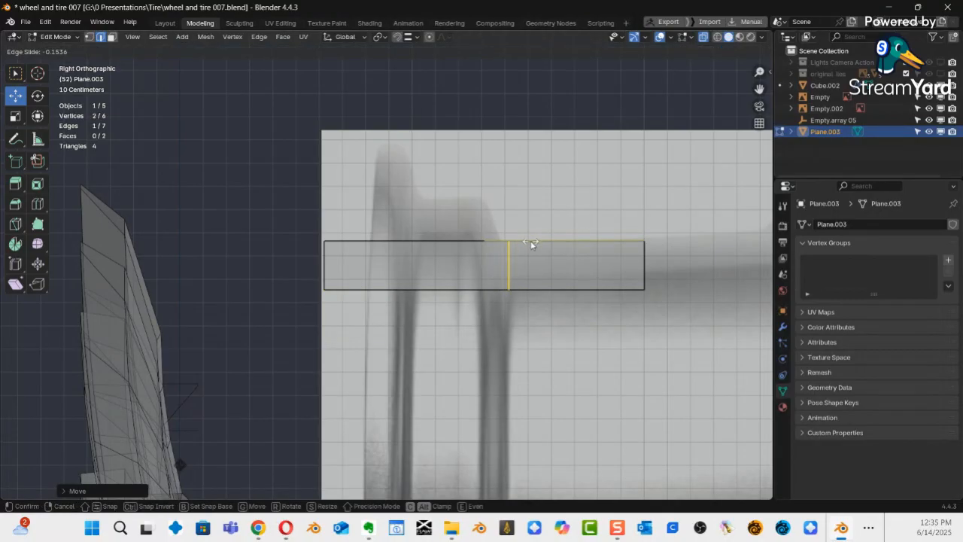
left_click(525, 245)
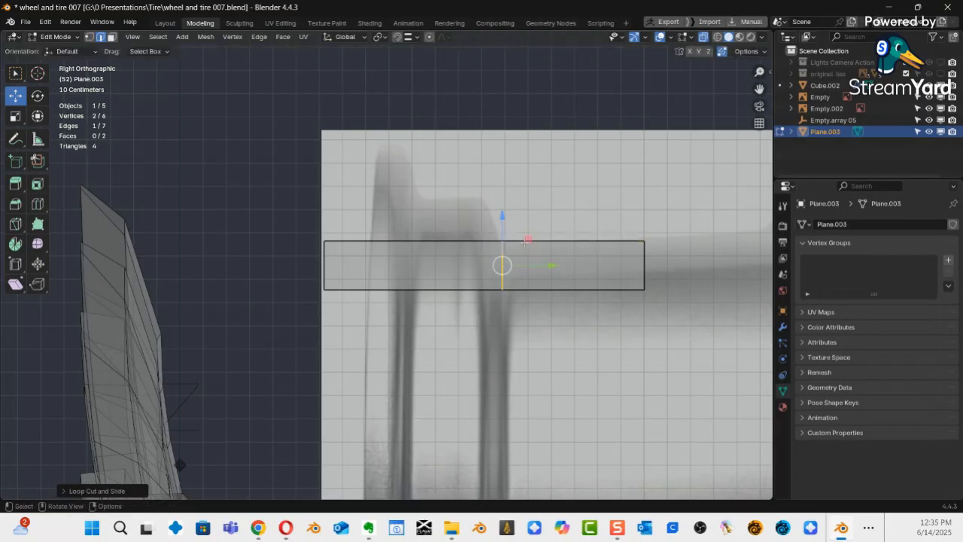
Add a second vertical loop cut just on the spoke side of the first, beneath the end of the shoulder's flat top.
key("ctrl+r")
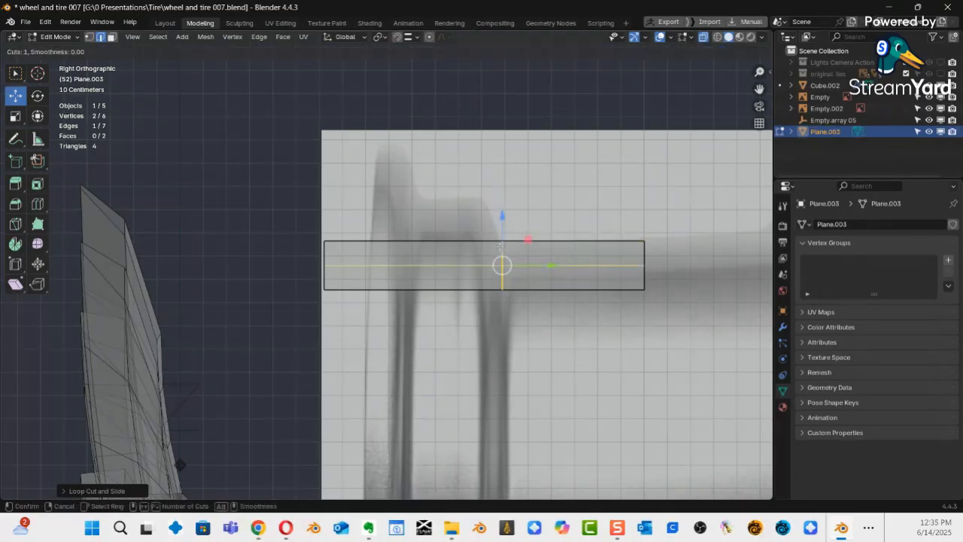
left_click(478, 249)
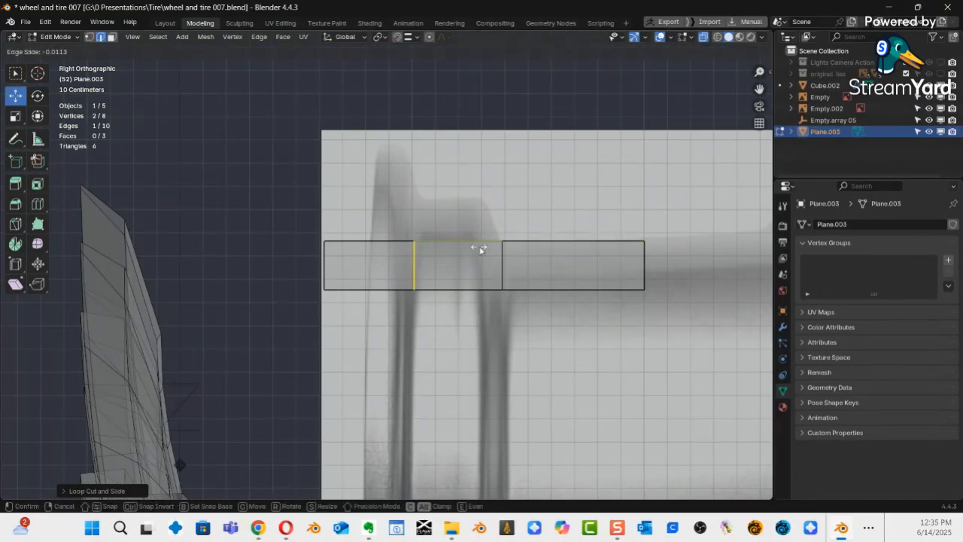
left_click(541, 254)
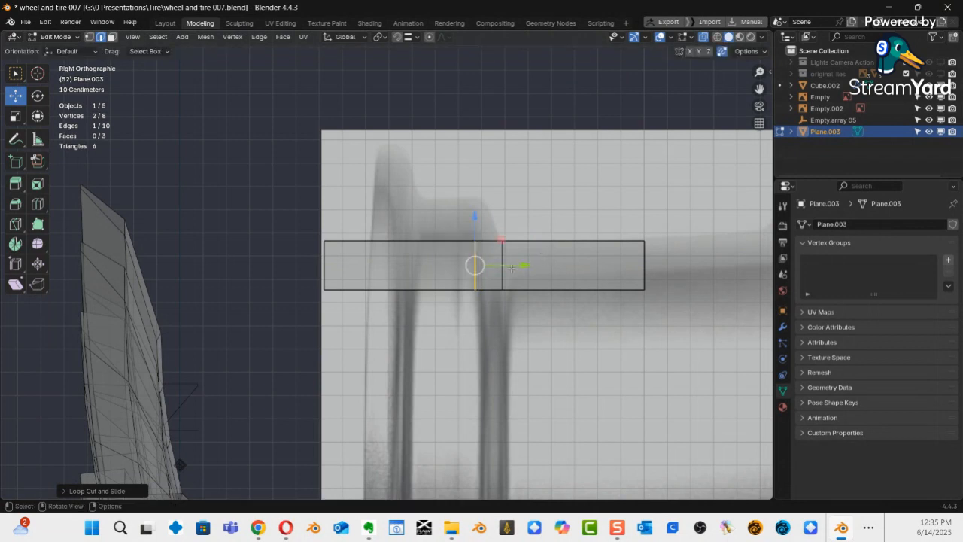
Add two closely spaced vertical loop cuts to the strip where the rim's front lip drops to the shoulder's flat top.
key("ctrl+r")
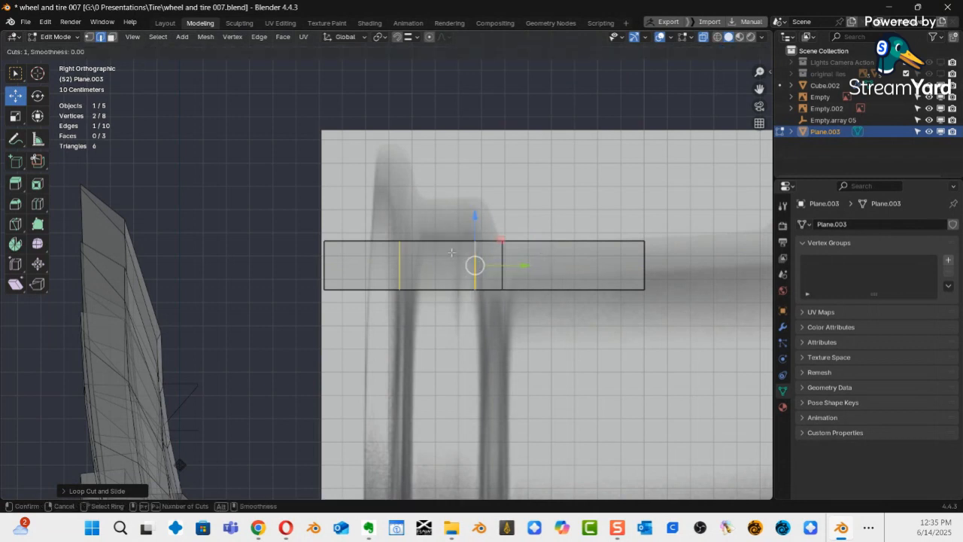
left_click(452, 253)
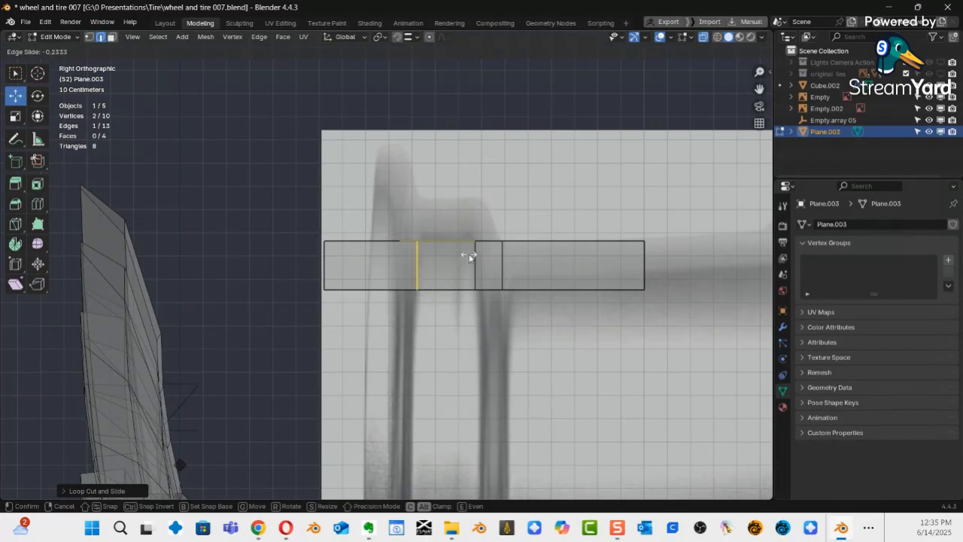
left_click(467, 256)
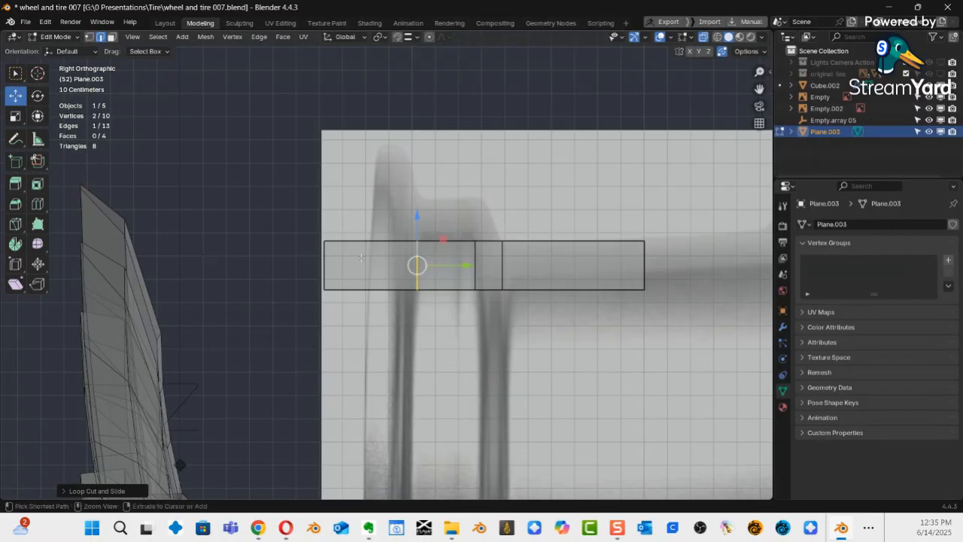
key("ctrl+r")
left_click(386, 253)
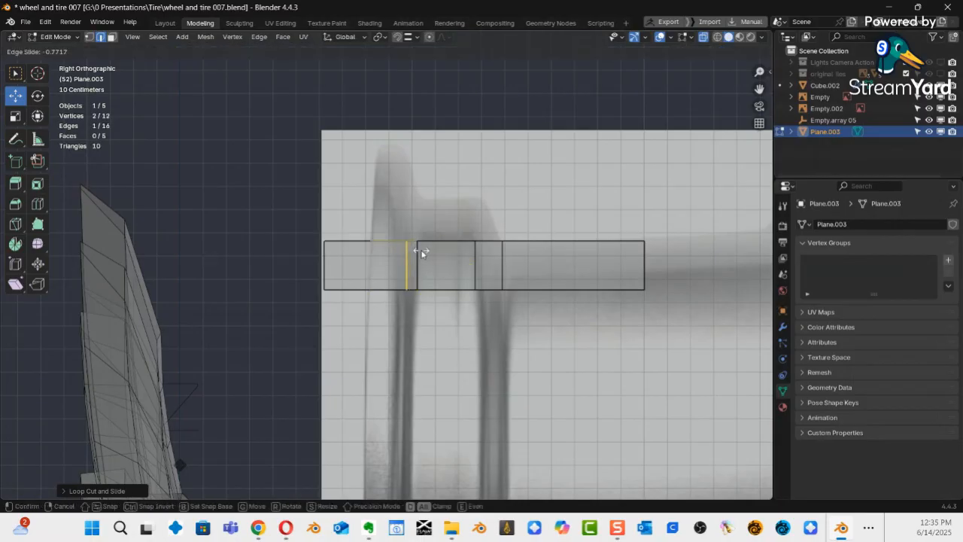
left_click(421, 250)
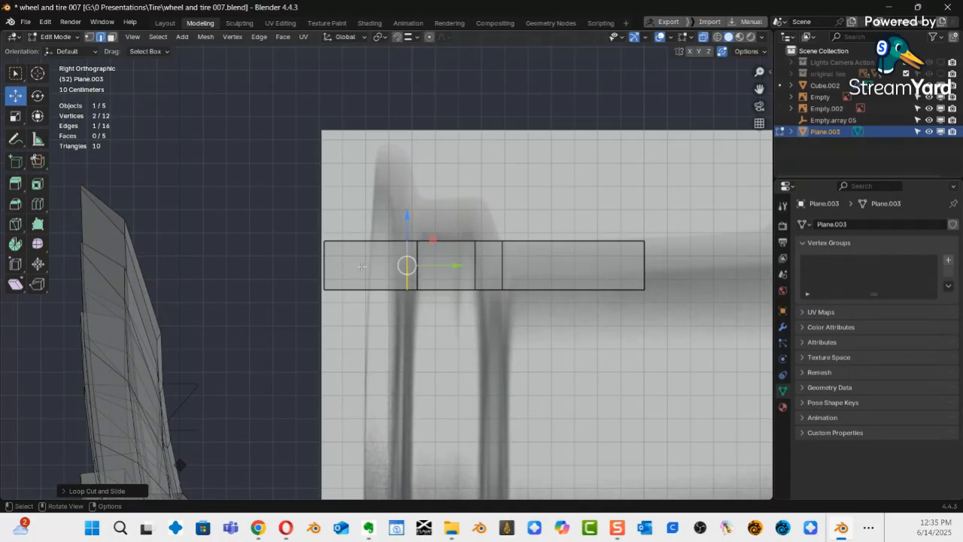
Add another vertical loop cut beneath the front lip, pull the strip's outer end edge in to the rim's face, and nudge the new cut toward the barrel.
key("ctrl+r")
left_click(367, 267)
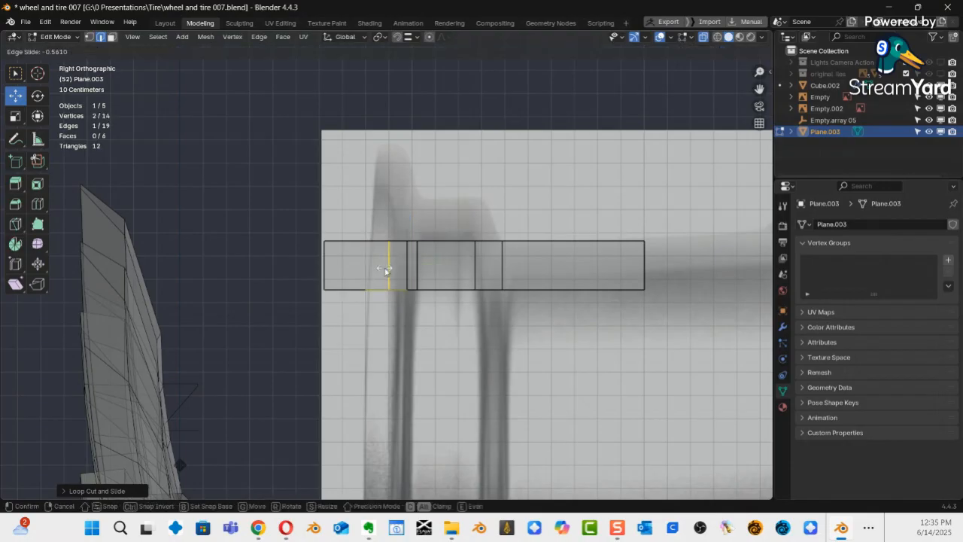
left_click(379, 271)
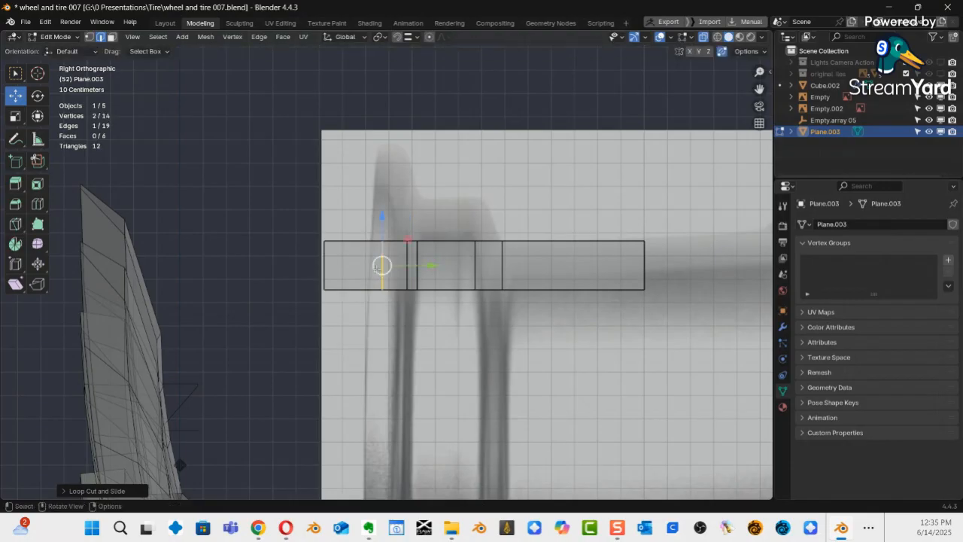
left_click(323, 267)
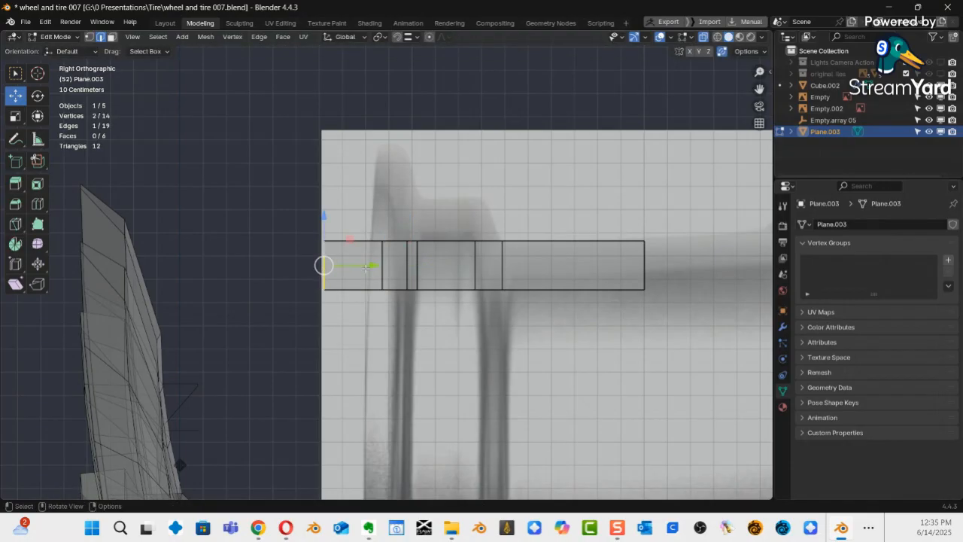
left_click_drag(382, 266, 407, 269)
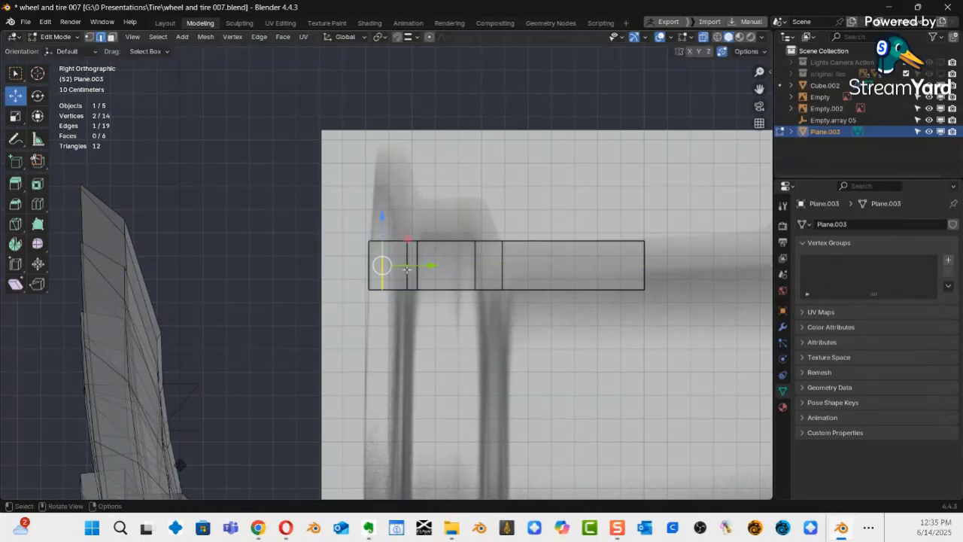
left_click_drag(435, 263, 447, 266)
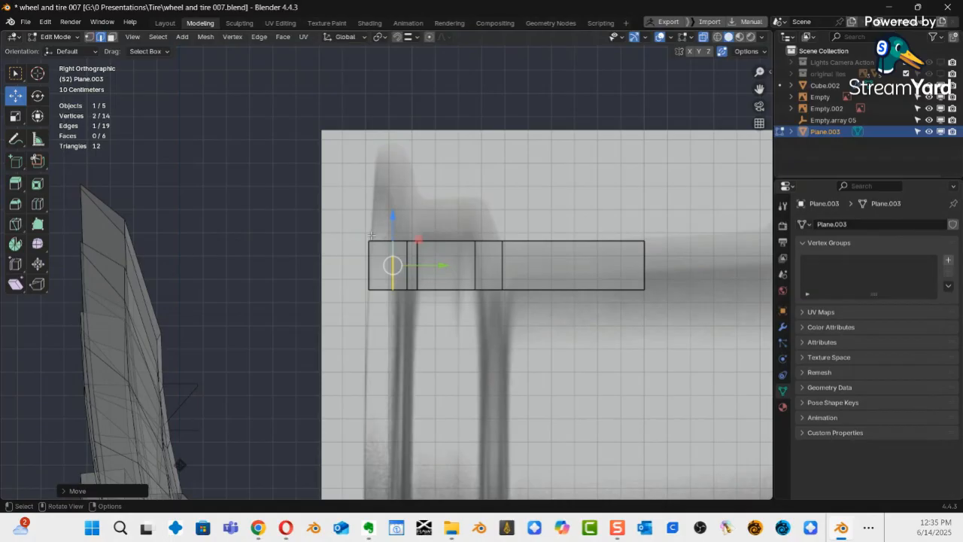
Raise the strip's four outer top edges to the shoulder's flat top, and nudge the vertical edges at both ends of that flat slightly toward the barrel.
left_click_drag(363, 226, 481, 264)
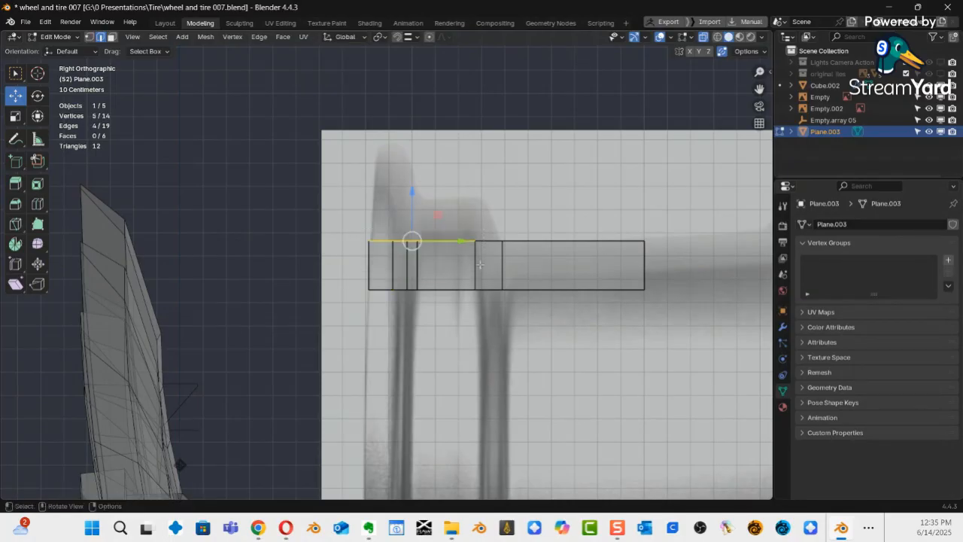
left_click_drag(410, 197, 415, 149)
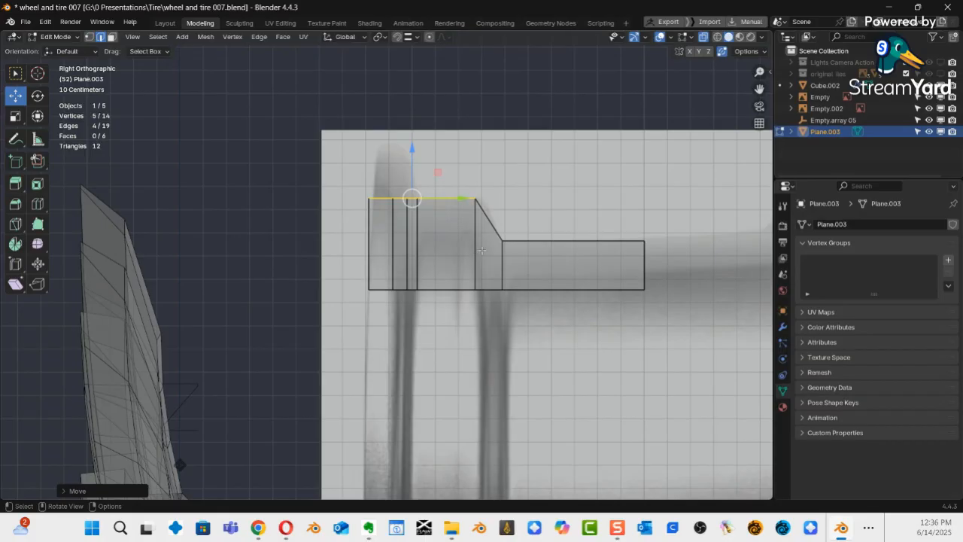
left_click(477, 257)
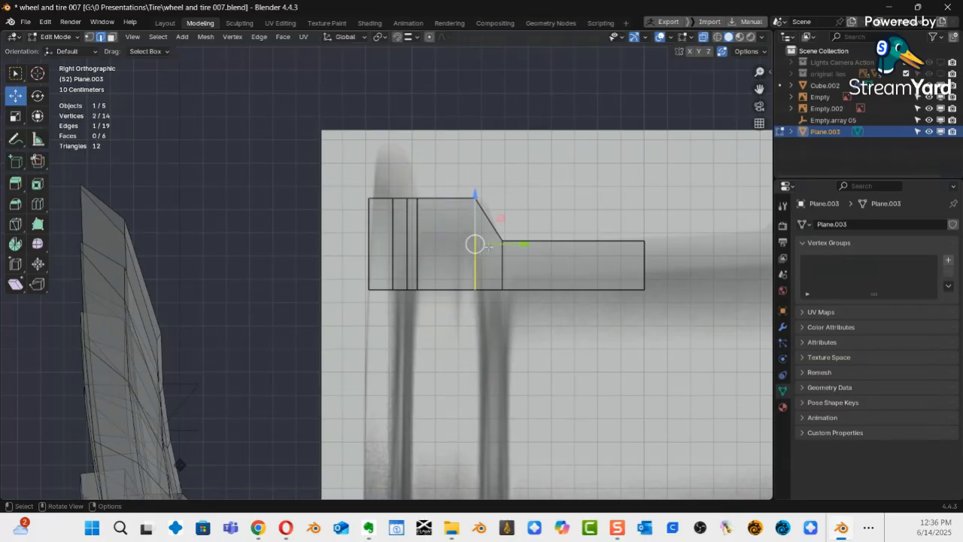
left_click_drag(524, 244, 529, 246)
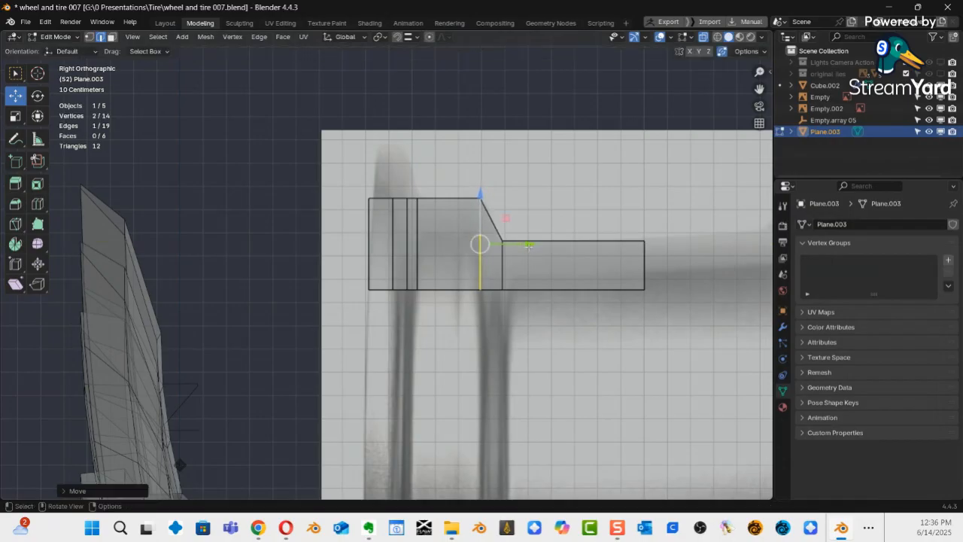
left_click(527, 244)
left_click(416, 226)
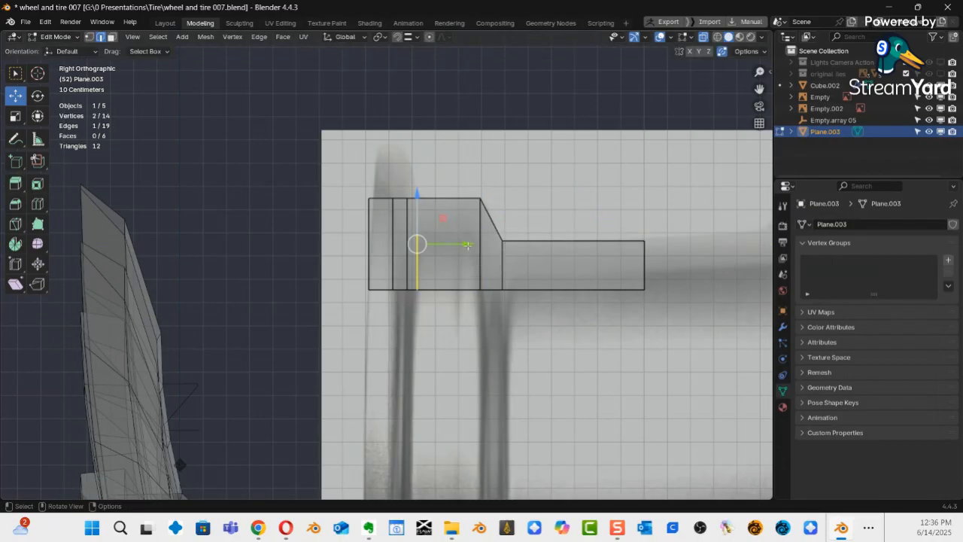
left_click_drag(467, 243, 470, 246)
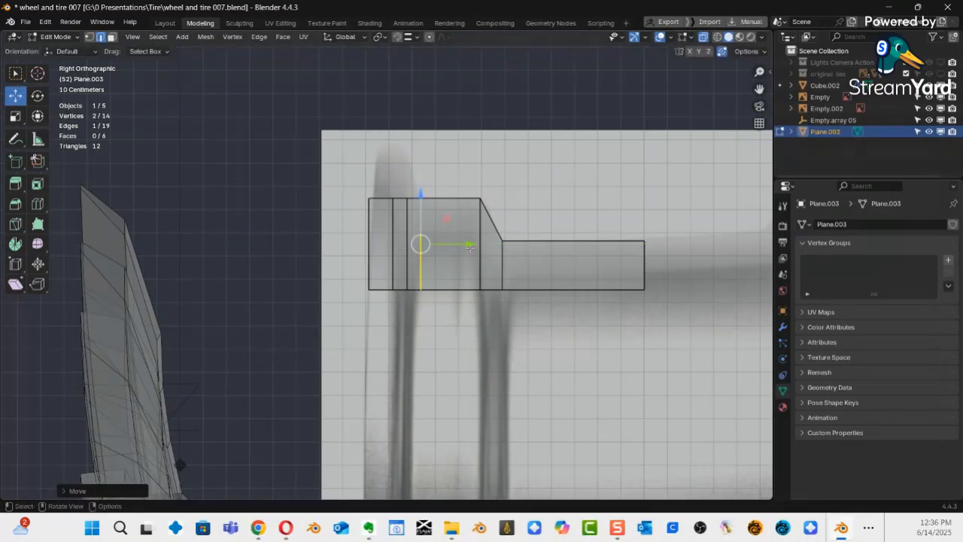
Raise the two outermost top edges to the peak of the front lip and dissolve the vertical edge in the middle of the lip.
left_click(405, 200, "shift")
left_click_drag(396, 164, 404, 106)
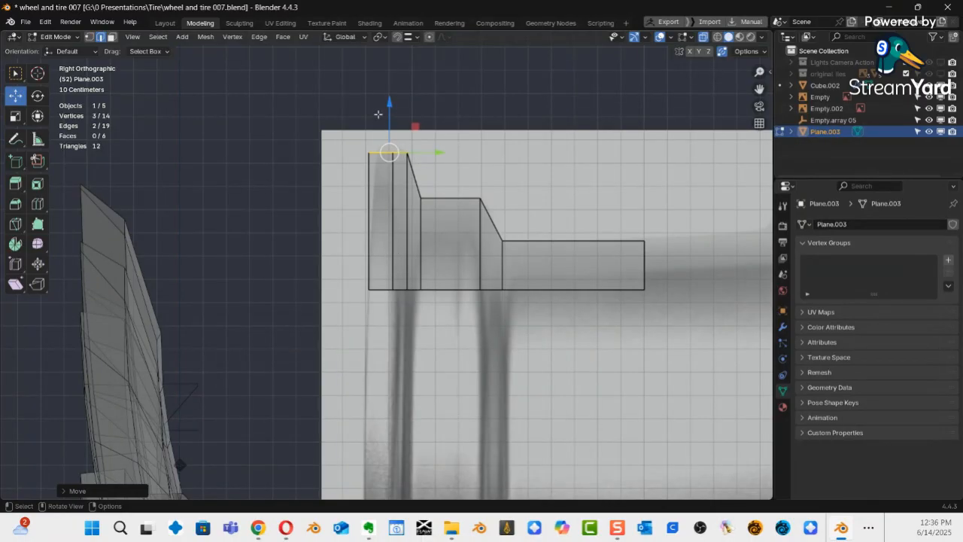
mouse_move(390, 107)
left_mouse_down()
mouse_move(389, 158)
mouse_move(396, 103)
left_mouse_up()
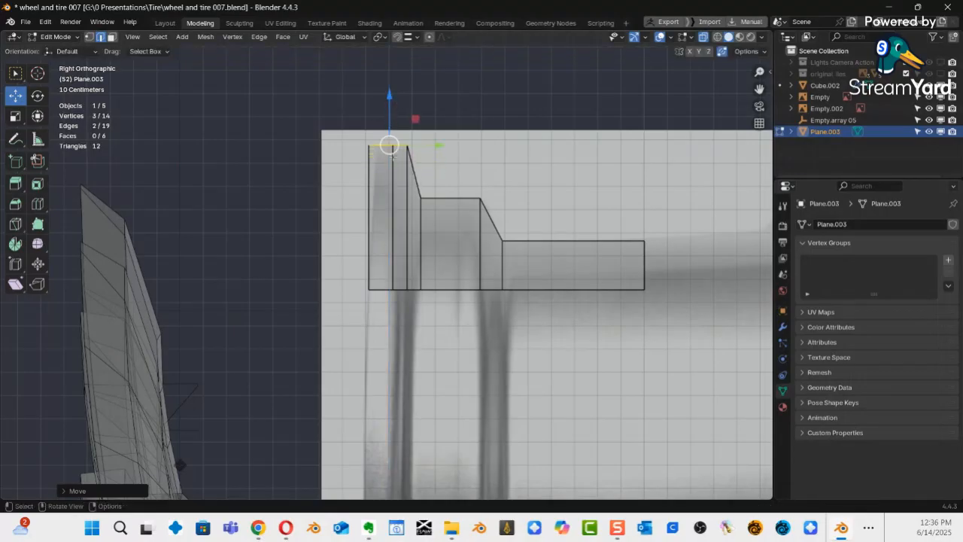
left_click(384, 269)
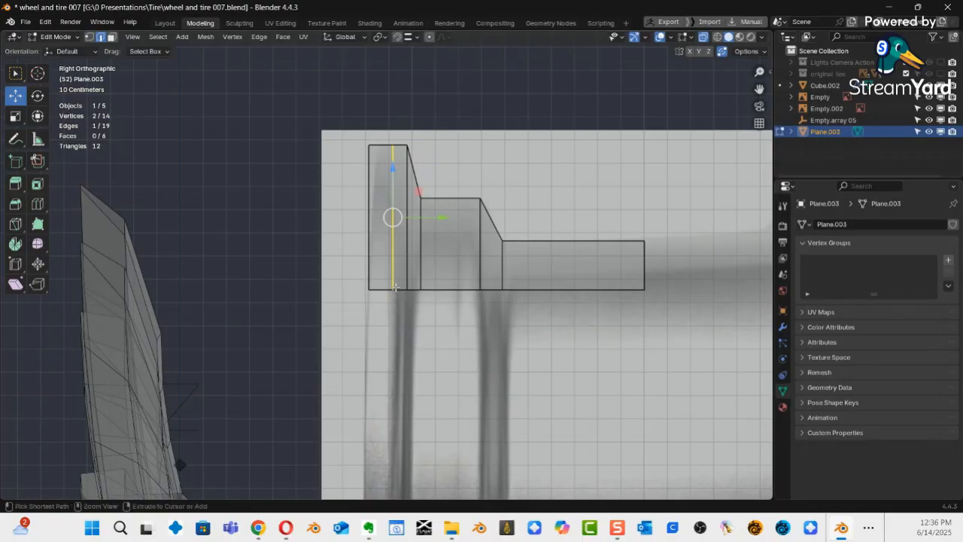
key("ctrl+x")
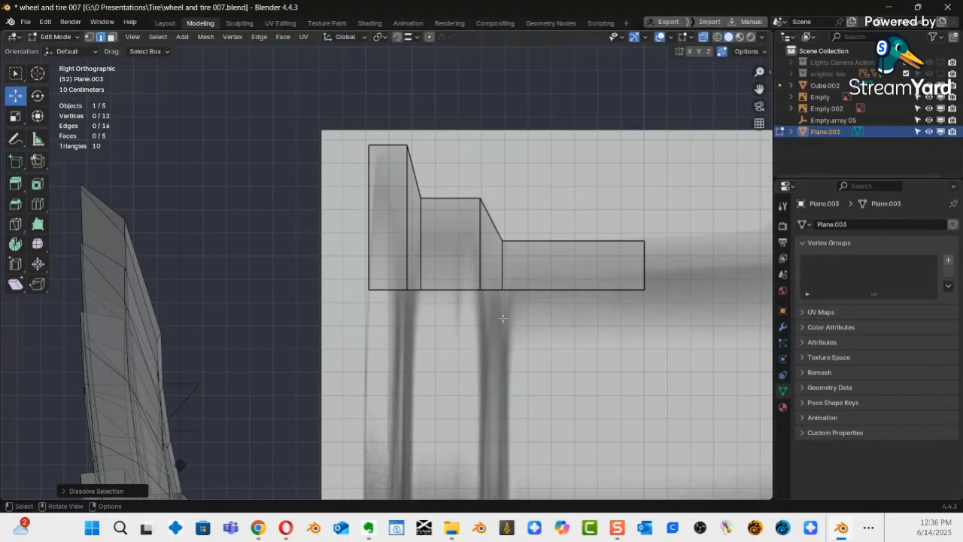
Raise the bottom edges beneath the lip and shoulder to an even strip thickness, and lift the lip's own bottom edge about 0.12 m more.
mouse_move(499, 325)
middle_mouse_down("ctrl")
mouse_move(457, 397)
mouse_move(490, 303)
mouse_move(494, 312)
middle_mouse_up("ctrl")
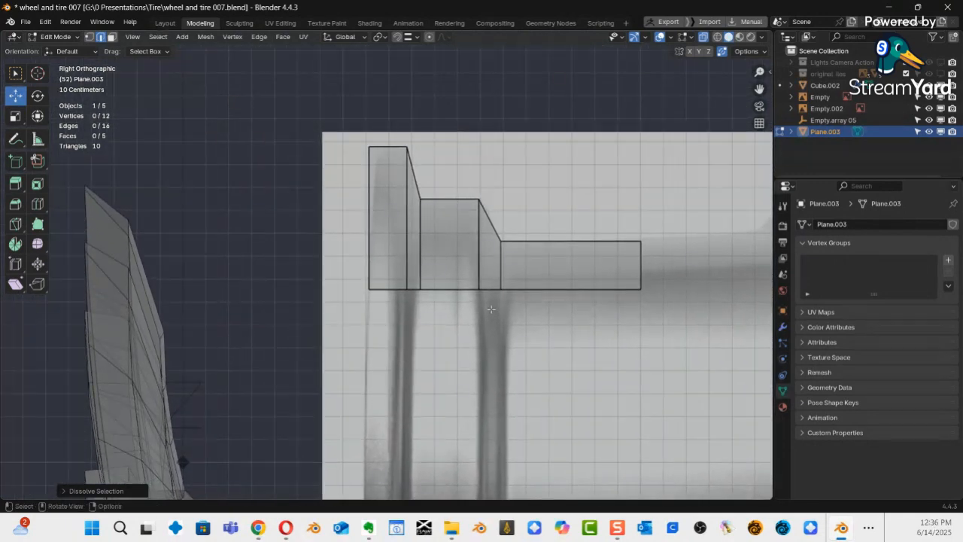
left_click_drag(492, 308, 335, 276)
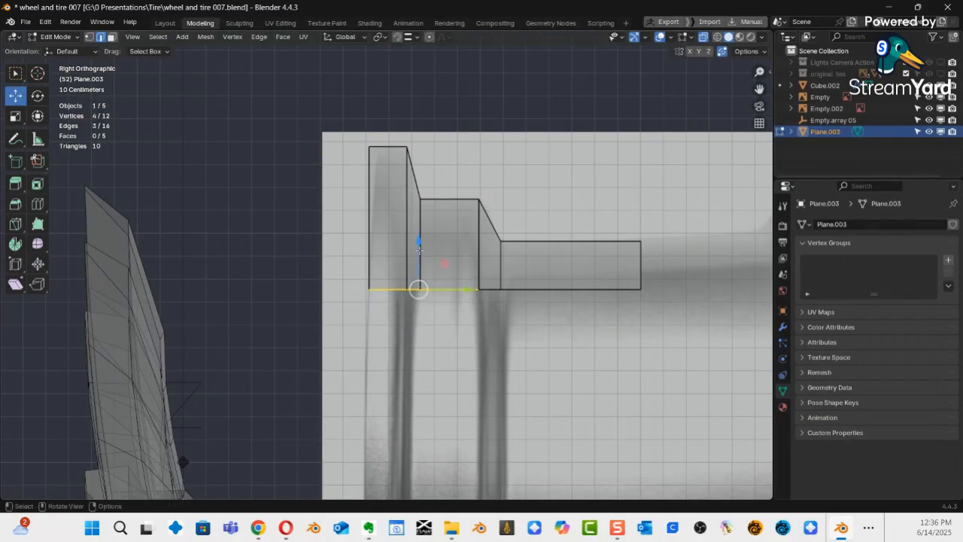
left_click_drag(419, 250, 428, 204)
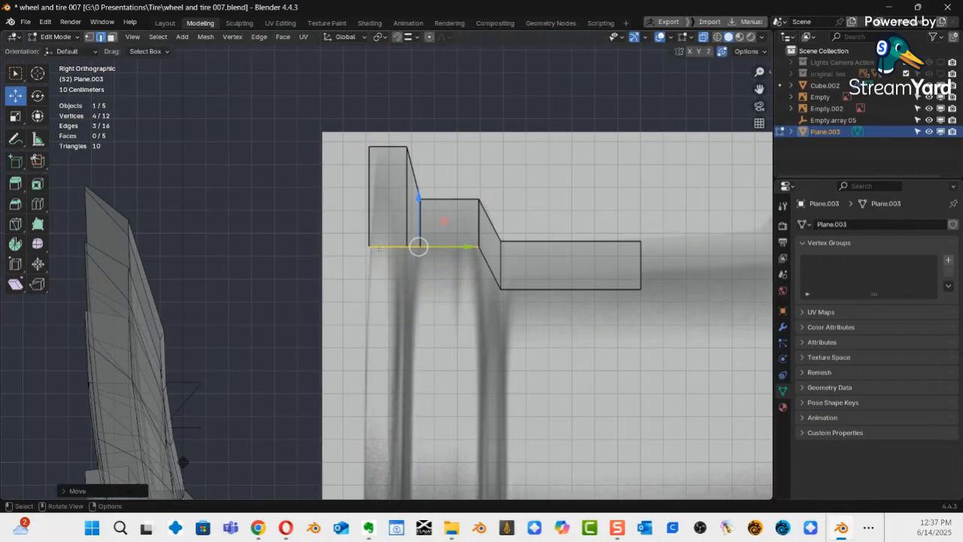
left_click(414, 274)
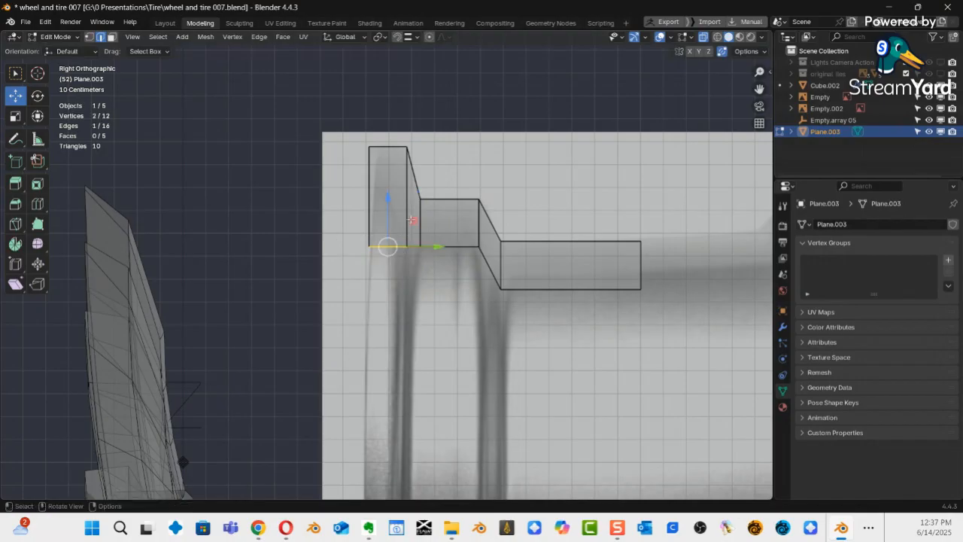
left_click_drag(389, 201, 394, 171)
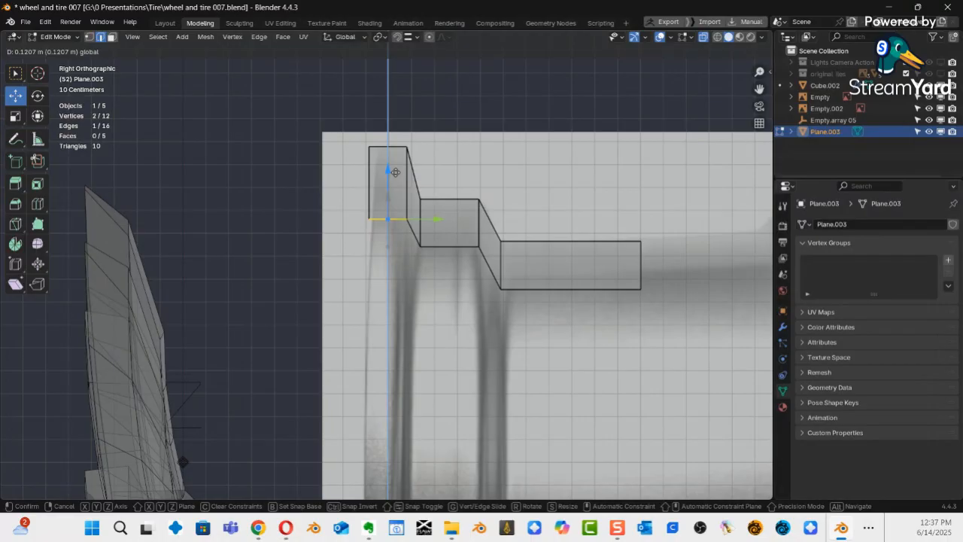
left_click_drag(395, 172, 395, 172)
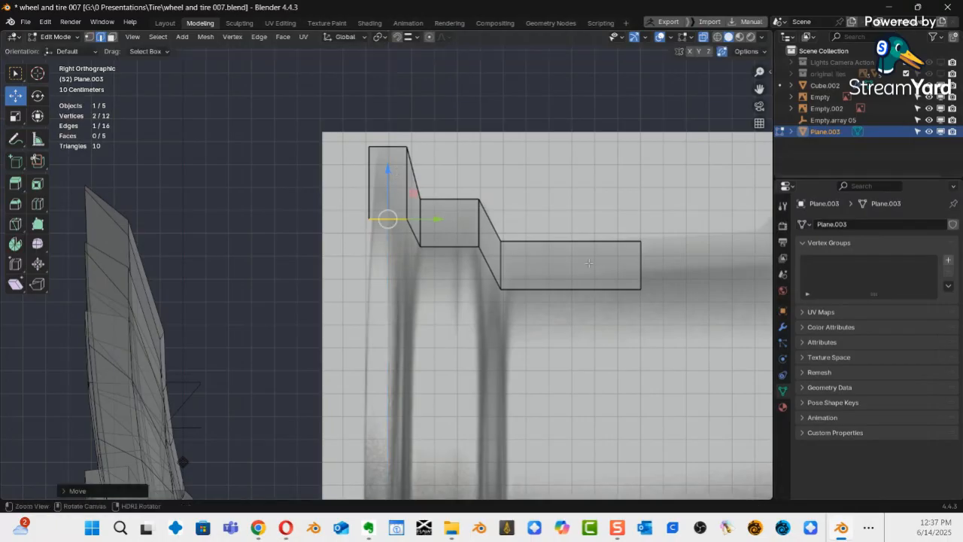
Snap the 3D cursor to the profile's vertical end edge at the middle of the barrel.
scroll(593, 306, "down", 3)
scroll(592, 307, "down", 2)
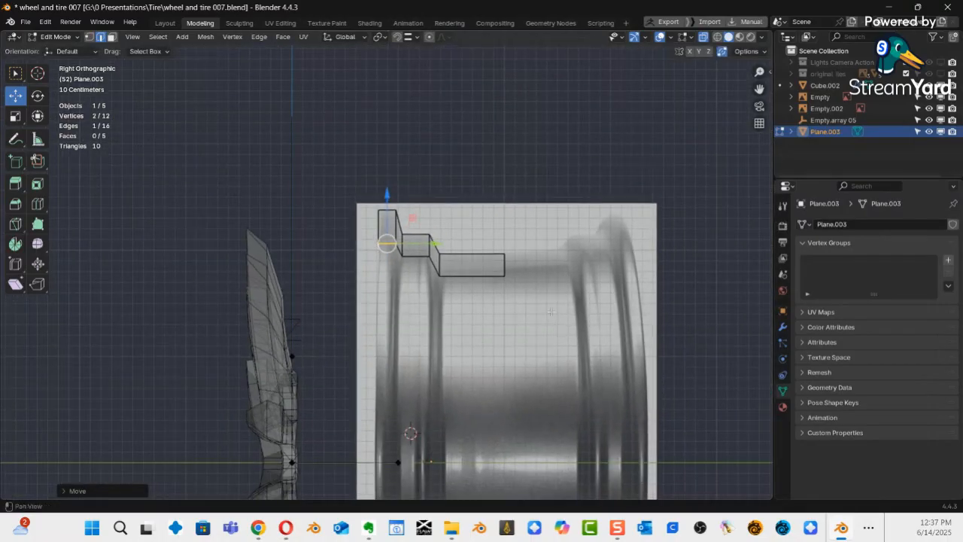
middle_click_drag(592, 306, 500, 306, "shift")
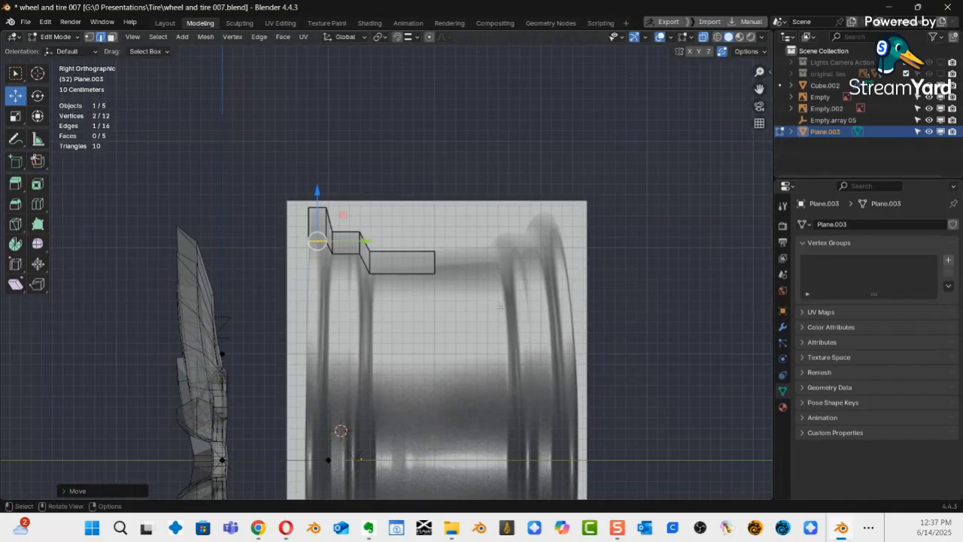
left_click(434, 265)
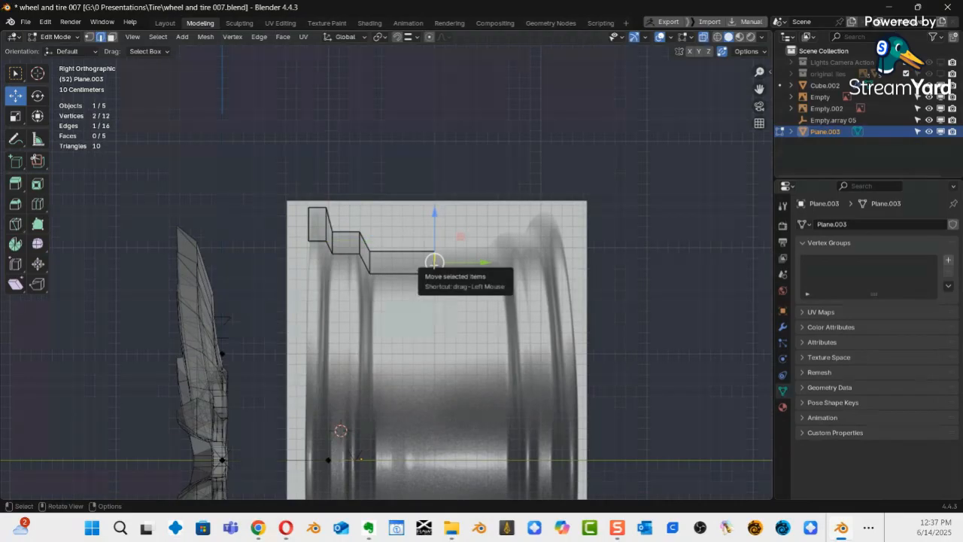
key("shift+s")
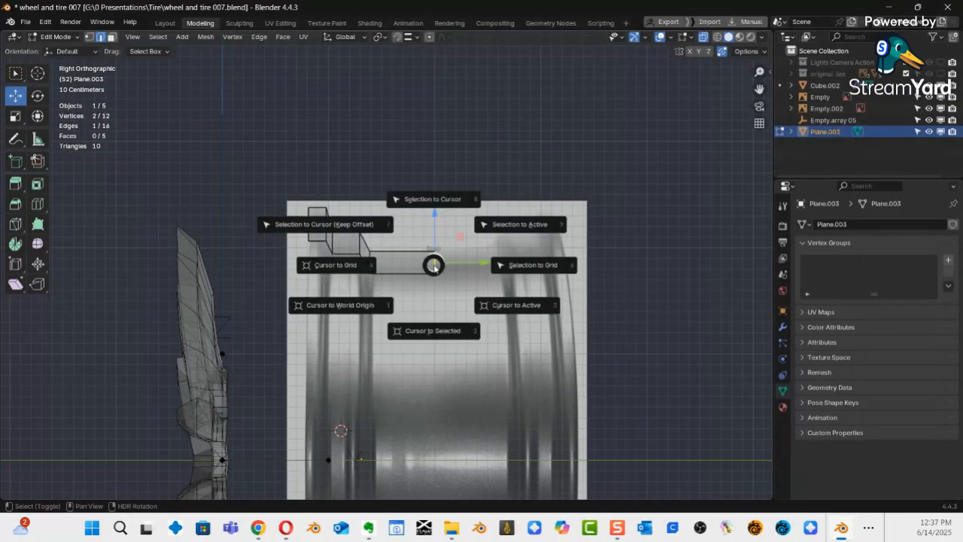
left_click(438, 332)
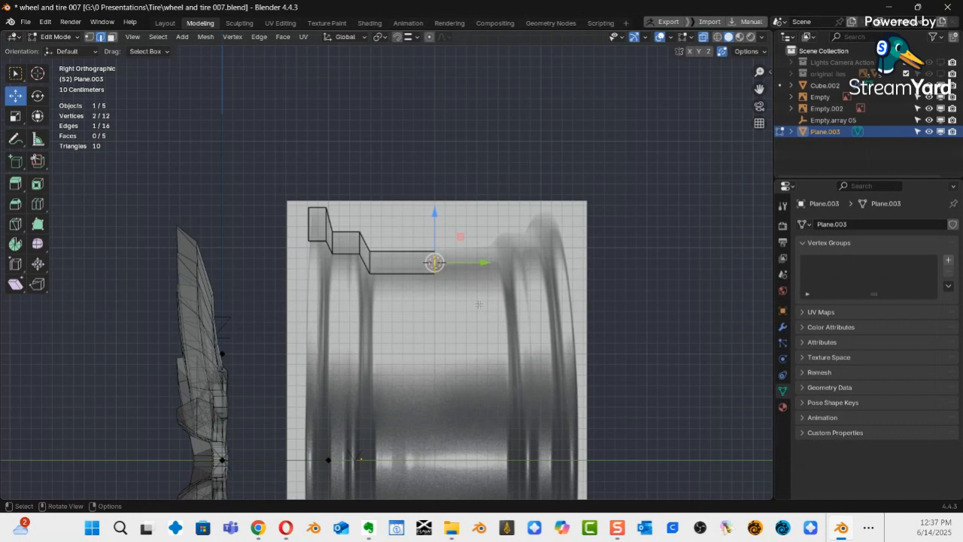
Return to Object Mode and add a Mirror modifier to the profile plane.
key("ctrl+Tab")
left_click(395, 305)
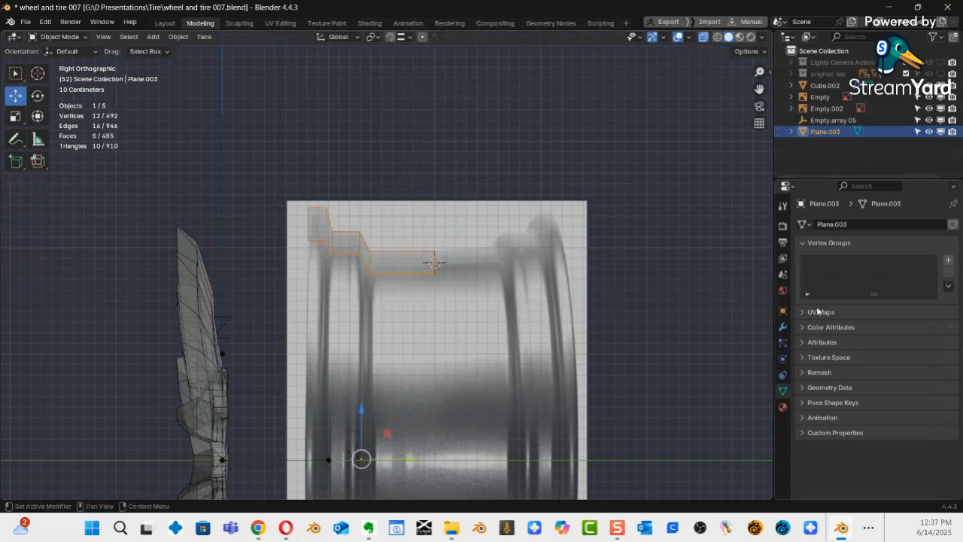
left_click(783, 327)
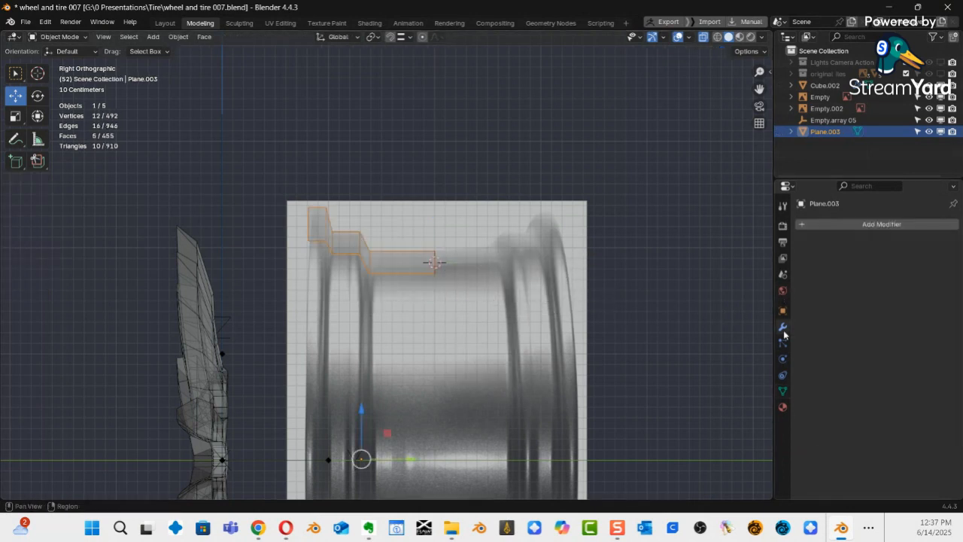
left_click(881, 225)
mouse_move(843, 222)
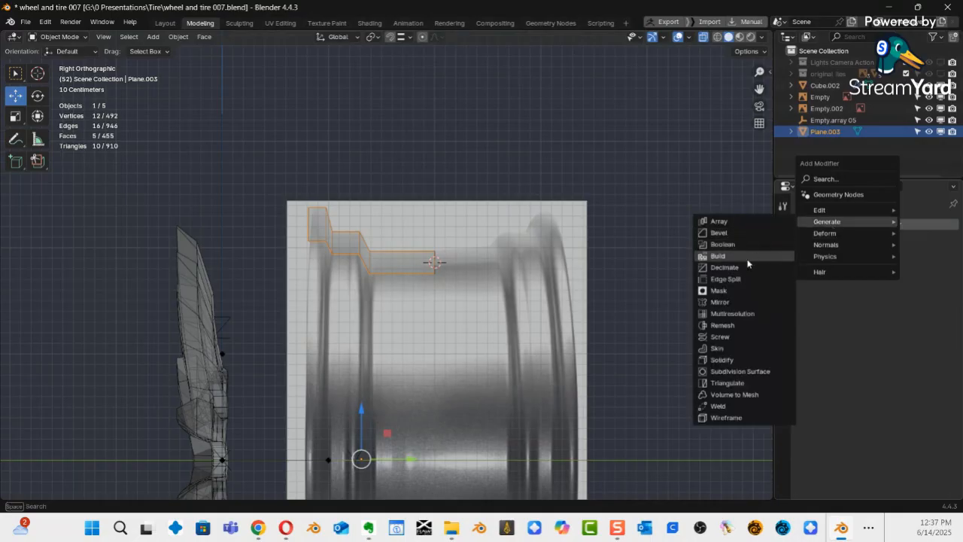
left_click(733, 307)
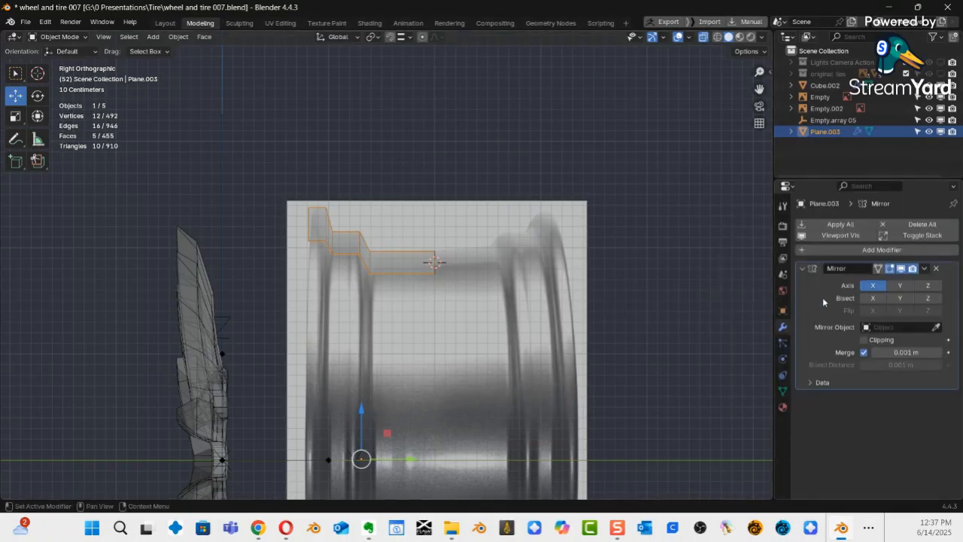
left_click(902, 286)
left_click(901, 286)
left_click(928, 286)
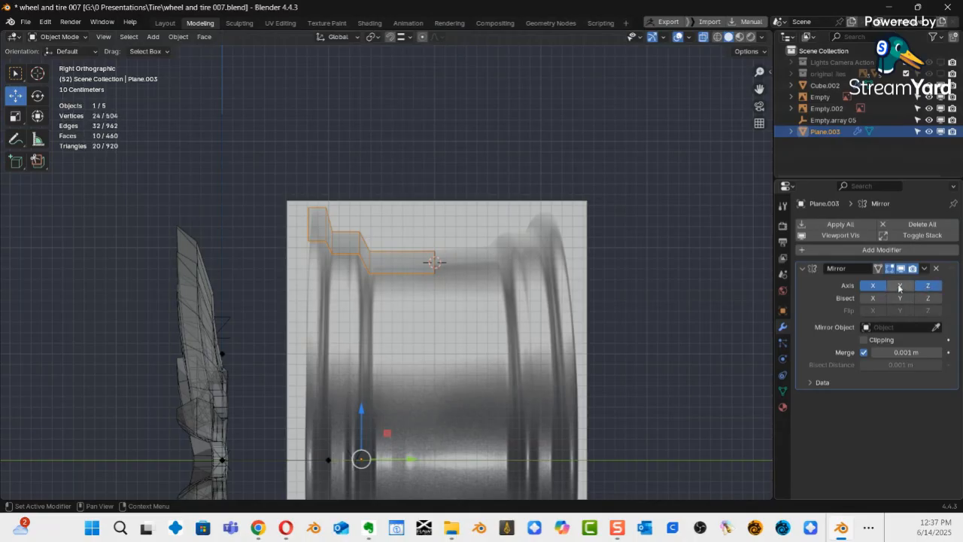
left_click(928, 286)
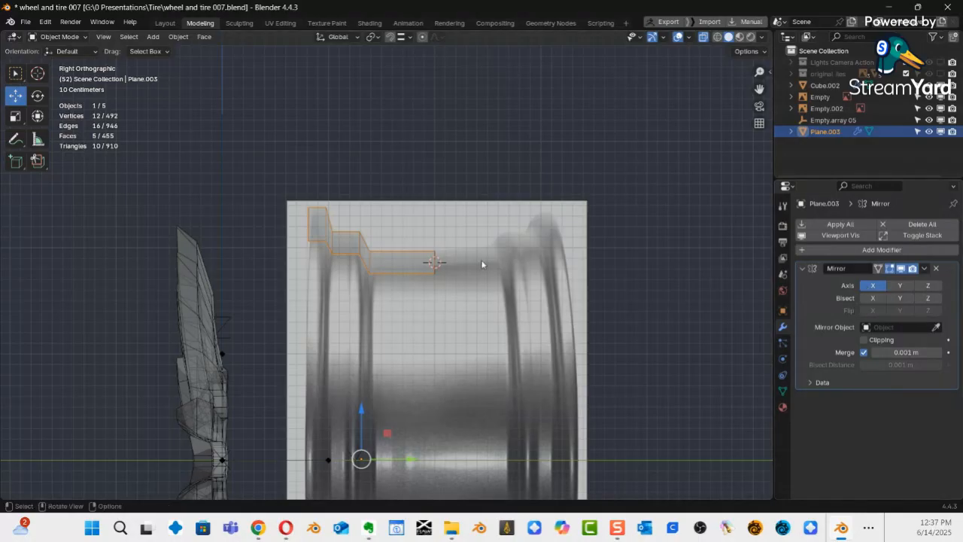
Set the profile's origin to the 3D cursor and mirror it across the Y axis only.
right_click(385, 259)
mouse_move(385, 260)
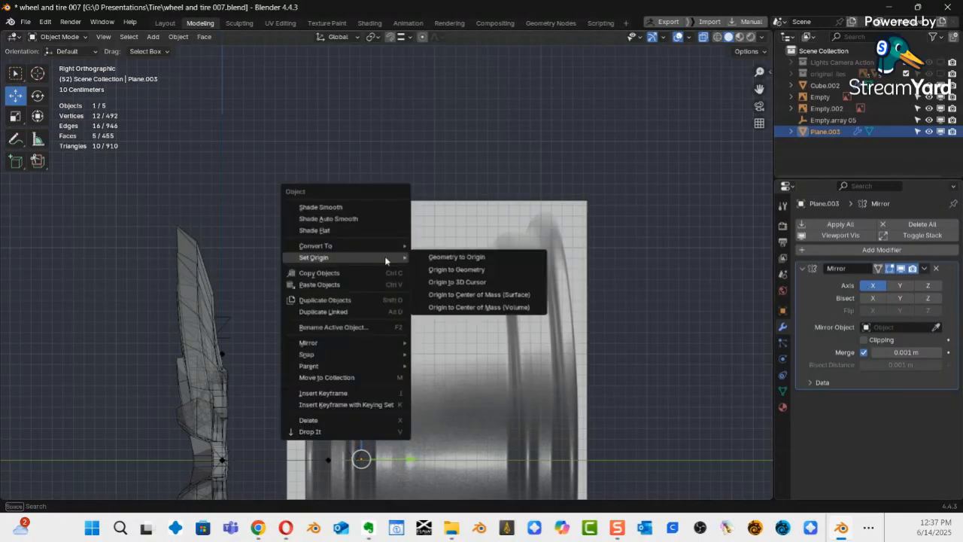
left_click(459, 281)
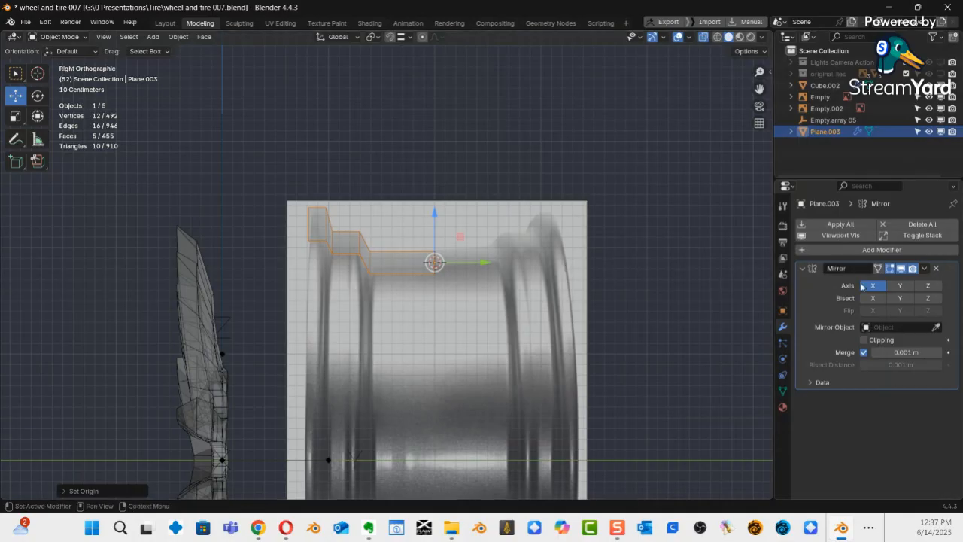
left_click(872, 286)
left_click(900, 286)
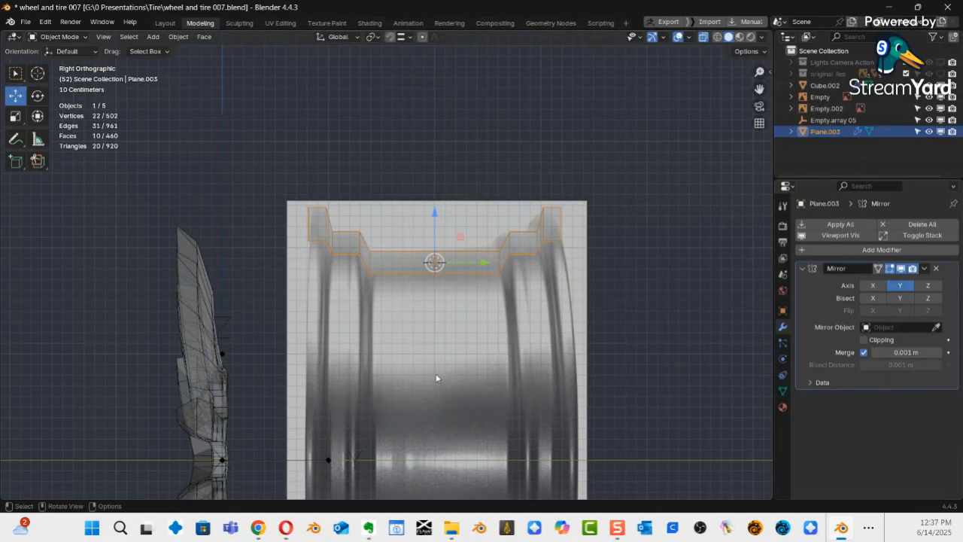
Add a sphere-shaped empty at the 3D cursor.
middle_click_drag(458, 368, 396, 399, "ctrl")
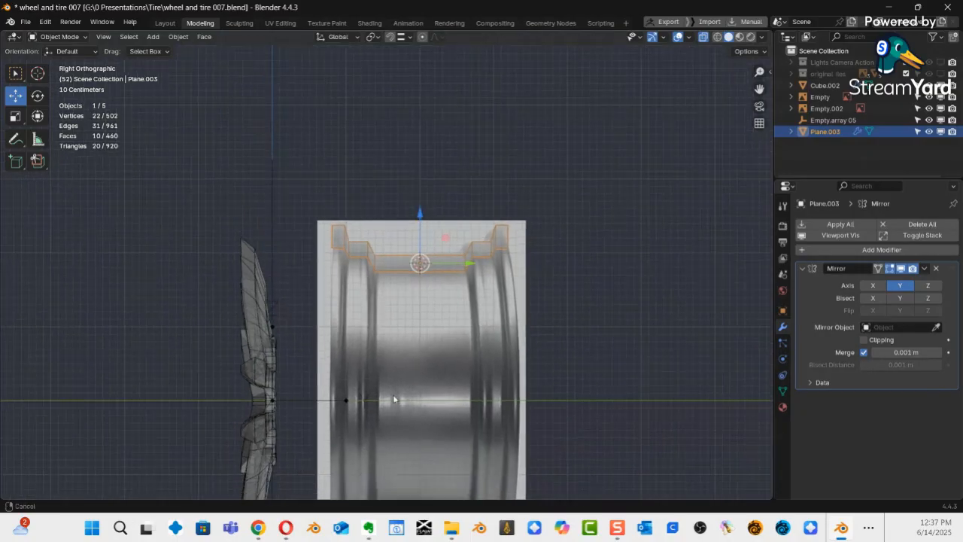
middle_click_drag(428, 372, 419, 287, "shift")
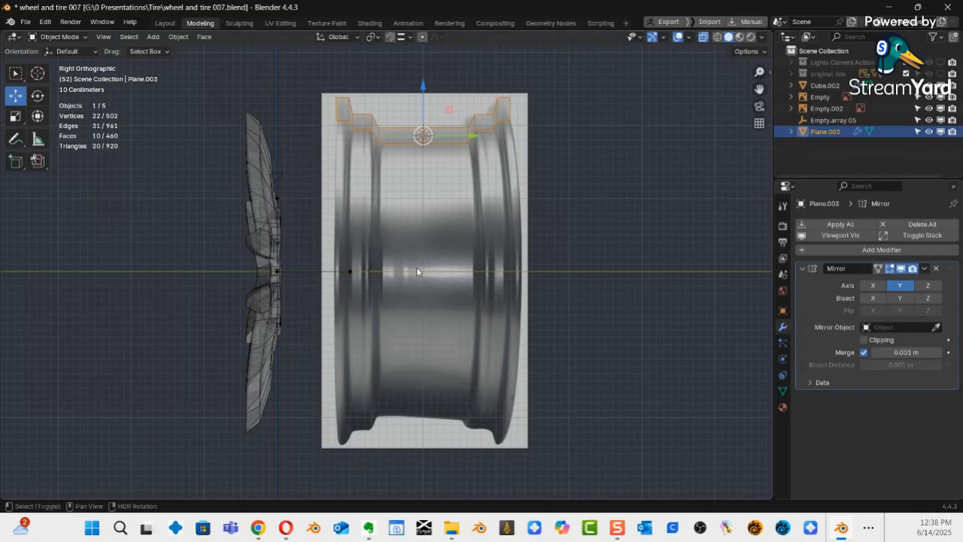
key("shift+a")
mouse_move(416, 269)
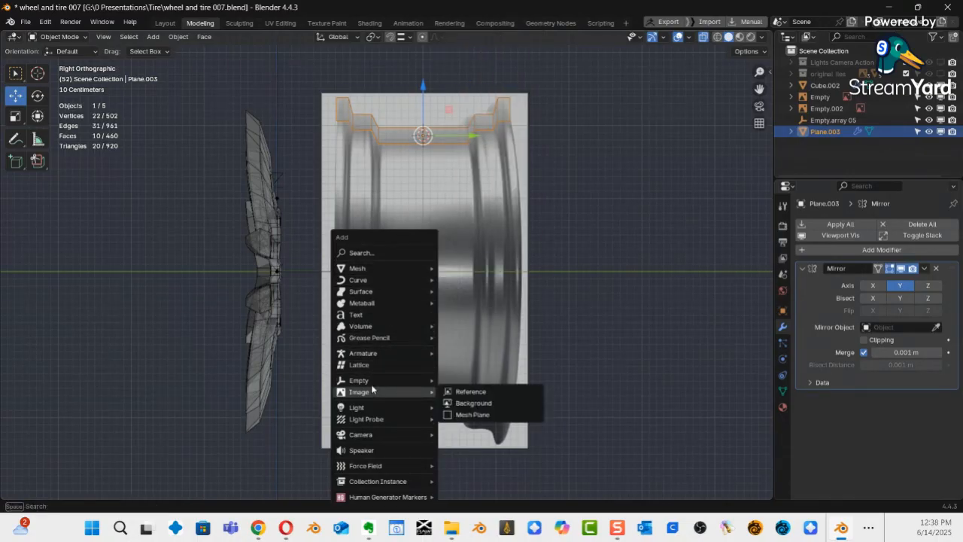
mouse_move(373, 384)
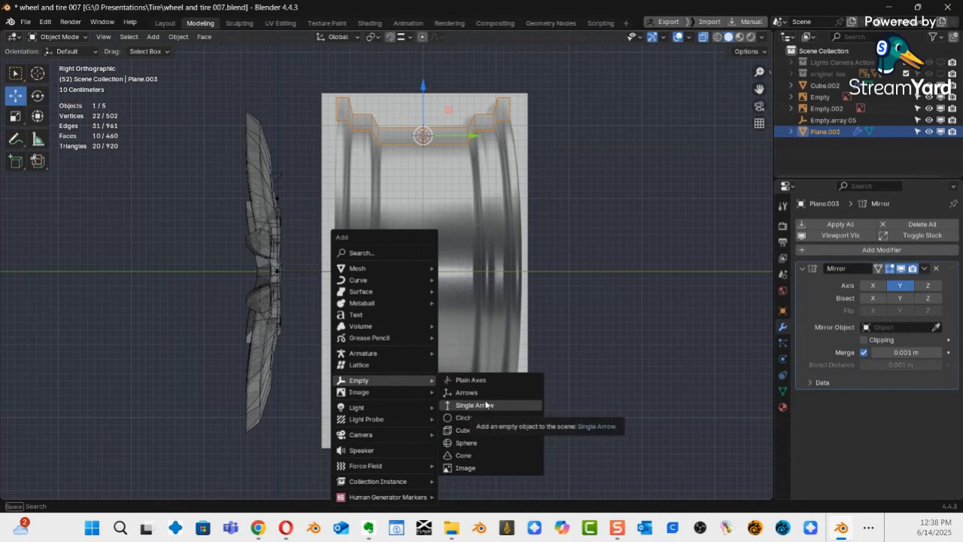
left_click(468, 450)
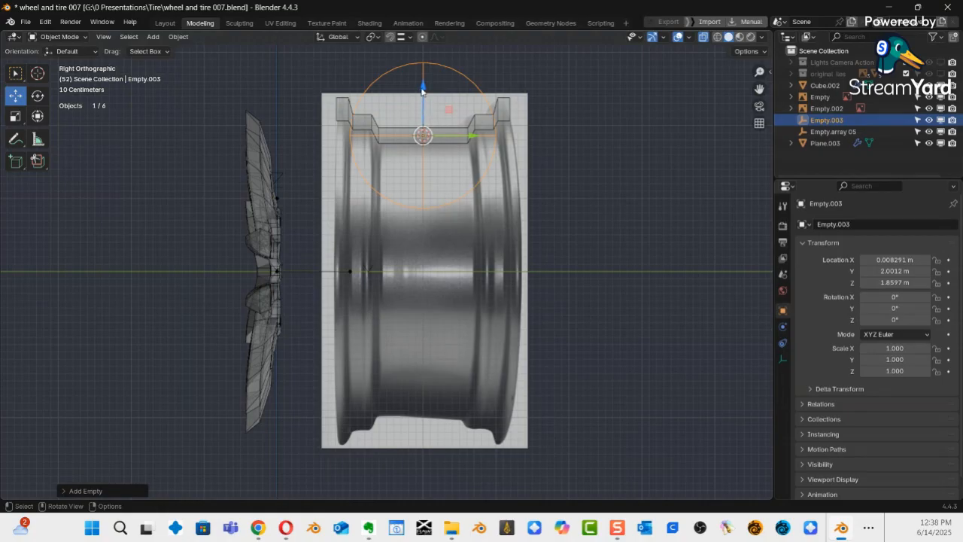
Lower the new empty to the barrel's centre axis and set its Z location to 0 m.
left_click_drag(422, 89, 432, 228)
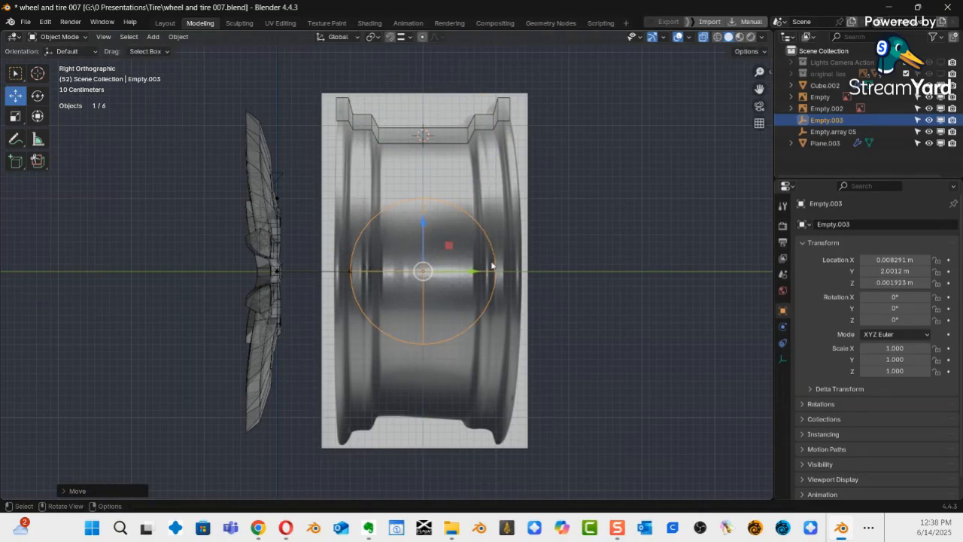
left_click(770, 71)
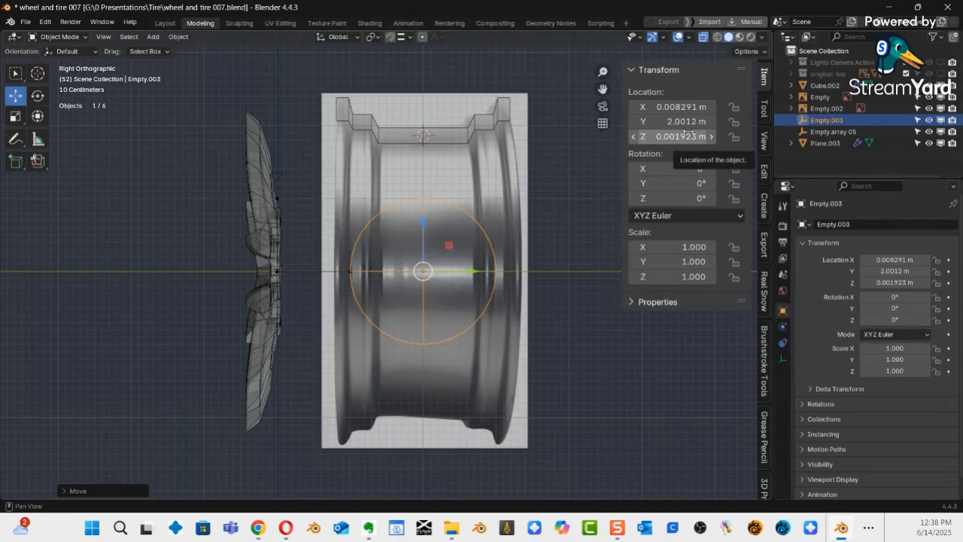
left_click(677, 139)
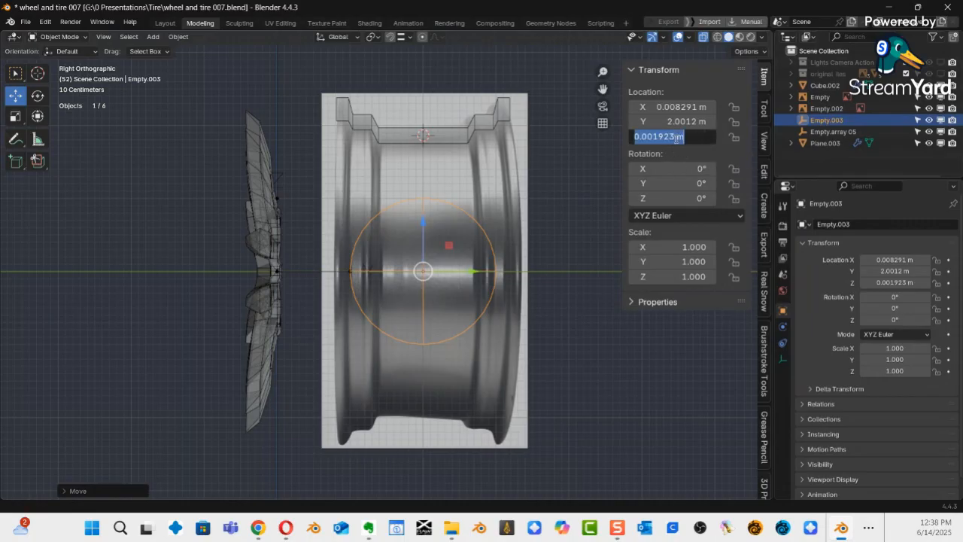
type("0")
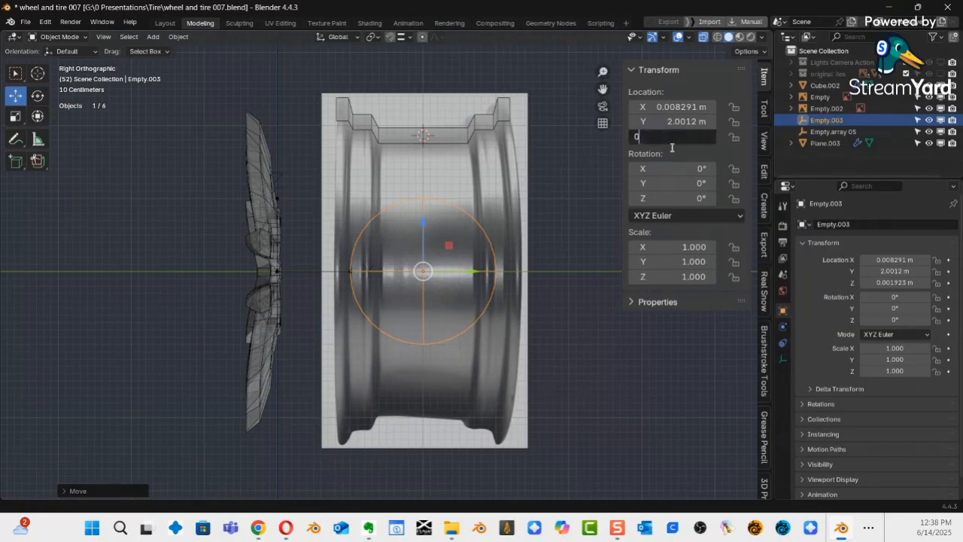
key("Return")
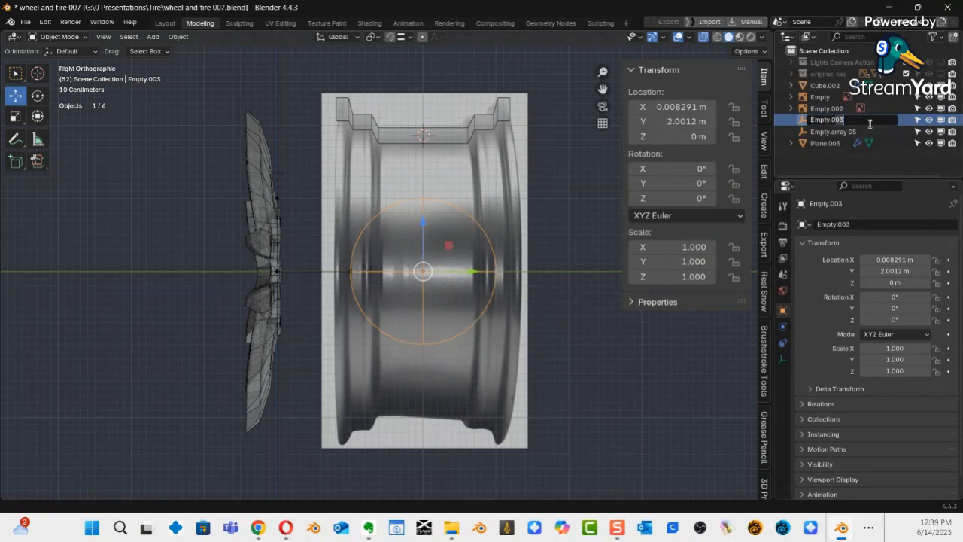
Rename the new empty as Empty.0array hub.
key("BackSpace")
key("BackSpace")
type("arr")
type("ay hub")
key("Return")
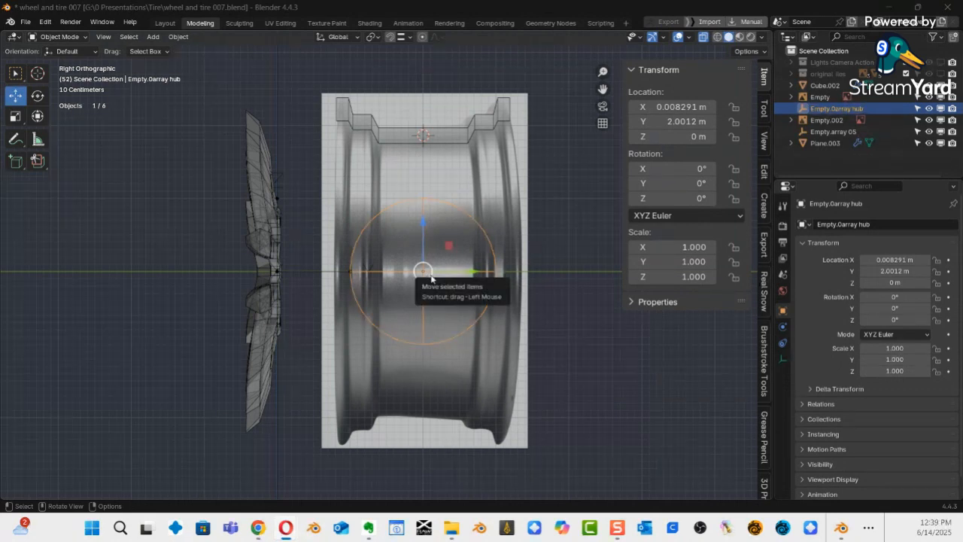
Apply rotation and scale to the mirrored rim profile.
middle_click_drag(440, 270, 373, 255)
left_click(369, 166)
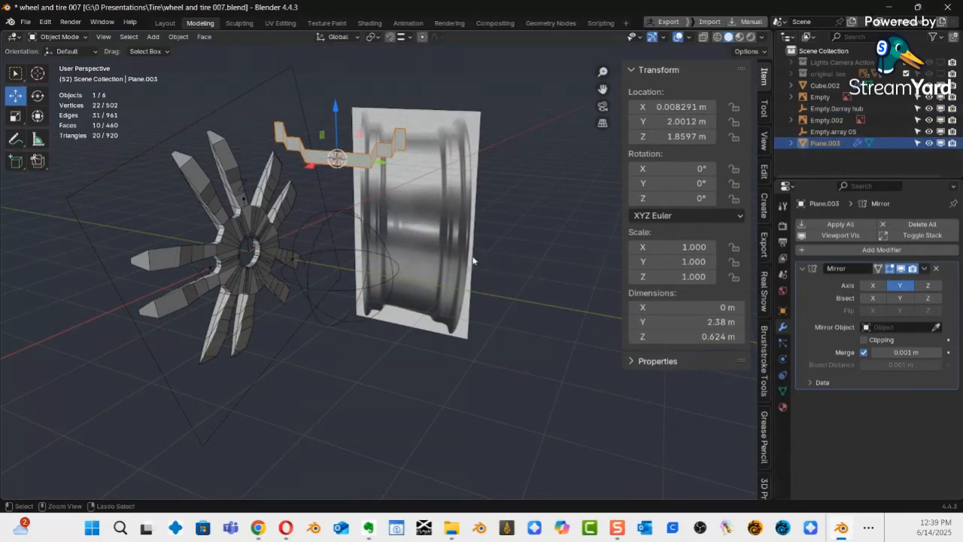
key("ctrl+a")
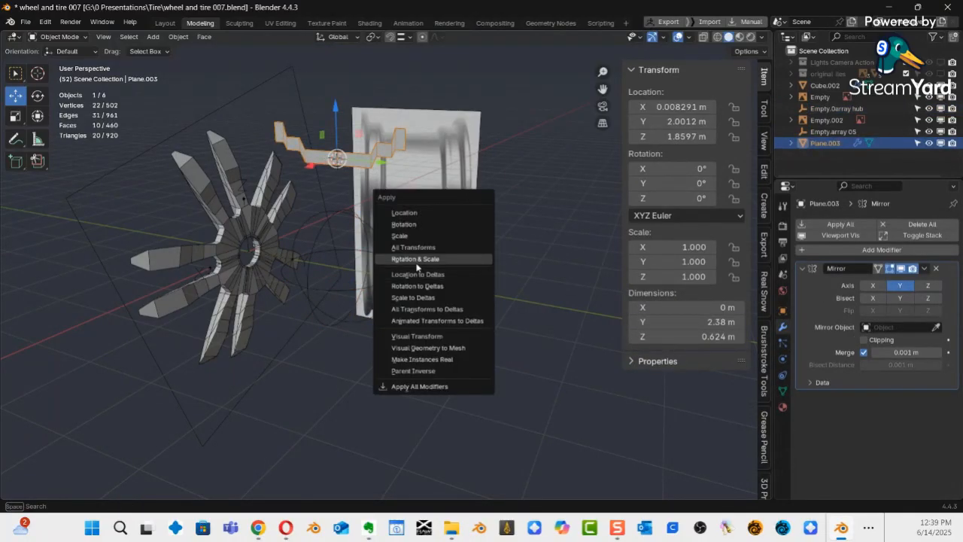
left_click(416, 259)
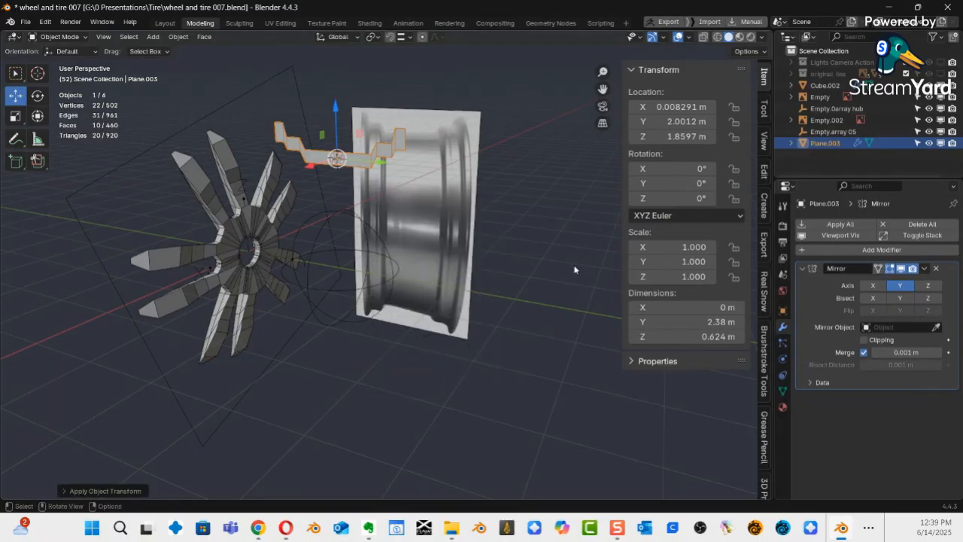
Add a Screw modifier to the rim profile, using Empty.0array hub as the axis object and Y as the axis.
left_click(803, 268)
left_click(823, 249)
mouse_move(823, 256)
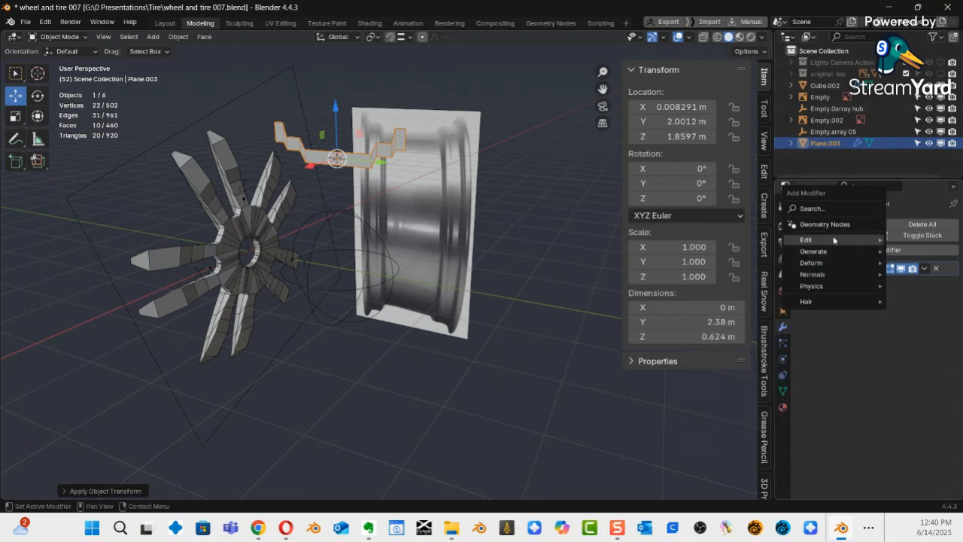
mouse_move(833, 238)
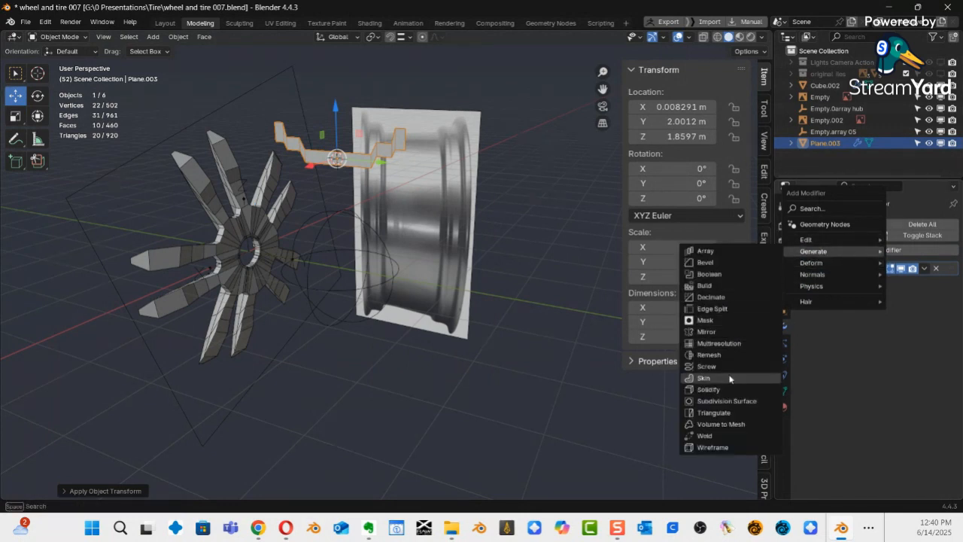
left_click(725, 367)
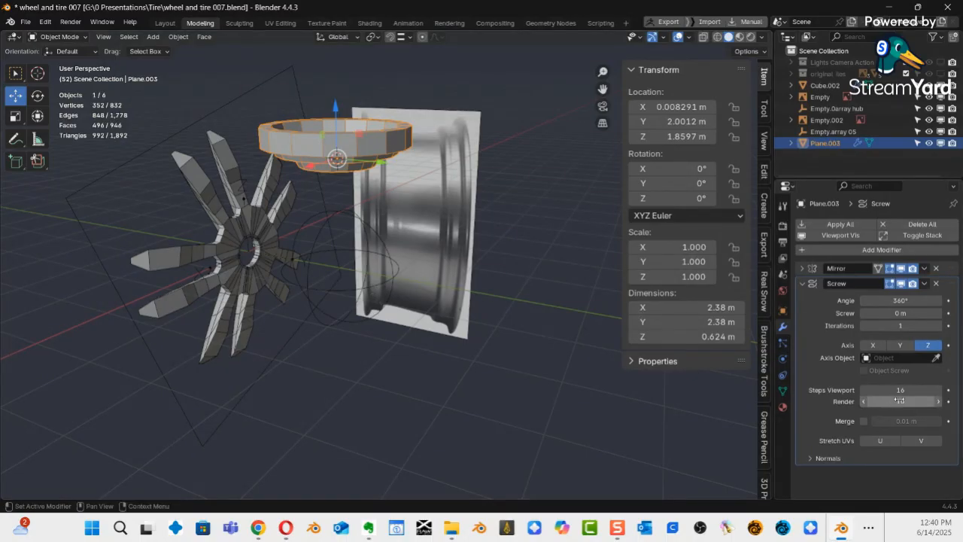
left_click(880, 358)
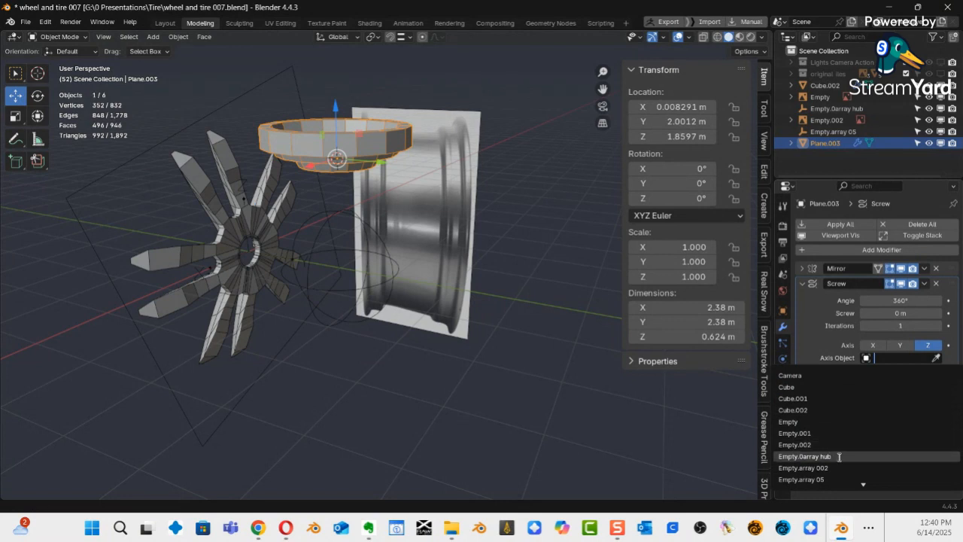
left_click(839, 456)
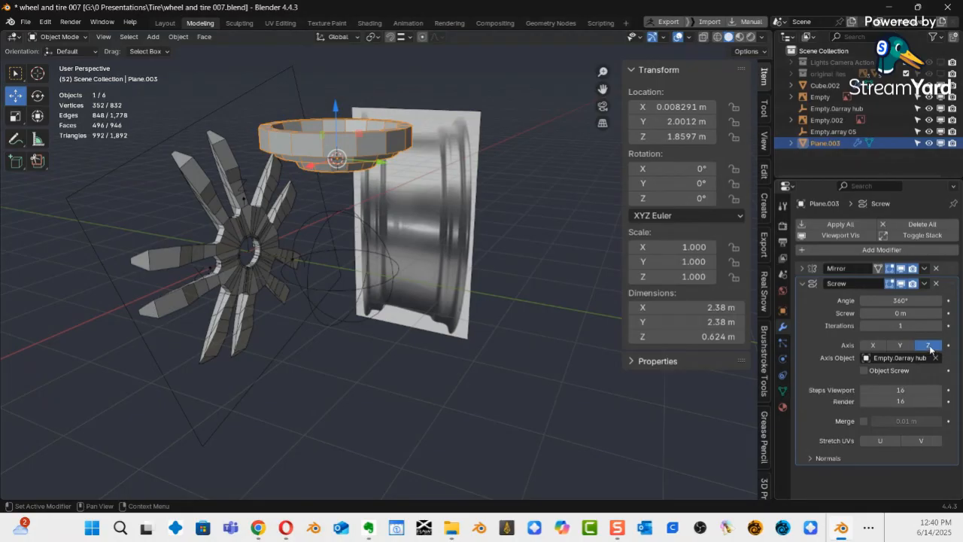
left_click(901, 345)
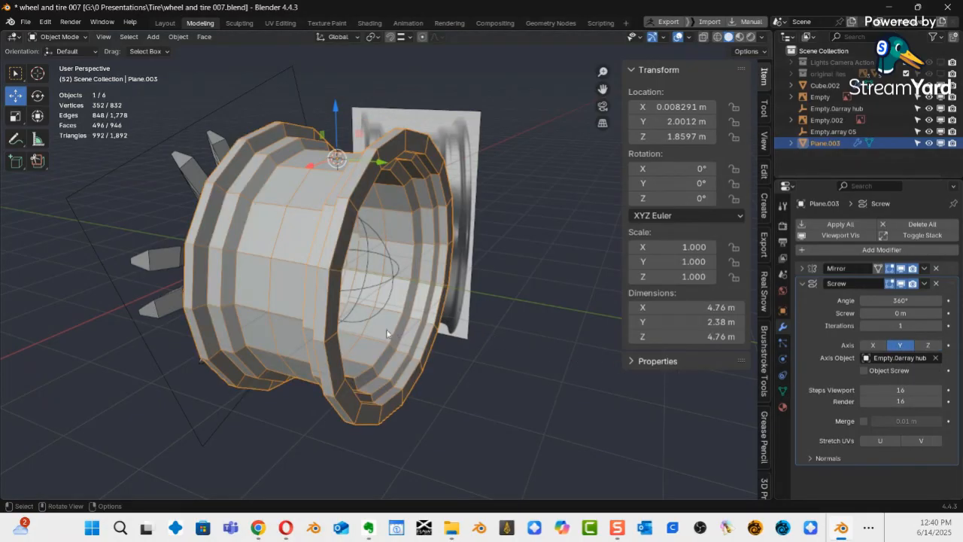
Set the Screw modifier's viewport and render steps both to 111.
middle_click_drag(373, 327, 257, 228)
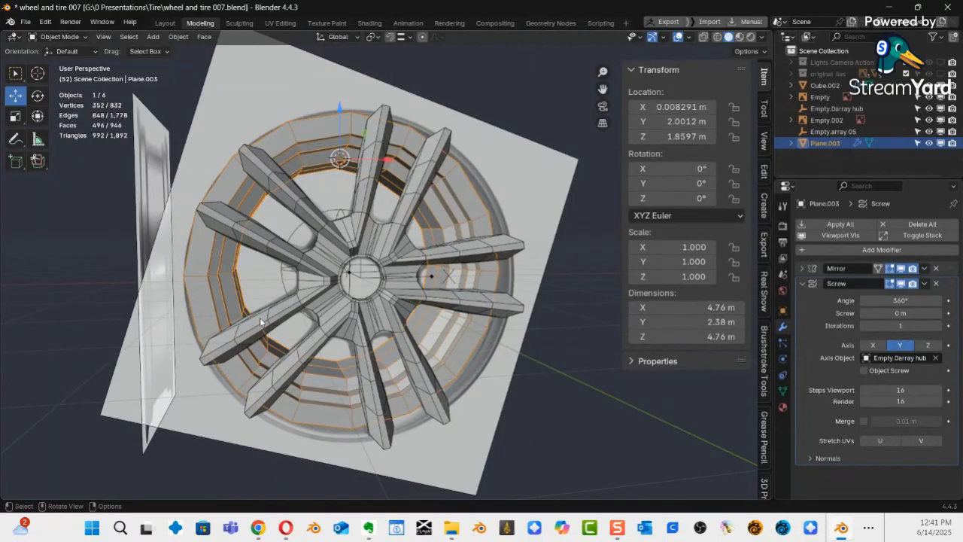
scroll(343, 256, "up", 5)
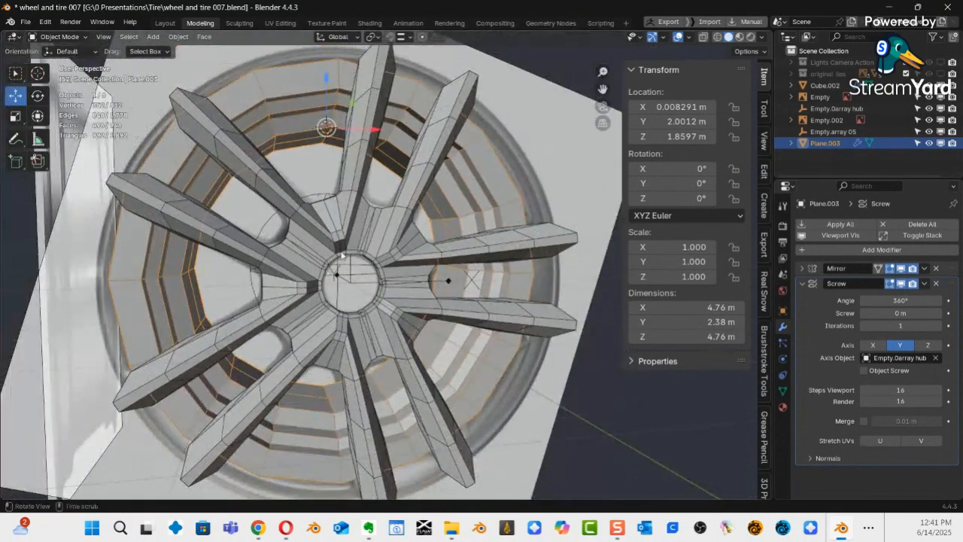
middle_click_drag(342, 256, 297, 291)
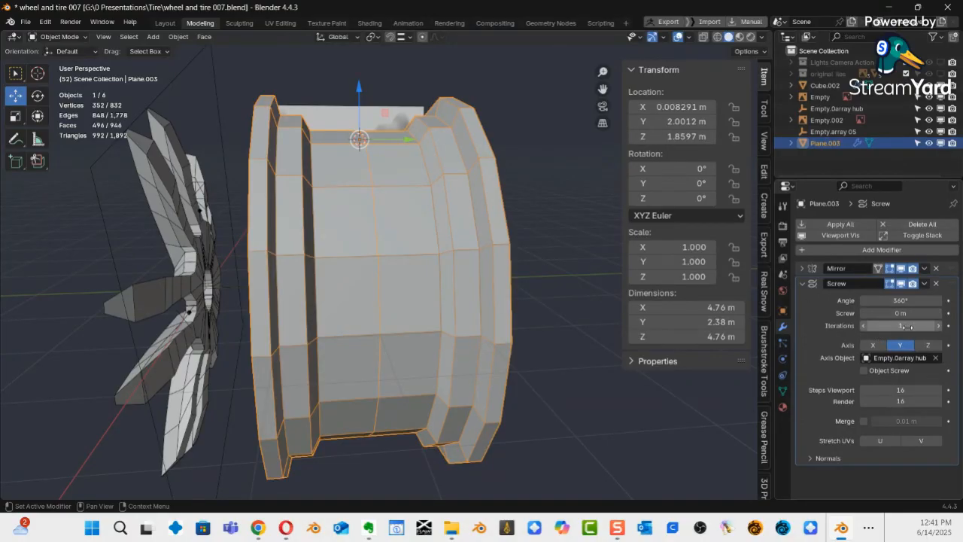
mouse_move(901, 326)
left_mouse_down()
mouse_move(934, 326)
mouse_move(920, 327)
left_mouse_up()
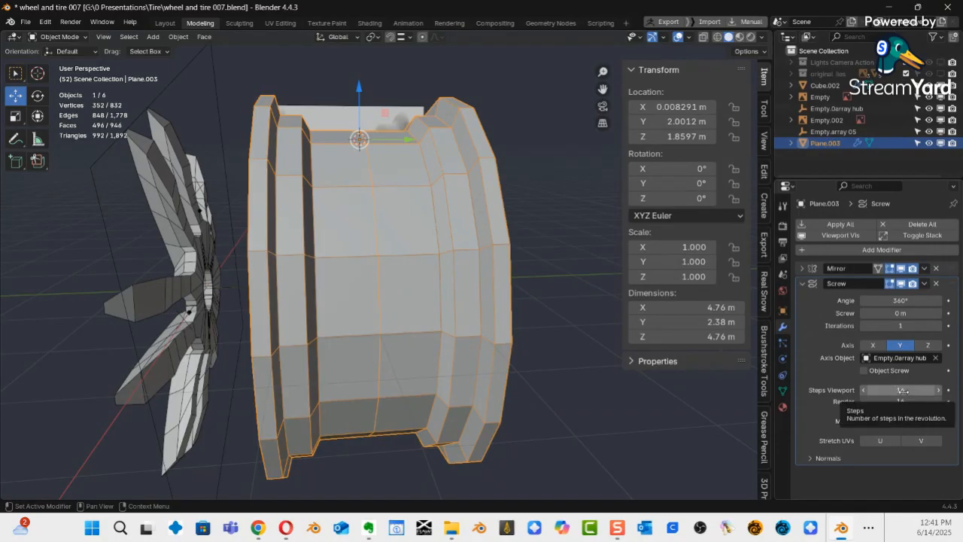
left_click_drag(901, 391, 956, 394)
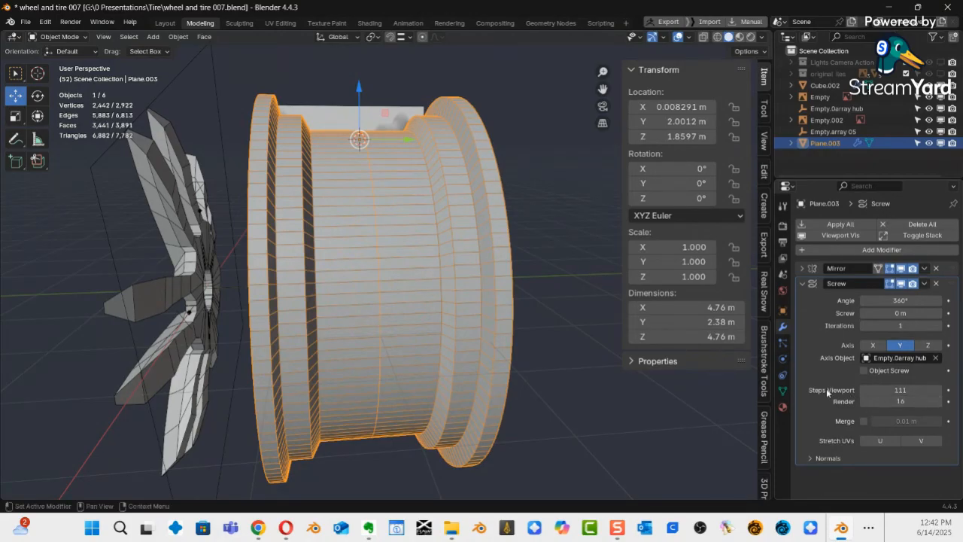
middle_click_drag(419, 341, 278, 295)
left_click(903, 402)
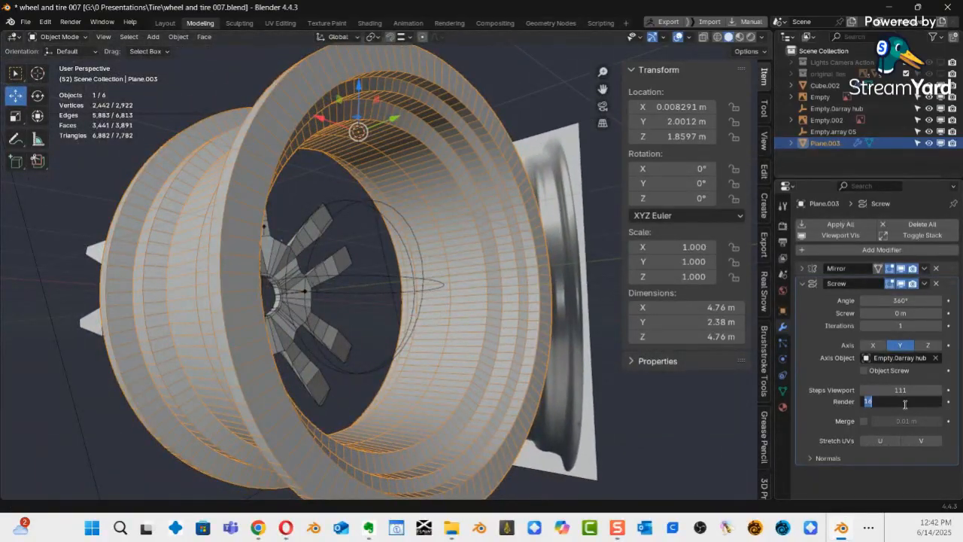
type("111")
key("Return")
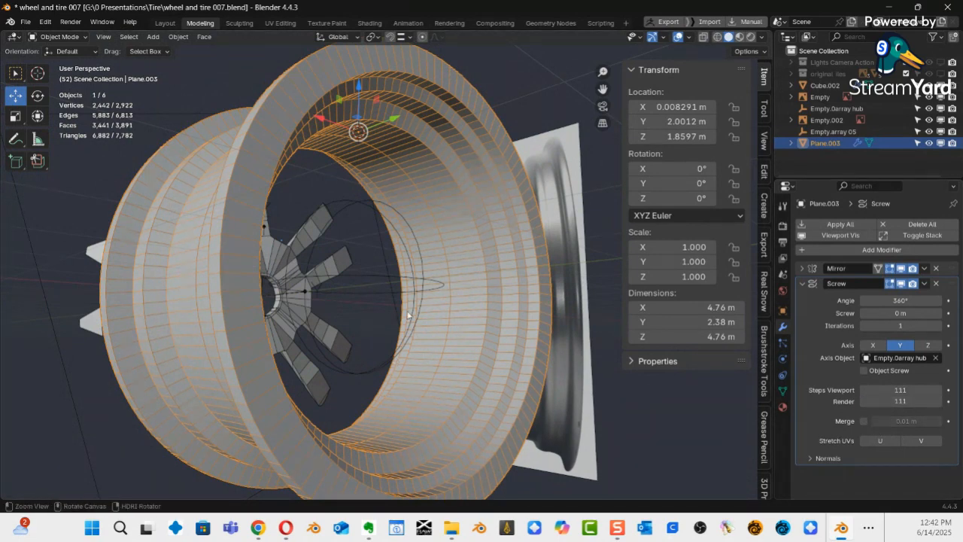
Parent Empty.0array hub to the revolved rim, keeping its transform.
middle_click_drag(408, 315, 461, 300)
middle_click_drag(490, 310, 413, 293)
left_click(410, 280)
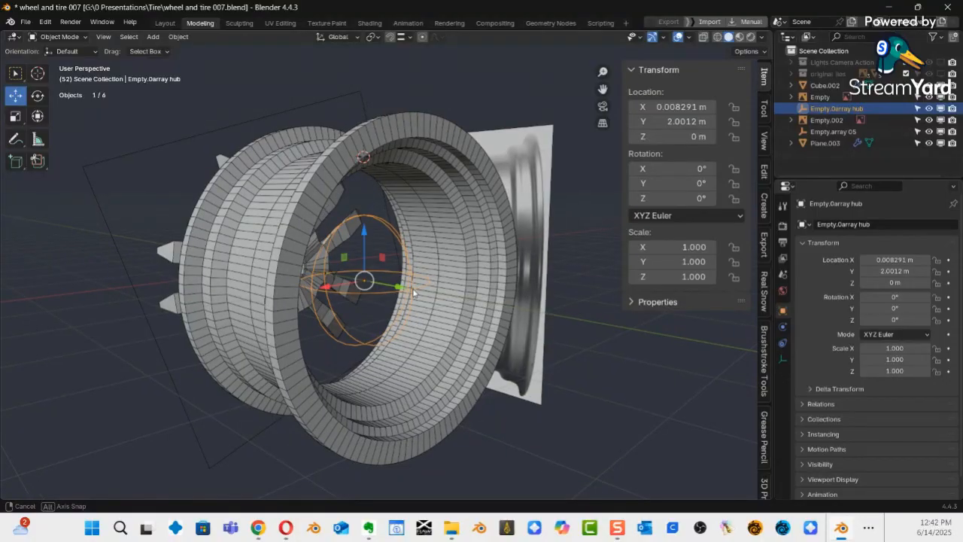
left_click(402, 146, "shift")
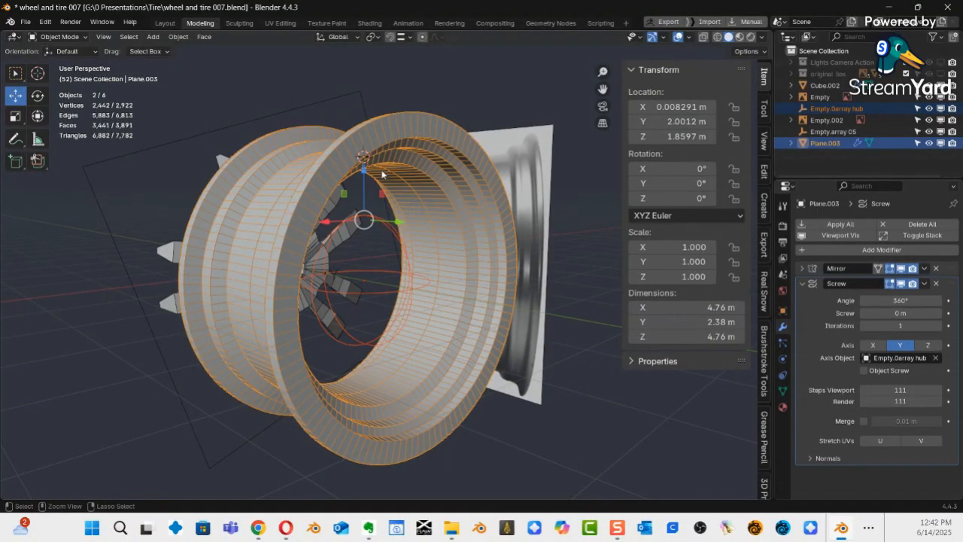
key("ctrl+p")
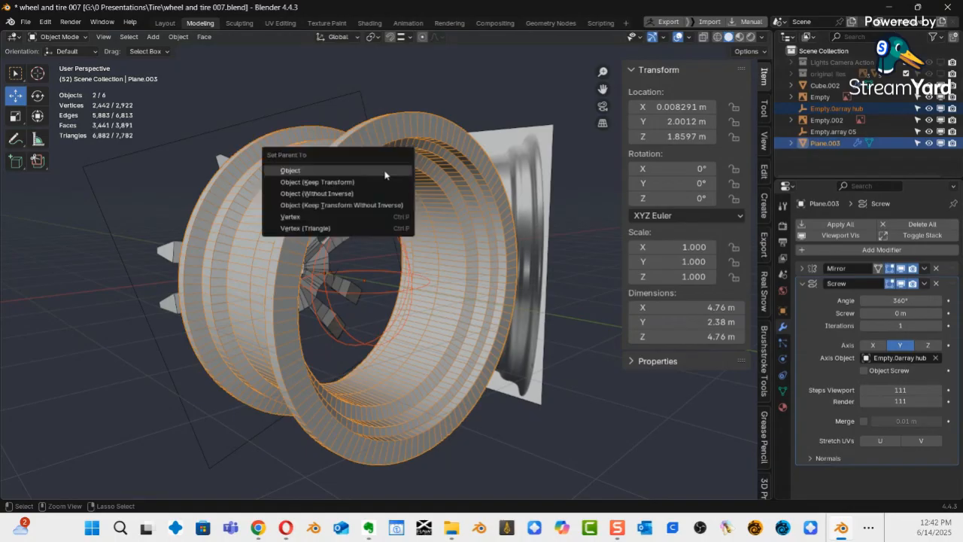
left_click(340, 182)
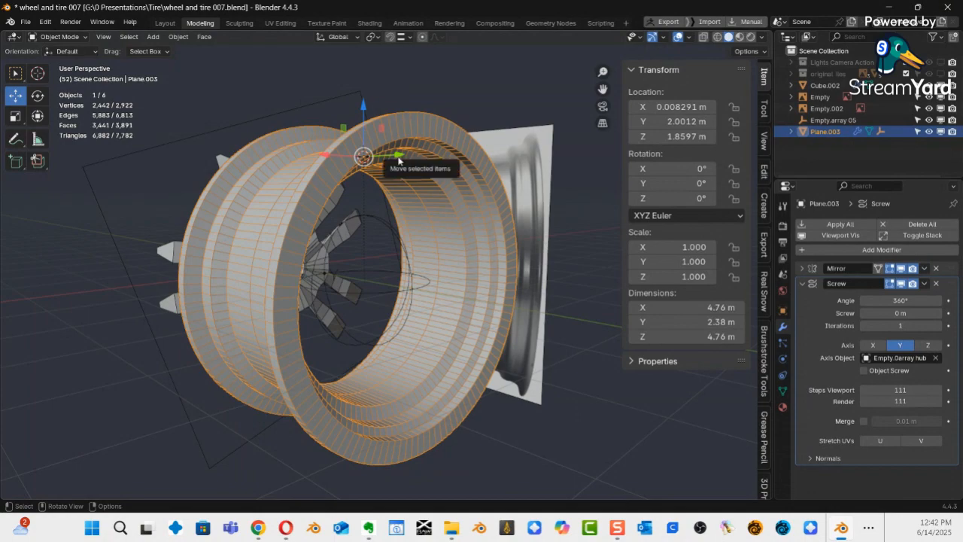
Slide the rim along the Y axis to about 0.81 m, placing it around the spokes.
left_click_drag(399, 160, 360, 154)
middle_click_drag(350, 317, 376, 242)
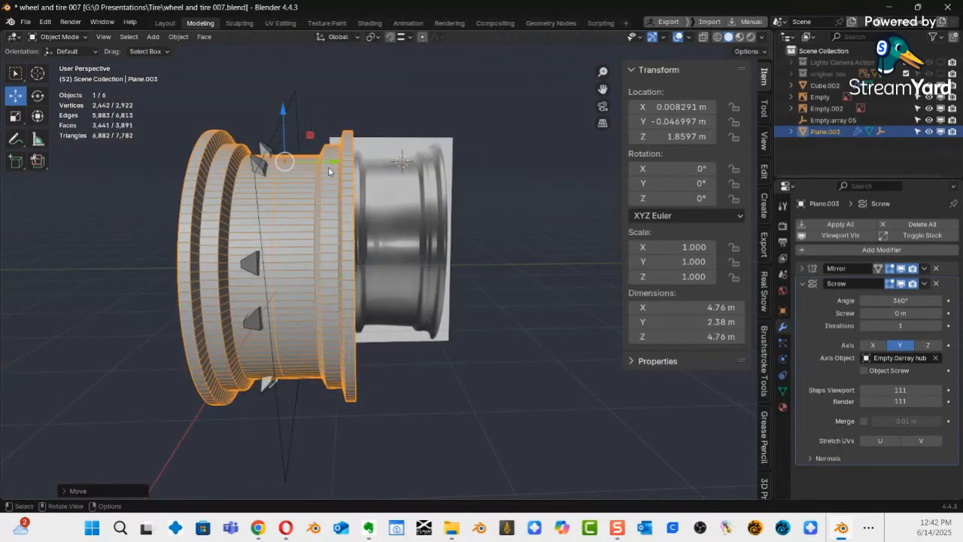
left_click_drag(339, 164, 387, 168)
middle_click_drag(387, 168, 404, 208)
scroll(267, 243, "up", 3)
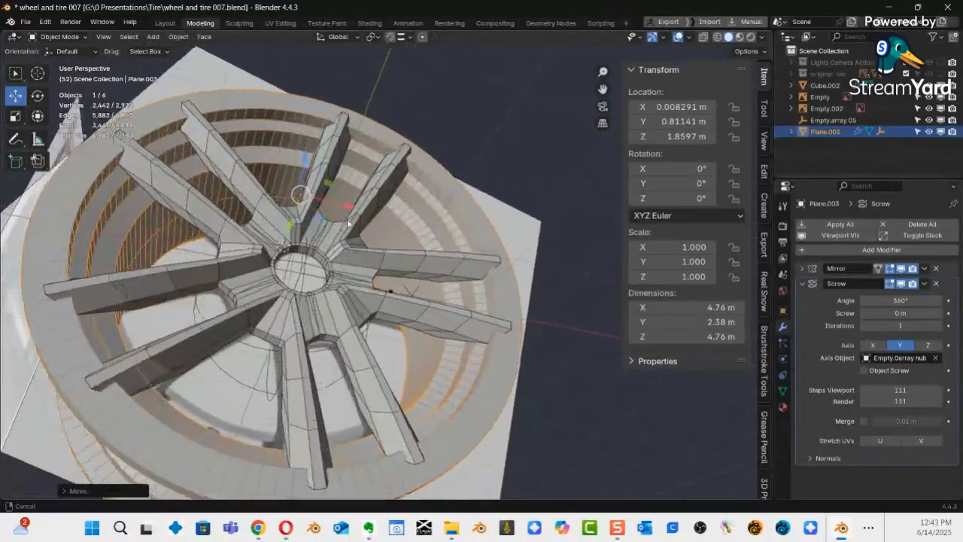
middle_click_drag(267, 244, 313, 225)
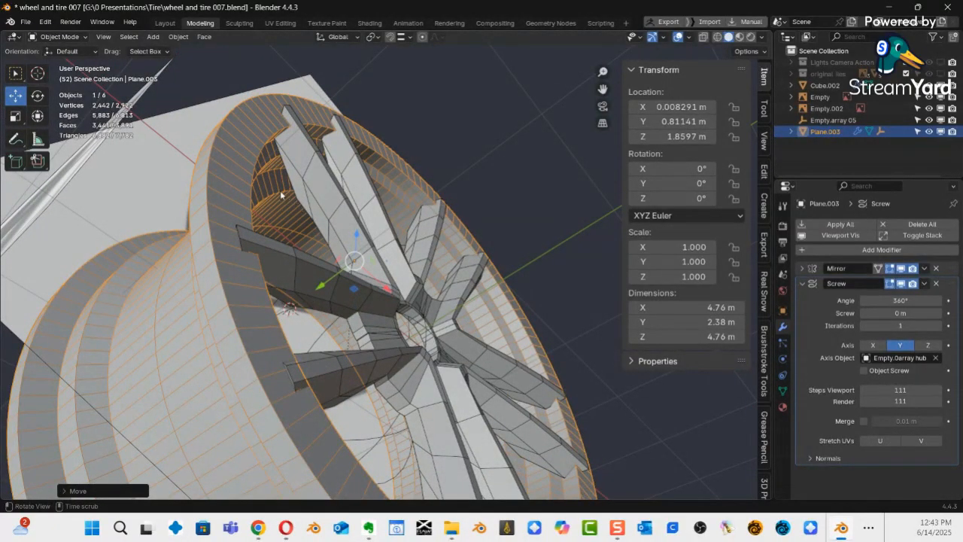
Open the spoke mesh (Cube.002) in Edit Mode and select all of its geometry.
middle_click_drag(303, 203, 262, 262)
left_click(290, 298)
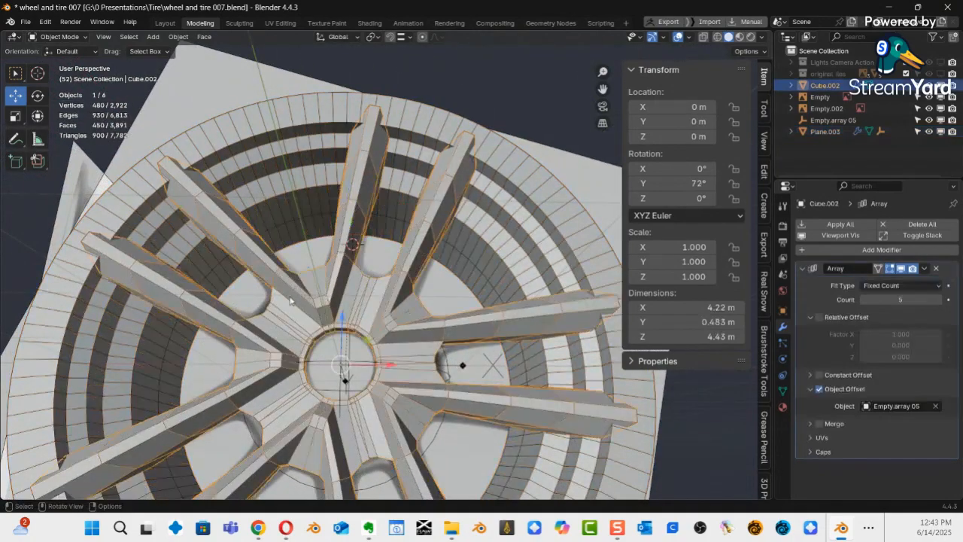
key("ctrl+Tab")
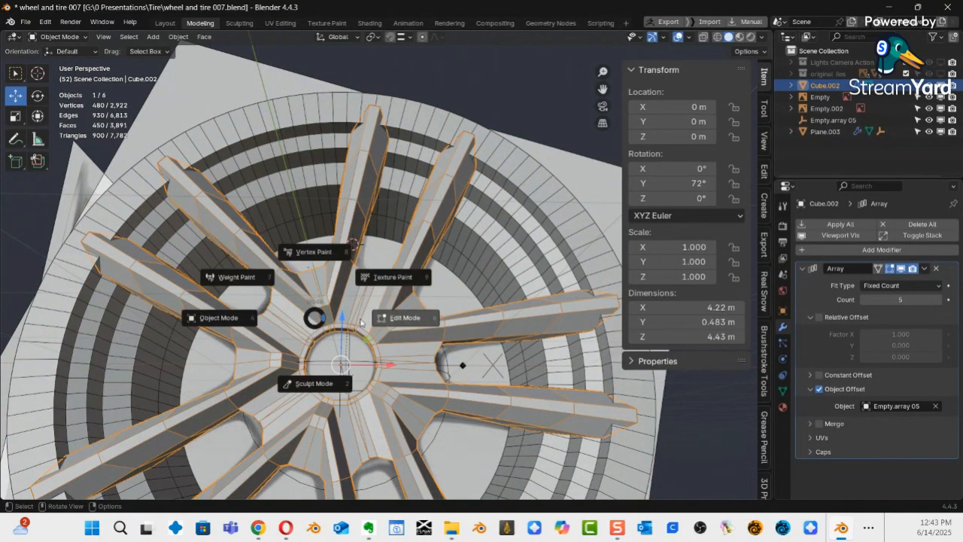
left_click(407, 323)
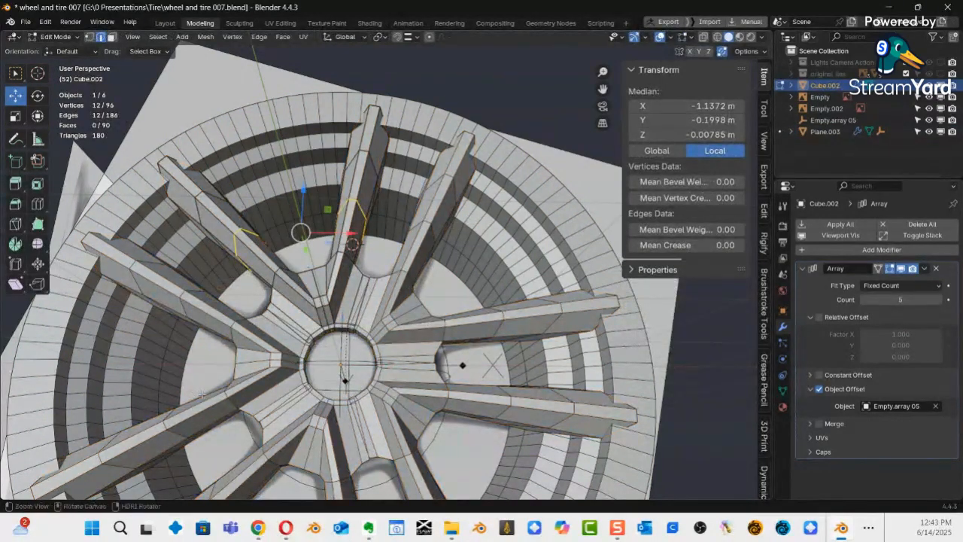
middle_click_drag(202, 394, 325, 298)
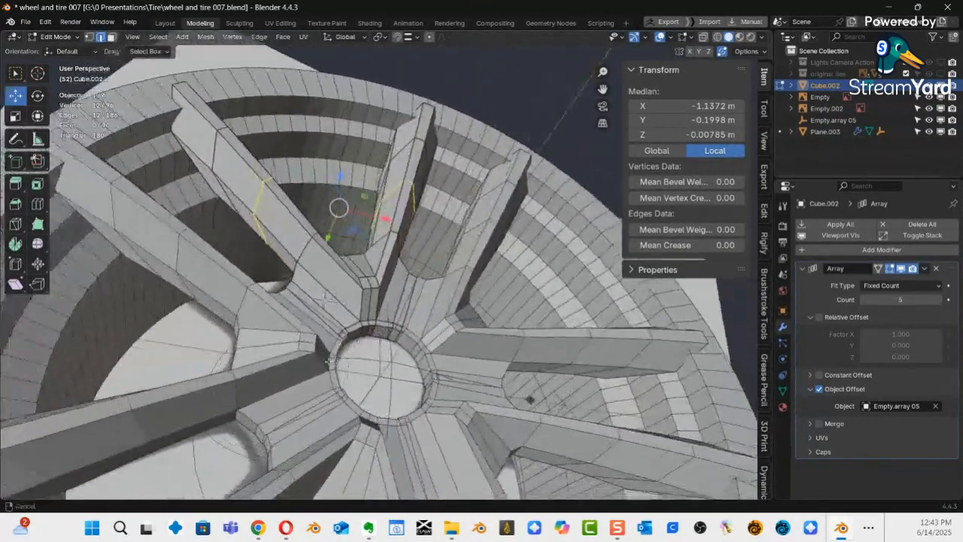
middle_click_drag(329, 361, 356, 349, "shift")
key("alt+a")
key("a")
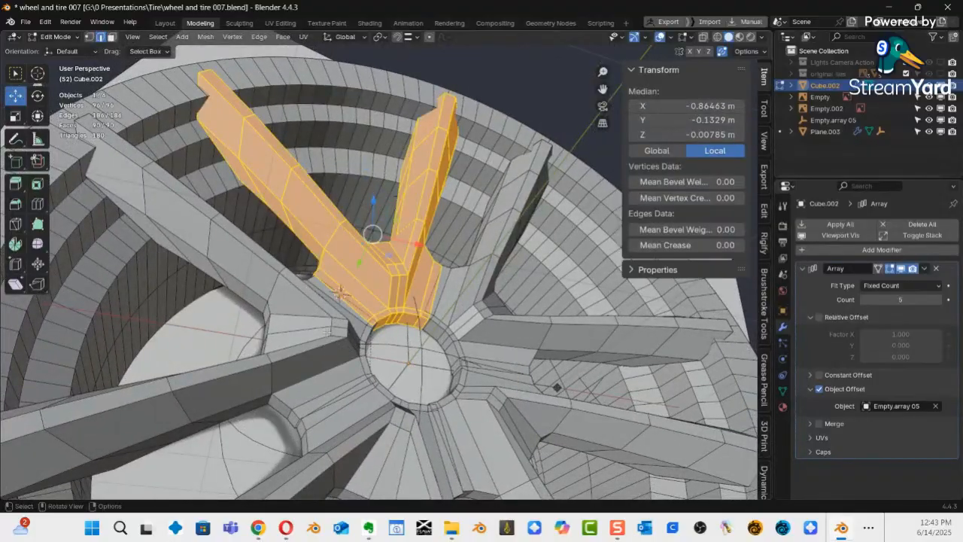
Turn on X-ray display and select the single crosswise edge on the back side of one spoke.
middle_click_drag(212, 272, 306, 283)
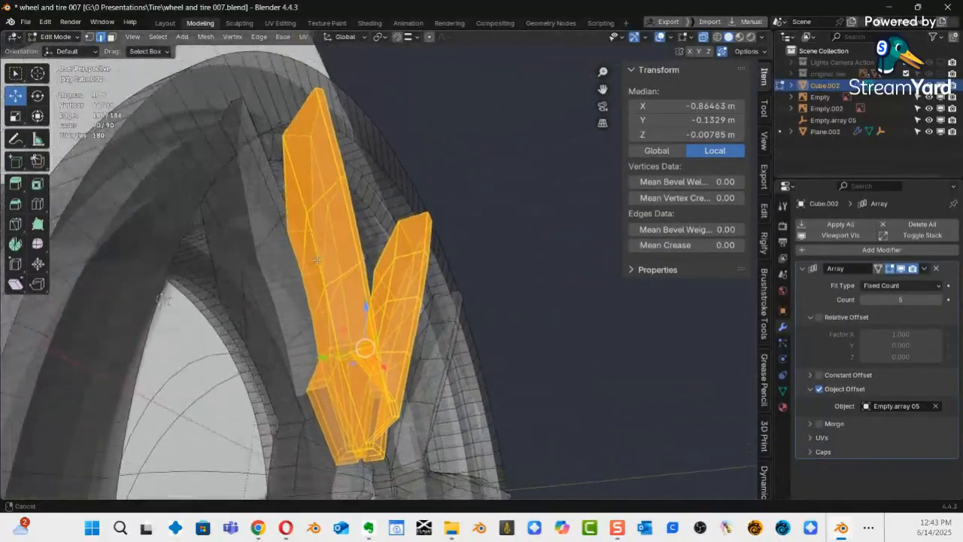
middle_click_drag(341, 293, 394, 229)
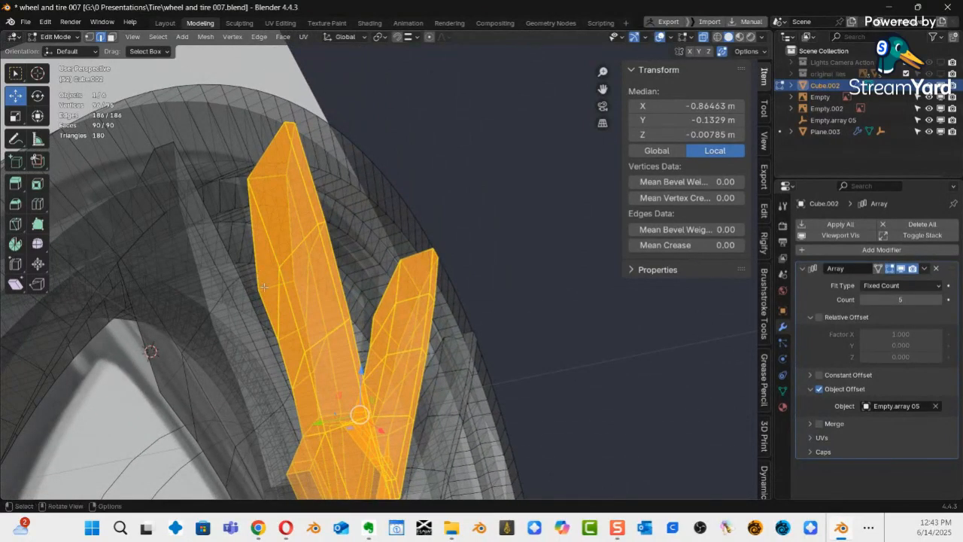
middle_click_drag(265, 286, 359, 294)
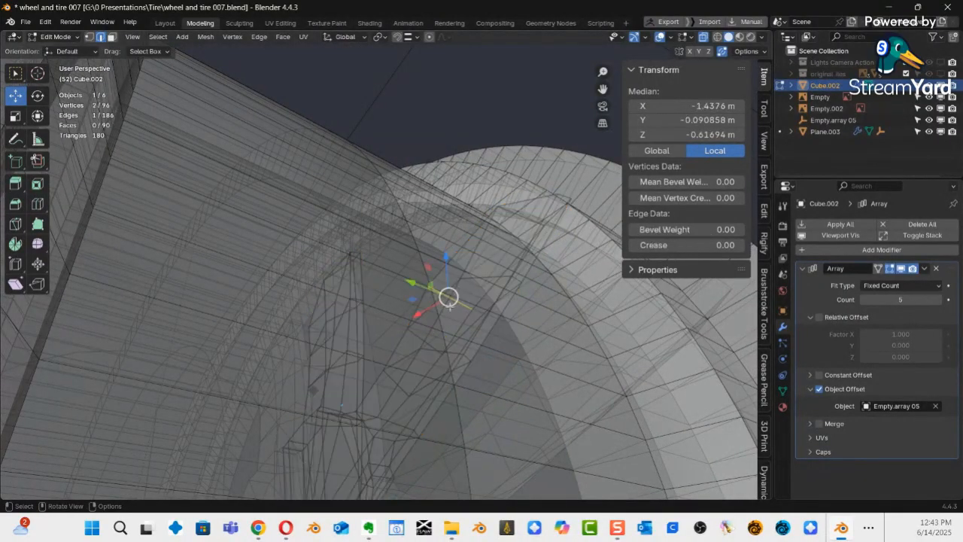
Try the saved Face.002 and Face.003 transform orientations on the selected spoke edge.
middle_click_drag(438, 289, 119, 276)
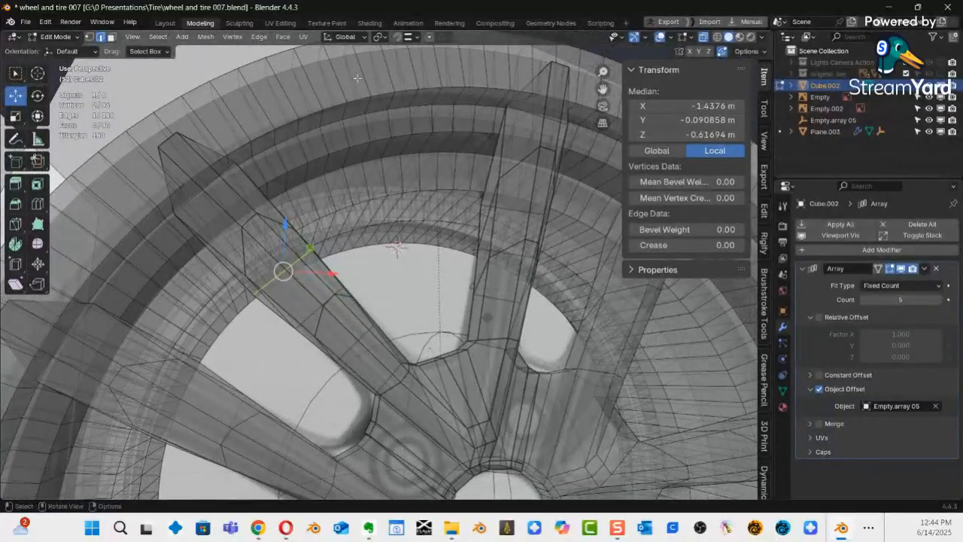
left_click(348, 37)
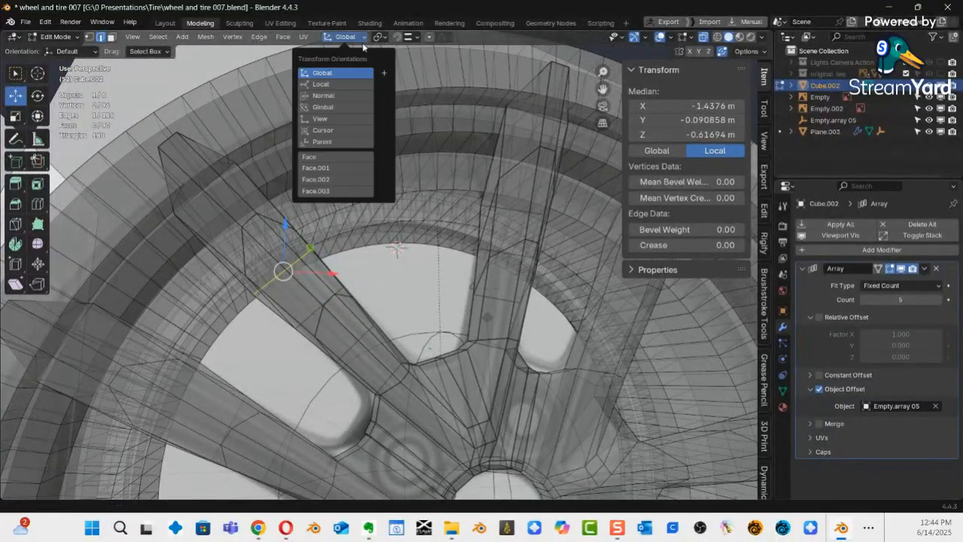
left_click(339, 181)
middle_click_drag(316, 230, 498, 330)
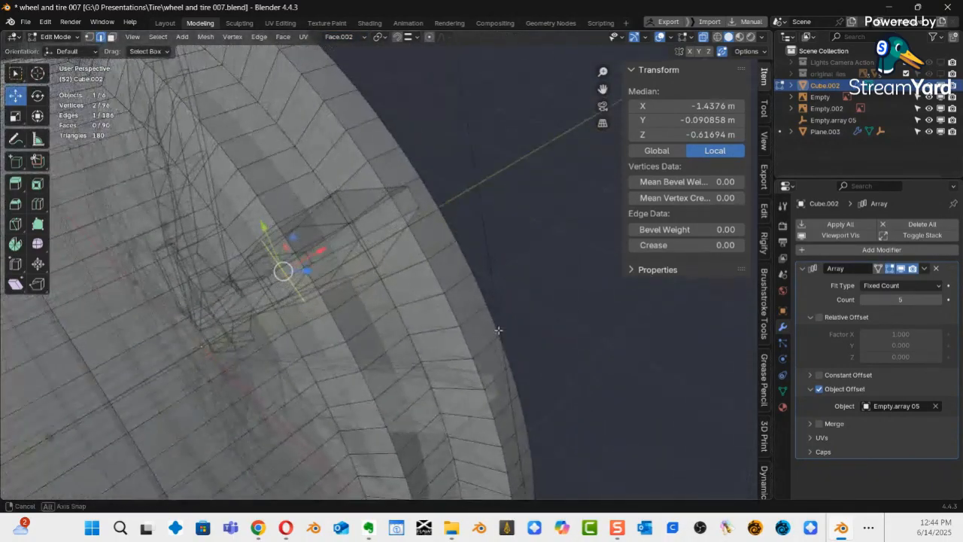
left_click(357, 38)
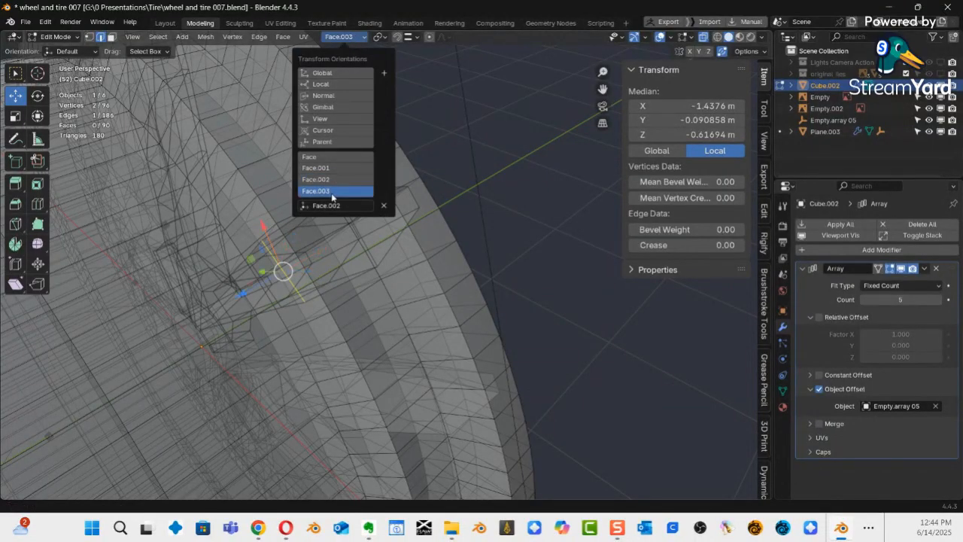
middle_click_drag(323, 248, 160, 259)
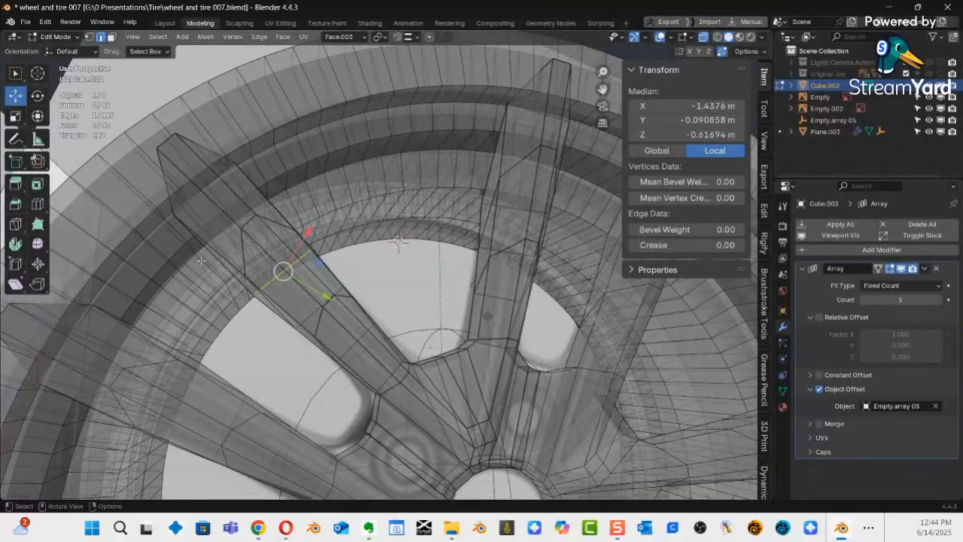
Select the long narrow front face of the spoke and create a custom transform orientation from its Normal orientation.
key("alt+a")
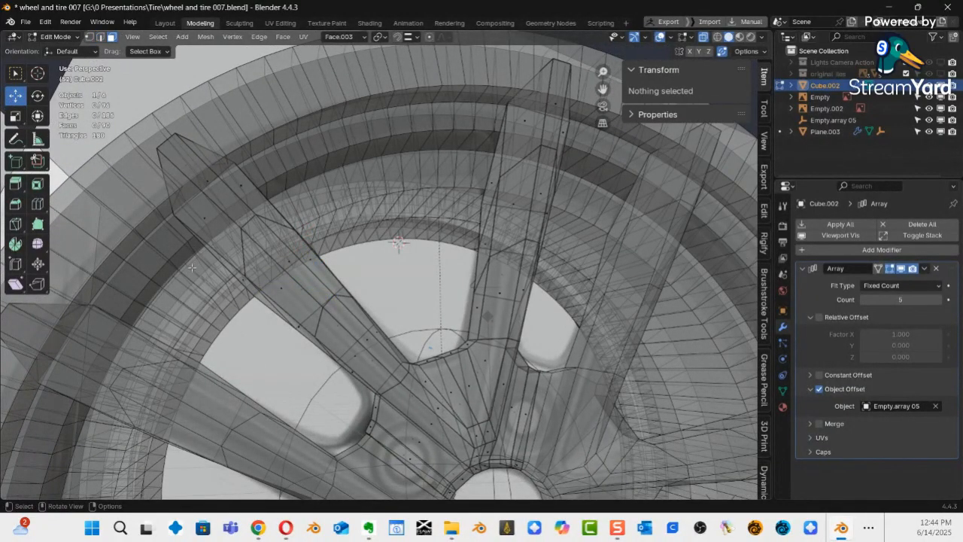
left_click(292, 260)
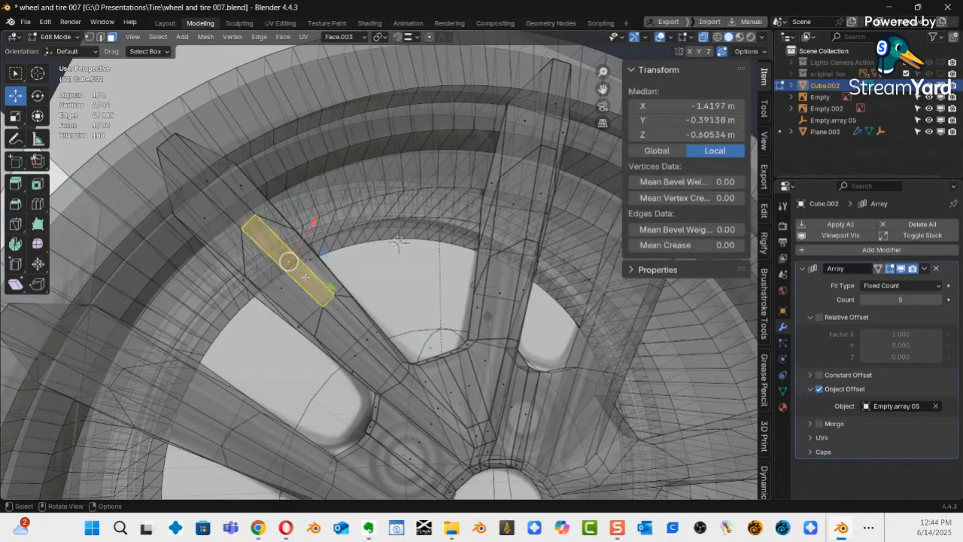
left_click(365, 39)
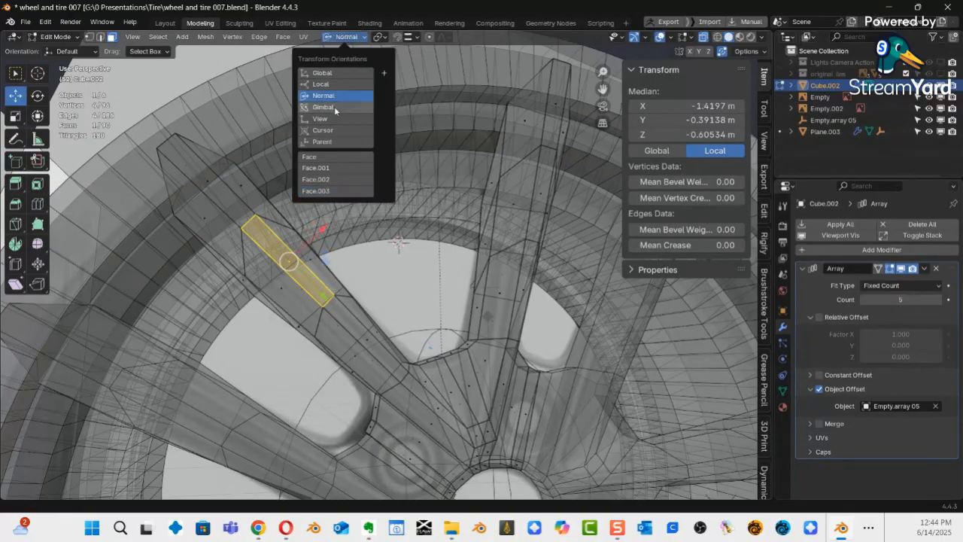
middle_click_drag(351, 313, 386, 312)
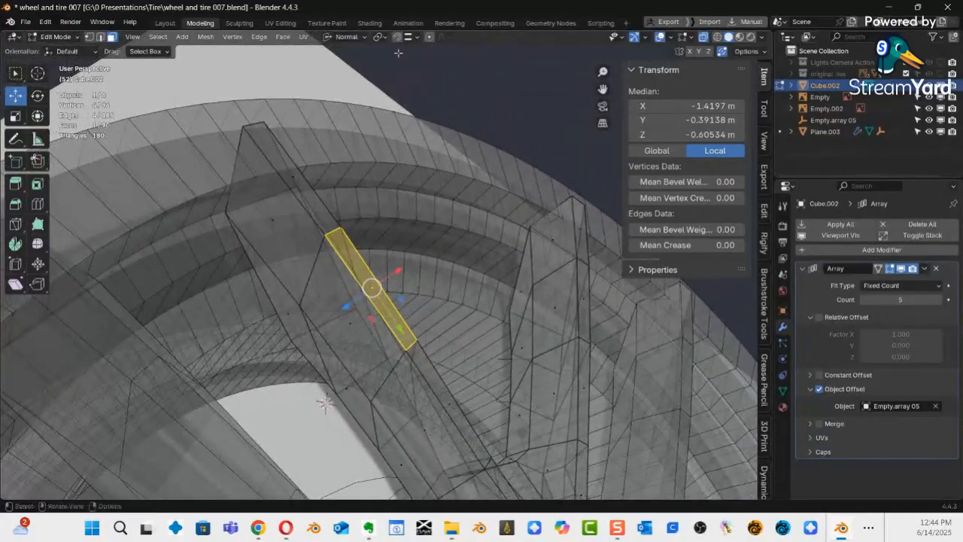
left_click(361, 39)
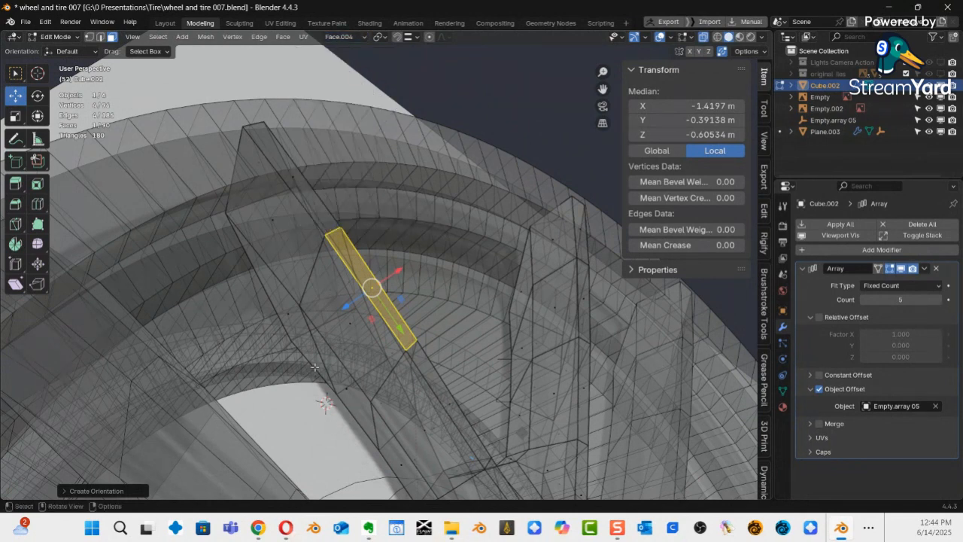
Move the spoke's crosswise back edge about 0.32 m outward toward the rim along the Y axis of Face.004.
middle_click_drag(335, 362, 368, 348)
middle_click_drag(296, 275, 48, 475)
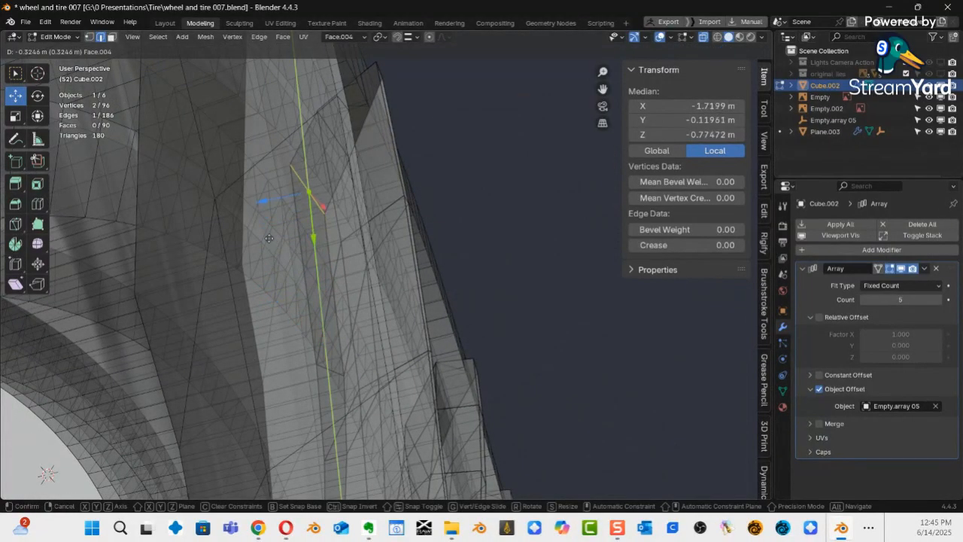
middle_click_drag(265, 308, 240, 328)
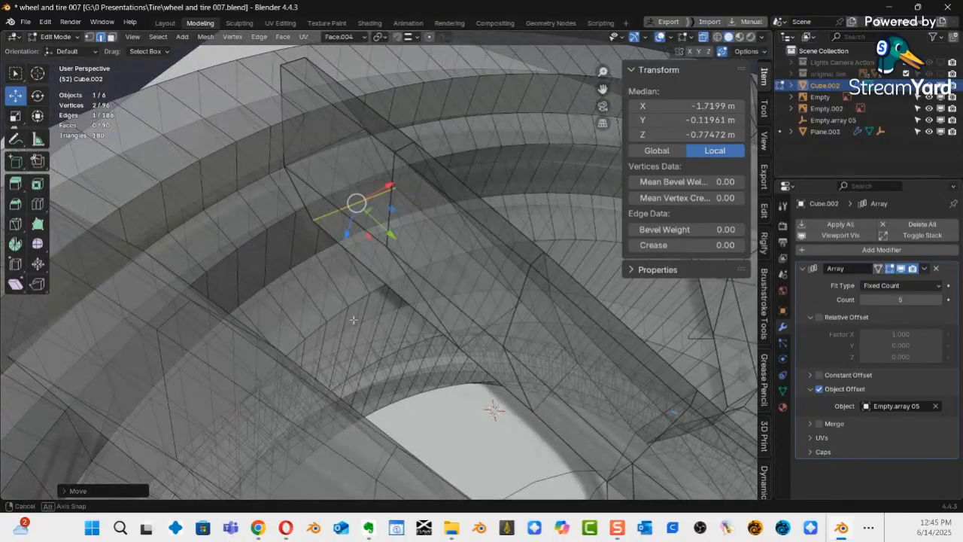
Shift the same back edge deeper and outward to a local median of about X -1.85, Y 0.13, Z -0.85 m.
middle_click_drag(353, 320, 374, 310)
middle_click_drag(379, 238, 383, 243)
left_click_drag(331, 229, 324, 233)
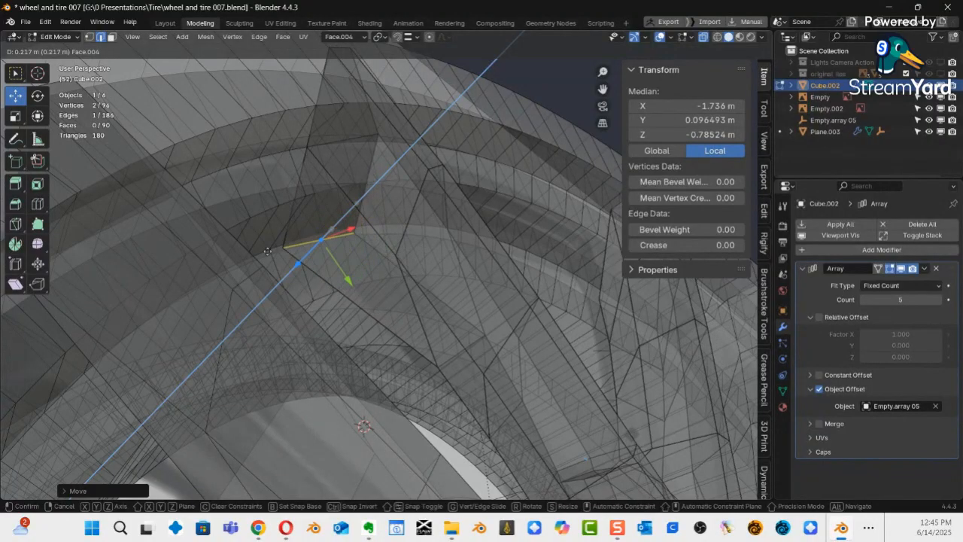
left_click_drag(262, 253, 293, 262)
middle_click_drag(293, 262, 408, 294)
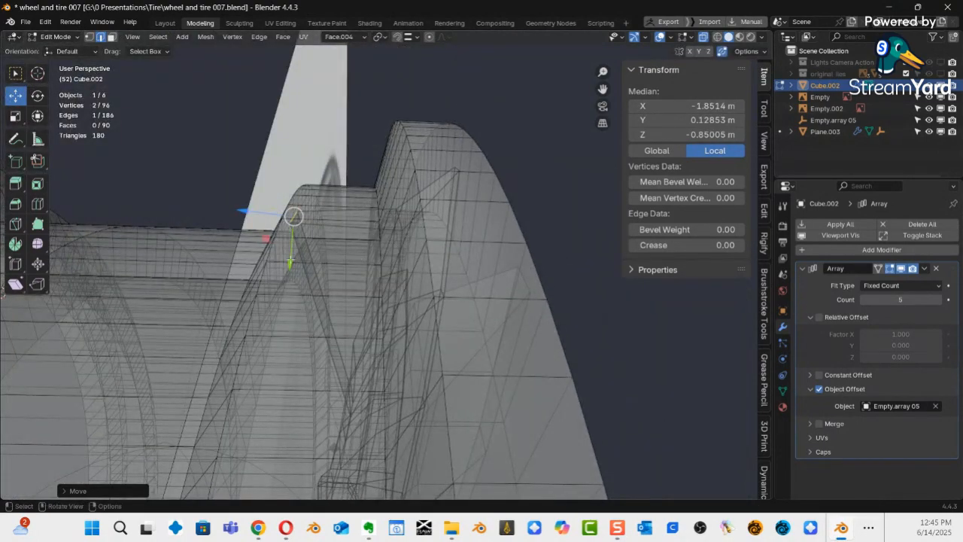
Reposition the back corner edge at the spoke's outer end to a local median of about X -1.94, Y -0.25, Z -0.90 m.
left_click(295, 302)
middle_click_drag(296, 303, 188, 284)
middle_click_drag(273, 191, 349, 326)
middle_click_drag(330, 301, 226, 292)
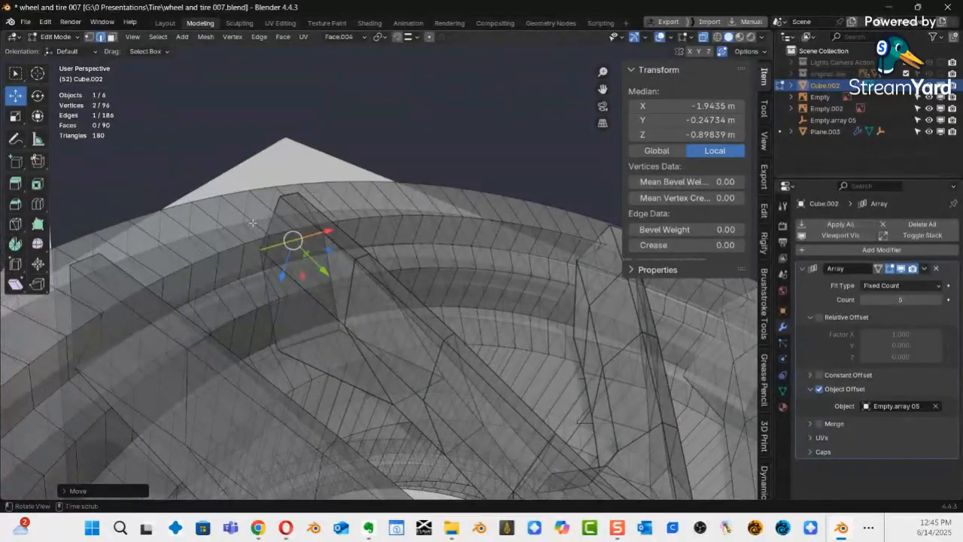
Move the front edge of the spoke's tip about 0.07 m into the rim along Face.004's Z axis, with X-ray turned off.
left_click(291, 198)
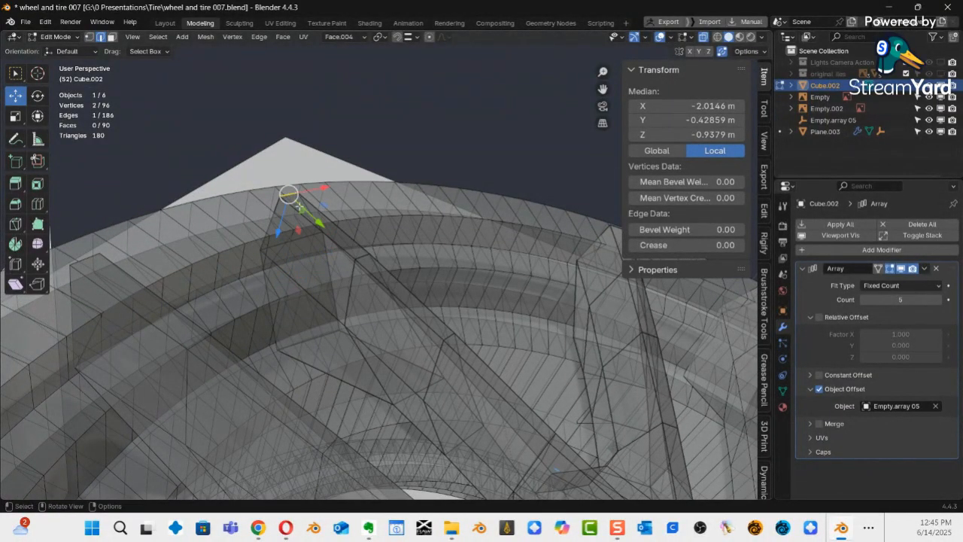
key("alt+z")
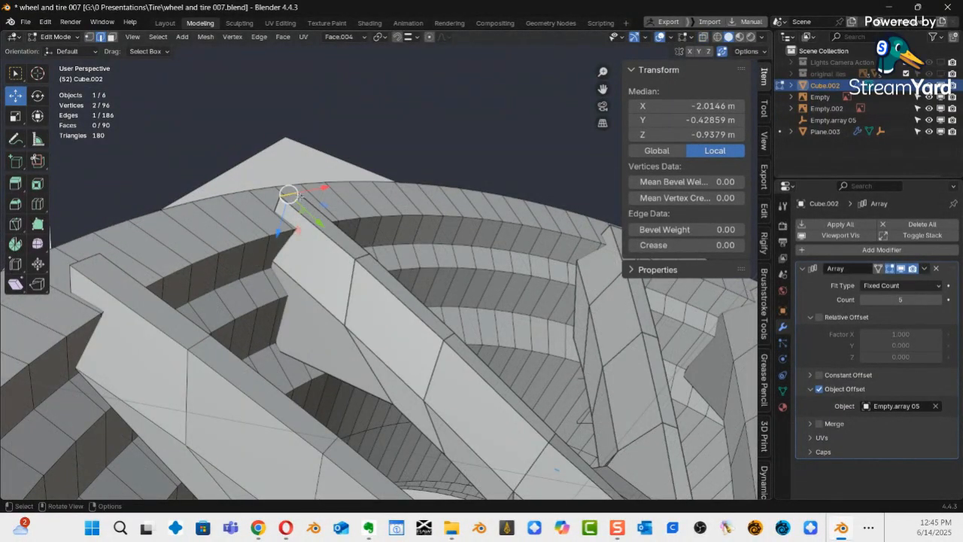
left_click_drag(278, 237, 271, 246)
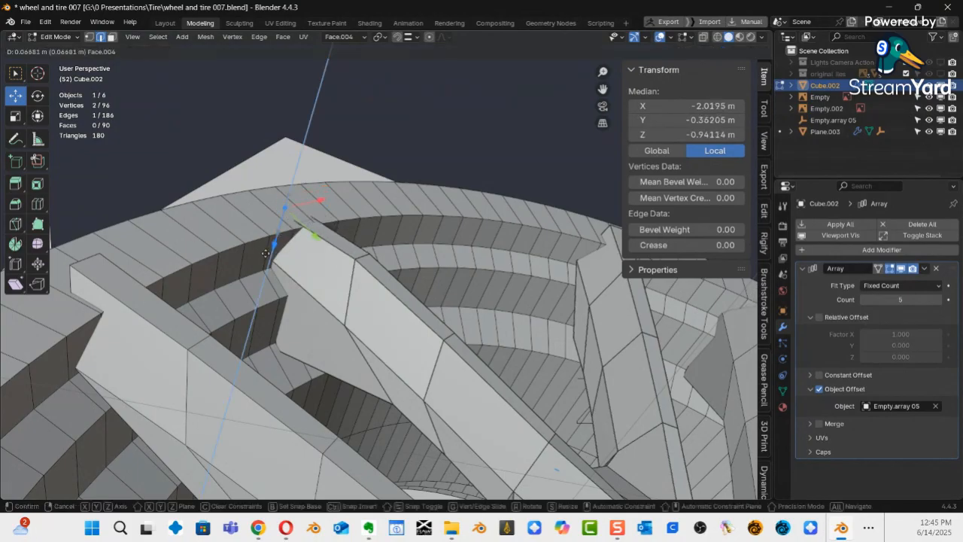
left_click_drag(264, 254, 271, 257)
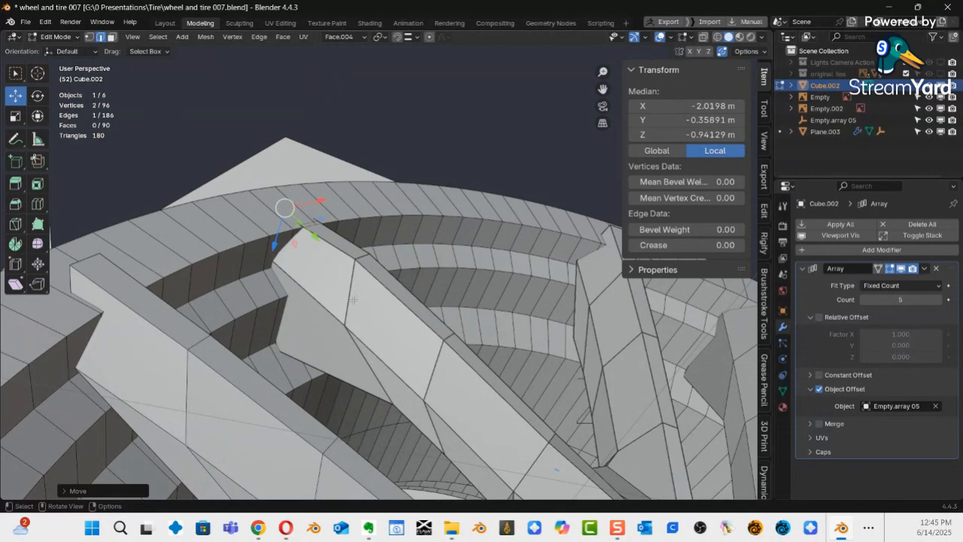
middle_click_drag(352, 317, 289, 238)
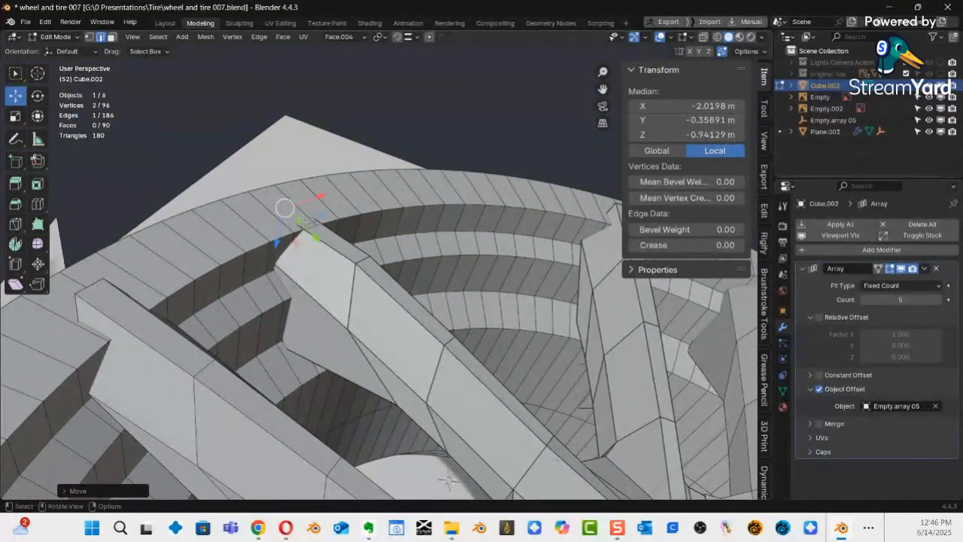
Nudge the front edge of the spoke's tip along Face.004's Z axis to a local median Y of about -0.352 m.
left_click_drag(276, 248, 275, 250)
middle_click_drag(417, 266, 481, 269, "shift")
scroll(482, 270, "down", 5)
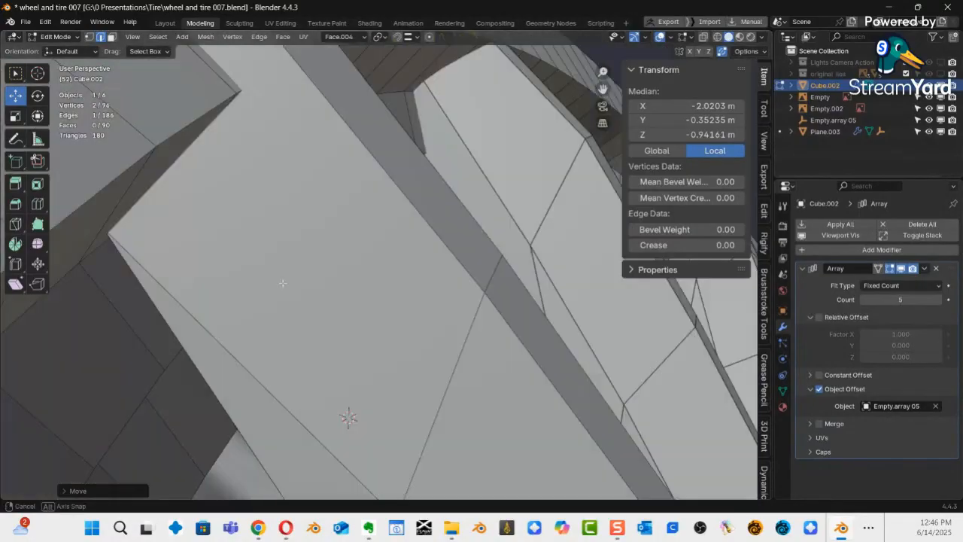
middle_click_drag(281, 282, 176, 261)
scroll(176, 260, "down", 3)
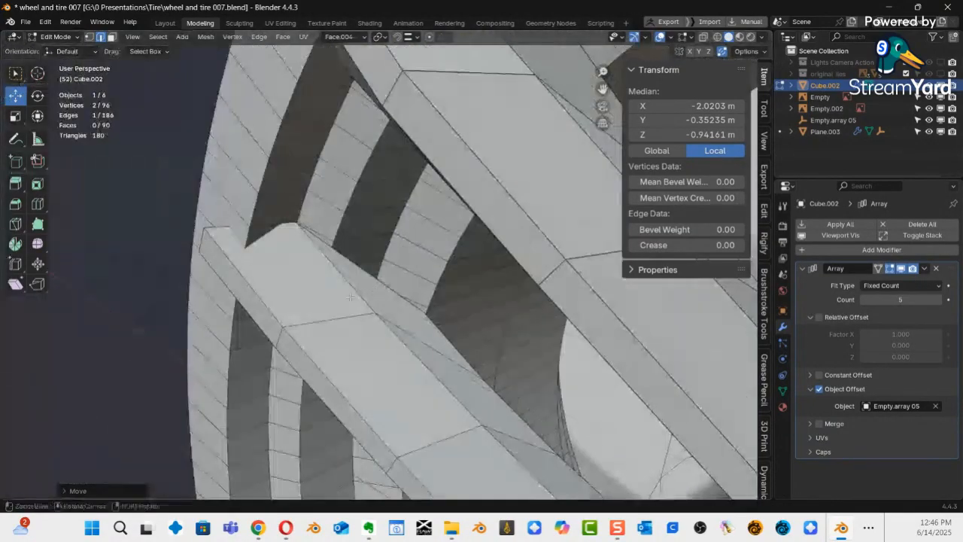
middle_click_drag(468, 279, 346, 288)
scroll(422, 321, "down", 3)
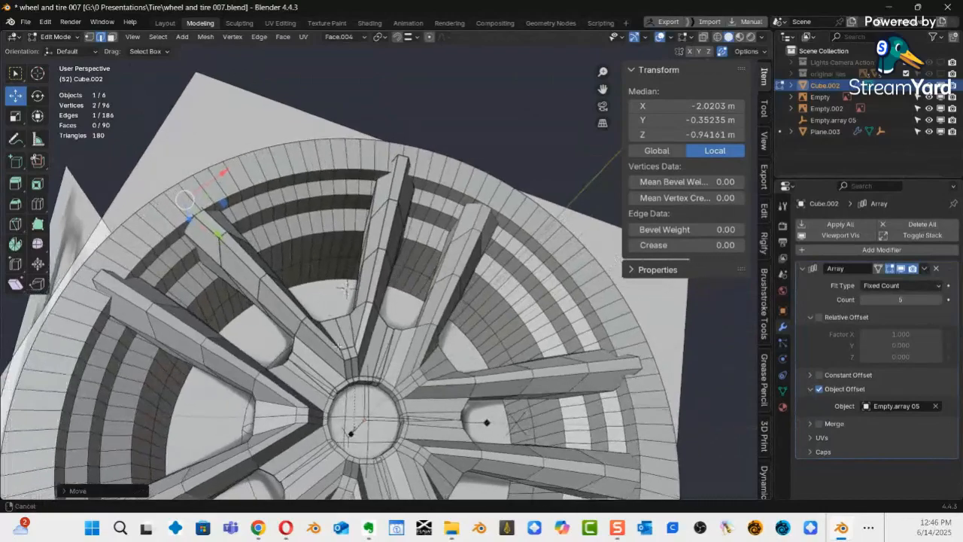
Turn on X-ray, select the crosswise back edge of the other spoke in the pair, and try the Face.002 transform orientation.
middle_click_drag(338, 347, 328, 361, "shift")
scroll(384, 252, "up", 3)
middle_click_drag(383, 244, 419, 302)
key("alt+z")
left_click(387, 374)
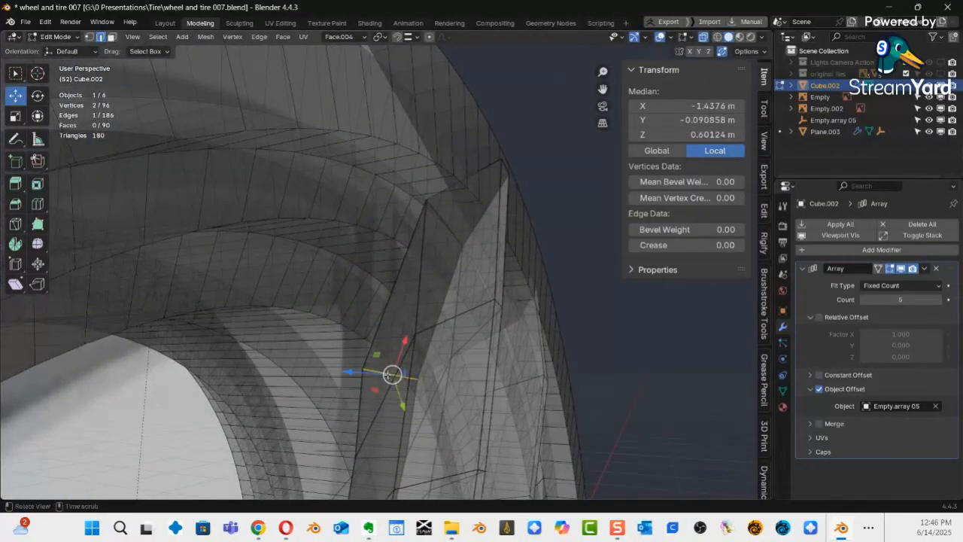
middle_click_drag(387, 374, 318, 356)
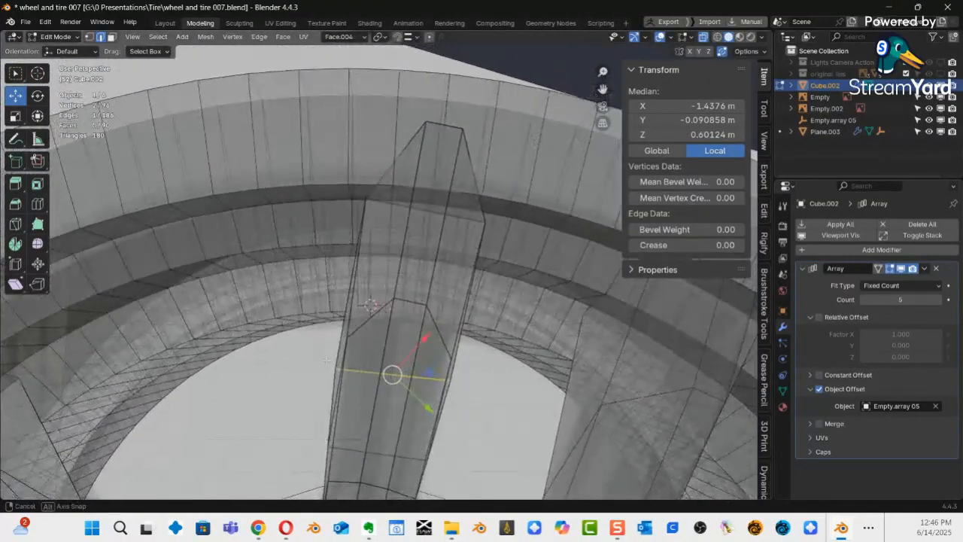
scroll(331, 352, "down", 2)
middle_click_drag(433, 313, 454, 250, "shift")
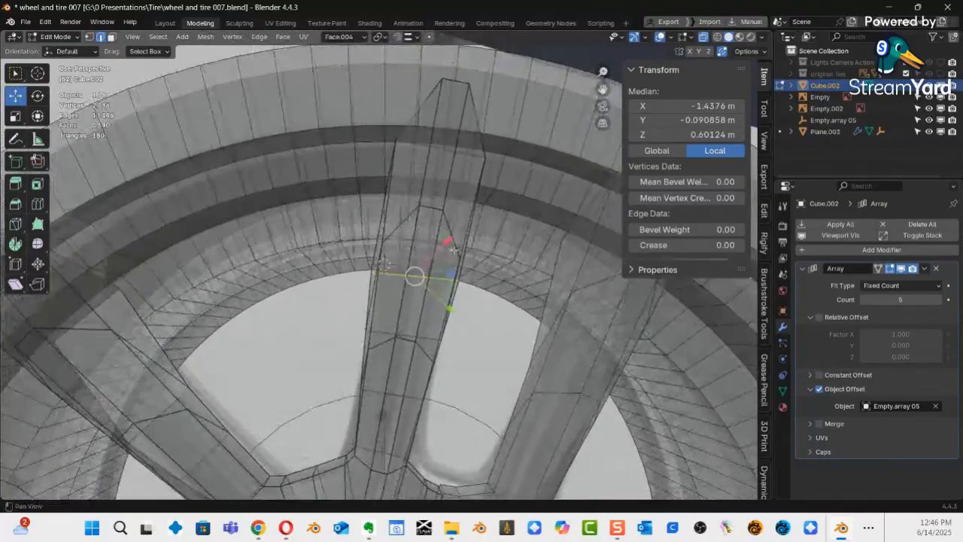
left_click(364, 40)
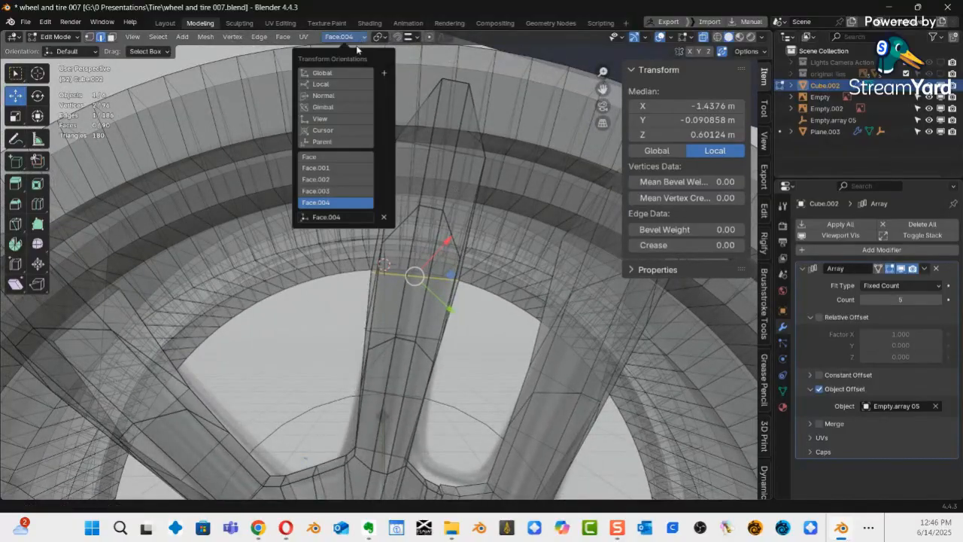
left_click(342, 193)
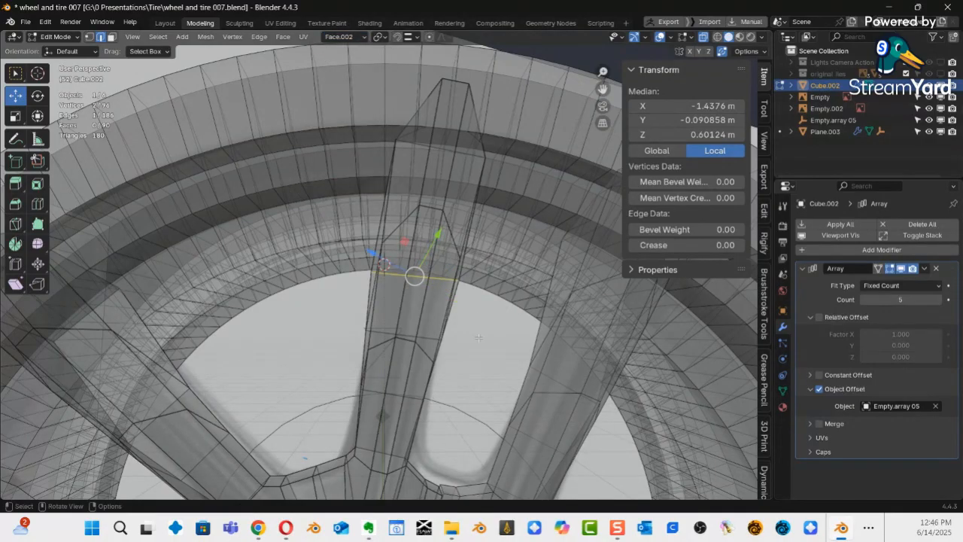
Create a custom transform orientation from the narrow front face of this spoke's outer section.
key("alt+a")
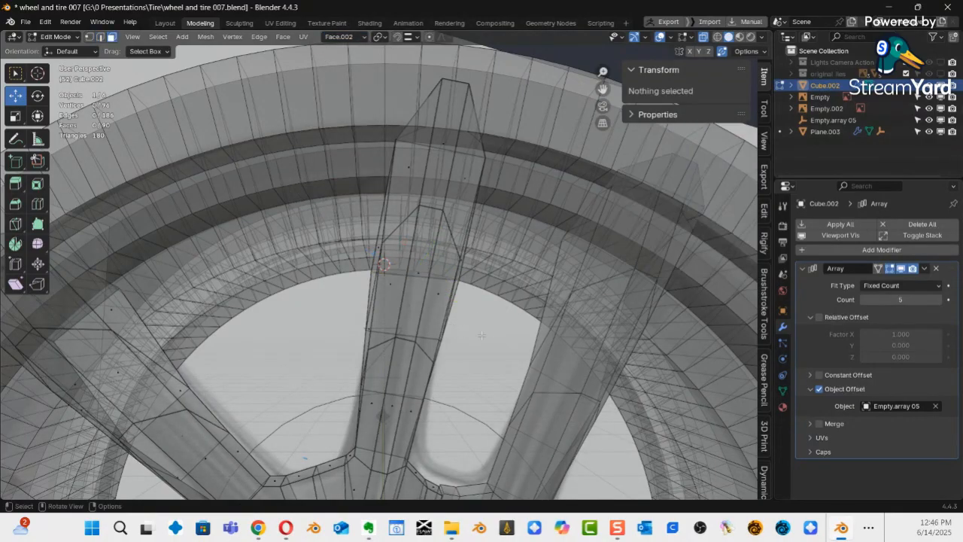
left_click(424, 274)
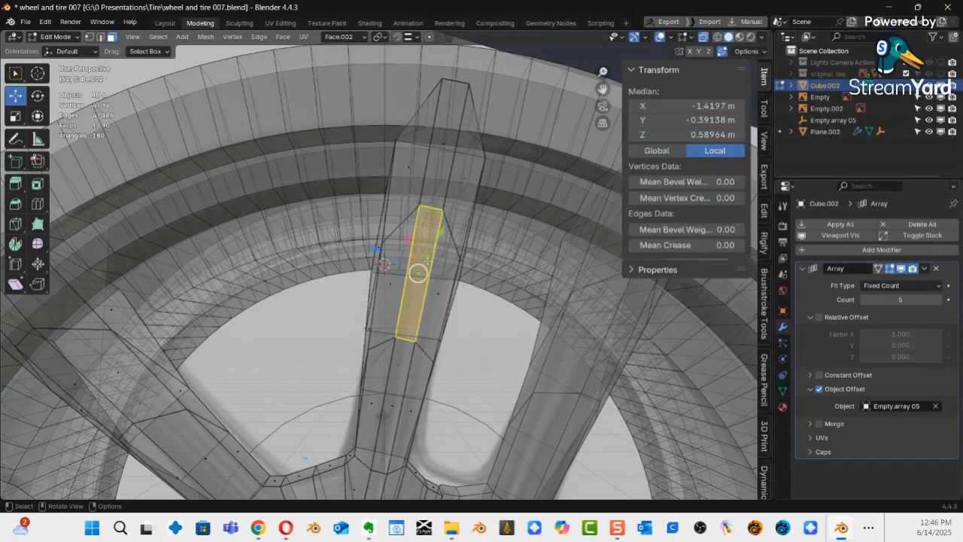
left_click(364, 37)
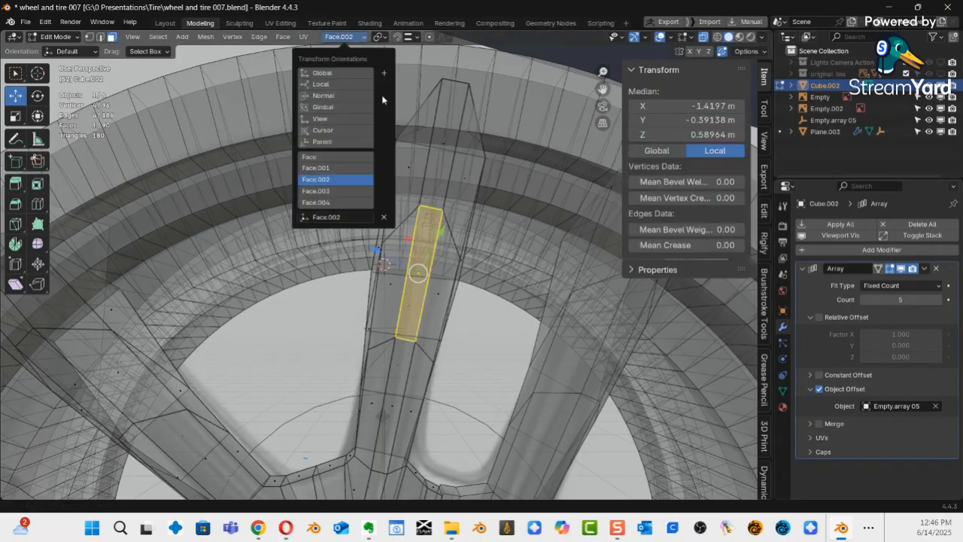
left_click(384, 73)
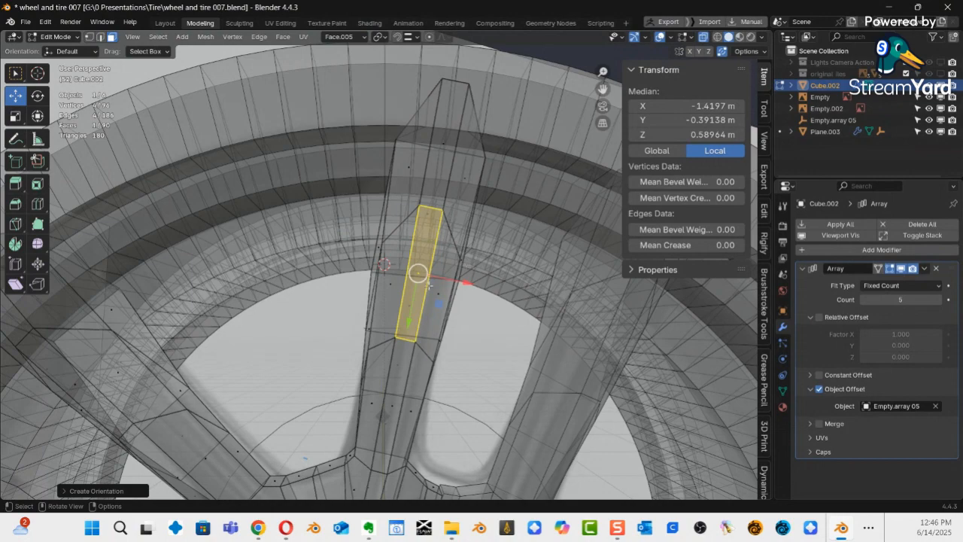
Move this spoke's crosswise back edge about 0.32 m outward along Face.005's Y axis, and push it deeper along the Z axis.
middle_click_drag(429, 284, 517, 291)
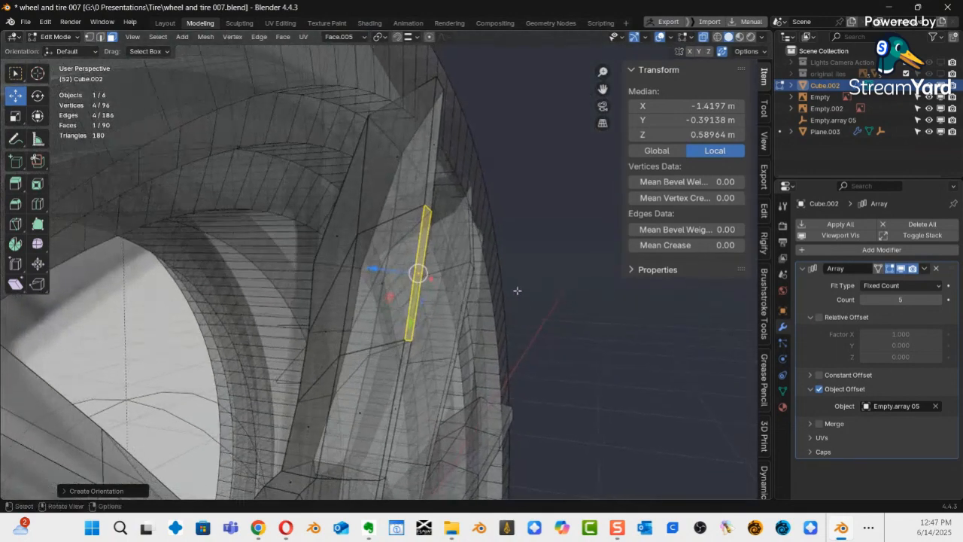
key("2")
left_click(331, 265)
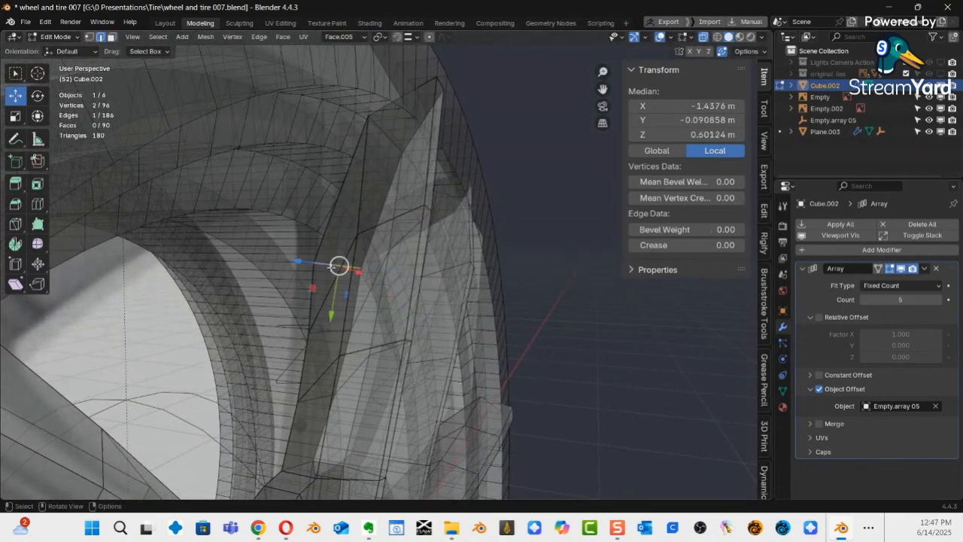
left_click_drag(329, 307, 346, 212)
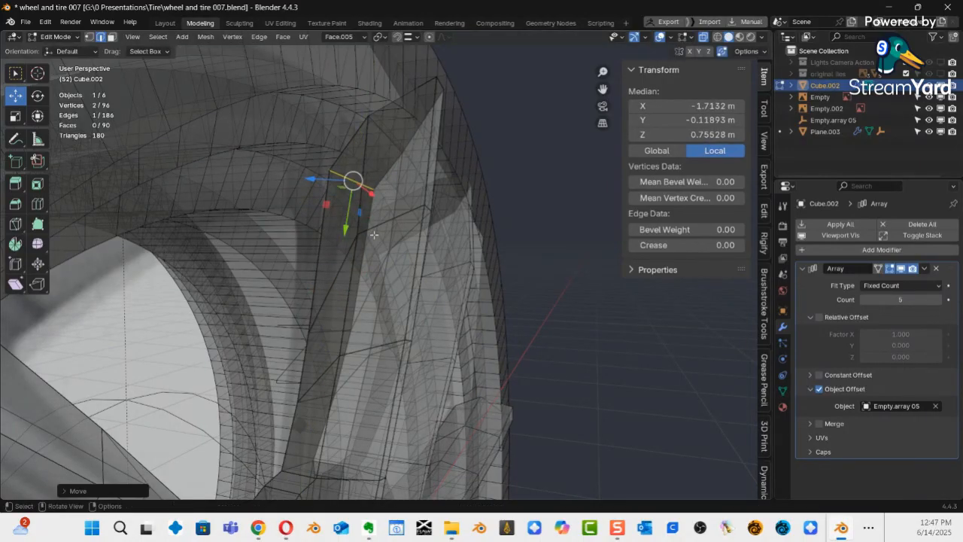
middle_click_drag(374, 232, 414, 225)
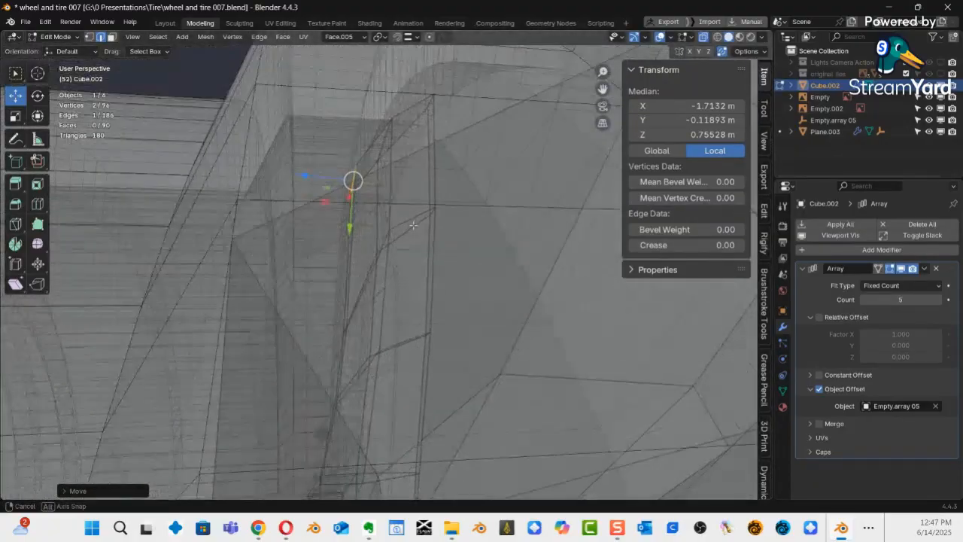
left_click_drag(314, 181, 240, 178)
middle_click_drag(239, 178, 374, 195)
Reposition the back corner edge at this spoke's outer end along Face.005's Y and Z axes.
left_click(370, 253)
middle_click_drag(371, 253, 351, 279)
left_click_drag(340, 286, 348, 261)
left_click_drag(310, 226, 281, 230)
With X-ray off, move this spoke's front tip edge into the rim along Z and the next front edge to local Y -0.403 m.
middle_click_drag(280, 232, 354, 160)
left_click(353, 159)
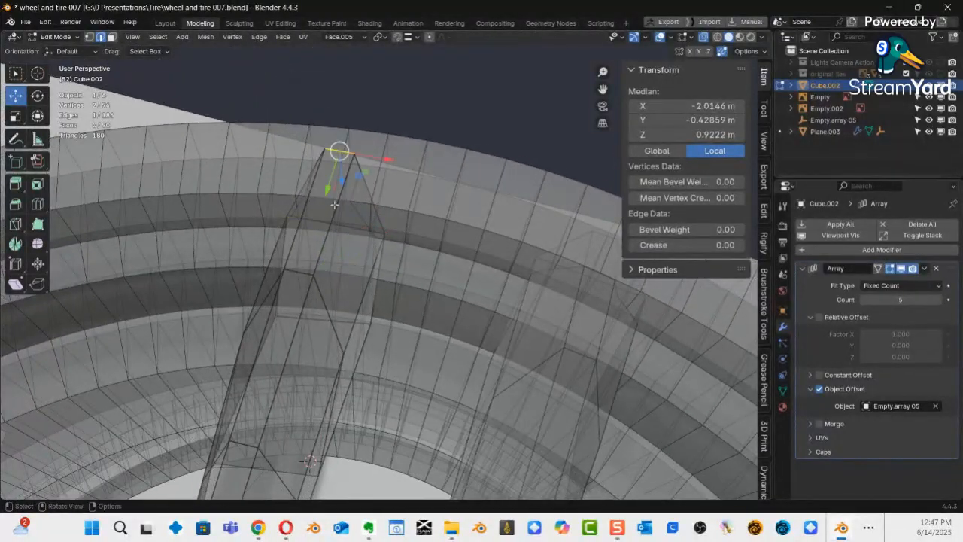
key("alt+z")
middle_click_drag(382, 212, 326, 233)
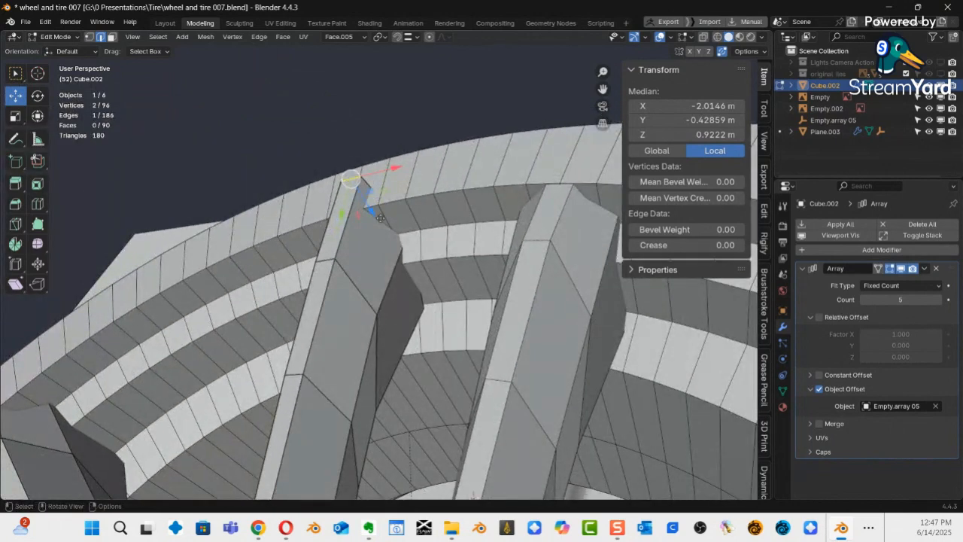
left_click_drag(380, 218, 390, 230)
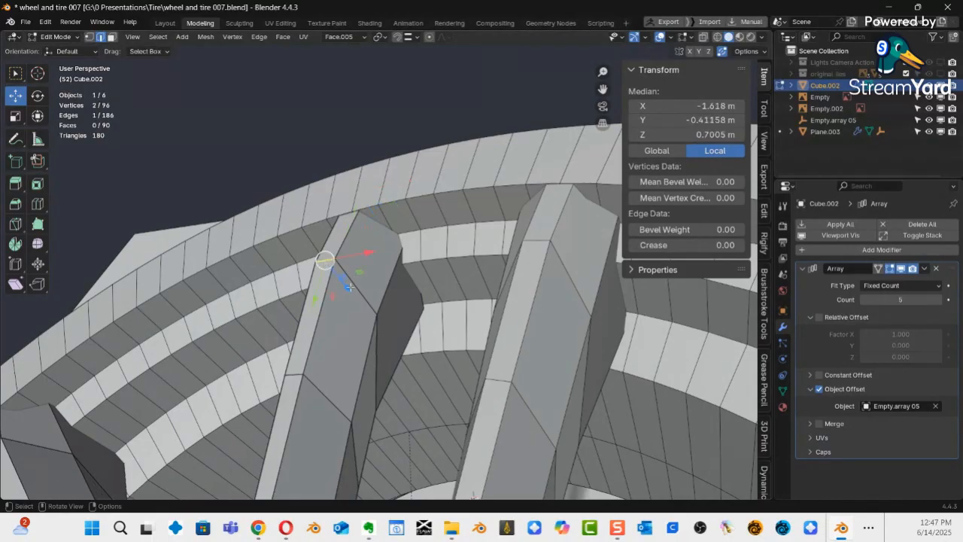
left_click_drag(349, 287, 320, 345)
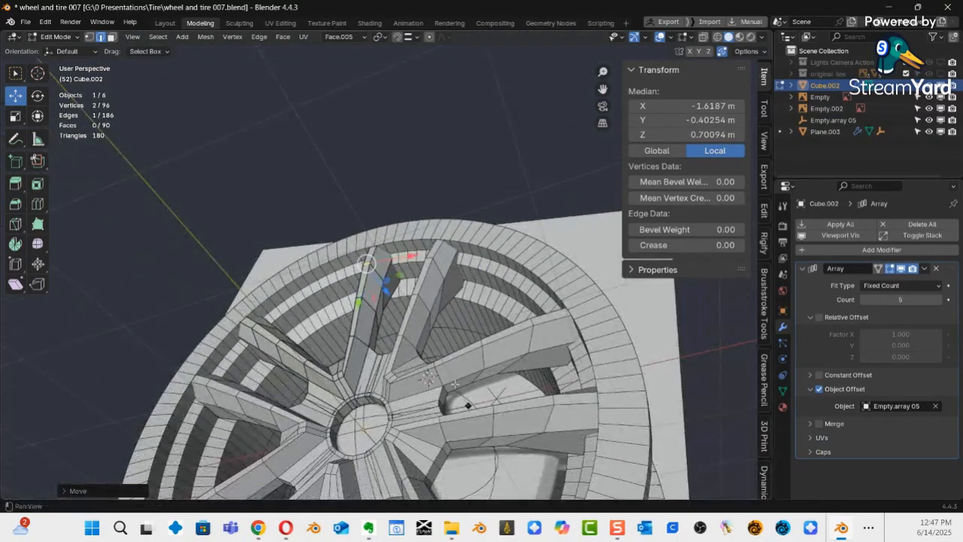
Finish editing the spokes and open the rim barrel Plane.003 in Edit Mode.
middle_click_drag(454, 384, 470, 294)
middle_click_drag(359, 230, 409, 293, "shift")
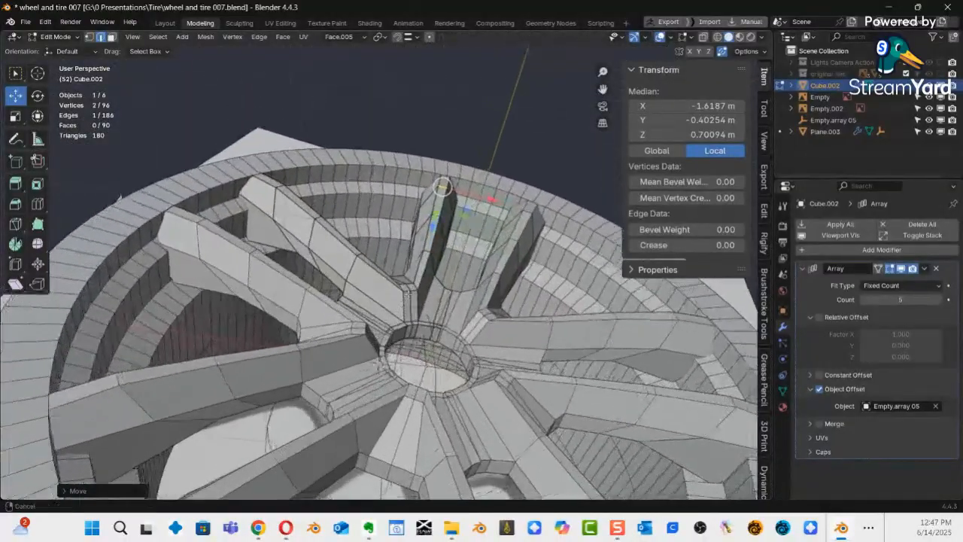
middle_click_drag(446, 360, 444, 335)
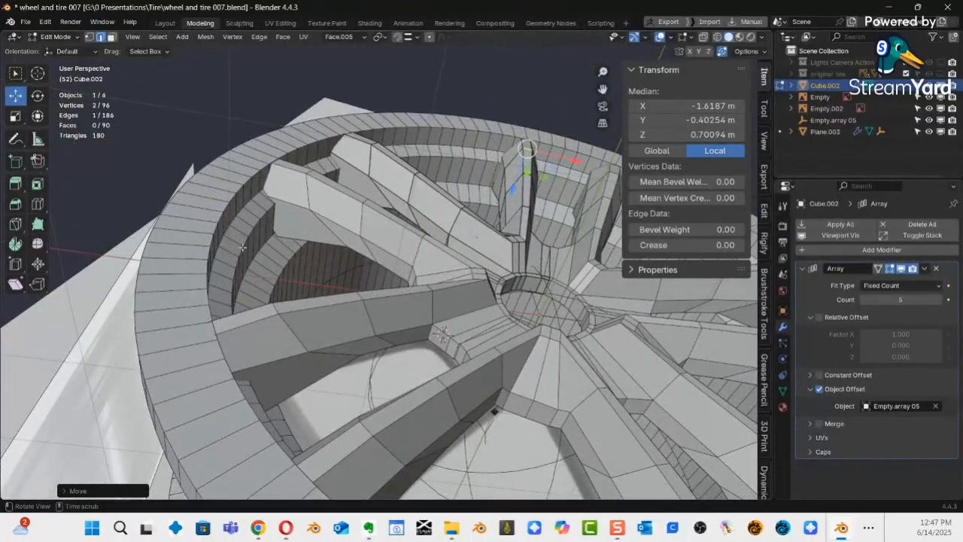
key("ctrl+Tab")
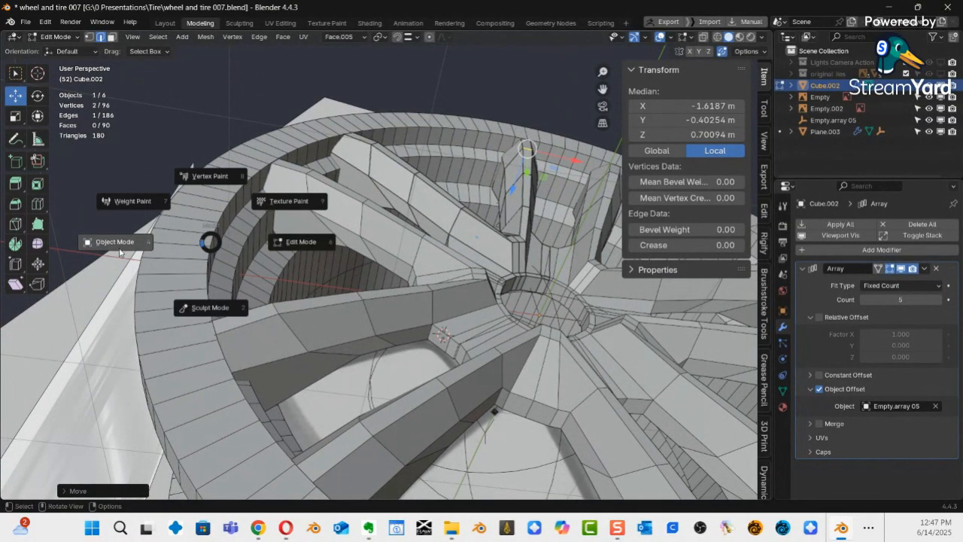
left_click(120, 249)
left_click(195, 305)
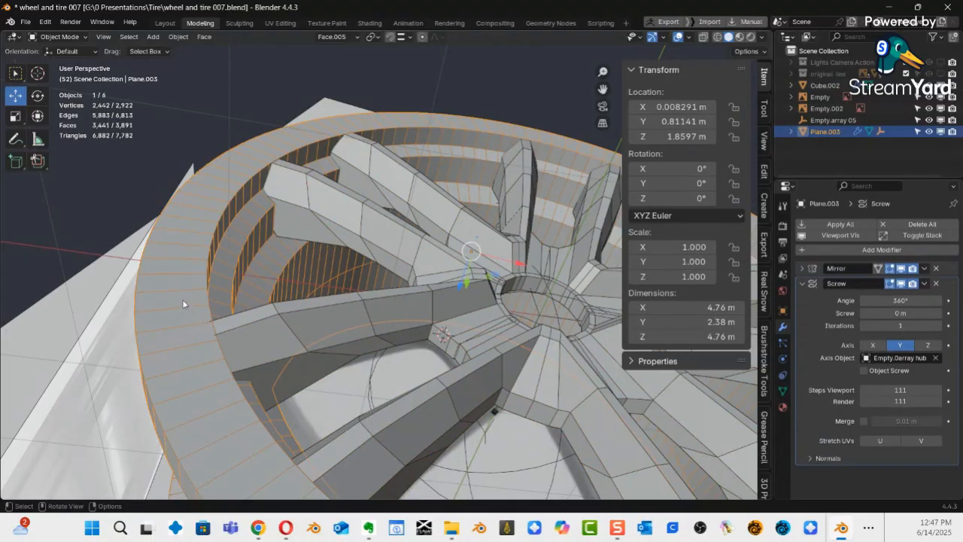
key("ctrl+Tab")
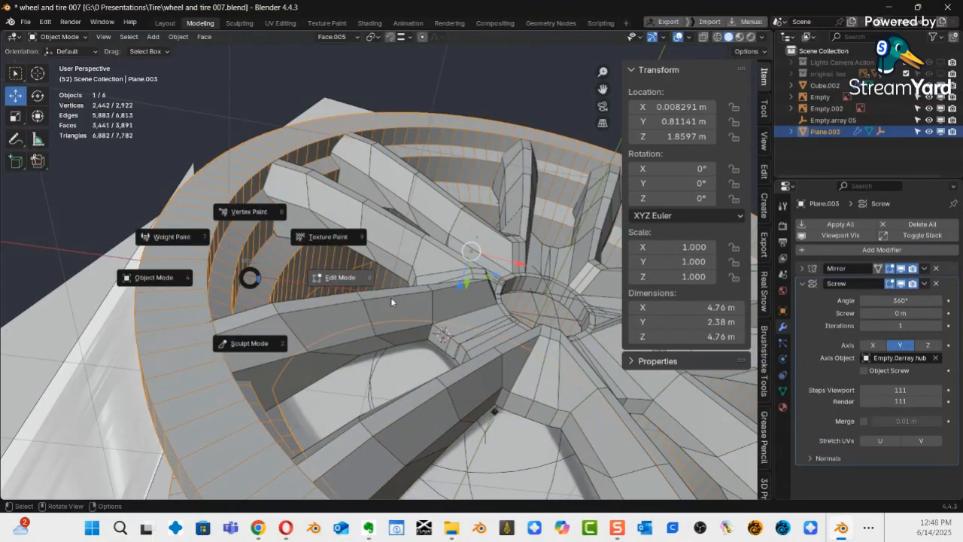
left_click(341, 278)
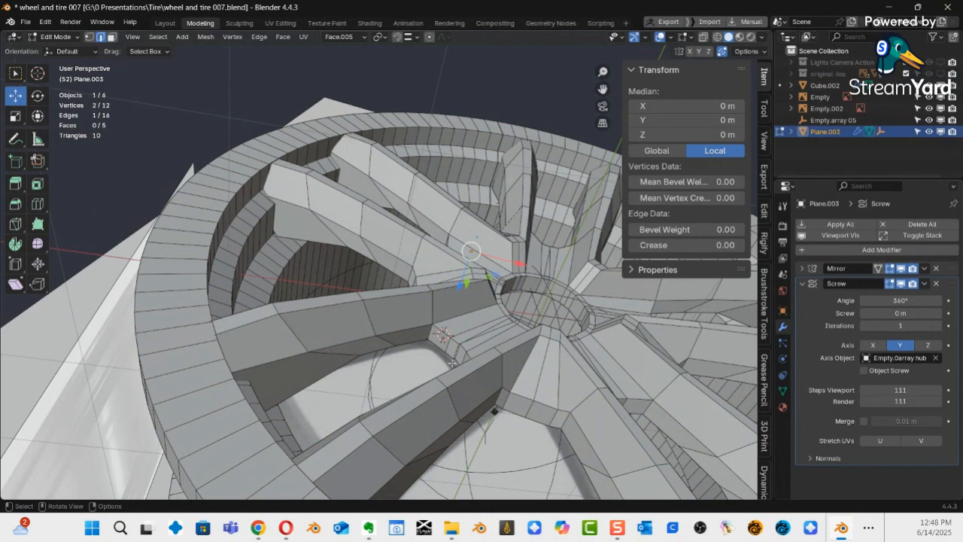
Select the rim barrel's whole profile, frame it in the view, and turn on X-ray.
key("alt+a")
key("a")
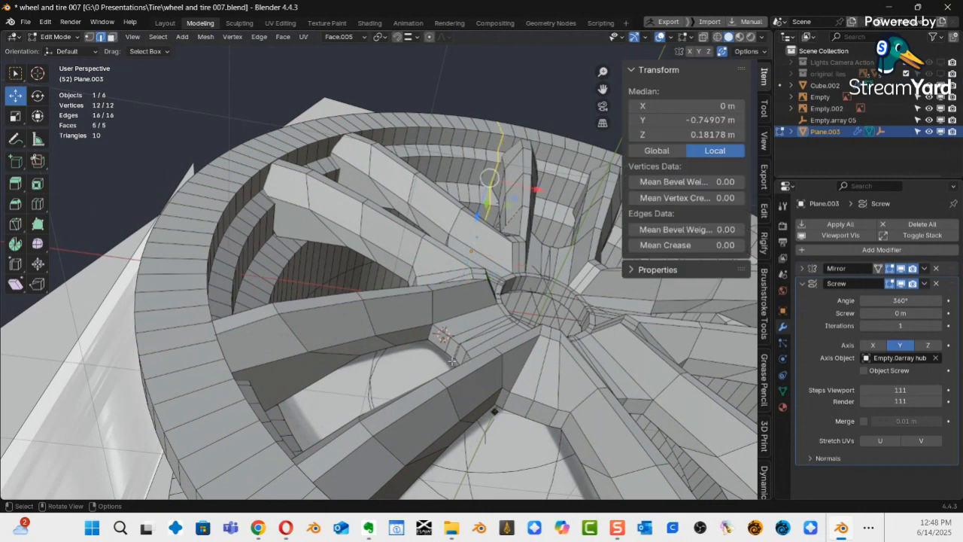
key("KP_Decimal")
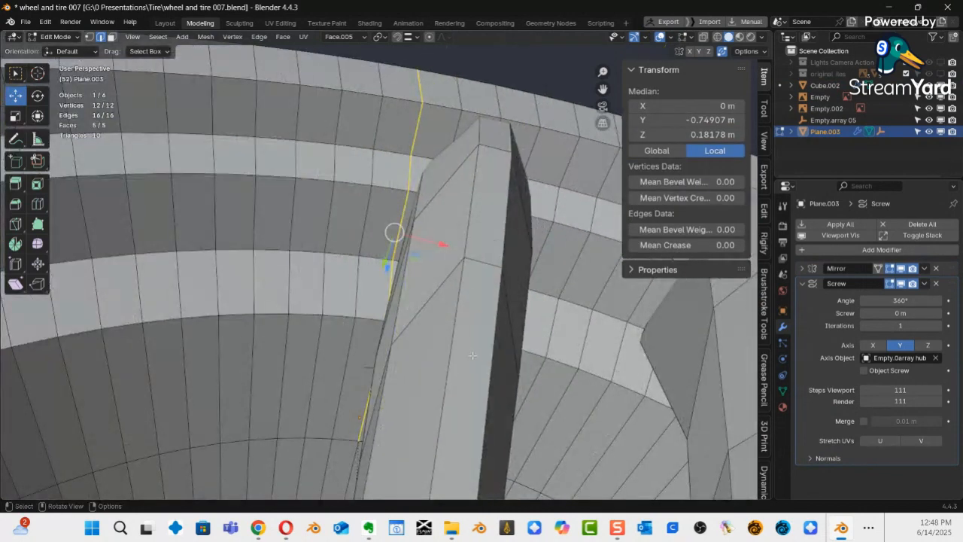
mouse_move(449, 356)
middle_mouse_down()
mouse_move(402, 350)
mouse_move(470, 374)
middle_mouse_up()
key("alt+z")
middle_click_drag(452, 336, 473, 306)
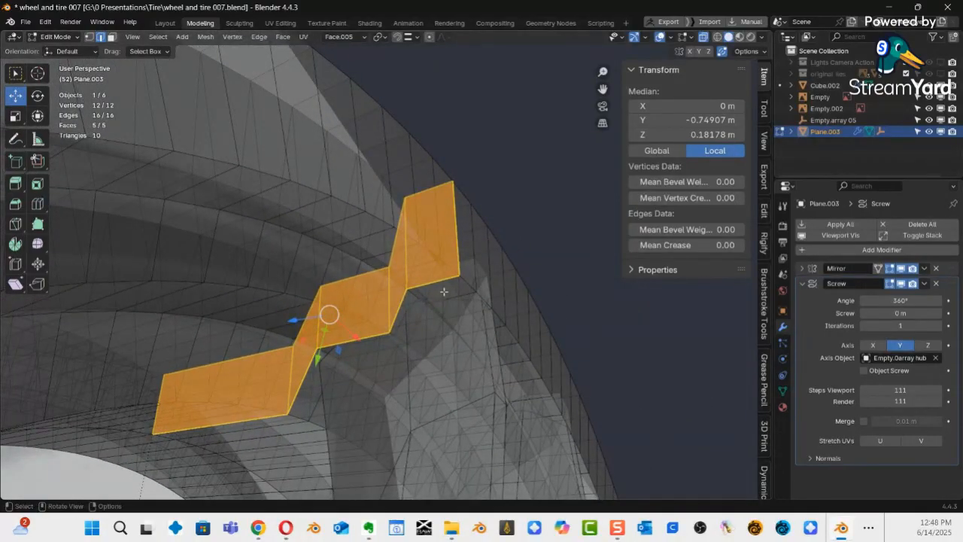
With X-ray off, vertex-bevel the rim profile's corner just inside the outer lip with 4 segments and about 0.1 m offset.
left_click(459, 276)
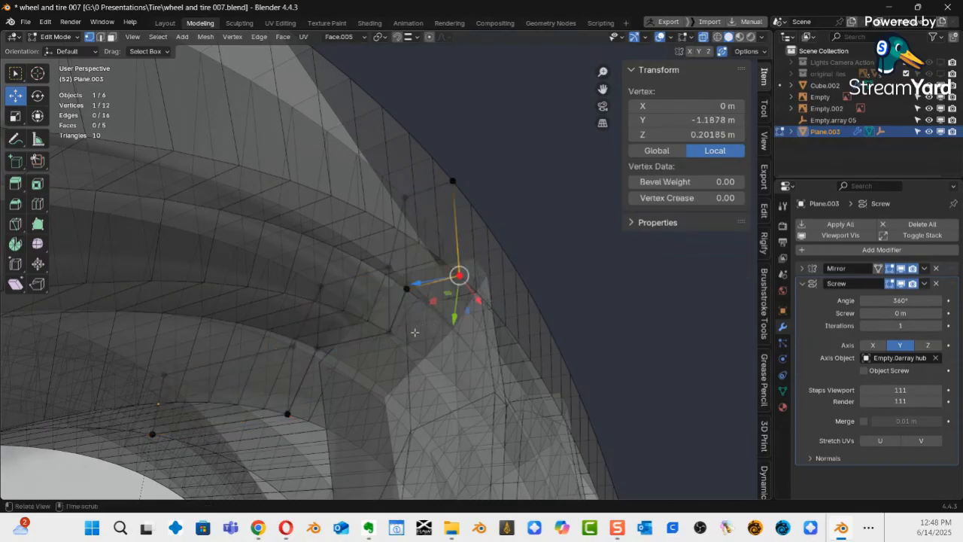
key("alt+z")
middle_click_drag(516, 317, 464, 300)
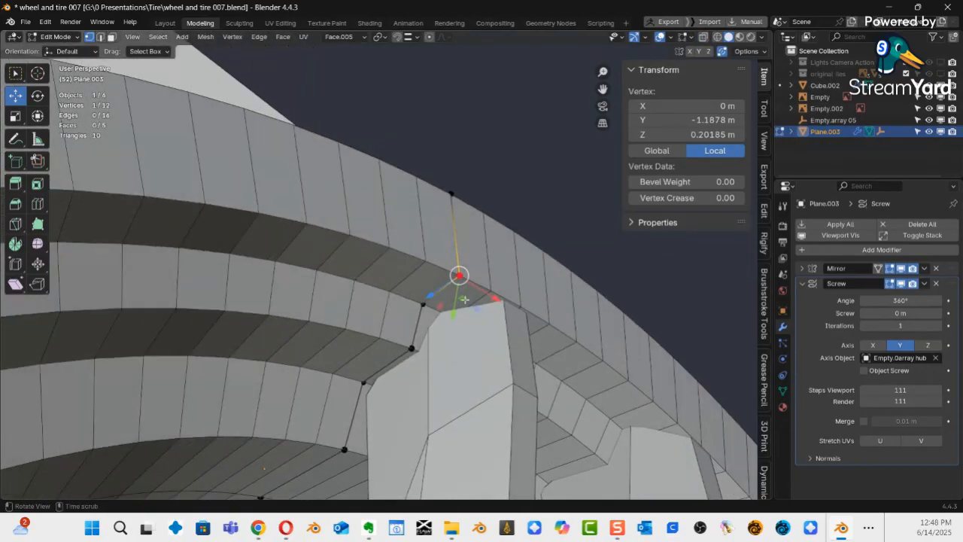
middle_click_drag(365, 235, 383, 330)
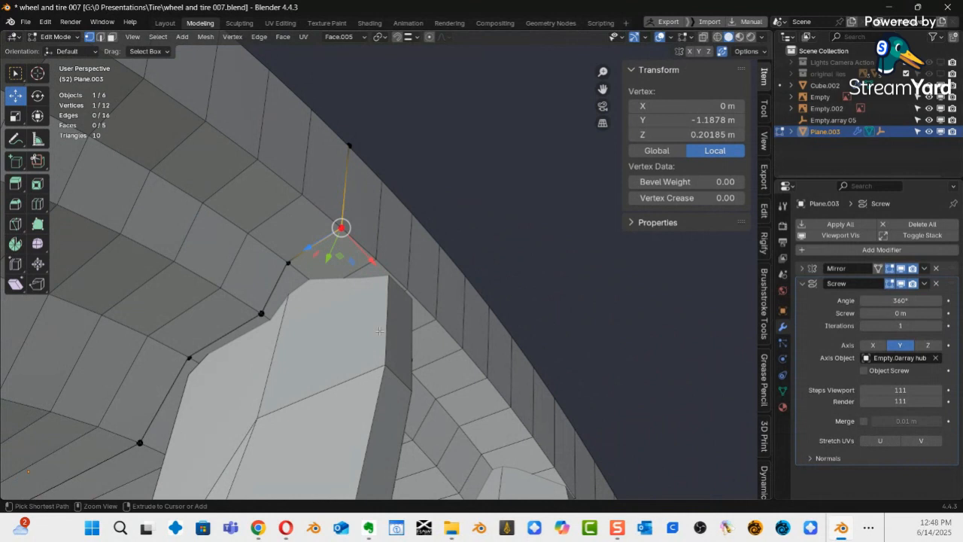
key("ctrl+shift+b")
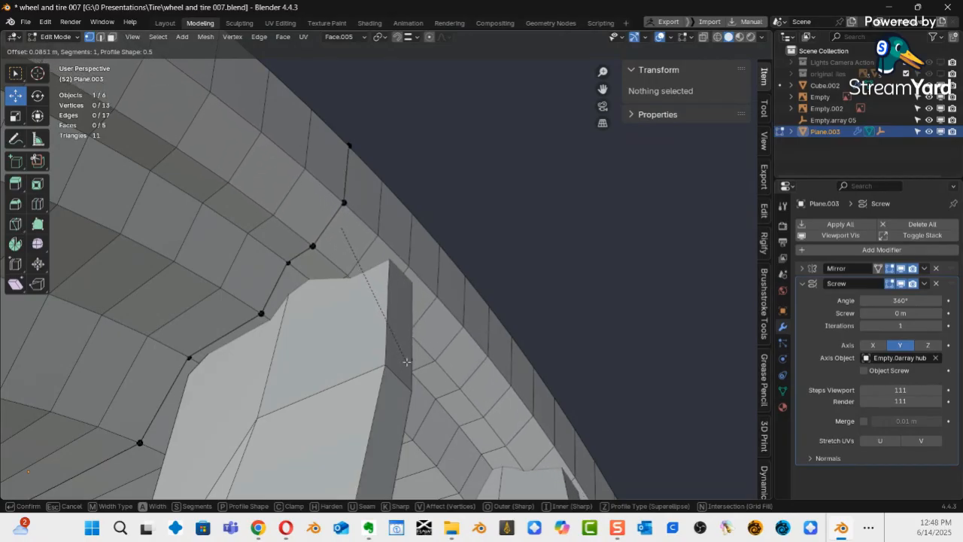
scroll(406, 362, "up", 2)
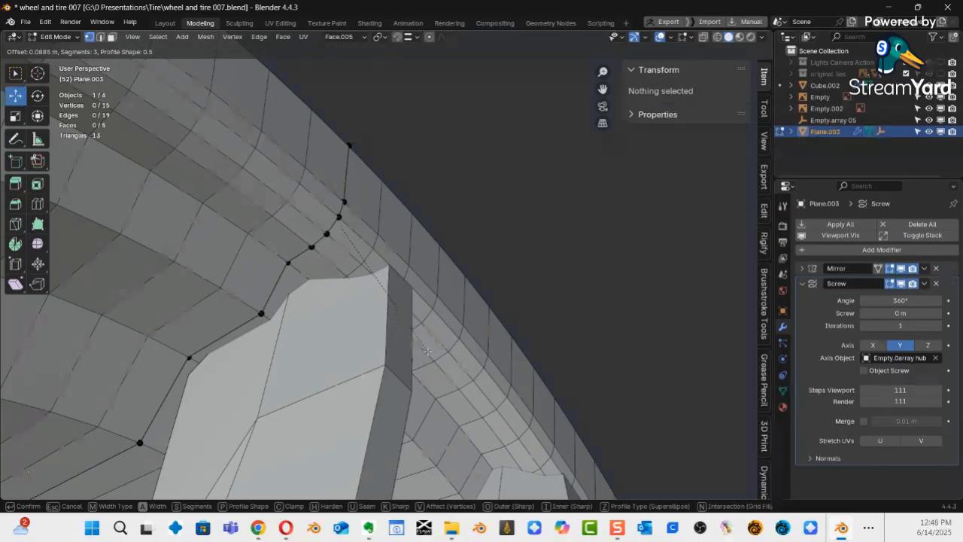
scroll(427, 351, "up", 1)
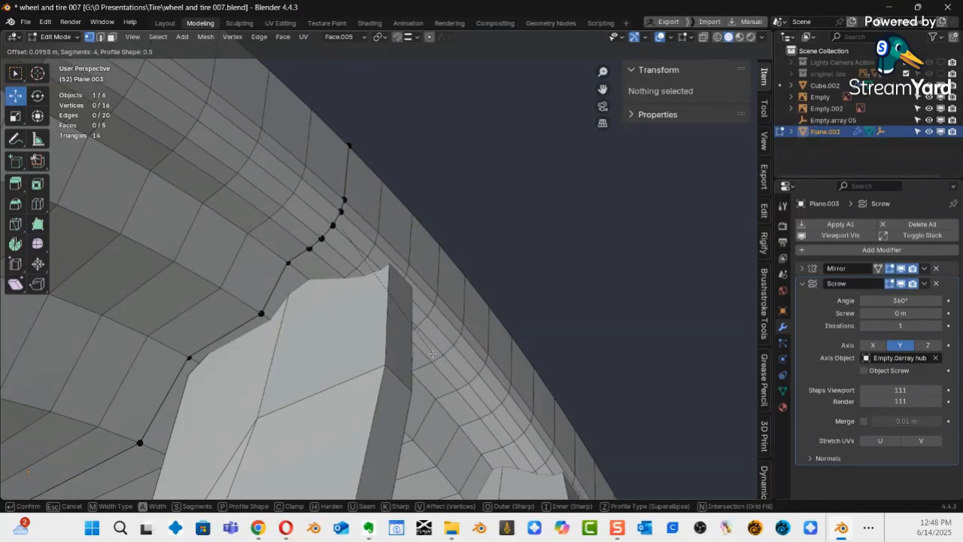
left_click(438, 359)
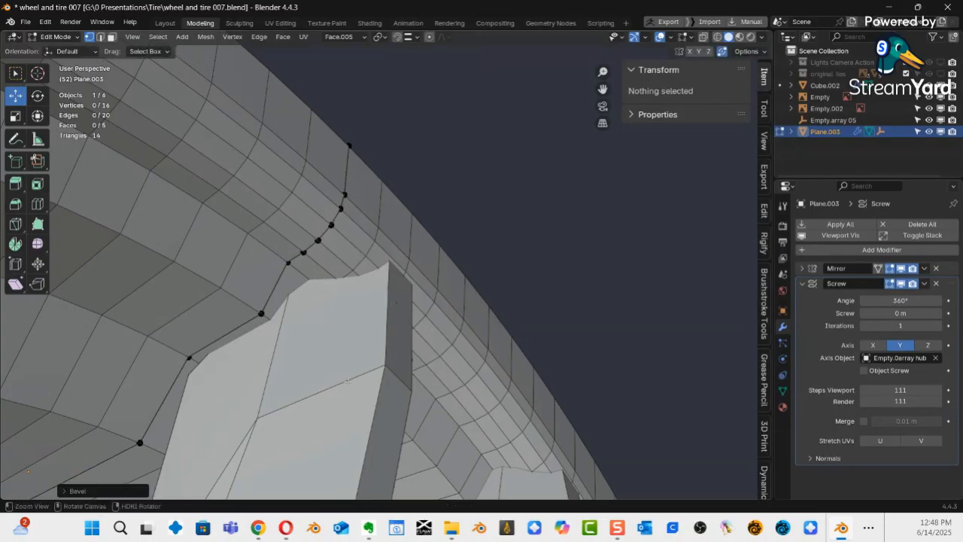
Vertex-bevel the rim profile's second stepped corner, beside the spoke tip, with 3 segments and about 0.09 m offset.
middle_click_drag(278, 366, 207, 307)
middle_click_drag(279, 344, 428, 285)
left_click(393, 247)
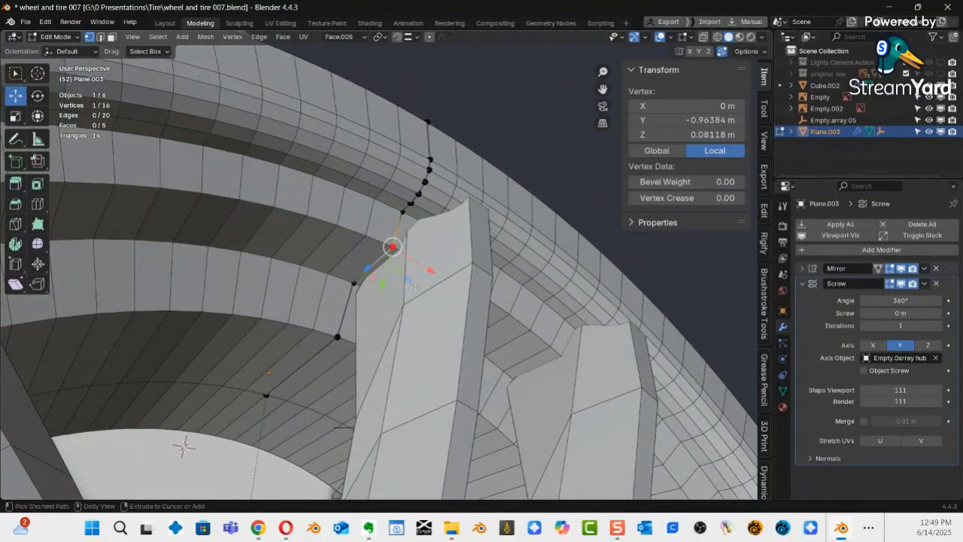
key("ctrl+shift+b")
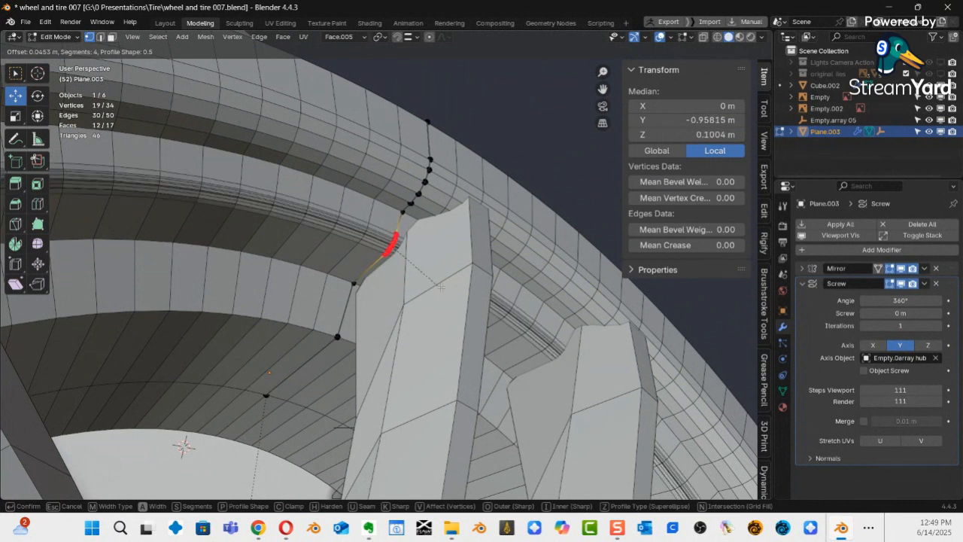
scroll(452, 292, "down", 2)
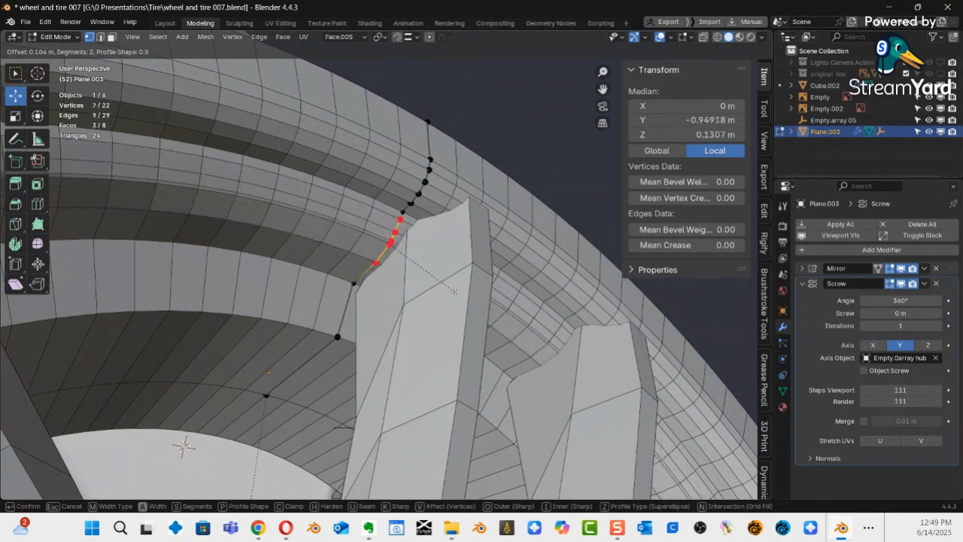
scroll(459, 288, "up", 1)
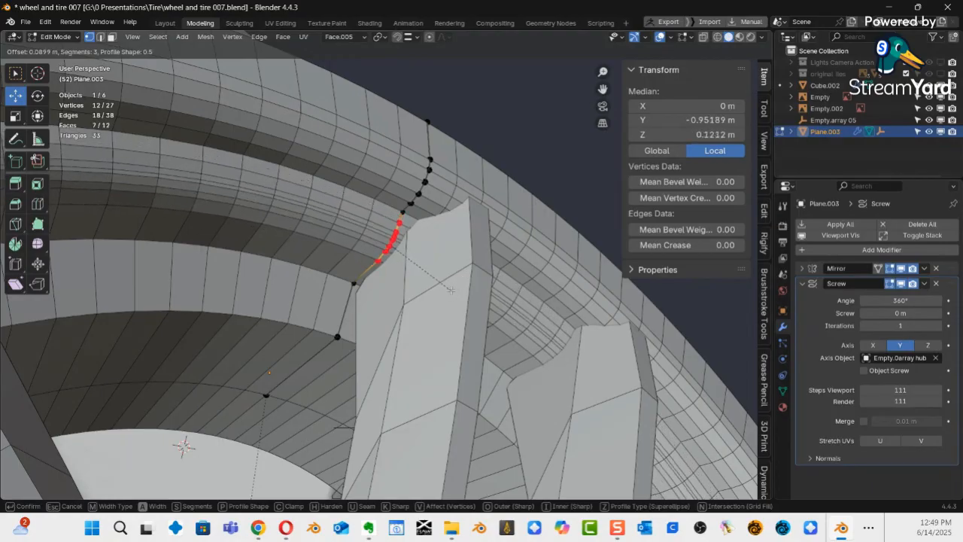
left_click(444, 292)
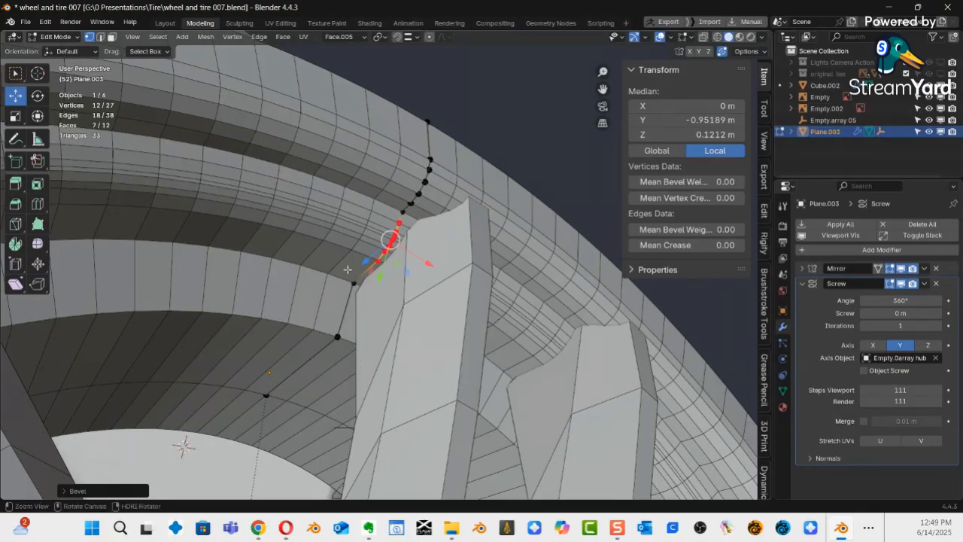
Vertex-bevel the rim profile's next inner corner, behind the spoke, with 3 segments and about 0.182 m offset.
middle_click_drag(346, 272, 311, 260, "ctrl")
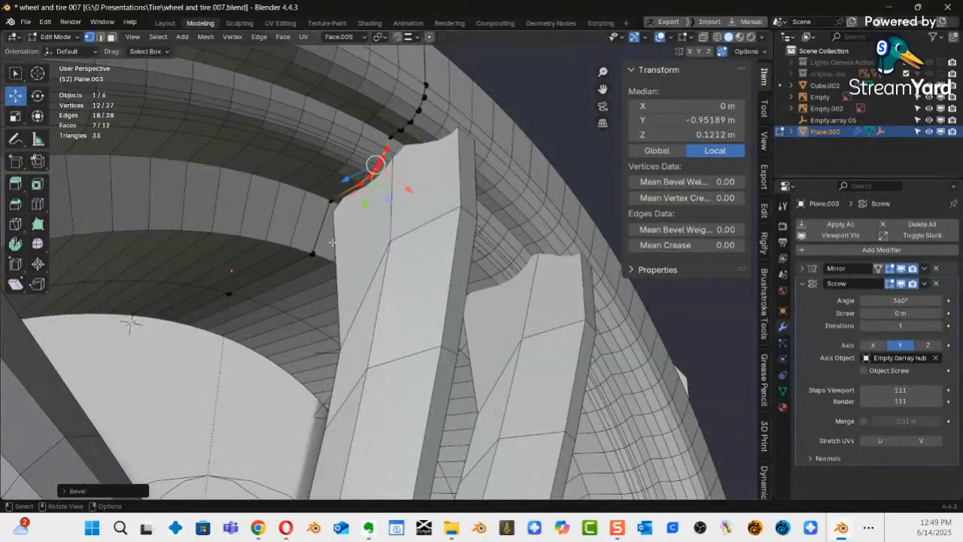
left_click(312, 254)
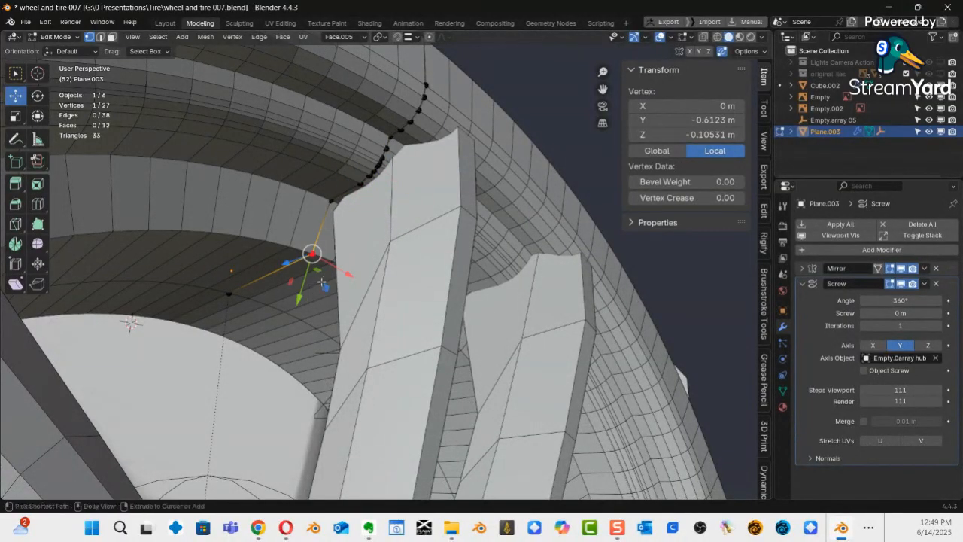
key("ctrl+shift+b")
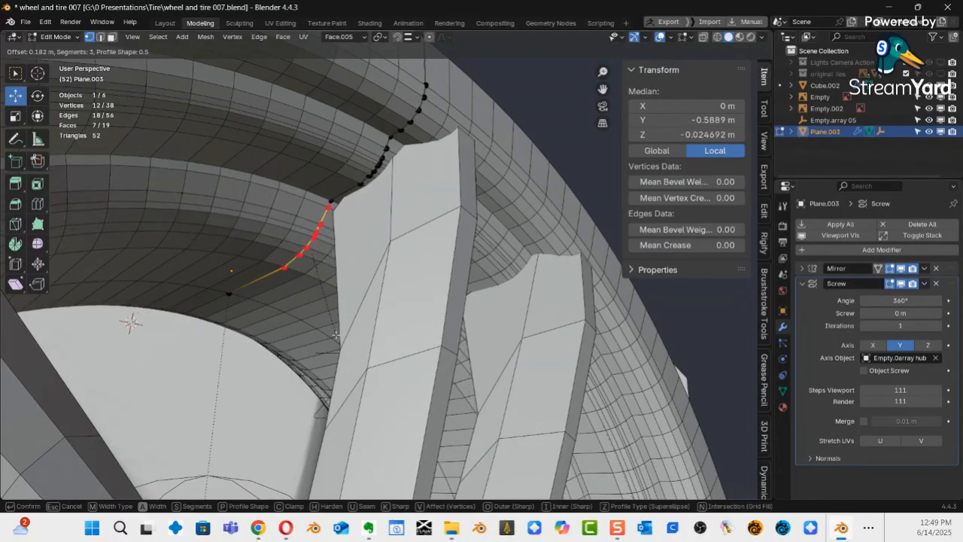
left_click(335, 334)
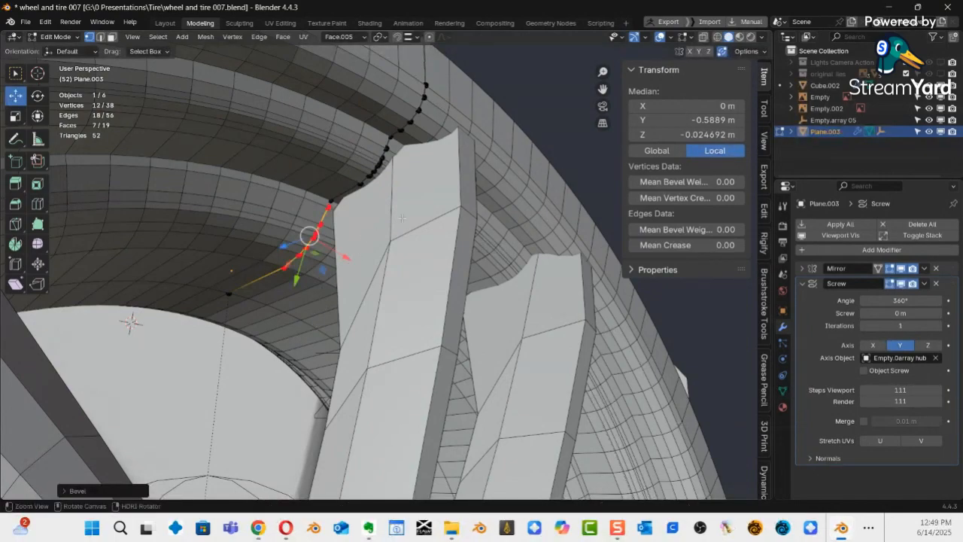
Check the beveled rim around the whole wheel and save the file.
scroll(402, 219, "down", 6)
mouse_move(402, 218)
middle_mouse_down()
mouse_move(422, 271)
mouse_move(473, 322)
mouse_move(182, 271)
mouse_move(143, 252)
mouse_move(241, 279)
mouse_move(331, 159)
mouse_move(402, 226)
middle_mouse_up()
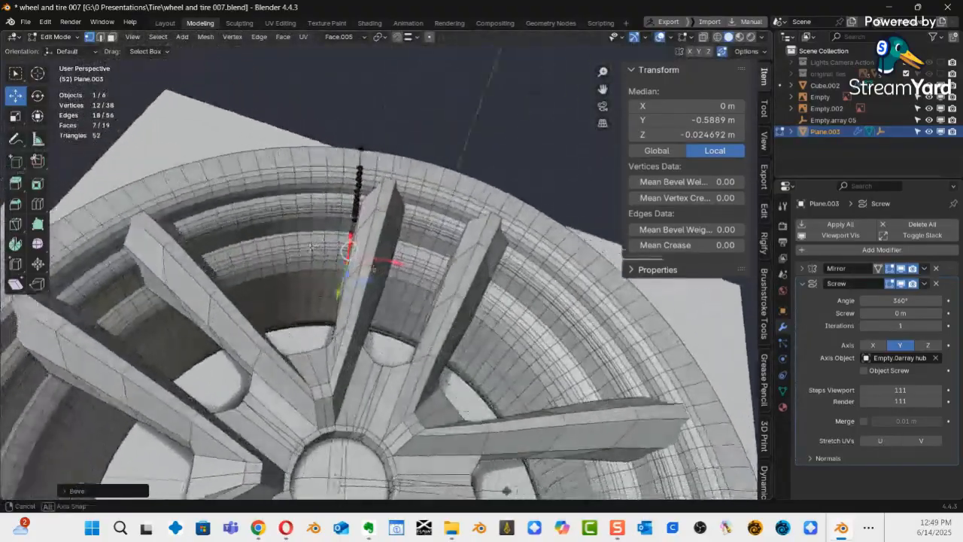
middle_click_drag(311, 247, 308, 280)
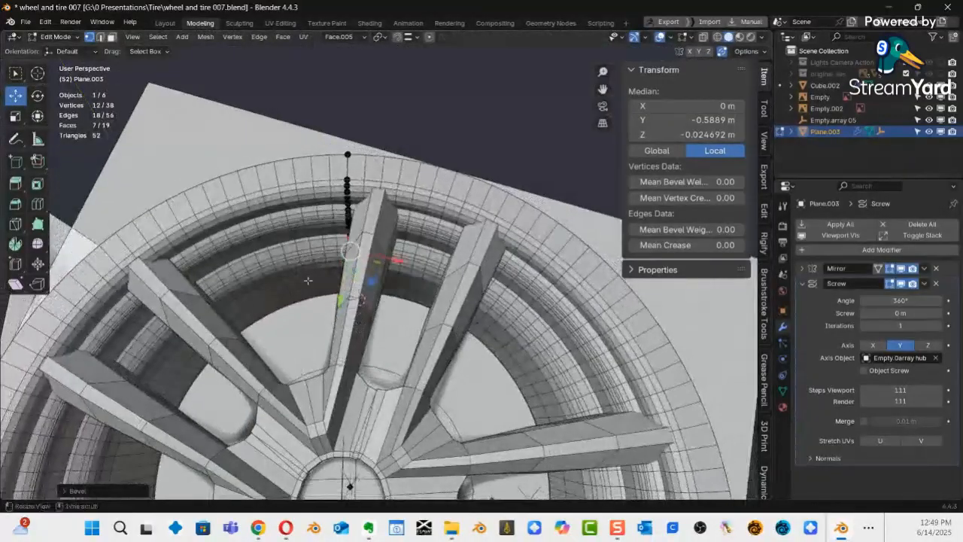
scroll(308, 280, "down", 6)
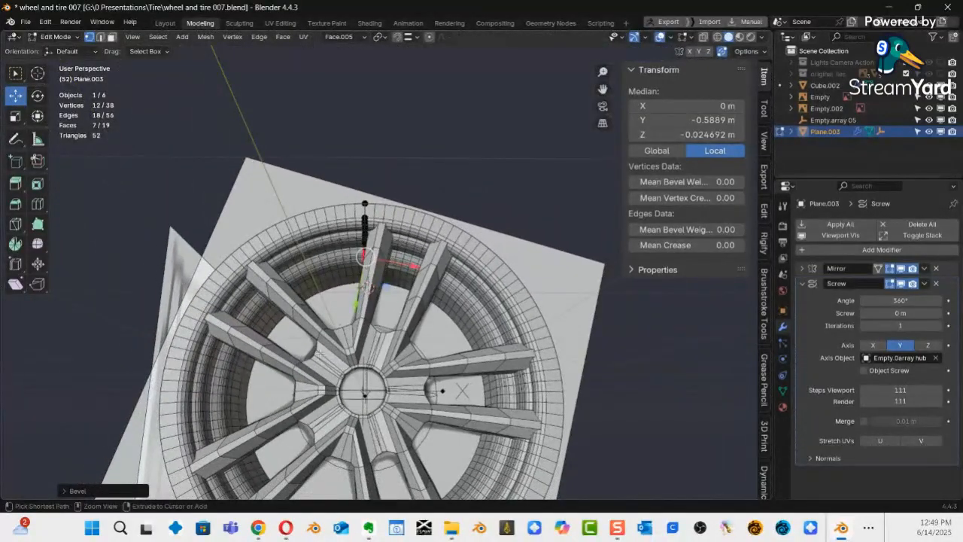
key("ctrl+s")
middle_click_drag(319, 354, 375, 322)
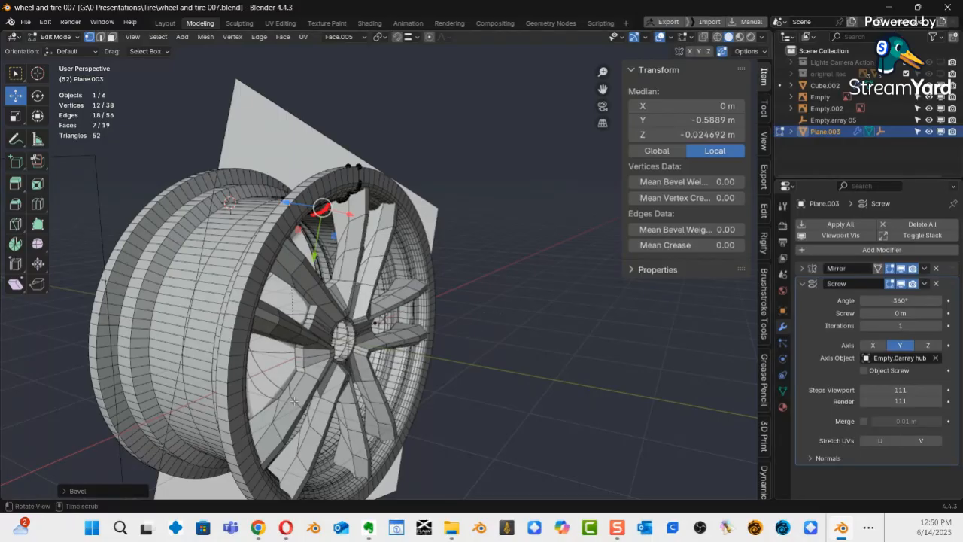
Switch to the calendar app, view the June 2025 month full screen, and return to Blender.
left_click(401, 532)
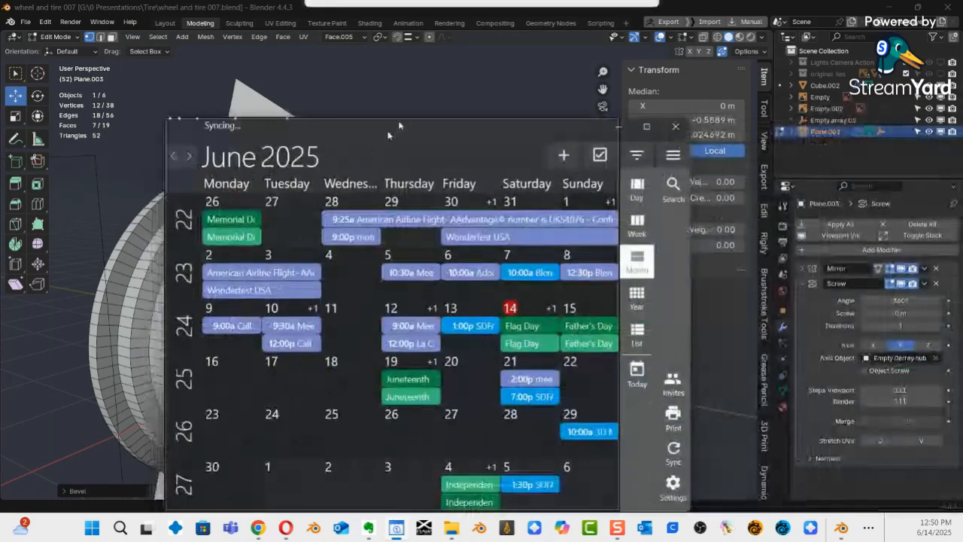
left_click_drag(421, 177, 458, 4)
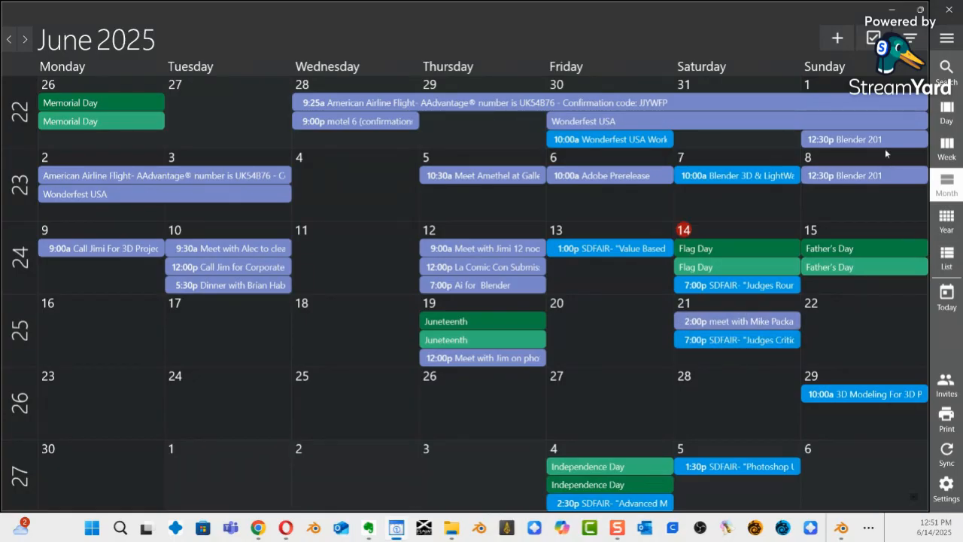
left_click_drag(633, 14, 962, 245)
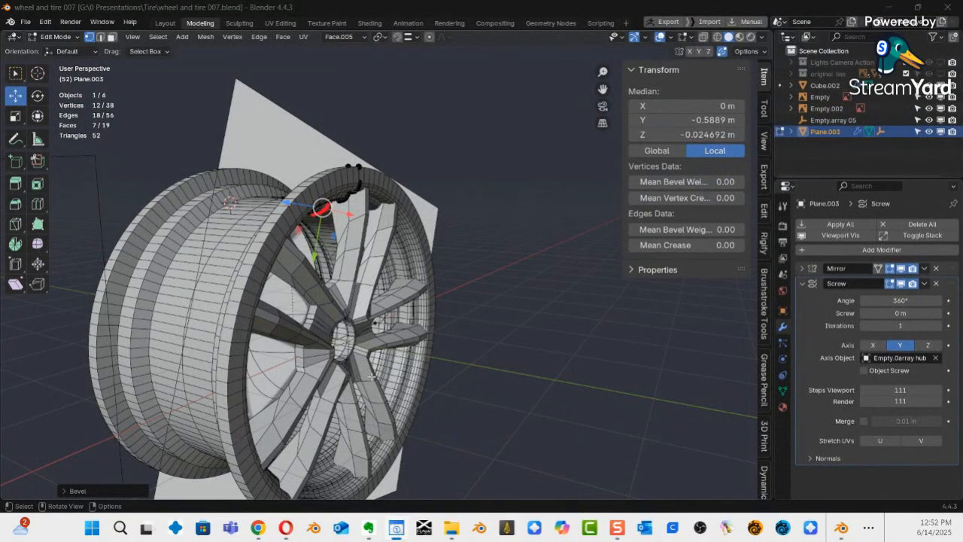
scroll(373, 378, "up", 2)
middle_click_drag(374, 378, 324, 271)
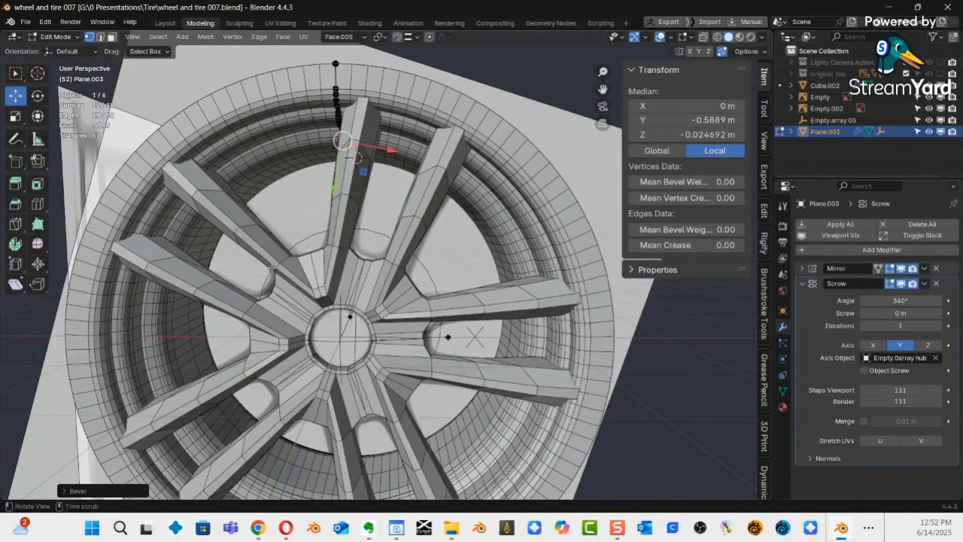
middle_click_drag(385, 301, 106, 297)
middle_click_drag(399, 279, 484, 310)
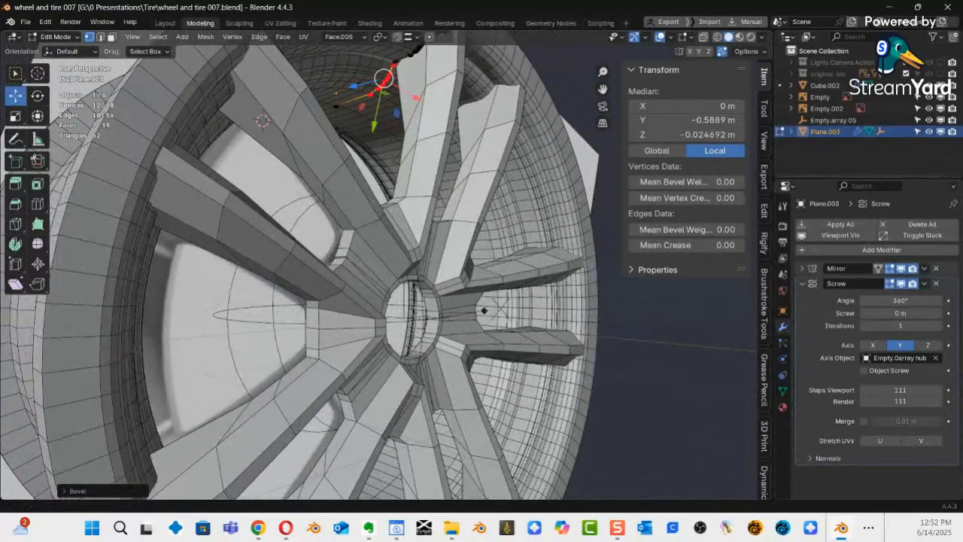